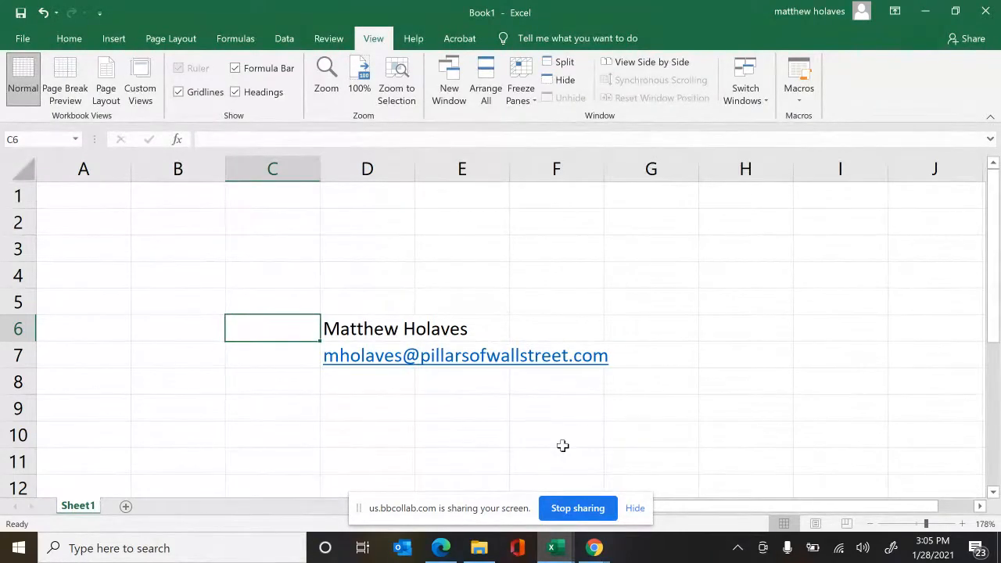
- Switch to the PWS Excel Basics Part I workbook and move to cell A4 on the Navigation sheet
{"action": "key", "text": "alt+Tab"}
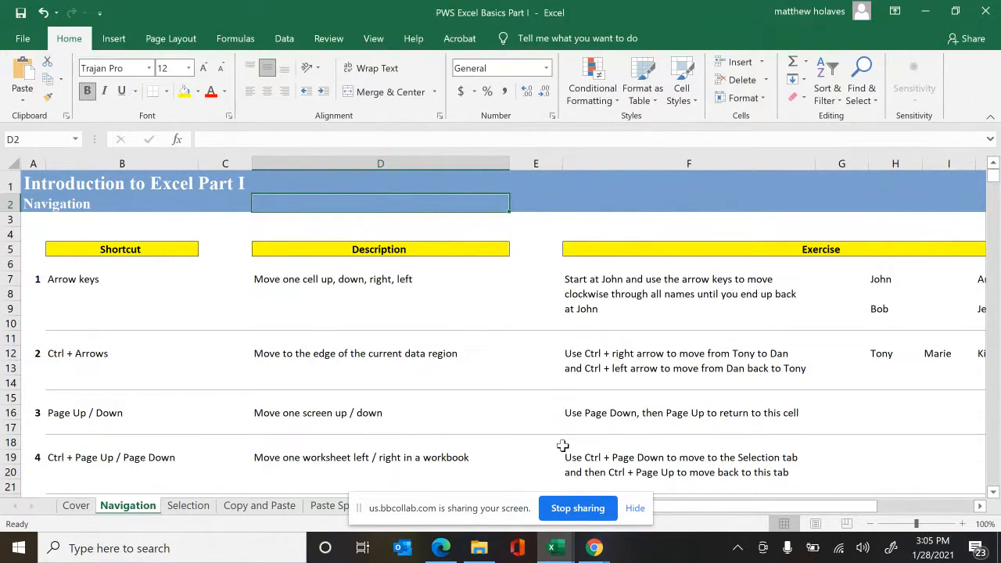
{"action": "key", "text": "Down"}
{"action": "key", "text": "Down"}
{"action": "key", "text": "Left"}
{"action": "key", "text": "Left"}
{"action": "key", "text": "Left"}
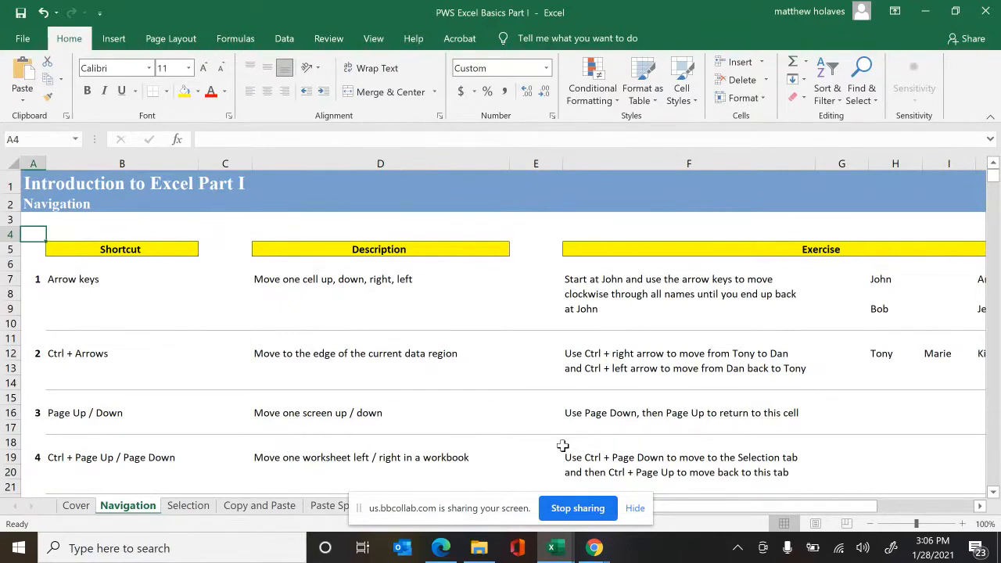
- Browse the workbook's worksheets one at a time, starting from Cover, and return to the Navigation sheet
{"action": "key", "text": "ctrl+Page_Up"}
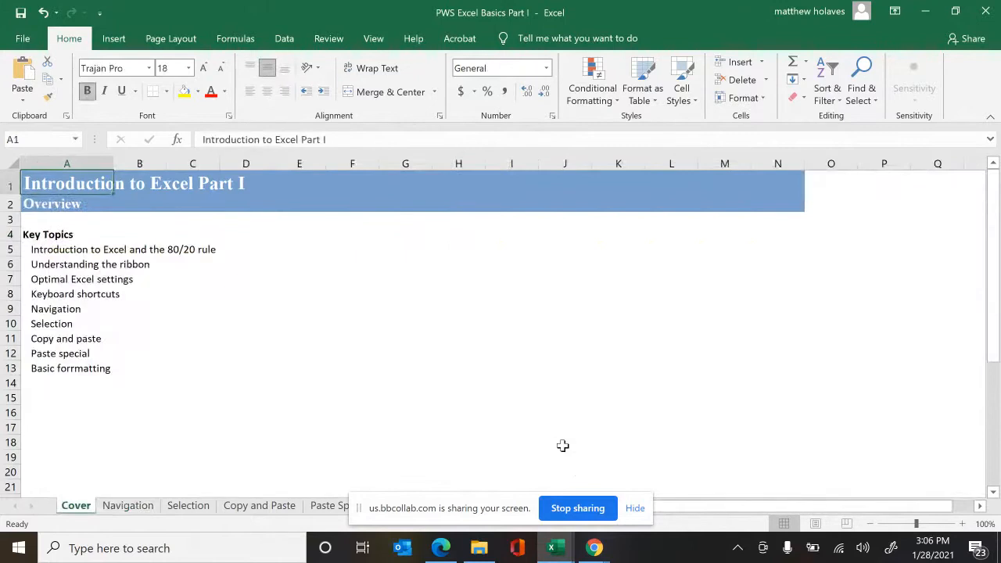
{"action": "key", "text": "ctrl+Page_Down"}
{"action": "key", "text": "ctrl+Page_Down"}
{"action": "key", "text": "ctrl+Page_Down"}
{"action": "key", "text": "ctrl+Page_Down"}
{"action": "key", "text": "ctrl+Page_Down"}
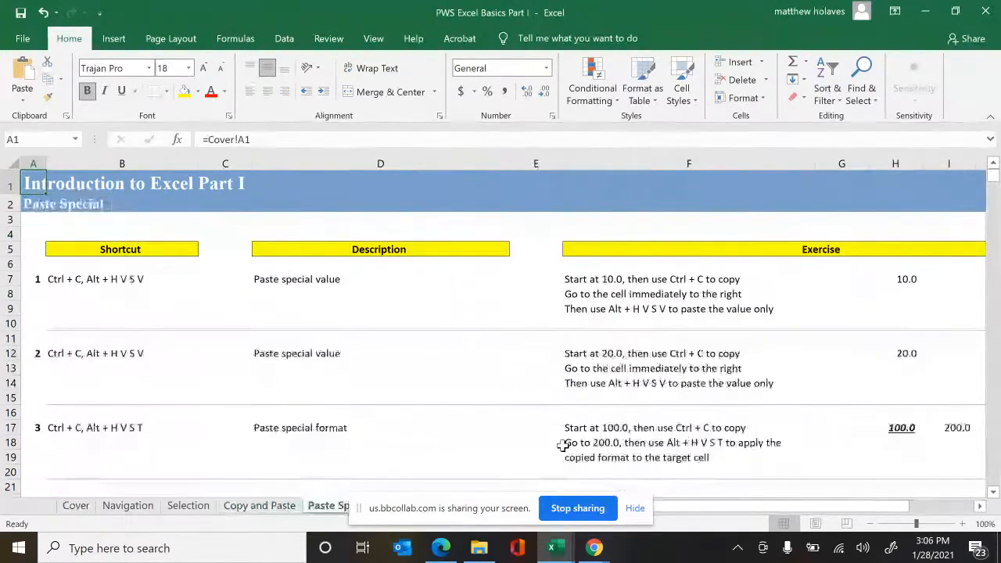
{"action": "key", "text": "ctrl+Page_Up"}
{"action": "key", "text": "ctrl+Page_Up"}
{"action": "key", "text": "ctrl+Page_Up"}
{"action": "key", "text": "ctrl+Page_Up"}
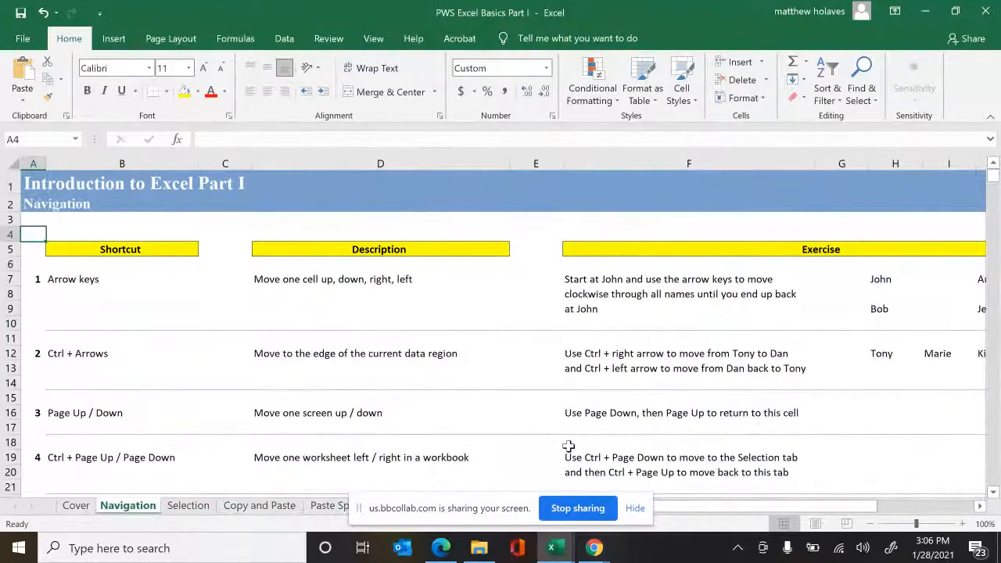
- Hide the screen-sharing notice and move the active cell to B7, the first shortcut entry
{"action": "left_click", "coordinate": [637, 510]}
{"action": "left_click", "coordinate": [574, 462]}
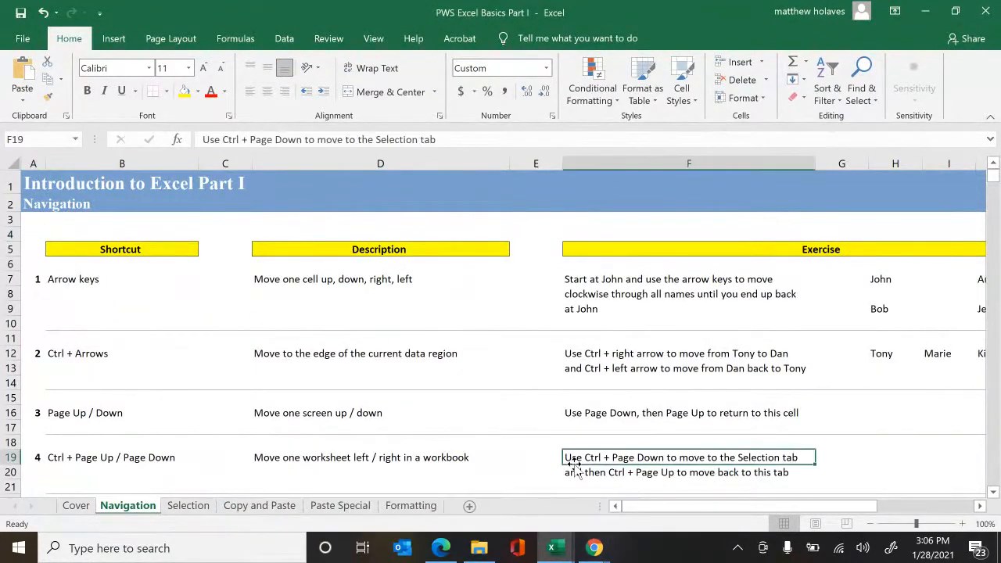
{"action": "key", "text": "Left"}
{"action": "key", "text": "Left"}
{"action": "key", "text": "Left"}
{"action": "key", "text": "Up"}
{"action": "key", "text": "Up"}
{"action": "key", "text": "Up"}
{"action": "key", "text": "Up"}
{"action": "key", "text": "Up"}
{"action": "key", "text": "Up"}
{"action": "key", "text": "Up"}
{"action": "key", "text": "Up"}
{"action": "key", "text": "Up"}
{"action": "key", "text": "Up"}
{"action": "key", "text": "Up"}
{"action": "key", "text": "Left"}
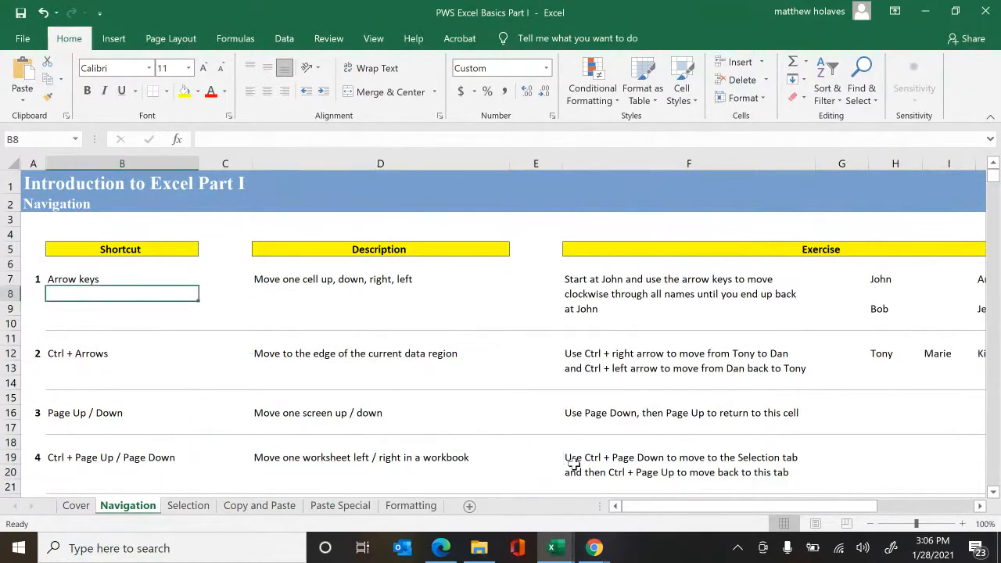
{"action": "key", "text": "Up"}
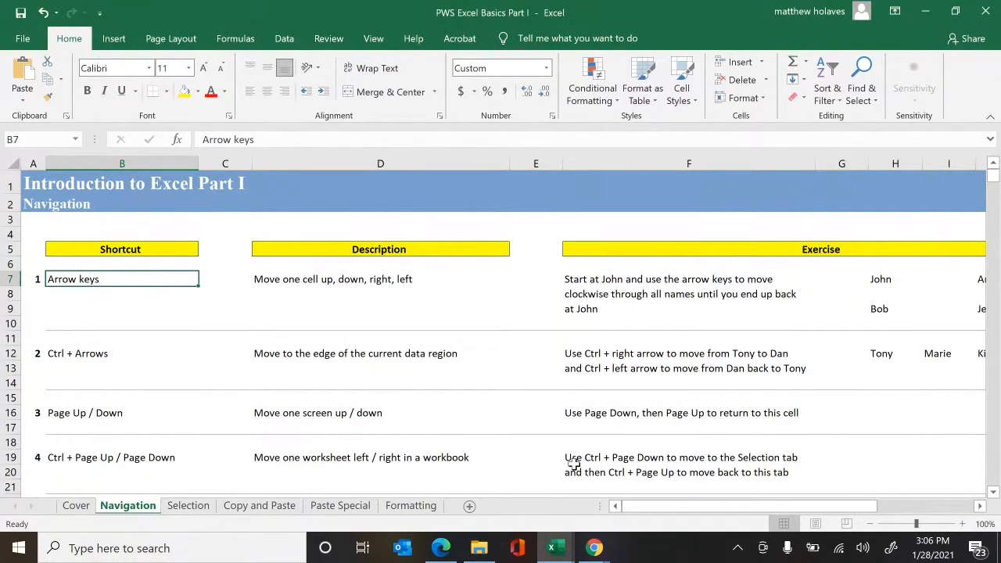
- Move along row 7 to cell H7, the starting name of the first exercise
{"action": "key", "text": "Right"}
{"action": "key", "text": "Right"}
{"action": "key", "text": "Right"}
{"action": "key", "text": "Right"}
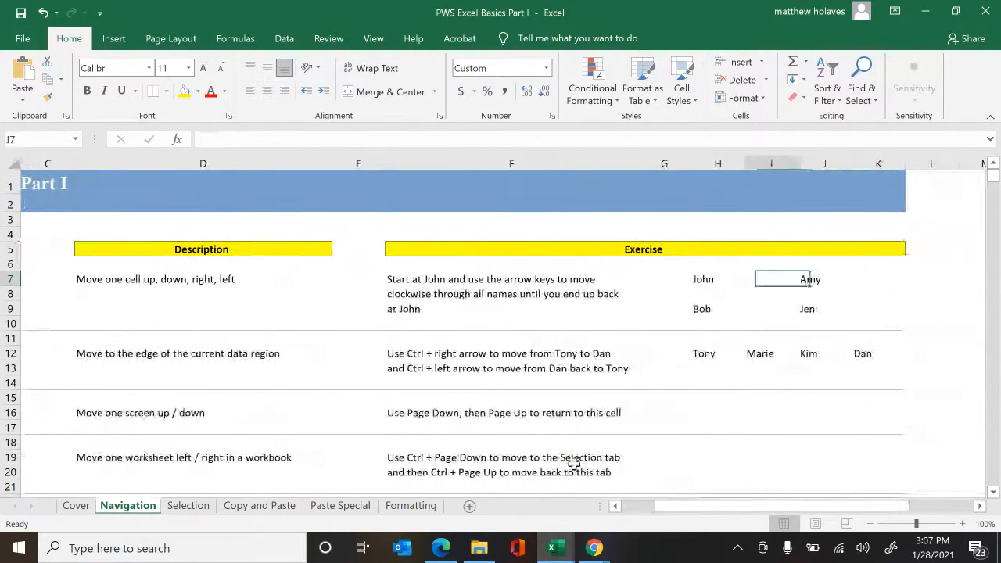
{"action": "key", "text": "Left"}
{"action": "key", "text": "Left"}
{"action": "key", "text": "Left"}
{"action": "key", "text": "Left"}
{"action": "key", "text": "Right"}
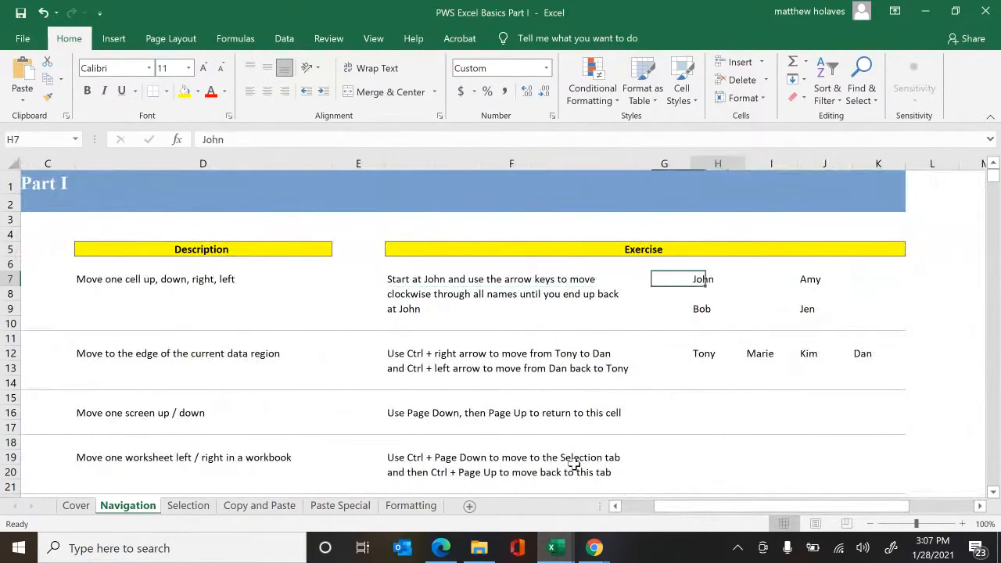
- Move cell by cell clockwise from H7 through J7, J9 and H9 back to H7
{"action": "key", "text": "Right"}
{"action": "key", "text": "Right"}
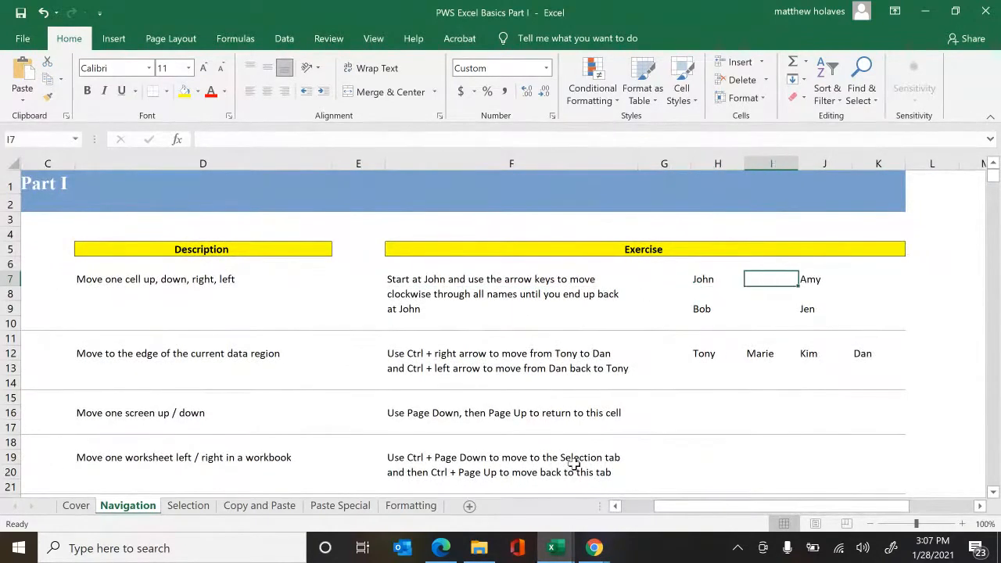
{"action": "key", "text": "Down"}
{"action": "key", "text": "Down"}
{"action": "key", "text": "Left"}
{"action": "key", "text": "Left"}
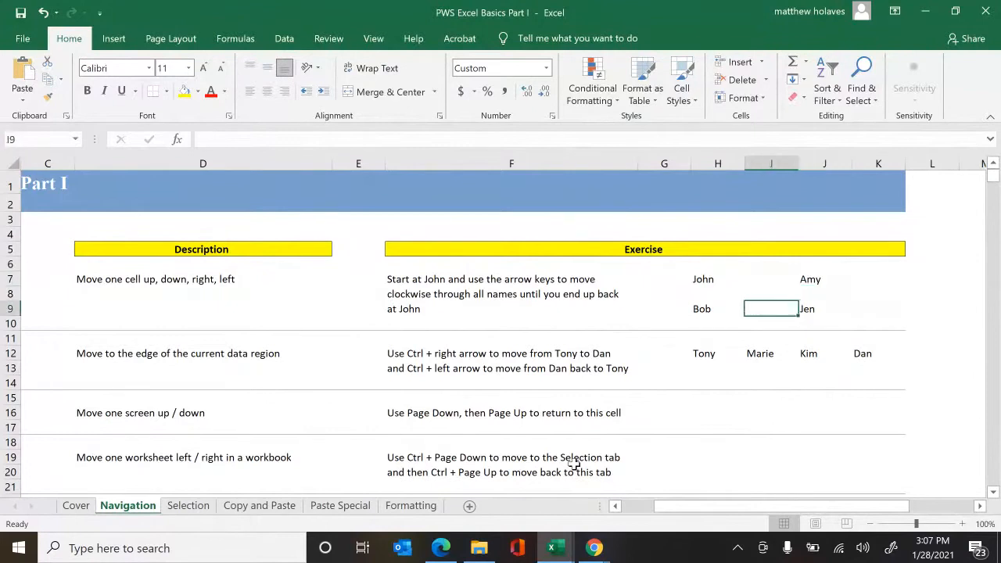
{"action": "key", "text": "Up"}
{"action": "key", "text": "Up"}
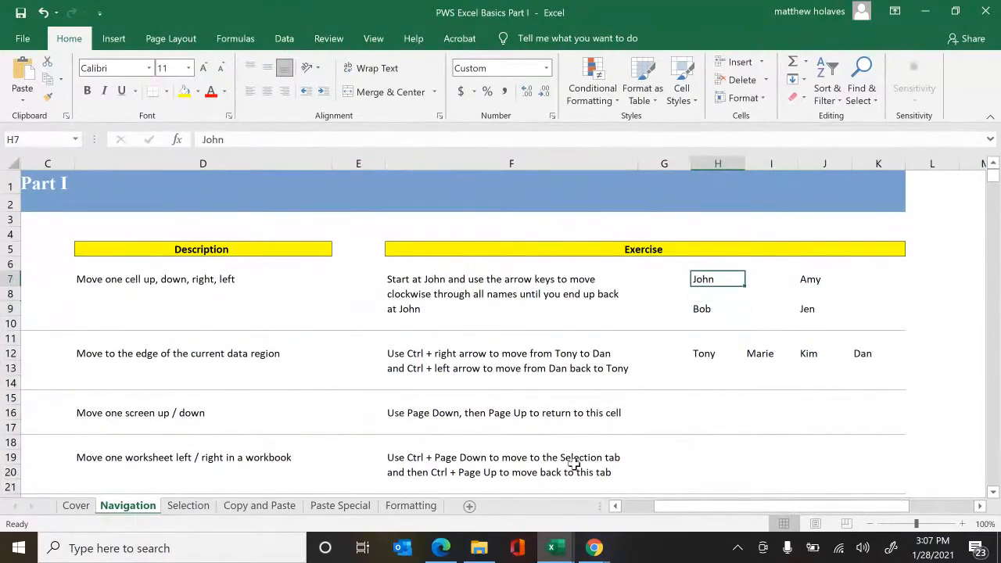
- Repeat the clockwise circuit of the four name cells once more, ending at H7
{"action": "key", "text": "Right"}
{"action": "key", "text": "Right"}
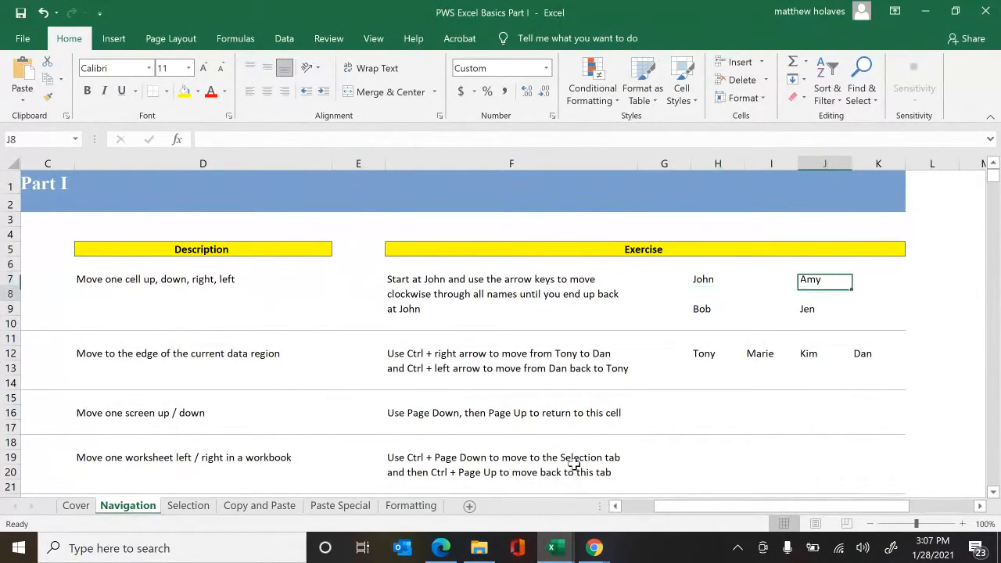
{"action": "key", "text": "Down"}
{"action": "key", "text": "Down"}
{"action": "key", "text": "Left"}
{"action": "key", "text": "Left"}
{"action": "key", "text": "Up"}
{"action": "key", "text": "Up"}
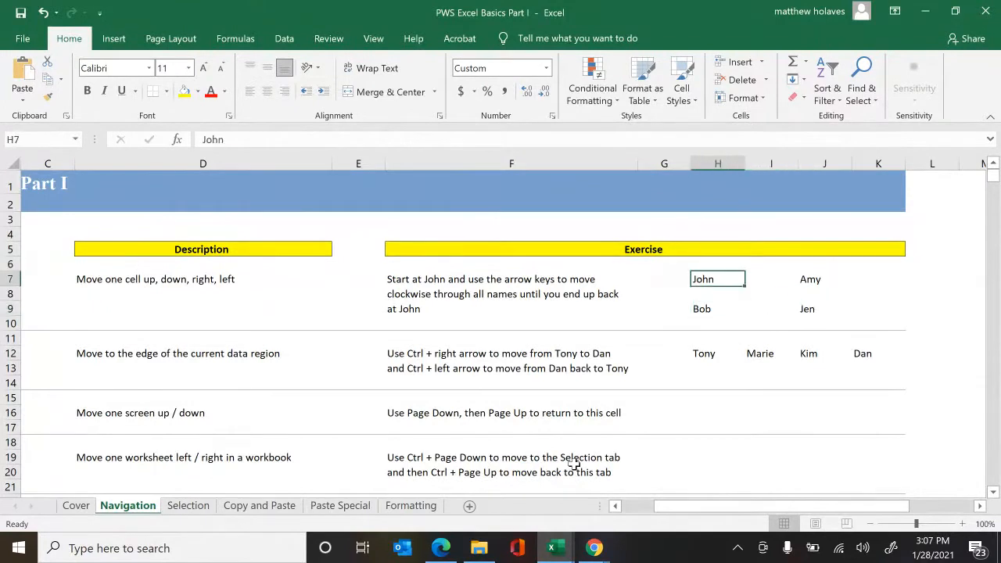
- Move to H12, jump to the right edge of its data region, and jump back along row 12 to D12
{"action": "key", "text": "Down"}
{"action": "key", "text": "Down"}
{"action": "key", "text": "Down"}
{"action": "key", "text": "Down"}
{"action": "key", "text": "Down"}
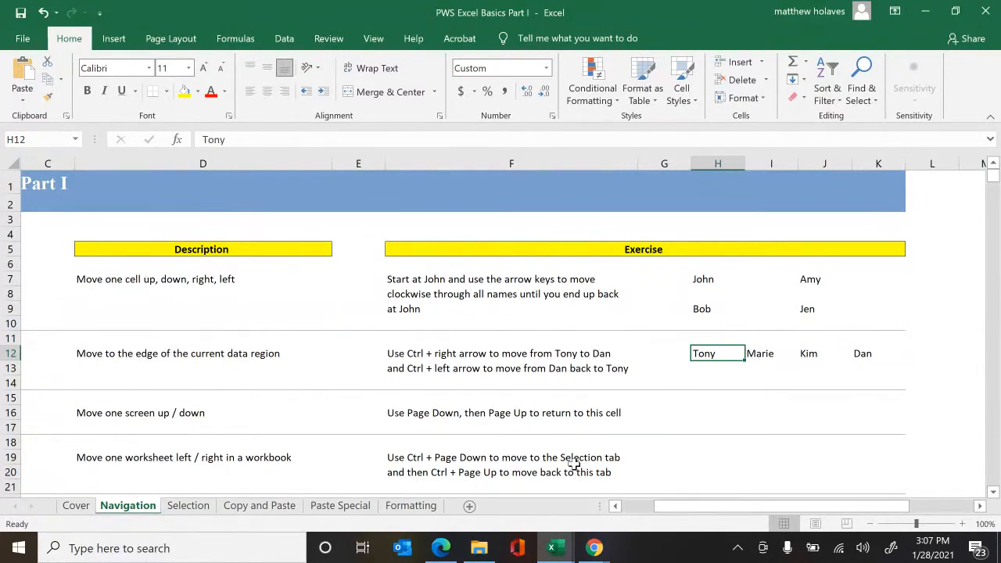
{"action": "key", "text": "ctrl+Right"}
{"action": "key", "text": "ctrl+Left"}
{"action": "key", "text": "ctrl+Left"}
{"action": "key", "text": "ctrl+Left"}
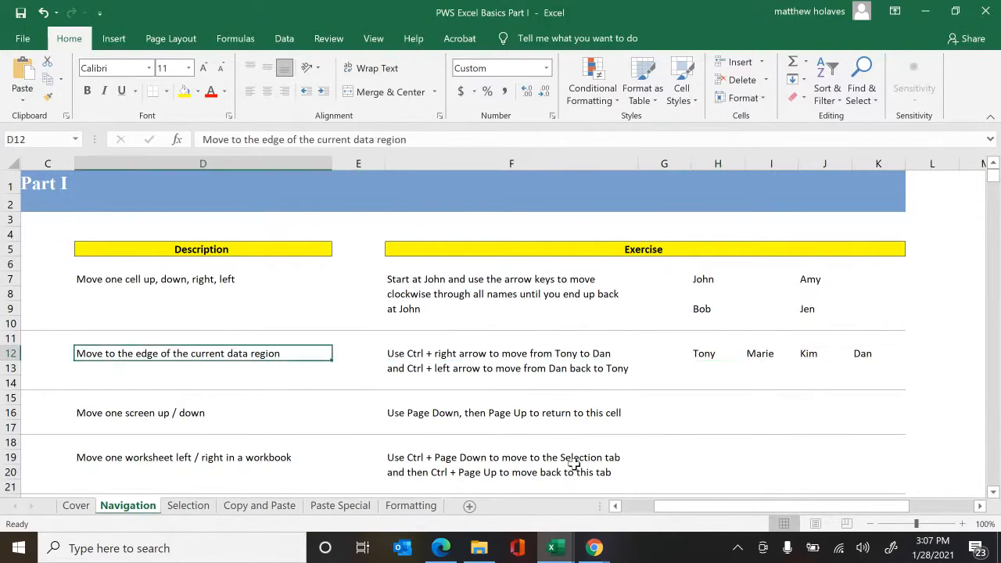
- Move down column D past row 12 and jump back up between data edges to the Description header in D5
{"action": "key", "text": "Down"}
{"action": "key", "text": "Down"}
{"action": "key", "text": "ctrl+Down"}
{"action": "key", "text": "ctrl+Up"}
{"action": "key", "text": "ctrl+Up"}
{"action": "key", "text": "ctrl+Up"}
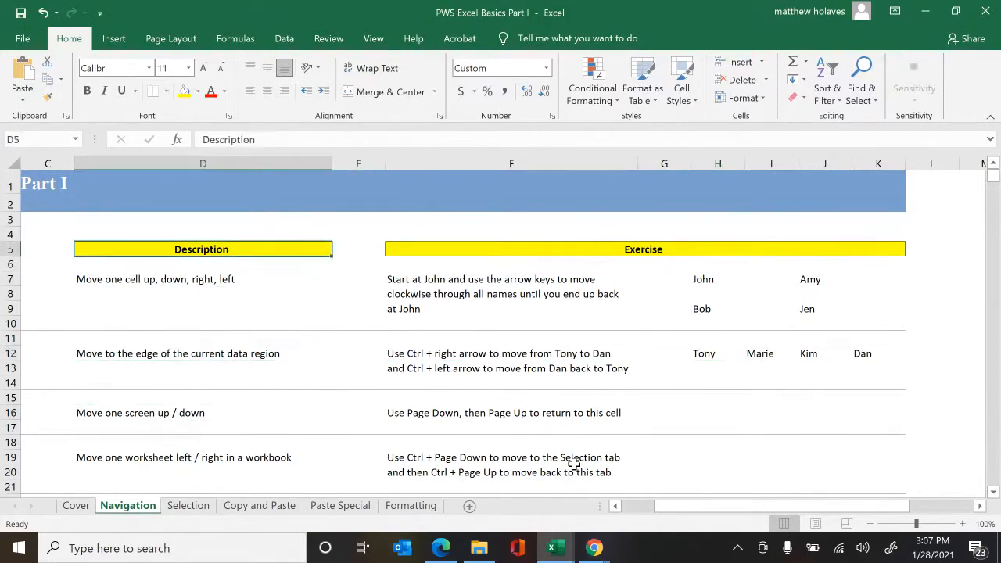
- Move to cell A7 and jump down through the numbered entries in column A to A29
{"action": "key", "text": "Left"}
{"action": "key", "text": "Left"}
{"action": "key", "text": "Left"}
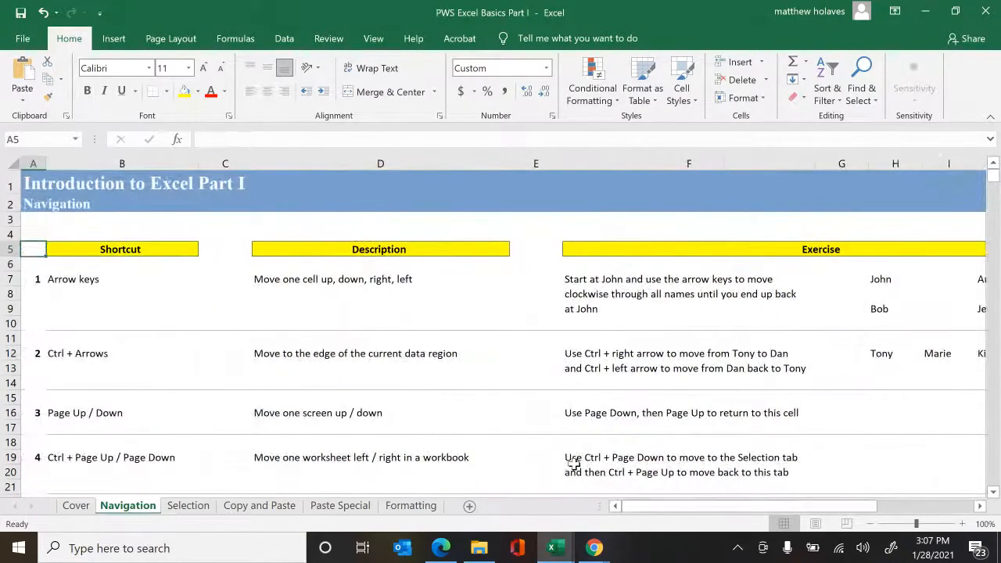
{"action": "key", "text": "Down"}
{"action": "key", "text": "Down"}
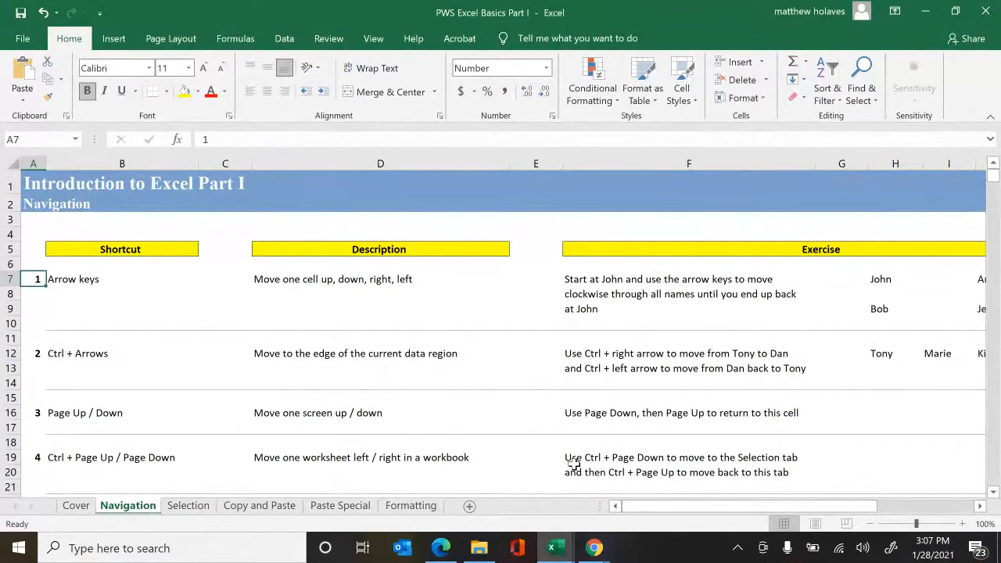
{"action": "key", "text": "ctrl+Down"}
{"action": "key", "text": "ctrl+Down"}
{"action": "key", "text": "ctrl+Down"}
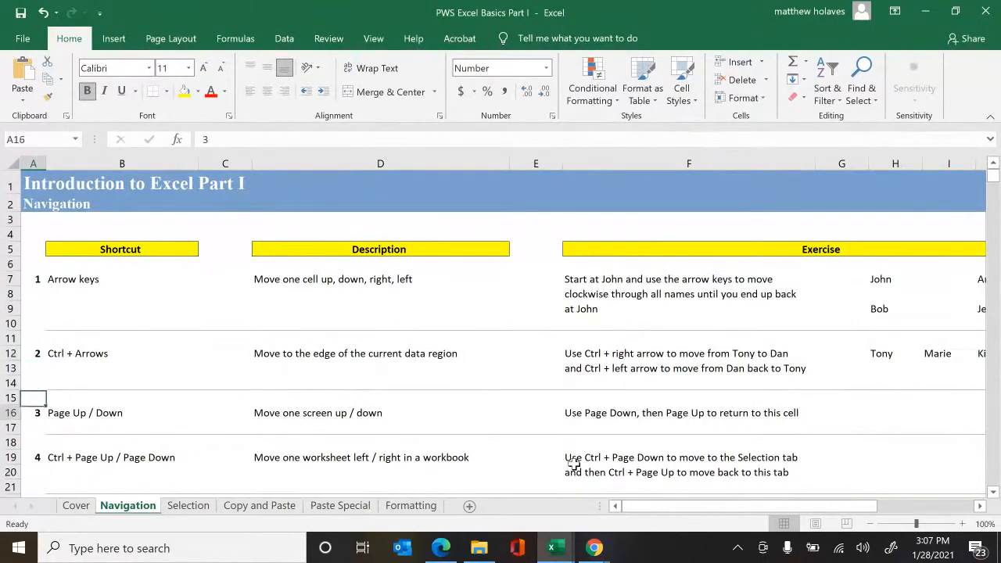
{"action": "key", "text": "ctrl+Down"}
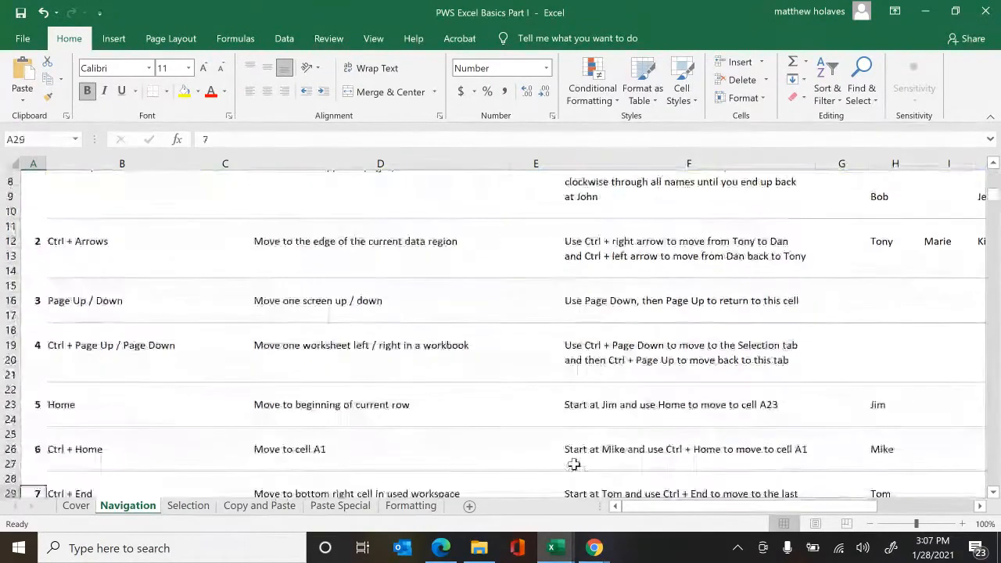
- Jump back up through the numbered entries in column A to A7
{"action": "key", "text": "ctrl+Up"}
{"action": "key", "text": "ctrl+Up"}
{"action": "key", "text": "ctrl+Up"}
{"action": "key", "text": "ctrl+Up"}
{"action": "key", "text": "ctrl+Up"}
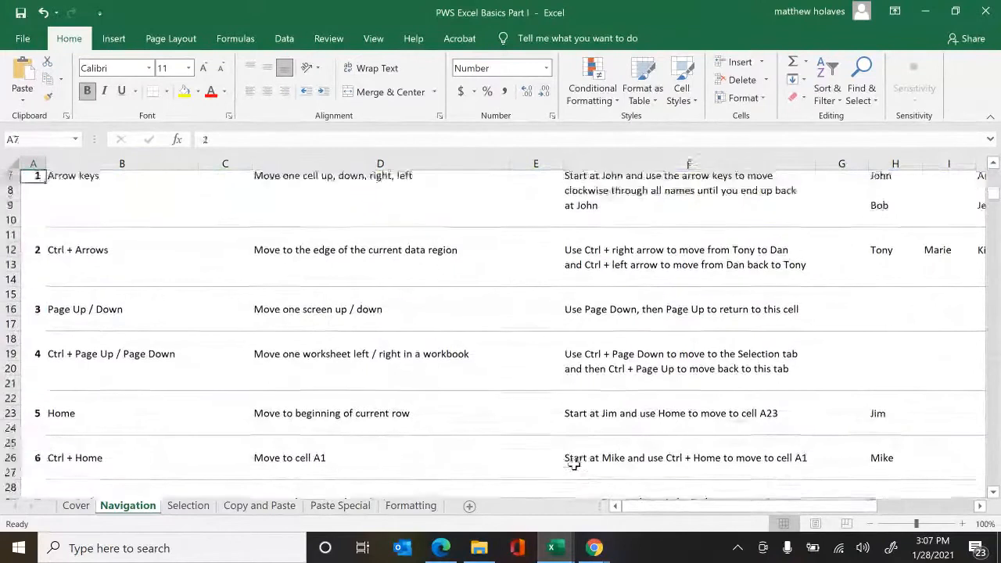
{"action": "key", "text": "ctrl+Down"}
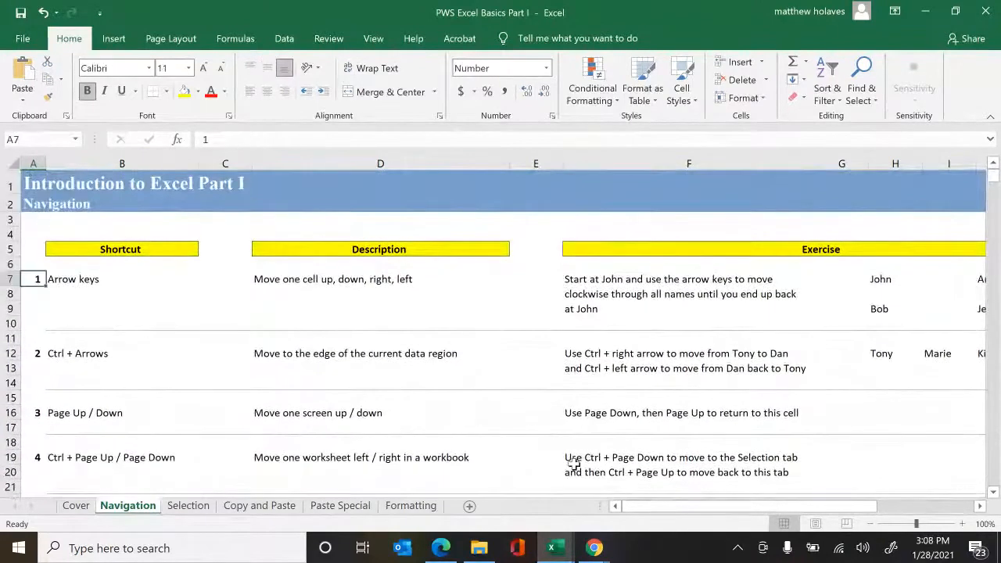
- Move across row 7 to column H and down to cell H12 in the second exercise
{"action": "key", "text": "Right"}
{"action": "key", "text": "Right"}
{"action": "key", "text": "Right"}
{"action": "key", "text": "Right"}
{"action": "key", "text": "Right"}
{"action": "key", "text": "Right"}
{"action": "key", "text": "Right"}
{"action": "key", "text": "Right"}
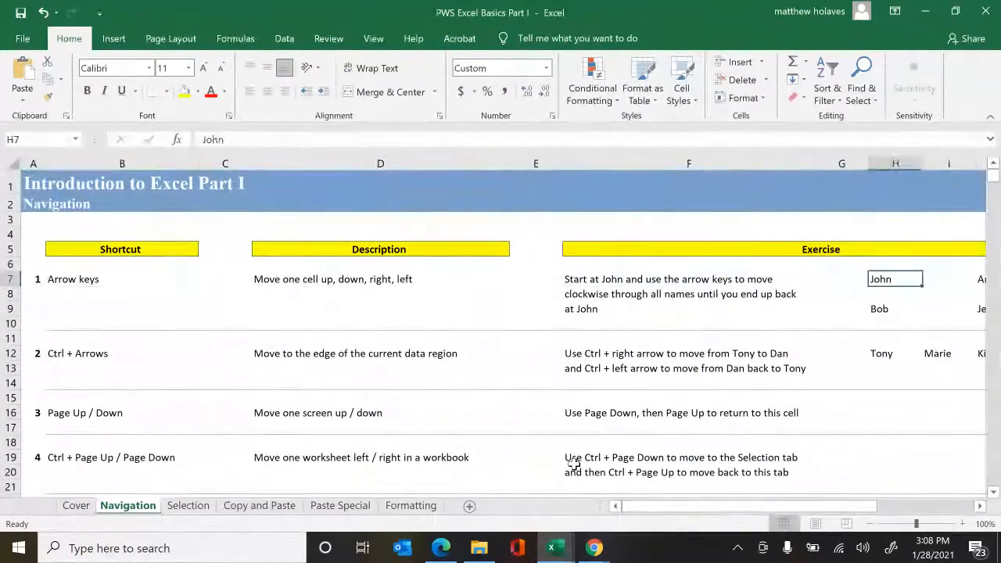
{"action": "key", "text": "Left"}
{"action": "key", "text": "Down"}
{"action": "key", "text": "Down"}
{"action": "key", "text": "Down"}
{"action": "key", "text": "Down"}
{"action": "key", "text": "Down"}
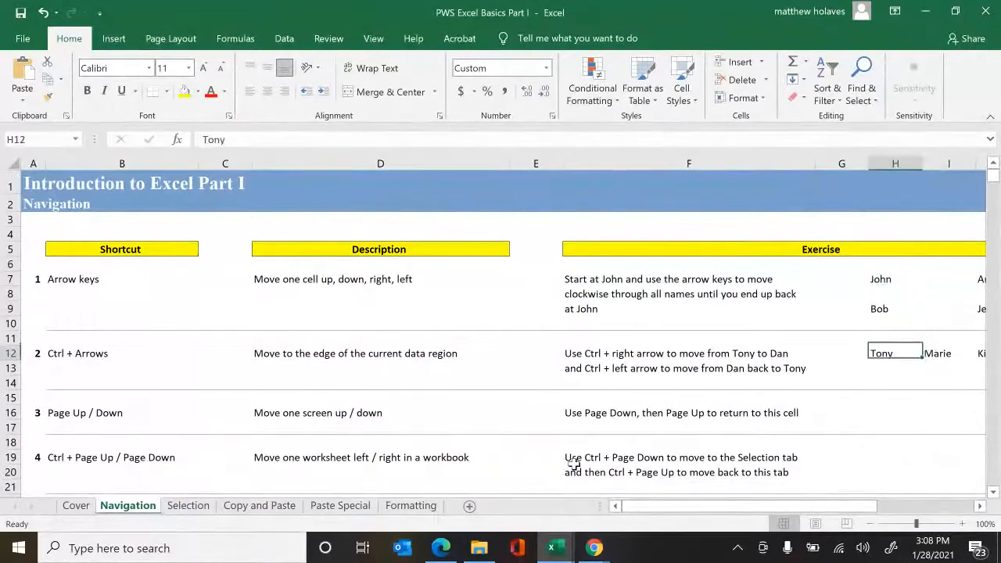
- Step one cell at a time from H12 to J12 and return to H12
{"action": "key", "text": "Right"}
{"action": "key", "text": "Right"}
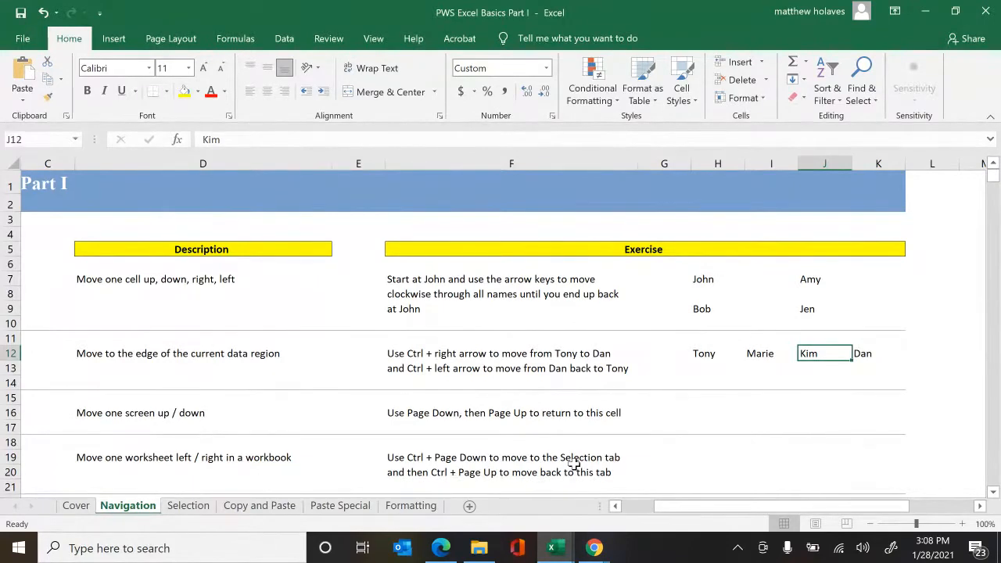
{"action": "key", "text": "Left"}
{"action": "key", "text": "Left"}
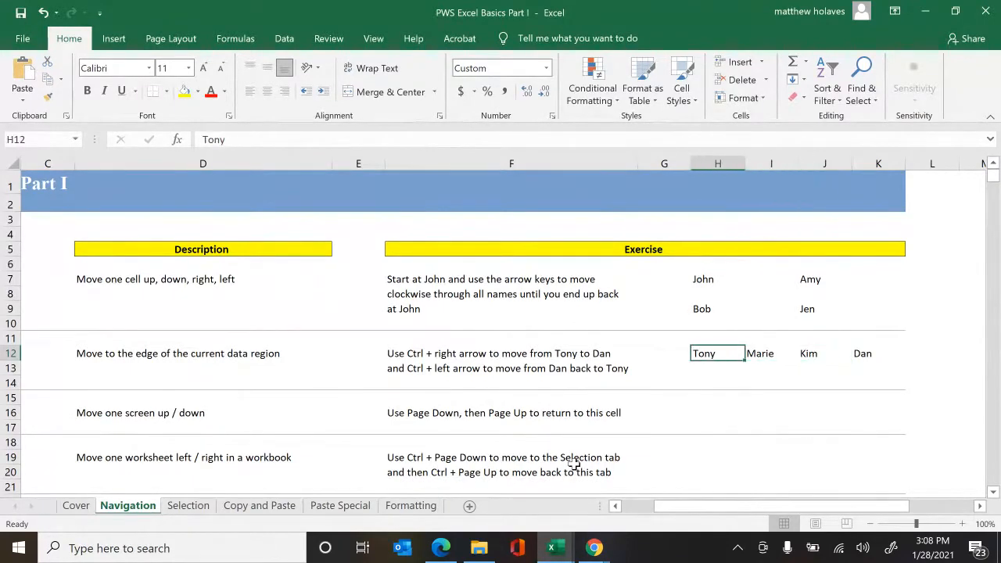
- Move to H16, go one screen down the sheet, and return one screen up to H16
{"action": "key", "text": "Down"}
{"action": "key", "text": "Down"}
{"action": "key", "text": "Down"}
{"action": "key", "text": "Down"}
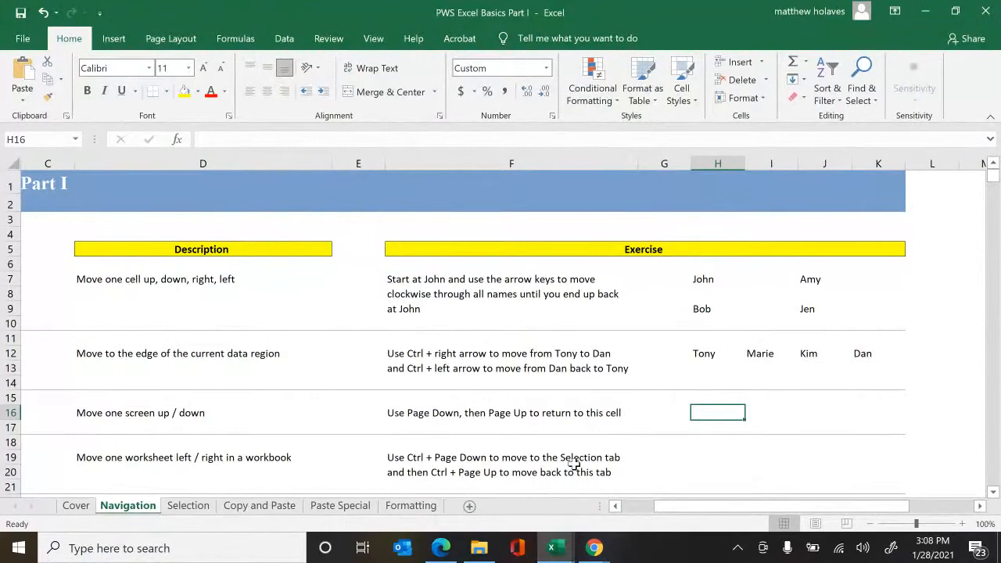
{"action": "key", "text": "Page_Down"}
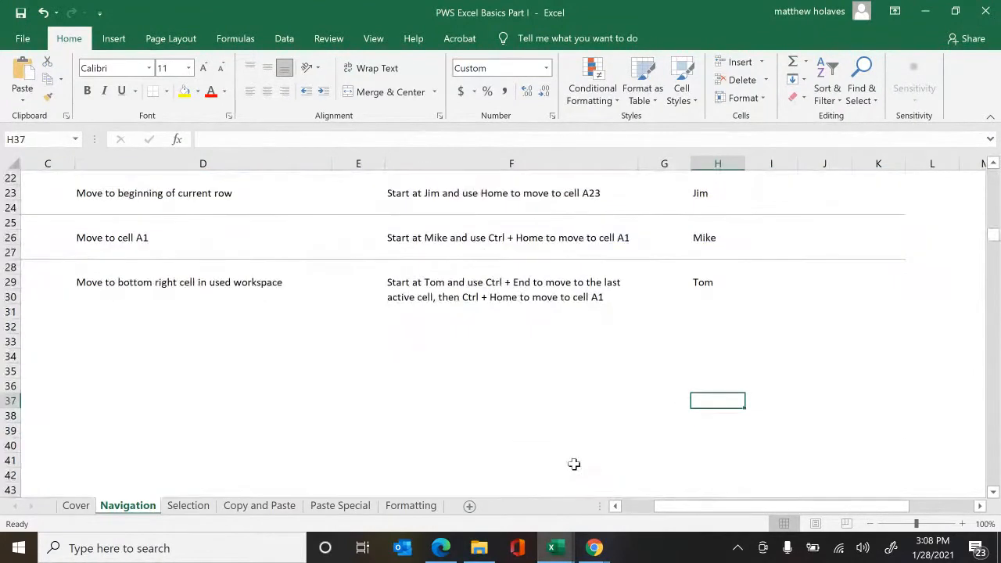
{"action": "key", "text": "Page_Up"}
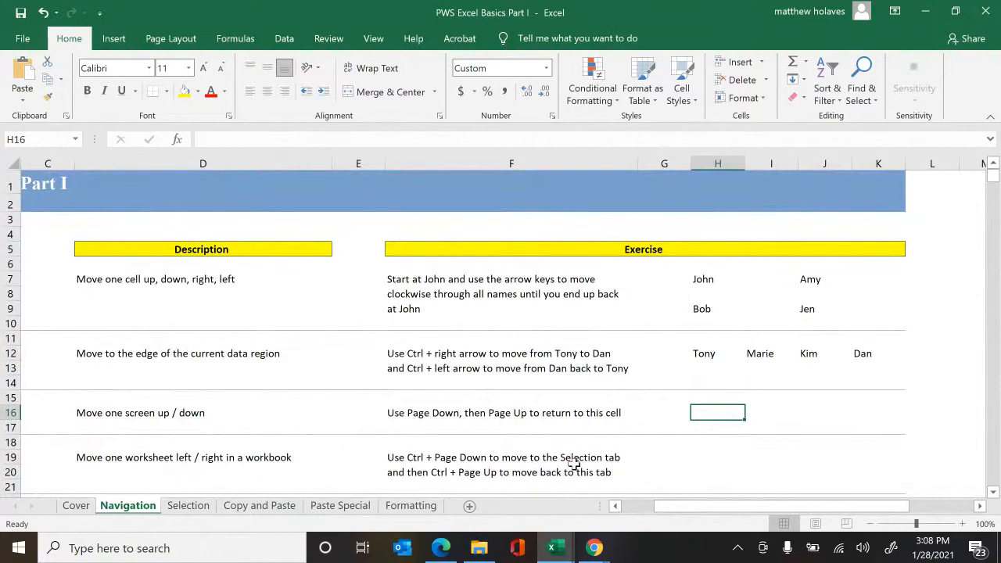
- Move to H19, advance sheet by sheet to Paste Special, and return to the Navigation sheet
{"action": "key", "text": "Down"}
{"action": "key", "text": "Down"}
{"action": "key", "text": "Down"}
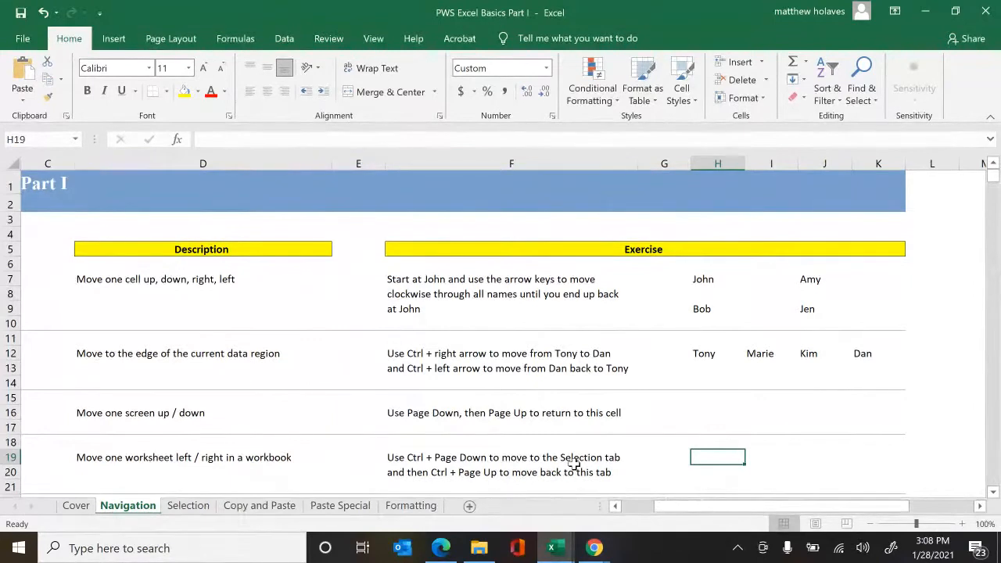
{"action": "key", "text": "ctrl+Page_Down"}
{"action": "key", "text": "ctrl+Page_Down"}
{"action": "key", "text": "ctrl+Page_Down"}
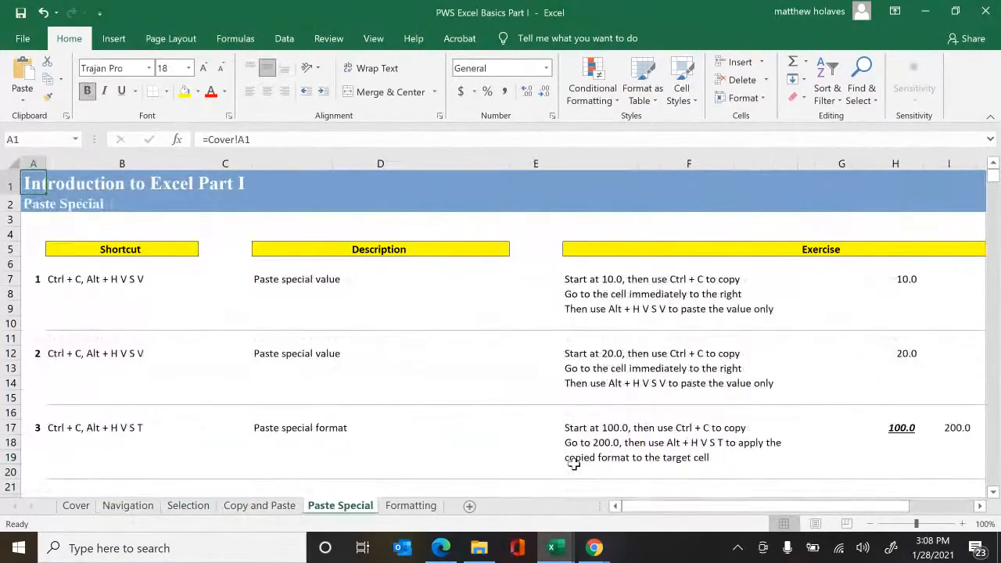
{"action": "key", "text": "ctrl+Page_Up"}
{"action": "key", "text": "ctrl+Page_Up"}
{"action": "key", "text": "ctrl+Page_Up"}
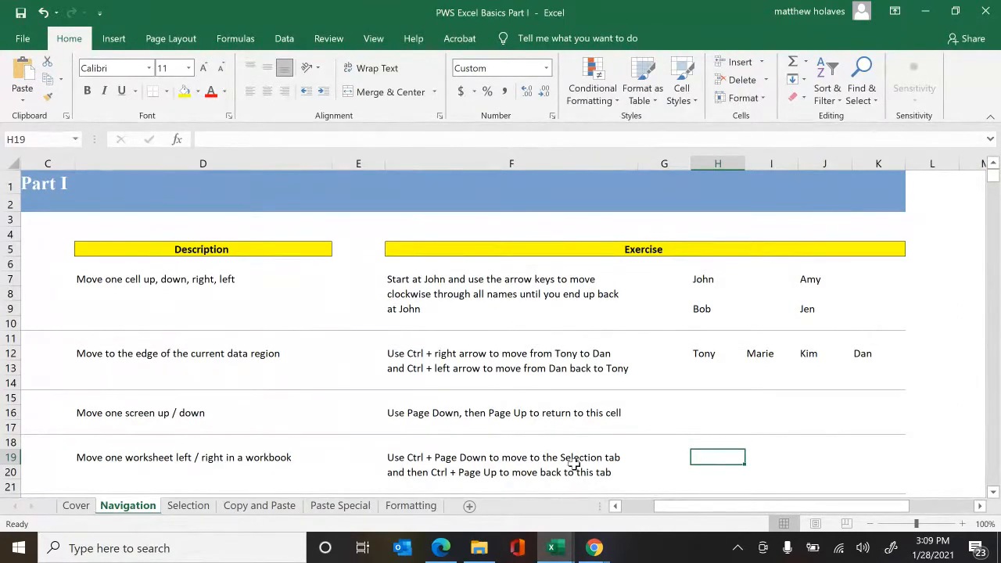
- Move down column H to cell H23, the starting cell of the fifth exercise
{"action": "key", "text": "Down"}
{"action": "key", "text": "Down"}
{"action": "key", "text": "Down"}
{"action": "key", "text": "Down"}
{"action": "key", "text": "Down"}
{"action": "key", "text": "Down"}
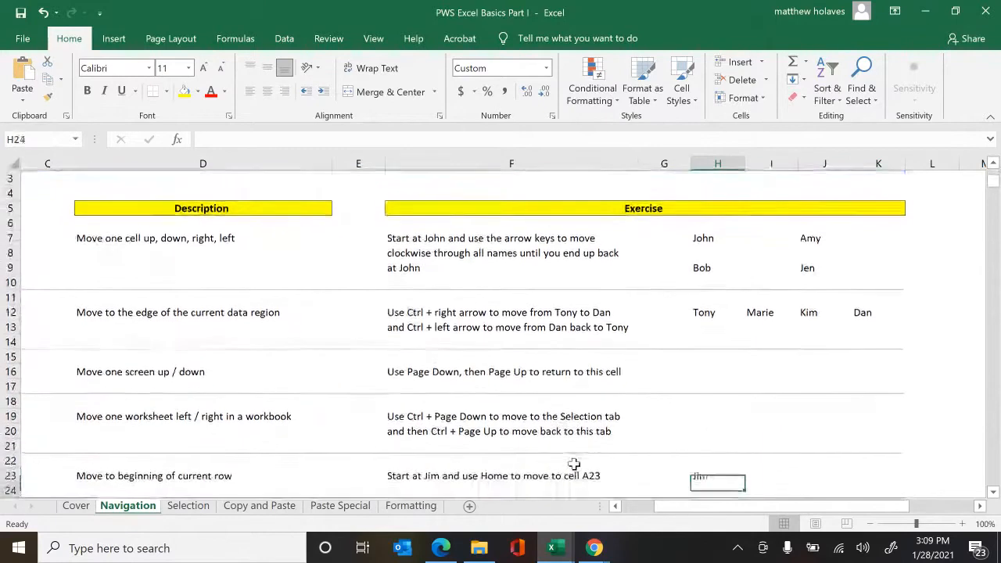
{"action": "key", "text": "Up"}
{"action": "key", "text": "Up"}
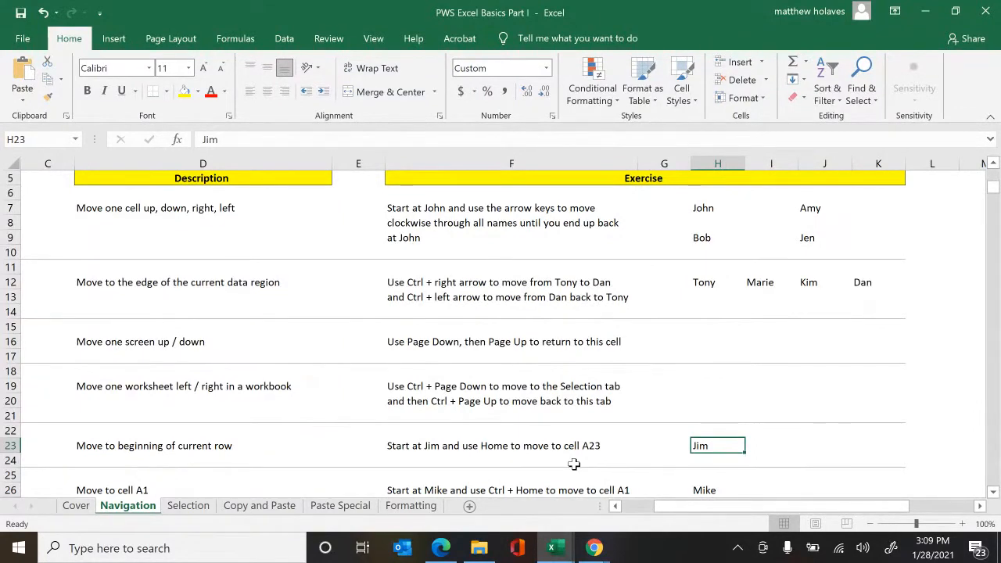
- Move up column H from H23 to H19 and back down to H23
{"action": "key", "text": "Up"}
{"action": "key", "text": "Up"}
{"action": "key", "text": "Up"}
{"action": "key", "text": "Up"}
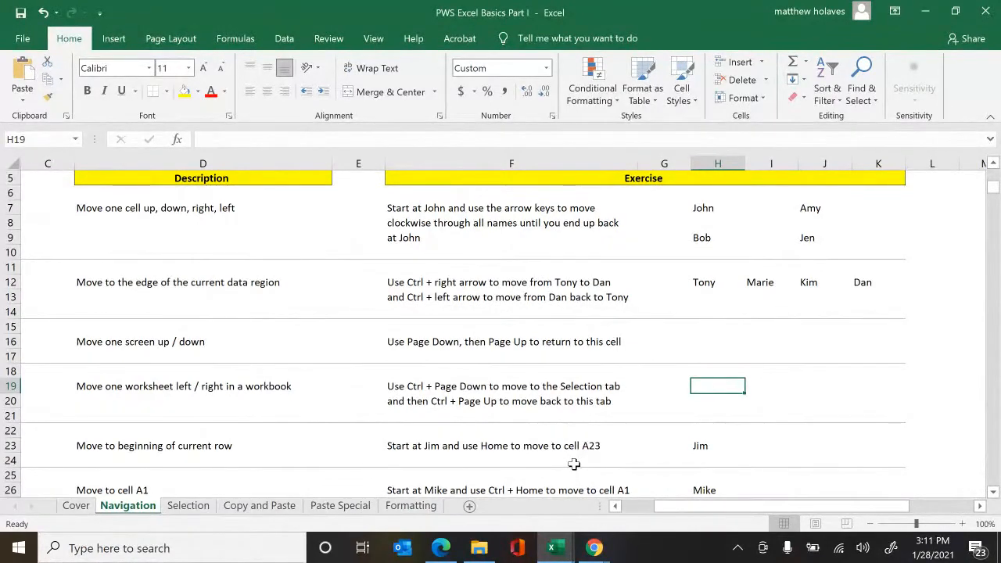
{"action": "key", "text": "Down"}
{"action": "key", "text": "Down"}
{"action": "key", "text": "Down"}
{"action": "key", "text": "Down"}
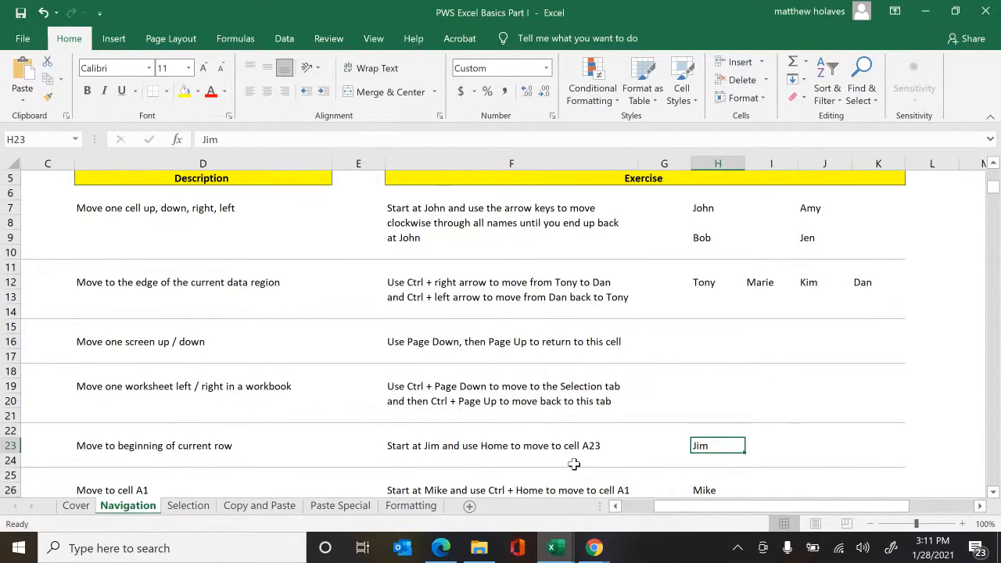
- Jump from H23 to the beginning of row 23, and move down column A to A26
{"action": "key", "text": "Home"}
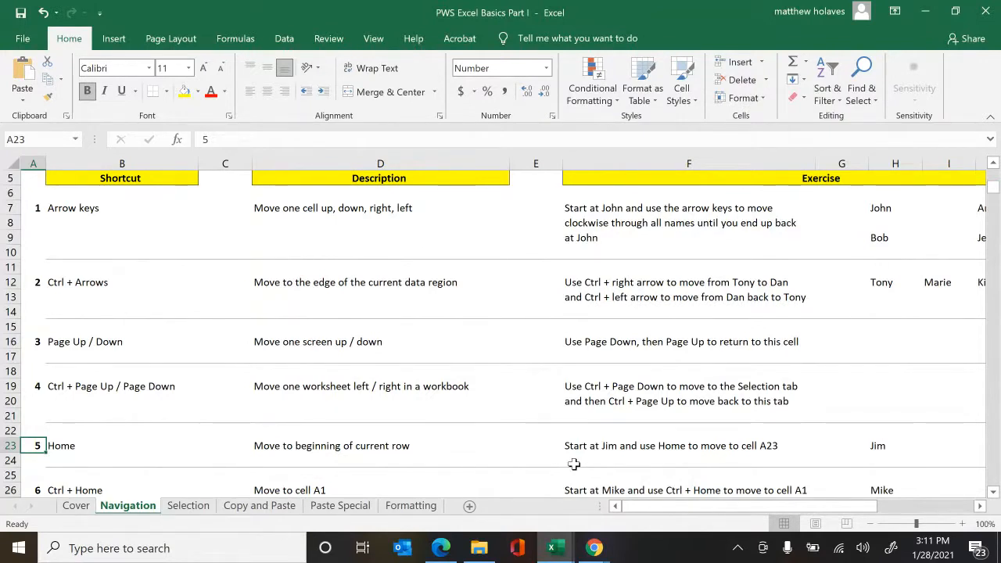
{"action": "key", "text": "Down"}
{"action": "key", "text": "Down"}
{"action": "key", "text": "Down"}
{"action": "key", "text": "Down"}
{"action": "key", "text": "Down"}
{"action": "key", "text": "Down"}
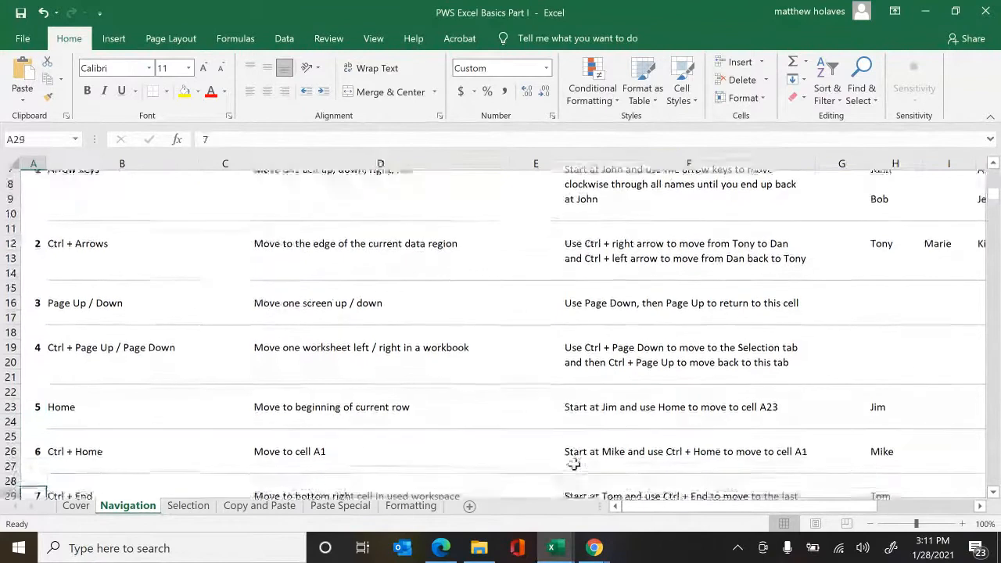
{"action": "key", "text": "Up"}
{"action": "key", "text": "Up"}
{"action": "key", "text": "Up"}
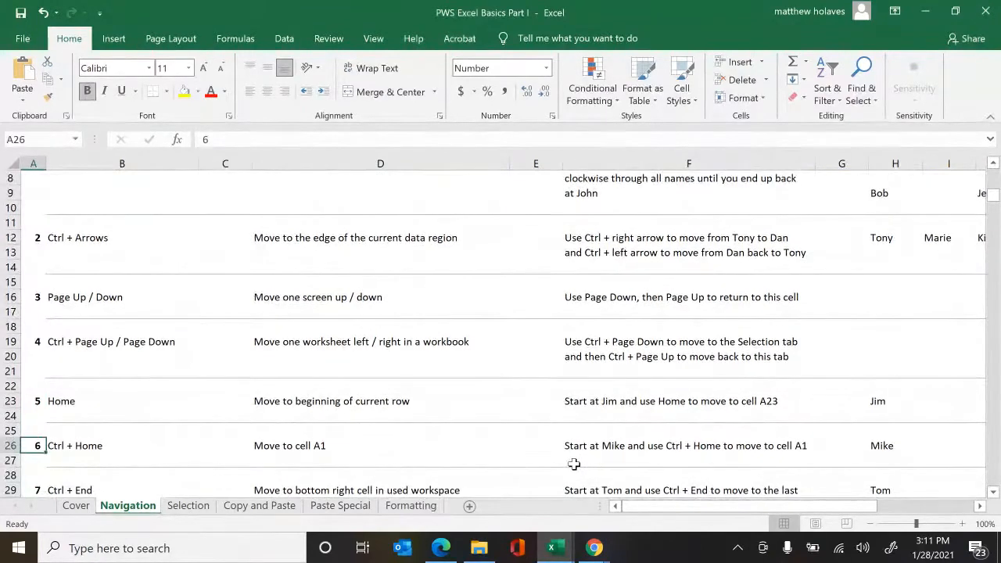
- Move across row 26 from A26 to H26, the starting cell of the sixth exercise
{"action": "key", "text": "Right"}
{"action": "key", "text": "Right"}
{"action": "key", "text": "Right"}
{"action": "key", "text": "Right"}
{"action": "key", "text": "Right"}
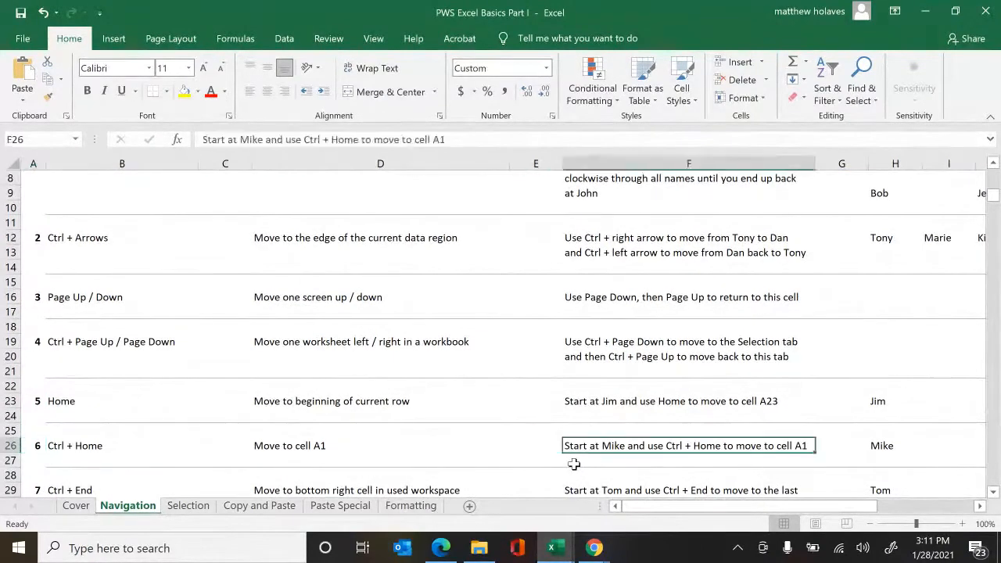
{"action": "key", "text": "Right"}
{"action": "key", "text": "Right"}
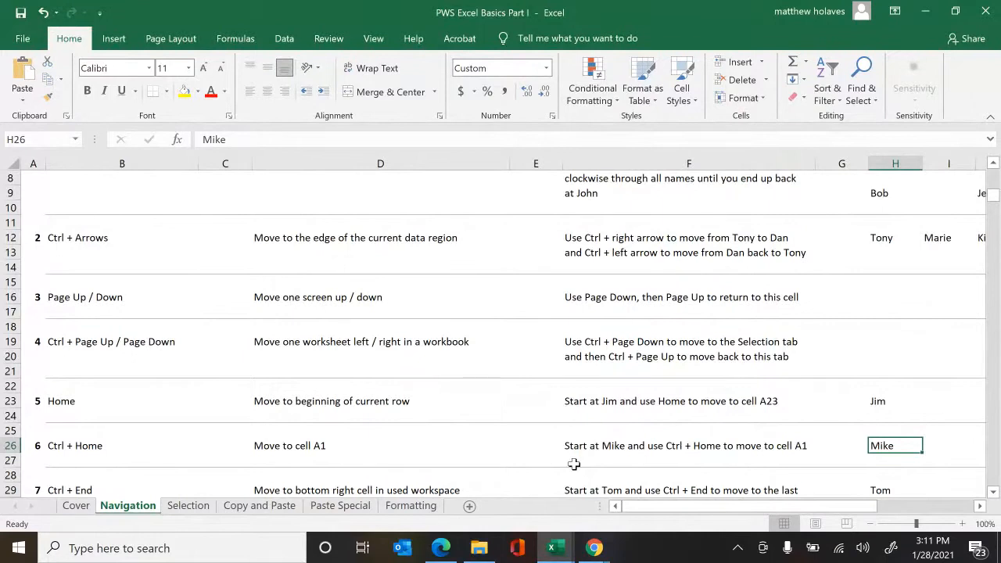
- Move up from H26 to H23 and return down to H26
{"action": "key", "text": "Up"}
{"action": "key", "text": "Up"}
{"action": "key", "text": "Up"}
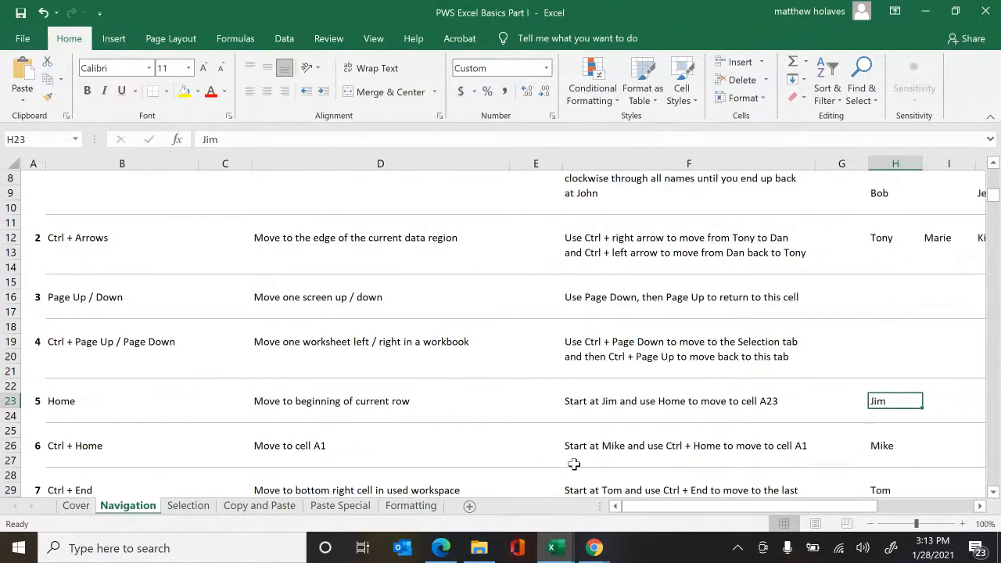
{"action": "key", "text": "Down"}
{"action": "key", "text": "Down"}
{"action": "key", "text": "Down"}
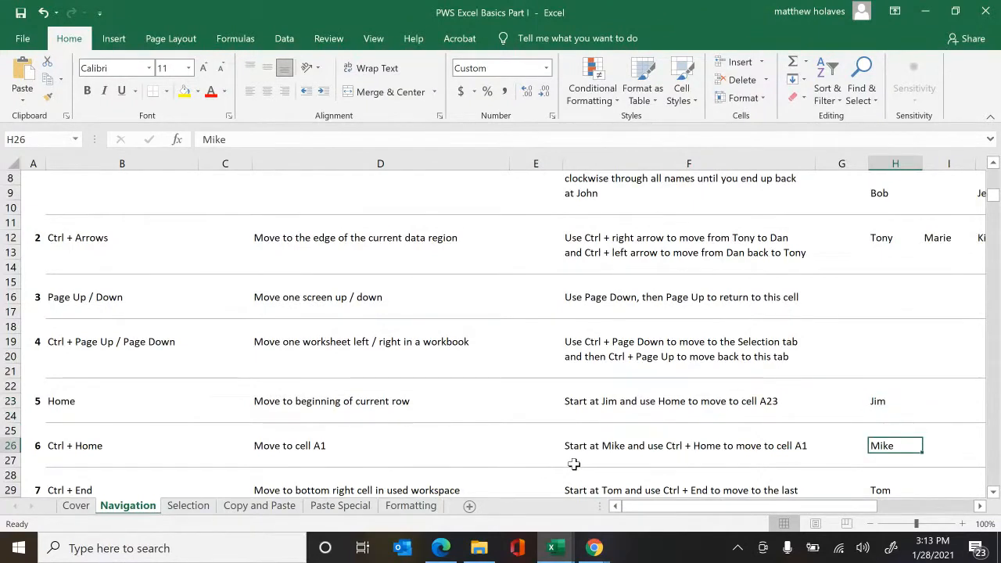
- Jump from H26 to cell A1, then to the last used cell V109 and back to A1
{"action": "key", "text": "ctrl+Home"}
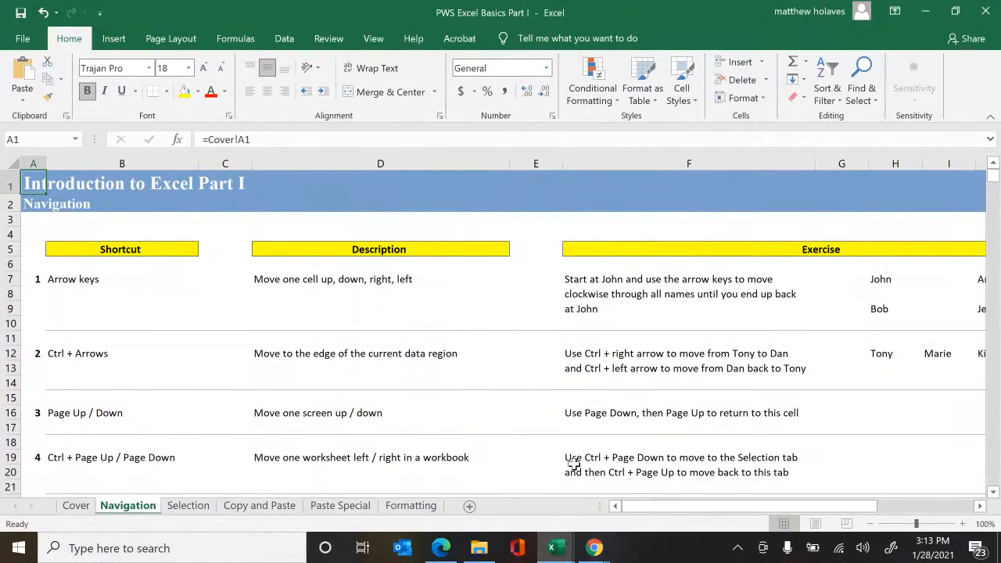
{"action": "key", "text": "ctrl+End"}
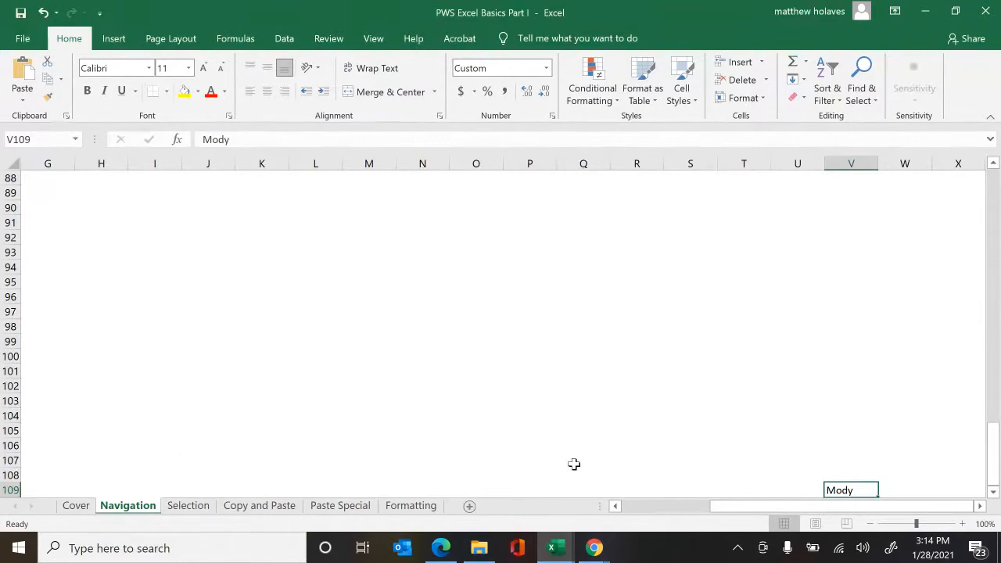
{"action": "key", "text": "ctrl+Home"}
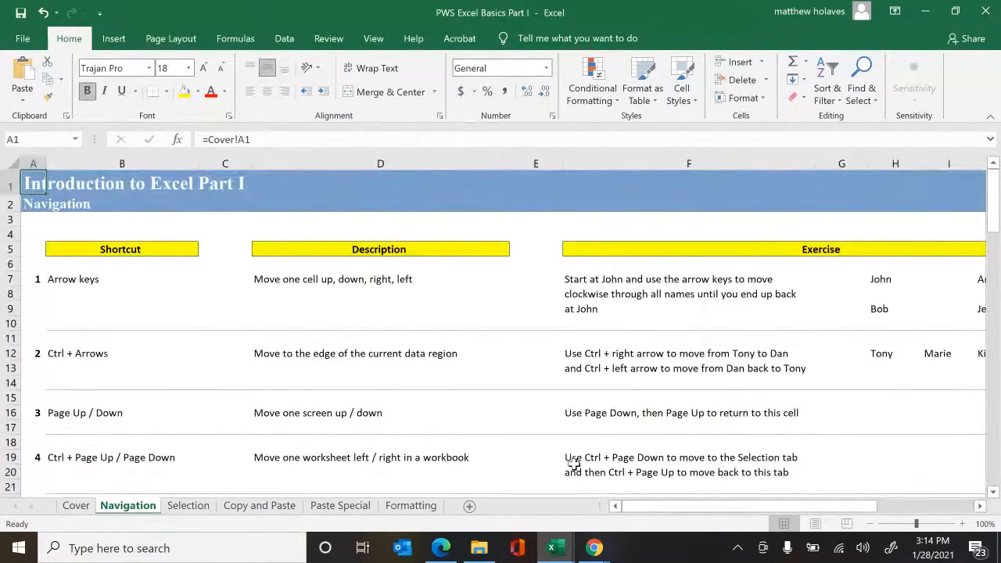
- Review the Navigation sheet's exercises by moving down column A from A1 to A36
{"action": "key", "text": "Down"}
{"action": "key", "text": "Down"}
{"action": "key", "text": "Down"}
{"action": "key", "text": "Down"}
{"action": "key", "text": "Down"}
{"action": "key", "text": "Down"}
{"action": "key", "text": "Down"}
{"action": "key", "text": "Down"}
{"action": "key", "text": "Down"}
{"action": "key", "text": "Down"}
{"action": "key", "text": "Down"}
{"action": "key", "text": "Down"}
{"action": "key", "text": "Down"}
{"action": "key", "text": "Down"}
{"action": "key", "text": "Down"}
{"action": "key", "text": "Down"}
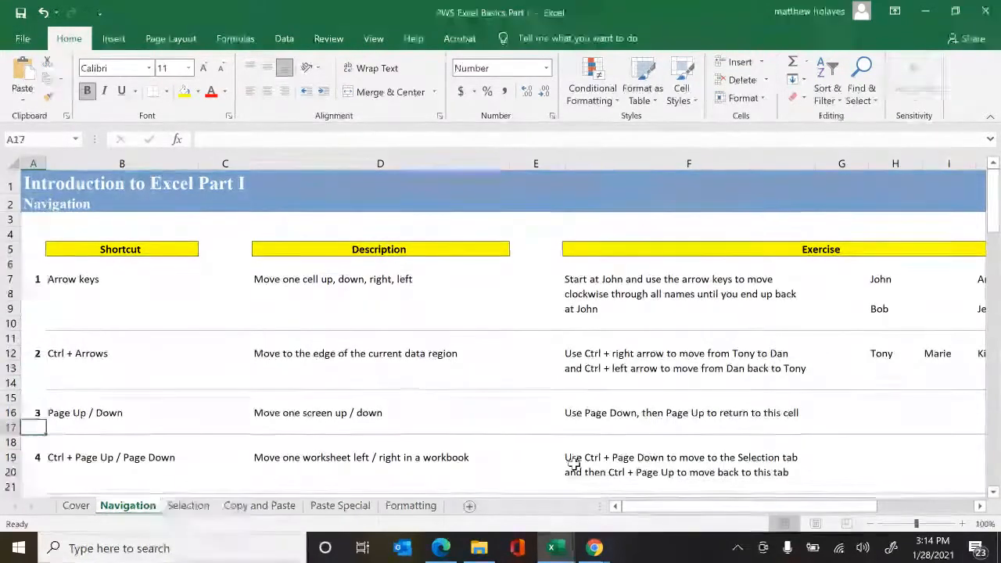
{"action": "key", "text": "Down"}
{"action": "key", "text": "Down"}
{"action": "key", "text": "Down"}
{"action": "key", "text": "Down"}
{"action": "key", "text": "Down"}
{"action": "key", "text": "Down"}
{"action": "key", "text": "Down"}
{"action": "key", "text": "Down"}
{"action": "key", "text": "Down"}
{"action": "key", "text": "Down"}
{"action": "key", "text": "Down"}
{"action": "key", "text": "Down"}
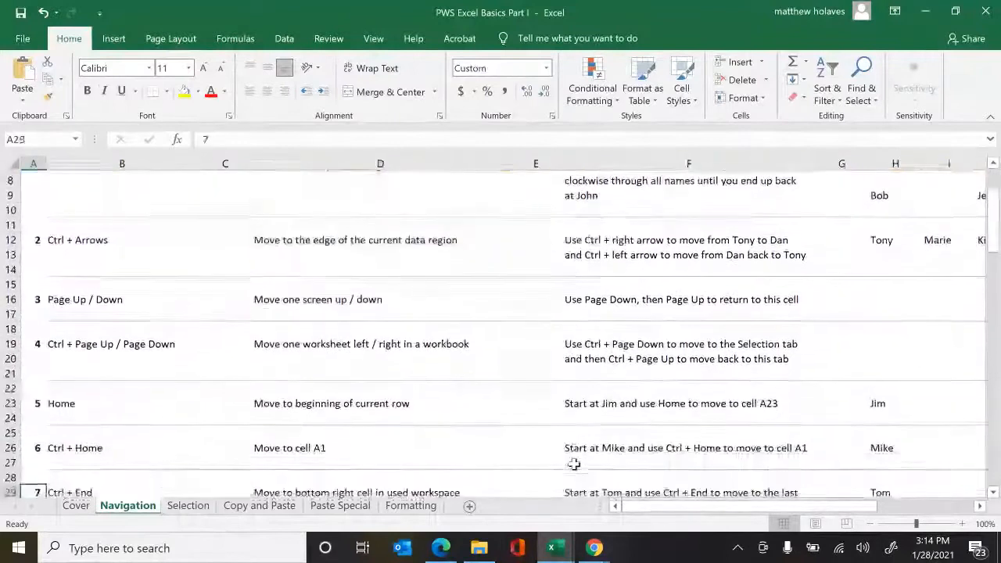
{"action": "key", "text": "Down"}
{"action": "key", "text": "Down"}
{"action": "key", "text": "Down"}
{"action": "key", "text": "Down"}
{"action": "key", "text": "Down"}
{"action": "key", "text": "Down"}
{"action": "key", "text": "Down"}
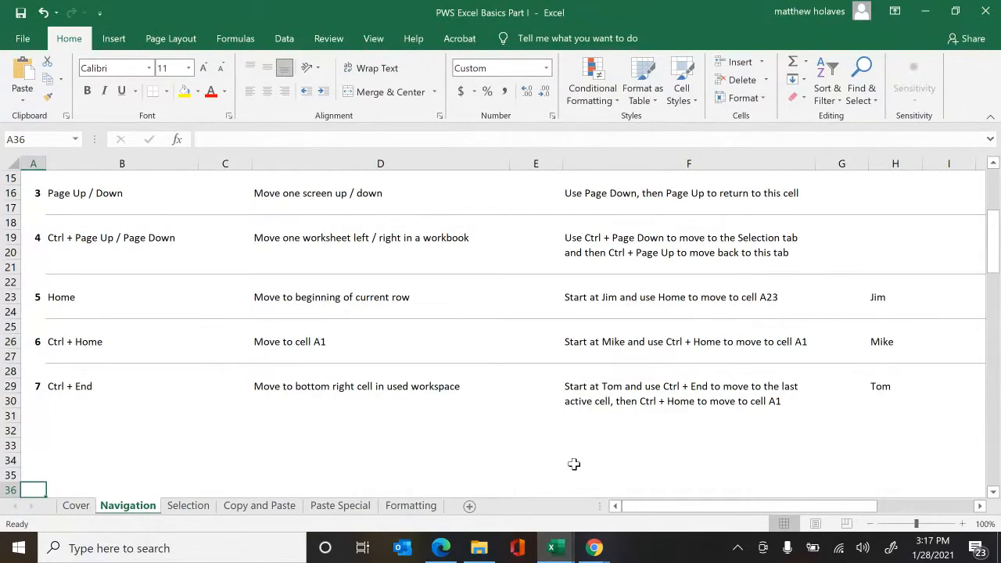
- Go to the Selection worksheet and move down column A to A7
{"action": "key", "text": "ctrl+Page_Down"}
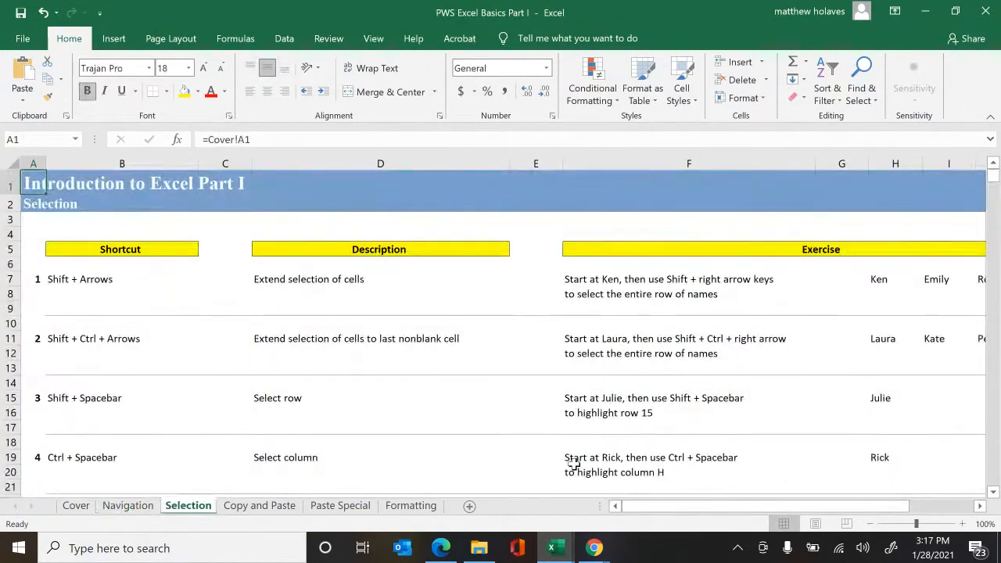
{"action": "key", "text": "Down"}
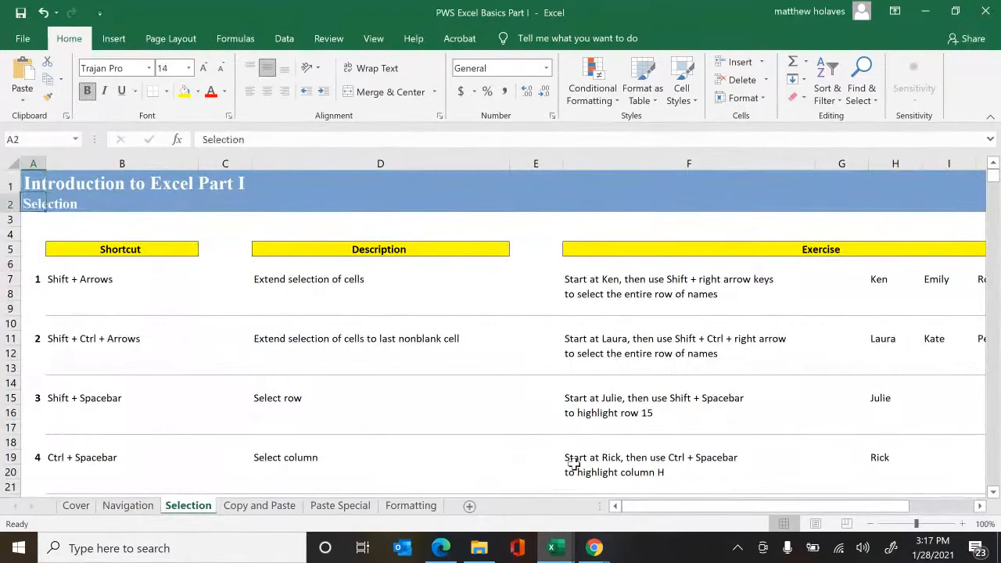
{"action": "key", "text": "Down"}
{"action": "key", "text": "Down"}
{"action": "key", "text": "Down"}
{"action": "key", "text": "Down"}
{"action": "key", "text": "Down"}
- Move across row 7 to H7, the starting cell of the first selection exercise
{"action": "key", "text": "Right"}
{"action": "key", "text": "Right"}
{"action": "key", "text": "Right"}
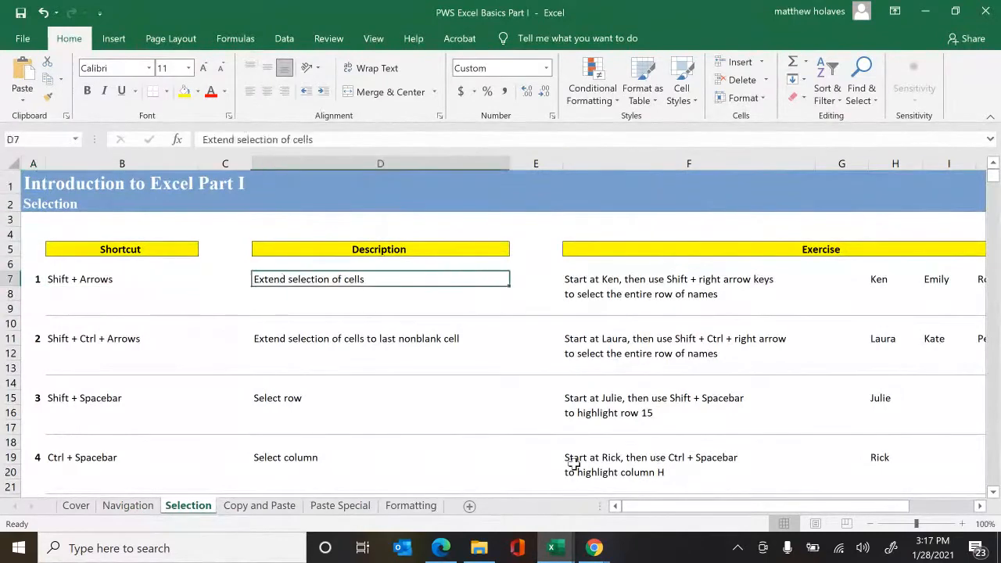
{"action": "key", "text": "Right"}
{"action": "key", "text": "Right"}
{"action": "key", "text": "Right"}
{"action": "key", "text": "Right"}
{"action": "key", "text": "Right"}
{"action": "key", "text": "Right"}
{"action": "key", "text": "Left"}
{"action": "key", "text": "Left"}
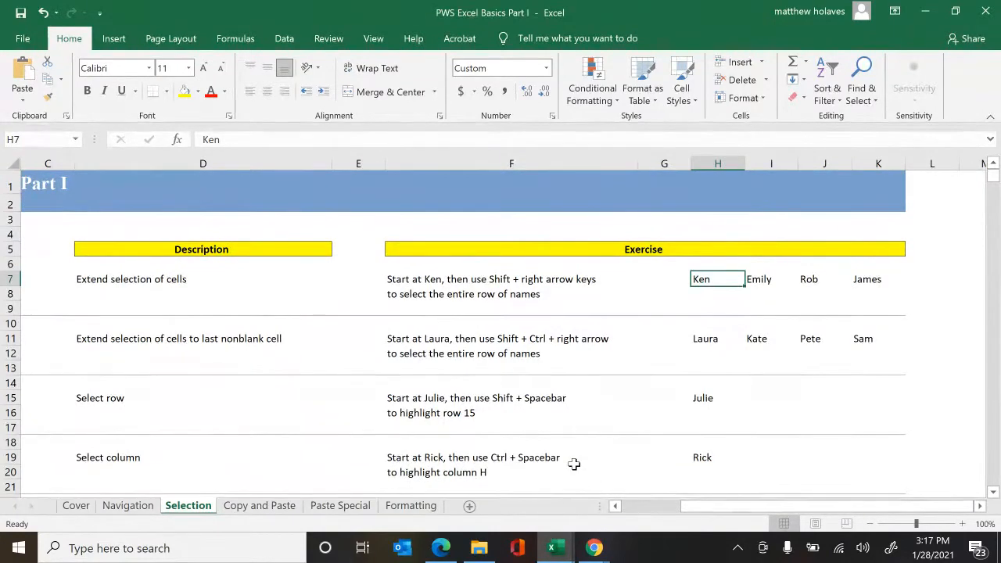
- Extend the selection one cell at a time from H7 to K7 to cover the row of names
{"action": "key", "text": "shift+Right"}
{"action": "key", "text": "shift+Right"}
{"action": "key", "text": "shift+Right"}
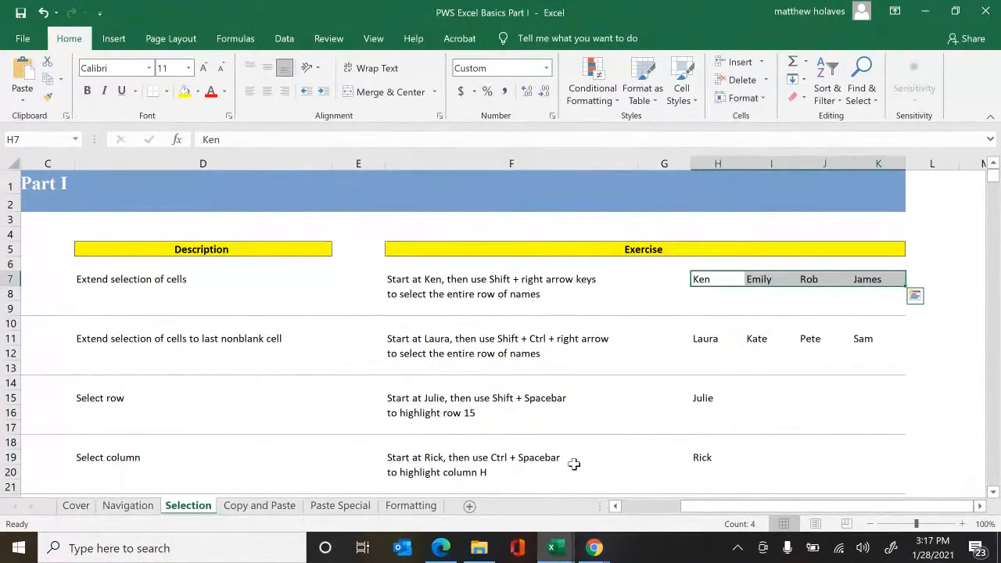
- Move down to H11 and extend the selection to the last nonblank cell, K11, in one go
{"action": "key", "text": "Down"}
{"action": "key", "text": "Down"}
{"action": "key", "text": "Down"}
{"action": "key", "text": "Down"}
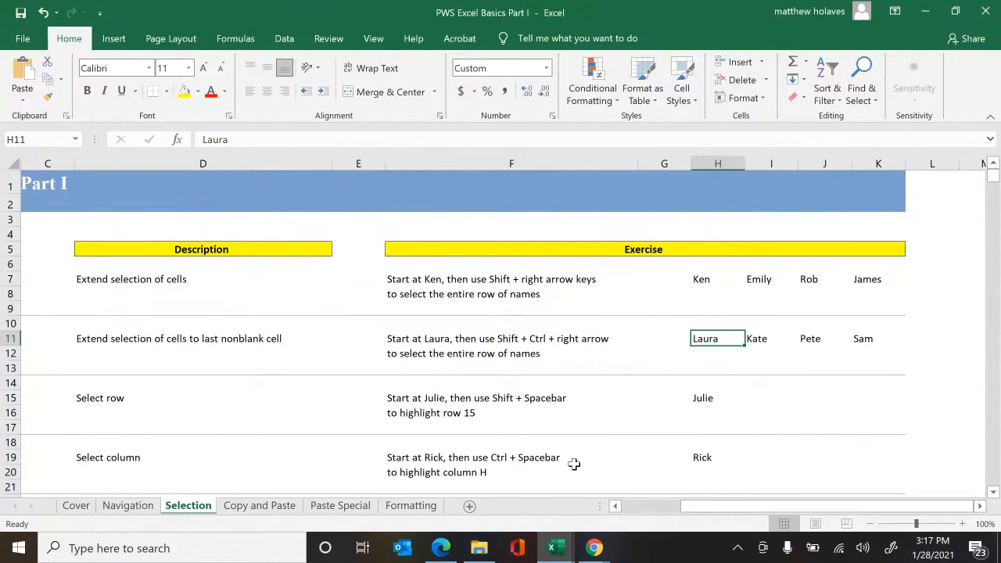
{"action": "key", "text": "ctrl+shift+Right"}
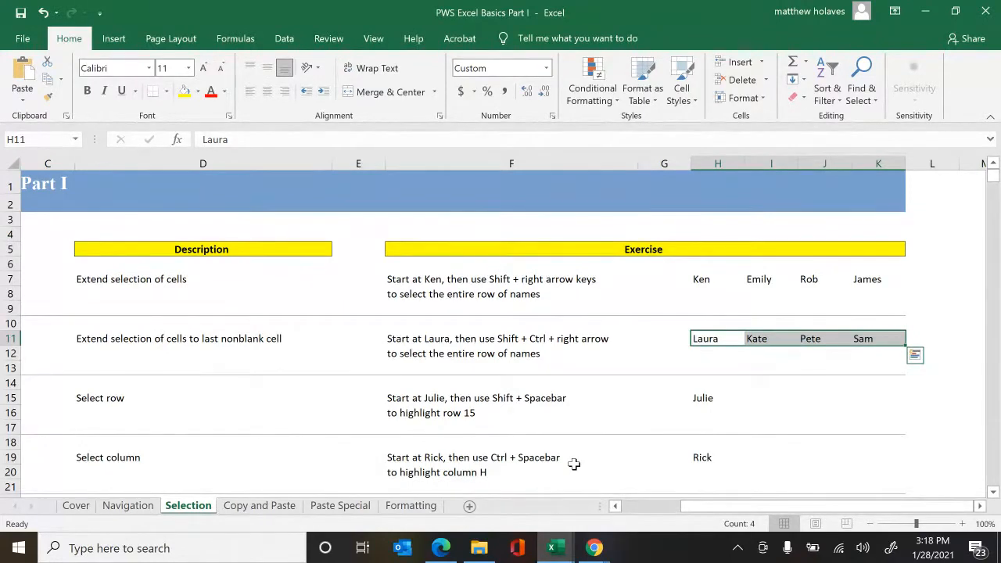
- Collapse the selection to H11 and extend it again one cell at a time along row 11
{"action": "key", "text": "Left"}
{"action": "key", "text": "Right"}
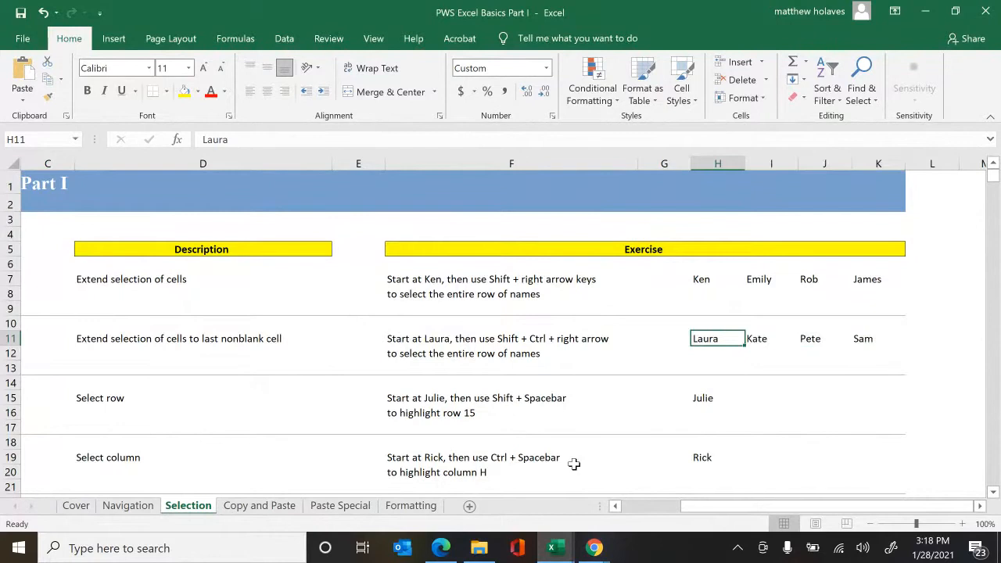
{"action": "key", "text": "shift+Right"}
{"action": "key", "text": "shift+Right"}
{"action": "key", "text": "shift+Right"}
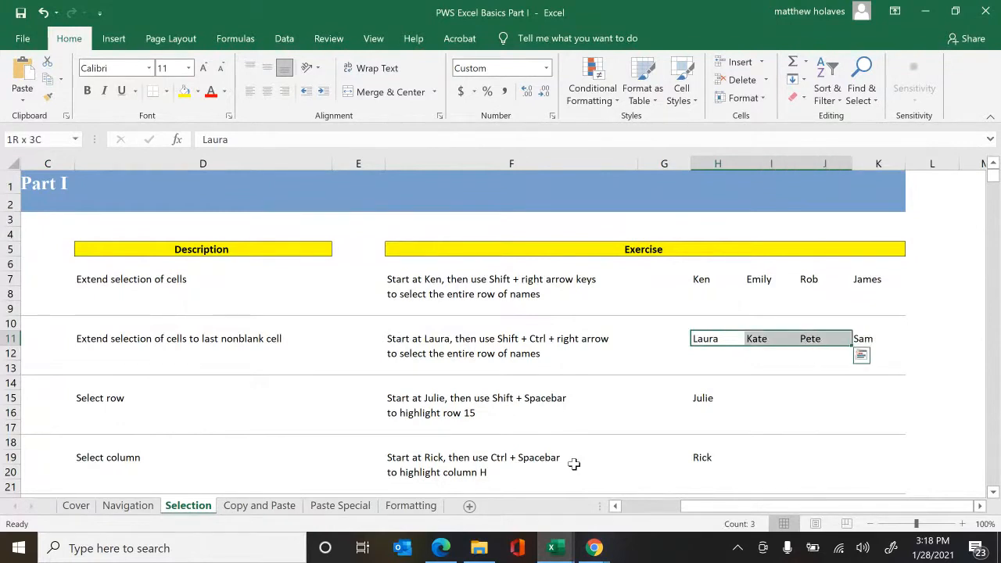
- Return to H11, reselect H11:K11 in one extension, and open and dismiss the Quick Analysis options
{"action": "key", "text": "Left"}
{"action": "key", "text": "Right"}
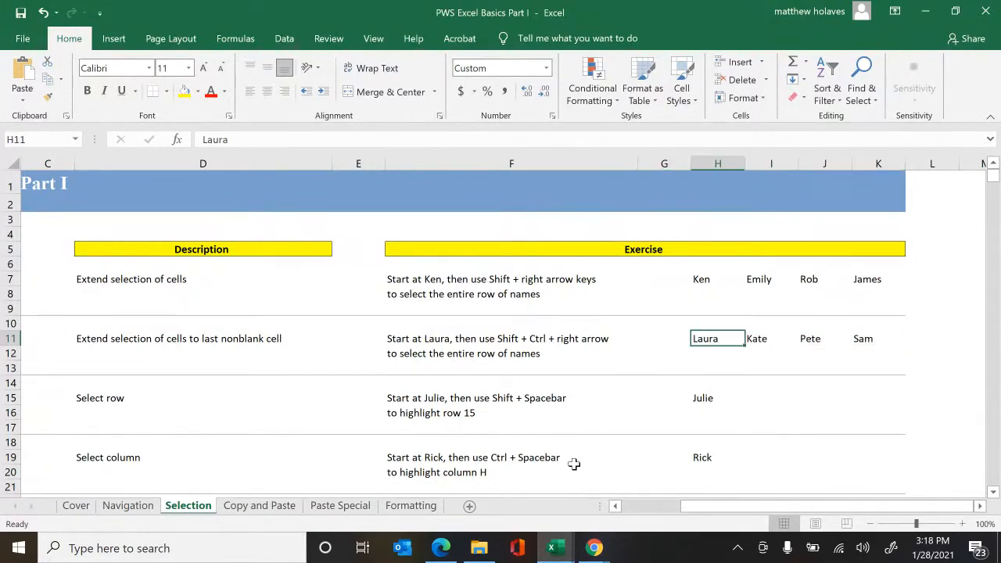
{"action": "key", "text": "ctrl+shift+Right"}
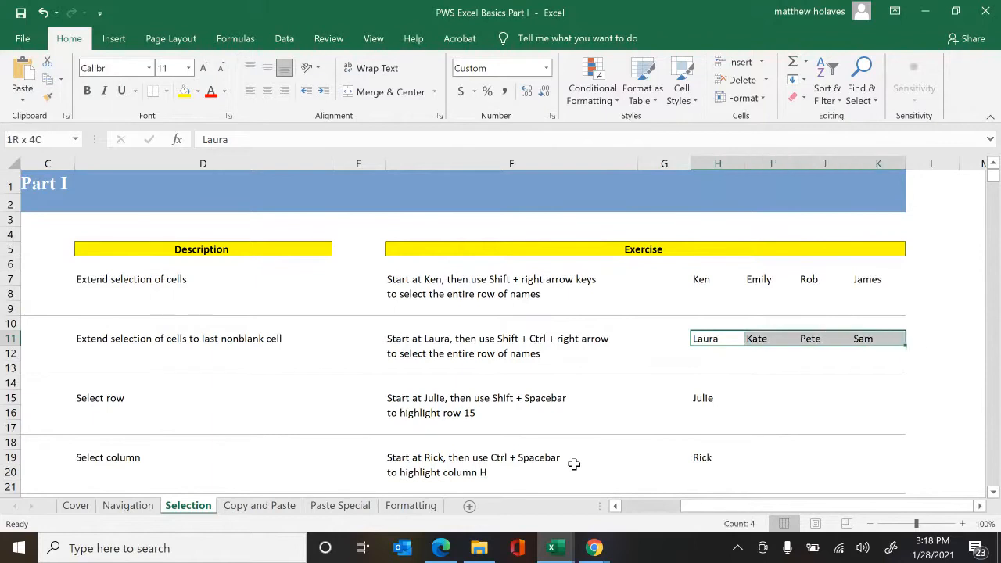
{"action": "key", "text": "ctrl+q"}
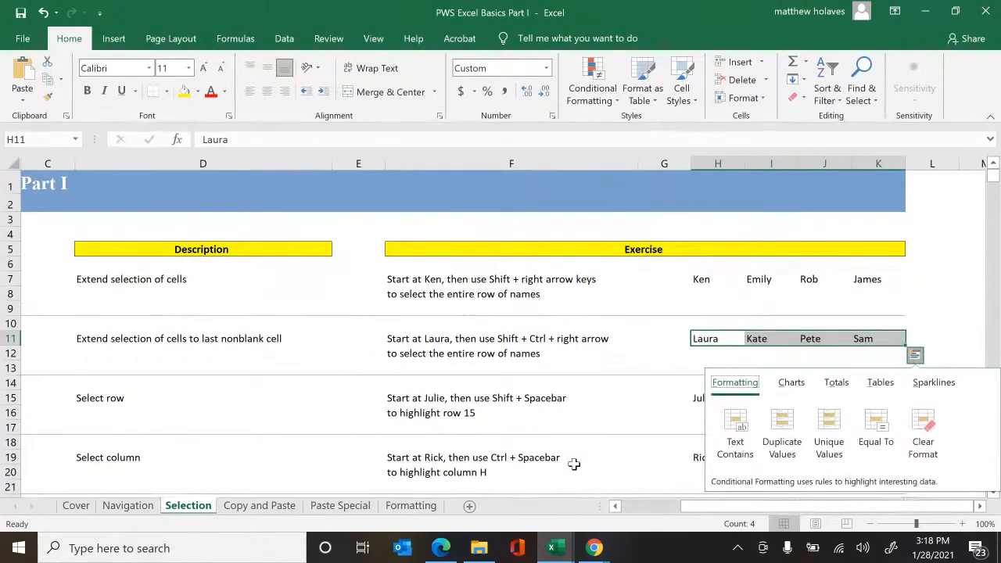
{"action": "key", "text": "Escape"}
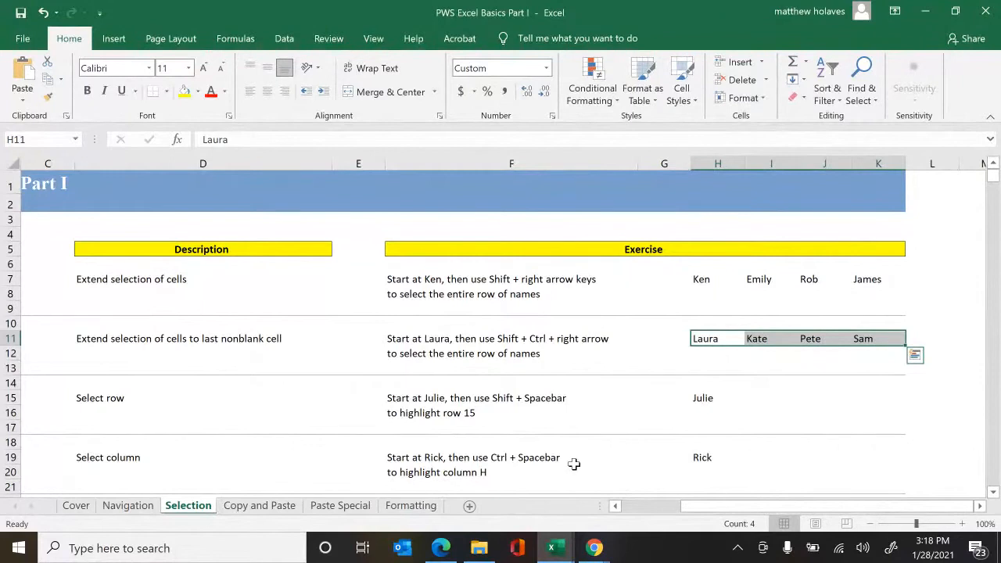
- Move down to H15 and select the entire row 15
{"action": "key", "text": "Down"}
{"action": "key", "text": "Down"}
{"action": "key", "text": "Down"}
{"action": "key", "text": "Down"}
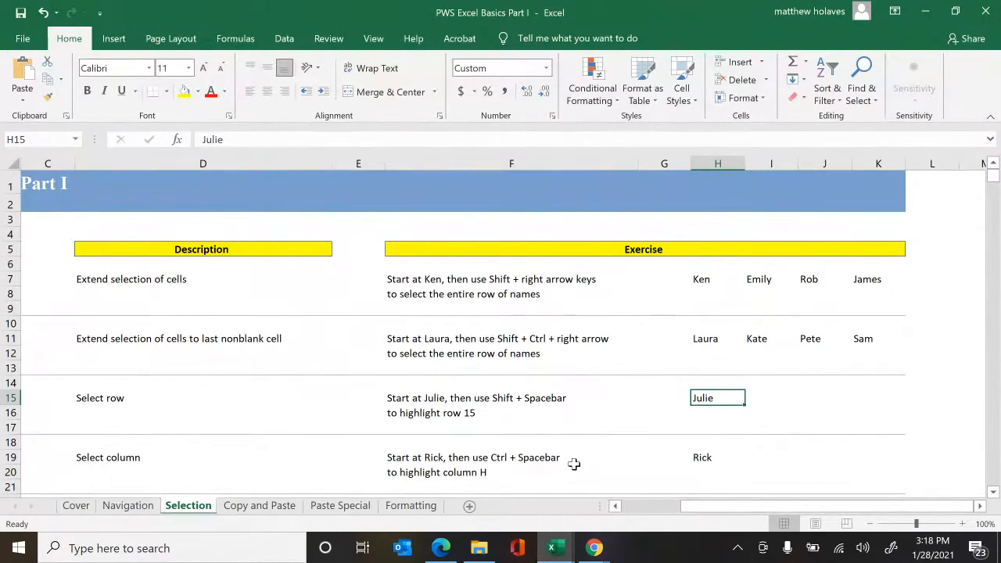
{"action": "key", "text": "shift+space"}
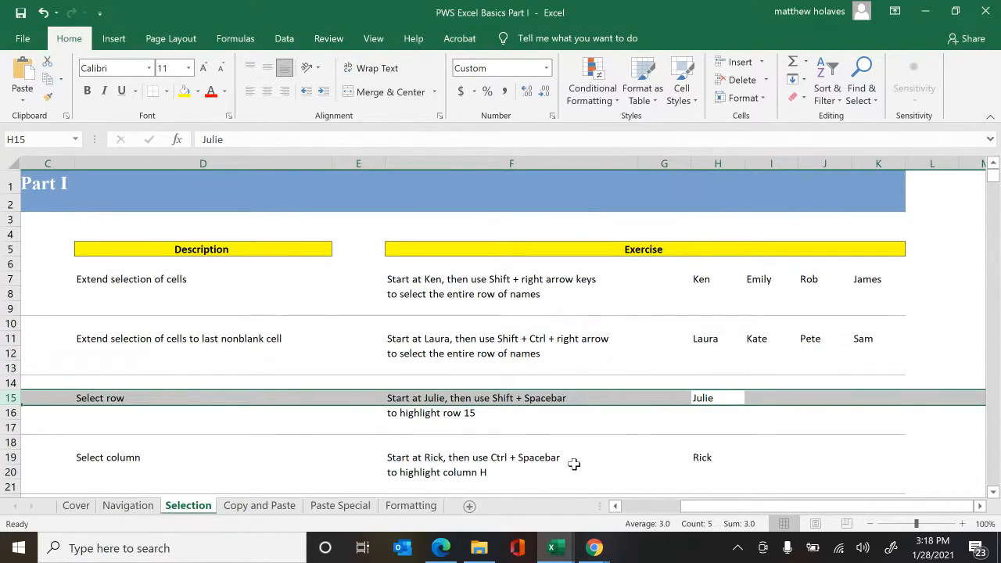
- Move down to H19 and select the entire column H
{"action": "key", "text": "Down"}
{"action": "key", "text": "Down"}
{"action": "key", "text": "Down"}
{"action": "key", "text": "Down"}
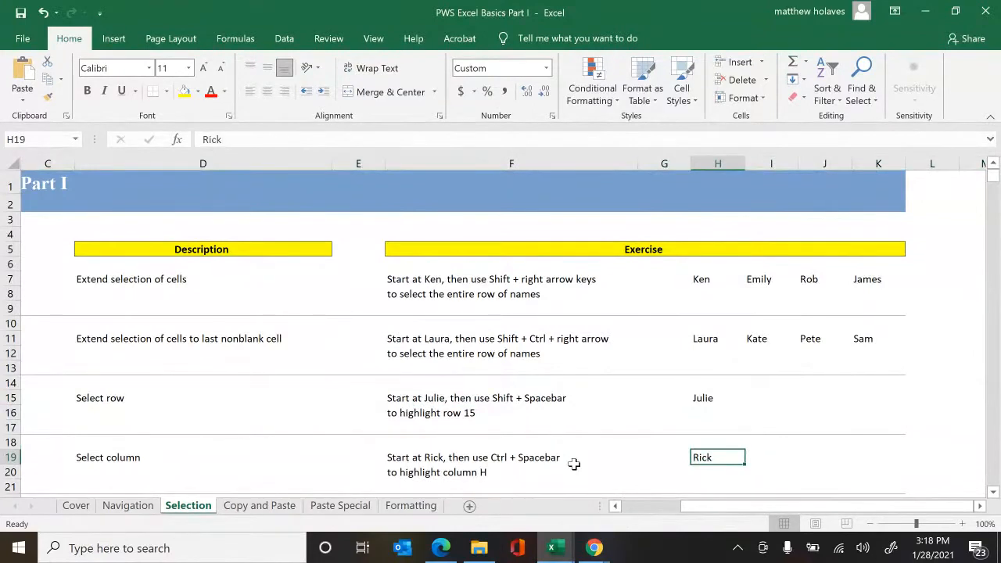
{"action": "key", "text": "ctrl+space"}
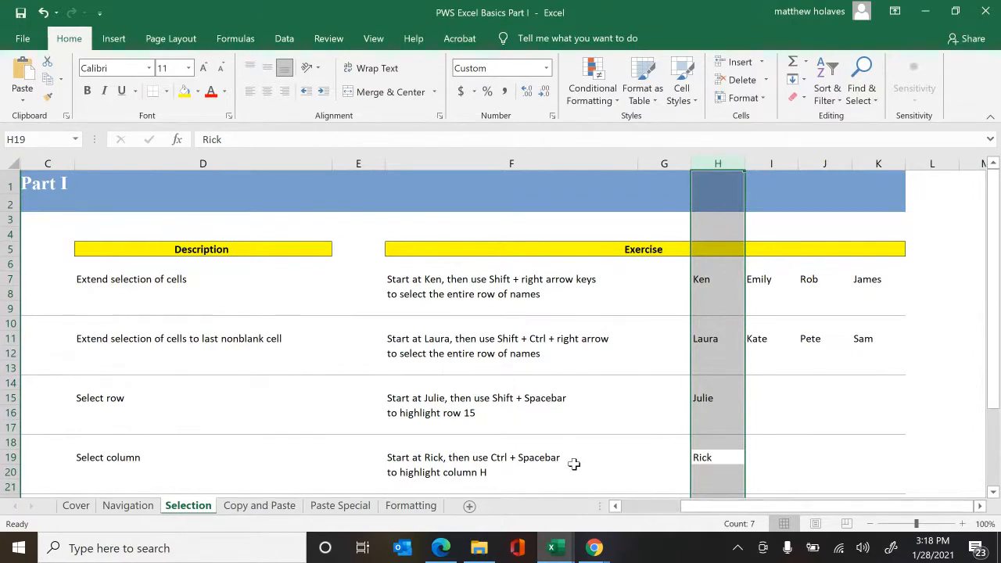
- Move down to H23, extend the selection to H24, and select the entire rows 23 and 24
{"action": "key", "text": "Down"}
{"action": "key", "text": "Down"}
{"action": "key", "text": "Down"}
{"action": "key", "text": "Down"}
{"action": "key", "text": "Down"}
{"action": "key", "text": "Down"}
{"action": "key", "text": "Down"}
{"action": "key", "text": "Down"}
{"action": "key", "text": "Down"}
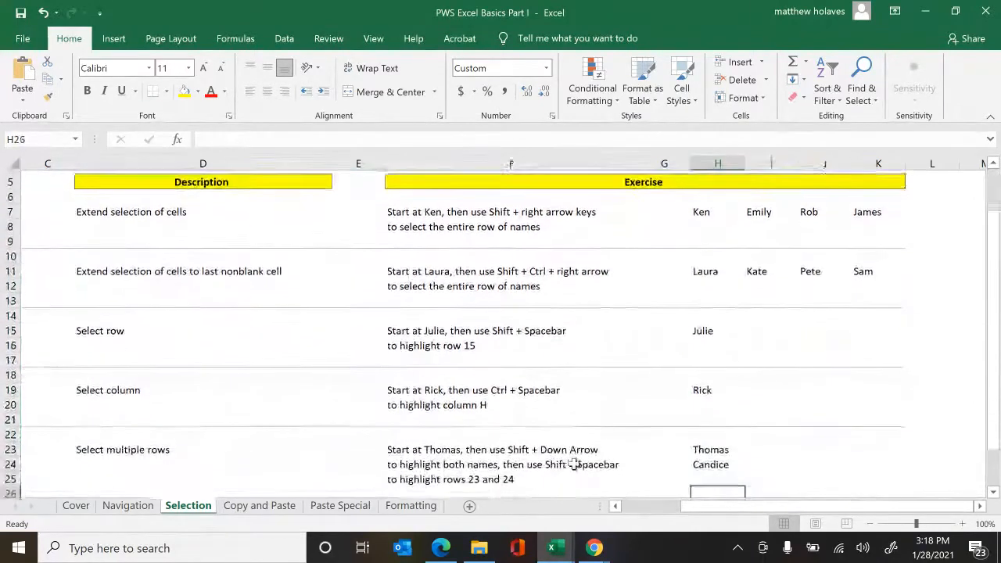
{"action": "key", "text": "Up"}
{"action": "key", "text": "Up"}
{"action": "key", "text": "Up"}
{"action": "key", "text": "Up"}
{"action": "key", "text": "Up"}
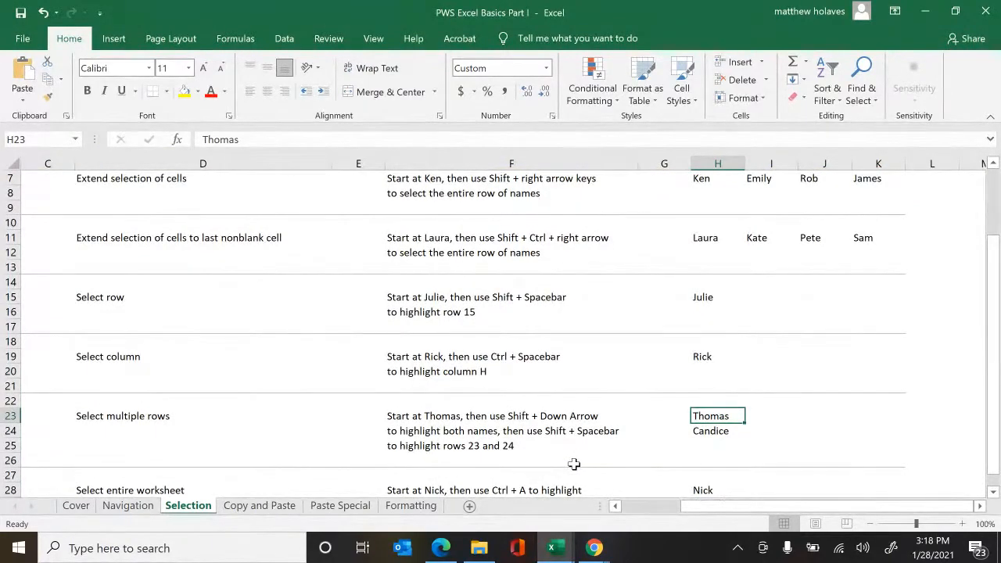
{"action": "key", "text": "shift+Down"}
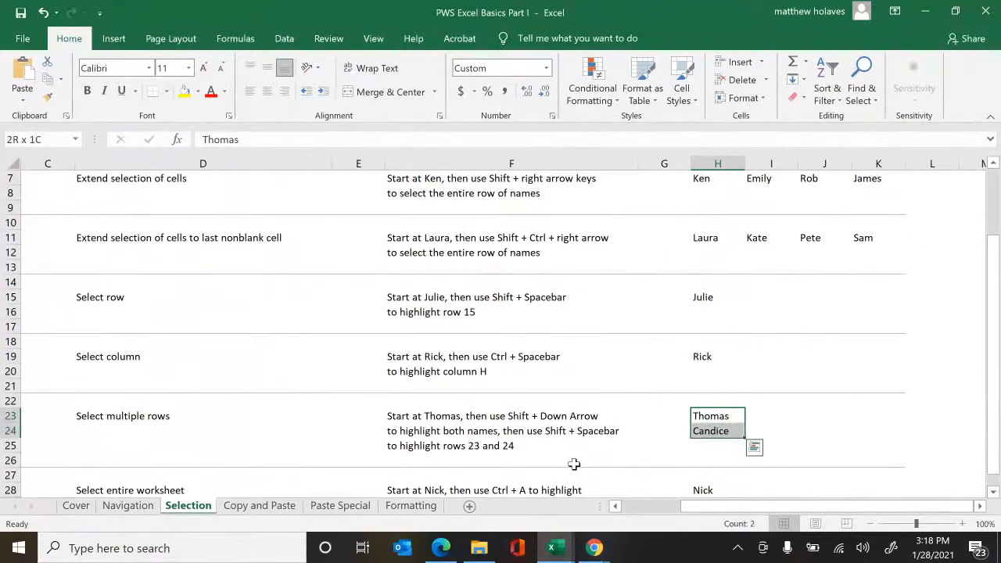
{"action": "key", "text": "shift+space"}
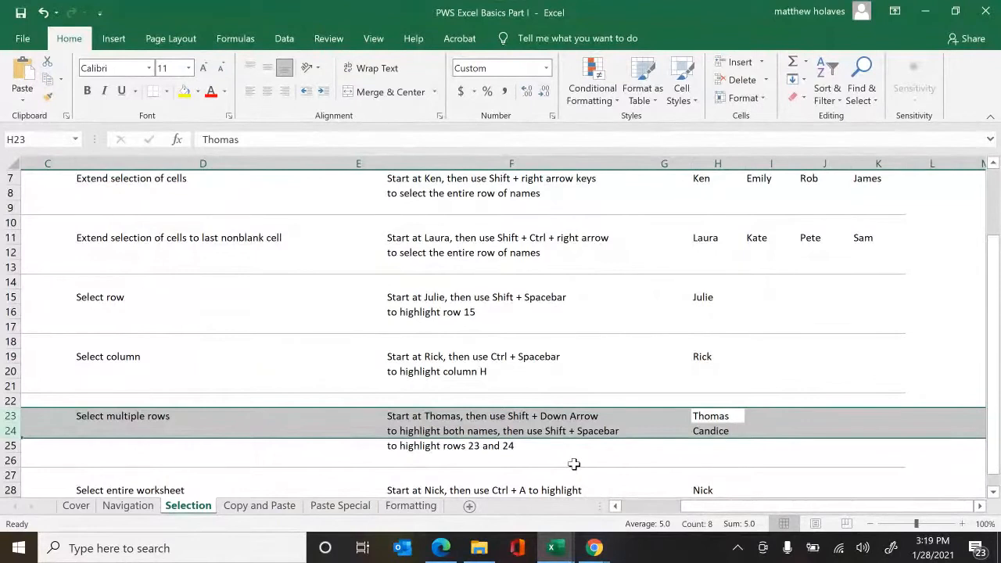
- Move down to H28, select the entire worksheet, and collapse the selection back to H28
{"action": "key", "text": "Down"}
{"action": "key", "text": "Down"}
{"action": "key", "text": "Down"}
{"action": "key", "text": "Down"}
{"action": "key", "text": "Down"}
{"action": "key", "text": "Down"}
{"action": "key", "text": "Down"}
{"action": "key", "text": "Down"}
{"action": "key", "text": "Down"}
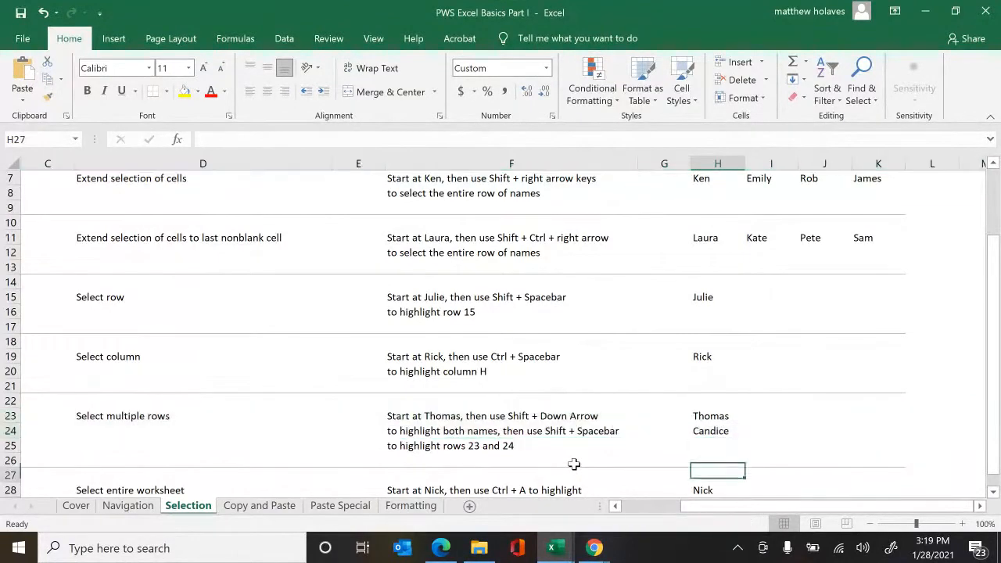
{"action": "key", "text": "Up"}
{"action": "key", "text": "Up"}
{"action": "key", "text": "Up"}
{"action": "key", "text": "Up"}
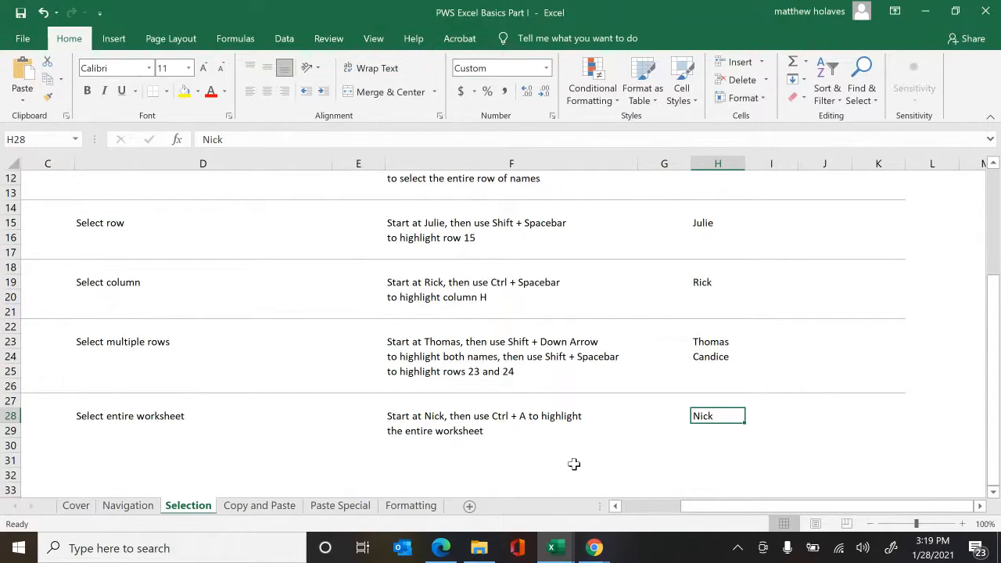
{"action": "key", "text": "ctrl+a"}
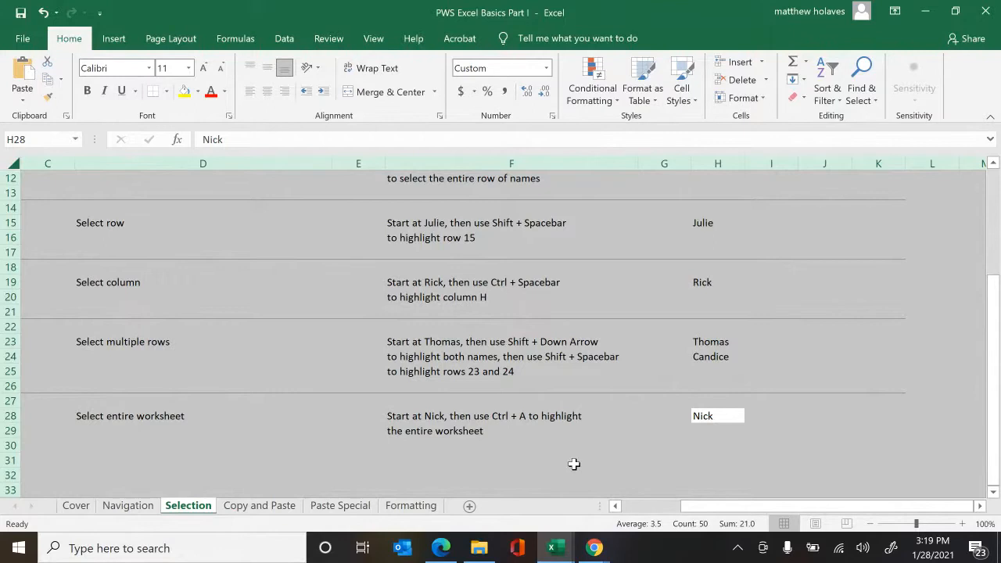
{"action": "key", "text": "Left"}
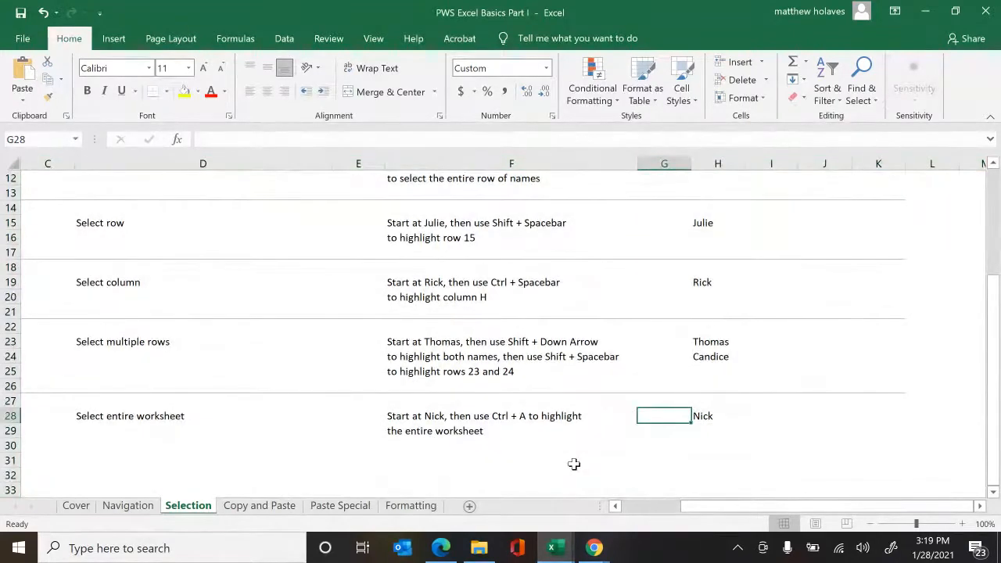
{"action": "key", "text": "Right"}
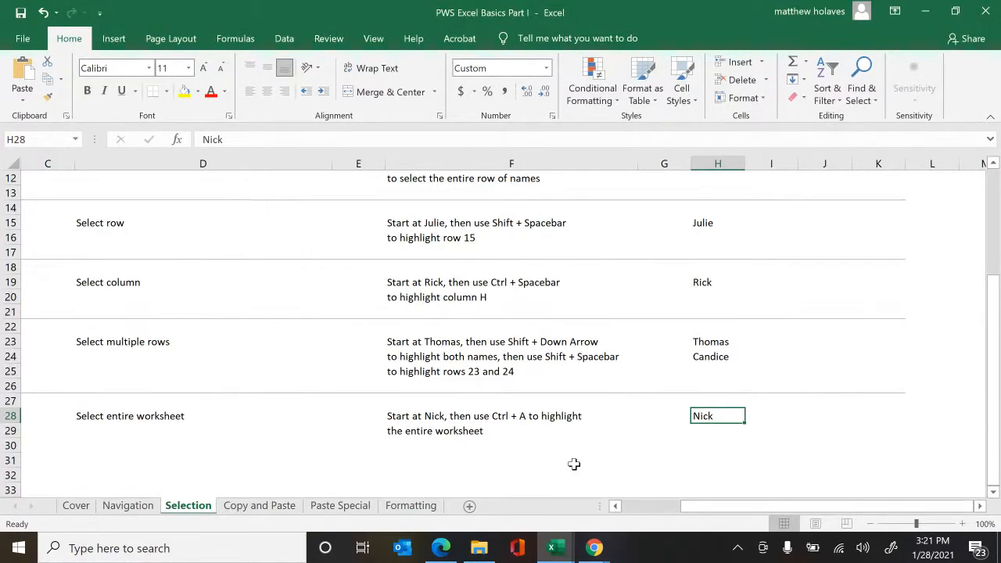
- Switch to the Copy and Paste sheet and move to cell H7
{"action": "key", "text": "ctrl+Page_Down"}
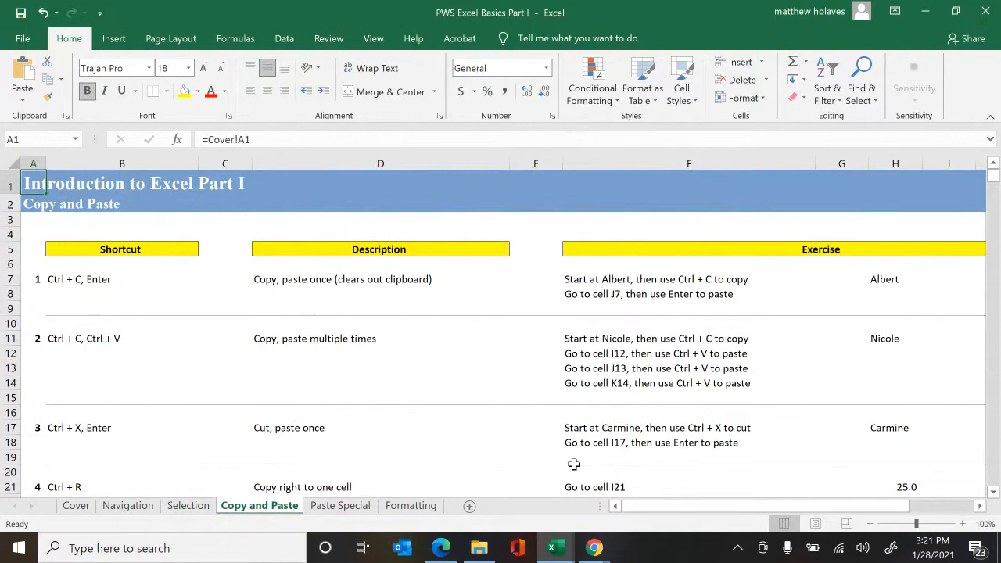
{"action": "key", "text": "Down"}
{"action": "key", "text": "Down"}
{"action": "key", "text": "Down"}
{"action": "key", "text": "Down"}
{"action": "key", "text": "Down"}
{"action": "key", "text": "Down"}
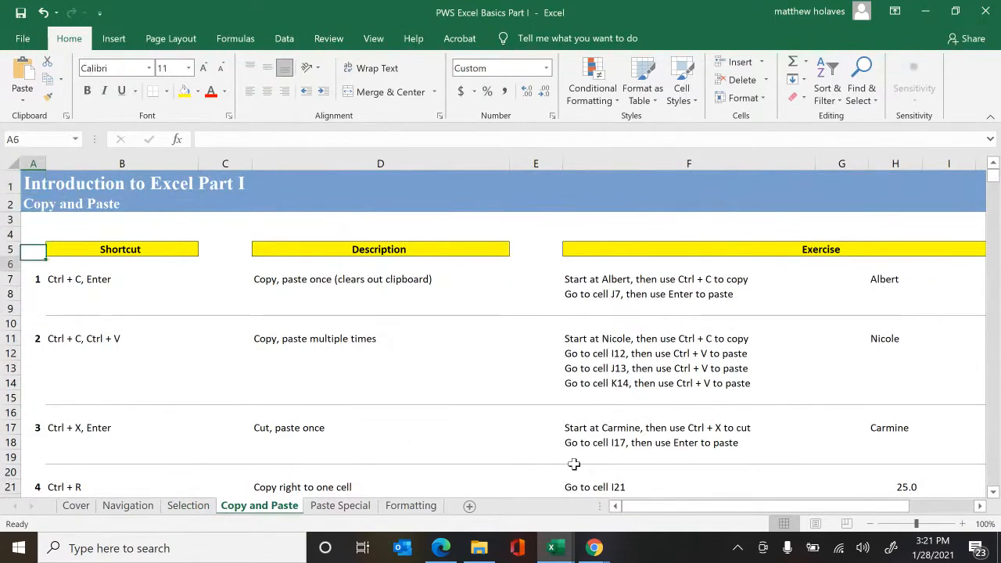
{"action": "key", "text": "Right"}
{"action": "key", "text": "Right"}
{"action": "key", "text": "Right"}
{"action": "key", "text": "Right"}
{"action": "key", "text": "Right"}
{"action": "key", "text": "Right"}
{"action": "key", "text": "Right"}
{"action": "key", "text": "Right"}
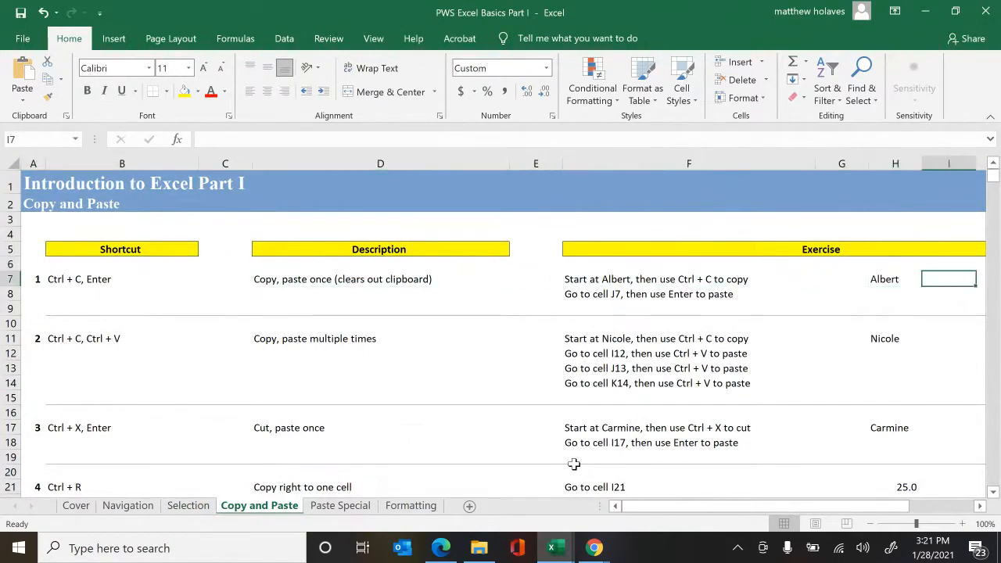
{"action": "key", "text": "Left"}
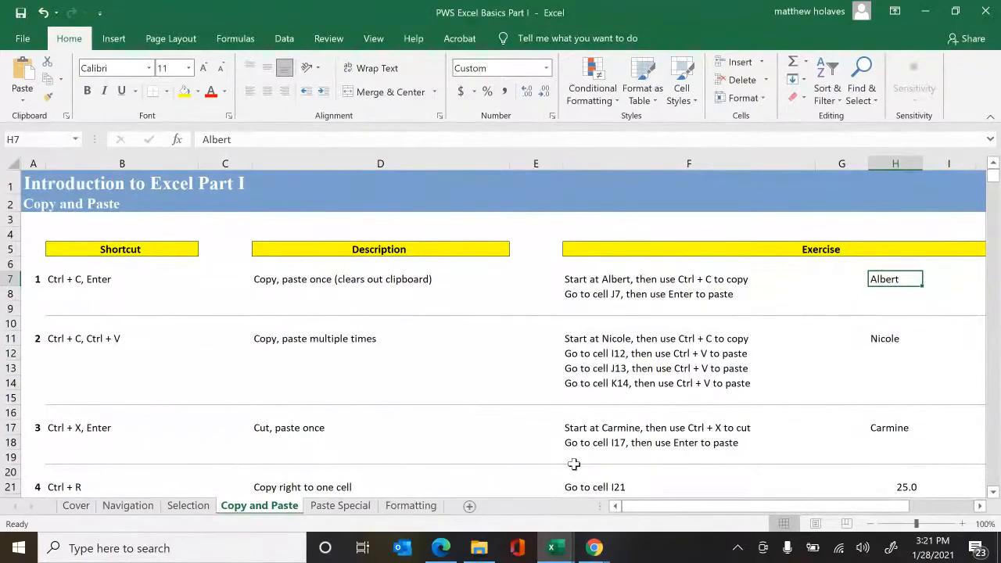
- Copy the name in H7 and paste it once into H8
{"action": "key", "text": "ctrl+c"}
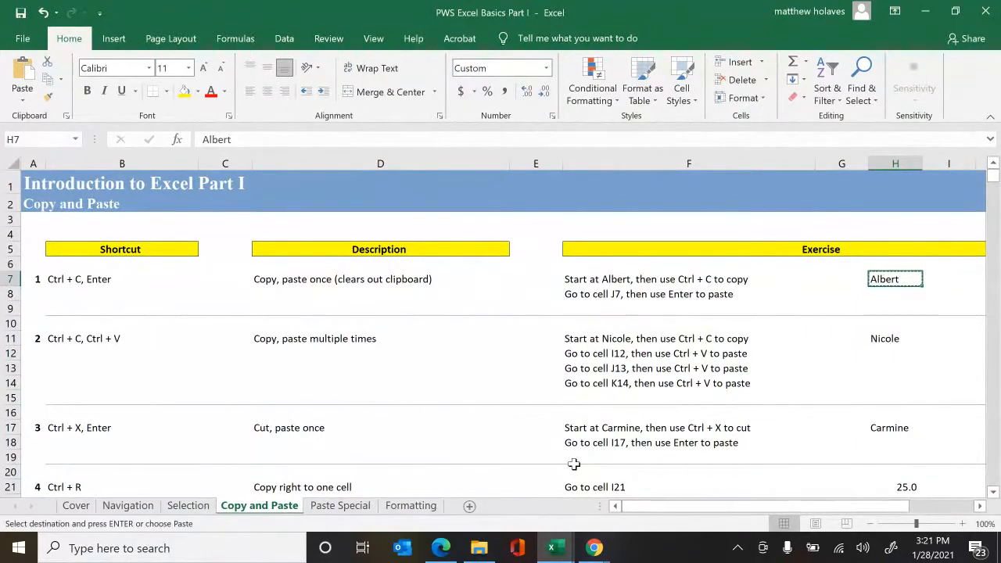
{"action": "key", "text": "Down"}
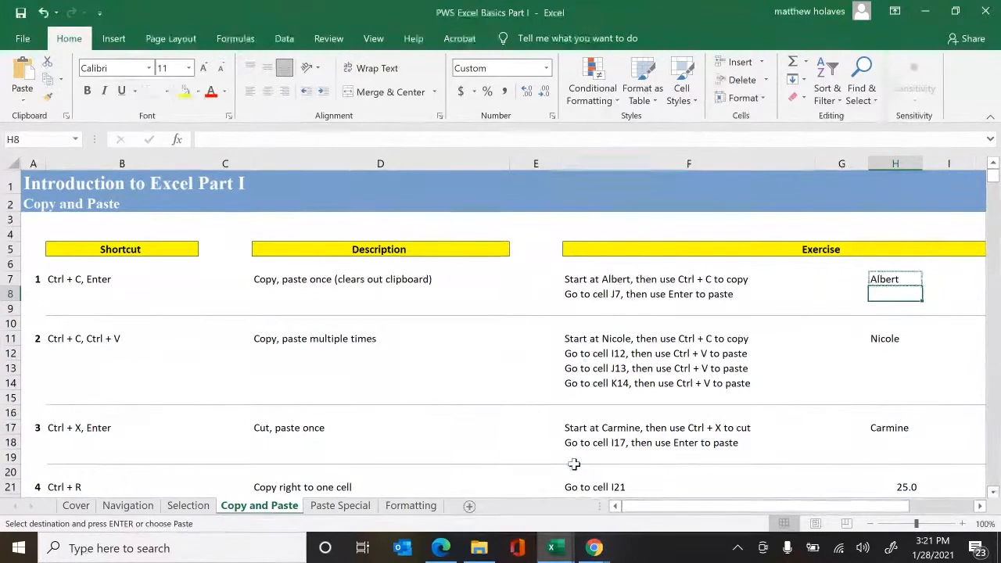
{"action": "key", "text": "Return"}
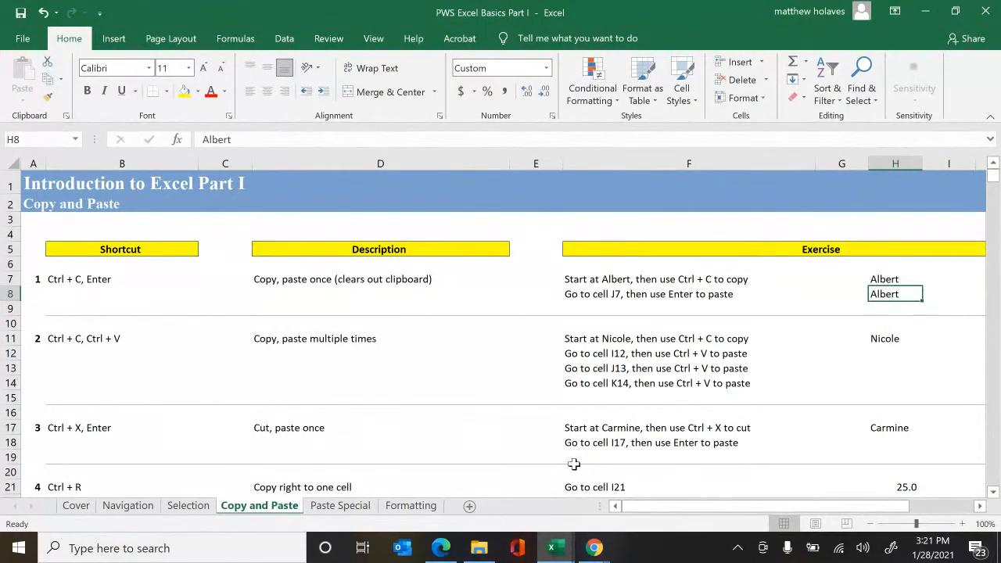
- Copy the name in H11 and paste it into H12, keeping the copy active for more pastes
{"action": "key", "text": "Down"}
{"action": "key", "text": "Down"}
{"action": "key", "text": "Down"}
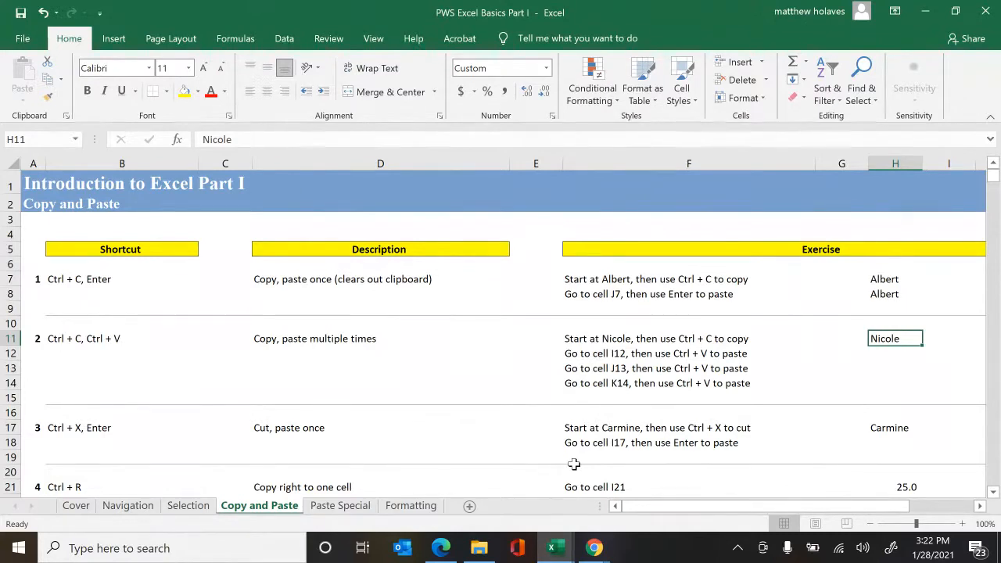
{"action": "key", "text": "ctrl+c"}
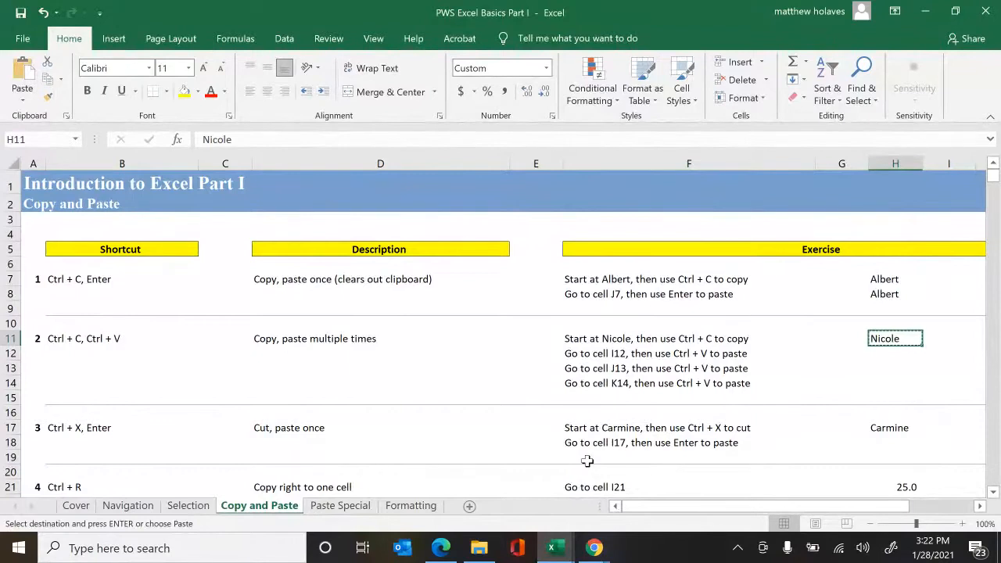
{"action": "key", "text": "Down"}
{"action": "left_click", "coordinate": [587, 461]}
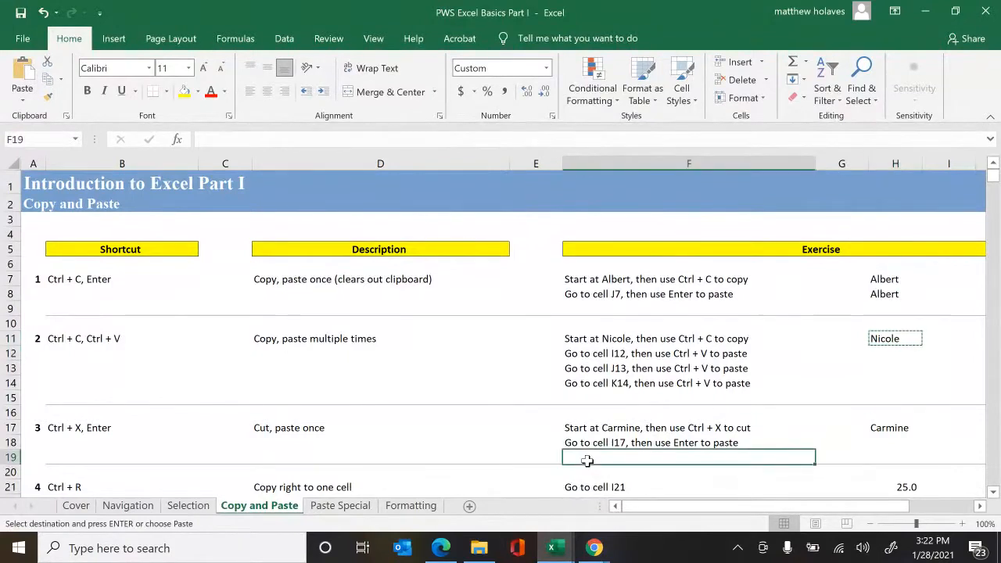
{"action": "key", "text": "Up"}
{"action": "key", "text": "Up"}
{"action": "key", "text": "Up"}
{"action": "key", "text": "Up"}
{"action": "key", "text": "Up"}
{"action": "key", "text": "Up"}
{"action": "key", "text": "Up"}
{"action": "key", "text": "Right"}
{"action": "key", "text": "Right"}
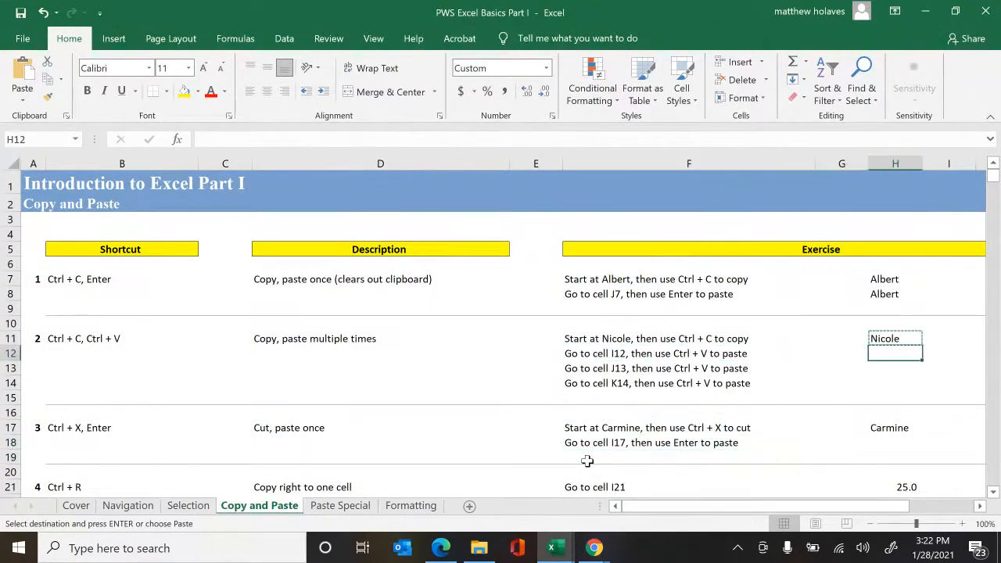
{"action": "key", "text": "ctrl+v"}
- Paste the copied name into H13 and H14 one cell at a time, then end copy mode
{"action": "left_click", "coordinate": [587, 462]}
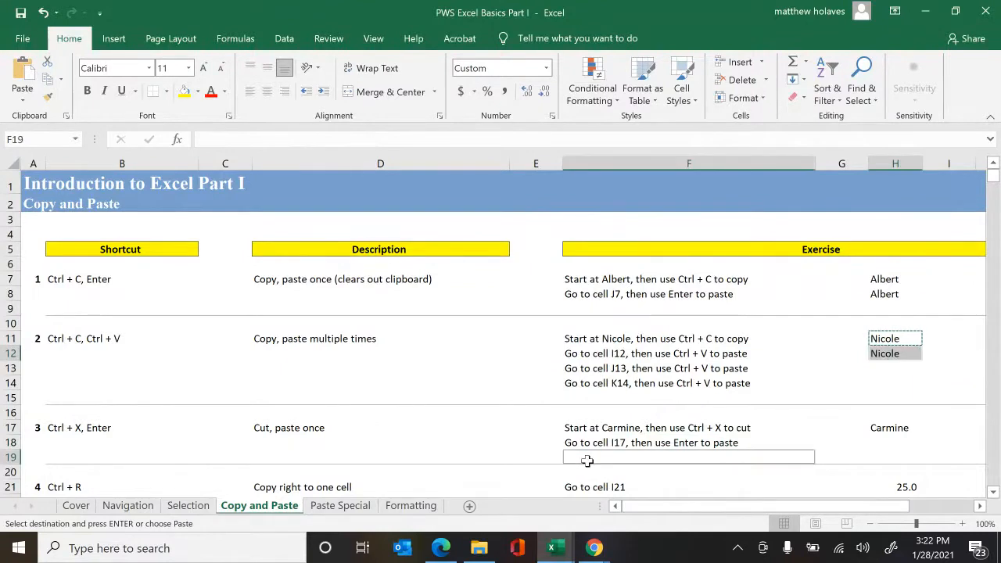
{"action": "key", "text": "Up"}
{"action": "key", "text": "Up"}
{"action": "key", "text": "Up"}
{"action": "key", "text": "Up"}
{"action": "key", "text": "Up"}
{"action": "key", "text": "Up"}
{"action": "key", "text": "Right"}
{"action": "key", "text": "Right"}
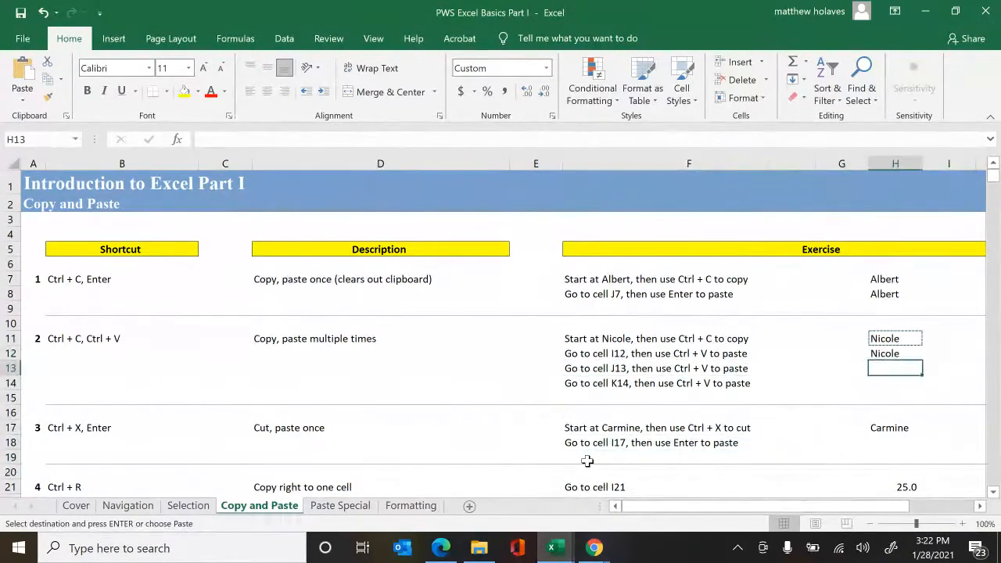
{"action": "key", "text": "ctrl+v"}
{"action": "key", "text": "Down"}
{"action": "key", "text": "ctrl+v"}
{"action": "key", "text": "Down"}
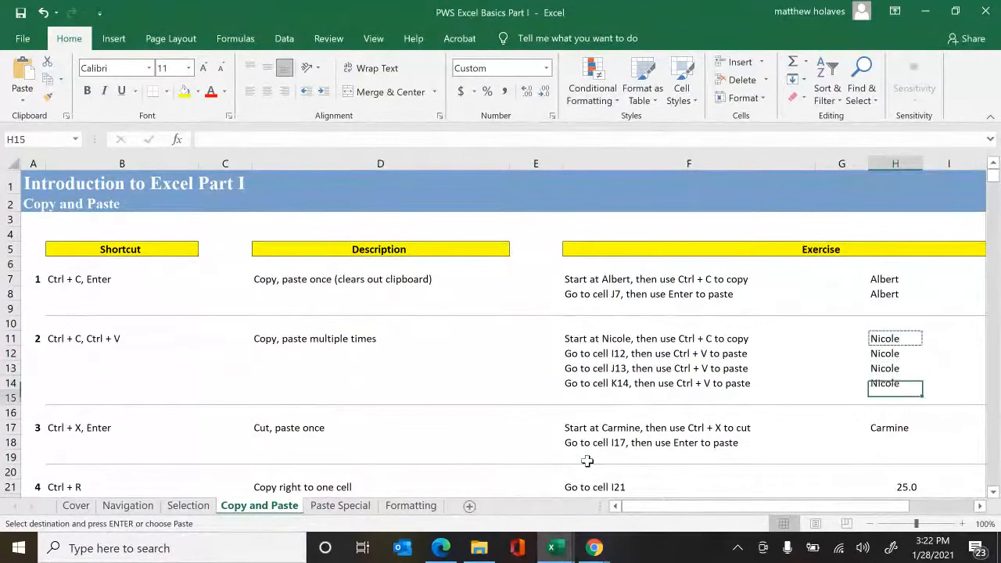
{"action": "key", "text": "Up"}
{"action": "key", "text": "Up"}
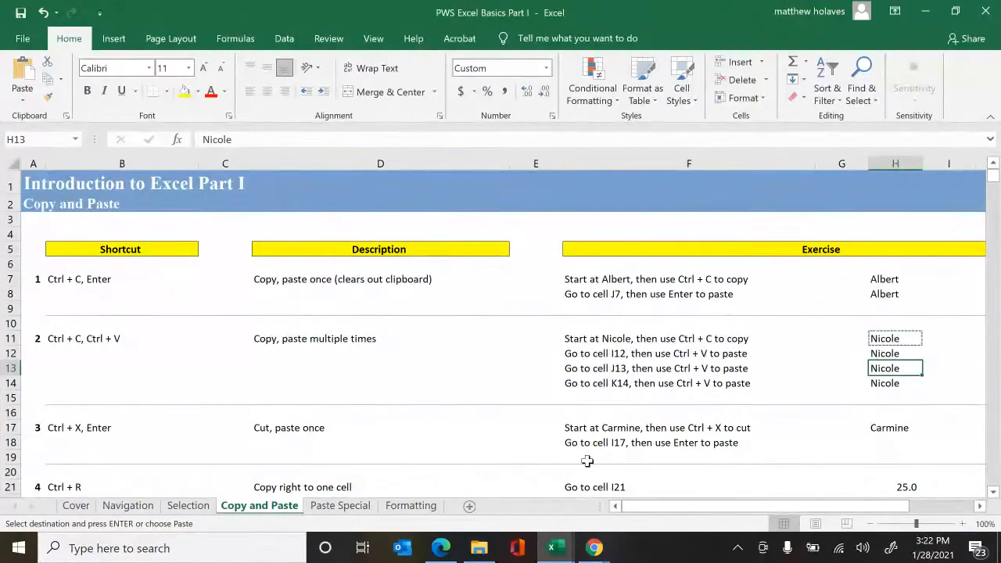
{"action": "key", "text": "Escape"}
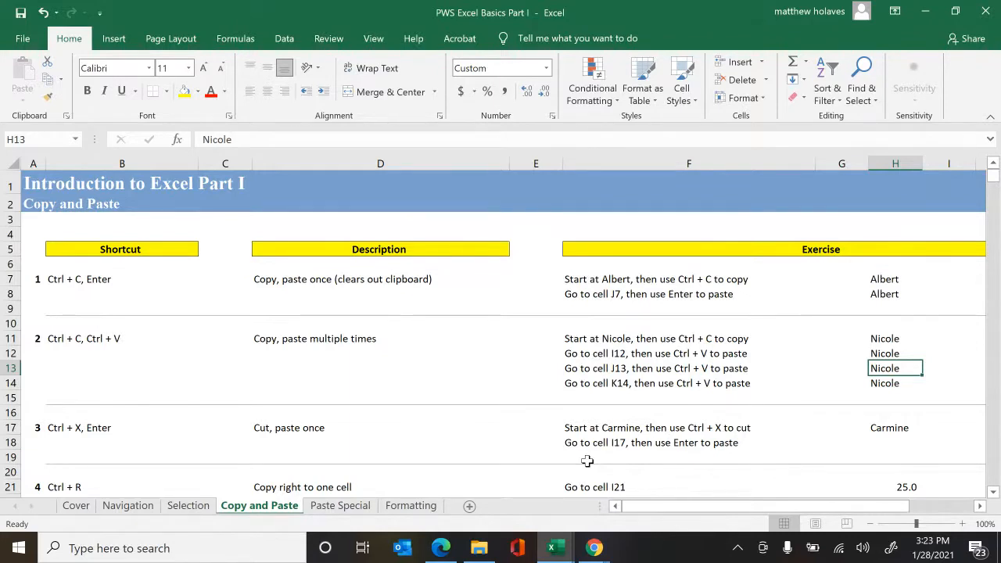
- Clear the pasted names from H12:H14 and return to H11
{"action": "key", "text": "Up"}
{"action": "key", "text": "shift+Down"}
{"action": "key", "text": "shift+Down"}
{"action": "key", "text": "ctrl+v"}
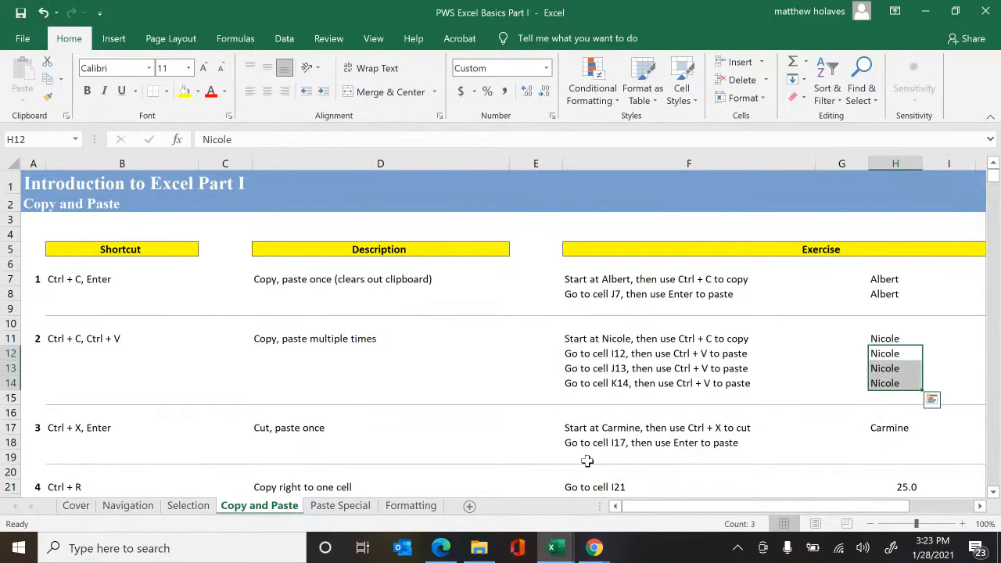
{"action": "key", "text": "Delete"}
{"action": "key", "text": "Up"}
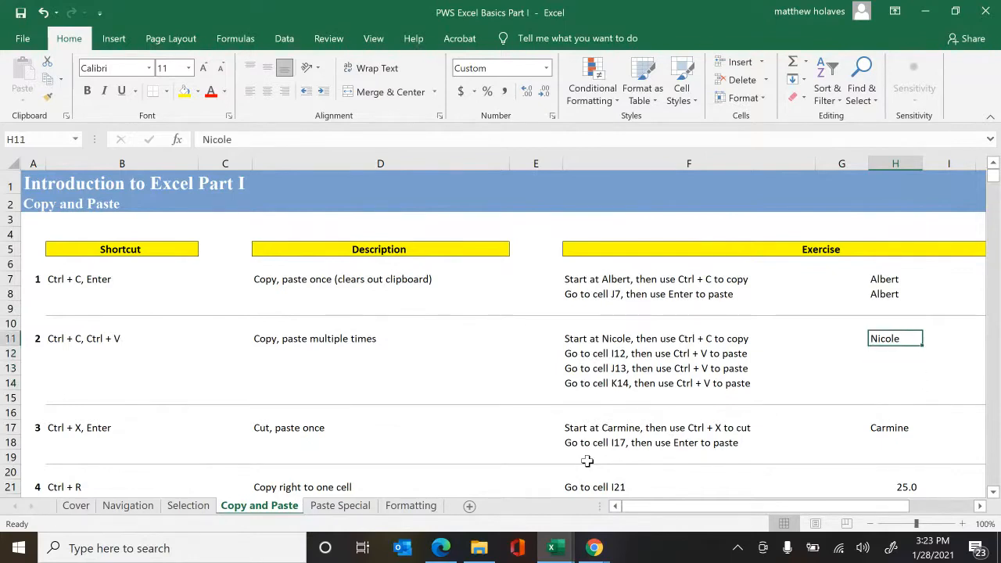
- Copy the name in H11 and paste it into the whole range H12:H14 at once
{"action": "key", "text": "ctrl+c"}
{"action": "key", "text": "Down"}
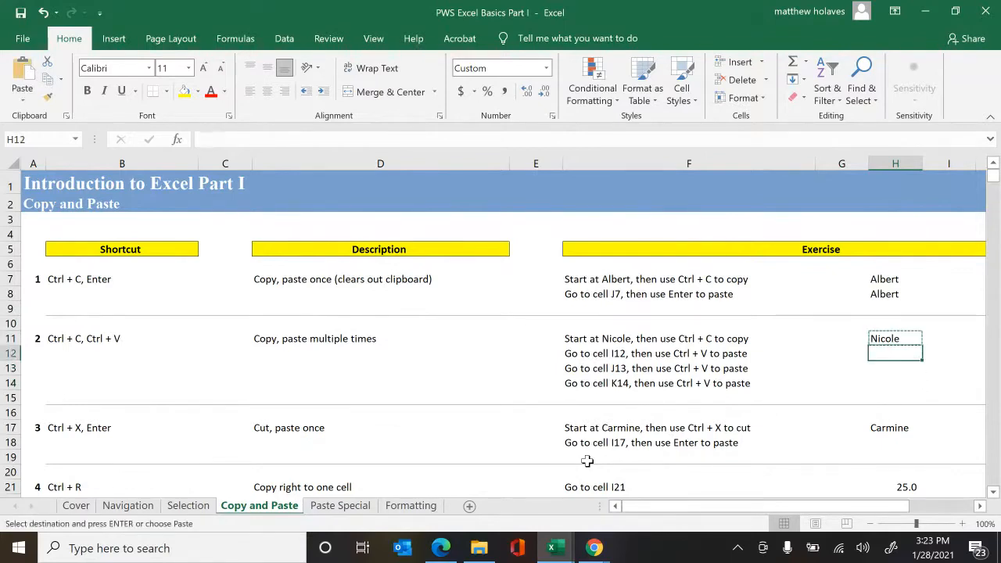
{"action": "key", "text": "shift+Down"}
{"action": "key", "text": "shift+Down"}
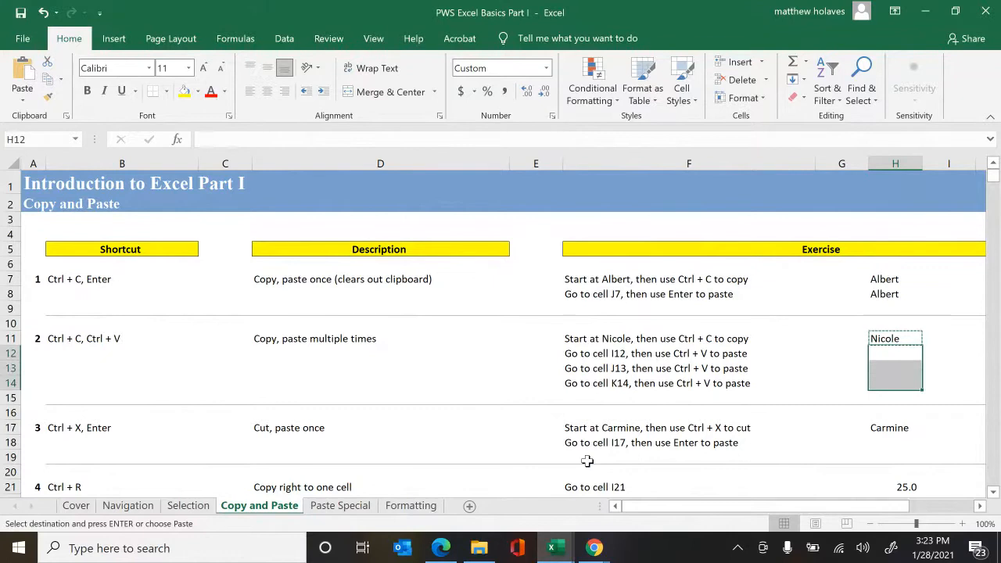
{"action": "key", "text": "Return"}
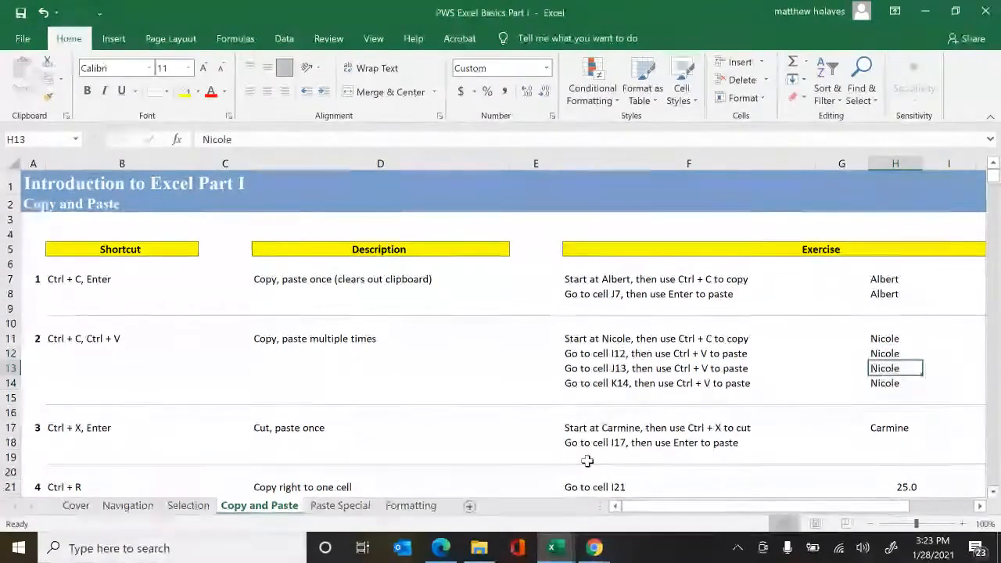
- Cut the name in H17 and paste it into H18
{"action": "key", "text": "Down"}
{"action": "key", "text": "Down"}
{"action": "key", "text": "Down"}
{"action": "key", "text": "Down"}
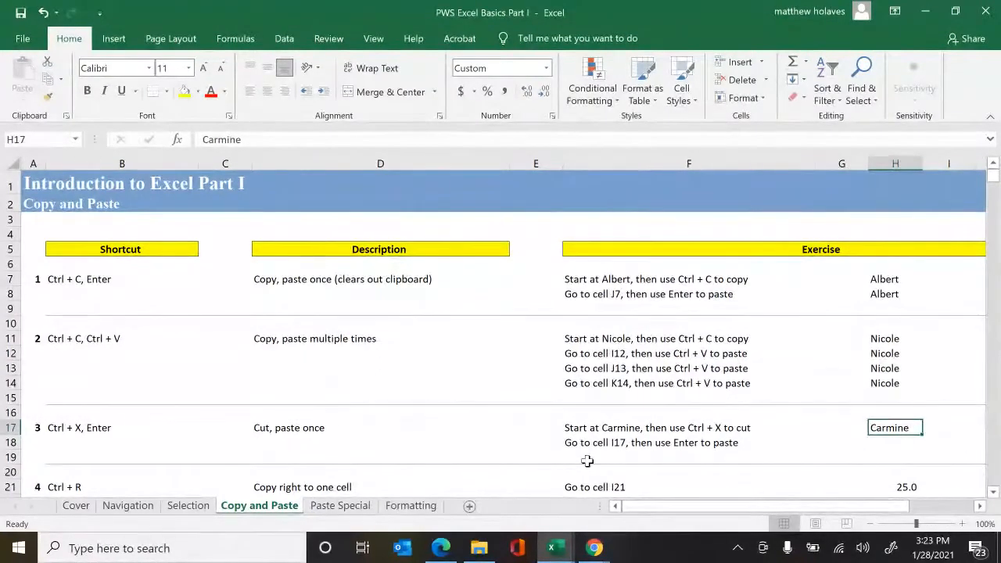
{"action": "key", "text": "ctrl+x"}
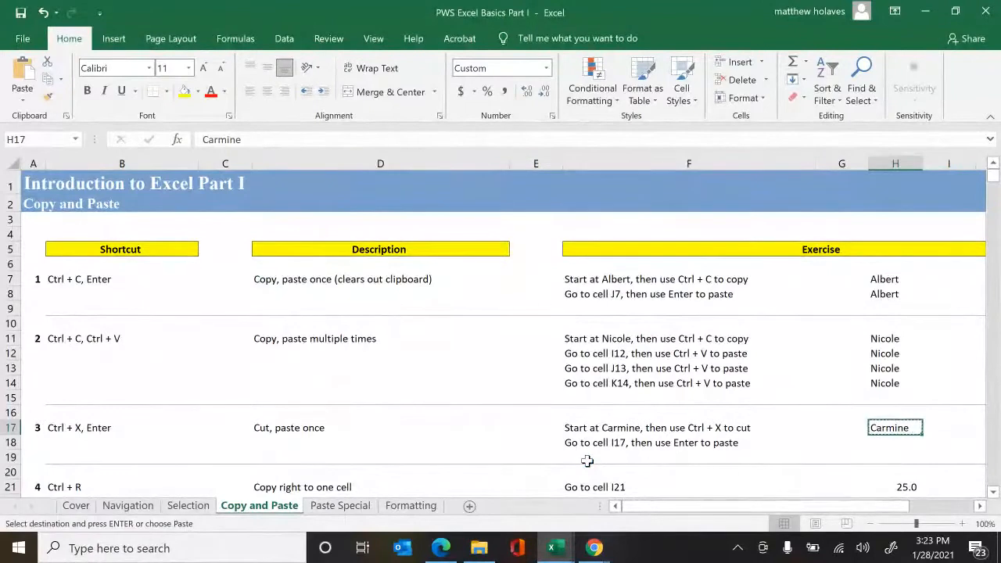
{"action": "key", "text": "Down"}
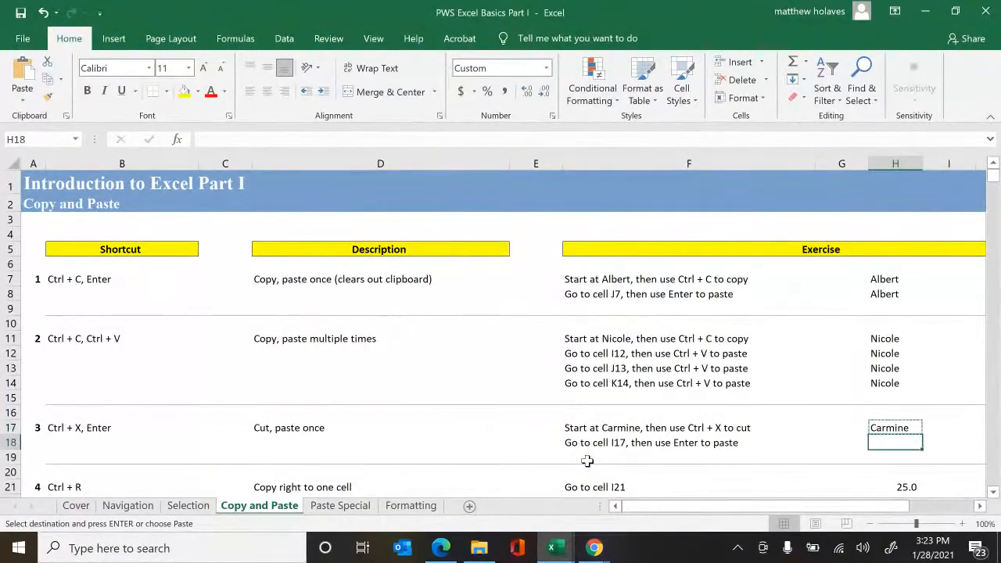
{"action": "key", "text": "Return"}
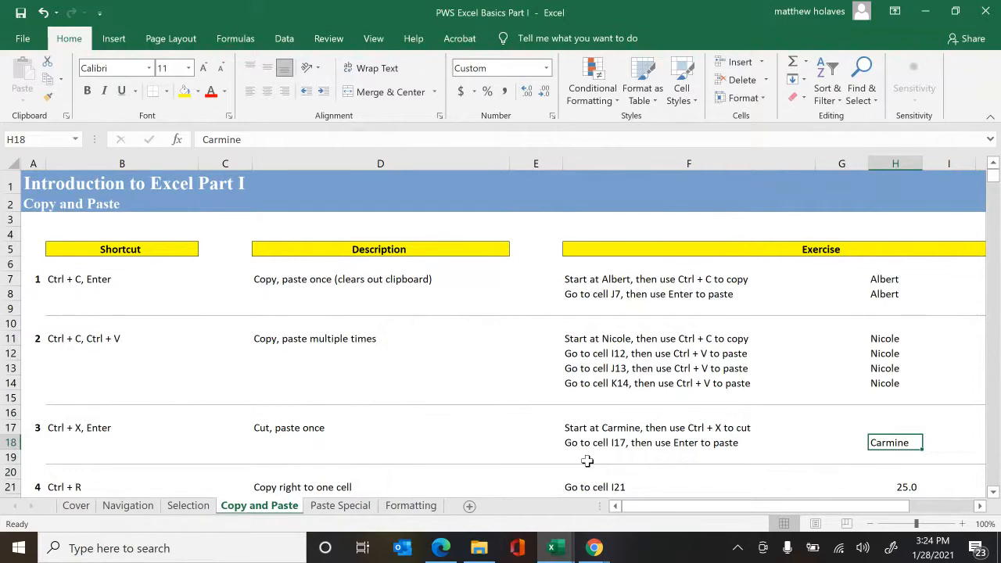
- Fill the 25.0 from H21 right into the adjacent cell I21
{"action": "key", "text": "Down"}
{"action": "key", "text": "Down"}
{"action": "key", "text": "Down"}
{"action": "key", "text": "Down"}
{"action": "key", "text": "Down"}
{"action": "key", "text": "Down"}
{"action": "key", "text": "Down"}
{"action": "key", "text": "Down"}
{"action": "key", "text": "Down"}
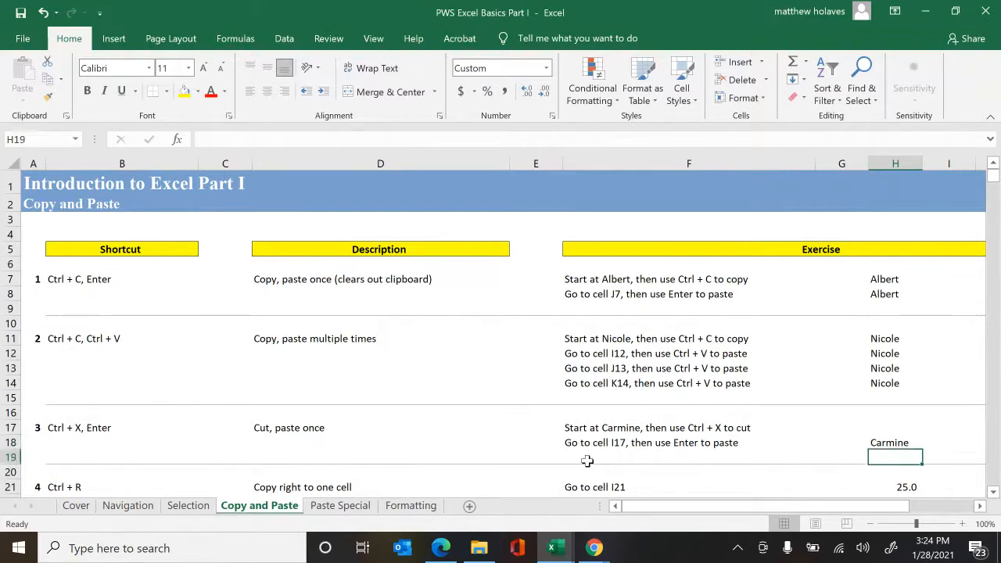
{"action": "key", "text": "Up"}
{"action": "key", "text": "Up"}
{"action": "key", "text": "Up"}
{"action": "key", "text": "Up"}
{"action": "key", "text": "Up"}
{"action": "key", "text": "Up"}
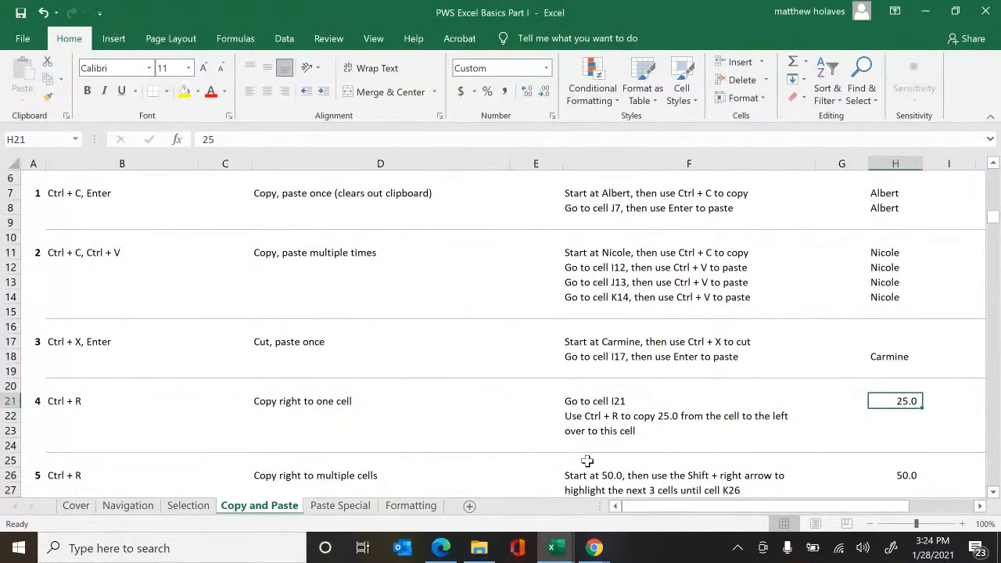
{"action": "key", "text": "Right"}
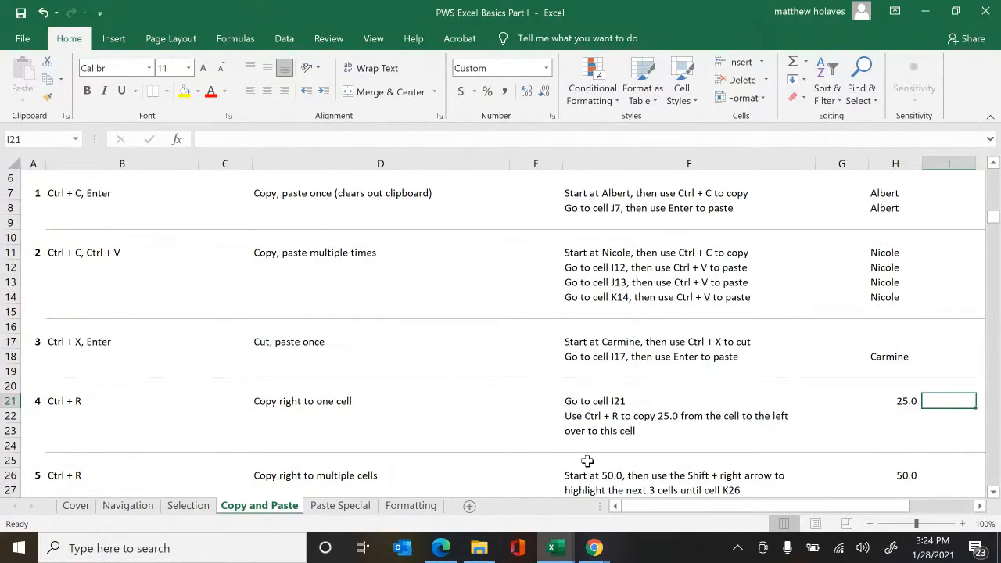
{"action": "key", "text": "Left"}
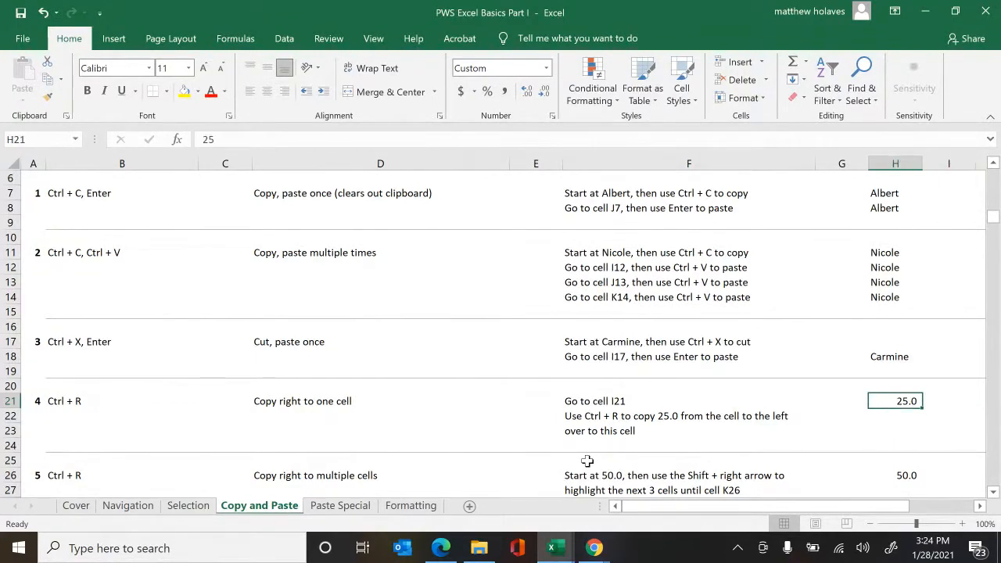
{"action": "key", "text": "Right"}
{"action": "key", "text": "ctrl+r"}
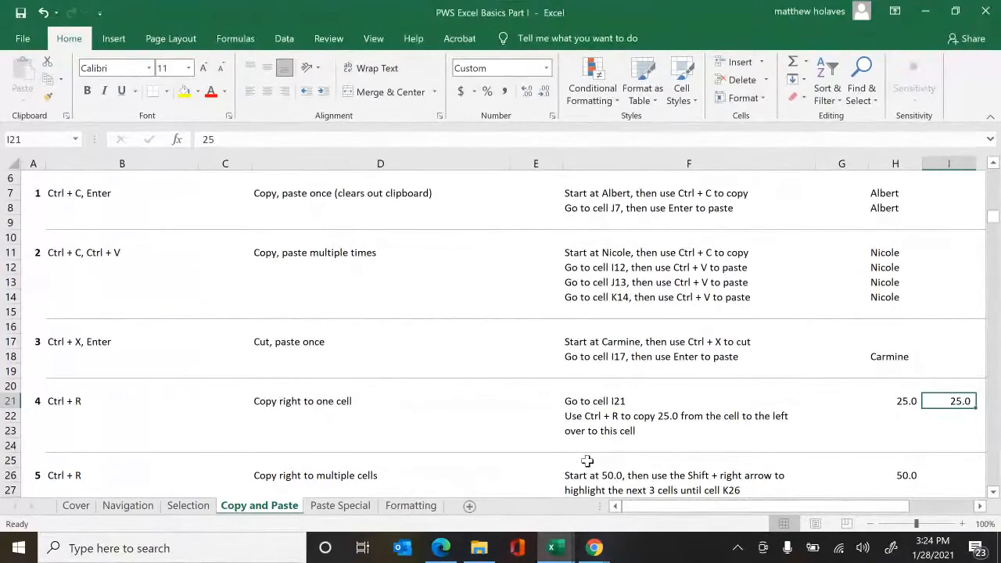
{"action": "key", "text": "Down"}
{"action": "key", "text": "Down"}
{"action": "key", "text": "Down"}
{"action": "key", "text": "Down"}
{"action": "key", "text": "Down"}
{"action": "key", "text": "Down"}
{"action": "key", "text": "Down"}
{"action": "key", "text": "Down"}
{"action": "key", "text": "Down"}
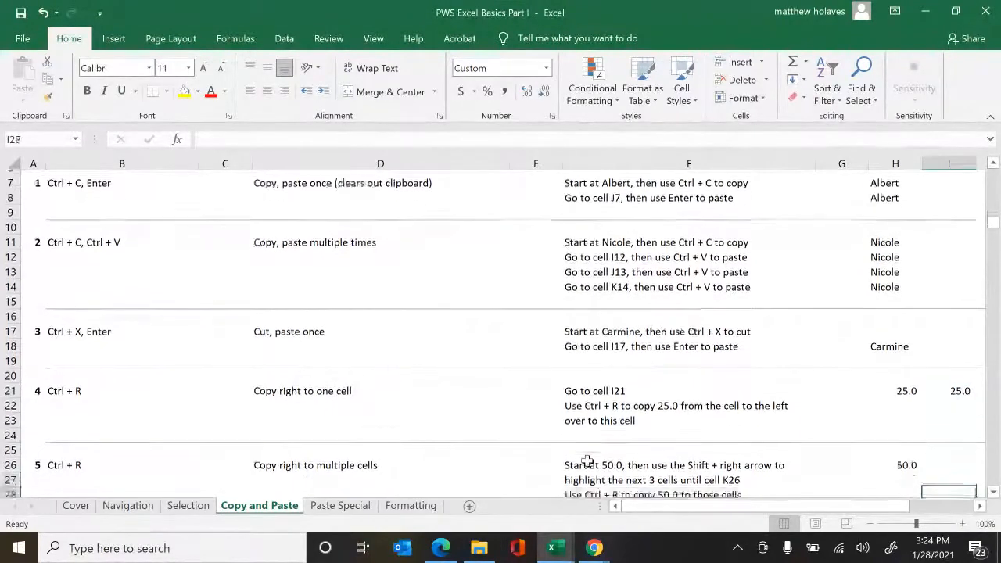
{"action": "key", "text": "Up"}
{"action": "key", "text": "Up"}
{"action": "key", "text": "Up"}
{"action": "key", "text": "Up"}
{"action": "key", "text": "Left"}
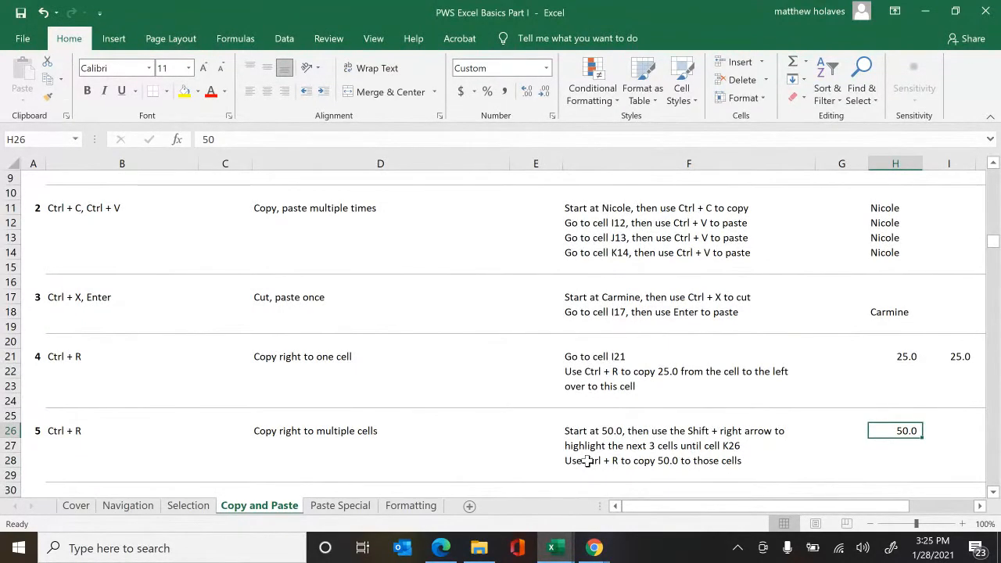
{"action": "key", "text": "shift+Right"}
{"action": "key", "text": "shift+Right"}
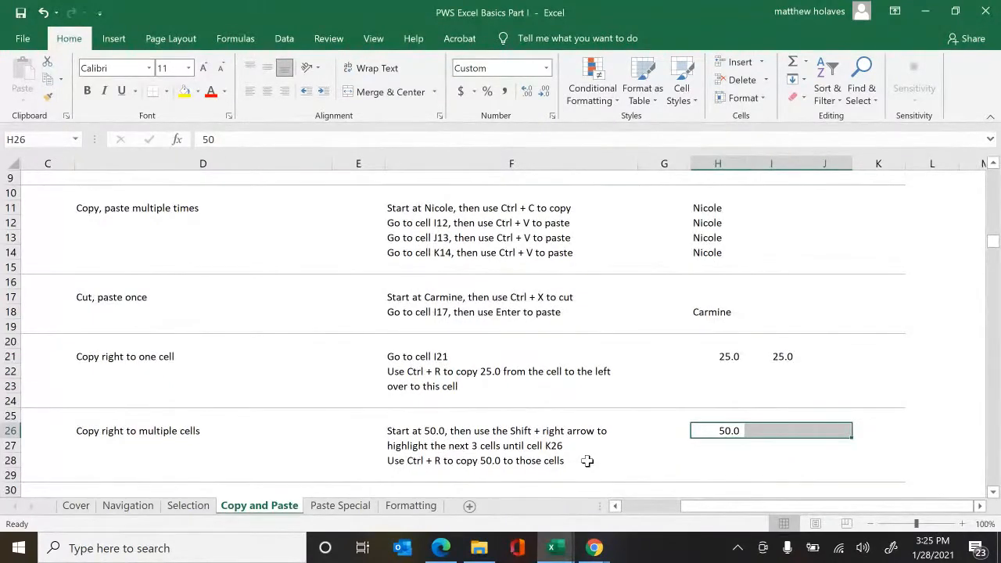
- Clear I21 and fill it again with the 25.0 from the adjacent cell H21
{"action": "key", "text": "Up"}
{"action": "key", "text": "Up"}
{"action": "key", "text": "Up"}
{"action": "key", "text": "Up"}
{"action": "key", "text": "Up"}
{"action": "key", "text": "Right"}
{"action": "key", "text": "Delete"}
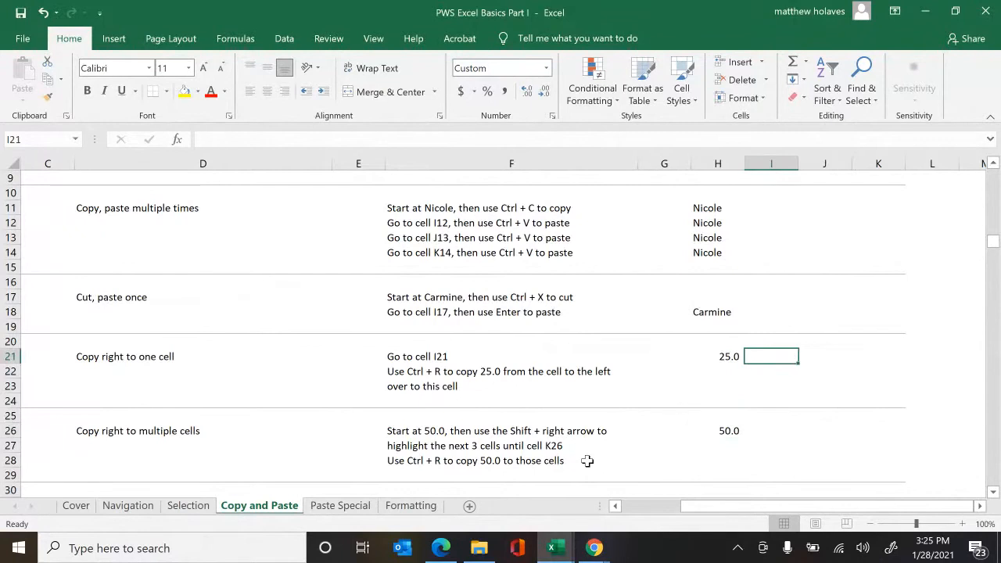
{"action": "key", "text": "ctrl+r"}
- Select H26:K26 and fill the 50.0 from H26 right across the range
{"action": "key", "text": "Down"}
{"action": "key", "text": "Down"}
{"action": "key", "text": "Down"}
{"action": "key", "text": "Down"}
{"action": "key", "text": "Down"}
{"action": "key", "text": "Left"}
{"action": "key", "text": "shift+Right"}
{"action": "key", "text": "shift+Right"}
{"action": "key", "text": "shift+Right"}
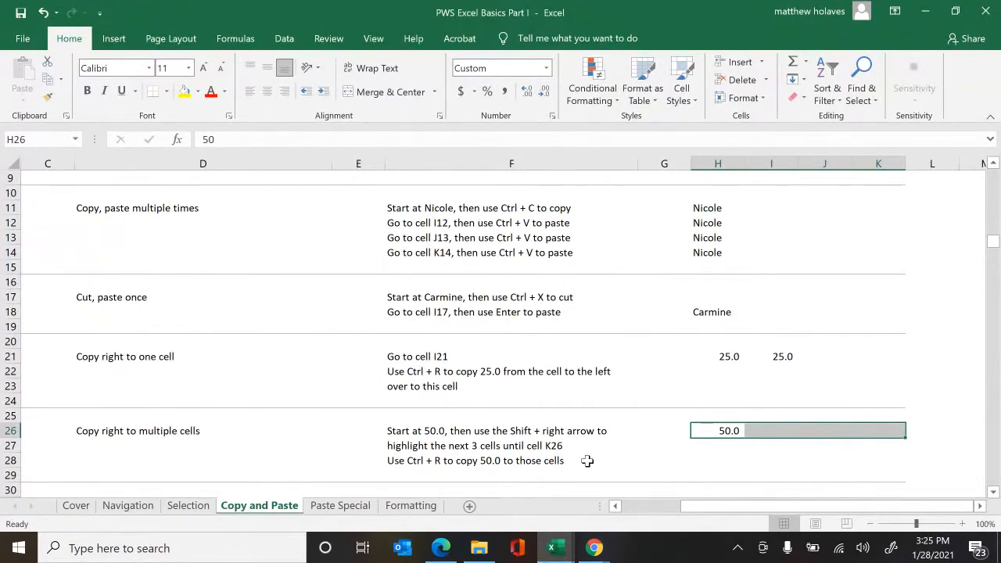
{"action": "key", "text": "ctrl+r"}
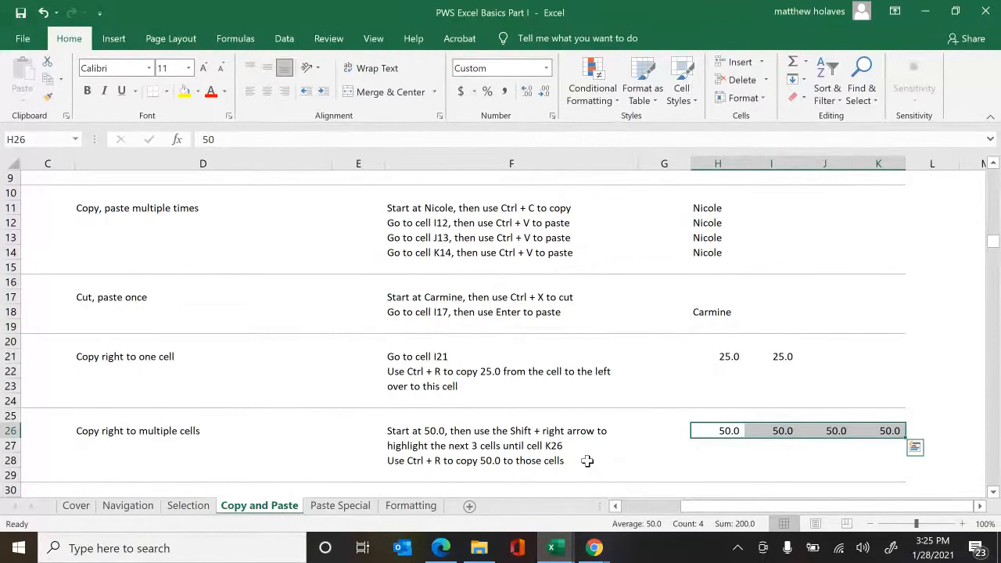
- Fill the 75.0 from H31 down into H32
{"action": "key", "text": "Down"}
{"action": "key", "text": "Down"}
{"action": "key", "text": "Down"}
{"action": "key", "text": "Down"}
{"action": "key", "text": "Down"}
{"action": "key", "text": "Down"}
{"action": "key", "text": "Down"}
{"action": "key", "text": "Down"}
{"action": "key", "text": "Down"}
{"action": "key", "text": "Down"}
{"action": "key", "text": "Down"}
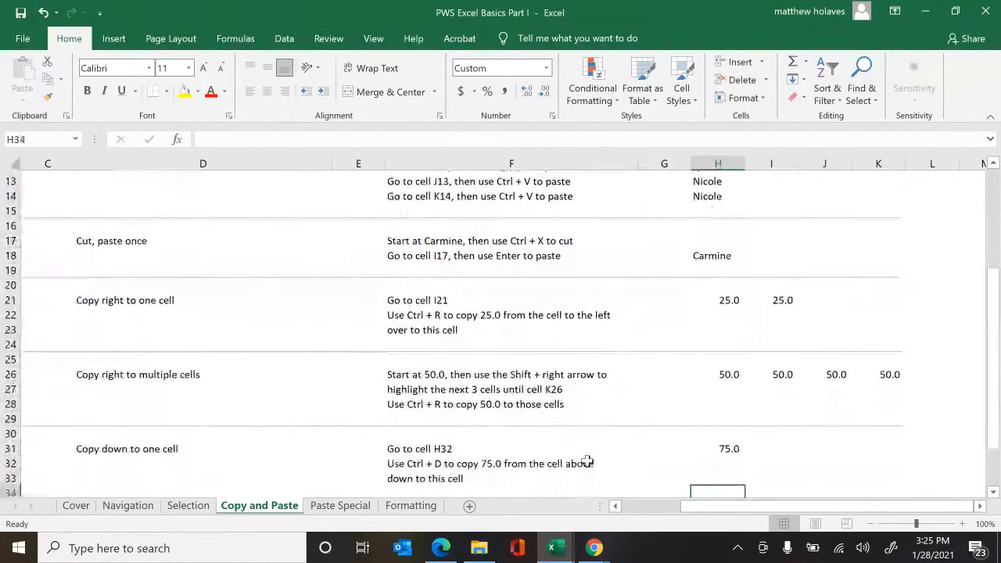
{"action": "key", "text": "Up"}
{"action": "key", "text": "Up"}
{"action": "key", "text": "Up"}
{"action": "key", "text": "Up"}
{"action": "key", "text": "Up"}
{"action": "key", "text": "Up"}
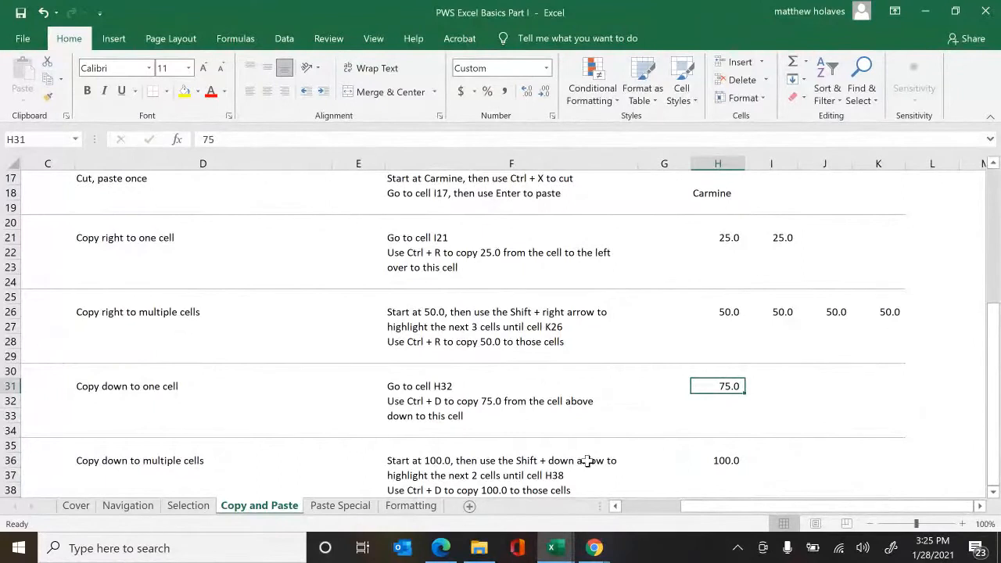
{"action": "key", "text": "Down"}
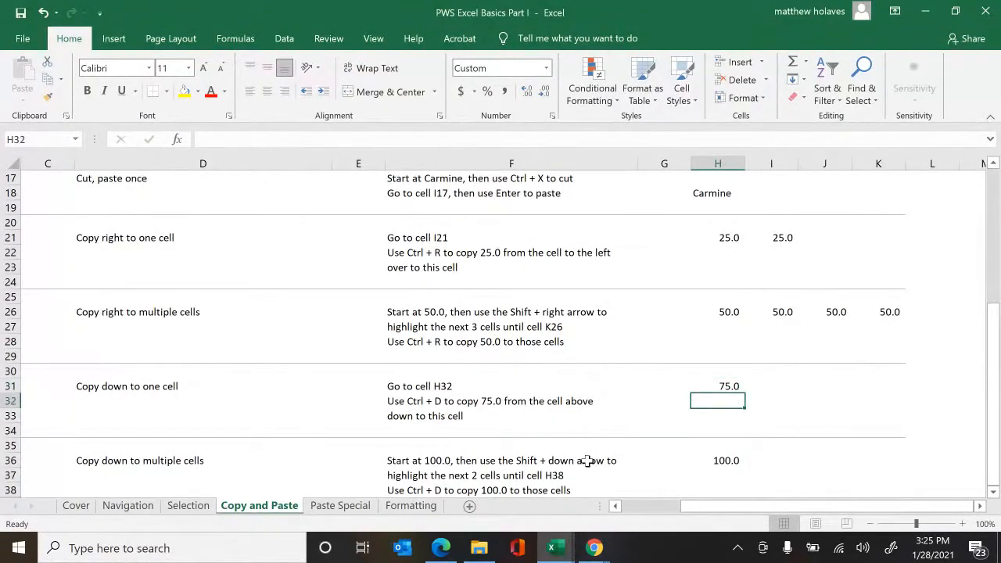
{"action": "key", "text": "ctrl+d"}
- Select H36:H39 and fill the 100.0 from H36 down through the range
{"action": "key", "text": "Down"}
{"action": "key", "text": "Down"}
{"action": "key", "text": "Down"}
{"action": "key", "text": "Down"}
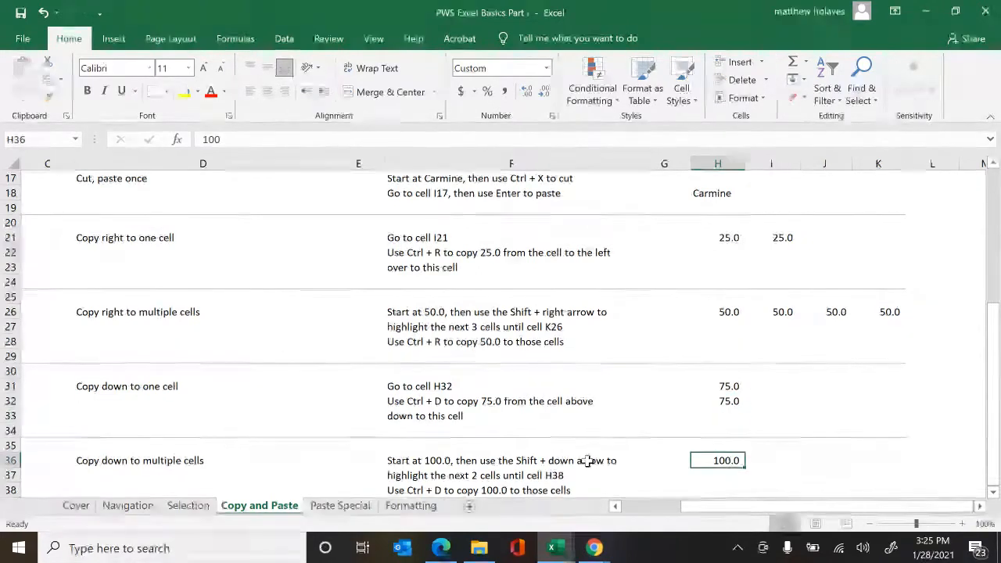
{"action": "key", "text": "shift+Down"}
{"action": "key", "text": "shift+Down"}
{"action": "key", "text": "shift+Down"}
{"action": "key", "text": "shift+Down"}
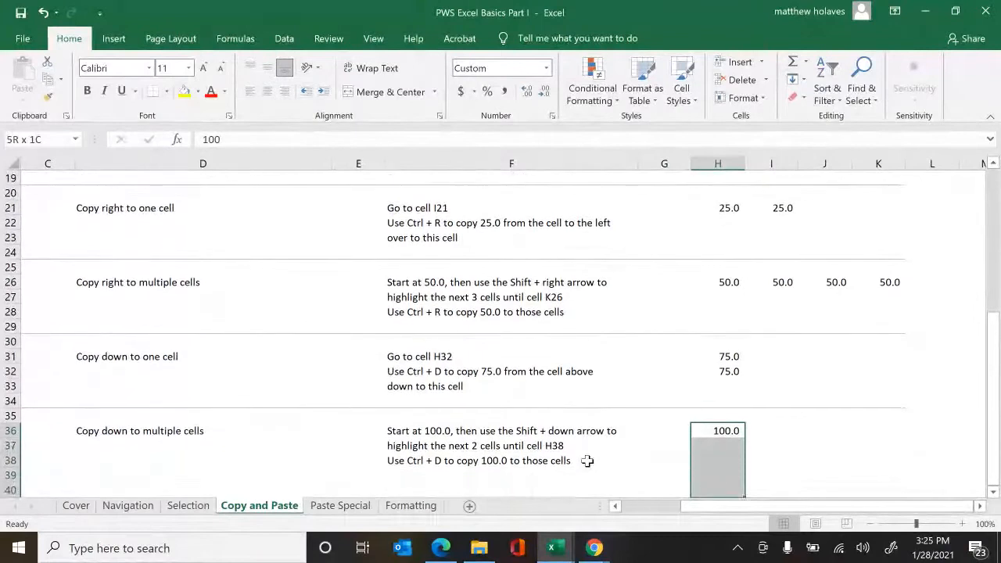
{"action": "key", "text": "shift+Up"}
{"action": "key", "text": "ctrl+d"}
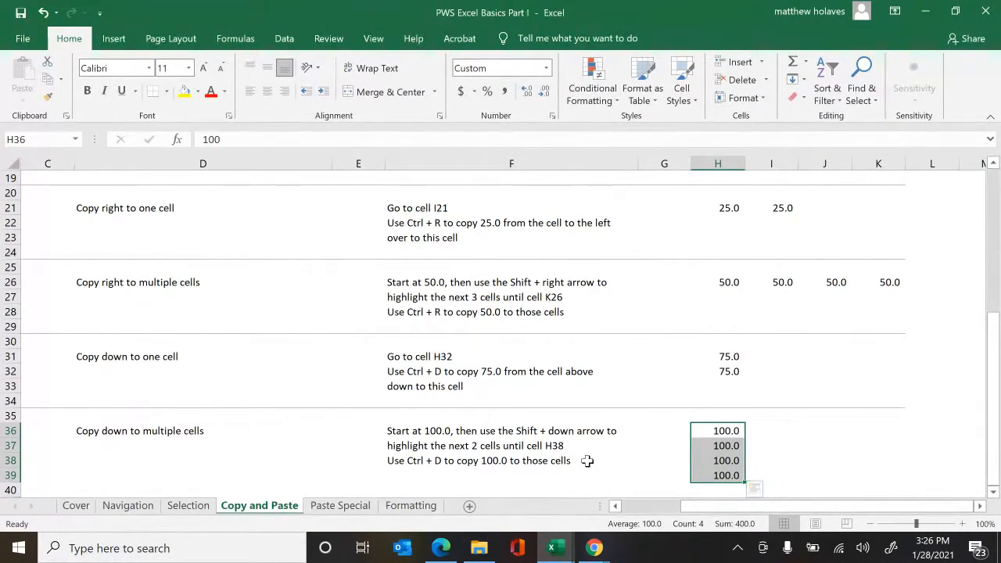
{"action": "key", "text": "ctrl+q"}
{"action": "key", "text": "Escape"}
{"action": "key", "text": "Down"}
{"action": "key", "text": "Down"}
{"action": "key", "text": "Down"}
{"action": "key", "text": "Down"}
{"action": "key", "text": "Down"}
{"action": "key", "text": "Down"}
{"action": "key", "text": "Down"}
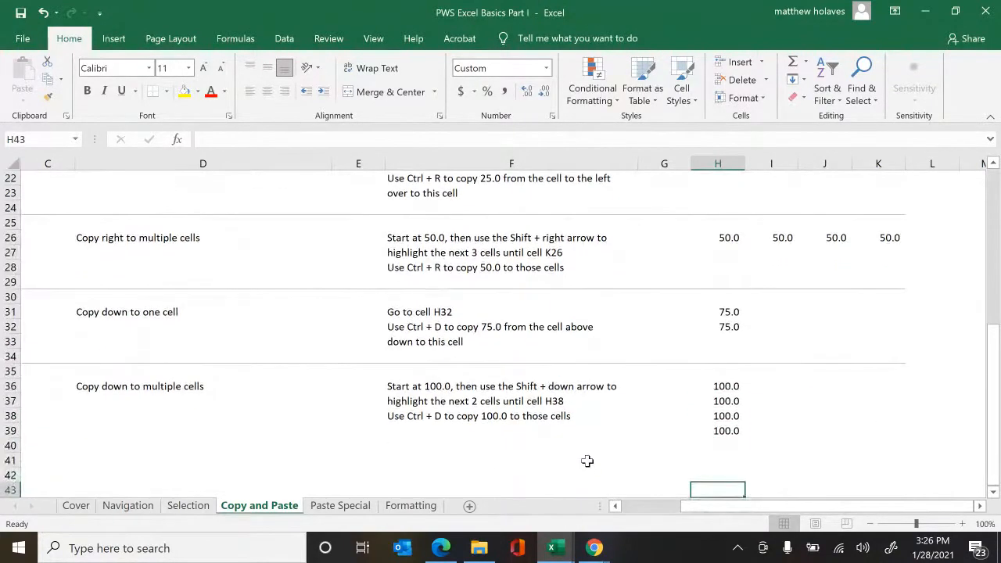
- Switch to the Paste Special sheet and select H7, the 10.0 cell of the first exercise
{"action": "key", "text": "ctrl+Page_Down"}
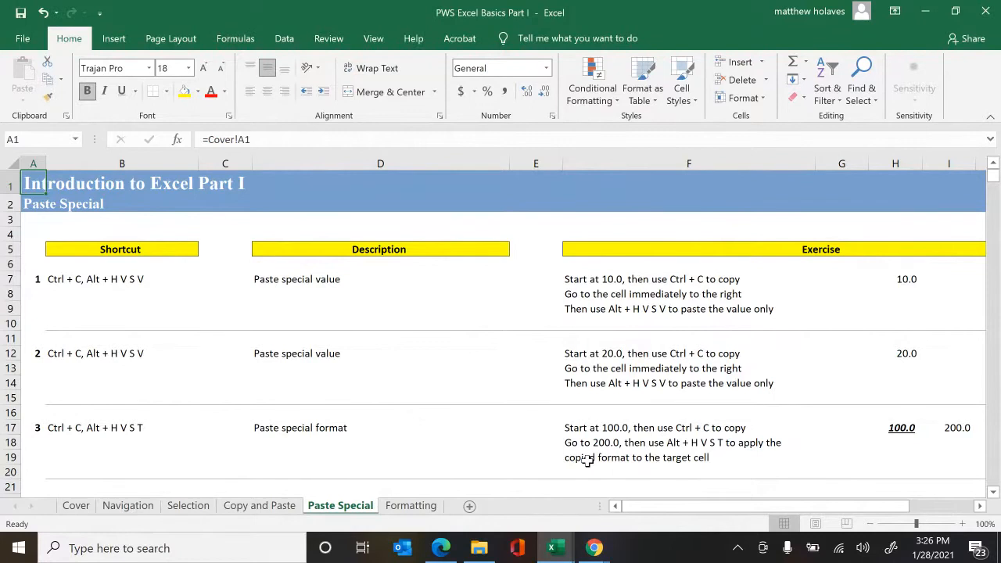
{"action": "key", "text": "Down"}
{"action": "key", "text": "Down"}
{"action": "key", "text": "Down"}
{"action": "key", "text": "Down"}
{"action": "key", "text": "Down"}
{"action": "key", "text": "Down"}
{"action": "key", "text": "Right"}
{"action": "key", "text": "Right"}
{"action": "key", "text": "Right"}
{"action": "key", "text": "Right"}
{"action": "key", "text": "Right"}
{"action": "key", "text": "Right"}
{"action": "key", "text": "Right"}
{"action": "key", "text": "Right"}
{"action": "key", "text": "Right"}
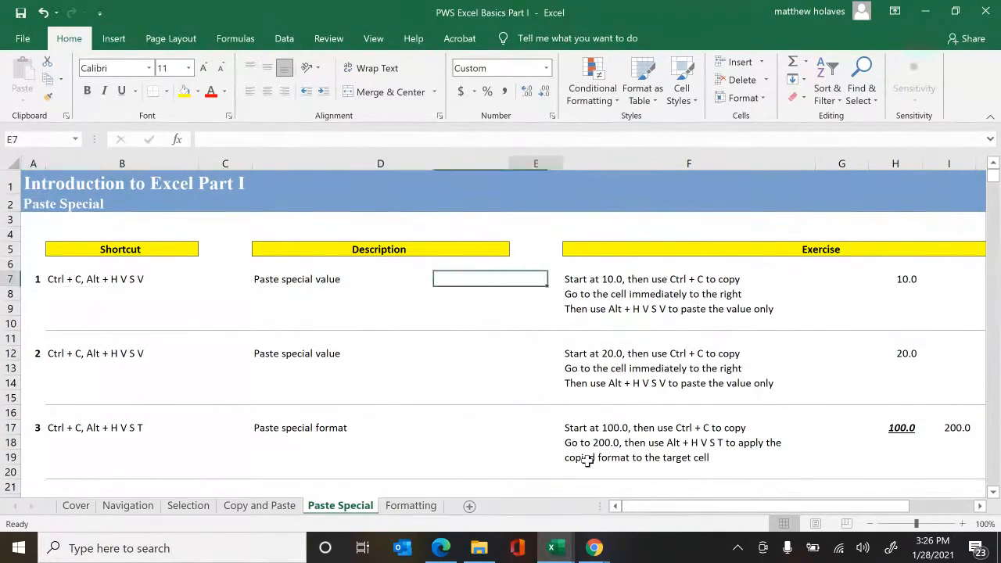
{"action": "key", "text": "Left"}
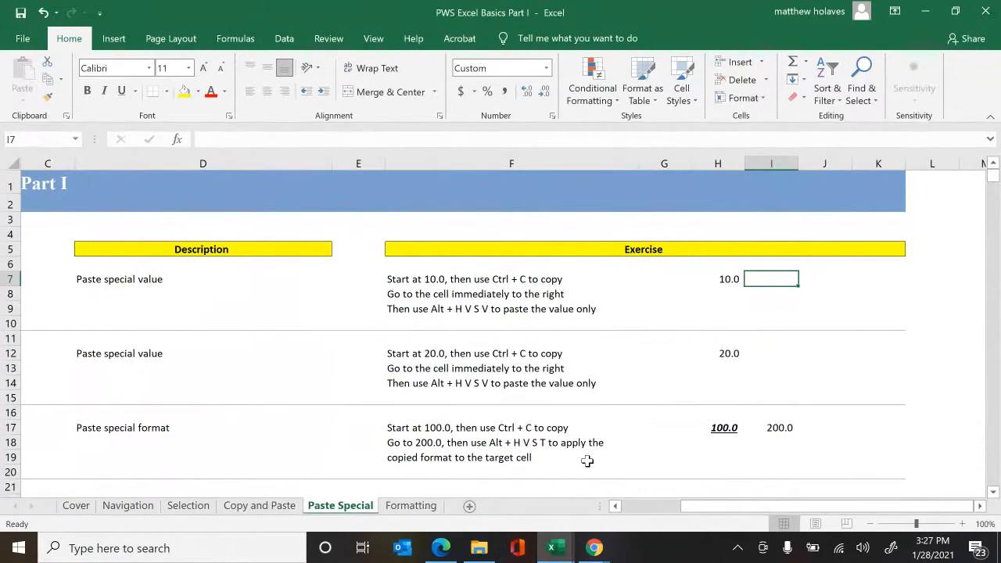
{"action": "key", "text": "Left"}
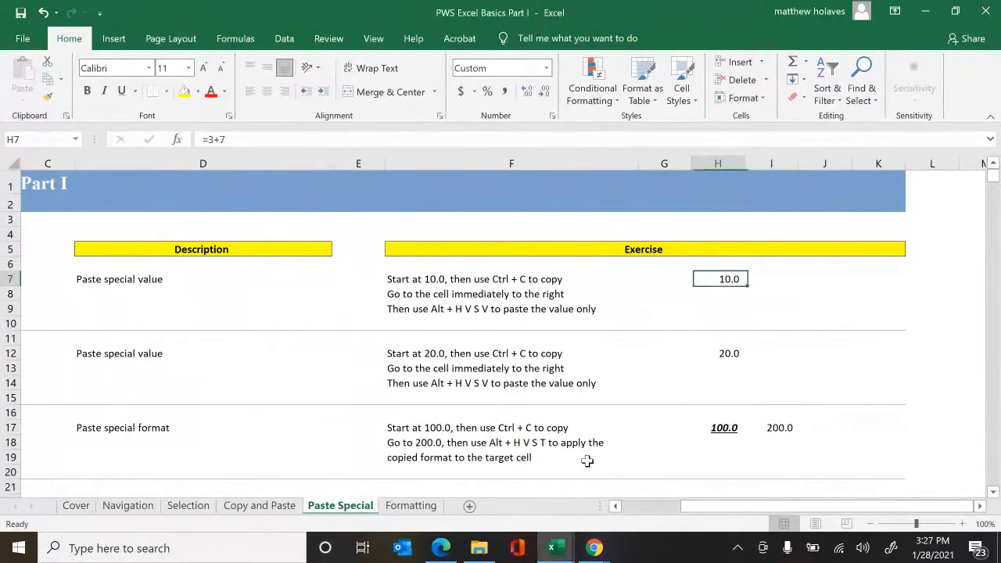
- Copy H7 and use Paste Special to paste only its value into J7
{"action": "key", "text": "ctrl+c"}
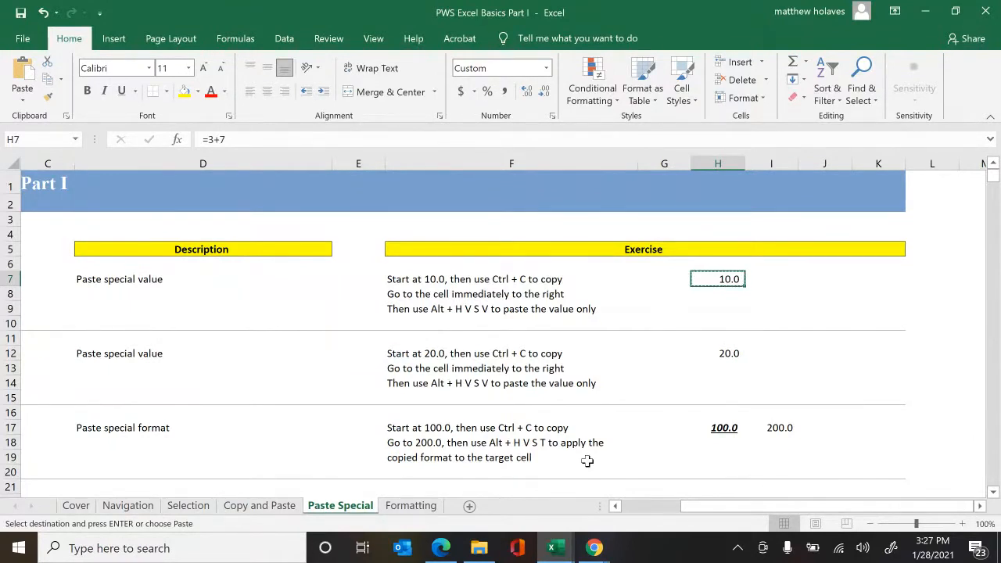
{"action": "key", "text": "Right"}
{"action": "key", "text": "Right"}
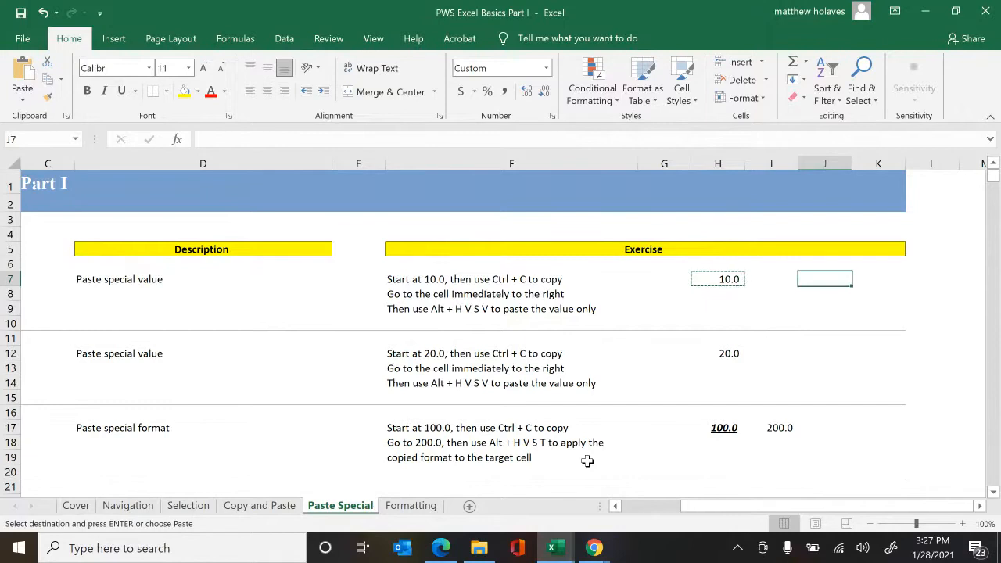
{"action": "key", "text": "alt"}
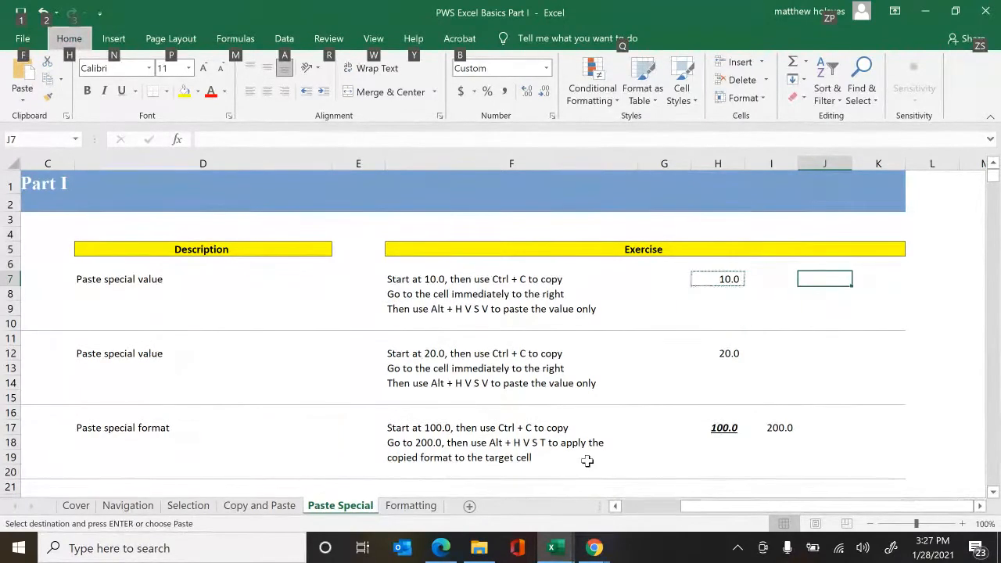
{"action": "key", "text": "h"}
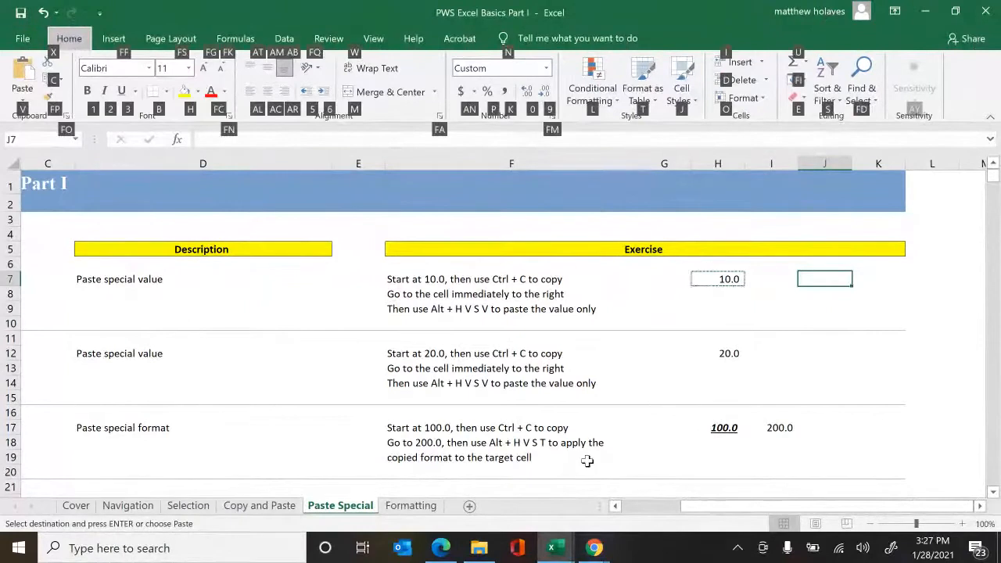
{"action": "key", "text": "v"}
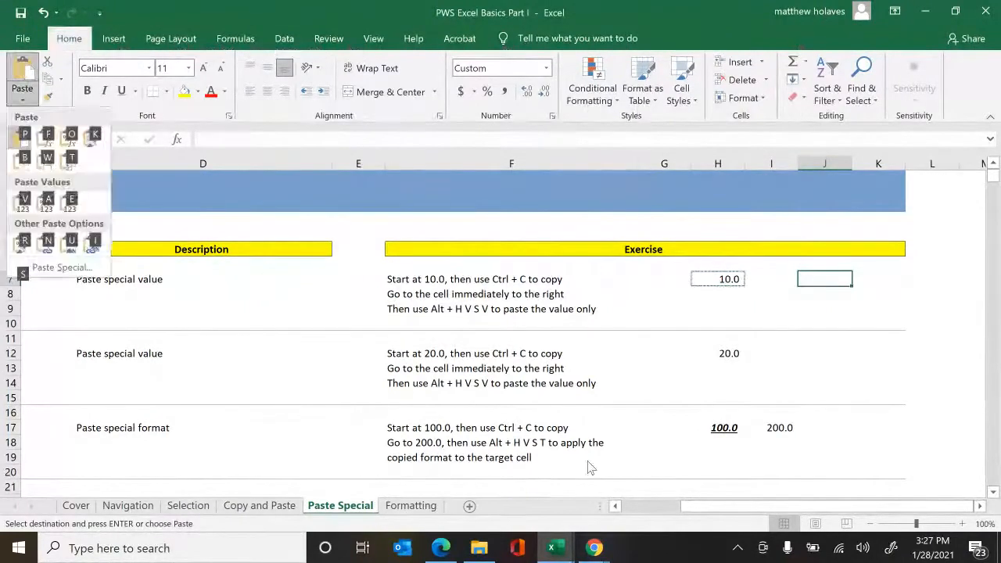
{"action": "key", "text": "s"}
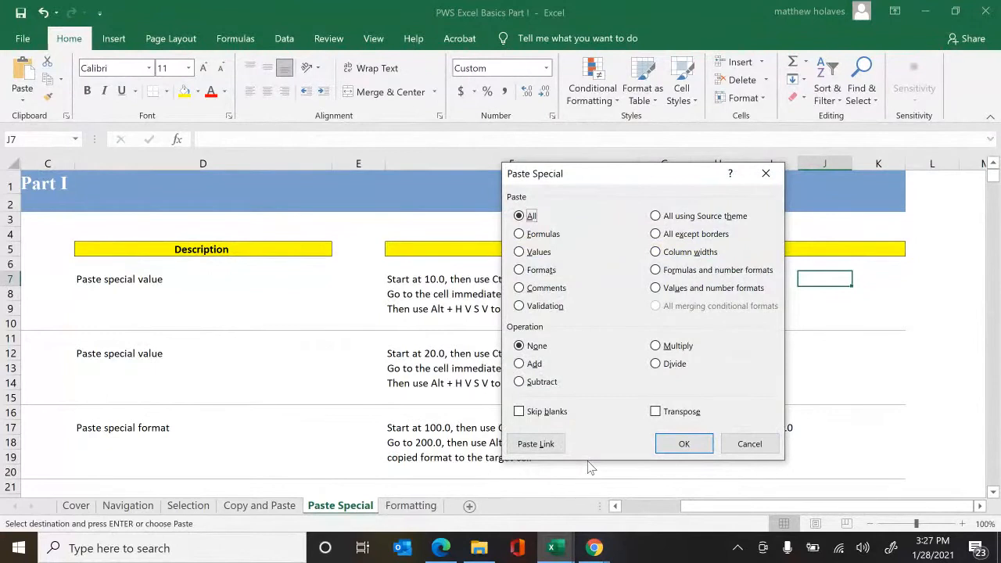
{"action": "key", "text": "v"}
{"action": "key", "text": "Return"}
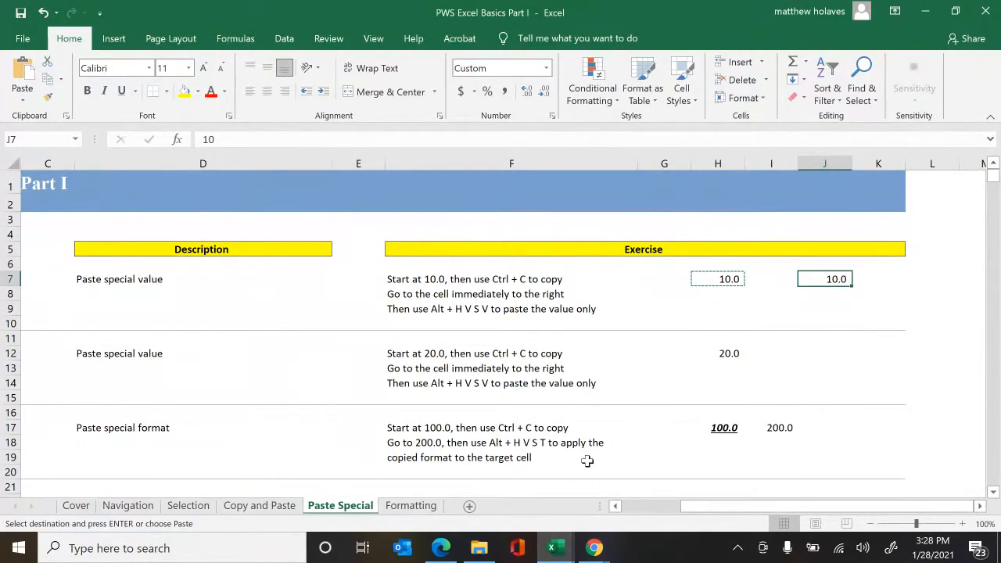
- Copy the 20.0 cell H12 of the second paste-value exercise and select J12 as the destination
{"action": "key", "text": "Down"}
{"action": "key", "text": "Down"}
{"action": "key", "text": "Down"}
{"action": "key", "text": "Down"}
{"action": "key", "text": "Left"}
{"action": "key", "text": "Left"}
{"action": "key", "text": "Down"}
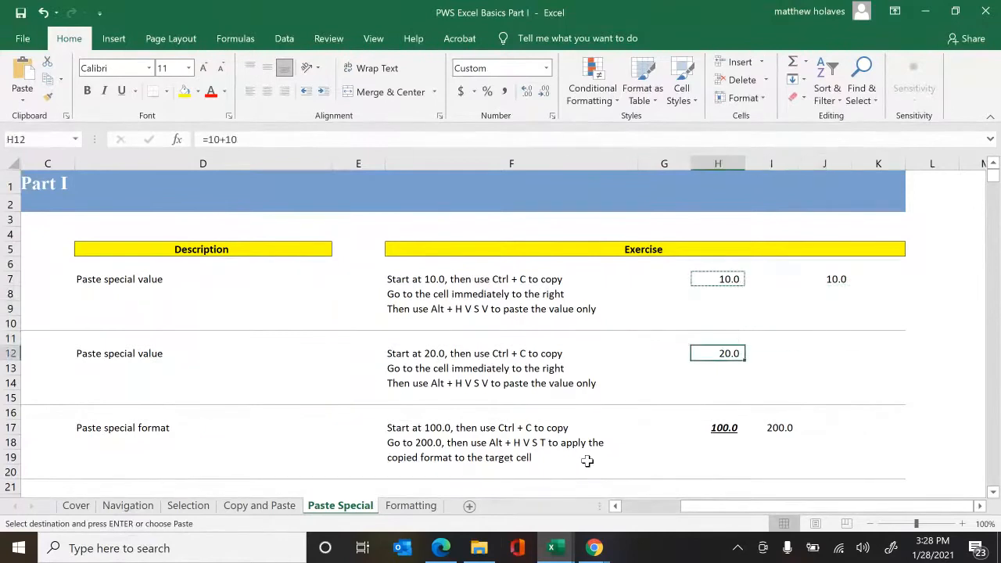
{"action": "key", "text": "ctrl+c"}
{"action": "key", "text": "Right"}
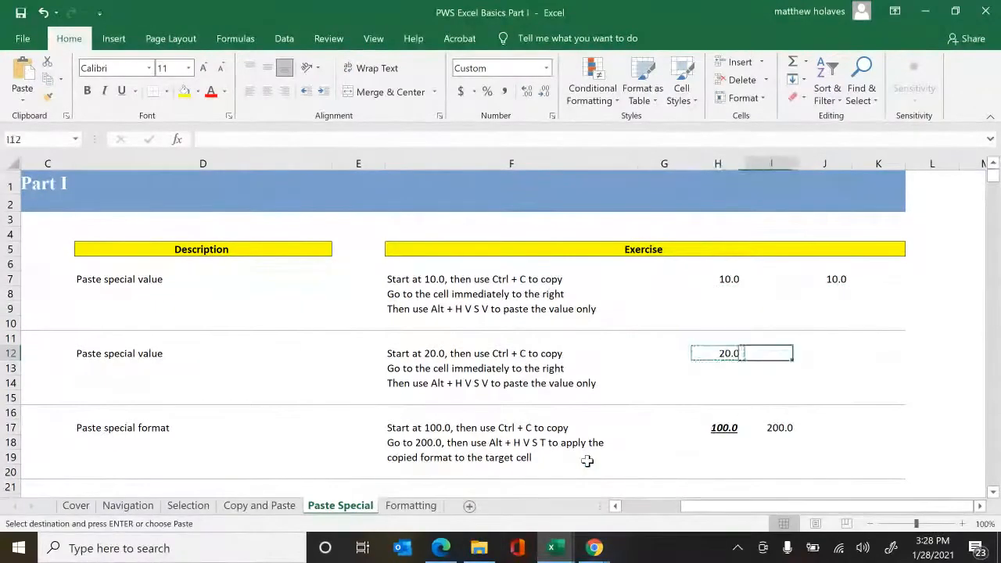
{"action": "key", "text": "Right"}
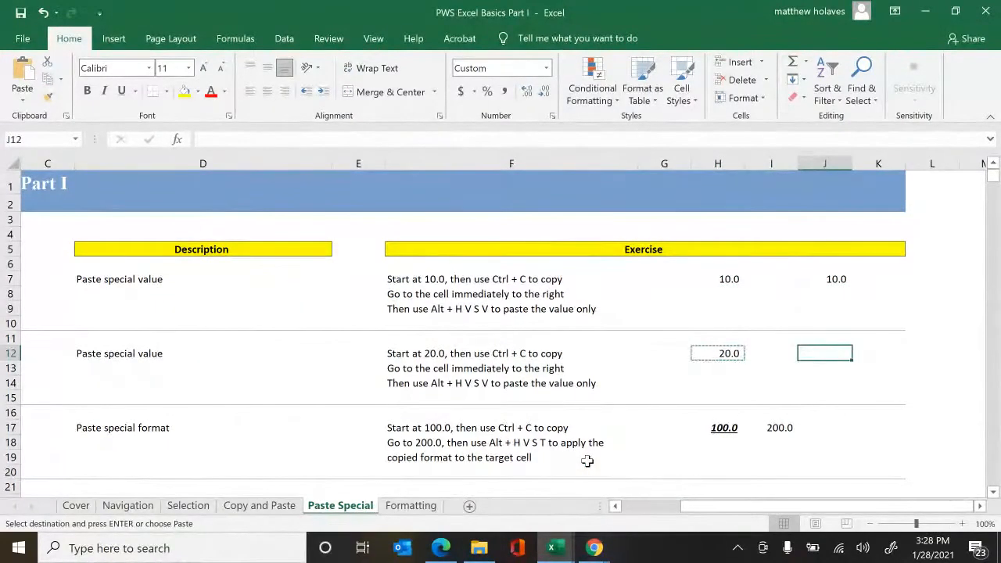
- Use Paste Special to paste only the copied value into J12, and compare its content with H12
{"action": "key", "text": "alt"}
{"action": "key", "text": "h"}
{"action": "key", "text": "v"}
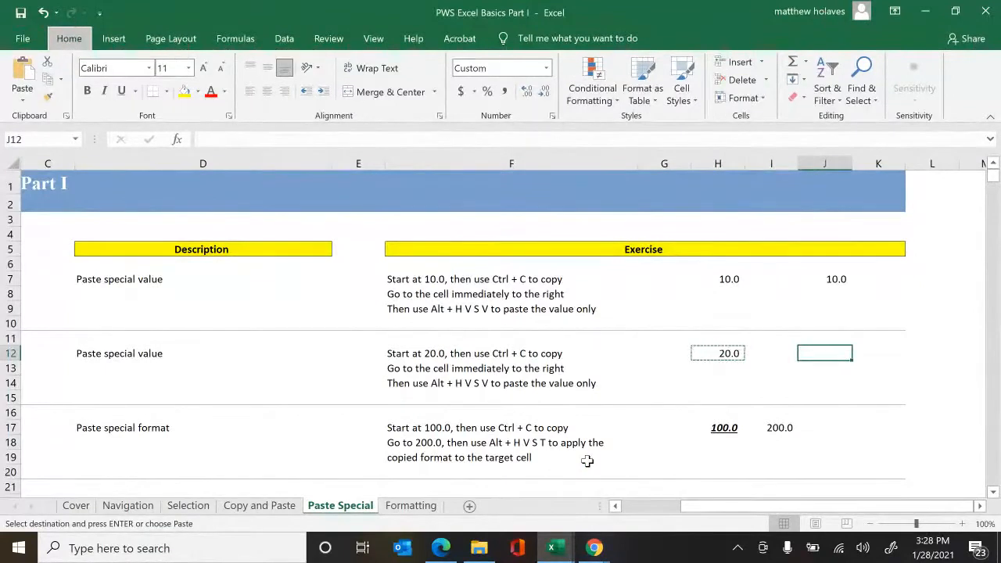
{"action": "key", "text": "s"}
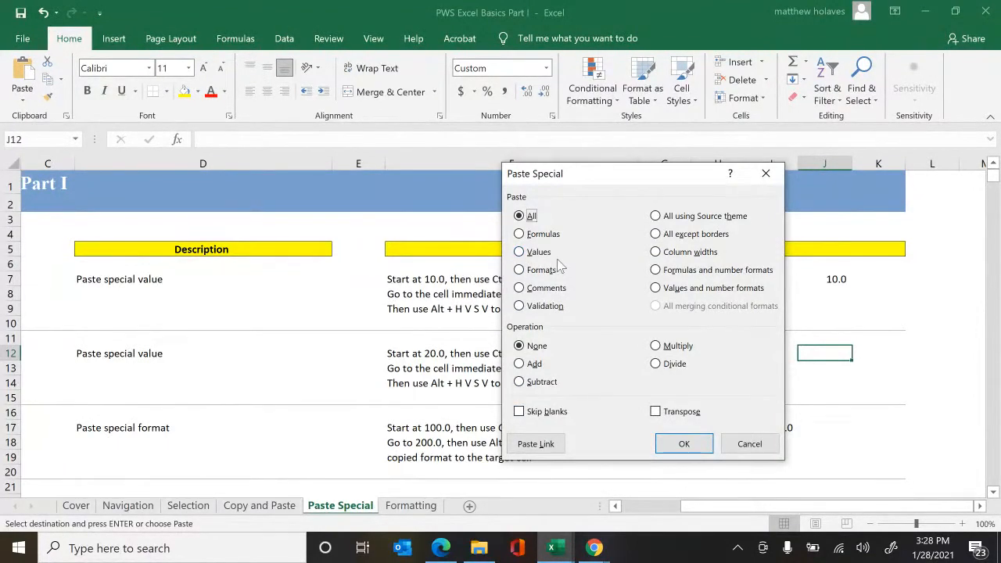
{"action": "key", "text": "v"}
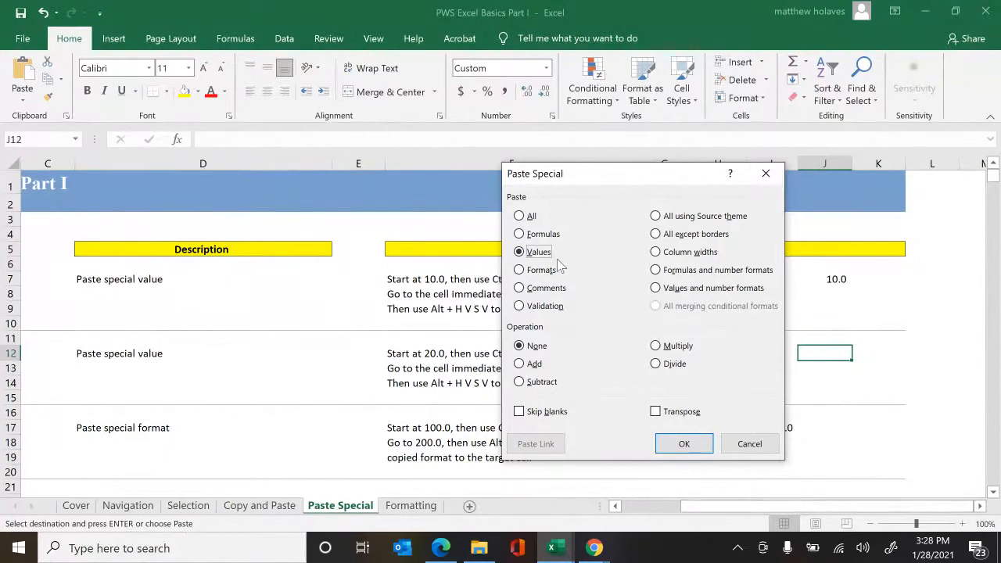
{"action": "key", "text": "Return"}
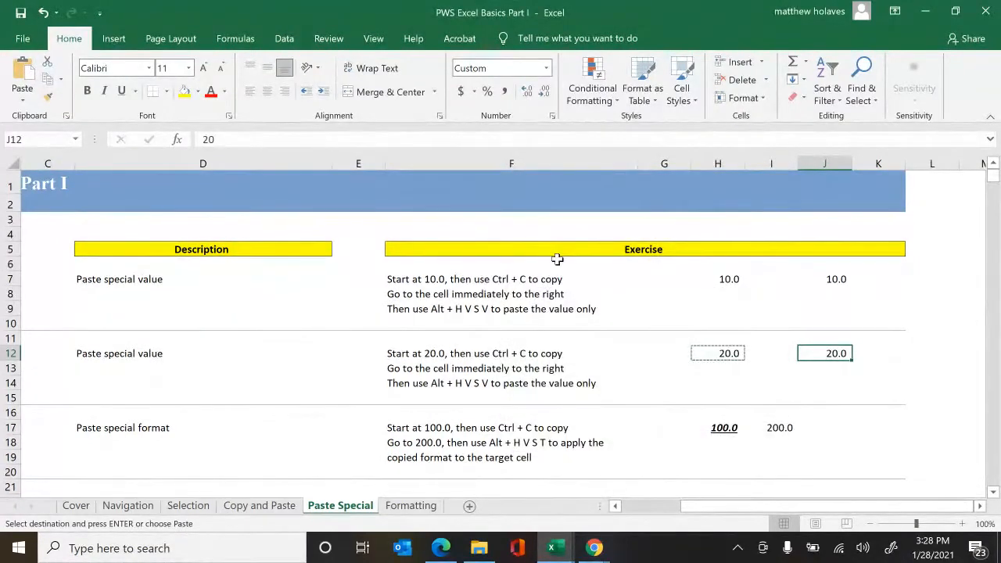
{"action": "key", "text": "Left"}
{"action": "key", "text": "Left"}
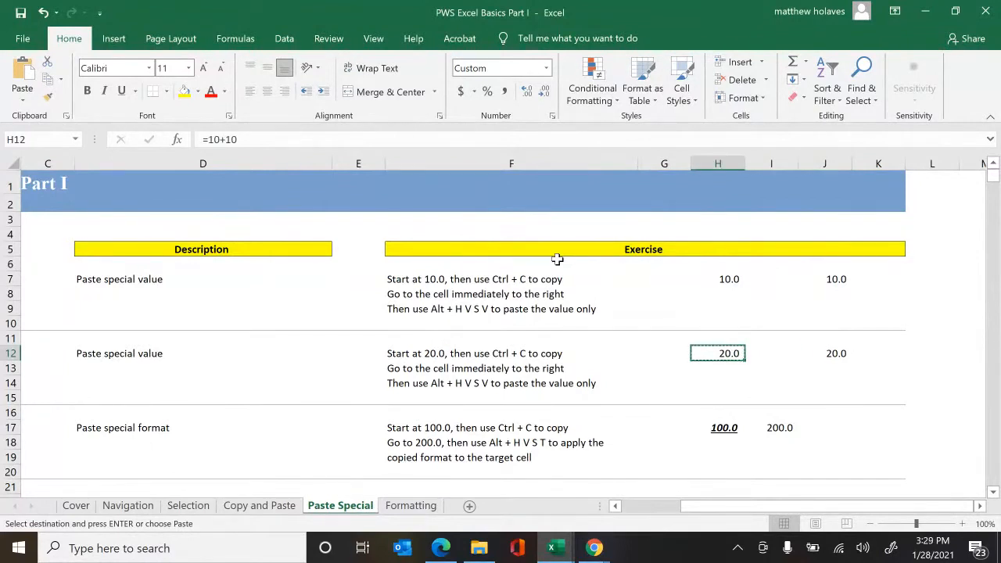
{"action": "key", "text": "Right"}
{"action": "key", "text": "Right"}
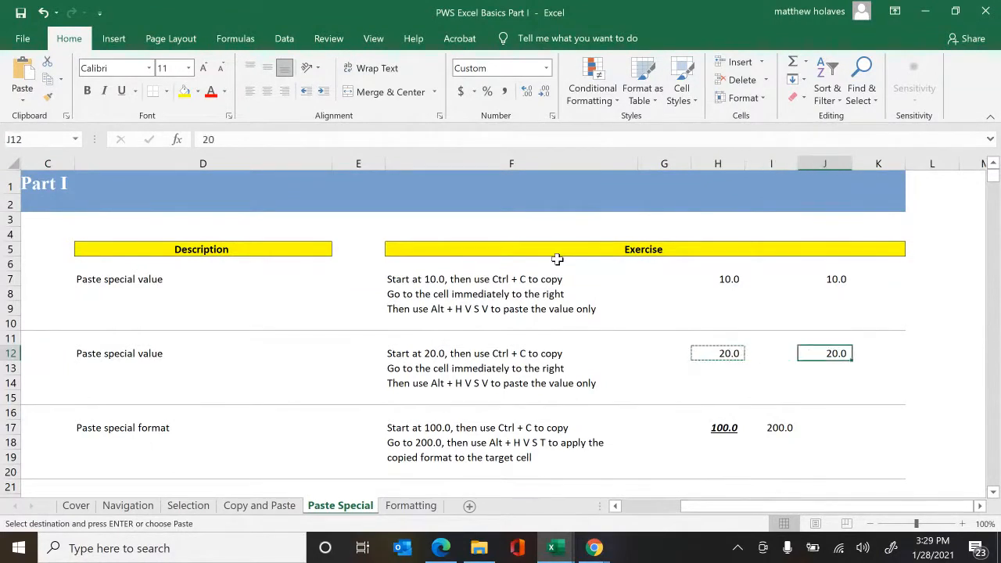
{"action": "key", "text": "Escape"}
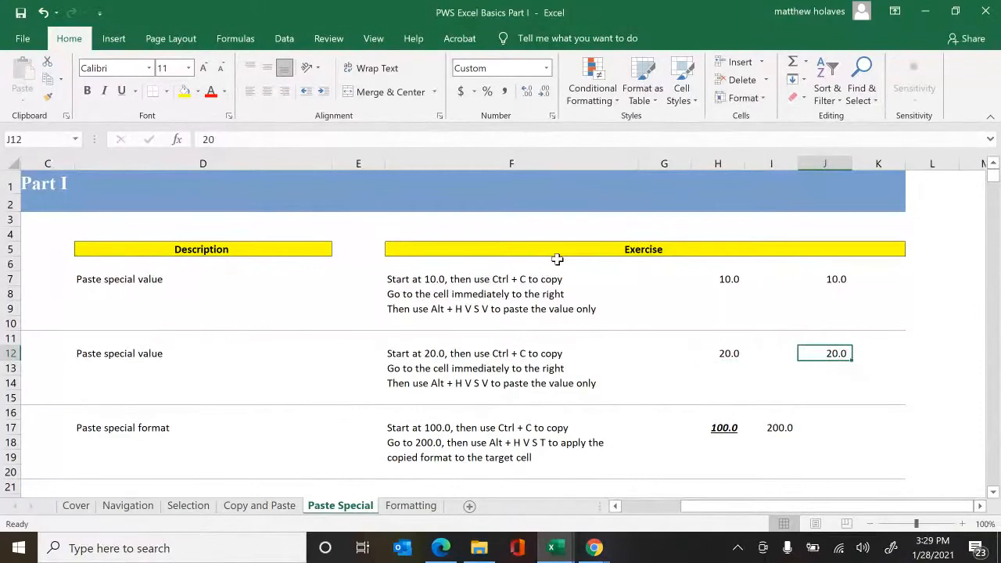
- Go to the first paste-format exercise and copy H17, the bold, italic and underlined 100.0 cell
{"action": "key", "text": "Down"}
{"action": "key", "text": "Down"}
{"action": "key", "text": "Down"}
{"action": "key", "text": "Down"}
{"action": "key", "text": "Down"}
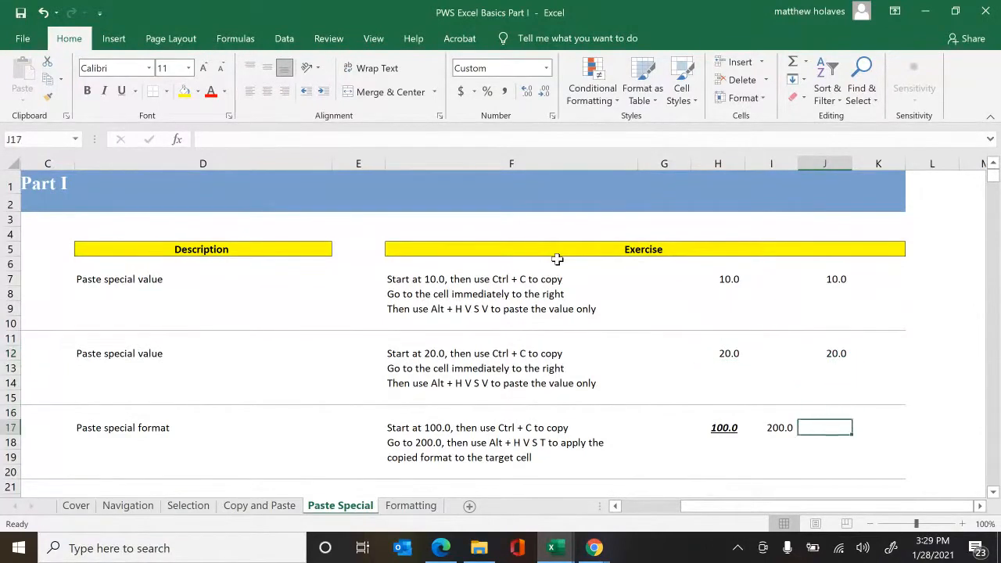
{"action": "key", "text": "Left"}
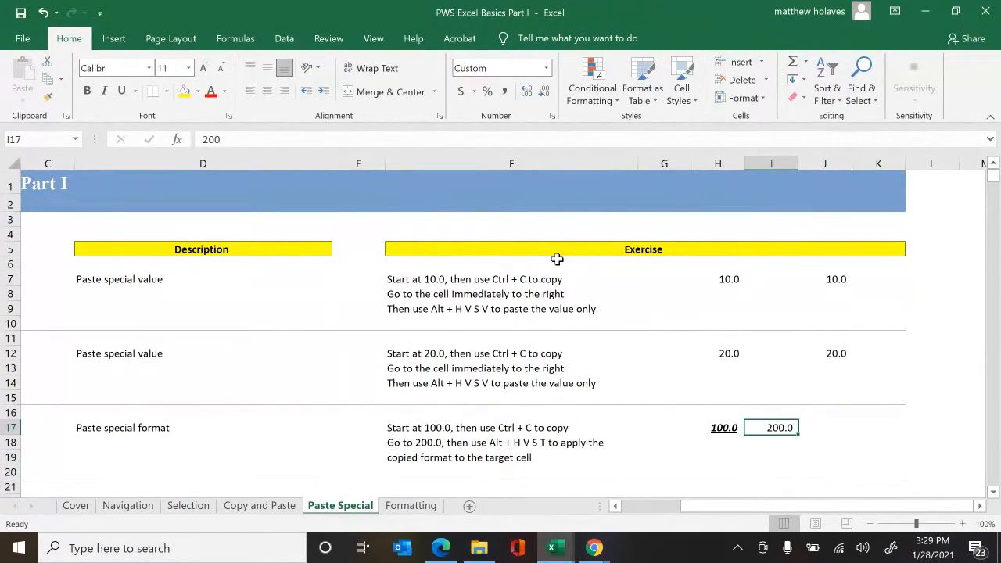
{"action": "key", "text": "Left"}
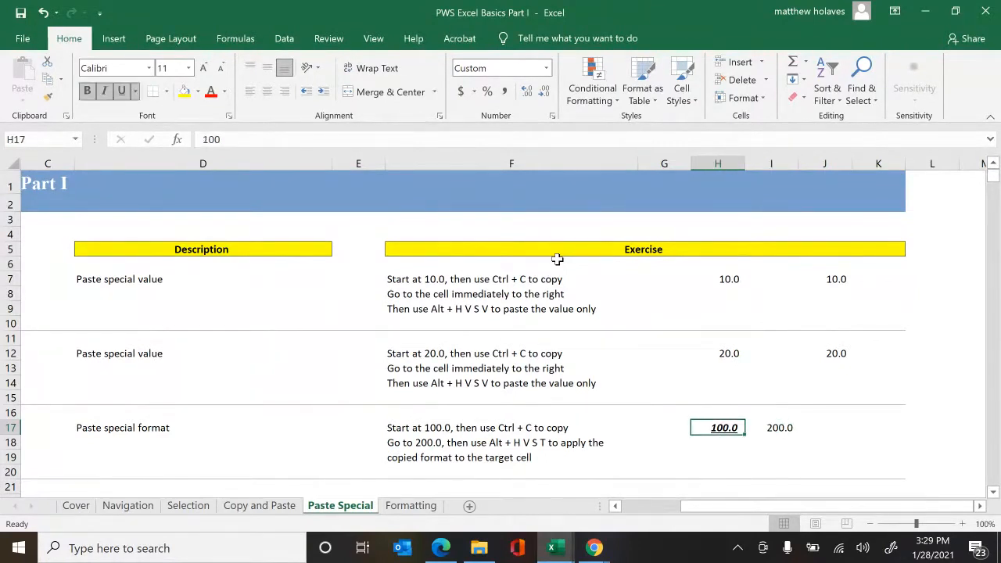
{"action": "key", "text": "ctrl+c"}
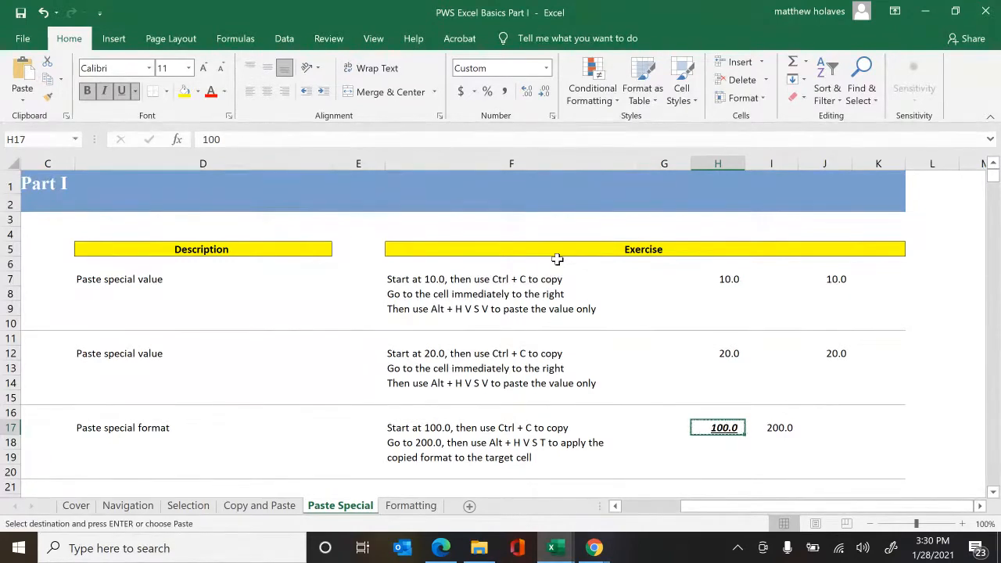
- Apply only the copied format to the 200.0 cell I17 with Paste Special and end the copy mode
{"action": "key", "text": "Right"}
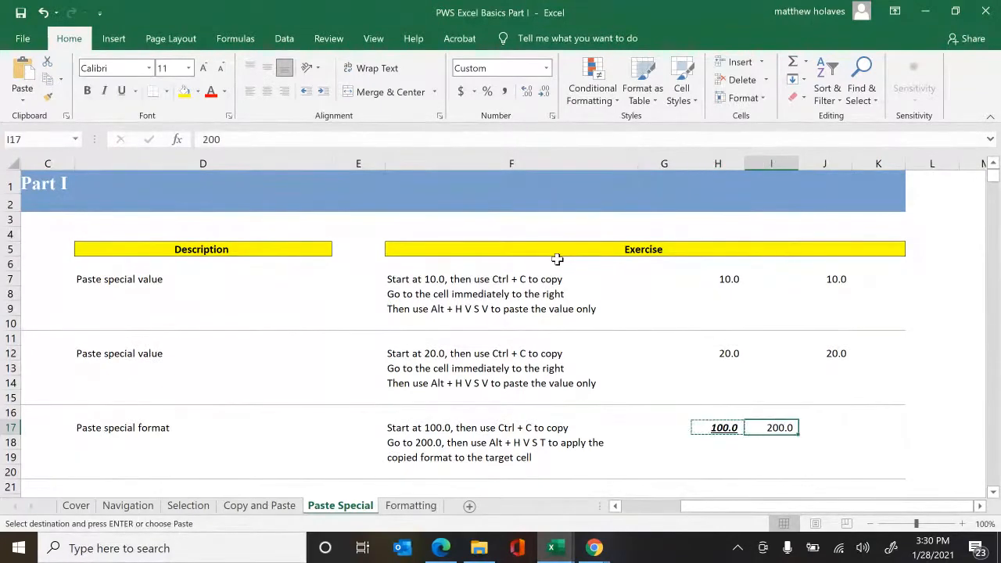
{"action": "key", "text": "alt"}
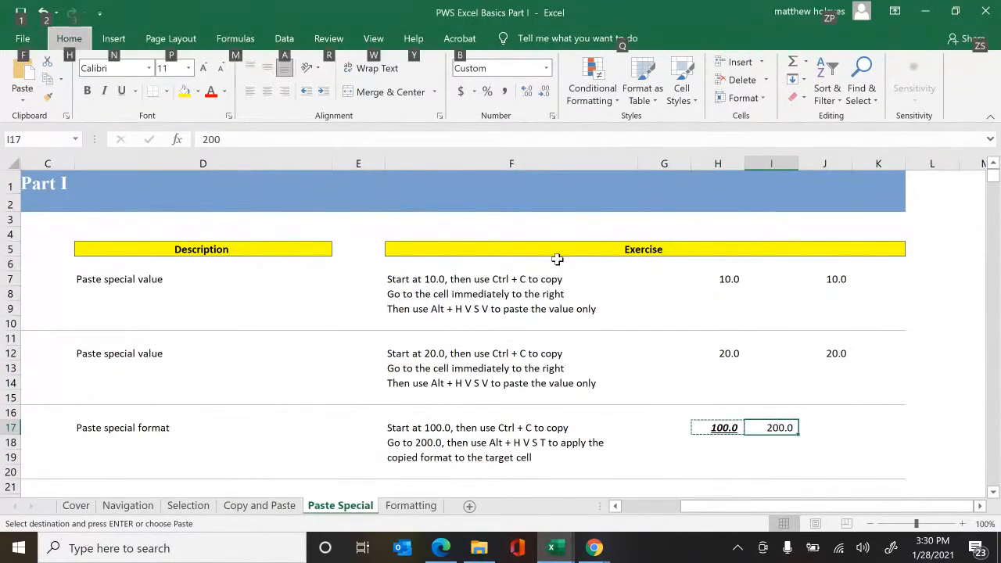
{"action": "key", "text": "h"}
{"action": "key", "text": "v"}
{"action": "key", "text": "s"}
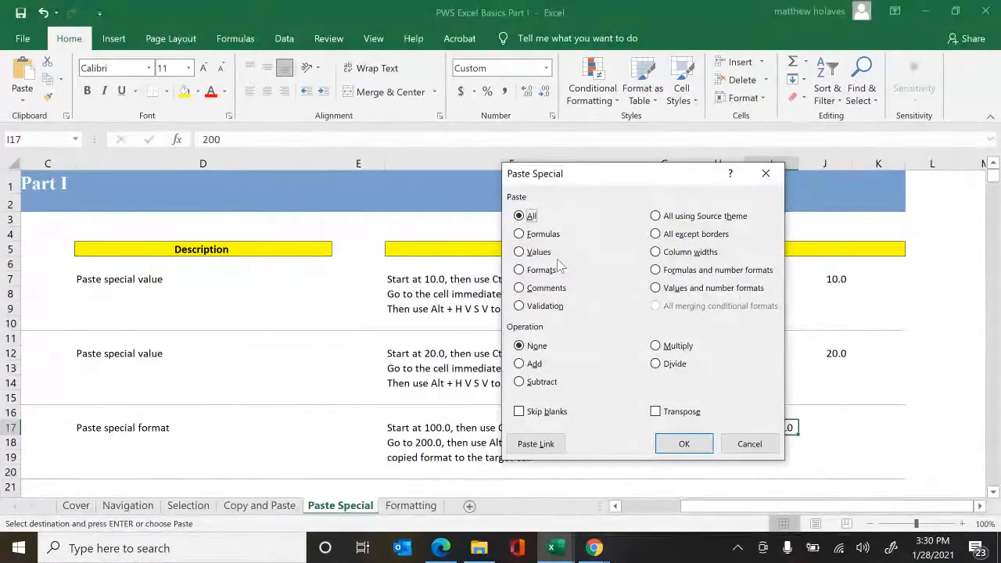
{"action": "key", "text": "t"}
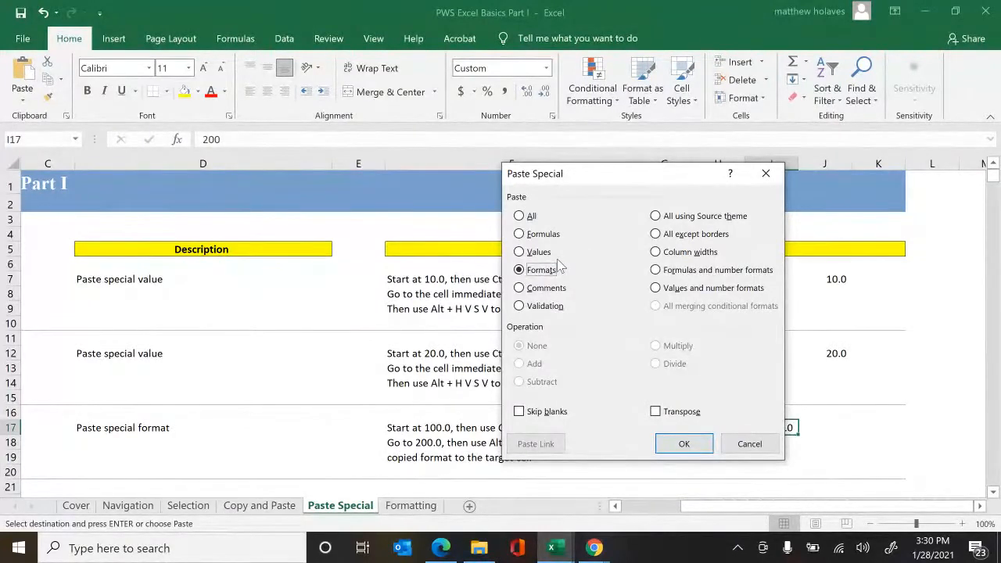
{"action": "key", "text": "Return"}
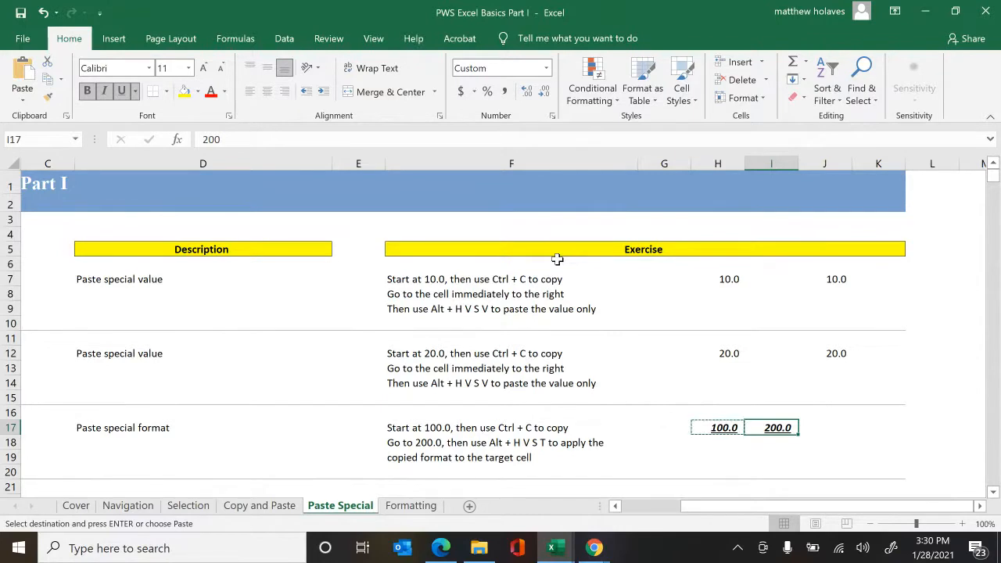
{"action": "key", "text": "Escape"}
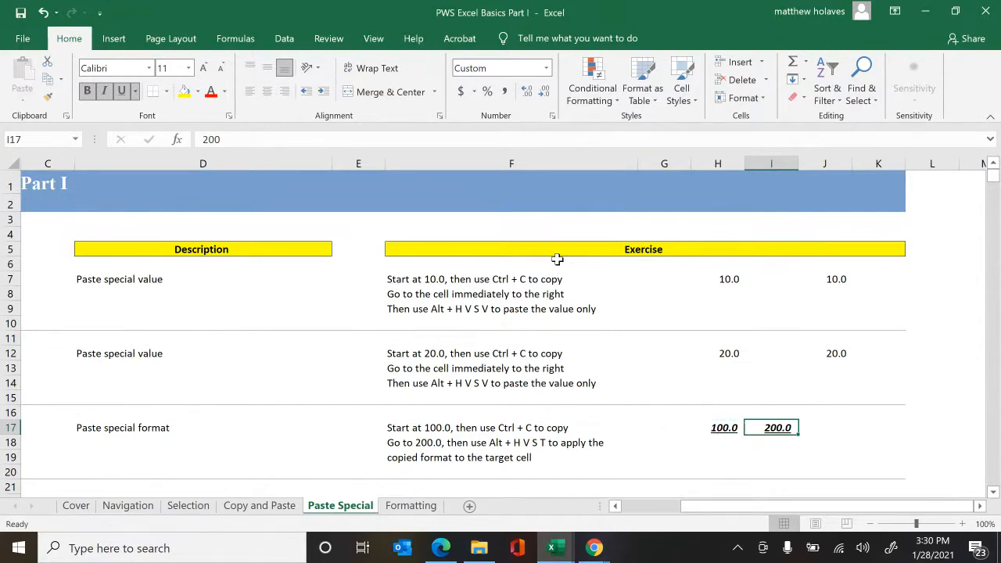
- Go to the second paste-format exercise and copy H22, the 300.000 cell
{"action": "key", "text": "Down"}
{"action": "key", "text": "Down"}
{"action": "key", "text": "Down"}
{"action": "key", "text": "Down"}
{"action": "key", "text": "Down"}
{"action": "key", "text": "Down"}
{"action": "key", "text": "Down"}
{"action": "key", "text": "Down"}
{"action": "key", "text": "Down"}
{"action": "key", "text": "Down"}
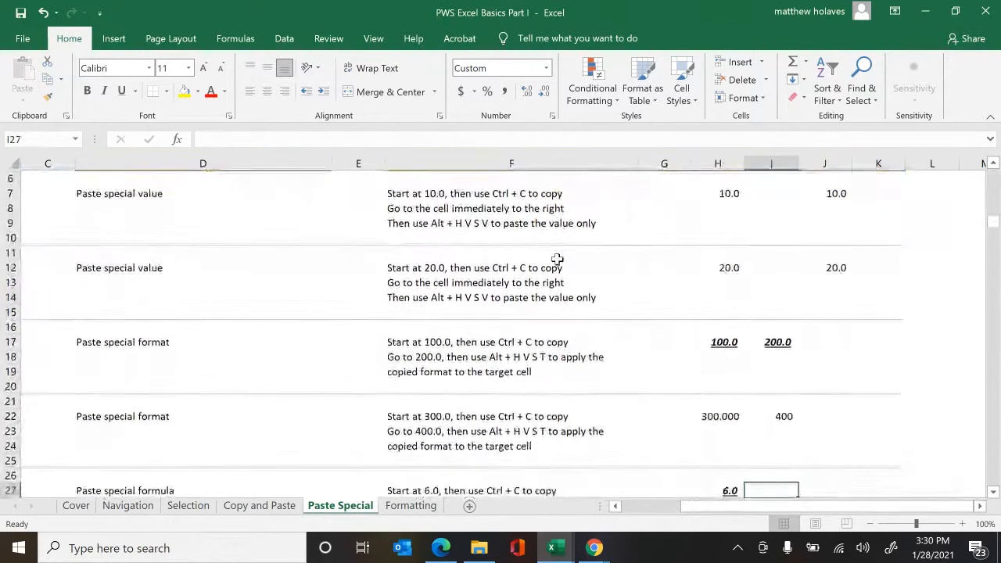
{"action": "key", "text": "Up"}
{"action": "key", "text": "Up"}
{"action": "key", "text": "Up"}
{"action": "key", "text": "Up"}
{"action": "key", "text": "Up"}
{"action": "key", "text": "Left"}
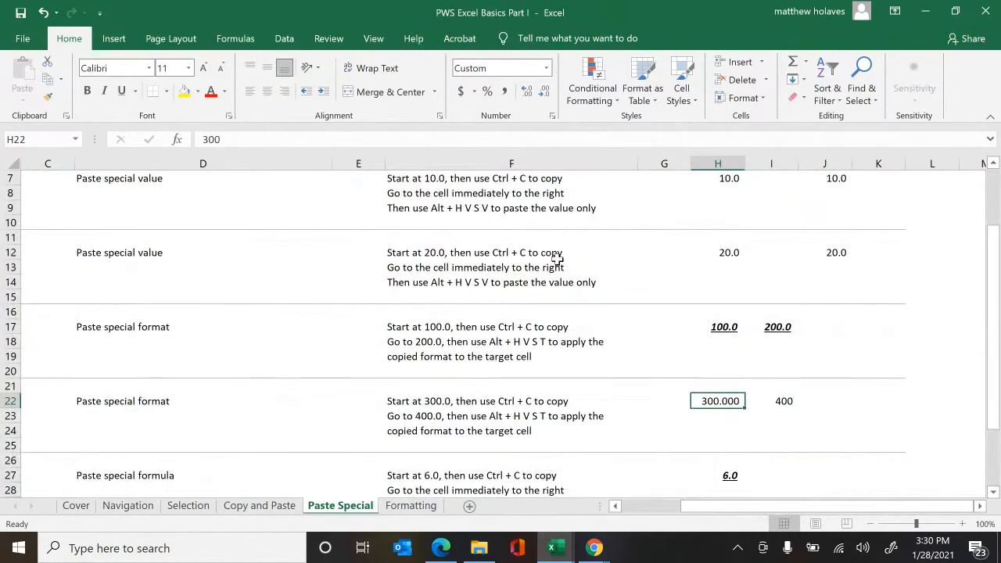
{"action": "key", "text": "ctrl+c"}
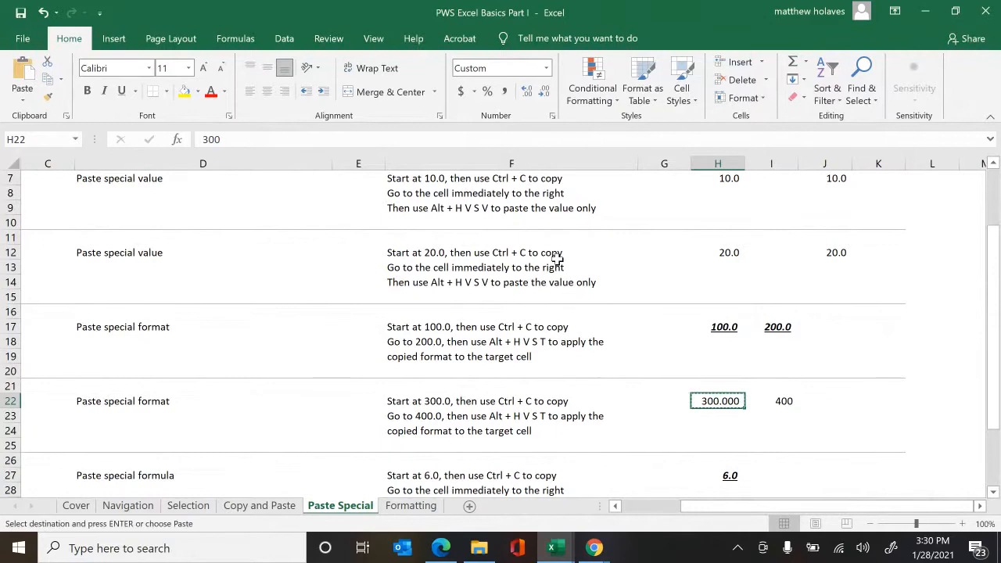
- Apply only the copied format to the 400 cell I22 with Paste Special and end the copy mode
{"action": "key", "text": "Right"}
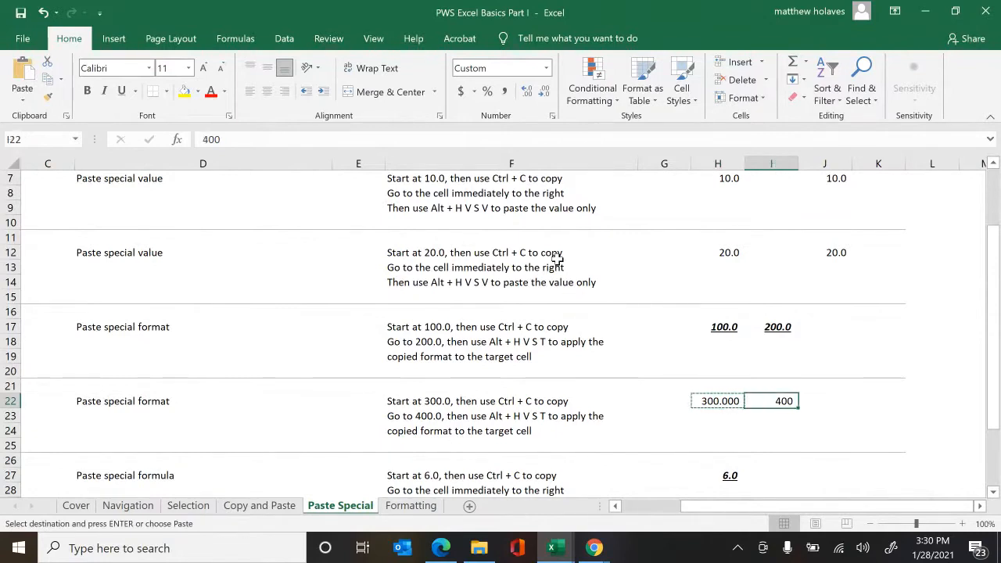
{"action": "key", "text": "alt+h"}
{"action": "key", "text": "v"}
{"action": "key", "text": "s"}
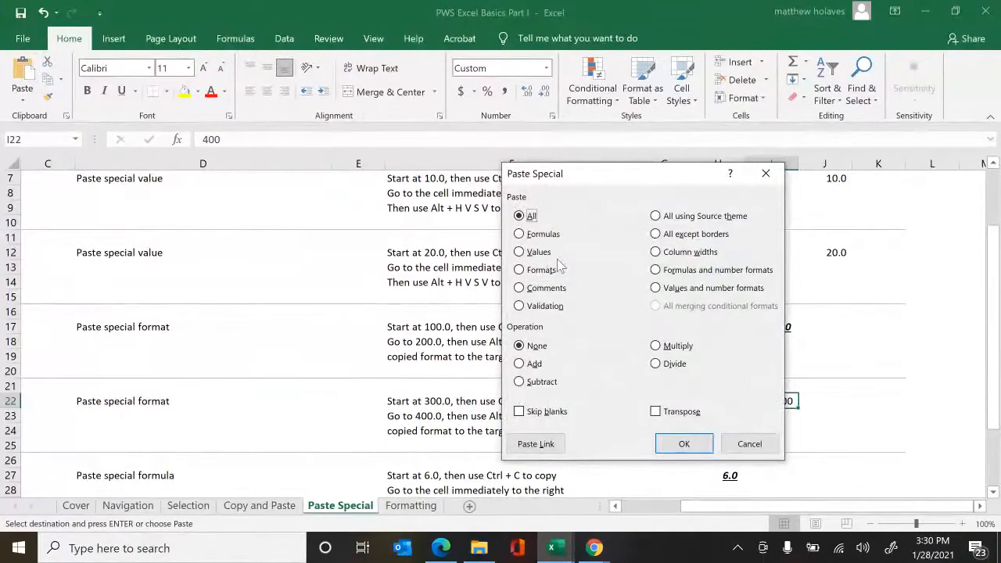
{"action": "key", "text": "t"}
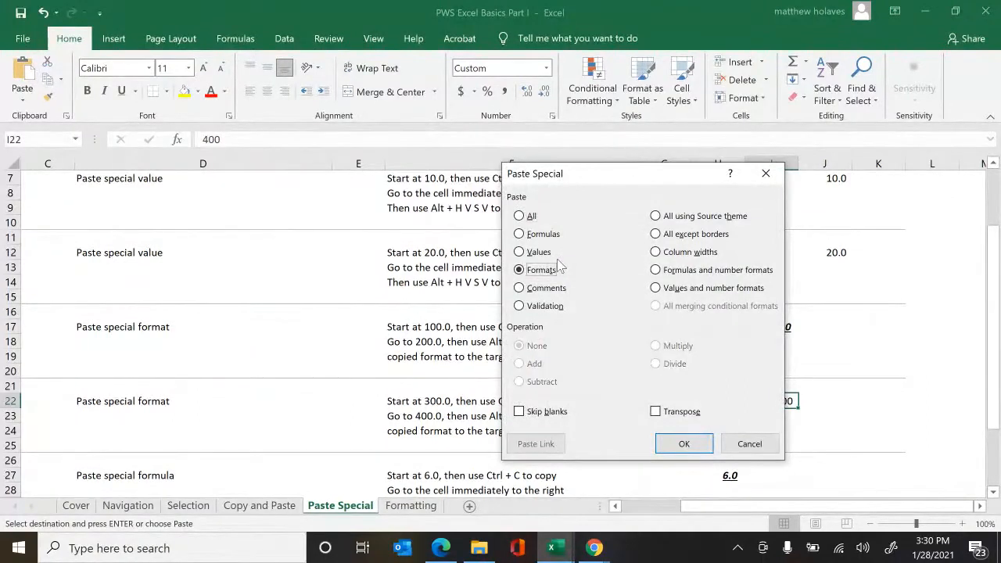
{"action": "key", "text": "Return"}
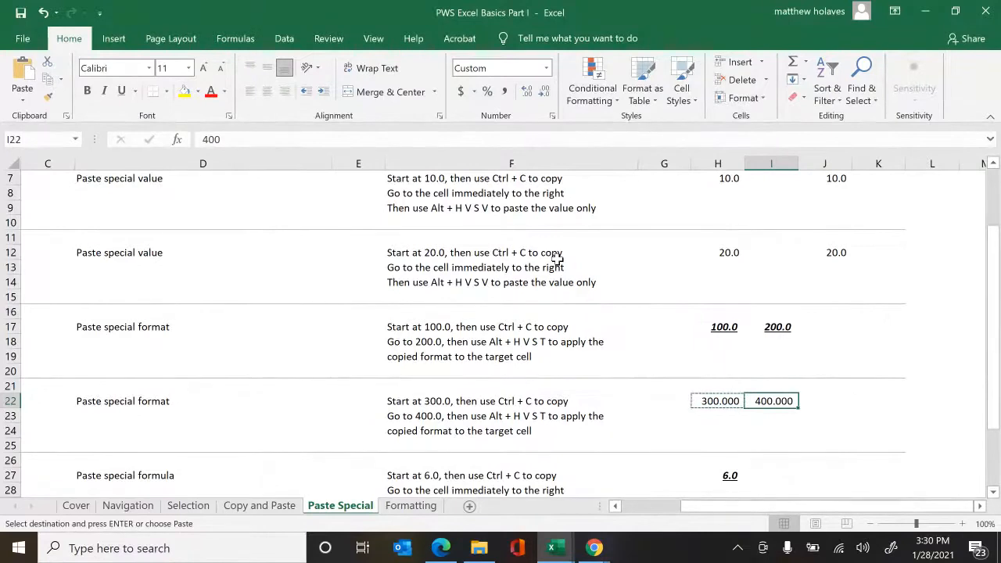
{"action": "key", "text": "Escape"}
- Go to the first paste-formula exercise and copy H27, the 6.0 cell
{"action": "key", "text": "Down"}
{"action": "key", "text": "Down"}
{"action": "key", "text": "Down"}
{"action": "key", "text": "Down"}
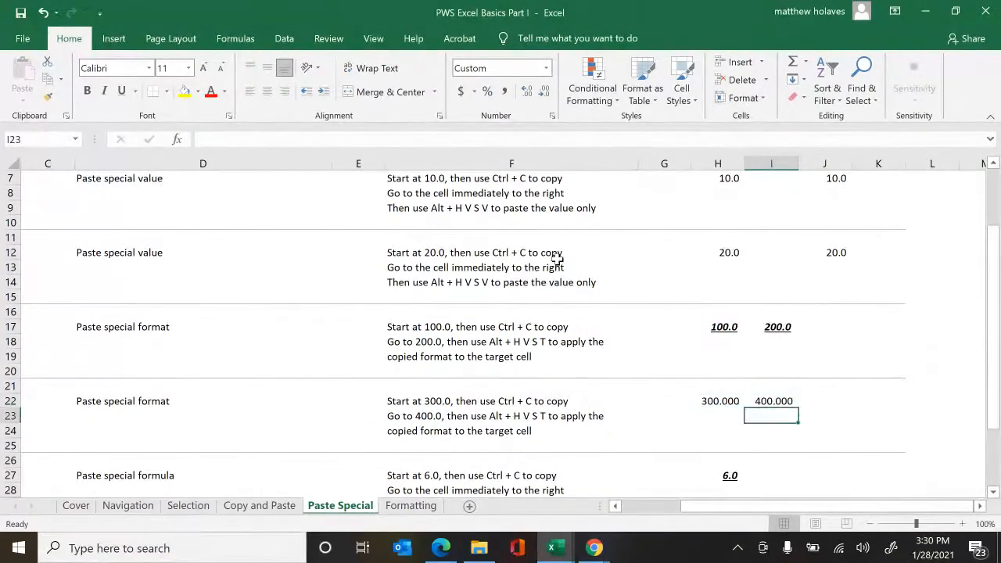
{"action": "key", "text": "Down"}
{"action": "key", "text": "Down"}
{"action": "key", "text": "Down"}
{"action": "key", "text": "Down"}
{"action": "key", "text": "Down"}
{"action": "key", "text": "Down"}
{"action": "key", "text": "Down"}
{"action": "key", "text": "Down"}
{"action": "key", "text": "Down"}
{"action": "key", "text": "Down"}
{"action": "key", "text": "Down"}
{"action": "key", "text": "Down"}
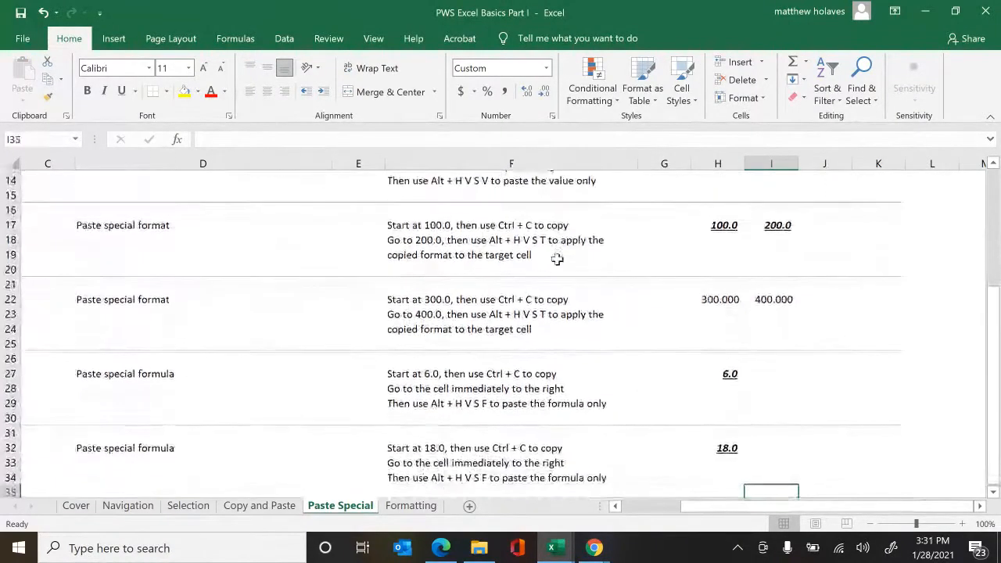
{"action": "key", "text": "Up"}
{"action": "key", "text": "Up"}
{"action": "key", "text": "Up"}
{"action": "key", "text": "Up"}
{"action": "key", "text": "Up"}
{"action": "key", "text": "Up"}
{"action": "key", "text": "Up"}
{"action": "key", "text": "Up"}
{"action": "key", "text": "Up"}
{"action": "key", "text": "Up"}
{"action": "key", "text": "Up"}
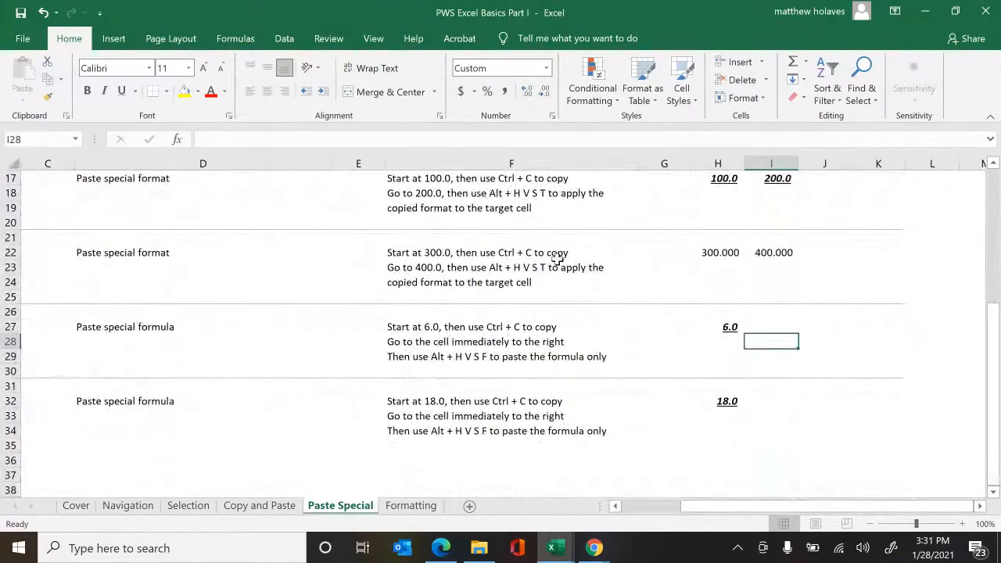
{"action": "key", "text": "Left"}
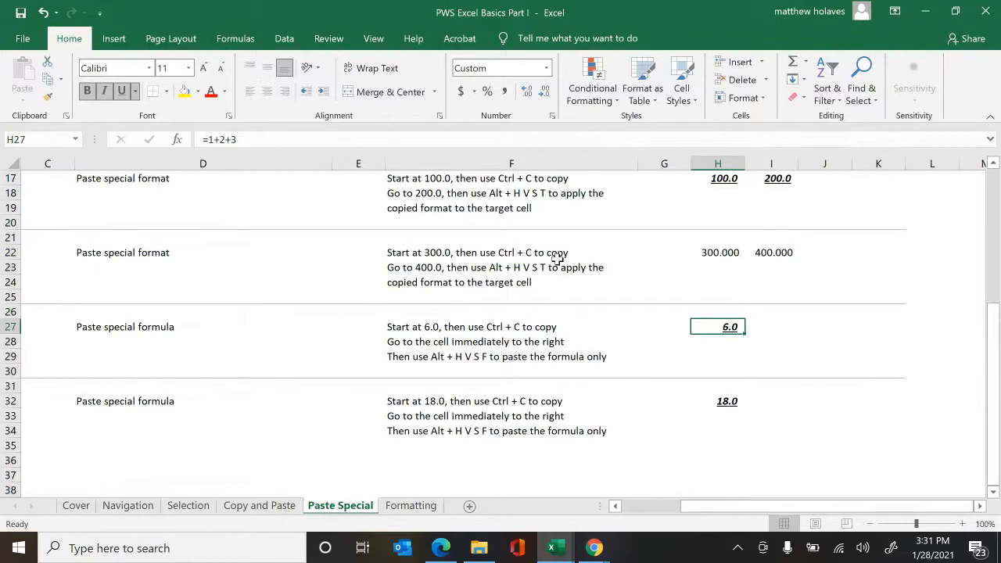
{"action": "key", "text": "ctrl+c"}
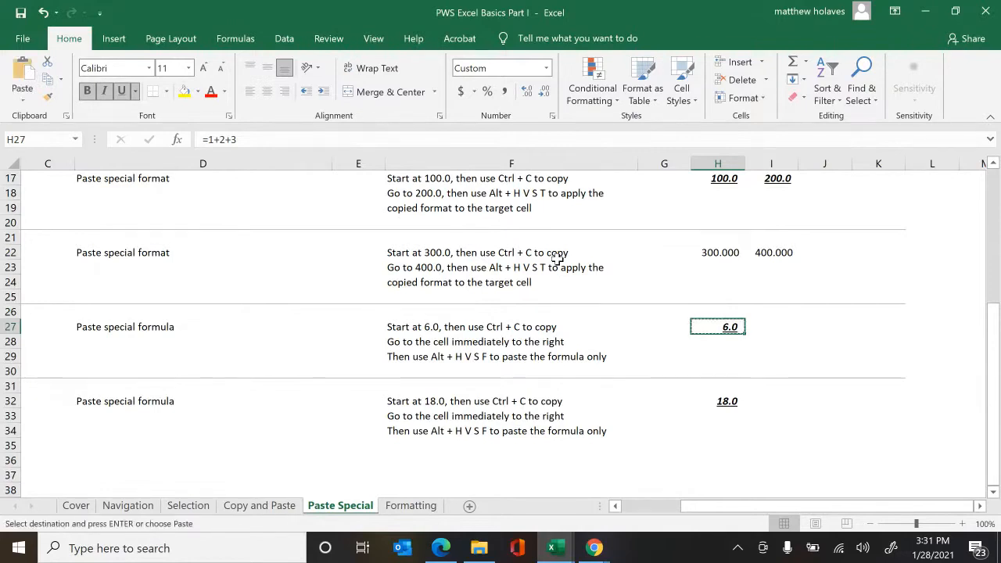
- Paste only the copied formula into J27 with Paste Special and end the copy mode
{"action": "key", "text": "Right"}
{"action": "key", "text": "Right"}
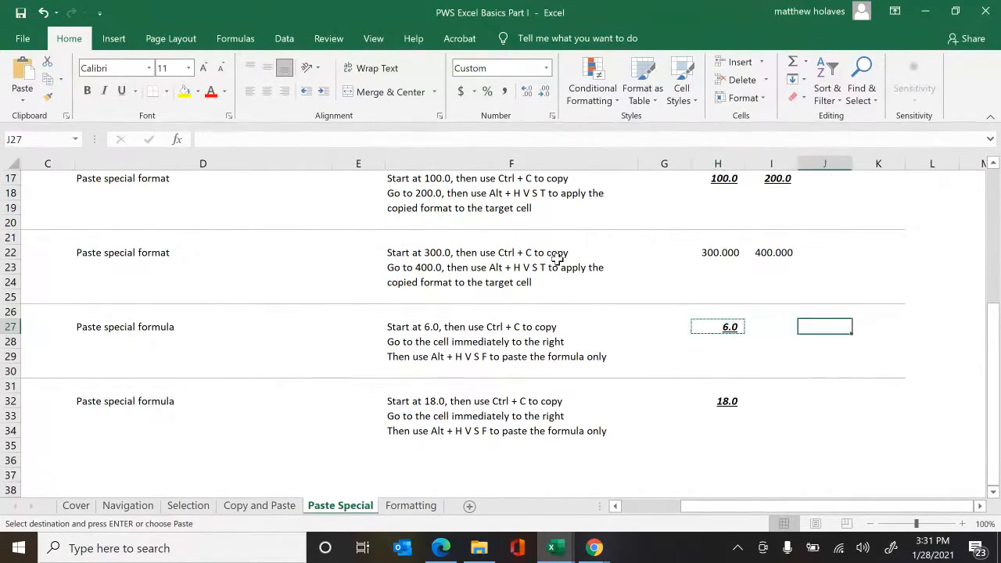
{"action": "key", "text": "alt"}
{"action": "key", "text": "h"}
{"action": "key", "text": "v"}
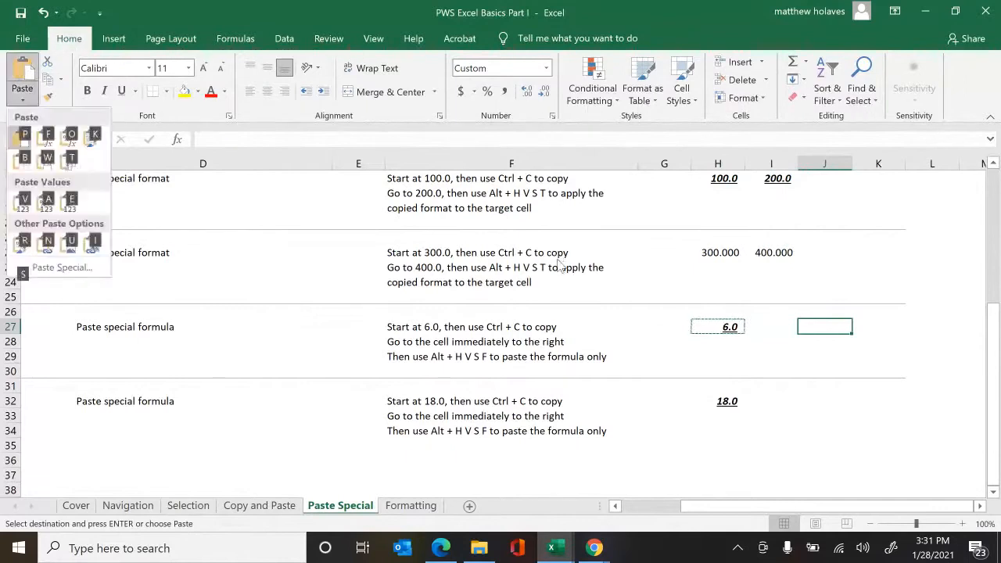
{"action": "key", "text": "s"}
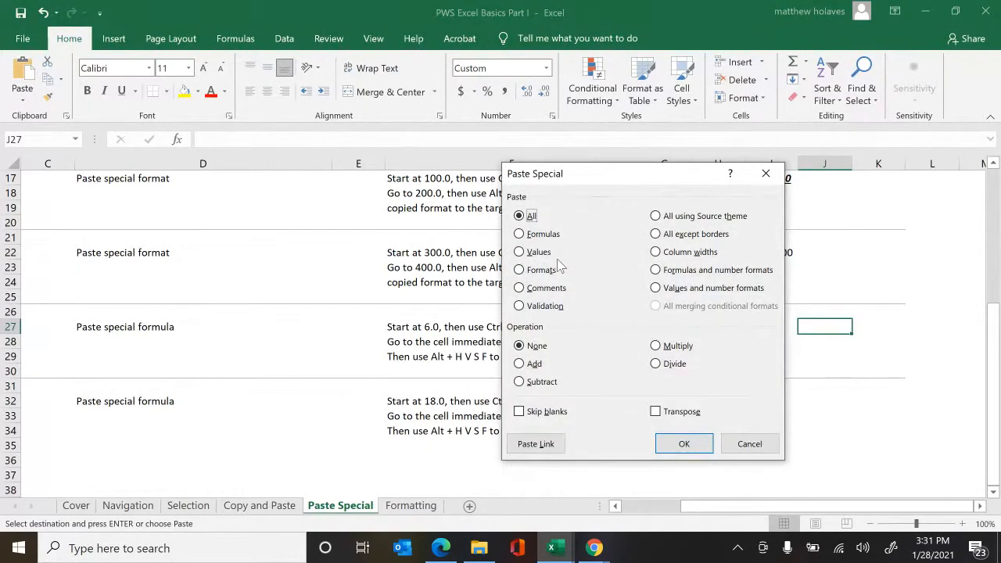
{"action": "key", "text": "f"}
{"action": "key", "text": "Return"}
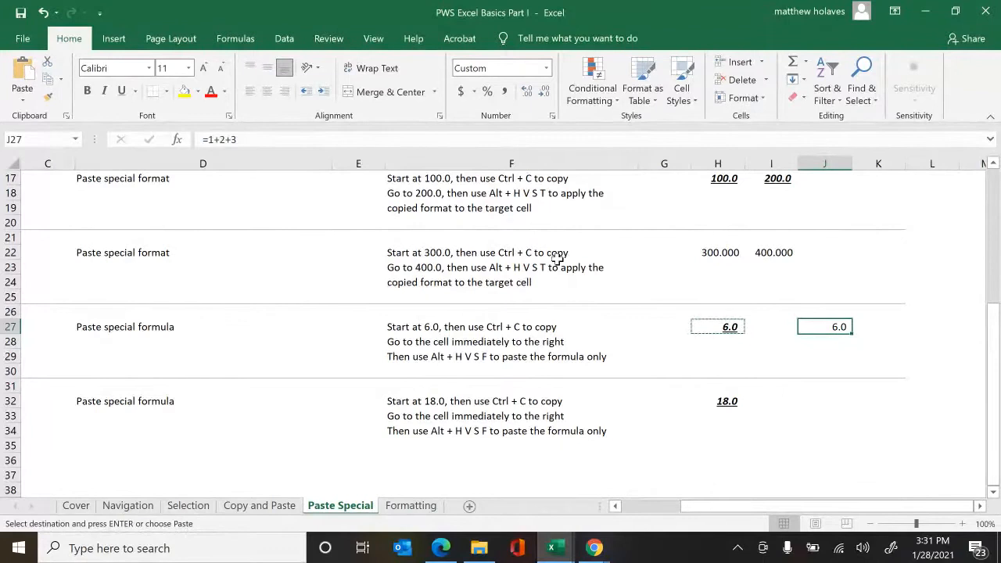
{"action": "key", "text": "Escape"}
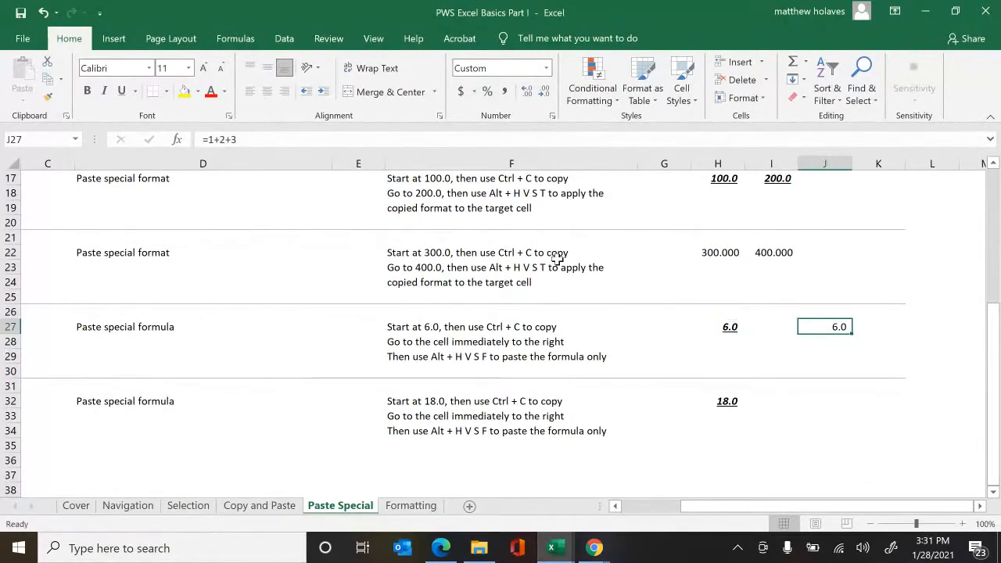
- Go to the second paste-formula exercise and copy H32, the 18.0 cell
{"action": "key", "text": "Left"}
{"action": "key", "text": "Left"}
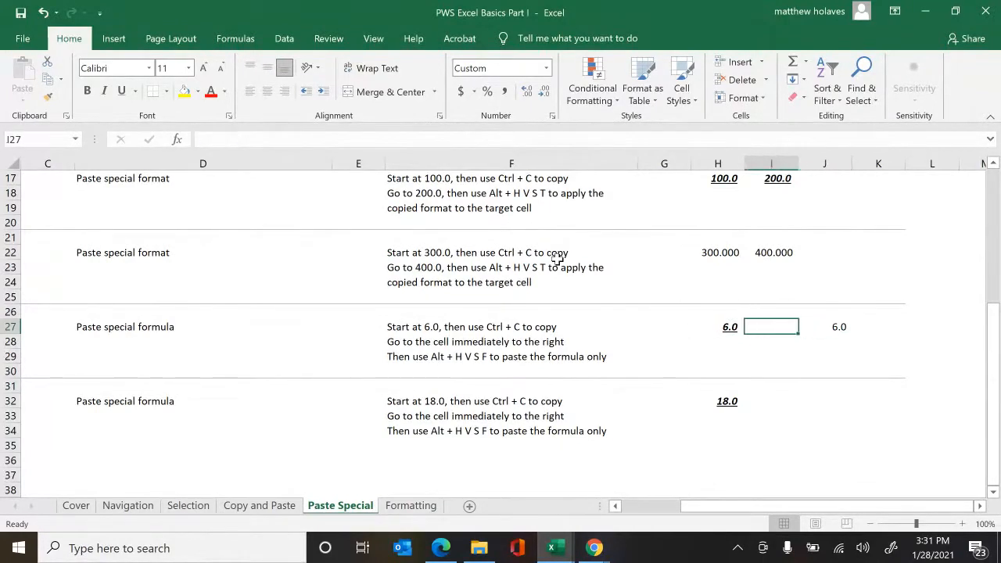
{"action": "key", "text": "Down"}
{"action": "key", "text": "Down"}
{"action": "key", "text": "Down"}
{"action": "key", "text": "Down"}
{"action": "key", "text": "Down"}
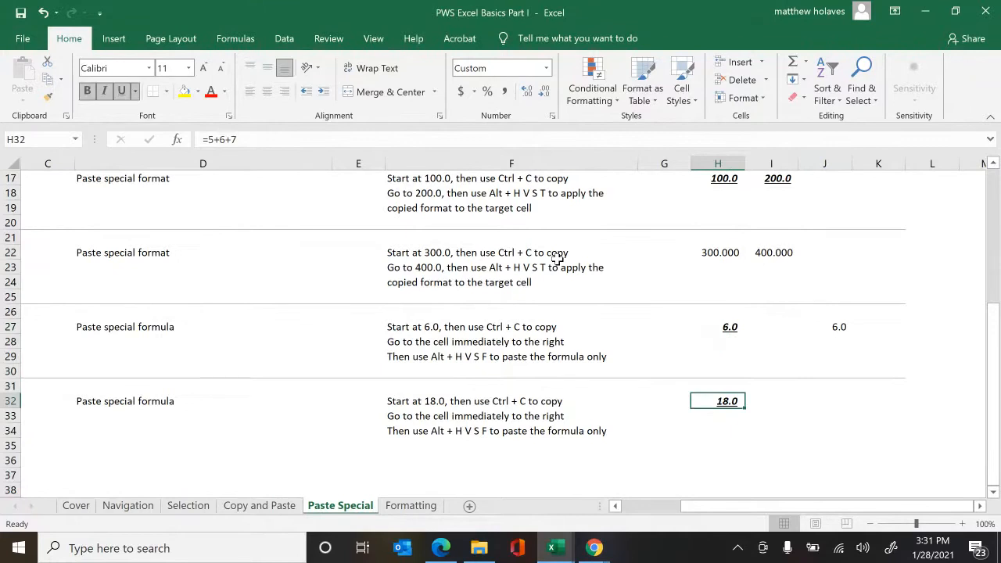
{"action": "key", "text": "ctrl+c"}
- Paste only the copied formula into J32 with Paste Special and end the copy mode
{"action": "key", "text": "Right"}
{"action": "key", "text": "Right"}
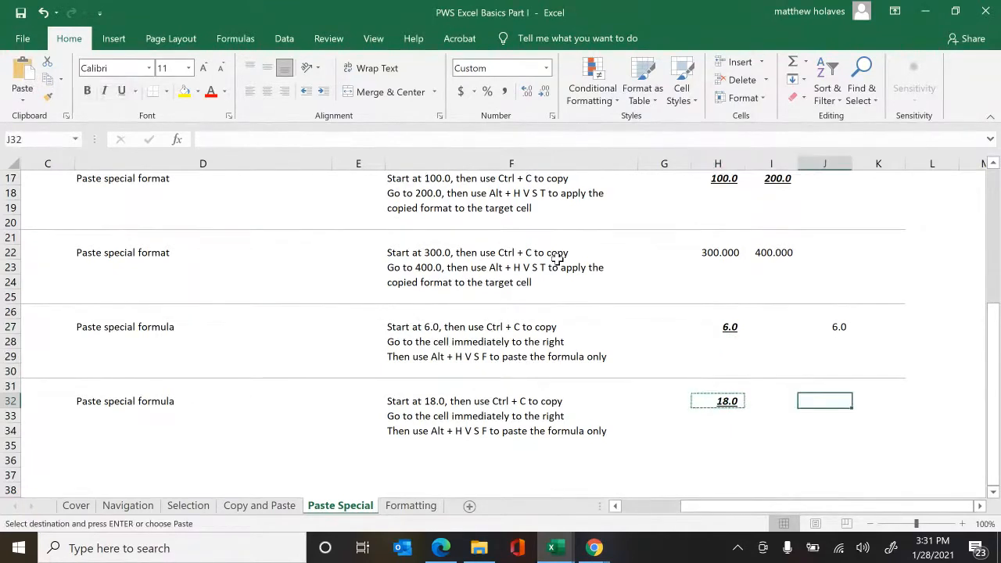
{"action": "key", "text": "alt"}
{"action": "key", "text": "h"}
{"action": "key", "text": "v"}
{"action": "key", "text": "s"}
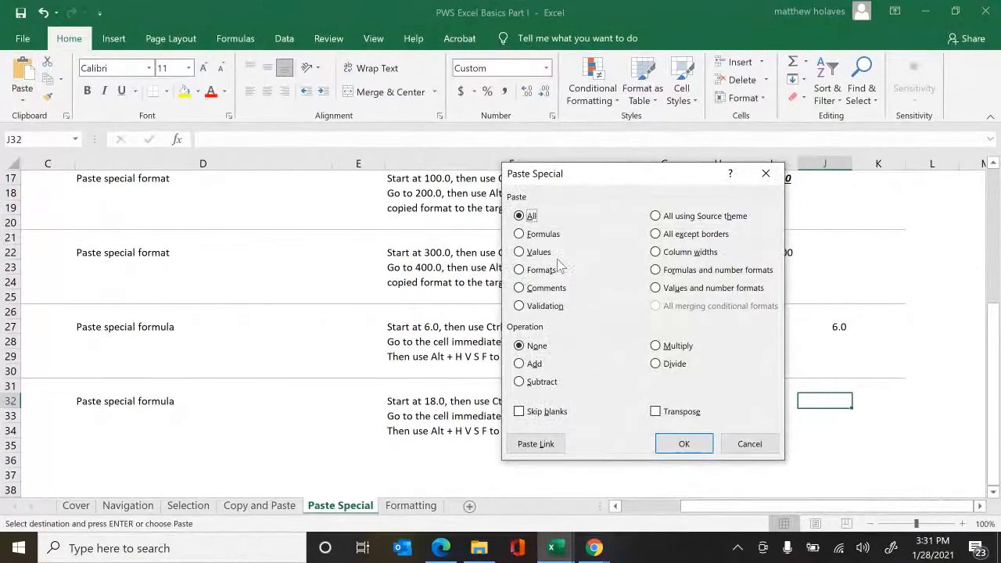
{"action": "key", "text": "f"}
{"action": "key", "text": "Return"}
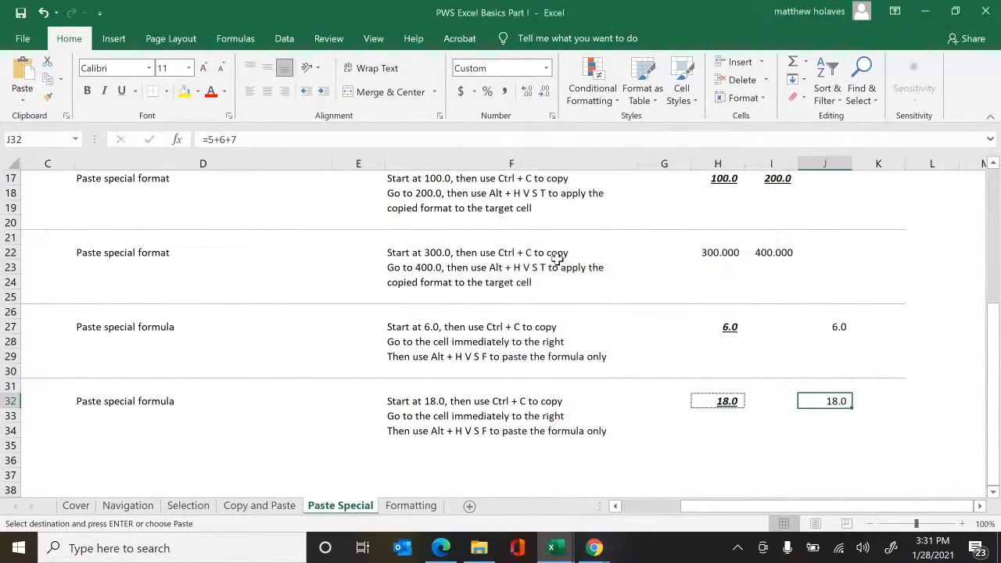
{"action": "key", "text": "Escape"}
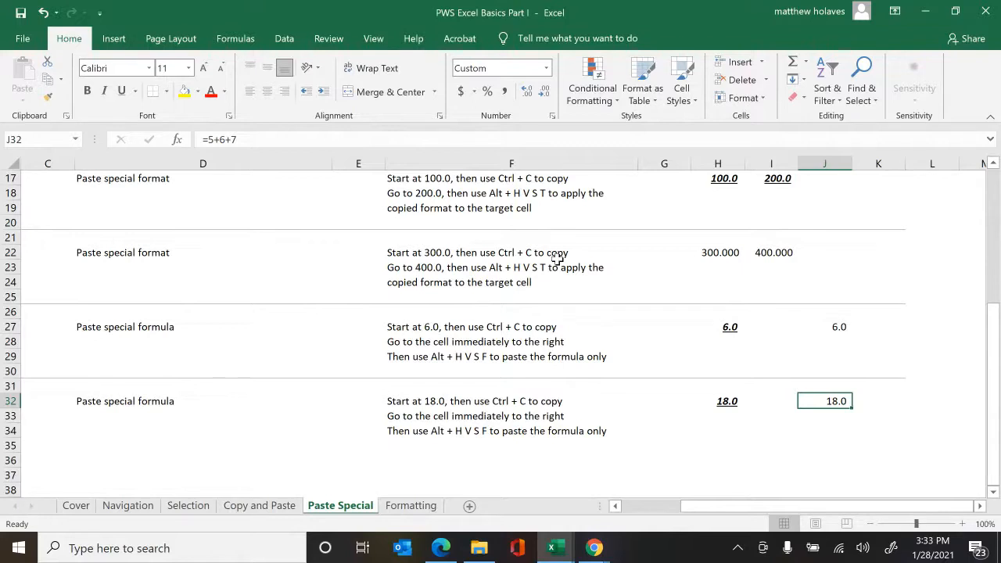
- Go to the Formatting sheet and select B8 in the first exercise
{"action": "key", "text": "ctrl+Page_Down"}
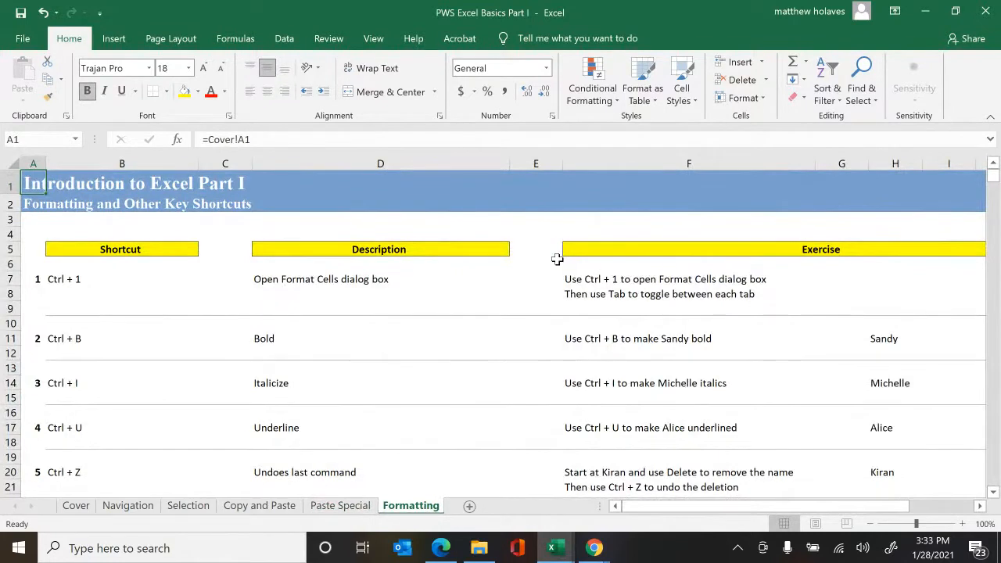
{"action": "key", "text": "Down"}
{"action": "key", "text": "Down"}
{"action": "key", "text": "Down"}
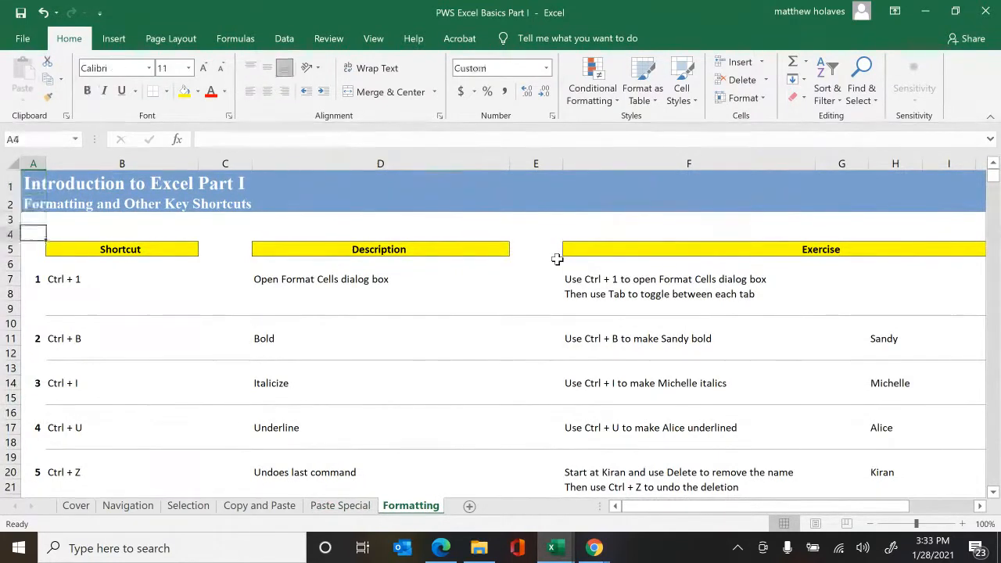
{"action": "key", "text": "Down"}
{"action": "key", "text": "Down"}
{"action": "key", "text": "Down"}
{"action": "key", "text": "Down"}
{"action": "key", "text": "Right"}
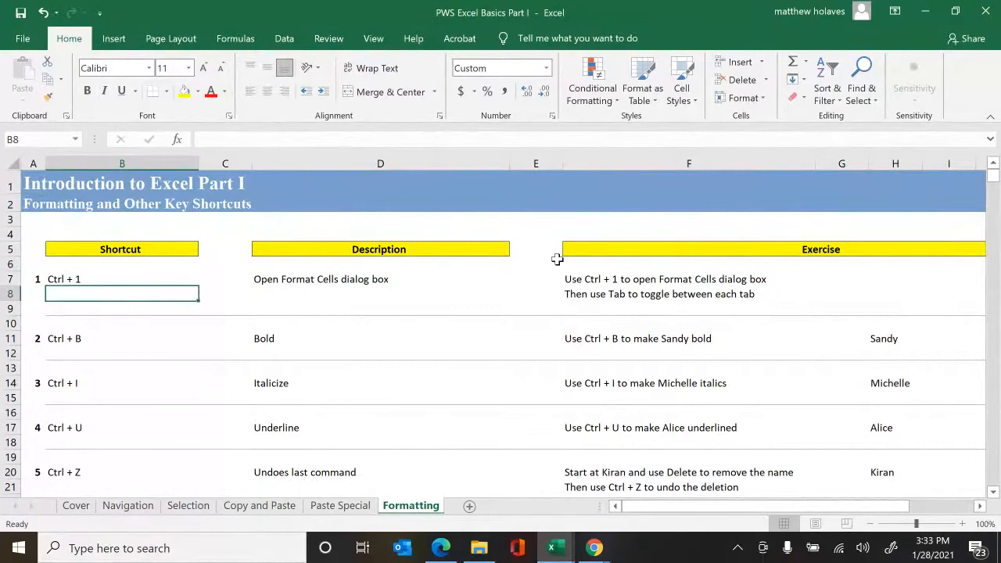
- Open the Format Cells dialog for B8, step through its controls and close it without changing any setting
{"action": "key", "text": "ctrl+1"}
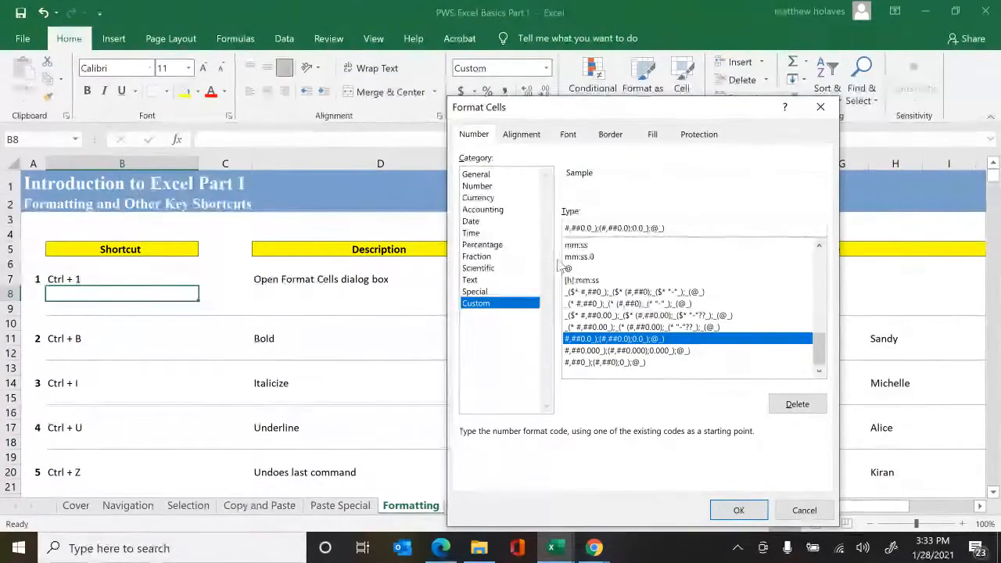
{"action": "key", "text": "Tab"}
{"action": "key", "text": "Tab"}
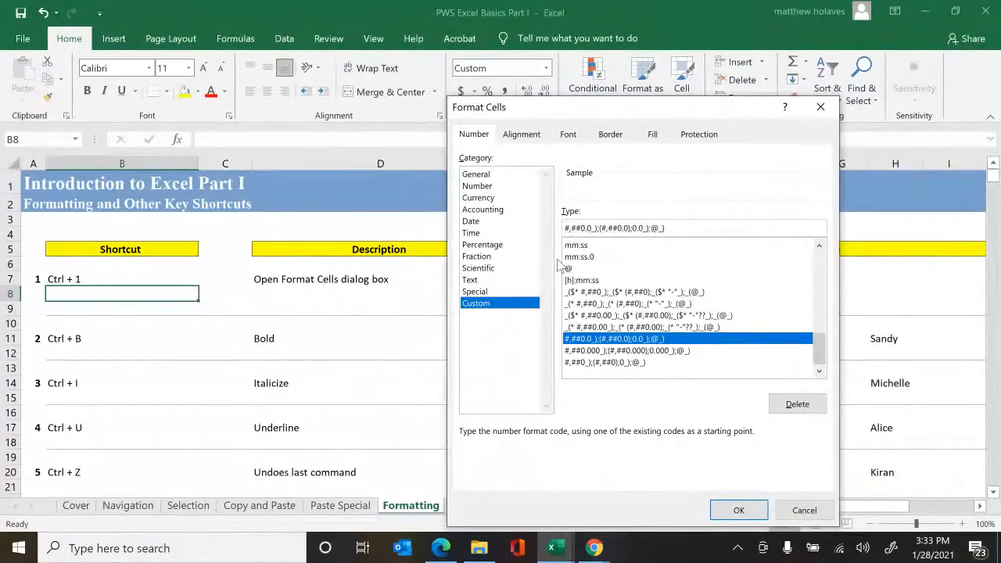
{"action": "key", "text": "Tab"}
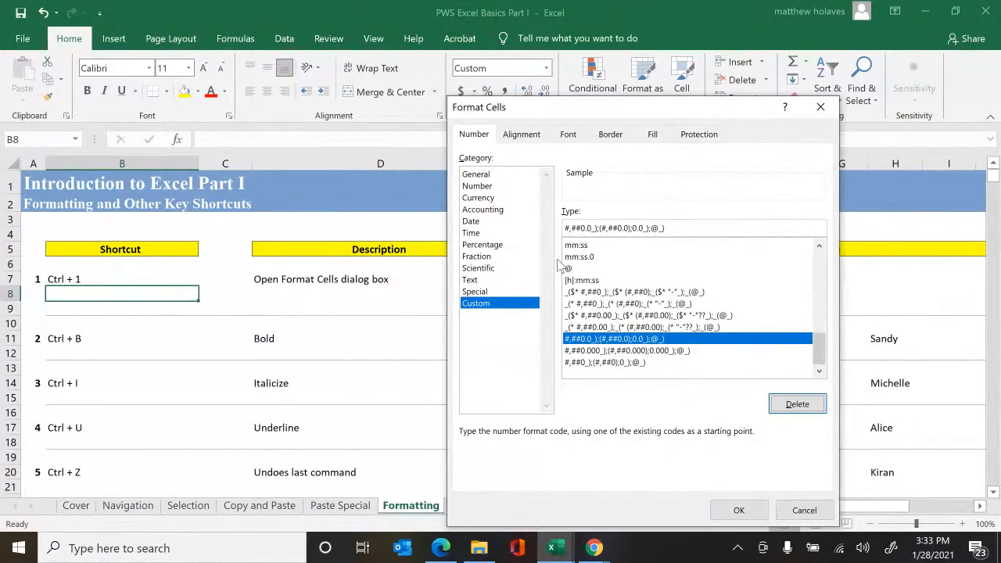
{"action": "key", "text": "Tab"}
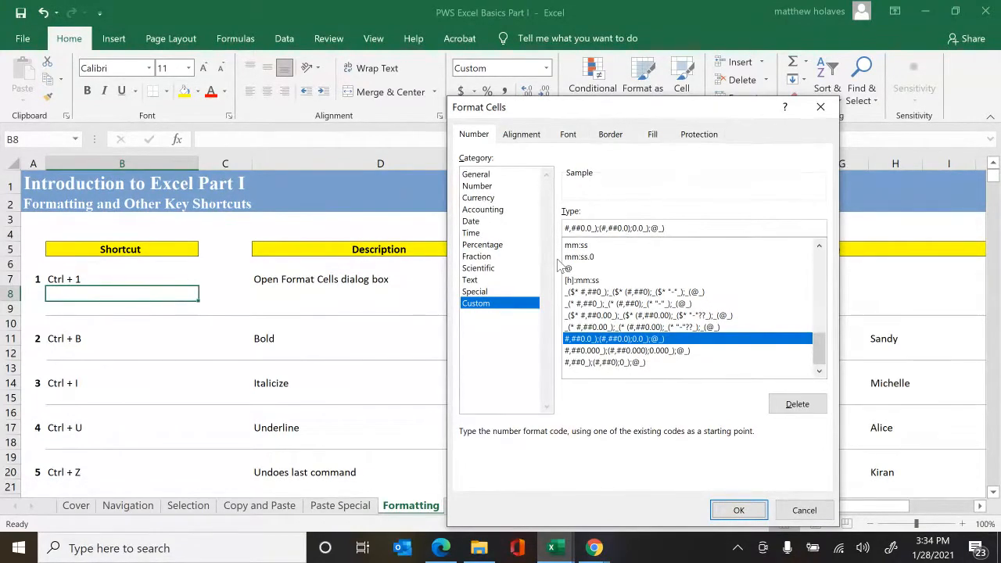
{"action": "key", "text": "Return"}
- Go to the bold exercise and make the name in H11 bold
{"action": "key", "text": "Down"}
{"action": "key", "text": "Down"}
{"action": "key", "text": "Down"}
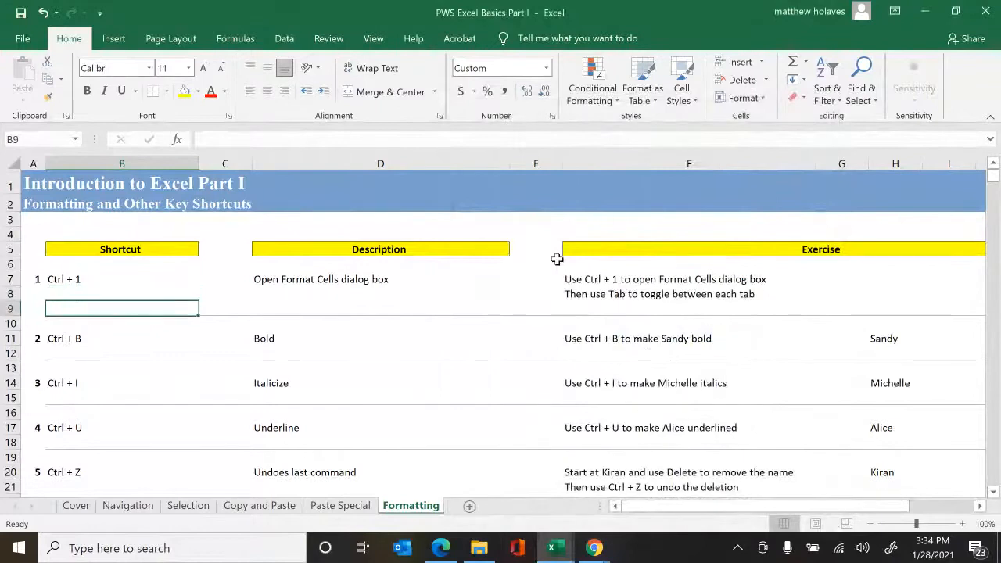
{"action": "key", "text": "Right"}
{"action": "key", "text": "Right"}
{"action": "key", "text": "Right"}
{"action": "key", "text": "Right"}
{"action": "key", "text": "Right"}
{"action": "key", "text": "Right"}
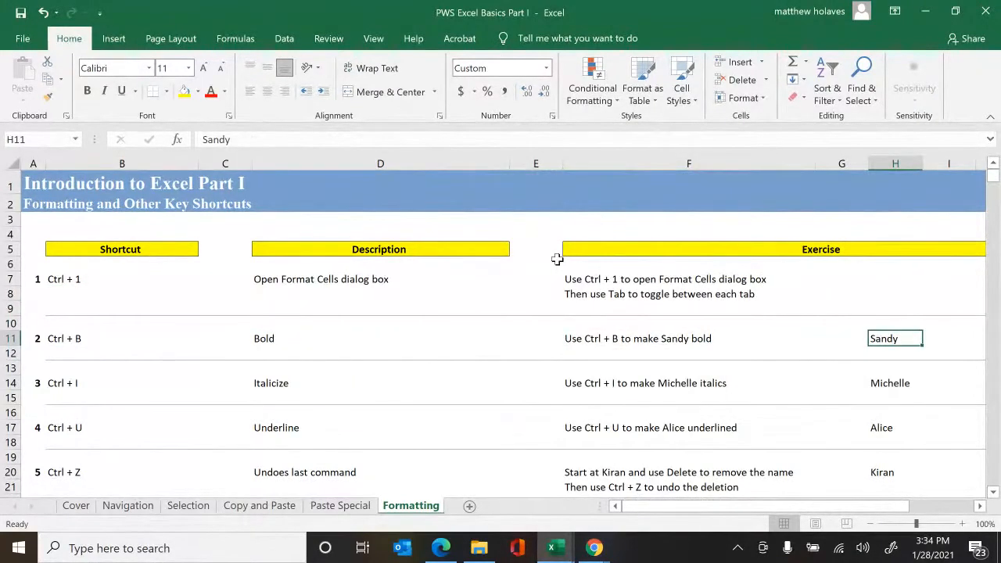
{"action": "key", "text": "ctrl+b"}
- Go to the italics exercise and italicize the name in H14
{"action": "key", "text": "Down"}
{"action": "key", "text": "Down"}
{"action": "key", "text": "Down"}
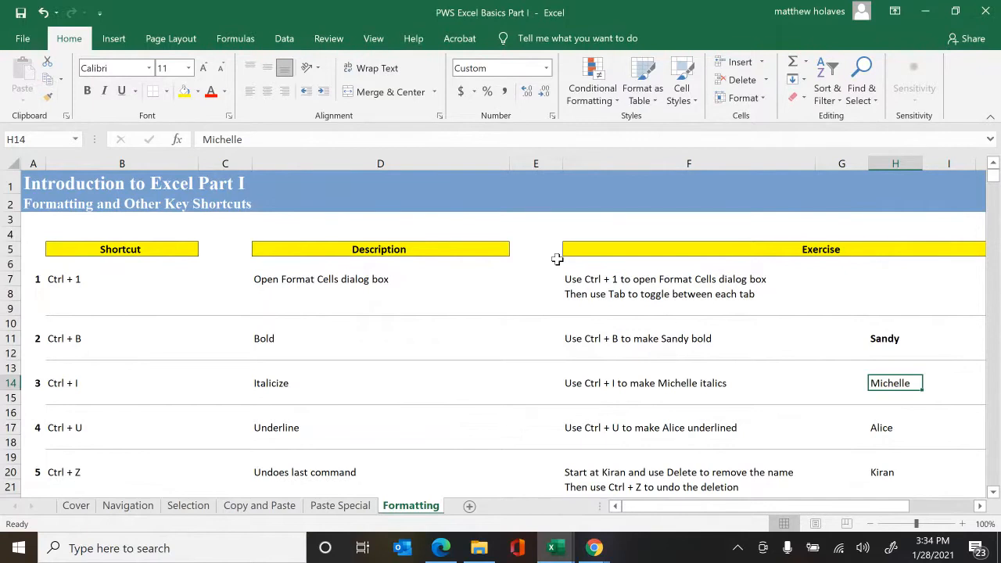
{"action": "key", "text": "ctrl+i"}
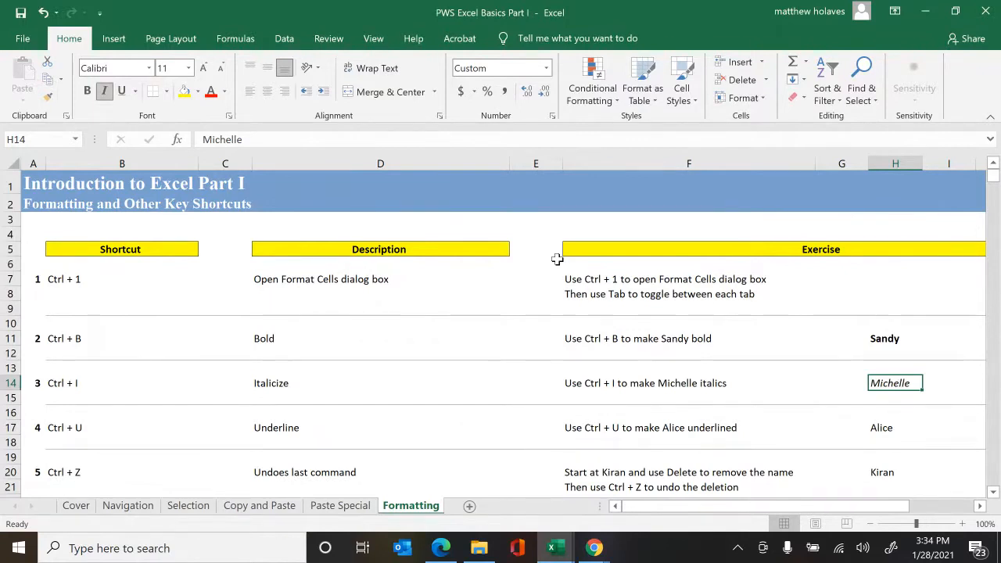
- Go to the underline exercise and underline the name in H17
{"action": "key", "text": "Down"}
{"action": "key", "text": "Down"}
{"action": "key", "text": "Down"}
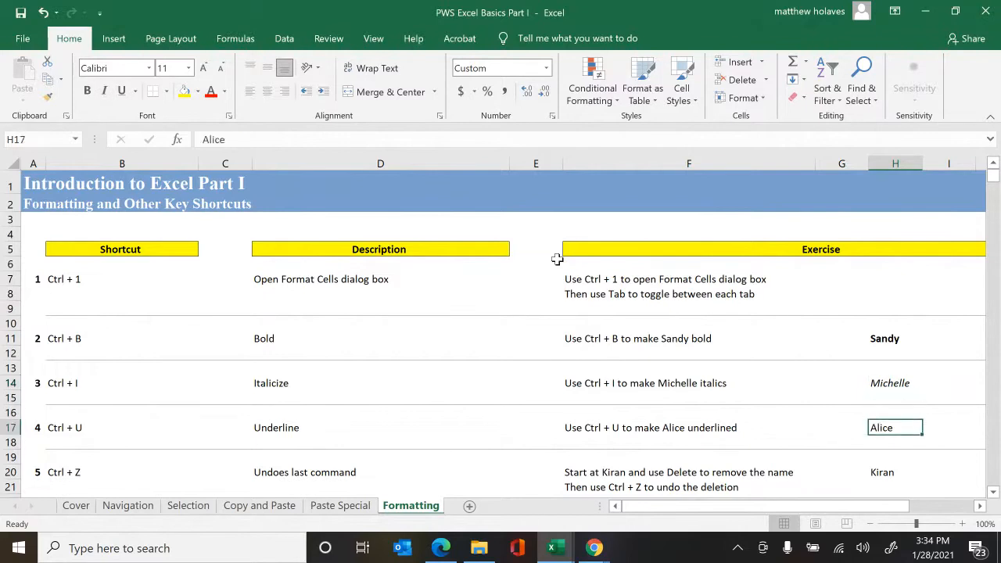
{"action": "key", "text": "ctrl+u"}
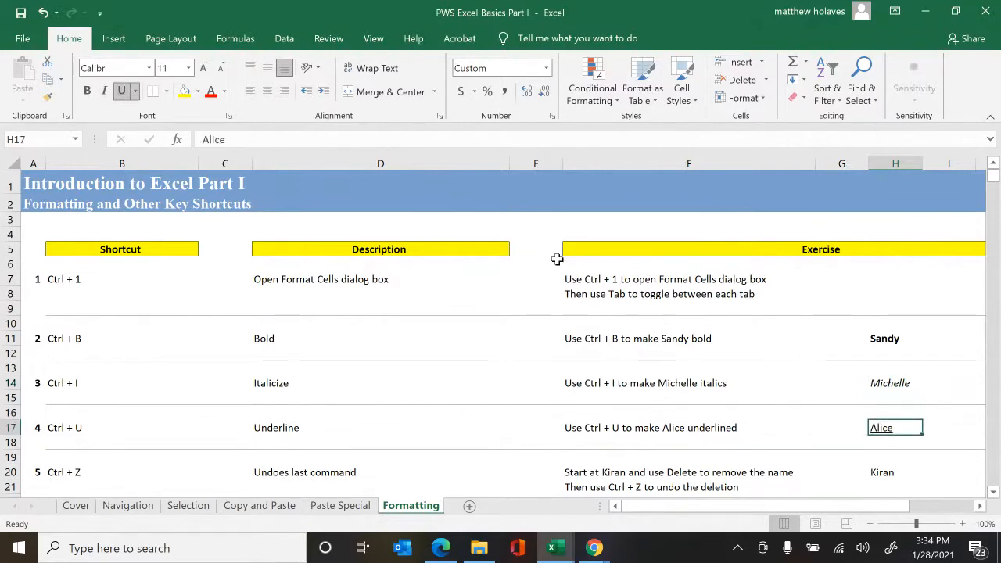
- In the undo exercise, delete the name in H20, undo the deletion, and delete the name again
{"action": "key", "text": "Down"}
{"action": "key", "text": "Down"}
{"action": "key", "text": "Down"}
{"action": "key", "text": "Down"}
{"action": "key", "text": "Down"}
{"action": "key", "text": "Down"}
{"action": "key", "text": "Down"}
{"action": "key", "text": "Down"}
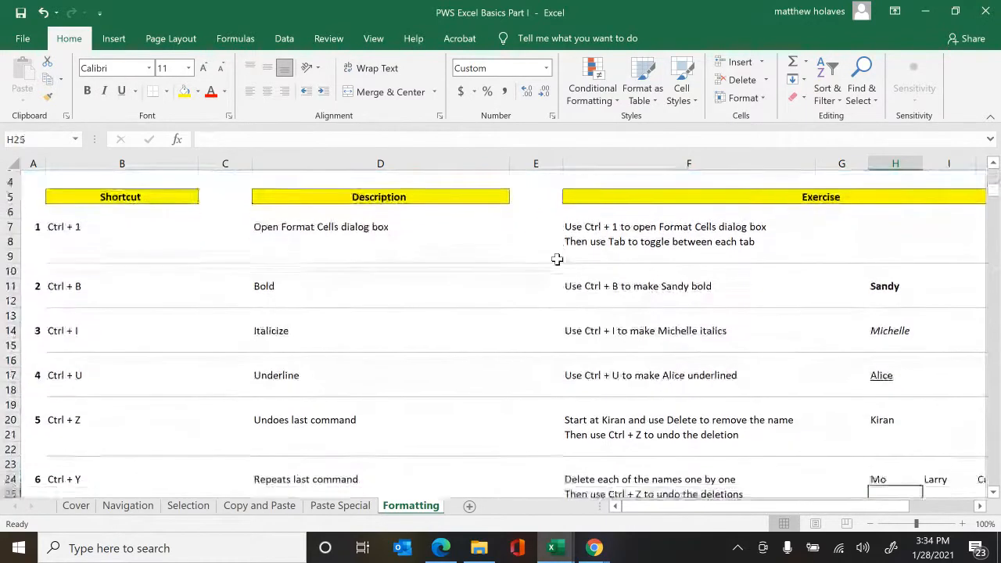
{"action": "key", "text": "Down"}
{"action": "key", "text": "Down"}
{"action": "key", "text": "Up"}
{"action": "key", "text": "Up"}
{"action": "key", "text": "Up"}
{"action": "key", "text": "Up"}
{"action": "key", "text": "Up"}
{"action": "key", "text": "Up"}
{"action": "key", "text": "Up"}
{"action": "key", "text": "Up"}
{"action": "key", "text": "Up"}
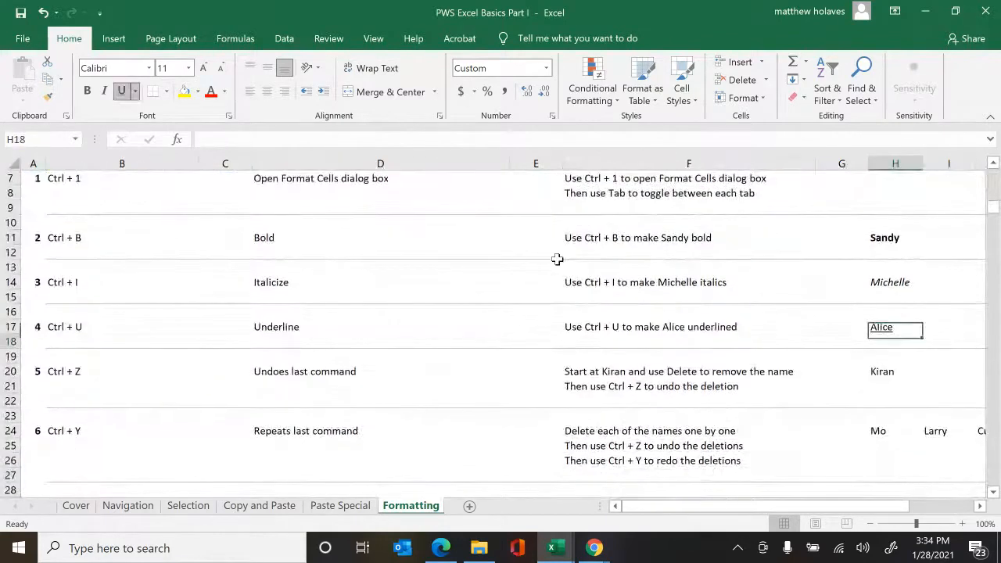
{"action": "key", "text": "Down"}
{"action": "key", "text": "Down"}
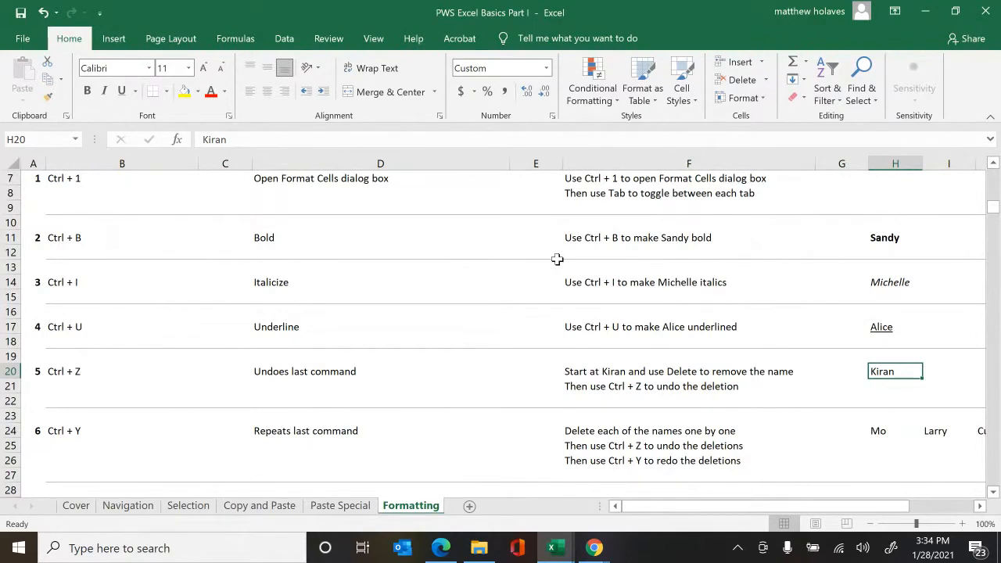
{"action": "key", "text": "Delete"}
{"action": "key", "text": "ctrl+z"}
{"action": "key", "text": "Delete"}
- In the repeat-command exercise, delete the three names in J24, I24 and H24 one by one
{"action": "key", "text": "Down"}
{"action": "key", "text": "Down"}
{"action": "key", "text": "Down"}
{"action": "key", "text": "Down"}
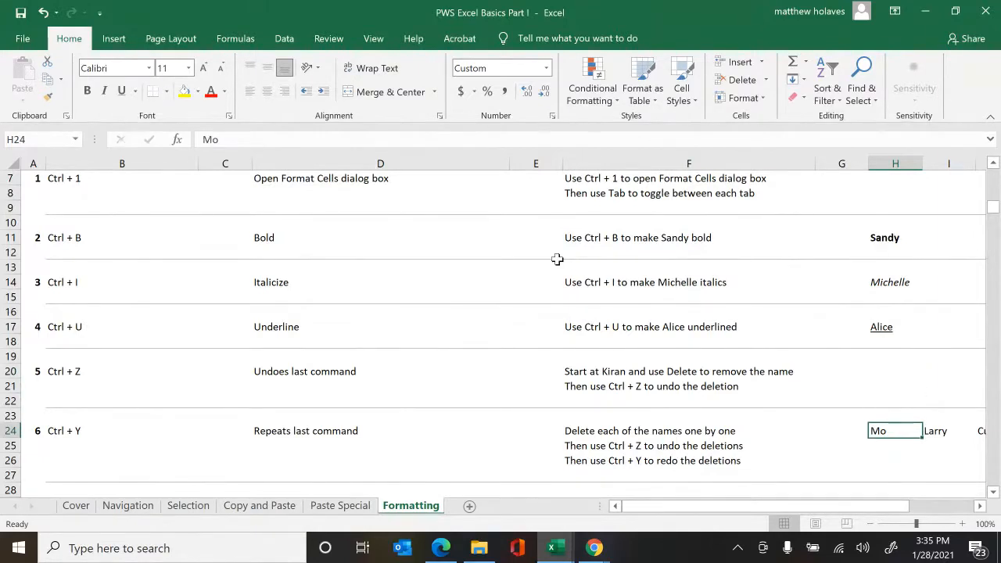
{"action": "key", "text": "Right"}
{"action": "key", "text": "Right"}
{"action": "key", "text": "Right"}
{"action": "key", "text": "Left"}
{"action": "key", "text": "Left"}
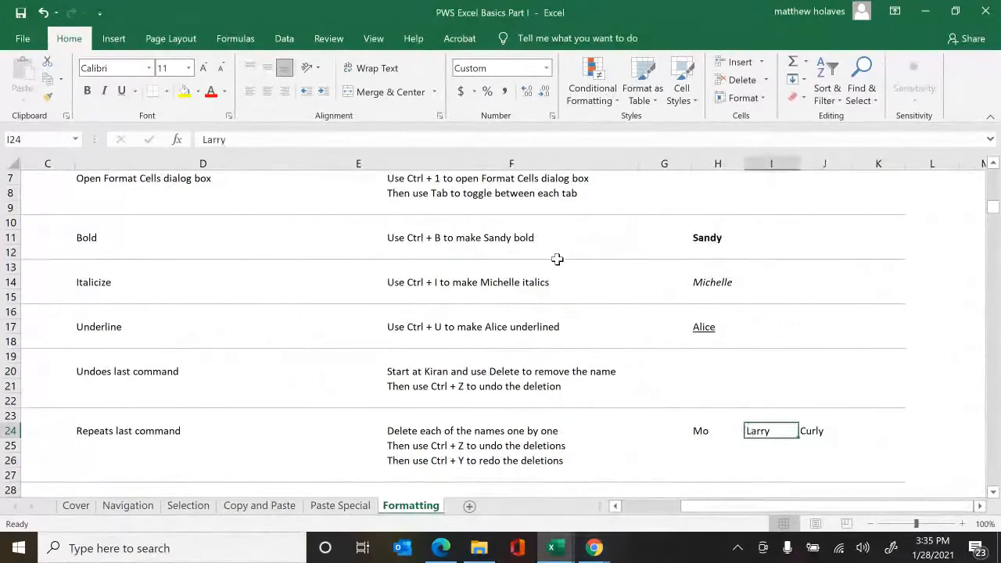
{"action": "key", "text": "Right"}
{"action": "key", "text": "Delete"}
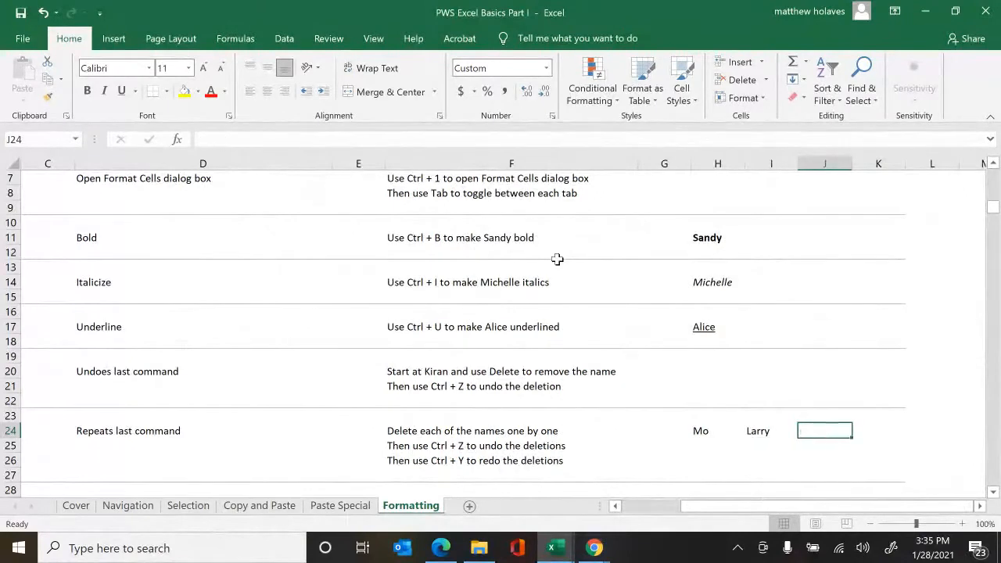
{"action": "key", "text": "Left"}
{"action": "key", "text": "Delete"}
{"action": "key", "text": "Left"}
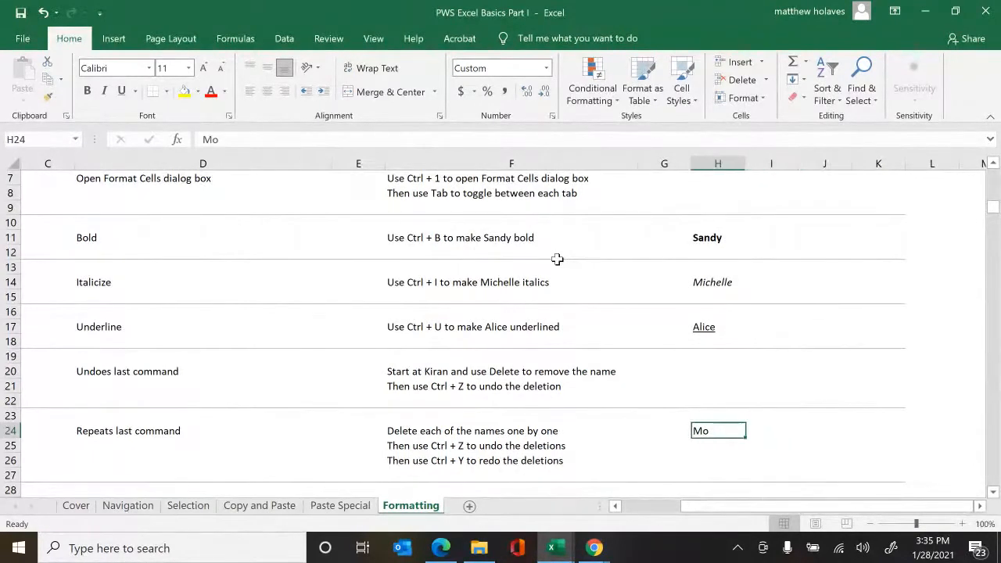
{"action": "key", "text": "Delete"}
- Undo the three name deletions in row 24, and redo all three
{"action": "key", "text": "ctrl+z"}
{"action": "key", "text": "ctrl+z"}
{"action": "key", "text": "ctrl+z"}
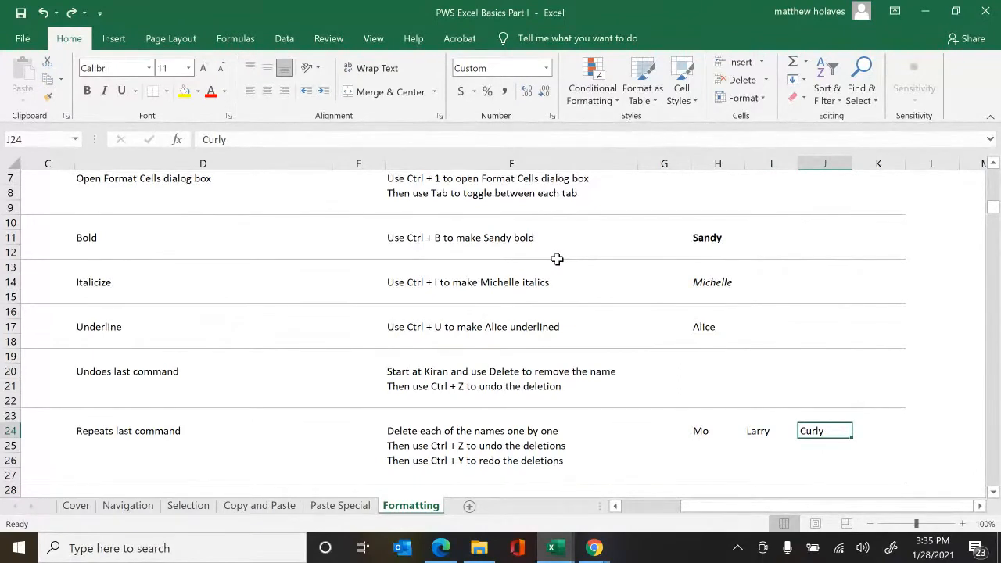
{"action": "key", "text": "ctrl+y"}
{"action": "key", "text": "ctrl+y"}
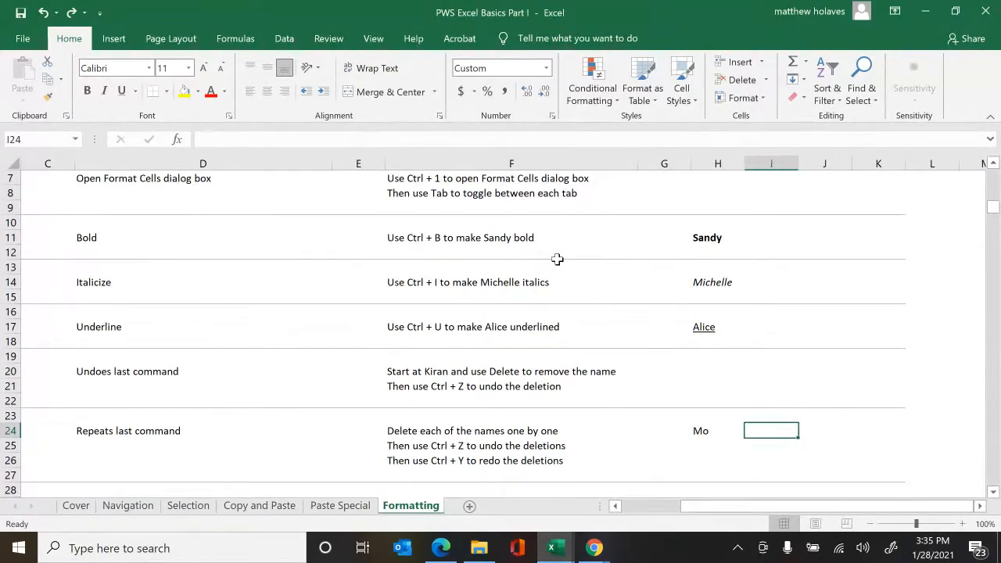
{"action": "key", "text": "ctrl+y"}
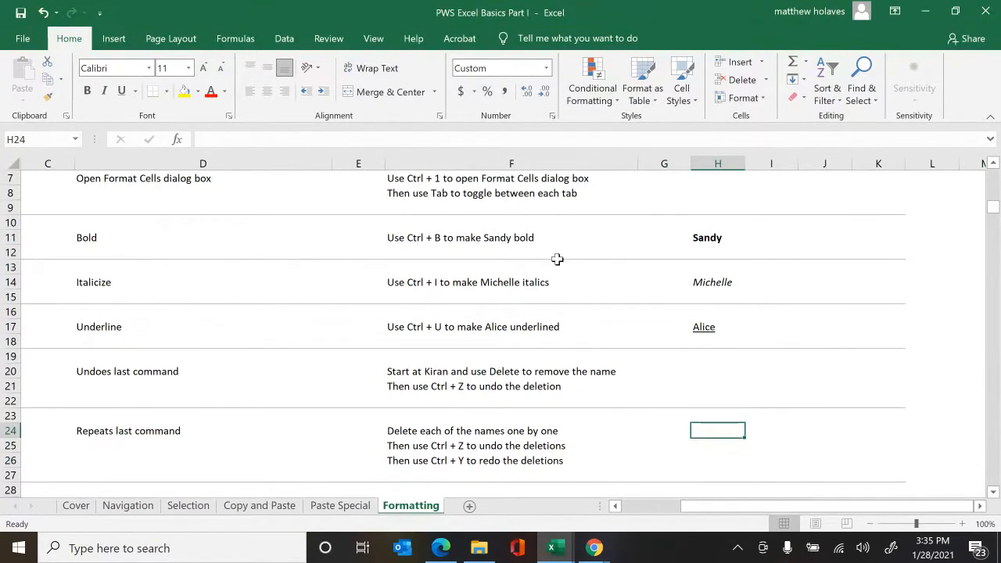
- Create a new blank workbook
{"action": "key", "text": "ctrl+n"}
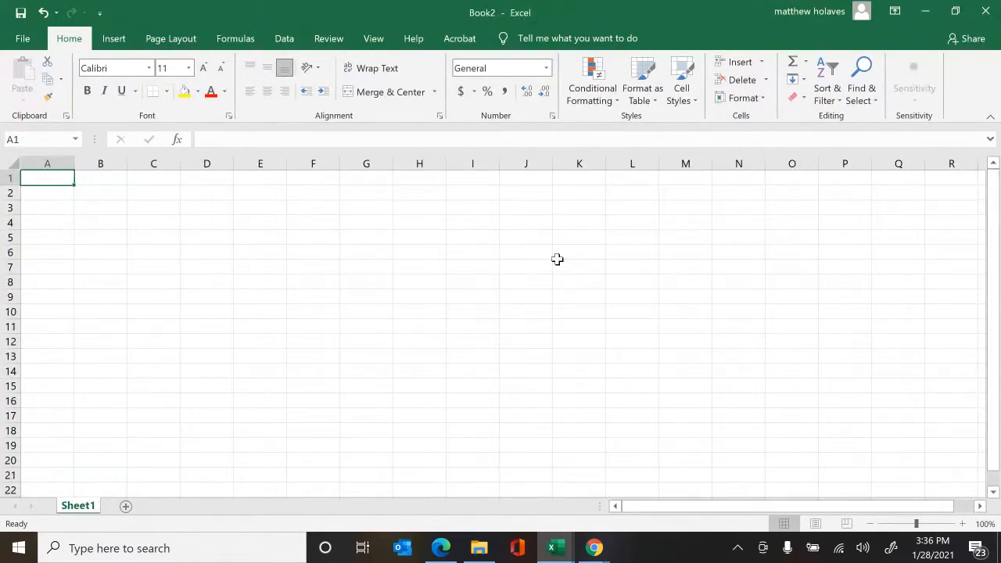
- Switch from the blank workbook to PWS Excel Basics Part I, return to the blank workbook and close it
{"action": "key", "text": "alt+Tab"}
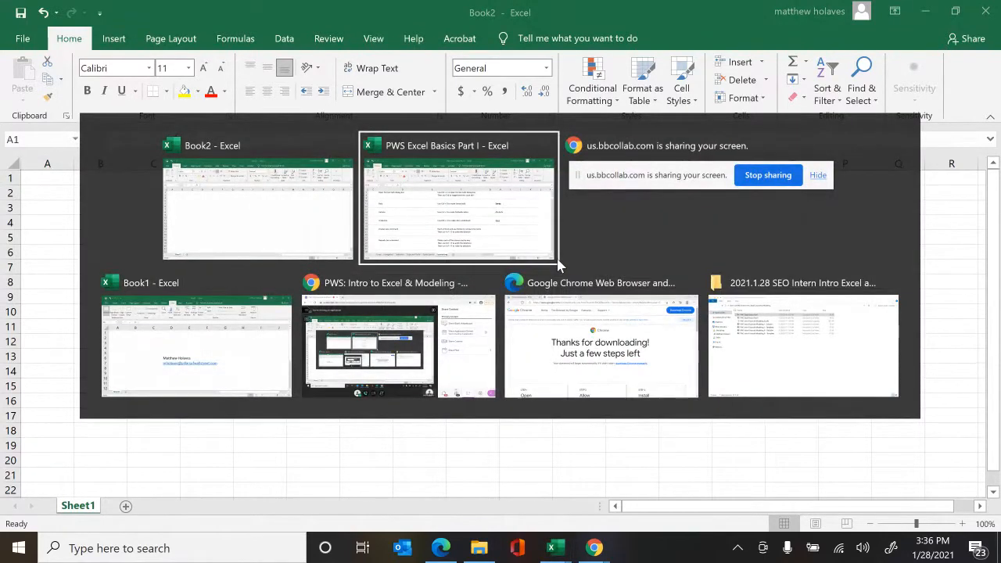
{"action": "left_click", "coordinate": [557, 260]}
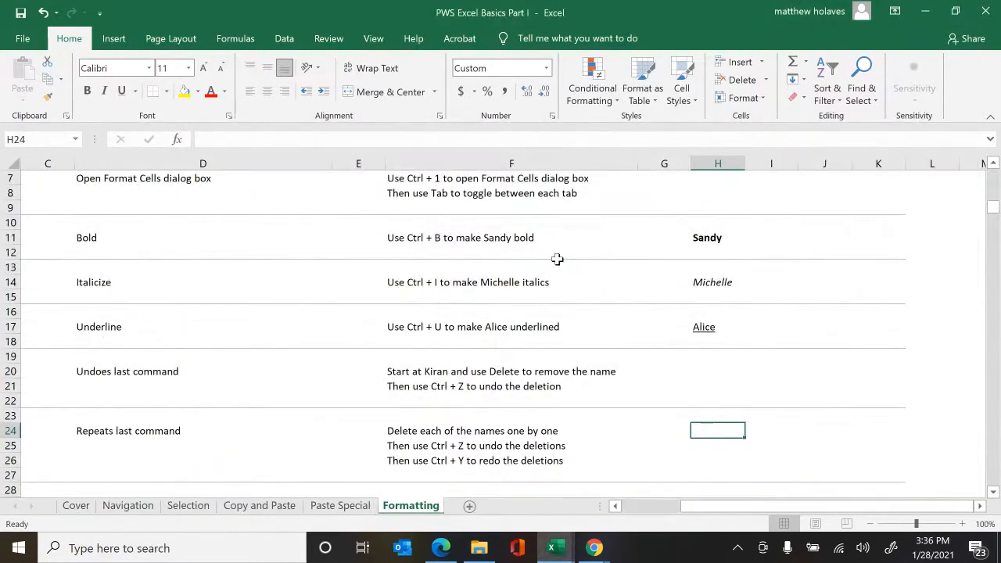
{"action": "key", "text": "ctrl+n"}
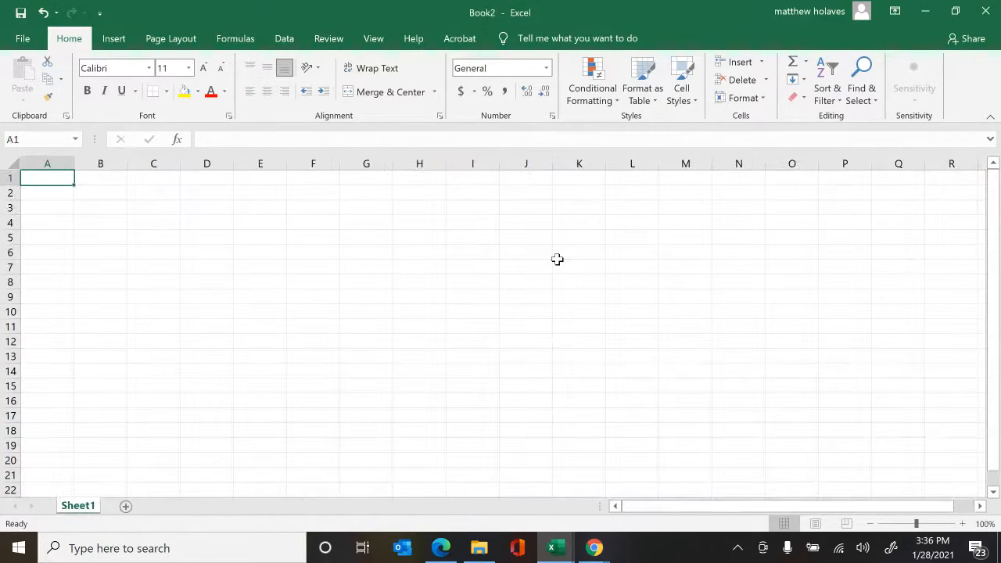
{"action": "key", "text": "ctrl+w"}
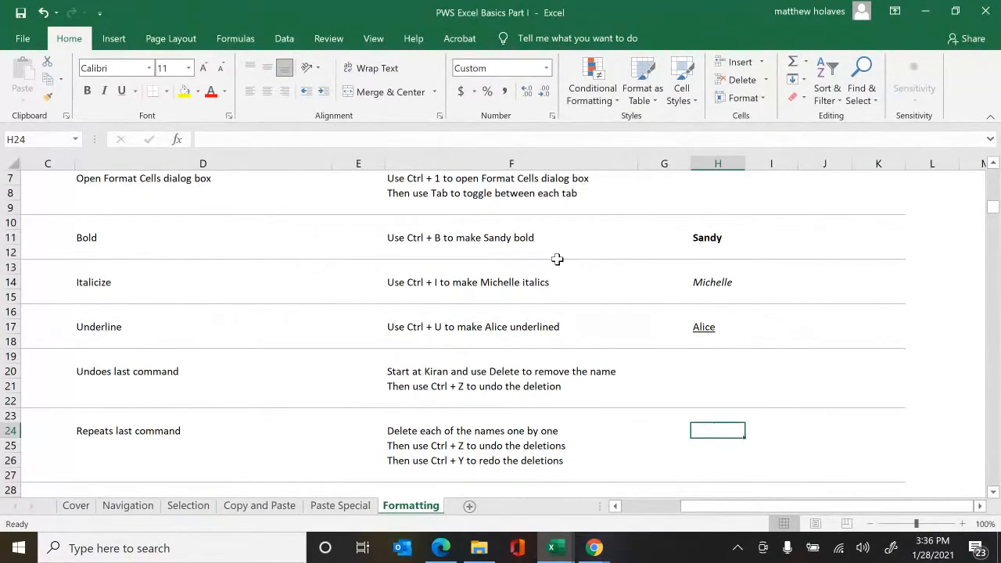
- Create a new blank workbook and cycle through the open windows back to PWS Excel Basics Part I
{"action": "key", "text": "ctrl+n"}
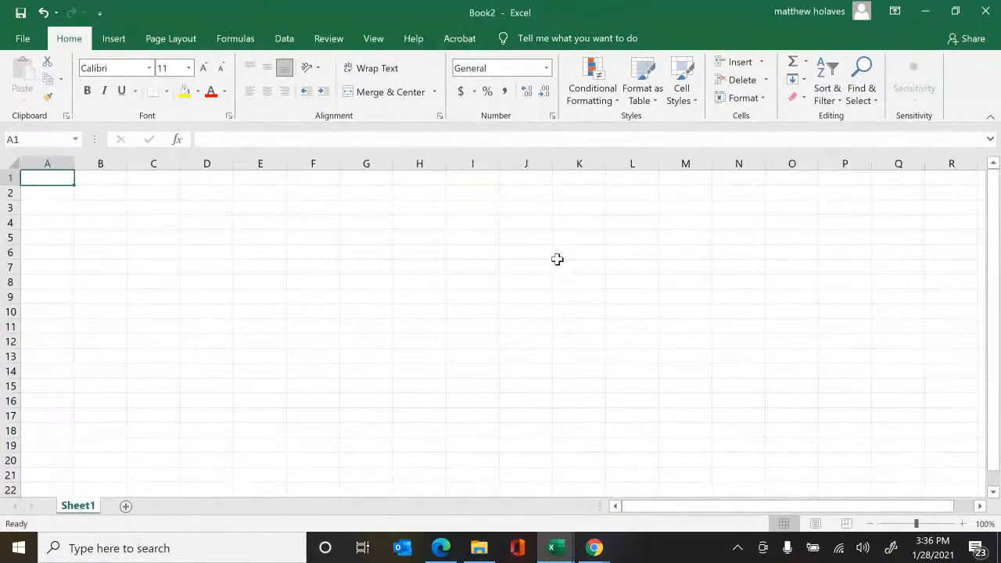
{"action": "key", "text": "ctrl+Tab"}
{"action": "key", "text": "ctrl+Tab"}
{"action": "key", "text": "ctrl+Tab"}
{"action": "key", "text": "ctrl+Tab"}
{"action": "key", "text": "alt+Tab"}
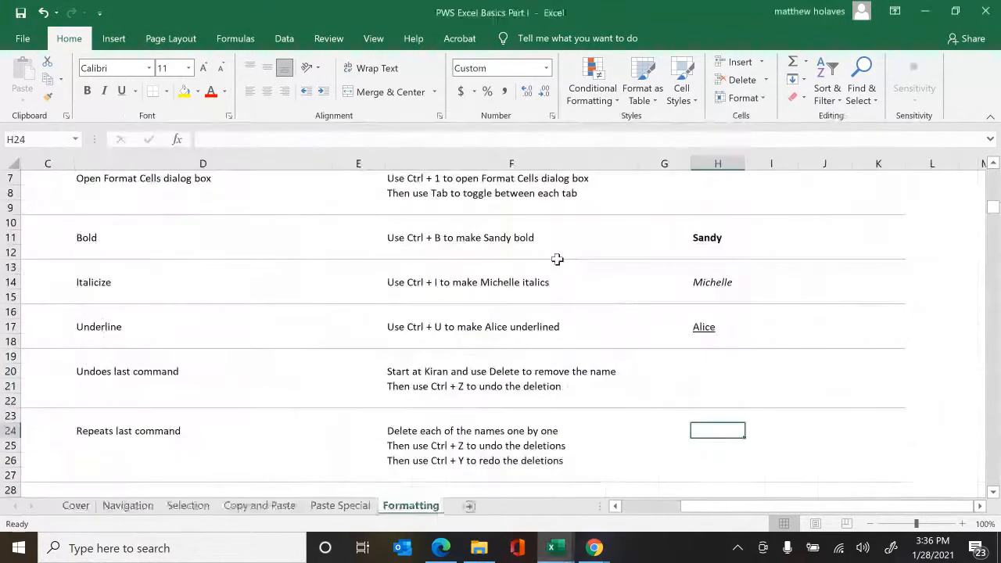
{"action": "key", "text": "alt+Tab"}
{"action": "key", "text": "alt+Tab"}
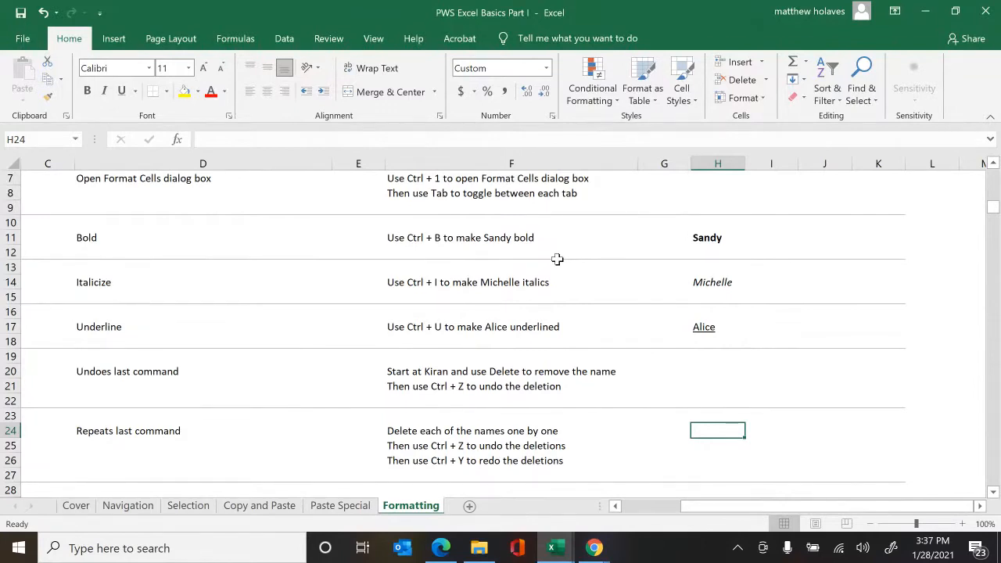
- Close the PWS Excel Basics Part I workbook without saving its changes
{"action": "key", "text": "ctrl+w"}
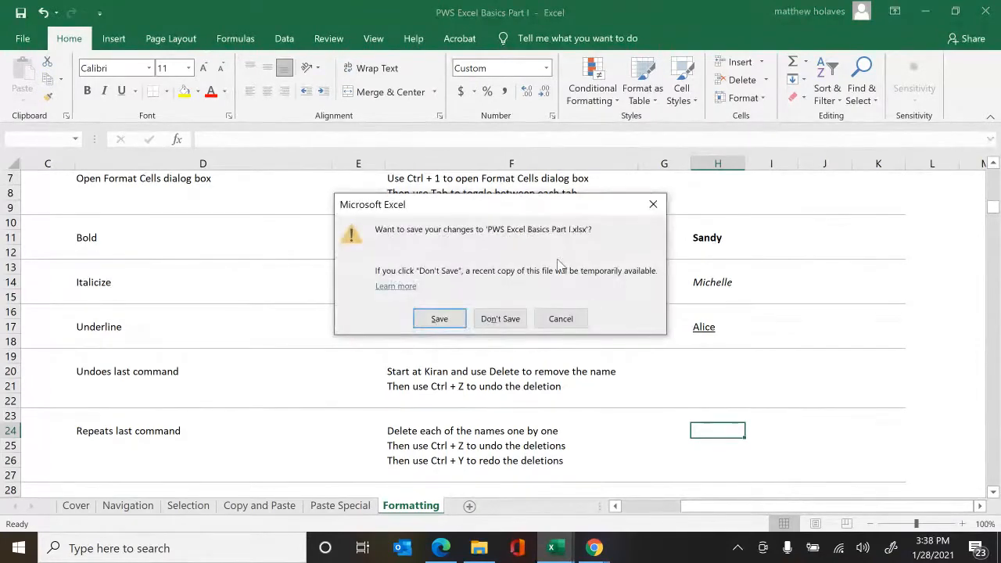
{"action": "key", "text": "Tab"}
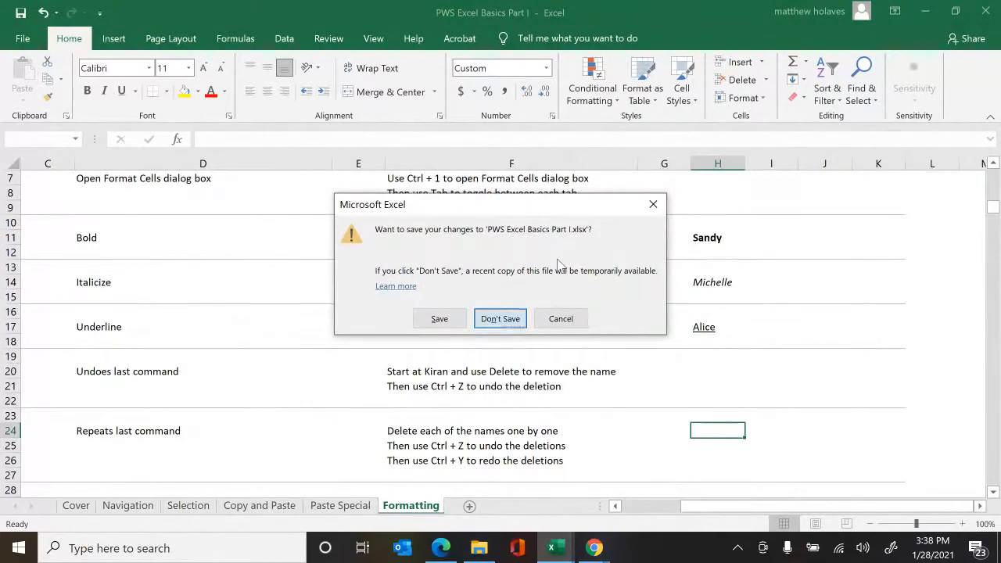
{"action": "key", "text": "Return"}
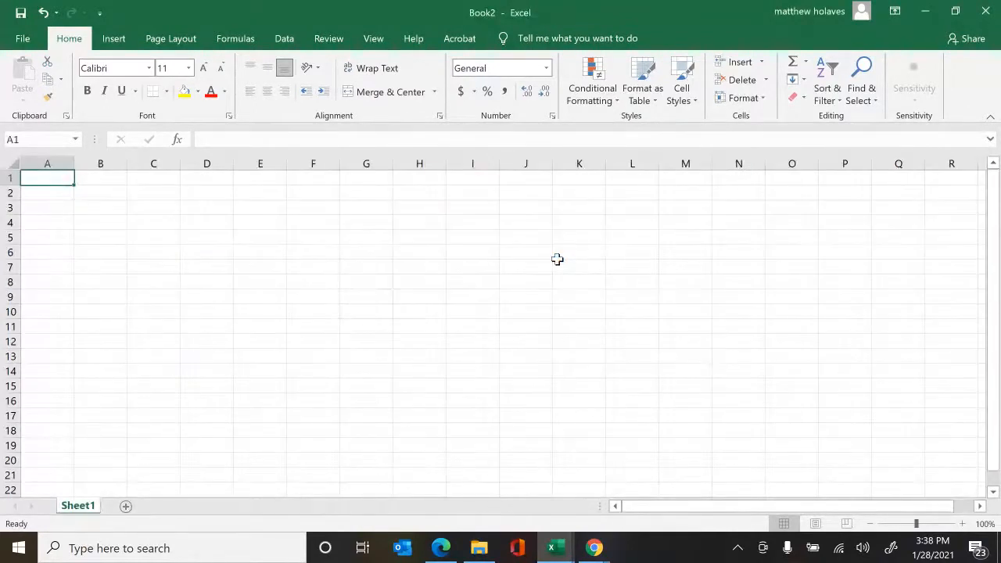
- Switch to the File Explorer folder and open the PWS Intro Financial Modeling I - Template workbook
{"action": "key", "text": "alt+Tab"}
{"action": "key", "text": "alt+Tab"}
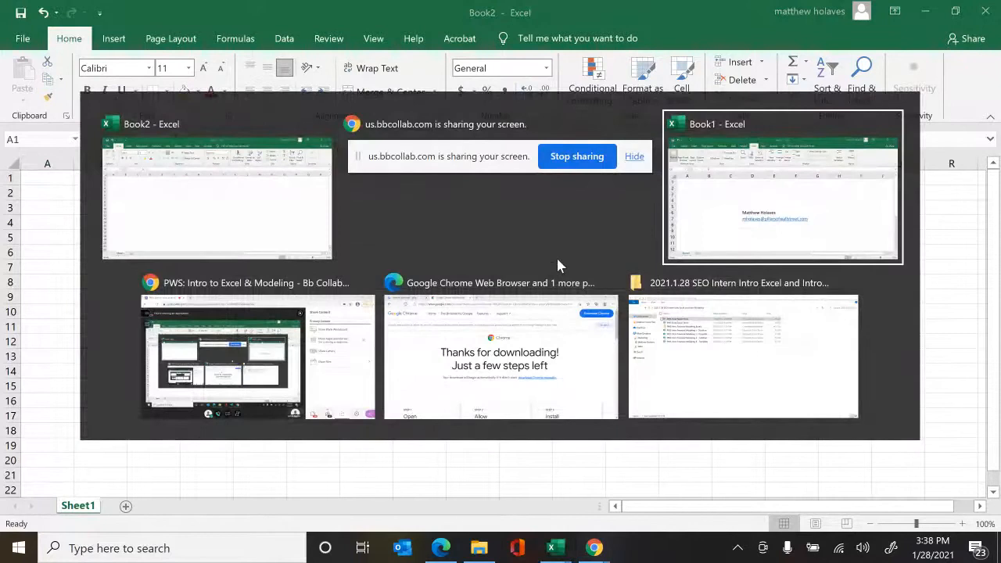
{"action": "key", "text": "alt+Tab"}
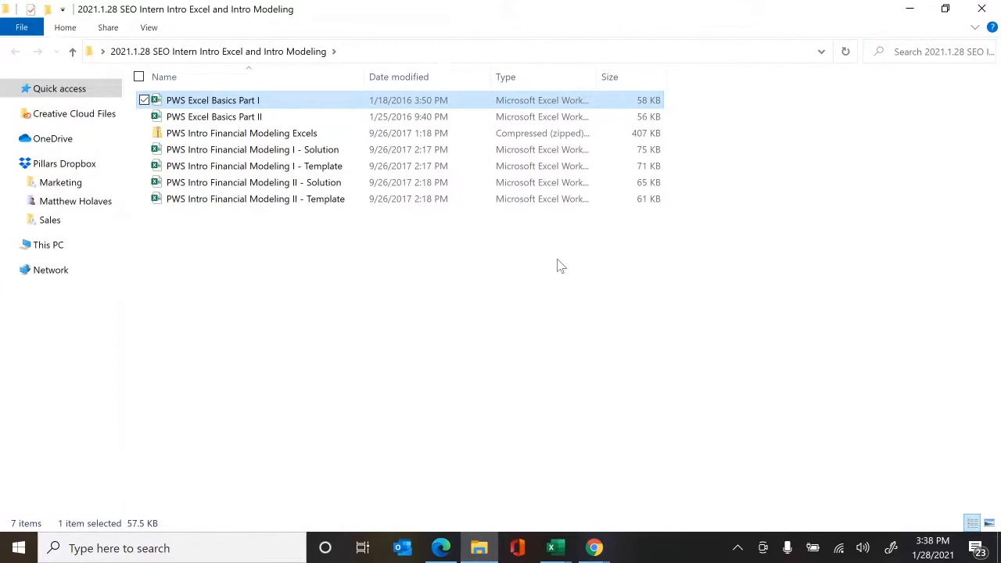
{"action": "key", "text": "Down"}
{"action": "key", "text": "Down"}
{"action": "key", "text": "Down"}
{"action": "key", "text": "Down"}
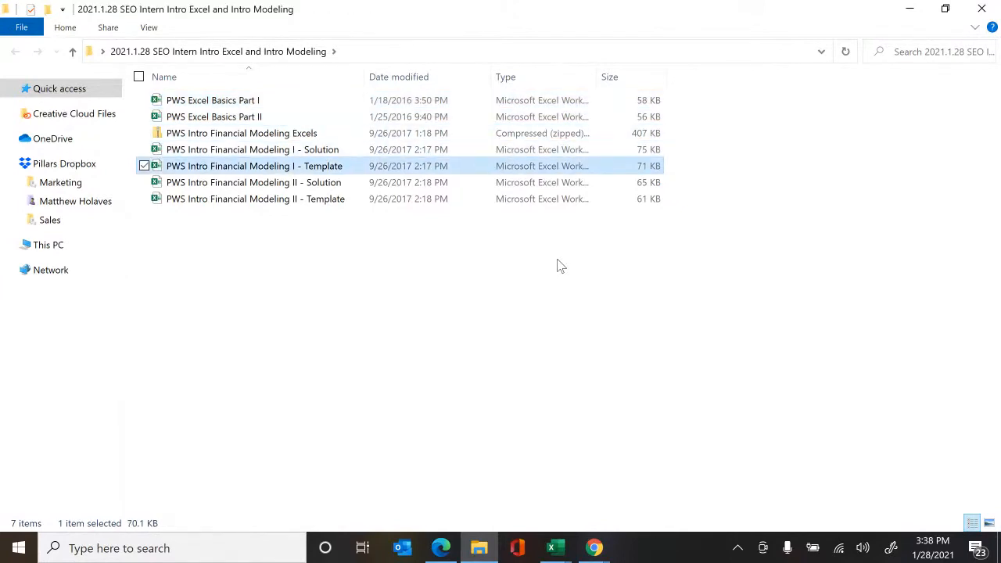
{"action": "key", "text": "Up"}
{"action": "key", "text": "Up"}
{"action": "key", "text": "Up"}
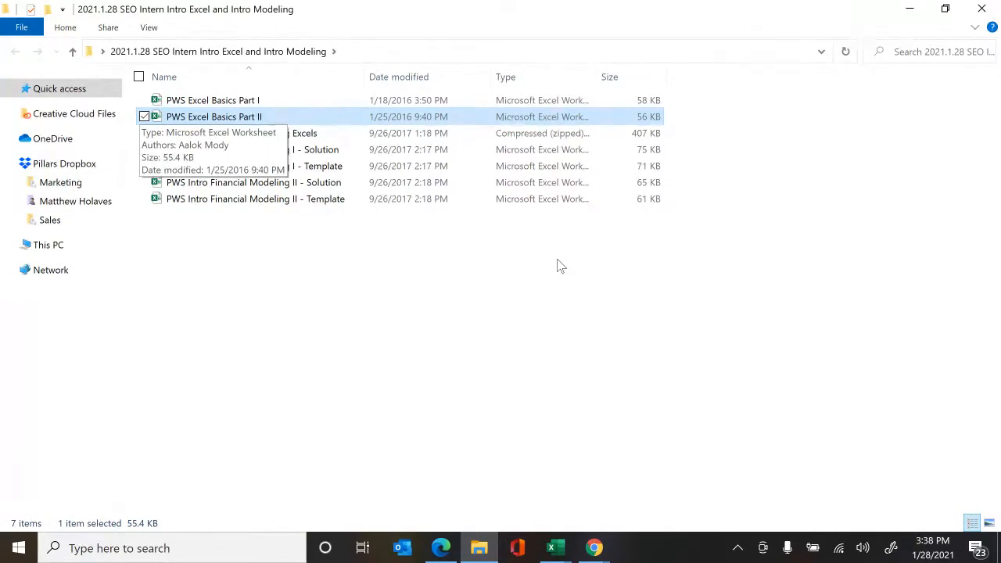
{"action": "key", "text": "Down"}
{"action": "key", "text": "Down"}
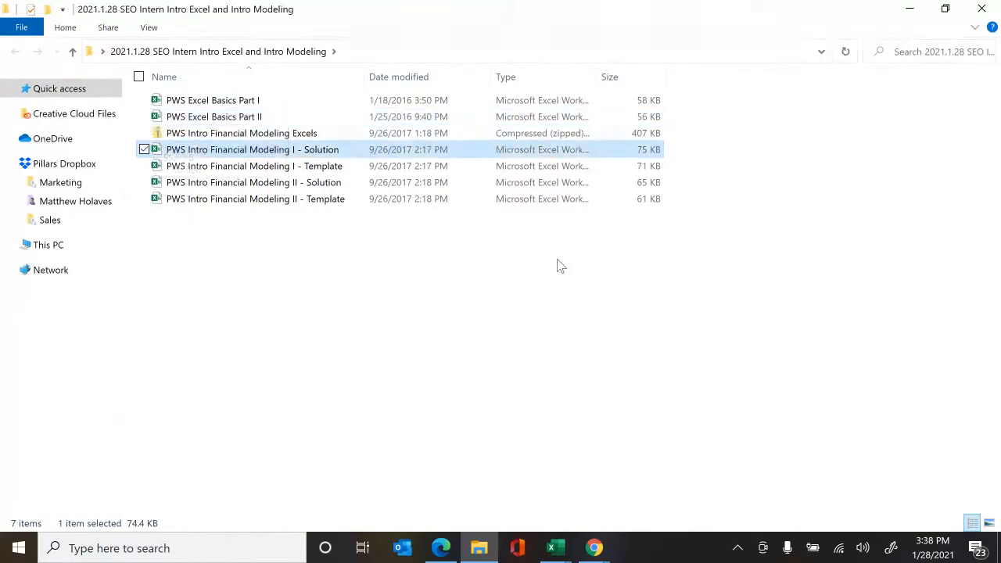
{"action": "key", "text": "Down"}
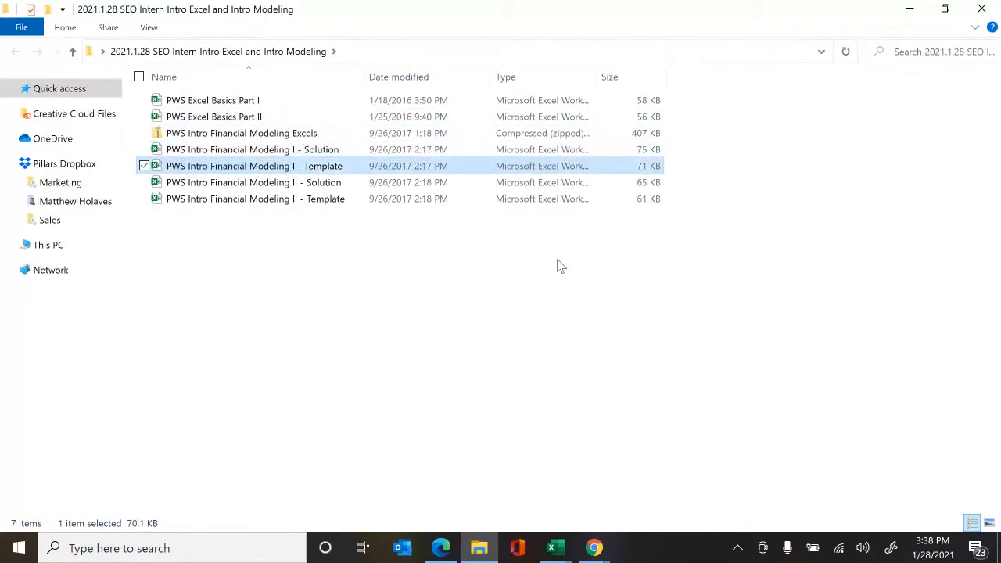
{"action": "key", "text": "Return"}
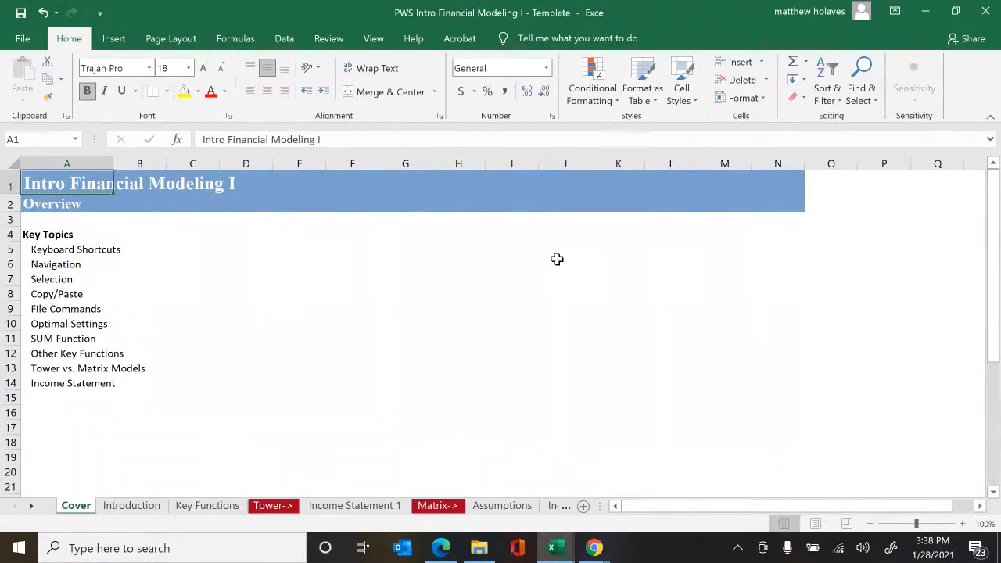
- Go to the Introduction sheet and select C6, the first cell of Dataset 1
{"action": "key", "text": "ctrl+Page_Down"}
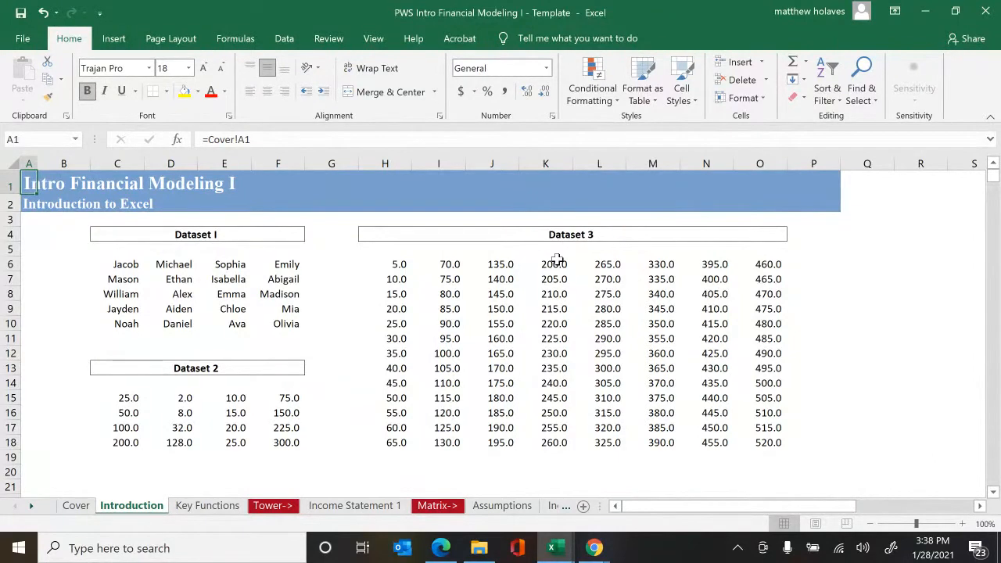
{"action": "key", "text": "Down"}
{"action": "key", "text": "Down"}
{"action": "key", "text": "Down"}
{"action": "key", "text": "Down"}
{"action": "key", "text": "Down"}
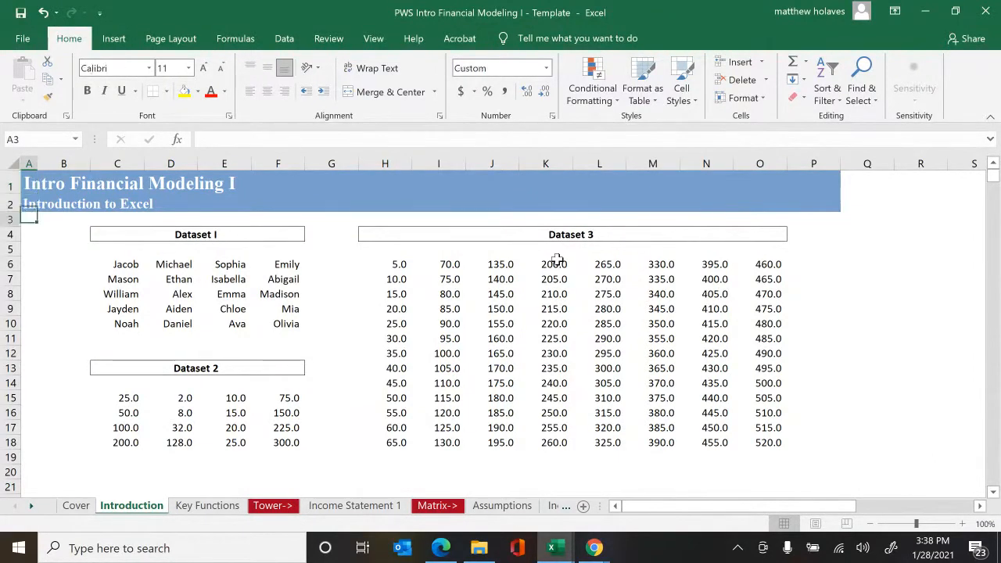
{"action": "key", "text": "Right"}
{"action": "key", "text": "Right"}
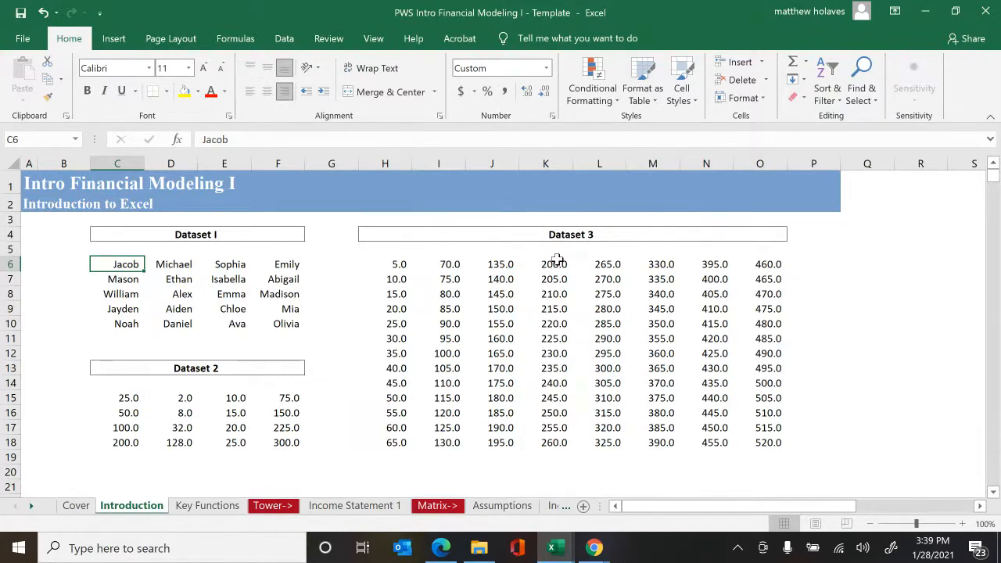
- Extend the selection cell by cell across the first row of Dataset 1 to C6:F6, and return to C6 alone
{"action": "key", "text": "shift+Right"}
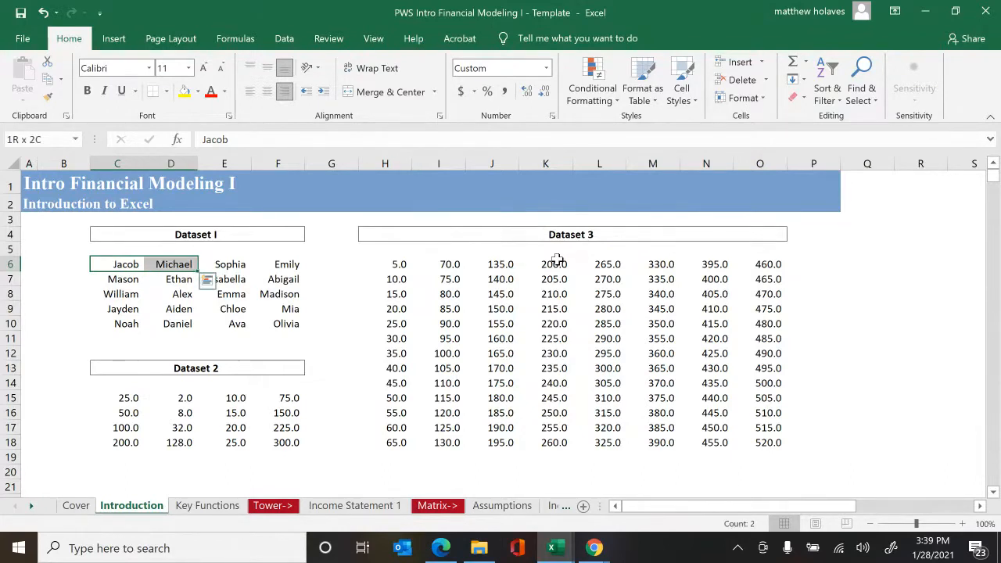
{"action": "key", "text": "shift+Right"}
{"action": "key", "text": "shift+Right"}
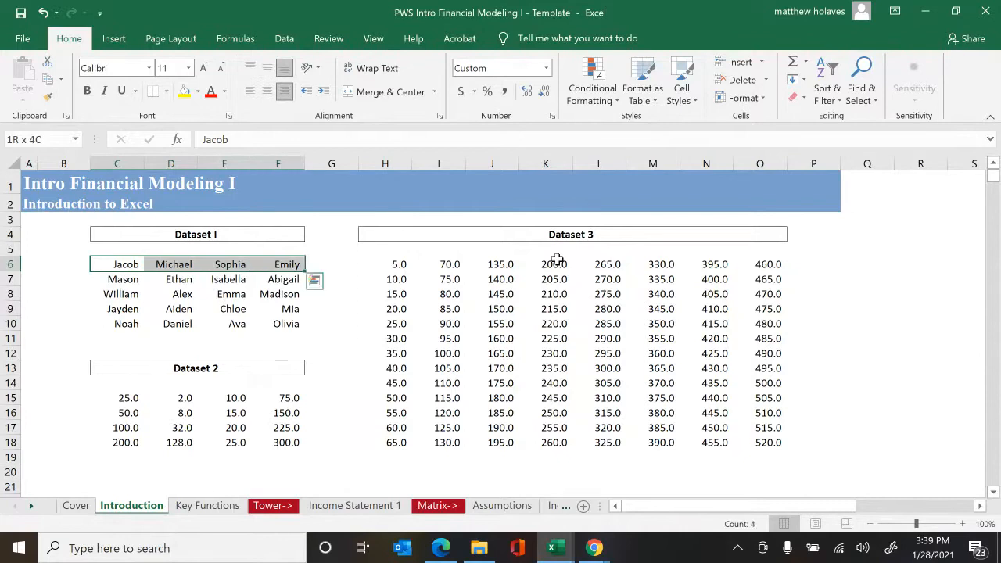
{"action": "key", "text": "Left"}
{"action": "key", "text": "Right"}
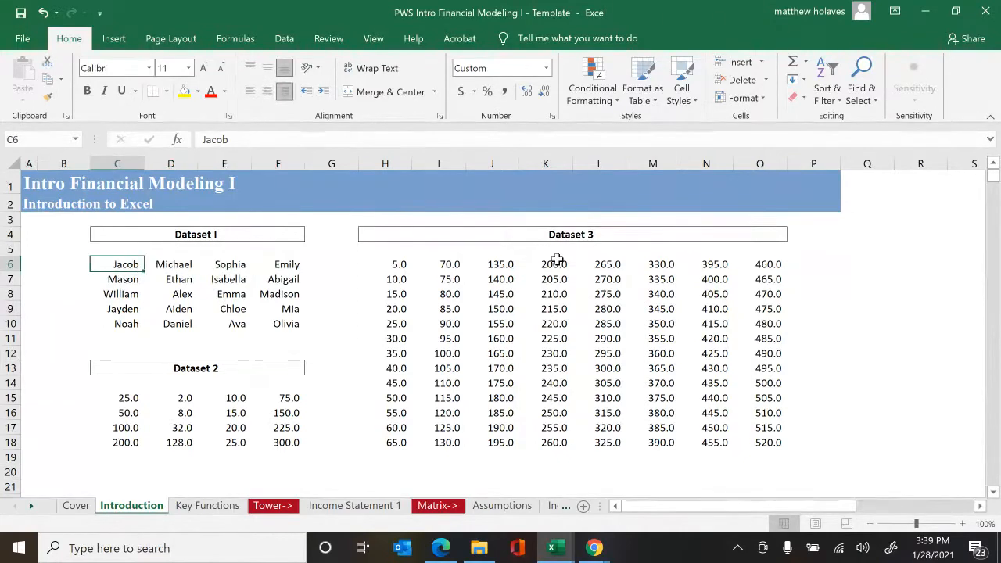
- Jump between the edges of Dataset 1, from C6 to F6, F10 and C10, ending back at C6
{"action": "key", "text": "ctrl+Right"}
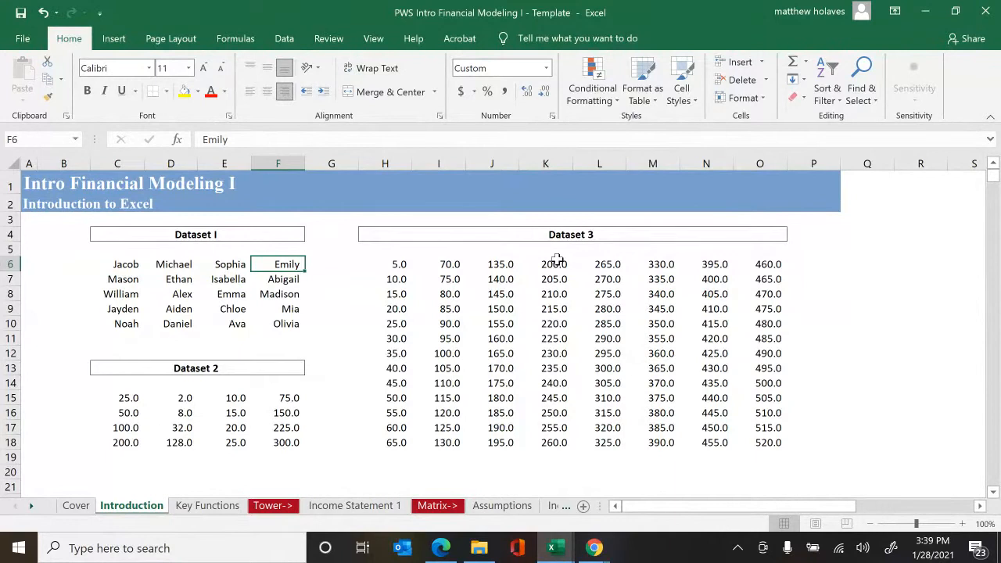
{"action": "key", "text": "ctrl+Left"}
{"action": "key", "text": "ctrl+Right"}
{"action": "key", "text": "ctrl+Left"}
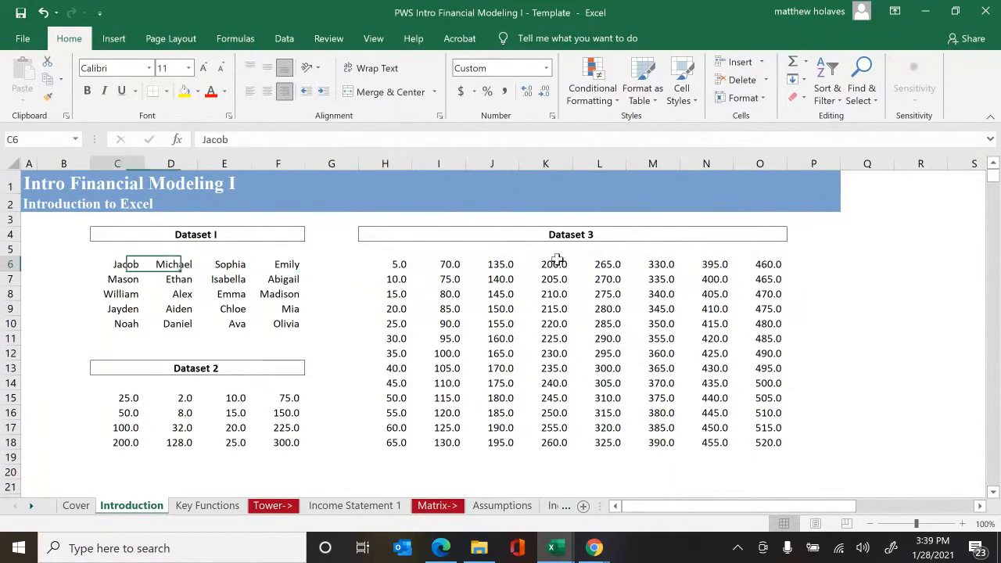
{"action": "key", "text": "ctrl+Right"}
{"action": "key", "text": "ctrl+Down"}
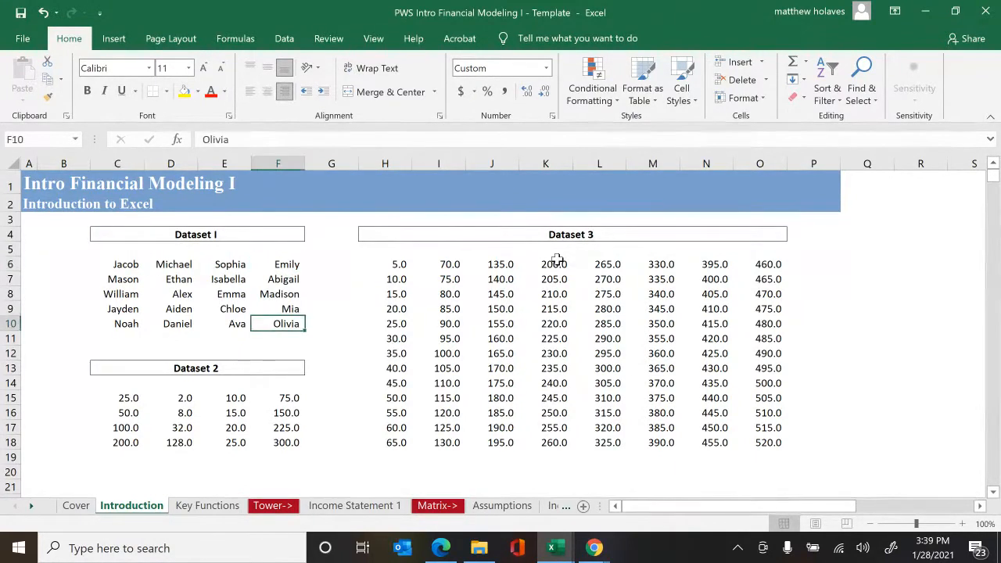
{"action": "key", "text": "ctrl+Left"}
{"action": "key", "text": "ctrl+Up"}
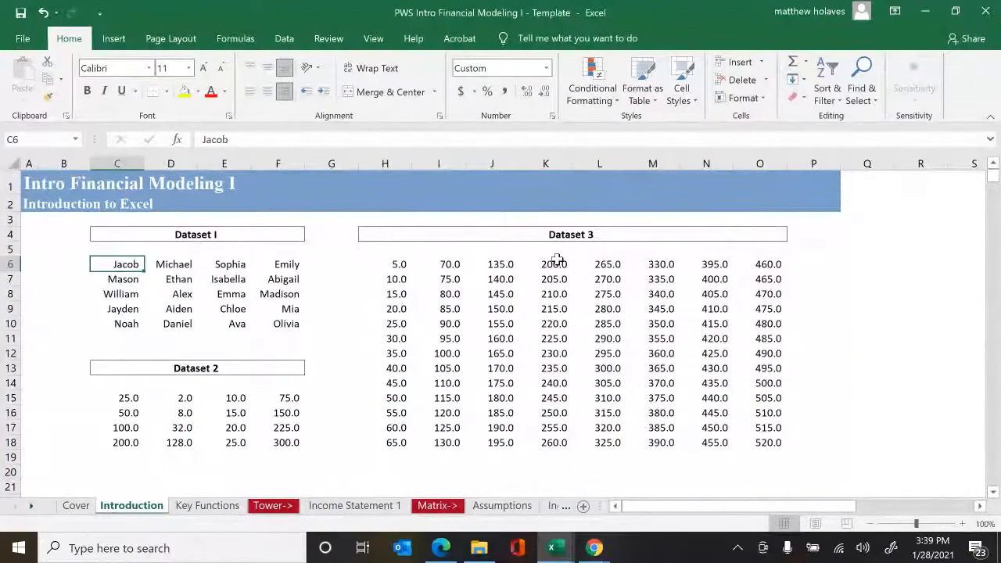
- Jump down column C past both datasets to the sheet's last row, and jump back up to C18
{"action": "key", "text": "ctrl+Down"}
{"action": "key", "text": "ctrl+Down"}
{"action": "key", "text": "ctrl+Down"}
{"action": "key", "text": "ctrl+Down"}
{"action": "key", "text": "ctrl+Down"}
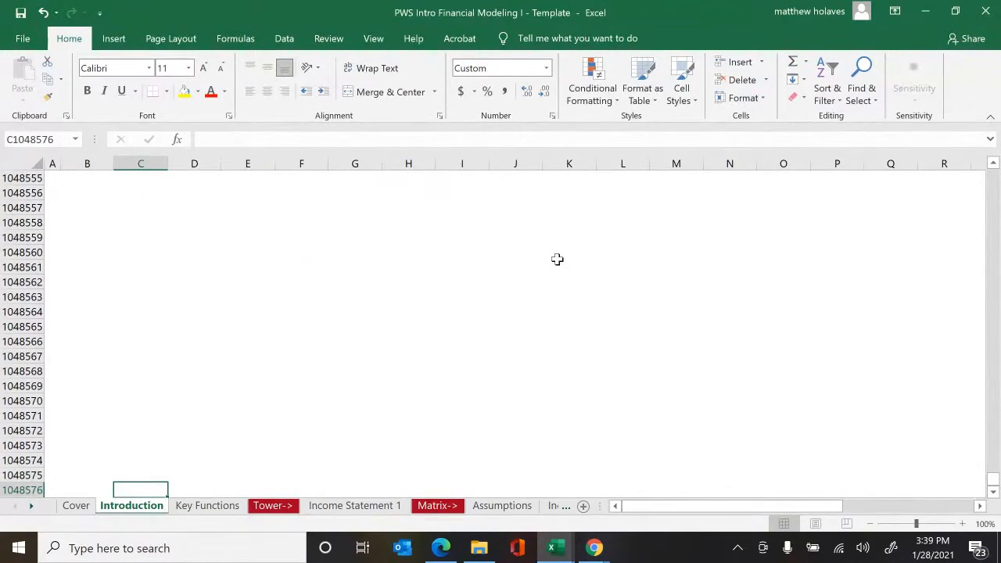
{"action": "key", "text": "ctrl+Up"}
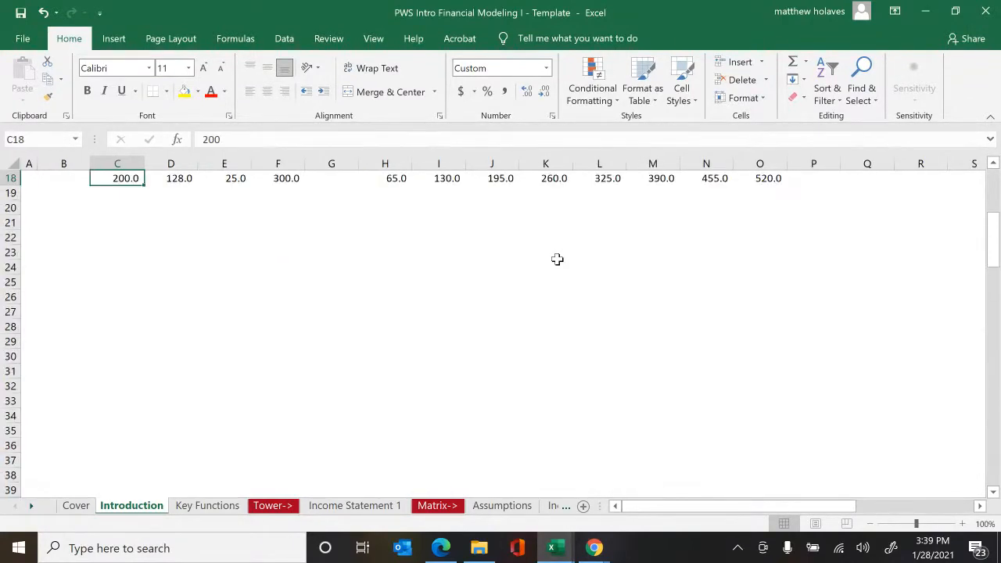
- Enter the label "Assumptions" in cell A22 of the Introduction sheet
{"action": "key", "text": "Up"}
{"action": "key", "text": "Up"}
{"action": "key", "text": "Up"}
{"action": "key", "text": "Up"}
{"action": "key", "text": "Up"}
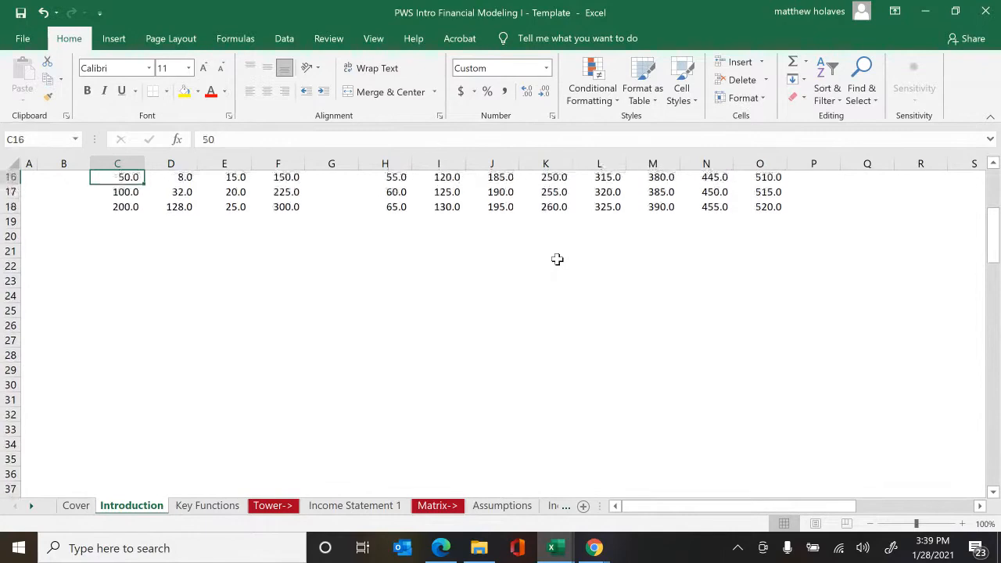
{"action": "key", "text": "Down"}
{"action": "key", "text": "Down"}
{"action": "key", "text": "Down"}
{"action": "key", "text": "Down"}
{"action": "key", "text": "Down"}
{"action": "key", "text": "Down"}
{"action": "key", "text": "Down"}
{"action": "key", "text": "Down"}
{"action": "key", "text": "Down"}
{"action": "key", "text": "Left"}
{"action": "key", "text": "Left"}
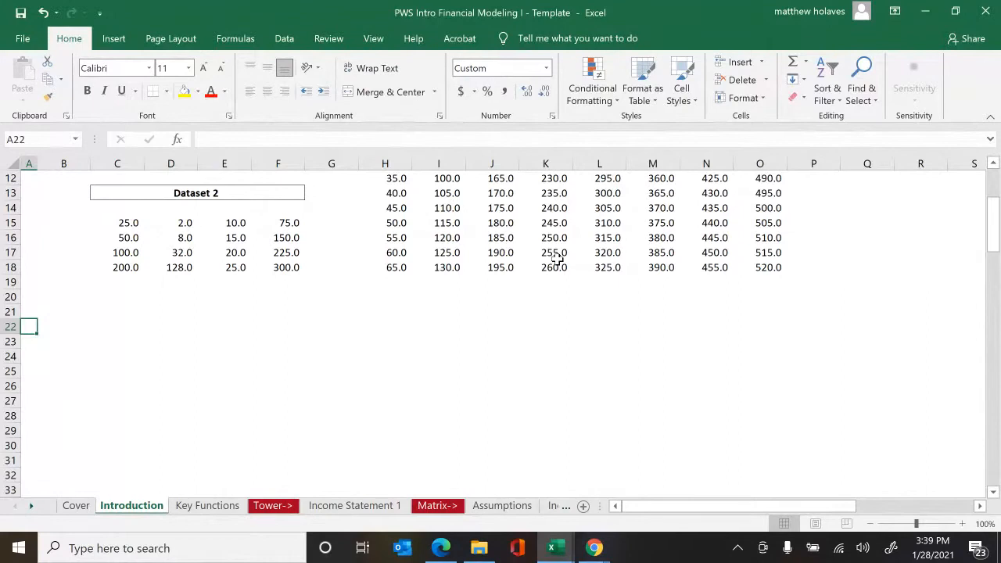
{"action": "type", "text": "As"}
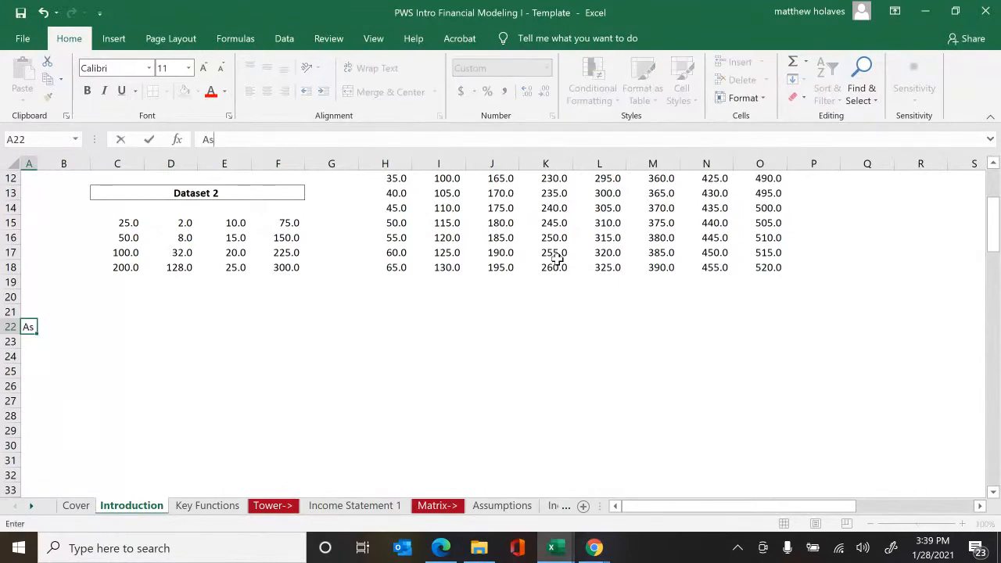
{"action": "type", "text": "sumptions"}
{"action": "key", "text": "ctrl+Return"}
- Enter the label "Income statement" in cell A132 of the Introduction sheet
{"action": "key", "text": "Down"}
{"action": "key", "text": "Down"}
{"action": "key", "text": "Down"}
{"action": "key", "text": "Down"}
{"action": "key", "text": "Down"}
{"action": "key", "text": "Down"}
{"action": "key", "text": "Down"}
{"action": "key", "text": "Down"}
{"action": "key", "text": "Down"}
{"action": "key", "text": "Down"}
{"action": "key", "text": "Down"}
{"action": "key", "text": "Down"}
{"action": "key", "text": "Down"}
{"action": "key", "text": "Down"}
{"action": "key", "text": "Down"}
{"action": "key", "text": "Down"}
{"action": "key", "text": "Down"}
{"action": "key", "text": "Down"}
{"action": "key", "text": "Down"}
{"action": "key", "text": "Down"}
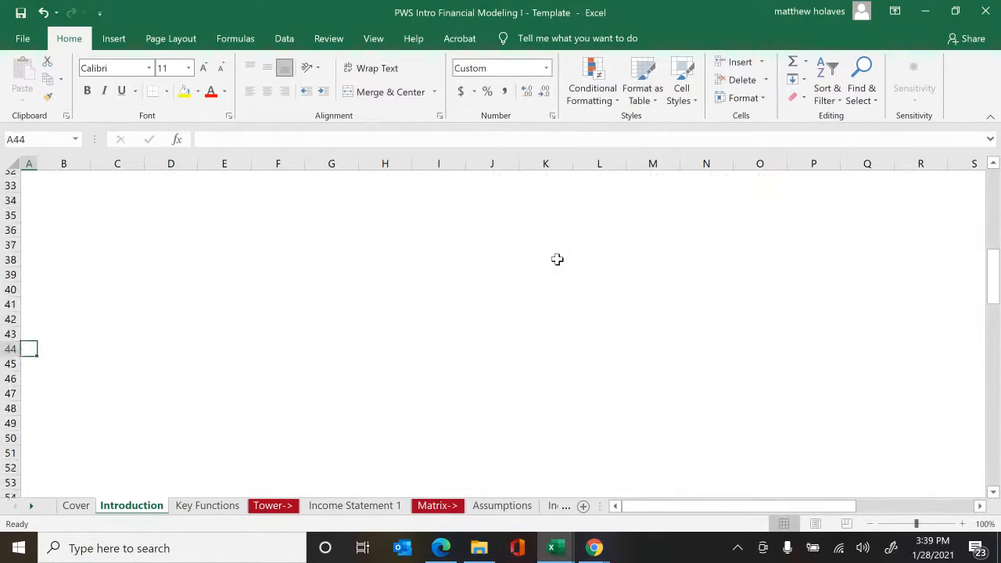
{"action": "type", "text": "Inc"}
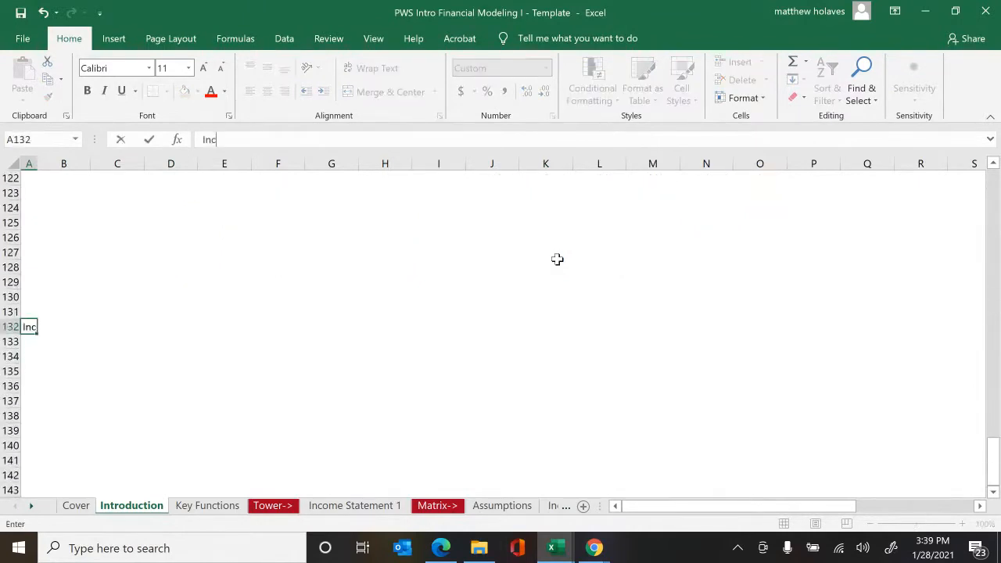
{"action": "type", "text": "ome statemetn"}
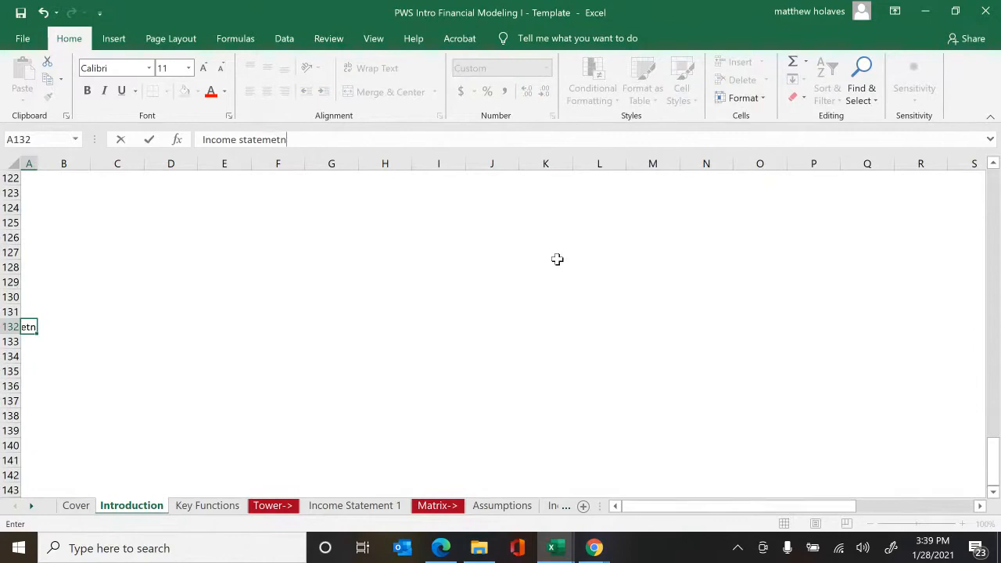
{"action": "key", "text": "ctrl+Return"}
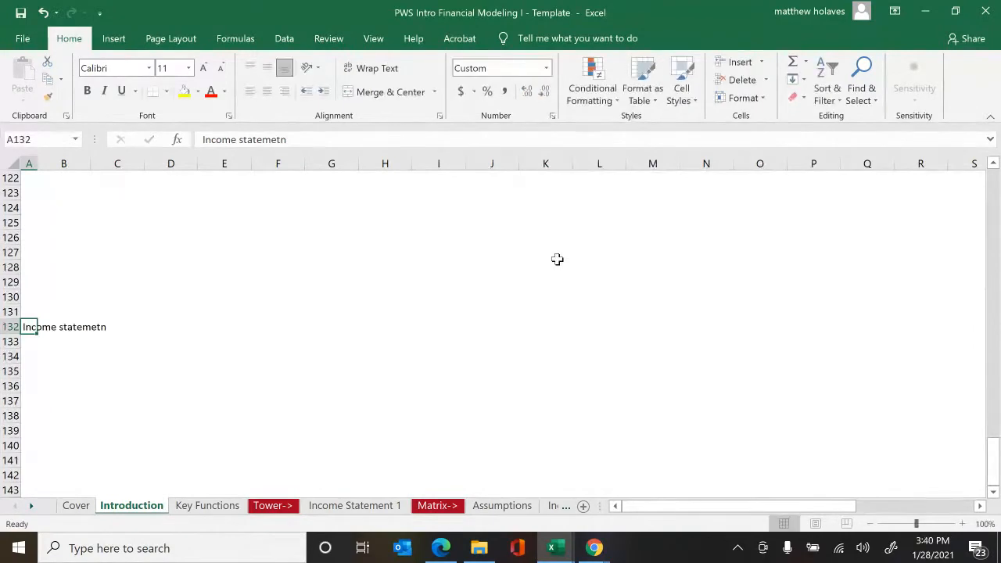
{"action": "key", "text": "F2"}
{"action": "key", "text": "BackSpace"}
{"action": "key", "text": "BackSpace"}
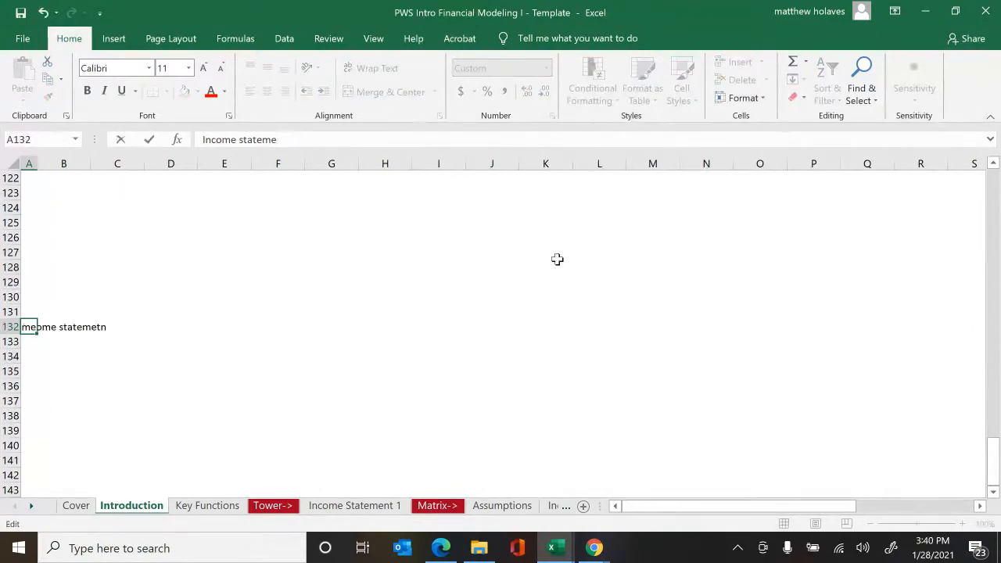
{"action": "type", "text": "nt"}
{"action": "key", "text": "ctrl+Return"}
- Enter the label "Balance sheet" in cell A220 of the Introduction sheet
{"action": "key", "text": "Page_Down"}
{"action": "key", "text": "Page_Down"}
{"action": "key", "text": "Page_Down"}
{"action": "key", "text": "Page_Down"}
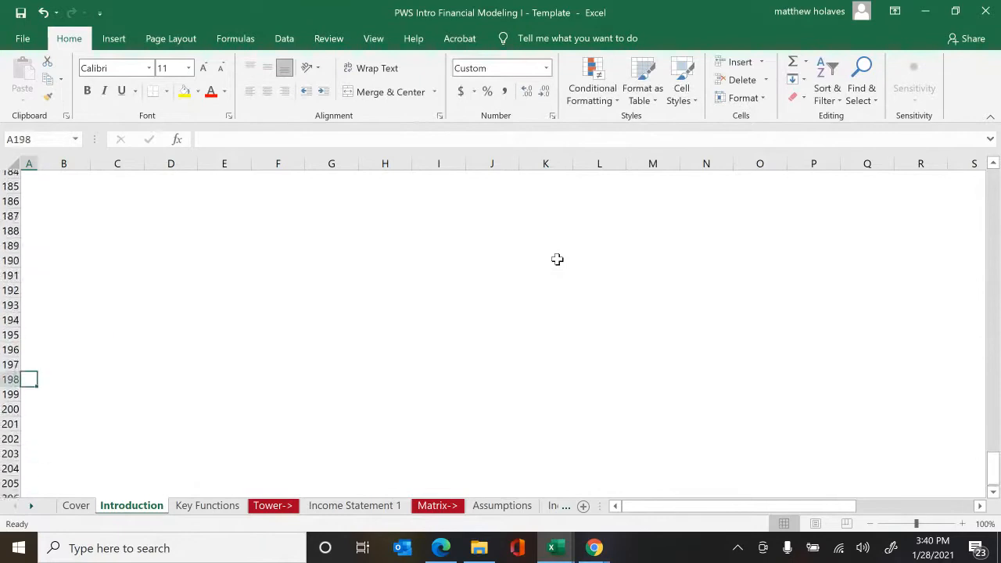
{"action": "type", "text": "Ba"}
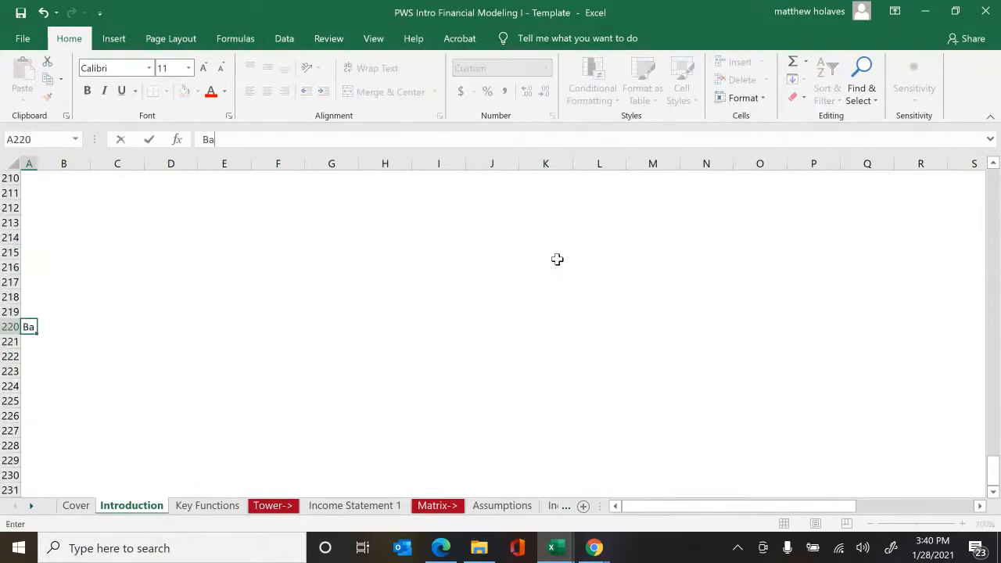
{"action": "type", "text": "lance sheet"}
{"action": "key", "text": "ctrl+Return"}
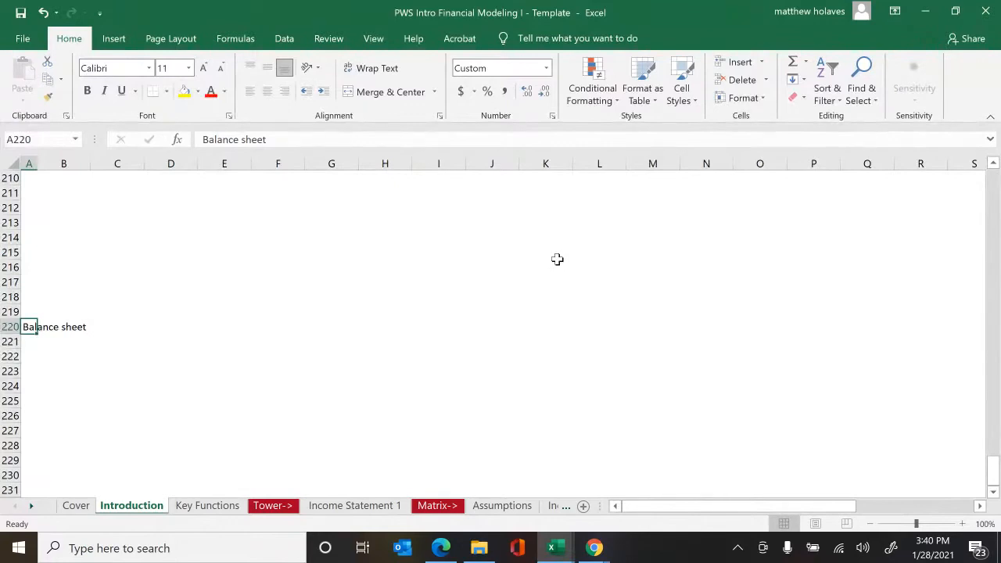
- Jump between the section labels in column A, from A220 to A132 and A22, ending at the title in A2
{"action": "key", "text": "ctrl+Up"}
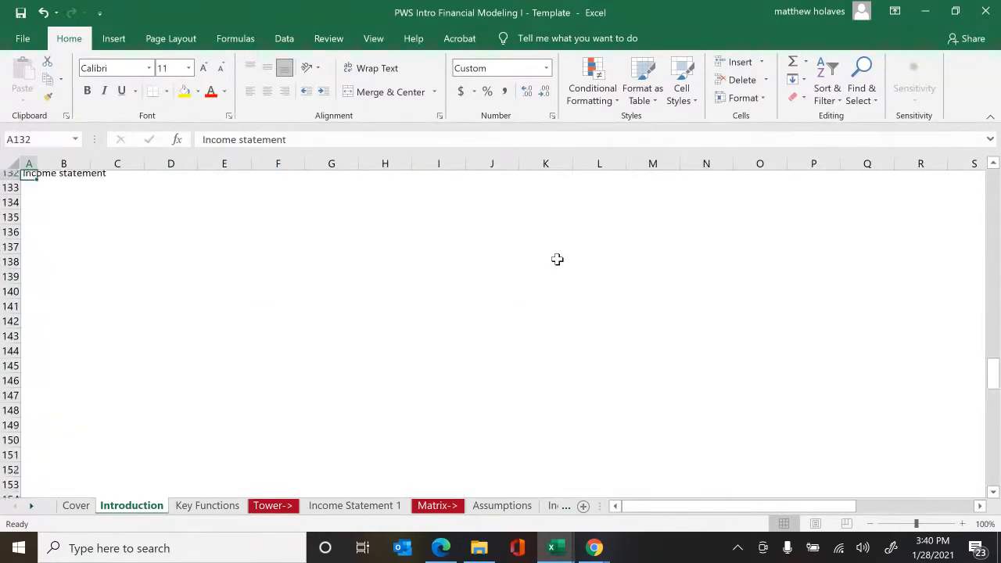
{"action": "key", "text": "ctrl+Up"}
{"action": "scroll", "coordinate": [557, 259], "scroll_direction": "up", "scroll_amount": 7}
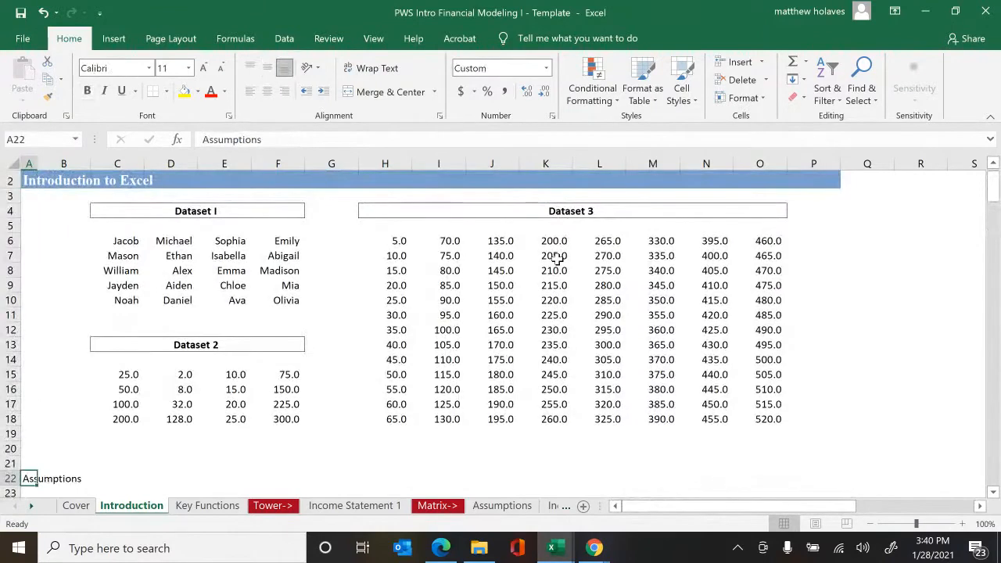
{"action": "key", "text": "ctrl+Down"}
{"action": "key", "text": "ctrl+Up"}
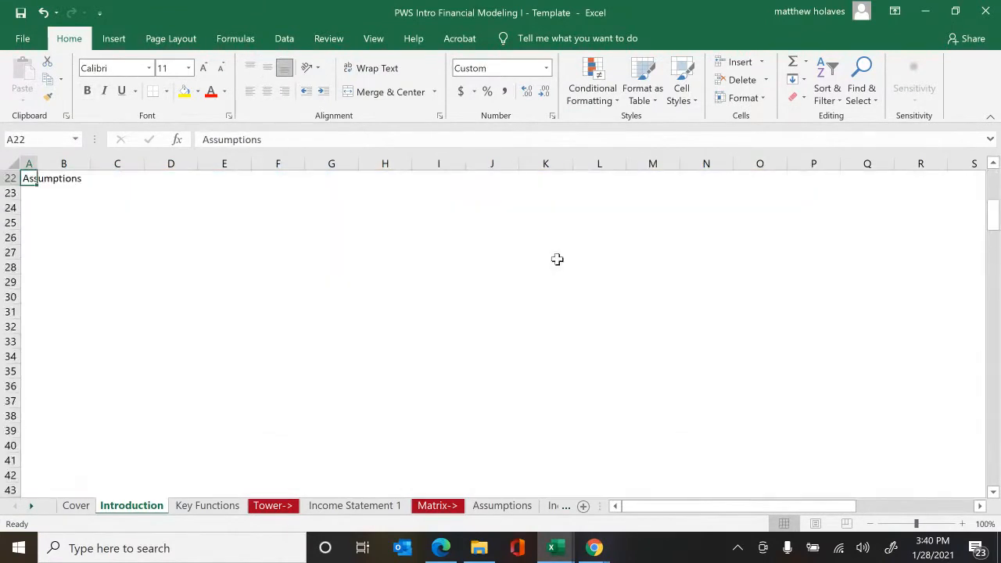
{"action": "key", "text": "ctrl+Up"}
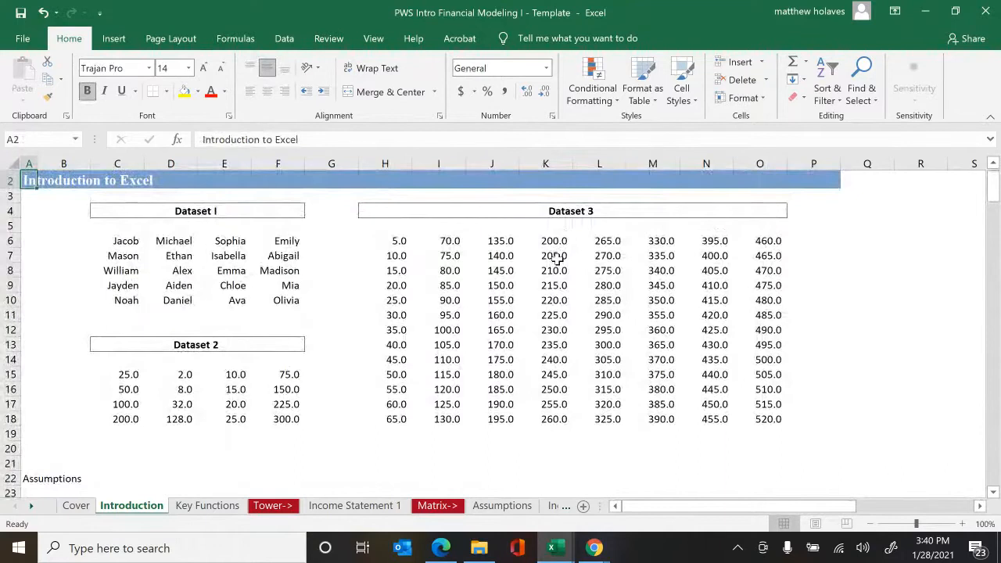
- Enter the number 1 in cell E23, one row below the Assumptions label
{"action": "key", "text": "Down"}
{"action": "key", "text": "Down"}
{"action": "key", "text": "Down"}
{"action": "key", "text": "Down"}
{"action": "key", "text": "Down"}
{"action": "key", "text": "Down"}
{"action": "key", "text": "Down"}
{"action": "key", "text": "Down"}
{"action": "key", "text": "Down"}
{"action": "key", "text": "Down"}
{"action": "key", "text": "Down"}
{"action": "key", "text": "Down"}
{"action": "key", "text": "Down"}
{"action": "key", "text": "Down"}
{"action": "key", "text": "Down"}
{"action": "key", "text": "Down"}
{"action": "key", "text": "Down"}
{"action": "key", "text": "Down"}
{"action": "key", "text": "Down"}
{"action": "key", "text": "Down"}
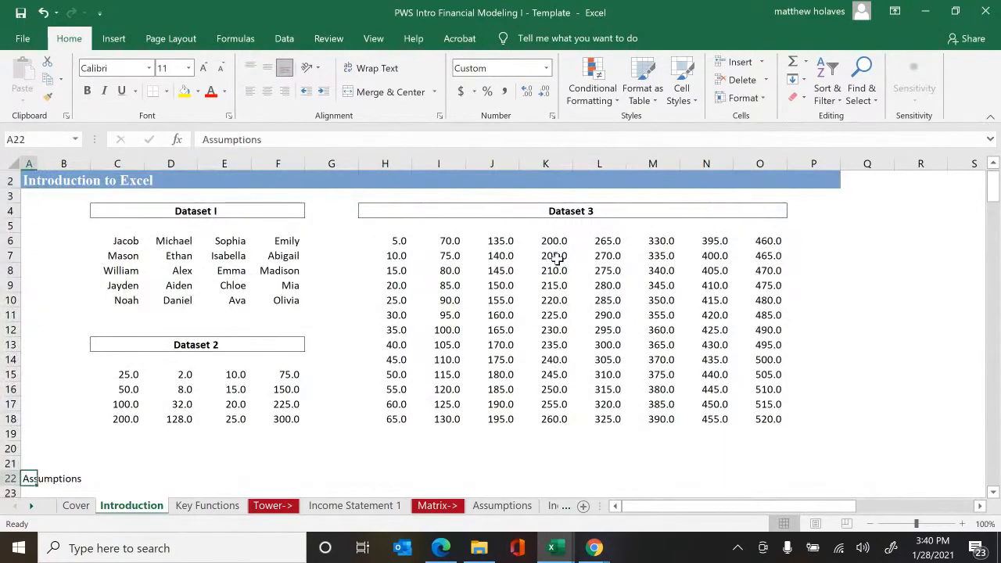
{"action": "key", "text": "Right"}
{"action": "key", "text": "Right"}
{"action": "key", "text": "Right"}
{"action": "key", "text": "Right"}
{"action": "key", "text": "Down"}
{"action": "key", "text": "Down"}
{"action": "key", "text": "Down"}
{"action": "key", "text": "Down"}
{"action": "key", "text": "Down"}
{"action": "key", "text": "Down"}
{"action": "key", "text": "Down"}
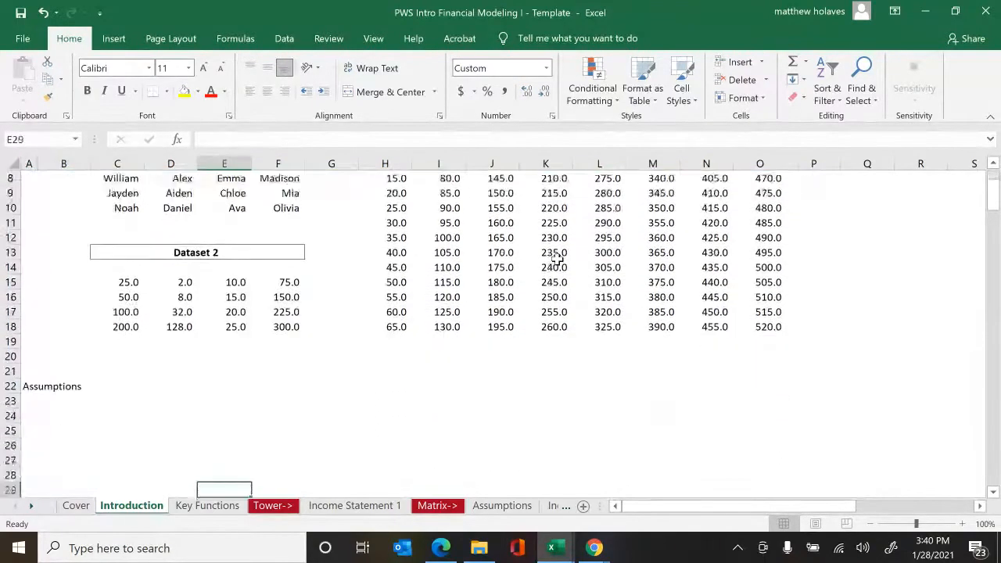
{"action": "key", "text": "Up"}
{"action": "key", "text": "Up"}
{"action": "key", "text": "Up"}
{"action": "key", "text": "Up"}
{"action": "key", "text": "Up"}
{"action": "key", "text": "Up"}
{"action": "type", "text": "1"}
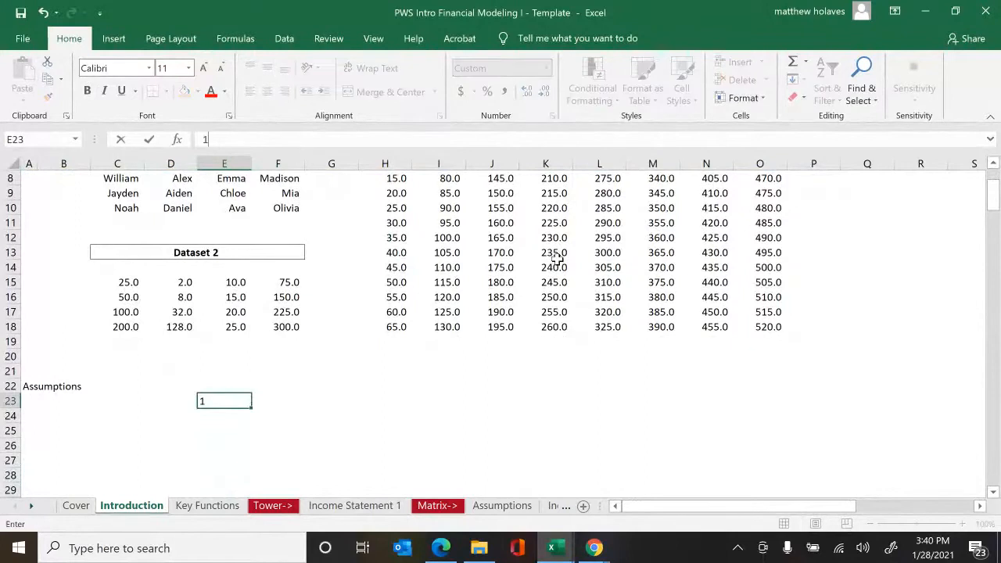
{"action": "key", "text": "Return"}
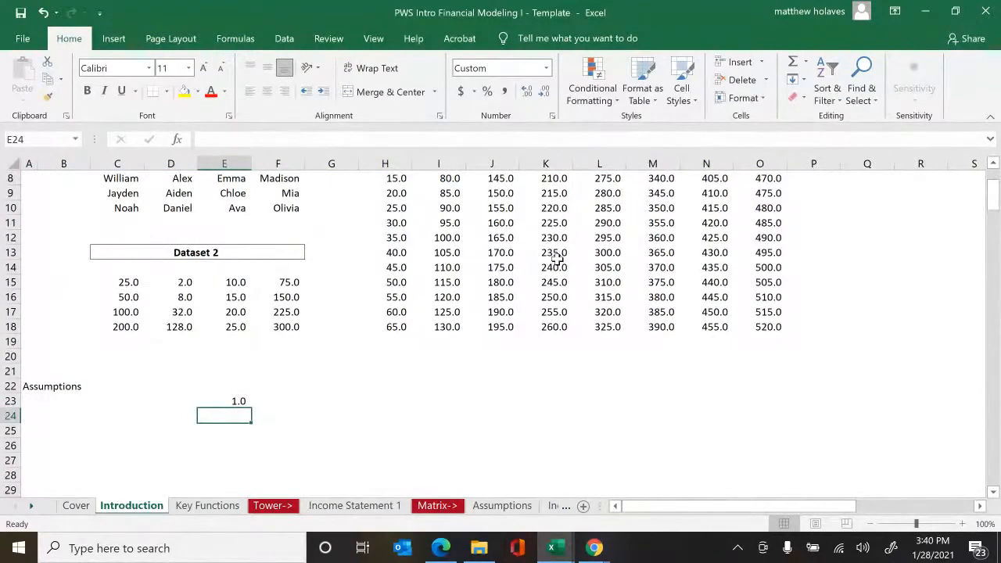
- Enter the formula =E23+1 in E24 and show that formula as text beside it in F24, returning to E24
{"action": "type", "text": "="}
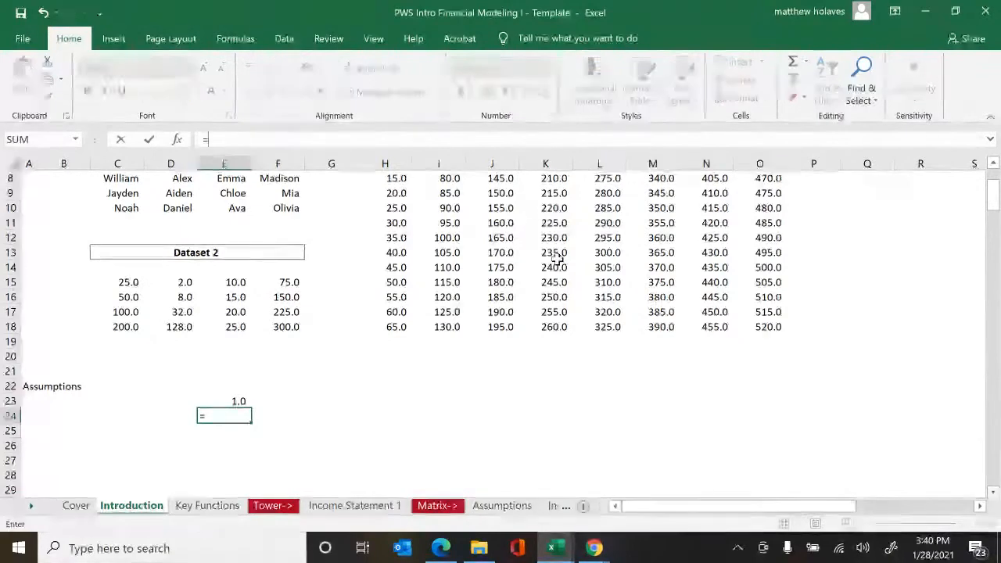
{"action": "key", "text": "Up"}
{"action": "type", "text": "+1"}
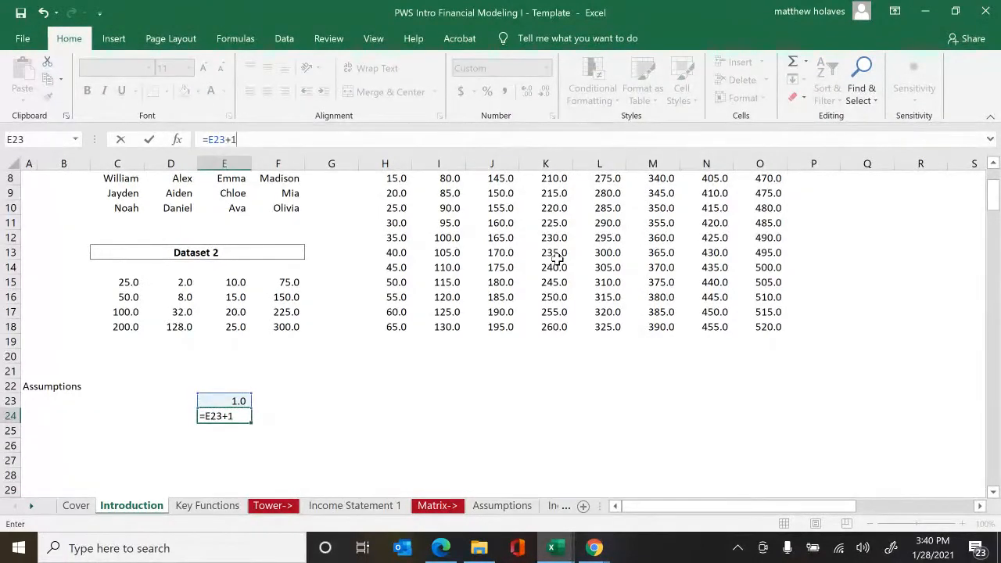
{"action": "key", "text": "ctrl+Return"}
{"action": "key", "text": "Right"}
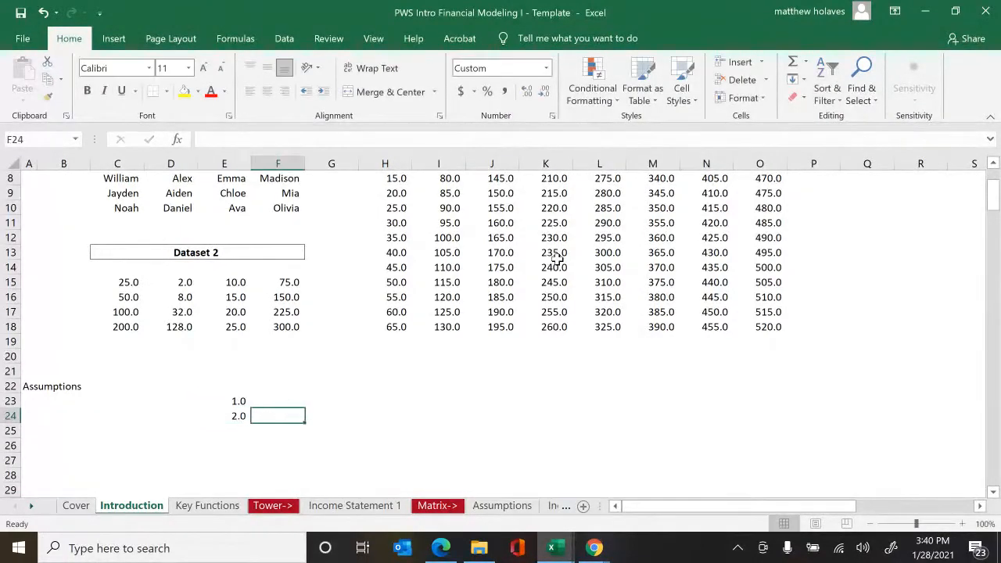
{"action": "type", "text": "=E23+1"}
{"action": "key", "text": "Left"}
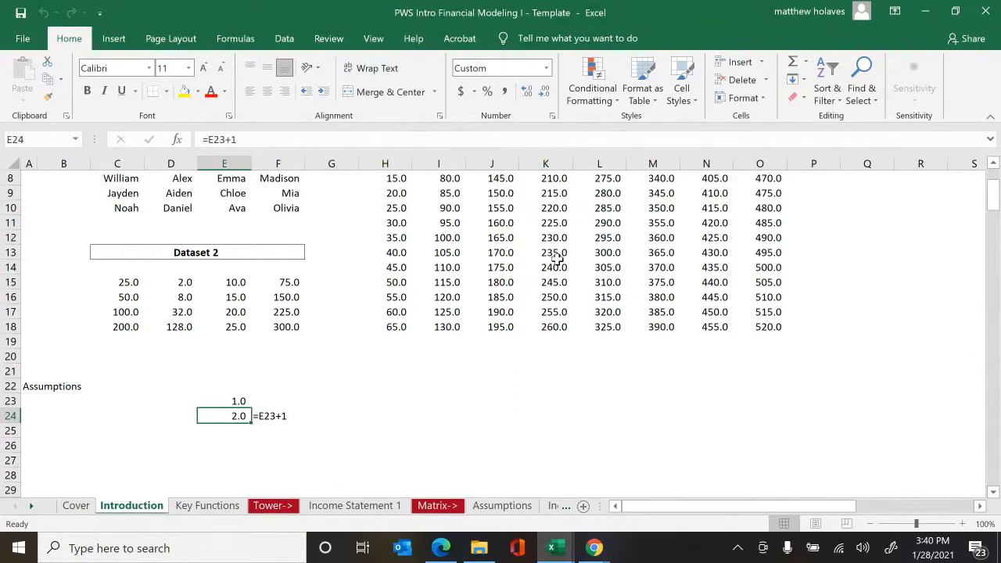
- Fill the formula in E24 down through E29 and move down through the filled cells to E30
{"action": "key", "text": "shift+Down"}
{"action": "key", "text": "shift+Down"}
{"action": "key", "text": "shift+Down"}
{"action": "key", "text": "shift+Down"}
{"action": "key", "text": "shift+Down"}
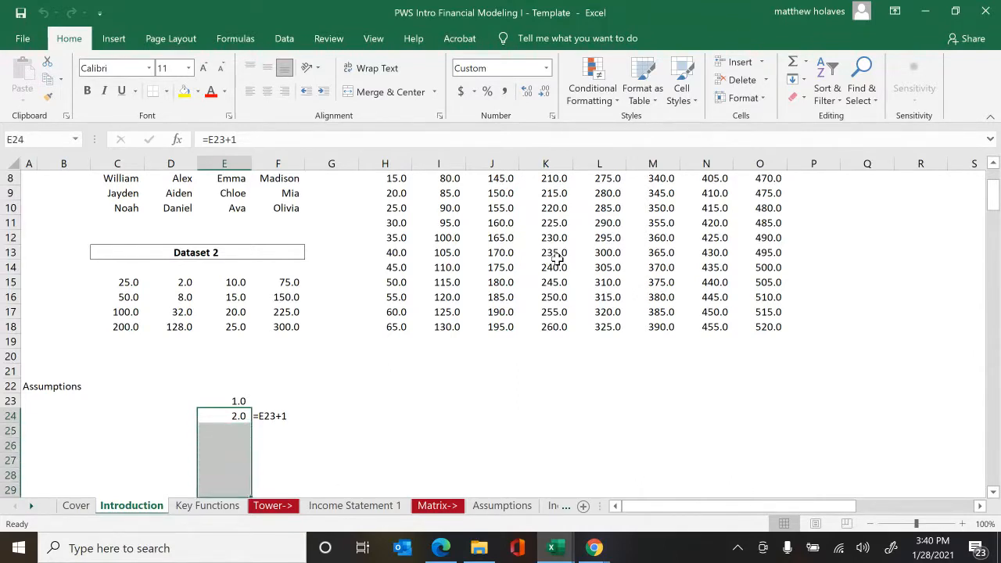
{"action": "key", "text": "ctrl+d"}
{"action": "key", "text": "Down"}
{"action": "key", "text": "Down"}
{"action": "key", "text": "Down"}
{"action": "key", "text": "Down"}
{"action": "key", "text": "Down"}
{"action": "key", "text": "Down"}
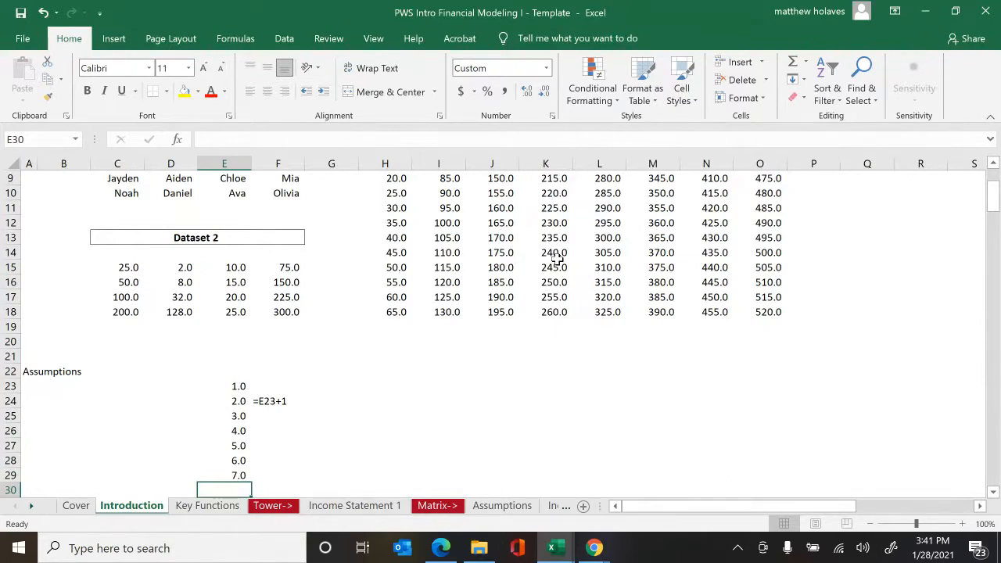
- Copy the number series E23:E29 and paste it over itself as values only using Paste Special
{"action": "key", "text": "Up"}
{"action": "key", "text": "Up"}
{"action": "key", "text": "Up"}
{"action": "key", "text": "Up"}
{"action": "key", "text": "Up"}
{"action": "key", "text": "Up"}
{"action": "key", "text": "Up"}
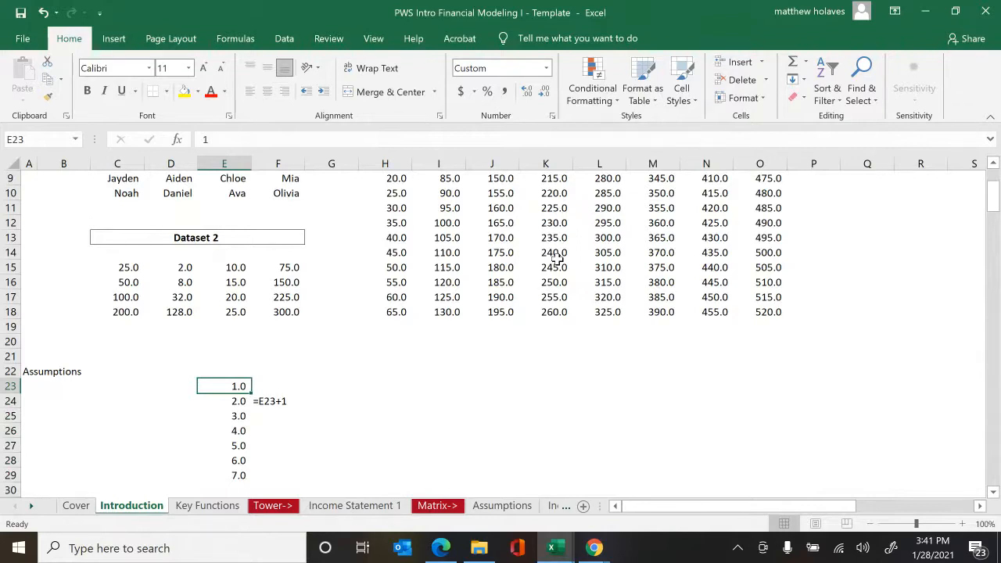
{"action": "key", "text": "ctrl+shift+Down"}
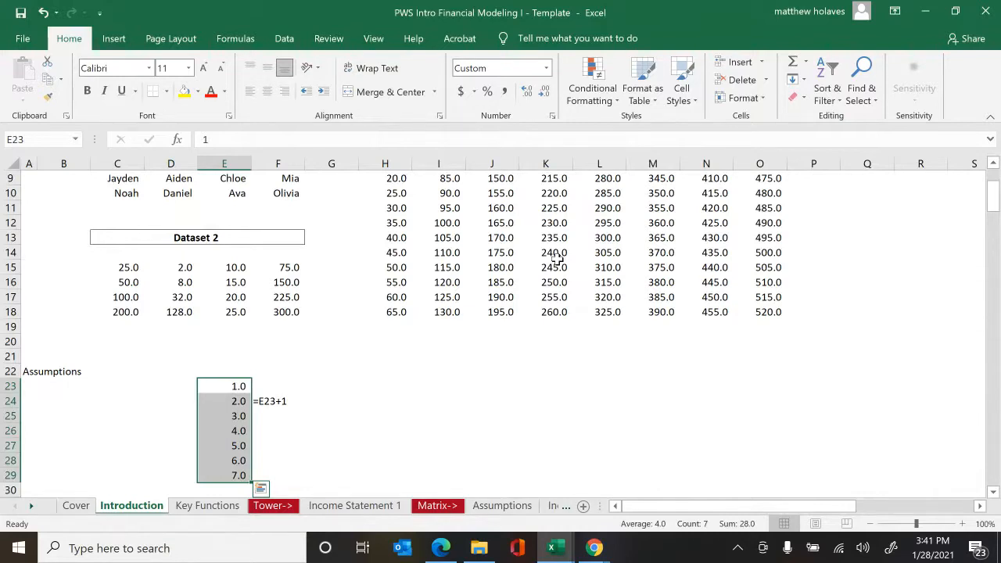
{"action": "key", "text": "ctrl+c"}
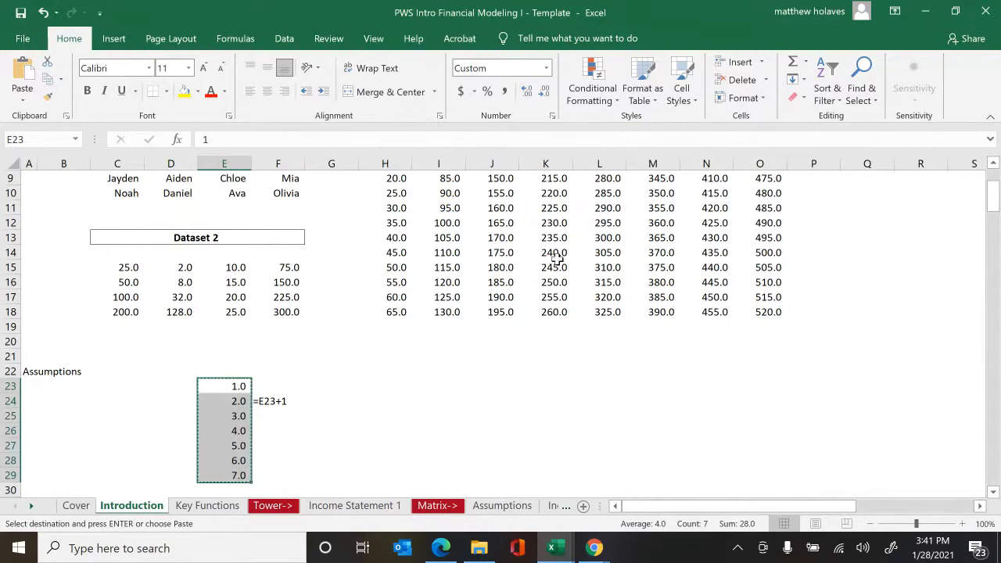
{"action": "key", "text": "alt"}
{"action": "key", "text": "h"}
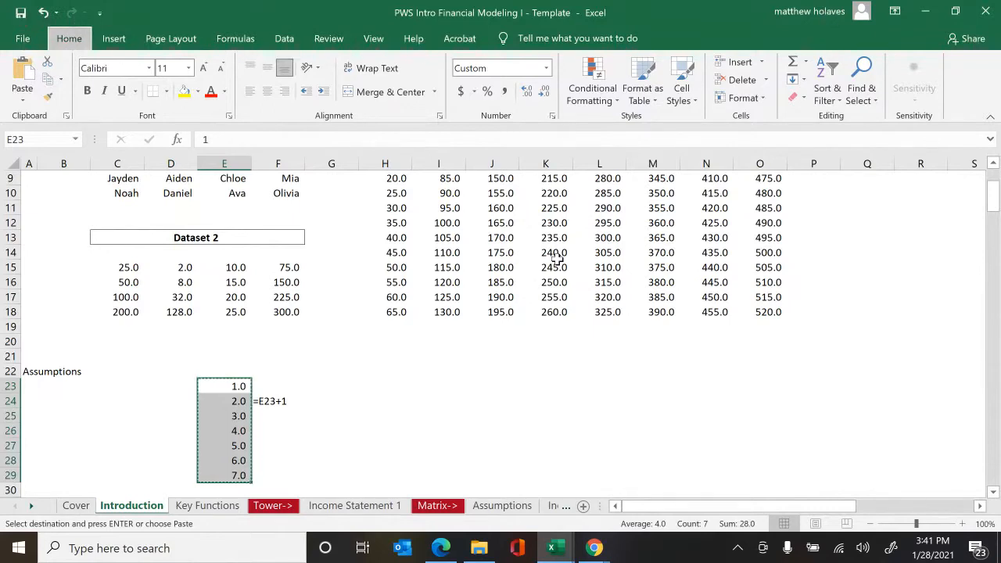
{"action": "key", "text": "v"}
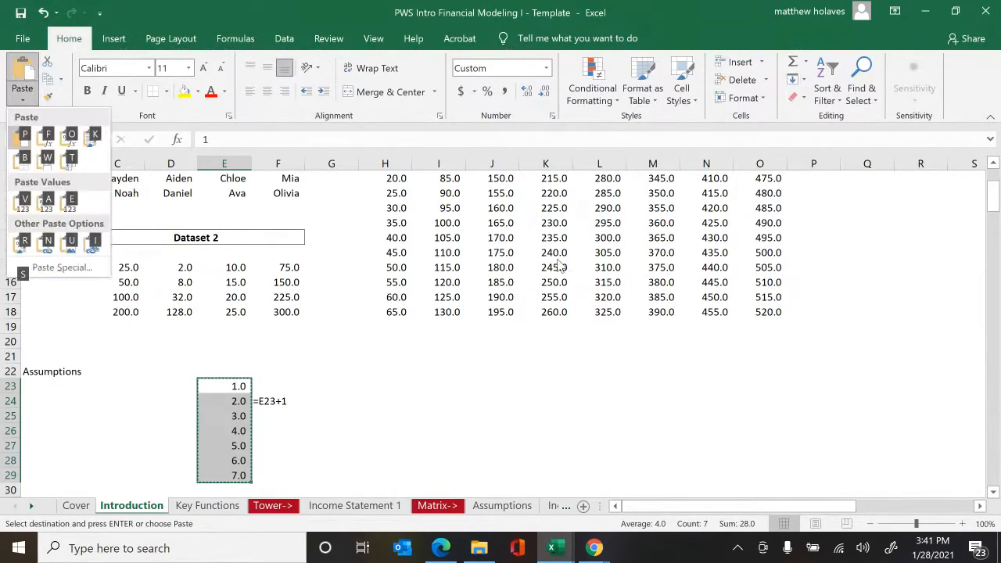
{"action": "key", "text": "s"}
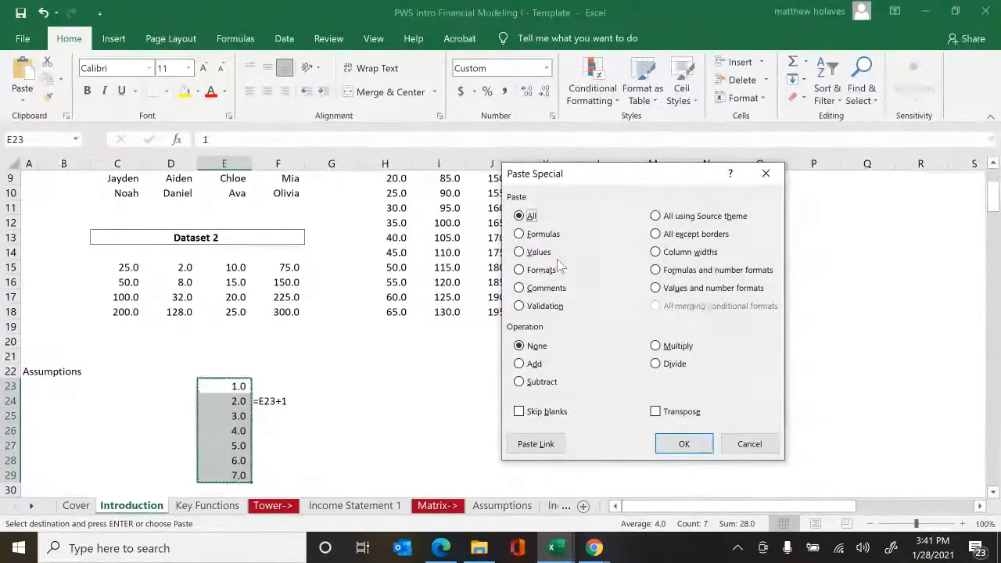
{"action": "key", "text": "v"}
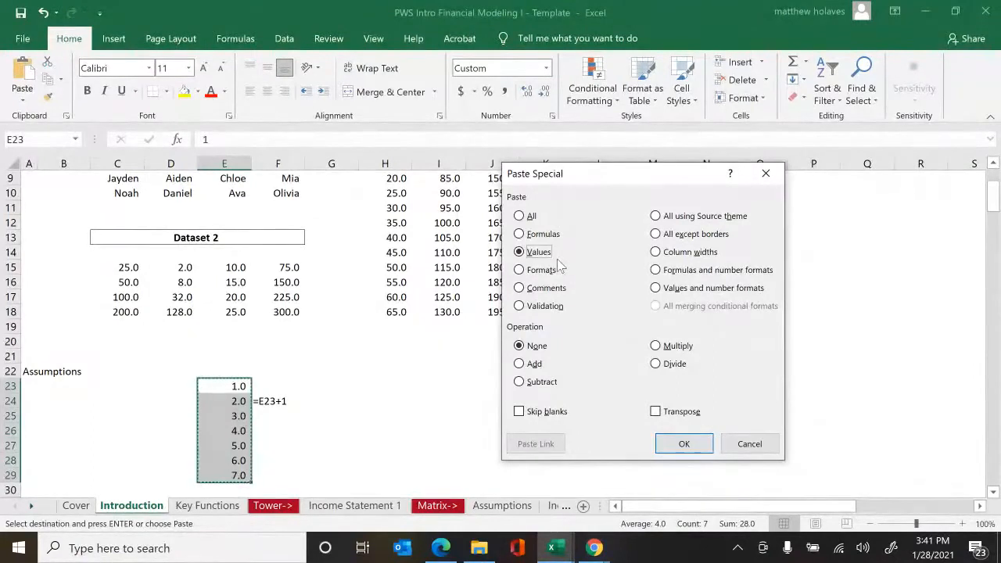
{"action": "key", "text": "Return"}
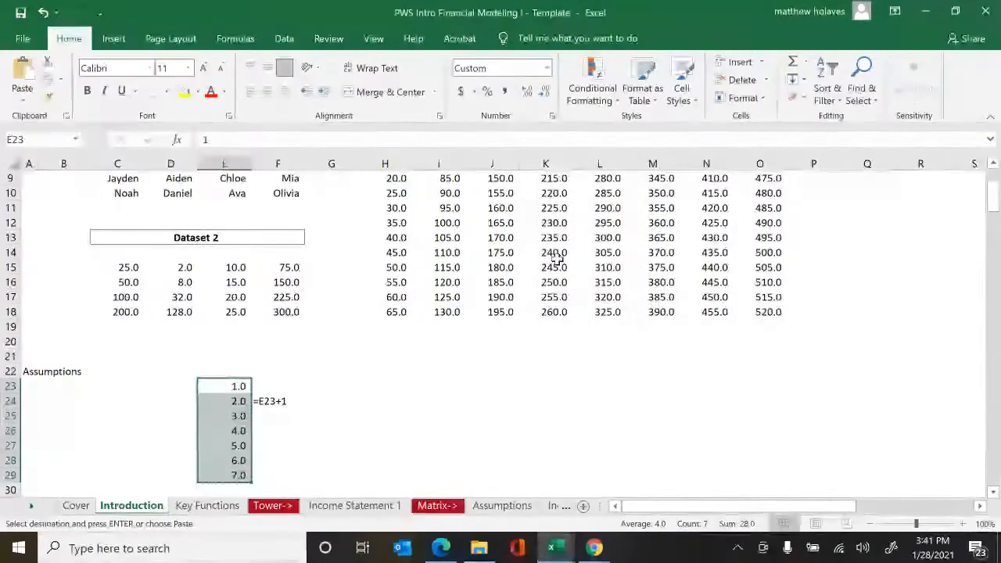
{"action": "key", "text": "Escape"}
- Examine the contents of the pasted cells below E23 one by one, and return to E23
{"action": "key", "text": "Down"}
{"action": "key", "text": "Down"}
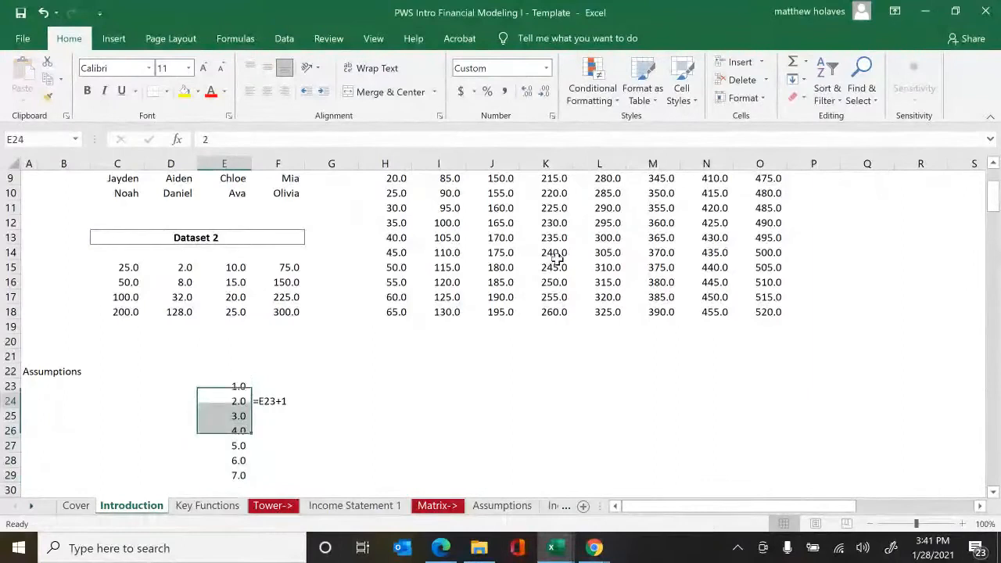
{"action": "key", "text": "Up"}
{"action": "key", "text": "Up"}
{"action": "key", "text": "Down"}
{"action": "key", "text": "Down"}
{"action": "key", "text": "Down"}
{"action": "key", "text": "Down"}
{"action": "key", "text": "Down"}
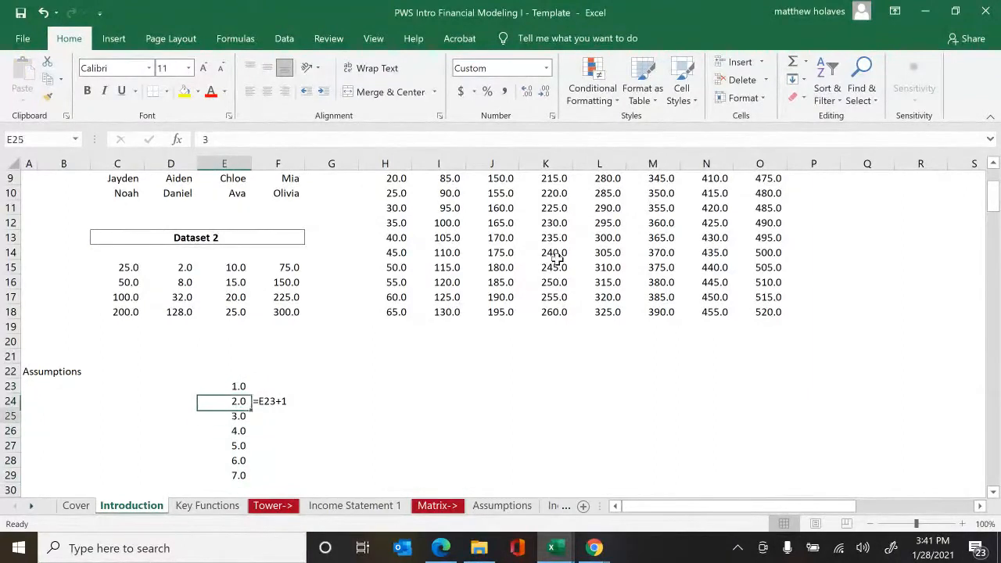
{"action": "key", "text": "Up"}
{"action": "key", "text": "Up"}
{"action": "key", "text": "Up"}
{"action": "key", "text": "Up"}
{"action": "key", "text": "Up"}
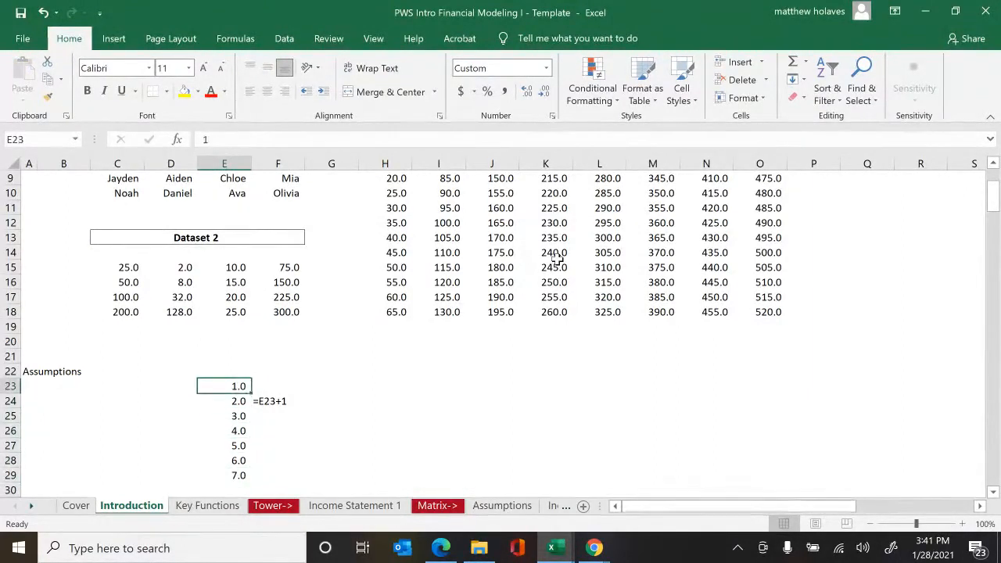
- Copy the number series E23:E29 and paste it transposed as a row starting at H23 using Paste Special
{"action": "key", "text": "ctrl+shift+Down"}
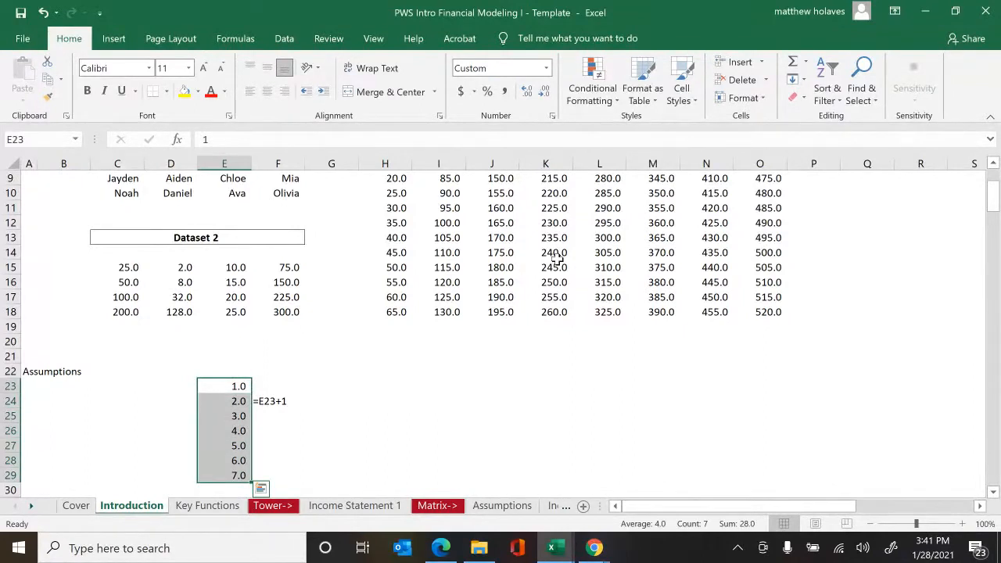
{"action": "key", "text": "ctrl+c"}
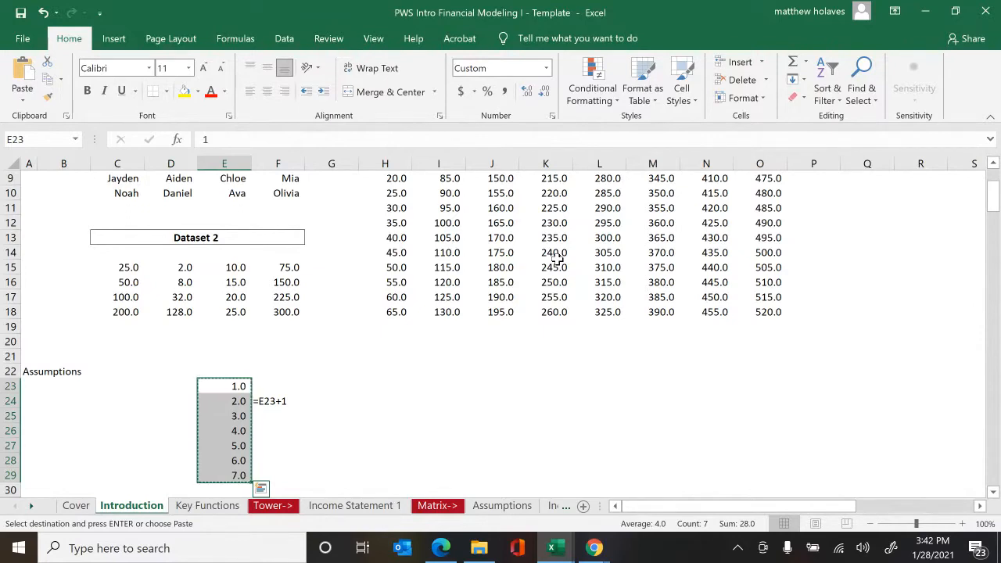
{"action": "key", "text": "Right"}
{"action": "key", "text": "Right"}
{"action": "key", "text": "Right"}
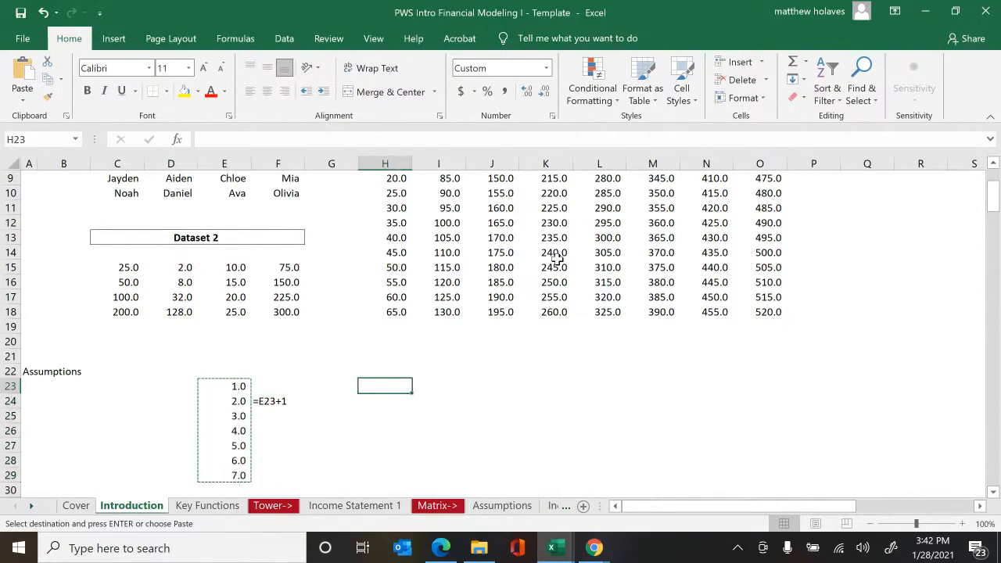
{"action": "key", "text": "alt"}
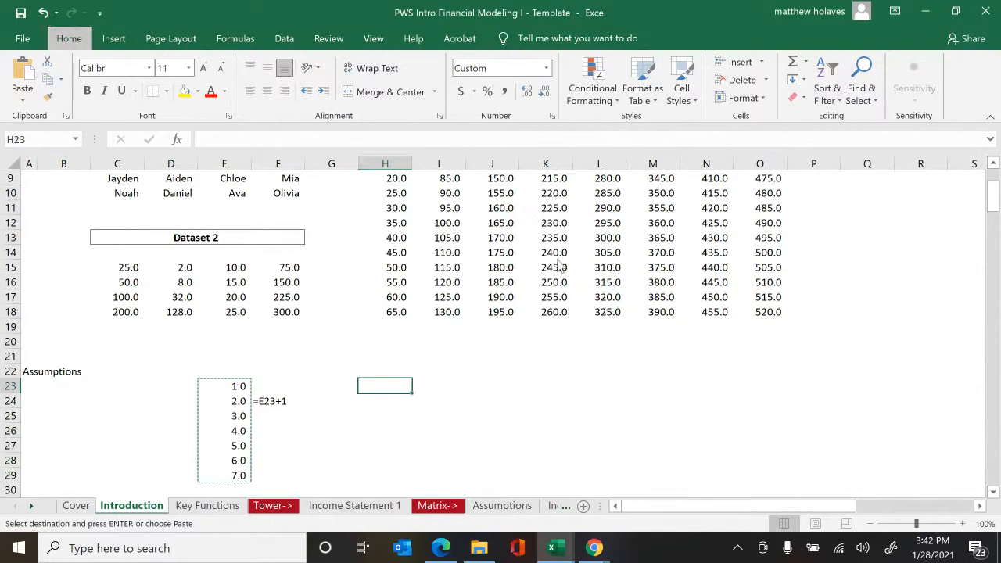
{"action": "key", "text": "h"}
{"action": "key", "text": "v"}
{"action": "key", "text": "s"}
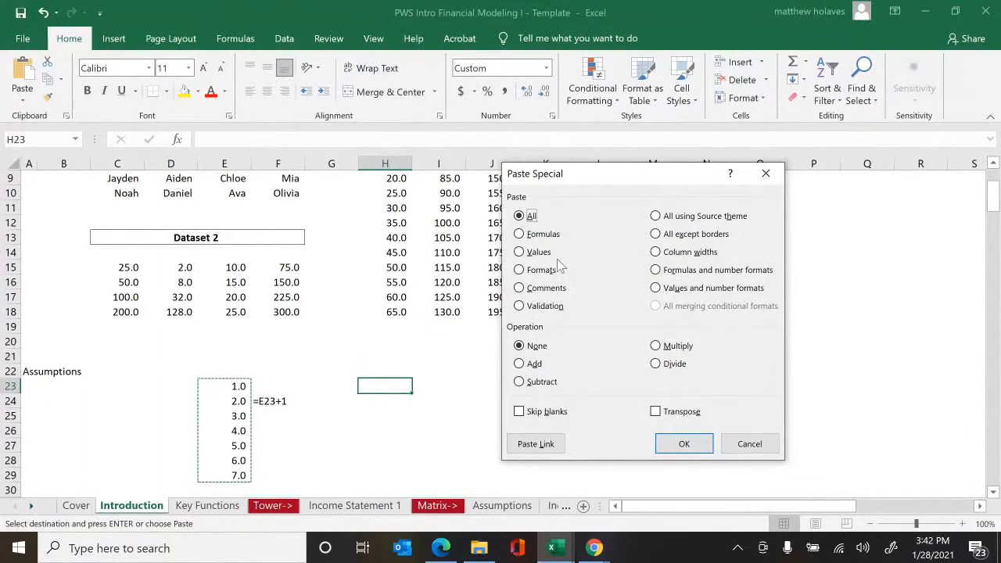
{"action": "left_click", "coordinate": [714, 422]}
{"action": "key", "text": "Return"}
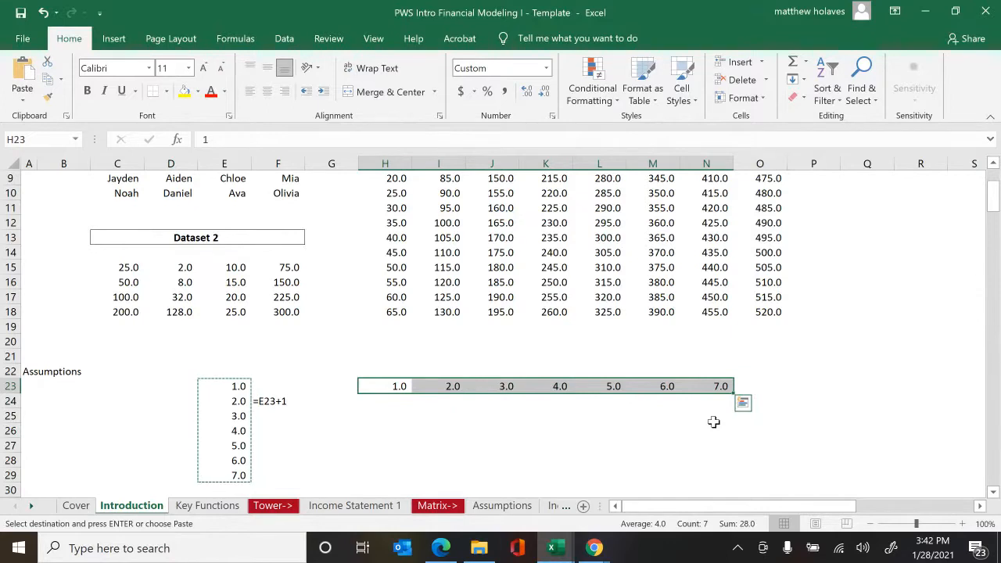
{"action": "key", "text": "Escape"}
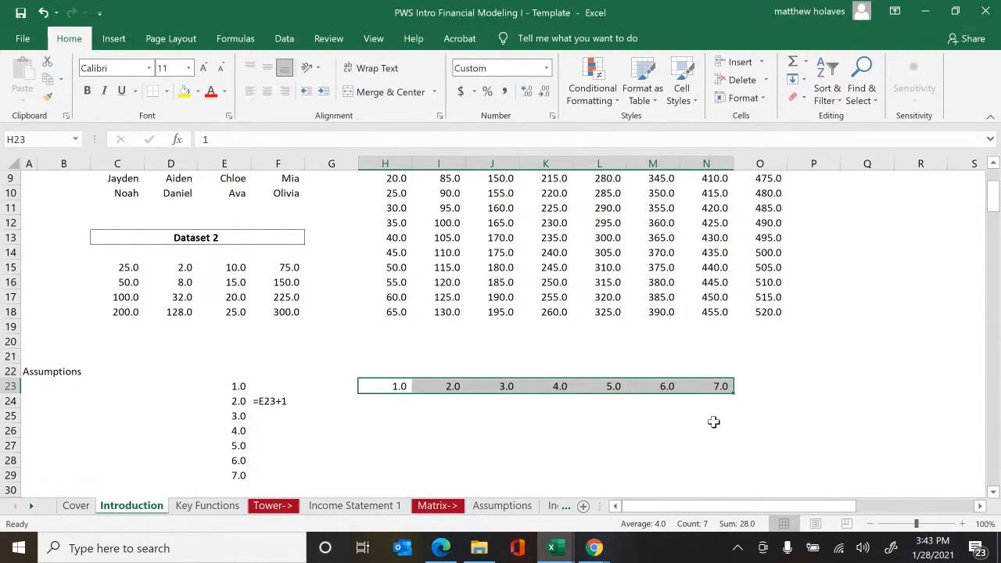
- Enter the formula =E23+1 in E24 again and check its cell reference
{"action": "key", "text": "Left"}
{"action": "key", "text": "Left"}
{"action": "key", "text": "Left"}
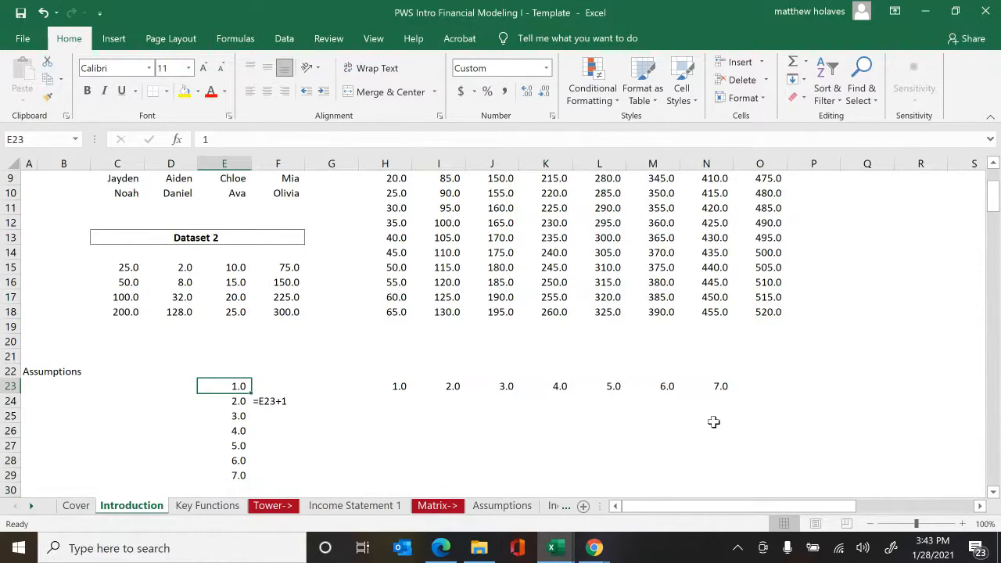
{"action": "key", "text": "F2"}
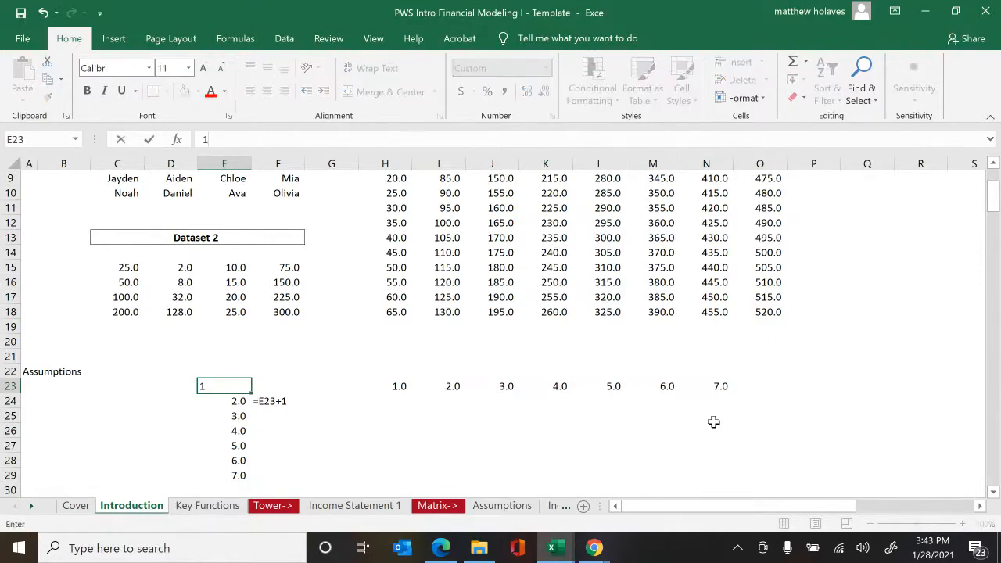
{"action": "key", "text": "Escape"}
{"action": "key", "text": "Down"}
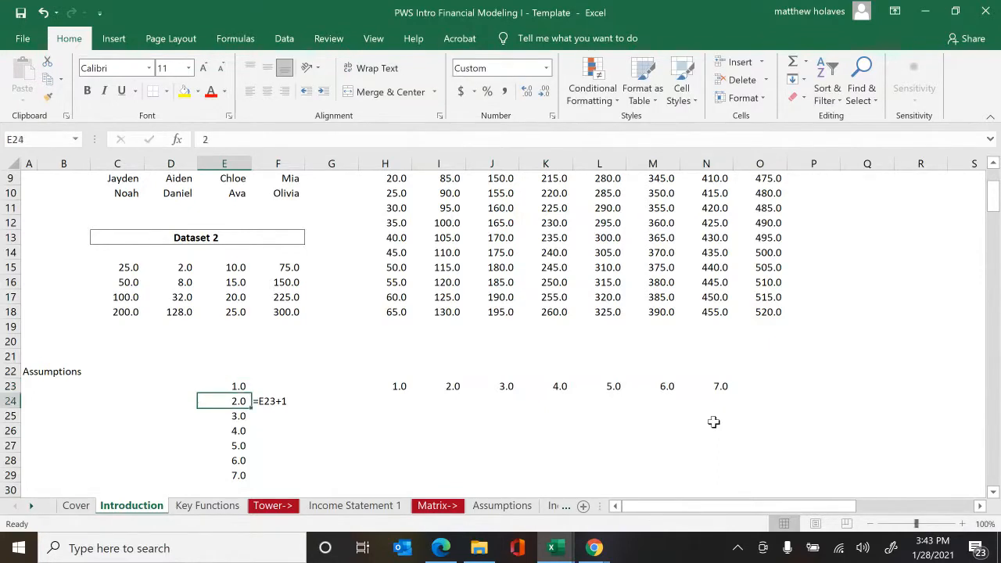
{"action": "type", "text": "="}
{"action": "key", "text": "Up"}
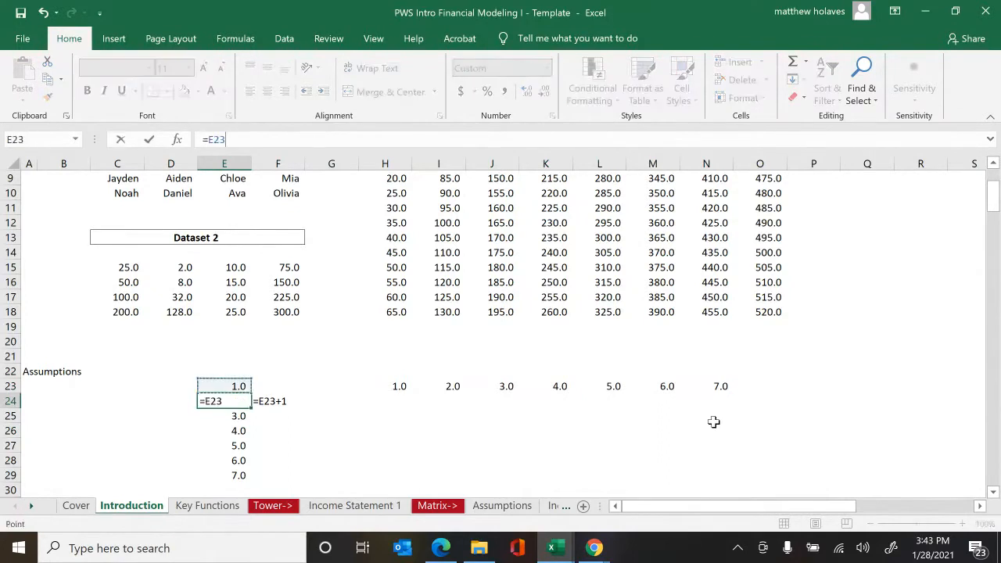
{"action": "type", "text": "+1"}
{"action": "key", "text": "ctrl+Return"}
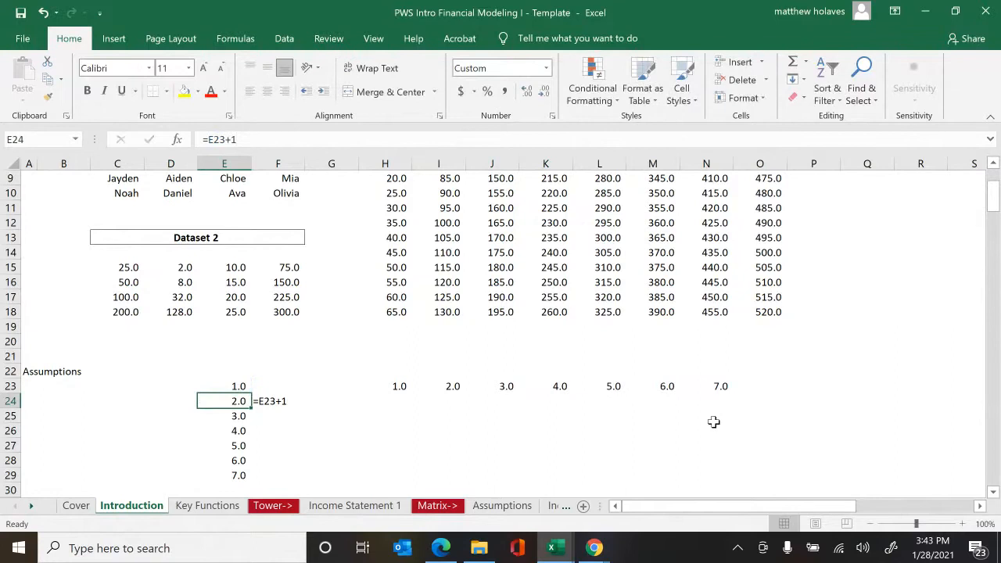
{"action": "key", "text": "F2"}
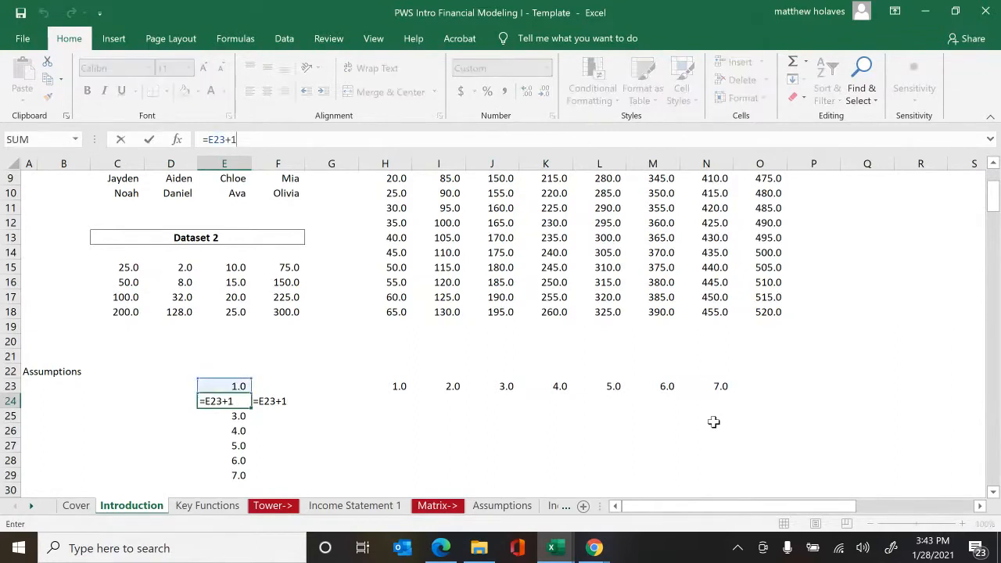
{"action": "key", "text": "Escape"}
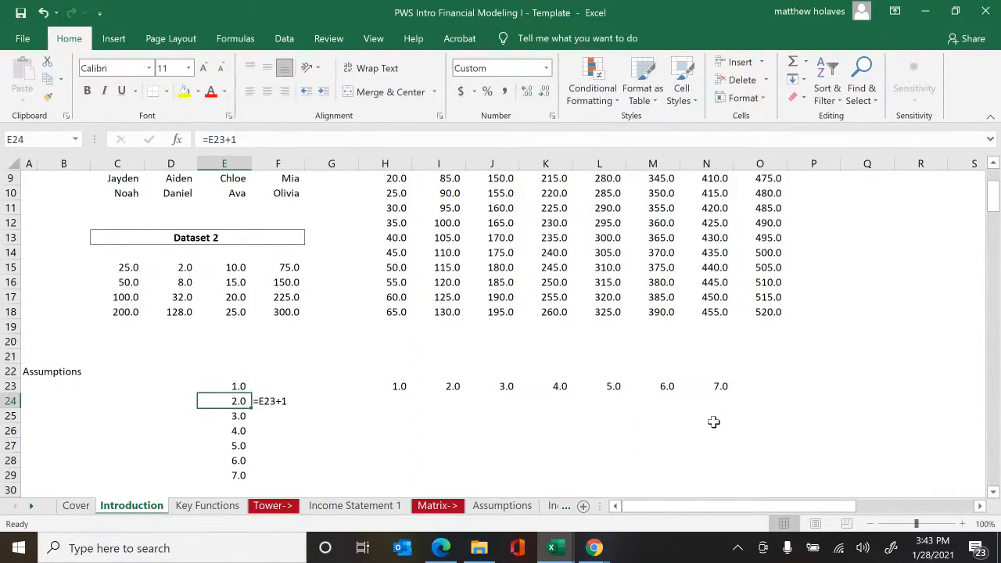
- Fill the formula in E24 down through E29 and return to E24
{"action": "key", "text": "shift+Down"}
{"action": "key", "text": "shift+Down"}
{"action": "key", "text": "shift+Down"}
{"action": "key", "text": "shift+Down"}
{"action": "key", "text": "shift+Down"}
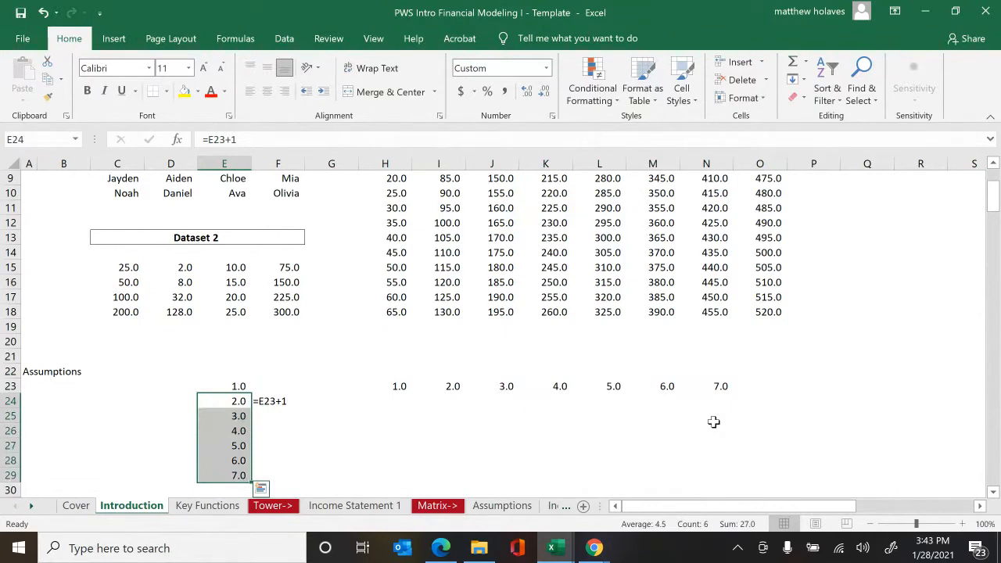
{"action": "key", "text": "shift+Up"}
{"action": "key", "text": "shift+Up"}
{"action": "key", "text": "shift+Up"}
{"action": "key", "text": "shift+Up"}
{"action": "key", "text": "shift+Up"}
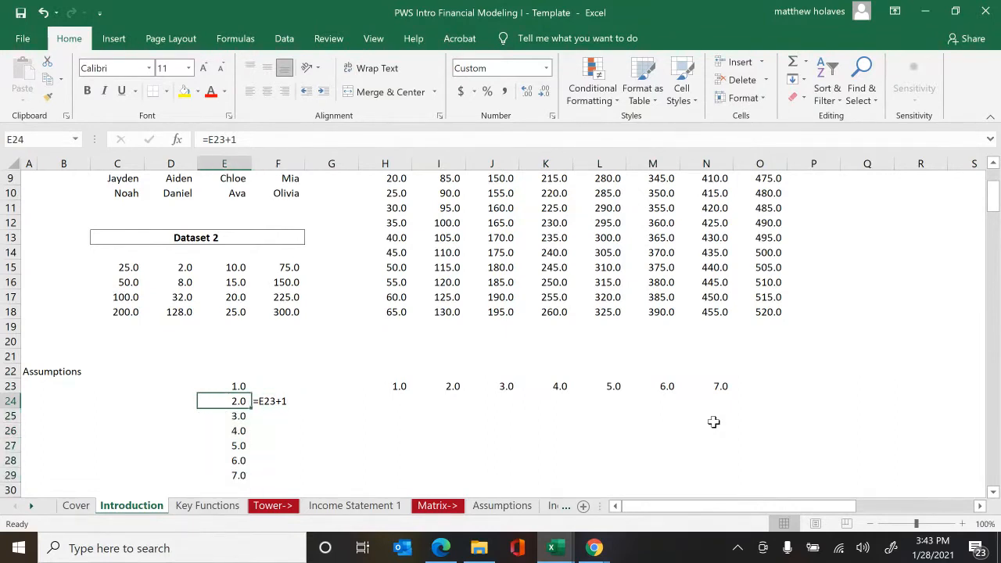
- Examine the formulas in E25 through E28 one by one, ending on E29
{"action": "key", "text": "Down"}
{"action": "key", "text": "F2"}
{"action": "key", "text": "Return"}
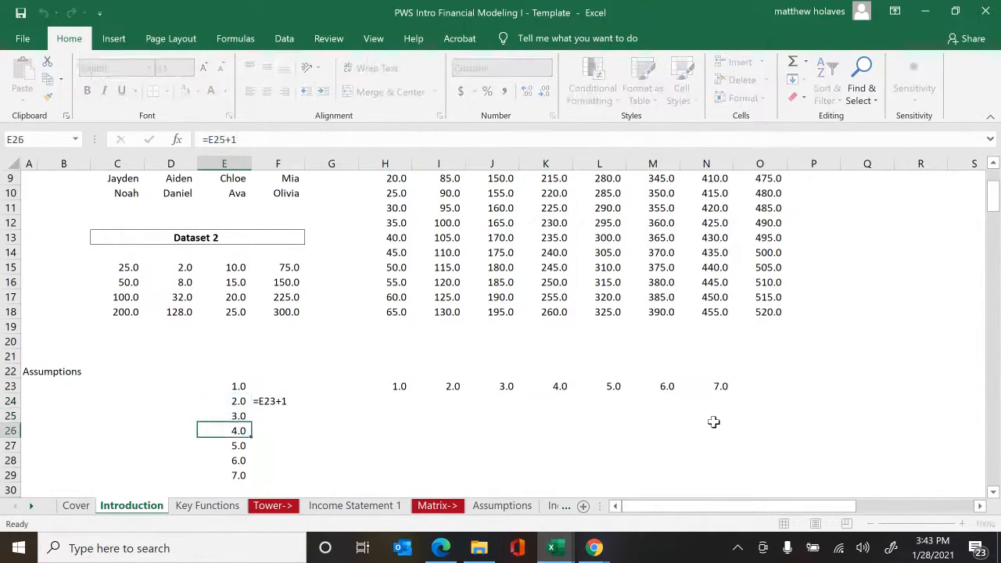
{"action": "key", "text": "F2"}
{"action": "key", "text": "Return"}
{"action": "key", "text": "F2"}
{"action": "key", "text": "Return"}
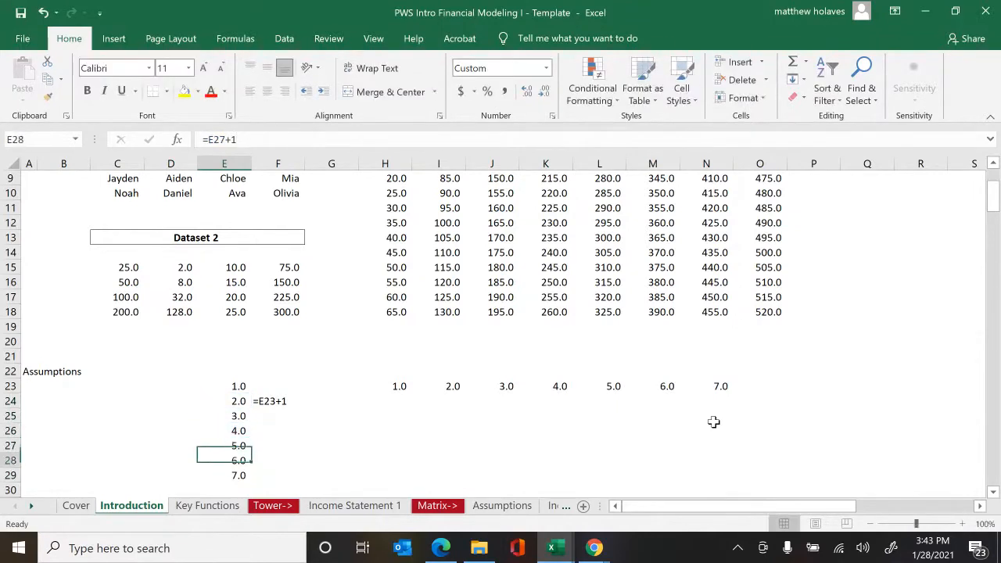
{"action": "key", "text": "F2"}
{"action": "key", "text": "Return"}
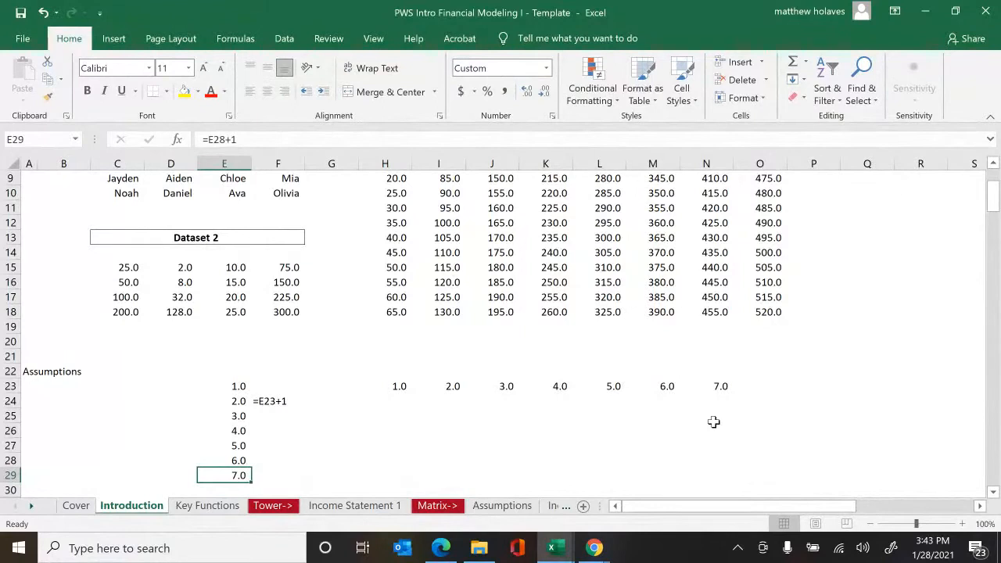
- Enter 1,000,000,000 in E31, below the number series
{"action": "key", "text": "Down"}
{"action": "key", "text": "Down"}
{"action": "key", "text": "Down"}
{"action": "key", "text": "Down"}
{"action": "key", "text": "Down"}
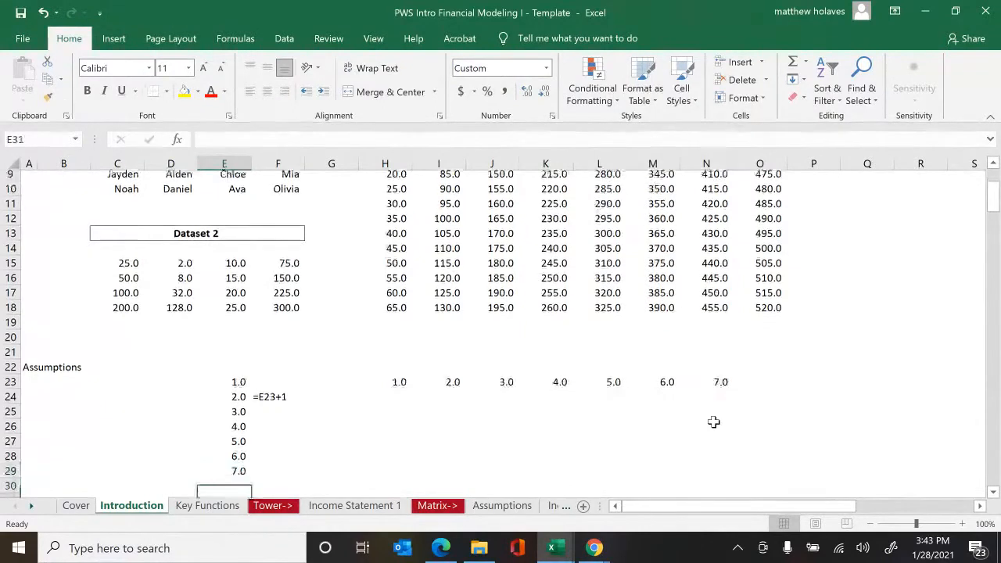
{"action": "key", "text": "Up"}
{"action": "key", "text": "Up"}
{"action": "key", "text": "Up"}
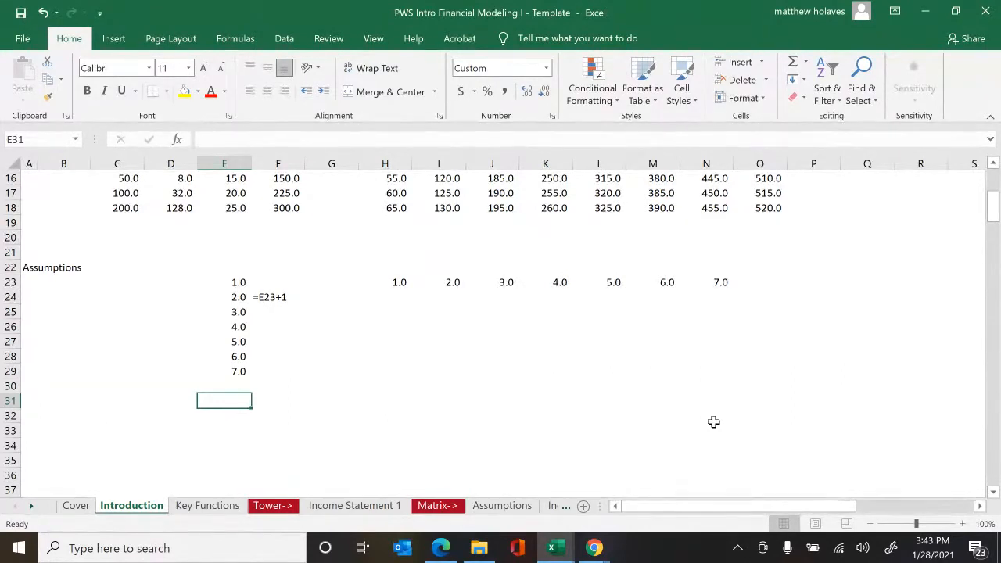
{"action": "type", "text": "1"}
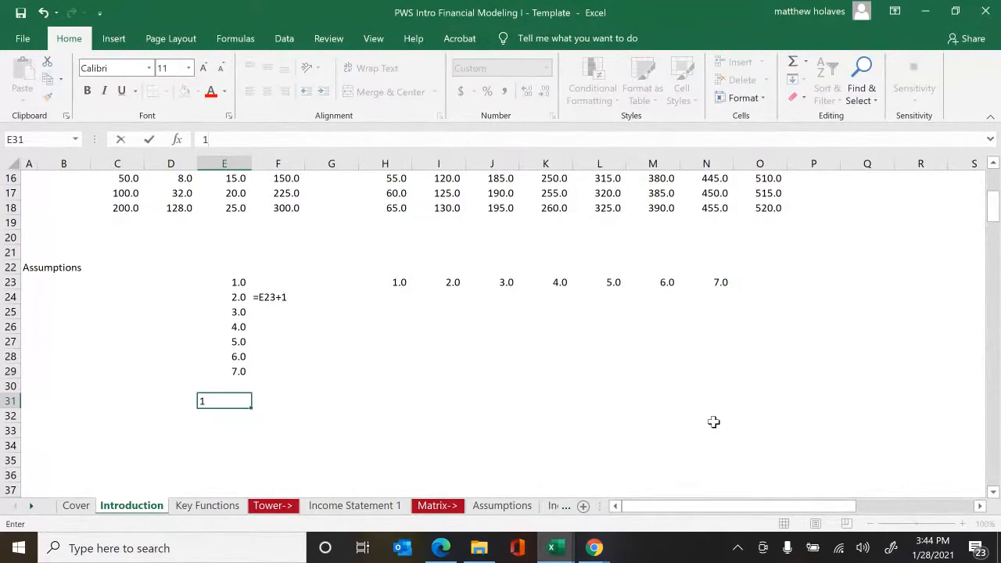
{"action": "type", "text": ",000,000,000"}
{"action": "key", "text": "ctrl+Return"}
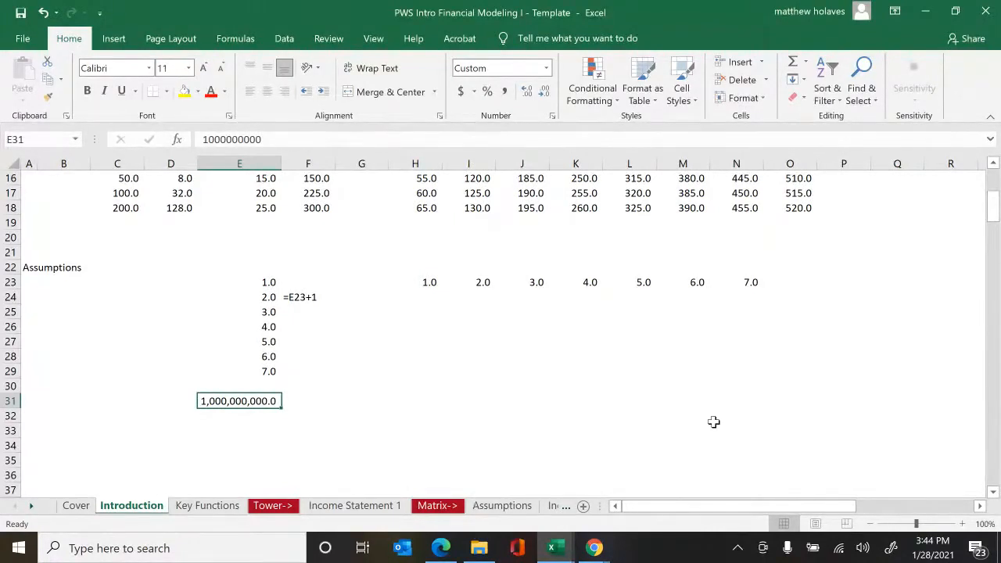
- Enter the formula =E31+10000 in E32
{"action": "key", "text": "Down"}
{"action": "type", "text": "="}
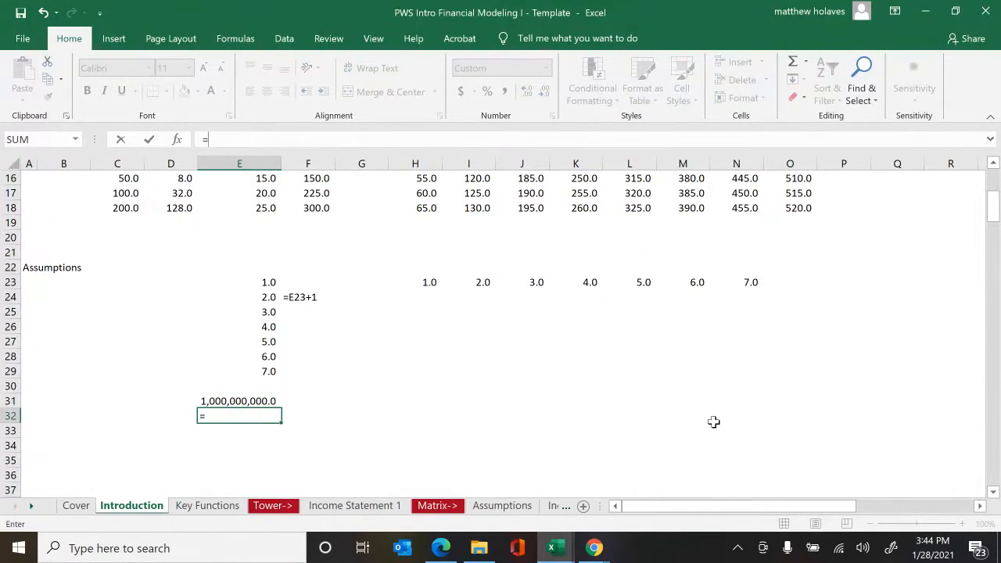
{"action": "key", "text": "Up"}
{"action": "type", "text": "+"}
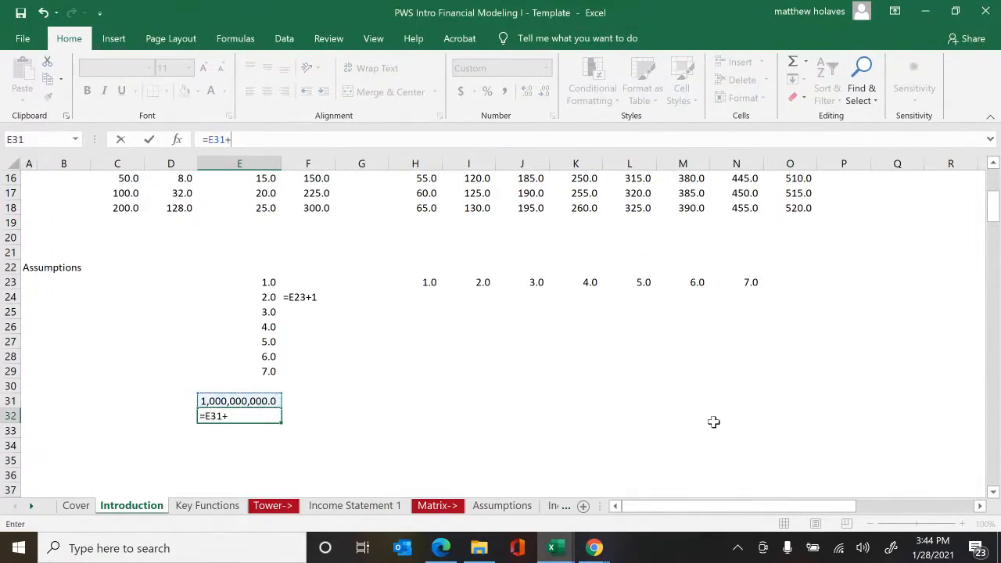
{"action": "type", "text": "10000"}
{"action": "key", "text": "ctrl+Return"}
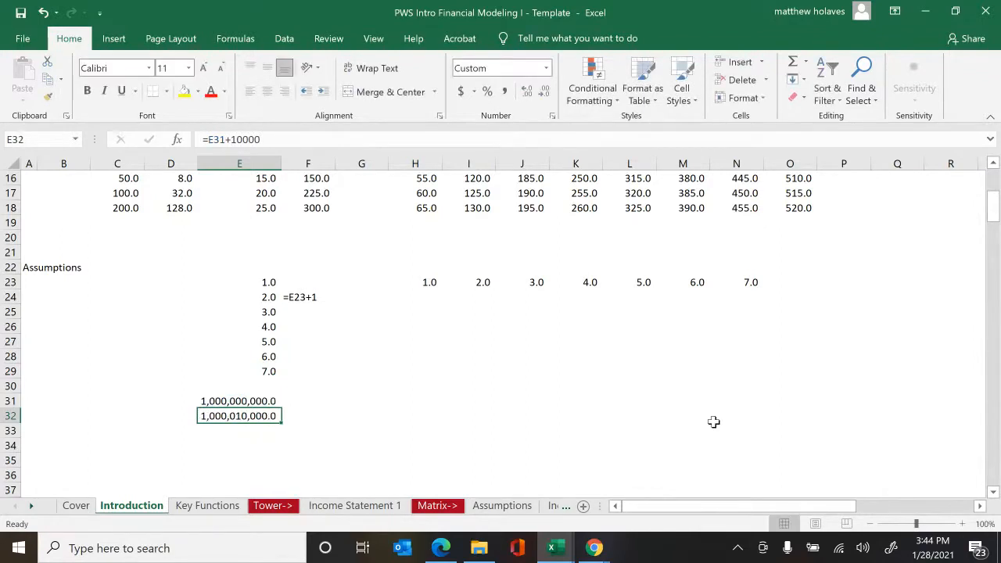
- Fill the formula in E32 down through E35
{"action": "key", "text": "shift+Down"}
{"action": "key", "text": "shift+Down"}
{"action": "key", "text": "shift+Down"}
{"action": "key", "text": "ctrl+d"}
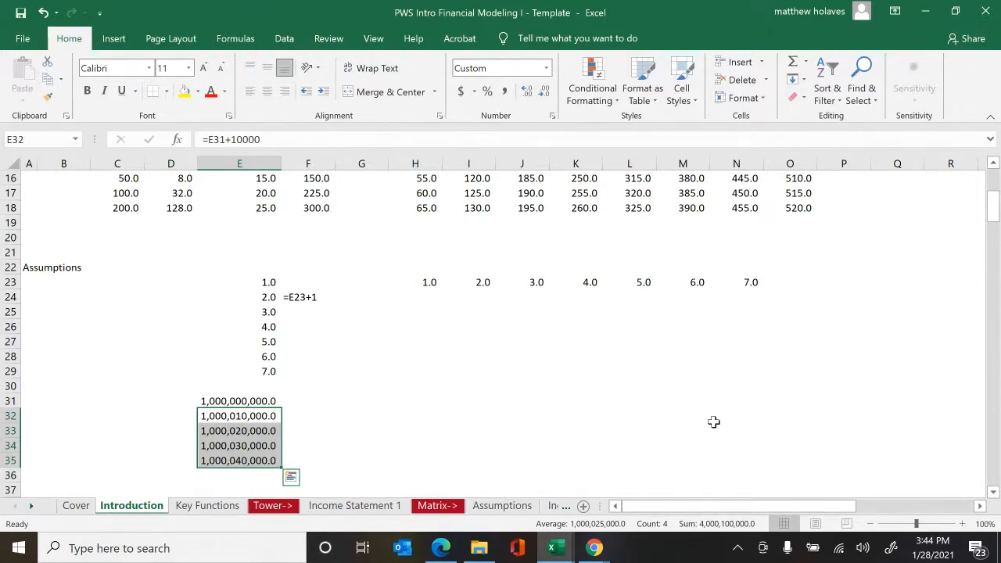
- Copy the large-number series E31:E35 and paste it over itself as values only using Paste Special
{"action": "key", "text": "Up"}
{"action": "key", "text": "shift+Down"}
{"action": "key", "text": "shift+Down"}
{"action": "key", "text": "shift+Down"}
{"action": "key", "text": "shift+Down"}
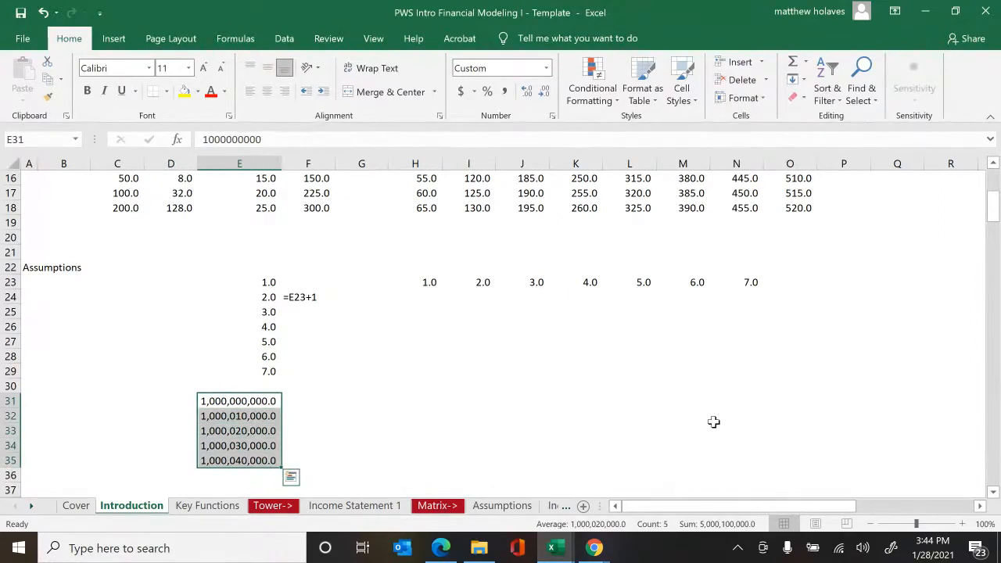
{"action": "key", "text": "ctrl+c"}
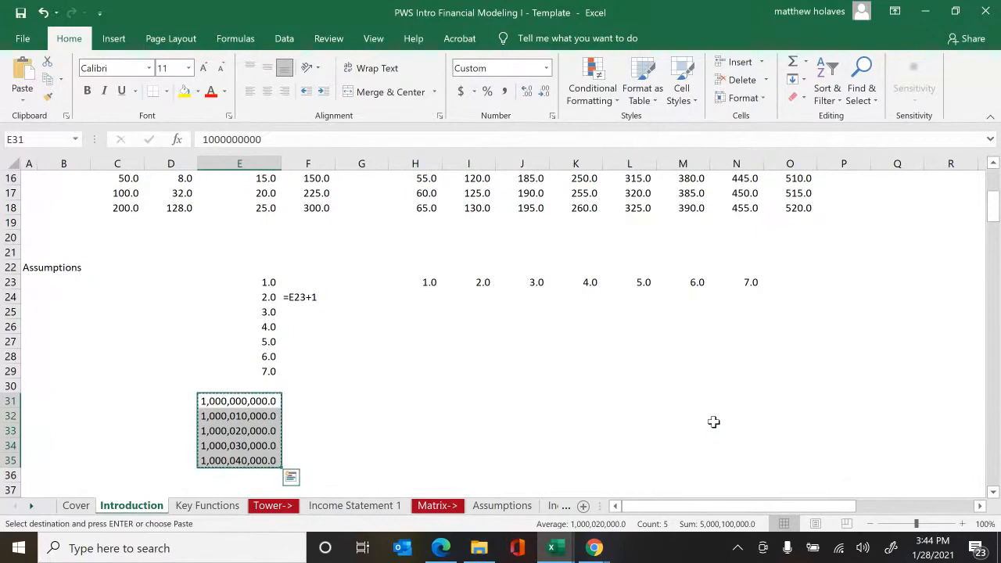
{"action": "key", "text": "alt"}
{"action": "key", "text": "h"}
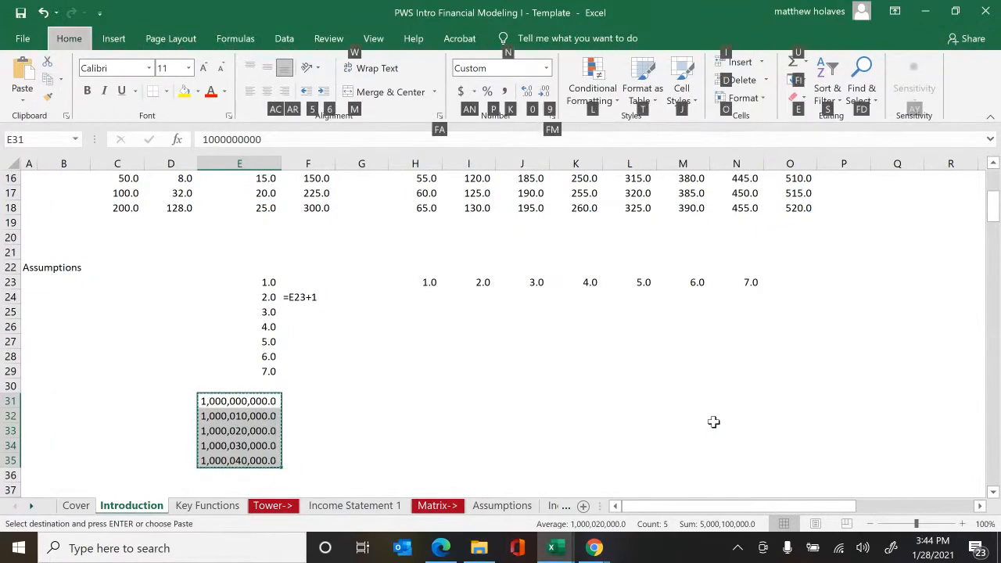
{"action": "key", "text": "v"}
{"action": "key", "text": "s"}
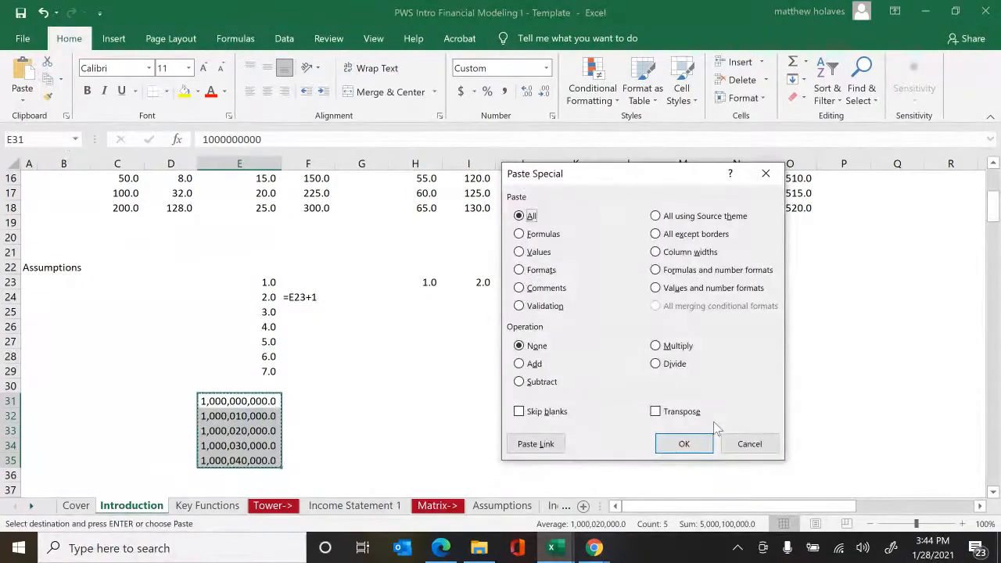
{"action": "key", "text": "Down"}
{"action": "key", "text": "Down"}
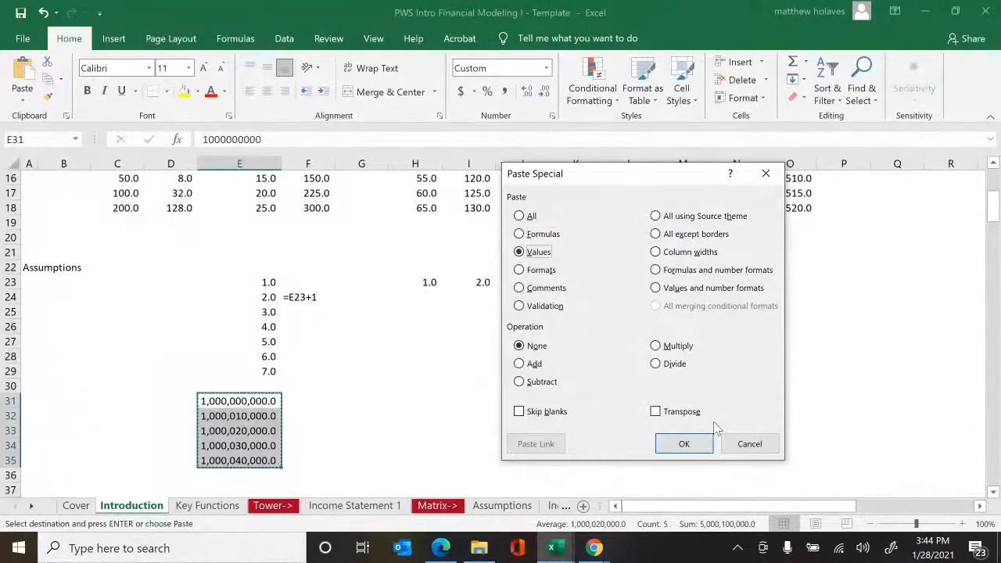
{"action": "key", "text": "Return"}
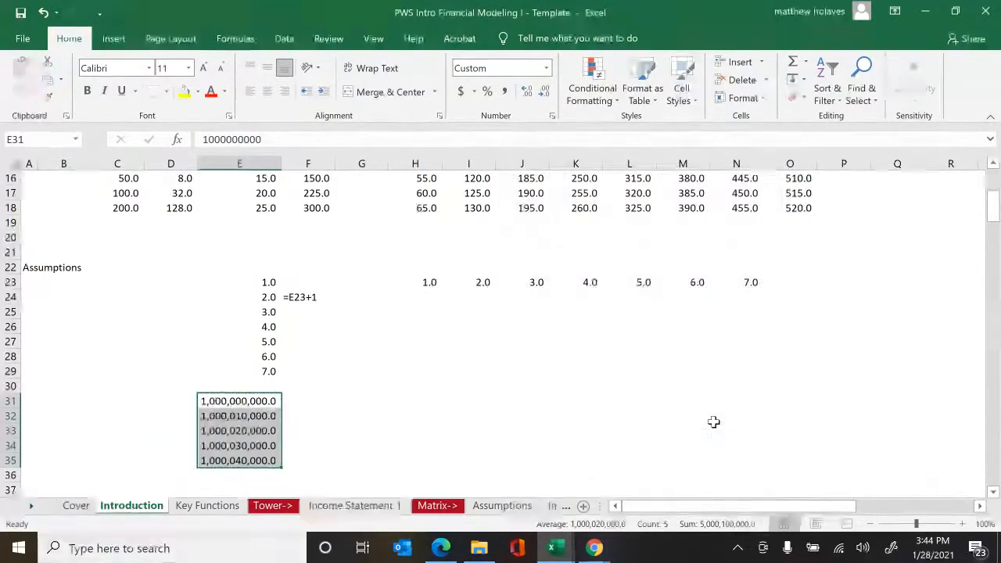
- Examine the contents of the pasted cells below E31 one by one, moving down and back up the series
{"action": "key", "text": "Down"}
{"action": "key", "text": "Down"}
{"action": "key", "text": "Down"}
{"action": "key", "text": "Down"}
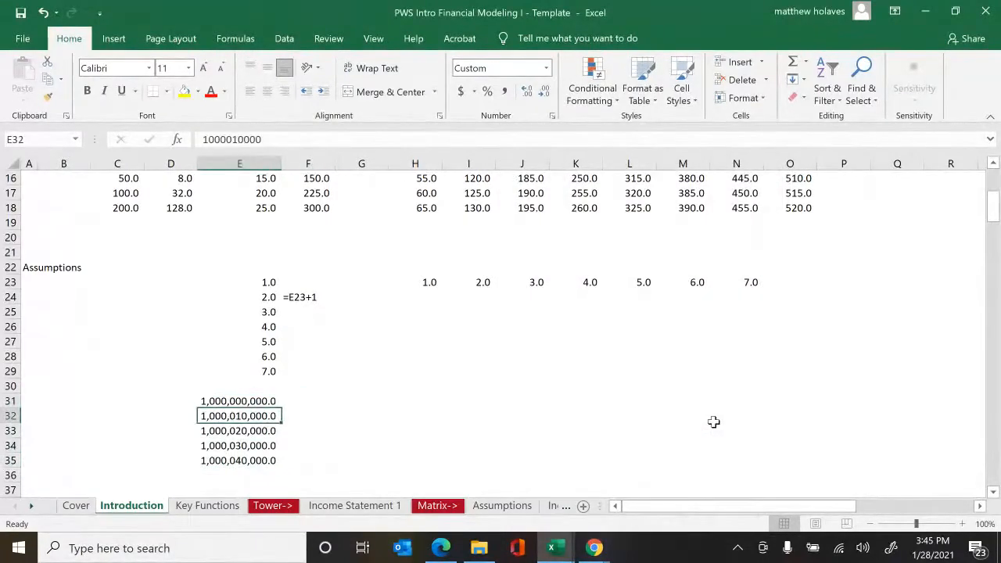
{"action": "key", "text": "Up"}
{"action": "key", "text": "Up"}
{"action": "key", "text": "Up"}
{"action": "key", "text": "Up"}
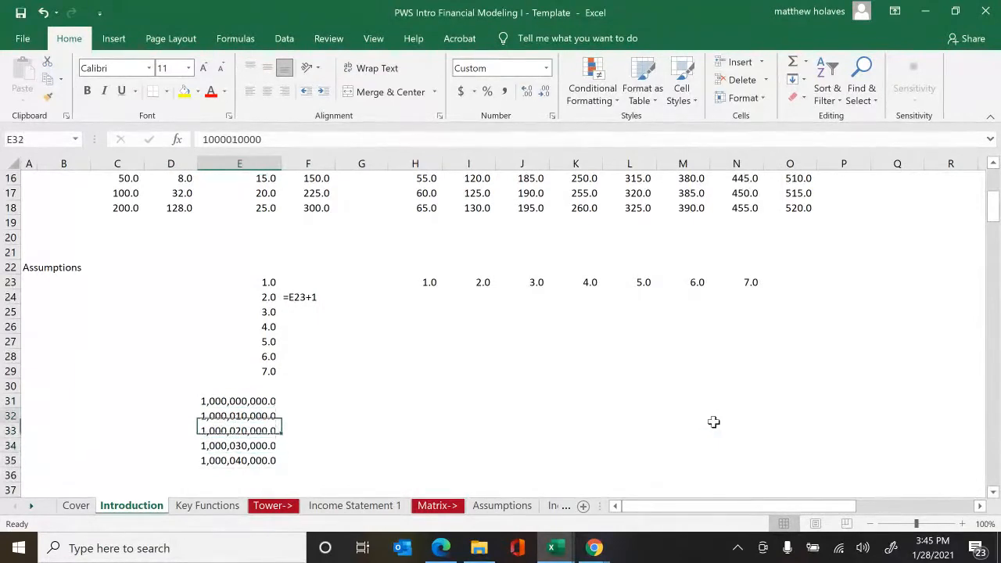
- Enter the divisor 1000 in G31, beside the first number of the large-number series
{"action": "key", "text": "Right"}
{"action": "key", "text": "Right"}
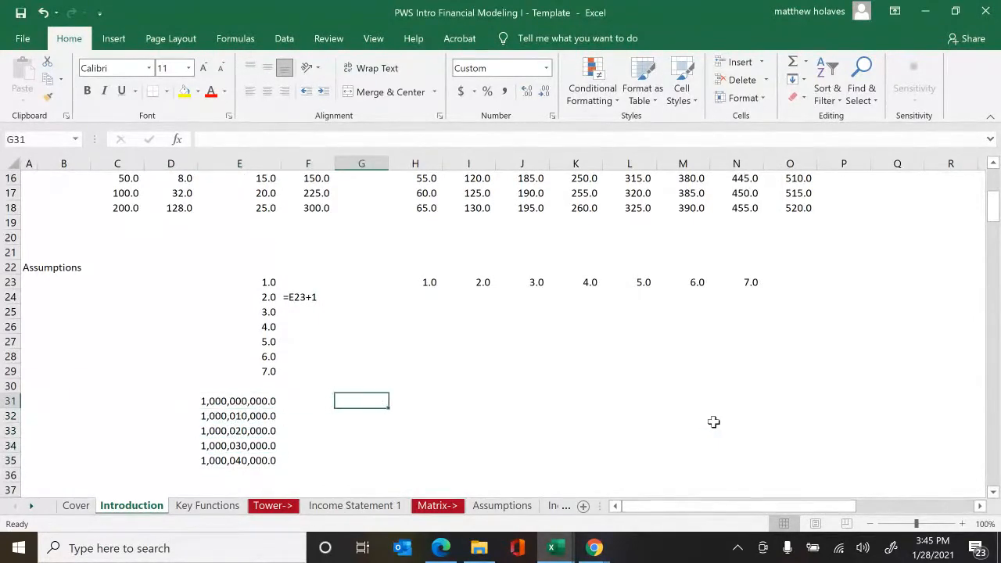
{"action": "type", "text": "1000"}
{"action": "key", "text": "ctrl+Return"}
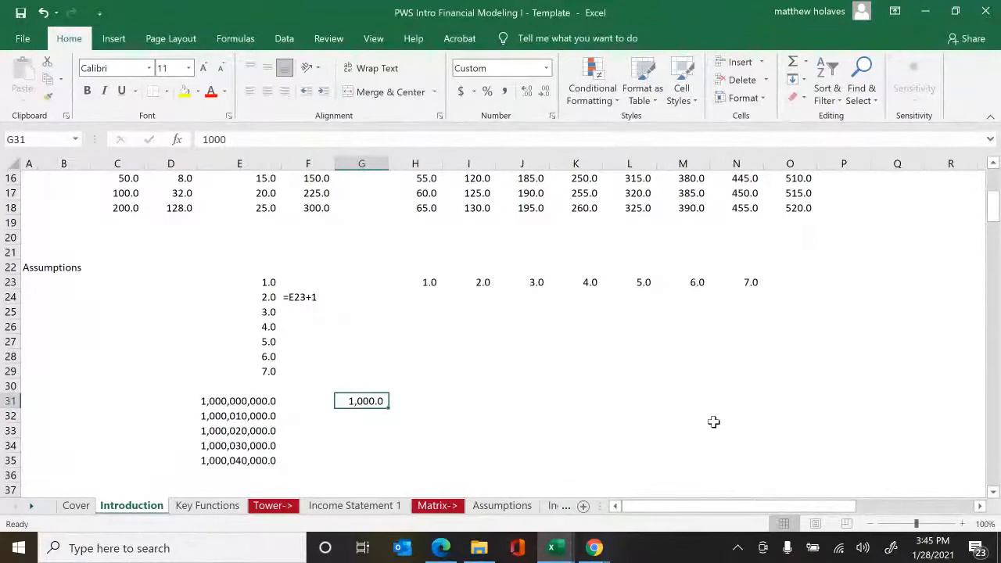
{"action": "key", "text": "Left"}
{"action": "key", "text": "Left"}
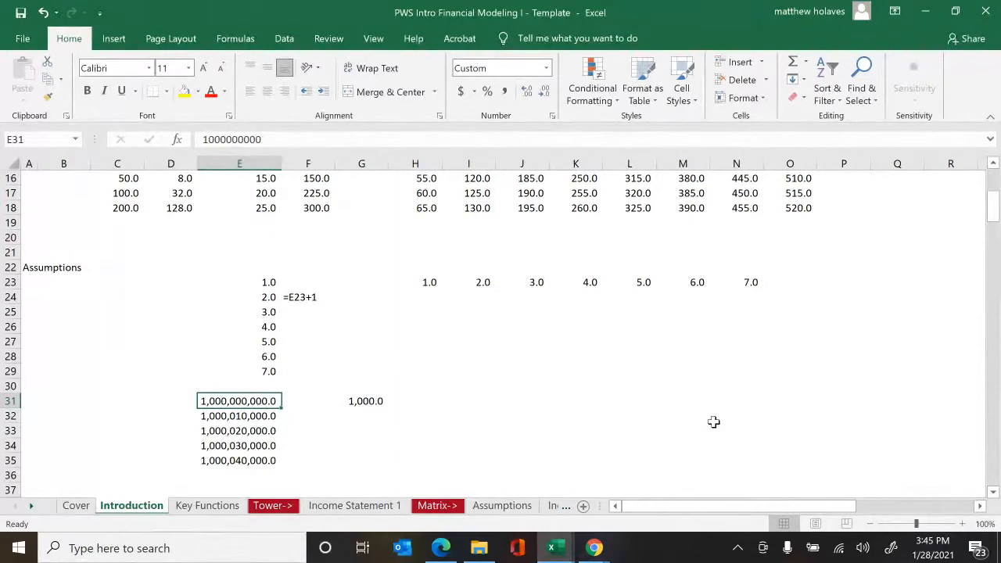
{"action": "key", "text": "Right"}
{"action": "key", "text": "Right"}
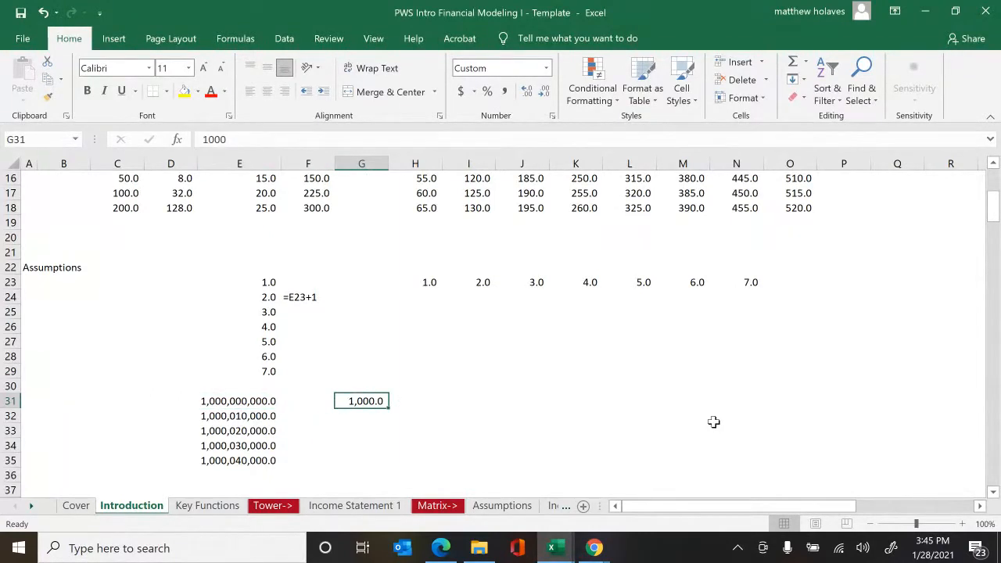
- Copy the divisor in G31 and divide the large-number series E31:E35 by it using Paste Special with the Divide operation
{"action": "key", "text": "ctrl+c"}
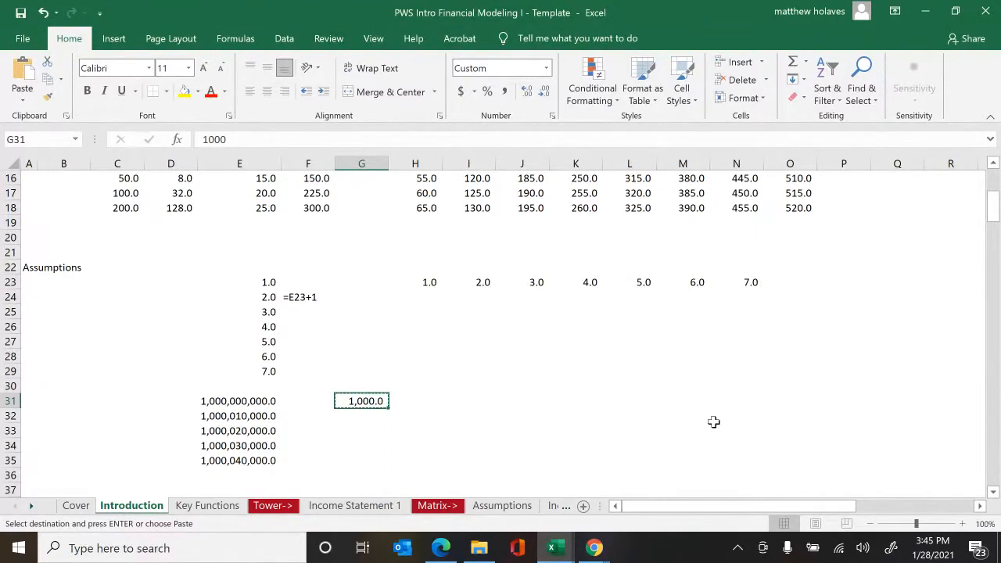
{"action": "key", "text": "Left"}
{"action": "key", "text": "Left"}
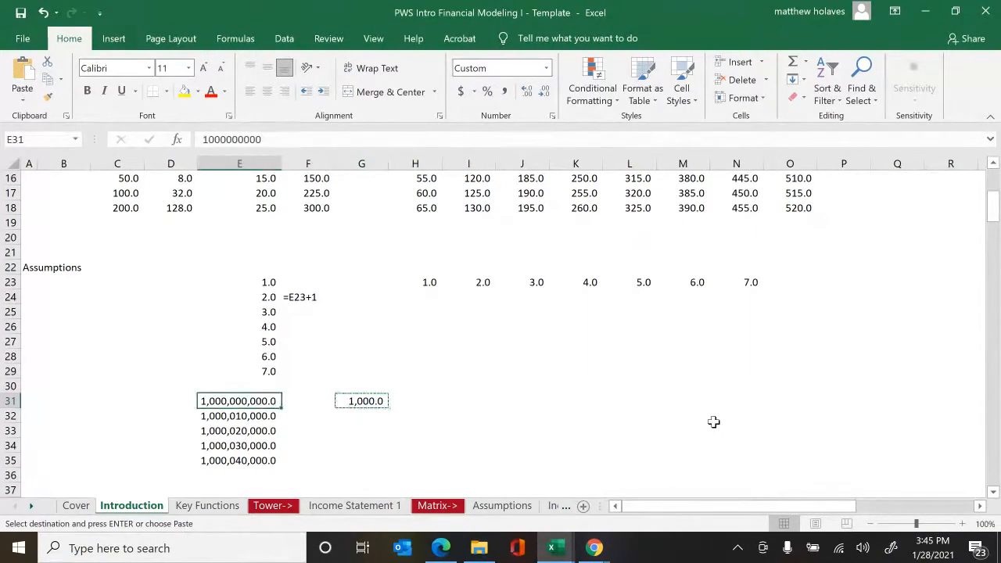
{"action": "key", "text": "shift+Down"}
{"action": "key", "text": "shift+Down"}
{"action": "key", "text": "shift+Down"}
{"action": "key", "text": "shift+Down"}
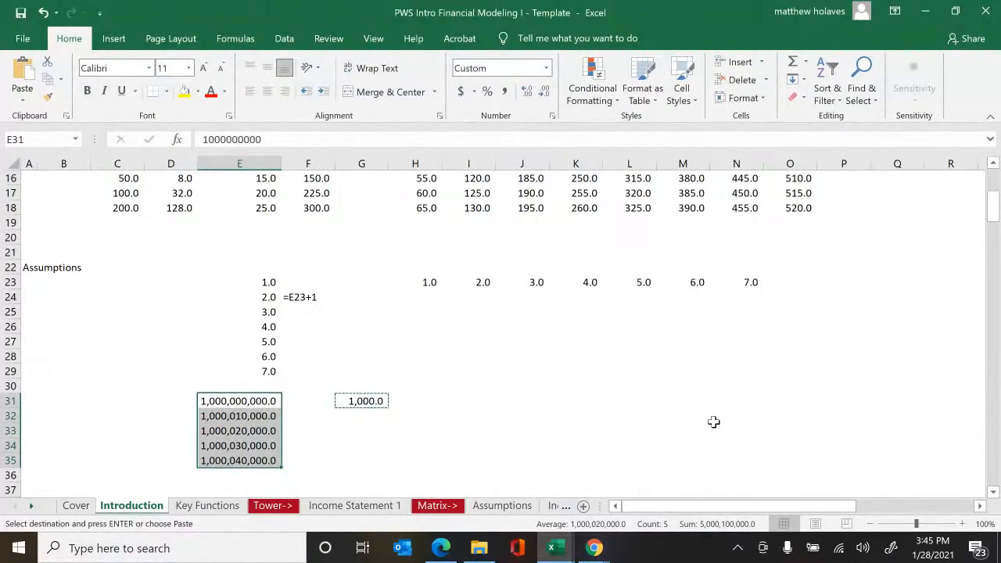
{"action": "key", "text": "alt"}
{"action": "key", "text": "h"}
{"action": "key", "text": "v"}
{"action": "key", "text": "s"}
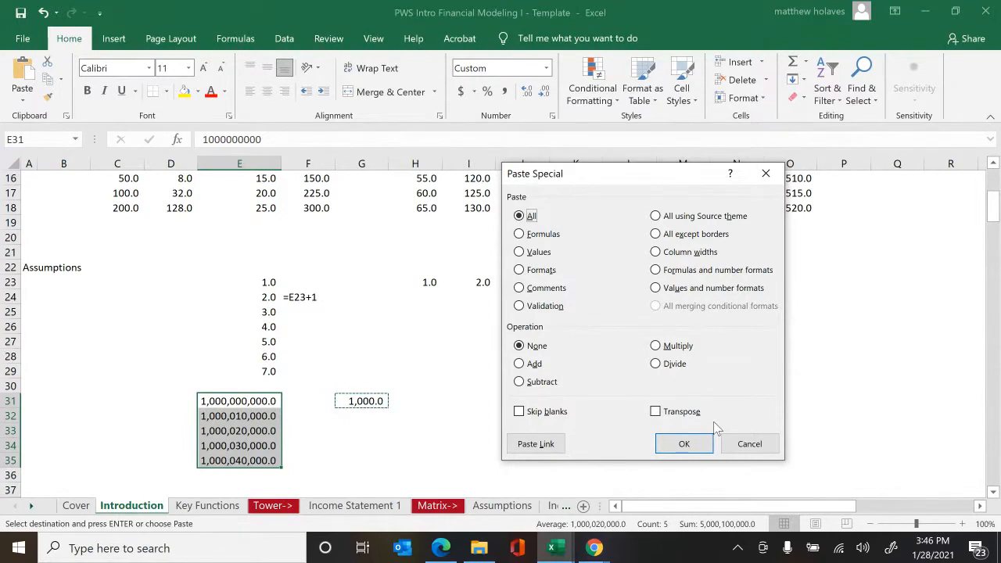
{"action": "left_click", "coordinate": [677, 374]}
{"action": "key", "text": "Return"}
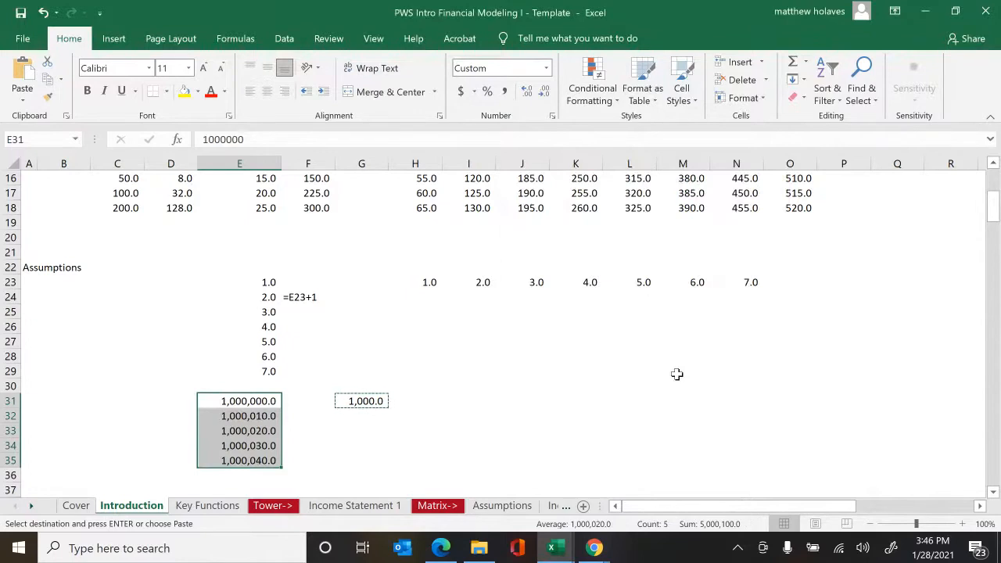
{"action": "key", "text": "Left"}
{"action": "key", "text": "Right"}
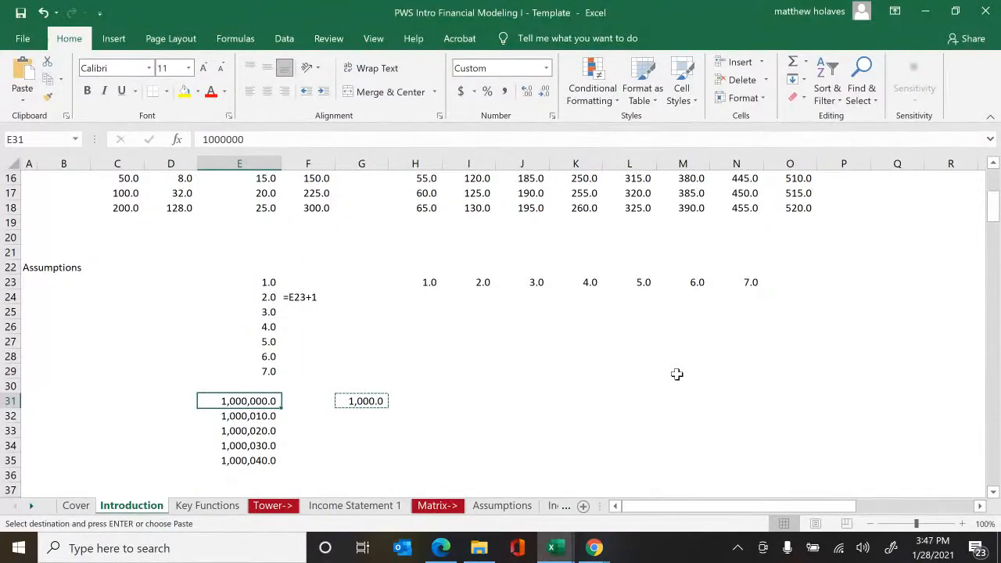
{"action": "key", "text": "Escape"}
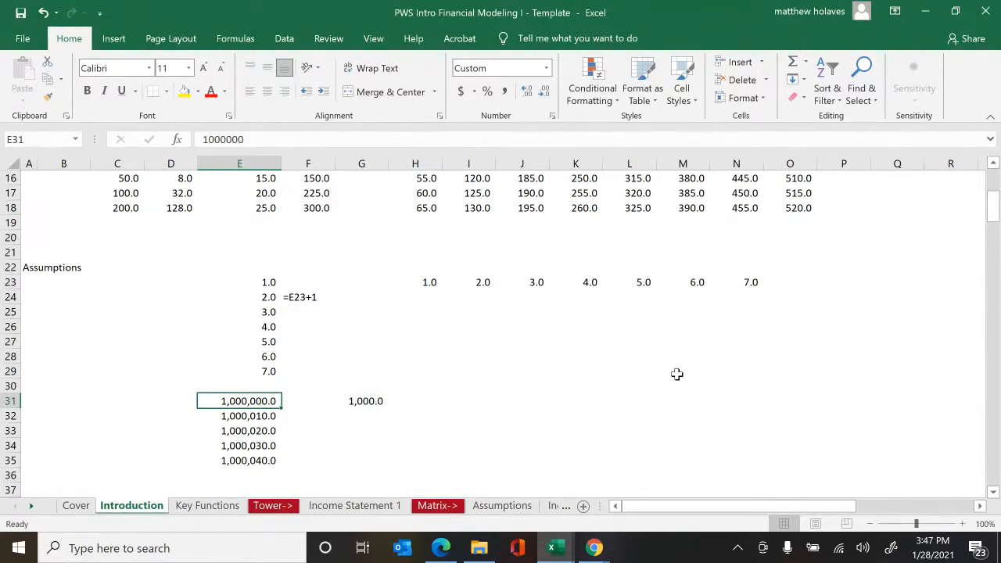
- Switch to the Key Functions sheet and select D6, the empty total cell below the first 1a. Addition pair
{"action": "key", "text": "ctrl+Page_Down"}
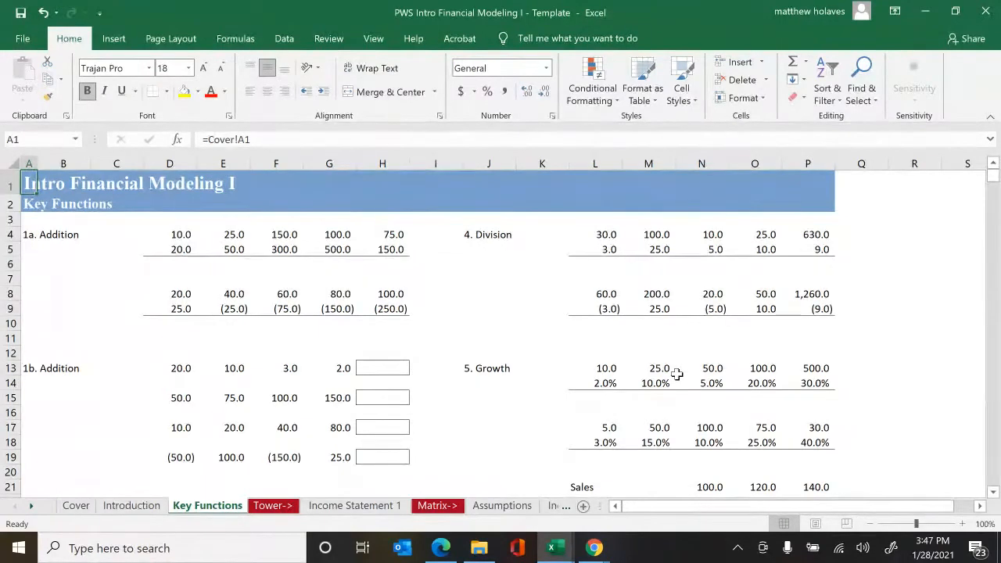
{"action": "key", "text": "Down"}
{"action": "key", "text": "Down"}
{"action": "key", "text": "Down"}
{"action": "key", "text": "Down"}
{"action": "key", "text": "Down"}
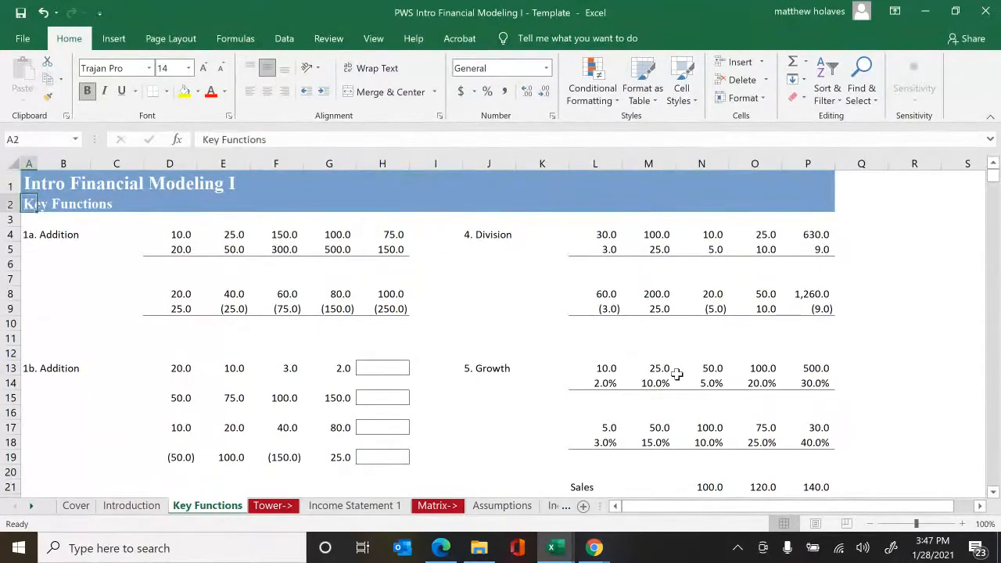
{"action": "key", "text": "Right"}
{"action": "key", "text": "Right"}
{"action": "key", "text": "Right"}
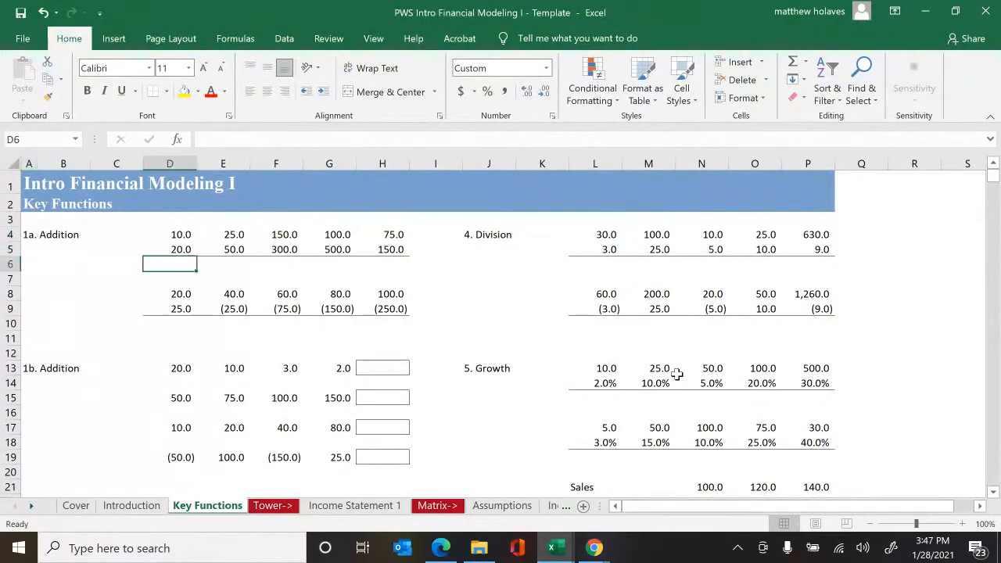
- Enter the formula =D4+D5 in D6 and show its formula text in E6
{"action": "type", "text": "="}
{"action": "key", "text": "Up"}
{"action": "key", "text": "Up"}
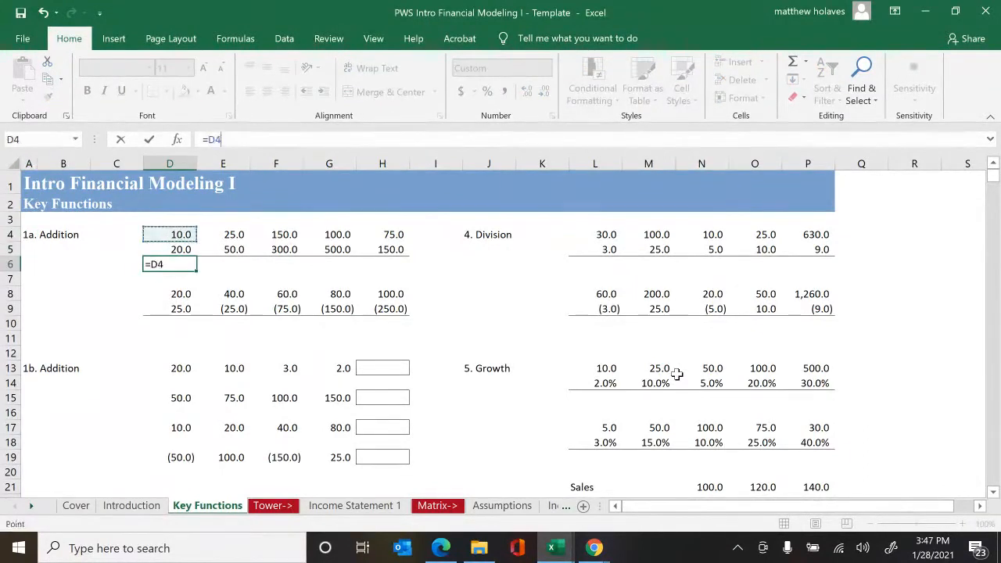
{"action": "type", "text": "+"}
{"action": "key", "text": "Up"}
{"action": "key", "text": "Return"}
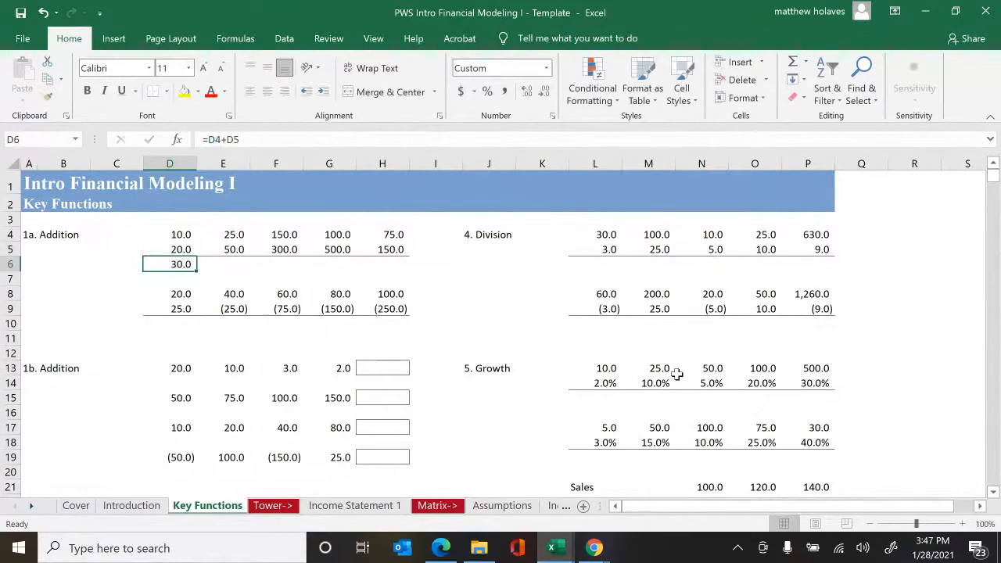
{"action": "key", "text": "Right"}
{"action": "key", "text": "ctrl+shift+f"}
- Replace the addition formula in D6 with =SUM(D4:D5)
{"action": "key", "text": "Left"}
{"action": "type", "text": "=su"}
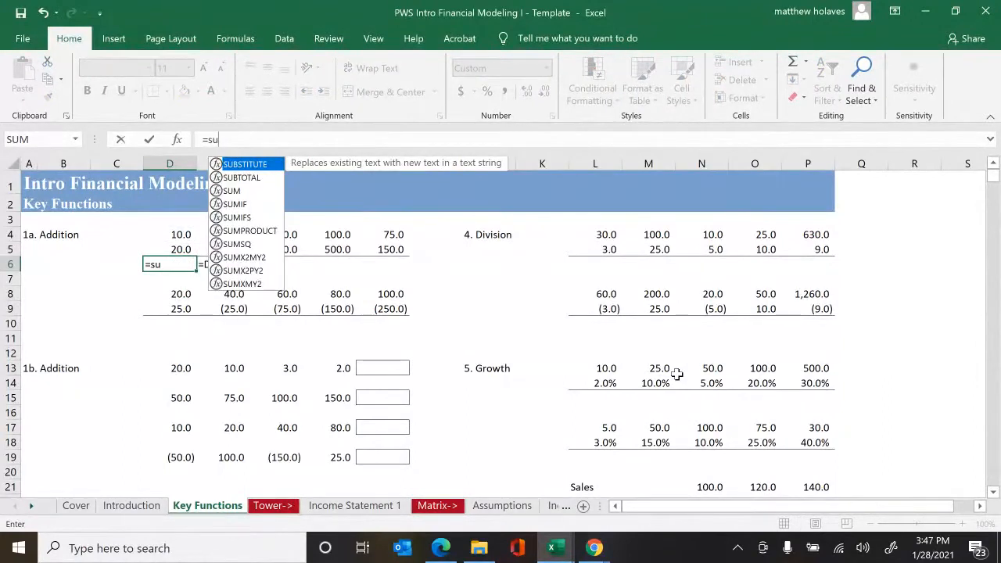
{"action": "key", "text": "Down"}
{"action": "key", "text": "Down"}
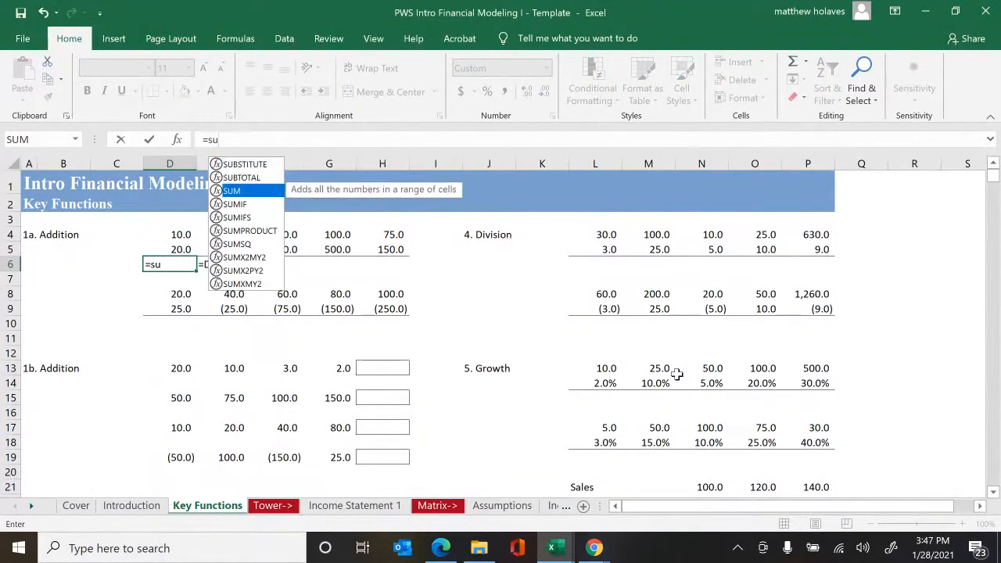
{"action": "key", "text": "Tab"}
{"action": "key", "text": "Up"}
{"action": "key", "text": "Up"}
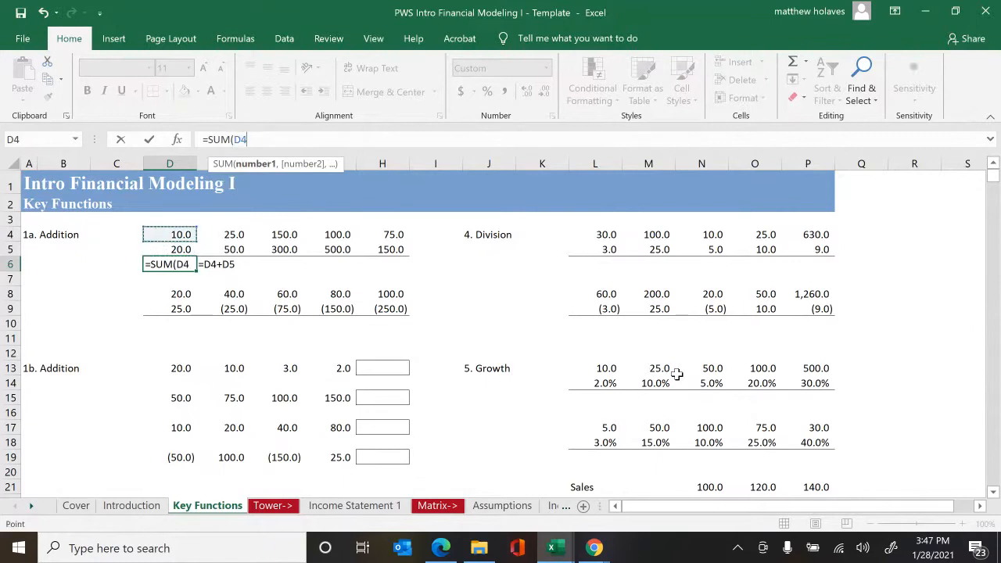
{"action": "key", "text": "shift+Down"}
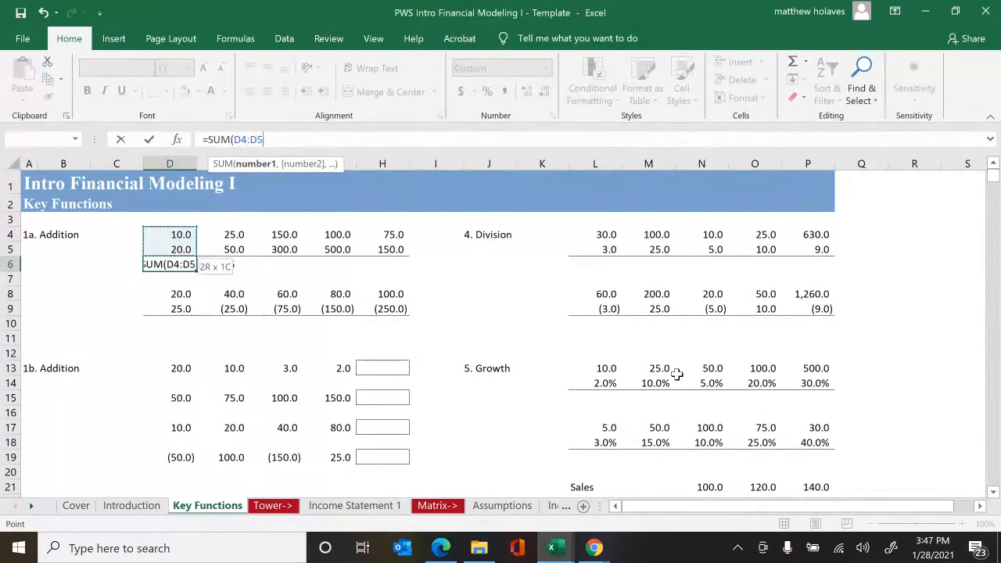
{"action": "type", "text": ")"}
{"action": "key", "text": "ctrl+Return"}
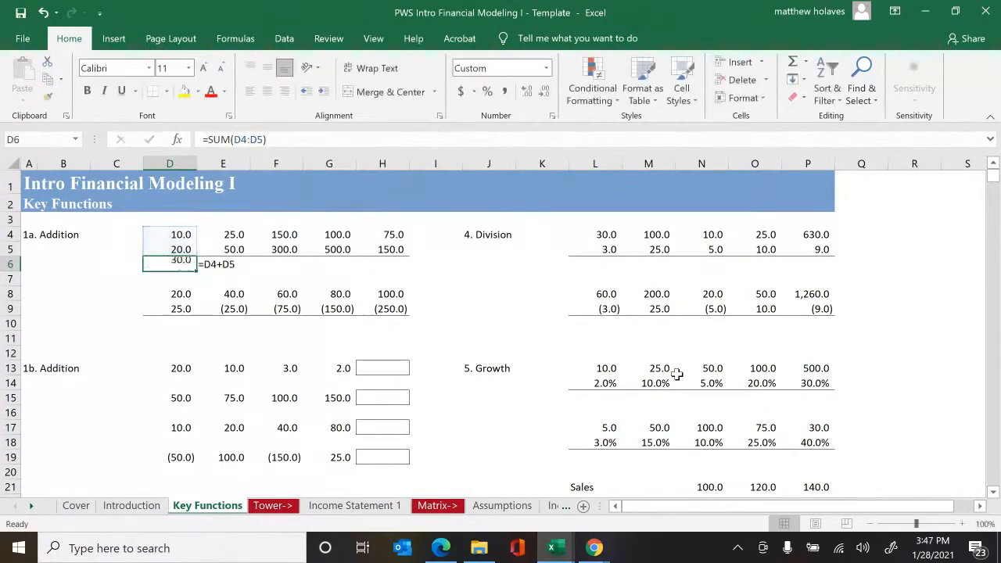
{"action": "key", "text": "shift+Right"}
{"action": "key", "text": "shift+Right"}
{"action": "key", "text": "shift+Right"}
{"action": "key", "text": "shift+Right"}
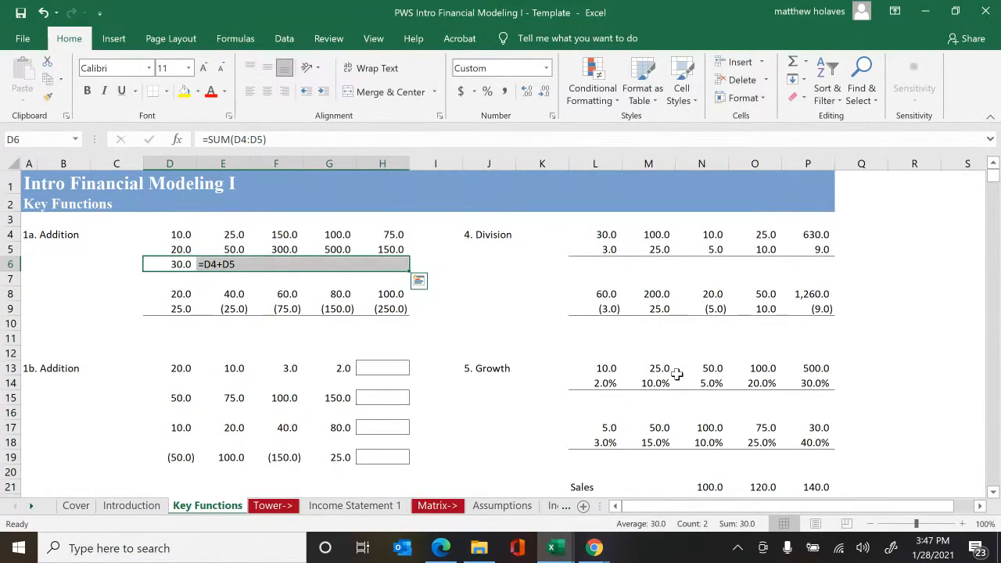
{"action": "key", "text": "Left"}
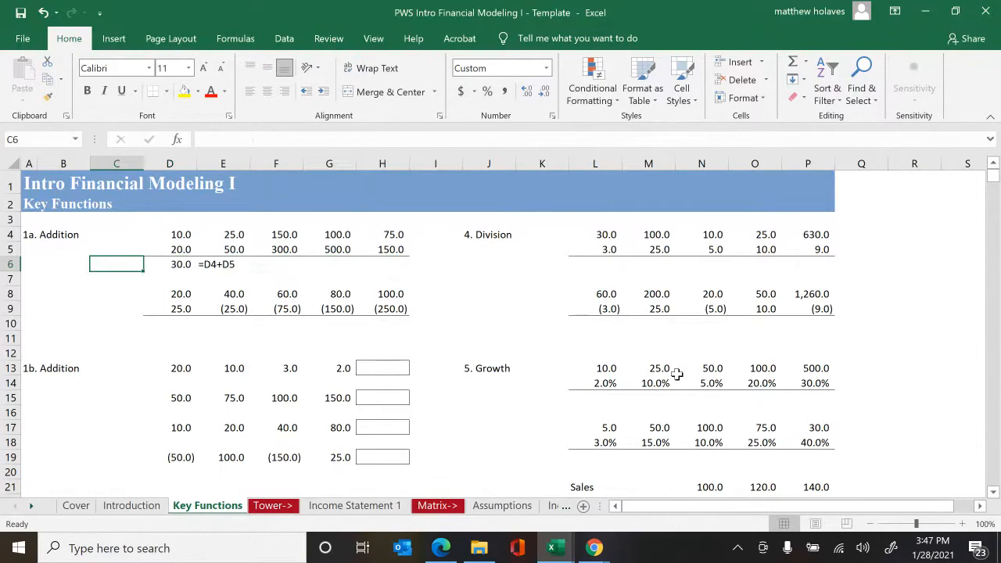
- Select the cell E6 that holds the formula text next to the first addition total
{"action": "key", "text": "Right"}
{"action": "key", "text": "Right"}
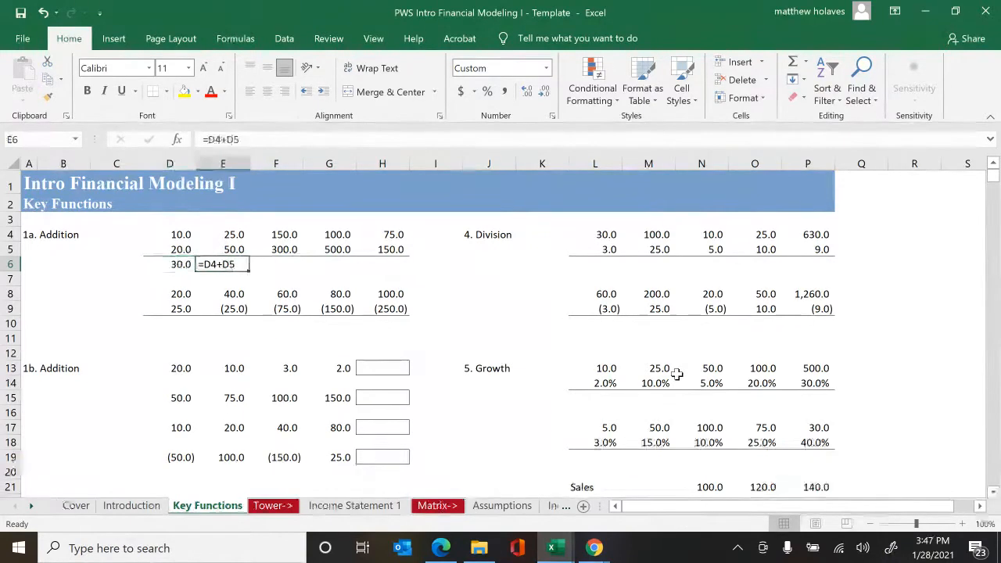
- Show D6's formula as text in E6 and clear both D6 and E6
{"action": "key", "text": "ctrl+shift+f"}
{"action": "key", "text": "Left"}
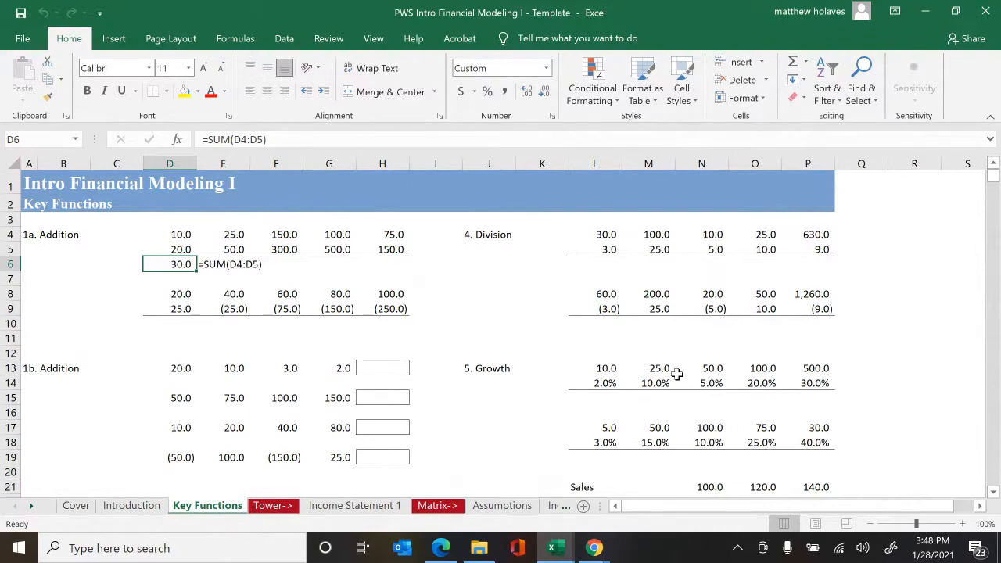
{"action": "key", "text": "shift+Right"}
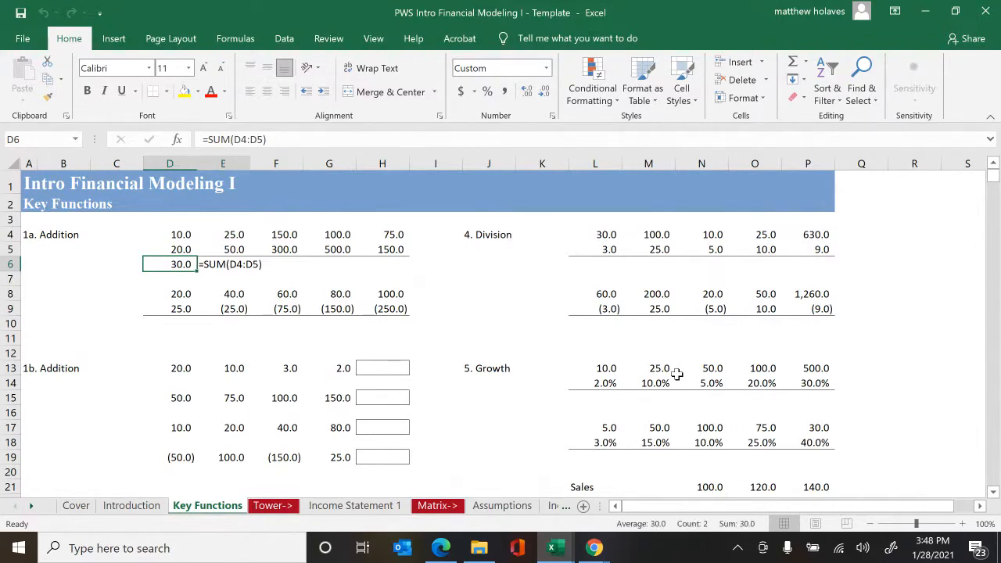
{"action": "key", "text": "Delete"}
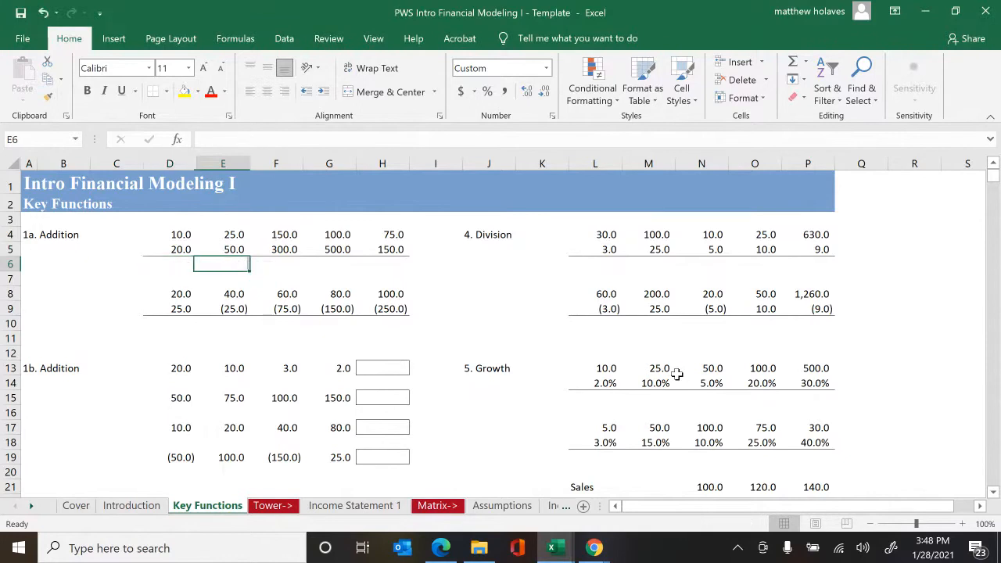
- Total D4:D5 in D6 with AutoSum and show its formula as text in E6
{"action": "key", "text": "shift+Left"}
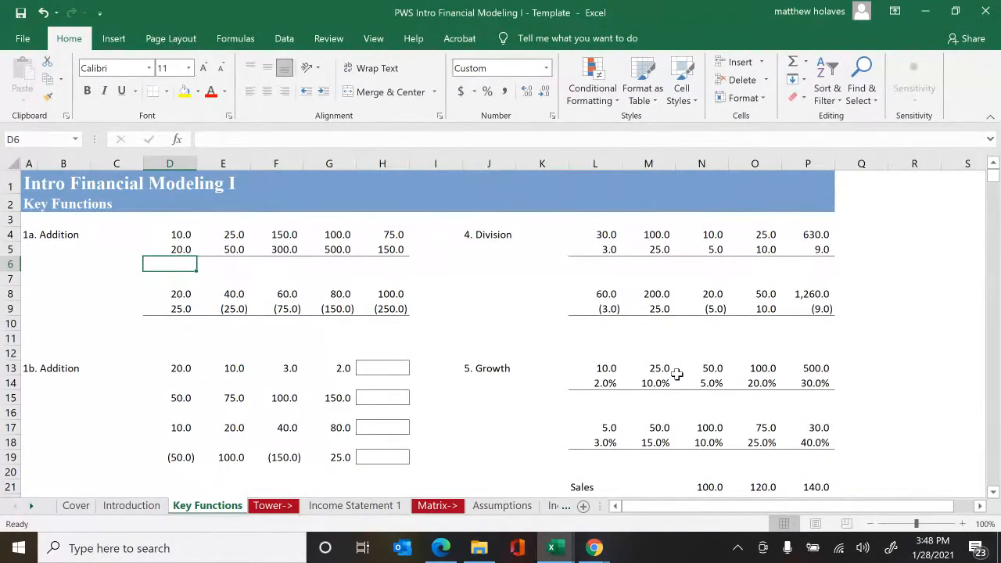
{"action": "key", "text": "alt+="}
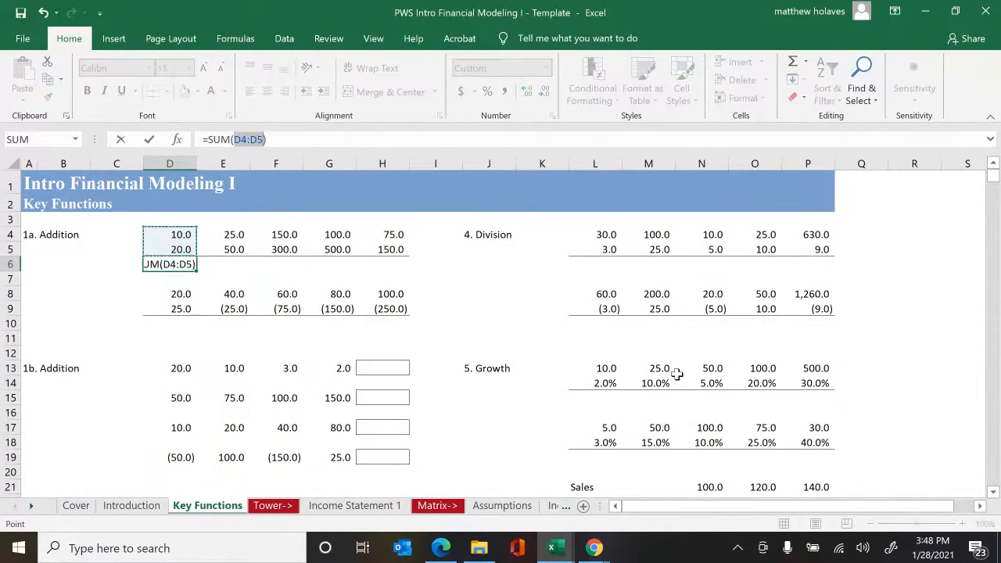
{"action": "key", "text": "ctrl+Return"}
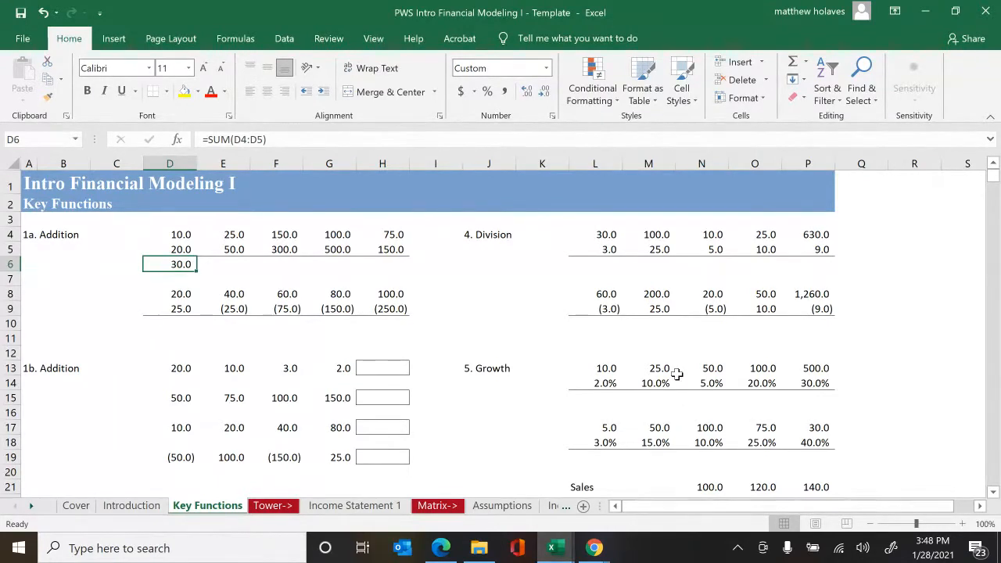
{"action": "key", "text": "F2"}
{"action": "key", "text": "Escape"}
{"action": "key", "text": "Right"}
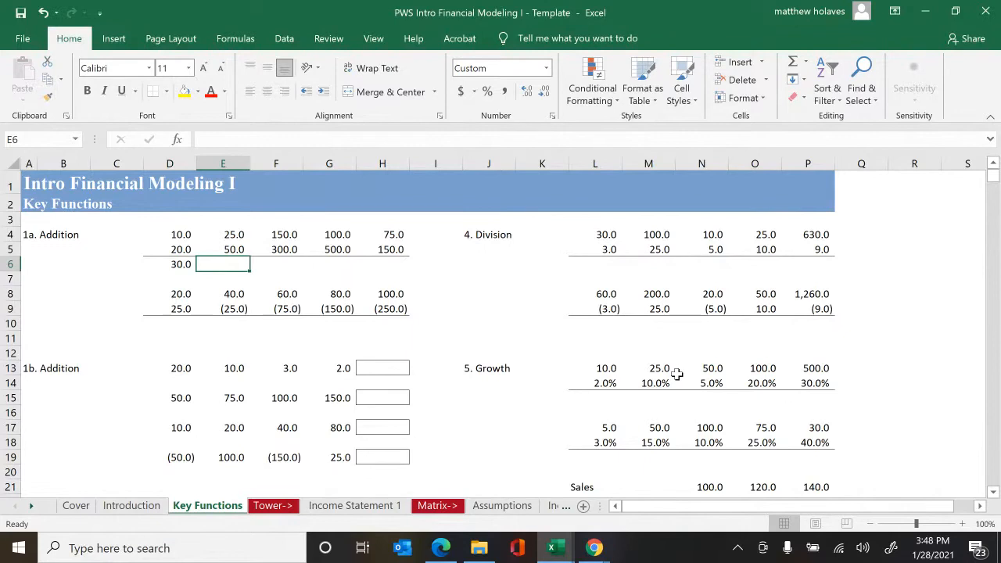
{"action": "key", "text": "ctrl+v"}
{"action": "key", "text": "shift+Tab"}
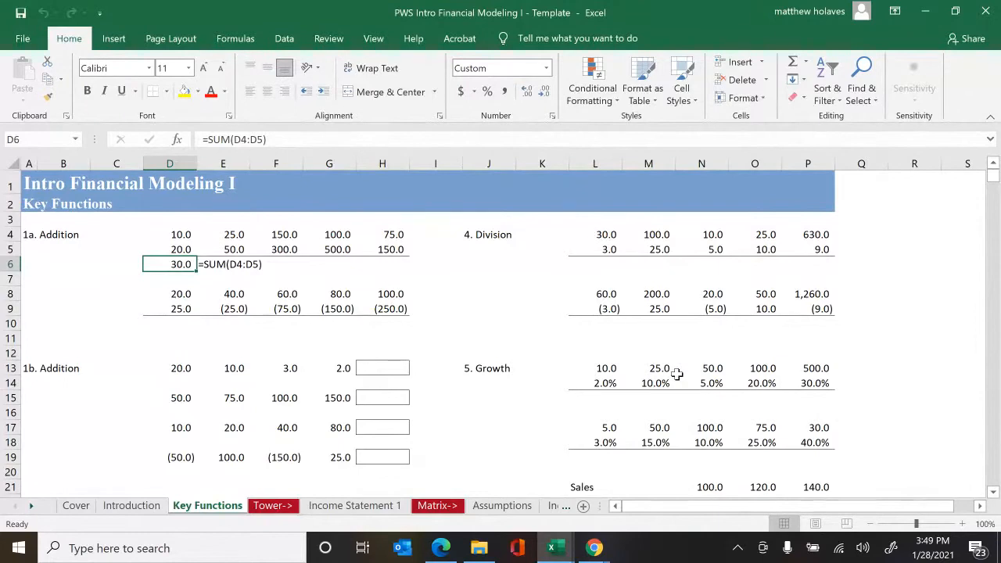
- Fill the SUM formula from D6 across to H6
{"action": "key", "text": "shift+Right"}
{"action": "key", "text": "shift+Right"}
{"action": "key", "text": "shift+Right"}
{"action": "key", "text": "shift+Right"}
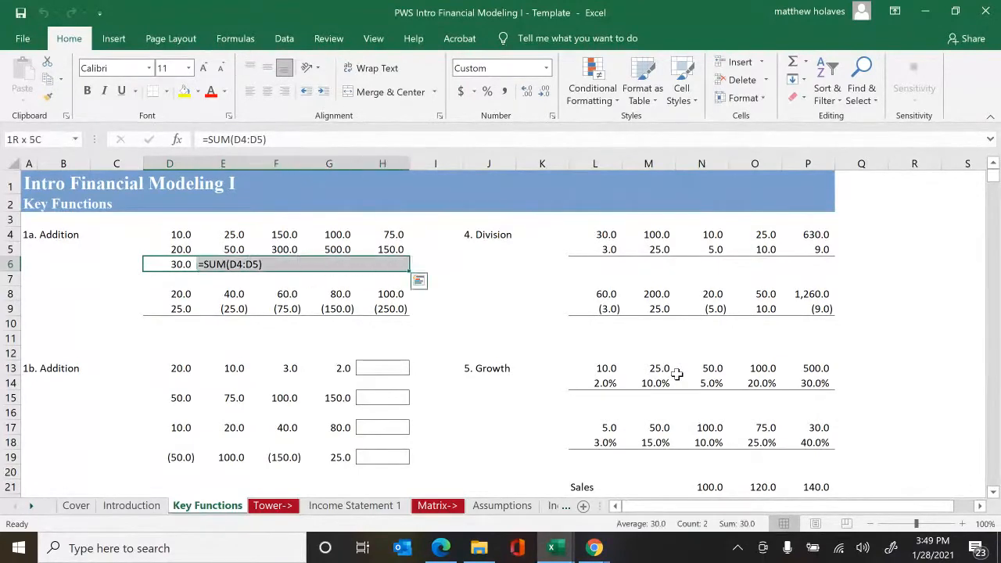
{"action": "key", "text": "ctrl+r"}
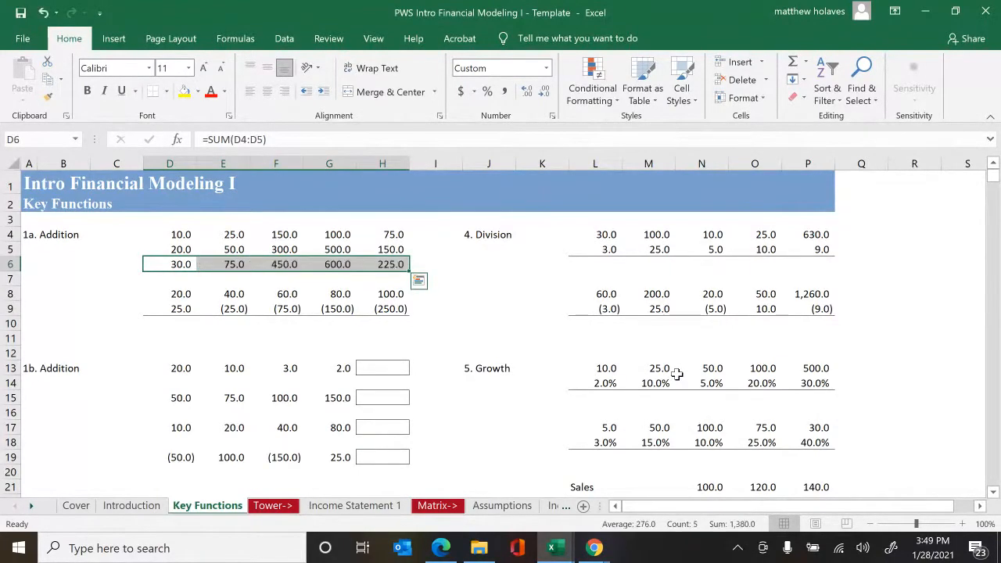
- Show the formula of H6 as text in I6
{"action": "key", "text": "Right"}
{"action": "key", "text": "Right"}
{"action": "key", "text": "Right"}
{"action": "key", "text": "Right"}
{"action": "key", "text": "Right"}
{"action": "key", "text": "ctrl+shift+f"}
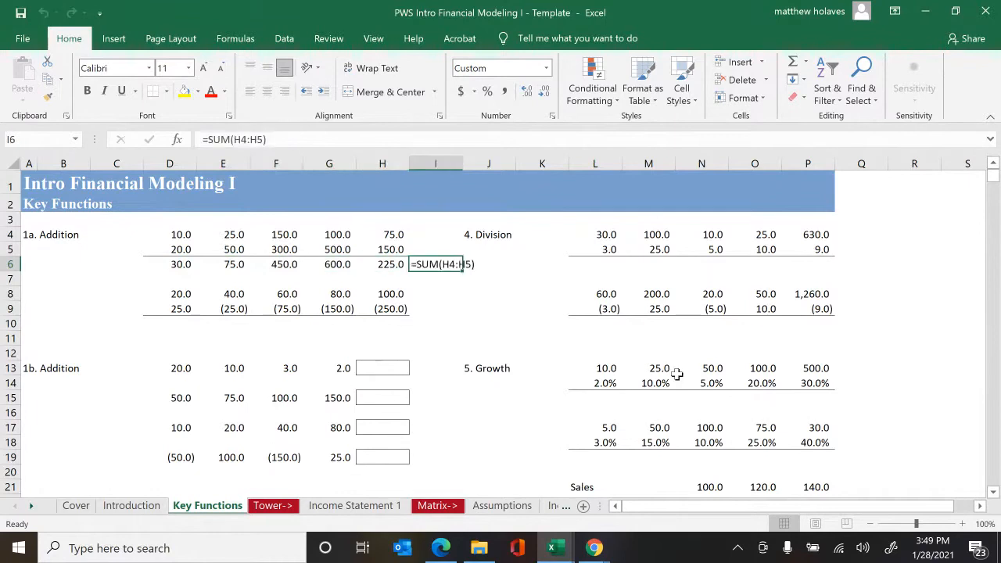
- Total D8:D9 in D10 with AutoSum
{"action": "key", "text": "Left"}
{"action": "key", "text": "Left"}
{"action": "key", "text": "Left"}
{"action": "key", "text": "Left"}
{"action": "key", "text": "Left"}
{"action": "key", "text": "Down"}
{"action": "key", "text": "Down"}
{"action": "key", "text": "Down"}
{"action": "key", "text": "Down"}
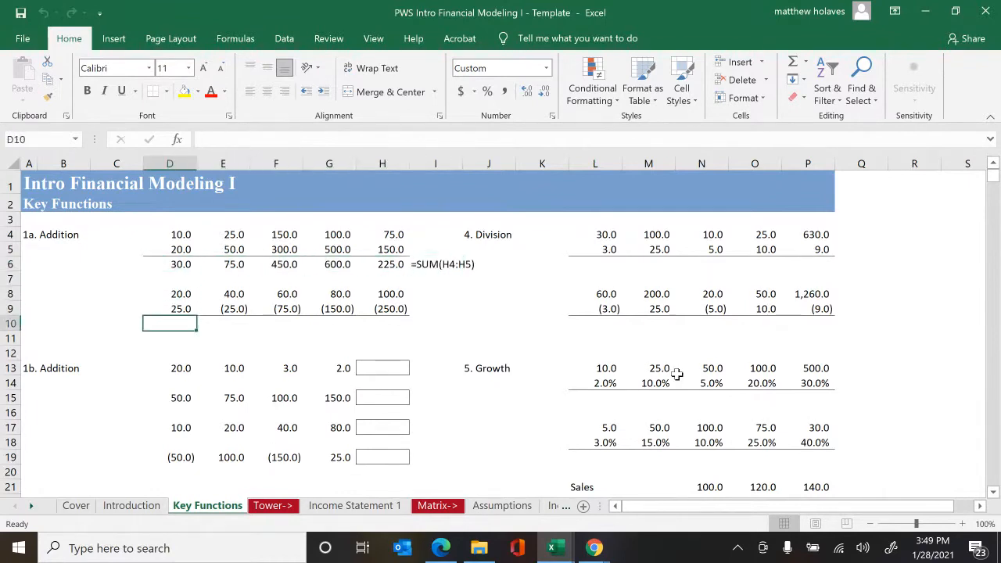
{"action": "key", "text": "alt+equal"}
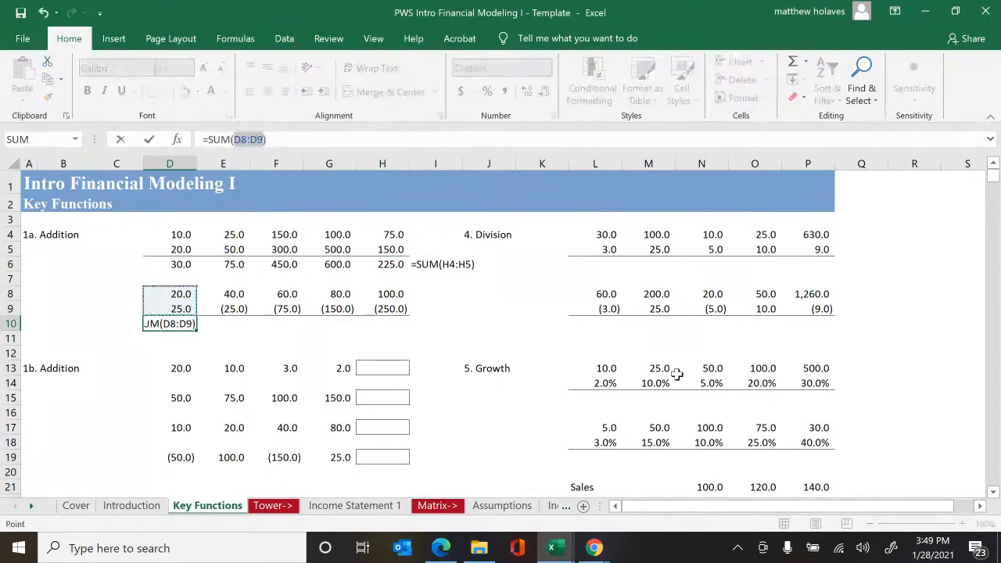
{"action": "key", "text": "ctrl+Return"}
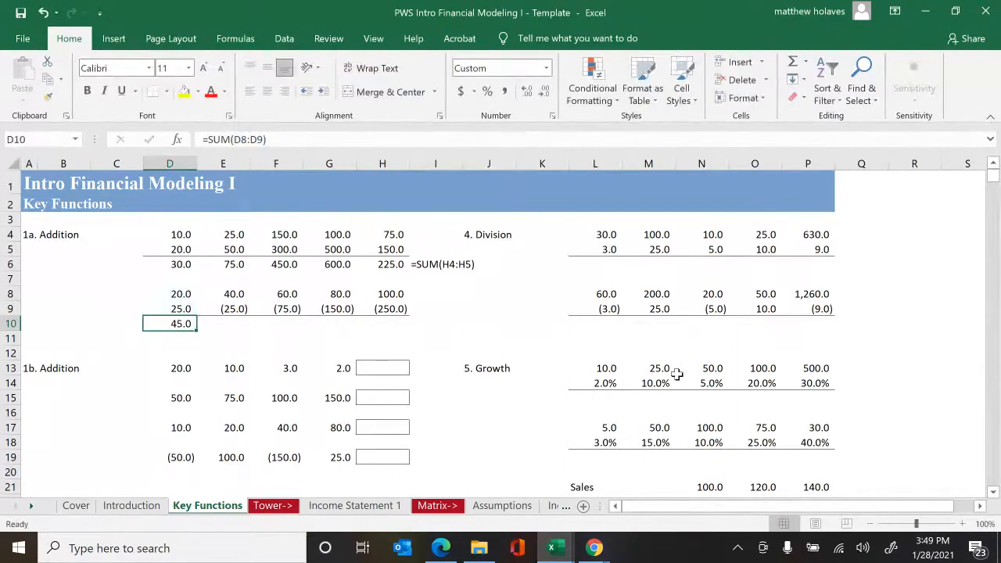
- Fill the SUM formula from D10 across to H10
{"action": "key", "text": "shift+Right"}
{"action": "key", "text": "shift+Right"}
{"action": "key", "text": "shift+Right"}
{"action": "key", "text": "shift+Right"}
{"action": "key", "text": "ctrl+r"}
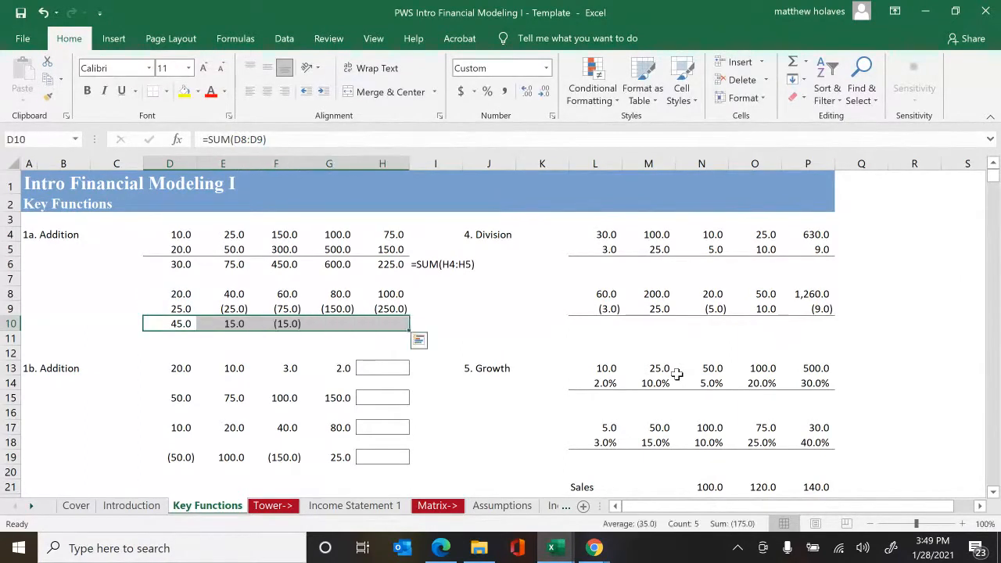
- Show the formula of H10 as text in I10
{"action": "key", "text": "Right"}
{"action": "key", "text": "Right"}
{"action": "key", "text": "Right"}
{"action": "key", "text": "Right"}
{"action": "key", "text": "Right"}
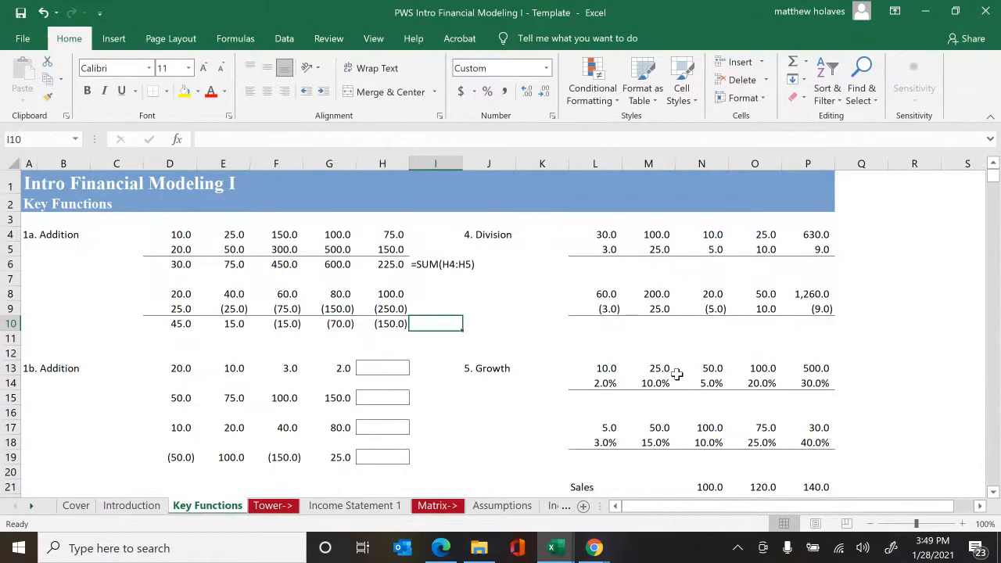
{"action": "key", "text": "Left"}
{"action": "key", "text": "Down"}
{"action": "key", "text": "Down"}
{"action": "key", "text": "Down"}
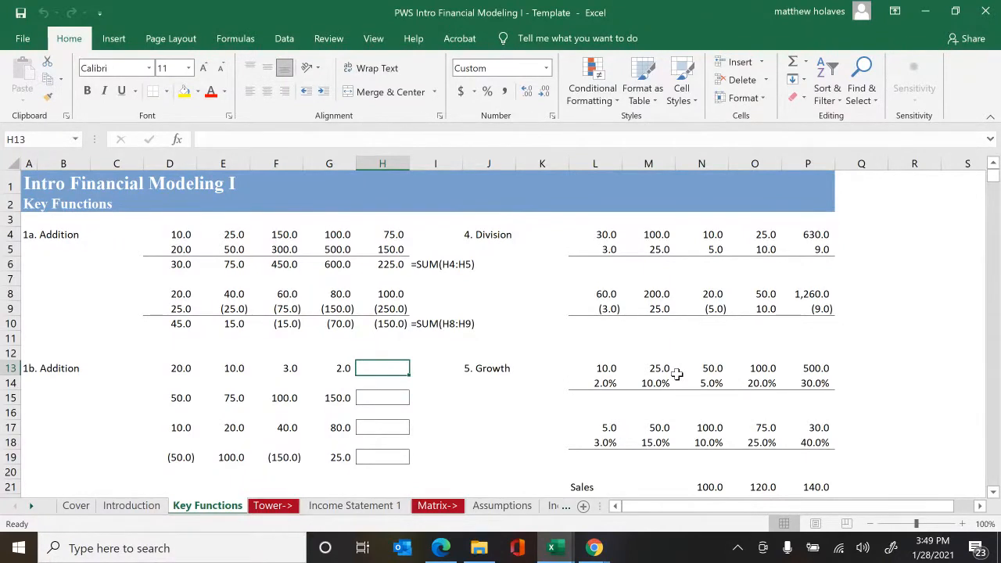
{"action": "key", "text": "alt+equal"}
{"action": "key", "text": "Escape"}
{"action": "key", "text": "Left"}
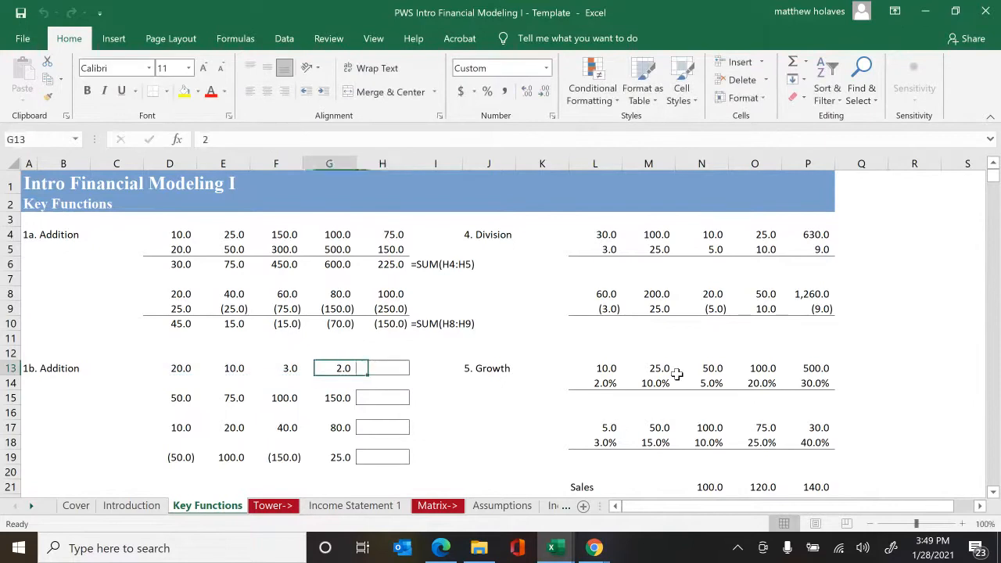
- Clear the sums and the formula text from D6 through I6
{"action": "key", "text": "Left"}
{"action": "key", "text": "Left"}
{"action": "key", "text": "Up"}
{"action": "key", "text": "Up"}
{"action": "key", "text": "Up"}
{"action": "key", "text": "Up"}
{"action": "key", "text": "Up"}
{"action": "key", "text": "Up"}
{"action": "key", "text": "Up"}
{"action": "key", "text": "Left"}
{"action": "key", "text": "shift+Right"}
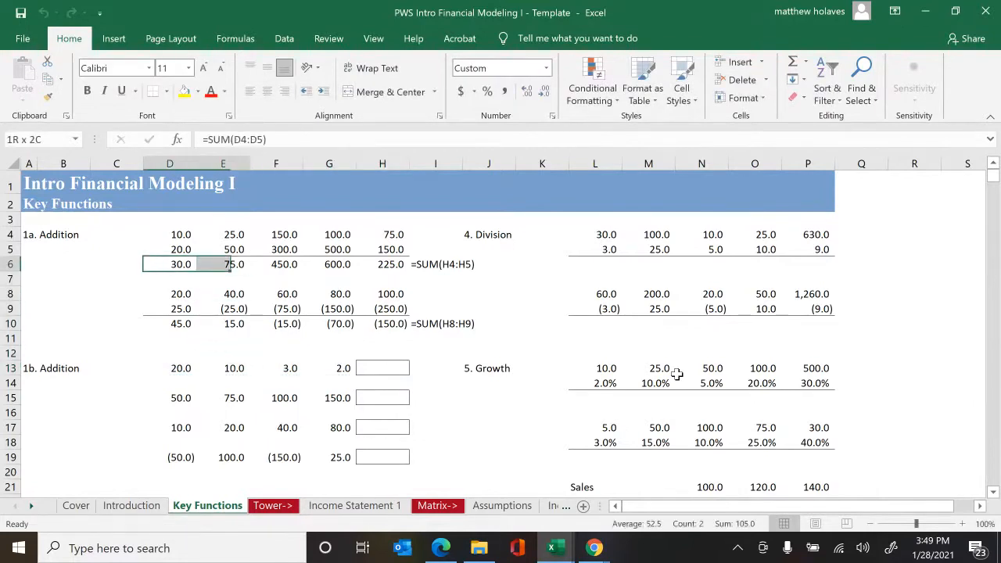
{"action": "key", "text": "shift+Right"}
{"action": "key", "text": "shift+Right"}
{"action": "key", "text": "shift+Right"}
{"action": "key", "text": "shift+Right"}
{"action": "key", "text": "shift+Right"}
{"action": "key", "text": "Delete"}
{"action": "key", "text": "Right"}
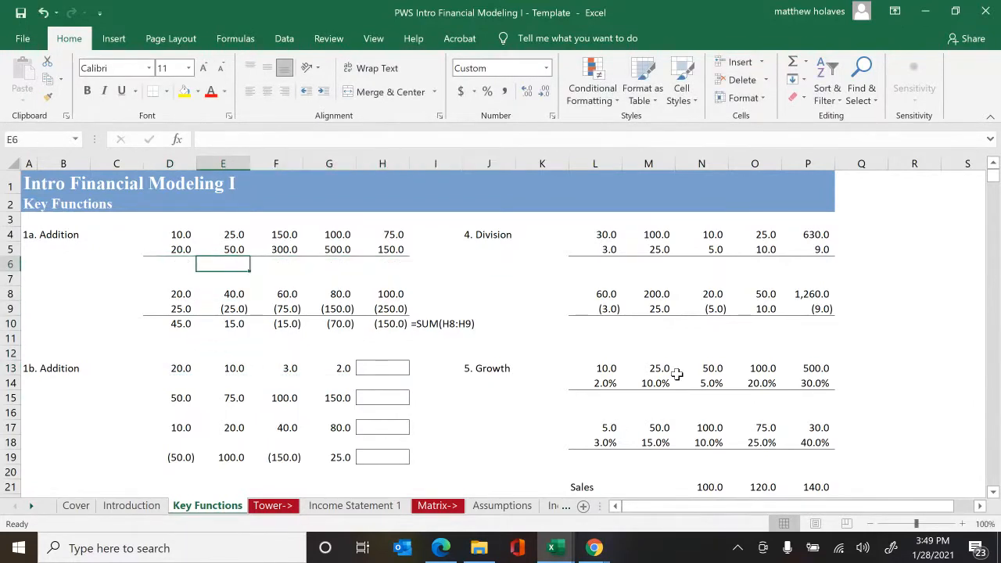
{"action": "key", "text": "Left"}
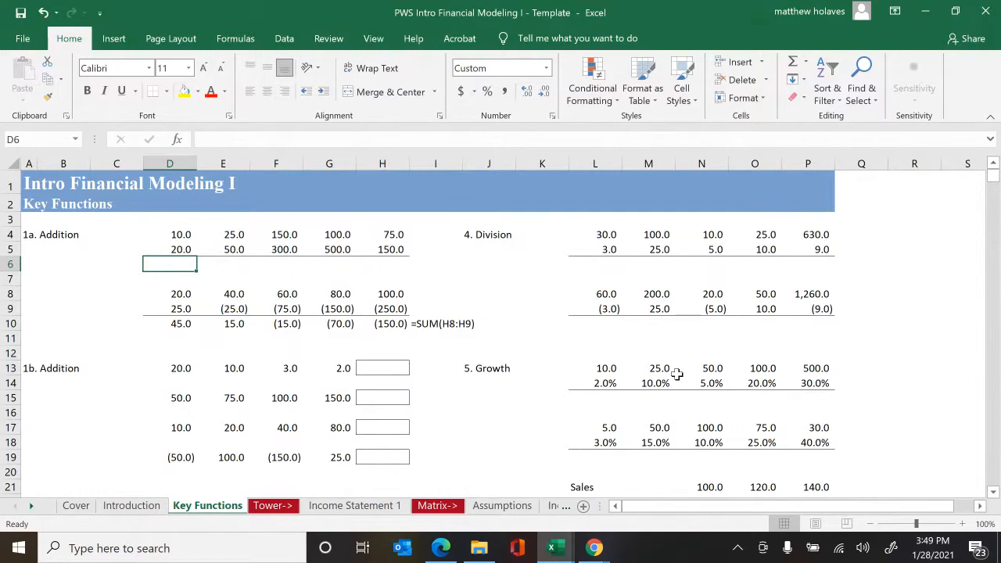
{"action": "key", "text": "alt"}
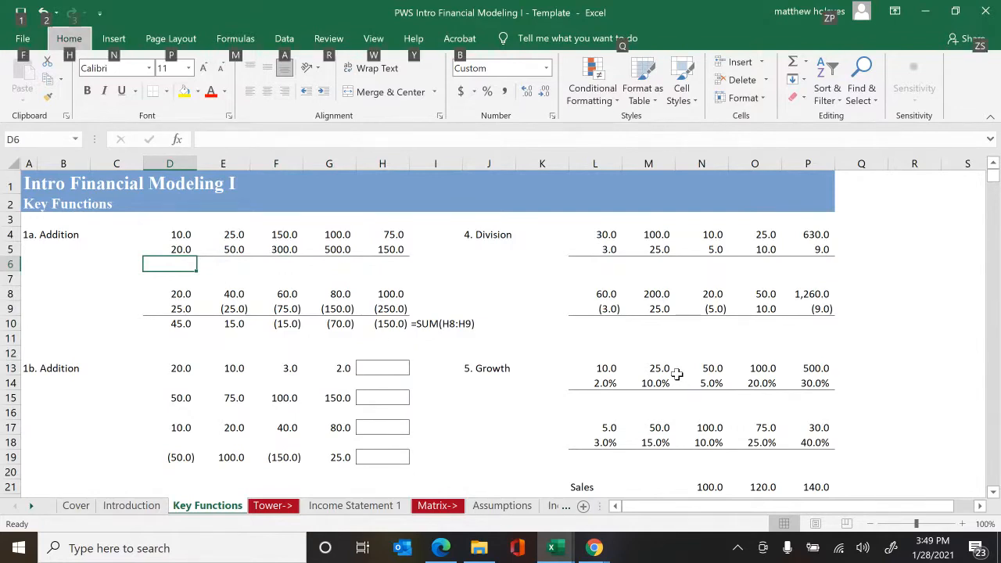
{"action": "key", "text": "Escape"}
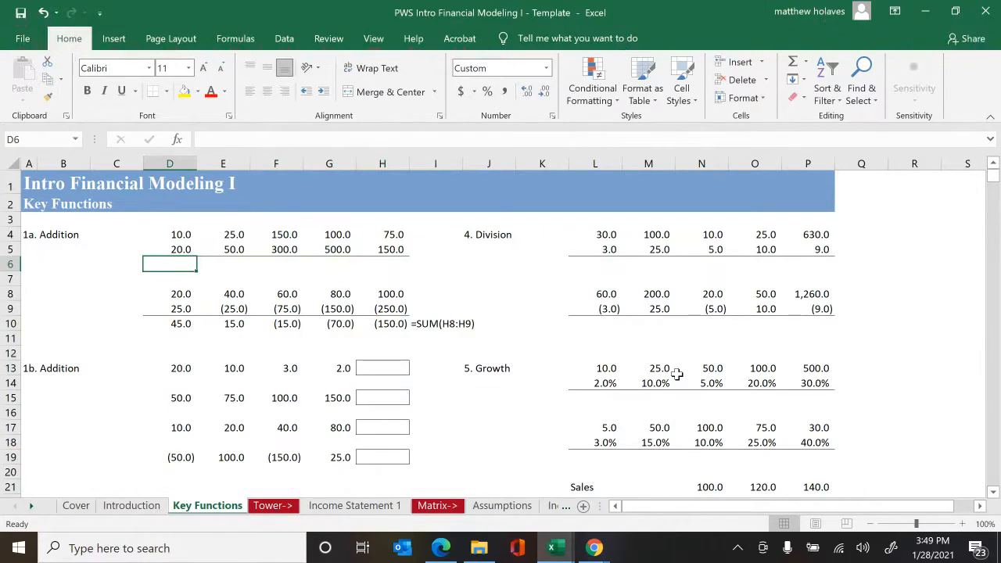
{"action": "key", "text": "alt+equal"}
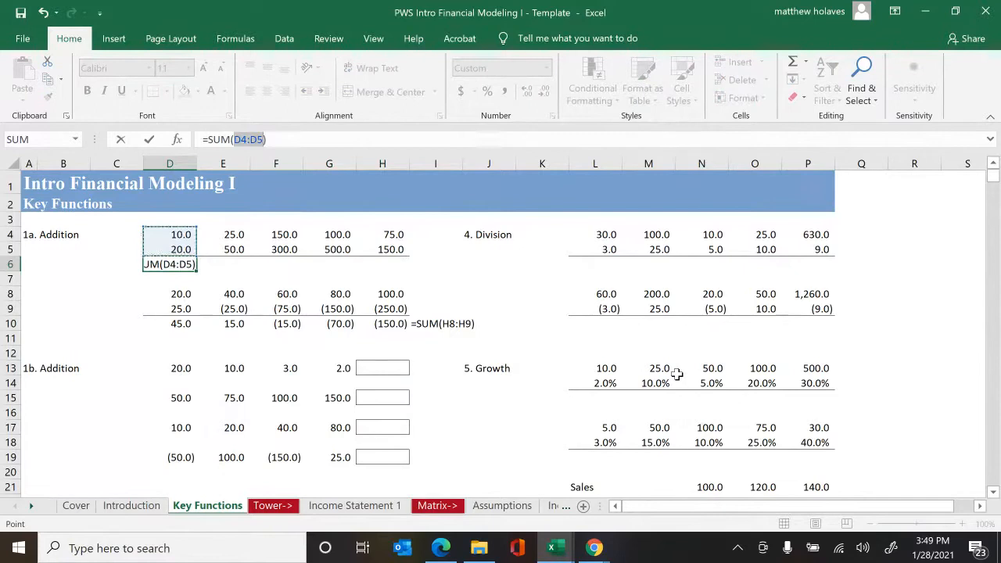
{"action": "key", "text": "Escape"}
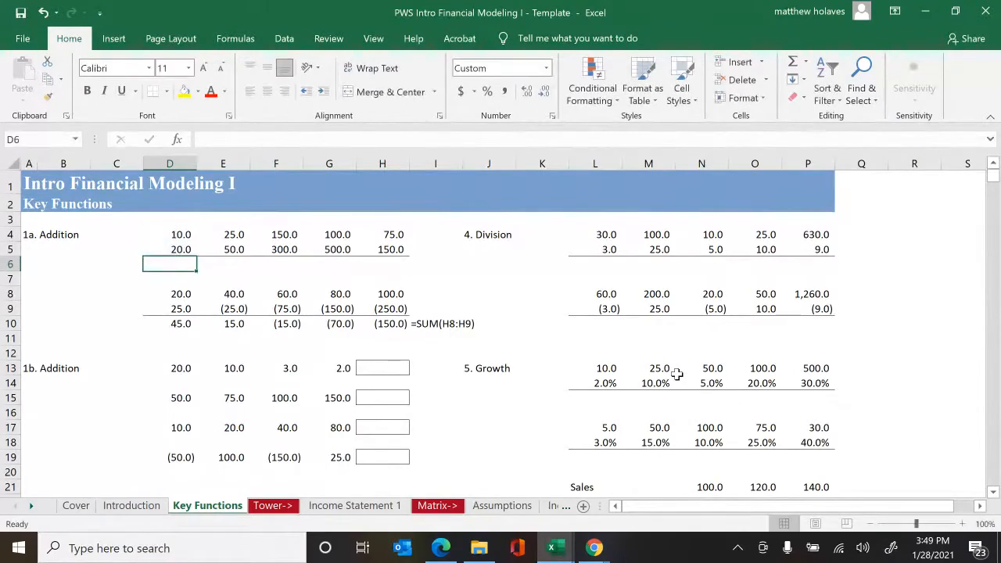
{"action": "key", "text": "alt+equal"}
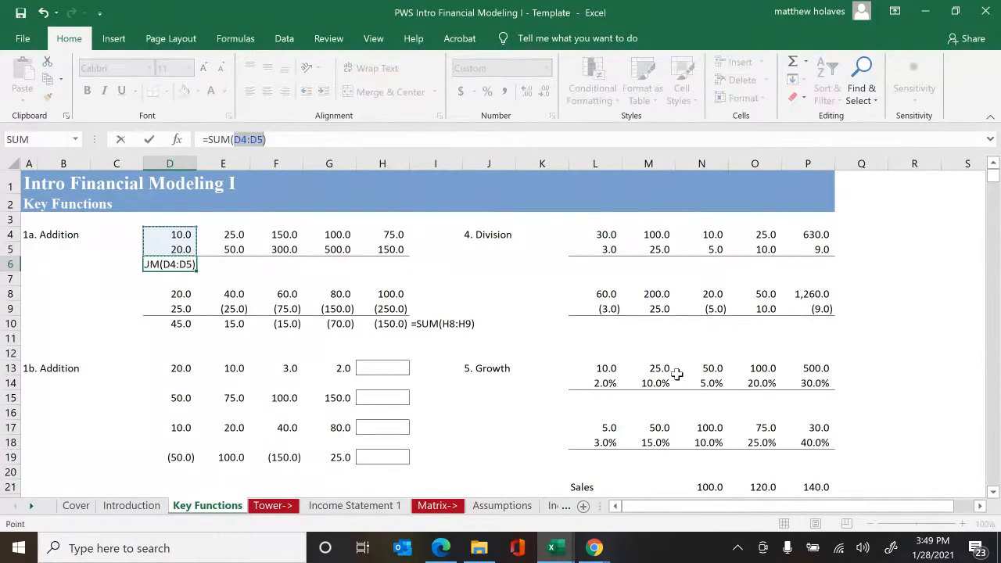
{"action": "key", "text": "Escape"}
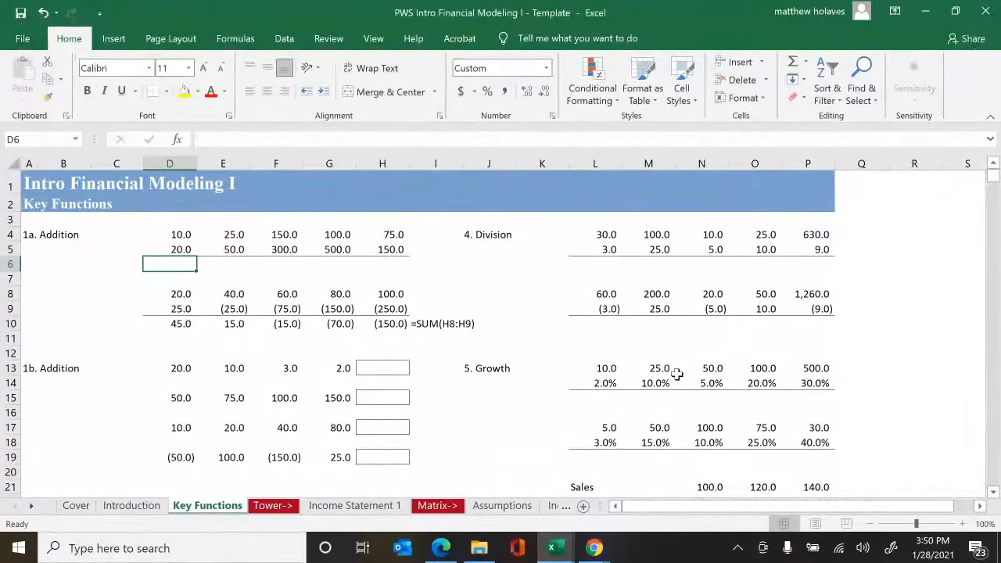
- Total D4:D5 in D6 with AutoSum and fill the formula across to H6
{"action": "key", "text": "alt+equal"}
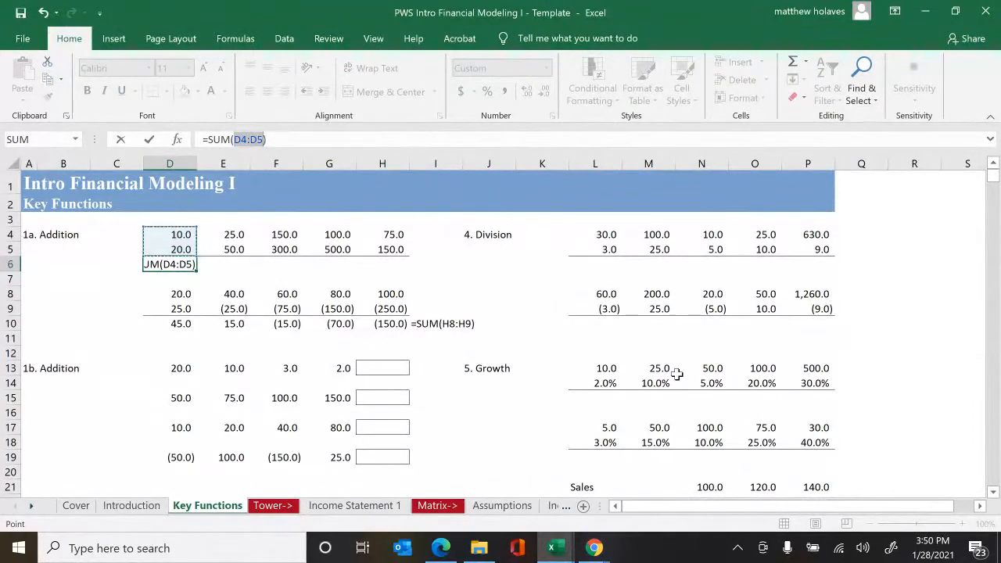
{"action": "key", "text": "ctrl+Return"}
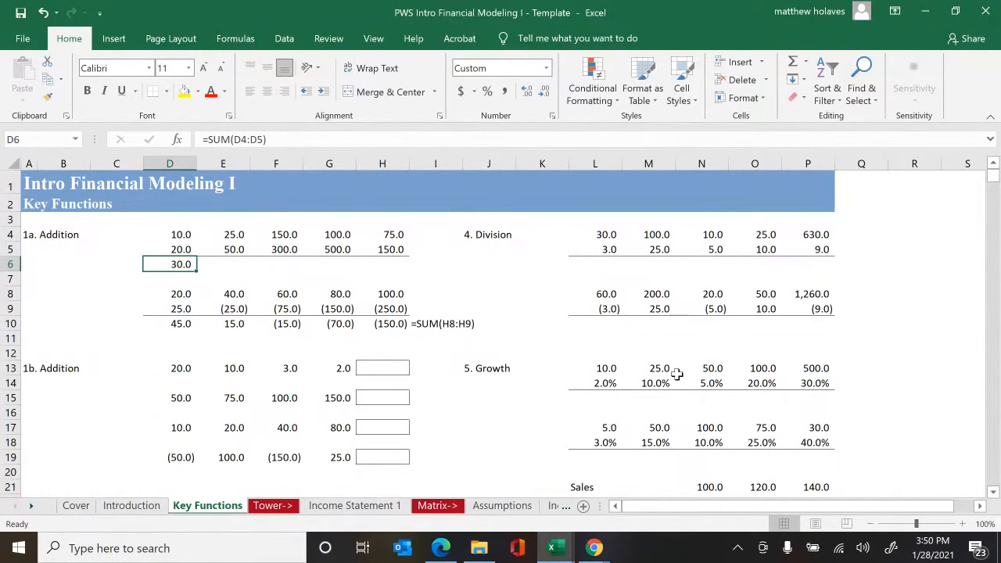
{"action": "key", "text": "shift+Right"}
{"action": "key", "text": "shift+Right"}
{"action": "key", "text": "shift+Right"}
{"action": "key", "text": "shift+Right"}
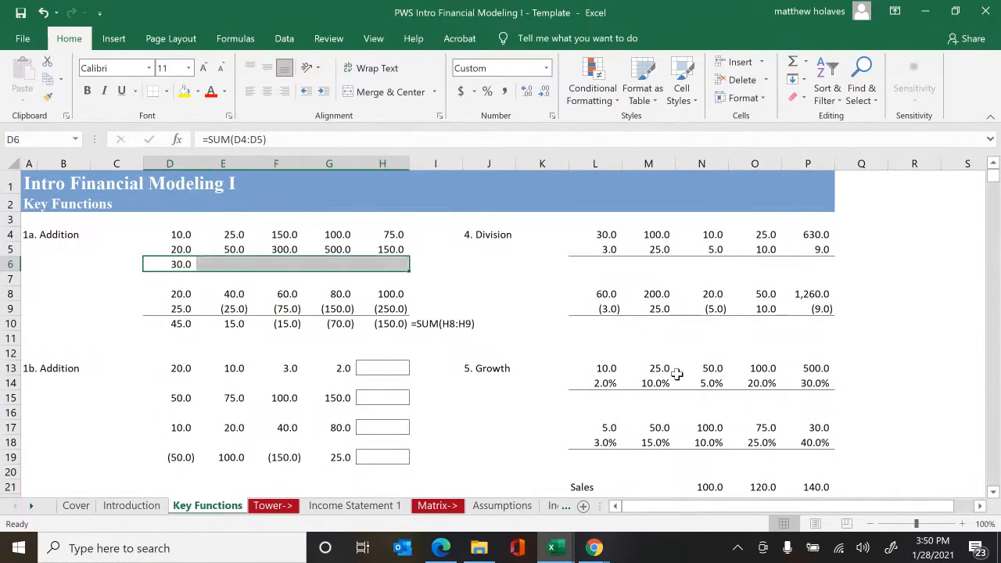
{"action": "key", "text": "ctrl+r"}
- Total D13:G13 in H13 with AutoSum and show its formula as text in I13
{"action": "key", "text": "Down"}
{"action": "key", "text": "Down"}
{"action": "key", "text": "Down"}
{"action": "key", "text": "Down"}
{"action": "key", "text": "Down"}
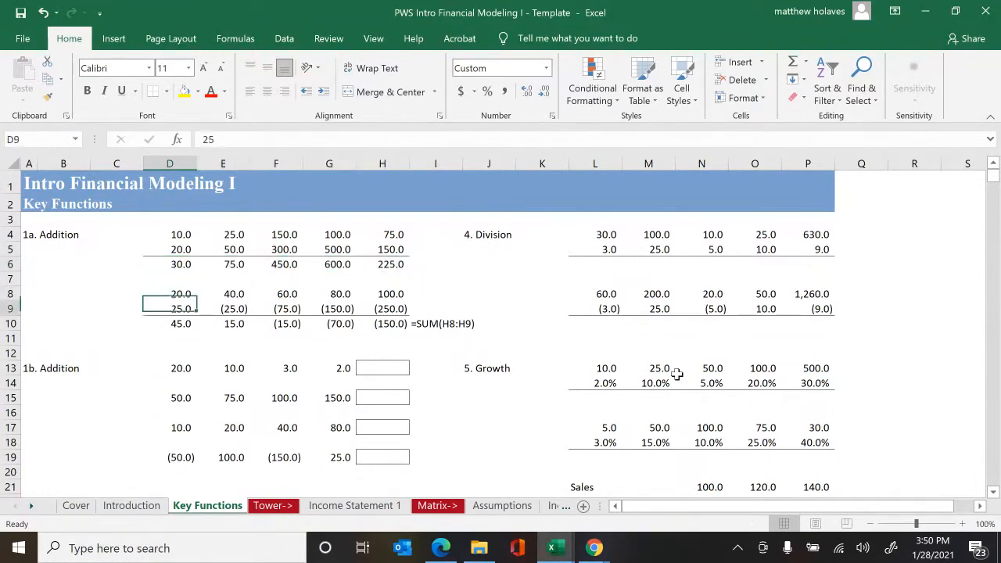
{"action": "key", "text": "Down"}
{"action": "key", "text": "Down"}
{"action": "key", "text": "Right"}
{"action": "key", "text": "Right"}
{"action": "key", "text": "Right"}
{"action": "key", "text": "Right"}
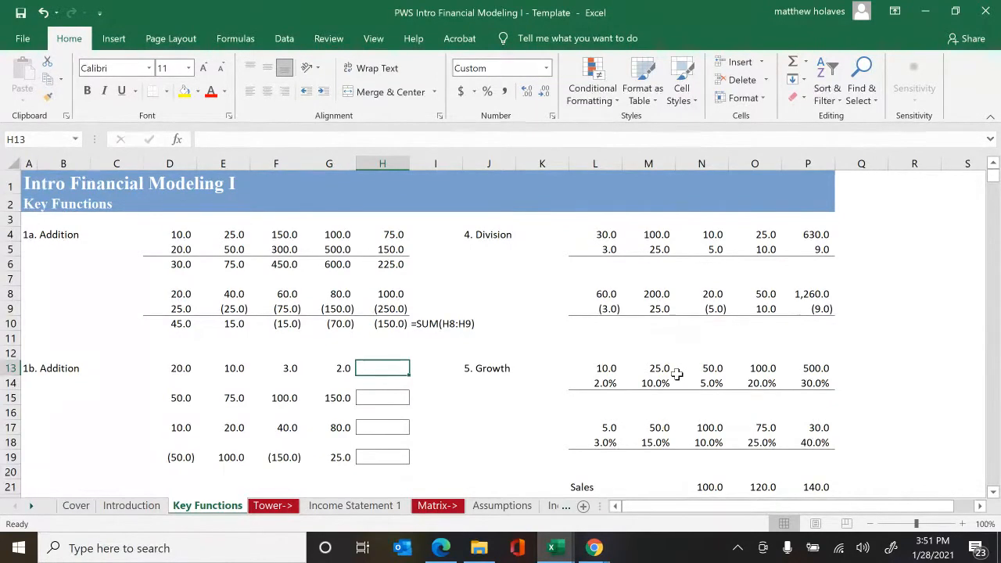
{"action": "key", "text": "alt+equal"}
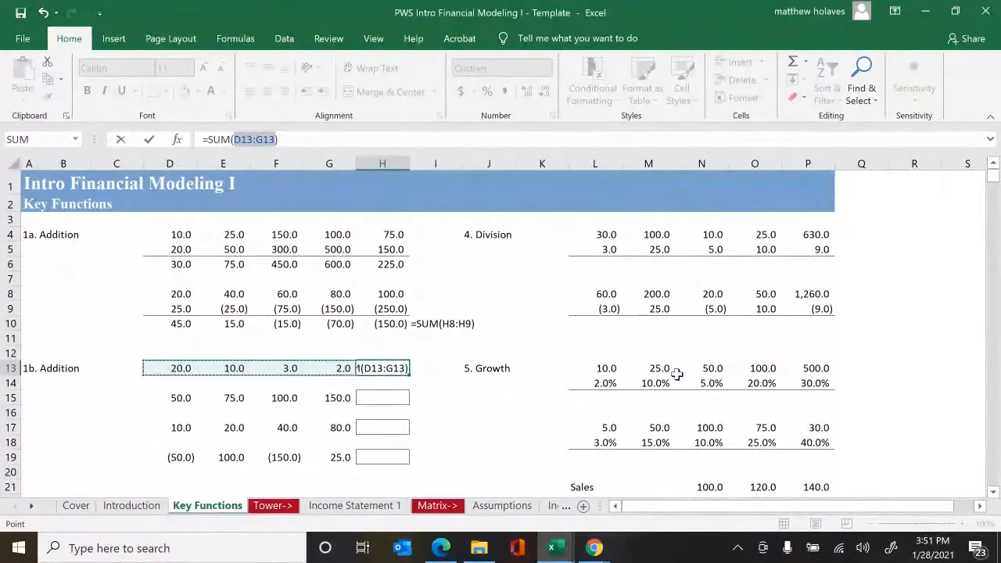
{"action": "key", "text": "Tab"}
{"action": "key", "text": "ctrl+shift+f"}
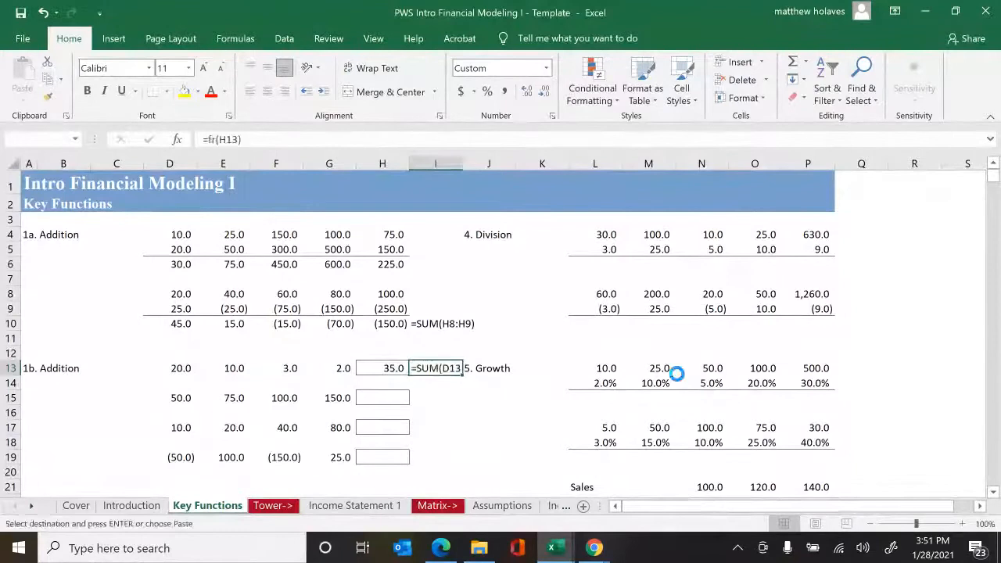
{"action": "key", "text": "Left"}
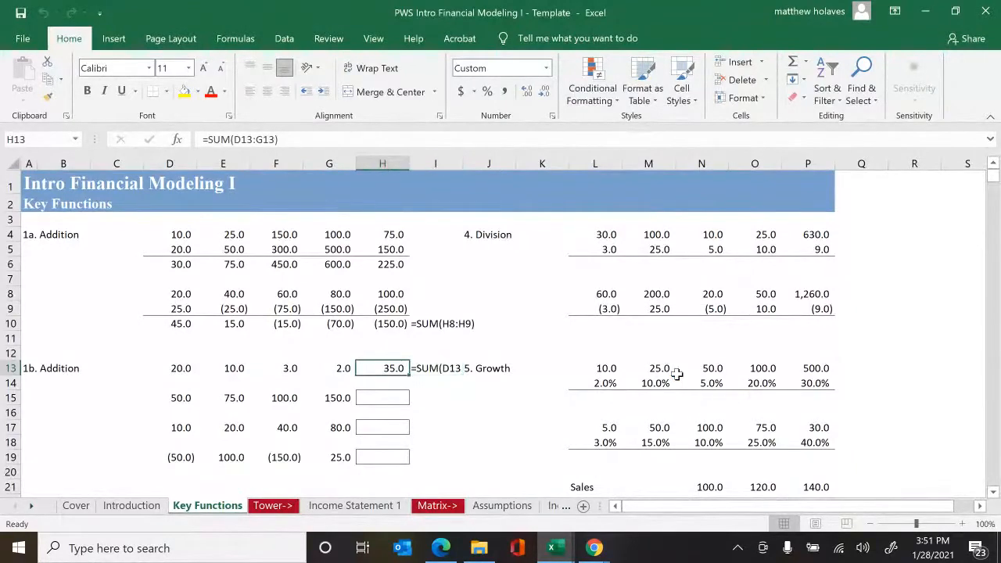
- Copy the row total formula from H13 into H15, H17 and H19
{"action": "key", "text": "ctrl+c"}
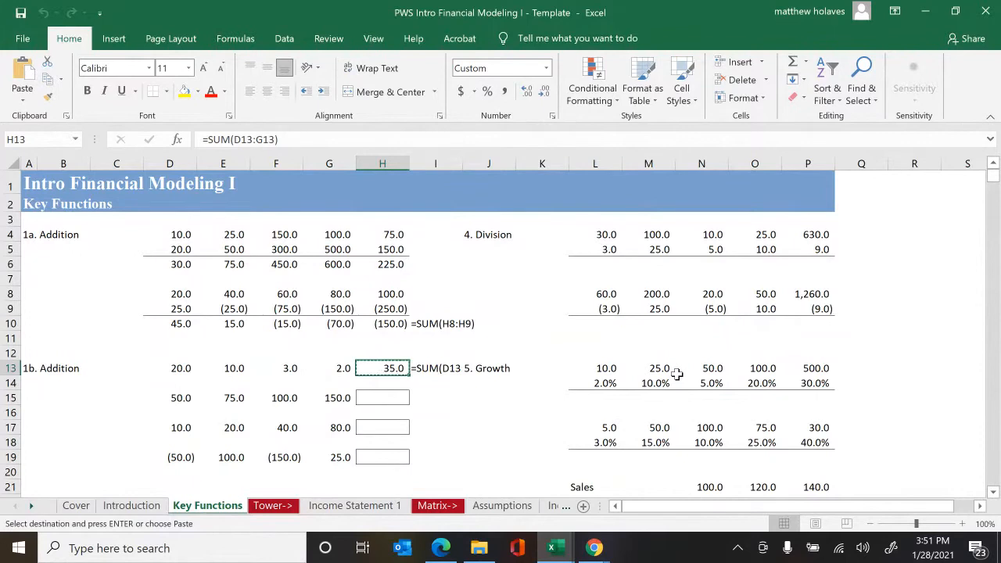
{"action": "key", "text": "Down"}
{"action": "key", "text": "Down"}
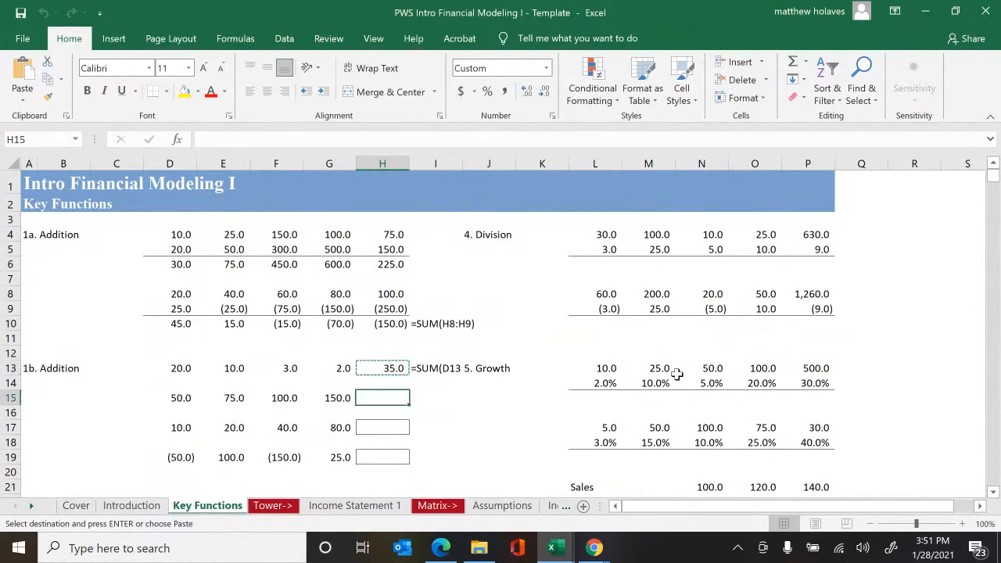
{"action": "left_click", "coordinate": [676, 374]}
{"action": "key", "text": "Left"}
{"action": "key", "text": "Left"}
{"action": "key", "text": "Left"}
{"action": "key", "text": "Left"}
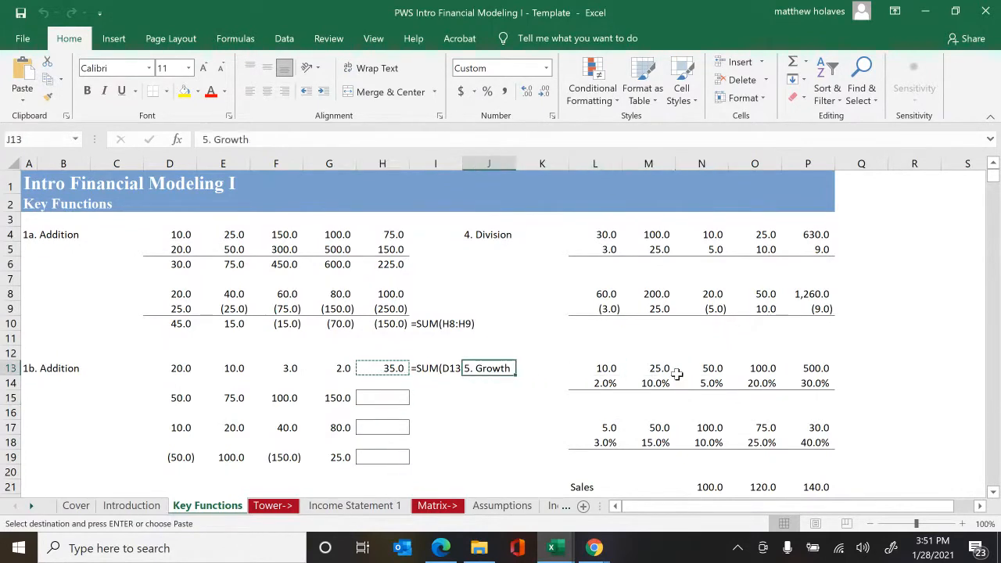
{"action": "key", "text": "Left"}
{"action": "key", "text": "Down"}
{"action": "key", "text": "Down"}
{"action": "key", "text": "Left"}
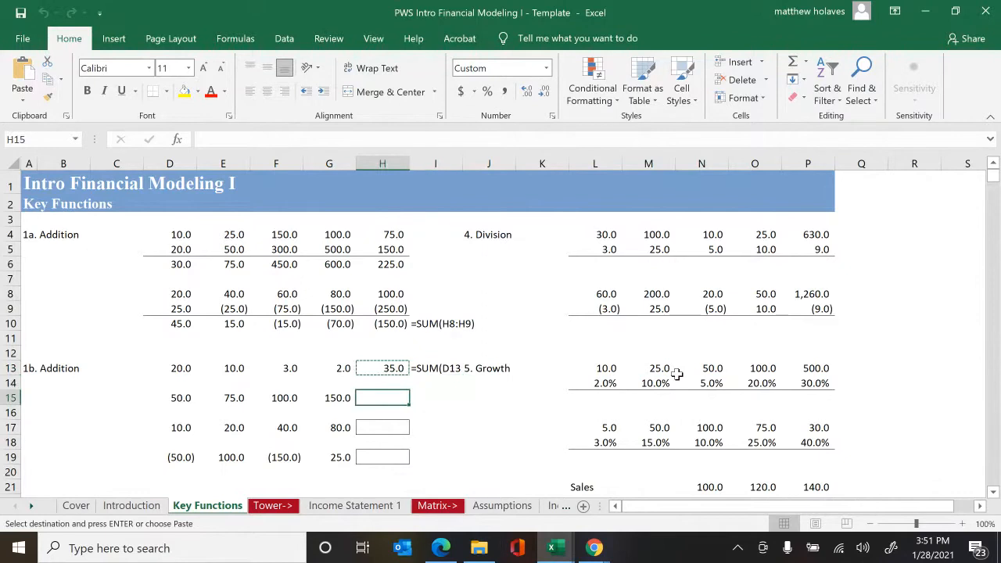
{"action": "key", "text": "ctrl+v"}
{"action": "key", "text": "Down"}
{"action": "key", "text": "Down"}
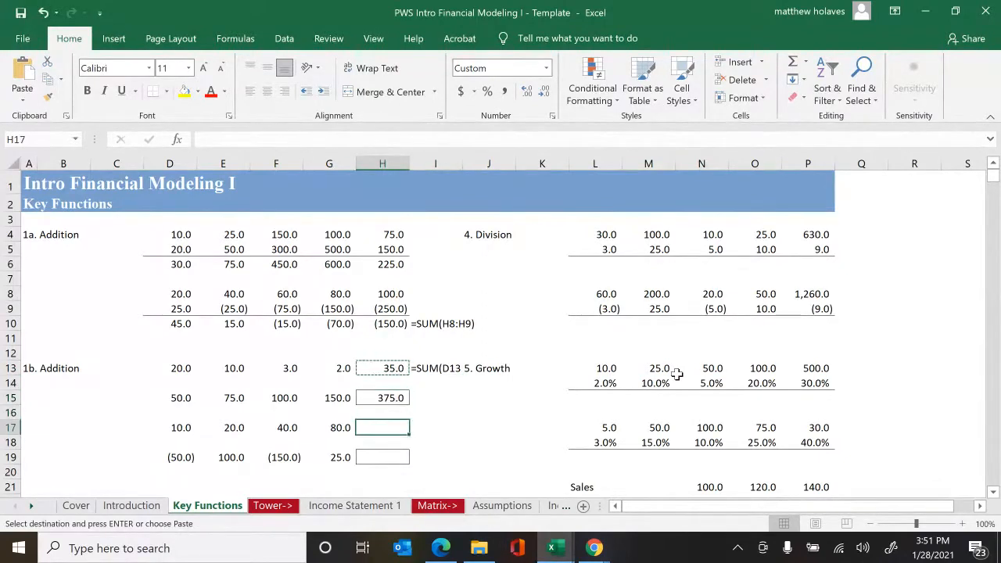
{"action": "key", "text": "ctrl+v"}
{"action": "key", "text": "Down"}
{"action": "key", "text": "Down"}
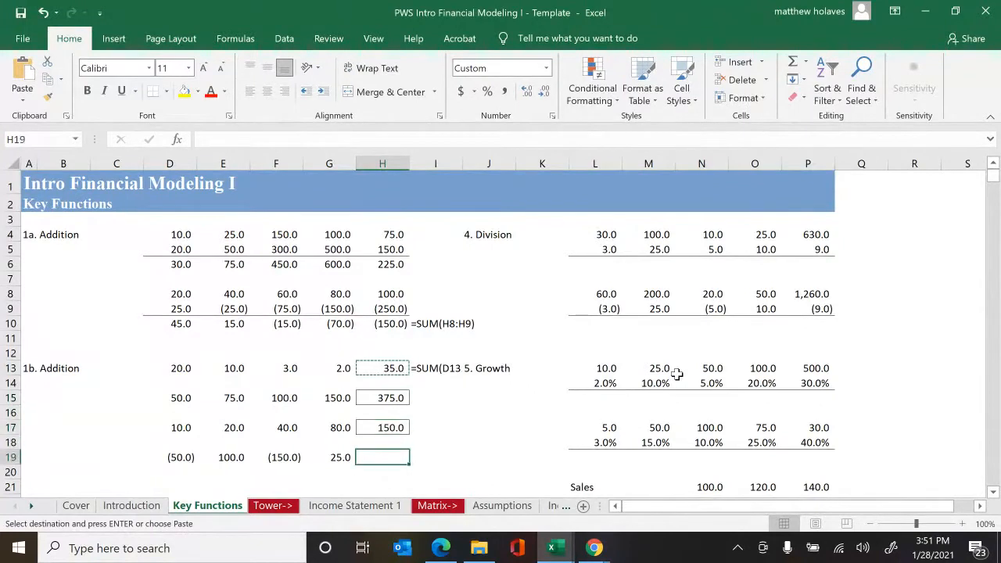
{"action": "key", "text": "ctrl+v"}
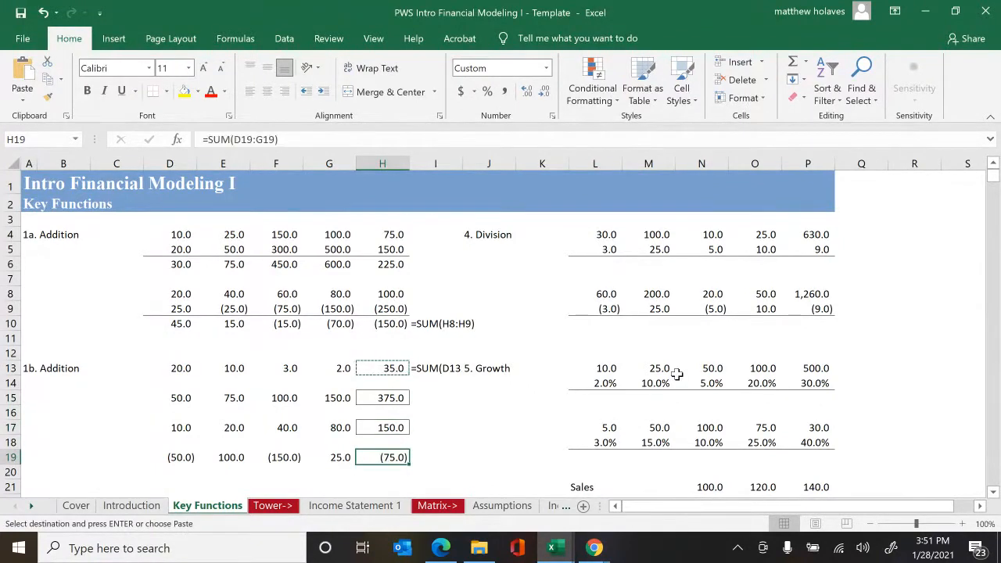
{"action": "key", "text": "Escape"}
- Show the formula of H19 as text in I19
{"action": "key", "text": "Right"}
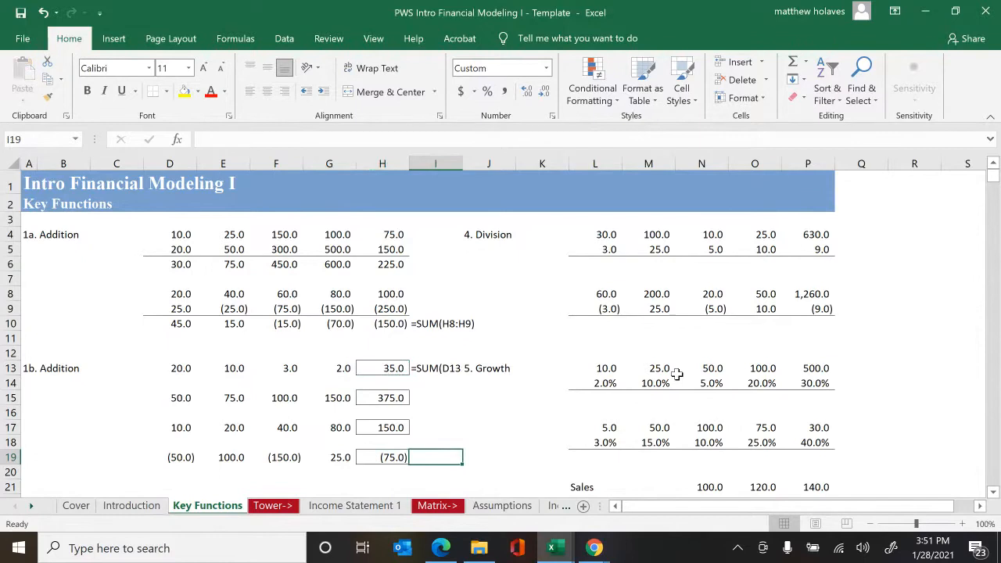
{"action": "key", "text": "ctrl+v"}
{"action": "key", "text": "Left"}
{"action": "key", "text": "Left"}
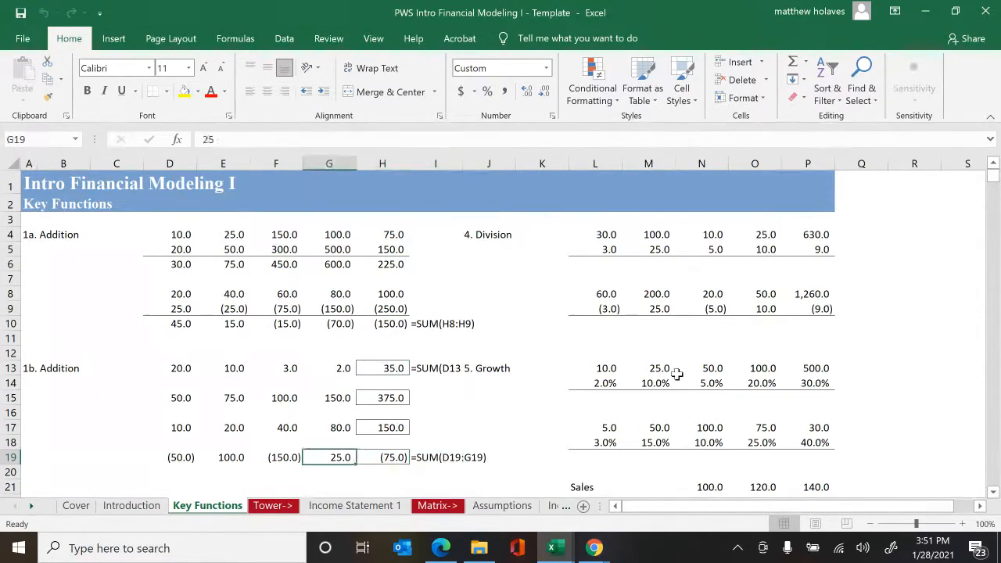
- Look over the Subtraction exercise in rows 22 to 27
{"action": "key", "text": "Down"}
{"action": "key", "text": "Down"}
{"action": "key", "text": "Down"}
{"action": "key", "text": "Down"}
{"action": "key", "text": "Down"}
{"action": "key", "text": "Down"}
{"action": "key", "text": "Down"}
{"action": "key", "text": "Down"}
{"action": "key", "text": "Down"}
{"action": "key", "text": "Down"}
{"action": "key", "text": "Down"}
{"action": "key", "text": "Down"}
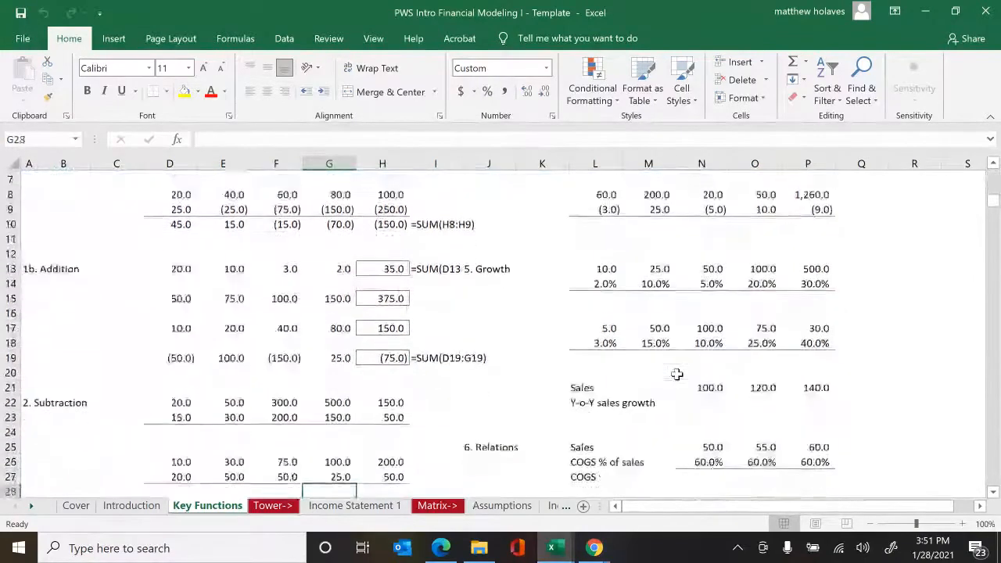
{"action": "key", "text": "Up"}
{"action": "key", "text": "Up"}
{"action": "key", "text": "Up"}
{"action": "key", "text": "Up"}
{"action": "key", "text": "Up"}
{"action": "key", "text": "Up"}
{"action": "key", "text": "Up"}
{"action": "key", "text": "Left"}
{"action": "key", "text": "Left"}
{"action": "key", "text": "Left"}
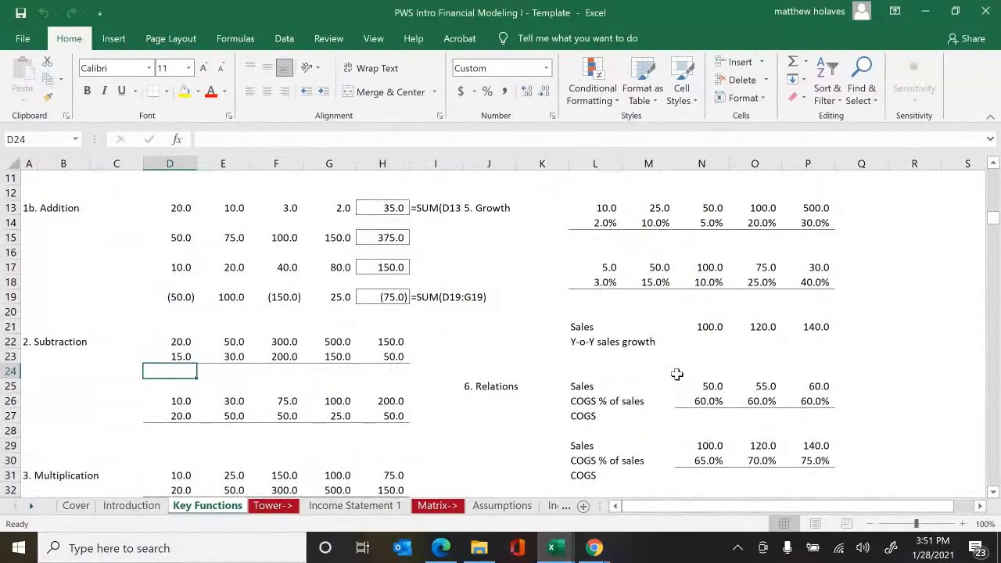
- Clear the total in H13 and enter it again as an AutoSum of D13:G13
{"action": "key", "text": "Up"}
{"action": "key", "text": "Up"}
{"action": "key", "text": "Up"}
{"action": "key", "text": "Up"}
{"action": "key", "text": "Up"}
{"action": "key", "text": "Up"}
{"action": "key", "text": "Up"}
{"action": "key", "text": "Up"}
{"action": "key", "text": "Up"}
{"action": "key", "text": "Up"}
{"action": "key", "text": "Up"}
{"action": "key", "text": "Up"}
{"action": "key", "text": "Up"}
{"action": "key", "text": "Up"}
{"action": "key", "text": "Up"}
{"action": "key", "text": "Up"}
{"action": "key", "text": "Up"}
{"action": "key", "text": "Up"}
{"action": "key", "text": "Up"}
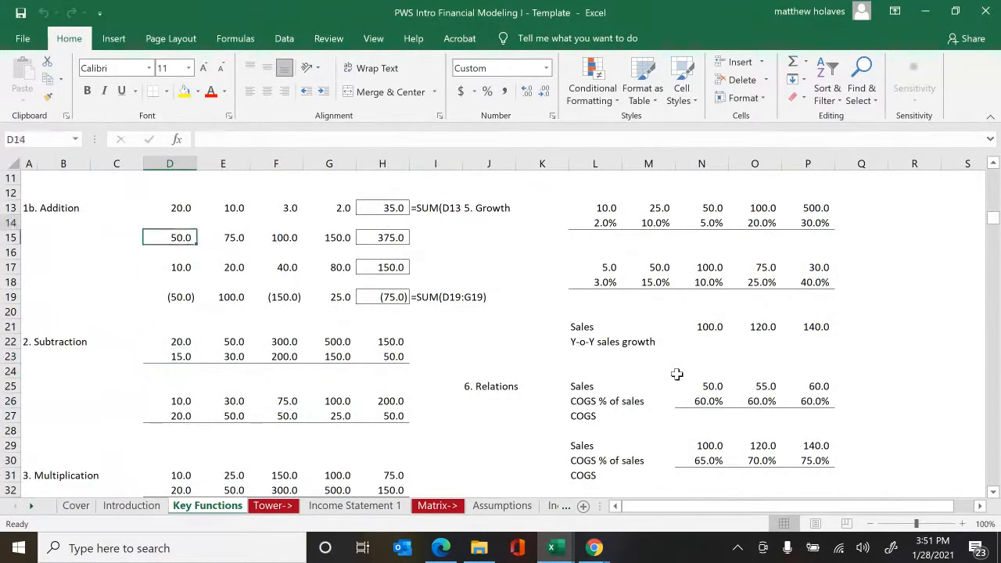
{"action": "key", "text": "Down"}
{"action": "key", "text": "Down"}
{"action": "key", "text": "Down"}
{"action": "key", "text": "Down"}
{"action": "key", "text": "Down"}
{"action": "key", "text": "Down"}
{"action": "key", "text": "Down"}
{"action": "key", "text": "Down"}
{"action": "key", "text": "Right"}
{"action": "key", "text": "Right"}
{"action": "key", "text": "Right"}
{"action": "key", "text": "Right"}
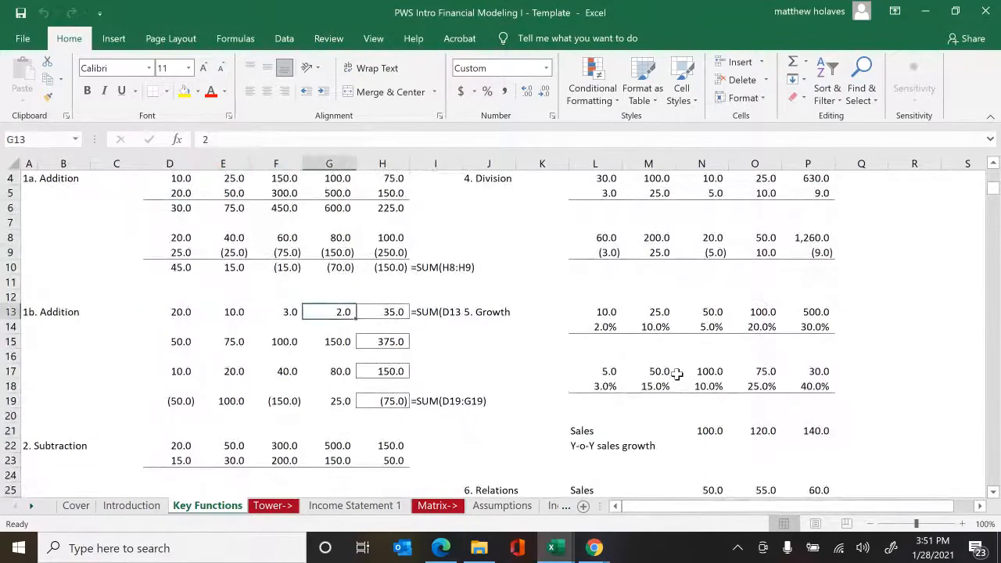
{"action": "key", "text": "Delete"}
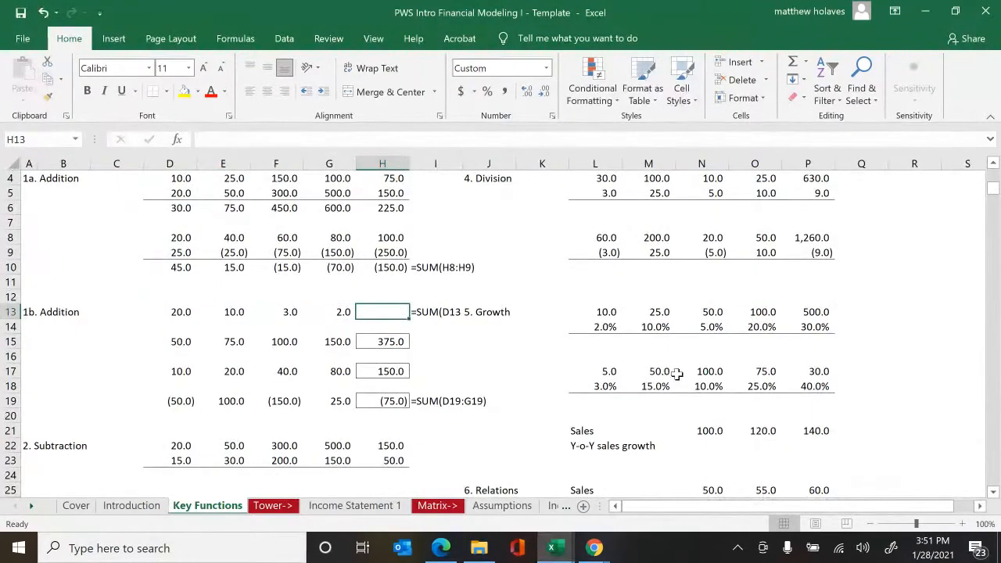
{"action": "key", "text": "alt+equal"}
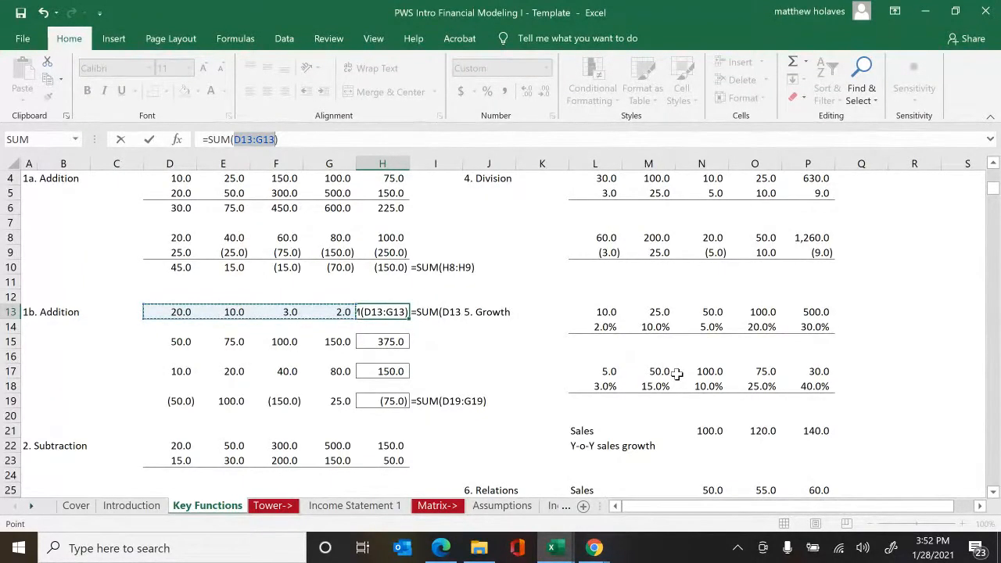
{"action": "key", "text": "Escape"}
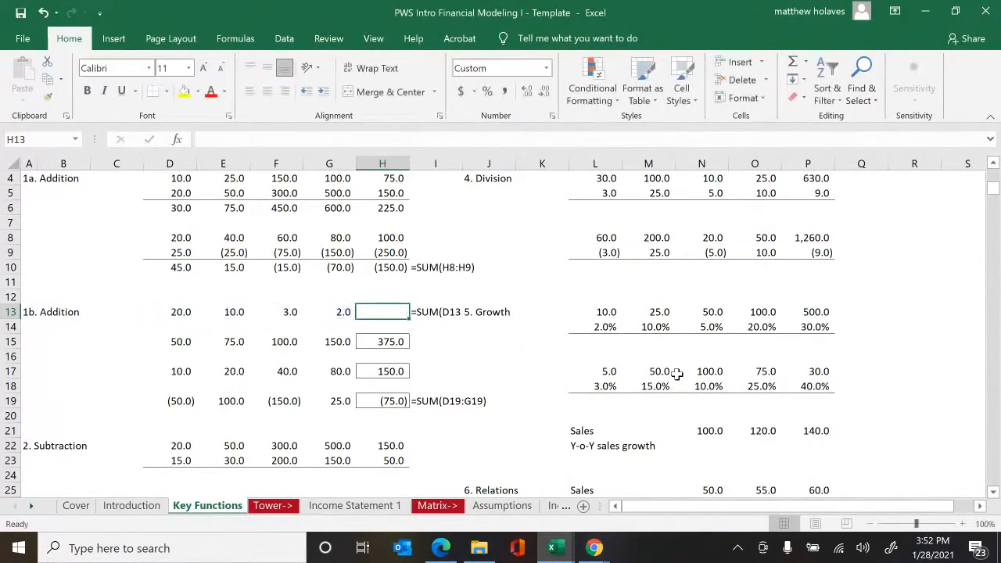
{"action": "key", "text": "alt+equal"}
{"action": "key", "text": "Return"}
{"action": "key", "text": "ctrl+c"}
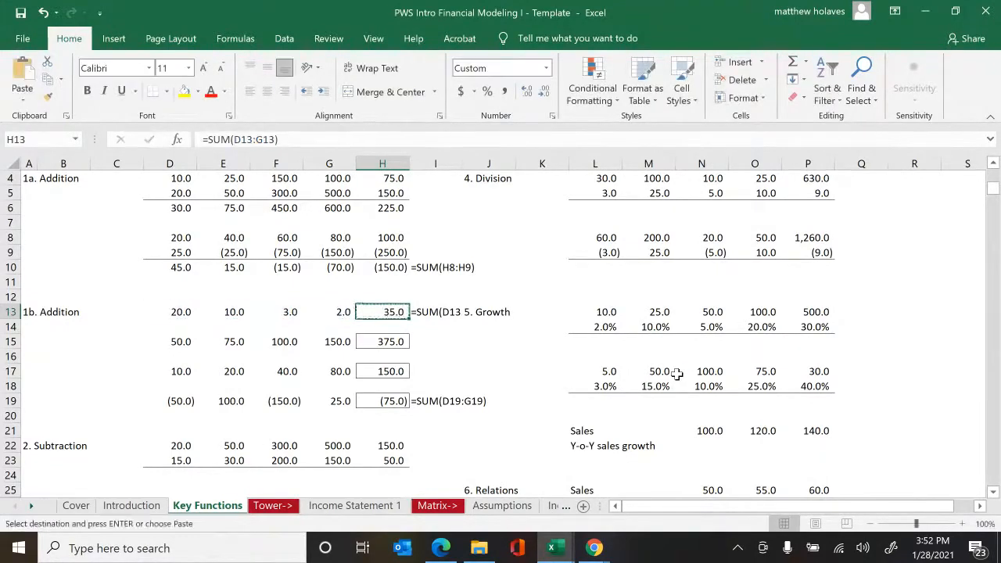
{"action": "key", "text": "Down"}
{"action": "key", "text": "Down"}
{"action": "key", "text": "Down"}
{"action": "key", "text": "Down"}
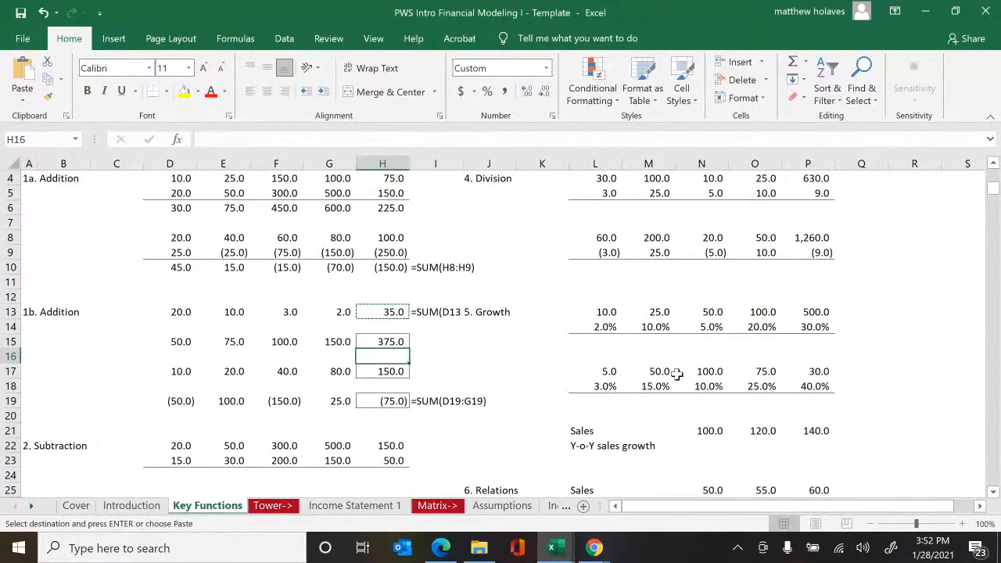
{"action": "left_click", "coordinate": [677, 374], "text": "ctrl"}
{"action": "key", "text": "Down"}
{"action": "key", "text": "Left"}
{"action": "key", "text": "Left"}
{"action": "key", "text": "Left"}
{"action": "key", "text": "Left"}
{"action": "key", "text": "Left"}
{"action": "key", "text": "Left"}
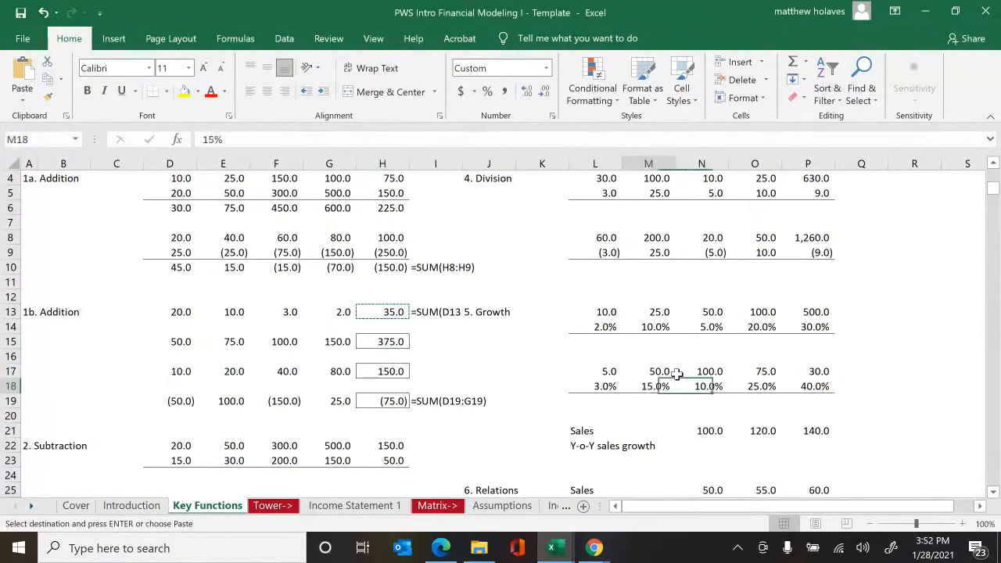
{"action": "key", "text": "Down"}
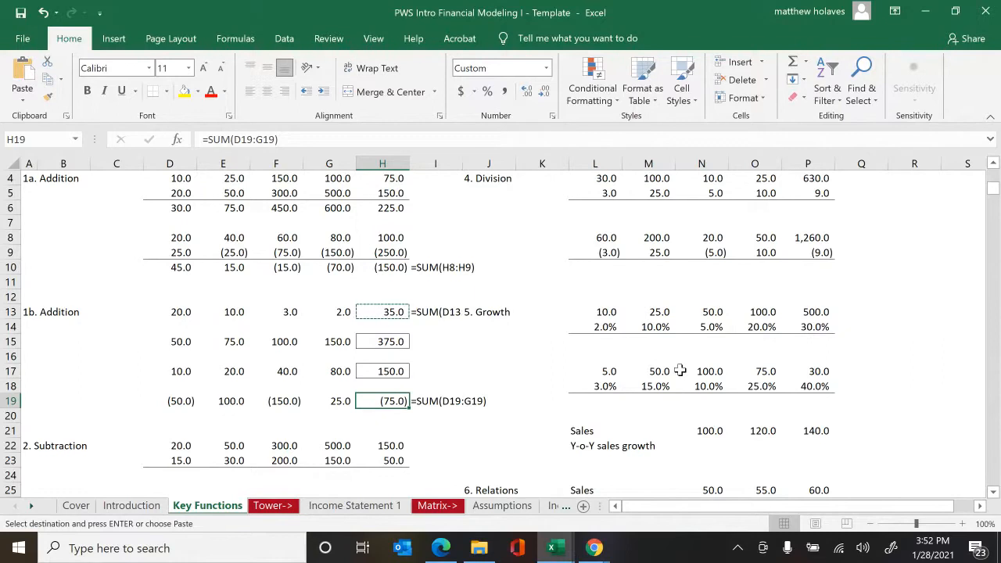
{"action": "key", "text": "Escape"}
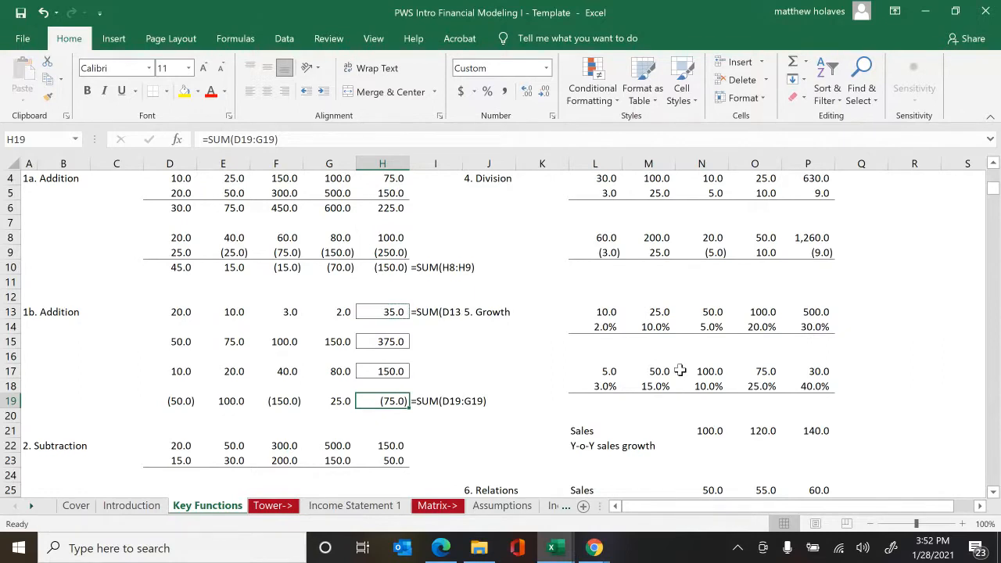
- Subtract D23 from D22 in D24 of the Subtraction exercise with the formula =D22-D23
{"action": "key", "text": "Down"}
{"action": "key", "text": "Down"}
{"action": "key", "text": "Down"}
{"action": "key", "text": "Down"}
{"action": "key", "text": "Down"}
{"action": "key", "text": "Down"}
{"action": "key", "text": "Down"}
{"action": "key", "text": "Down"}
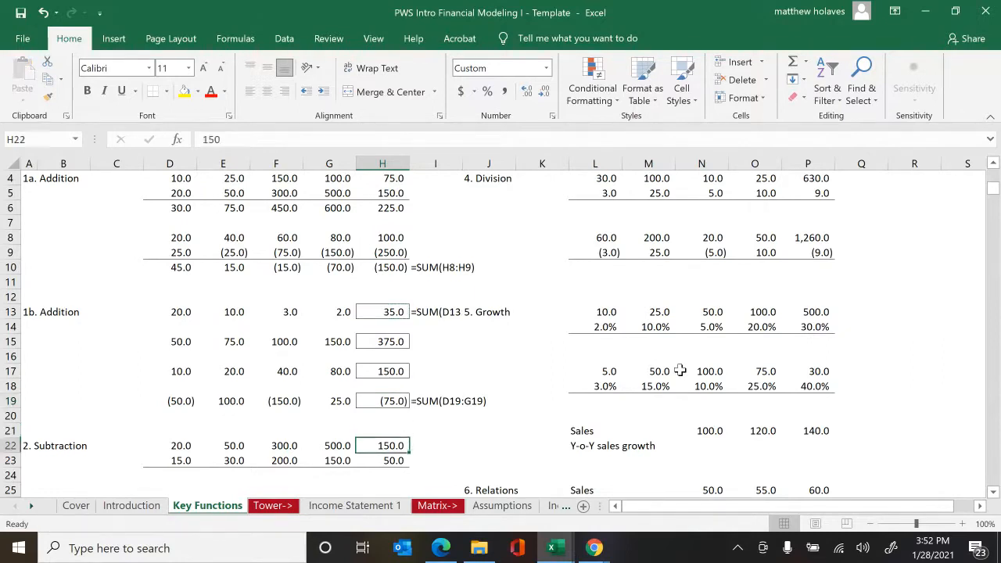
{"action": "key", "text": "Down"}
{"action": "key", "text": "Down"}
{"action": "key", "text": "Up"}
{"action": "key", "text": "Up"}
{"action": "key", "text": "Up"}
{"action": "key", "text": "Up"}
{"action": "key", "text": "Up"}
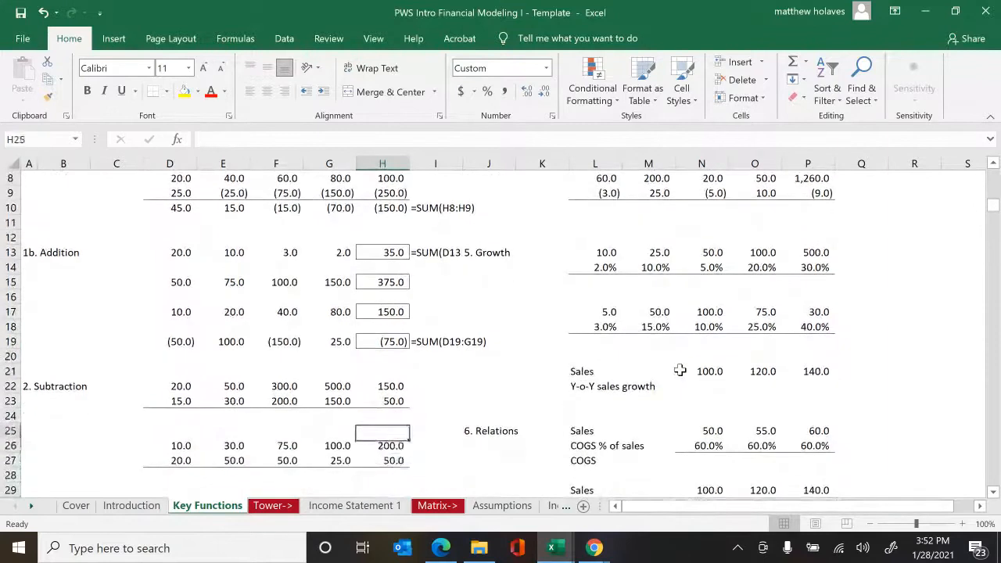
{"action": "key", "text": "Left"}
{"action": "key", "text": "Left"}
{"action": "key", "text": "Left"}
{"action": "key", "text": "Left"}
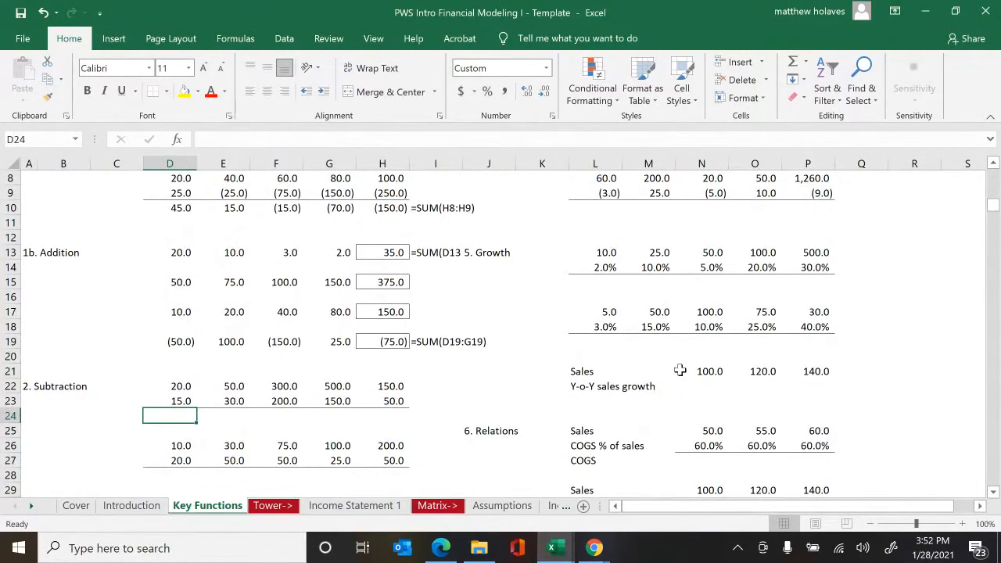
{"action": "type", "text": "="}
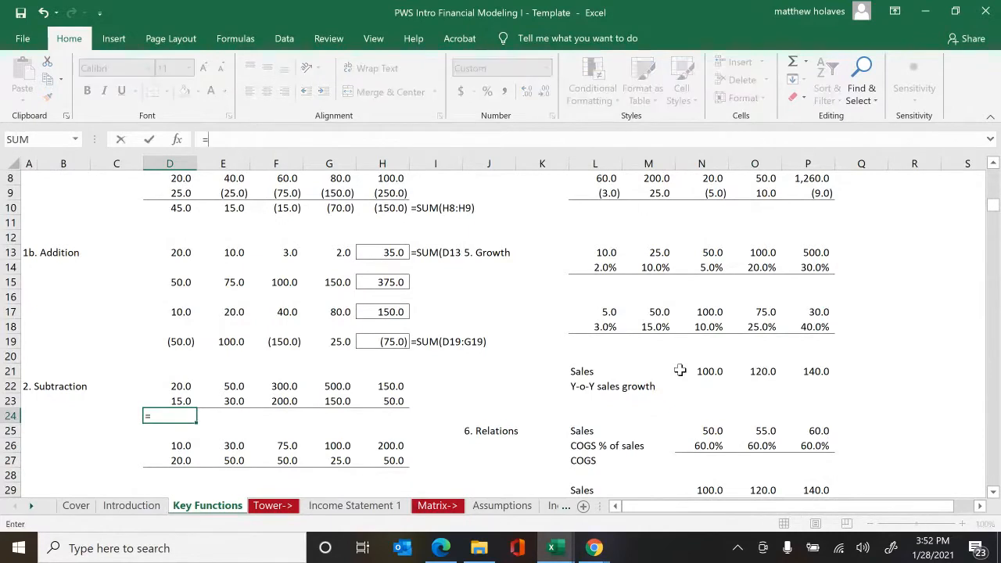
{"action": "key", "text": "Up"}
{"action": "key", "text": "Up"}
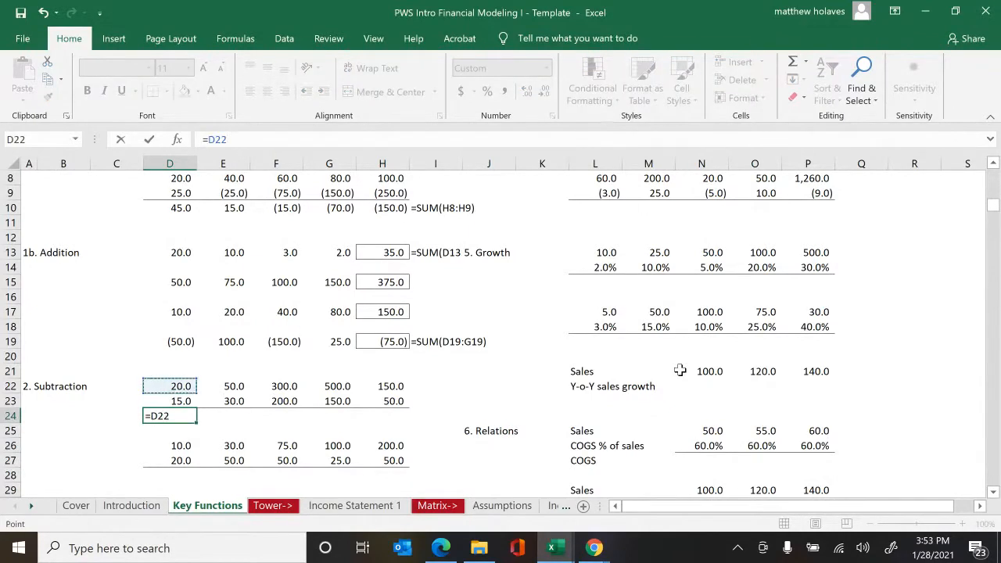
{"action": "type", "text": "-"}
{"action": "key", "text": "Up"}
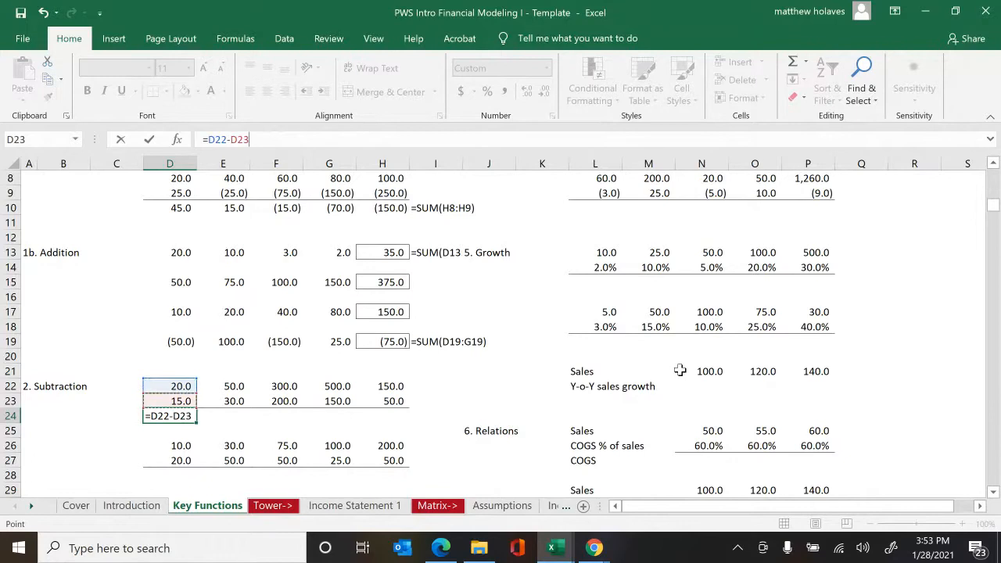
{"action": "key", "text": "ctrl+Return"}
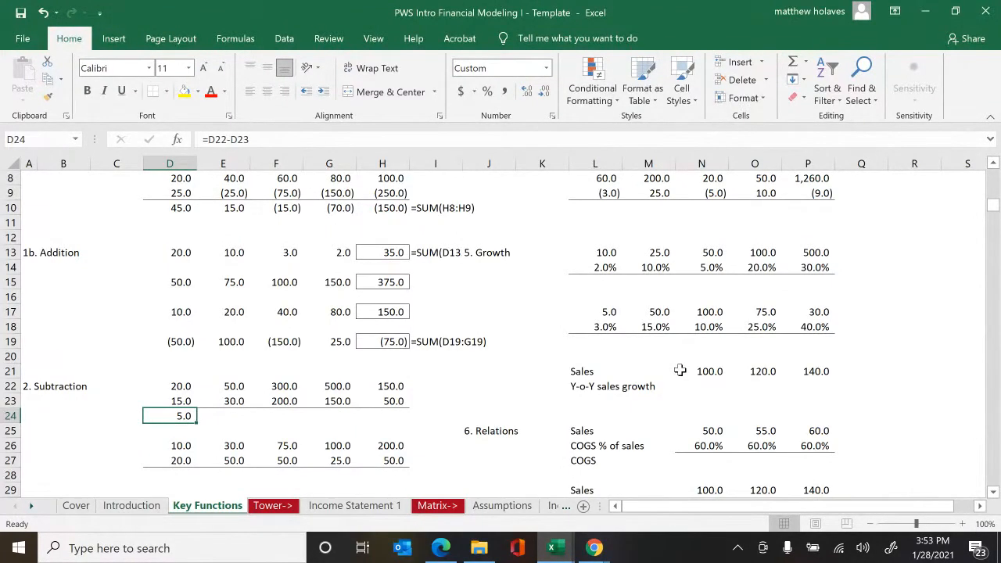
{"action": "key", "text": "Down"}
{"action": "key", "text": "Up"}
- Check the "After pressing Enter, move selection" setting in the Advanced editing options of Excel Options
{"action": "key", "text": "alt"}
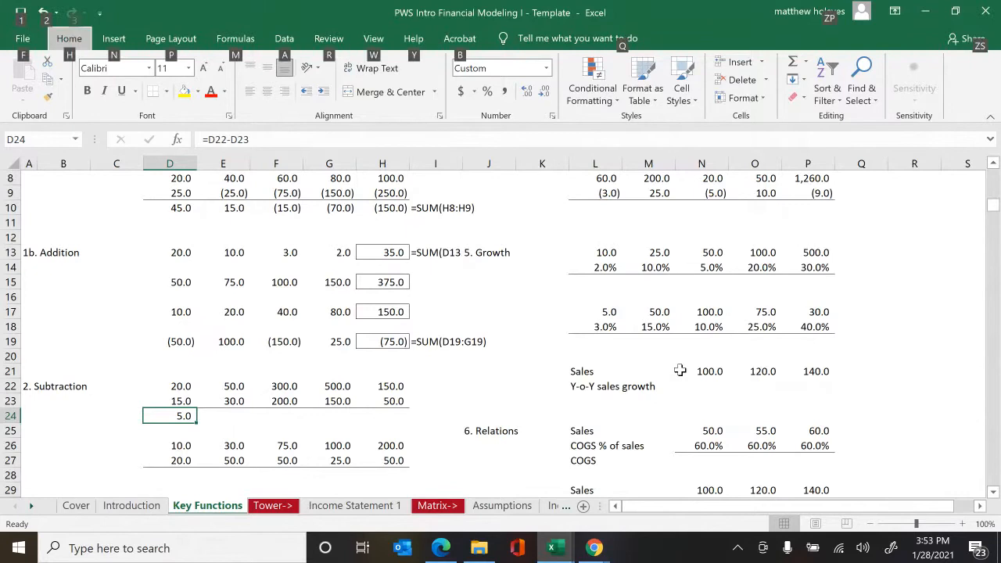
{"action": "key", "text": "f"}
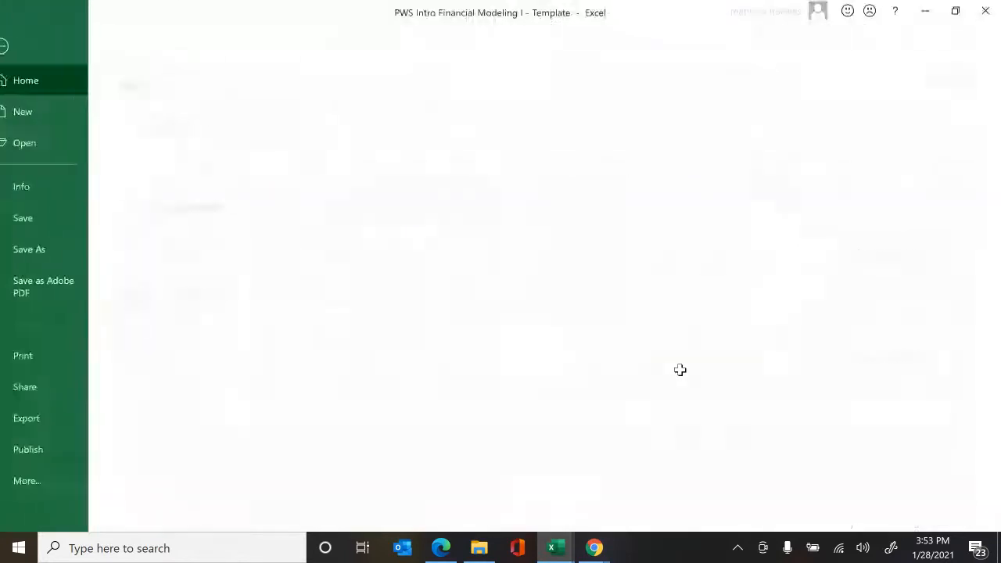
{"action": "key", "text": "Escape"}
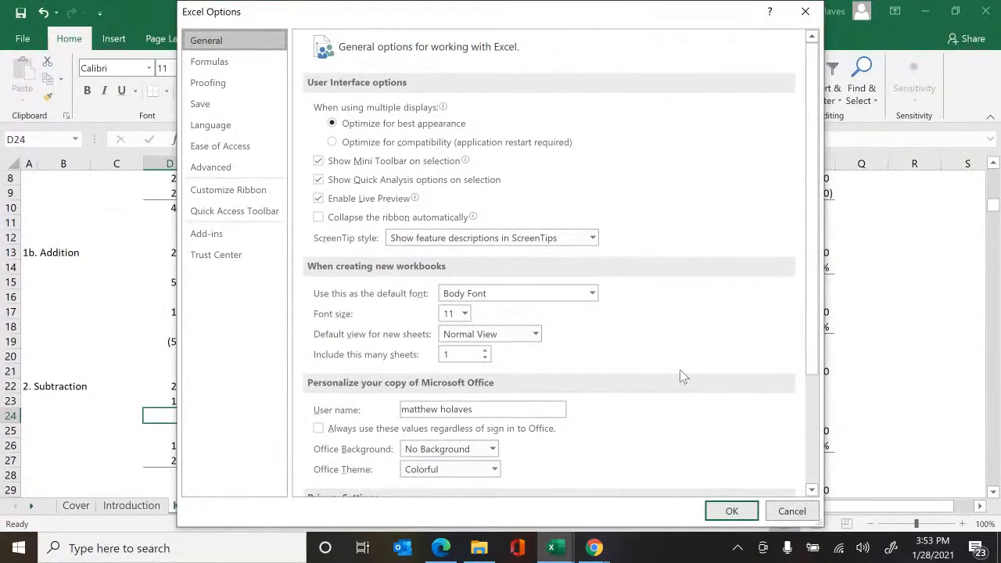
{"action": "key", "text": "Down"}
{"action": "key", "text": "Down"}
{"action": "key", "text": "Down"}
{"action": "key", "text": "Down"}
{"action": "key", "text": "Down"}
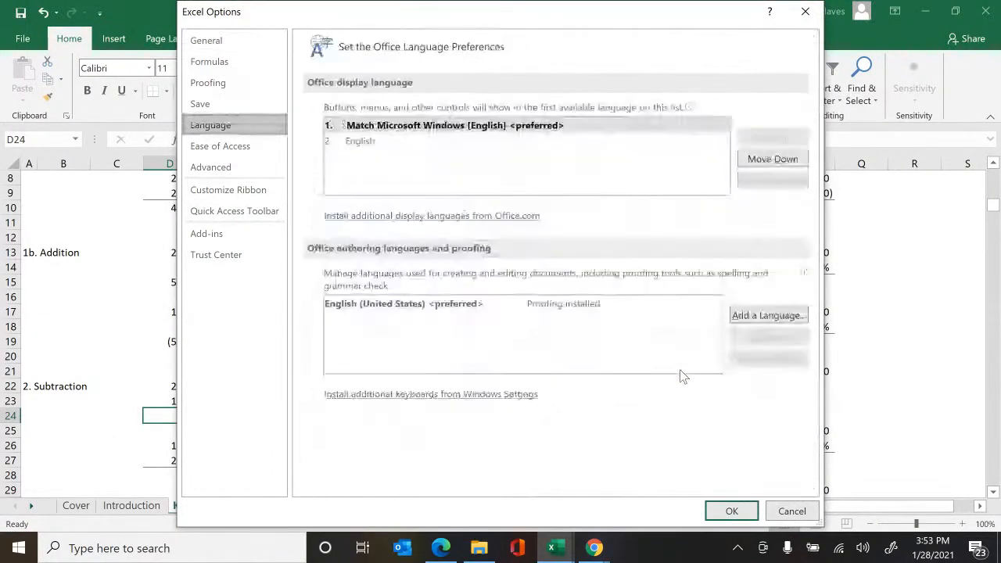
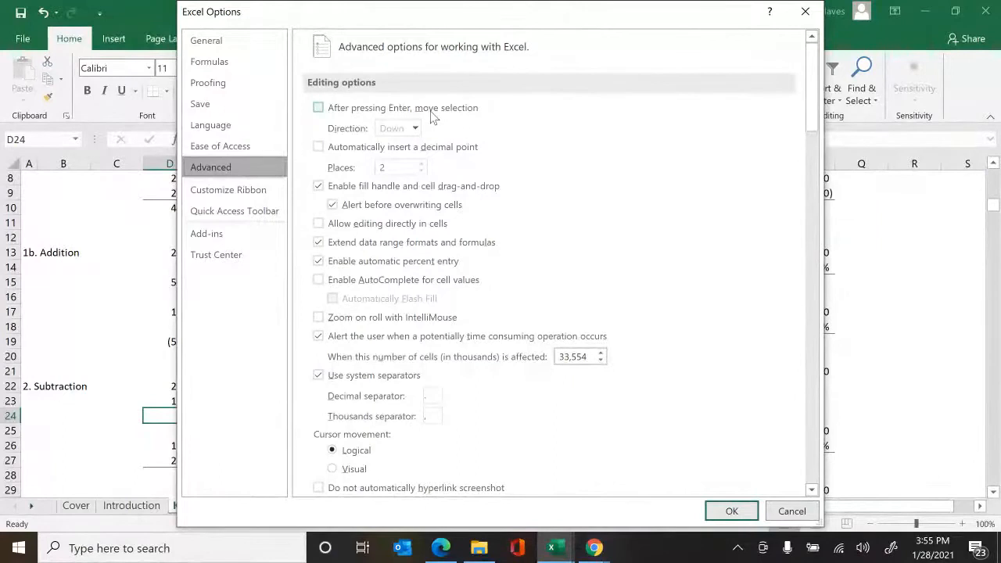
{"action": "key", "text": "Return"}
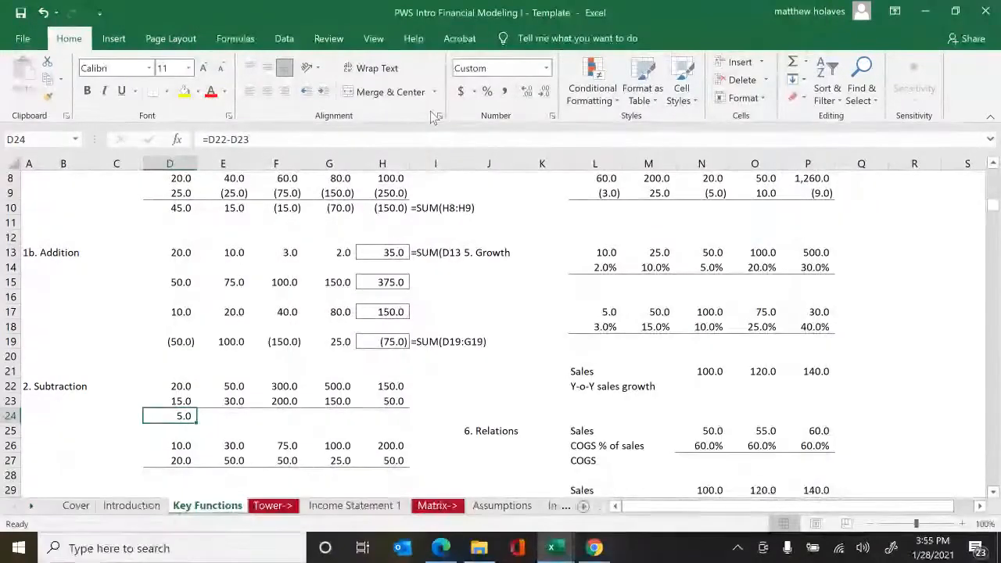
- Review the "After pressing Enter, move selection" option in Excel's Advanced editing options again and close the options with OK
{"action": "key", "text": "alt"}
{"action": "key", "text": "f"}
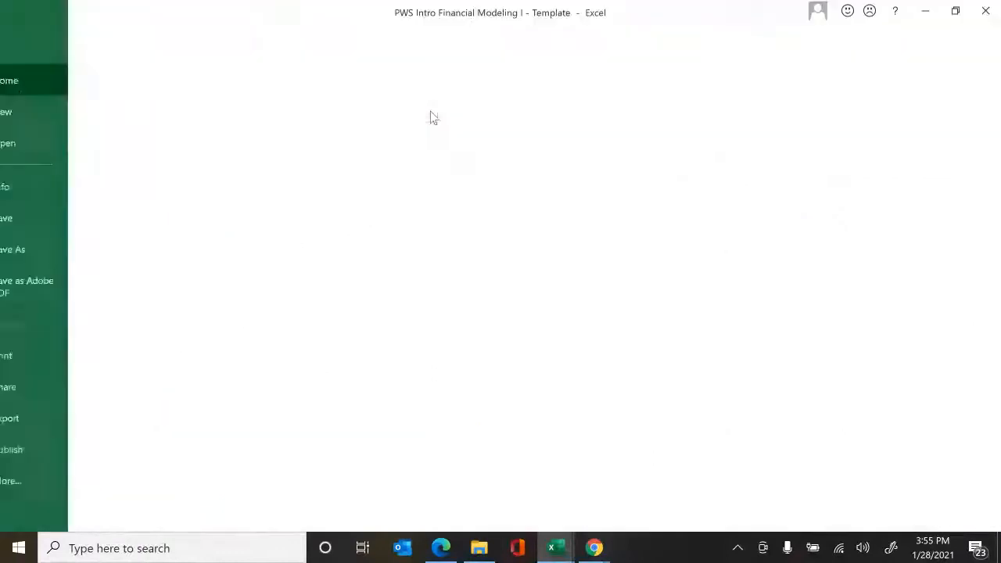
{"action": "key", "text": "t"}
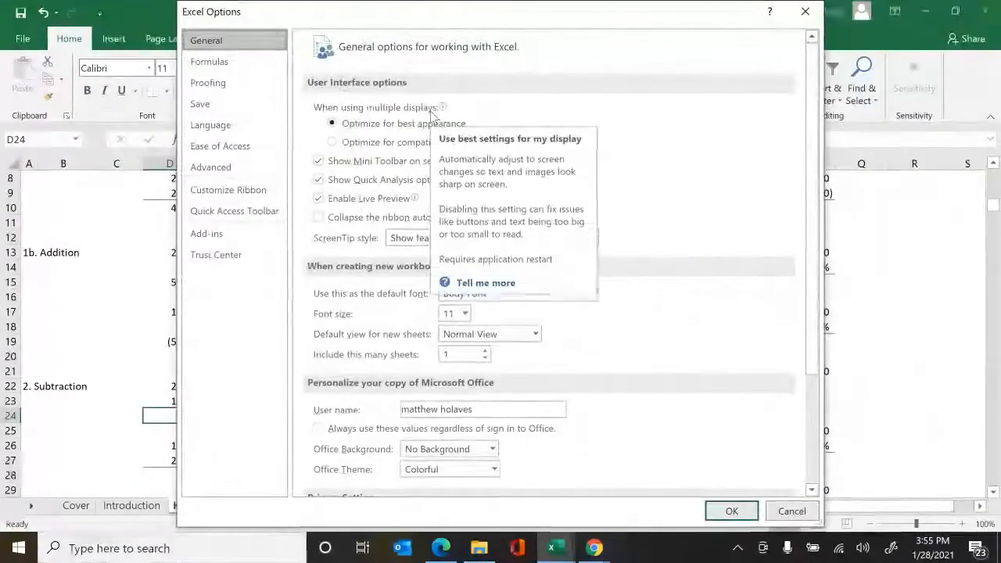
{"action": "key", "text": "Down"}
{"action": "key", "text": "Down"}
{"action": "key", "text": "Down"}
{"action": "key", "text": "Down"}
{"action": "key", "text": "Down"}
{"action": "key", "text": "Down"}
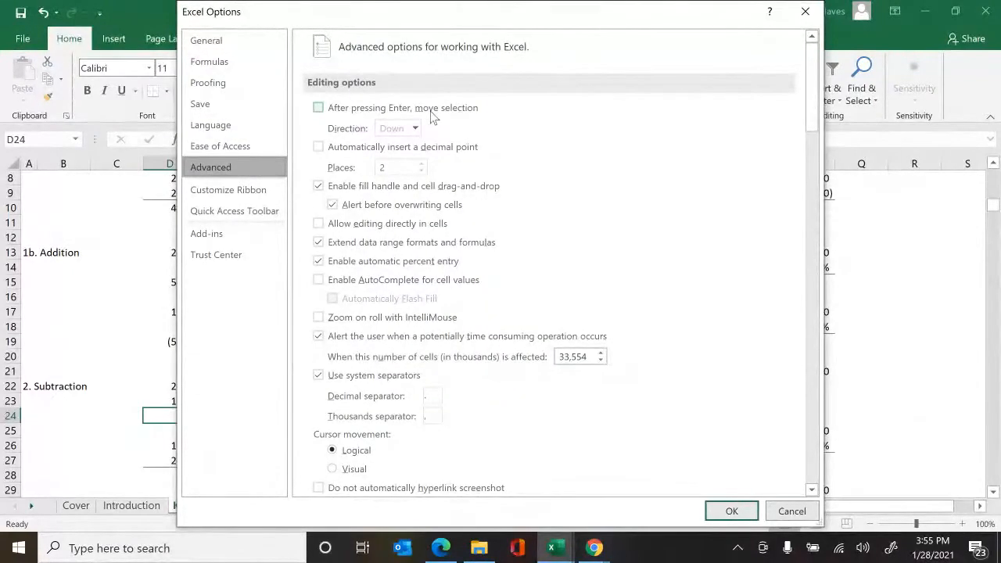
{"action": "key", "text": "Return"}
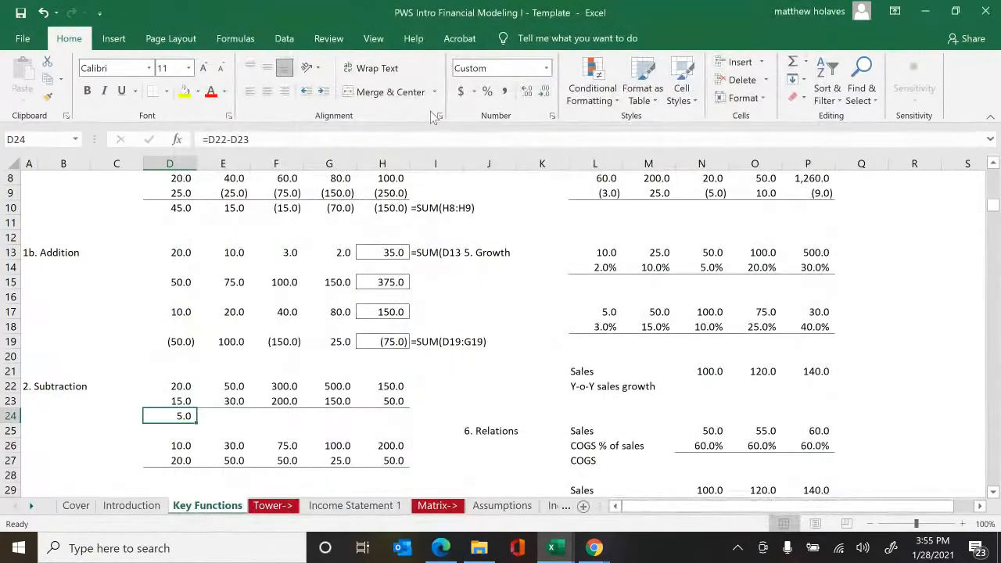
- Re-enter the formula =D22-D23 in D24 of the Subtraction exercise
{"action": "type", "text": "="}
{"action": "key", "text": "Up"}
{"action": "key", "text": "Up"}
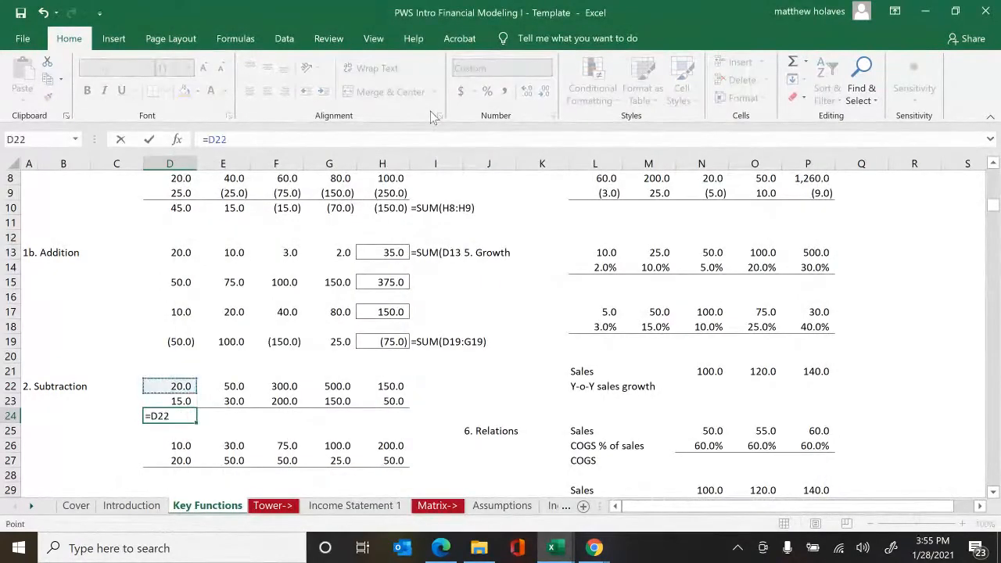
{"action": "type", "text": "-"}
{"action": "key", "text": "Up"}
{"action": "key", "text": "Return"}
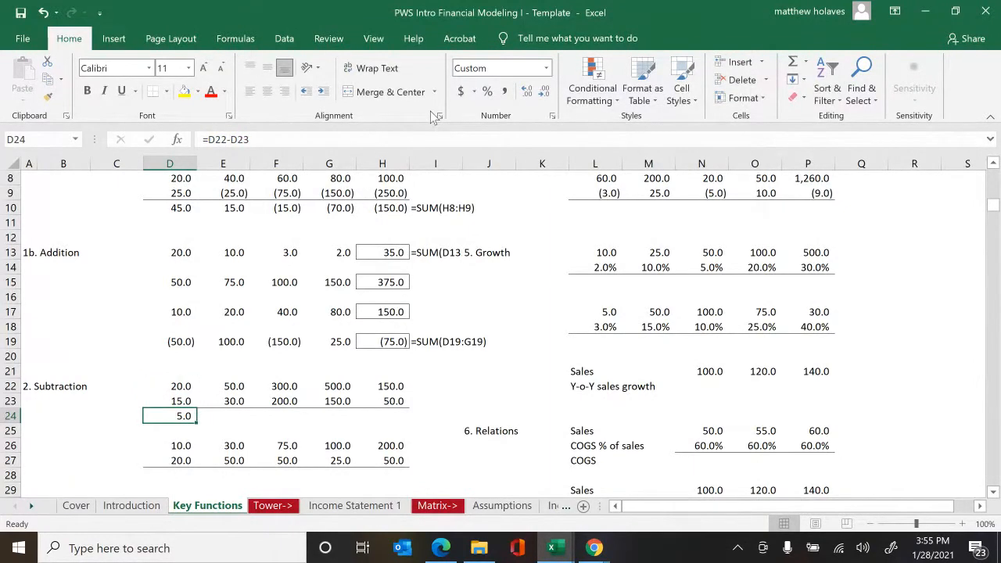
- Fill the subtraction formula in D24 across to H24
{"action": "key", "text": "shift+Right"}
{"action": "key", "text": "shift+Right"}
{"action": "key", "text": "shift+Right"}
{"action": "key", "text": "shift+Right"}
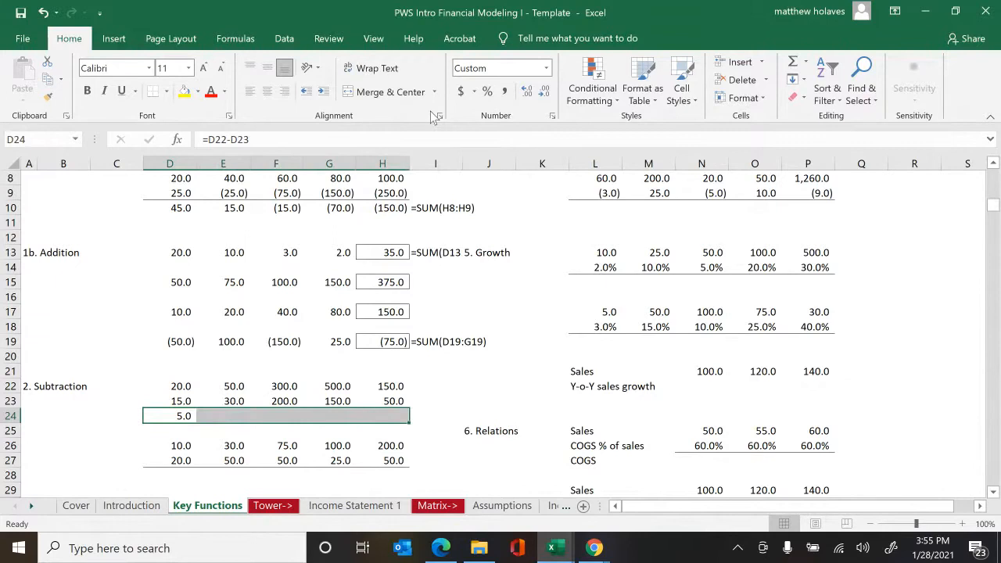
{"action": "key", "text": "ctrl+r"}
- Show the formula of H24 as text in I24 with =fr(H24)
{"action": "key", "text": "Right"}
{"action": "key", "text": "Right"}
{"action": "key", "text": "Right"}
{"action": "key", "text": "Right"}
{"action": "key", "text": "Right"}
{"action": "key", "text": "ctrl+shift+f"}
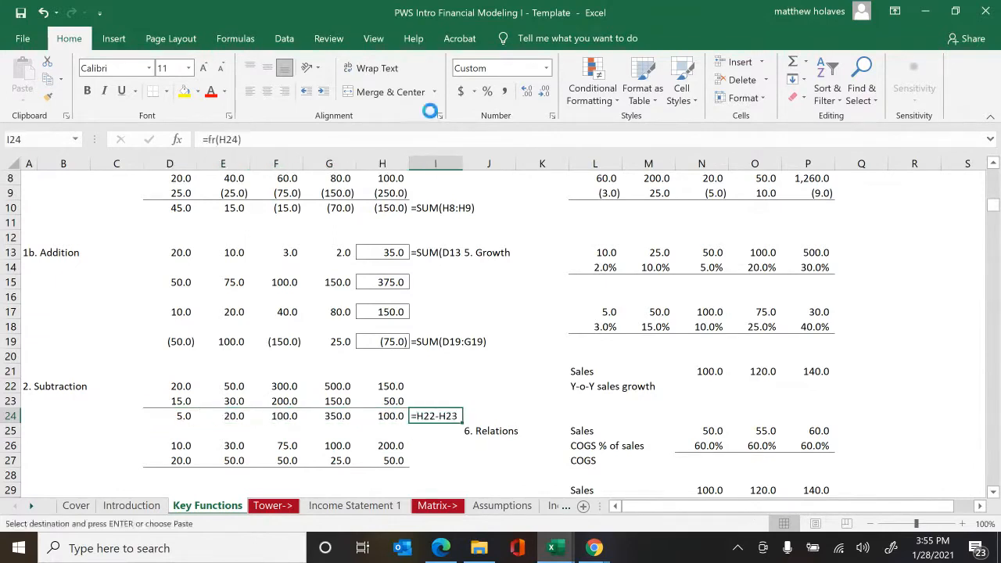
- Subtract D27 from D26 in D28 of the second Subtraction block with the formula =D26-D27
{"action": "key", "text": "Left"}
{"action": "key", "text": "Left"}
{"action": "key", "text": "Left"}
{"action": "key", "text": "Left"}
{"action": "key", "text": "Down"}
{"action": "key", "text": "Down"}
{"action": "key", "text": "Down"}
{"action": "key", "text": "Down"}
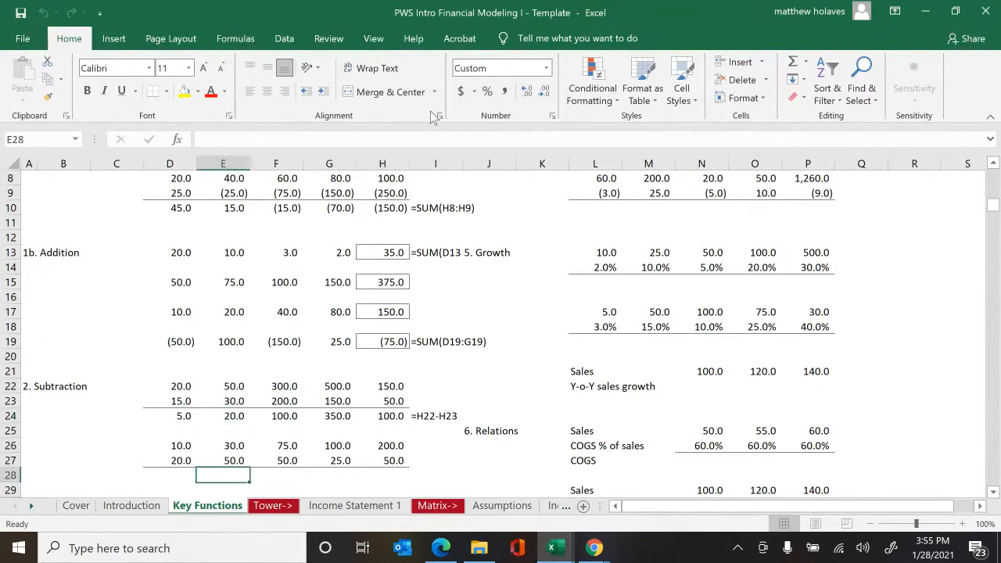
{"action": "key", "text": "Left"}
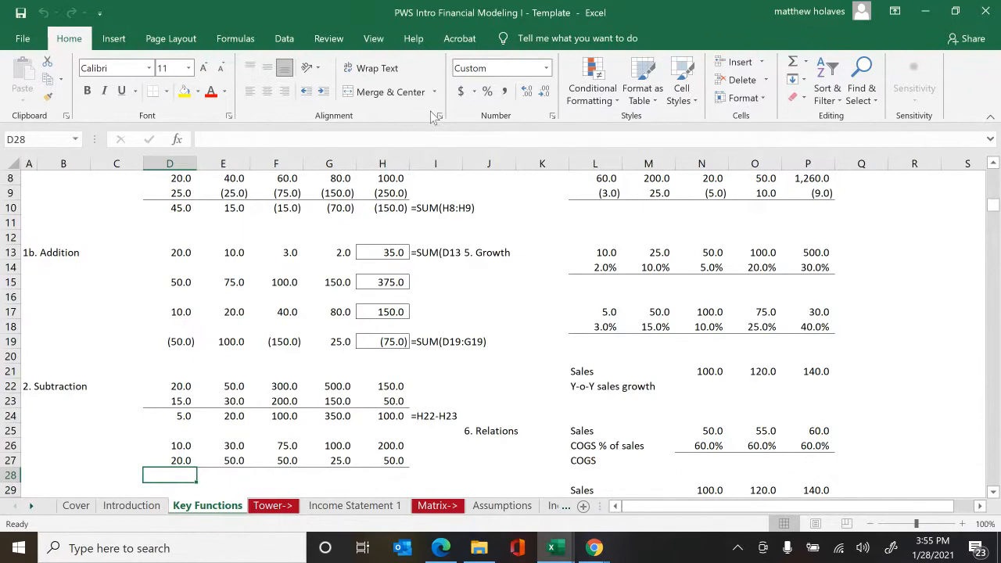
{"action": "type", "text": "="}
{"action": "key", "text": "Up"}
{"action": "key", "text": "Up"}
{"action": "type", "text": "-"}
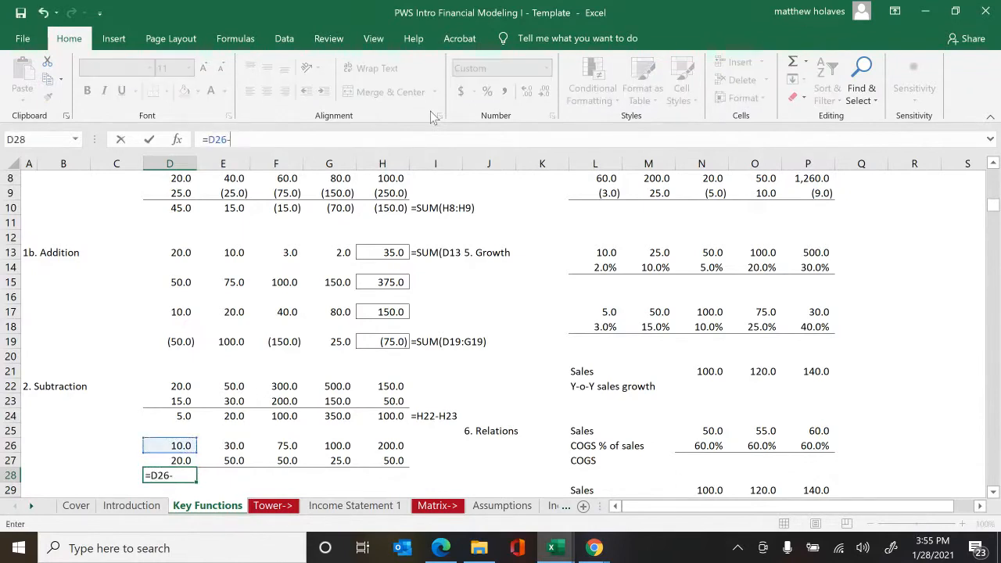
{"action": "key", "text": "Up"}
{"action": "key", "text": "ctrl+Return"}
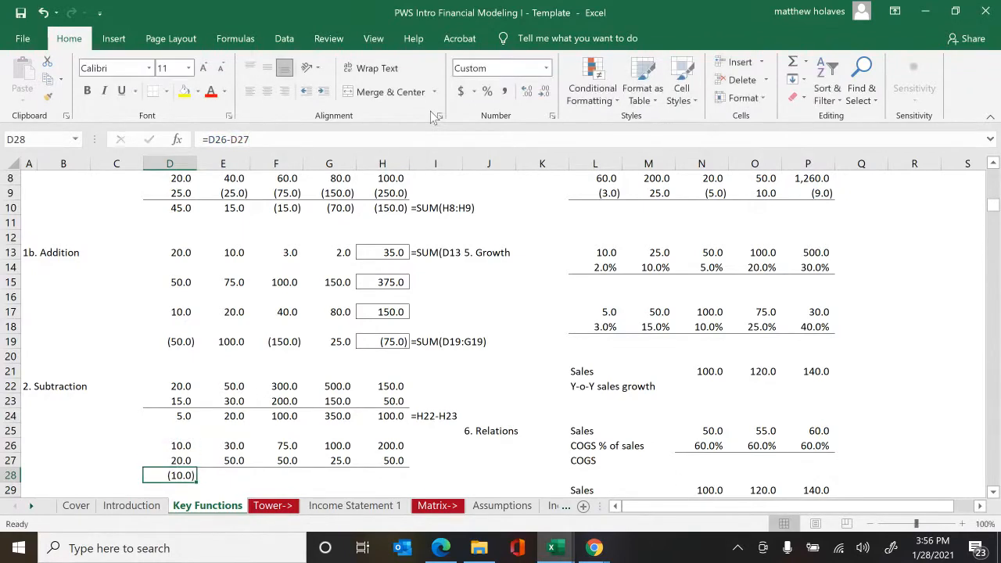
- Fill the subtraction formula in D28 across to H28
{"action": "key", "text": "shift+Right"}
{"action": "key", "text": "shift+Right"}
{"action": "key", "text": "shift+Right"}
{"action": "key", "text": "shift+Right"}
{"action": "key", "text": "ctrl+r"}
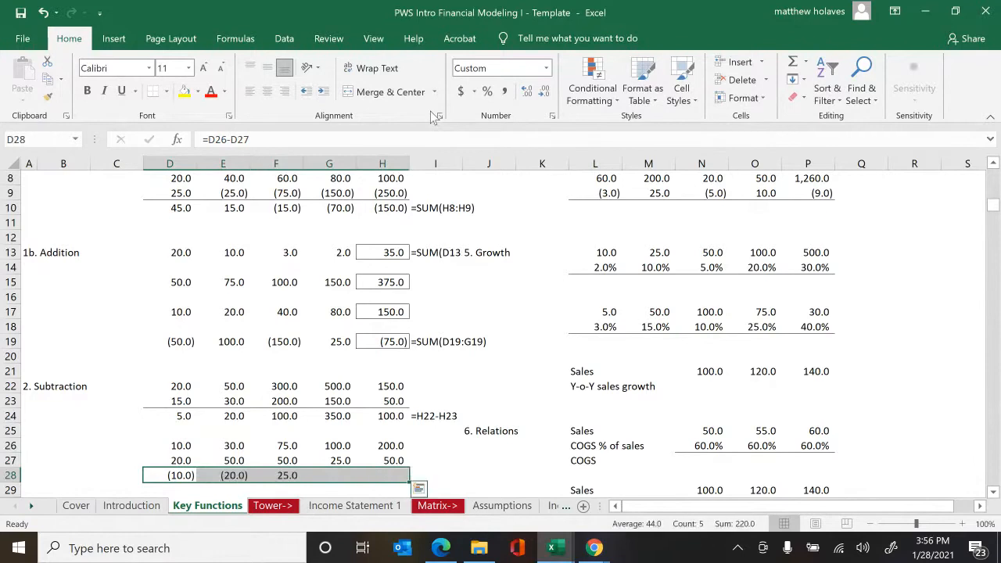
- Show the formula of H28 as text in the adjacent cell I28
{"action": "key", "text": "Right"}
{"action": "key", "text": "Right"}
{"action": "key", "text": "Right"}
{"action": "key", "text": "Right"}
{"action": "key", "text": "Right"}
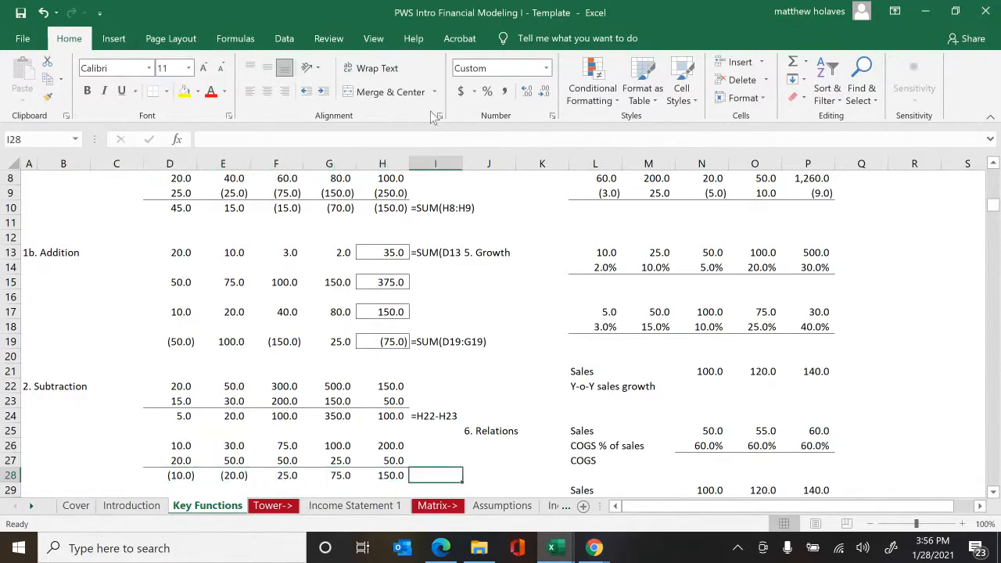
{"action": "key", "text": "ctrl+shift+f"}
- Multiply D31 by D32 in D33 of the Multiplication exercise with the formula =D31*D32
{"action": "key", "text": "Left"}
{"action": "key", "text": "Left"}
{"action": "key", "text": "Left"}
{"action": "key", "text": "Left"}
{"action": "key", "text": "Left"}
{"action": "key", "text": "Down"}
{"action": "key", "text": "Down"}
{"action": "key", "text": "Down"}
{"action": "key", "text": "Down"}
{"action": "key", "text": "Down"}
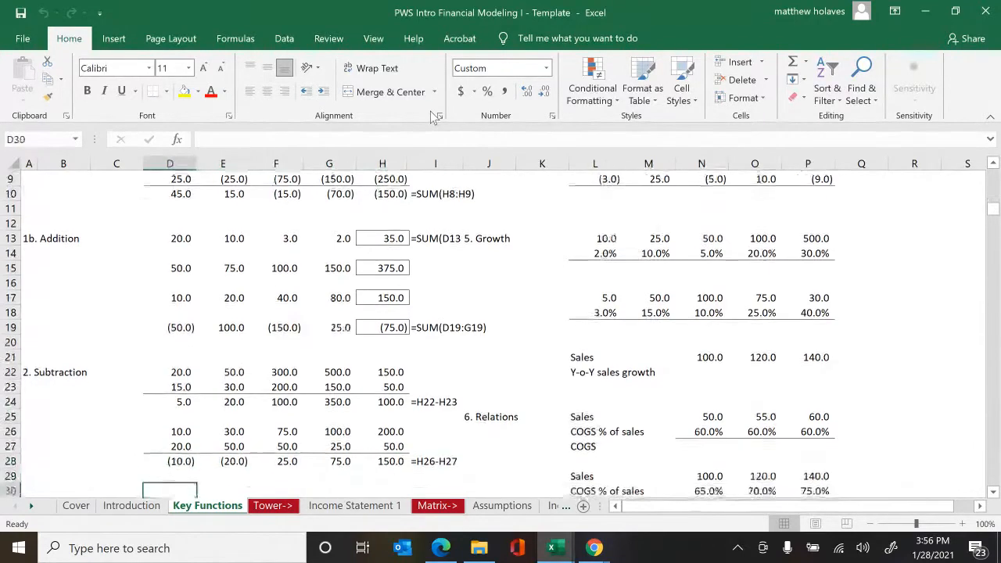
{"action": "key", "text": "Down"}
{"action": "key", "text": "Down"}
{"action": "key", "text": "Up"}
{"action": "key", "text": "Up"}
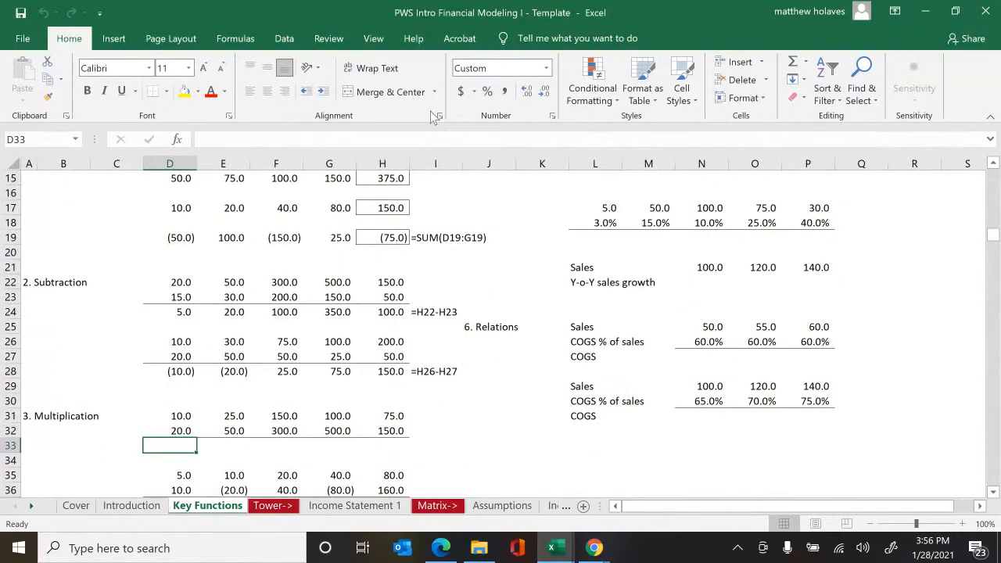
{"action": "type", "text": "="}
{"action": "key", "text": "Up"}
{"action": "key", "text": "Up"}
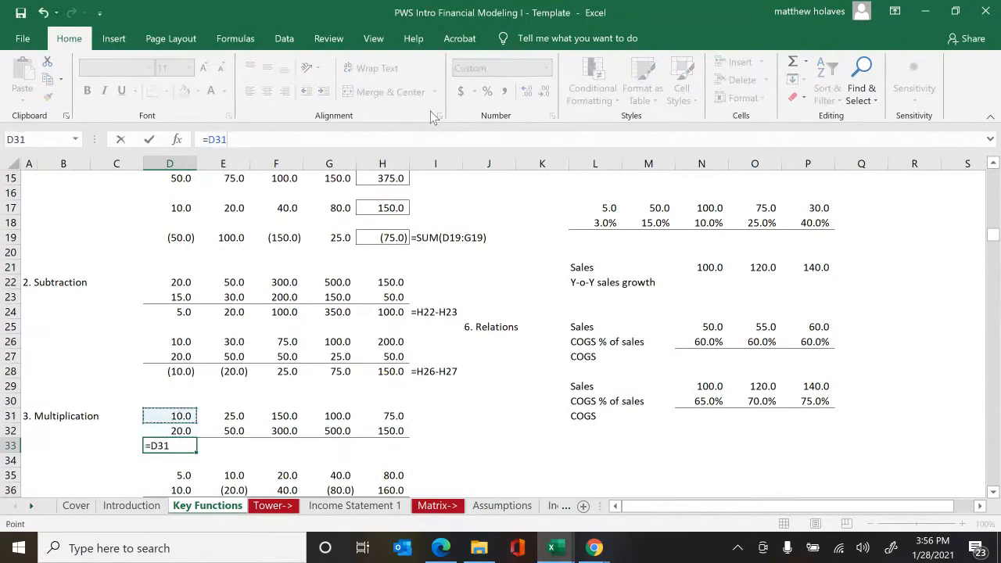
{"action": "type", "text": "*"}
{"action": "key", "text": "Down"}
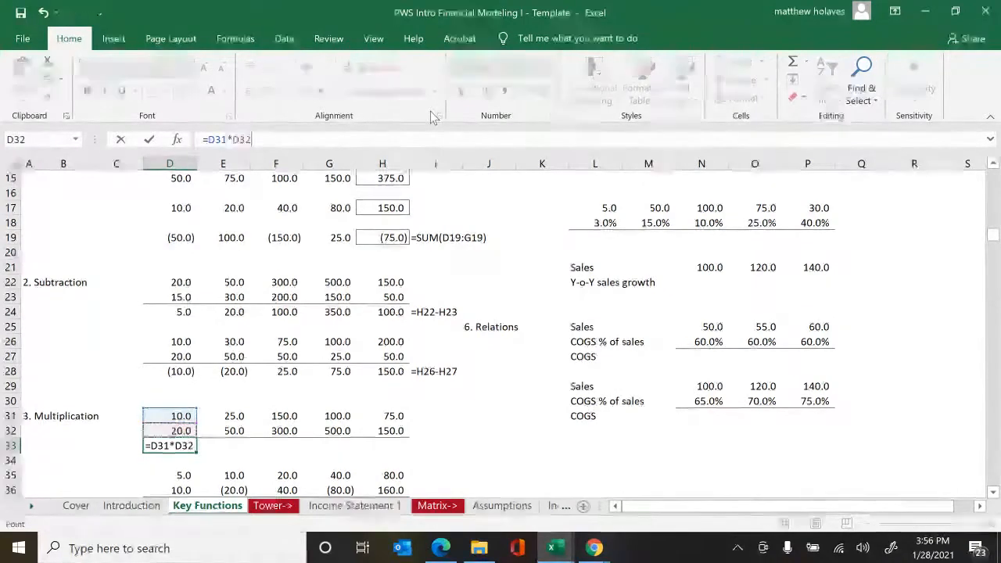
{"action": "key", "text": "ctrl+Return"}
- Fill the multiplication formula in D33 across to H33
{"action": "key", "text": "shift+Right"}
{"action": "key", "text": "shift+Right"}
{"action": "key", "text": "shift+Right"}
{"action": "key", "text": "shift+Right"}
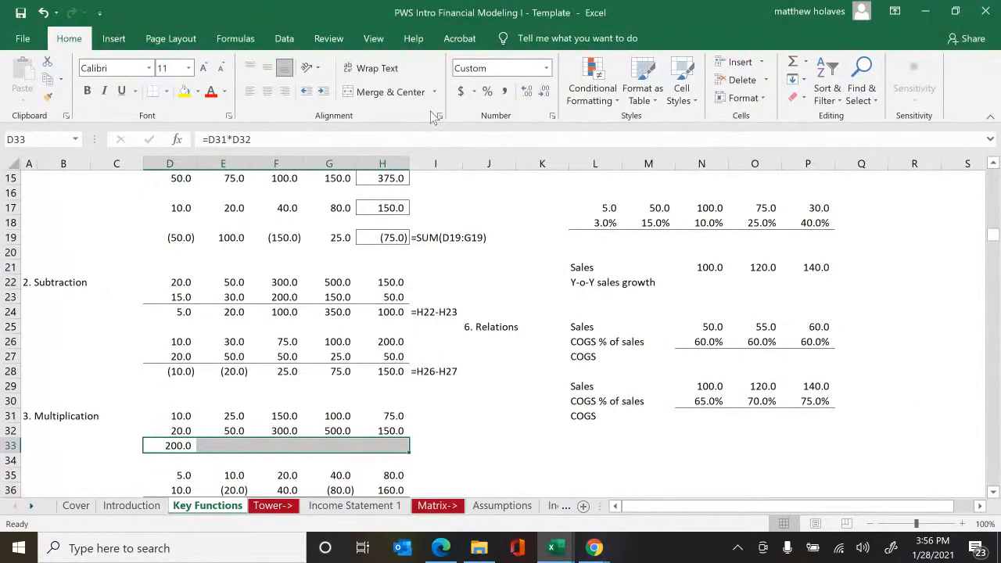
{"action": "key", "text": "ctrl+r"}
- Show the formula of H33 as text in the adjacent cell I33
{"action": "key", "text": "Right"}
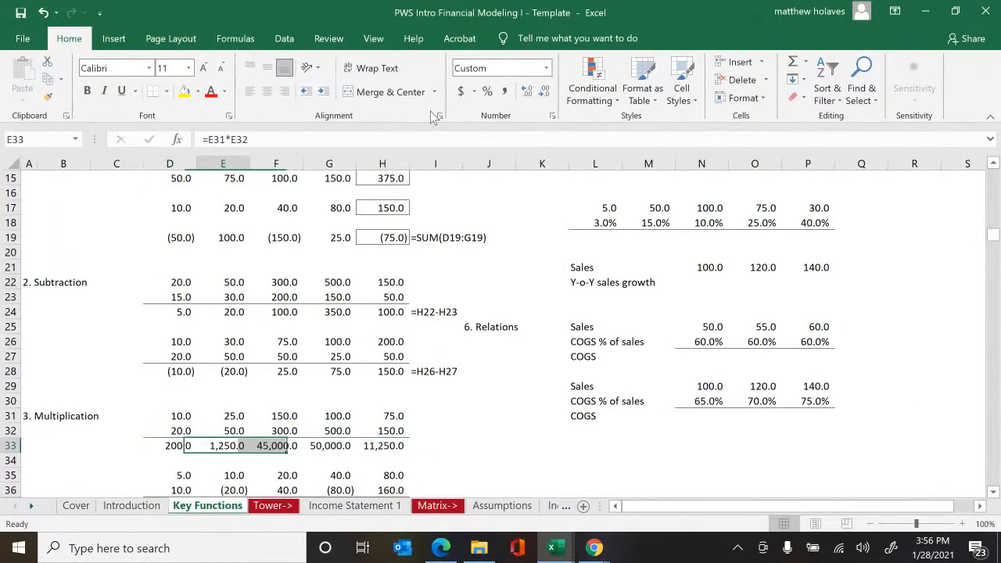
{"action": "key", "text": "Right"}
{"action": "key", "text": "Right"}
{"action": "key", "text": "Right"}
{"action": "key", "text": "Right"}
{"action": "key", "text": "ctrl+v"}
{"action": "key", "text": "Escape"}
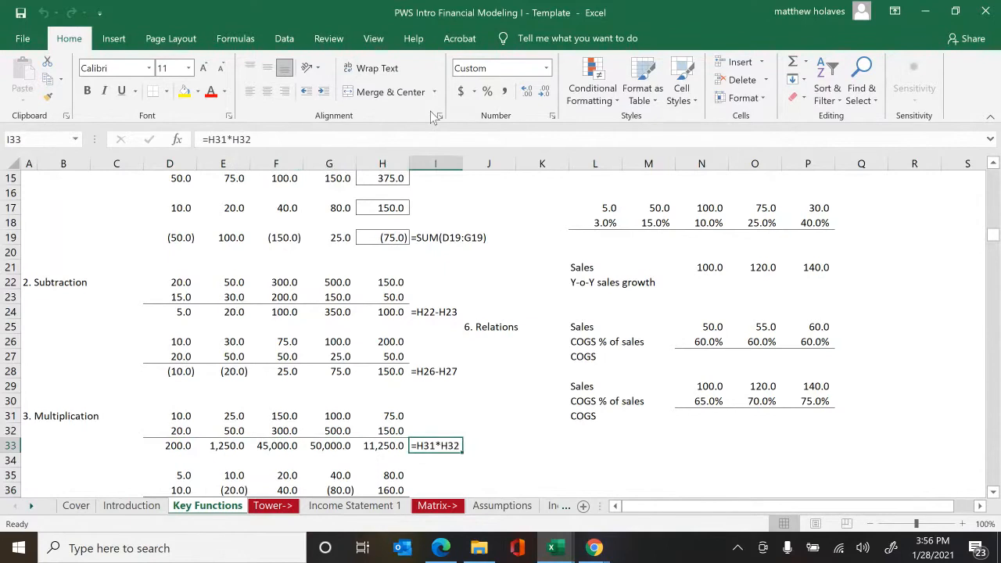
- Multiply D35 by D36 in D37 of the second Multiplication block with the formula =D35*D36
{"action": "key", "text": "Left"}
{"action": "key", "text": "Left"}
{"action": "key", "text": "Left"}
{"action": "key", "text": "Left"}
{"action": "key", "text": "Left"}
{"action": "key", "text": "Down"}
{"action": "key", "text": "Down"}
{"action": "key", "text": "Down"}
{"action": "key", "text": "Down"}
{"action": "key", "text": "Down"}
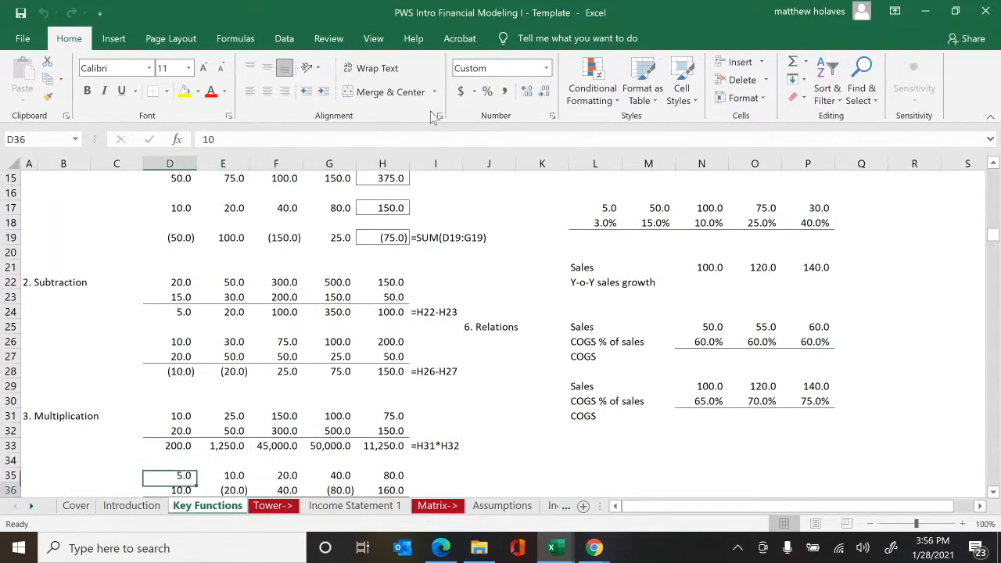
{"action": "key", "text": "Up"}
{"action": "type", "text": "="}
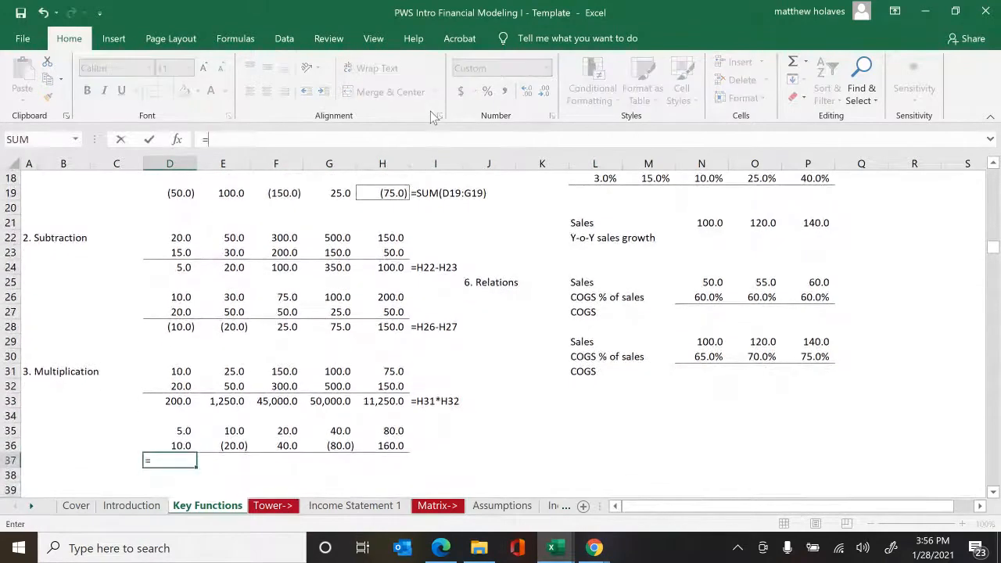
{"action": "key", "text": "Up"}
{"action": "key", "text": "Up"}
{"action": "type", "text": "*"}
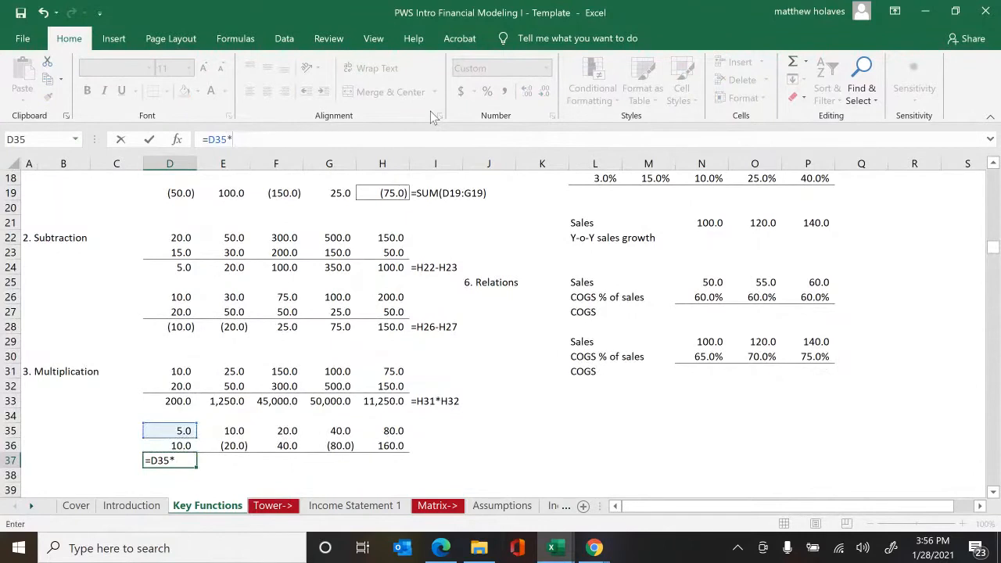
{"action": "key", "text": "Down"}
{"action": "key", "text": "ctrl+Return"}
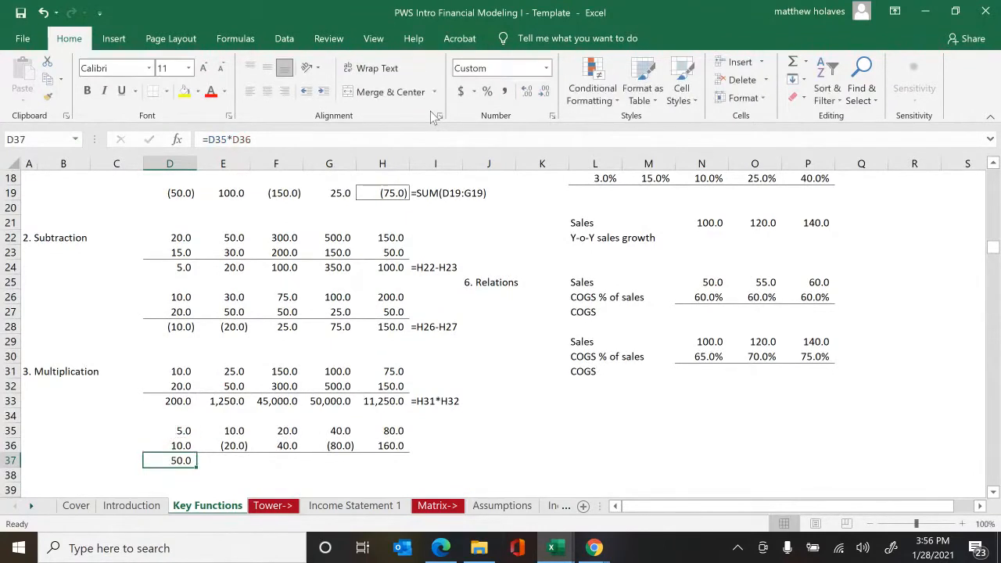
- Fill the multiplication formula in D37 across to H37
{"action": "key", "text": "shift+Right"}
{"action": "key", "text": "shift+Right"}
{"action": "key", "text": "shift+Right"}
{"action": "key", "text": "shift+Right"}
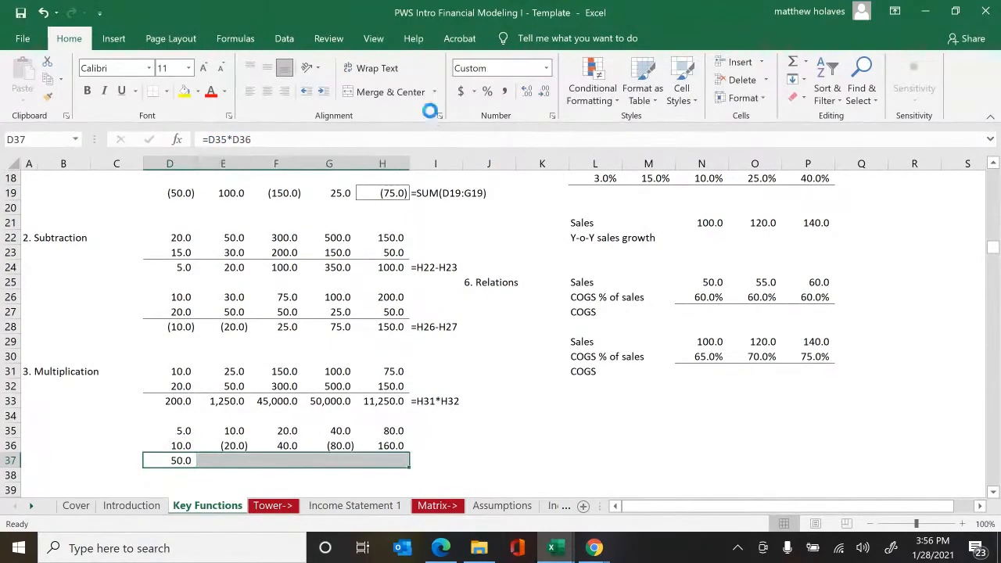
{"action": "key", "text": "ctrl+r"}
- Show the formula of H37 as text in the adjacent cell I37
{"action": "key", "text": "Right"}
{"action": "key", "text": "Right"}
{"action": "key", "text": "Right"}
{"action": "key", "text": "Right"}
{"action": "key", "text": "Right"}
{"action": "key", "text": "ctrl+shift+f"}
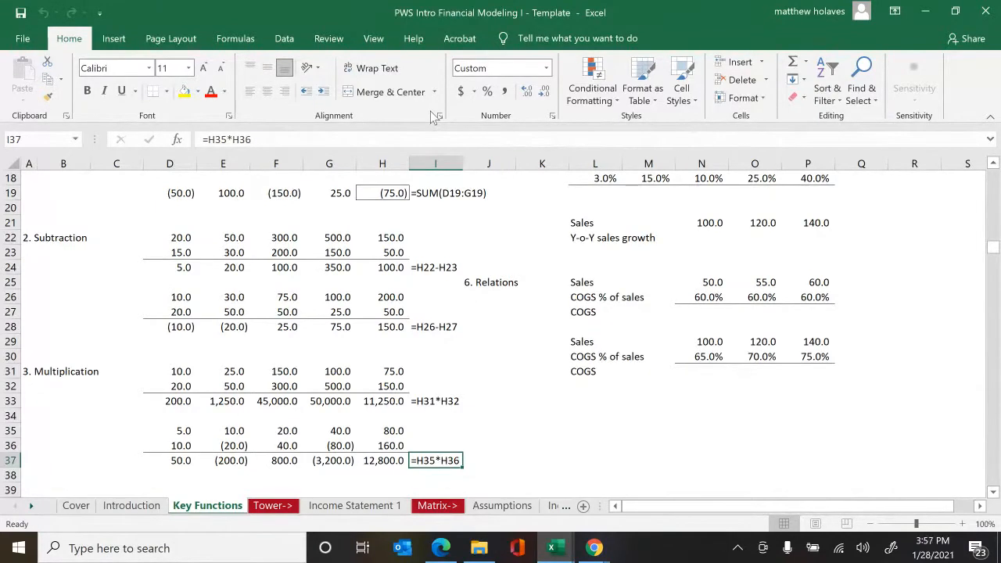
- Divide L4 by L5 in L6 of the Division exercise with the formula =L4/L5
{"action": "key", "text": "Page_Up"}
{"action": "key", "text": "Up"}
{"action": "key", "text": "Up"}
{"action": "key", "text": "Up"}
{"action": "key", "text": "Up"}
{"action": "key", "text": "Up"}
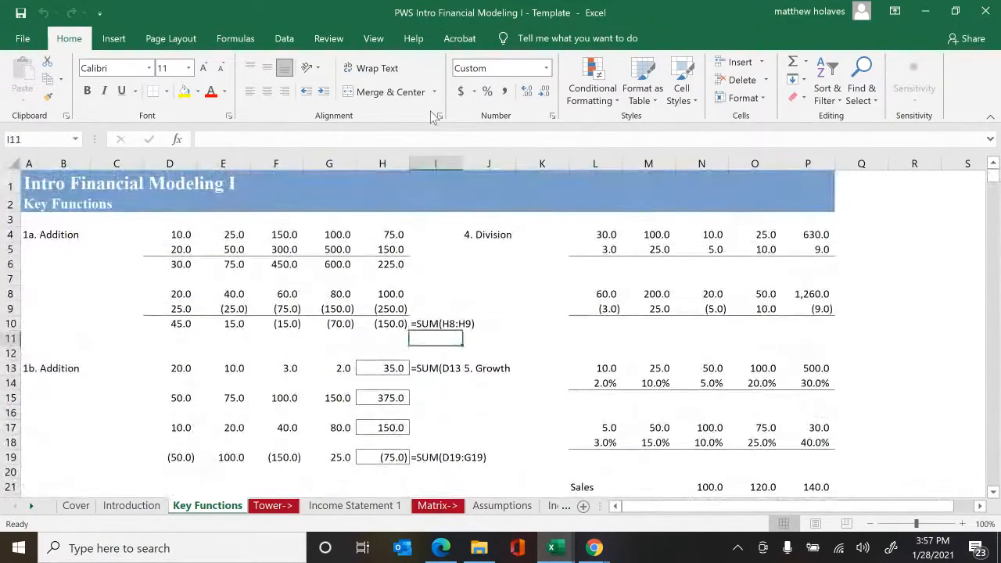
{"action": "key", "text": "Up"}
{"action": "key", "text": "Up"}
{"action": "key", "text": "Up"}
{"action": "key", "text": "Up"}
{"action": "key", "text": "Up"}
{"action": "key", "text": "Right"}
{"action": "key", "text": "Right"}
{"action": "key", "text": "Right"}
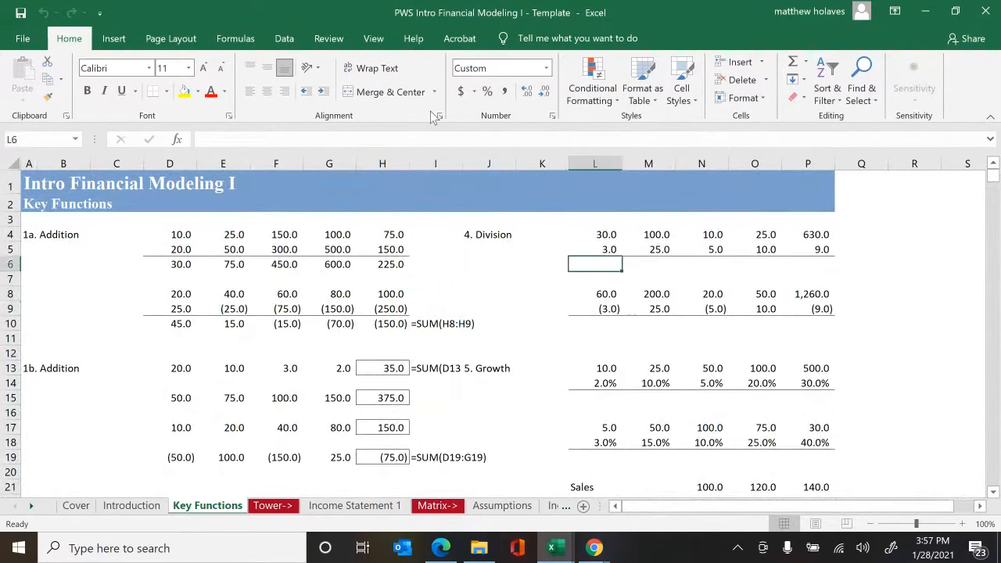
{"action": "type", "text": "="}
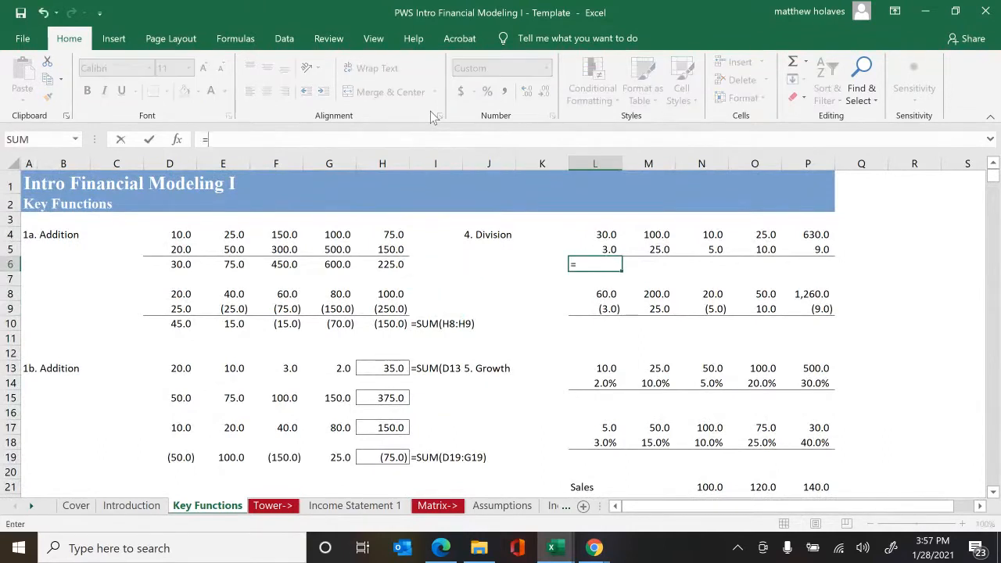
{"action": "key", "text": "Up"}
{"action": "key", "text": "Up"}
{"action": "type", "text": "/"}
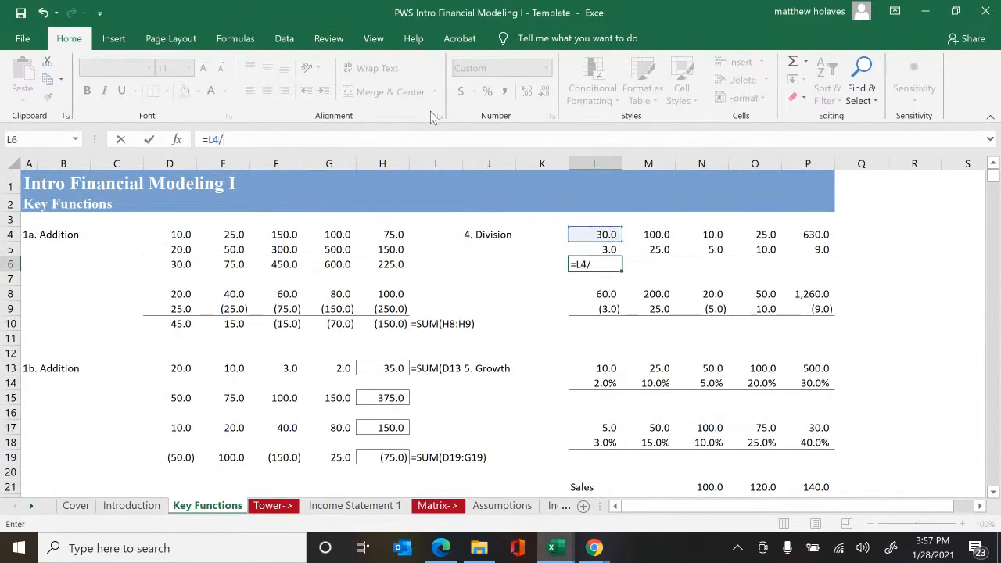
{"action": "key", "text": "Up"}
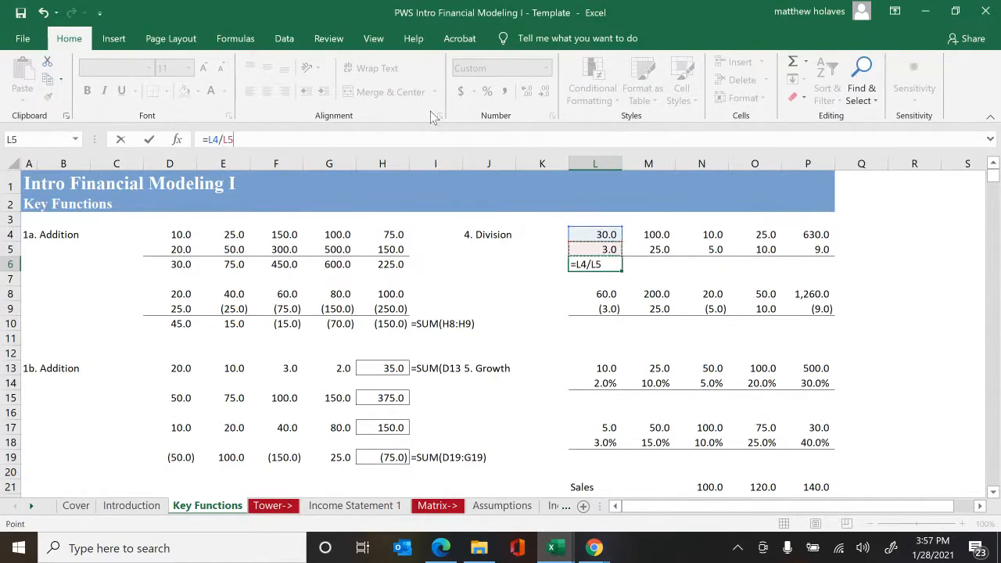
{"action": "key", "text": "ctrl+Return"}
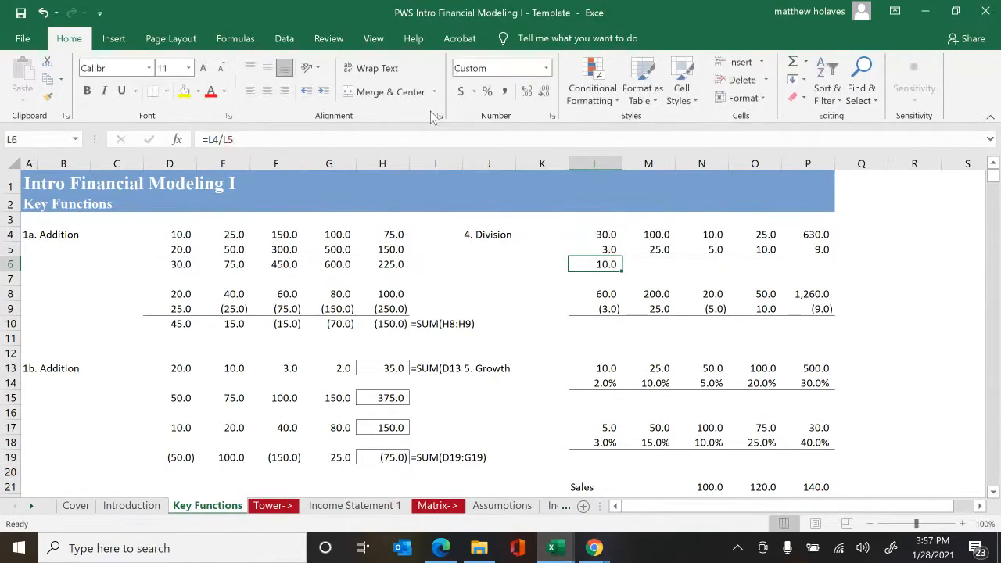
- Fill the division formula in L6 across to P6
{"action": "key", "text": "shift+Right"}
{"action": "key", "text": "shift+Right"}
{"action": "key", "text": "shift+Right"}
{"action": "key", "text": "shift+Right"}
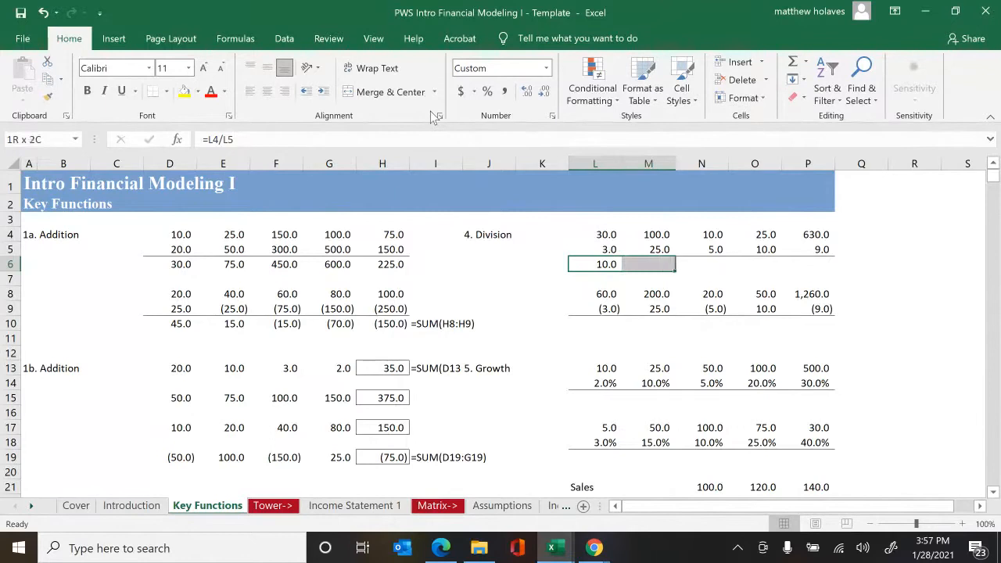
{"action": "key", "text": "ctrl+r"}
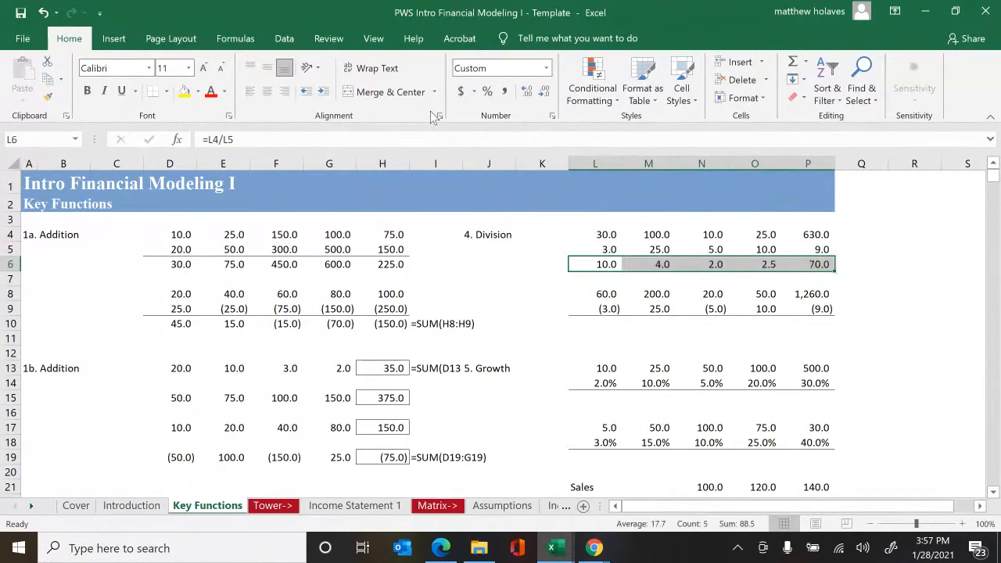
- Show the formula of P6 as text in the adjacent cell Q6
{"action": "key", "text": "ctrl+Right"}
{"action": "key", "text": "Right"}
{"action": "key", "text": "ctrl+shift+f"}
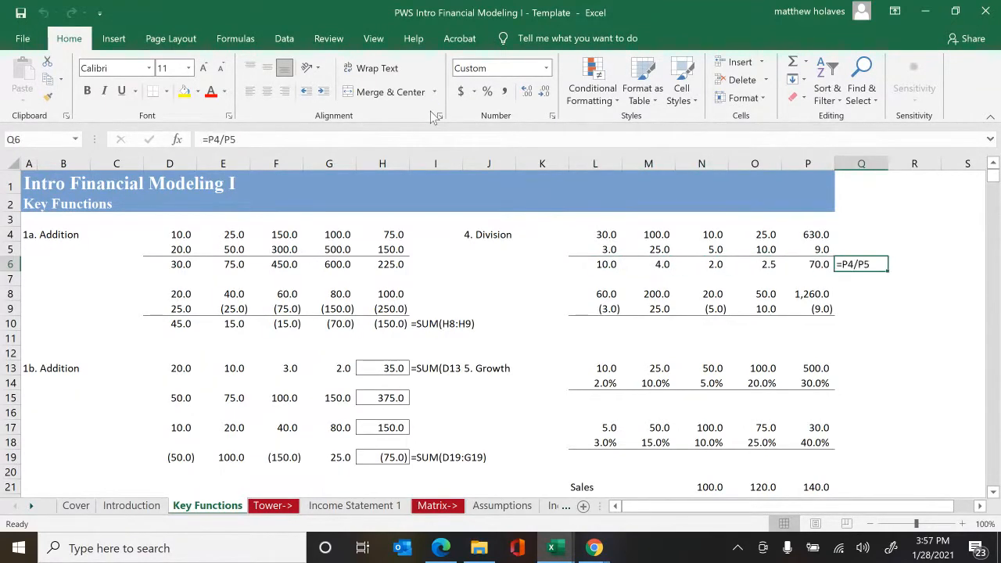
- Divide L8 by L9 in L10 of the Division exercise with the formula =L8/L9
{"action": "key", "text": "Left"}
{"action": "key", "text": "Left"}
{"action": "key", "text": "Left"}
{"action": "key", "text": "Left"}
{"action": "key", "text": "Left"}
{"action": "key", "text": "Down"}
{"action": "key", "text": "Down"}
{"action": "key", "text": "Down"}
{"action": "key", "text": "Down"}
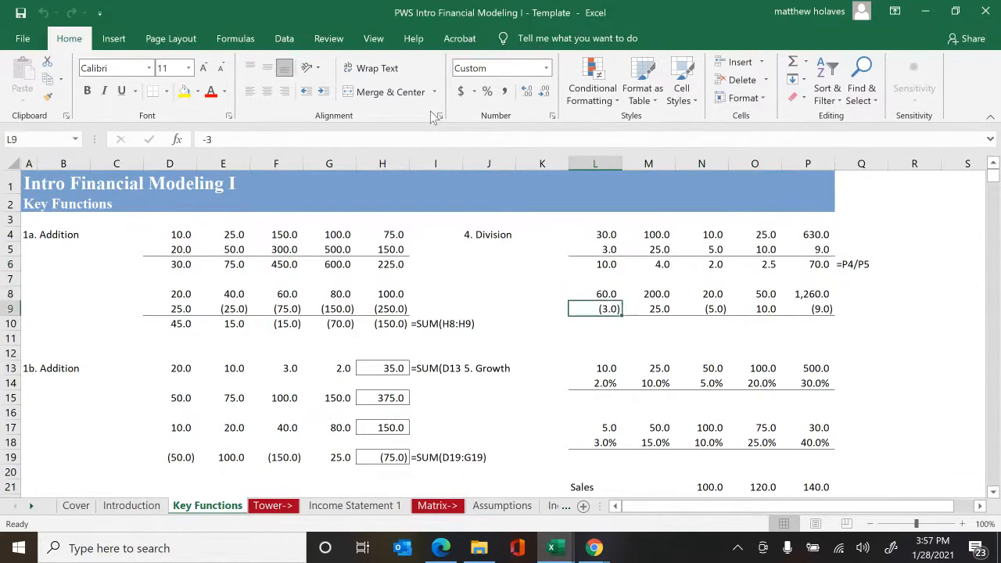
{"action": "type", "text": "="}
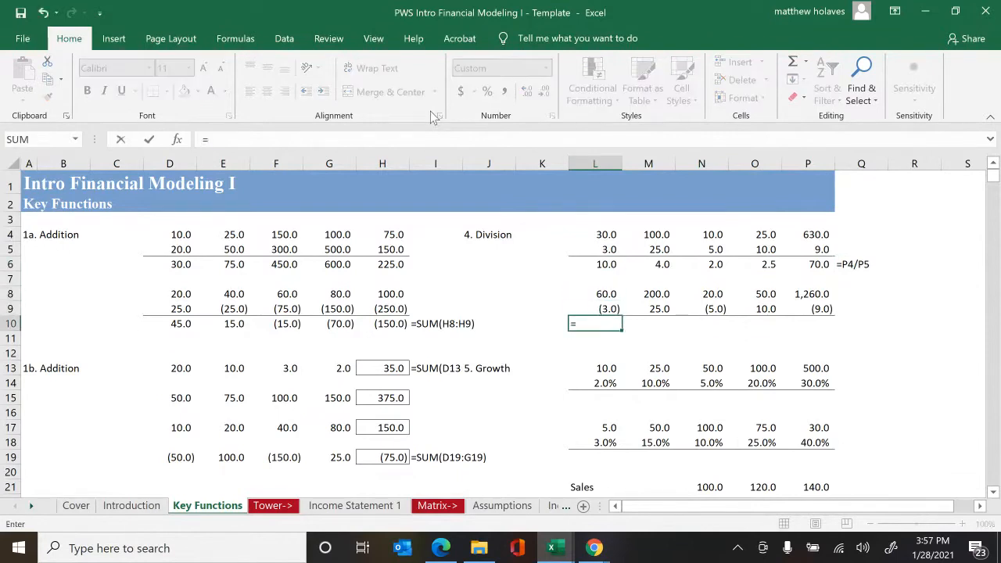
{"action": "key", "text": "Up"}
{"action": "key", "text": "Up"}
{"action": "type", "text": "/"}
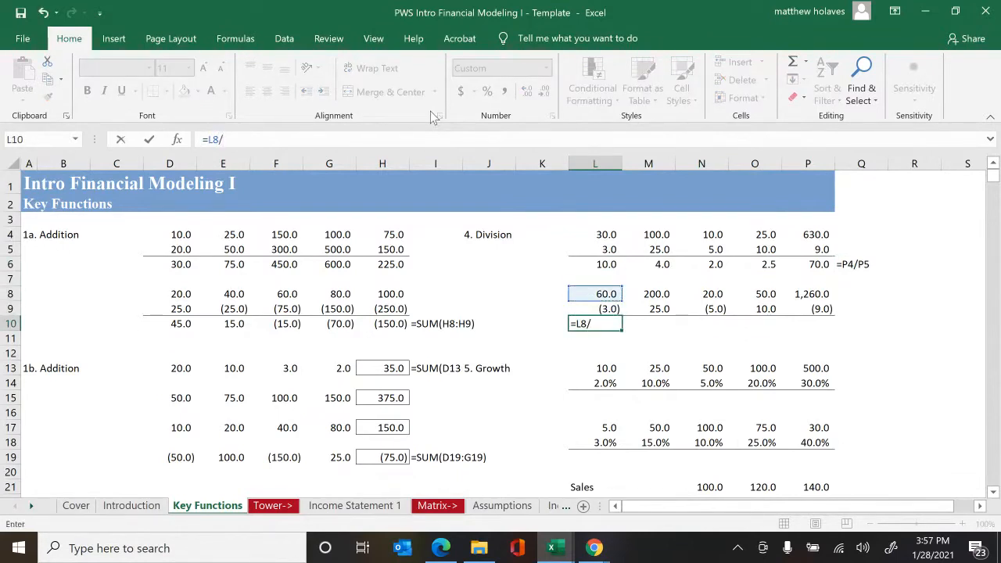
{"action": "key", "text": "Up"}
{"action": "key", "text": "ctrl+Return"}
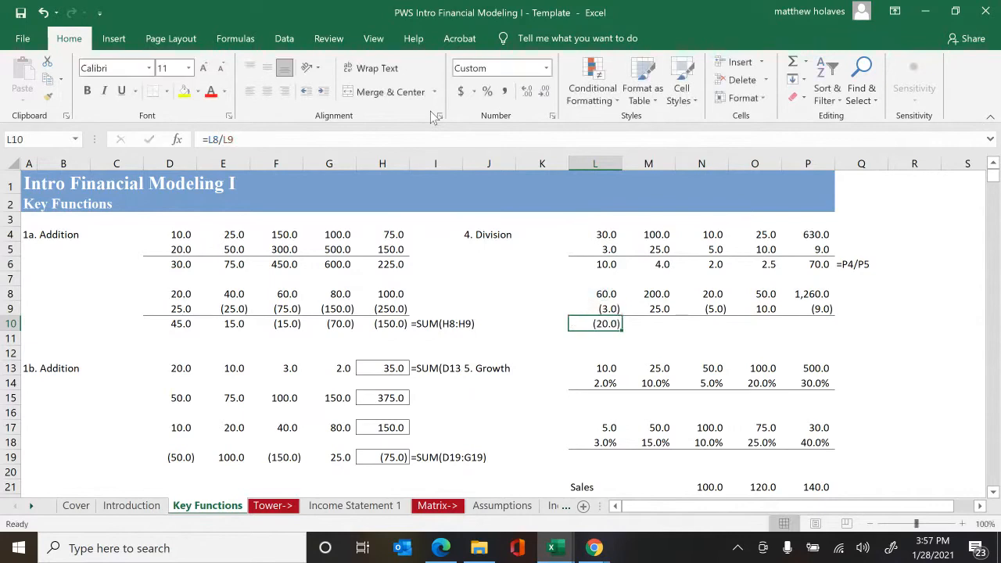
- Fill the division formula in L10 across to P10
{"action": "key", "text": "shift+Right"}
{"action": "key", "text": "shift+Right"}
{"action": "key", "text": "shift+Right"}
{"action": "key", "text": "shift+Right"}
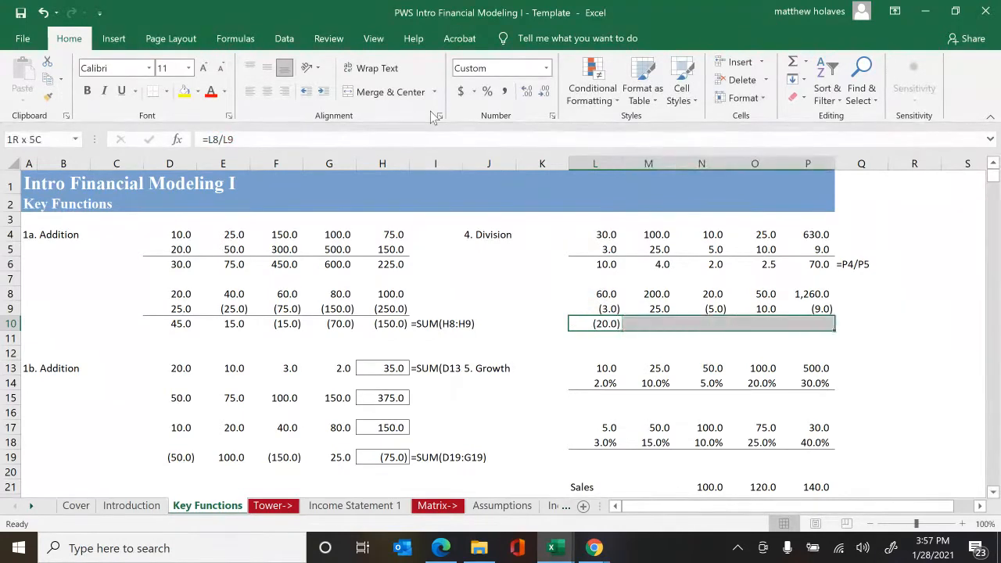
{"action": "key", "text": "ctrl+r"}
- Show the formula of P10 as text in the adjacent cell Q10
{"action": "key", "text": "Right"}
{"action": "key", "text": "Right"}
{"action": "key", "text": "Right"}
{"action": "key", "text": "Right"}
{"action": "key", "text": "Right"}
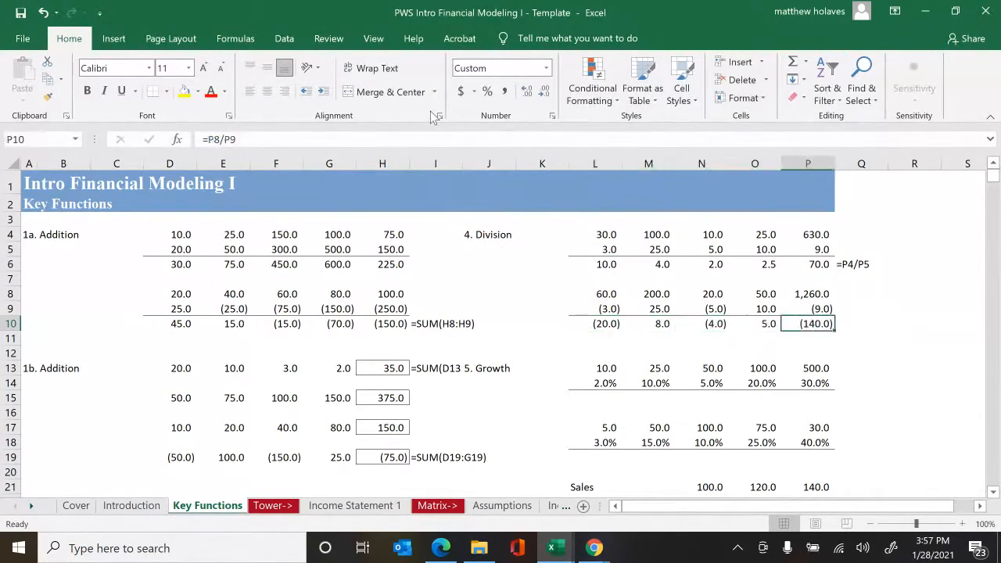
- Calculate the grown value in L15 of the Growth exercise with the formula =L13*(1+L14)
{"action": "key", "text": "Left"}
{"action": "key", "text": "Left"}
{"action": "key", "text": "Left"}
{"action": "key", "text": "Left"}
{"action": "key", "text": "Left"}
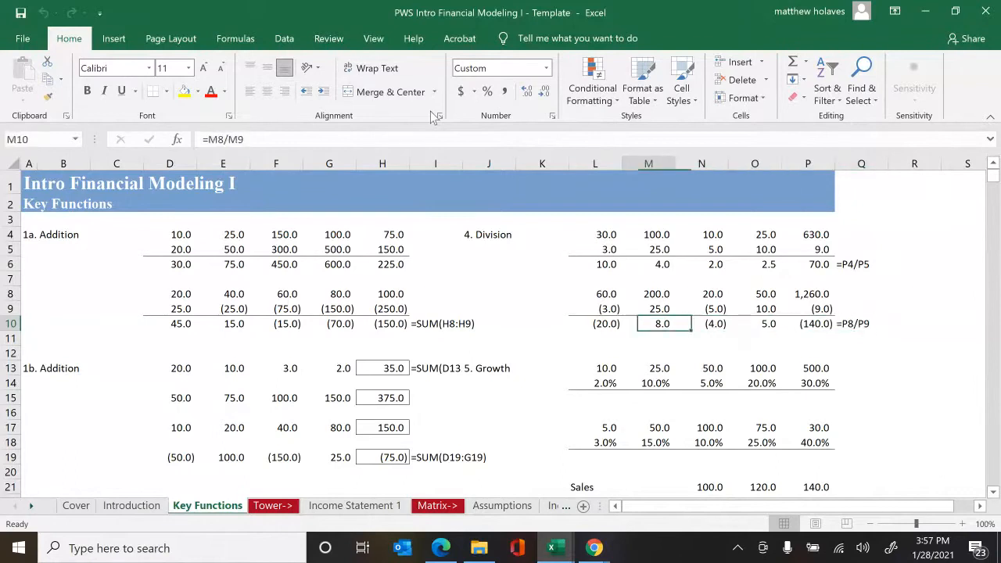
{"action": "key", "text": "Down"}
{"action": "key", "text": "Down"}
{"action": "key", "text": "Down"}
{"action": "key", "text": "Down"}
{"action": "key", "text": "Down"}
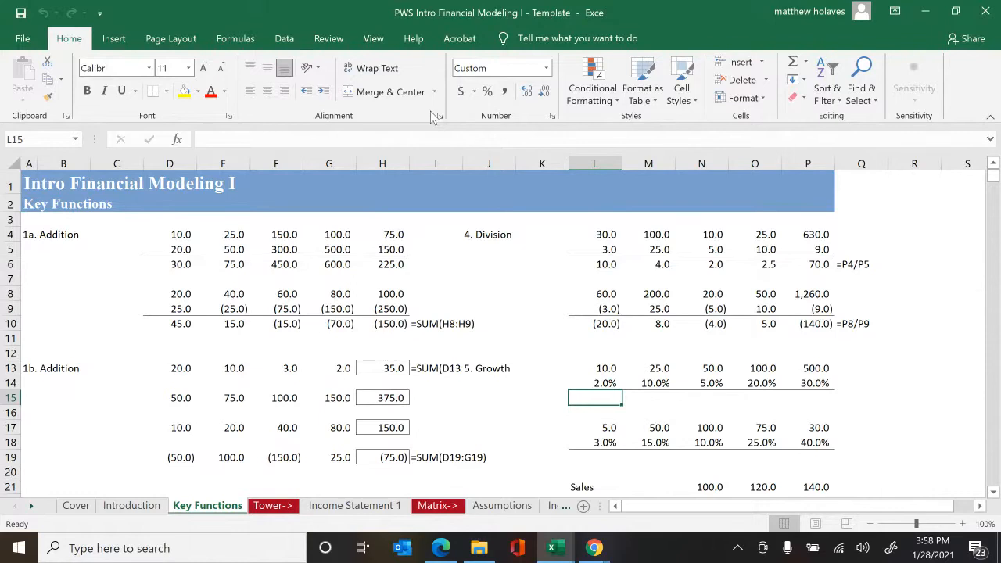
{"action": "type", "text": "="}
{"action": "key", "text": "Up"}
{"action": "key", "text": "Up"}
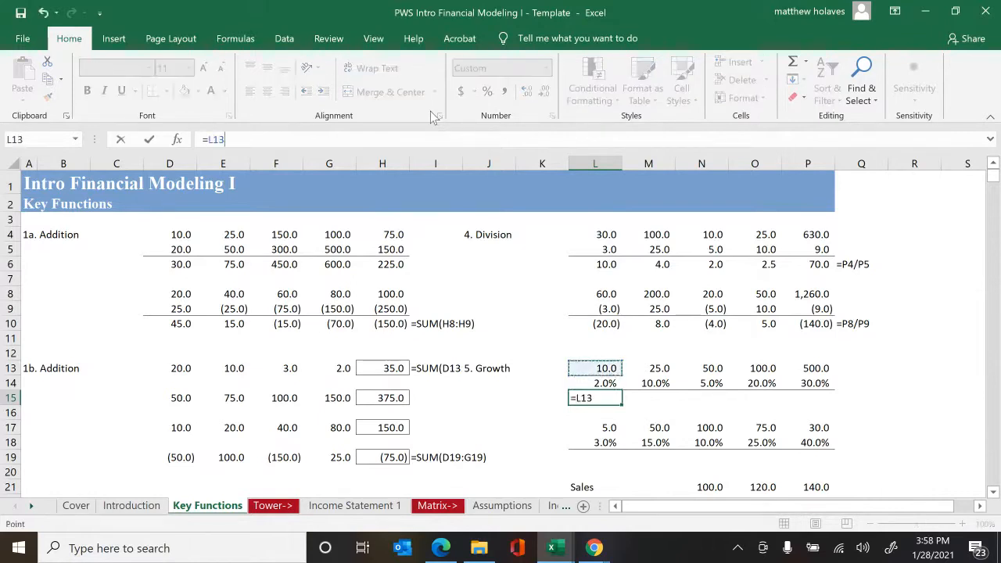
{"action": "type", "text": "*(1+"}
{"action": "key", "text": "Up"}
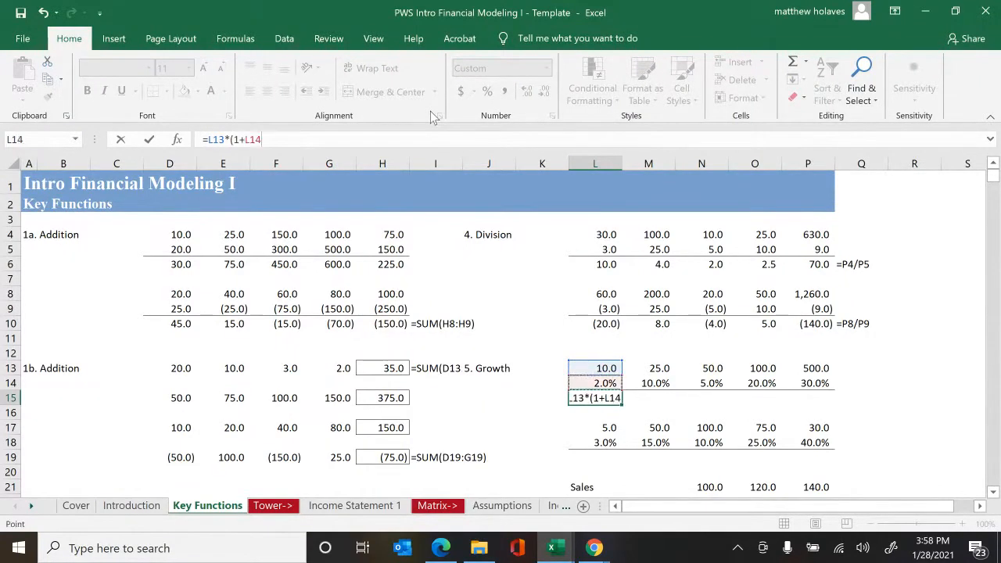
{"action": "type", "text": ")"}
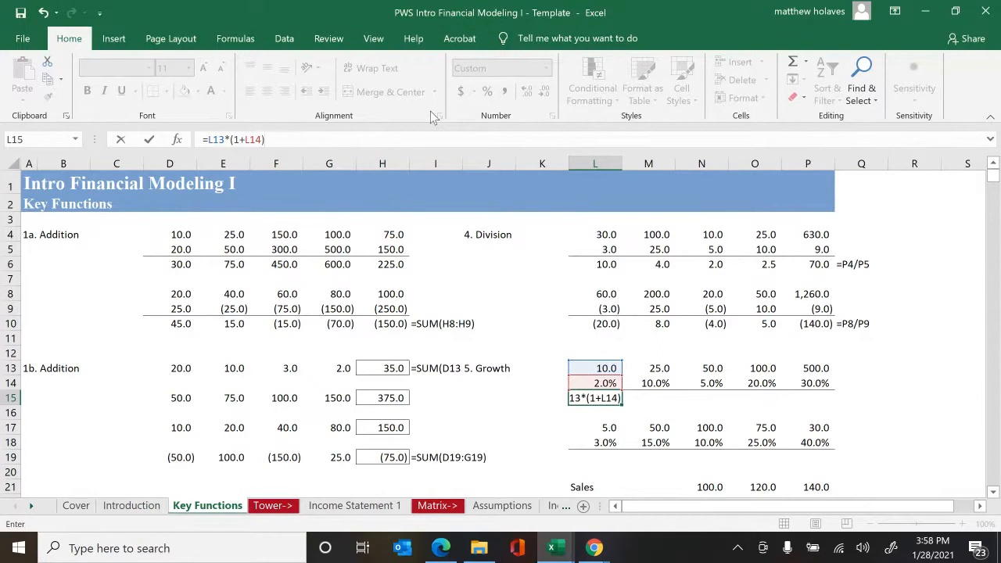
{"action": "key", "text": "ctrl+Return"}
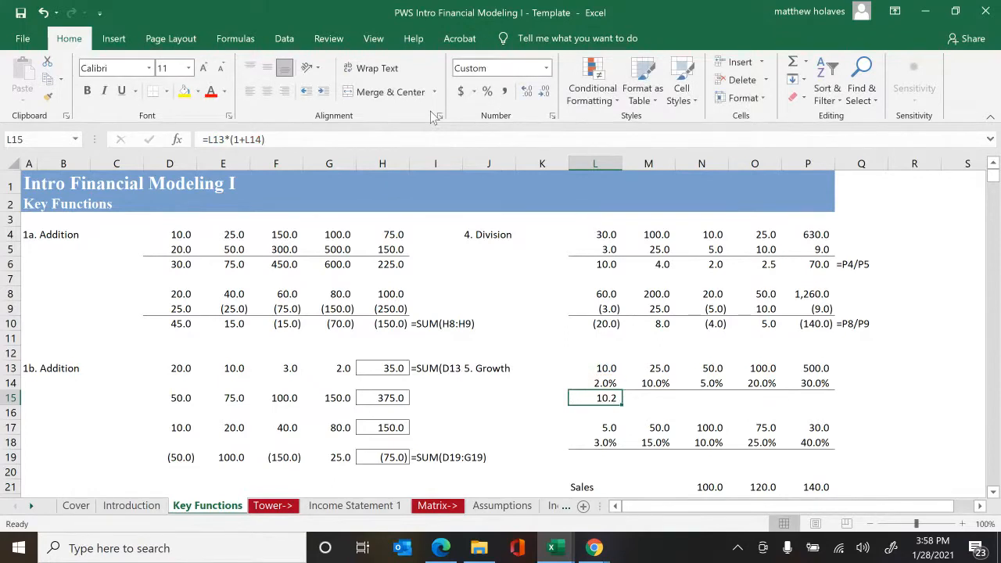
- Fill the growth formula in L15 across to P15
{"action": "key", "text": "shift+Right"}
{"action": "key", "text": "shift+Right"}
{"action": "key", "text": "shift+Right"}
{"action": "key", "text": "shift+Right"}
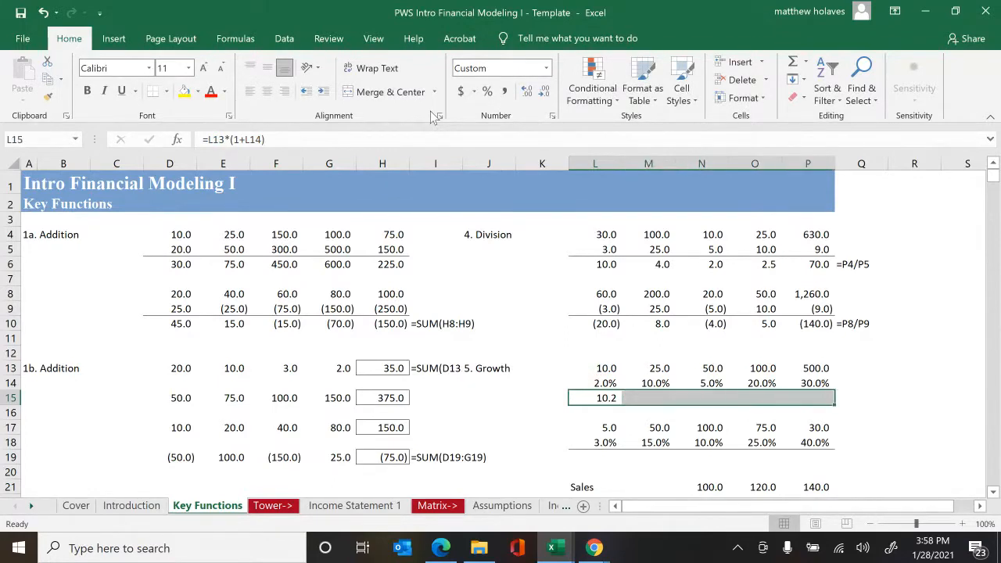
{"action": "key", "text": "ctrl+r"}
- Show the formula of P15 as text in the adjacent cell Q15
{"action": "key", "text": "Right"}
{"action": "key", "text": "Right"}
{"action": "key", "text": "Right"}
{"action": "key", "text": "Right"}
{"action": "key", "text": "Right"}
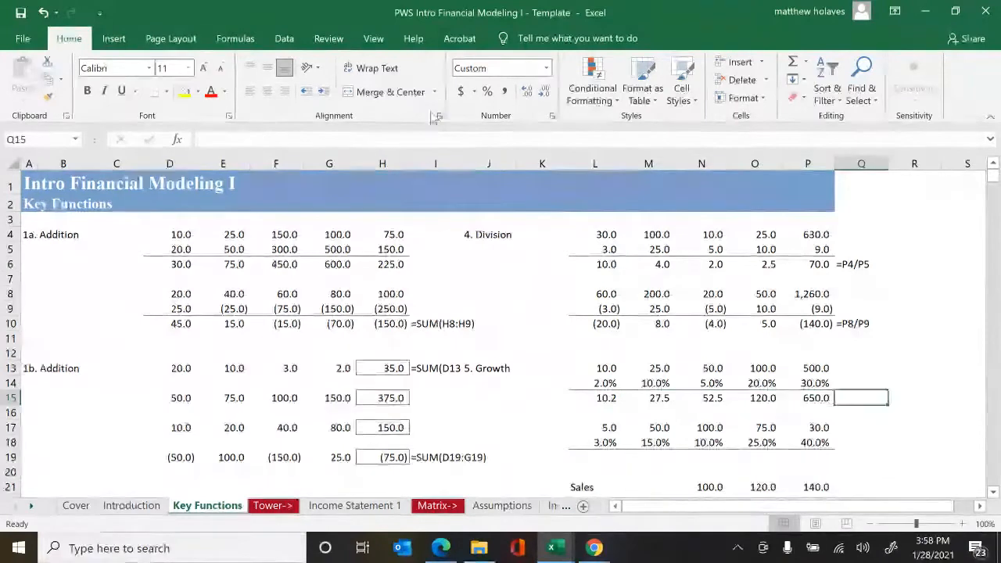
{"action": "key", "text": "ctrl+v"}
- Clear the growth results and the formula text in row 15, from L15 to R15
{"action": "key", "text": "Left"}
{"action": "key", "text": "Left"}
{"action": "key", "text": "Left"}
{"action": "key", "text": "Left"}
{"action": "key", "text": "Left"}
{"action": "key", "text": "Down"}
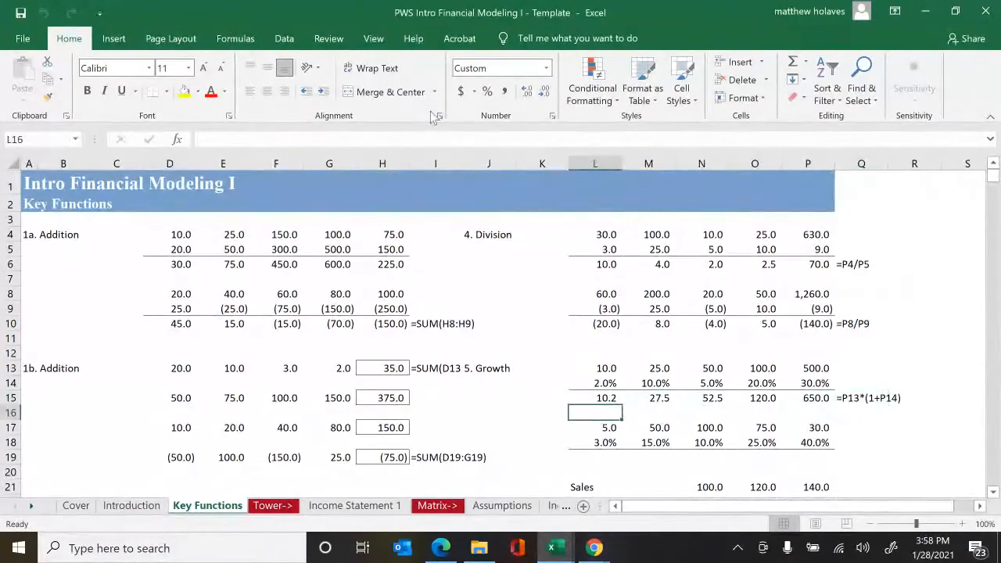
{"action": "key", "text": "Down"}
{"action": "key", "text": "Down"}
{"action": "key", "text": "Down"}
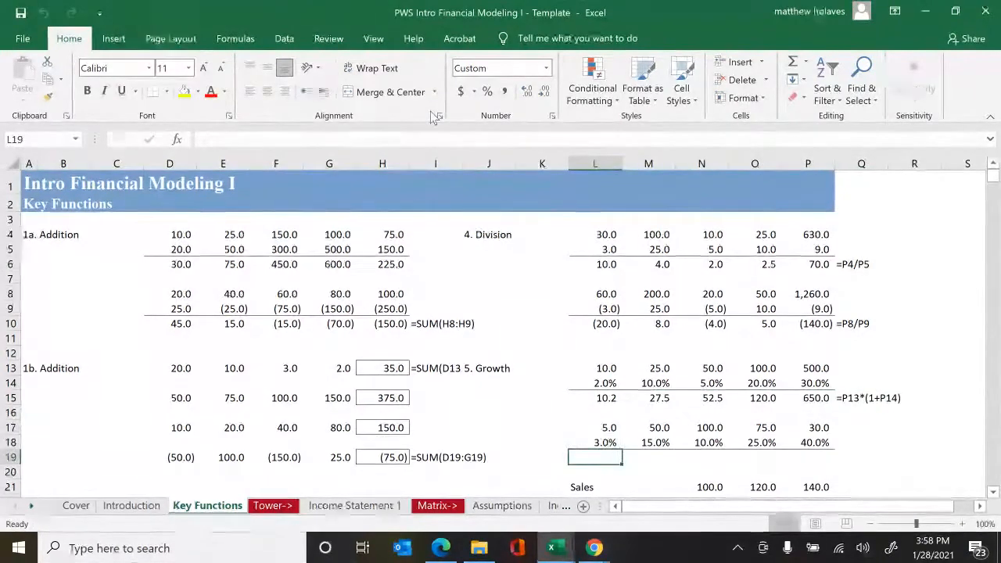
{"action": "key", "text": "Up"}
{"action": "key", "text": "Up"}
{"action": "key", "text": "Up"}
{"action": "key", "text": "Up"}
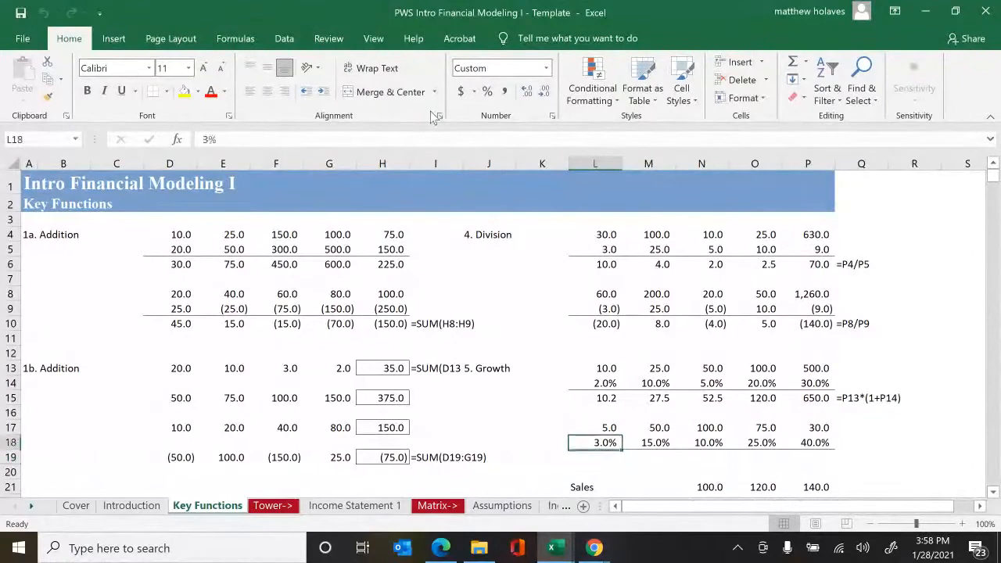
{"action": "key", "text": "shift+Right"}
{"action": "key", "text": "shift+Right"}
{"action": "key", "text": "shift+Right"}
{"action": "key", "text": "shift+Right"}
{"action": "key", "text": "shift+Right"}
{"action": "key", "text": "shift+Right"}
{"action": "key", "text": "Delete"}
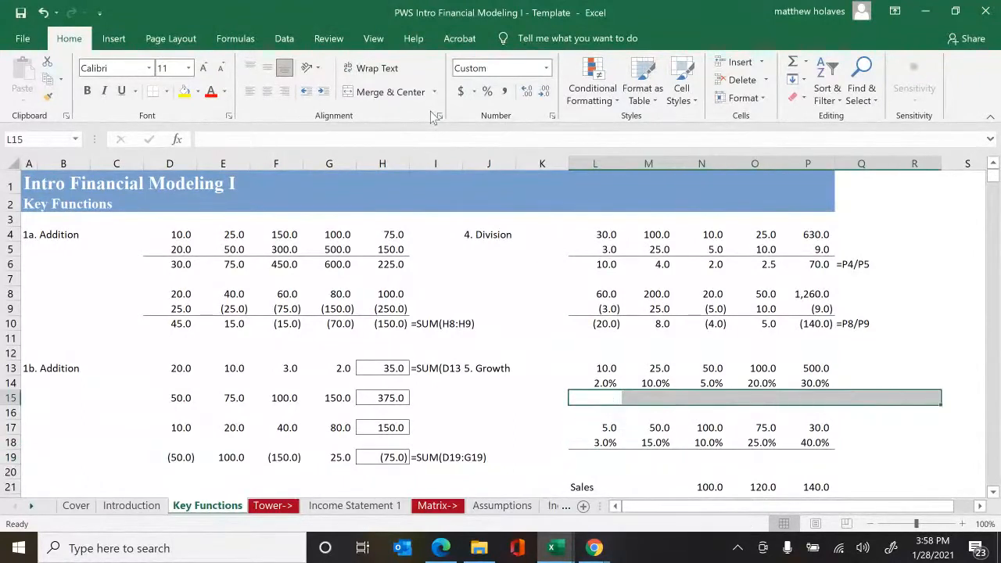
- Enter the growth formula =L13*(1+L14) in the empty cell L15
{"action": "key", "text": "Left"}
{"action": "key", "text": "Right"}
{"action": "type", "text": "="}
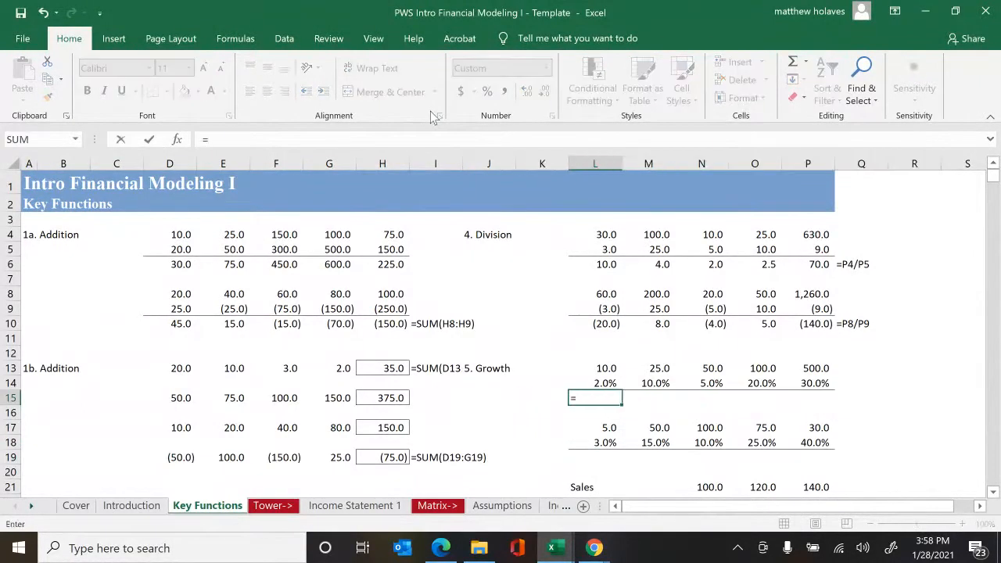
{"action": "key", "text": "Up"}
{"action": "key", "text": "Up"}
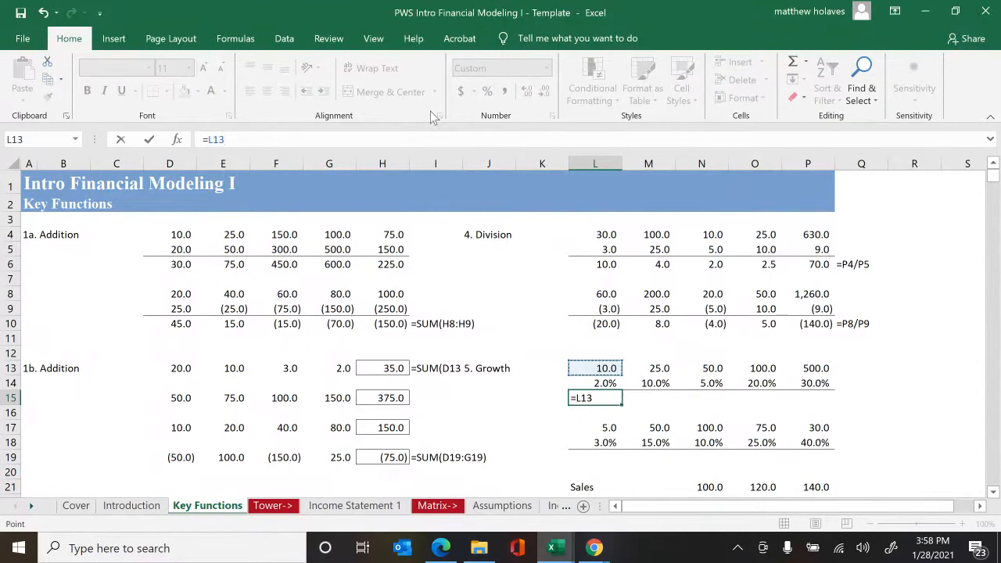
{"action": "type", "text": "*(1+"}
{"action": "key", "text": "Up"}
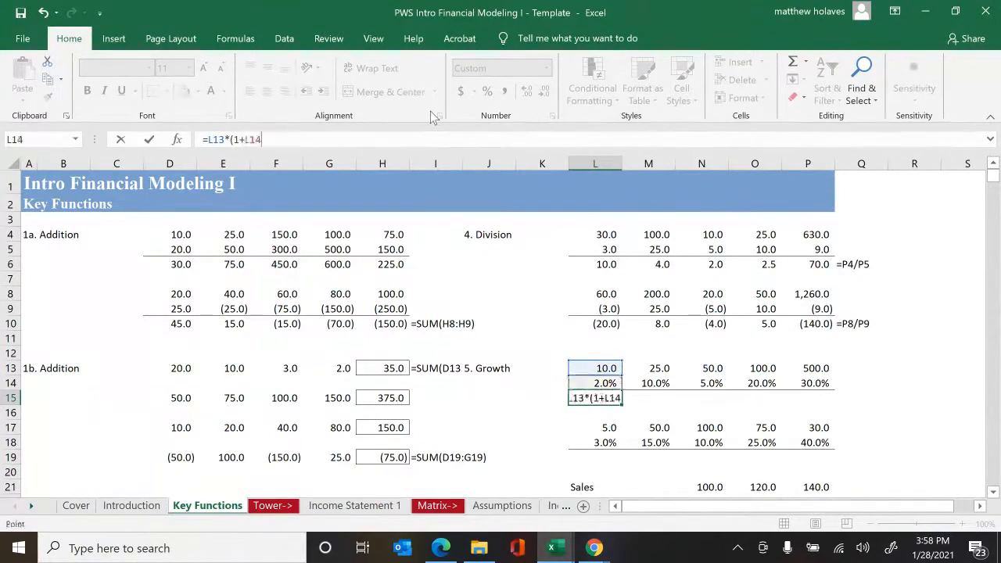
{"action": "type", "text": ")"}
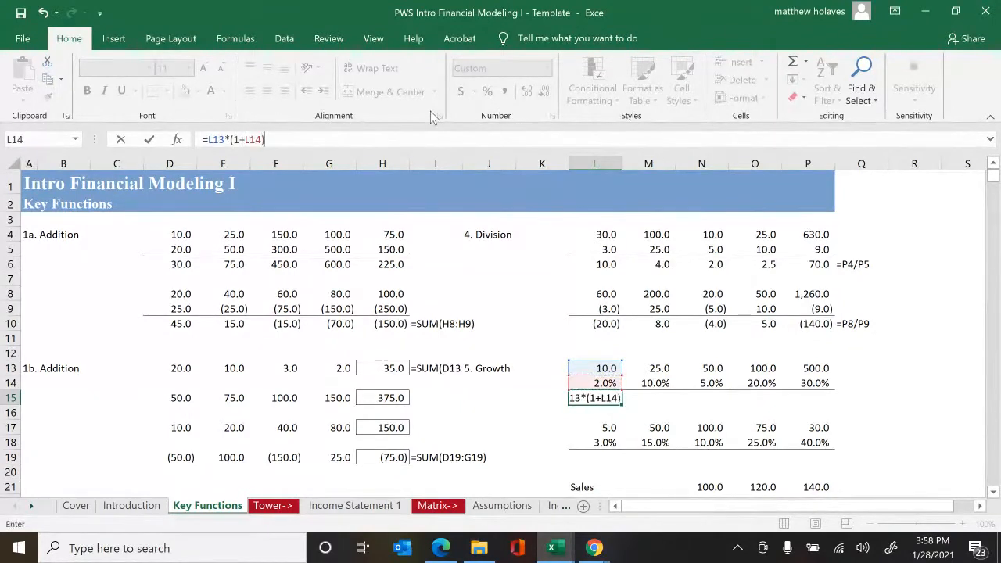
{"action": "key", "text": "ctrl+Return"}
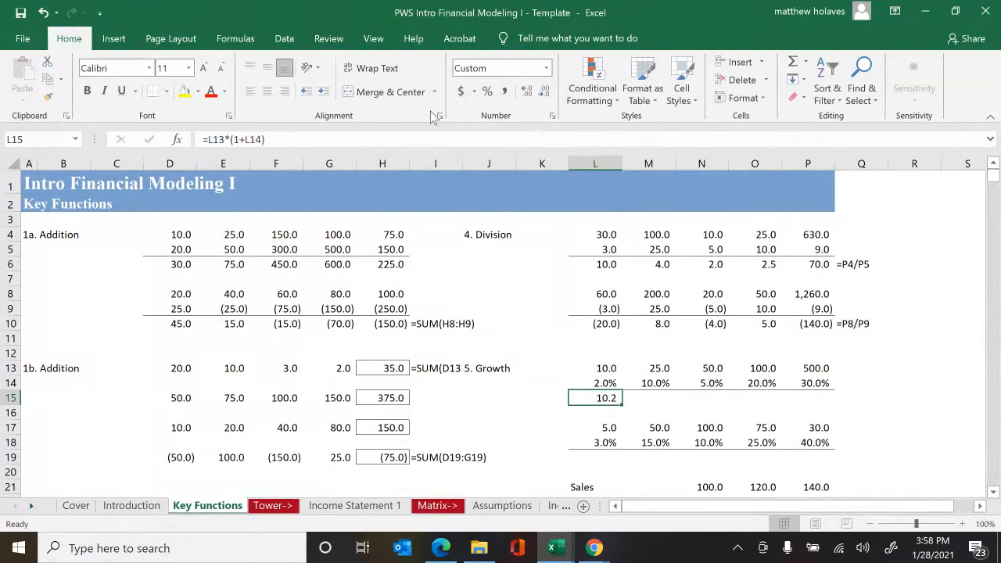
- Fill the growth formula in L15 across to P15
{"action": "key", "text": "Right"}
{"action": "key", "text": "ctrl+v"}
{"action": "key", "text": "Left"}
{"action": "key", "text": "shift+Right"}
{"action": "key", "text": "shift+Right"}
{"action": "key", "text": "shift+Right"}
{"action": "key", "text": "shift+Right"}
{"action": "key", "text": "ctrl+r"}
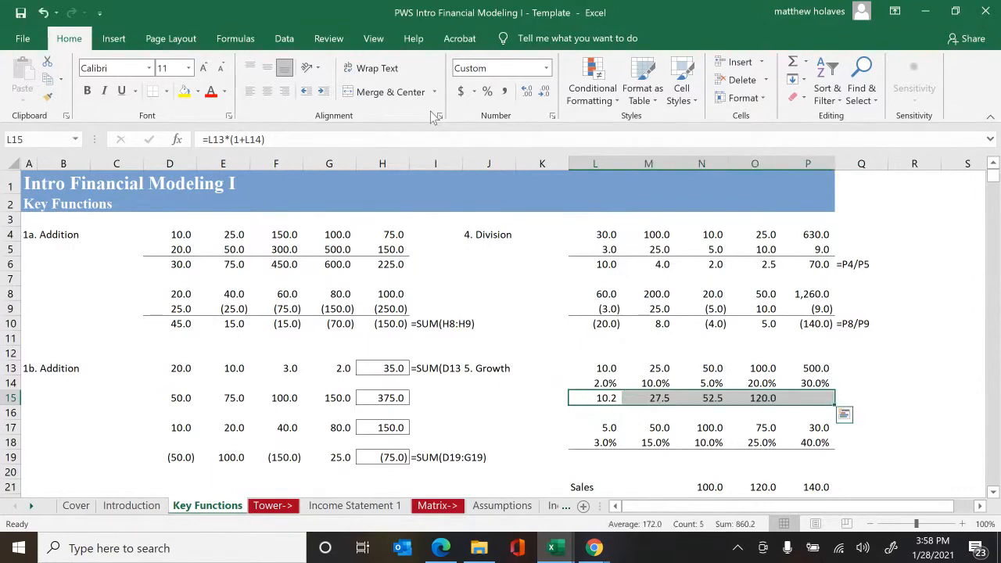
- Show the formula of P15 as text in the adjacent cell Q15
{"action": "key", "text": "Right"}
{"action": "key", "text": "Right"}
{"action": "key", "text": "Right"}
{"action": "key", "text": "Right"}
{"action": "key", "text": "Right"}
{"action": "type", "text": "=P13*(1+P14)"}
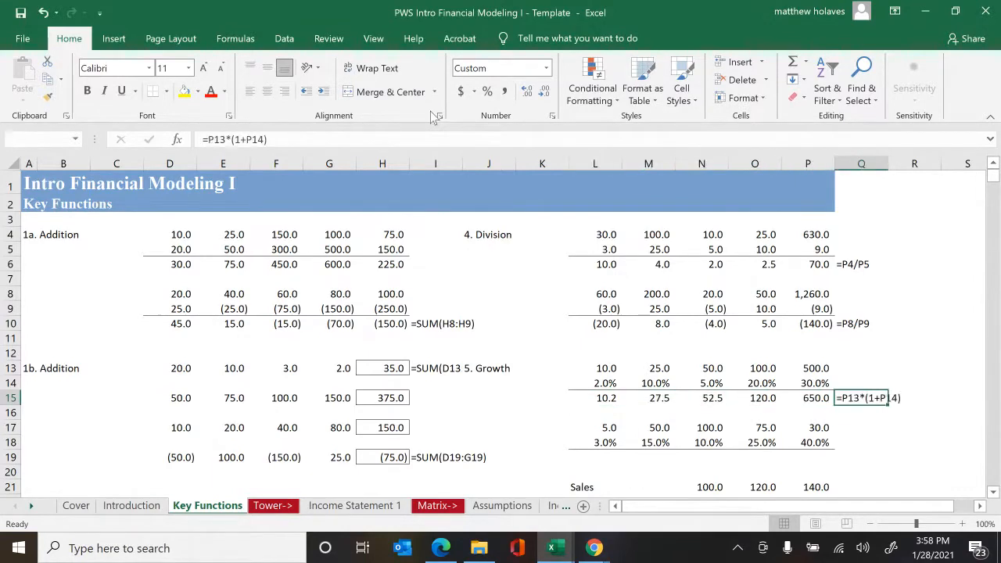
- Check the cell references of the growth formulas in L15 through P15 one by one
{"action": "key", "text": "Left"}
{"action": "key", "text": "Left"}
{"action": "key", "text": "Left"}
{"action": "key", "text": "Left"}
{"action": "key", "text": "Left"}
{"action": "key", "text": "F2"}
{"action": "key", "text": "Escape"}
{"action": "key", "text": "Right"}
{"action": "key", "text": "F2"}
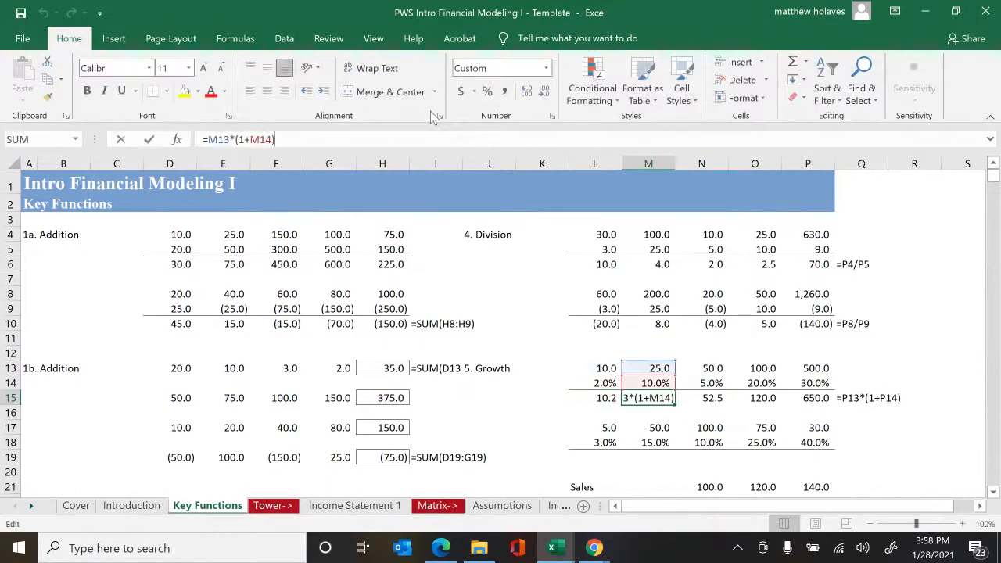
{"action": "key", "text": "Escape"}
{"action": "key", "text": "Right"}
{"action": "key", "text": "F2"}
{"action": "key", "text": "Escape"}
{"action": "key", "text": "Right"}
{"action": "key", "text": "F2"}
{"action": "key", "text": "Escape"}
{"action": "key", "text": "Right"}
{"action": "key", "text": "F2"}
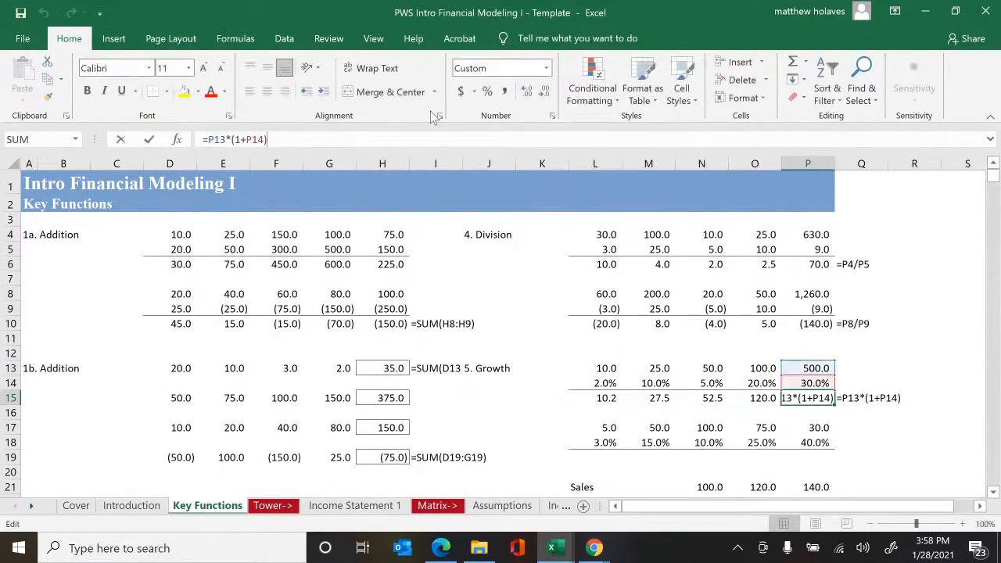
{"action": "key", "text": "Escape"}
{"action": "key", "text": "Escape"}
- Calculate the grown value in L19 of the Growth exercise with the formula =L17*(1+L18)
{"action": "key", "text": "Left"}
{"action": "key", "text": "Left"}
{"action": "key", "text": "Left"}
{"action": "key", "text": "Left"}
{"action": "key", "text": "Down"}
{"action": "key", "text": "Down"}
{"action": "key", "text": "Down"}
{"action": "key", "text": "Down"}
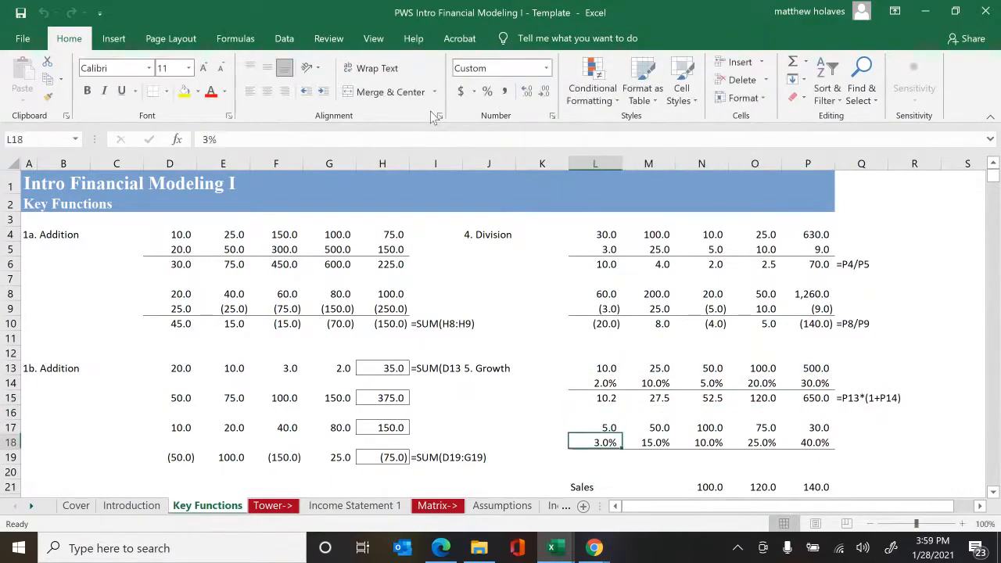
{"action": "type", "text": "="}
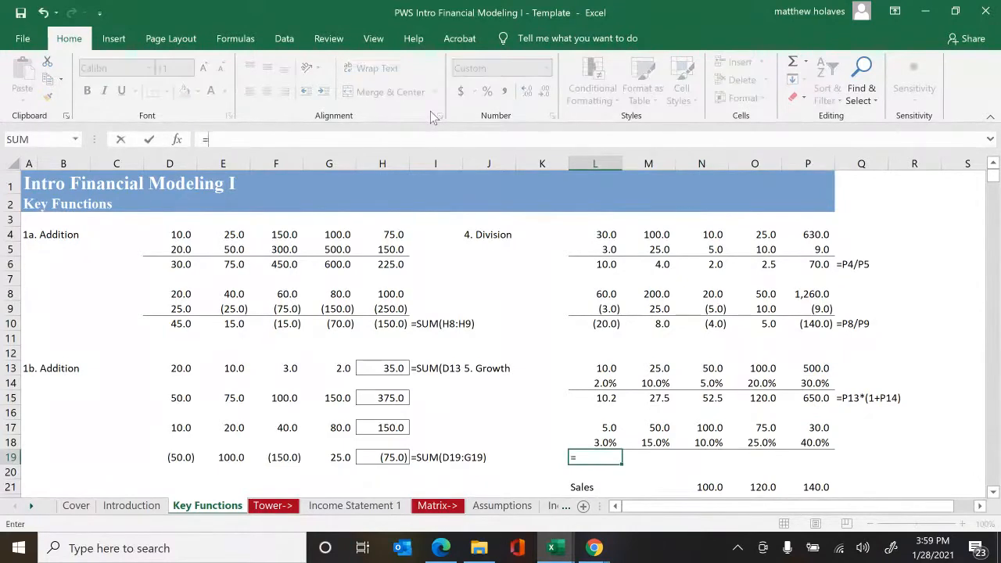
{"action": "key", "text": "Up"}
{"action": "key", "text": "Up"}
{"action": "type", "text": "*"}
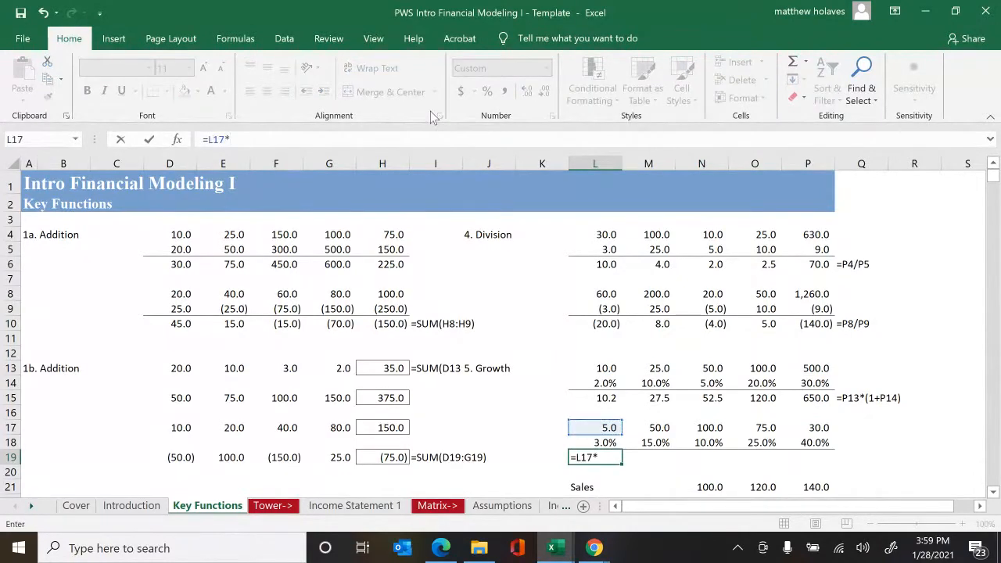
{"action": "type", "text": "(1+"}
{"action": "key", "text": "Up"}
{"action": "key", "text": "ctrl+Return"}
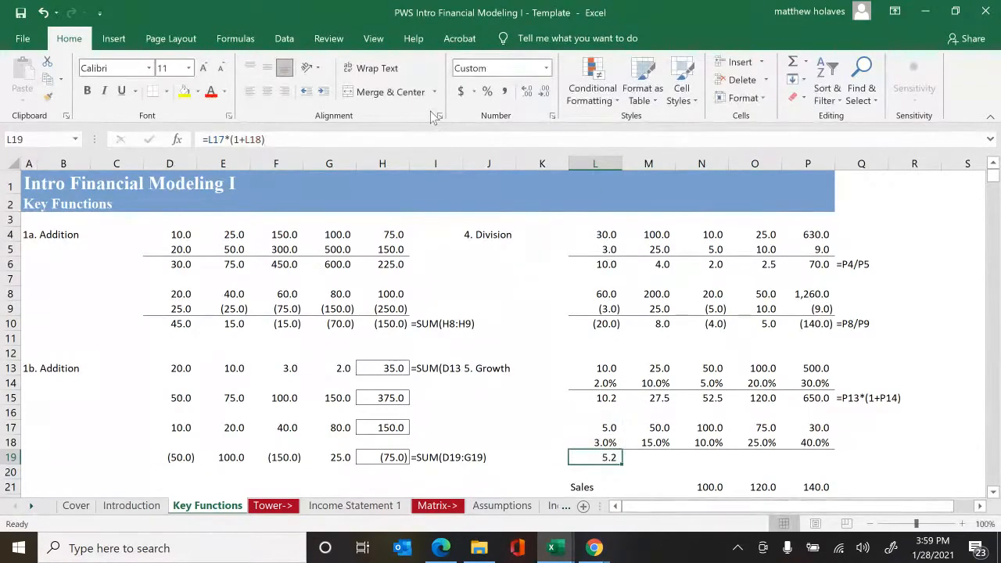
- Fill the growth formula in L19 across to P19
{"action": "key", "text": "shift+Right"}
{"action": "key", "text": "shift+Right"}
{"action": "key", "text": "shift+Right"}
{"action": "key", "text": "shift+Right"}
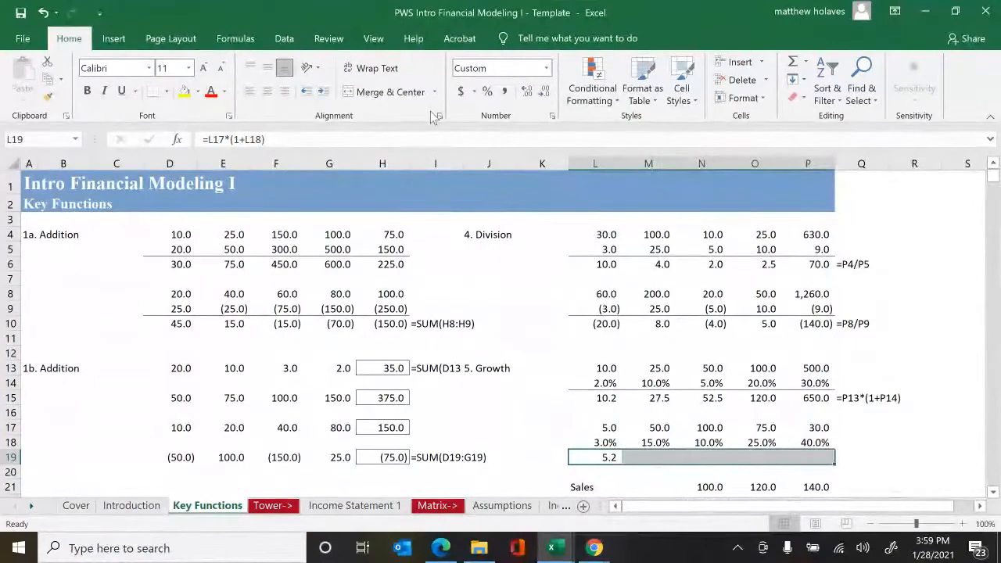
{"action": "key", "text": "ctrl+r"}
- Show the formula of P19 as text in the adjacent cell Q19
{"action": "key", "text": "Right"}
{"action": "key", "text": "Right"}
{"action": "key", "text": "Right"}
{"action": "key", "text": "Right"}
{"action": "key", "text": "Right"}
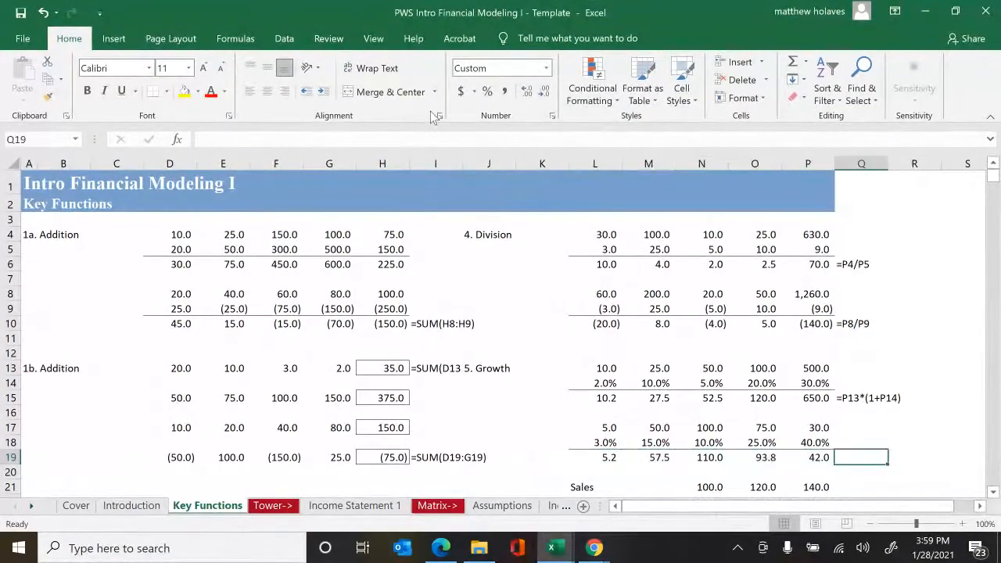
{"action": "type", "text": "=P17*(1+P18)"}
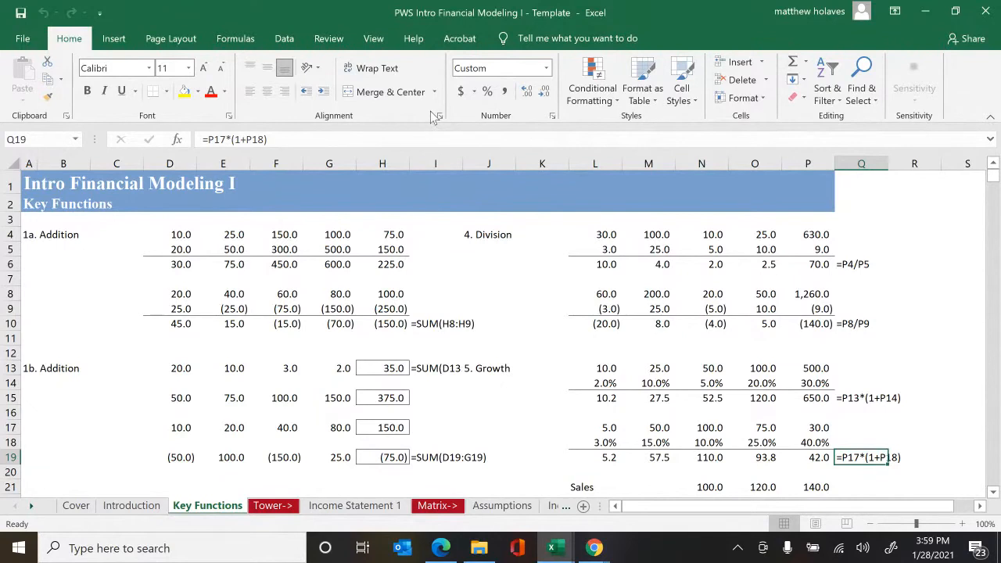
- Look over the remaining Growth and Relations exercises down to row 31
{"action": "key", "text": "Down"}
{"action": "key", "text": "Down"}
{"action": "key", "text": "Down"}
{"action": "key", "text": "Down"}
{"action": "key", "text": "Down"}
{"action": "key", "text": "Down"}
{"action": "key", "text": "Down"}
{"action": "key", "text": "Down"}
{"action": "key", "text": "Down"}
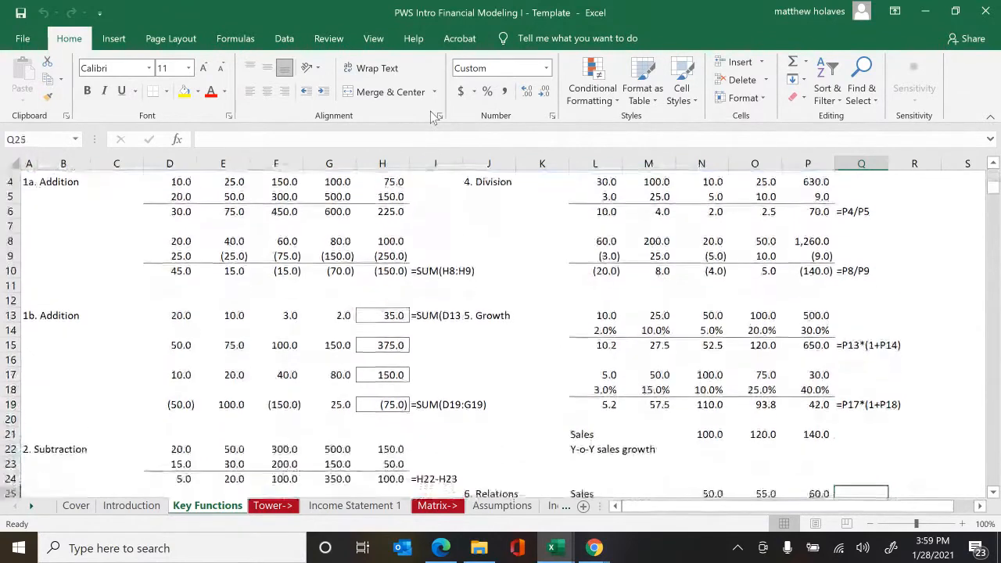
{"action": "key", "text": "Down"}
{"action": "key", "text": "Down"}
{"action": "key", "text": "Down"}
{"action": "key", "text": "Down"}
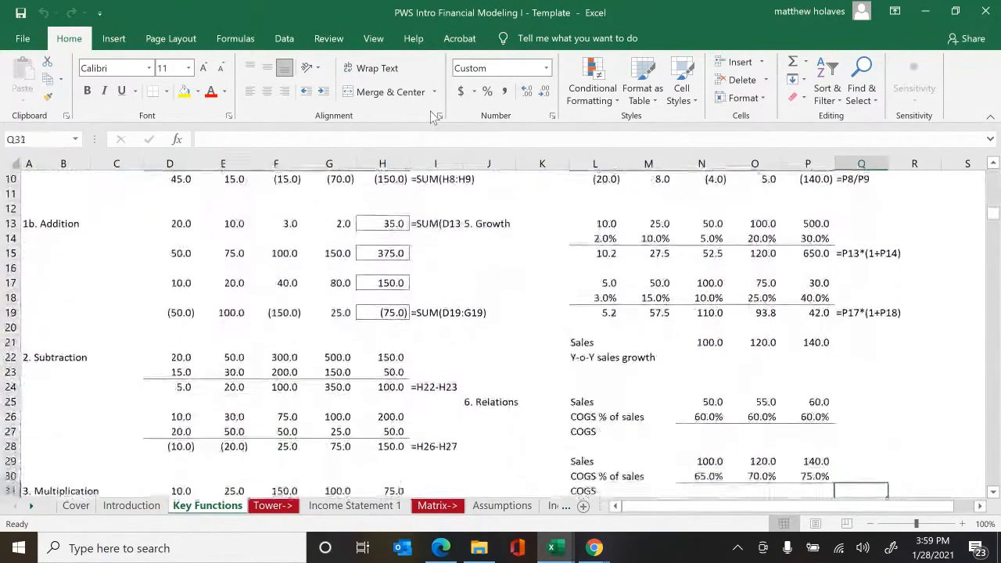
- Calculate the year-over-year sales growth in O22 with the formula =O21/N21-1
{"action": "key", "text": "Up"}
{"action": "key", "text": "Up"}
{"action": "key", "text": "Up"}
{"action": "key", "text": "Up"}
{"action": "key", "text": "Up"}
{"action": "key", "text": "Up"}
{"action": "key", "text": "Up"}
{"action": "key", "text": "Up"}
{"action": "key", "text": "Up"}
{"action": "key", "text": "Left"}
{"action": "key", "text": "Up"}
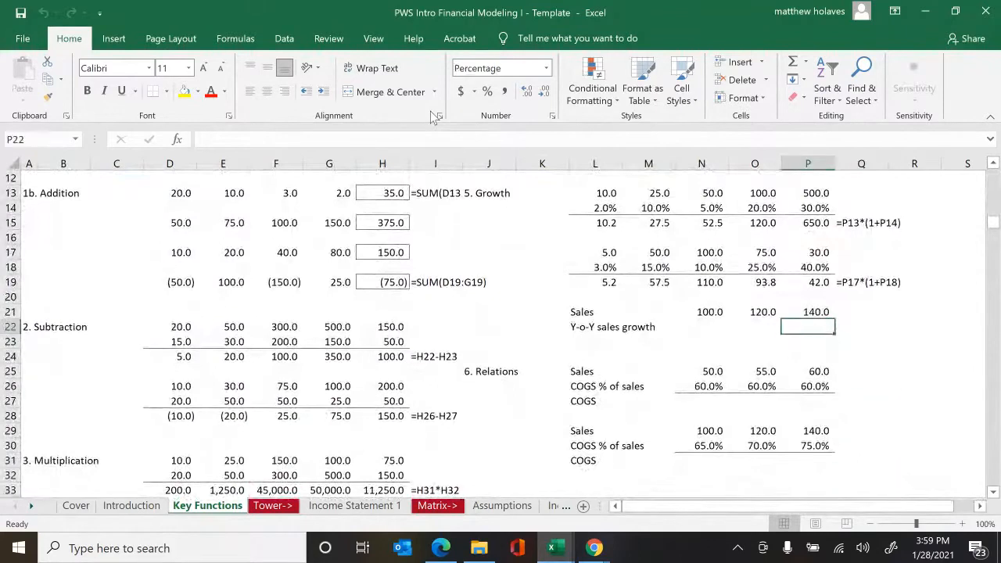
{"action": "key", "text": "Left"}
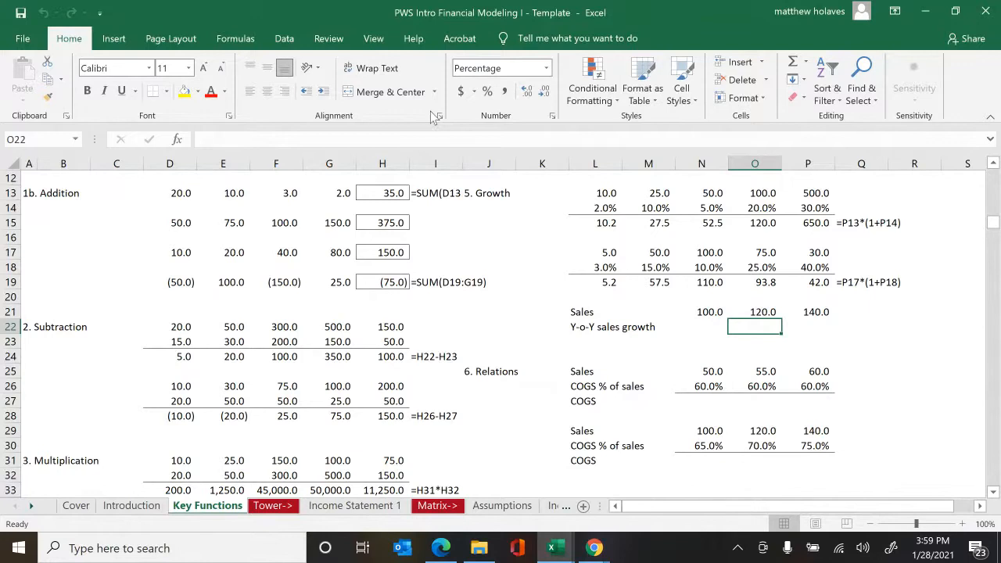
{"action": "type", "text": "="}
{"action": "key", "text": "Up"}
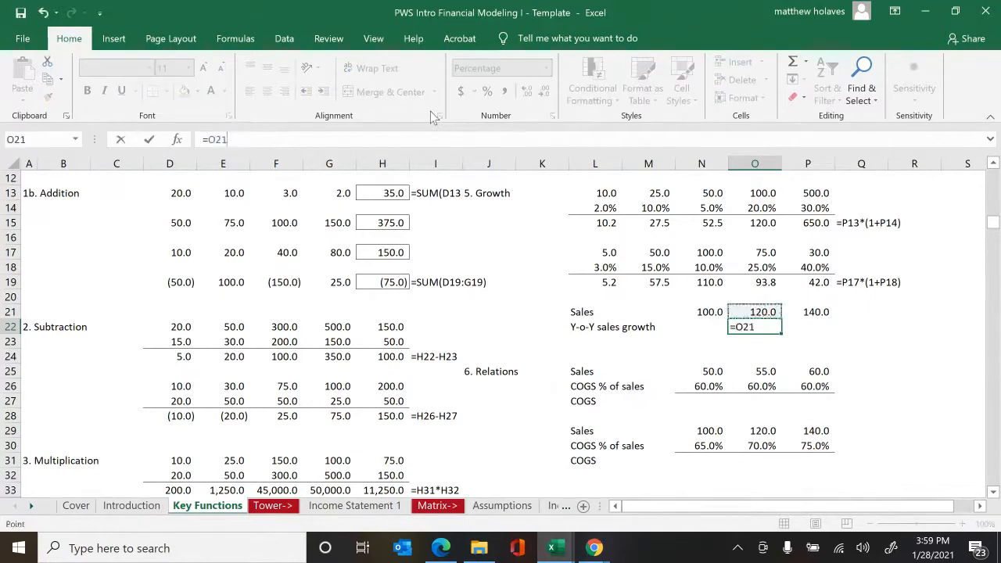
{"action": "type", "text": "/"}
{"action": "key", "text": "Up"}
{"action": "key", "text": "Left"}
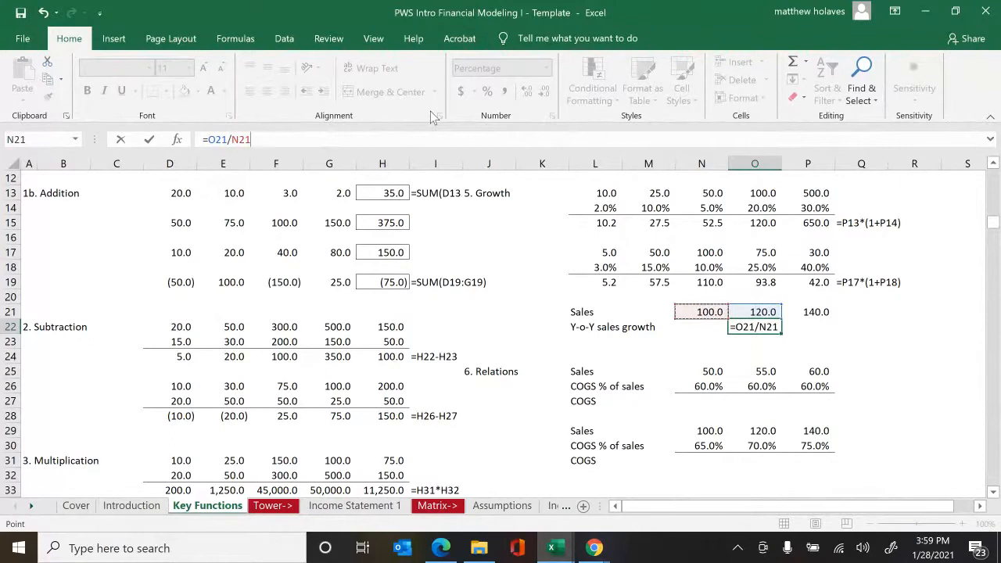
{"action": "type", "text": "-1"}
{"action": "key", "text": "ctrl+Return"}
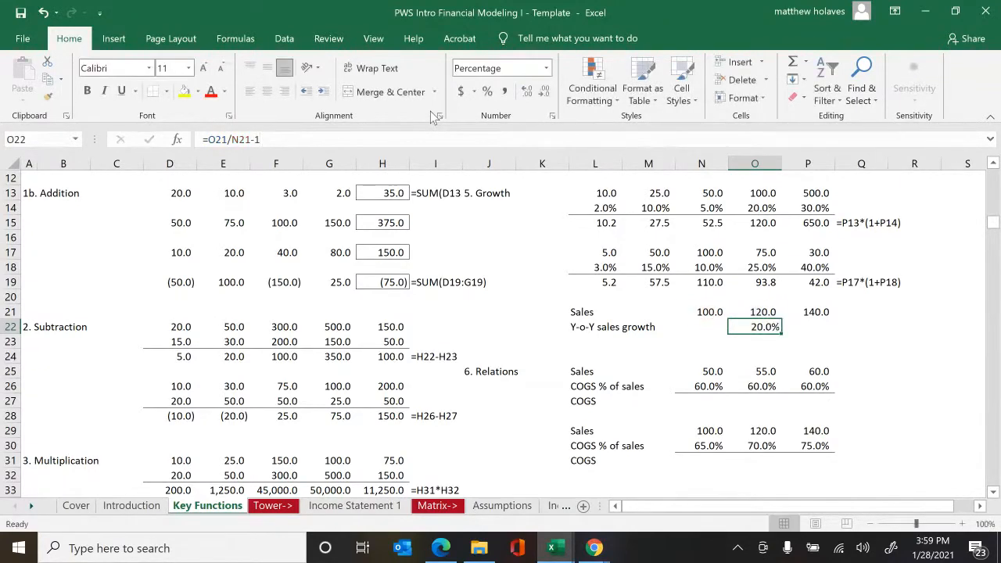
- Fill the sales growth formula from O22 into P22 and show the formula of P22 as text in Q22
{"action": "key", "text": "Right"}
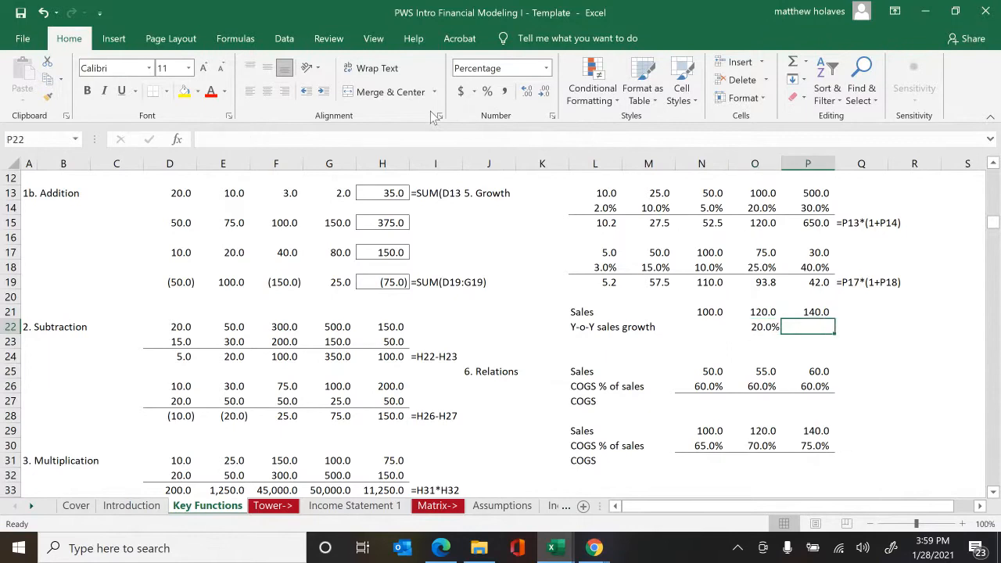
{"action": "key", "text": "ctrl+r"}
{"action": "key", "text": "Right"}
{"action": "key", "text": "ctrl+v"}
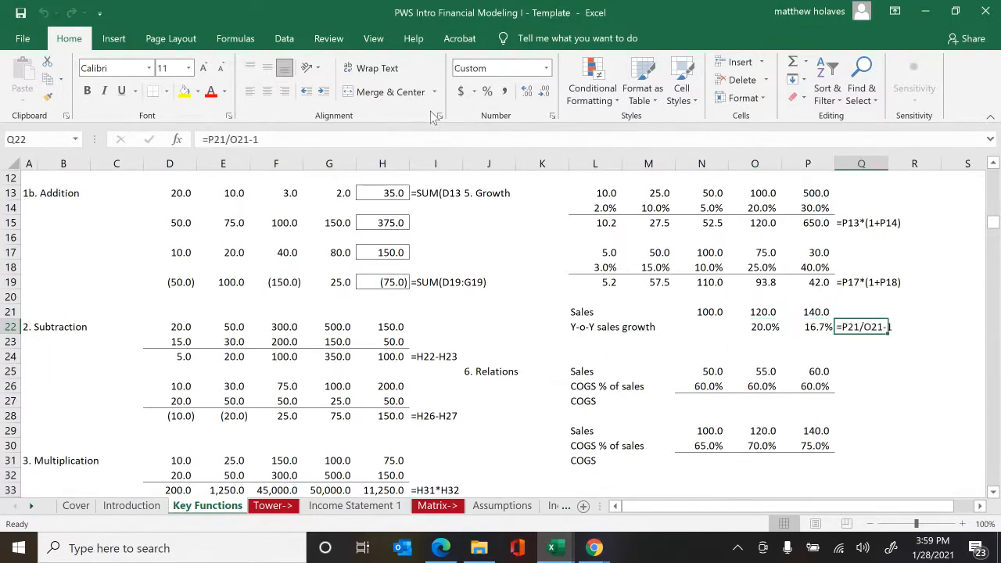
- Clear the sales growth formulas and the formula text in O22 through Q22
{"action": "key", "text": "Left"}
{"action": "key", "text": "Left"}
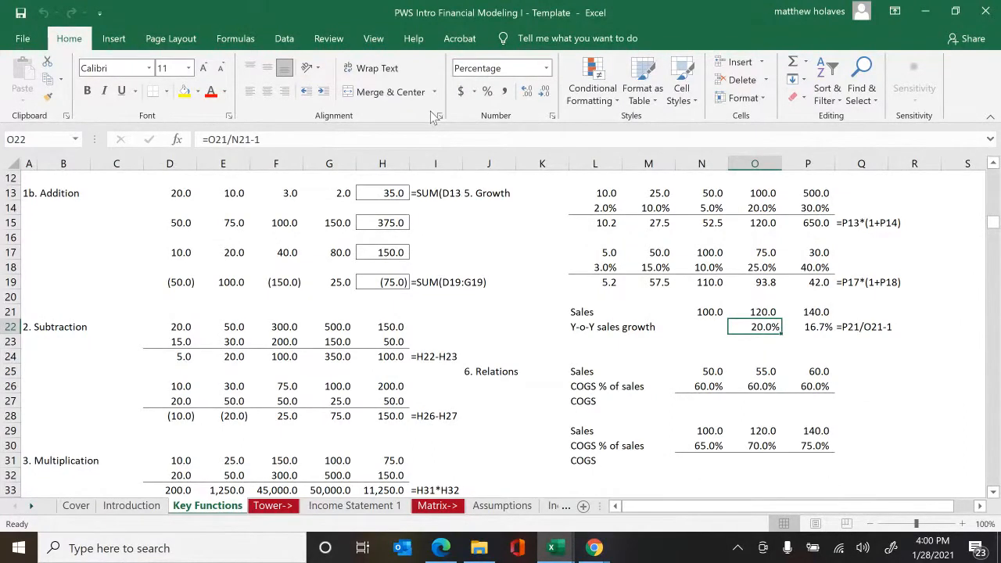
{"action": "key", "text": "shift+Right"}
{"action": "key", "text": "shift+Right"}
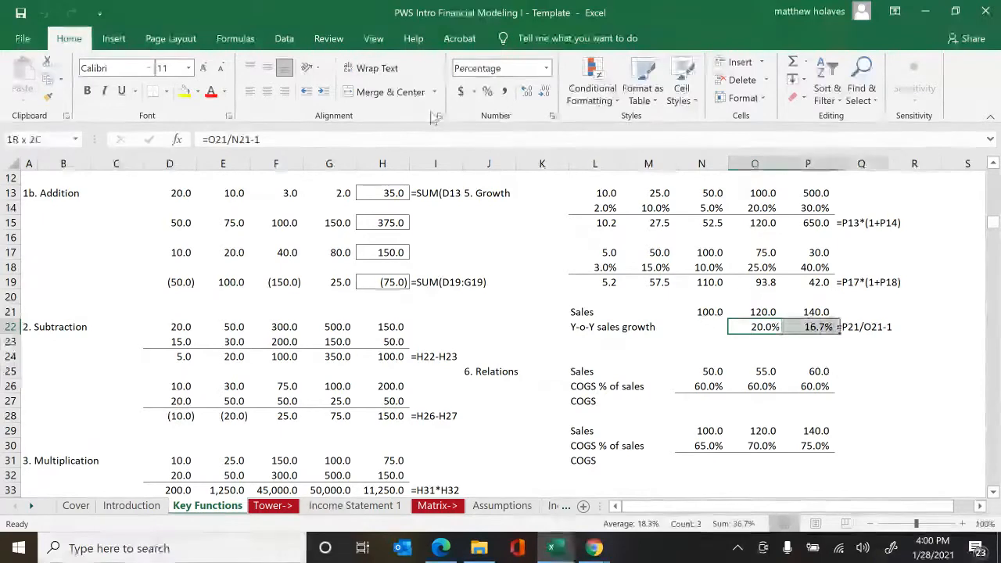
{"action": "key", "text": "Delete"}
{"action": "key", "text": "shift+Left"}
{"action": "key", "text": "shift+Left"}
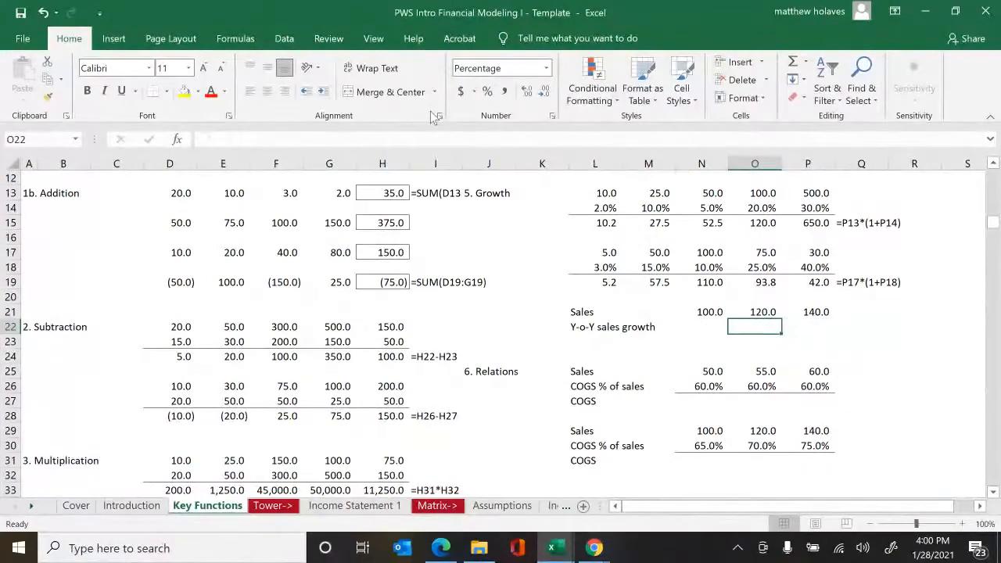
- Enter the year-over-year sales growth formula =O21/N21-1 again in the empty cell O22
{"action": "type", "text": "="}
{"action": "key", "text": "Up"}
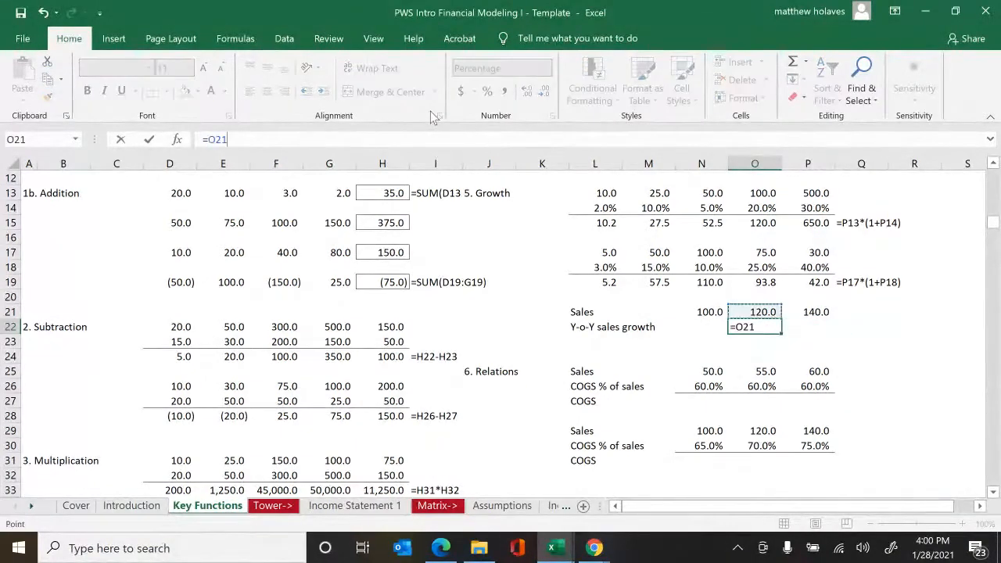
{"action": "type", "text": "/"}
{"action": "key", "text": "Up"}
{"action": "key", "text": "Left"}
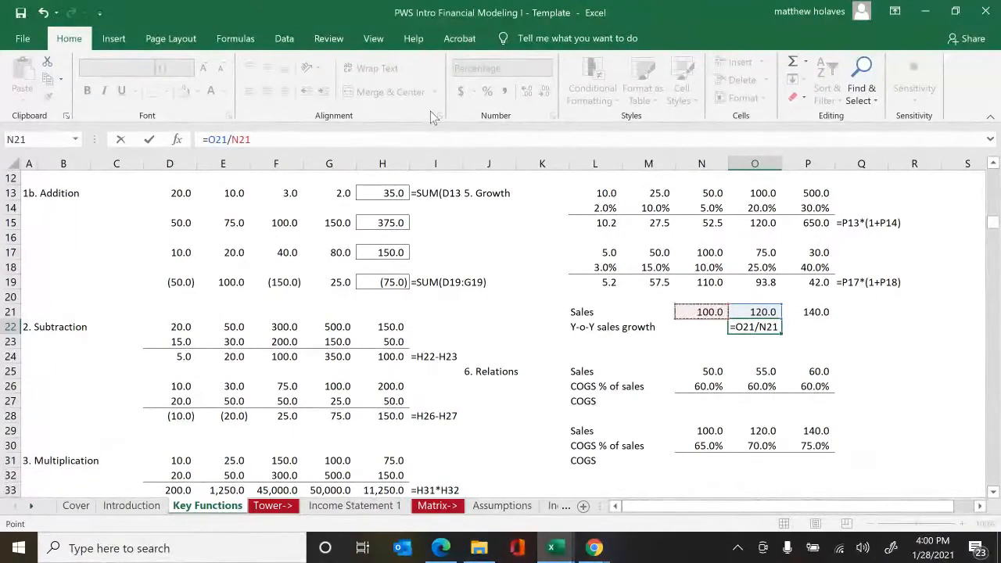
{"action": "type", "text": "-1"}
{"action": "key", "text": "ctrl+Return"}
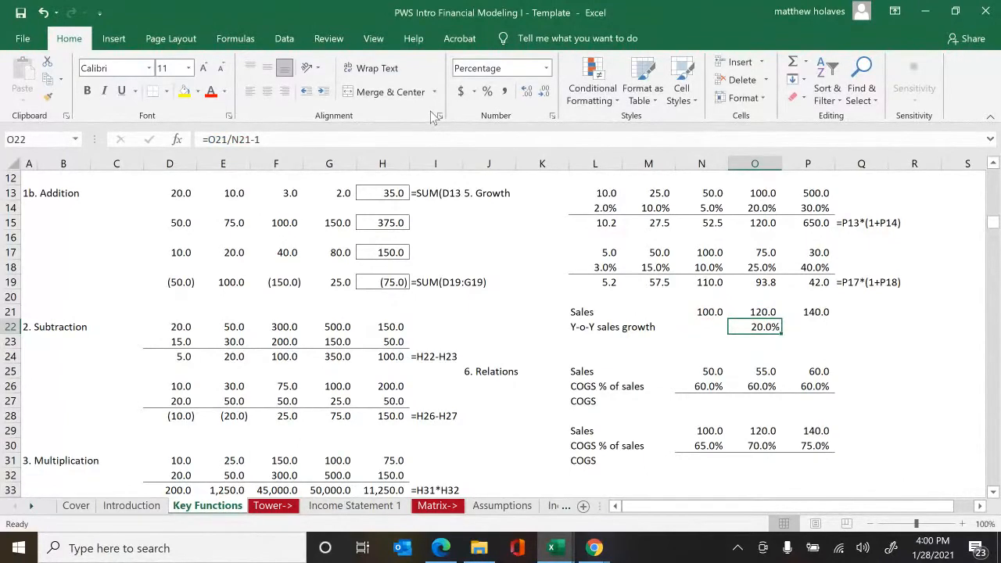
- Remove the -1 from the sales growth formula in O22 so it reads =O21/N21
{"action": "key", "text": "F2"}
{"action": "key", "text": "BackSpace"}
{"action": "key", "text": "BackSpace"}
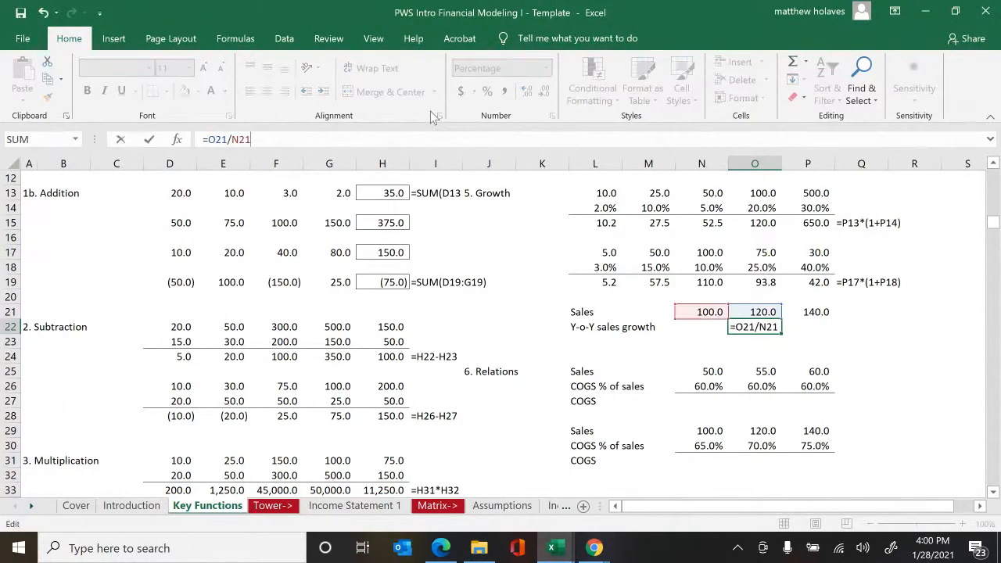
{"action": "key", "text": "ctrl+Return"}
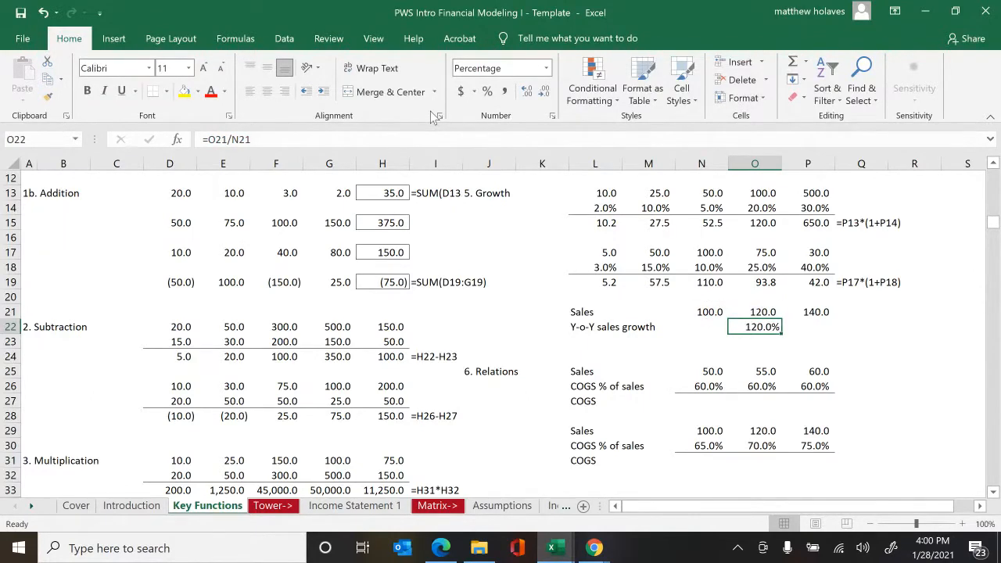
- Add -1 back to the end of the sales growth formula in O22
{"action": "key", "text": "F2"}
{"action": "type", "text": "-1"}
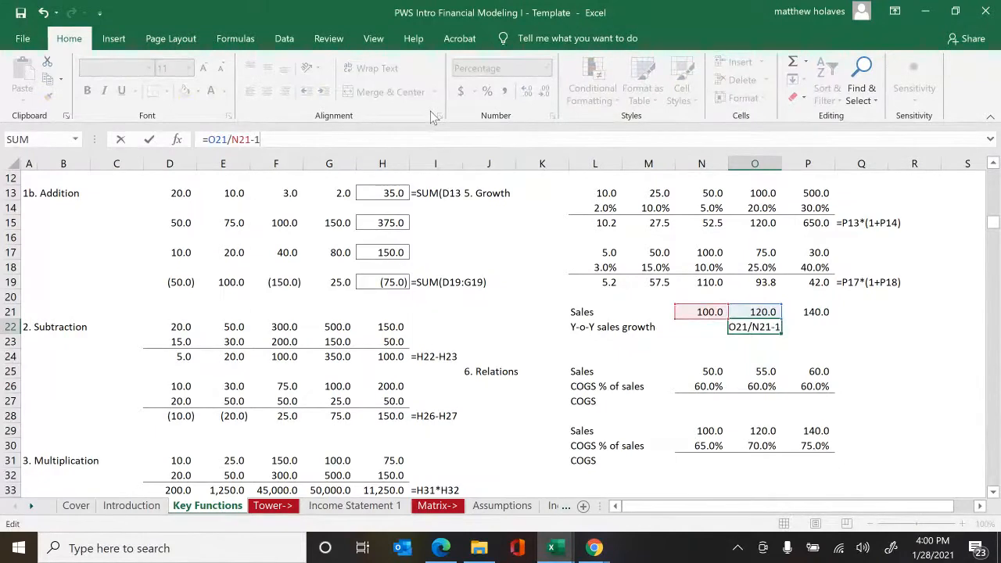
{"action": "key", "text": "ctrl+Return"}
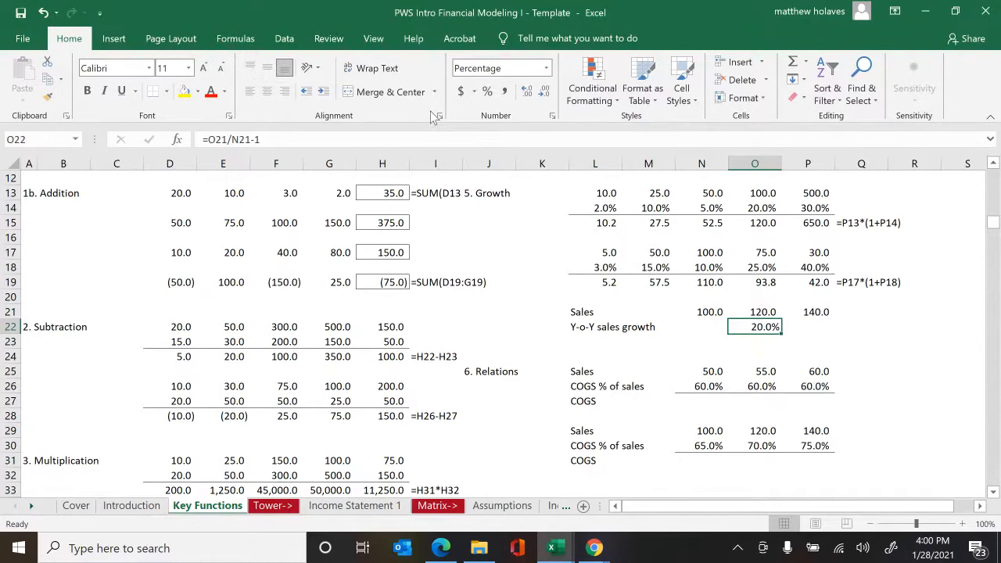
- Show the formula of O22 as text in P22 and check the number format of O22
{"action": "key", "text": "Right"}
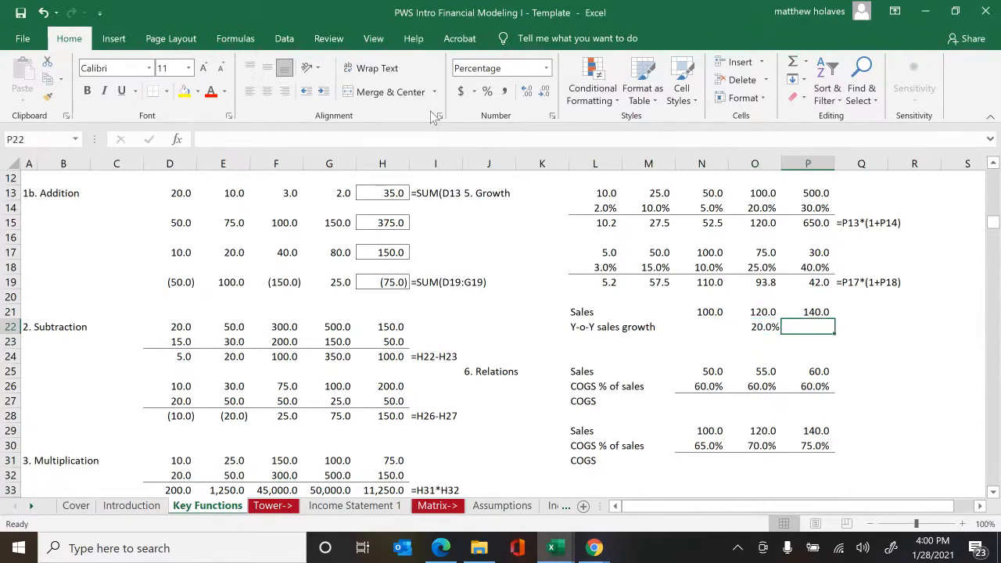
{"action": "key", "text": "ctrl+v"}
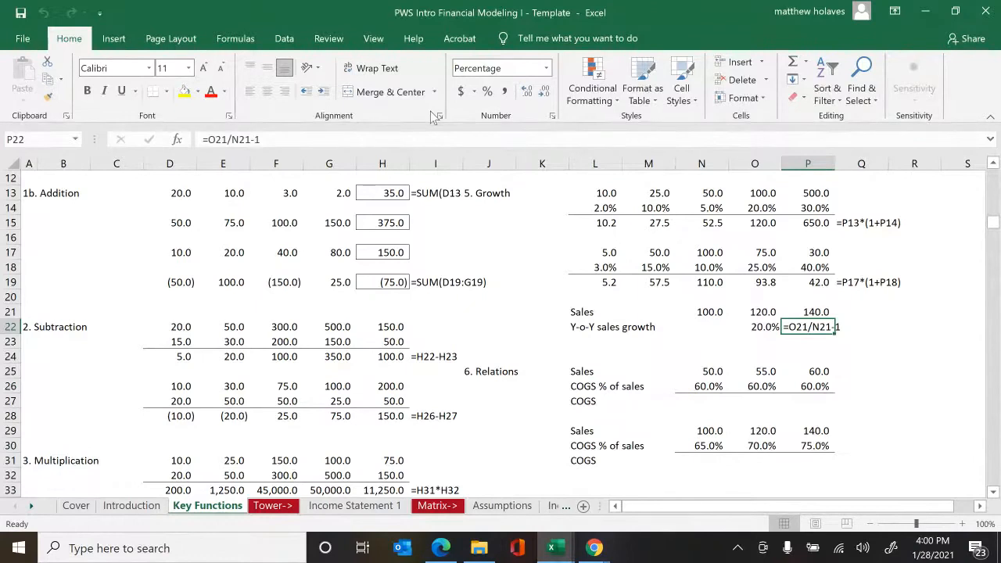
{"action": "key", "text": "Left"}
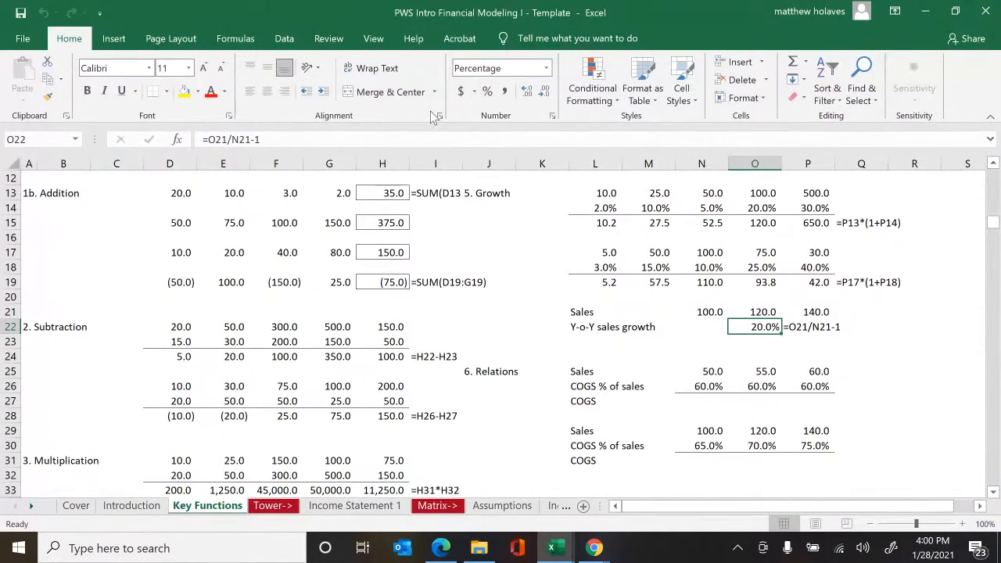
{"action": "key", "text": "ctrl+1"}
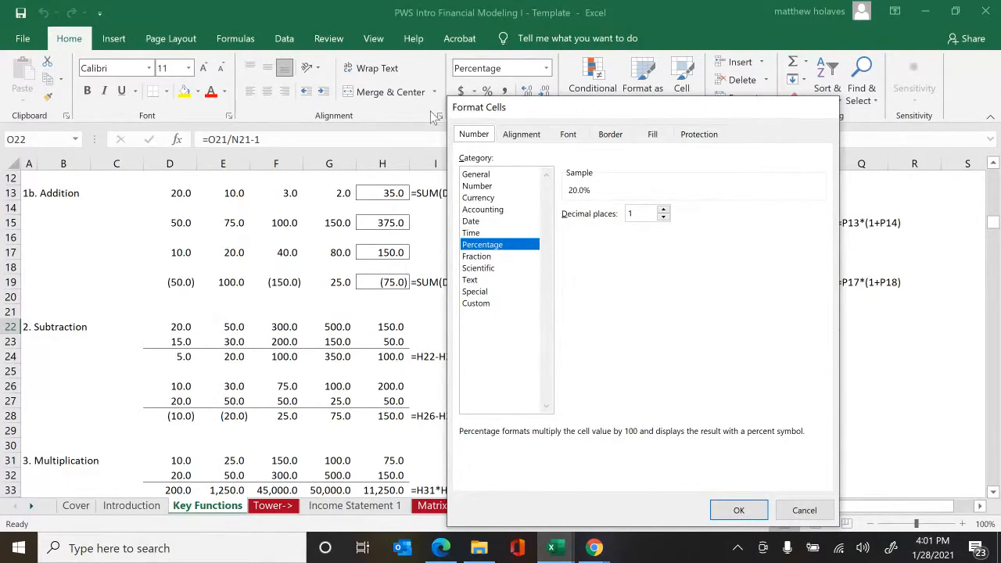
{"action": "key", "text": "Return"}
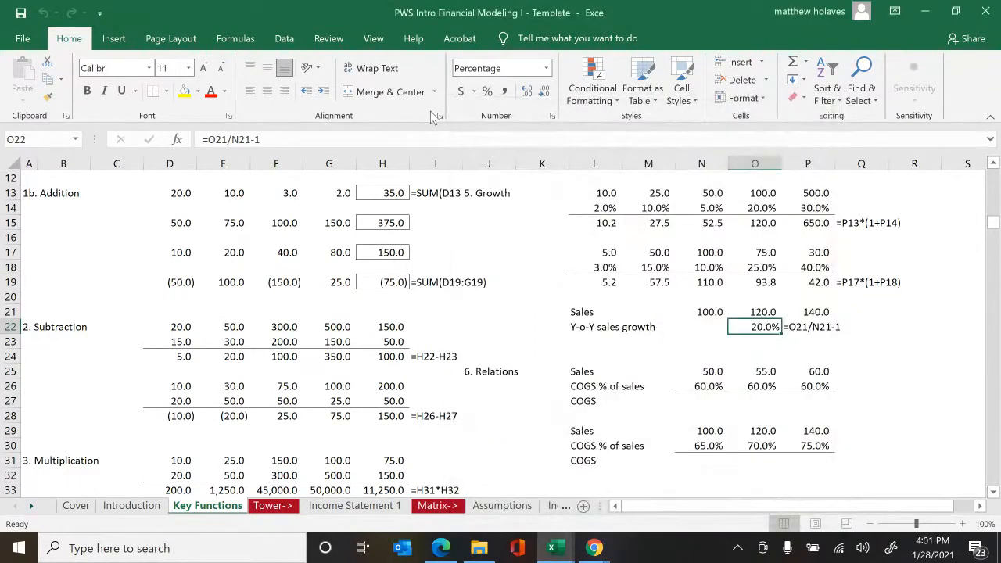
- Fill the sales growth formula from O22 into P22 and show its formula as text in Q22
{"action": "key", "text": "Right"}
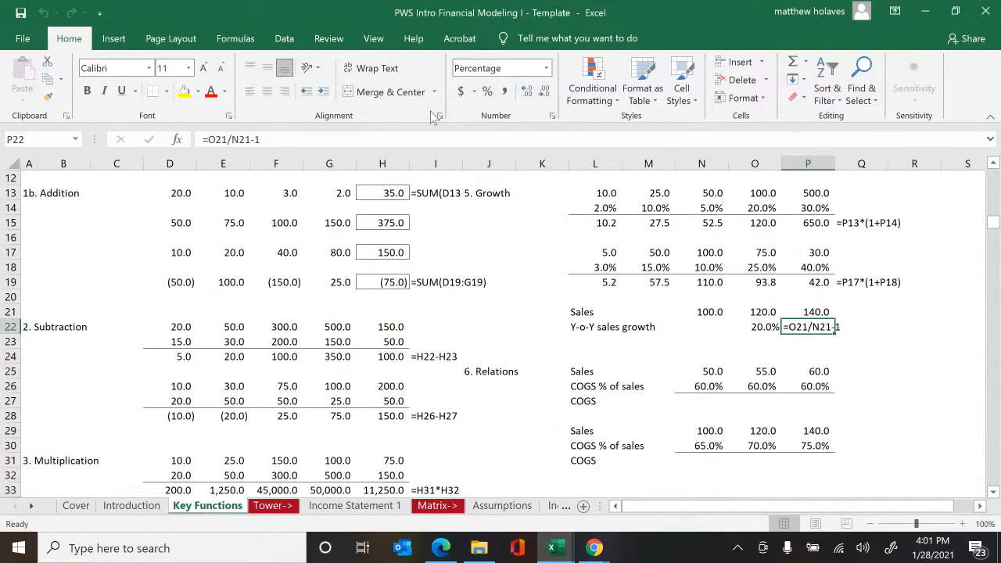
{"action": "key", "text": "ctrl+r"}
{"action": "key", "text": "ctrl+shift+f"}
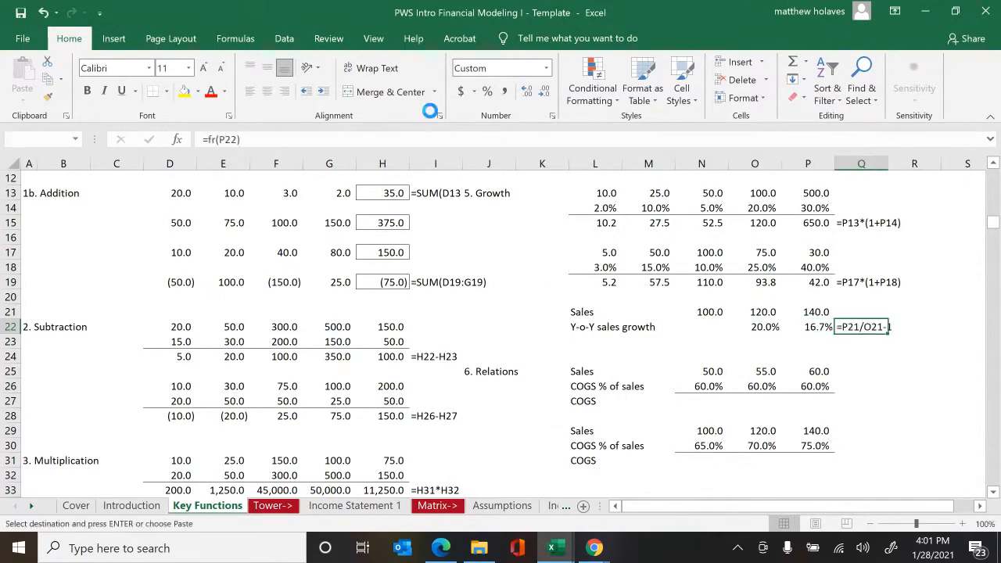
- Calculate COGS in N27 of the Relations exercise with the formula =N25*N26
{"action": "key", "text": "Left"}
{"action": "key", "text": "Left"}
{"action": "key", "text": "Left"}
{"action": "key", "text": "Left"}
{"action": "key", "text": "Down"}
{"action": "key", "text": "Down"}
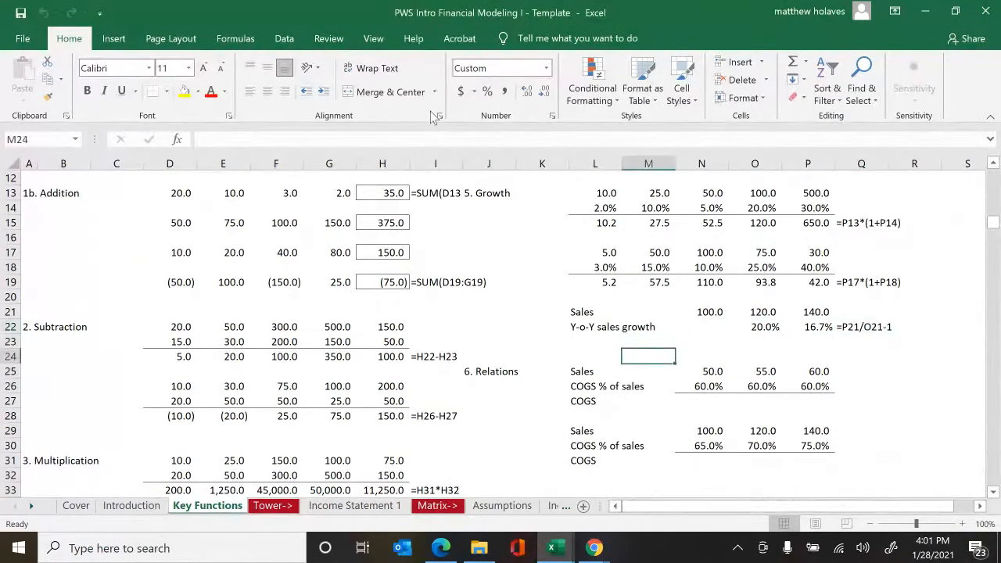
{"action": "key", "text": "Down"}
{"action": "key", "text": "Down"}
{"action": "key", "text": "Right"}
{"action": "key", "text": "Down"}
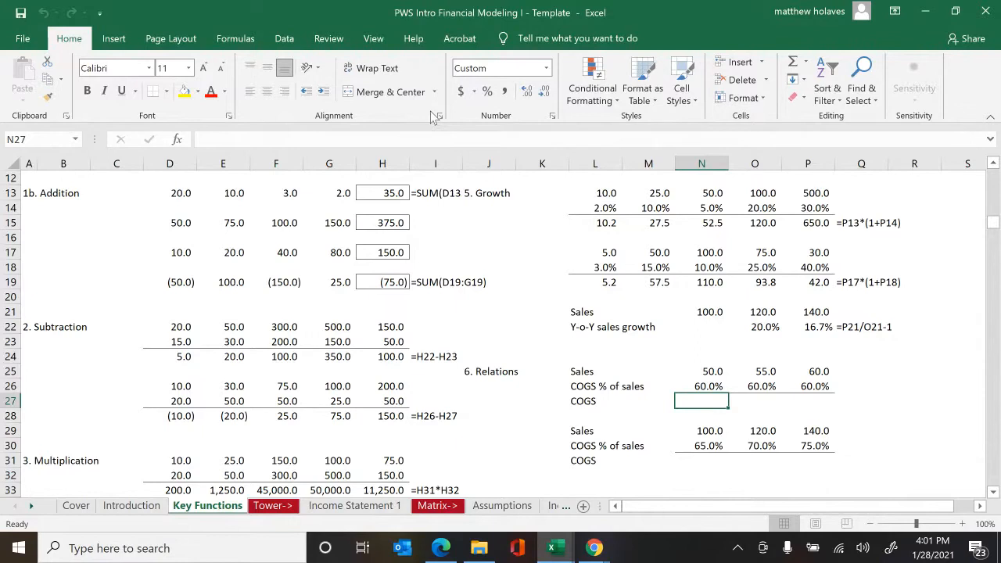
{"action": "type", "text": "="}
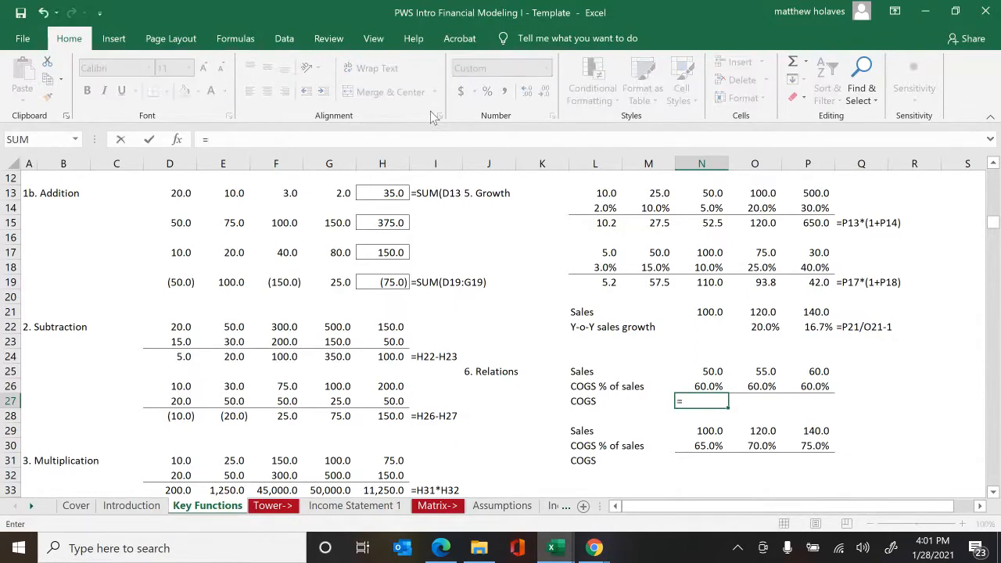
{"action": "key", "text": "Up"}
{"action": "key", "text": "Up"}
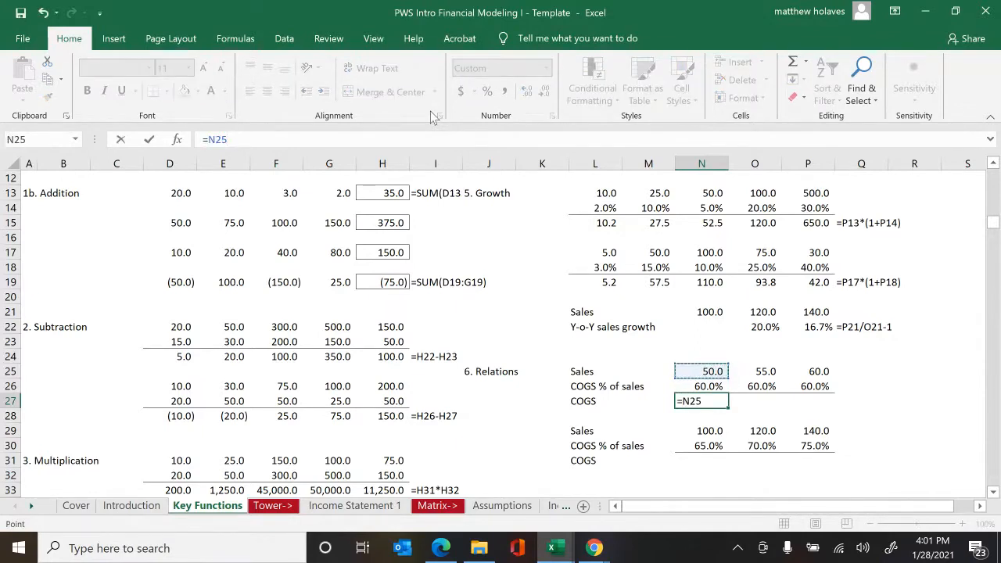
{"action": "type", "text": "*"}
{"action": "key", "text": "Up"}
{"action": "key", "text": "ctrl+Return"}
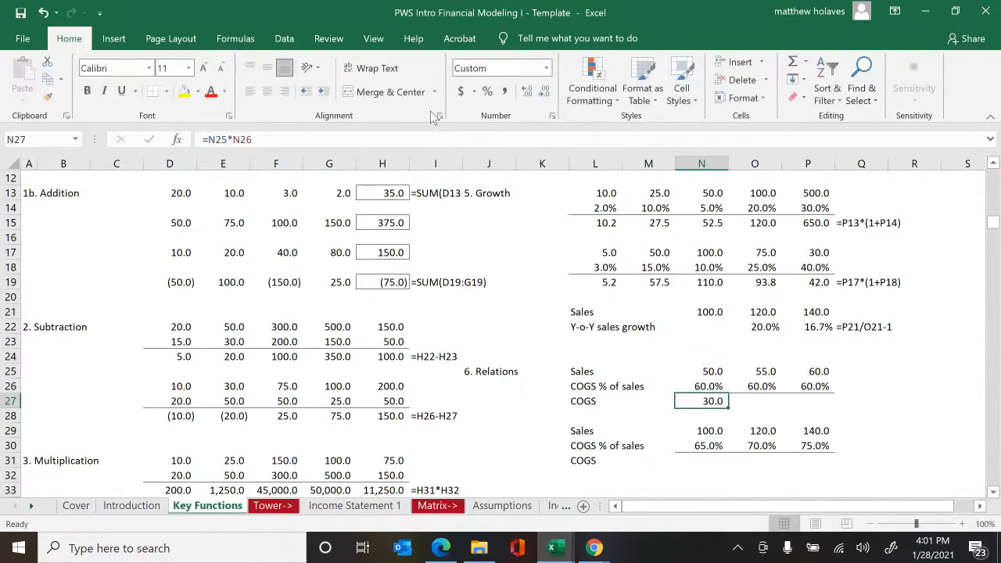
- Fill the COGS formula in N27 across to P27
{"action": "key", "text": "ctrl+c"}
{"action": "key", "text": "Right"}
{"action": "key", "text": "shift+Right"}
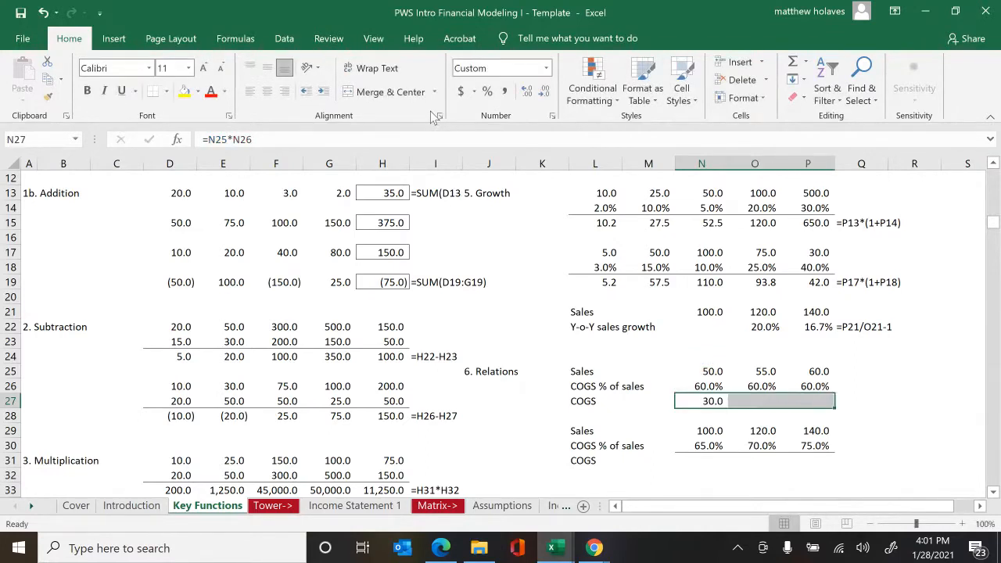
{"action": "key", "text": "ctrl+v"}
{"action": "key", "text": "Escape"}
- Show the formula of P27 as text in the adjacent cell Q27
{"action": "key", "text": "Right"}
{"action": "key", "text": "Right"}
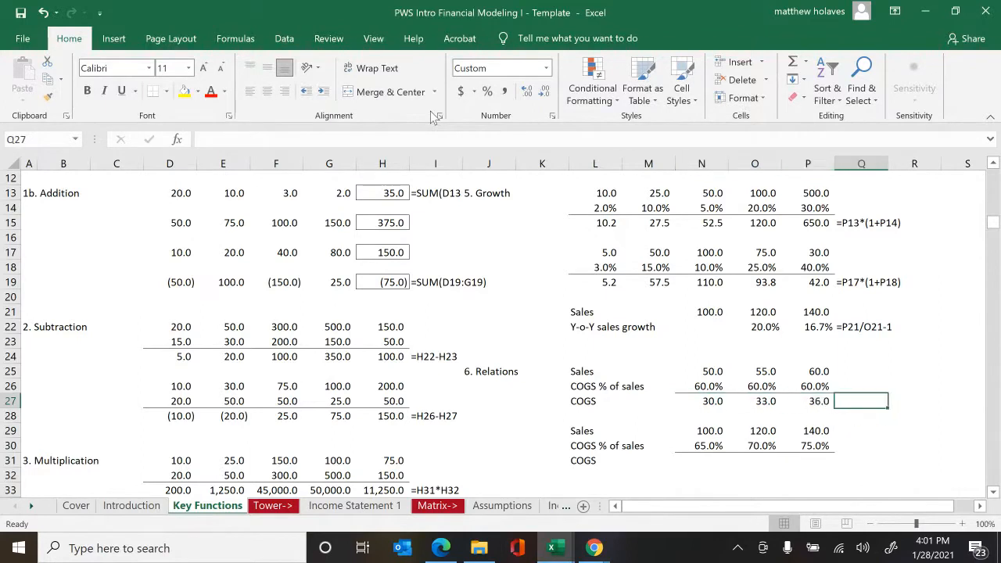
{"action": "type", "text": "'=P25*P26"}
- Calculate COGS in N31 of the second Relations exercise with the formula =N29*N30
{"action": "key", "text": "Left"}
{"action": "key", "text": "Left"}
{"action": "key", "text": "Left"}
{"action": "key", "text": "Down"}
{"action": "key", "text": "Down"}
{"action": "key", "text": "Down"}
{"action": "key", "text": "Down"}
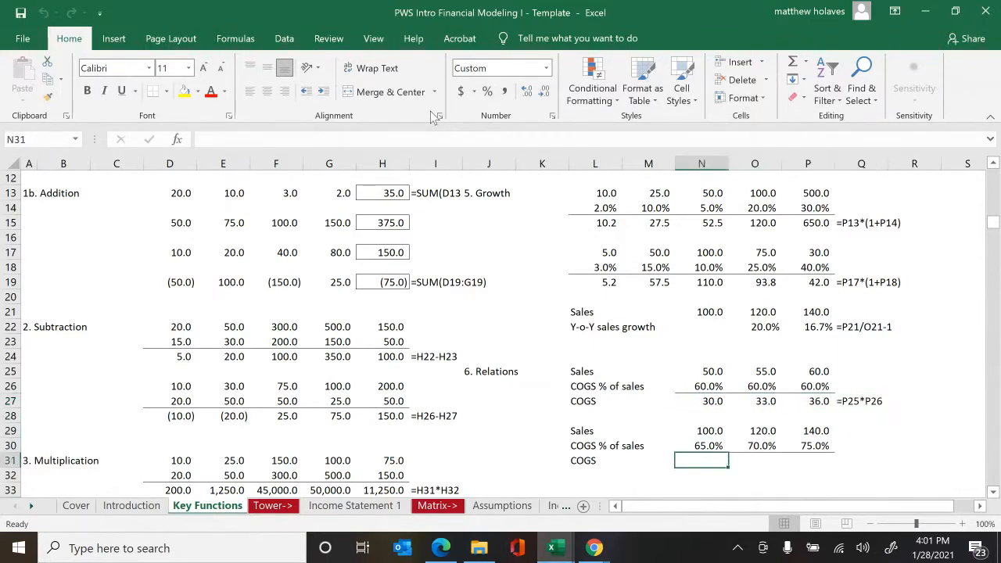
{"action": "type", "text": "="}
{"action": "key", "text": "Up"}
{"action": "key", "text": "Up"}
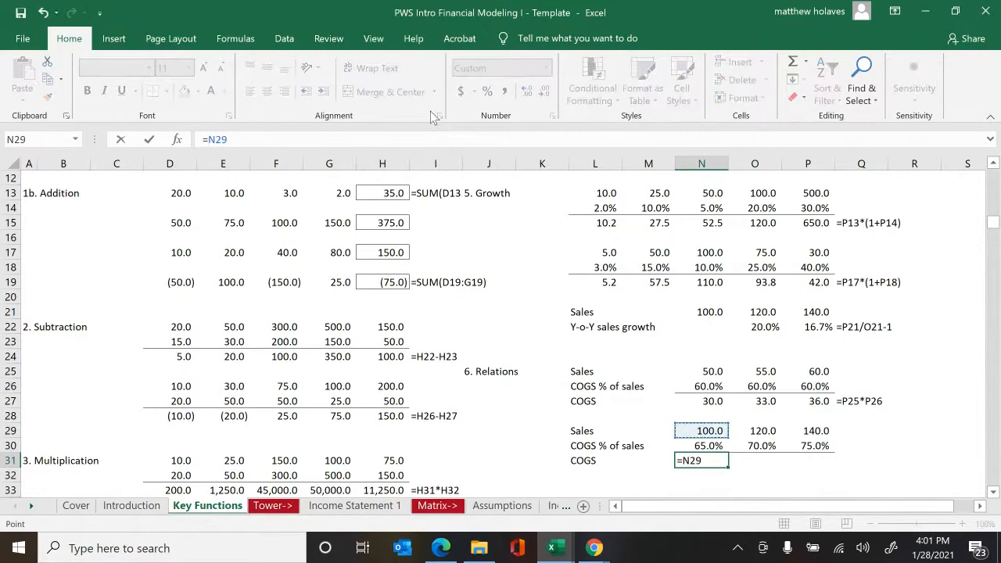
{"action": "type", "text": "*"}
{"action": "key", "text": "Up"}
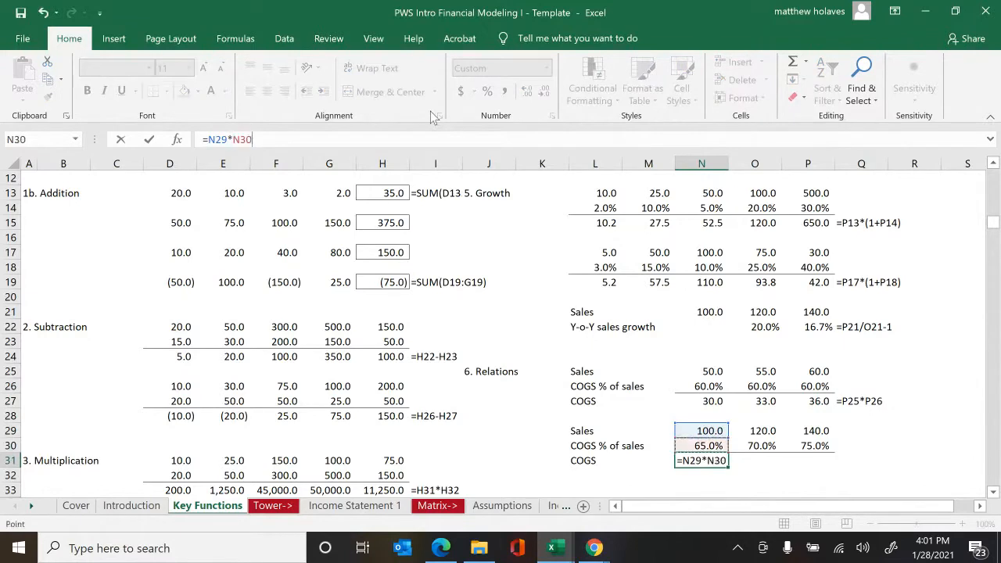
{"action": "key", "text": "ctrl+Return"}
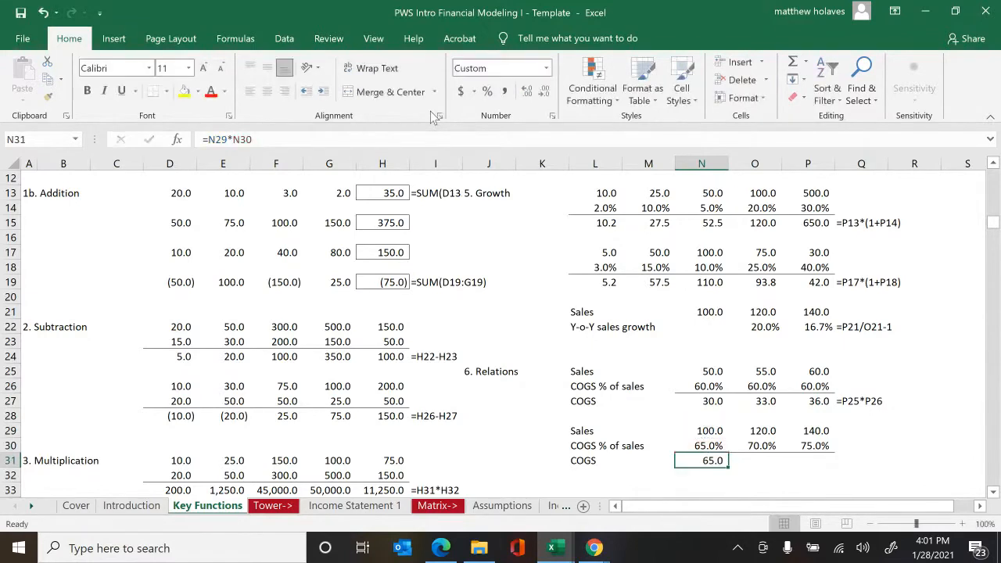
- Fill the COGS formula in N31 across to P31
{"action": "key", "text": "shift+Right"}
{"action": "key", "text": "shift+Right"}
{"action": "key", "text": "shift+Right"}
{"action": "key", "text": "shift+Left"}
{"action": "key", "text": "ctrl+r"}
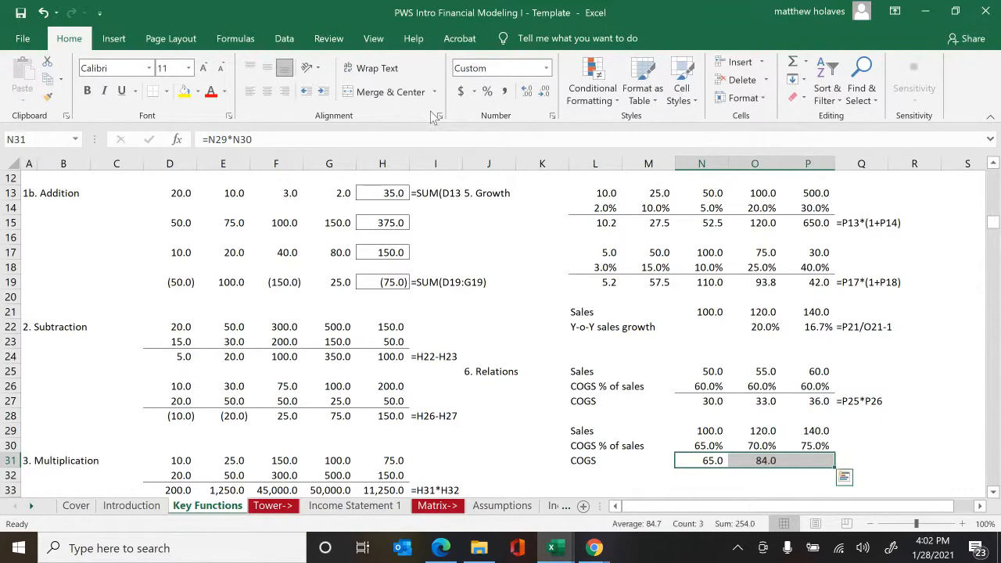
- Show the formula of P31 as text in the adjacent cell Q31
{"action": "key", "text": "Right"}
{"action": "key", "text": "Right"}
{"action": "key", "text": "Right"}
{"action": "type", "text": "=P29*P30"}
{"action": "key", "text": "ctrl+Return"}
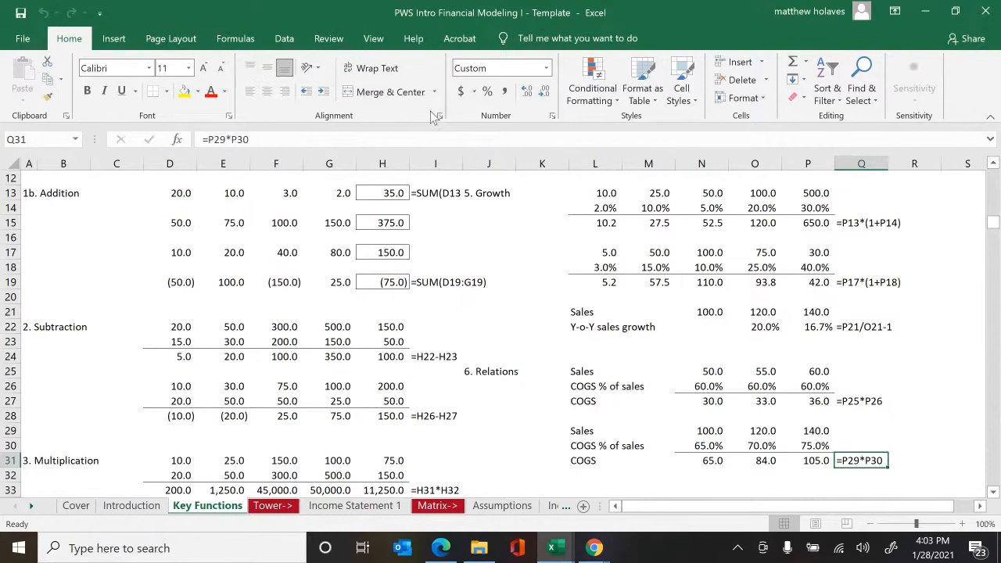
- Clear the first Relations exercise's COGS results and formula text from O27 through Q27
{"action": "key", "text": "Left"}
{"action": "key", "text": "Left"}
{"action": "key", "text": "Up"}
{"action": "key", "text": "Up"}
{"action": "key", "text": "Up"}
{"action": "key", "text": "Up"}
{"action": "key", "text": "shift+Right"}
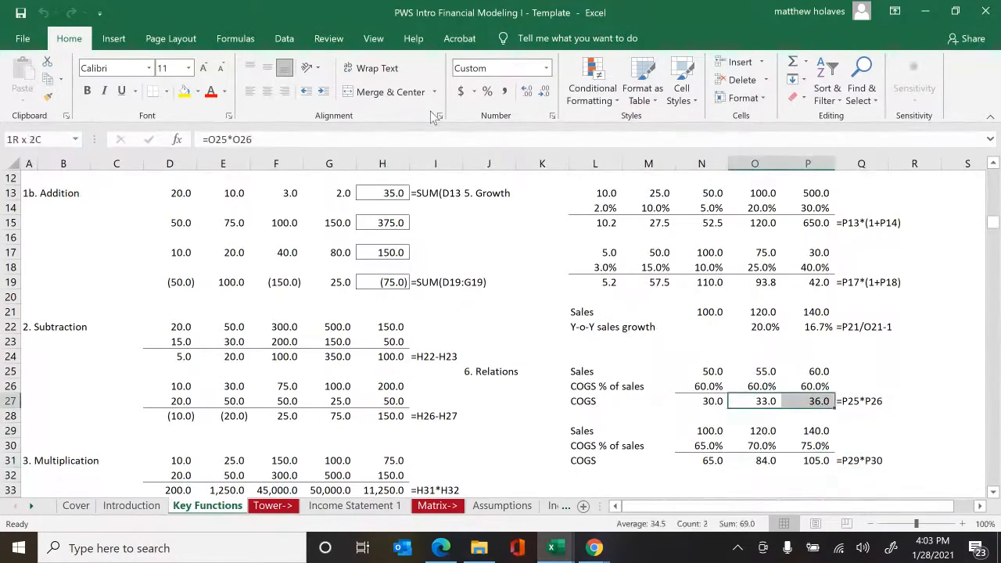
{"action": "key", "text": "Delete"}
{"action": "key", "text": "Left"}
{"action": "key", "text": "Right"}
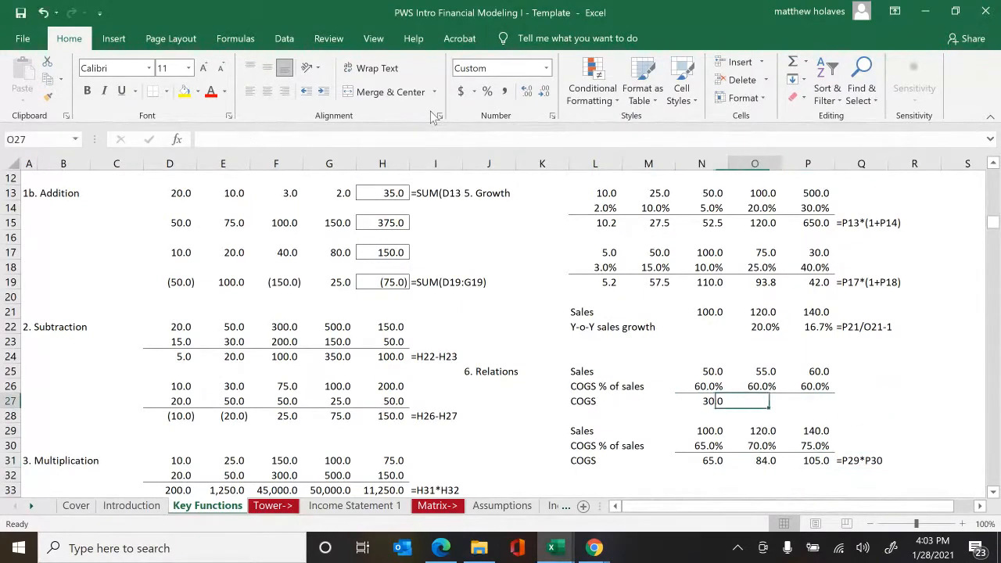
- Fill the COGS formula in N27 across to P27 again
{"action": "key", "text": "Left"}
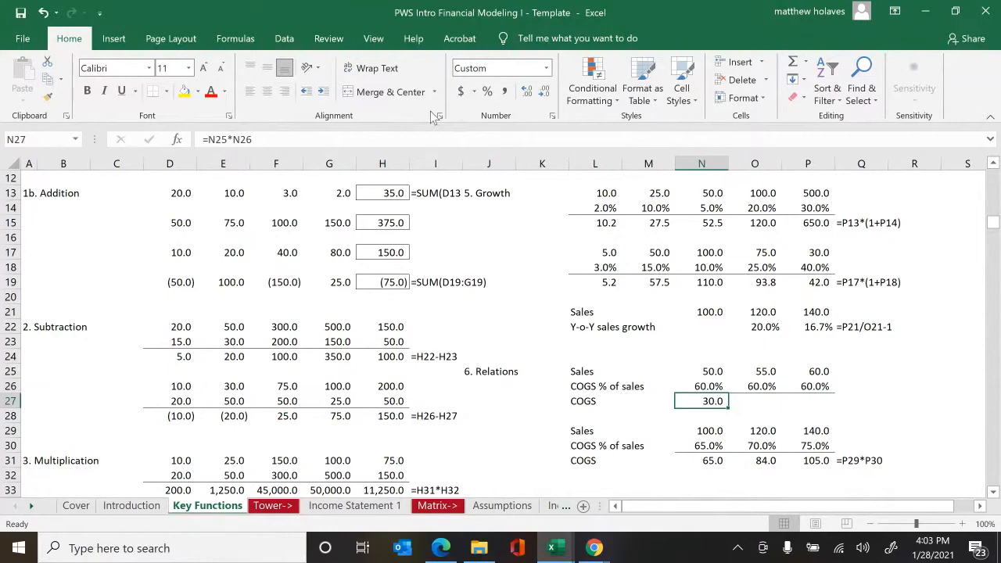
{"action": "key", "text": "Right"}
{"action": "key", "text": "Left"}
{"action": "key", "text": "shift+Right"}
{"action": "key", "text": "shift+Right"}
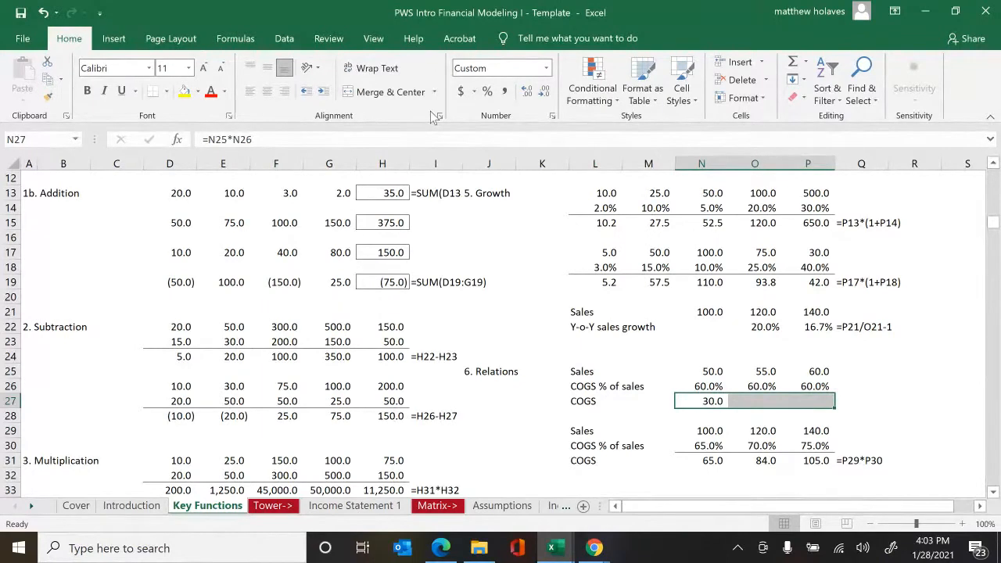
{"action": "key", "text": "ctrl+r"}
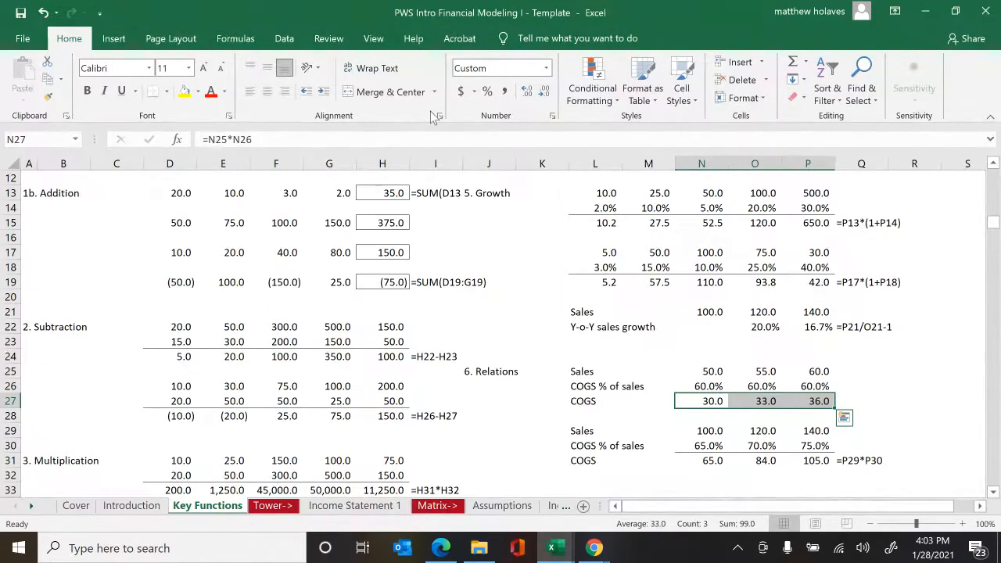
- Clear the second Relations exercise's COGS results and formula text from N31 through Q31
{"action": "key", "text": "Down"}
{"action": "key", "text": "Down"}
{"action": "key", "text": "Down"}
{"action": "key", "text": "Down"}
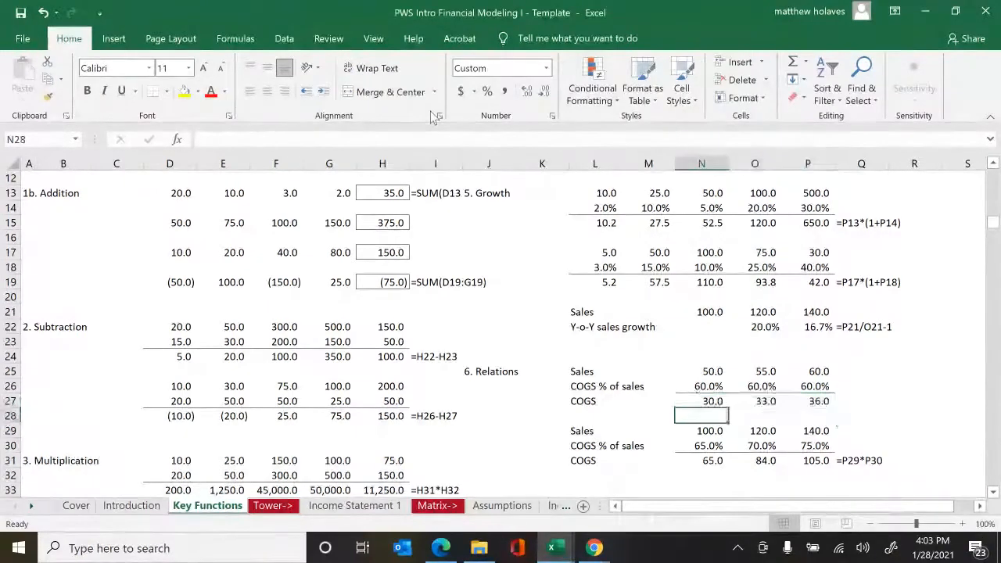
{"action": "type", "text": "="}
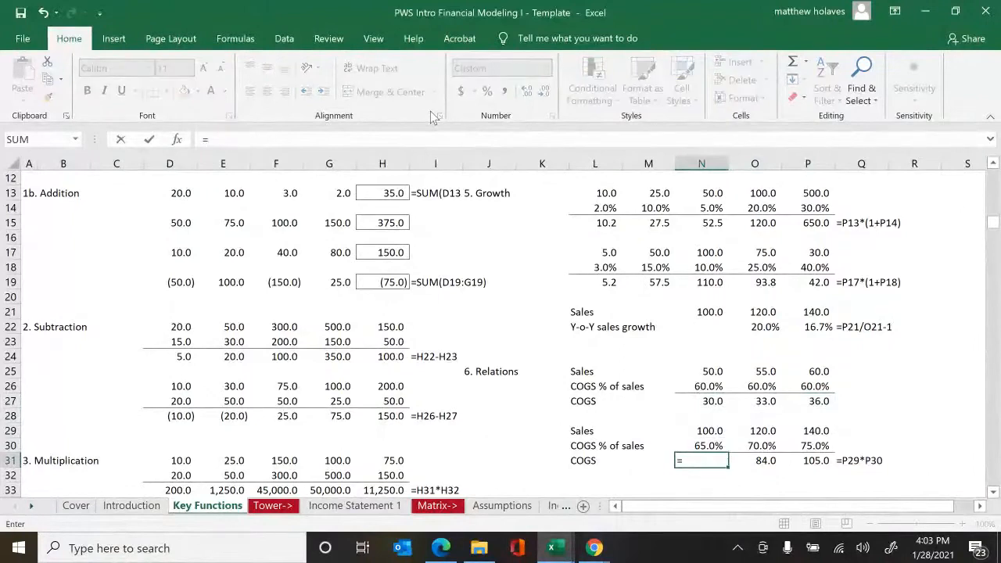
{"action": "key", "text": "Escape"}
{"action": "key", "text": "shift+Right"}
{"action": "key", "text": "shift+Right"}
{"action": "key", "text": "Delete"}
{"action": "key", "text": "Left"}
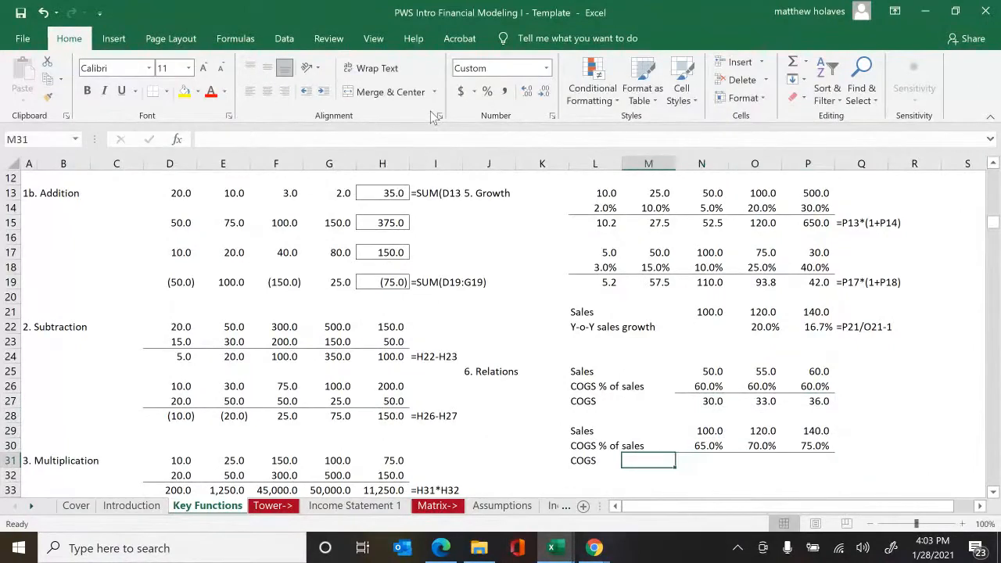
- Calculate the second Relations exercise's COGS in N31 with the formula =N29*N30
{"action": "key", "text": "Right"}
{"action": "type", "text": "="}
{"action": "key", "text": "Up"}
{"action": "key", "text": "Up"}
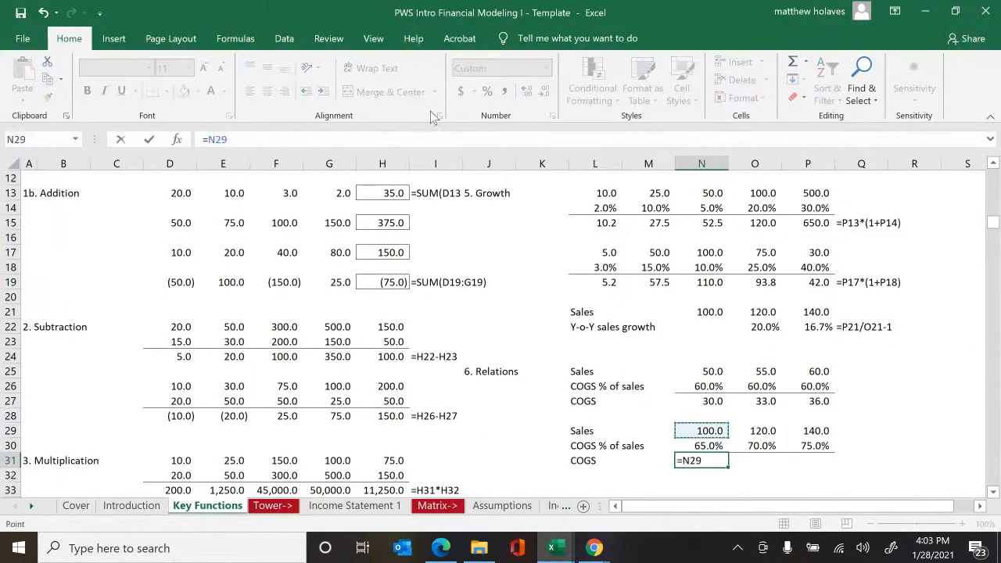
{"action": "type", "text": "*"}
{"action": "key", "text": "Down"}
{"action": "key", "text": "ctrl+Return"}
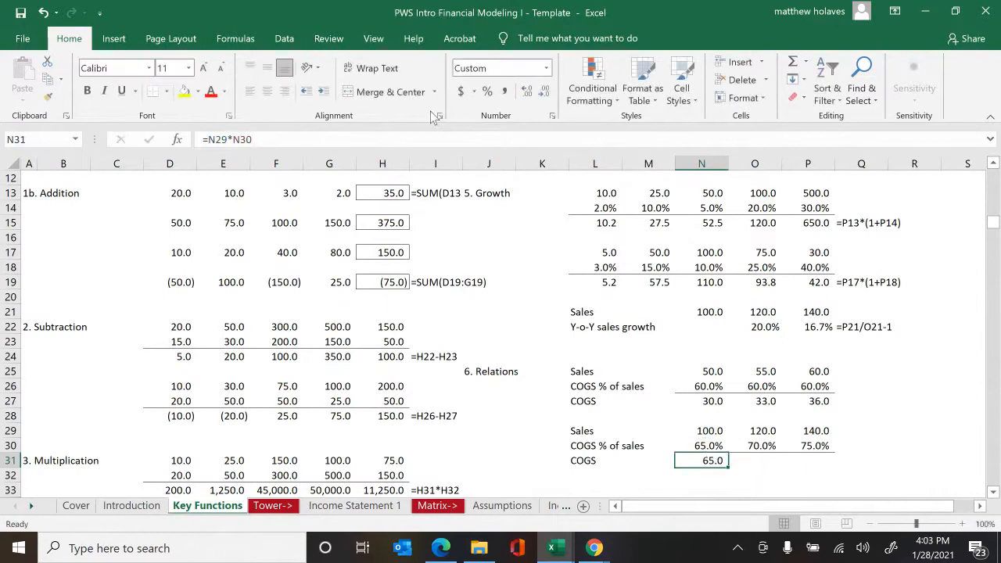
- Fill the COGS formula in N31 across to P31
{"action": "key", "text": "shift+Right"}
{"action": "key", "text": "shift+Right"}
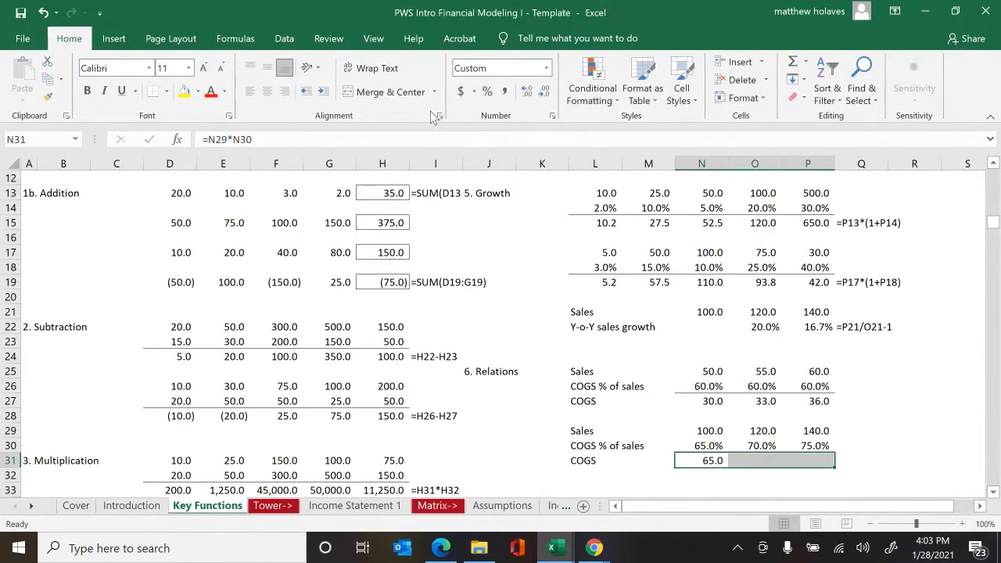
{"action": "key", "text": "ctrl+r"}
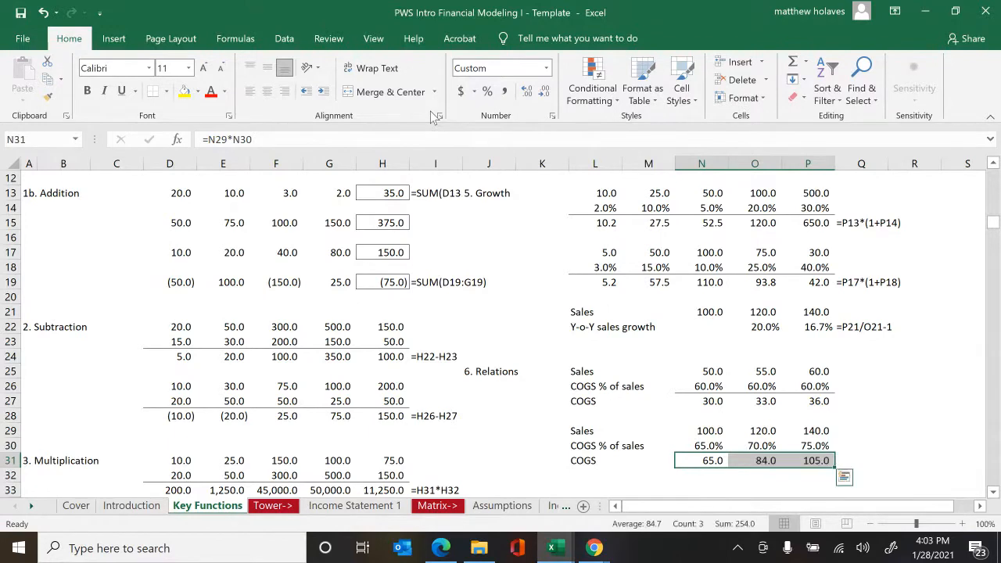
- Show the formula of P31 as text in the adjacent cell Q31
{"action": "key", "text": "Right"}
{"action": "key", "text": "Right"}
{"action": "key", "text": "Right"}
{"action": "key", "text": "ctrl+shift+f"}
- Show the formula of P27 as text in the adjacent cell Q27
{"action": "key", "text": "Up"}
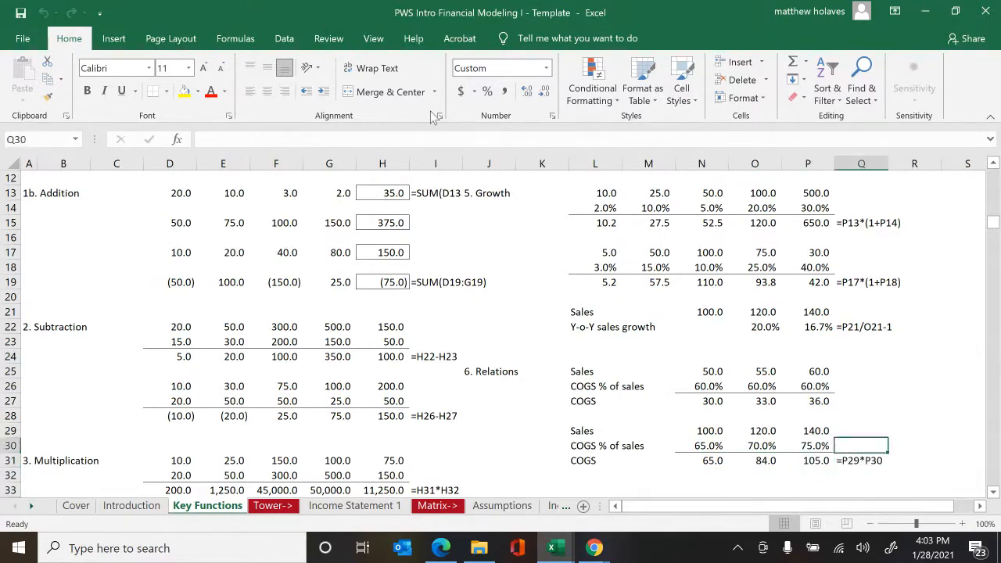
{"action": "key", "text": "Up"}
{"action": "key", "text": "Up"}
{"action": "key", "text": "Up"}
{"action": "key", "text": "ctrl+shift+f"}
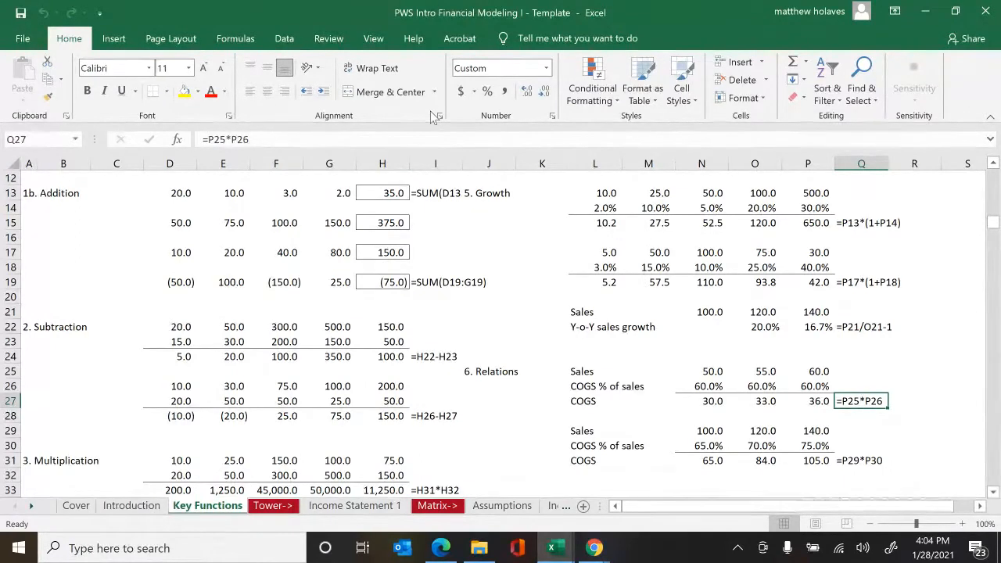
- Look through the Tower and Matrix model sheets, including Assumptions, and return to the Income Statement 1 sheet
{"action": "key", "text": "ctrl+Page_Down"}
{"action": "key", "text": "ctrl+Page_Down"}
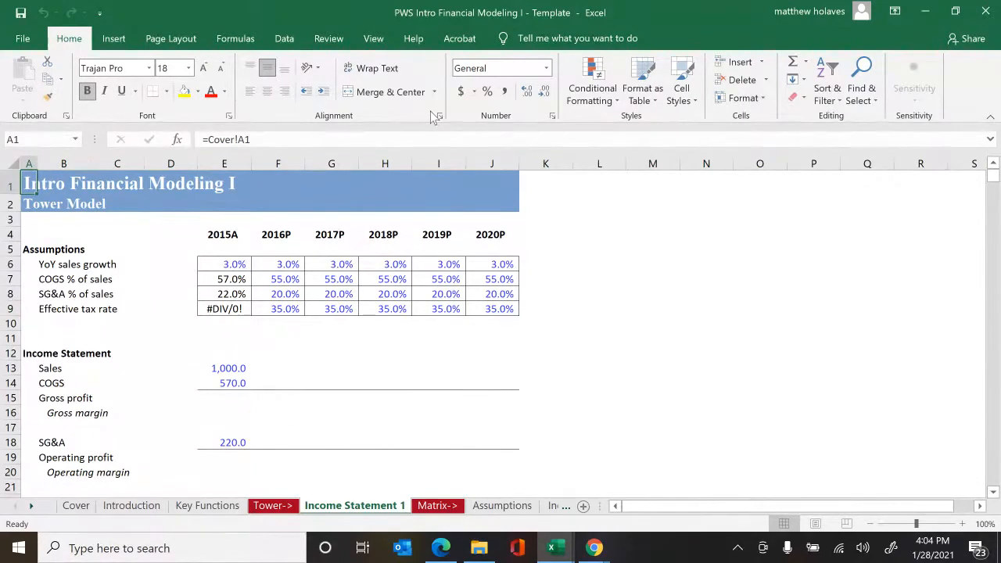
{"action": "key", "text": "ctrl+Page_Down"}
{"action": "key", "text": "ctrl+Page_Down"}
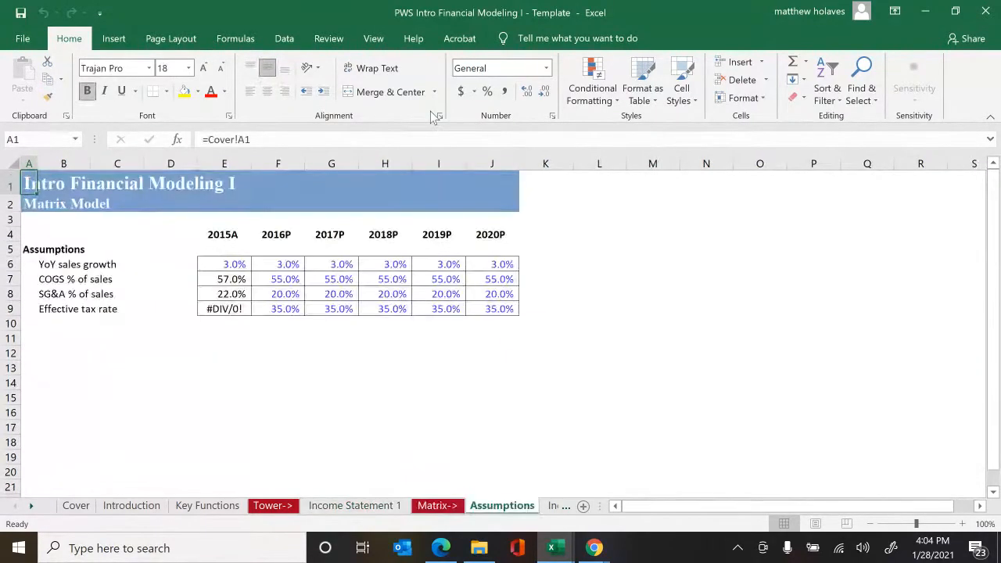
{"action": "key", "text": "ctrl+Page_Down"}
{"action": "key", "text": "ctrl+Page_Up"}
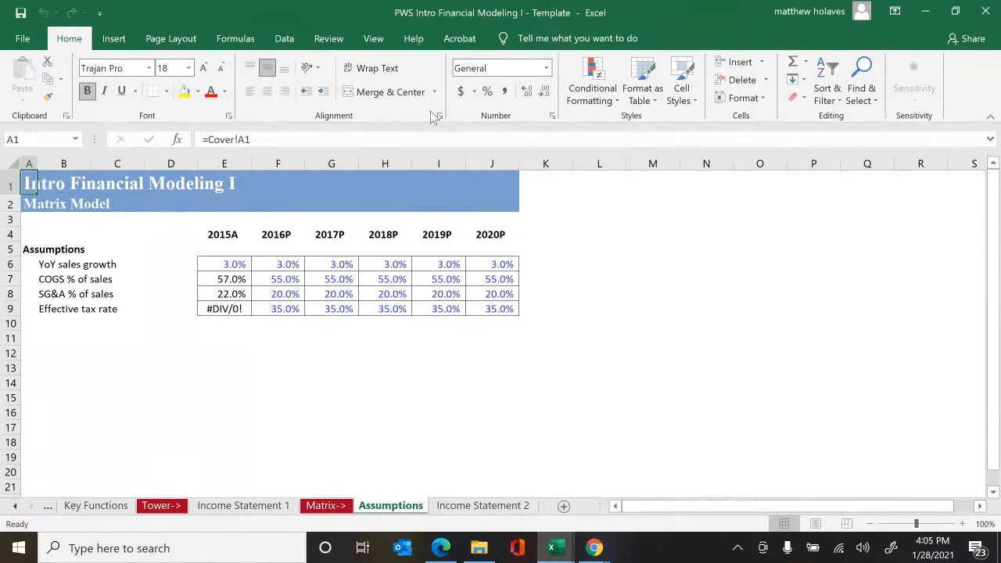
{"action": "key", "text": "ctrl+Page_Up"}
{"action": "key", "text": "ctrl+Page_Up"}
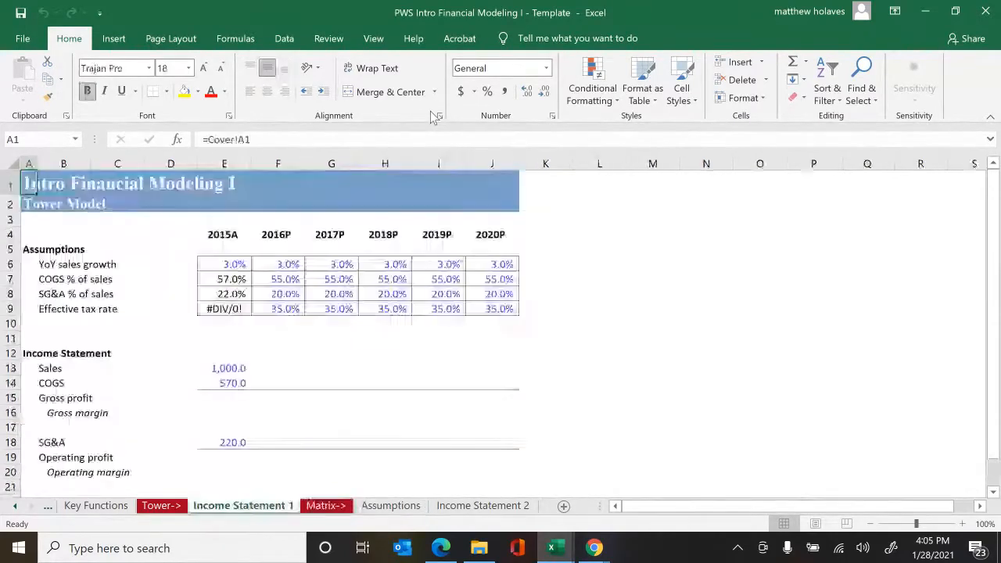
- Examine the layout of the Income Statement 1 sheet from the assumptions down to the net margin row
{"action": "key", "text": "ctrl+Down"}
{"action": "key", "text": "ctrl+Down"}
{"action": "key", "text": "ctrl+Down"}
{"action": "key", "text": "ctrl+Down"}
{"action": "key", "text": "ctrl+Down"}
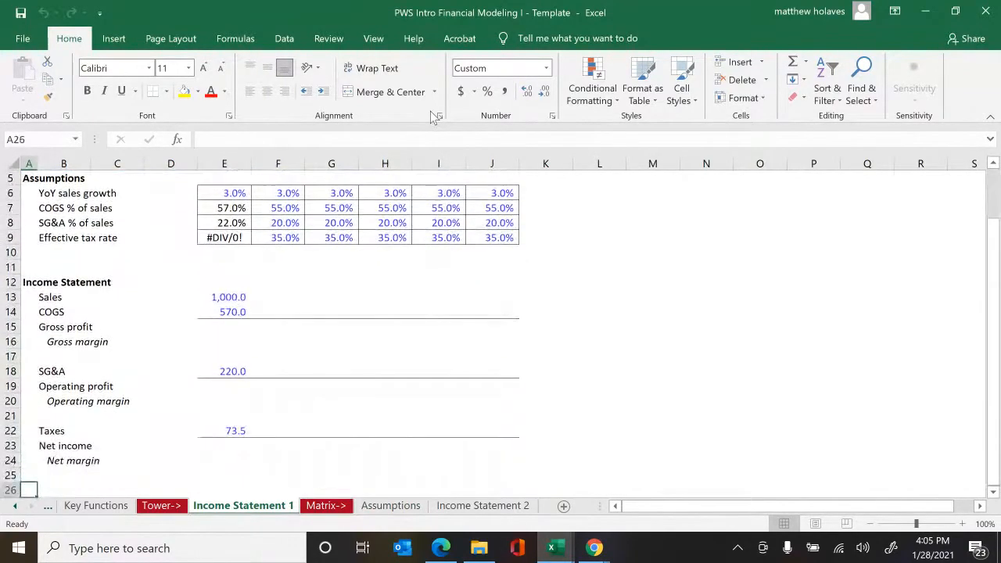
{"action": "key", "text": "Down"}
{"action": "key", "text": "Down"}
{"action": "key", "text": "Up"}
{"action": "key", "text": "Up"}
{"action": "key", "text": "Up"}
{"action": "key", "text": "Up"}
{"action": "key", "text": "Up"}
{"action": "key", "text": "Up"}
{"action": "key", "text": "Up"}
{"action": "key", "text": "Up"}
{"action": "key", "text": "Up"}
{"action": "key", "text": "Up"}
{"action": "key", "text": "Up"}
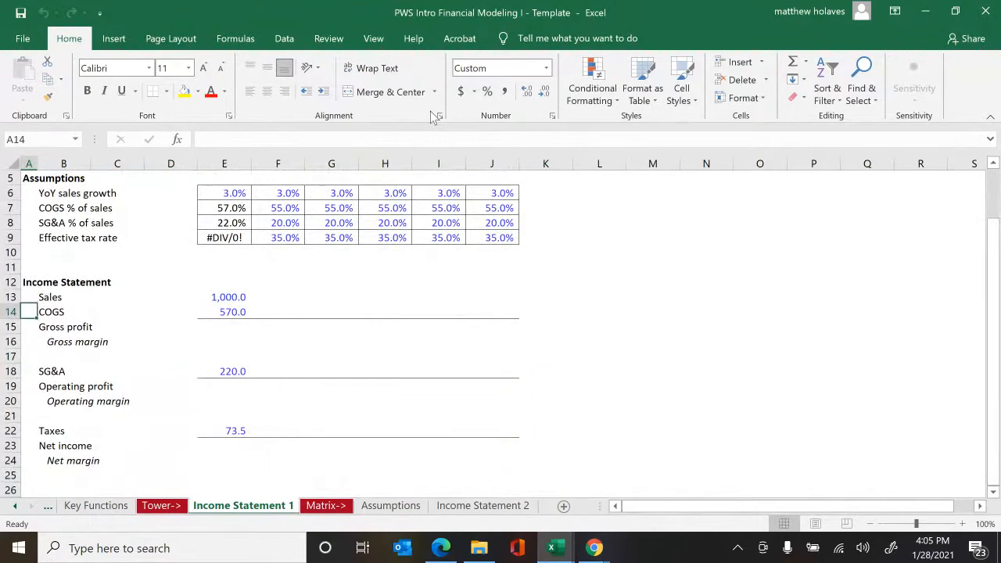
{"action": "key", "text": "Right"}
{"action": "key", "text": "Right"}
{"action": "key", "text": "Right"}
{"action": "key", "text": "Right"}
{"action": "key", "text": "Down"}
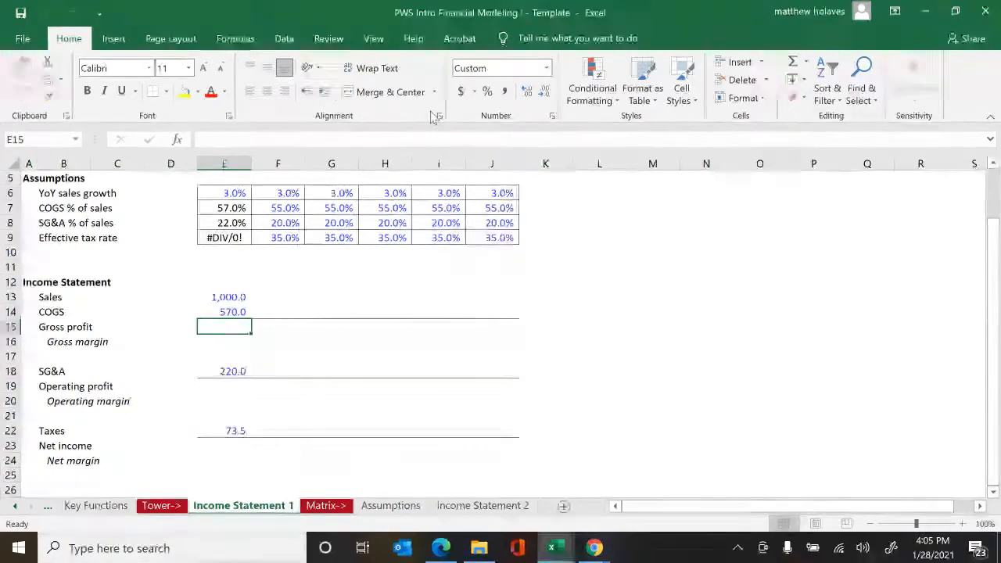
- Review the 2015A column from its year header through the assumptions down to the gross profit cell E15
{"action": "key", "text": "Up"}
{"action": "key", "text": "Up"}
{"action": "key", "text": "Up"}
{"action": "key", "text": "Up"}
{"action": "key", "text": "Up"}
{"action": "key", "text": "Up"}
{"action": "key", "text": "Up"}
{"action": "key", "text": "Up"}
{"action": "key", "text": "Up"}
{"action": "key", "text": "Up"}
{"action": "key", "text": "Up"}
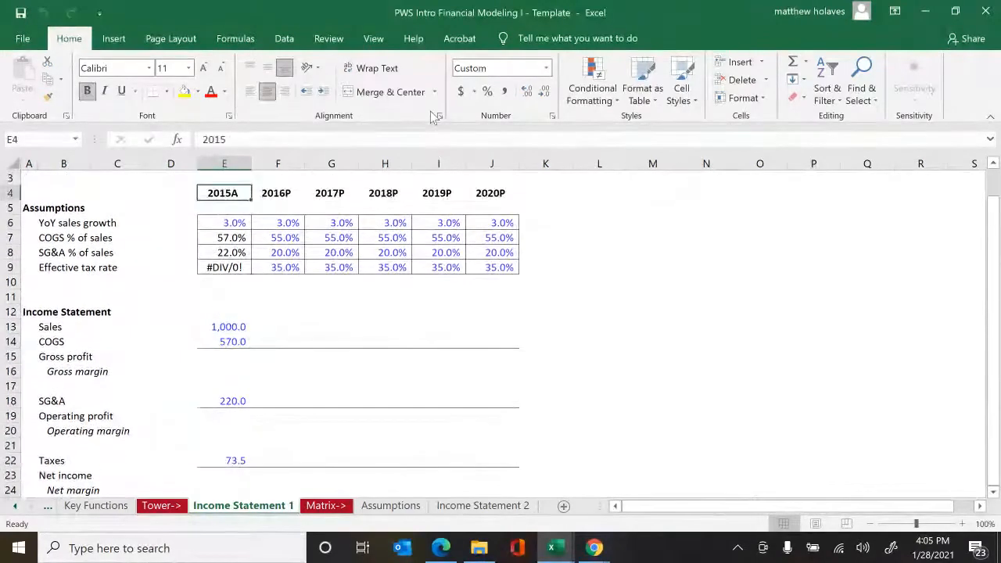
{"action": "key", "text": "Down"}
{"action": "key", "text": "Down"}
{"action": "key", "text": "Down"}
{"action": "key", "text": "Down"}
{"action": "key", "text": "Down"}
{"action": "key", "text": "Down"}
{"action": "key", "text": "Down"}
{"action": "key", "text": "Down"}
{"action": "key", "text": "Down"}
{"action": "key", "text": "Down"}
{"action": "key", "text": "Down"}
{"action": "key", "text": "Down"}
{"action": "key", "text": "Up"}
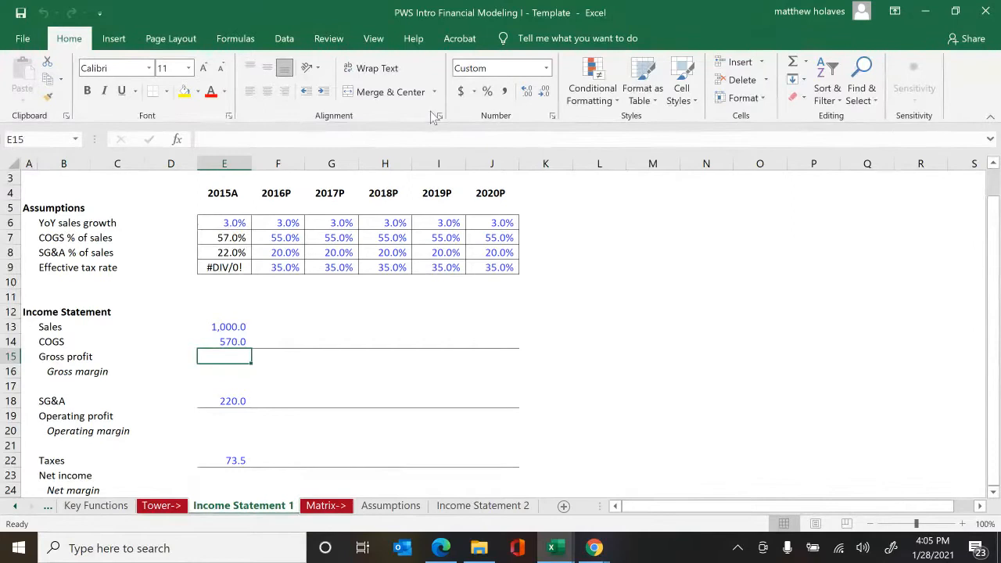
- Calculate the 2015A gross profit in E15 with the formula =E13-E14
{"action": "type", "text": "="}
{"action": "key", "text": "Up"}
{"action": "key", "text": "Up"}
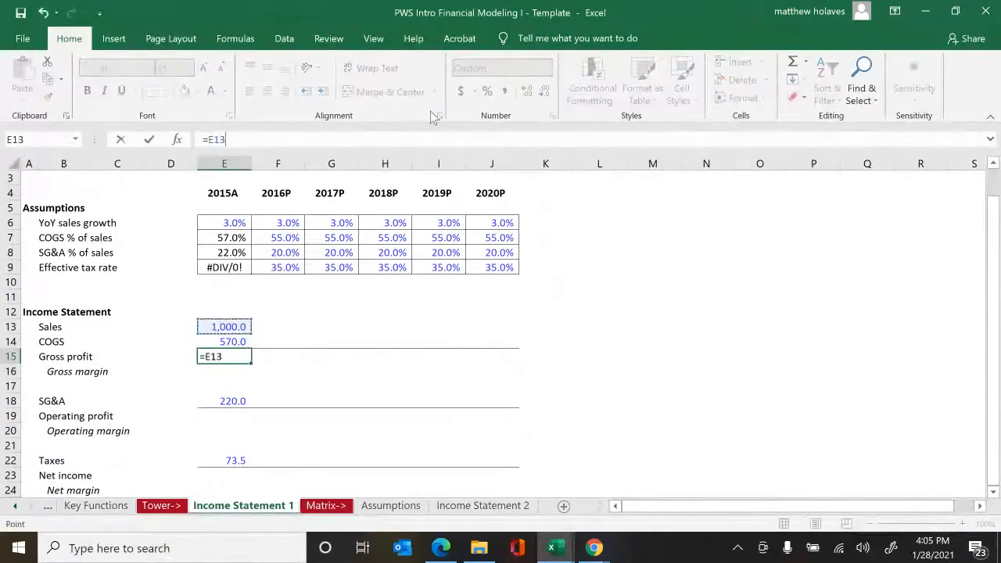
{"action": "type", "text": "-"}
{"action": "key", "text": "Up"}
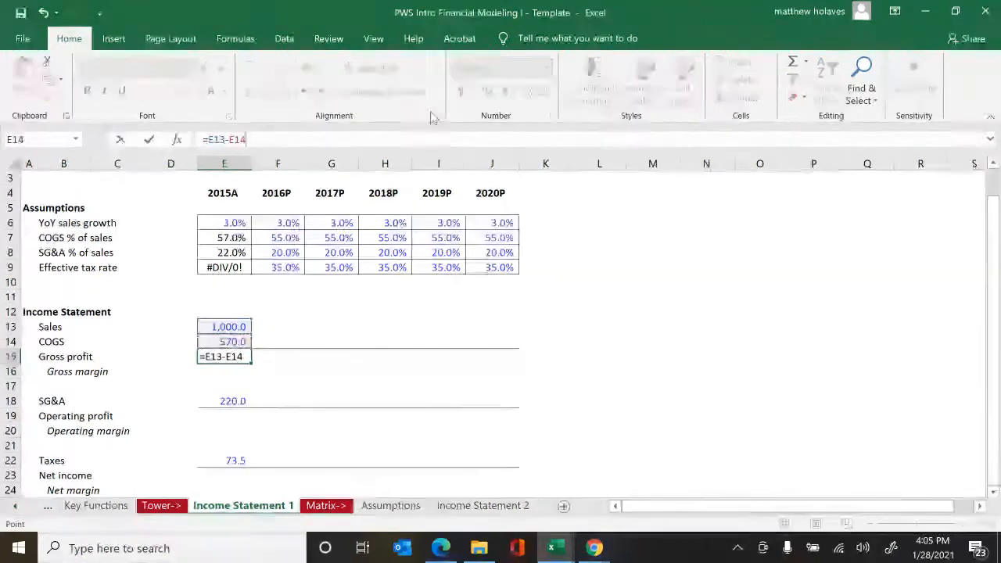
{"action": "key", "text": "ctrl+Return"}
- Show the gross profit formula of E15 as text in F15
{"action": "key", "text": "Right"}
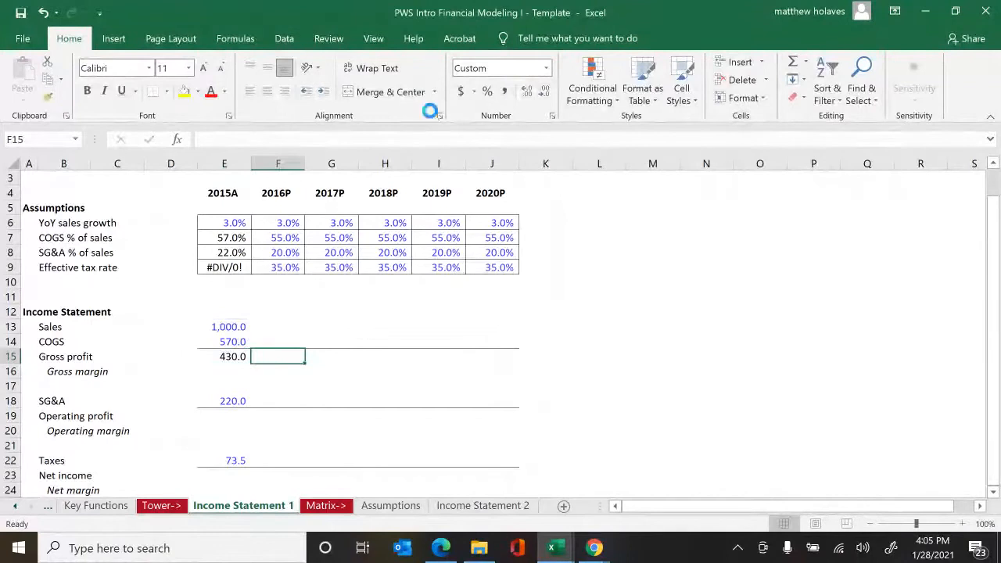
{"action": "key", "text": "ctrl+v"}
{"action": "key", "text": "Left"}
- Calculate the 2015A gross margin in E16 with the formula =E15/E13
{"action": "key", "text": "Down"}
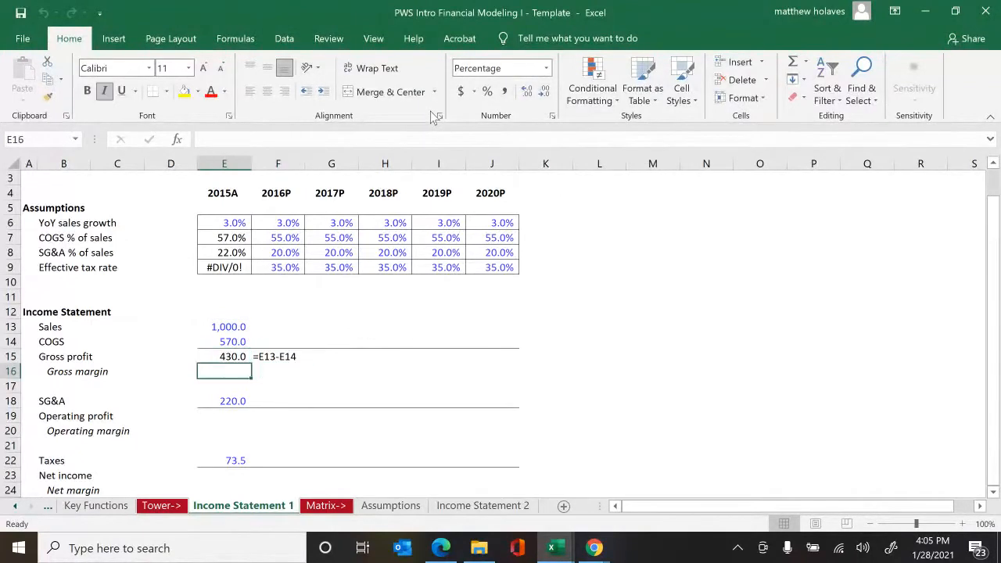
{"action": "type", "text": "="}
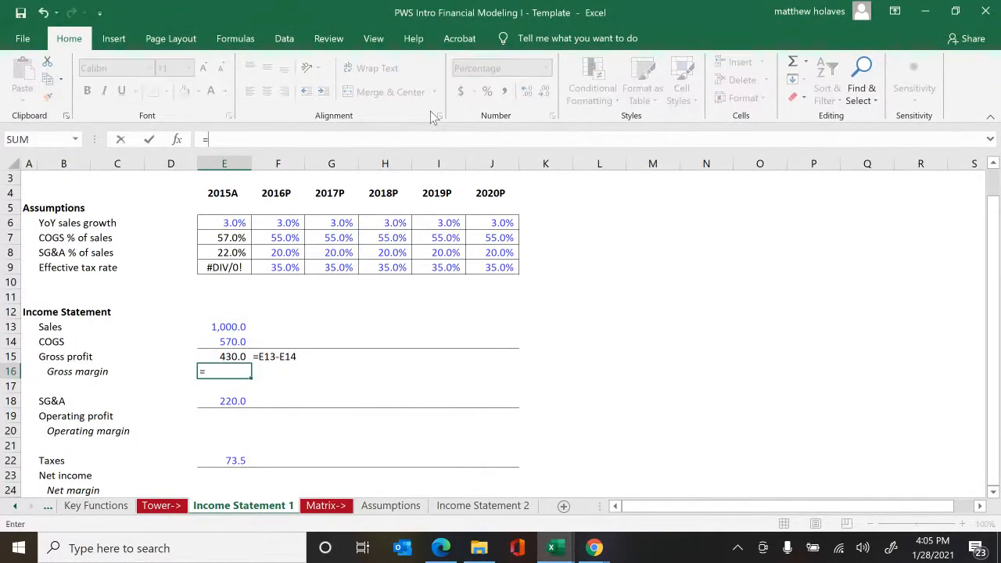
{"action": "key", "text": "Up"}
{"action": "type", "text": "/"}
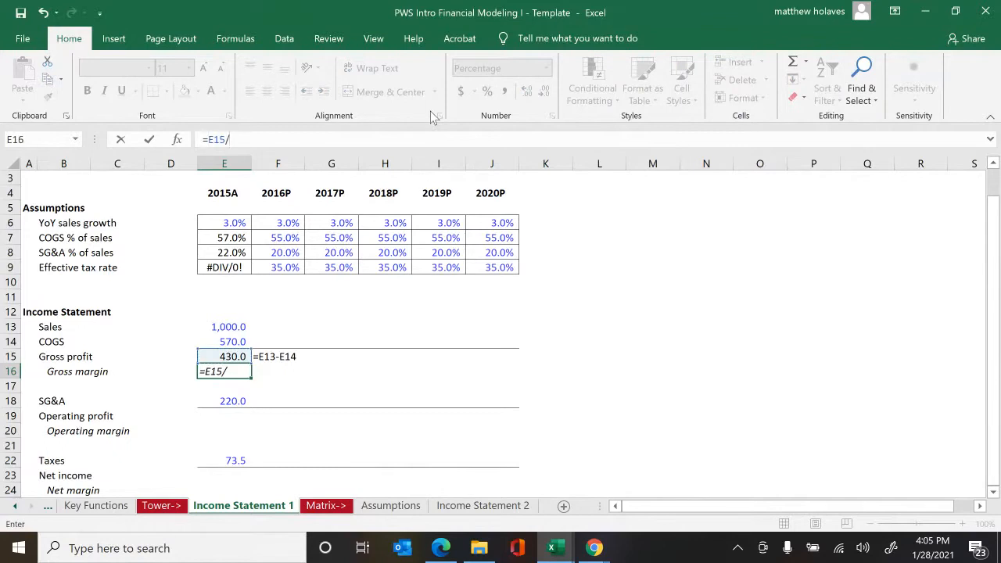
{"action": "key", "text": "Up"}
{"action": "key", "text": "Up"}
{"action": "key", "text": "ctrl+Return"}
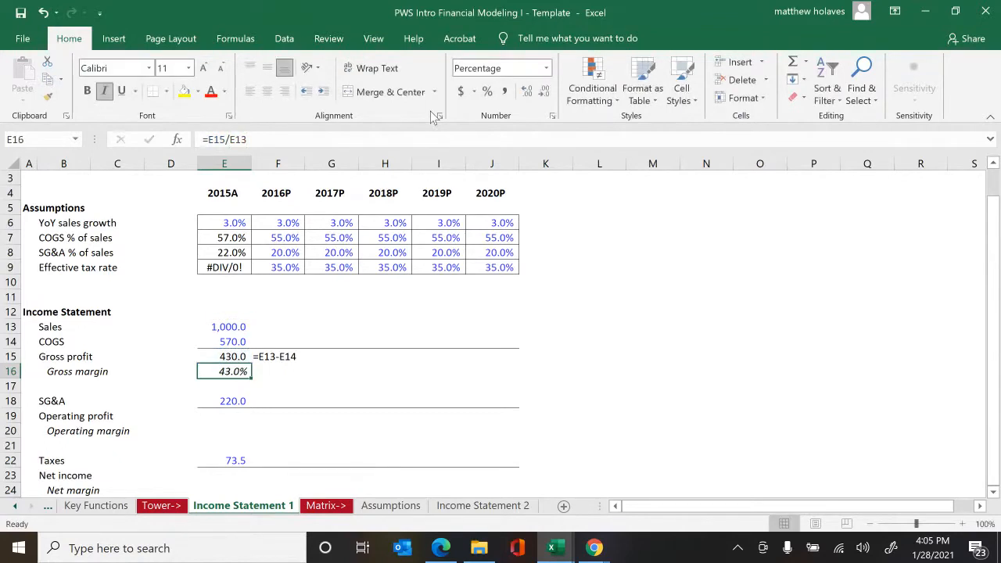
- Show the gross margin formula of E16 as text in F16
{"action": "key", "text": "Right"}
{"action": "type", "text": "=E15/E13"}
{"action": "key", "text": "Left"}
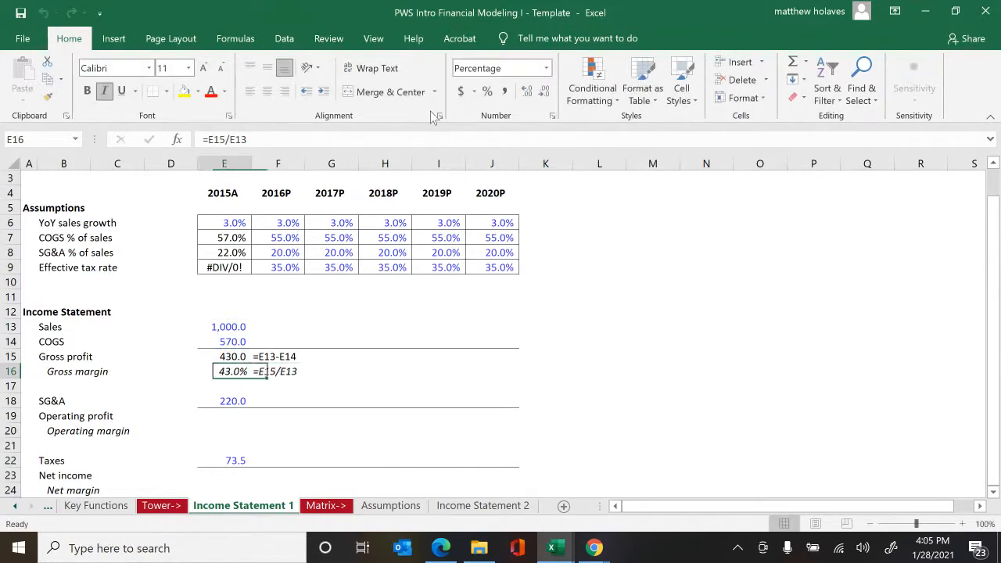
- Calculate the 2015A operating profit in E19 with the formula =E15-E18
{"action": "key", "text": "Down"}
{"action": "key", "text": "Down"}
{"action": "key", "text": "Down"}
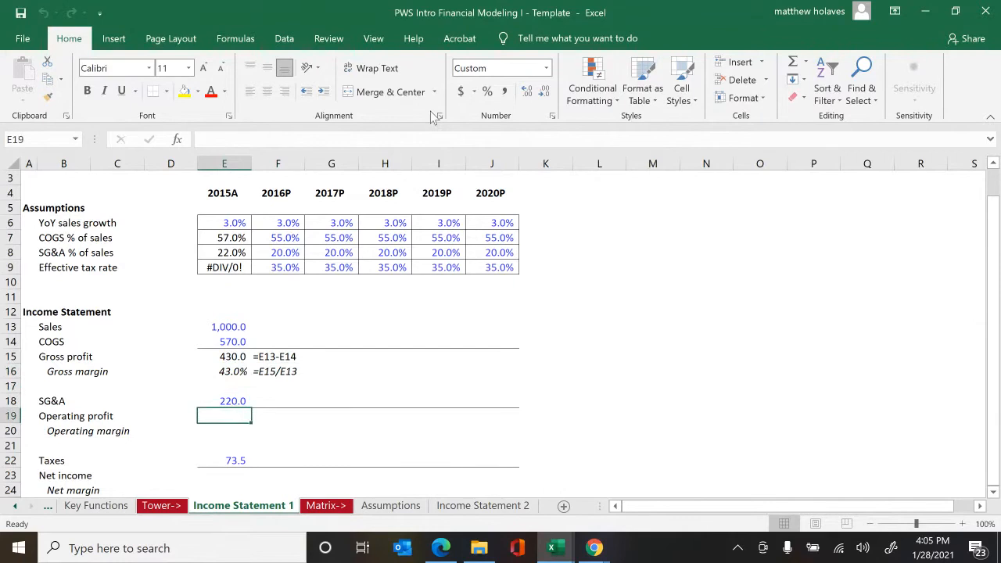
{"action": "type", "text": "="}
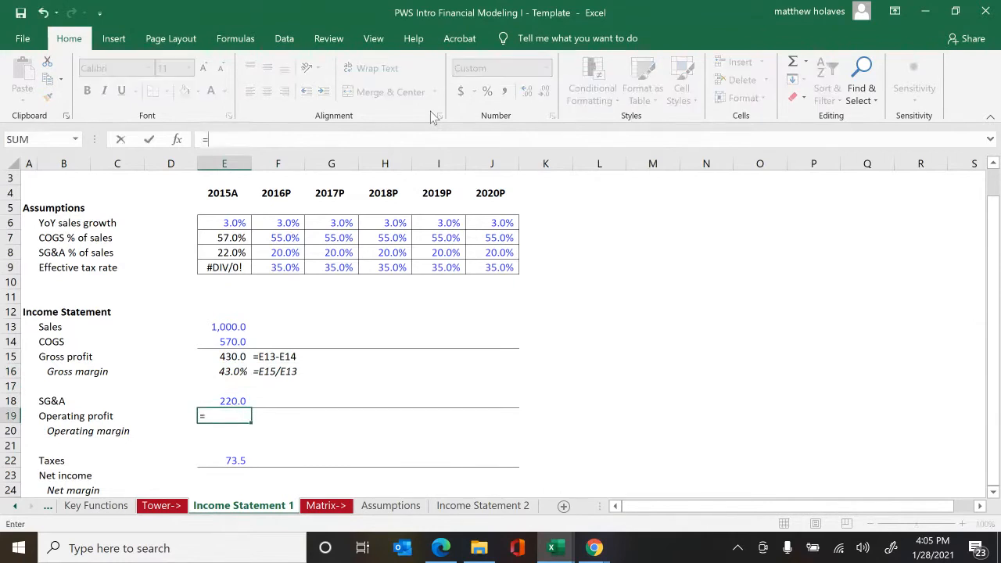
{"action": "key", "text": "Up"}
{"action": "key", "text": "Up"}
{"action": "key", "text": "Up"}
{"action": "key", "text": "Up"}
{"action": "type", "text": "-"}
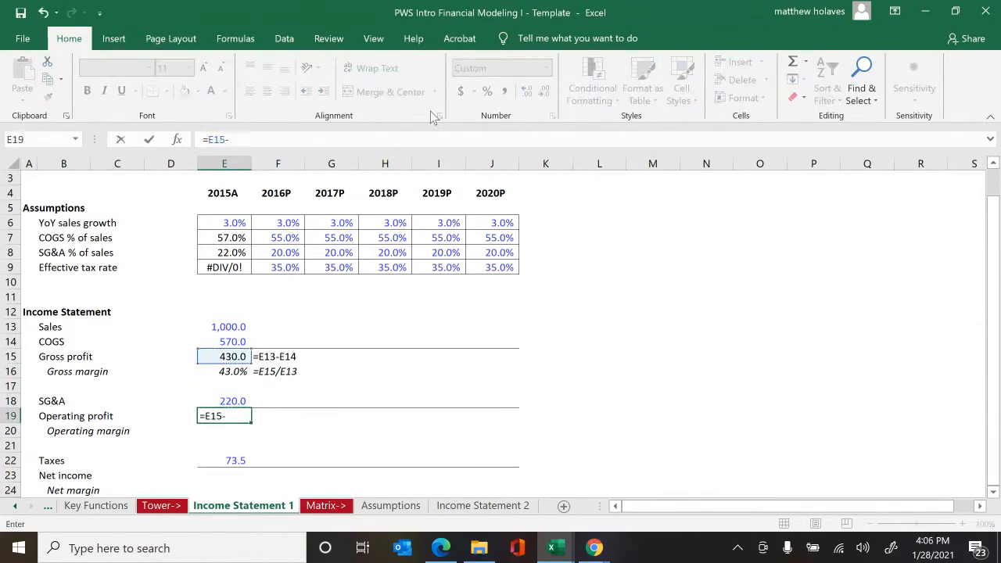
{"action": "key", "text": "Up"}
{"action": "key", "text": "ctrl+Return"}
- Show the operating profit formula of E19 as text in F19
{"action": "key", "text": "Right"}
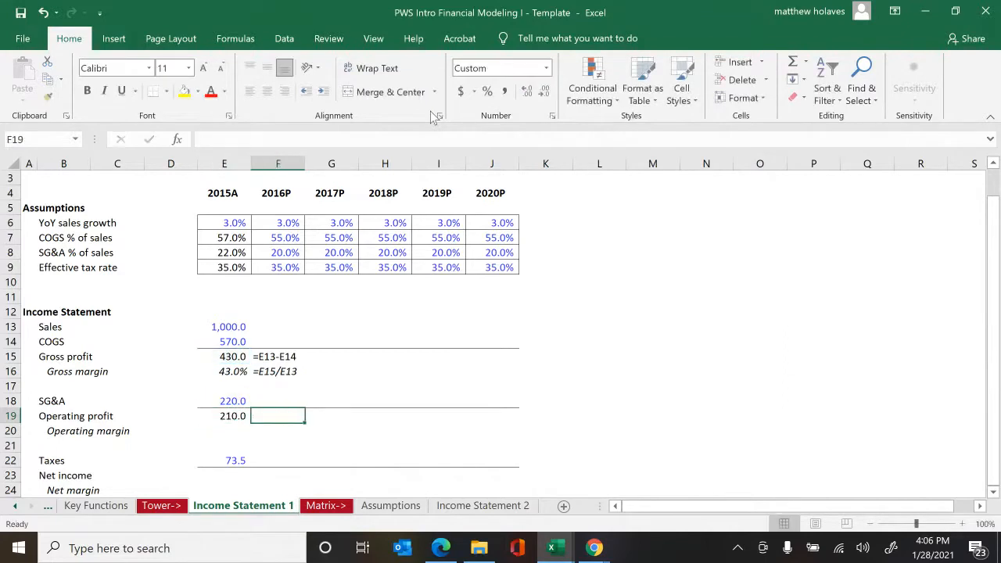
{"action": "key", "text": "ctrl+shift+f"}
{"action": "key", "text": "Left"}
- Calculate the 2015A operating margin in E20 with =E19/E13 and show its formula as text in F20
{"action": "key", "text": "Down"}
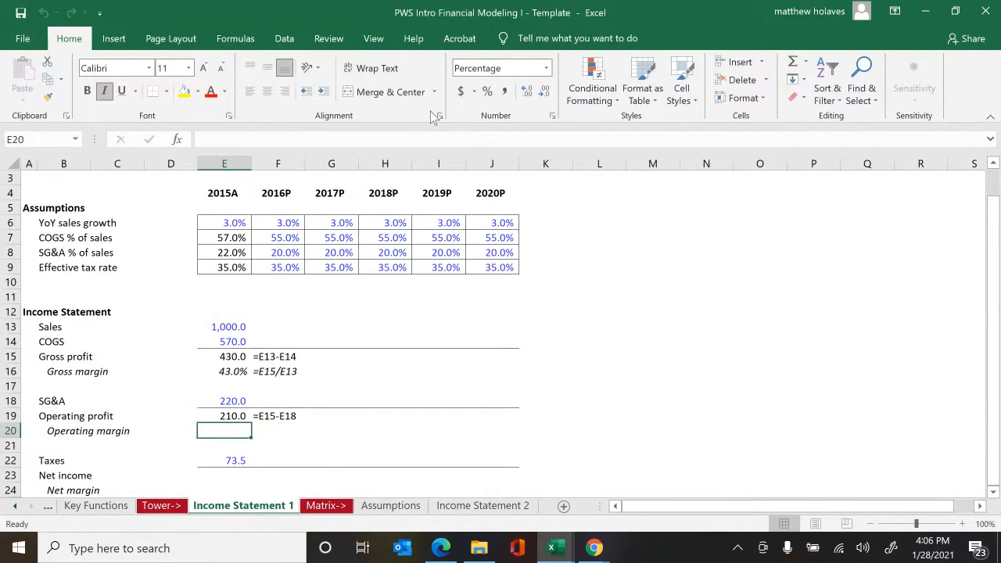
{"action": "type", "text": "="}
{"action": "key", "text": "Up"}
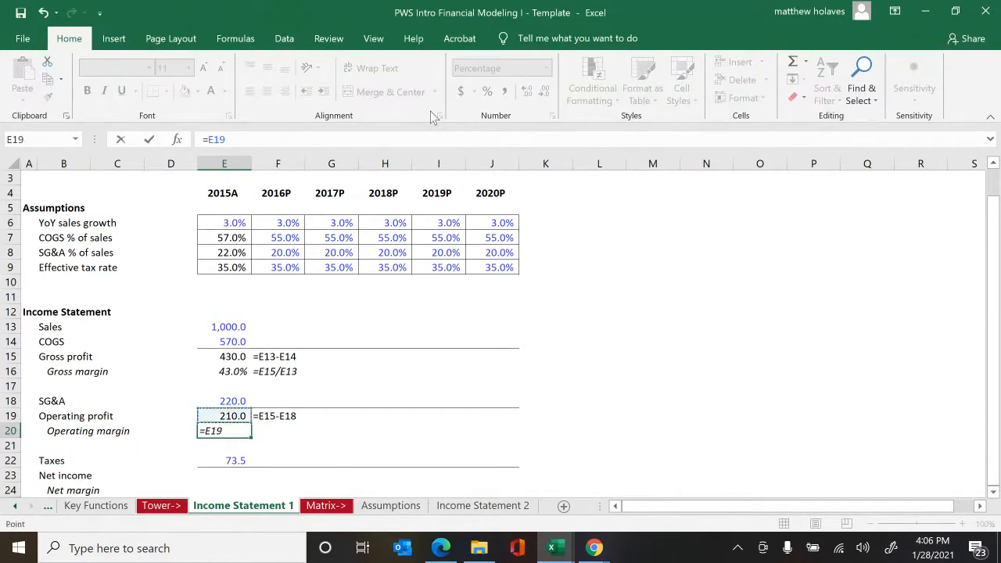
{"action": "type", "text": "/"}
{"action": "key", "text": "Up"}
{"action": "key", "text": "Up"}
{"action": "key", "text": "Up"}
{"action": "key", "text": "Up"}
{"action": "key", "text": "Up"}
{"action": "key", "text": "Up"}
{"action": "key", "text": "Up"}
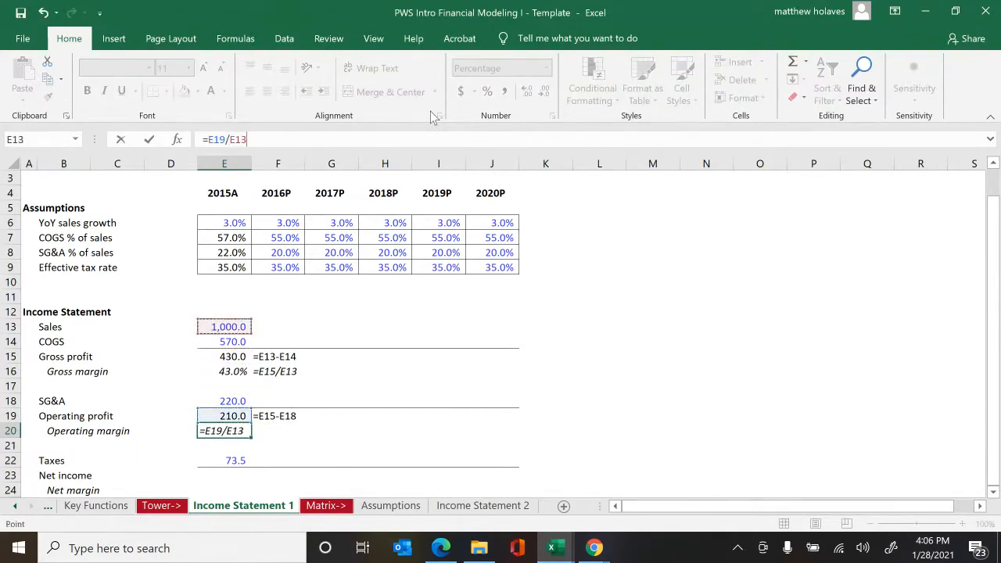
{"action": "key", "text": "Tab"}
{"action": "key", "text": "ctrl+d"}
{"action": "key", "text": "Left"}
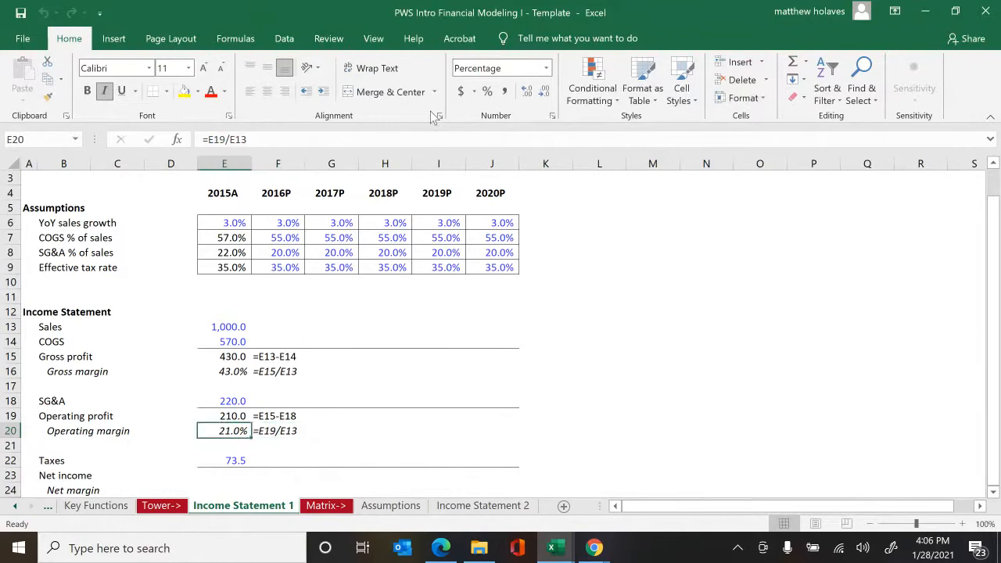
- Calculate the 2015A net income in E23 with the formula =E19-E22
{"action": "key", "text": "Down"}
{"action": "key", "text": "Down"}
{"action": "key", "text": "Down"}
{"action": "key", "text": "Down"}
{"action": "key", "text": "Down"}
{"action": "key", "text": "Down"}
{"action": "key", "text": "Down"}
{"action": "key", "text": "Up"}
{"action": "key", "text": "Up"}
{"action": "key", "text": "Up"}
{"action": "key", "text": "Up"}
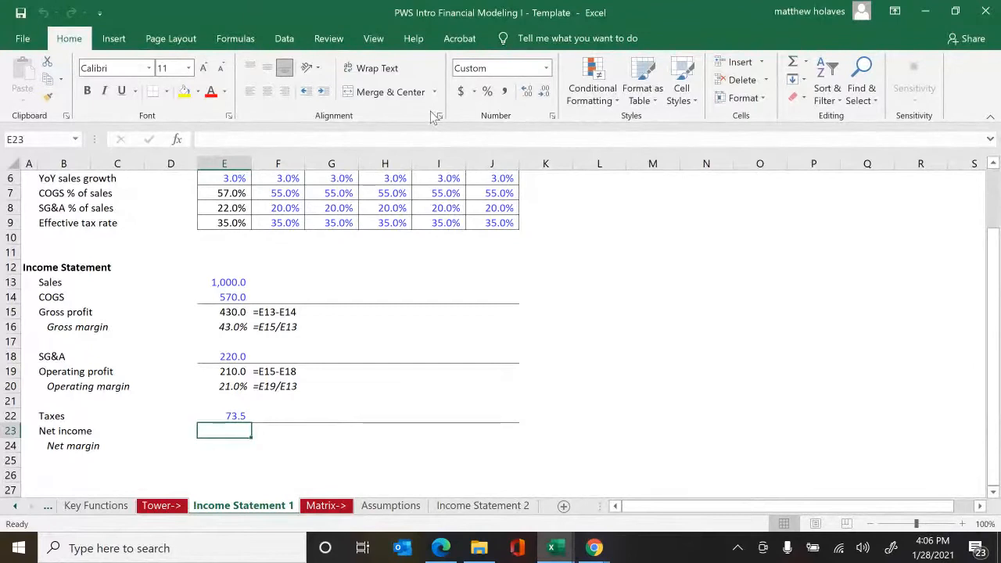
{"action": "type", "text": "="}
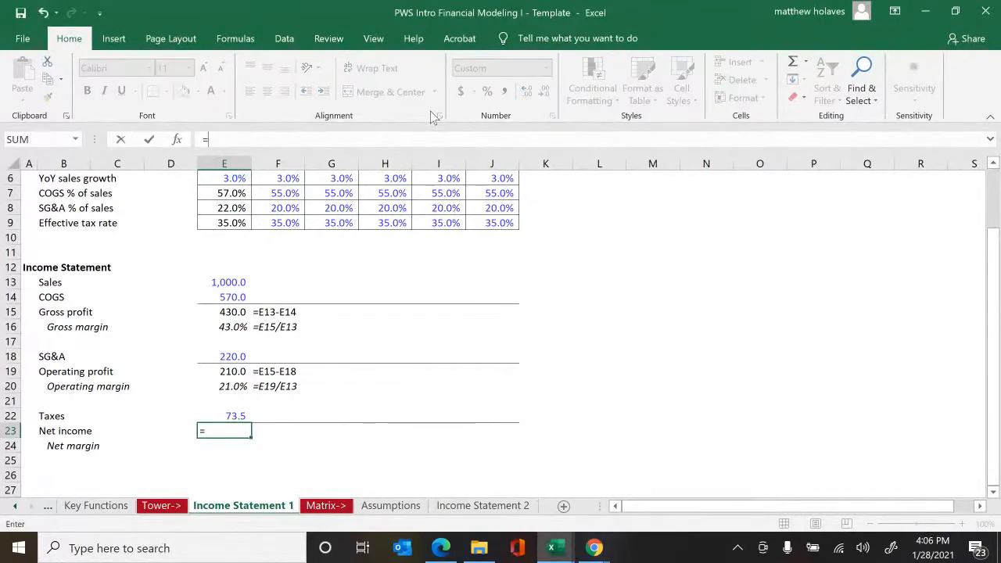
{"action": "key", "text": "Up"}
{"action": "key", "text": "Up"}
{"action": "key", "text": "Up"}
{"action": "key", "text": "Up"}
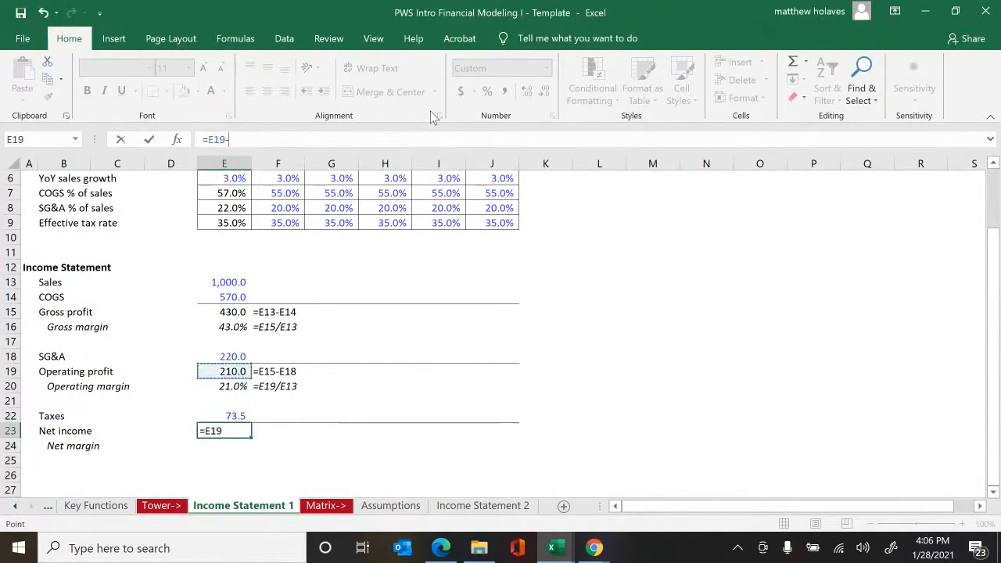
{"action": "type", "text": "-"}
{"action": "key", "text": "Up"}
{"action": "key", "text": "ctrl+Return"}
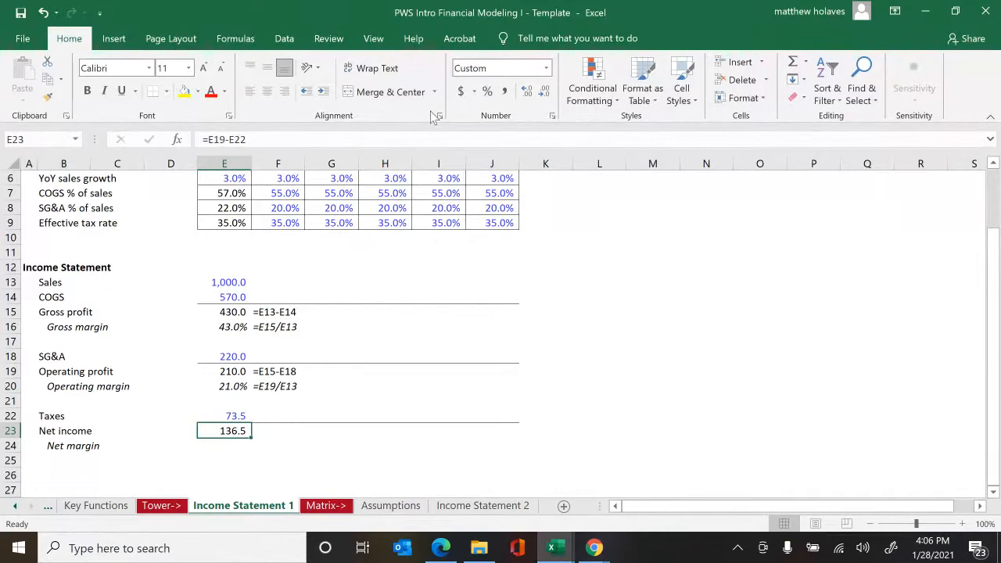
- Show the net income formula of E23 as text in F23
{"action": "key", "text": "Right"}
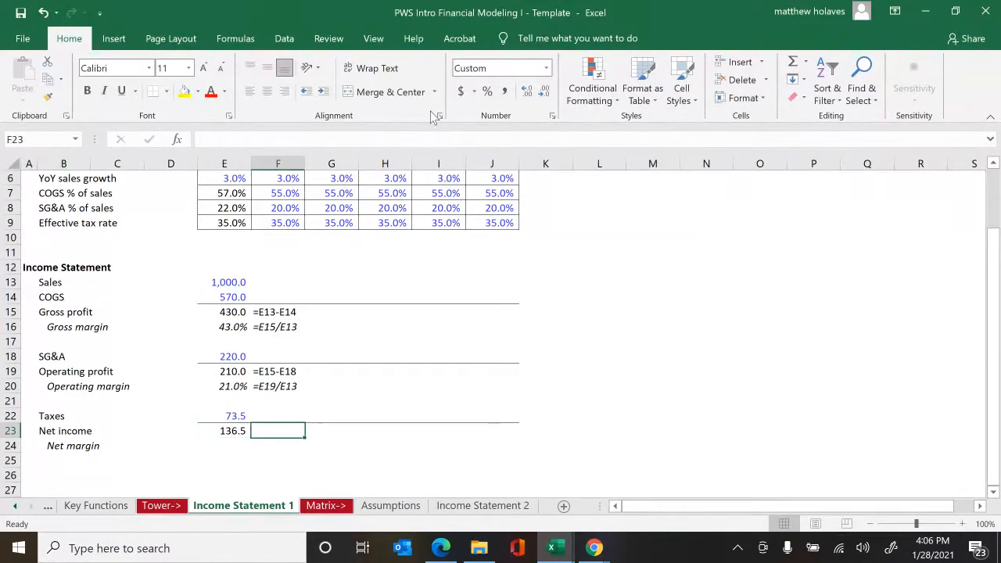
{"action": "key", "text": "ctrl+shift+f"}
{"action": "key", "text": "Left"}
- Calculate the 2015A net margin in E24 with =E23/E13 and show its formula as text in F24
{"action": "key", "text": "Down"}
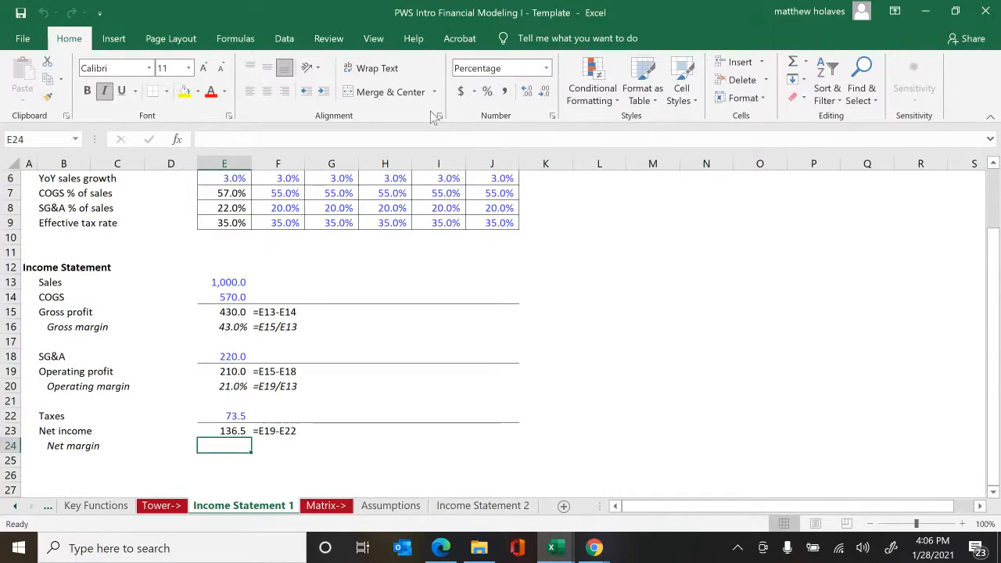
{"action": "type", "text": "="}
{"action": "key", "text": "Up"}
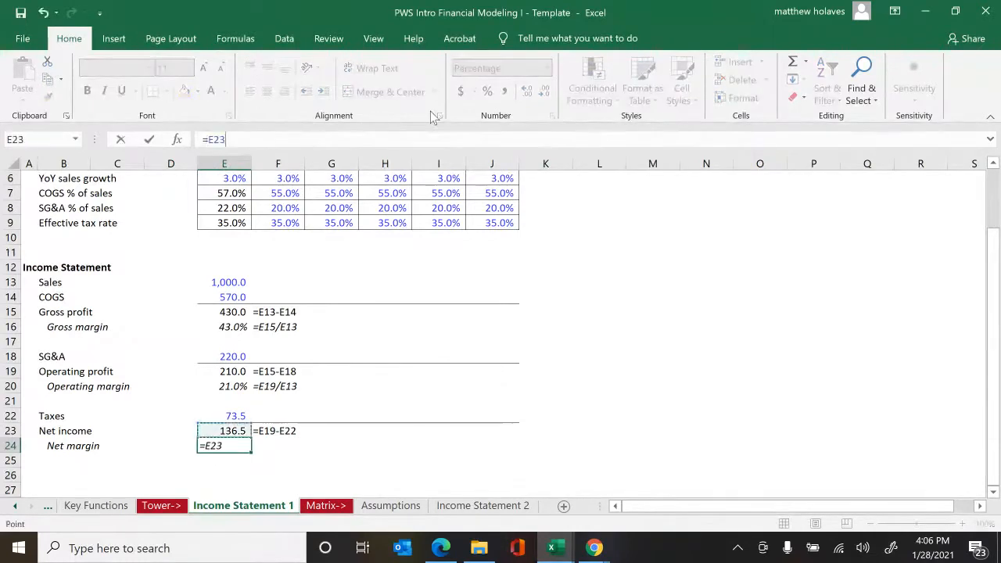
{"action": "type", "text": "/"}
{"action": "key", "text": "Up"}
{"action": "key", "text": "Up"}
{"action": "key", "text": "Up"}
{"action": "key", "text": "Up"}
{"action": "key", "text": "Up"}
{"action": "key", "text": "Up"}
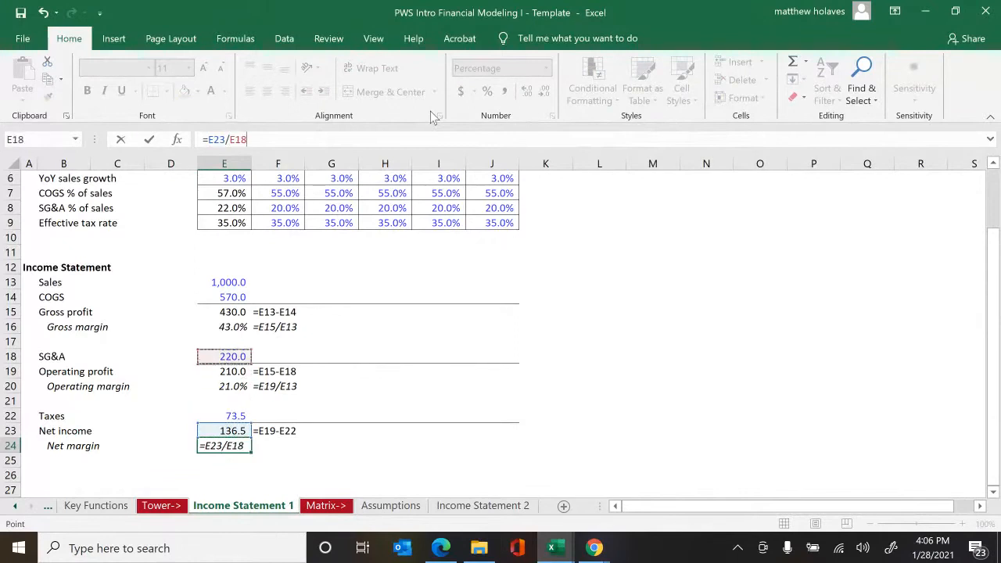
{"action": "key", "text": "Up"}
{"action": "key", "text": "Up"}
{"action": "key", "text": "Up"}
{"action": "key", "text": "Up"}
{"action": "key", "text": "Up"}
{"action": "key", "text": "ctrl+Return"}
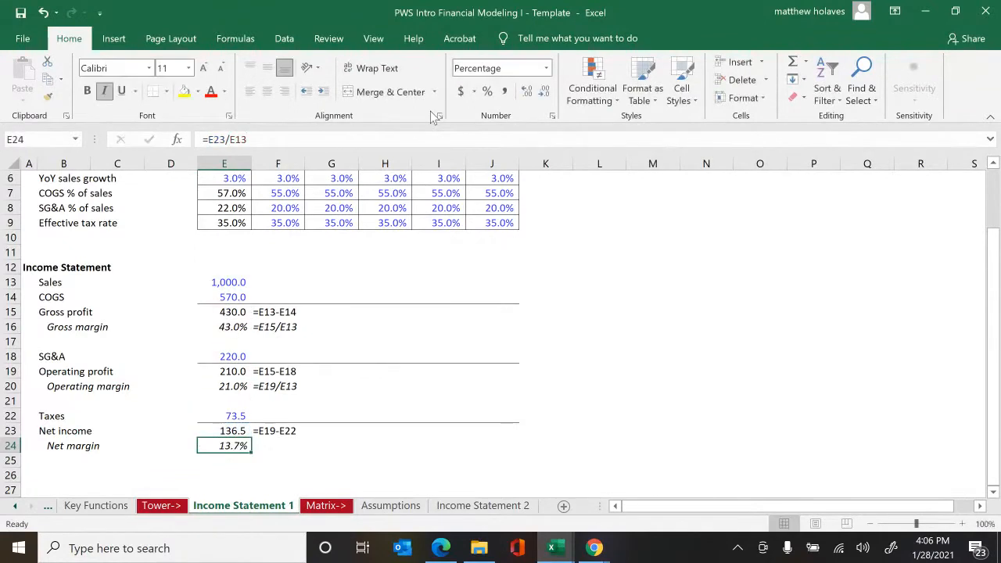
{"action": "key", "text": "Right"}
{"action": "key", "text": "ctrl+shift+f"}
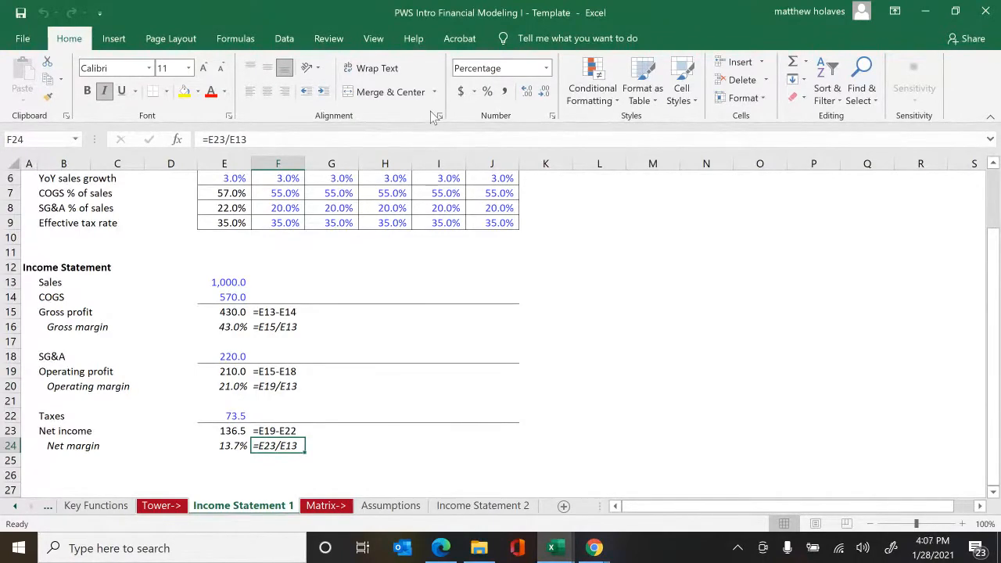
- Review the 2016P column from the net margin row up through its assumptions and back to the sales cell F13
{"action": "key", "text": "Up"}
{"action": "key", "text": "Up"}
{"action": "key", "text": "Up"}
{"action": "key", "text": "Up"}
{"action": "key", "text": "Up"}
{"action": "key", "text": "Up"}
{"action": "key", "text": "Up"}
{"action": "key", "text": "Up"}
{"action": "key", "text": "Up"}
{"action": "key", "text": "Up"}
{"action": "key", "text": "Up"}
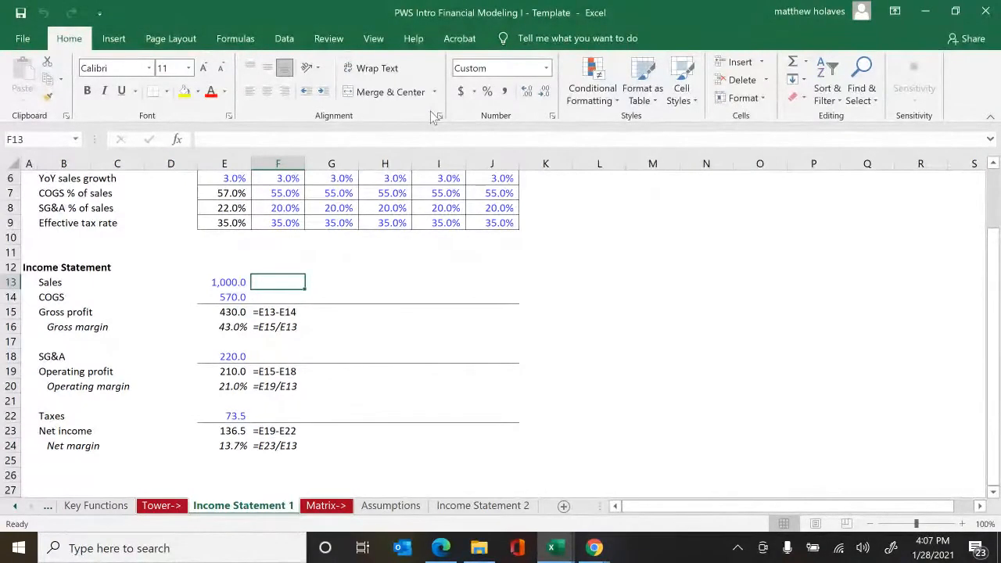
{"action": "key", "text": "Up"}
{"action": "key", "text": "Up"}
{"action": "key", "text": "Up"}
{"action": "key", "text": "Up"}
{"action": "key", "text": "Up"}
{"action": "key", "text": "Up"}
{"action": "key", "text": "Up"}
{"action": "key", "text": "Up"}
{"action": "key", "text": "Up"}
{"action": "key", "text": "Up"}
{"action": "key", "text": "Up"}
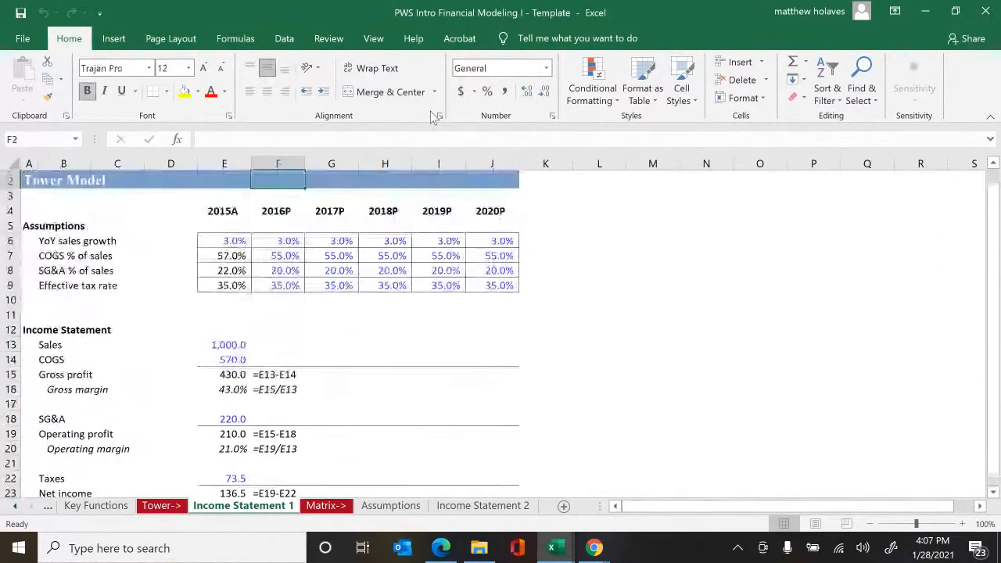
{"action": "key", "text": "Down"}
{"action": "key", "text": "Down"}
{"action": "key", "text": "Down"}
{"action": "key", "text": "Down"}
{"action": "key", "text": "Down"}
{"action": "key", "text": "Down"}
{"action": "key", "text": "Down"}
{"action": "key", "text": "Down"}
{"action": "key", "text": "Down"}
{"action": "key", "text": "Down"}
{"action": "key", "text": "Down"}
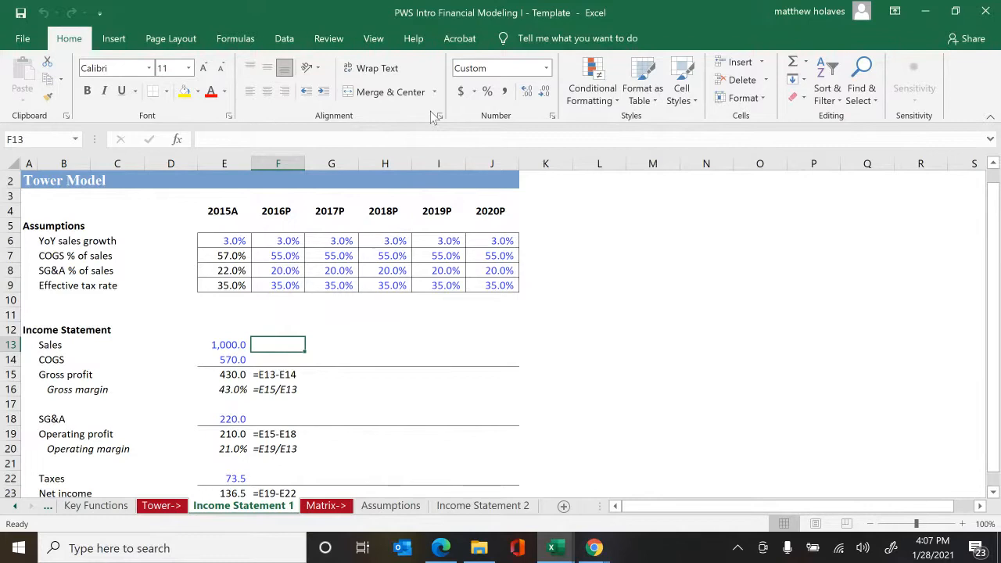
- Project the 2016P sales in F13 from prior-year sales and the growth rate with the formula =E13*(1+F6)
{"action": "type", "text": "="}
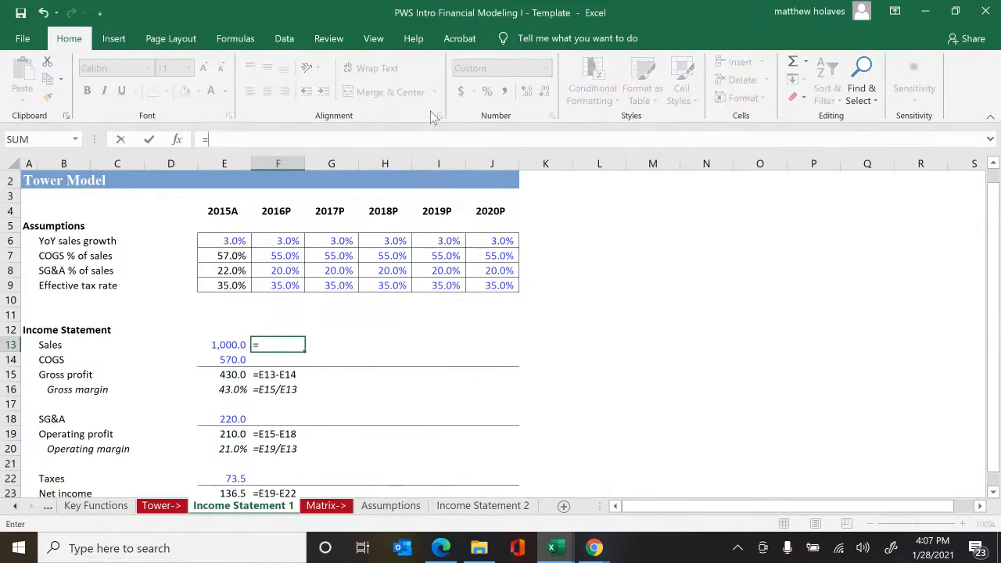
{"action": "key", "text": "Left"}
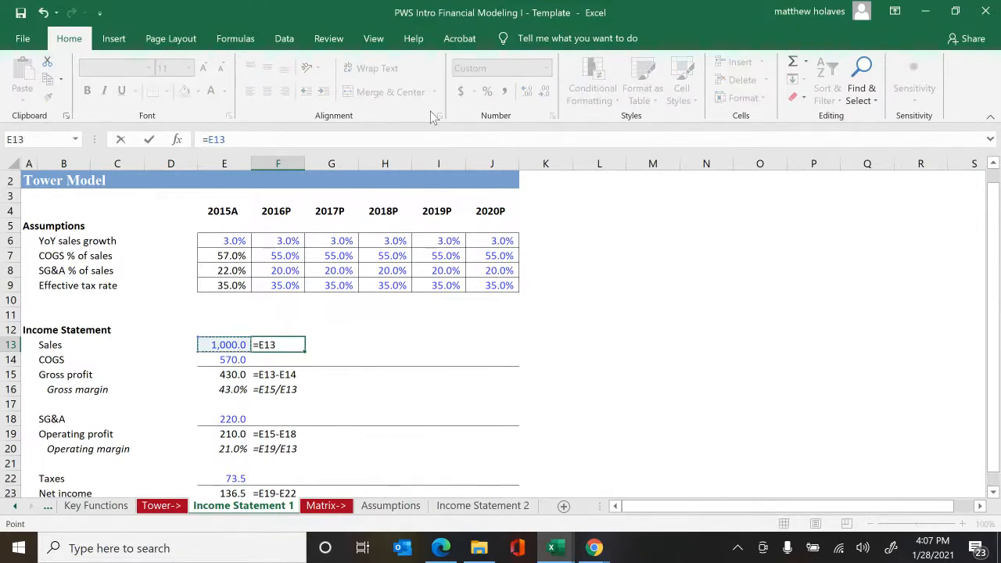
{"action": "type", "text": "*(1+"}
{"action": "key", "text": "Up"}
{"action": "key", "text": "Up"}
{"action": "key", "text": "Up"}
{"action": "key", "text": "Up"}
{"action": "key", "text": "Up"}
{"action": "key", "text": "Up"}
{"action": "key", "text": "Up"}
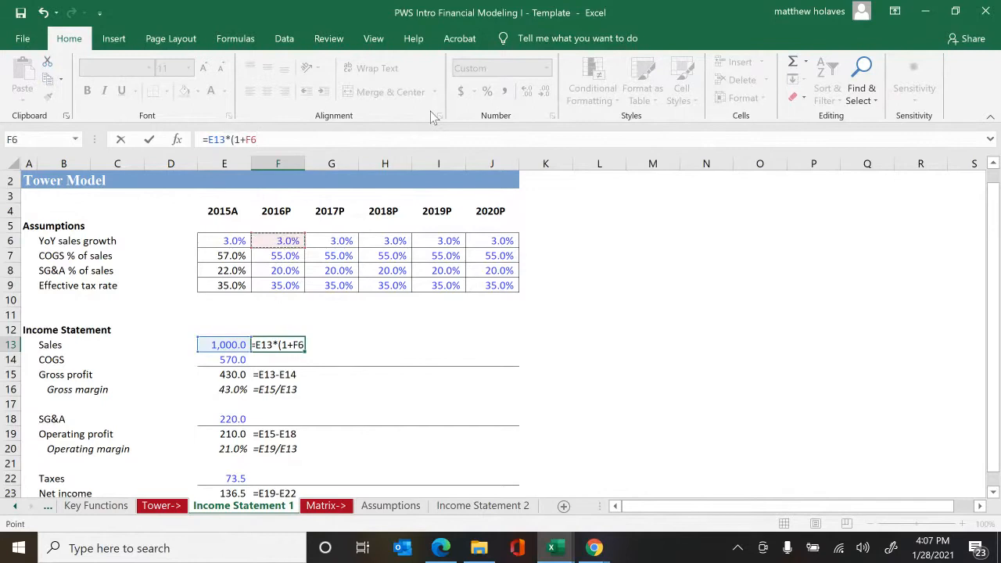
{"action": "type", "text": ")"}
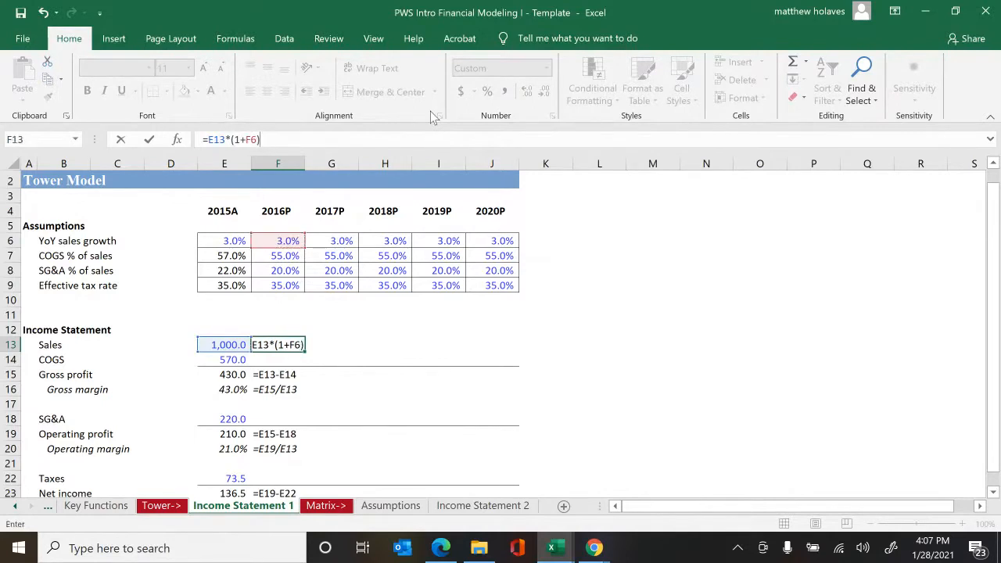
{"action": "key", "text": "ctrl+Return"}
- Show the 2016P sales formula of F13 as text in G13
{"action": "key", "text": "Right"}
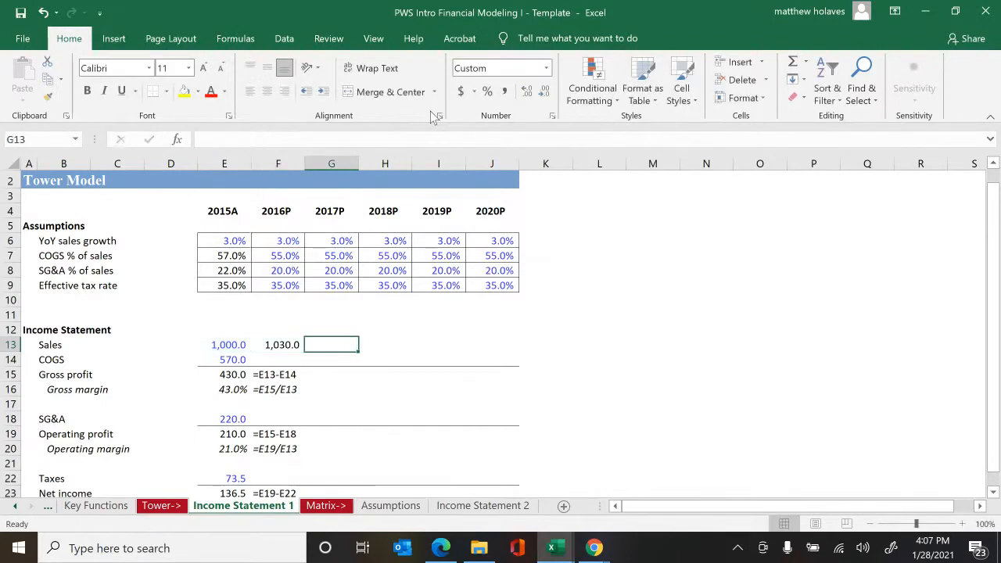
{"action": "key", "text": "ctrl+v"}
{"action": "key", "text": "Return"}
{"action": "key", "text": "Left"}
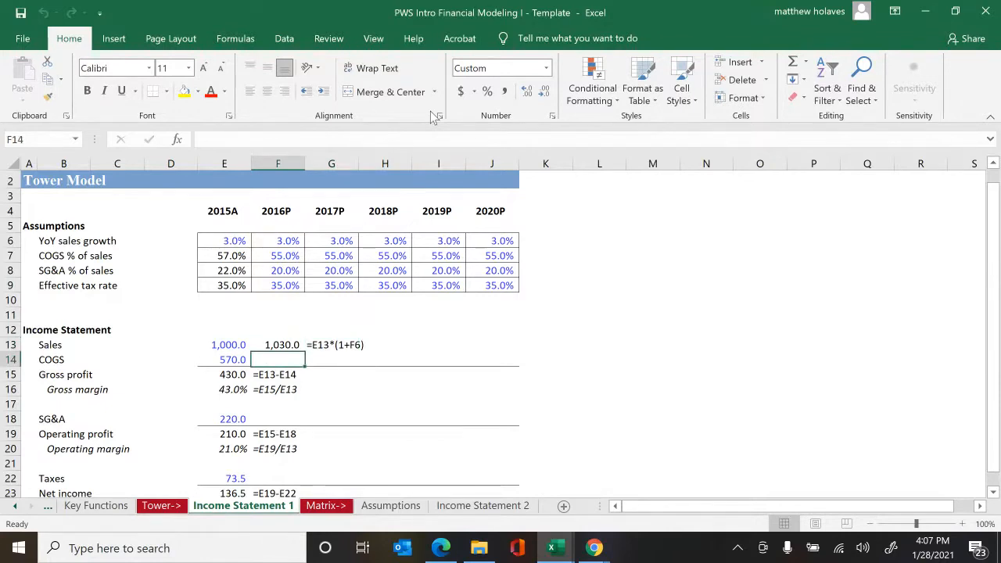
- Project the 2016P COGS in F14 with the formula =F7*F13 and show that formula as text in G14
{"action": "type", "text": "="}
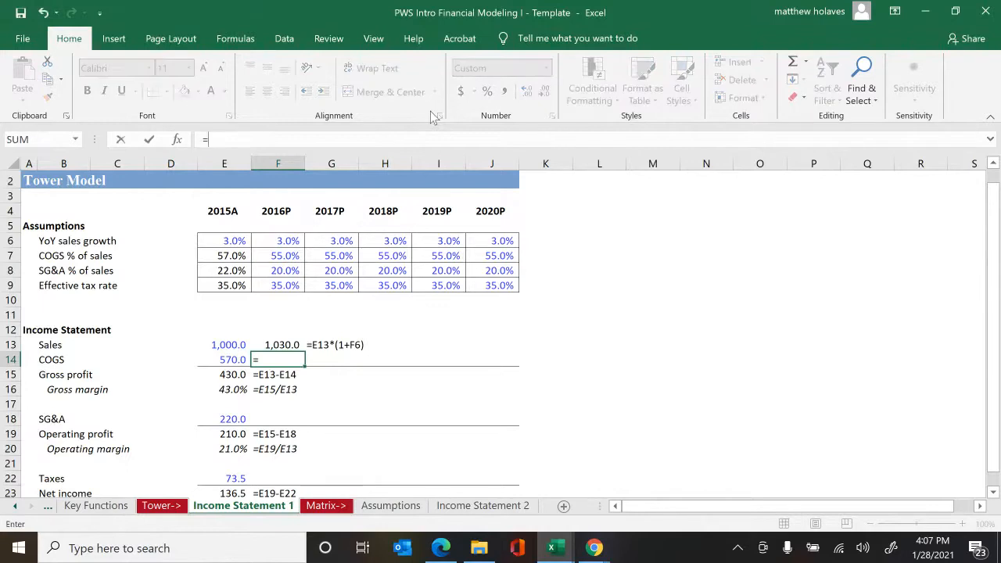
{"action": "key", "text": "Up"}
{"action": "key", "text": "Up"}
{"action": "key", "text": "Up"}
{"action": "key", "text": "Up"}
{"action": "key", "text": "Up"}
{"action": "key", "text": "Up"}
{"action": "key", "text": "Up"}
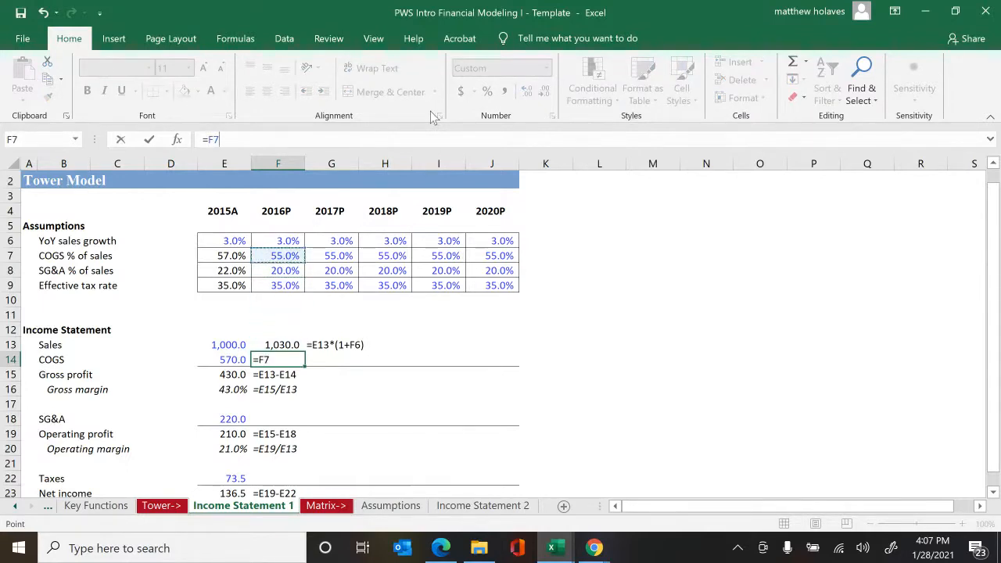
{"action": "type", "text": "*"}
{"action": "key", "text": "Up"}
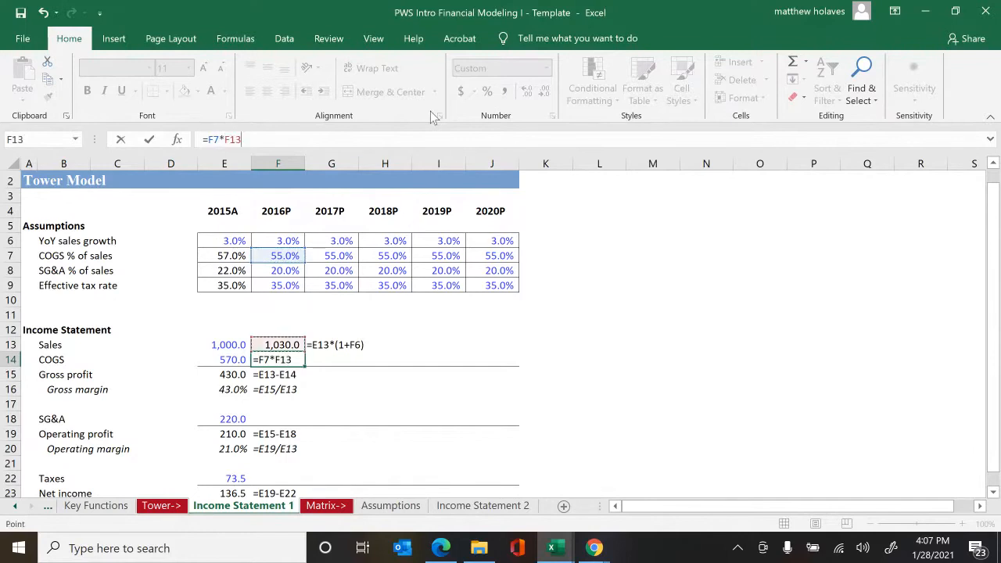
{"action": "key", "text": "Tab"}
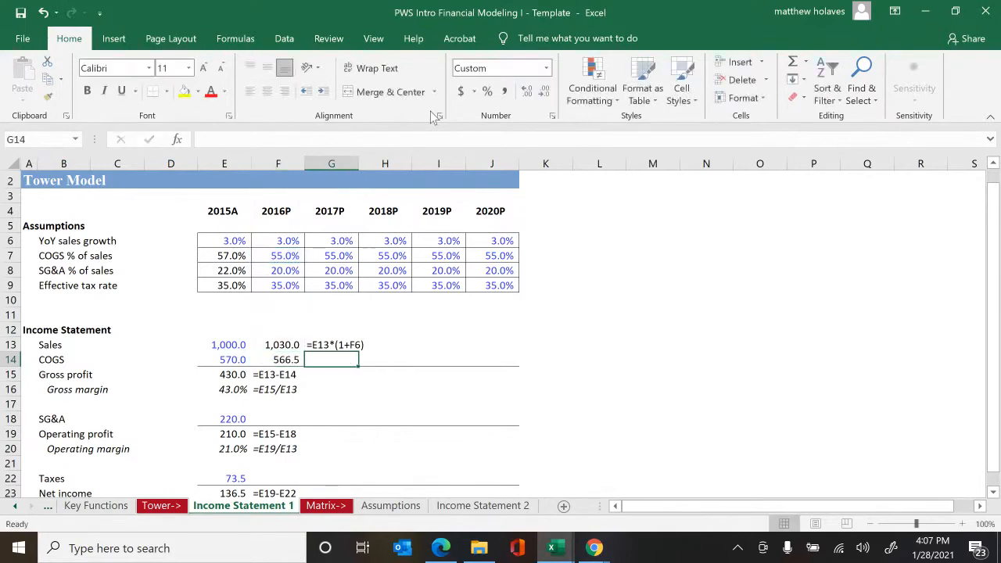
{"action": "key", "text": "ctrl+v"}
- Carry the 2015A gross profit formula over to F15 as =F13-F14 and show it as text in G15
{"action": "key", "text": "Left"}
{"action": "key", "text": "Down"}
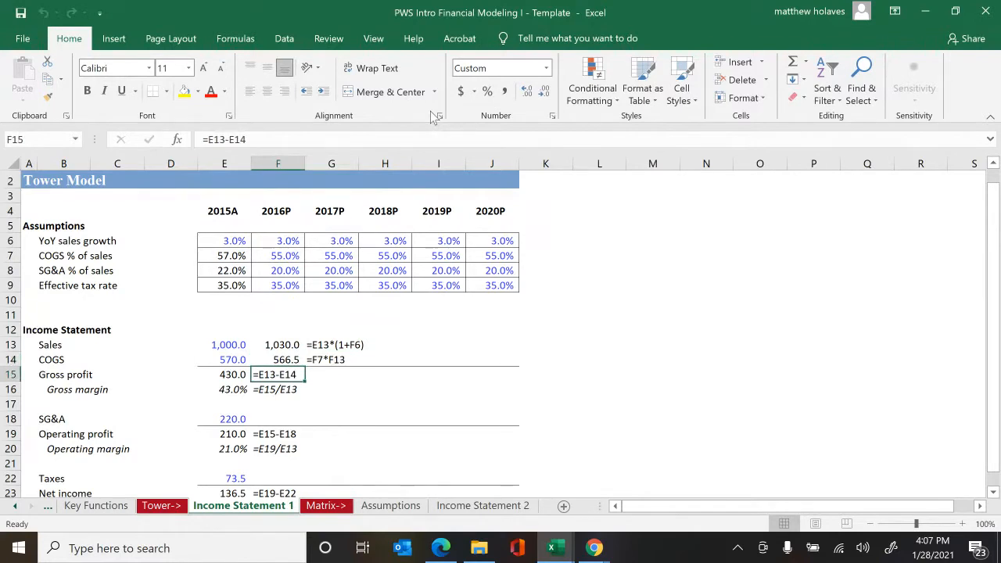
{"action": "key", "text": "ctrl+r"}
{"action": "key", "text": "Right"}
{"action": "key", "text": "ctrl+v"}
- Carry the gross margin formula over to F16 as =F15/F13 and show it as text in G16
{"action": "key", "text": "Left"}
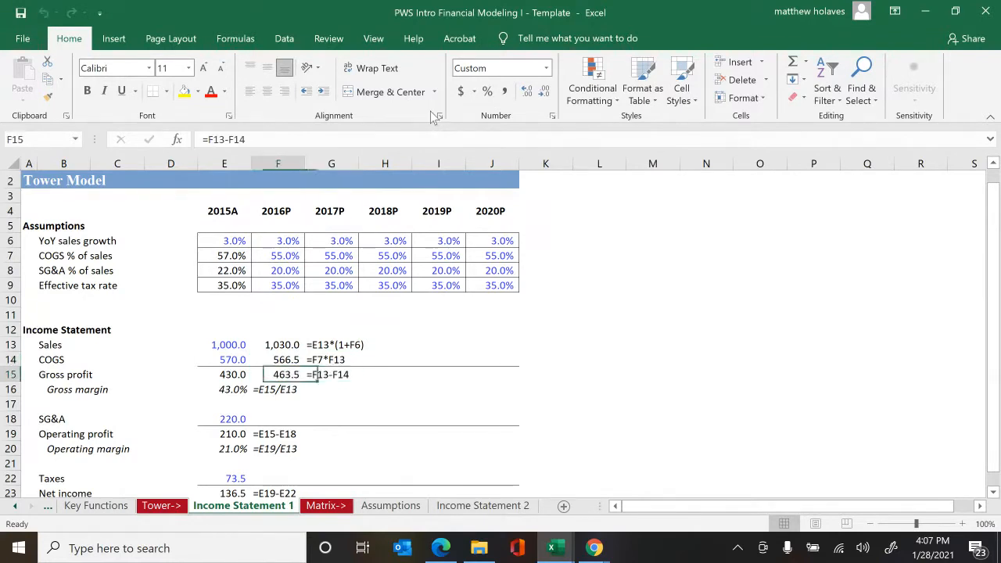
{"action": "key", "text": "Down"}
{"action": "key", "text": "ctrl+r"}
{"action": "key", "text": "Right"}
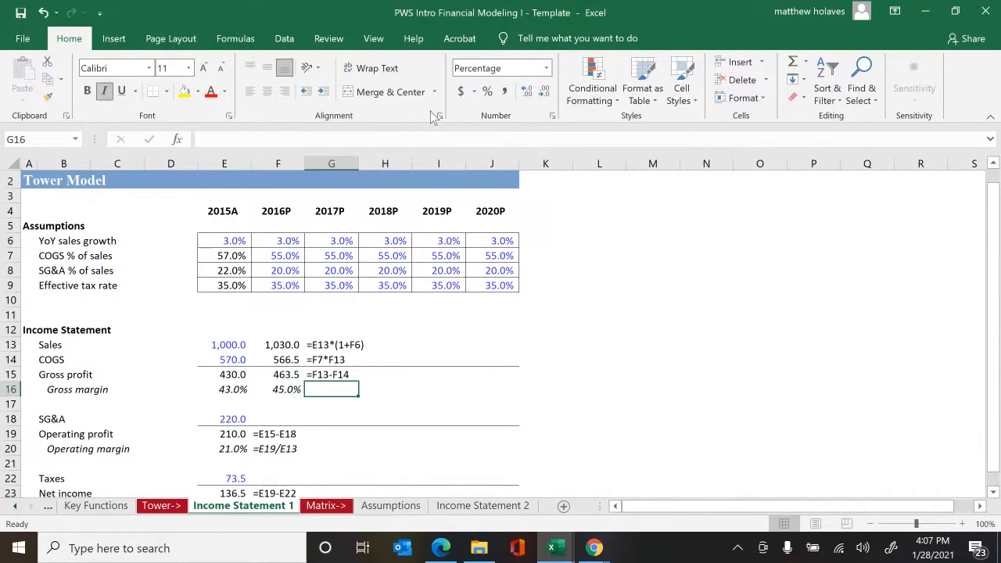
{"action": "key", "text": "ctrl+v"}
- Project the 2016P SG&A in F18 with the formula =F8*F13 and show that formula as text in G18
{"action": "key", "text": "Left"}
{"action": "key", "text": "Down"}
{"action": "key", "text": "Down"}
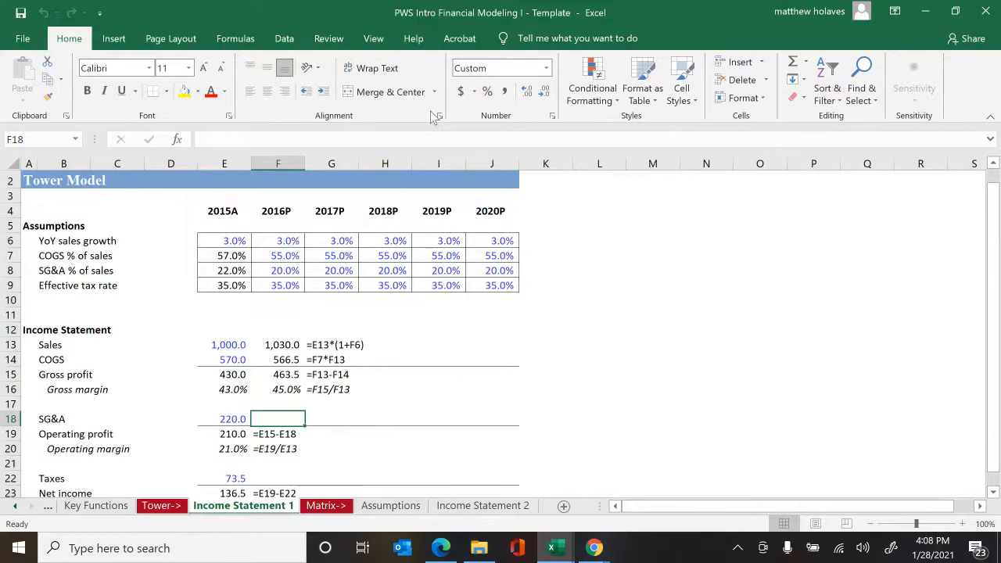
{"action": "type", "text": "="}
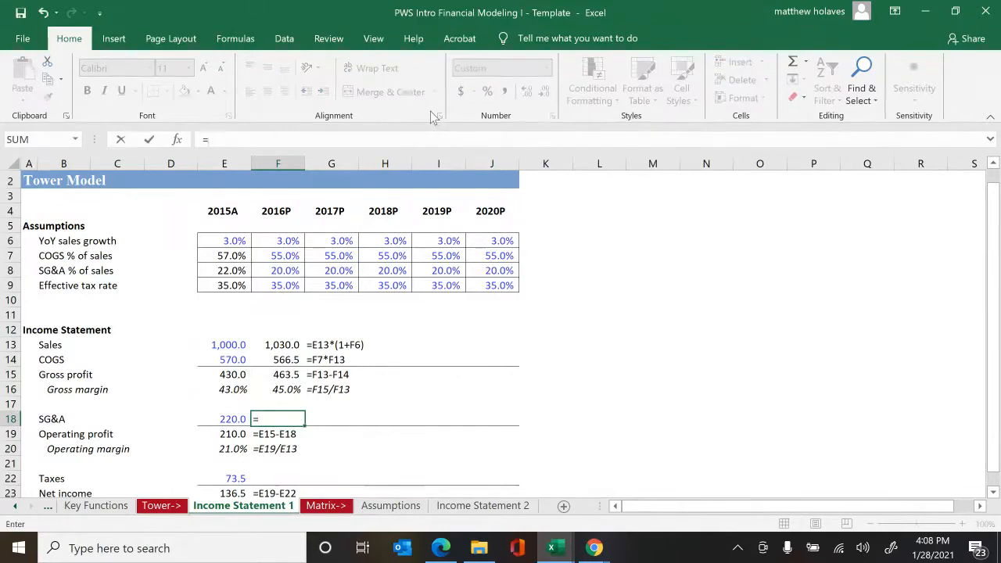
{"action": "key", "text": "Up"}
{"action": "key", "text": "Up"}
{"action": "key", "text": "Up"}
{"action": "key", "text": "Up"}
{"action": "key", "text": "Up"}
{"action": "key", "text": "Up"}
{"action": "key", "text": "Up"}
{"action": "key", "text": "Up"}
{"action": "key", "text": "Up"}
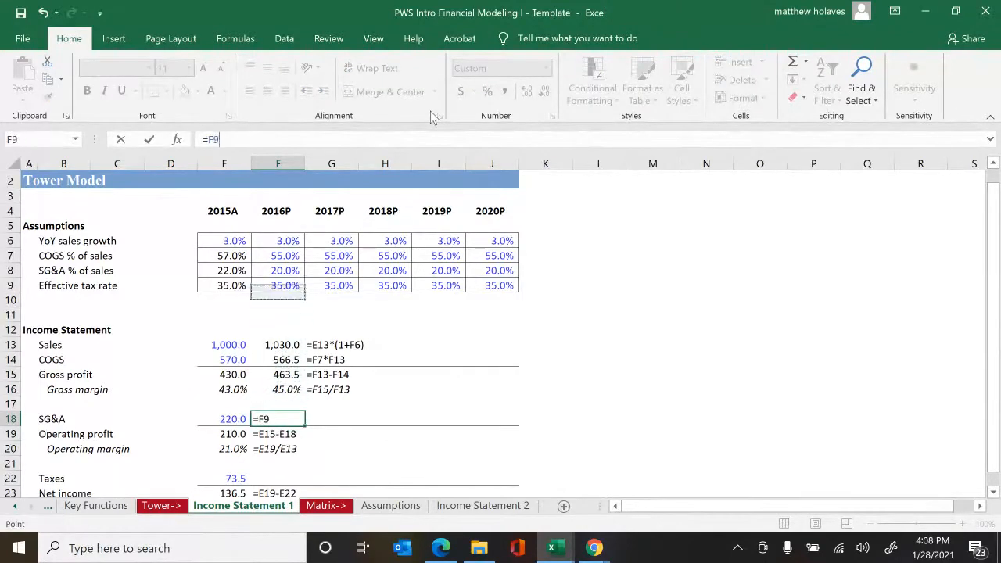
{"action": "key", "text": "Up"}
{"action": "type", "text": "*"}
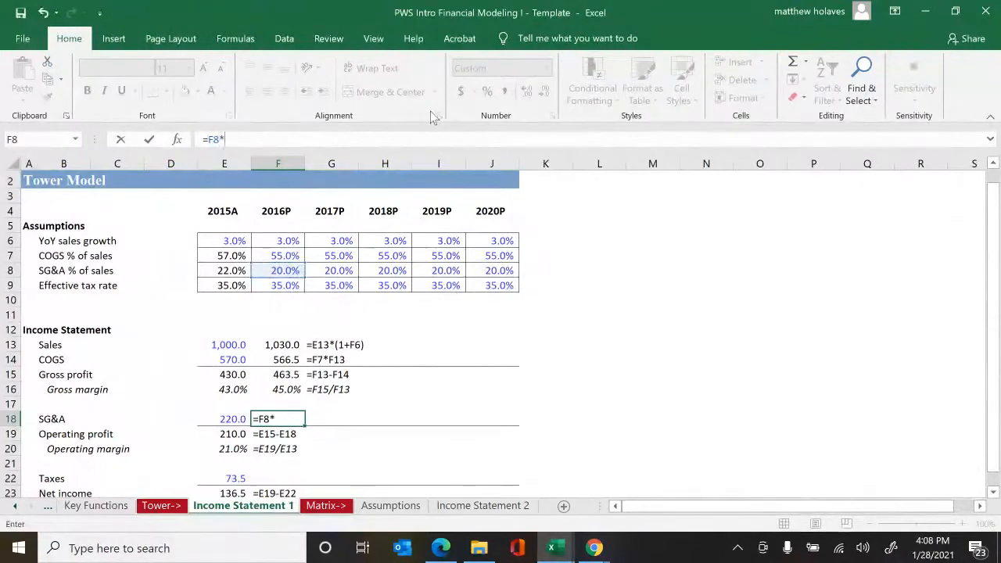
{"action": "key", "text": "Up"}
{"action": "key", "text": "Up"}
{"action": "key", "text": "Up"}
{"action": "key", "text": "Up"}
{"action": "key", "text": "Up"}
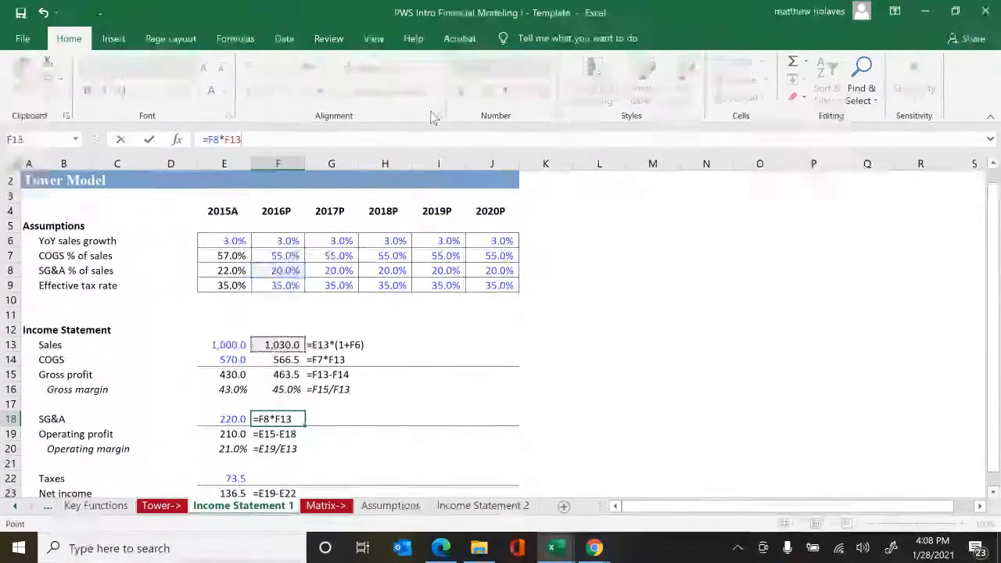
{"action": "key", "text": "Tab"}
{"action": "type", "text": "=F8*F13"}
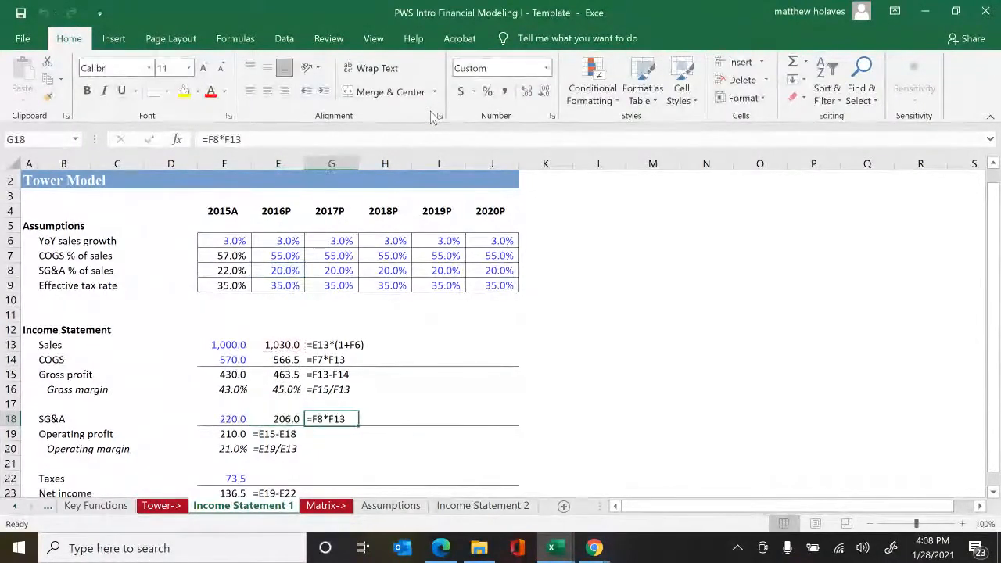
- Calculate the 2016P operating profit in F19 as =F15-F18 and the operating margin in F20 as =F19/F13
{"action": "key", "text": "Left"}
{"action": "key", "text": "Down"}
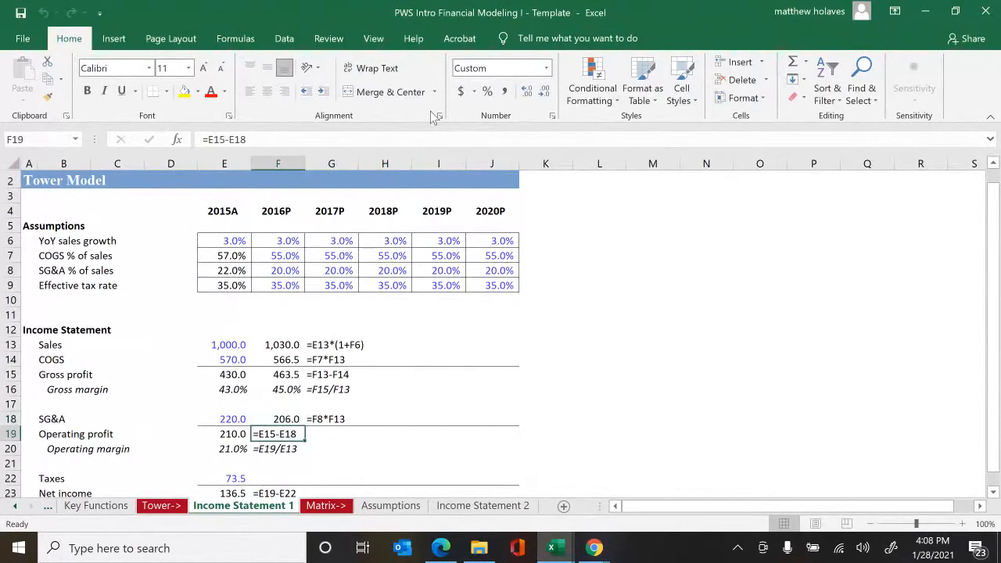
{"action": "key", "text": "F2"}
{"action": "key", "text": "ctrl+Return"}
{"action": "key", "text": "Down"}
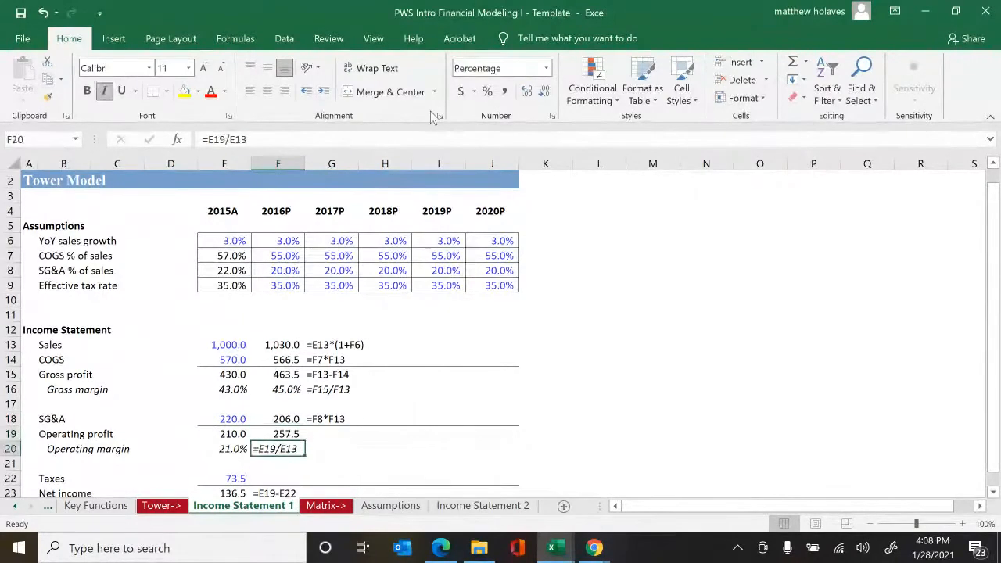
{"action": "key", "text": "F2"}
{"action": "key", "text": "ctrl+Return"}
- Show the 2016P operating profit and operating margin formulas as text in G19 and G20
{"action": "key", "text": "Right"}
{"action": "key", "text": "Up"}
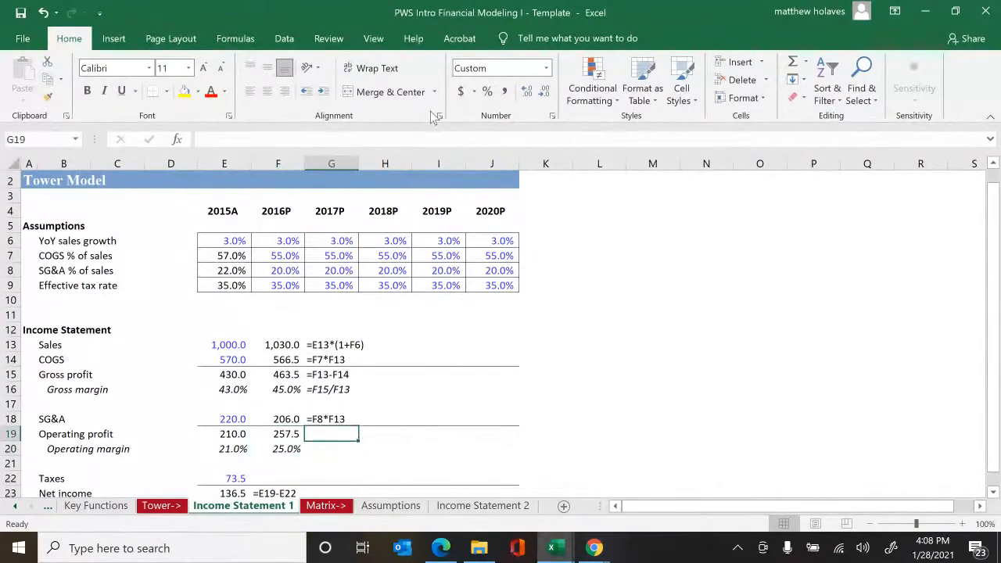
{"action": "type", "text": "=F15-F18"}
{"action": "key", "text": "ctrl+Return"}
{"action": "key", "text": "Down"}
{"action": "type", "text": "=F19/F13"}
{"action": "key", "text": "ctrl+Return"}
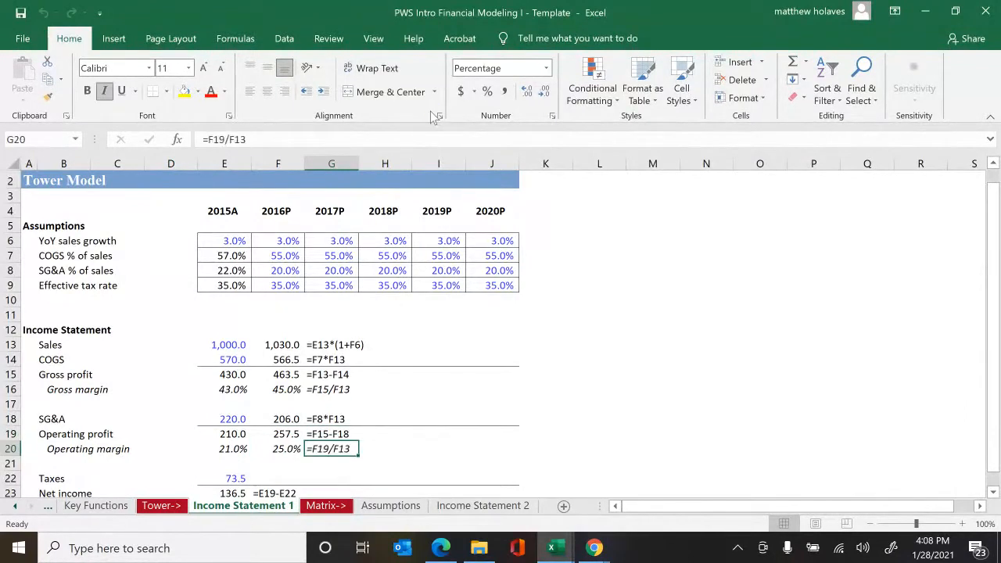
- Project the 2016P taxes in F22 with the formula =F9*F19 and show that formula as text in G22
{"action": "key", "text": "Left"}
{"action": "key", "text": "Down"}
{"action": "key", "text": "Down"}
{"action": "key", "text": "Down"}
{"action": "key", "text": "Down"}
{"action": "key", "text": "Down"}
{"action": "key", "text": "Down"}
{"action": "key", "text": "Down"}
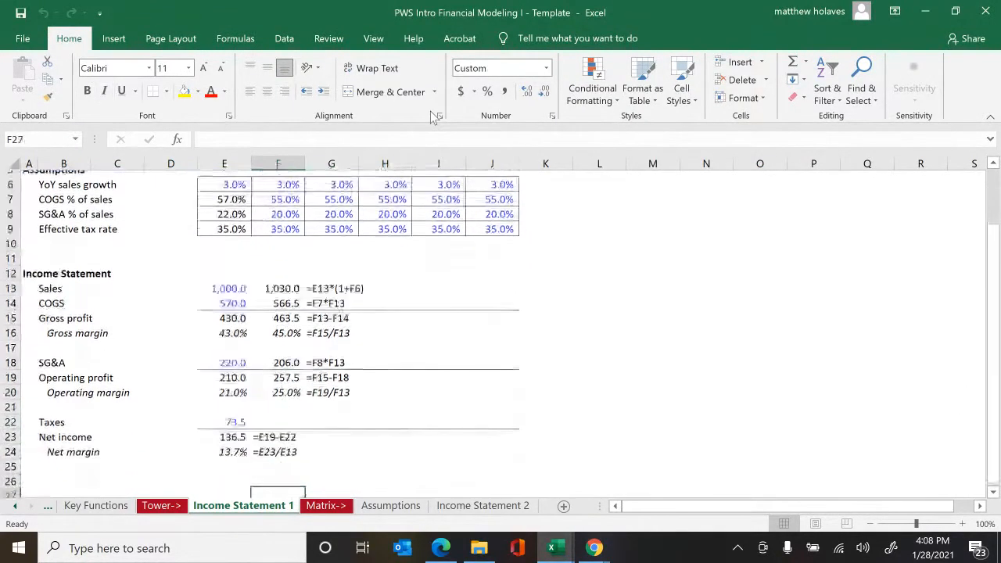
{"action": "key", "text": "Up"}
{"action": "key", "text": "Up"}
{"action": "key", "text": "Up"}
{"action": "key", "text": "Up"}
{"action": "key", "text": "Up"}
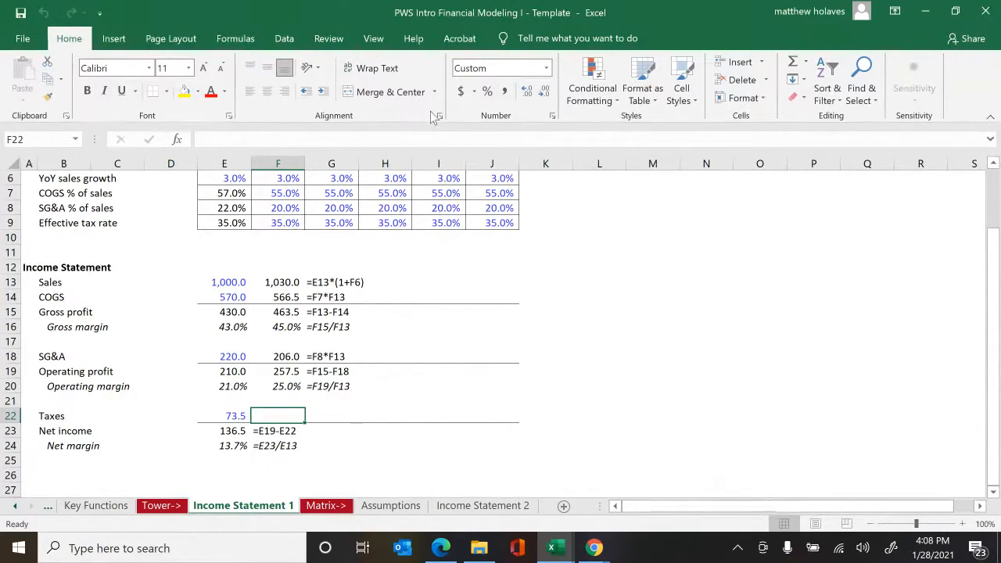
{"action": "type", "text": "="}
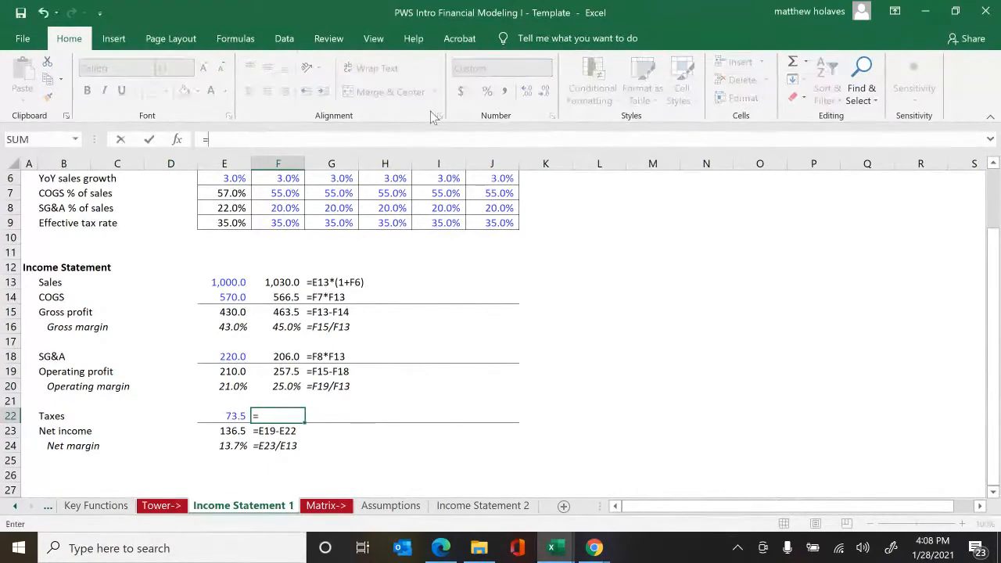
{"action": "key", "text": "Up"}
{"action": "key", "text": "Up"}
{"action": "key", "text": "Up"}
{"action": "key", "text": "Up"}
{"action": "key", "text": "Up"}
{"action": "key", "text": "Up"}
{"action": "key", "text": "Up"}
{"action": "key", "text": "Up"}
{"action": "key", "text": "Up"}
{"action": "key", "text": "Up"}
{"action": "key", "text": "Up"}
{"action": "key", "text": "Up"}
{"action": "key", "text": "Up"}
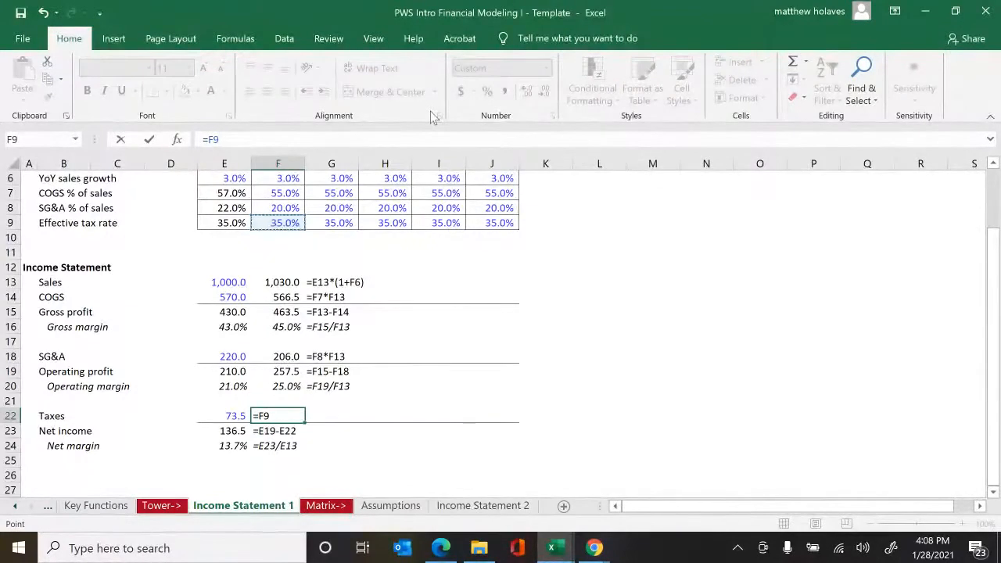
{"action": "type", "text": "*"}
{"action": "key", "text": "Up"}
{"action": "key", "text": "Up"}
{"action": "key", "text": "Up"}
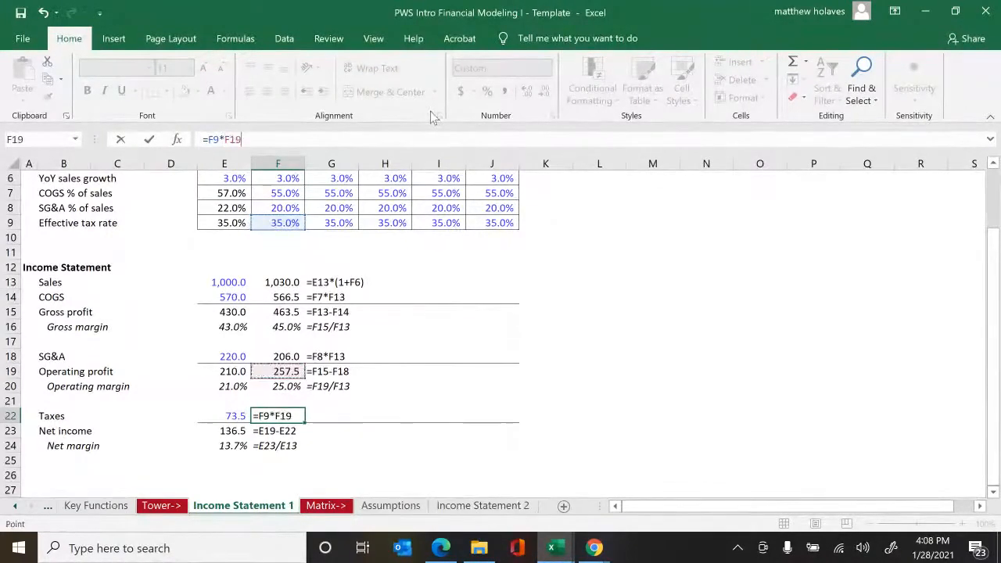
{"action": "key", "text": "ctrl+Return"}
{"action": "key", "text": "Right"}
{"action": "type", "text": "=F9*F19"}
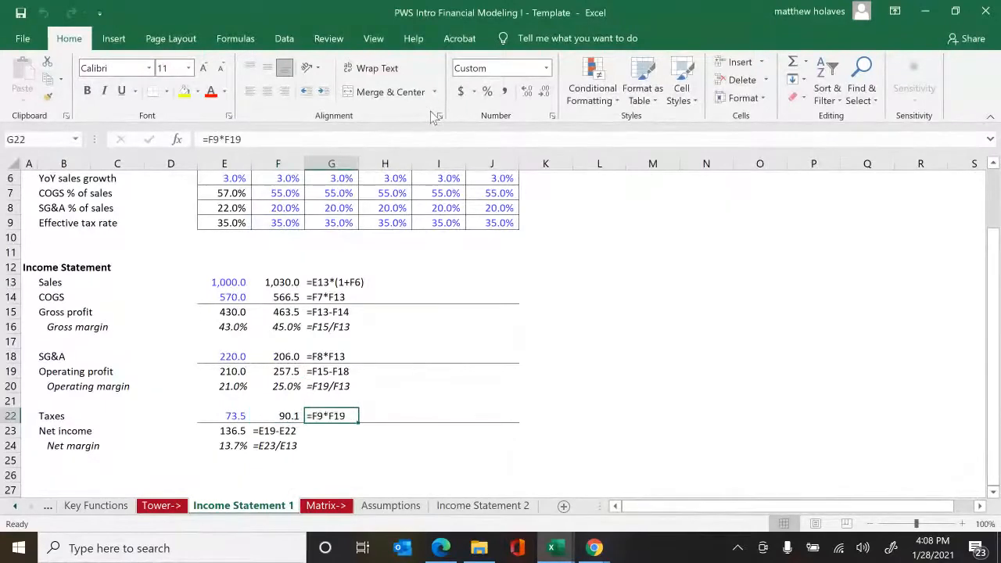
- Copy the 2015A net income and net margin formulas across into F23 and F24 for 2016P
{"action": "key", "text": "Left"}
{"action": "key", "text": "Down"}
{"action": "key", "text": "ctrl+r"}
{"action": "key", "text": "Down"}
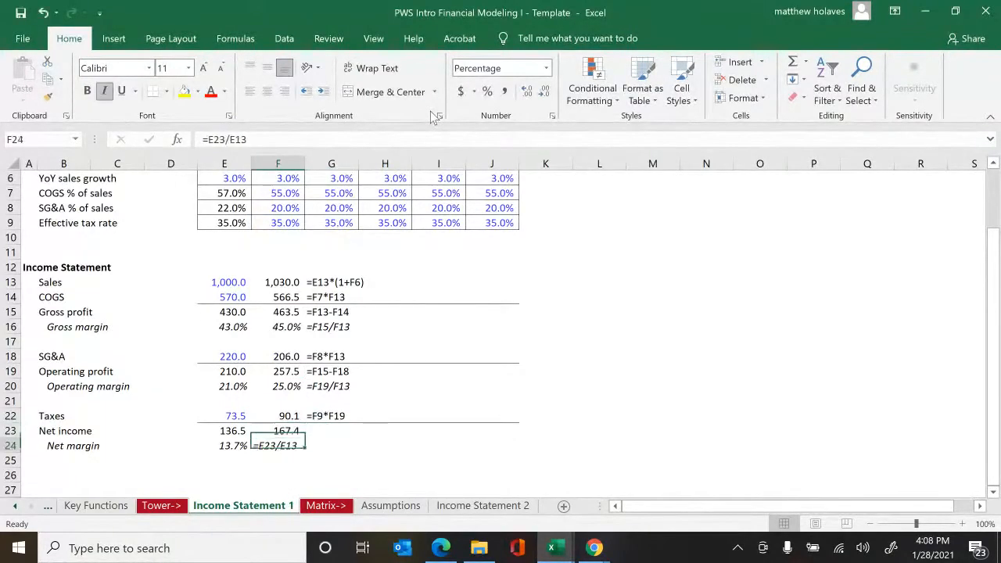
{"action": "key", "text": "ctrl+r"}
- Show the 2016P net income formula =F19-F22 as text in G23 and the net margin formula =F23/F13 in G24
{"action": "key", "text": "Up"}
{"action": "key", "text": "Right"}
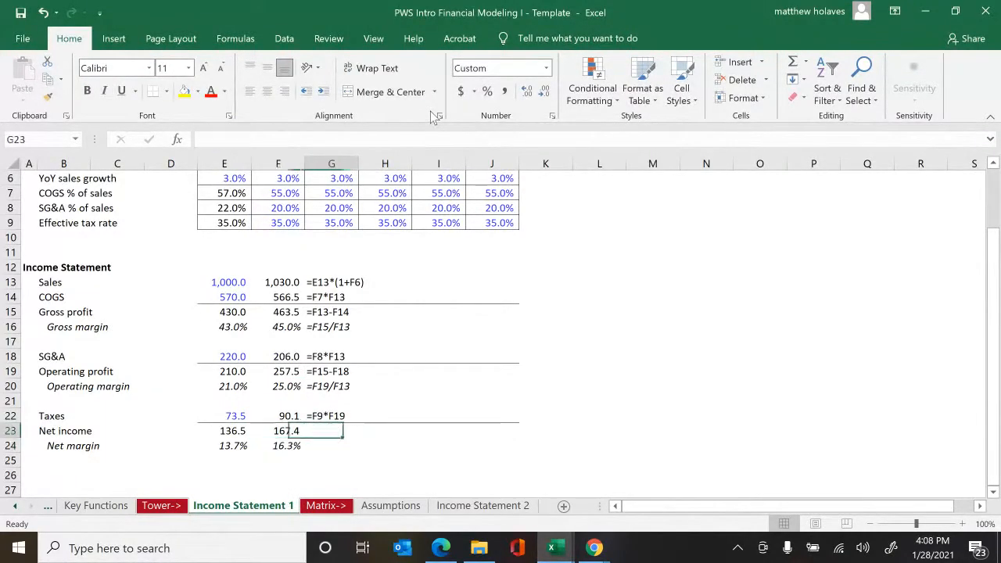
{"action": "type", "text": "=F19-F22"}
{"action": "key", "text": "Down"}
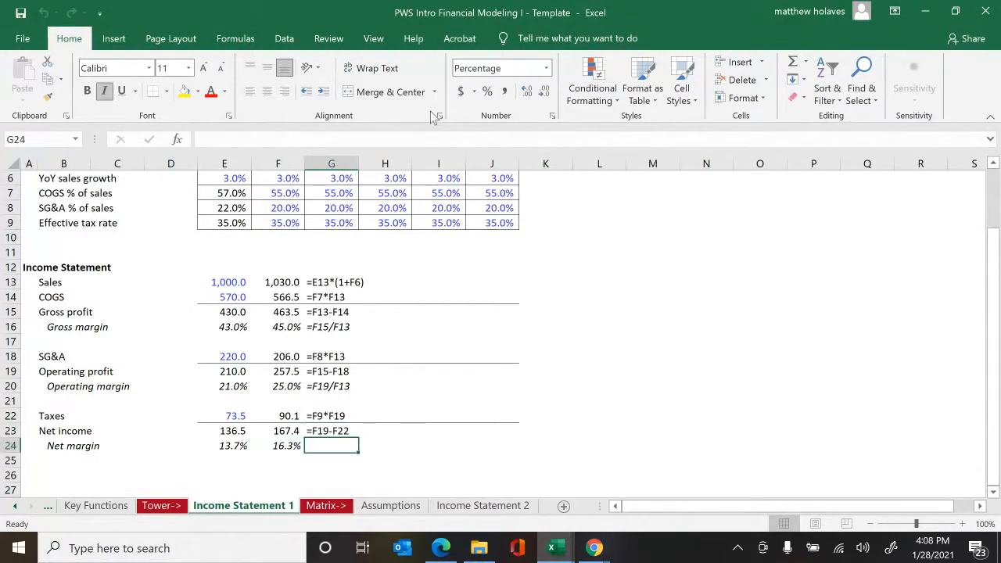
{"action": "type", "text": "=F23/F13"}
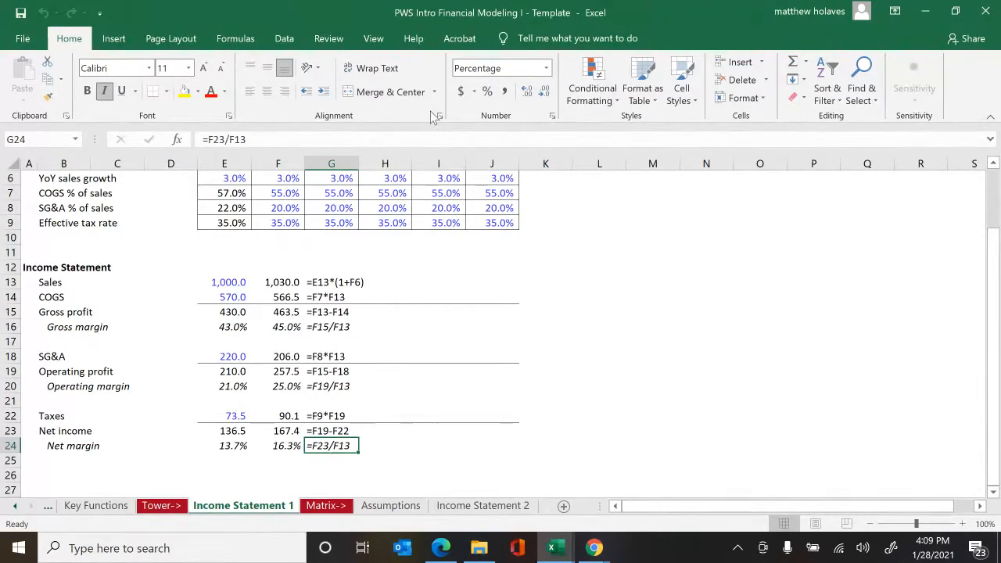
- Fill the 2016P income statement formulas in F13:F24 across through column J to project 2017P to 2020P
{"action": "key", "text": "Left"}
{"action": "key", "text": "Up"}
{"action": "key", "text": "Up"}
{"action": "key", "text": "Up"}
{"action": "key", "text": "Up"}
{"action": "key", "text": "Up"}
{"action": "key", "text": "Up"}
{"action": "key", "text": "Up"}
{"action": "key", "text": "Up"}
{"action": "key", "text": "Up"}
{"action": "key", "text": "Up"}
{"action": "key", "text": "Up"}
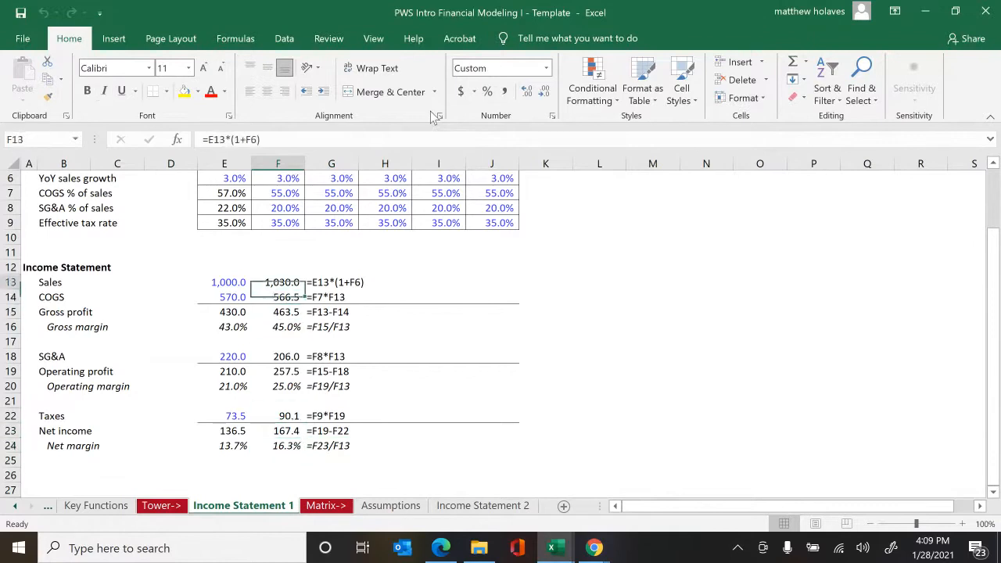
{"action": "key", "text": "shift+Down"}
{"action": "key", "text": "shift+Down"}
{"action": "key", "text": "shift+Down"}
{"action": "key", "text": "shift+Down"}
{"action": "key", "text": "shift+Down"}
{"action": "key", "text": "shift+Down"}
{"action": "key", "text": "shift+Down"}
{"action": "key", "text": "shift+Down"}
{"action": "key", "text": "shift+Down"}
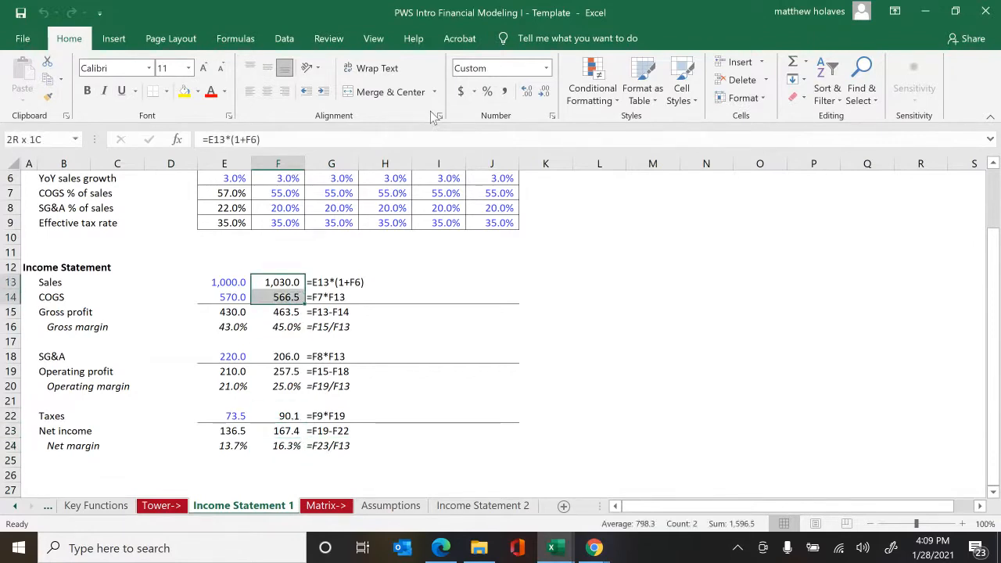
{"action": "key", "text": "shift+Down"}
{"action": "key", "text": "shift+Down"}
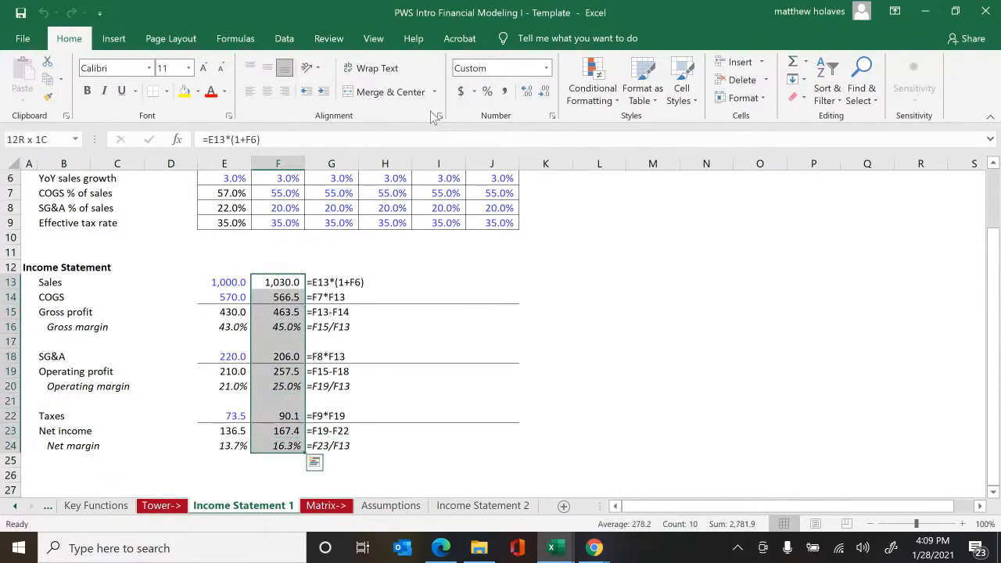
{"action": "key", "text": "shift+Right"}
{"action": "key", "text": "shift+Right"}
{"action": "key", "text": "shift+Right"}
{"action": "key", "text": "shift+Right"}
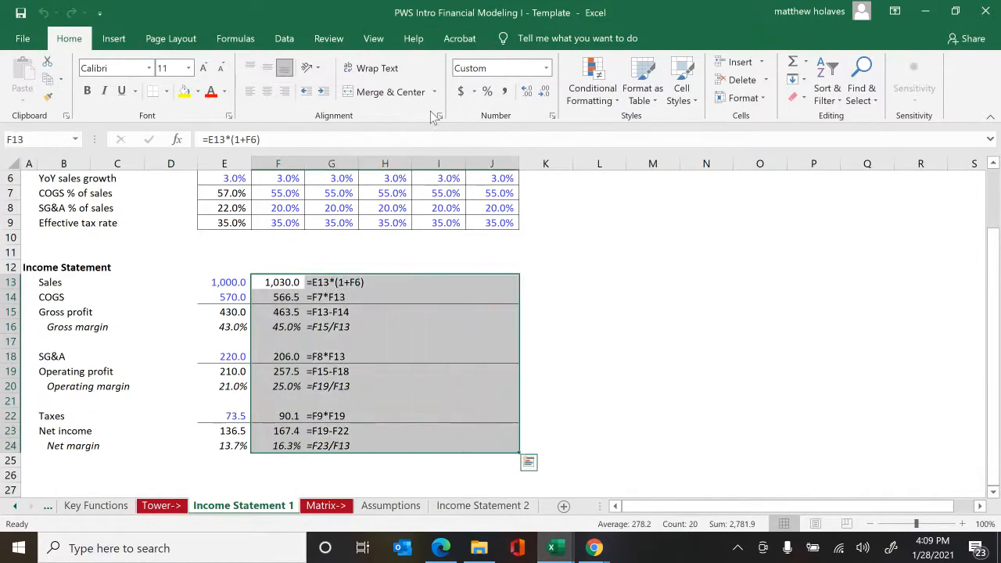
{"action": "key", "text": "ctrl+r"}
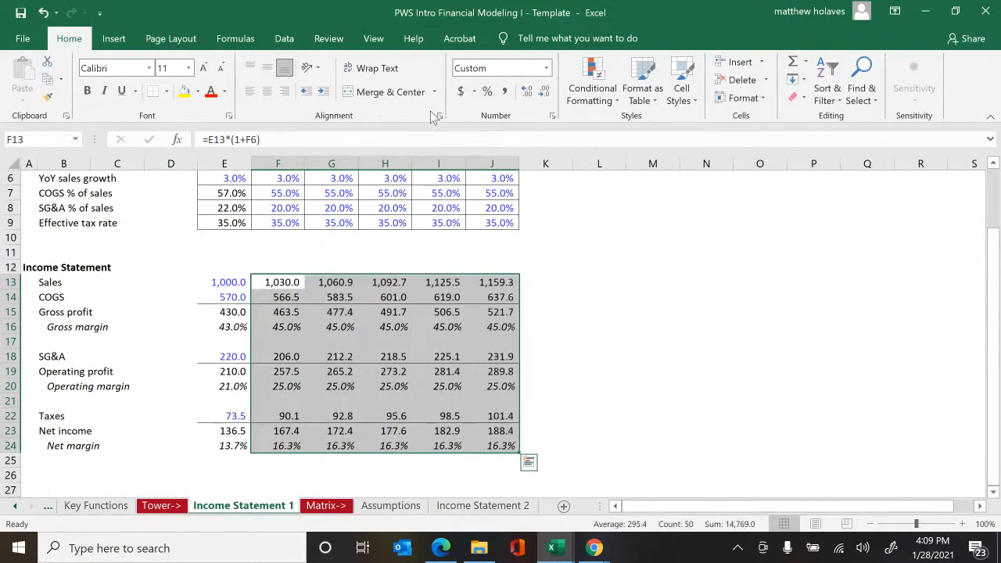
- Show the 2020P formulas as text down column K, starting with =fr(J13) in K13, and return to the 2016P sales cell F13
{"action": "key", "text": "Right"}
{"action": "key", "text": "Right"}
{"action": "key", "text": "Right"}
{"action": "key", "text": "Right"}
{"action": "key", "text": "Right"}
{"action": "key", "text": "ctrl+shift+f"}
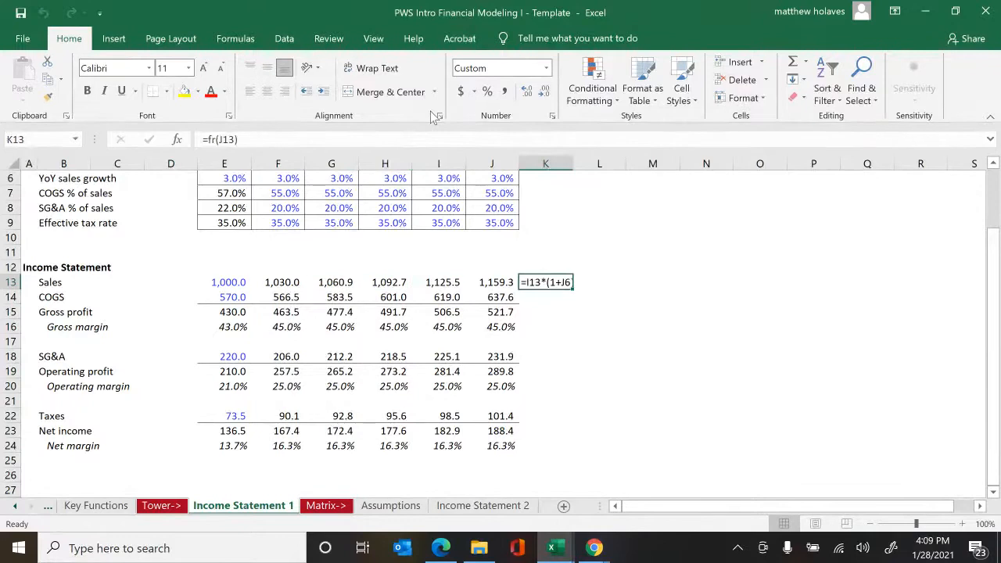
{"action": "key", "text": "shift+Down"}
{"action": "key", "text": "shift+Down"}
{"action": "key", "text": "shift+Down"}
{"action": "key", "text": "shift+Down"}
{"action": "key", "text": "shift+Down"}
{"action": "key", "text": "shift+Down"}
{"action": "key", "text": "shift+Down"}
{"action": "key", "text": "shift+Down"}
{"action": "key", "text": "shift+Down"}
{"action": "key", "text": "shift+Down"}
{"action": "key", "text": "shift+Down"}
{"action": "key", "text": "shift+Down"}
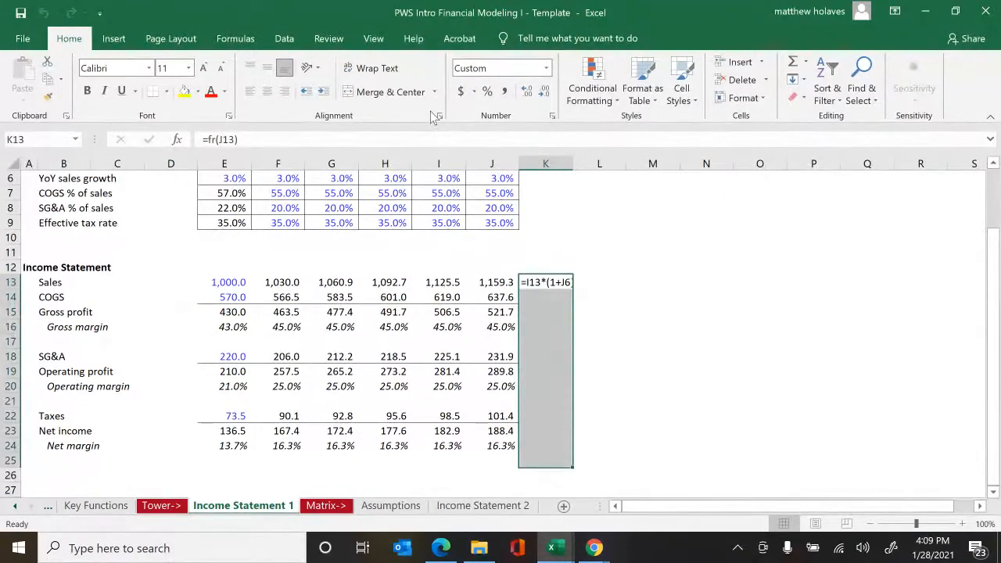
{"action": "key", "text": "ctrl+d"}
{"action": "key", "text": "Left"}
{"action": "key", "text": "Left"}
{"action": "key", "text": "Left"}
{"action": "key", "text": "Left"}
{"action": "key", "text": "Left"}
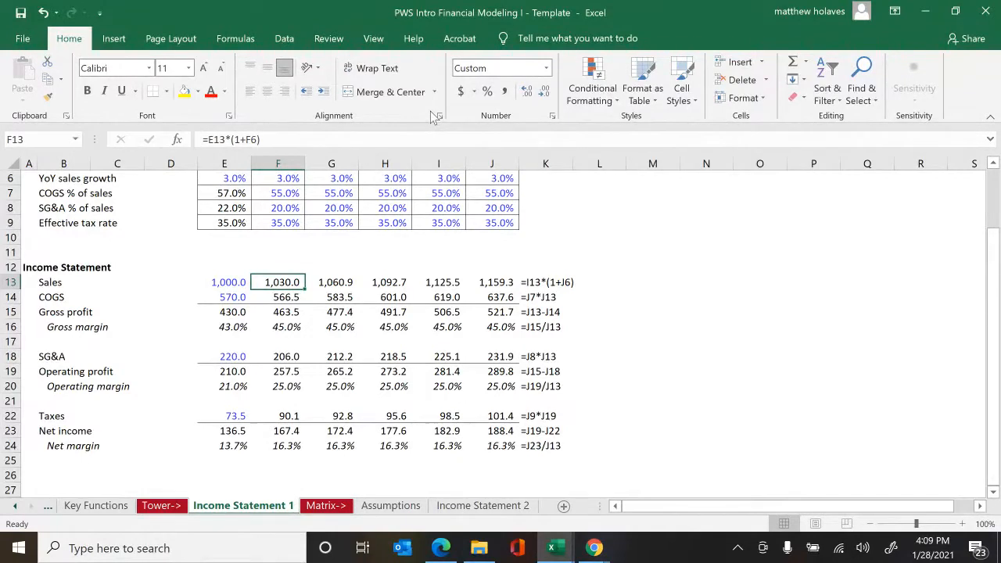
- Review the 2016P formulas in column F from sales in F13 down to SG&A in F18
{"action": "key", "text": "Down"}
{"action": "key", "text": "Down"}
{"action": "key", "text": "Down"}
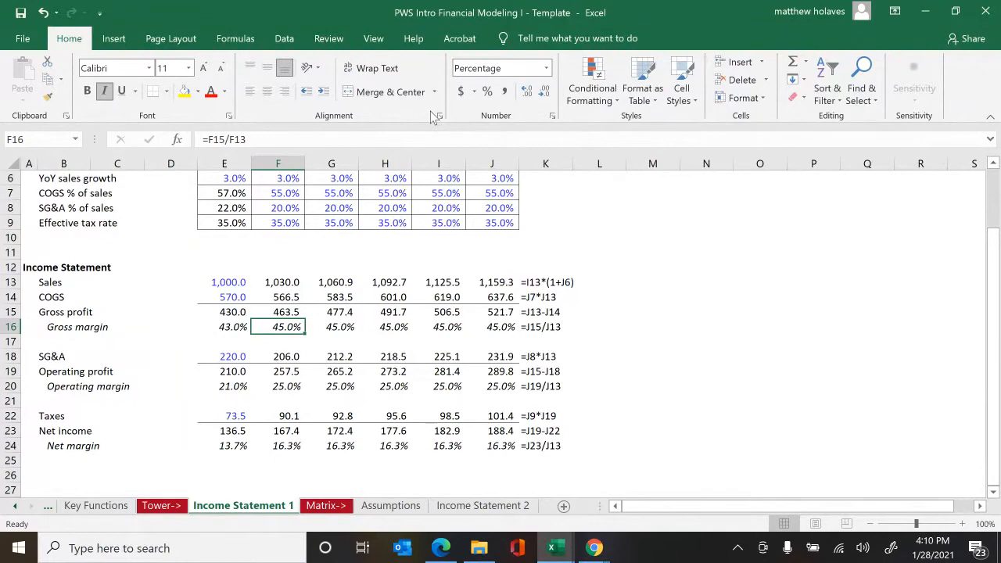
{"action": "key", "text": "Down"}
{"action": "key", "text": "Down"}
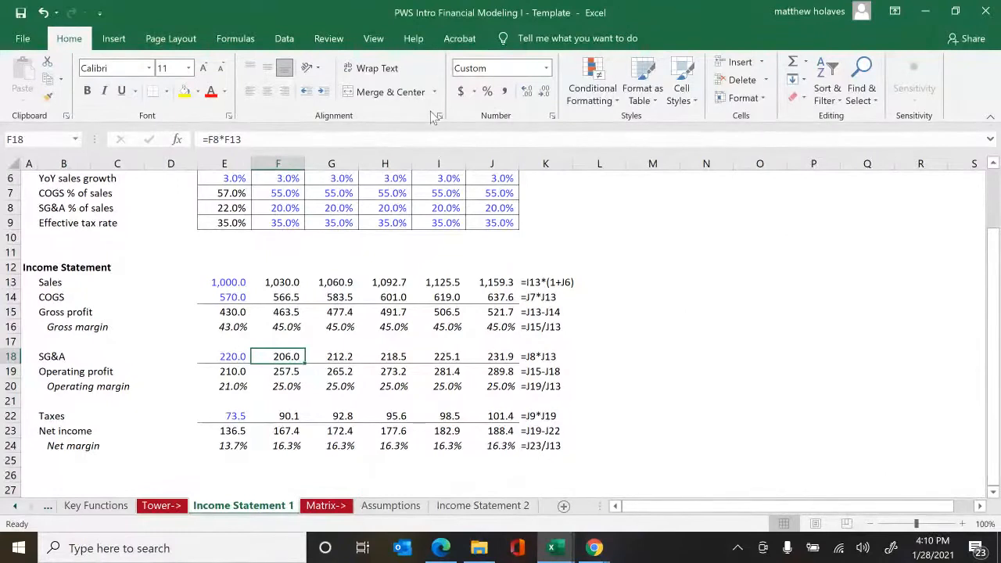
{"action": "key", "text": "Up"}
{"action": "key", "text": "Up"}
{"action": "key", "text": "Up"}
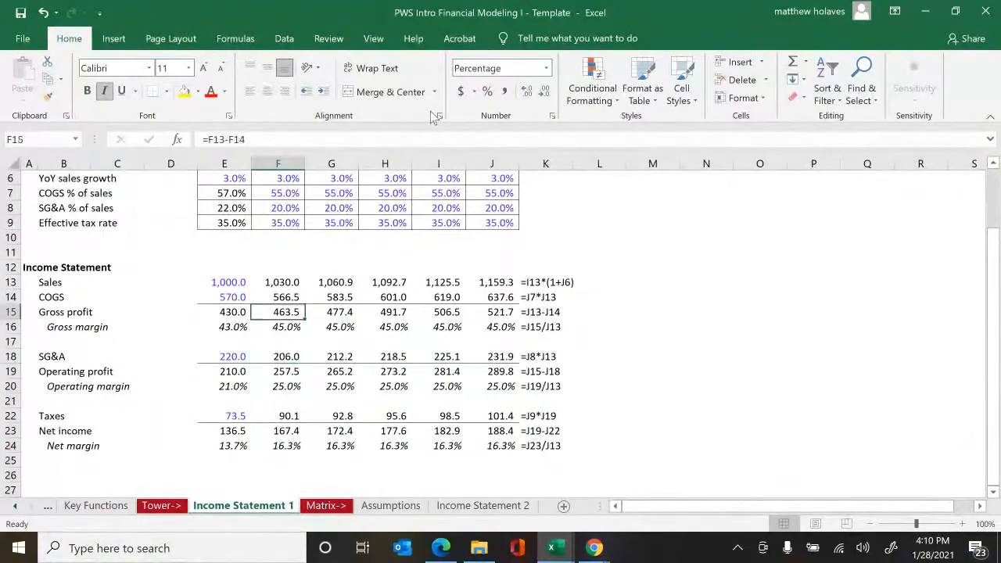
- Clear the 2017P to 2020P projections and the formula text beside them, starting at G13 and extending through column K
{"action": "key", "text": "Up"}
{"action": "key", "text": "Up"}
{"action": "key", "text": "Right"}
{"action": "key", "text": "shift+Down"}
{"action": "key", "text": "shift+Down"}
{"action": "key", "text": "shift+Down"}
{"action": "key", "text": "shift+Down"}
{"action": "key", "text": "shift+Down"}
{"action": "key", "text": "shift+Down"}
{"action": "key", "text": "shift+Down"}
{"action": "key", "text": "shift+Down"}
{"action": "key", "text": "shift+Down"}
{"action": "key", "text": "shift+Down"}
{"action": "key", "text": "shift+Down"}
{"action": "key", "text": "shift+Down"}
{"action": "key", "text": "shift+Down"}
{"action": "key", "text": "shift+Right"}
{"action": "key", "text": "shift+Right"}
{"action": "key", "text": "shift+Right"}
{"action": "key", "text": "shift+Right"}
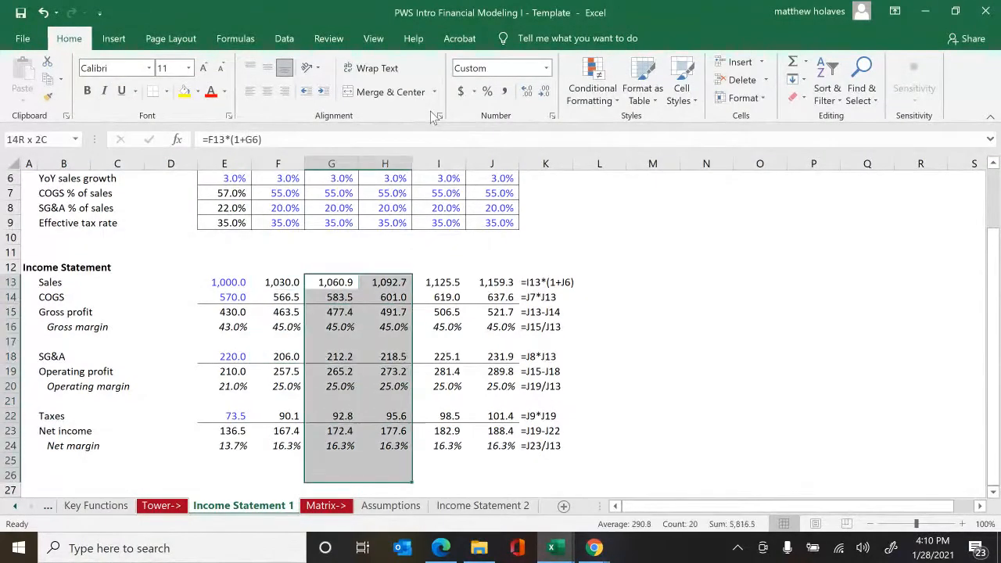
{"action": "key", "text": "Delete"}
{"action": "key", "text": "Left"}
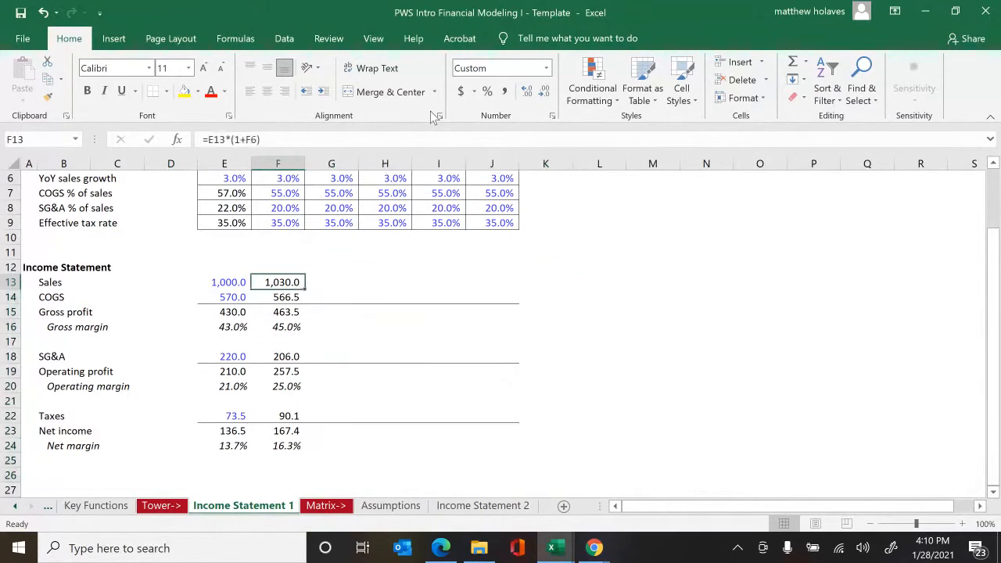
- Inspect the cells referenced by the 2016P SG&A formula in F18, and return to the sales cell F13
{"action": "key", "text": "Down"}
{"action": "key", "text": "Down"}
{"action": "key", "text": "Down"}
{"action": "key", "text": "Down"}
{"action": "key", "text": "Down"}
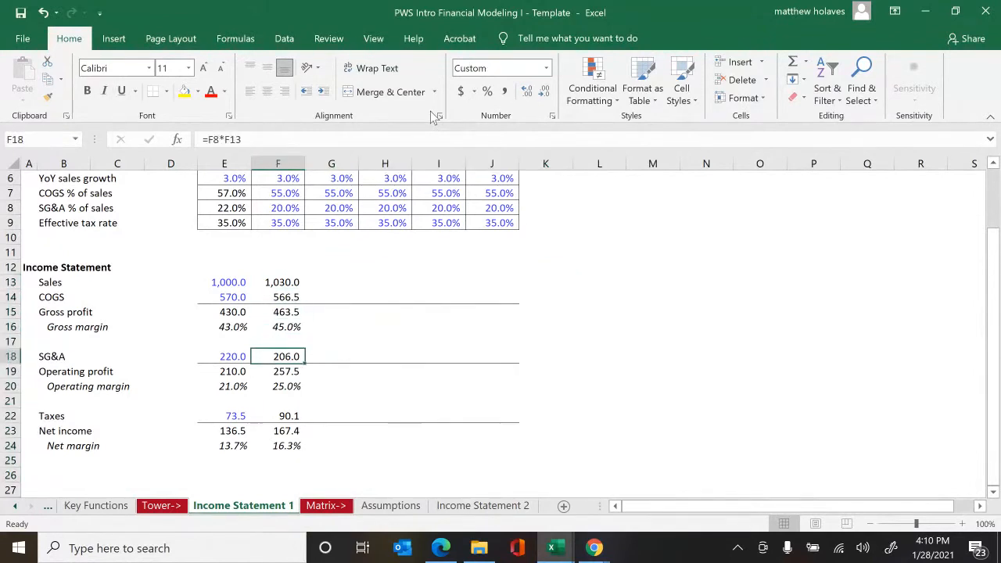
{"action": "key", "text": "F2"}
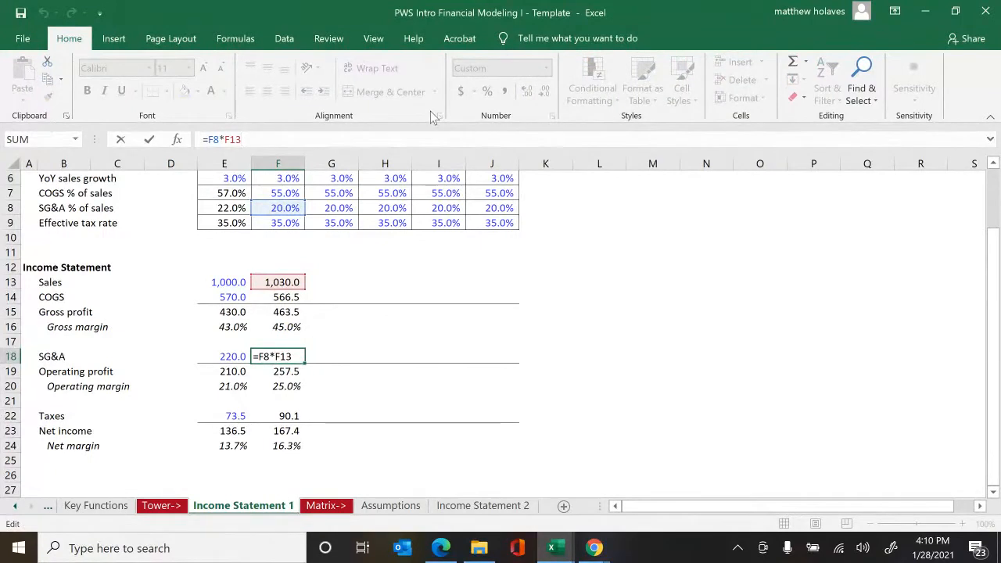
{"action": "key", "text": "Escape"}
{"action": "key", "text": "Up"}
{"action": "key", "text": "Up"}
{"action": "key", "text": "Up"}
{"action": "key", "text": "Up"}
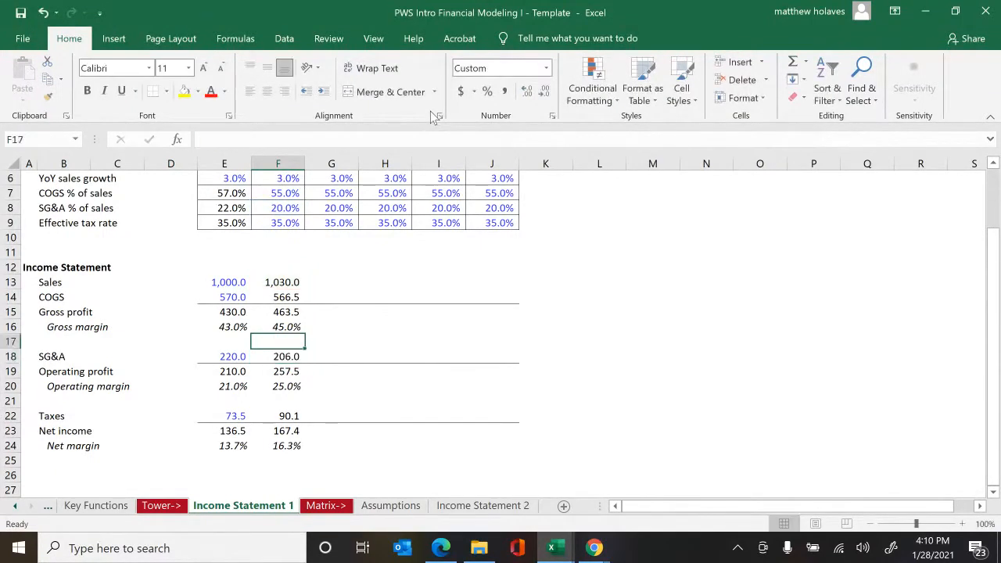
{"action": "key", "text": "Up"}
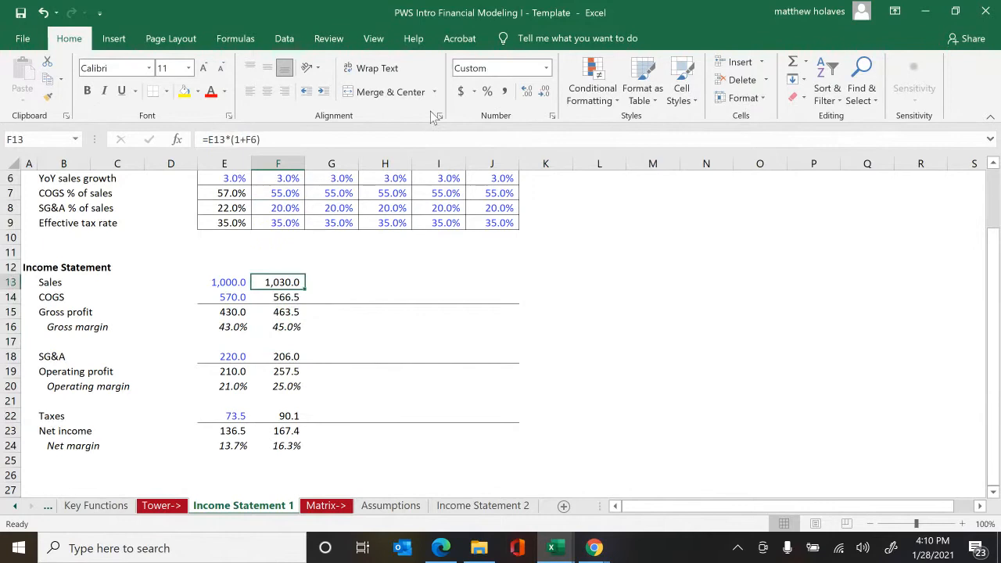
- Show the 2016P formulas as text down G13:G24, starting with =fr(F13) in G13
{"action": "key", "text": "Right"}
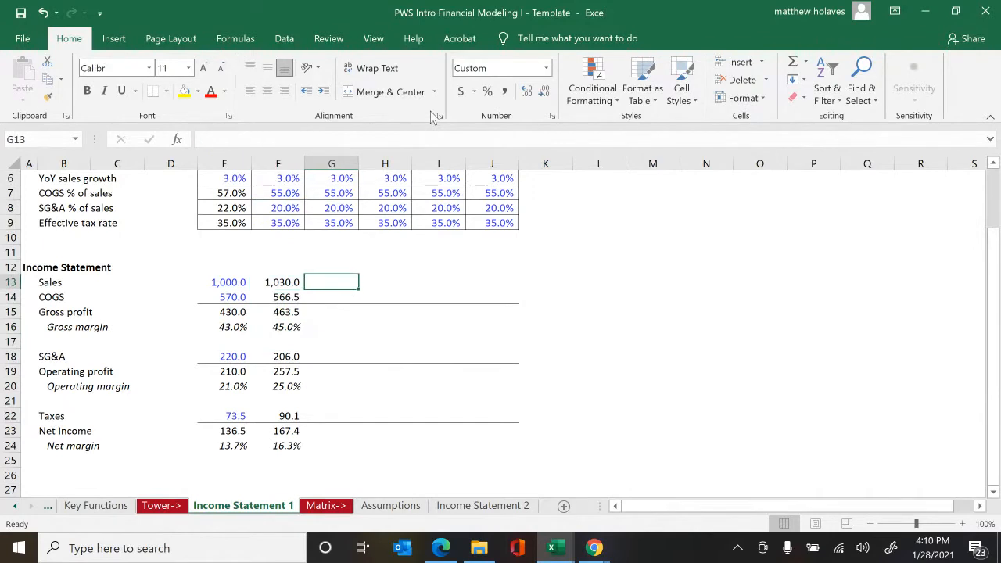
{"action": "key", "text": "ctrl+v"}
{"action": "key", "text": "shift+Down"}
{"action": "key", "text": "shift+Down"}
{"action": "key", "text": "shift+Down"}
{"action": "key", "text": "shift+Down"}
{"action": "key", "text": "shift+Down"}
{"action": "key", "text": "shift+Down"}
{"action": "key", "text": "shift+Down"}
{"action": "key", "text": "shift+Down"}
{"action": "key", "text": "shift+Down"}
{"action": "key", "text": "shift+Down"}
{"action": "key", "text": "shift+Down"}
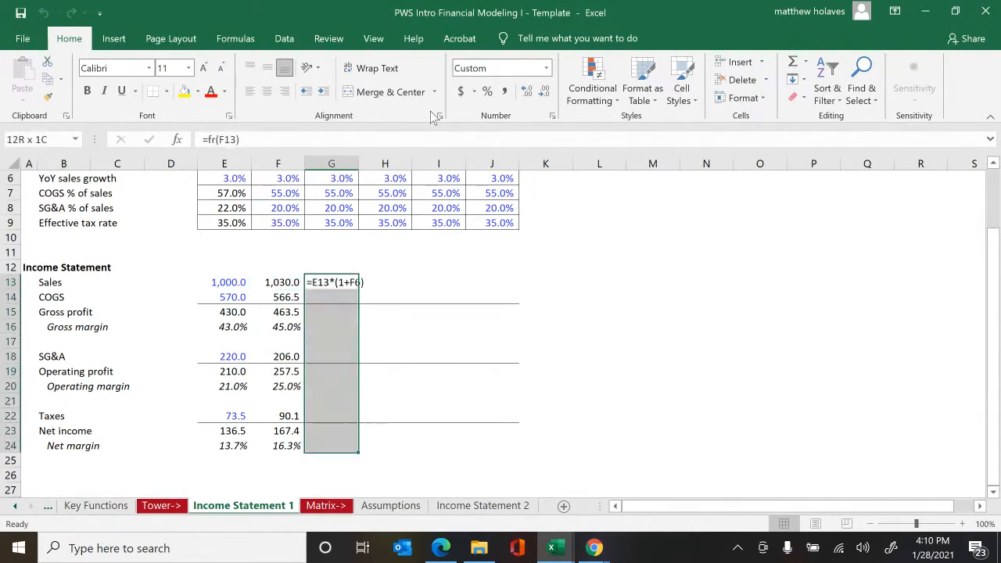
{"action": "key", "text": "ctrl+v"}
{"action": "key", "text": "Left"}
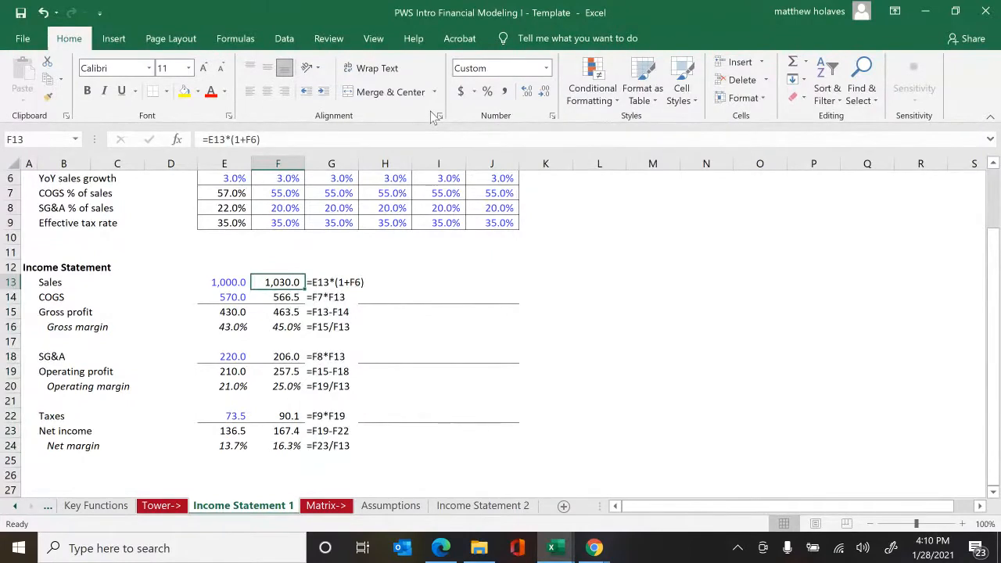
- Trace which assumption and sales cells feed the 2016P SG&A formula in F18, leaving the formula as it is
{"action": "key", "text": "Down"}
{"action": "key", "text": "Down"}
{"action": "key", "text": "Down"}
{"action": "key", "text": "Down"}
{"action": "key", "text": "Down"}
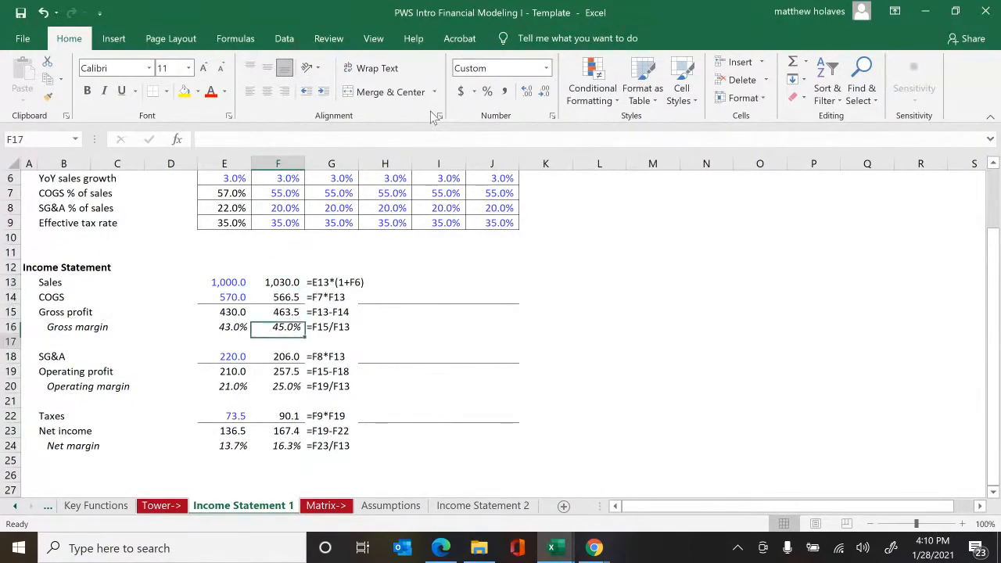
{"action": "key", "text": "F2"}
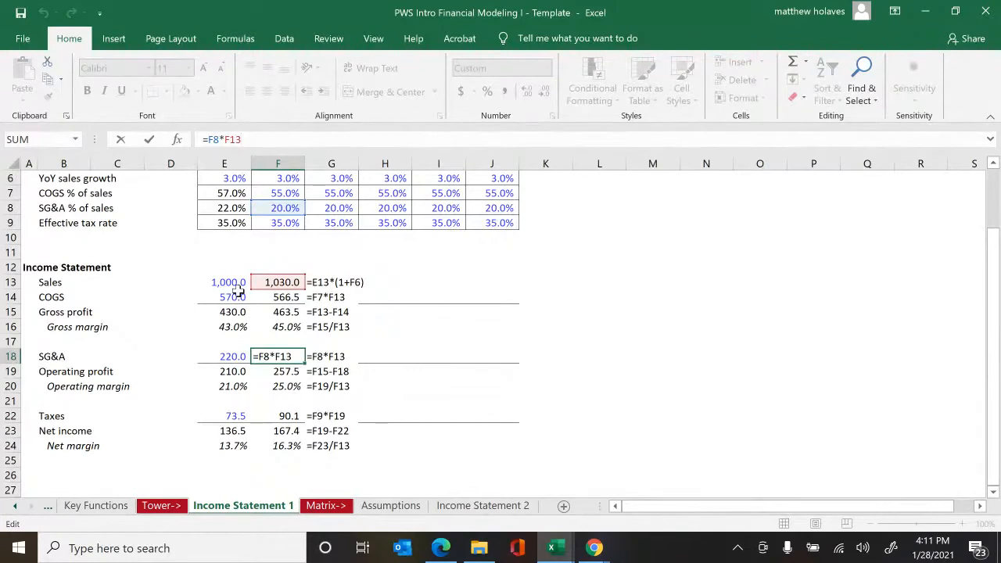
{"action": "key", "text": "ctrl+Return"}
{"action": "key", "text": "Up"}
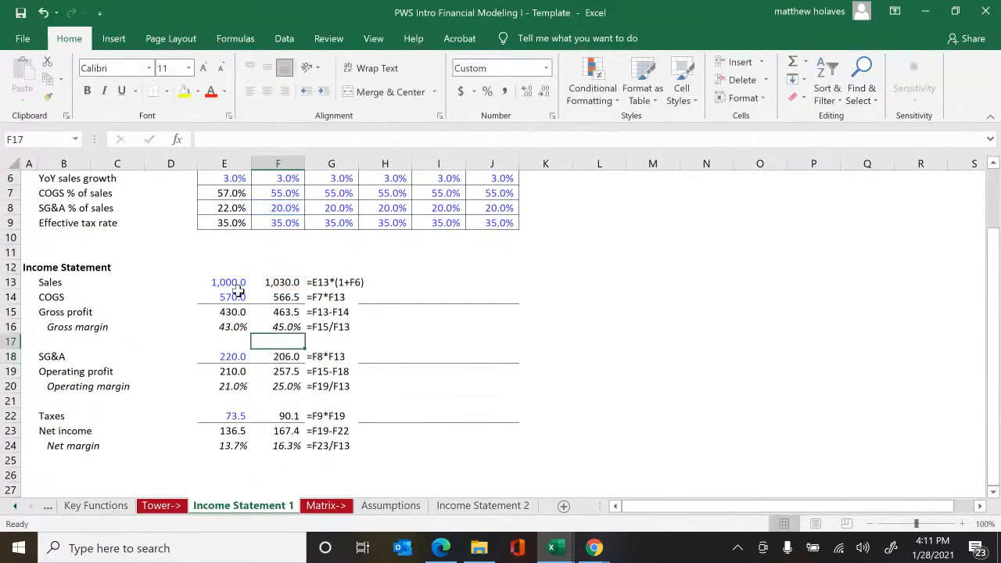
- Examine the 2016P growth, COGS and SG&A assumptions in F6 to F8, and return to the sales cell F13
{"action": "key", "text": "Up"}
{"action": "key", "text": "Up"}
{"action": "key", "text": "Up"}
{"action": "key", "text": "Up"}
{"action": "key", "text": "Up"}
{"action": "key", "text": "Up"}
{"action": "key", "text": "Up"}
{"action": "key", "text": "Up"}
{"action": "key", "text": "Up"}
{"action": "key", "text": "Up"}
{"action": "key", "text": "Up"}
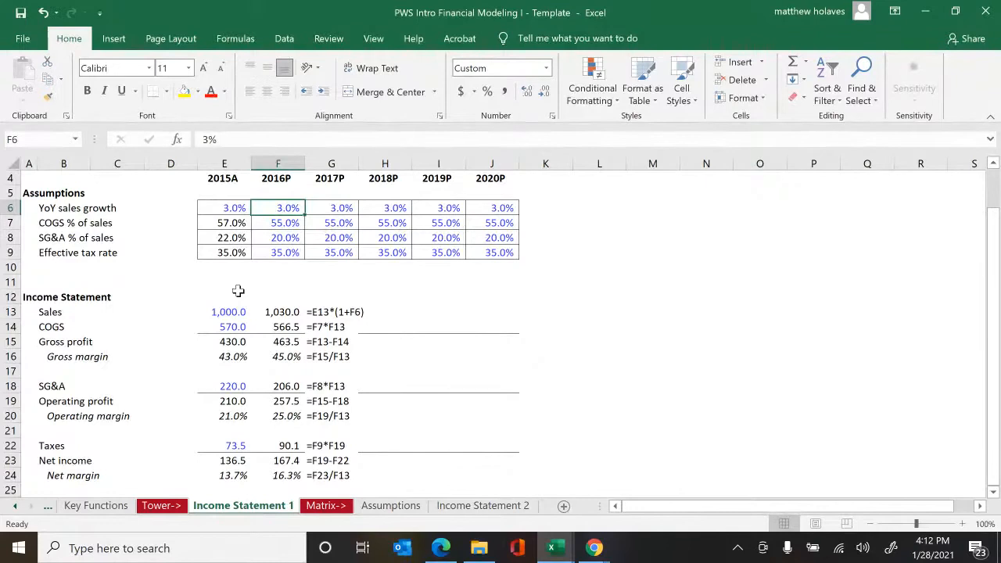
{"action": "key", "text": "Down"}
{"action": "key", "text": "Down"}
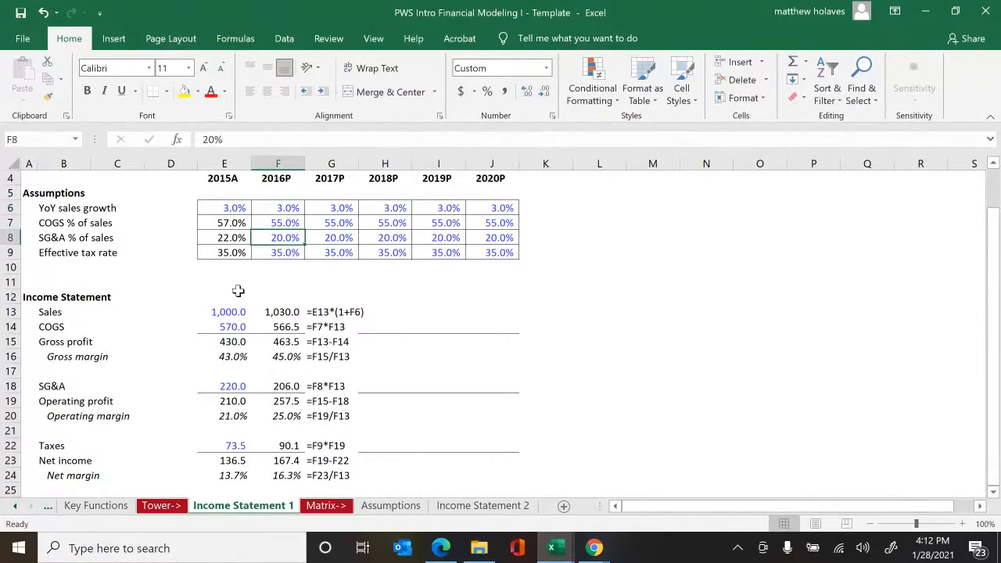
{"action": "key", "text": "Down"}
{"action": "key", "text": "Down"}
{"action": "key", "text": "Down"}
{"action": "key", "text": "Down"}
{"action": "key", "text": "Down"}
{"action": "key", "text": "Down"}
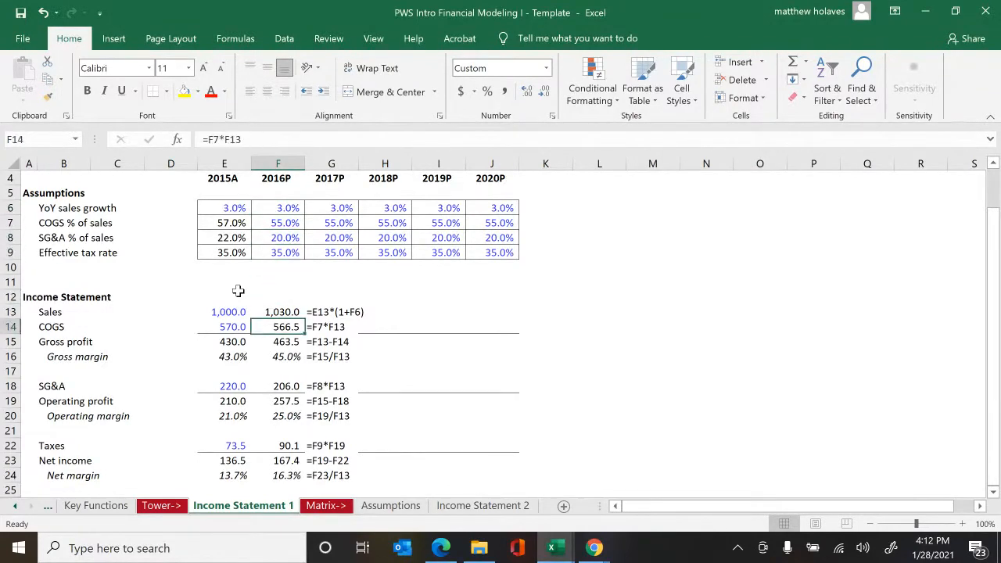
{"action": "key", "text": "Up"}
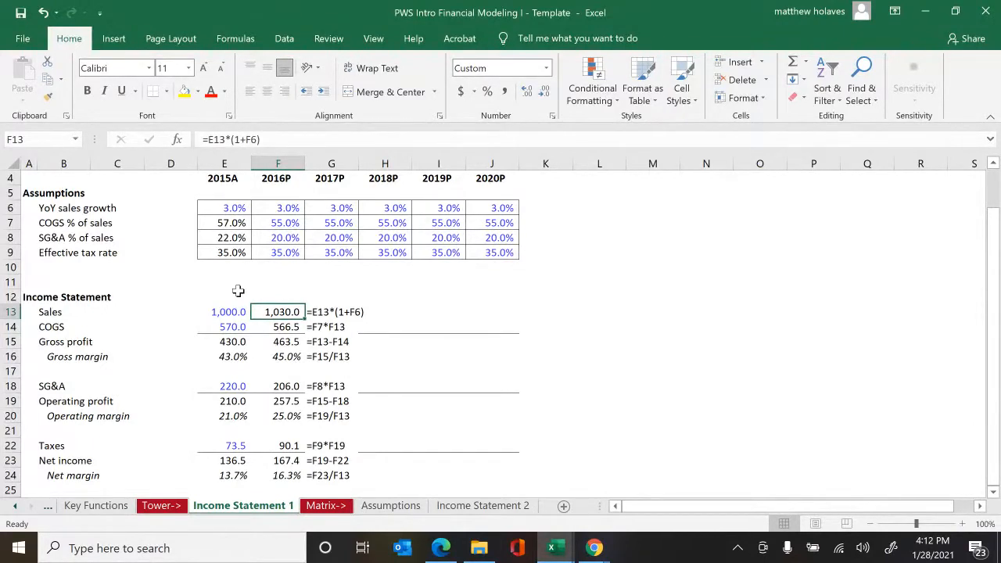
- Fill the 2016P income statement formulas in F13:F24 right across 2017P to 2020P
{"action": "key", "text": "ctrl+shift+Down"}
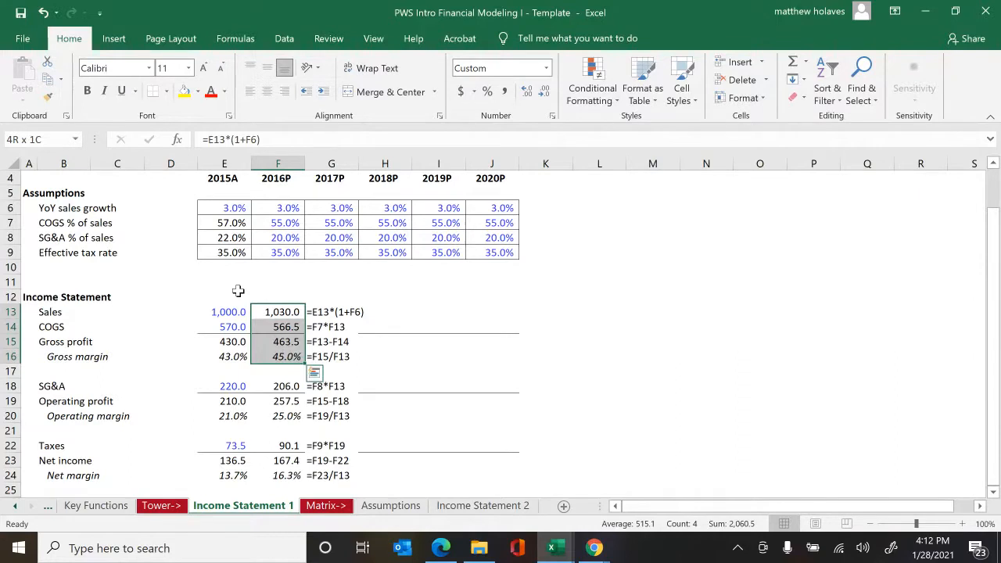
{"action": "key", "text": "ctrl+shift+Down"}
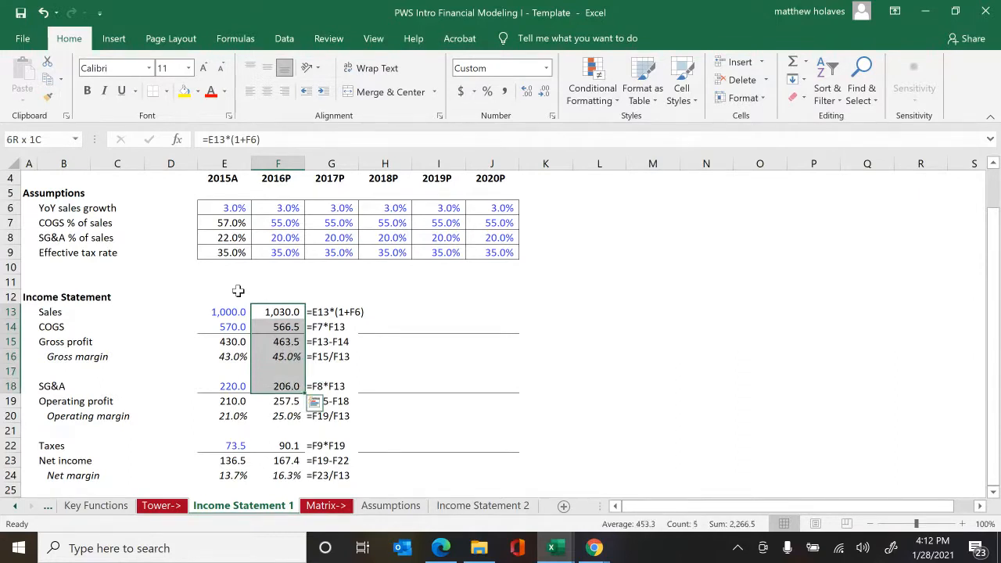
{"action": "key", "text": "ctrl+shift+Down"}
{"action": "key", "text": "ctrl+shift+Down"}
{"action": "key", "text": "ctrl+shift+Down"}
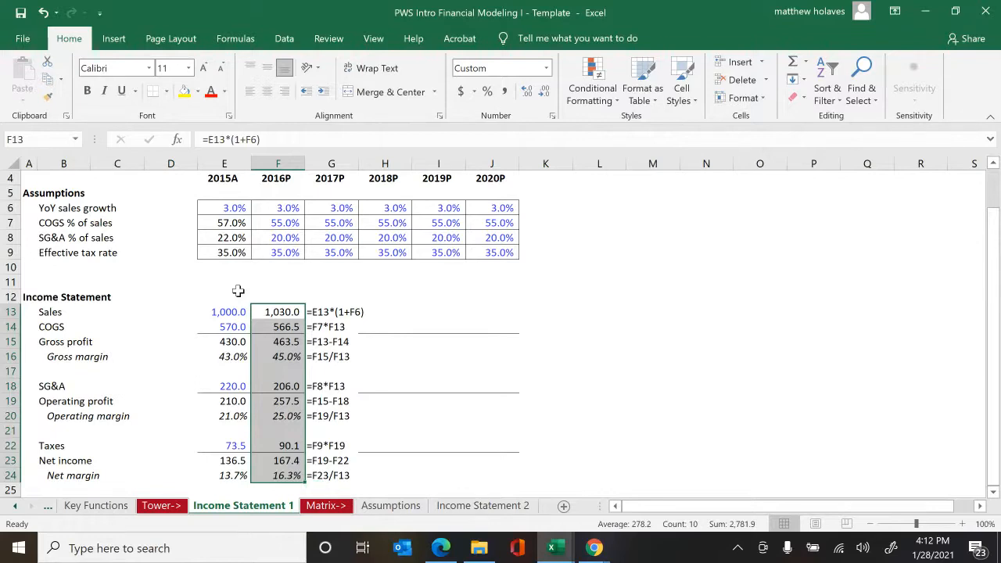
{"action": "key", "text": "shift+Right"}
{"action": "key", "text": "shift+Right"}
{"action": "key", "text": "shift+Right"}
{"action": "key", "text": "shift+Right"}
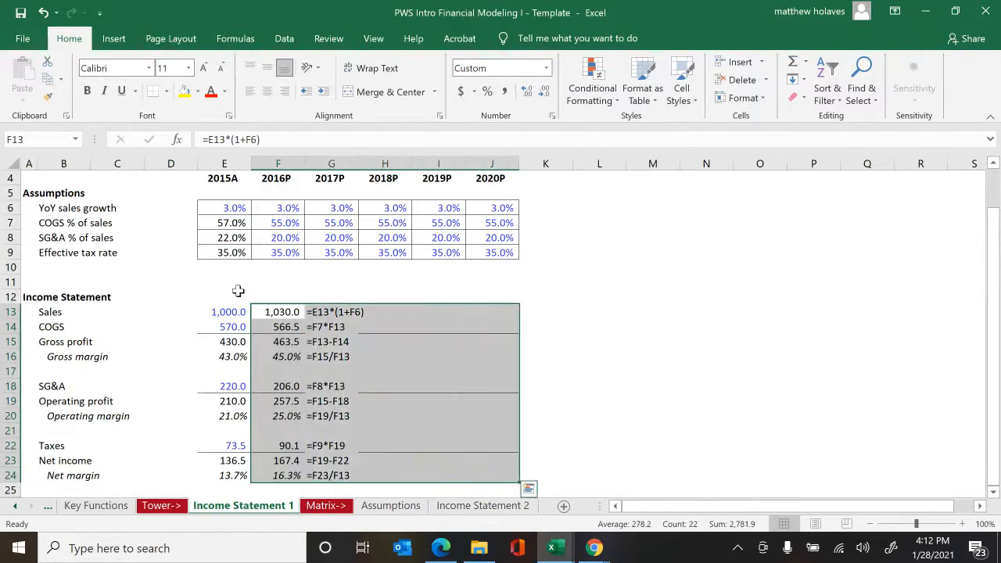
{"action": "key", "text": "ctrl+r"}
- Show the 2020P formulas as text in K13:K24, starting with =fr(J13) in K13
{"action": "key", "text": "Right"}
{"action": "key", "text": "Right"}
{"action": "key", "text": "Right"}
{"action": "key", "text": "Right"}
{"action": "key", "text": "Right"}
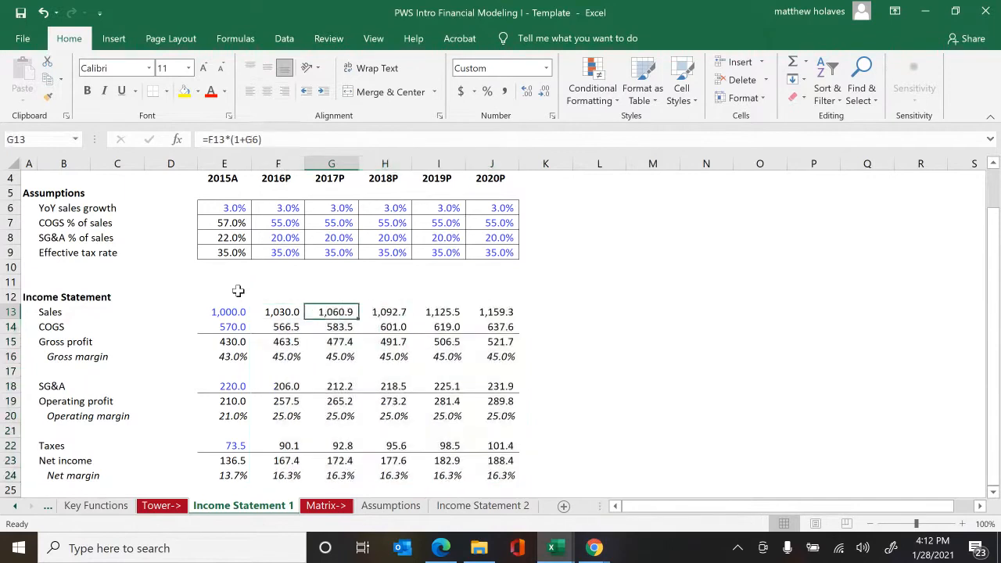
{"action": "type", "text": "=J13*(1+J6"}
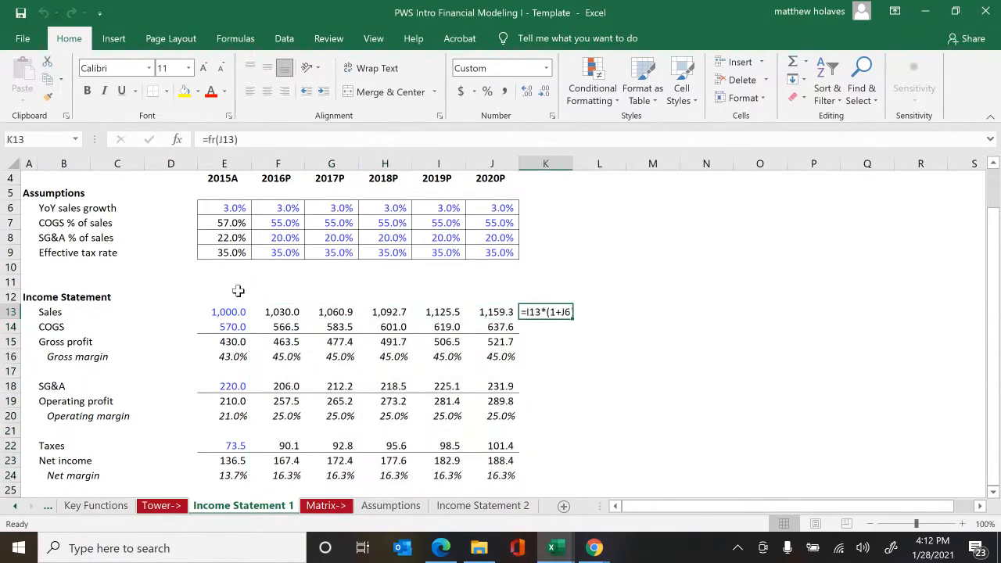
{"action": "key", "text": "shift+Down"}
{"action": "key", "text": "shift+Down"}
{"action": "key", "text": "shift+Down"}
{"action": "key", "text": "shift+Down"}
{"action": "key", "text": "shift+Down"}
{"action": "key", "text": "shift+Down"}
{"action": "key", "text": "shift+Down"}
{"action": "key", "text": "shift+Down"}
{"action": "key", "text": "shift+Down"}
{"action": "key", "text": "shift+Down"}
{"action": "key", "text": "shift+Down"}
{"action": "key", "text": "ctrl+d"}
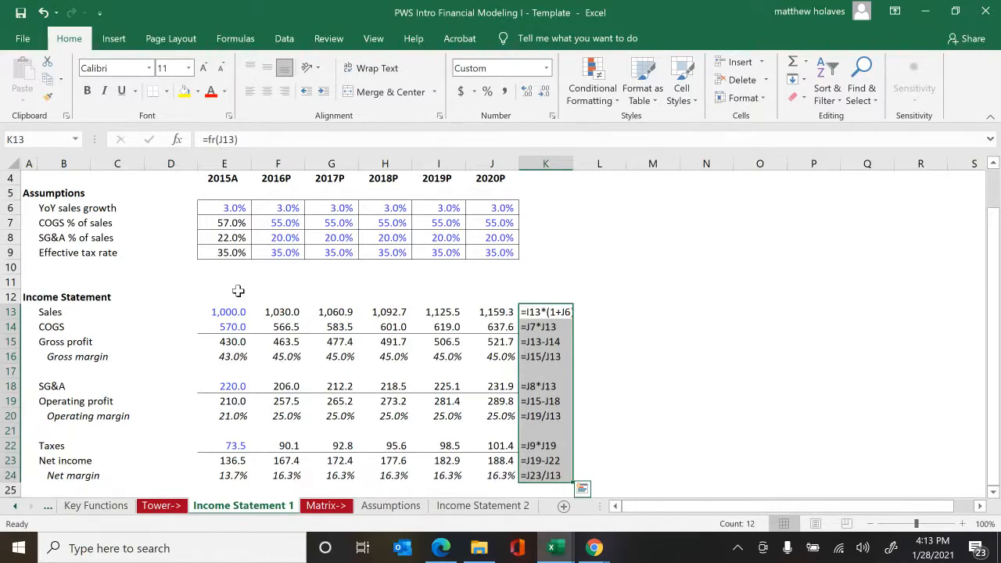
- Clear the projections and formula text from G13:K24, keeping only the 2015A and 2016P columns
{"action": "key", "text": "Left"}
{"action": "key", "text": "Left"}
{"action": "key", "text": "Left"}
{"action": "key", "text": "Left"}
{"action": "key", "text": "Left"}
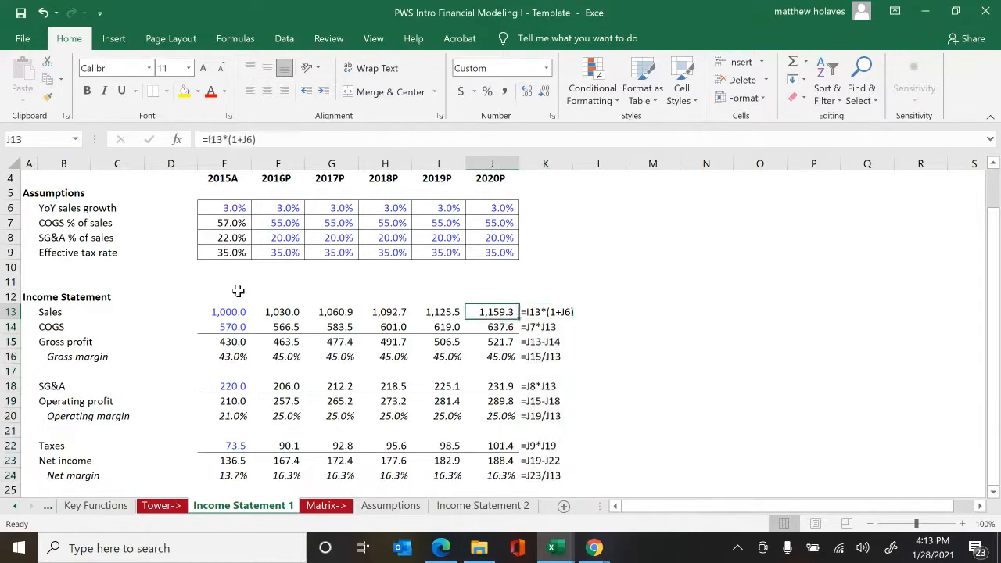
{"action": "key", "text": "Right"}
{"action": "key", "text": "shift+Down"}
{"action": "key", "text": "shift+Down"}
{"action": "key", "text": "shift+Down"}
{"action": "key", "text": "shift+Down"}
{"action": "key", "text": "shift+Down"}
{"action": "key", "text": "shift+Down"}
{"action": "key", "text": "shift+Down"}
{"action": "key", "text": "shift+Down"}
{"action": "key", "text": "shift+Down"}
{"action": "key", "text": "shift+Down"}
{"action": "key", "text": "shift+Down"}
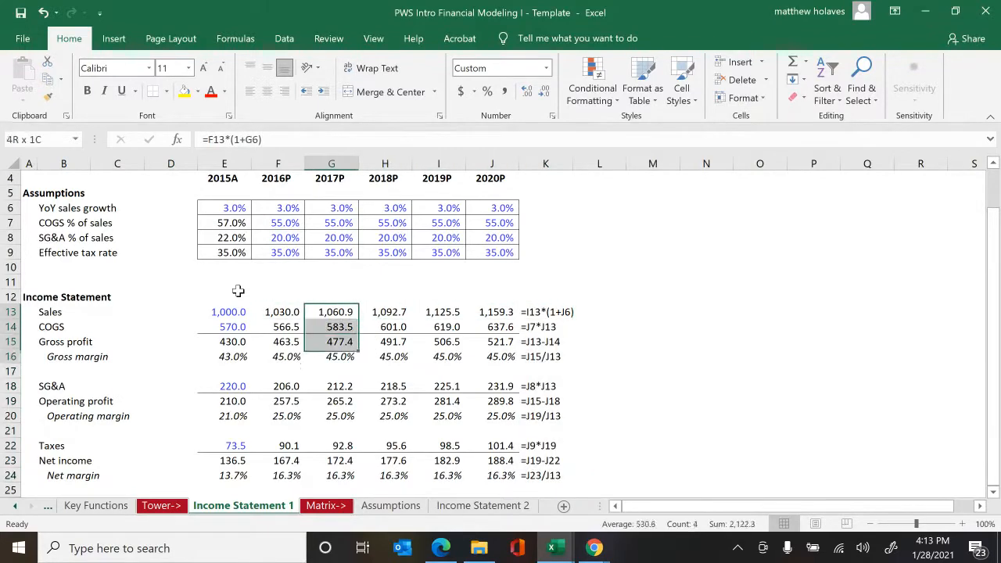
{"action": "key", "text": "shift+Right"}
{"action": "key", "text": "shift+Right"}
{"action": "key", "text": "shift+Right"}
{"action": "key", "text": "shift+Right"}
{"action": "key", "text": "Delete"}
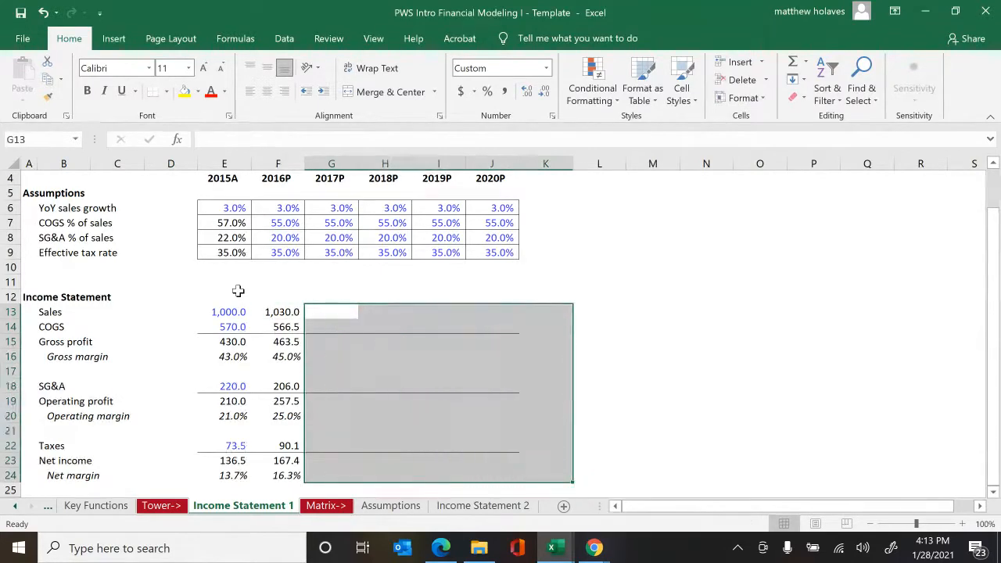
{"action": "key", "text": "Left"}
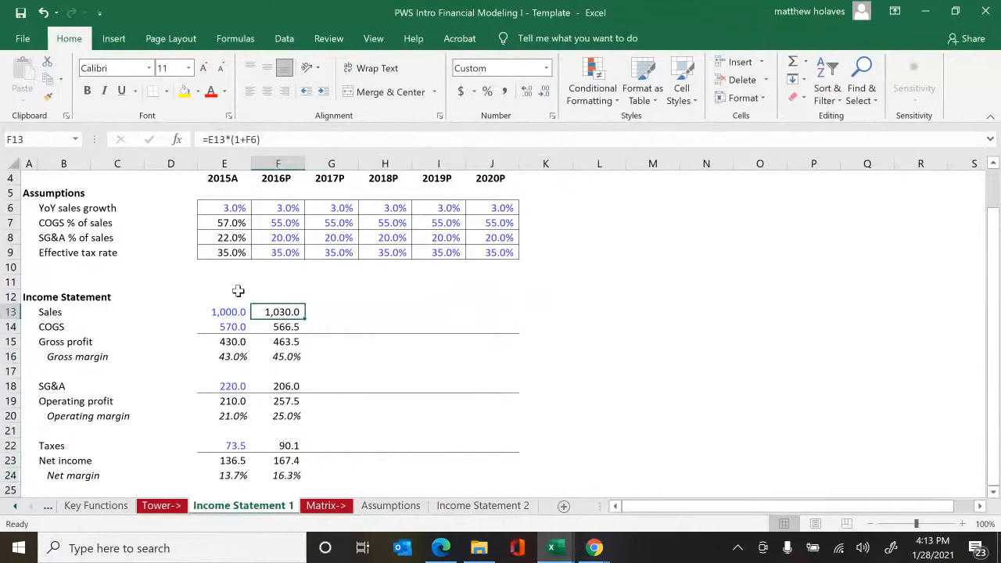
- Show the 2016P sales formula as text in G13 with =fr(F13), and inspect the cells that F13 references
{"action": "key", "text": "Right"}
{"action": "type", "text": "=E13*(1+F6)"}
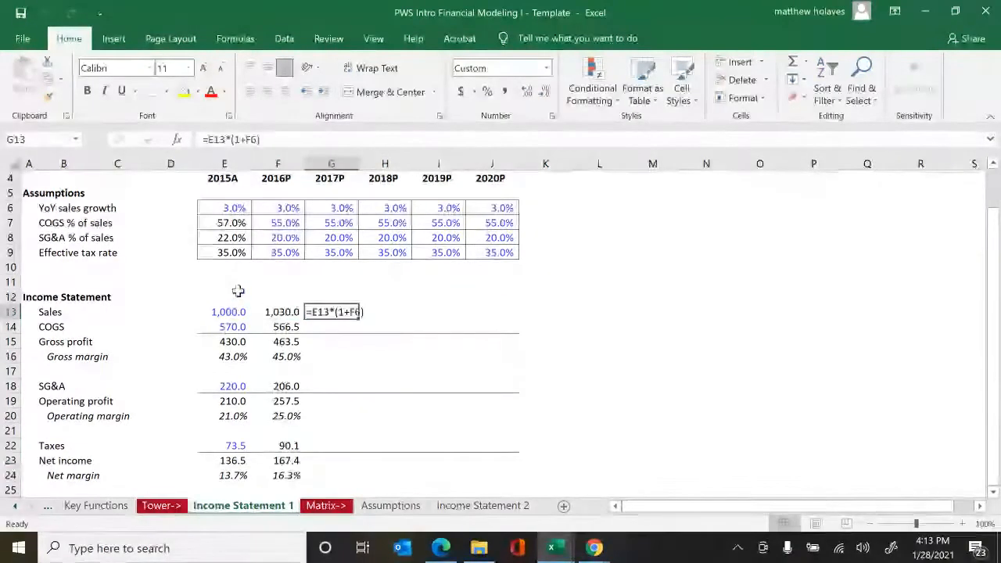
{"action": "key", "text": "Left"}
{"action": "key", "text": "F2"}
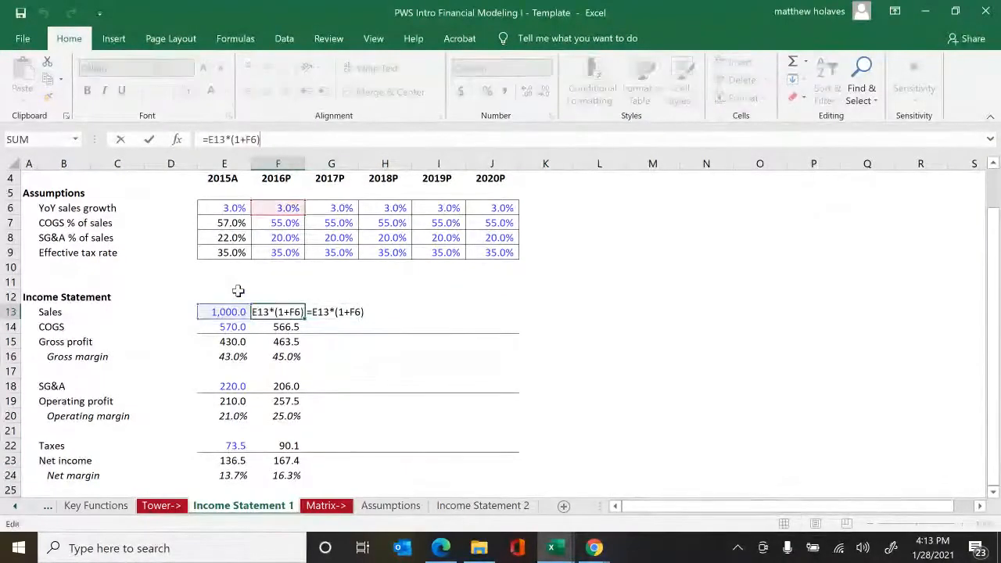
{"action": "key", "text": "Escape"}
- Inspect the cells that the 2016P COGS and gross profit formulas in F14 and F15 reference
{"action": "key", "text": "Down"}
{"action": "key", "text": "F2"}
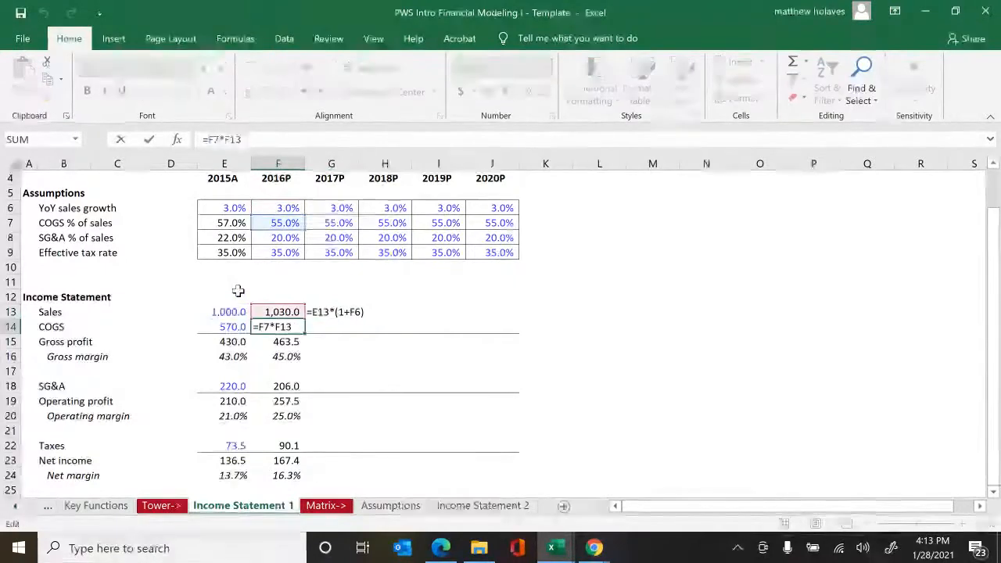
{"action": "key", "text": "Escape"}
{"action": "key", "text": "Down"}
{"action": "key", "text": "F2"}
{"action": "key", "text": "Escape"}
{"action": "key", "text": "Down"}
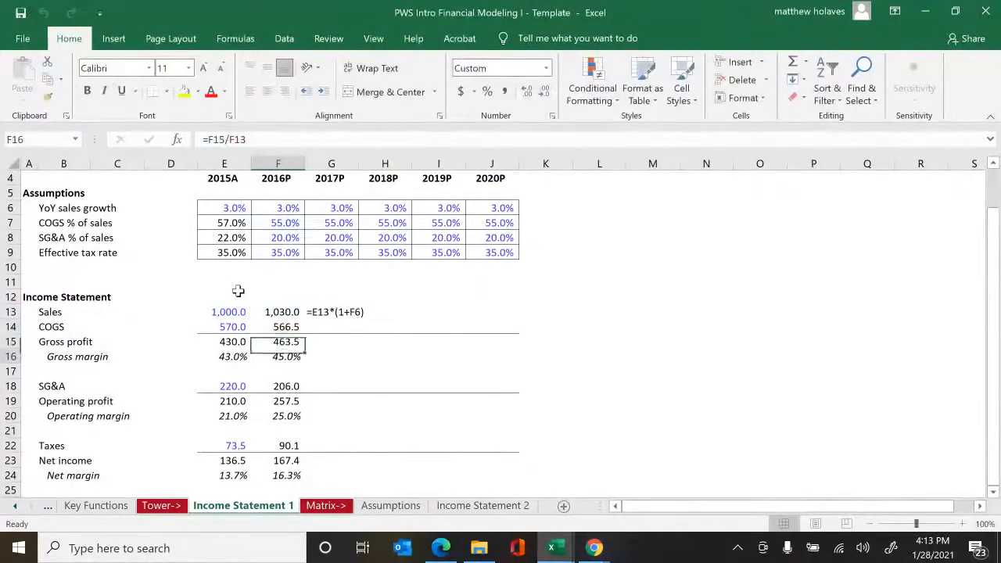
{"action": "key", "text": "Up"}
{"action": "key", "text": "Up"}
{"action": "key", "text": "F2"}
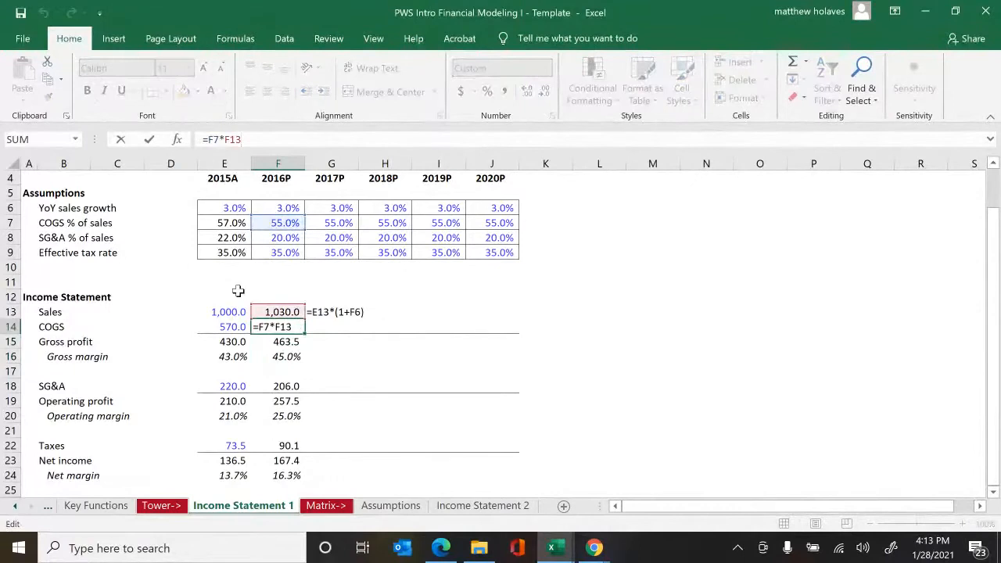
{"action": "key", "text": "Escape"}
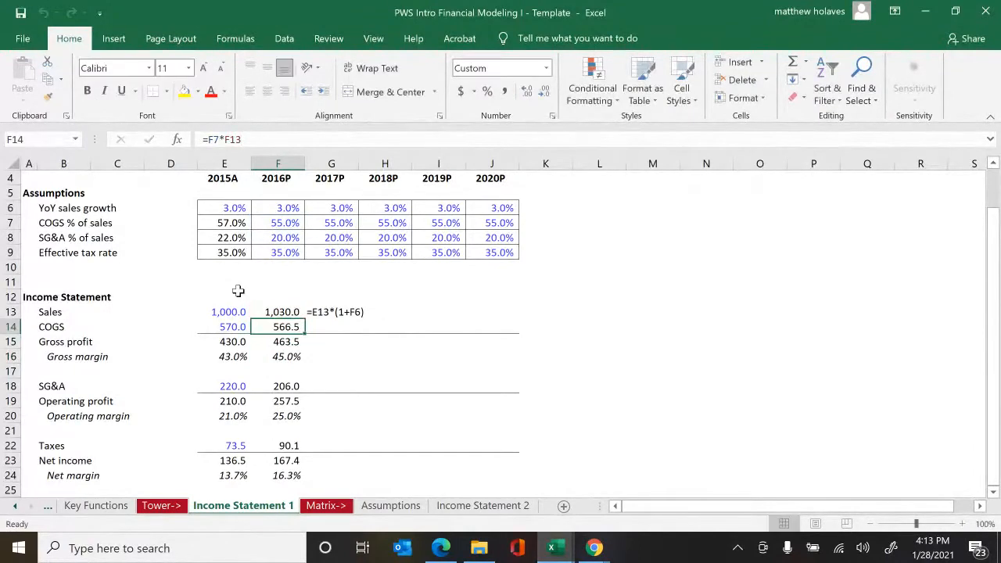
{"action": "key", "text": "F2"}
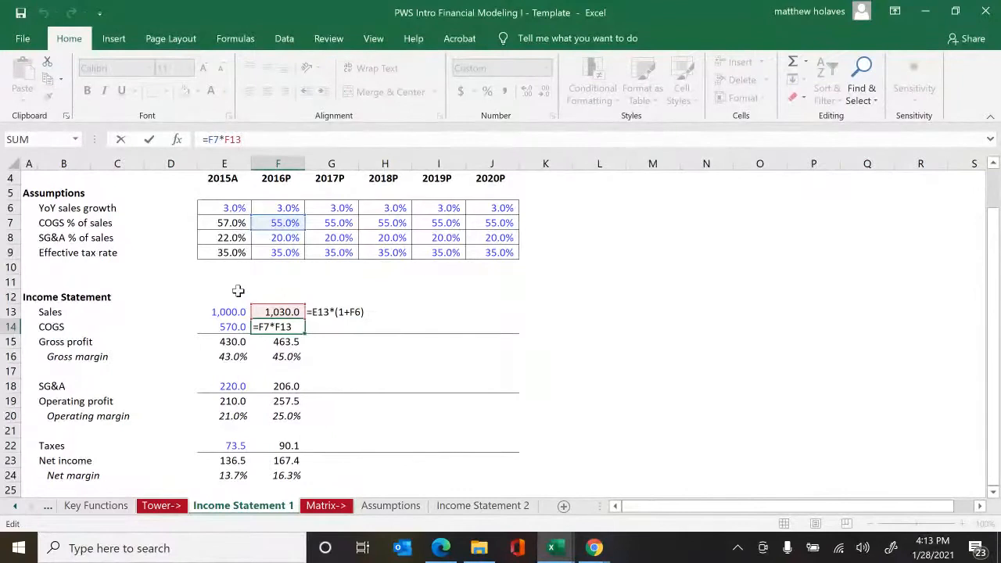
{"action": "key", "text": "Escape"}
- Show the 2016P COGS, gross profit and gross margin formulas as text beside them in G14:G16
{"action": "key", "text": "Right"}
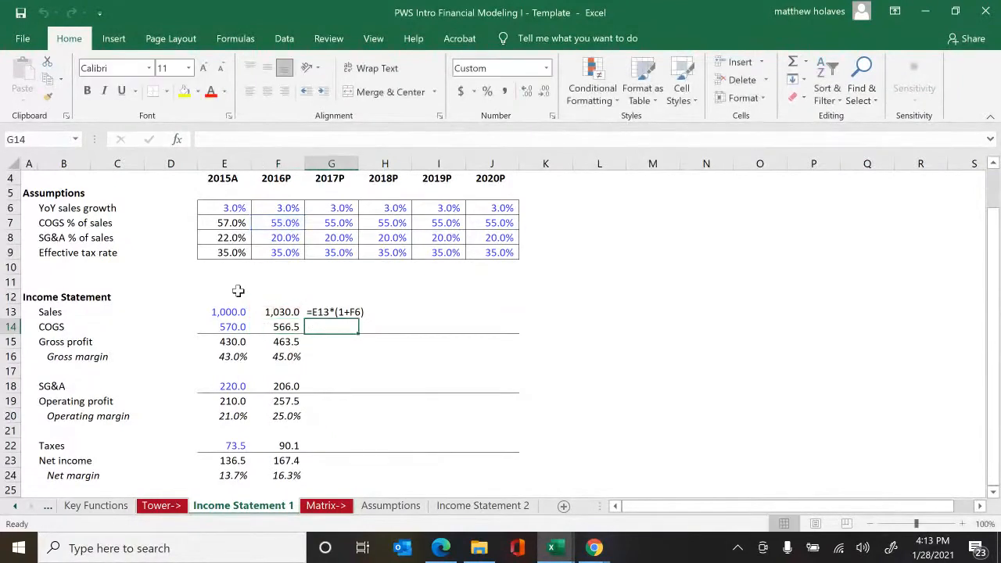
{"action": "type", "text": "=F7*F13"}
{"action": "key", "text": "Left"}
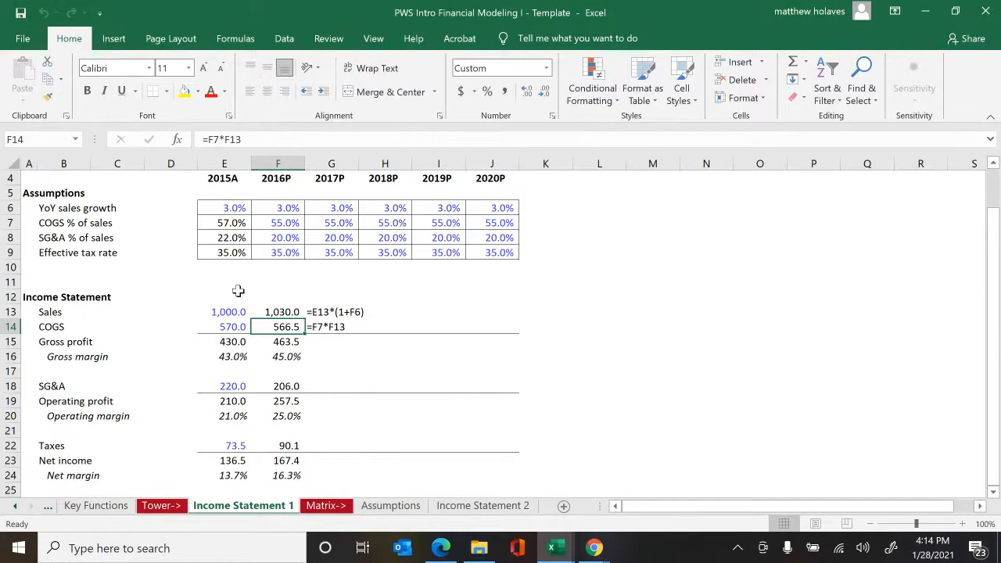
{"action": "key", "text": "Down"}
{"action": "key", "text": "Right"}
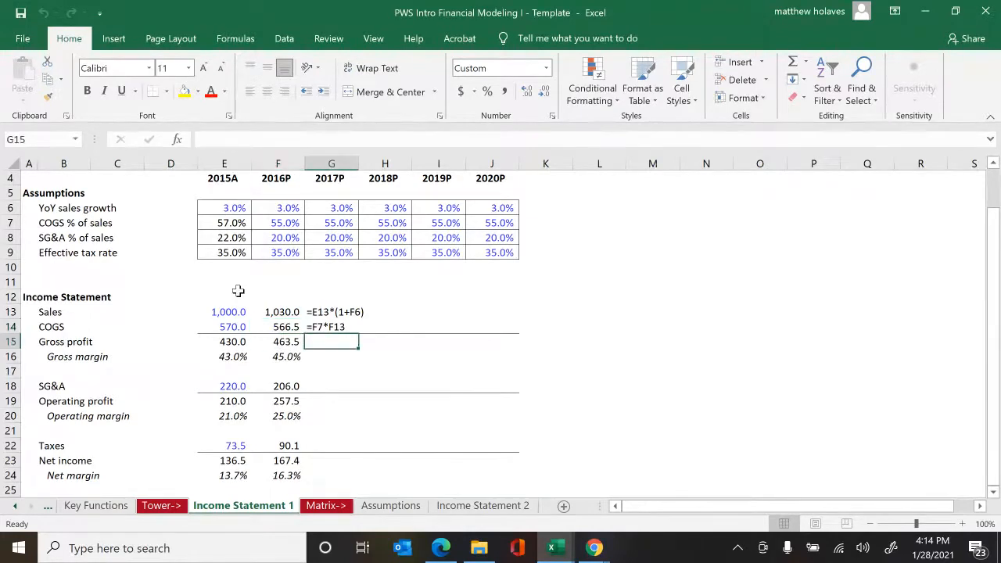
{"action": "key", "text": "ctrl+shift+f"}
{"action": "key", "text": "Down"}
{"action": "key", "text": "ctrl+shift+f"}
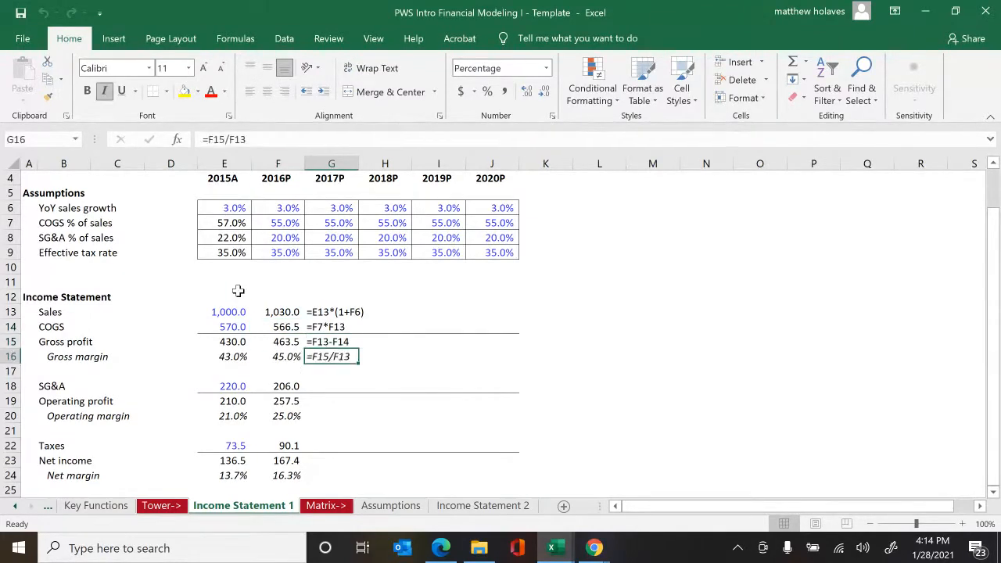
- Show the 2016P SG&A, operating profit and operating margin formulas as text in G18:G20
{"action": "key", "text": "Left"}
{"action": "key", "text": "Down"}
{"action": "key", "text": "Down"}
{"action": "key", "text": "Right"}
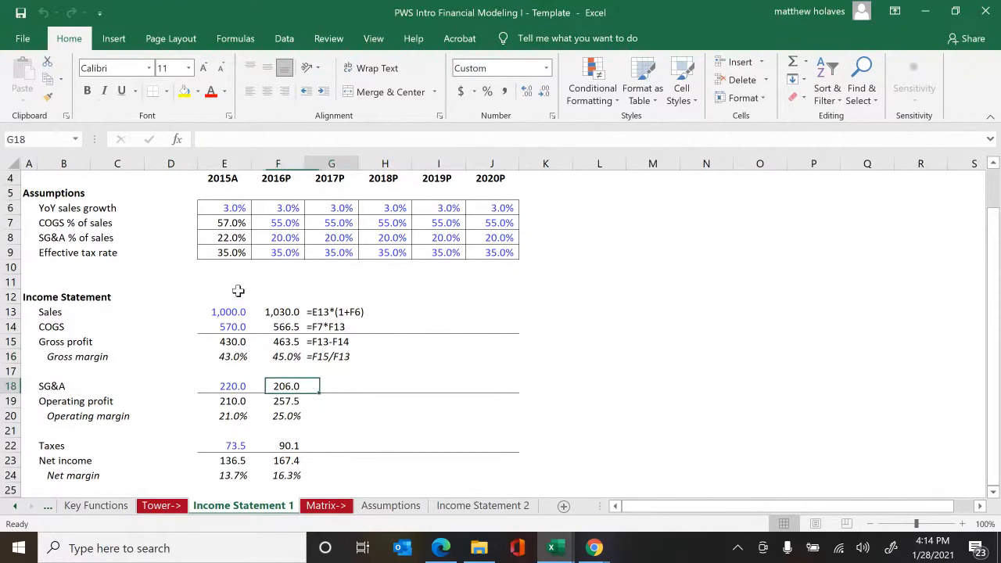
{"action": "key", "text": "ctrl+shift+f"}
{"action": "key", "text": "Down"}
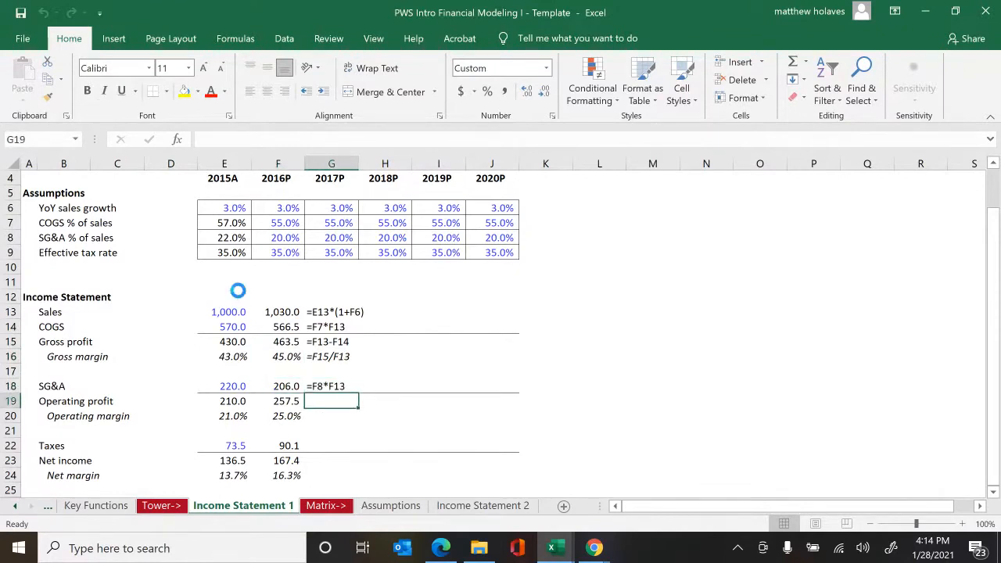
{"action": "key", "text": "ctrl+shift+f"}
{"action": "key", "text": "Down"}
{"action": "key", "text": "ctrl+shift+f"}
- Show the 2016P taxes, net income and net margin formulas as text in G22:G24
{"action": "key", "text": "Down"}
{"action": "key", "text": "Down"}
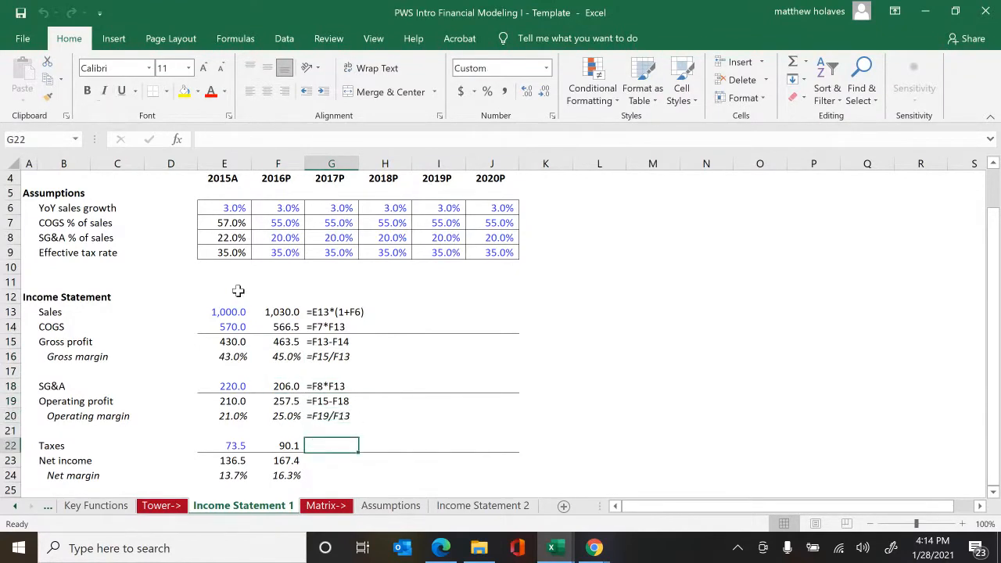
{"action": "key", "text": "ctrl+shift+f"}
{"action": "key", "text": "Down"}
{"action": "key", "text": "ctrl+shift+f"}
{"action": "key", "text": "Down"}
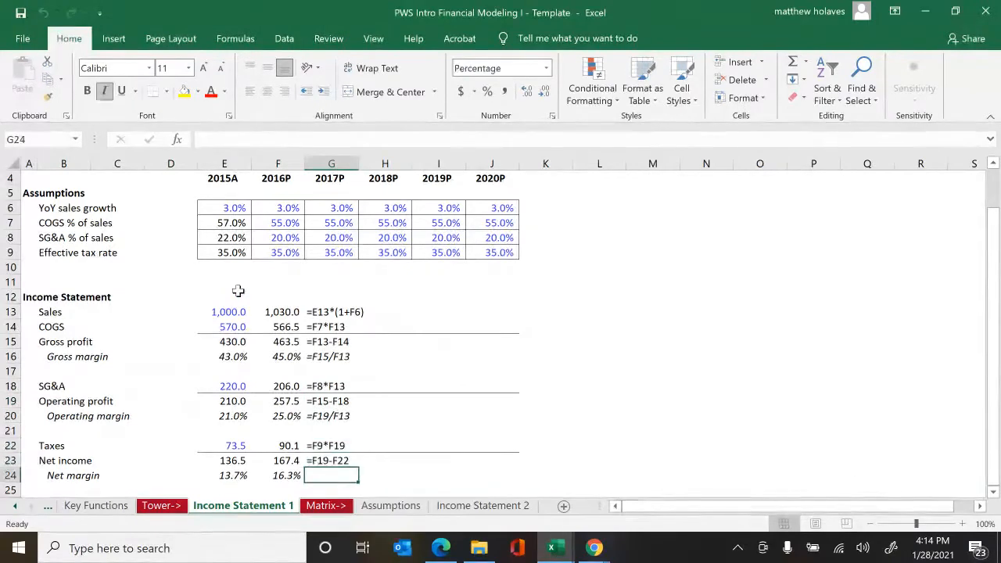
{"action": "key", "text": "ctrl+shift+f"}
- Review the 2016P formulas from net margin in F24 up to sales in F13 against their text in column G
{"action": "key", "text": "Left"}
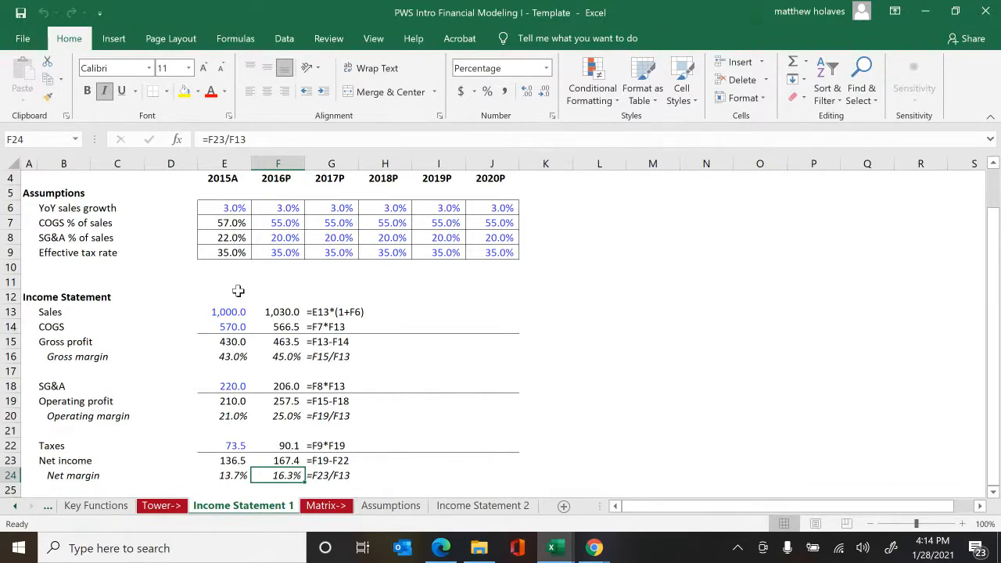
{"action": "key", "text": "Up"}
{"action": "key", "text": "Up"}
{"action": "key", "text": "Up"}
{"action": "key", "text": "Up"}
{"action": "key", "text": "Up"}
{"action": "key", "text": "Up"}
{"action": "key", "text": "Up"}
{"action": "key", "text": "Up"}
{"action": "key", "text": "Up"}
{"action": "key", "text": "Up"}
{"action": "key", "text": "Up"}
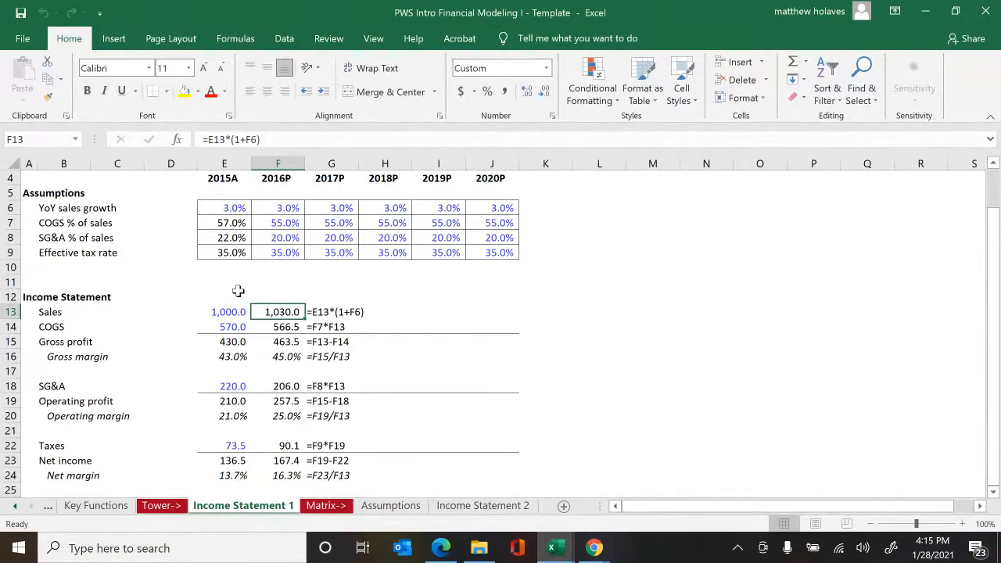
{"action": "key", "text": "Down"}
{"action": "key", "text": "Up"}
{"action": "key", "text": "Right"}
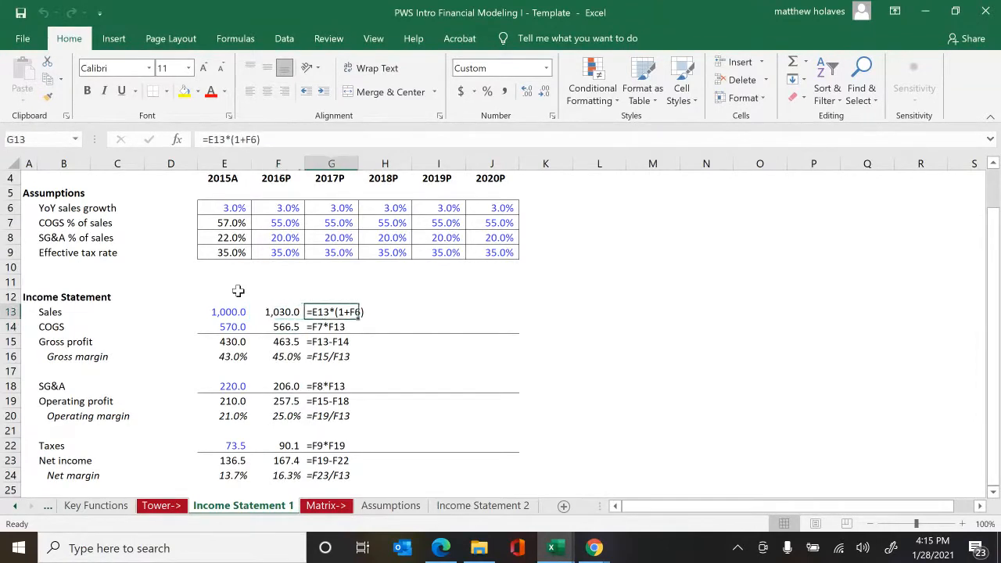
{"action": "key", "text": "Left"}
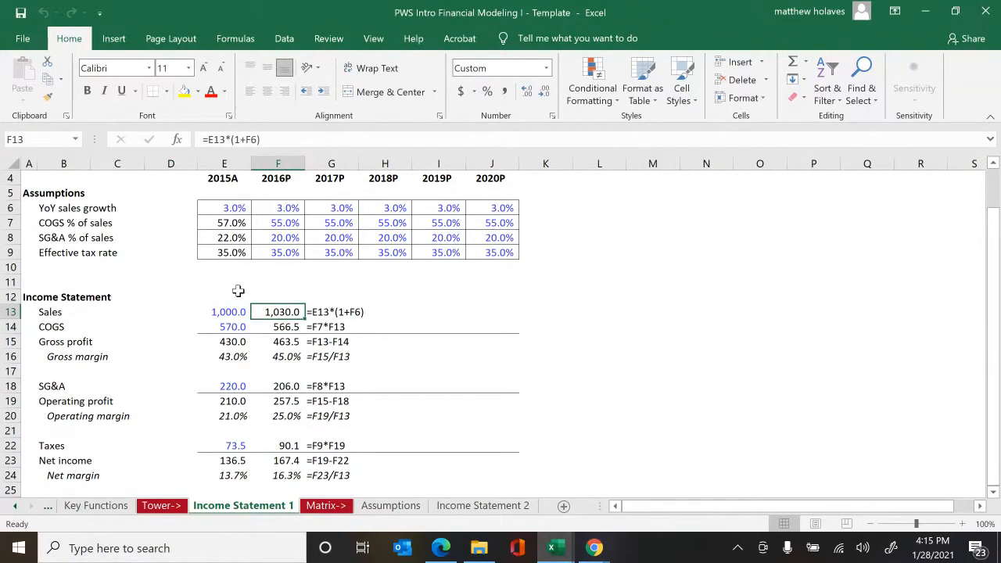
- Select the income statement range F13:J24, from the 2016P formulas across to 2020P
{"action": "key", "text": "shift+Down"}
{"action": "key", "text": "shift+Down"}
{"action": "key", "text": "shift+Down"}
{"action": "key", "text": "shift+Down"}
{"action": "key", "text": "shift+Down"}
{"action": "key", "text": "shift+Down"}
{"action": "key", "text": "shift+Down"}
{"action": "key", "text": "shift+Down"}
{"action": "key", "text": "shift+Down"}
{"action": "key", "text": "shift+Down"}
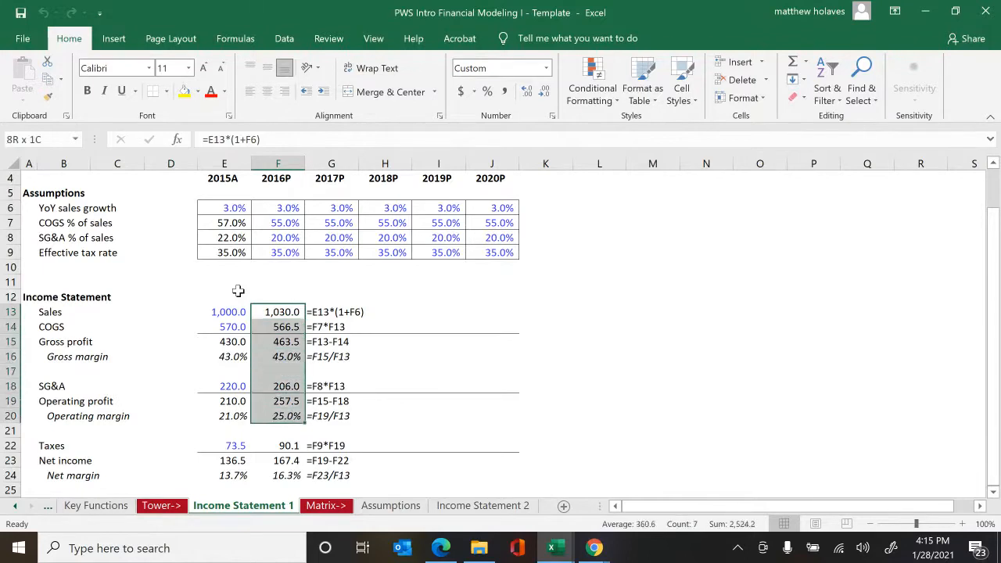
{"action": "key", "text": "shift+Down"}
{"action": "key", "text": "shift+Right"}
{"action": "key", "text": "shift+Right"}
{"action": "key", "text": "shift+Right"}
{"action": "key", "text": "shift+Right"}
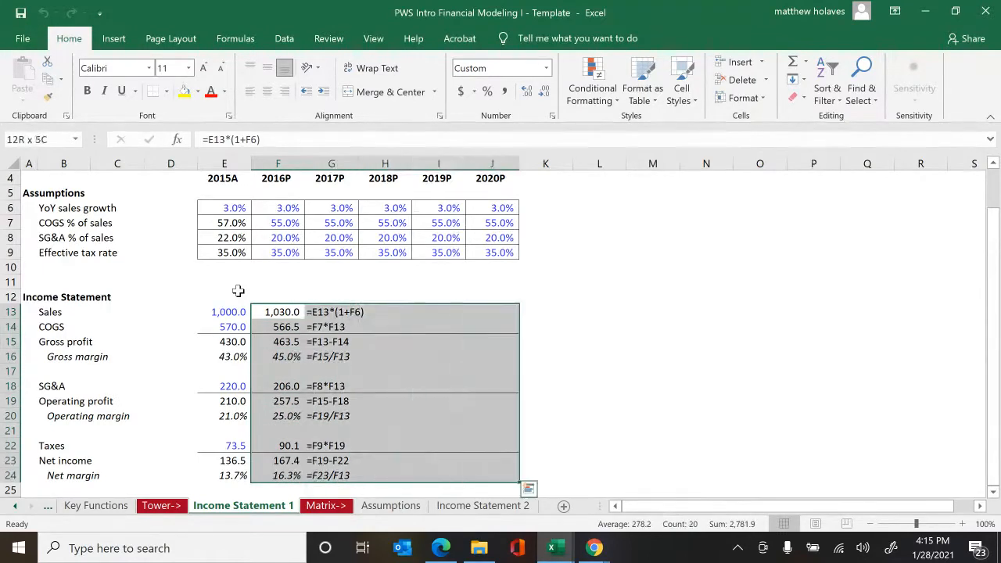
- Fill the 2016P income statement formulas in F13:F24 across the projection years through 2020P in column J
{"action": "key", "text": "ctrl+r"}
{"action": "key", "text": "Right"}
{"action": "key", "text": "Right"}
{"action": "key", "text": "Right"}
{"action": "key", "text": "Right"}
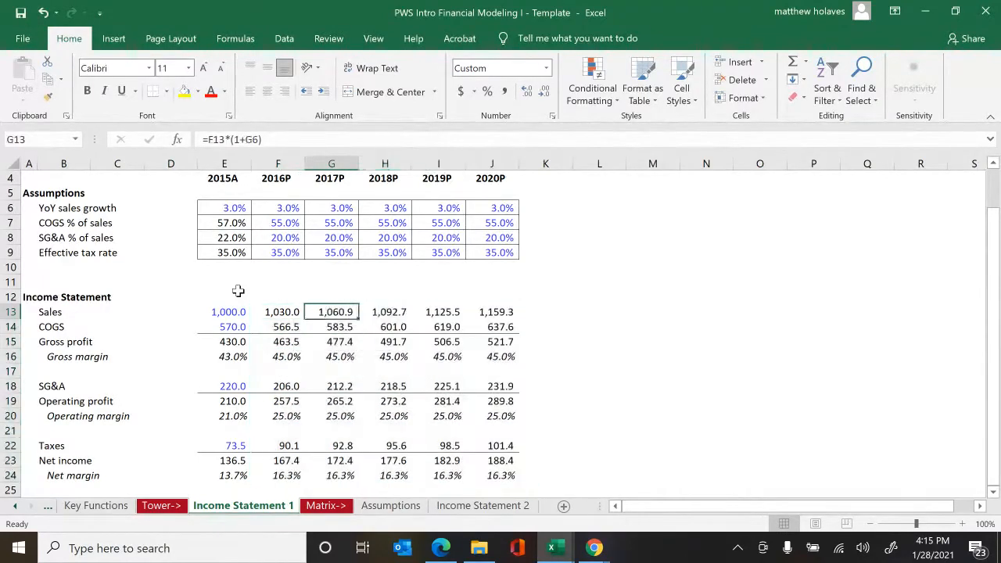
{"action": "key", "text": "Right"}
{"action": "key", "text": "Left"}
{"action": "key", "text": "Left"}
{"action": "key", "text": "Left"}
{"action": "key", "text": "Left"}
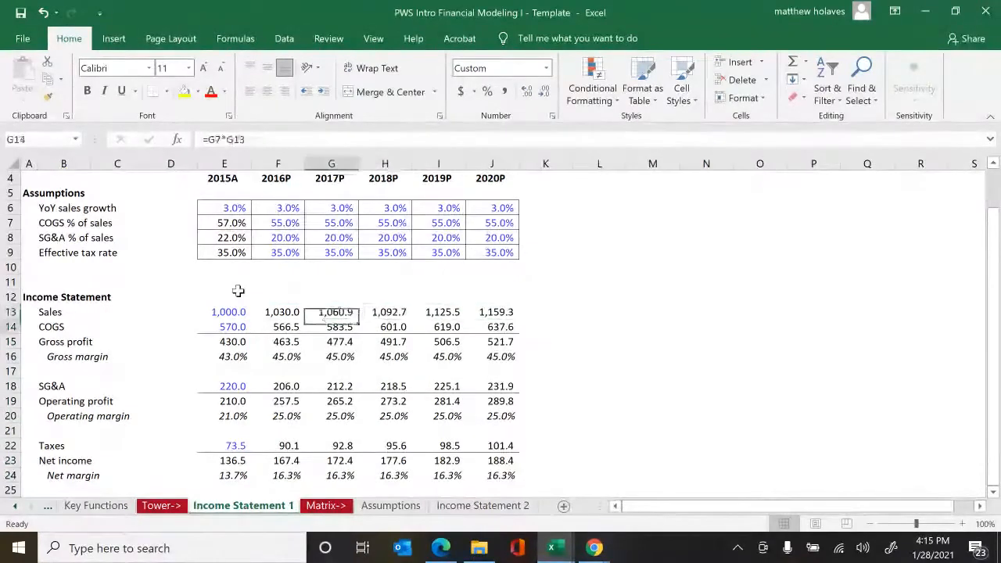
- Display the formula text of the 2020P Sales and COGS cells beside them in K13 and K14
{"action": "key", "text": "Down"}
{"action": "key", "text": "Right"}
{"action": "key", "text": "Right"}
{"action": "key", "text": "Right"}
{"action": "key", "text": "Right"}
{"action": "key", "text": "Up"}
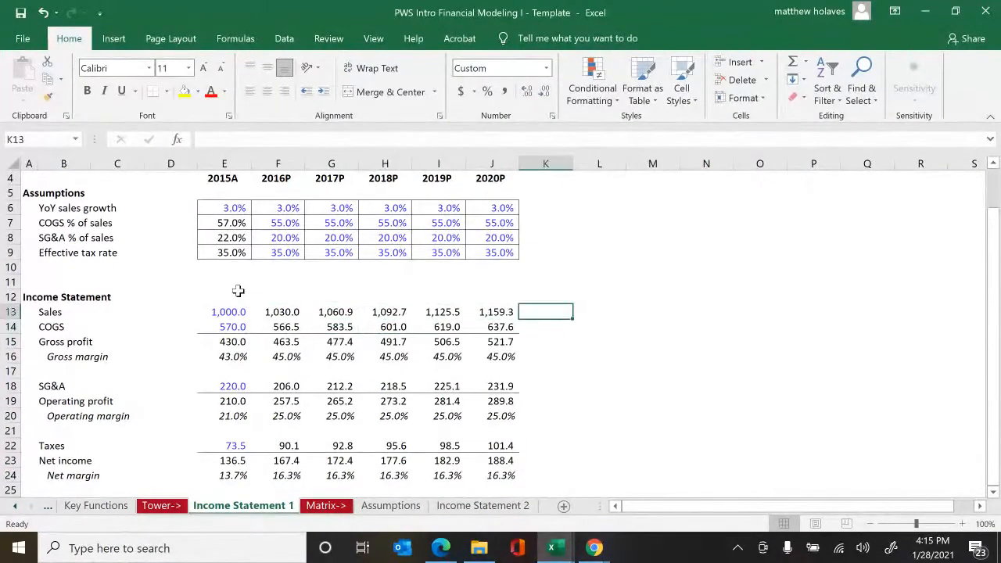
{"action": "key", "text": "ctrl+shift+f"}
{"action": "key", "text": "Down"}
{"action": "key", "text": "ctrl+shift+f"}
{"action": "key", "text": "Left"}
{"action": "key", "text": "Left"}
{"action": "key", "text": "Left"}
{"action": "key", "text": "Left"}
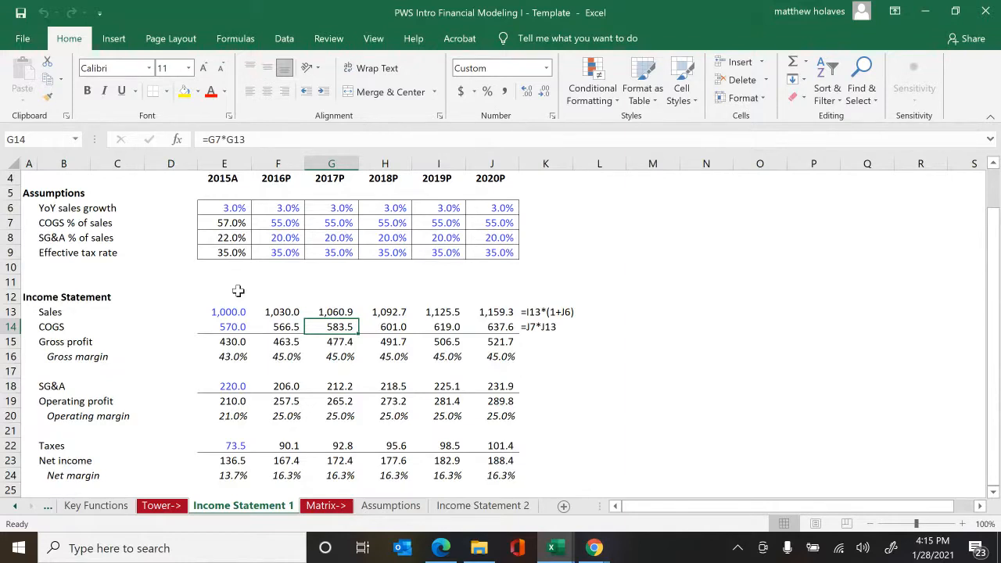
{"action": "key", "text": "Right"}
{"action": "key", "text": "Right"}
{"action": "key", "text": "Up"}
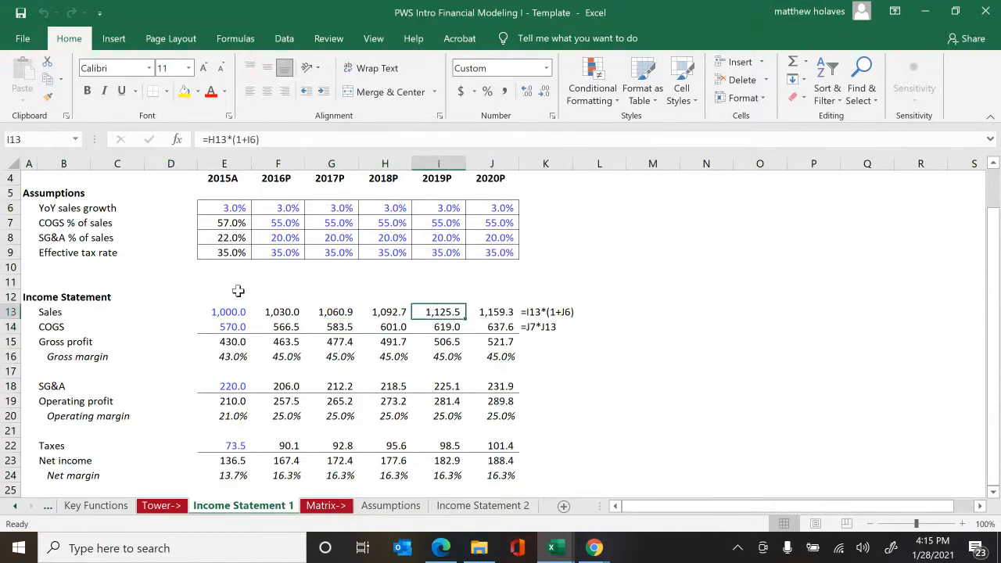
- Fill the formula-text display in K13 down through K24 for all 2020P income statement rows
{"action": "key", "text": "Right"}
{"action": "key", "text": "Right"}
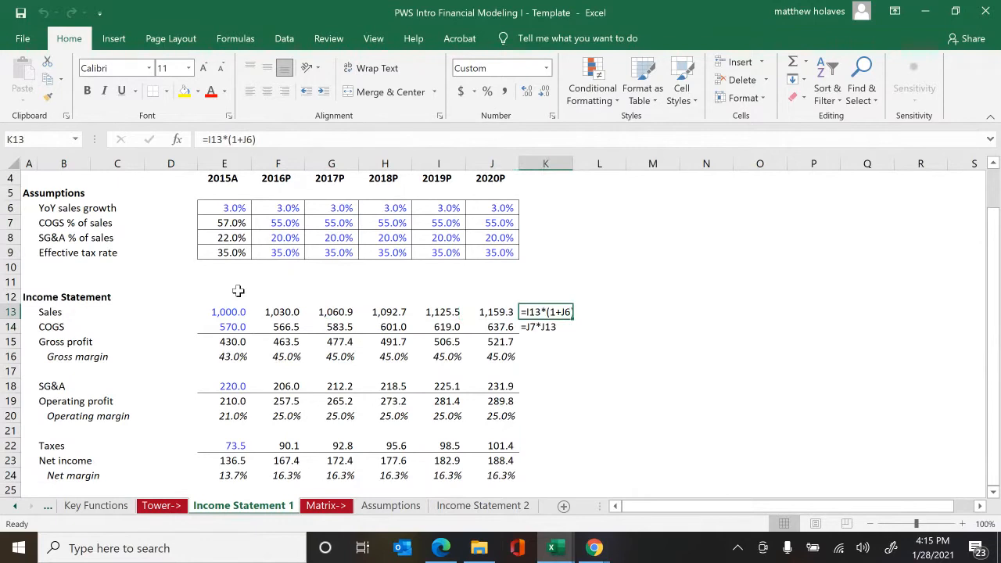
{"action": "key", "text": "shift+Down"}
{"action": "key", "text": "shift+Down"}
{"action": "key", "text": "shift+Down"}
{"action": "key", "text": "shift+Down"}
{"action": "key", "text": "shift+Down"}
{"action": "key", "text": "shift+Down"}
{"action": "key", "text": "shift+Down"}
{"action": "key", "text": "shift+Down"}
{"action": "key", "text": "shift+Down"}
{"action": "key", "text": "shift+Down"}
{"action": "key", "text": "shift+Down"}
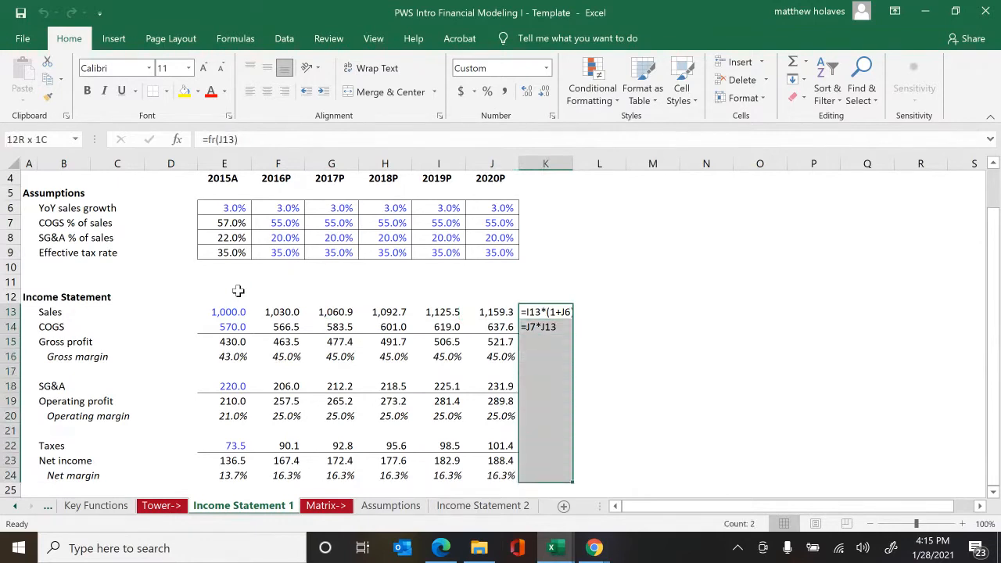
{"action": "key", "text": "ctrl+d"}
- Go to the matrix model's Income Statement 2 sheet, checking its companion Assumptions sheet along the way
{"action": "key", "text": "ctrl+Page_Down"}
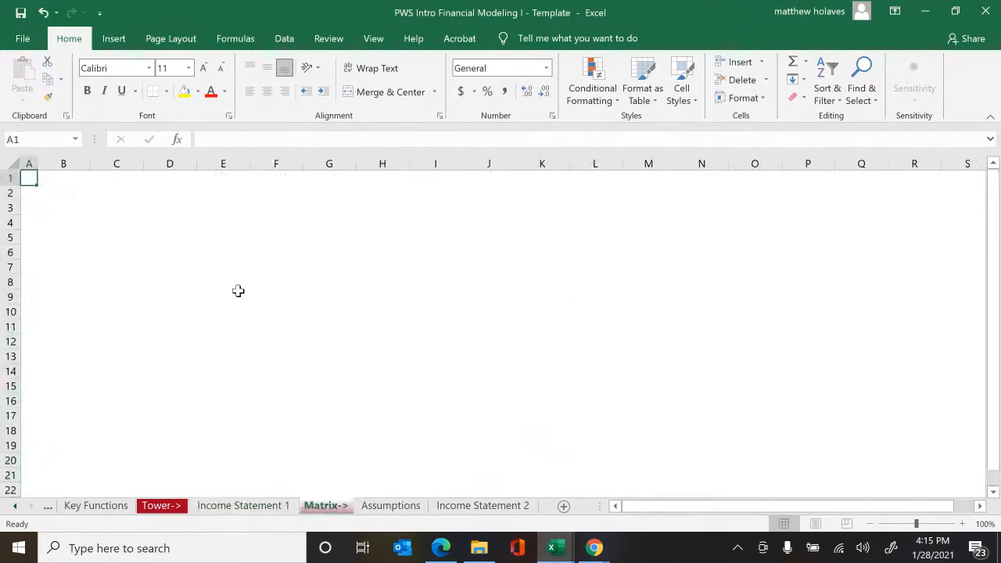
{"action": "key", "text": "ctrl+Page_Down"}
{"action": "key", "text": "ctrl+Page_Down"}
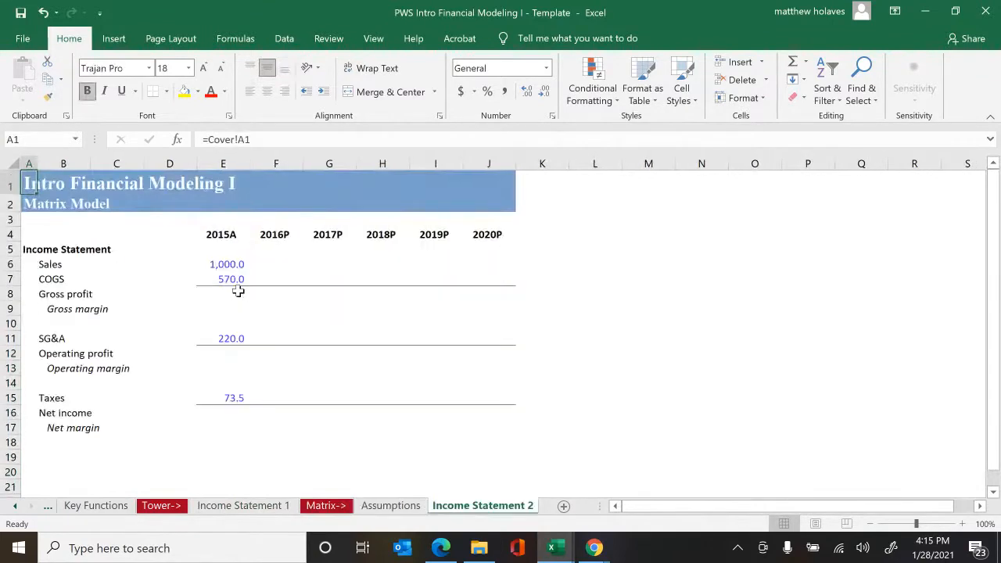
{"action": "key", "text": "ctrl+Page_Up"}
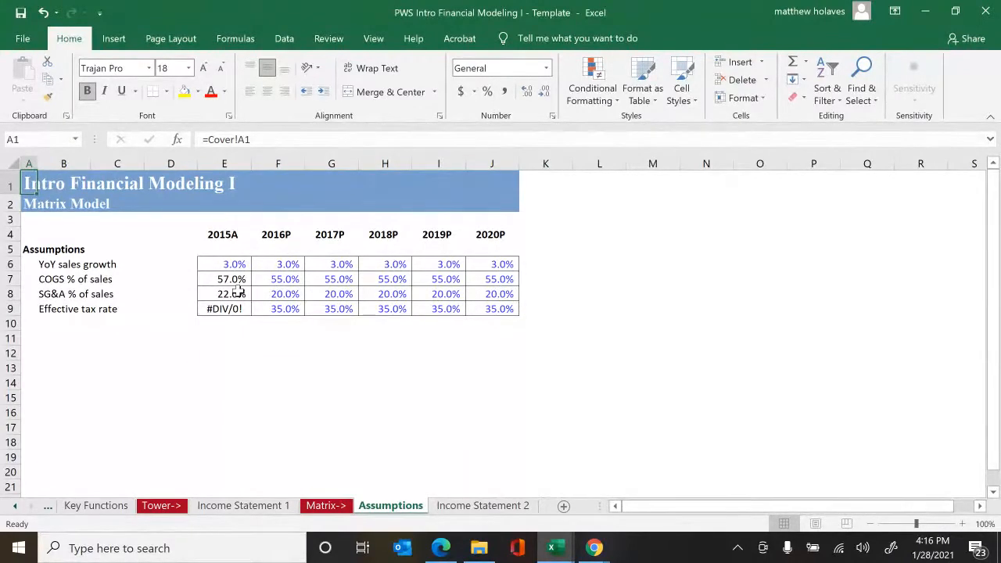
{"action": "key", "text": "ctrl+Page_Down"}
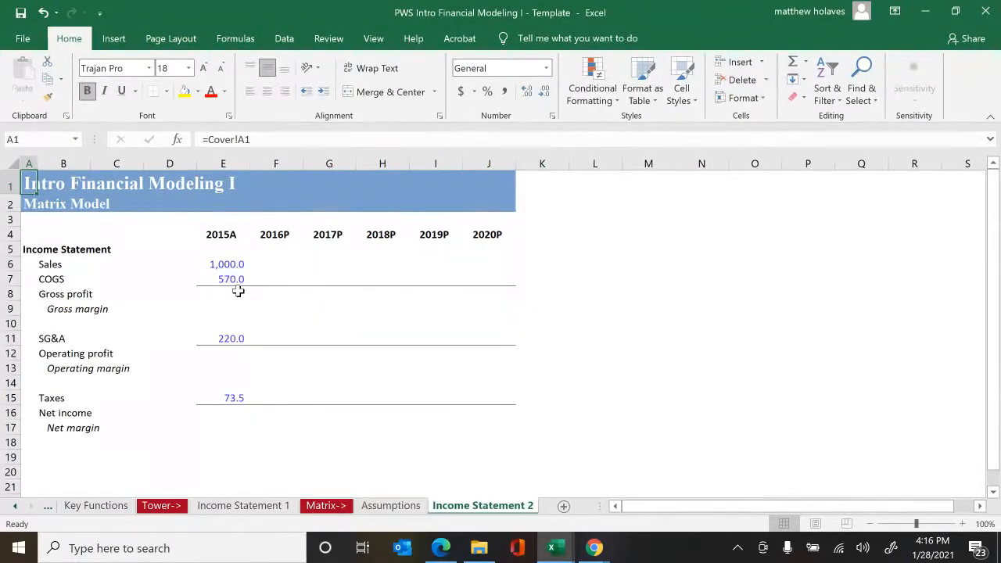
- Calculate 2015A gross profit in E8 as =E6-E7 and display its formula text in F8
{"action": "key", "text": "Down"}
{"action": "key", "text": "Down"}
{"action": "key", "text": "Down"}
{"action": "key", "text": "Down"}
{"action": "key", "text": "Down"}
{"action": "key", "text": "Down"}
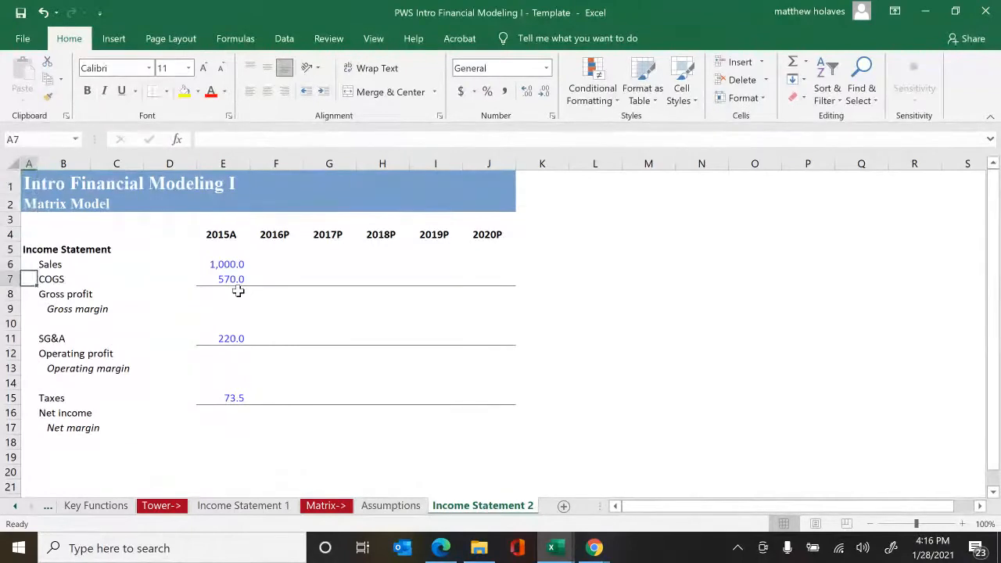
{"action": "key", "text": "Right"}
{"action": "key", "text": "Right"}
{"action": "key", "text": "Right"}
{"action": "key", "text": "Right"}
{"action": "key", "text": "Down"}
{"action": "key", "text": "Down"}
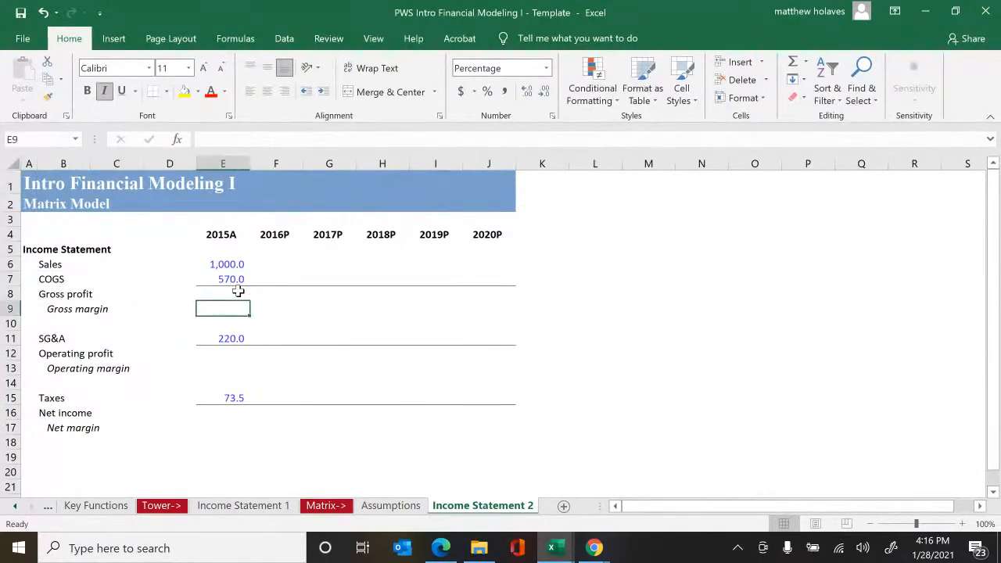
{"action": "key", "text": "Up"}
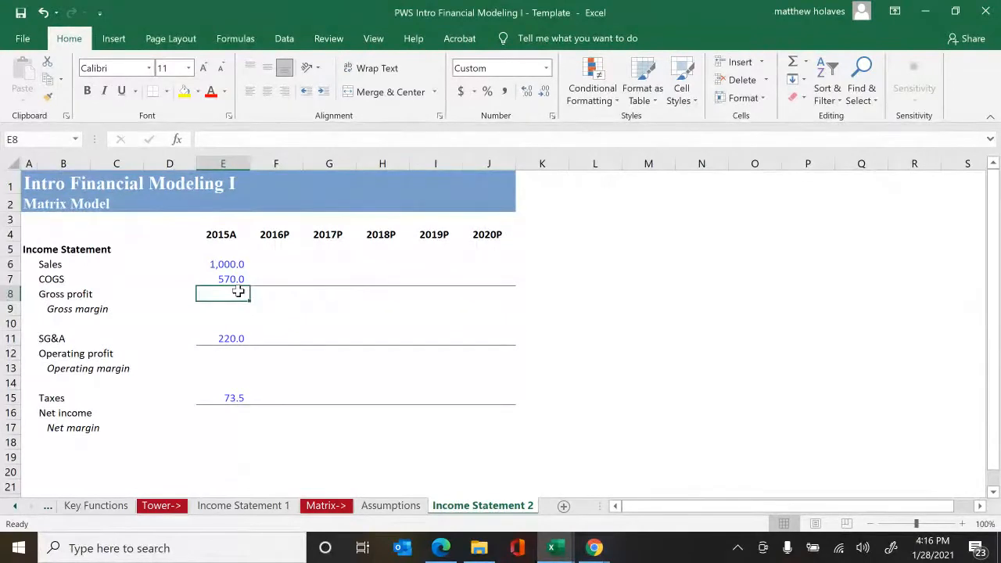
{"action": "type", "text": "="}
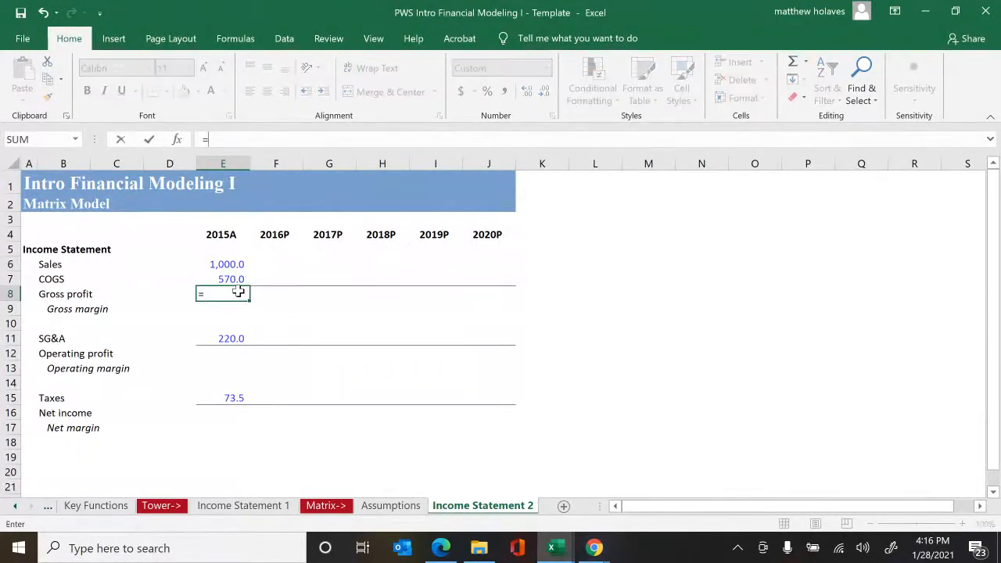
{"action": "key", "text": "Up"}
{"action": "key", "text": "Up"}
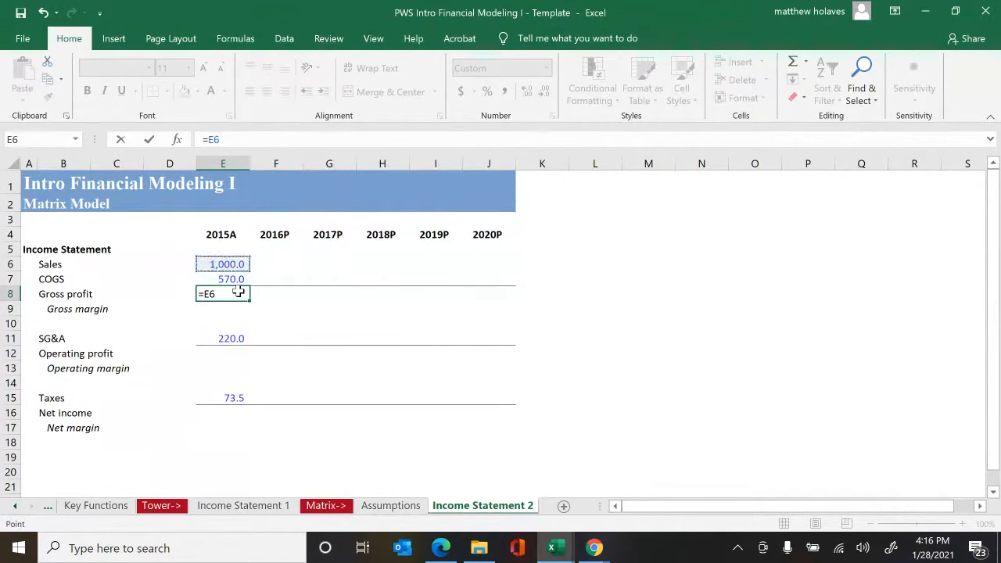
{"action": "type", "text": "-"}
{"action": "key", "text": "Up"}
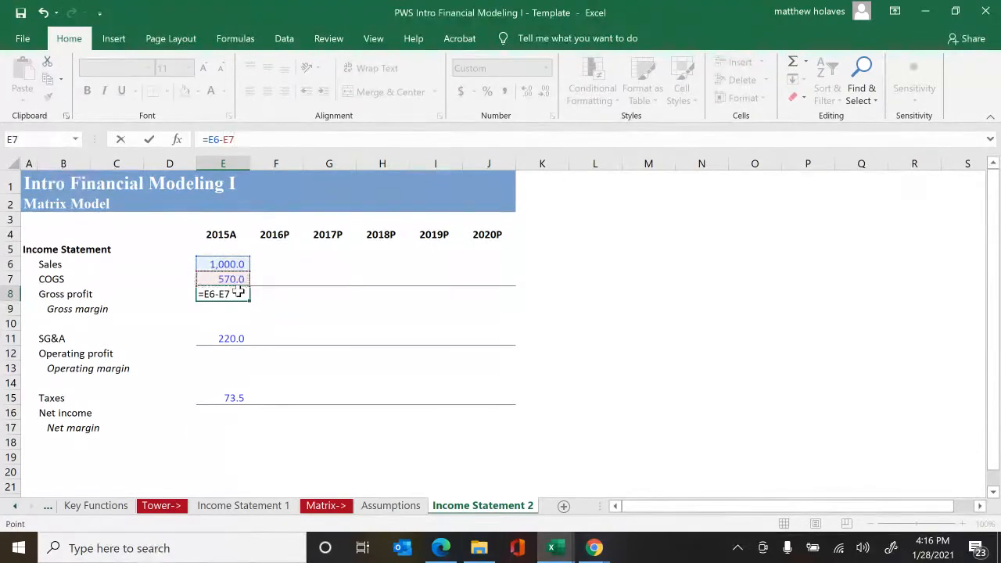
{"action": "key", "text": "ctrl+Return"}
{"action": "key", "text": "Right"}
{"action": "key", "text": "Left"}
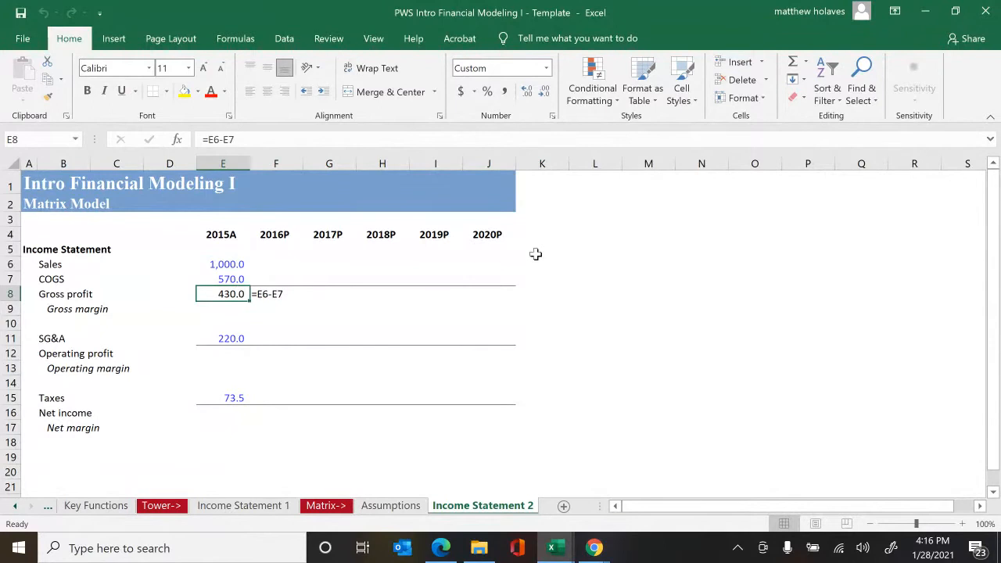
- Calculate the 2015A gross margin in E9 as =E8/E6 and display its formula text in F9
{"action": "key", "text": "Down"}
{"action": "type", "text": "="}
{"action": "key", "text": "Up"}
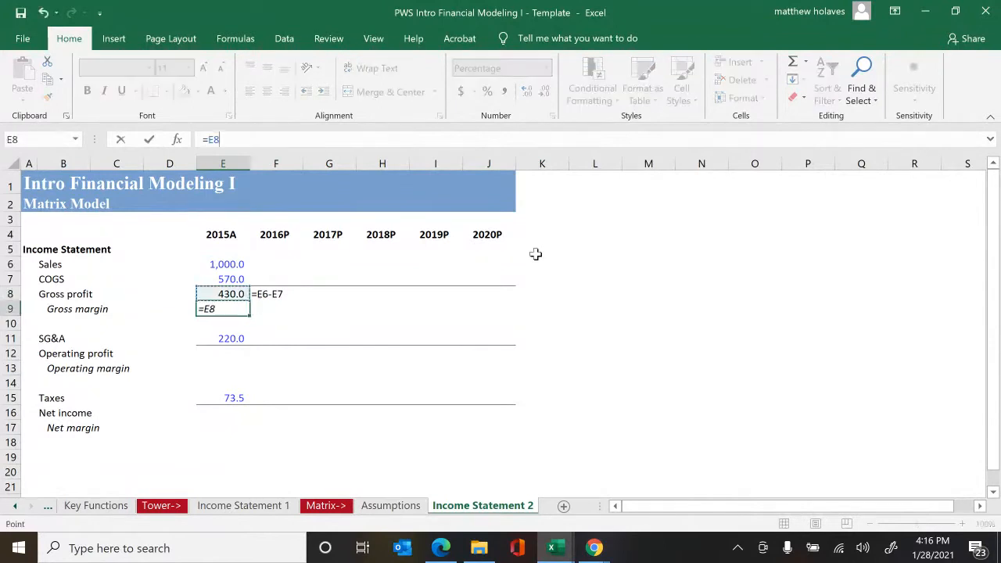
{"action": "type", "text": "/"}
{"action": "key", "text": "Up"}
{"action": "key", "text": "Up"}
{"action": "key", "text": "Up"}
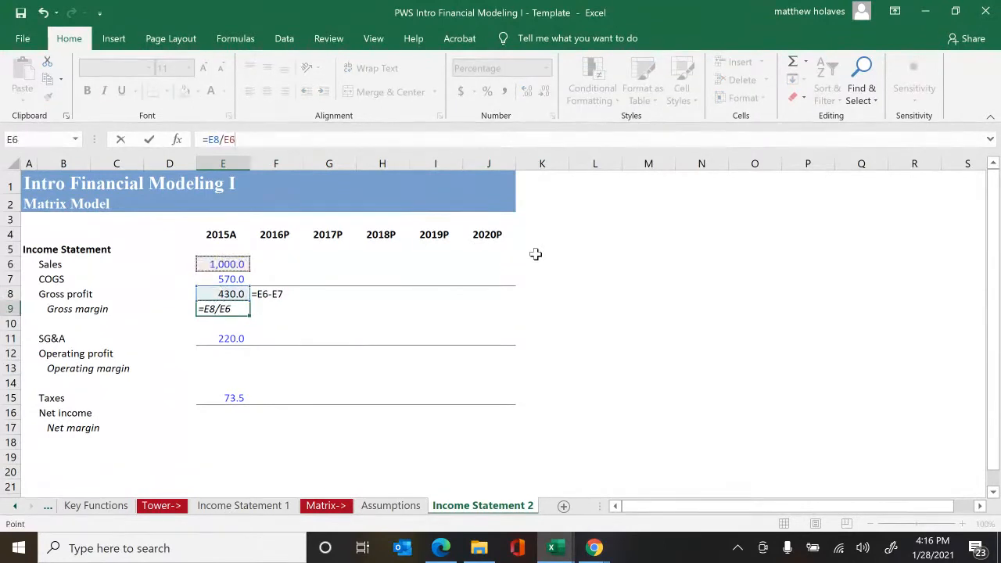
{"action": "key", "text": "Tab"}
{"action": "type", "text": "'=E8/E6"}
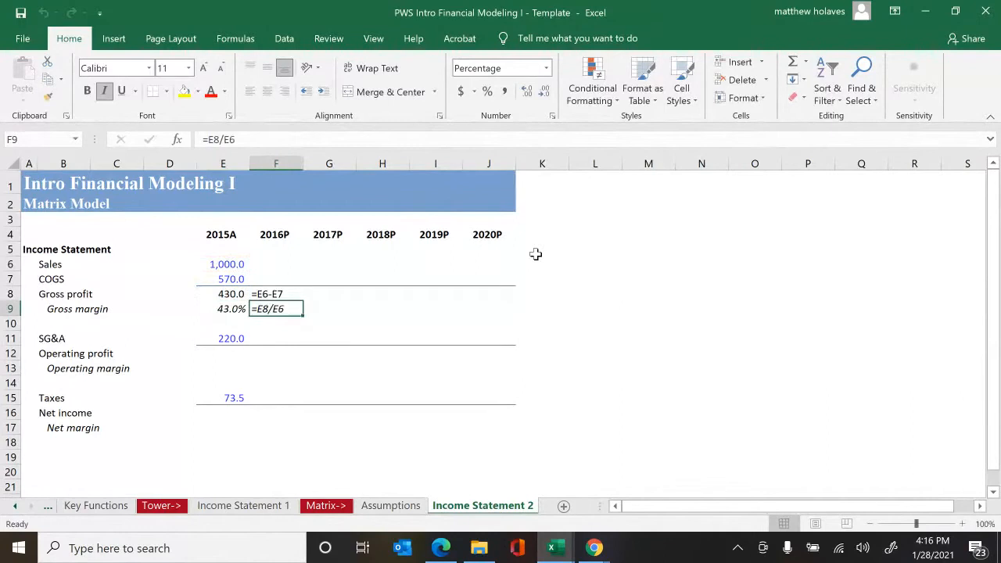
{"action": "key", "text": "Return"}
- Calculate 2015A operating profit in E12 as =E8-E11 and display its formula text in F12
{"action": "key", "text": "Down"}
{"action": "key", "text": "Down"}
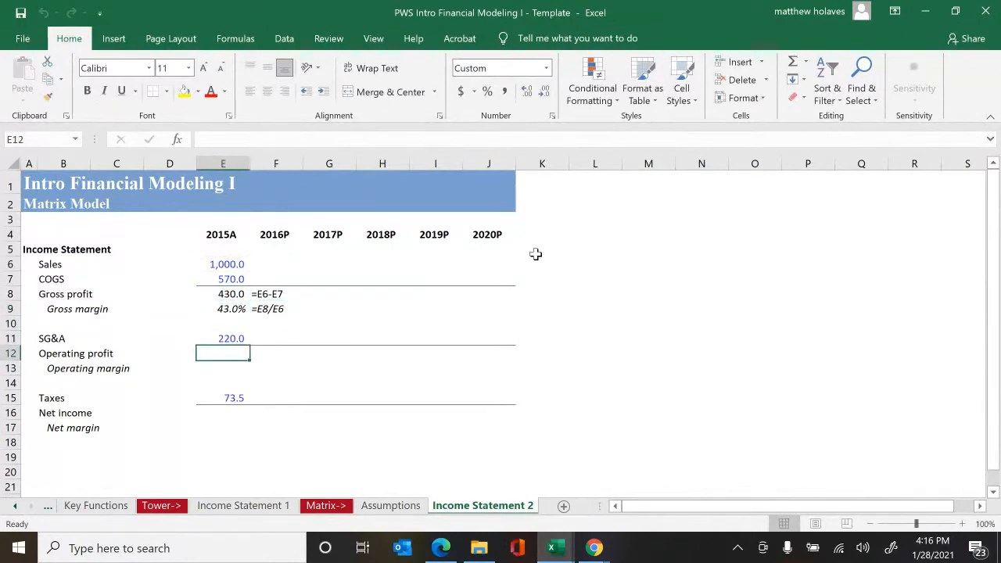
{"action": "type", "text": "="}
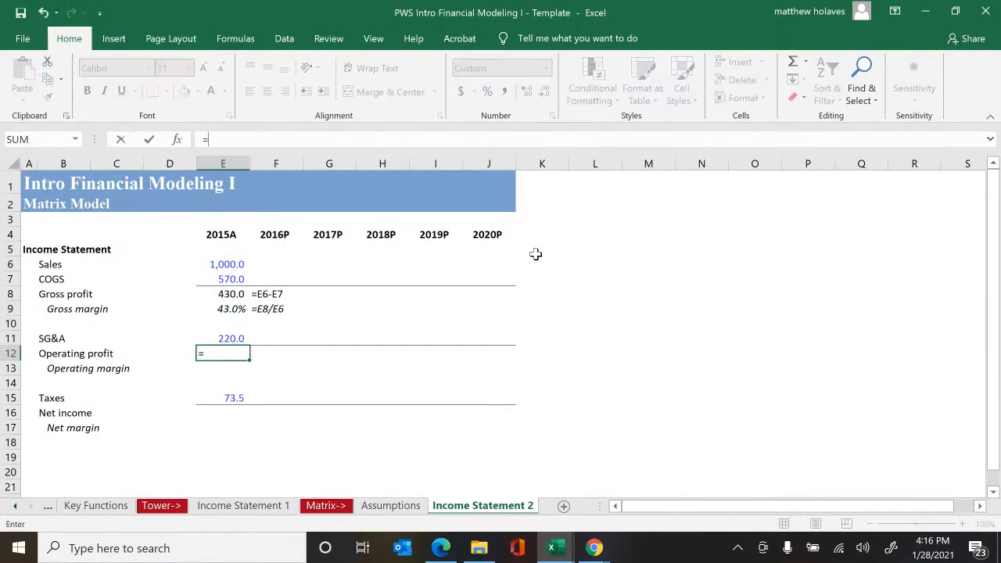
{"action": "key", "text": "Up"}
{"action": "key", "text": "Up"}
{"action": "key", "text": "Up"}
{"action": "key", "text": "Up"}
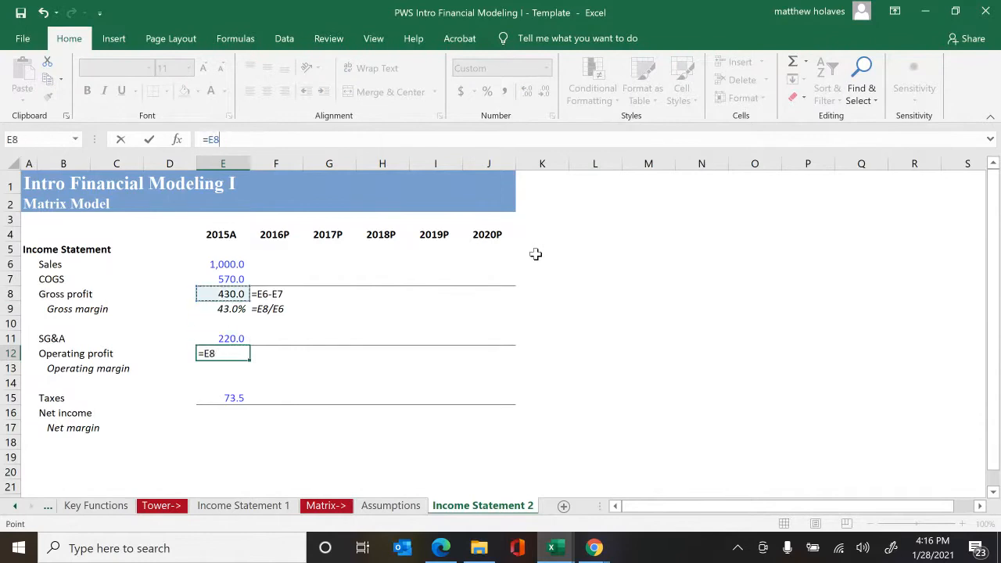
{"action": "type", "text": "-"}
{"action": "key", "text": "Up"}
{"action": "key", "text": "ctrl+Return"}
{"action": "key", "text": "Right"}
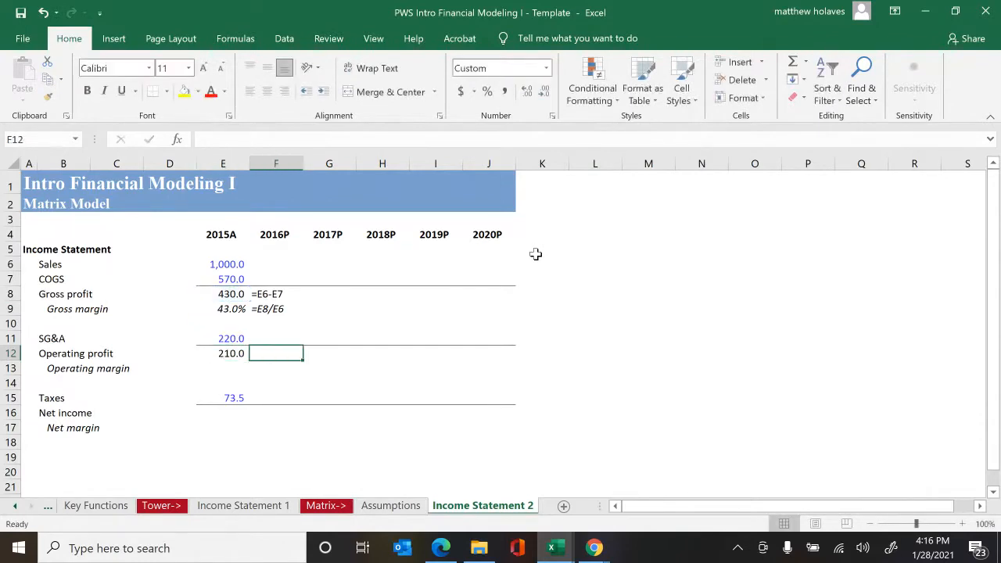
{"action": "key", "text": "ctrl+shift+f"}
{"action": "key", "text": "Left"}
- Calculate the 2015A operating margin in E13 as =E12/E6 and display its formula text in F13
{"action": "key", "text": "Down"}
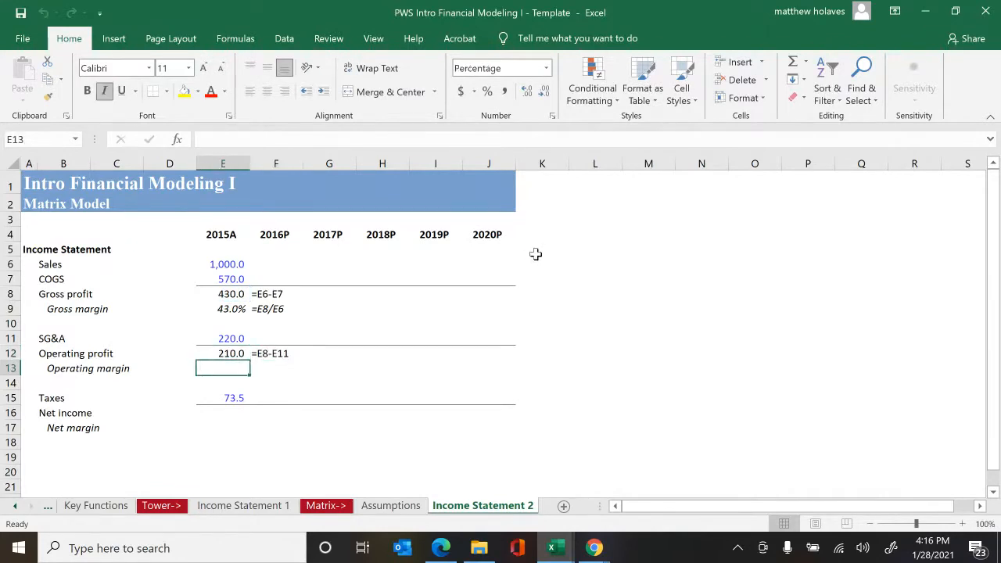
{"action": "type", "text": "="}
{"action": "key", "text": "Up"}
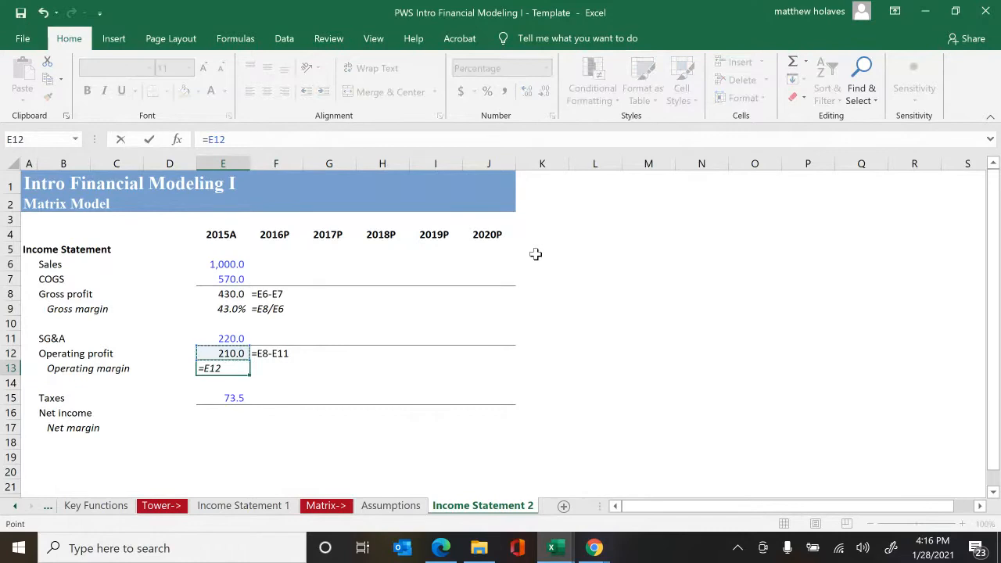
{"action": "type", "text": "/"}
{"action": "key", "text": "Up"}
{"action": "key", "text": "Up"}
{"action": "key", "text": "Up"}
{"action": "key", "text": "Up"}
{"action": "key", "text": "Up"}
{"action": "key", "text": "Up"}
{"action": "key", "text": "Up"}
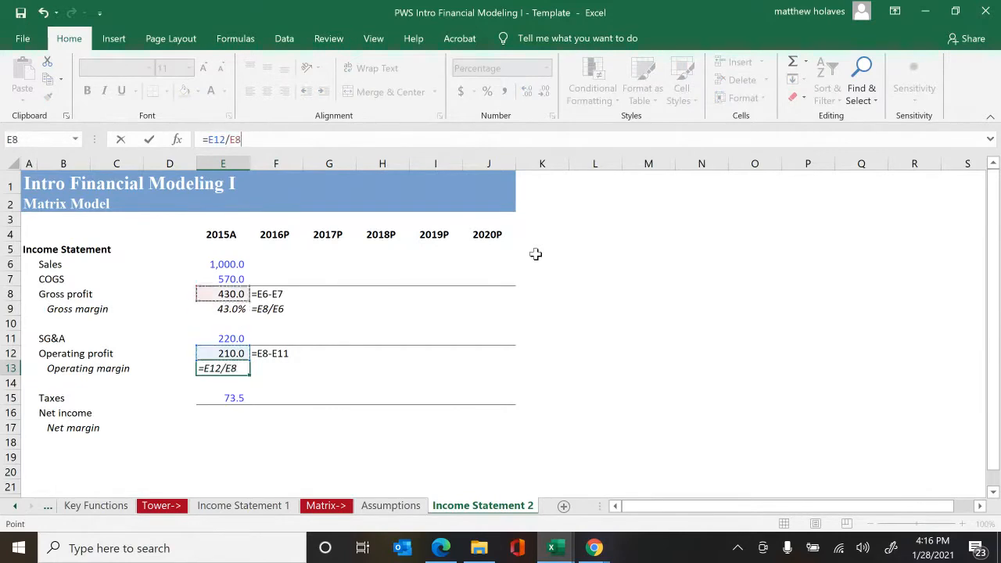
{"action": "key", "text": "ctrl+Return"}
{"action": "key", "text": "Right"}
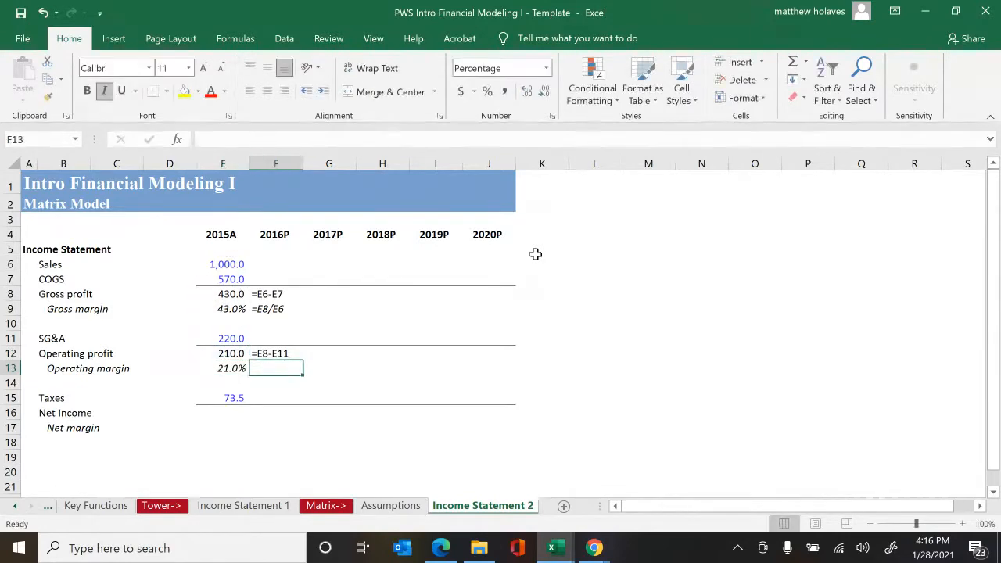
{"action": "type", "text": "=E12/E6"}
{"action": "key", "text": "Left"}
- Calculate 2015A net income in E16 as =E12-E15 and display its formula text in F16
{"action": "key", "text": "Down"}
{"action": "key", "text": "Down"}
{"action": "key", "text": "Down"}
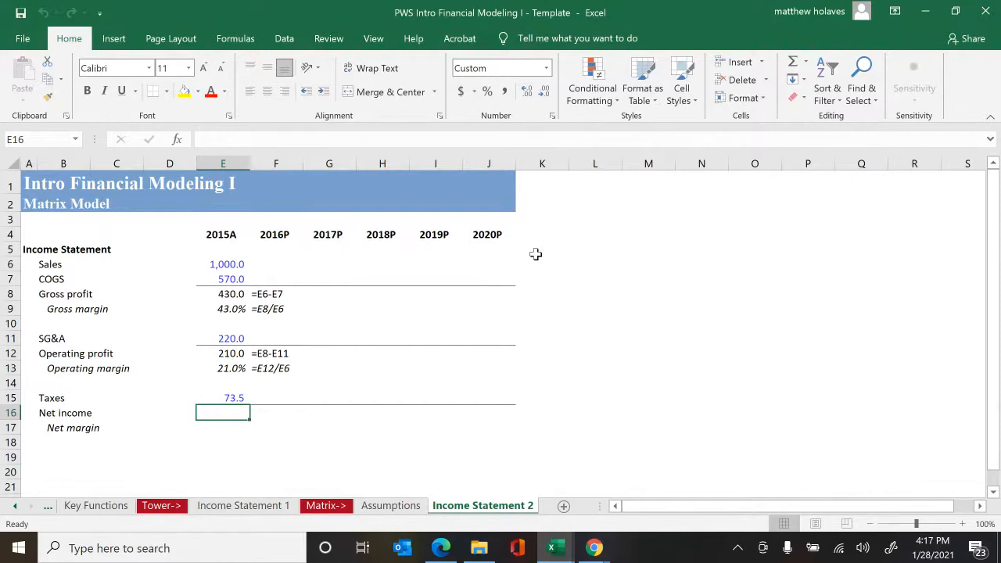
{"action": "type", "text": "="}
{"action": "key", "text": "Up"}
{"action": "key", "text": "Up"}
{"action": "key", "text": "Up"}
{"action": "key", "text": "Up"}
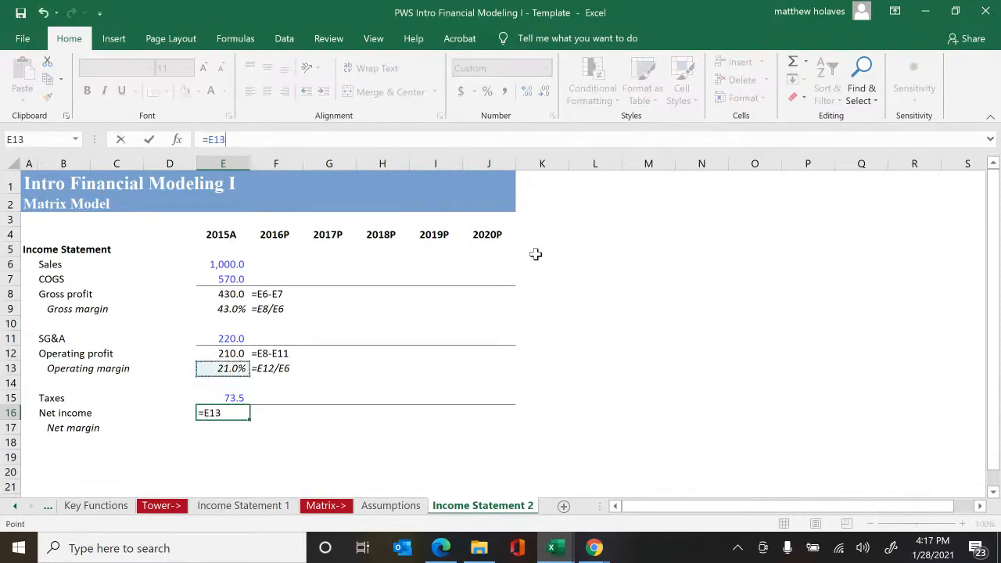
{"action": "type", "text": "-"}
{"action": "key", "text": "Up"}
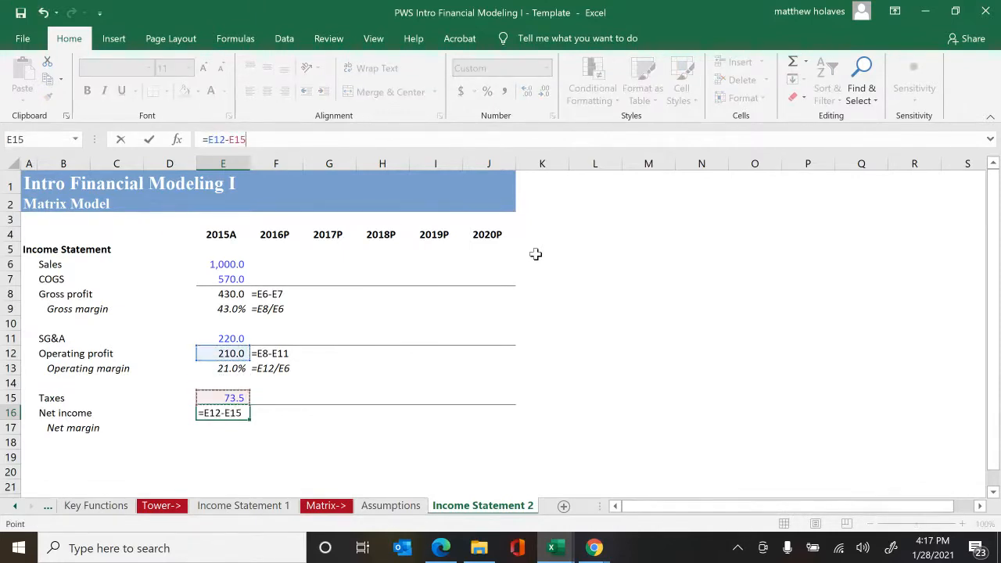
{"action": "key", "text": "ctrl+Return"}
{"action": "key", "text": "Right"}
{"action": "key", "text": "ctrl+shift+f"}
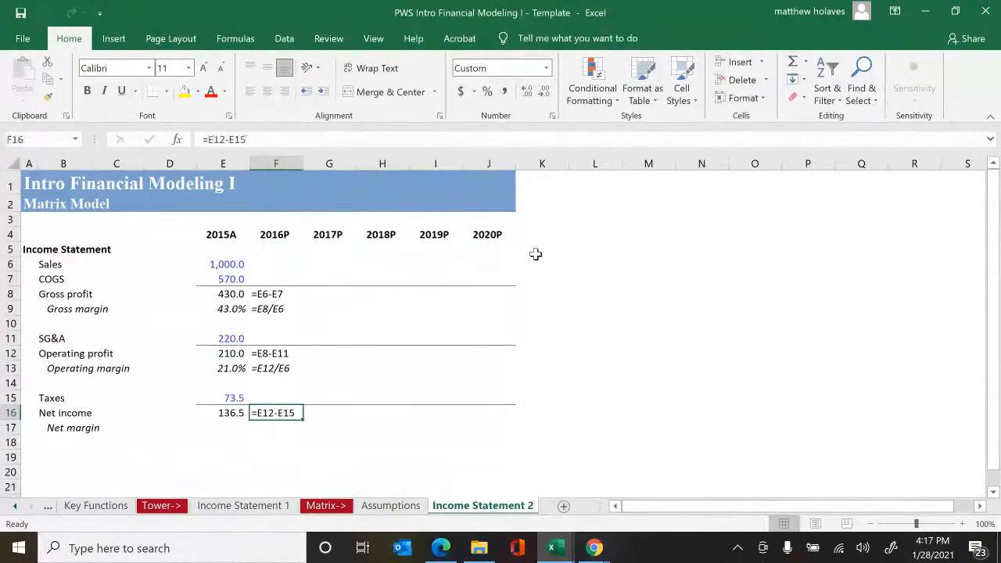
- Calculate the 2015A net margin in E17 as =E16/E6 and display its formula text in F17
{"action": "key", "text": "Left"}
{"action": "key", "text": "Down"}
{"action": "type", "text": "="}
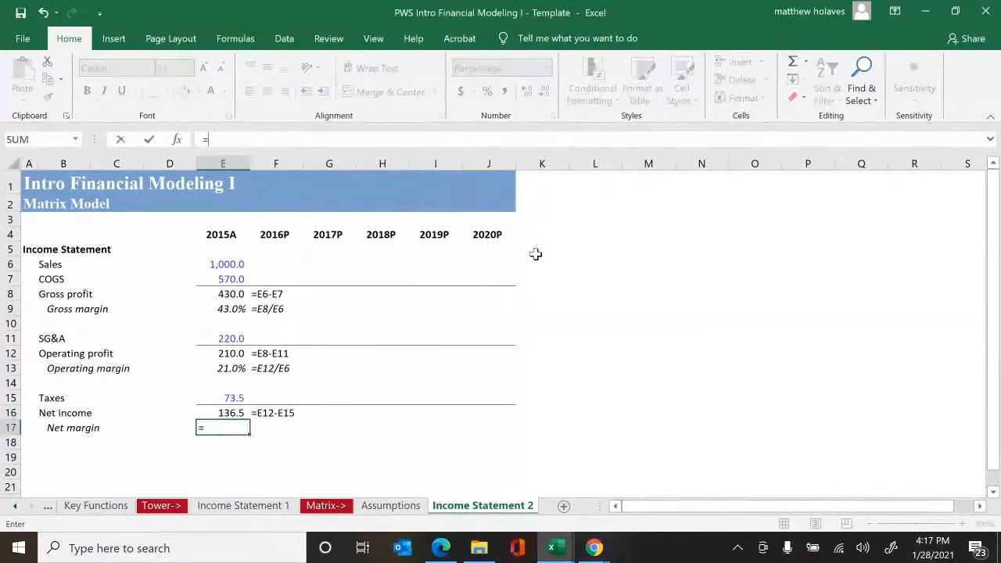
{"action": "key", "text": "Up"}
{"action": "type", "text": "/"}
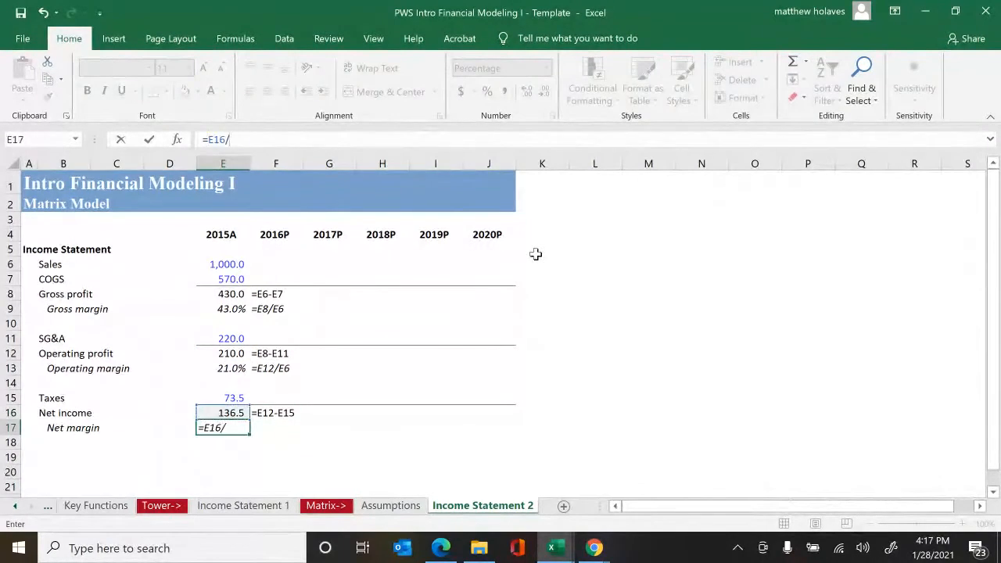
{"action": "key", "text": "Up"}
{"action": "key", "text": "ctrl+Up"}
{"action": "key", "text": "ctrl+Up"}
{"action": "key", "text": "ctrl+Up"}
{"action": "key", "text": "ctrl+Up"}
{"action": "key", "text": "ctrl+Up"}
{"action": "key", "text": "Down"}
{"action": "key", "text": "Down"}
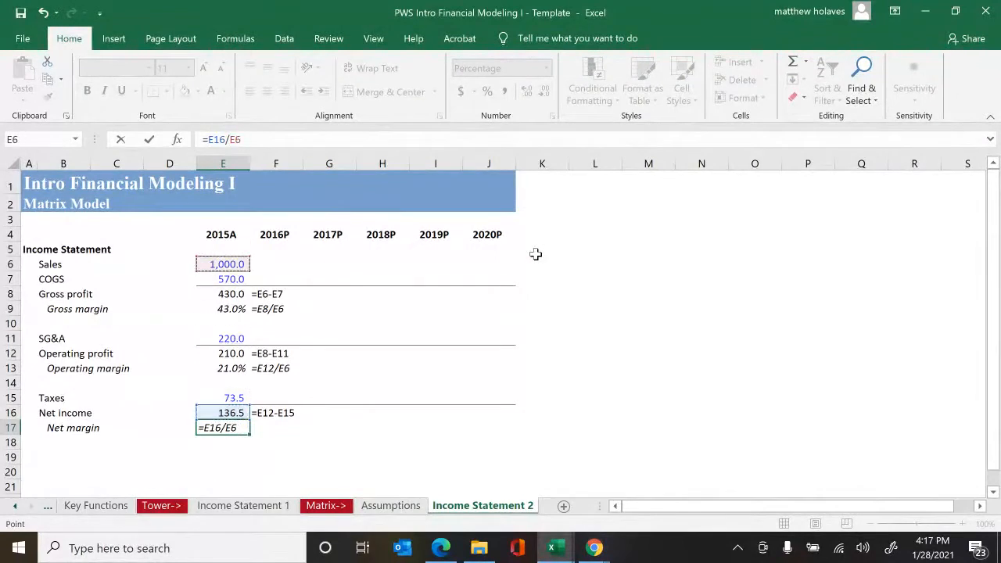
{"action": "key", "text": "ctrl+Return"}
{"action": "key", "text": "Right"}
{"action": "key", "text": "ctrl+shift+f"}
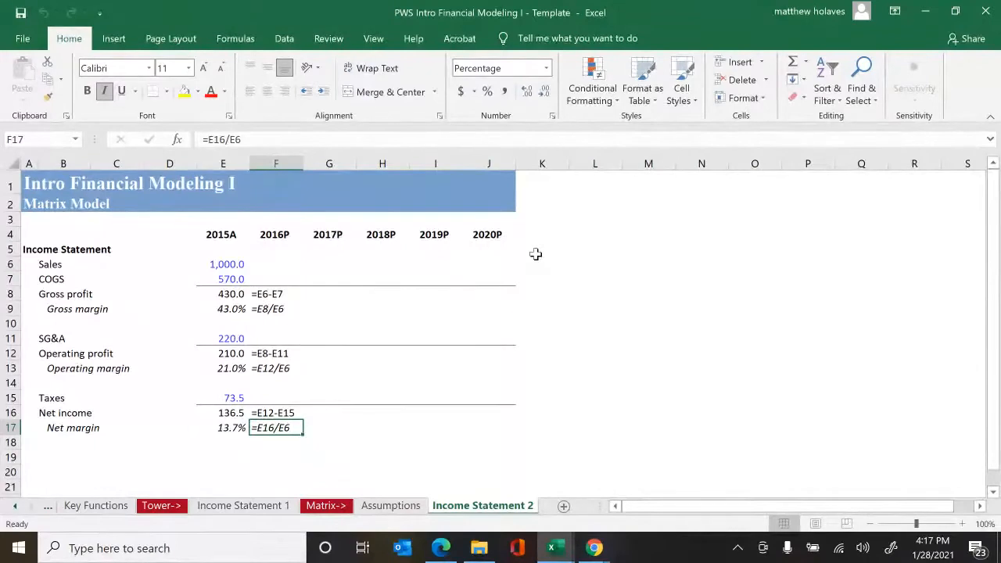
- Calculate 2016P sales in F6 as =E6*(1+Assumptions!F6) and display its formula text in G6
{"action": "key", "text": "Up"}
{"action": "key", "text": "Up"}
{"action": "key", "text": "Up"}
{"action": "key", "text": "Up"}
{"action": "key", "text": "Up"}
{"action": "key", "text": "Up"}
{"action": "key", "text": "Up"}
{"action": "key", "text": "Up"}
{"action": "key", "text": "Up"}
{"action": "key", "text": "Up"}
{"action": "key", "text": "Up"}
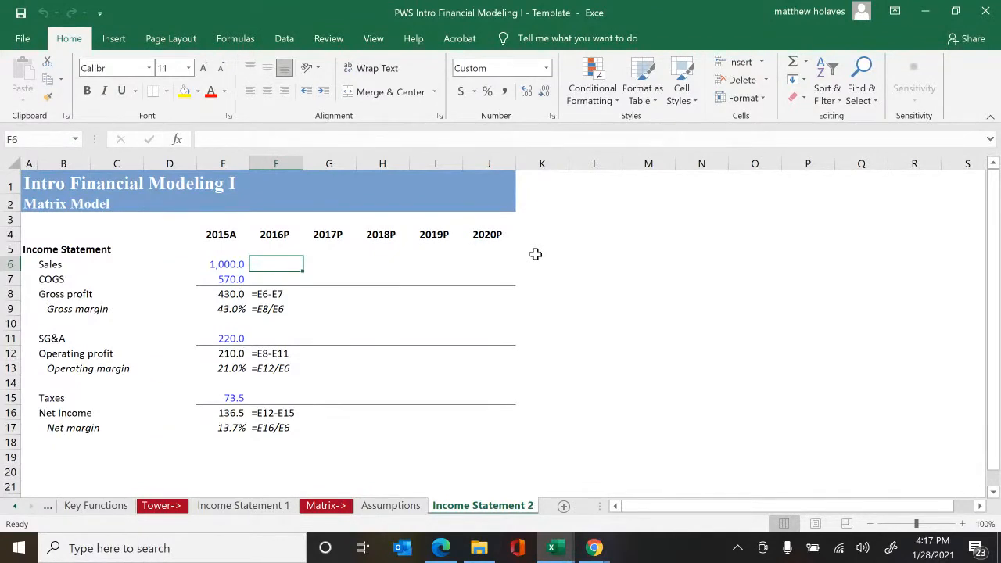
{"action": "type", "text": "="}
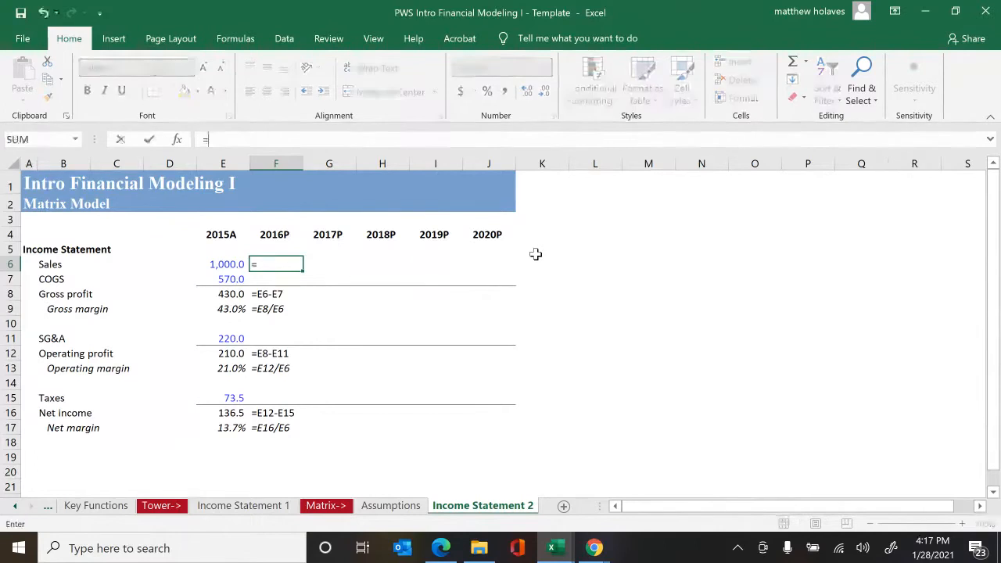
{"action": "key", "text": "Left"}
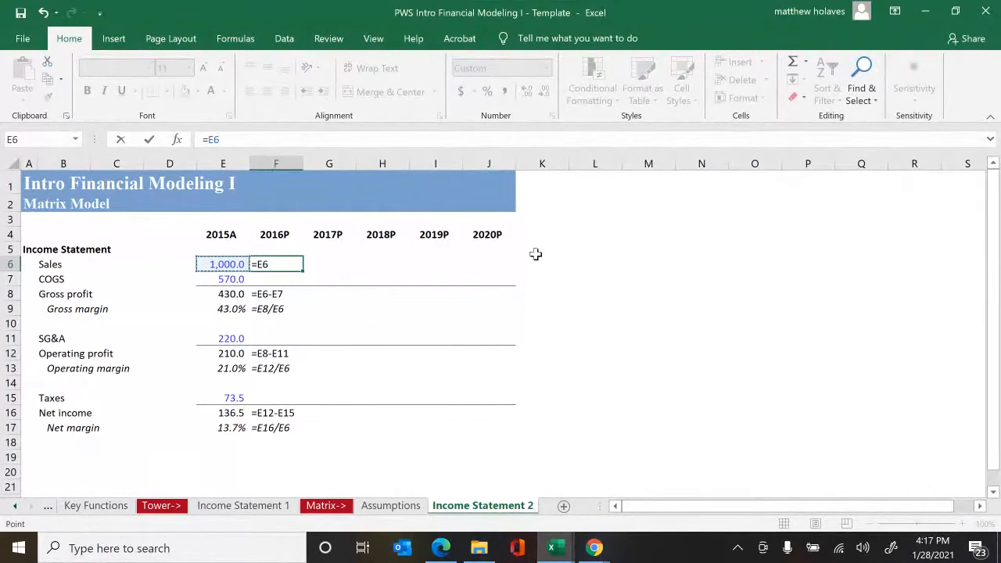
{"action": "type", "text": "*(1+"}
{"action": "key", "text": "ctrl+Page_Up"}
{"action": "key", "text": "Down"}
{"action": "key", "text": "Down"}
{"action": "key", "text": "Down"}
{"action": "key", "text": "Down"}
{"action": "key", "text": "Down"}
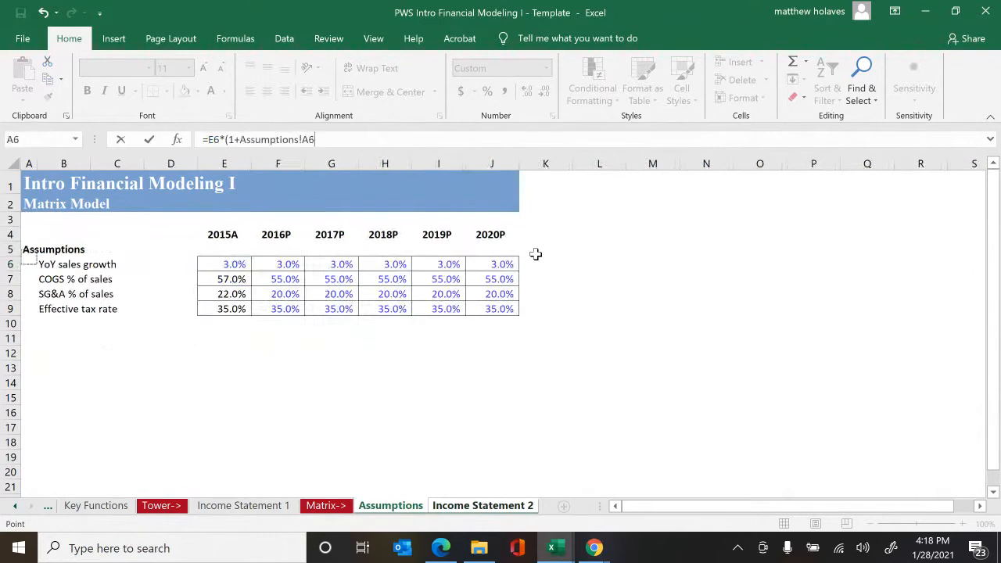
{"action": "key", "text": "Right"}
{"action": "key", "text": "Right"}
{"action": "key", "text": "Right"}
{"action": "key", "text": "Right"}
{"action": "key", "text": "Right"}
{"action": "type", "text": ")"}
{"action": "key", "text": "Return"}
{"action": "key", "text": "Right"}
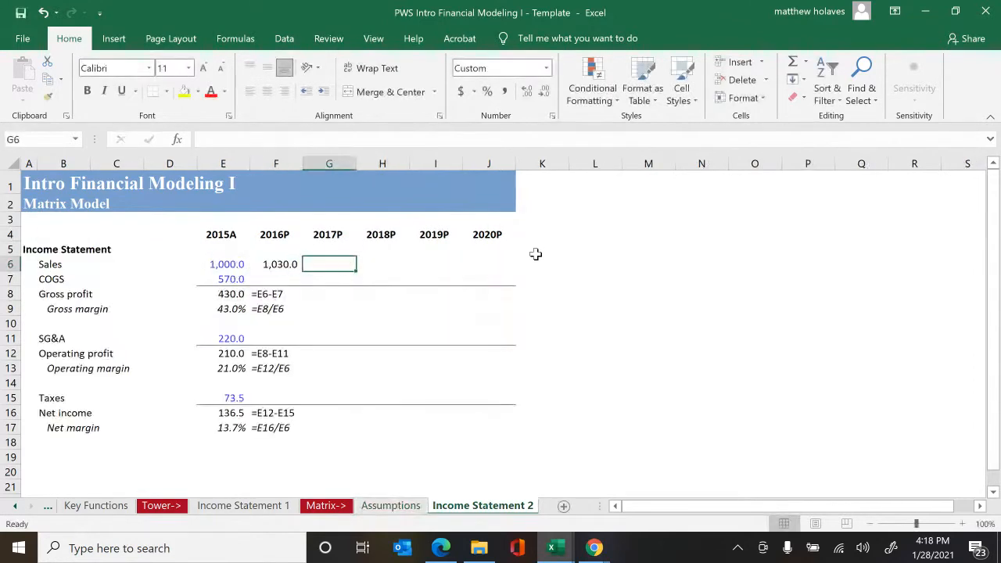
{"action": "key", "text": "ctrl+shift+f"}
{"action": "key", "text": "Left"}
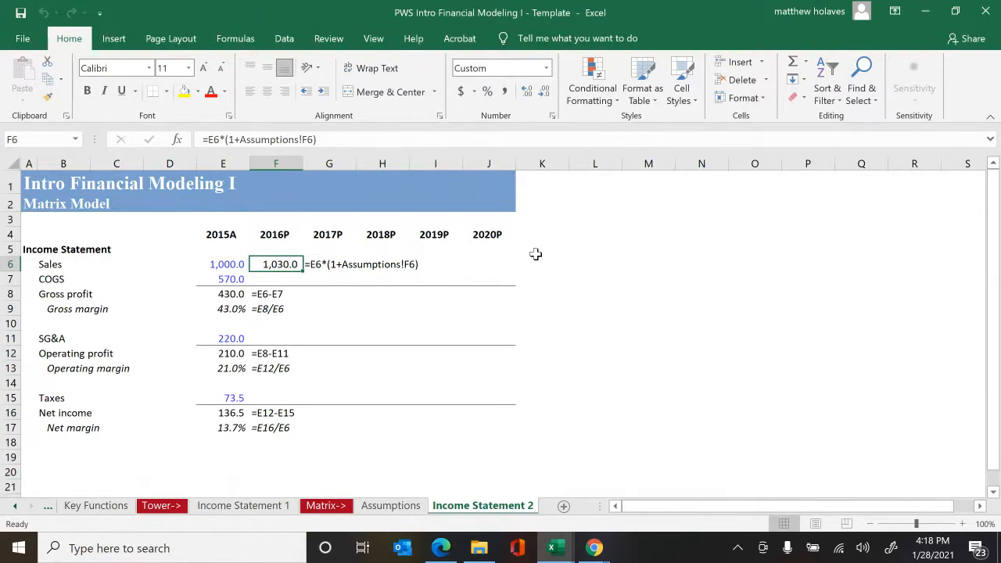
- Examine the 2016P sales formula in F6 and its precedents, jumping between 2015A sales, the Assumptions sheet and F6
{"action": "key", "text": "F2"}
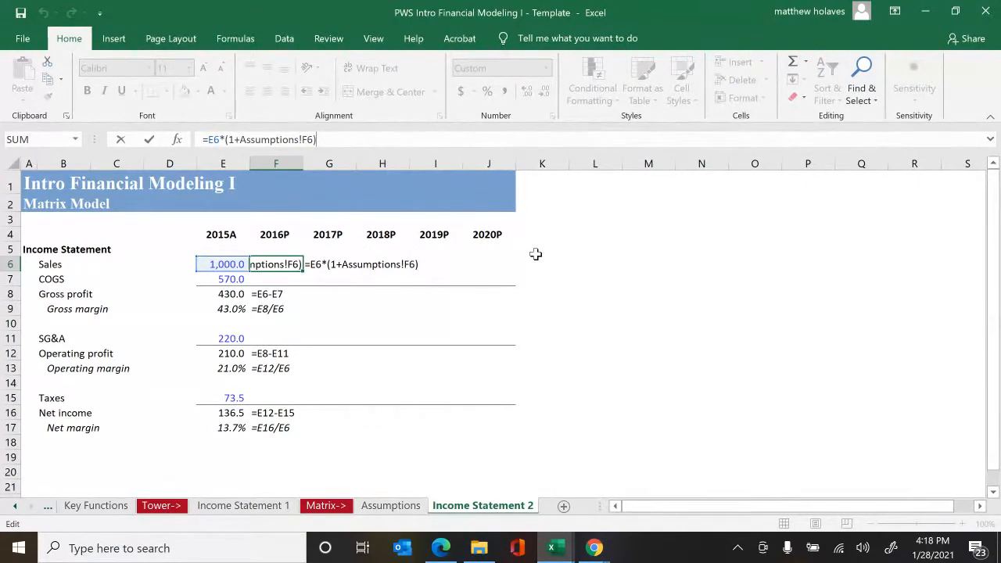
{"action": "key", "text": "ctrl+Return"}
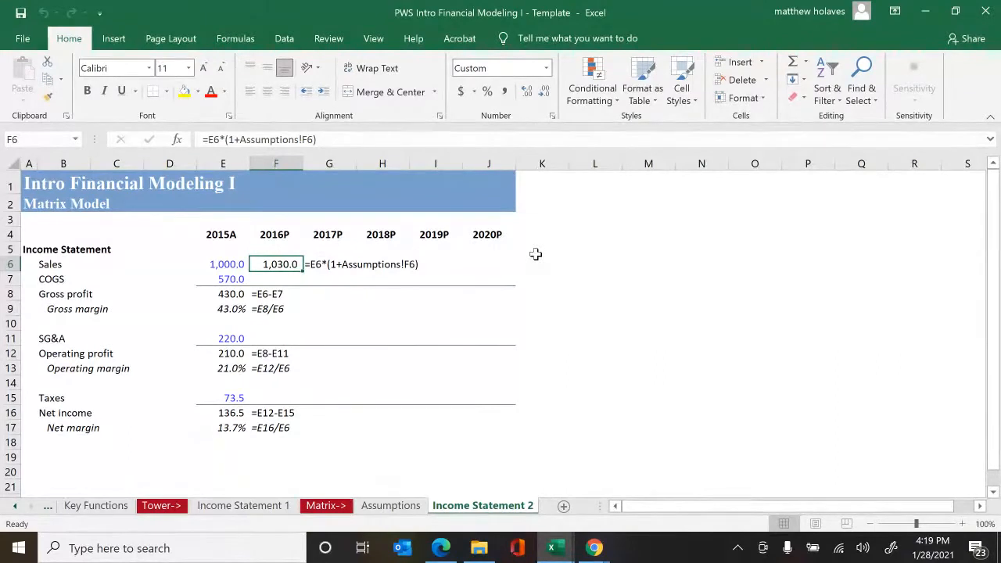
{"action": "key", "text": "ctrl+Page_Up"}
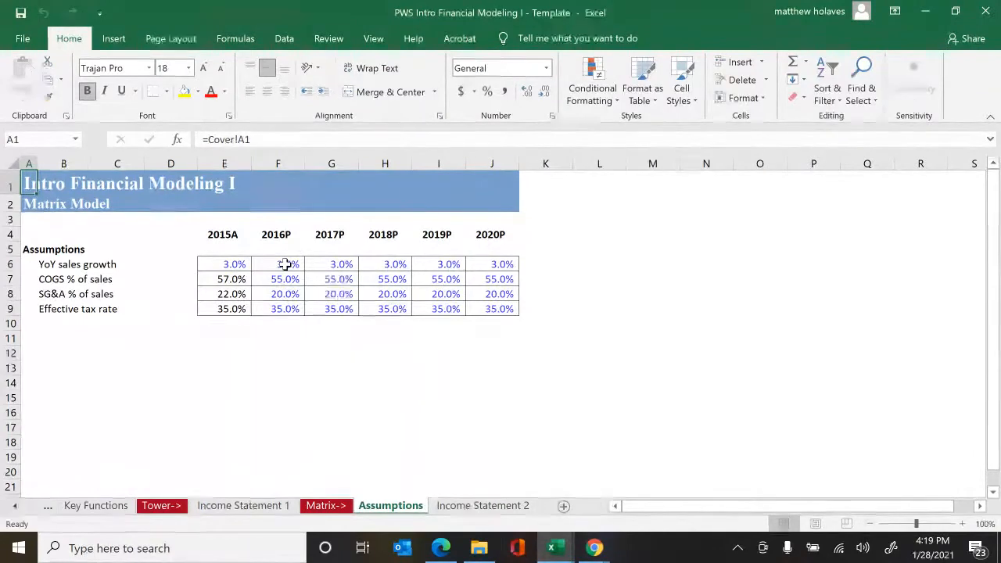
{"action": "key", "text": "ctrl+Page_Down"}
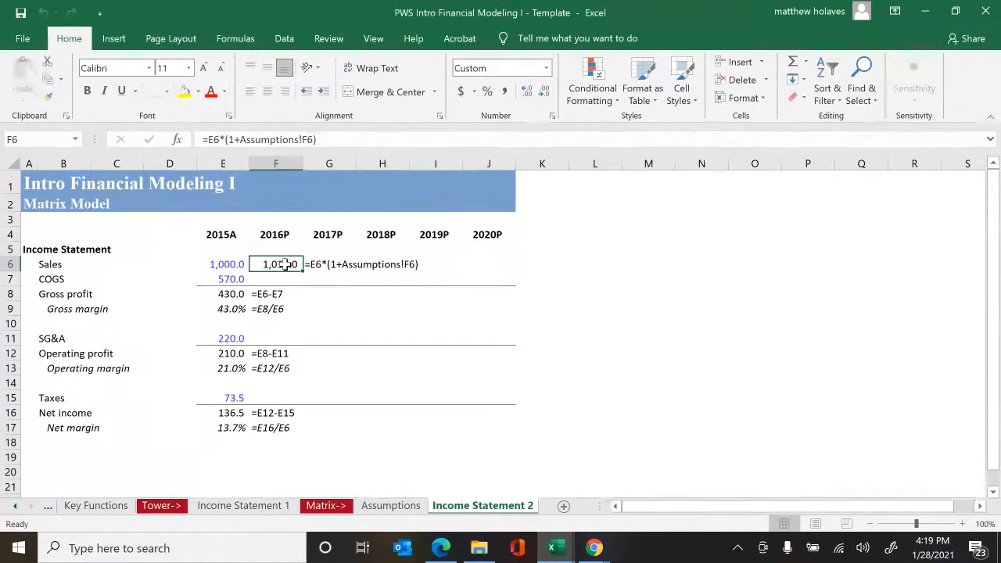
{"action": "key", "text": "Left"}
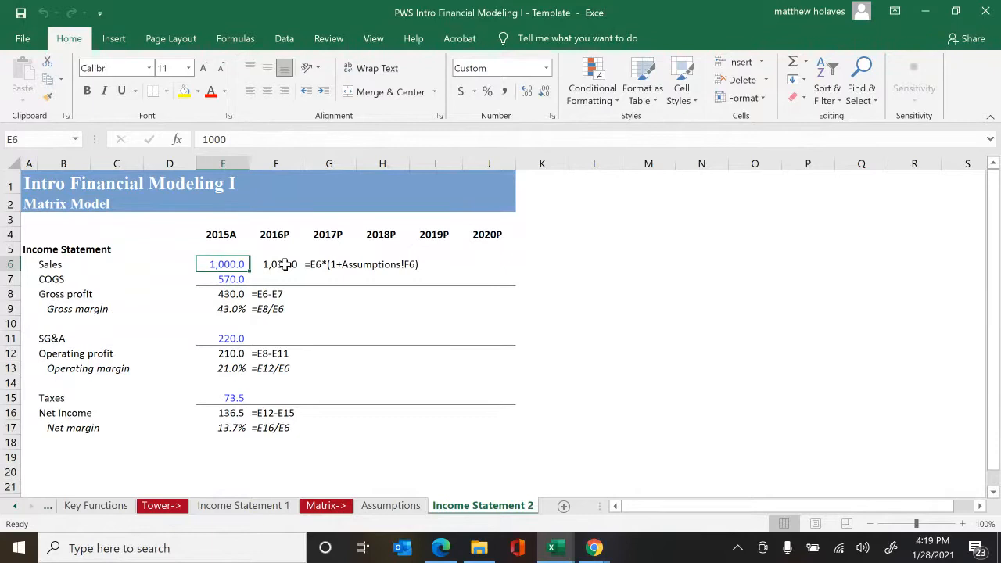
{"action": "key", "text": "F5"}
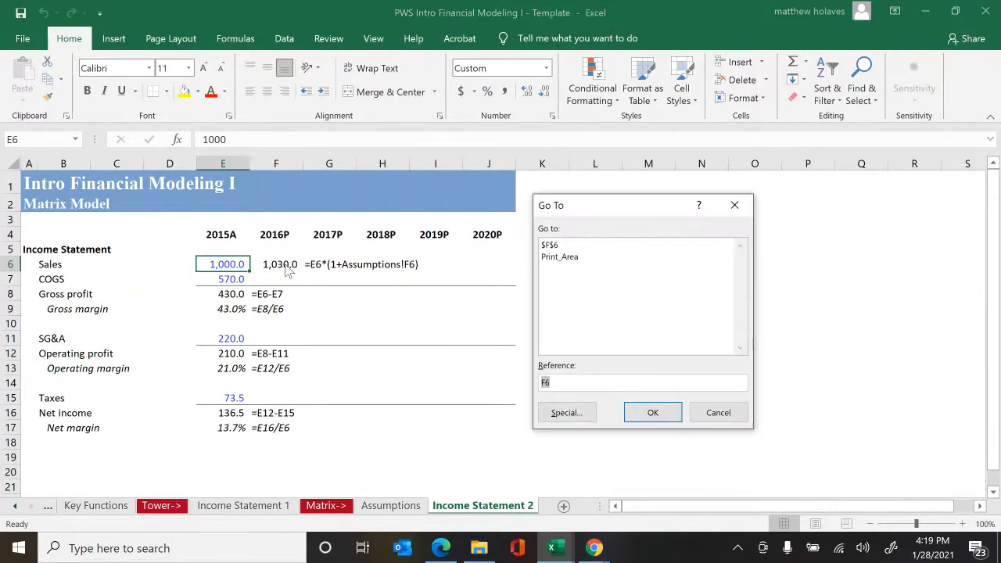
{"action": "key", "text": "Return"}
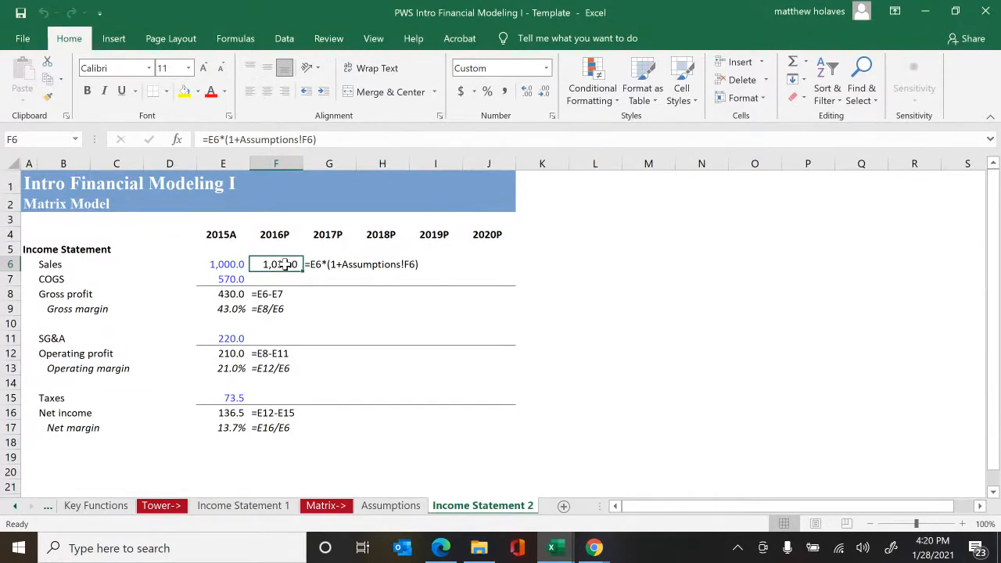
{"action": "key", "text": "Left"}
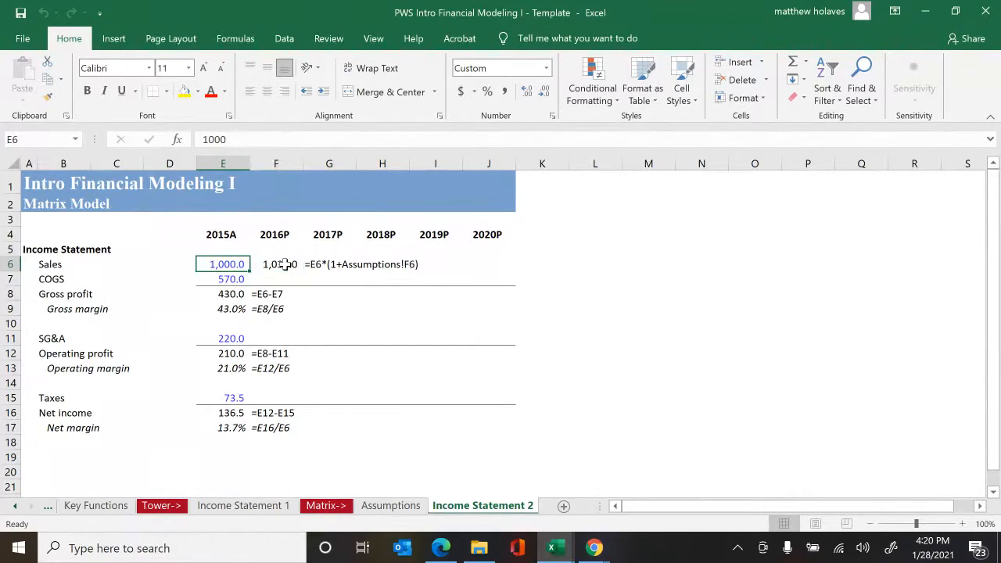
{"action": "key", "text": "F5"}
{"action": "key", "text": "Return"}
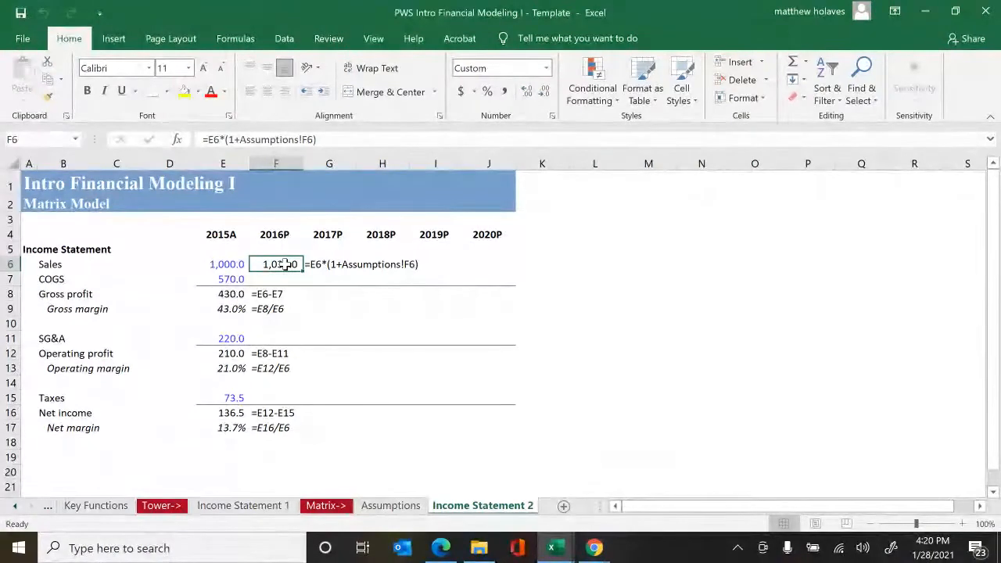
{"action": "key", "text": "F2"}
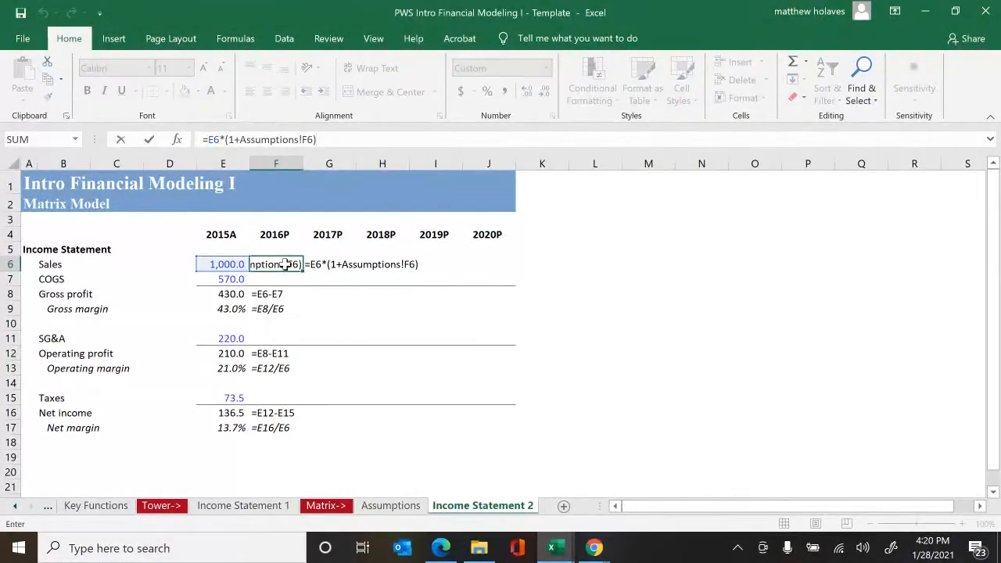
{"action": "key", "text": "Escape"}
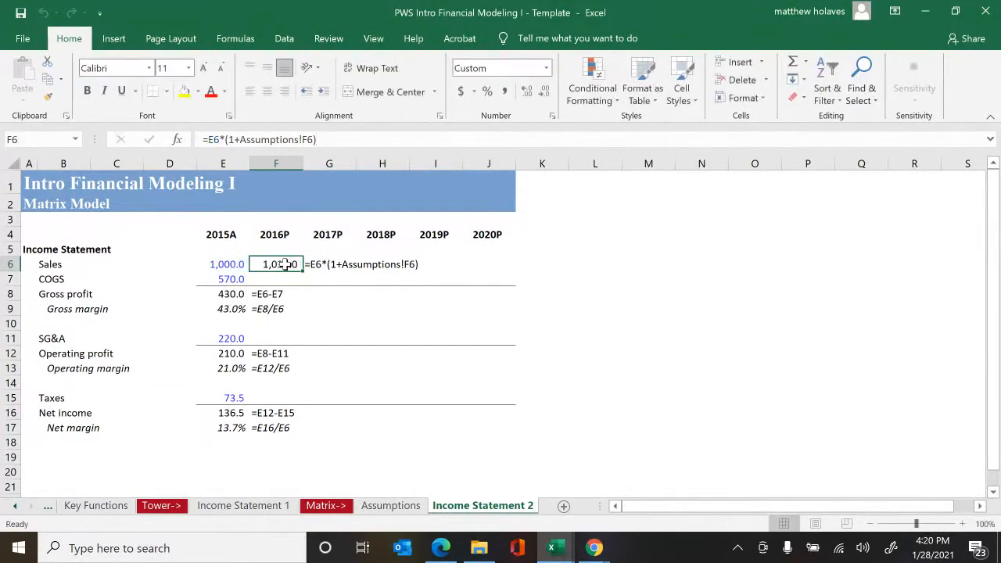
{"action": "key", "text": "Left"}
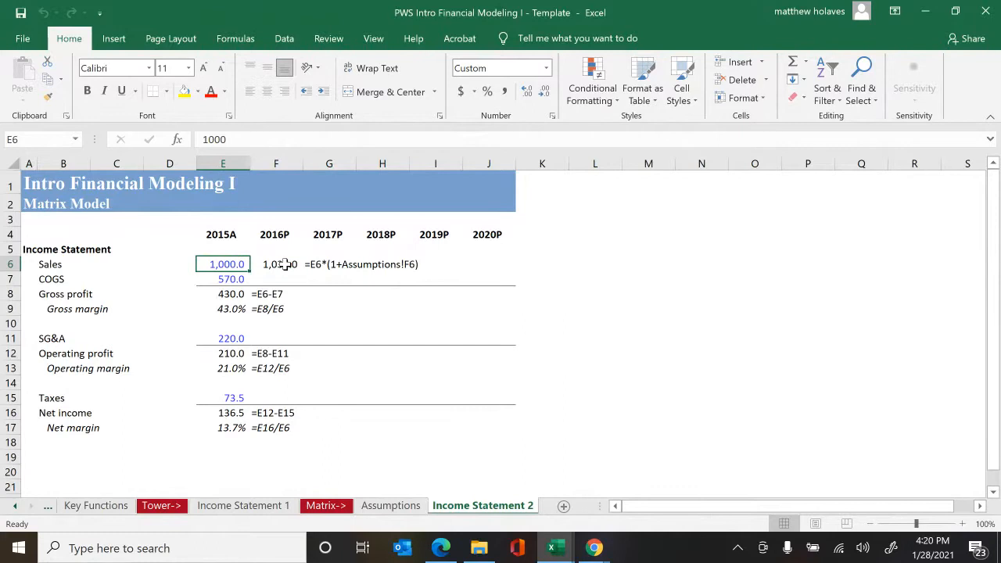
{"action": "key", "text": "F5"}
{"action": "key", "text": "Return"}
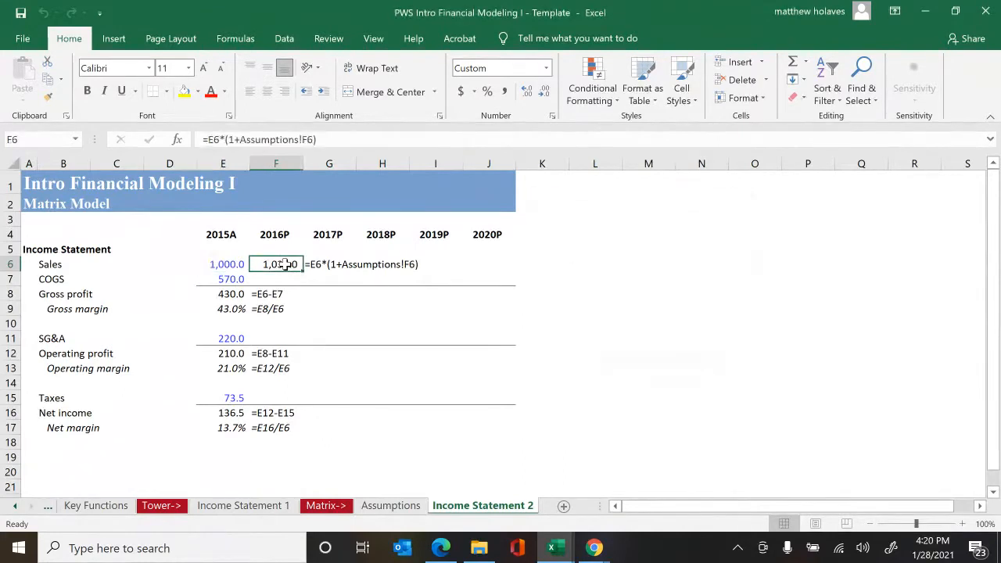
- Clear the 2016P sales formula from F6 and its formula text from G6
{"action": "key", "text": "Delete"}
{"action": "key", "text": "Right"}
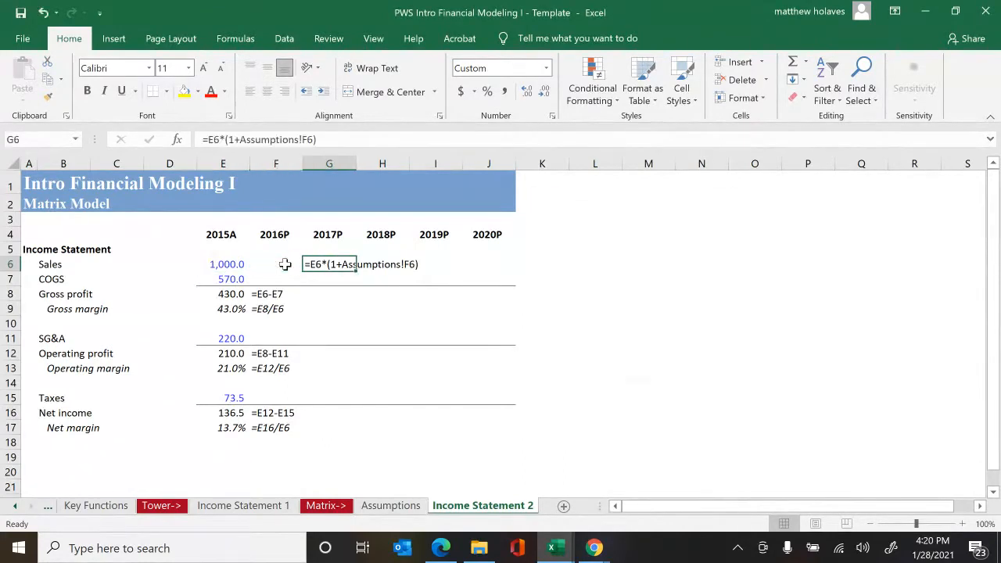
{"action": "key", "text": "Delete"}
{"action": "key", "text": "Left"}
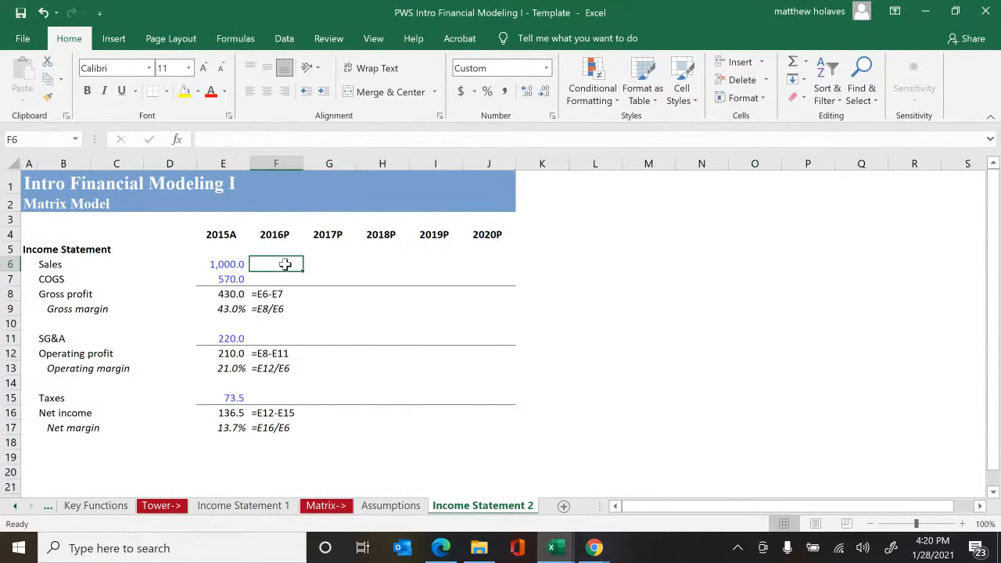
- Calculate 2016P sales in F6 as =(1+Assumptions!F6)*'Income Statement 2'!E6 and display its formula text in G6
{"action": "type", "text": "="}
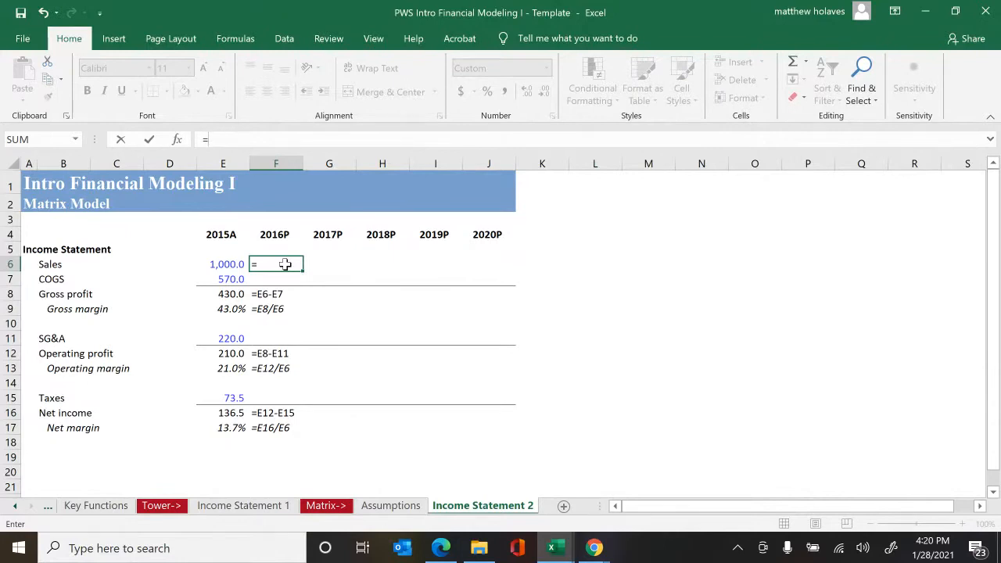
{"action": "type", "text": "(1+"}
{"action": "key", "text": "ctrl+Page_Up"}
{"action": "key", "text": "Down"}
{"action": "key", "text": "Down"}
{"action": "key", "text": "Down"}
{"action": "key", "text": "Down"}
{"action": "key", "text": "Down"}
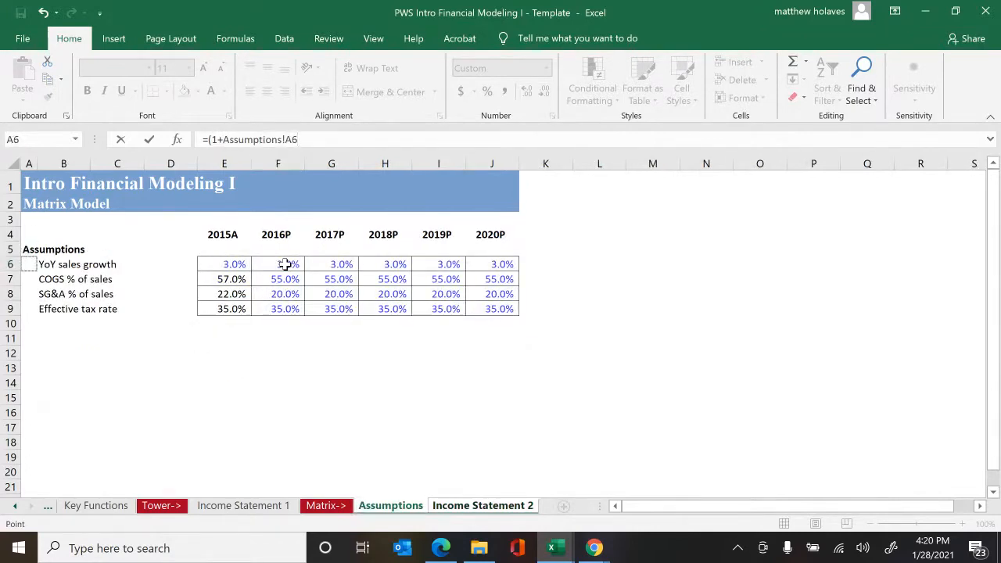
{"action": "key", "text": "Right"}
{"action": "key", "text": "Right"}
{"action": "key", "text": "Right"}
{"action": "key", "text": "Right"}
{"action": "key", "text": "Right"}
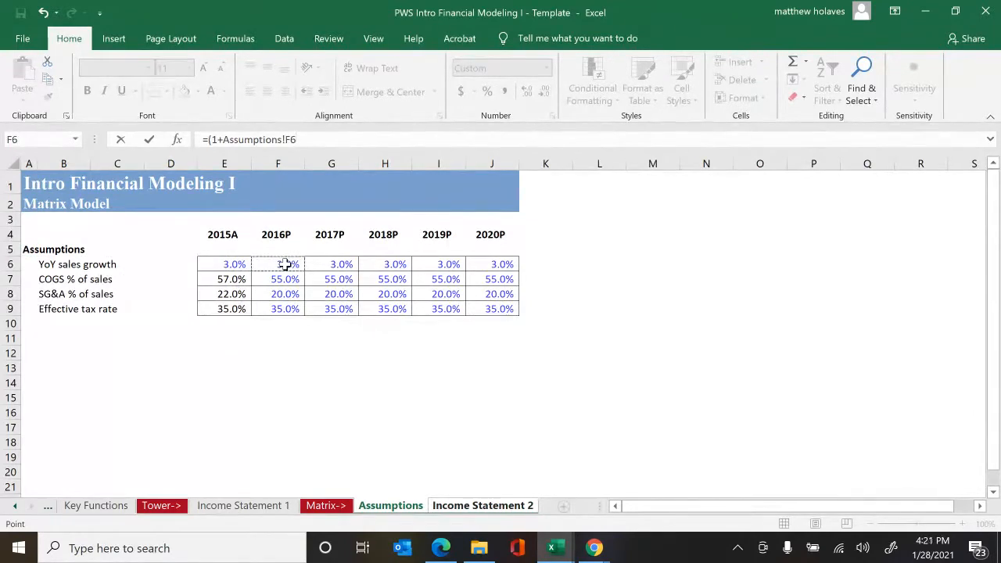
{"action": "type", "text": ")*"}
{"action": "key", "text": "ctrl+Page_Down"}
{"action": "key", "text": "Left"}
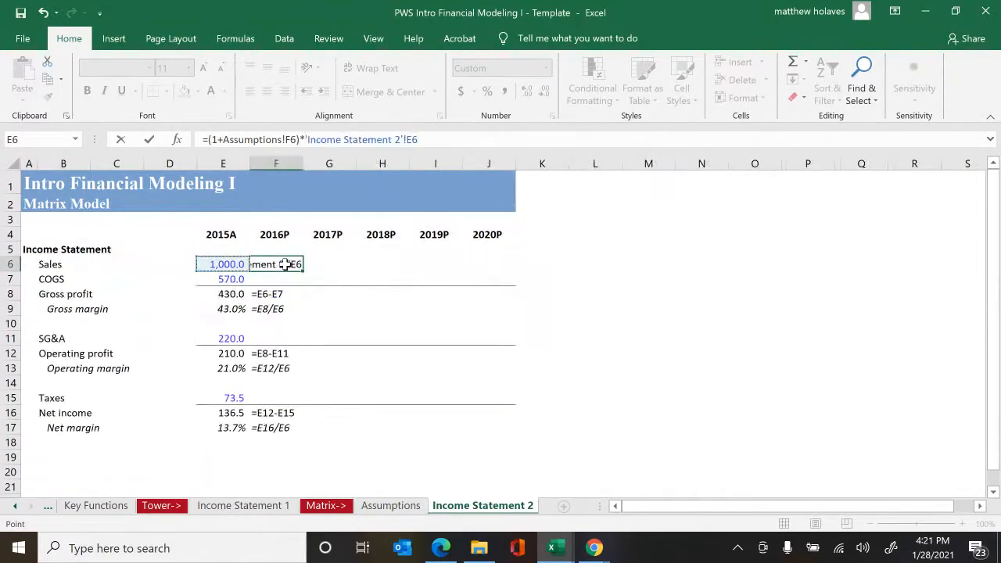
{"action": "key", "text": "ctrl+Return"}
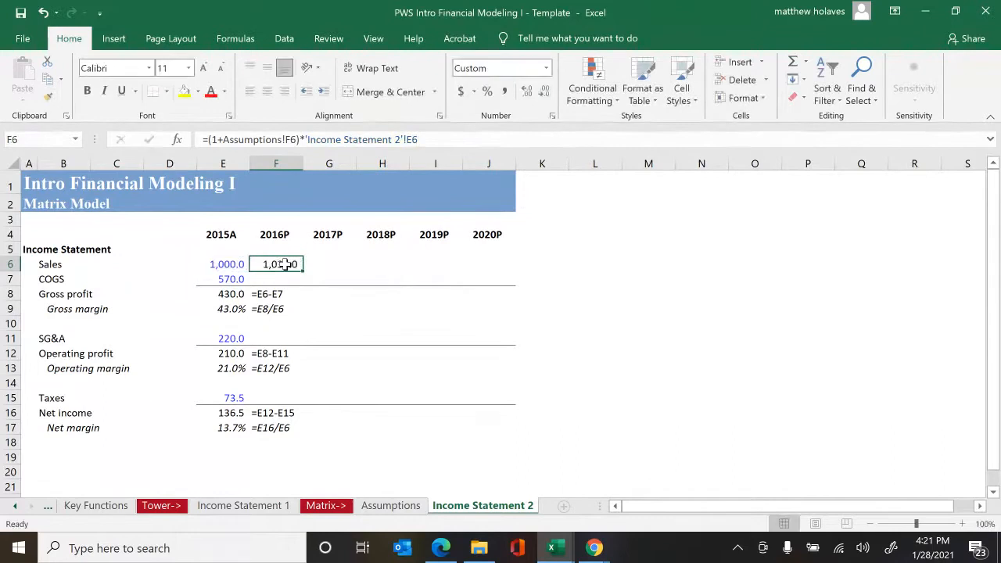
{"action": "key", "text": "Right"}
{"action": "key", "text": "F2"}
{"action": "key", "text": "ctrl+v"}
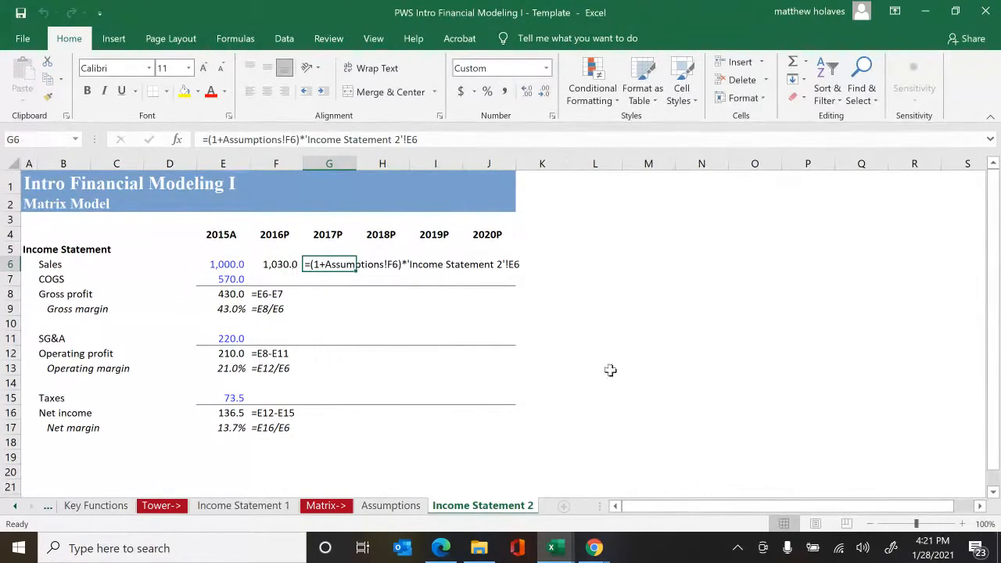
- Trace the 2016P sales formula in F6 to its growth rate on the Assumptions sheet, and return to F6
{"action": "key", "text": "shift+Tab"}
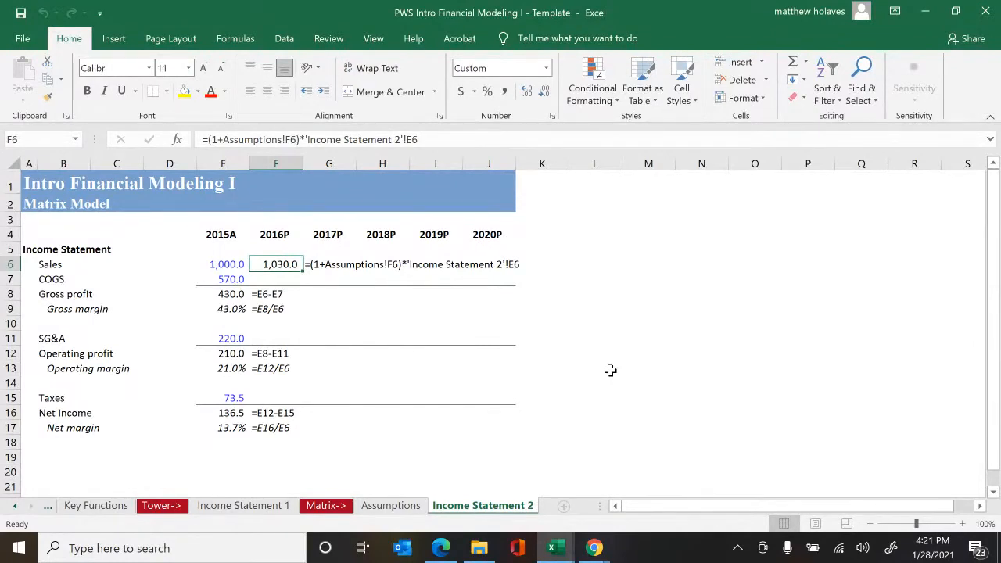
{"action": "key", "text": "ctrl+Page_Up"}
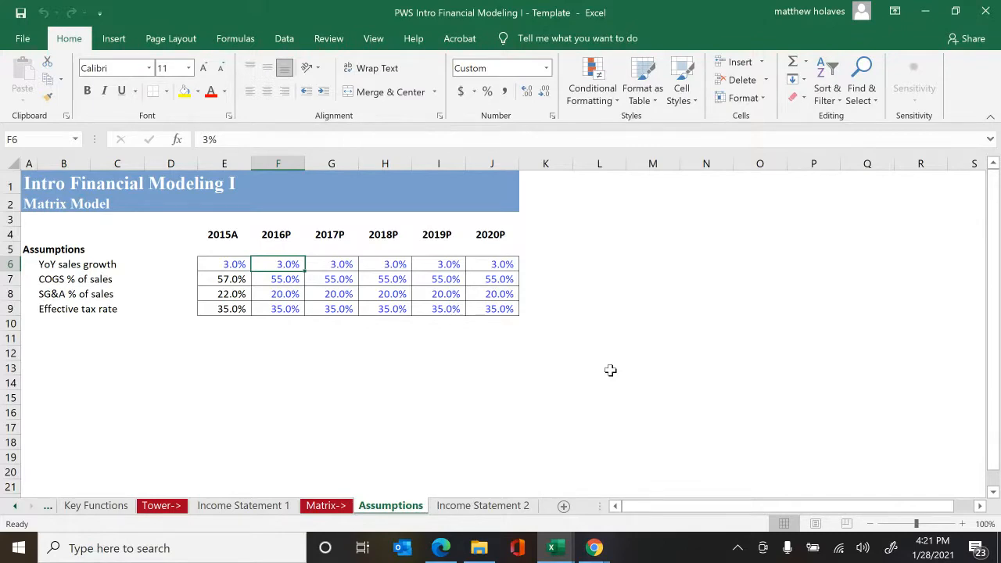
{"action": "key", "text": "F5"}
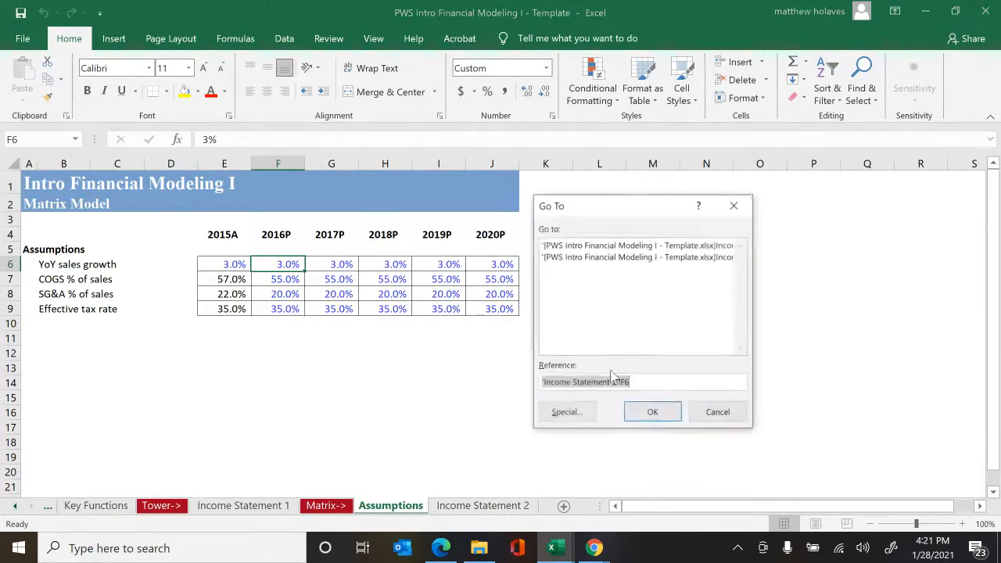
{"action": "key", "text": "Return"}
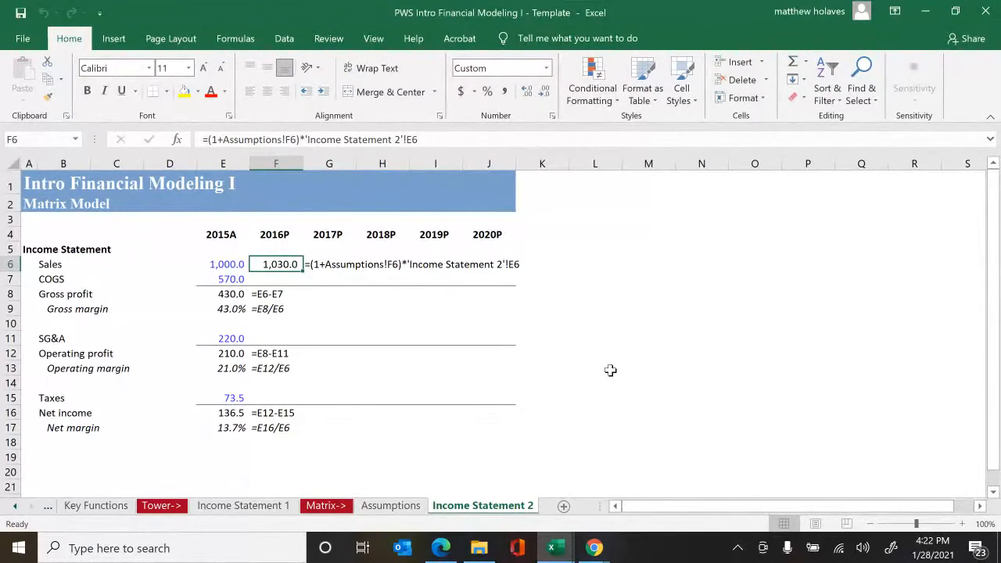
{"action": "key", "text": "Down"}
{"action": "type", "text": "="}
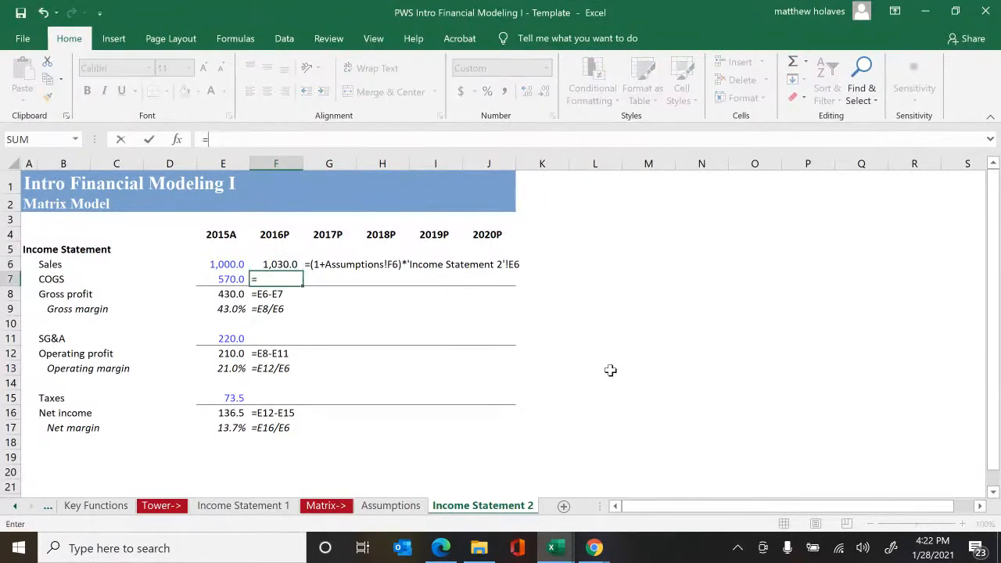
{"action": "key", "text": "ctrl+Page_Up"}
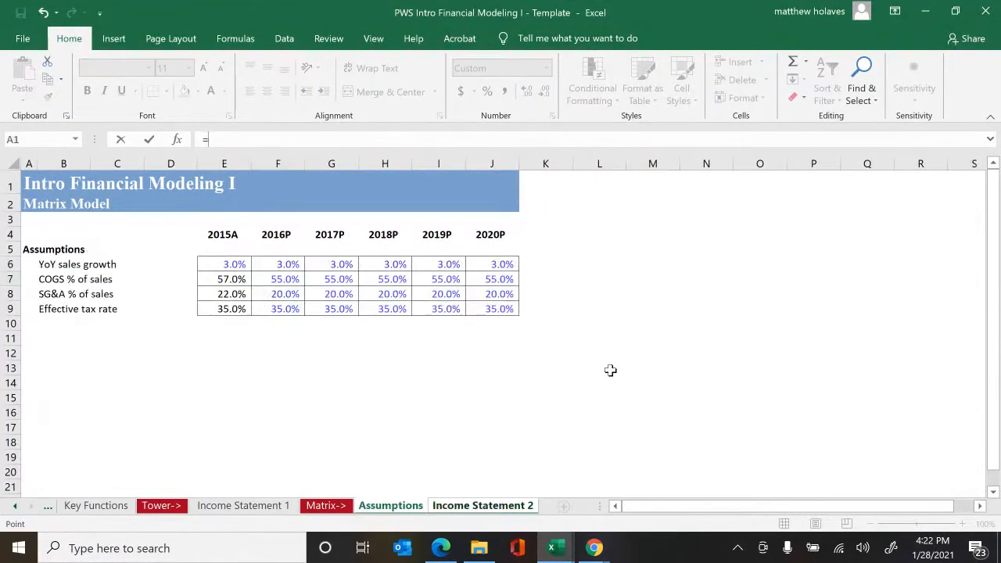
{"action": "key", "text": "Down"}
{"action": "key", "text": "Down"}
{"action": "key", "text": "Down"}
{"action": "key", "text": "Escape"}
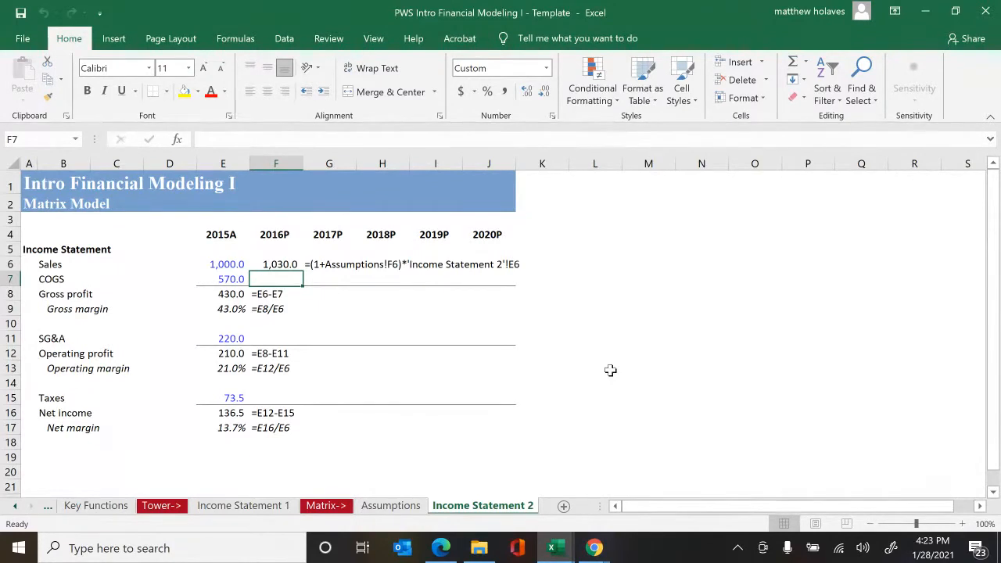
- Examine the advanced editing options in Excel Options, including the setting for editing directly in cells
{"action": "key", "text": "alt+f"}
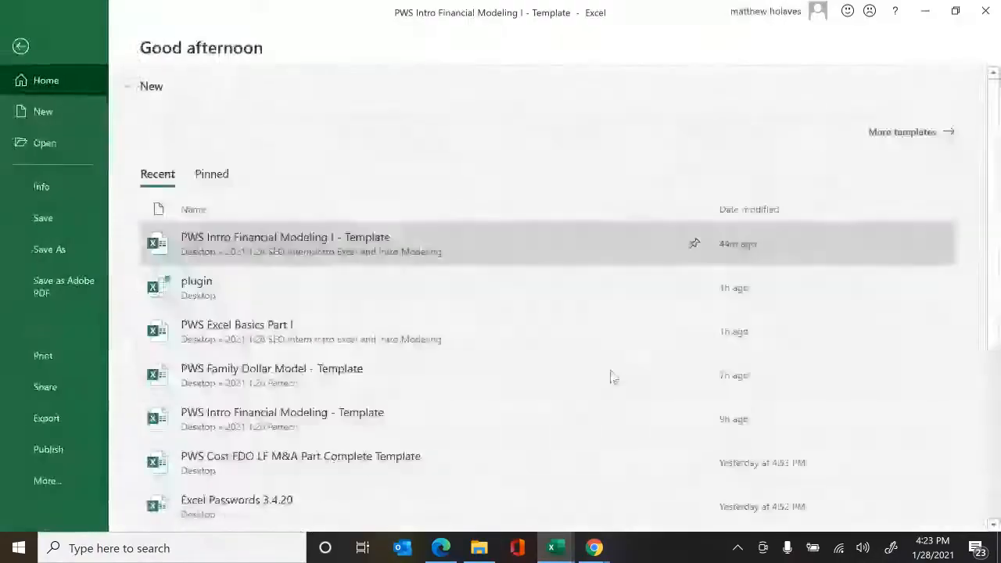
{"action": "key", "text": "t"}
{"action": "key", "text": "Down"}
{"action": "key", "text": "Down"}
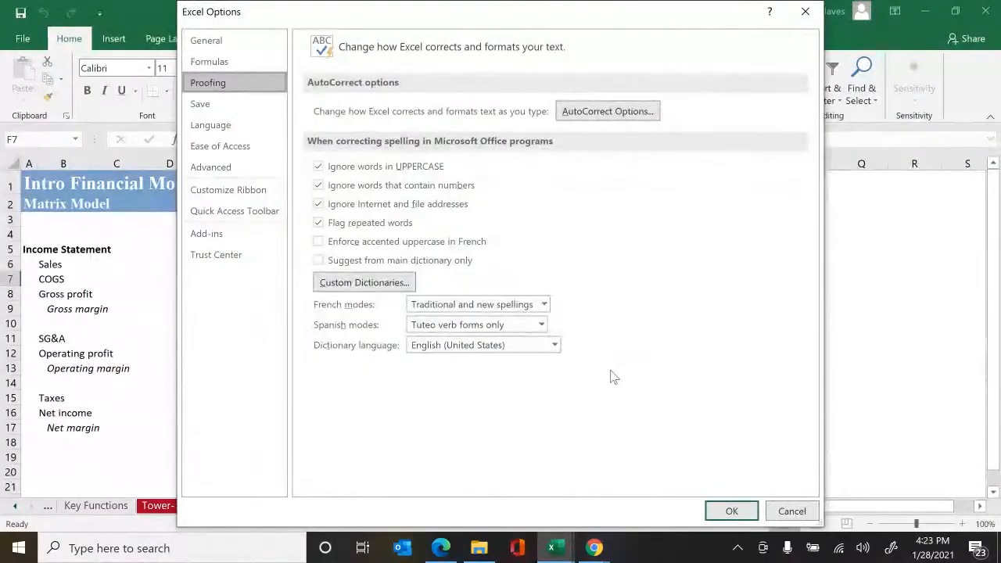
{"action": "key", "text": "Escape"}
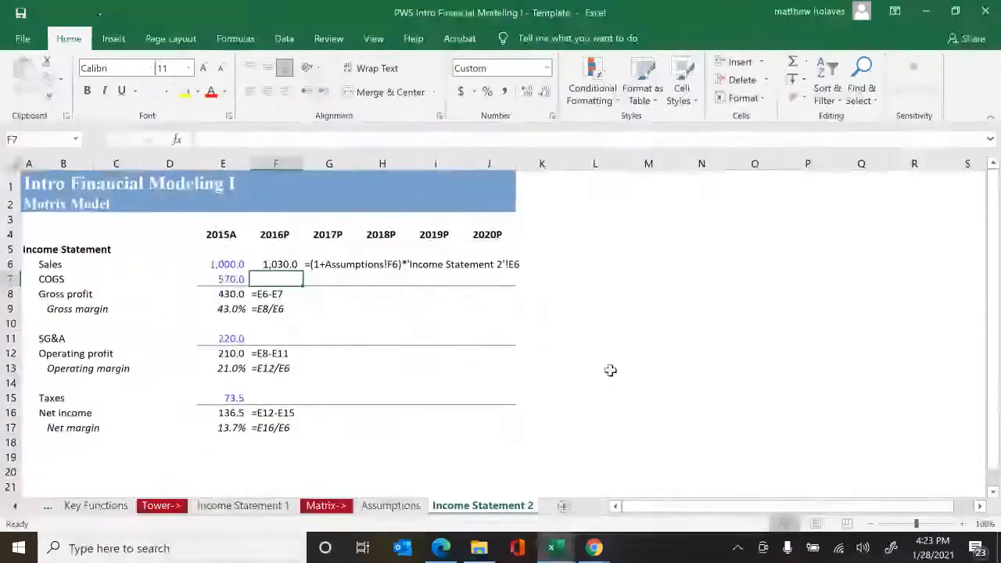
{"action": "key", "text": "alt"}
{"action": "key", "text": "f"}
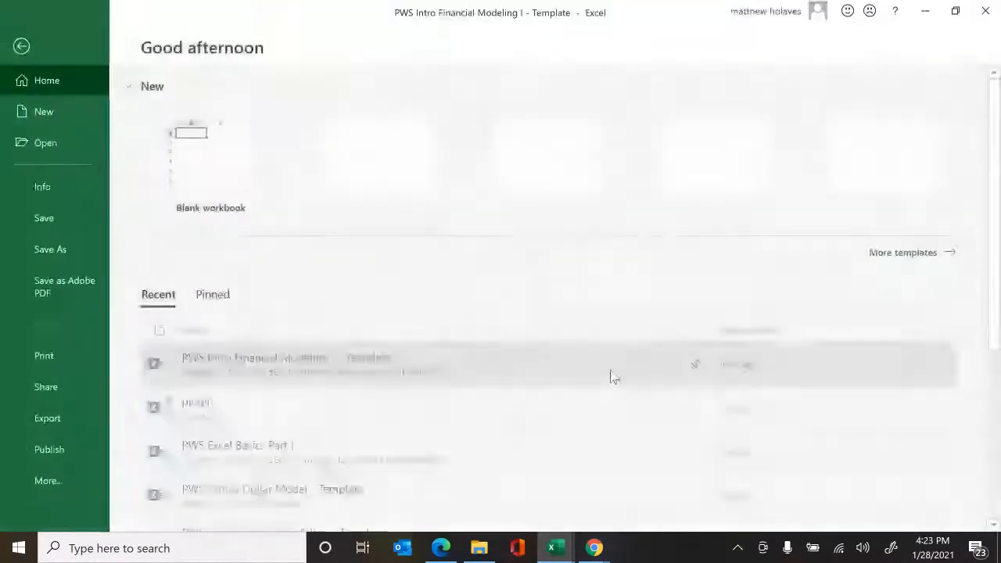
{"action": "key", "text": "t"}
{"action": "key", "text": "Down"}
{"action": "key", "text": "Down"}
{"action": "key", "text": "Down"}
{"action": "key", "text": "Down"}
{"action": "key", "text": "Down"}
{"action": "key", "text": "Down"}
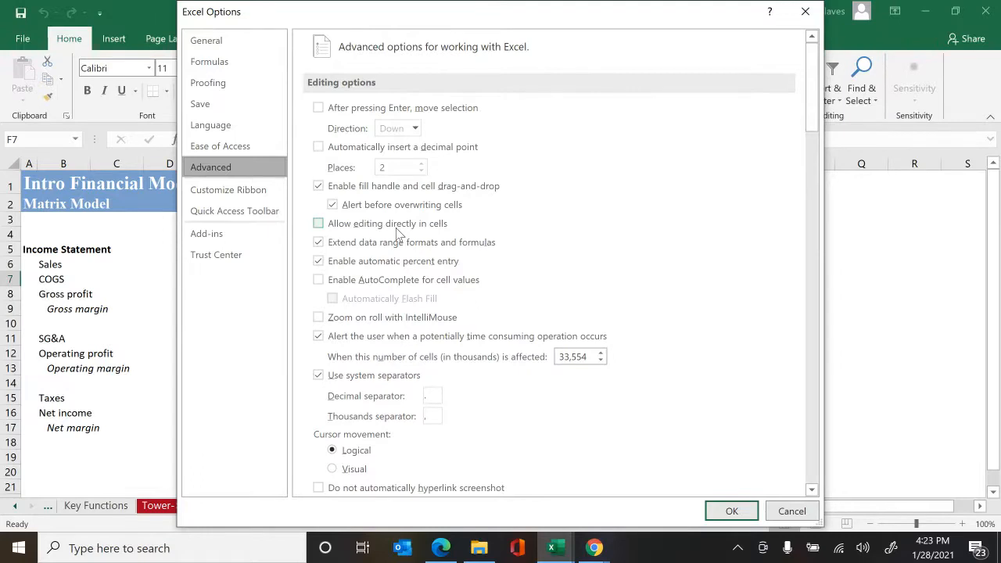
{"action": "key", "text": "Return"}
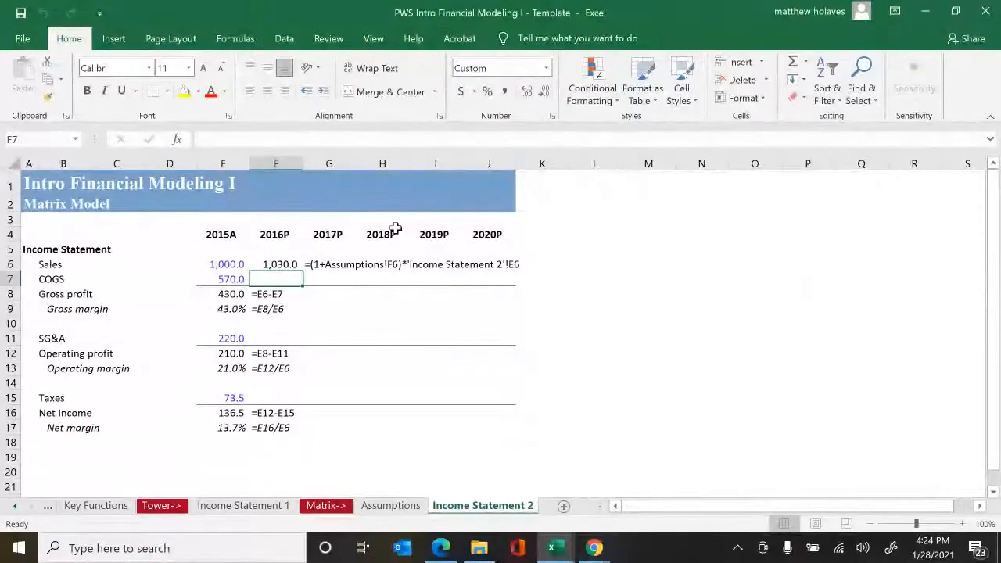
- Clear the 2016P sales formula from F6 and its formula text from G6
{"action": "key", "text": "Up"}
{"action": "key", "text": "Delete"}
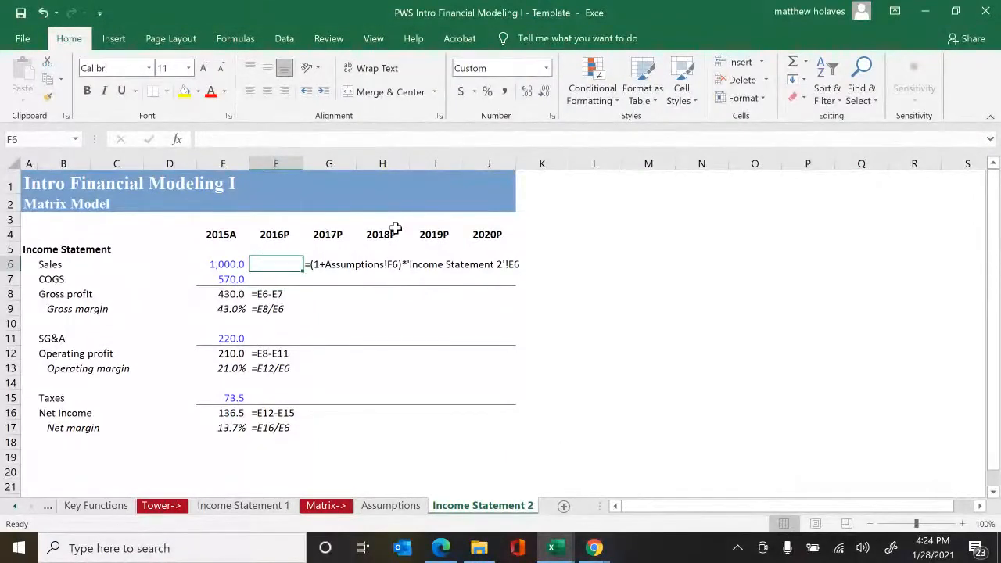
{"action": "key", "text": "Right"}
{"action": "key", "text": "Delete"}
{"action": "key", "text": "Left"}
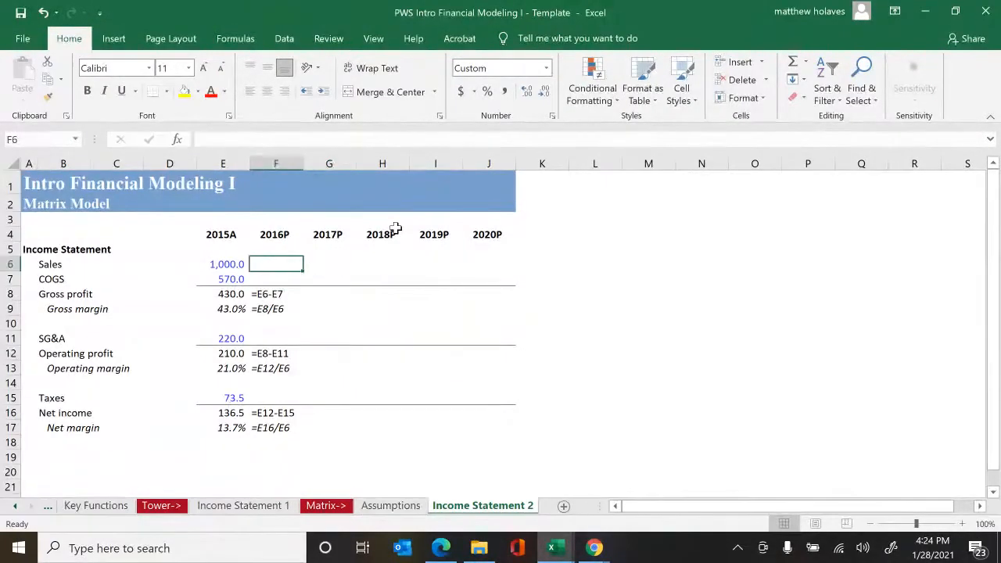
- Calculate 2016P sales in F6 as =(1+Assumptions!F6)*'Income Statement 2'!E6
{"action": "type", "text": "="}
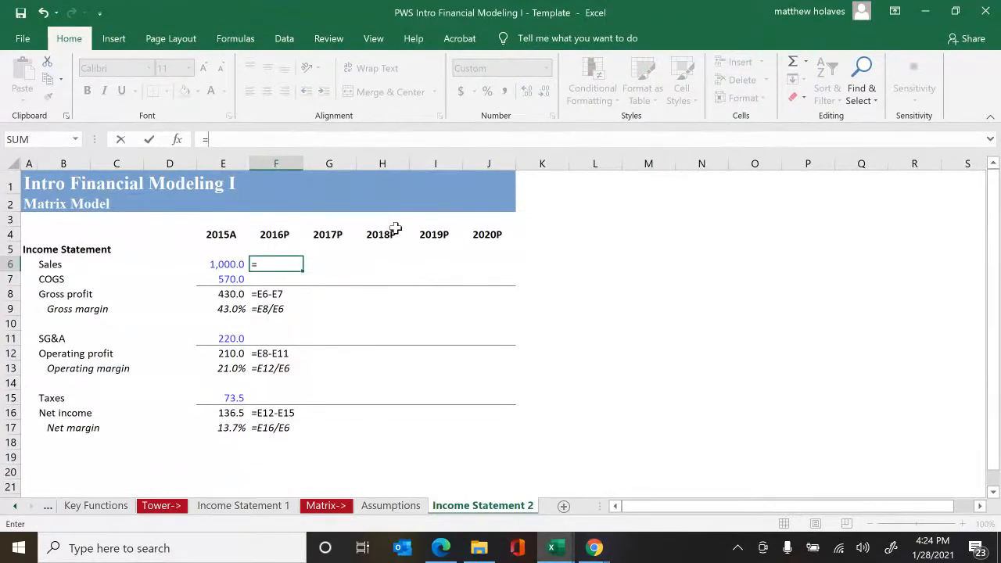
{"action": "type", "text": "(1+"}
{"action": "key", "text": "ctrl+Page_Up"}
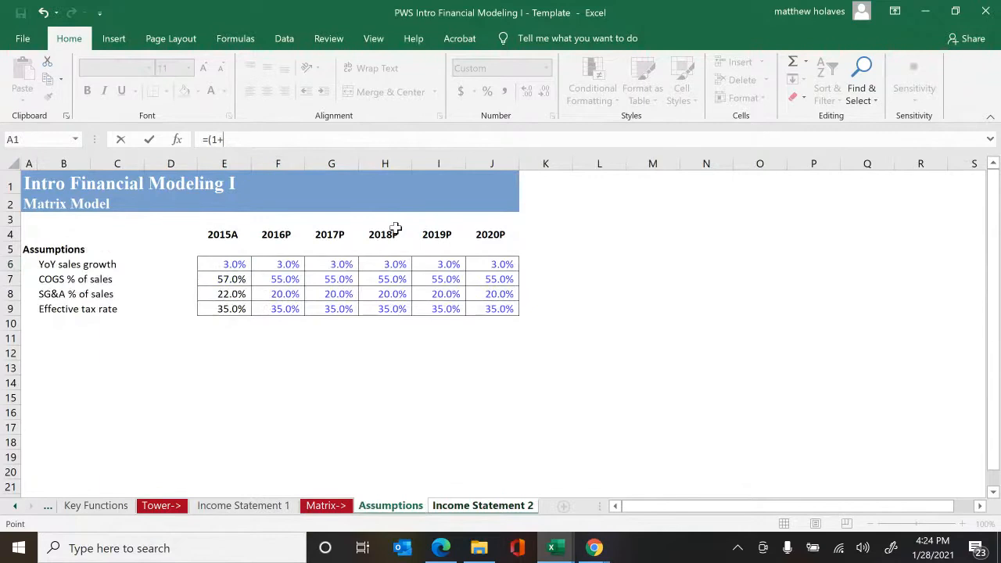
{"action": "key", "text": "Down"}
{"action": "key", "text": "Down"}
{"action": "key", "text": "Down"}
{"action": "key", "text": "Down"}
{"action": "key", "text": "Down"}
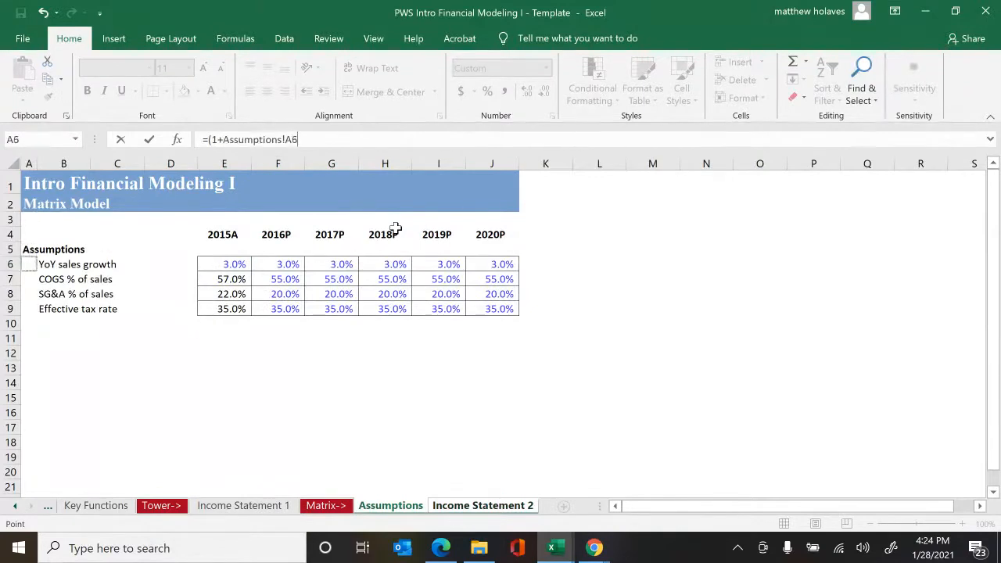
{"action": "key", "text": "Right"}
{"action": "key", "text": "Right"}
{"action": "key", "text": "Right"}
{"action": "key", "text": "Right"}
{"action": "key", "text": "Right"}
{"action": "type", "text": ")"}
{"action": "type", "text": "*"}
{"action": "key", "text": "ctrl+Page_Down"}
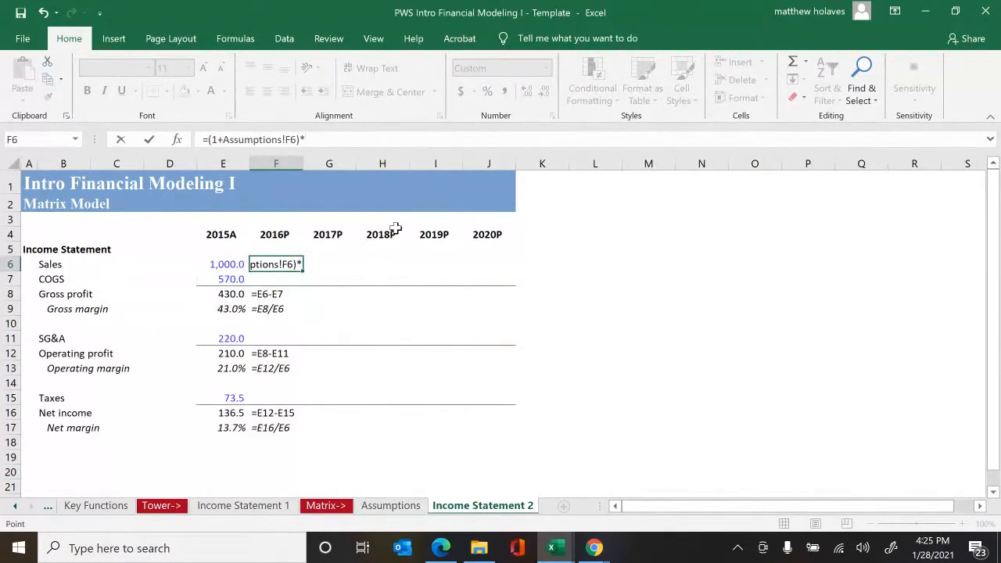
{"action": "key", "text": "Left"}
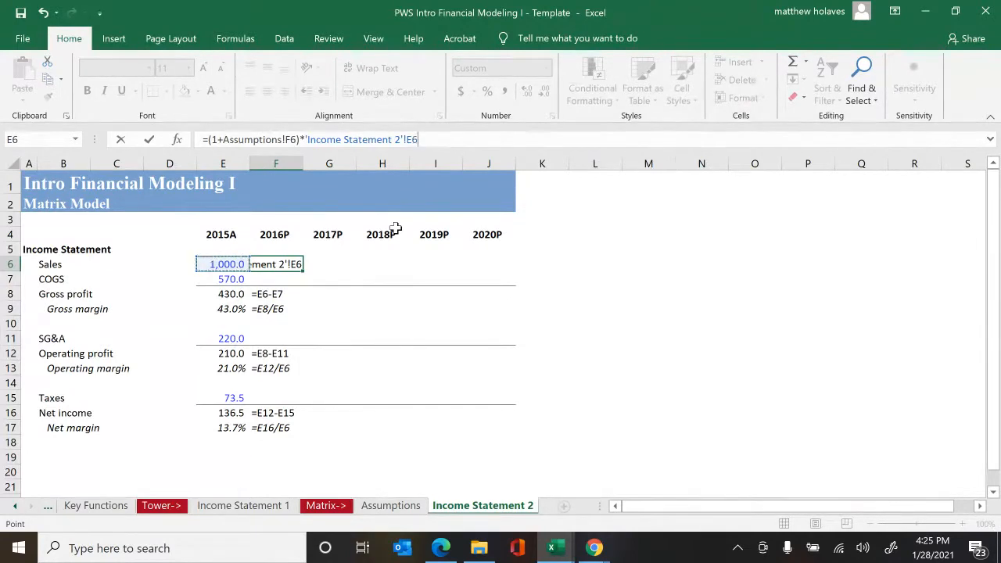
{"action": "key", "text": "ctrl+Return"}
- Display the 2016P sales formula text in G6
{"action": "key", "text": "Right"}
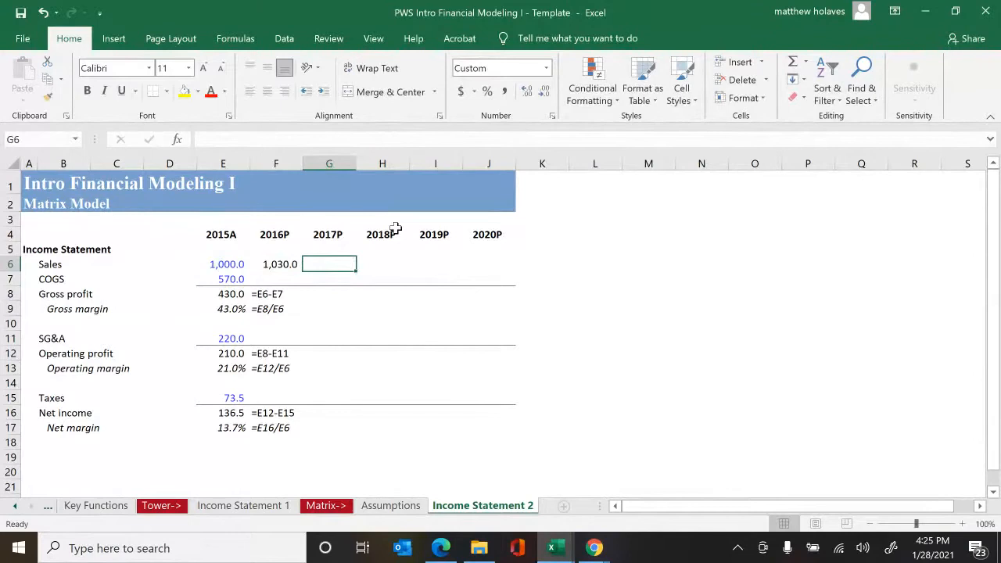
{"action": "type", "text": "=(1+Assumptions!F6)*'Income Statement 2'!E6"}
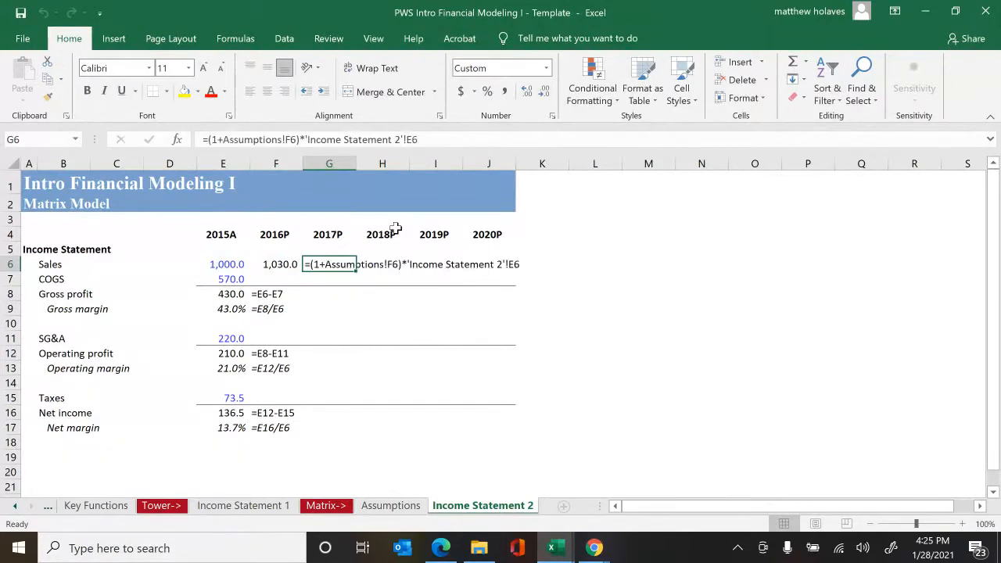
{"action": "key", "text": "Left"}
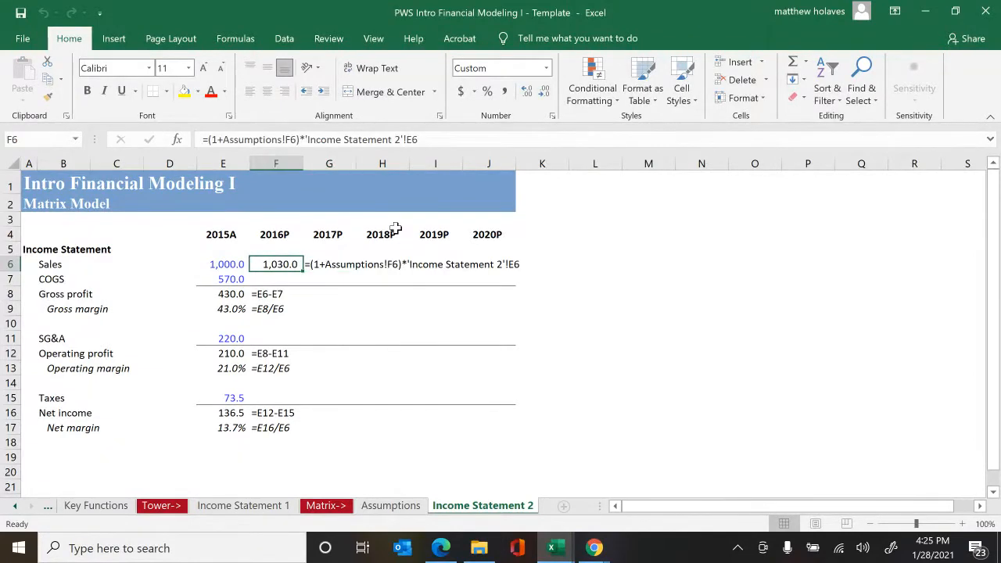
- Clear F6 and G6 again, removing the 2016P sales formula and its displayed text
{"action": "key", "text": "Down"}
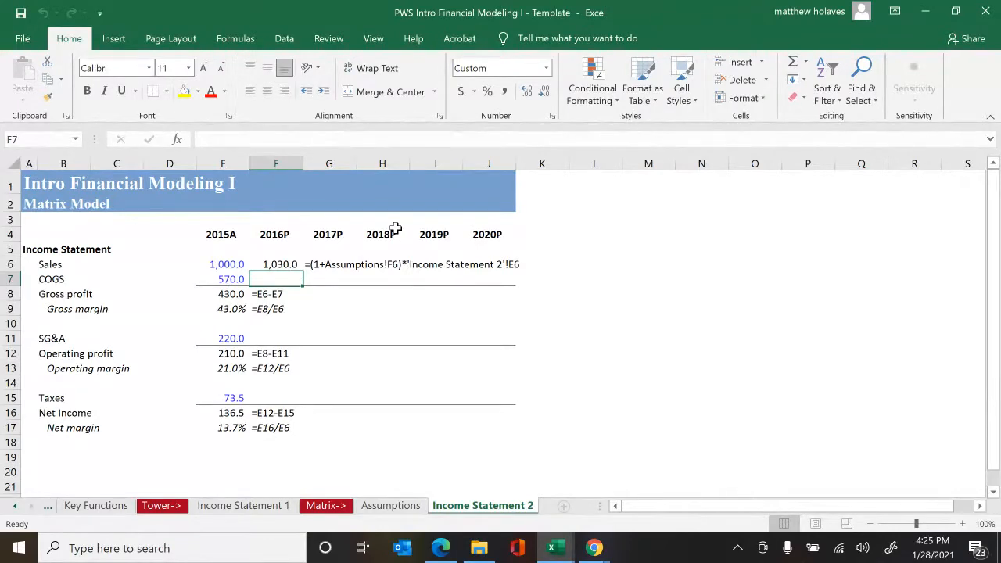
{"action": "key", "text": "Up"}
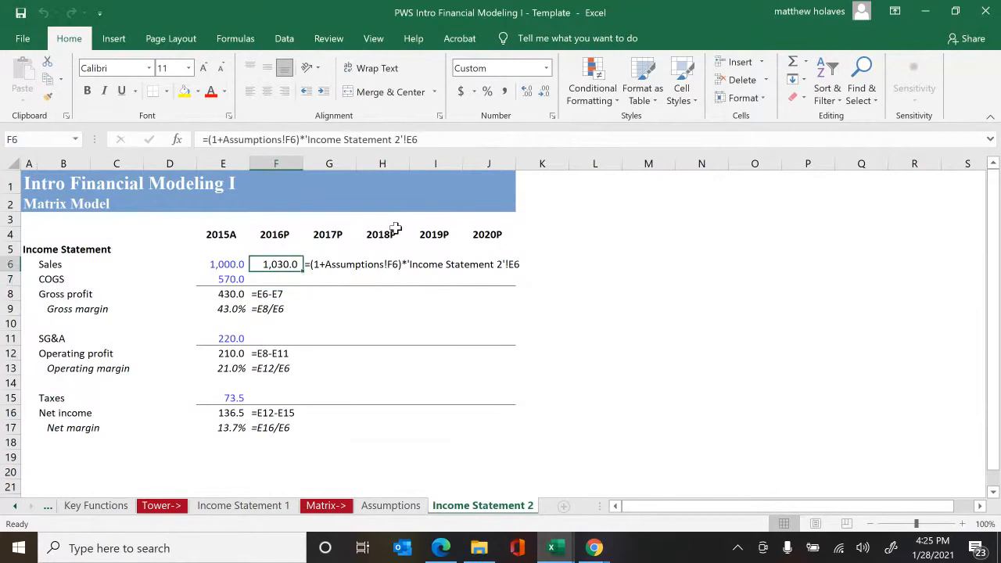
{"action": "key", "text": "Delete"}
{"action": "key", "text": "Right"}
{"action": "key", "text": "Delete"}
{"action": "key", "text": "Left"}
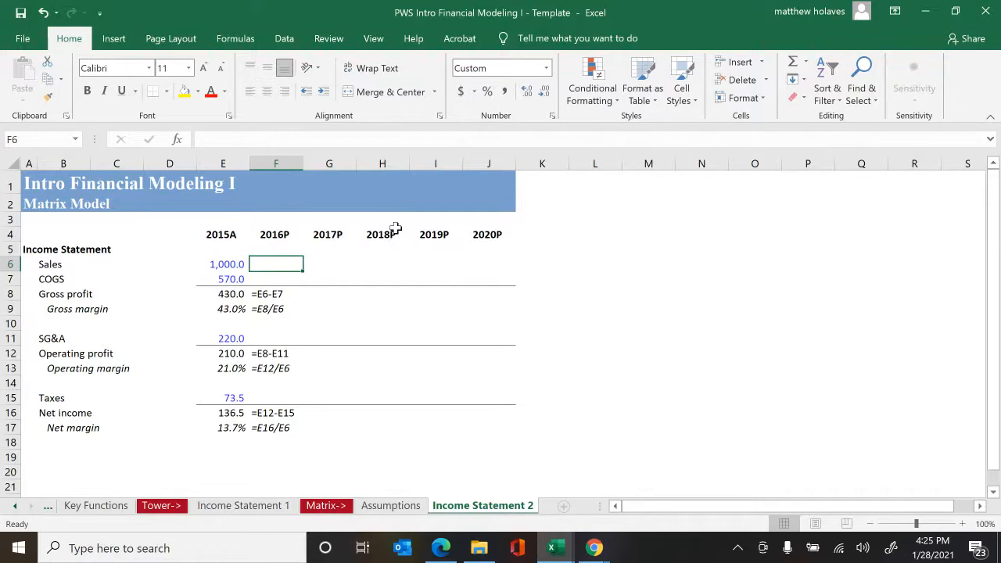
- Enter the 2016P sales projection in F6 as =(1+Assumptions!F6)*'Income Statement 2'!E6
{"action": "type", "text": "="}
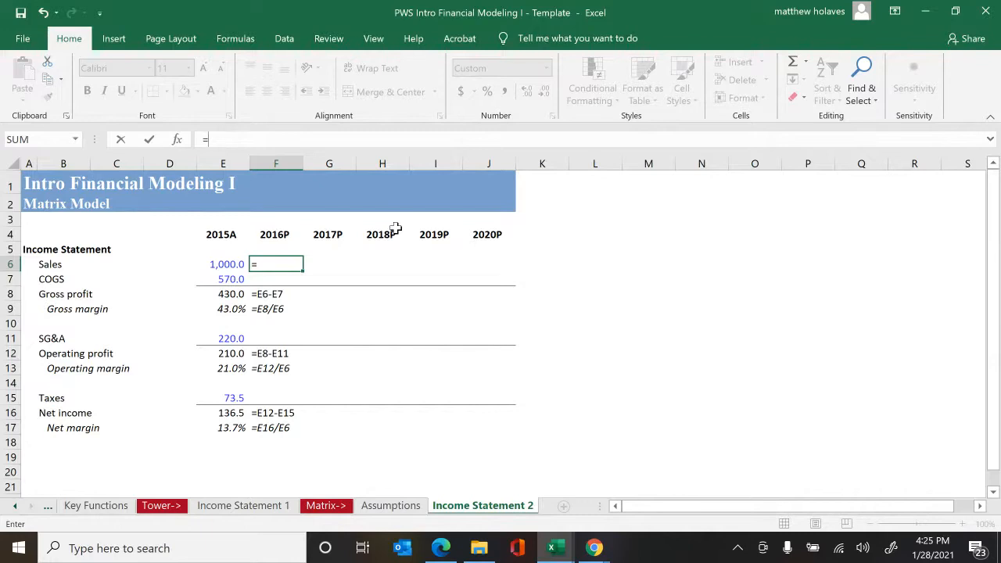
{"action": "type", "text": "(1+"}
{"action": "key", "text": "ctrl+Page_Up"}
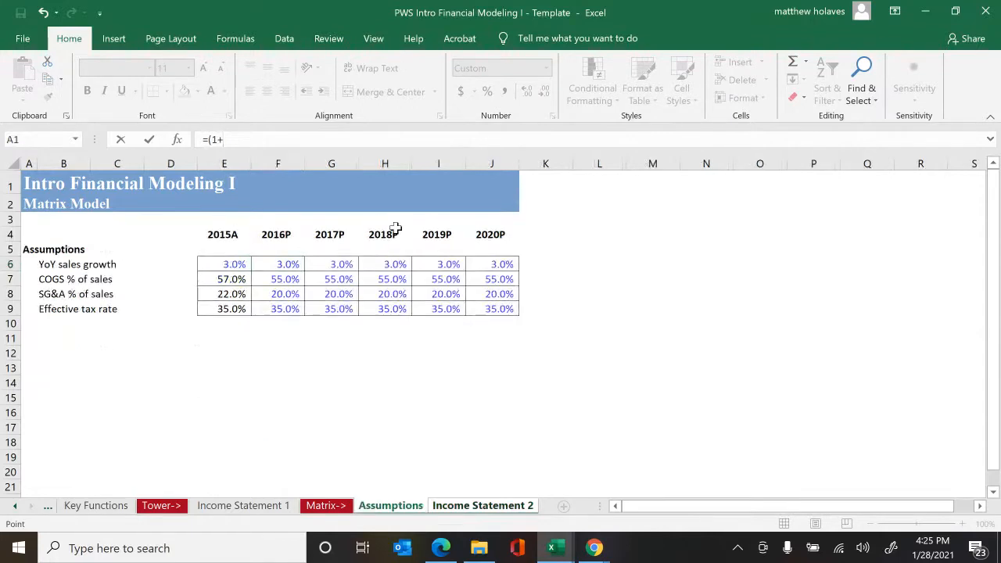
{"action": "key", "text": "Down"}
{"action": "key", "text": "Down"}
{"action": "key", "text": "Down"}
{"action": "key", "text": "Down"}
{"action": "key", "text": "Down"}
{"action": "key", "text": "Right"}
{"action": "key", "text": "Right"}
{"action": "key", "text": "Right"}
{"action": "key", "text": "Right"}
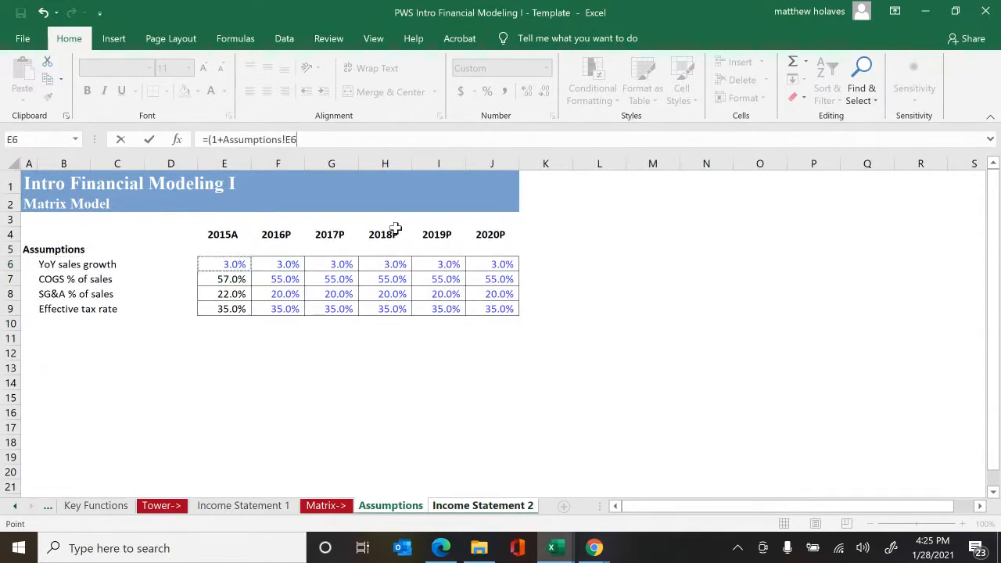
{"action": "key", "text": "Right"}
{"action": "type", "text": ")"}
{"action": "type", "text": "*"}
{"action": "key", "text": "ctrl+Page_Down"}
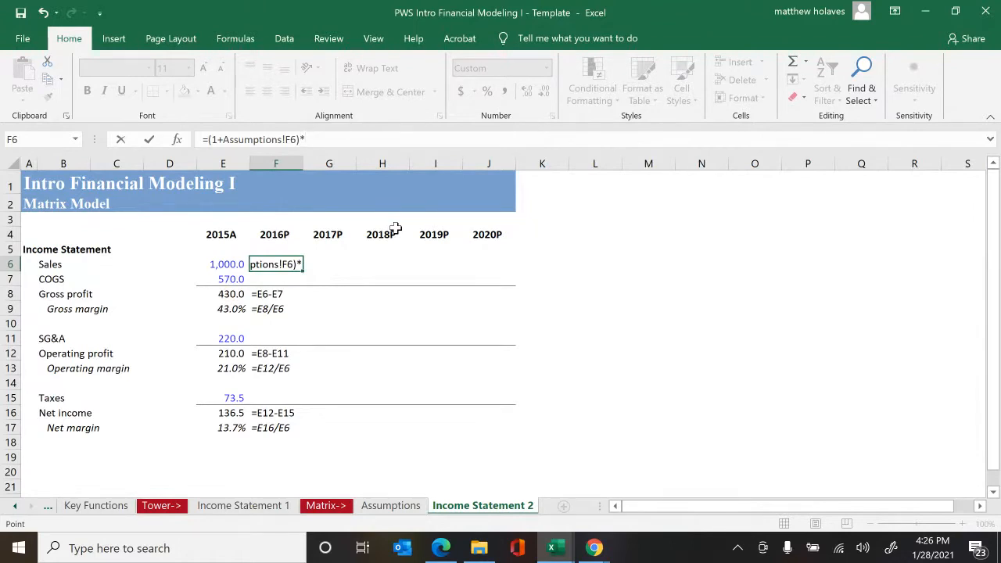
{"action": "key", "text": "Left"}
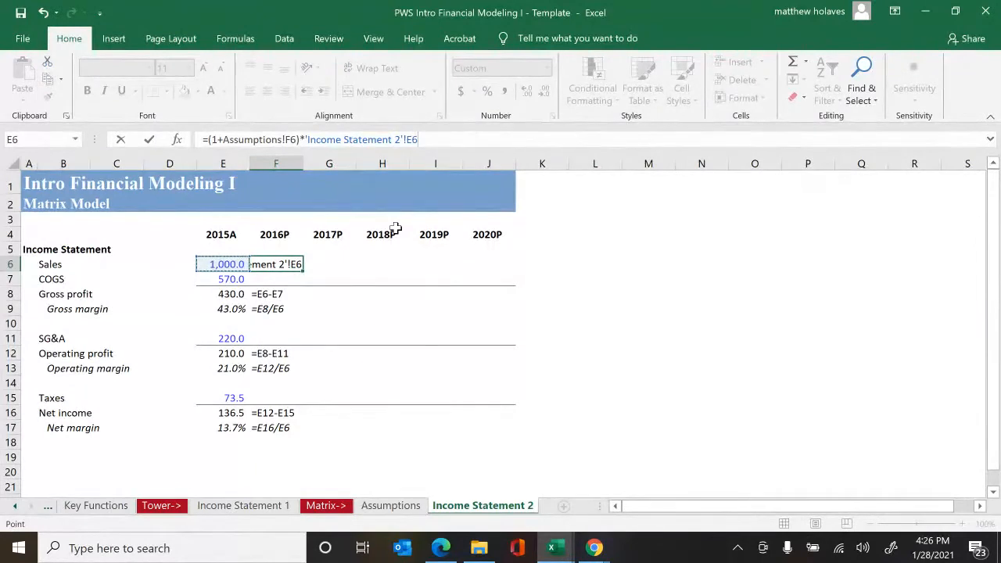
{"action": "key", "text": "ctrl+Return"}
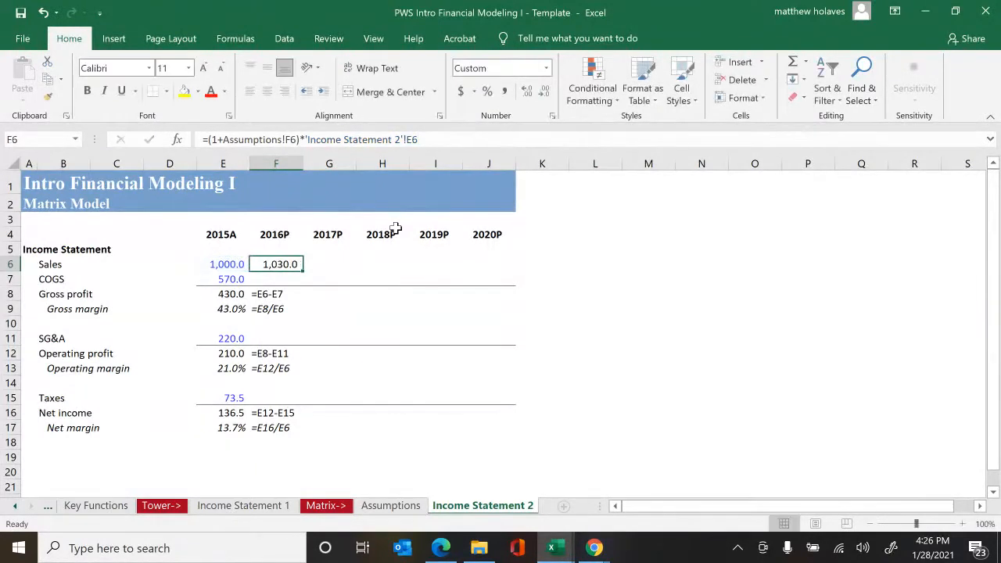
- Display the formula text of 2016P sales in G6, beside the result
{"action": "key", "text": "Right"}
{"action": "type", "text": "=(1+Assumptions!F6)*'Income Statement 2'!E6"}
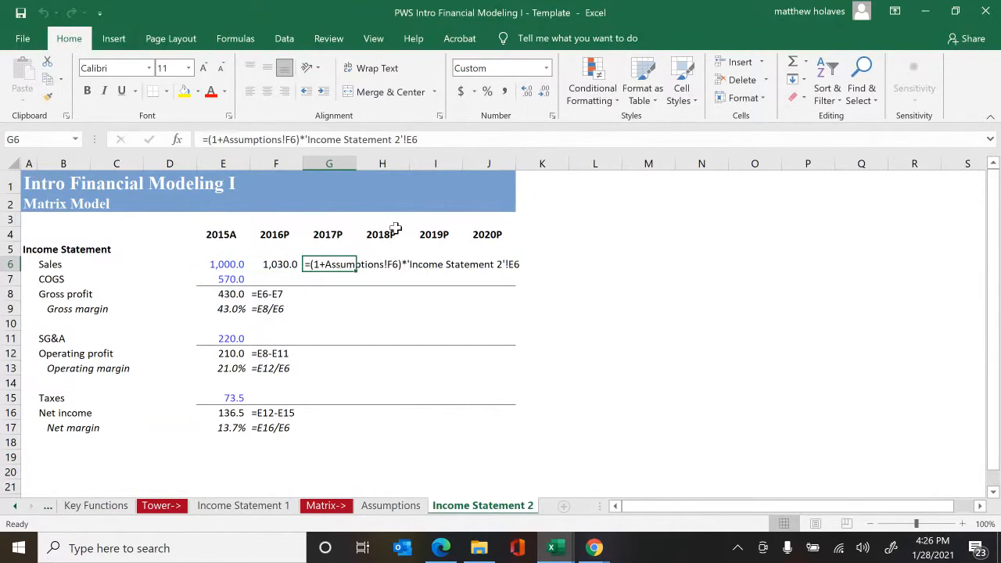
{"action": "key", "text": "Left"}
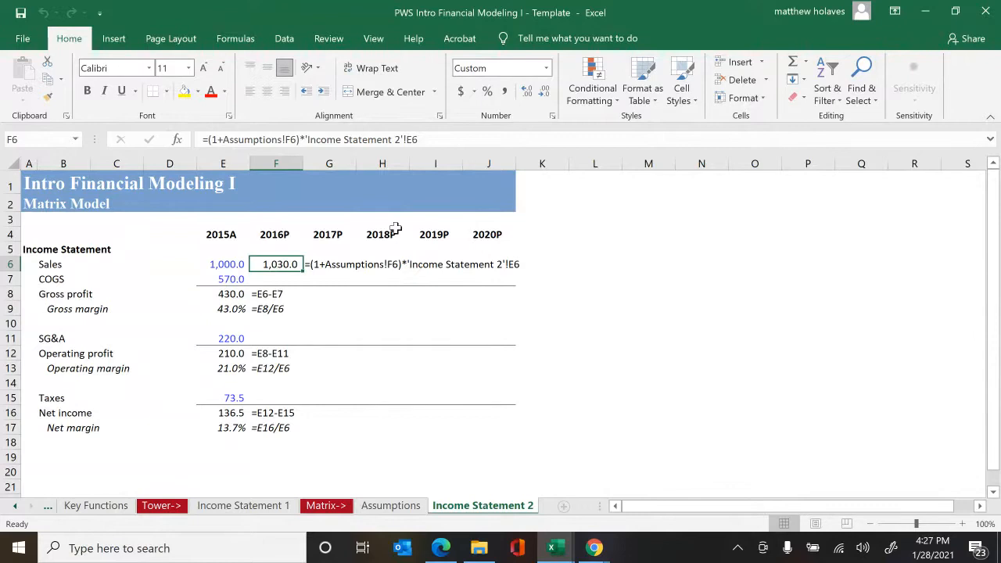
- Enter 2016P COGS in F7 as =Assumptions!F7*'Income Statement 2'!F6 and display its formula text in G7
{"action": "key", "text": "Down"}
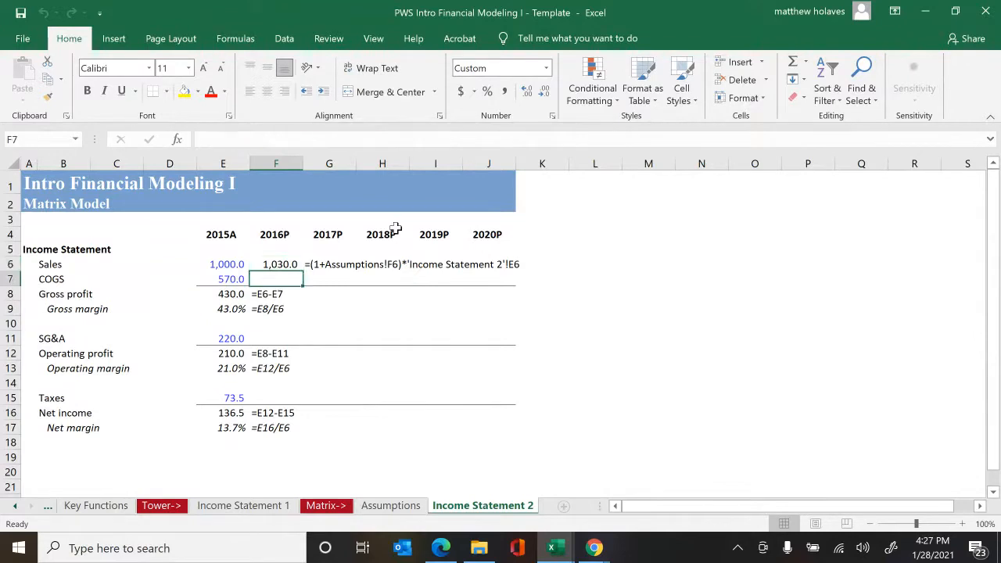
{"action": "type", "text": "="}
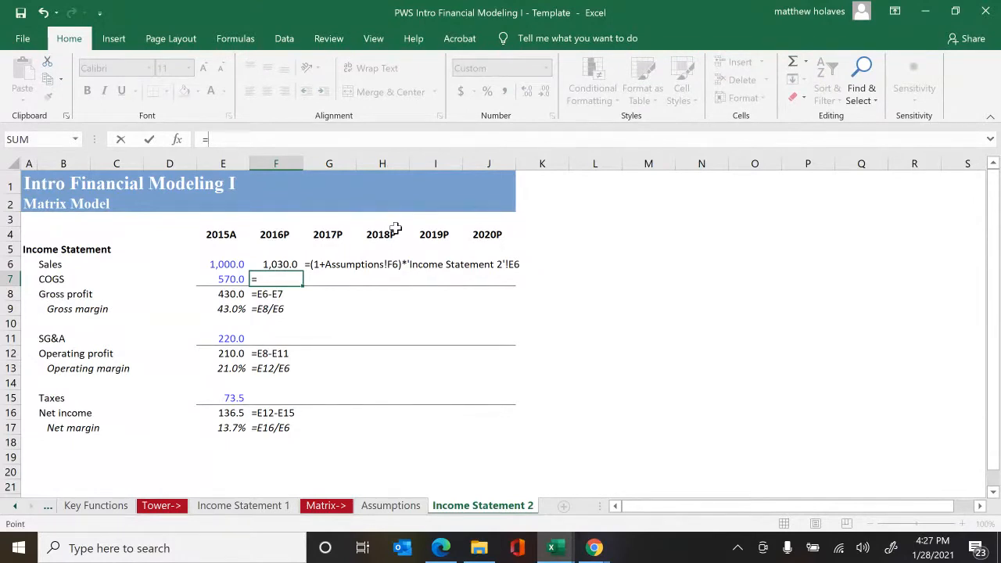
{"action": "key", "text": "ctrl+Page_Up"}
{"action": "key", "text": "Down"}
{"action": "key", "text": "Down"}
{"action": "key", "text": "Down"}
{"action": "key", "text": "Down"}
{"action": "key", "text": "Down"}
{"action": "key", "text": "Down"}
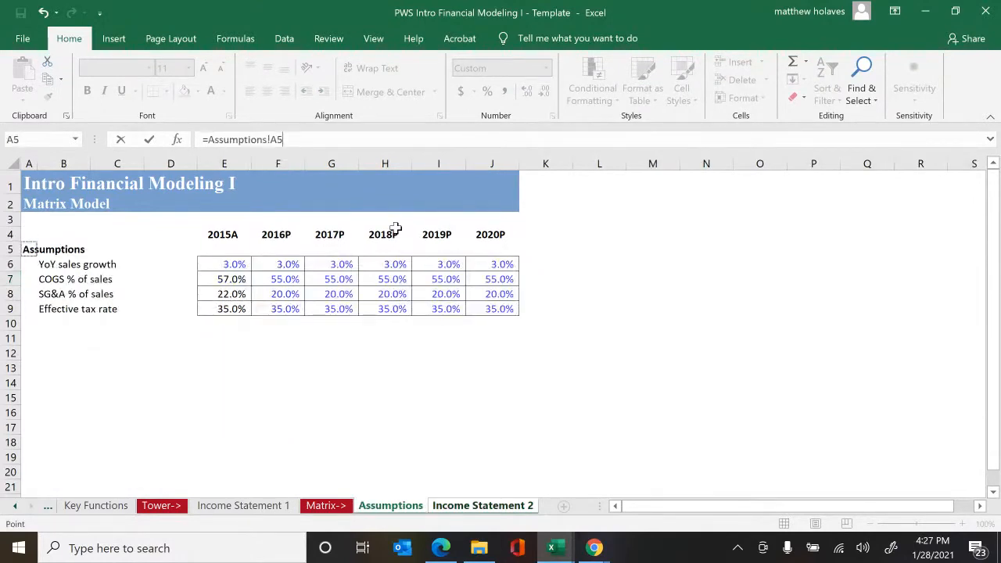
{"action": "key", "text": "Right"}
{"action": "key", "text": "Right"}
{"action": "key", "text": "Right"}
{"action": "key", "text": "Right"}
{"action": "key", "text": "Right"}
{"action": "type", "text": "*"}
{"action": "key", "text": "ctrl+Page_Down"}
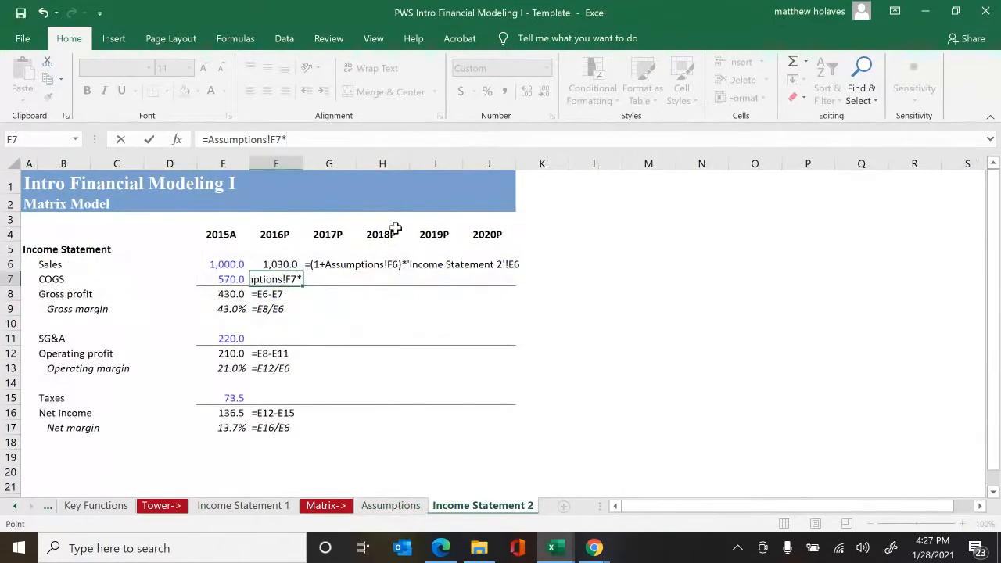
{"action": "key", "text": "Up"}
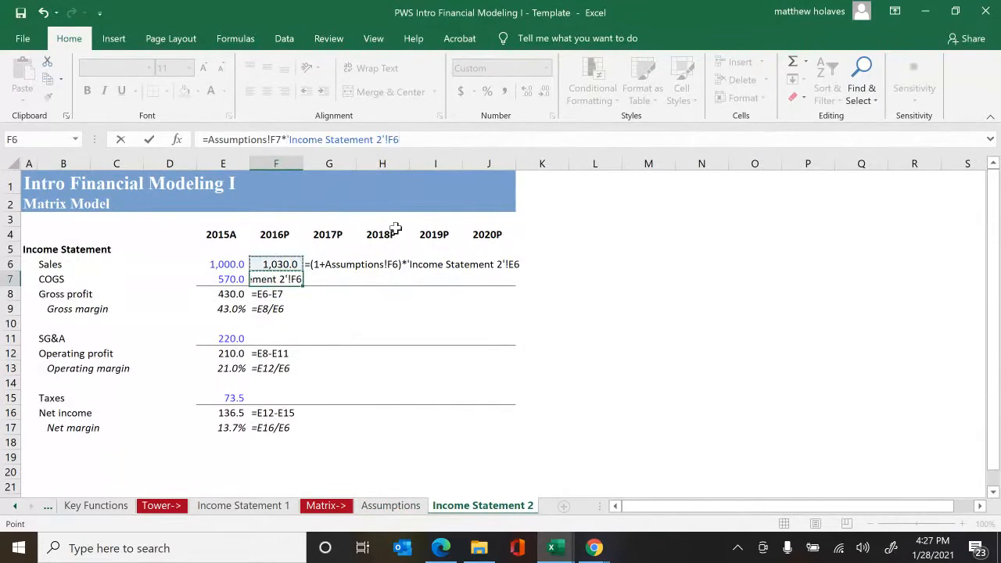
{"action": "key", "text": "Return"}
{"action": "key", "text": "Right"}
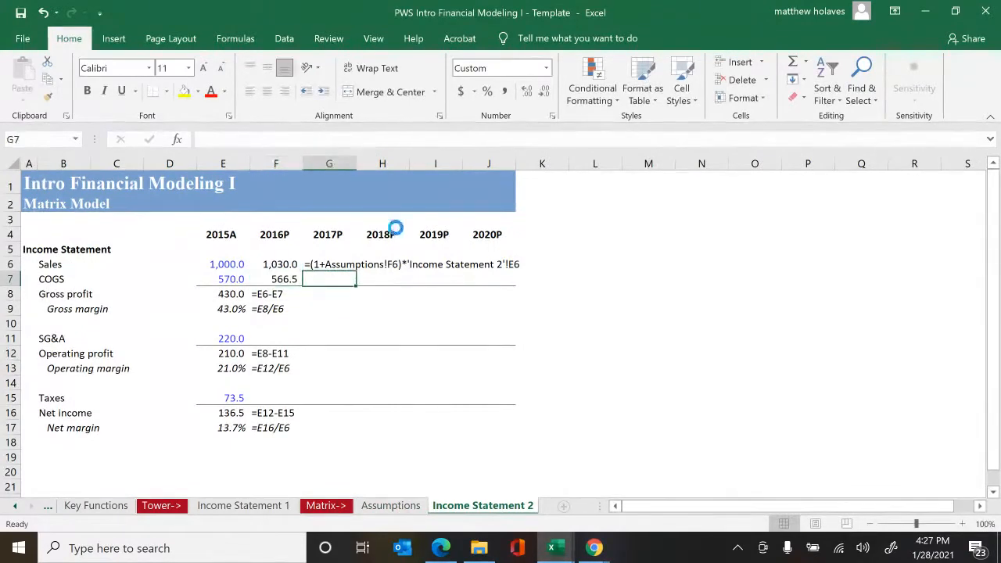
{"action": "type", "text": "=Assumptions!F7*'Income Statement 2'!F6"}
- Calculate 2016P gross profit in F8 as =F6-F7 and display its formula text in G8
{"action": "key", "text": "Down"}
{"action": "key", "text": "Left"}
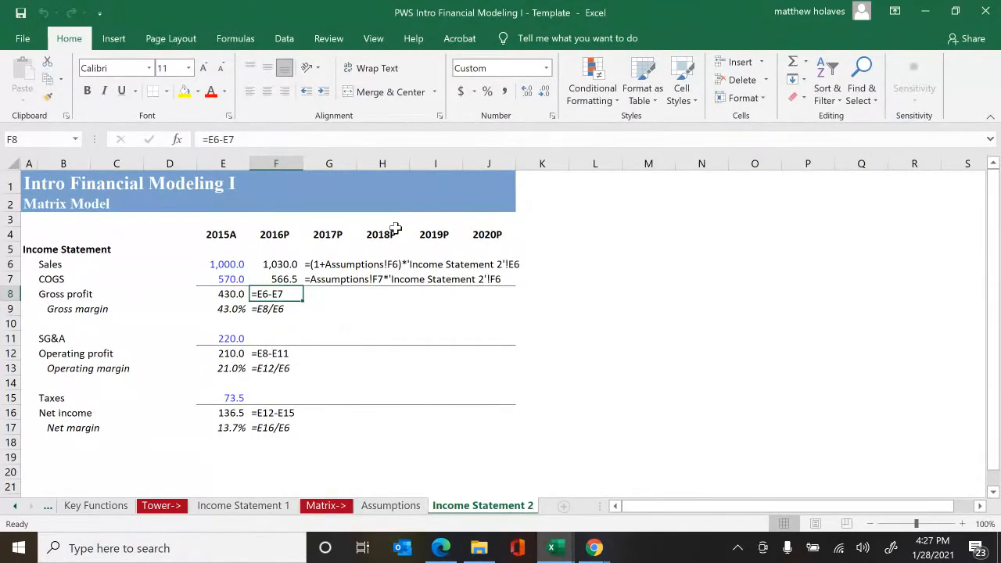
{"action": "key", "text": "ctrl+Return"}
{"action": "key", "text": "Right"}
{"action": "key", "text": "ctrl+shift+f"}
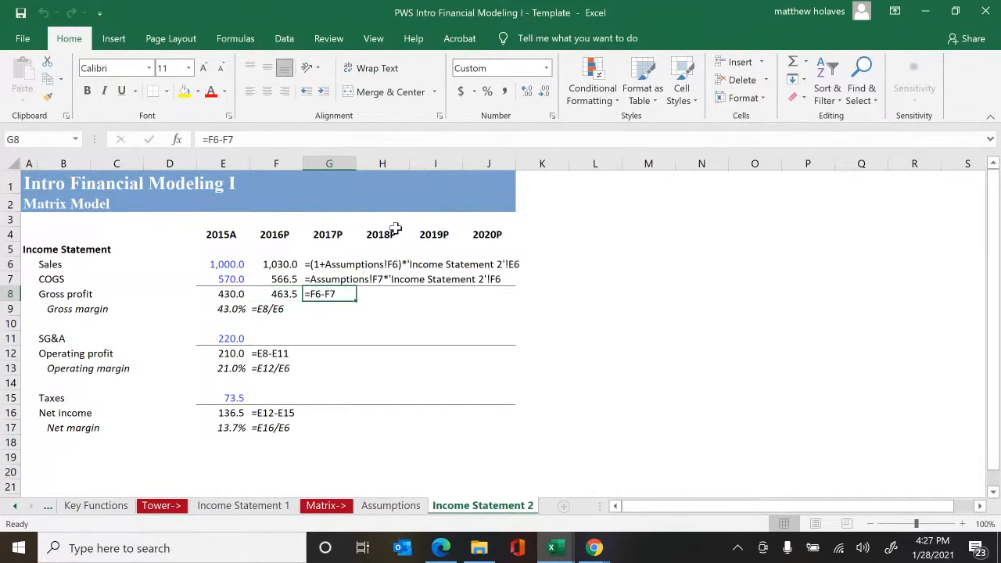
- Calculate 2016P gross margin in F9 as =F8/F6 and display its formula text in G9
{"action": "key", "text": "Down"}
{"action": "key", "text": "Left"}
{"action": "key", "text": "ctrl+Return"}
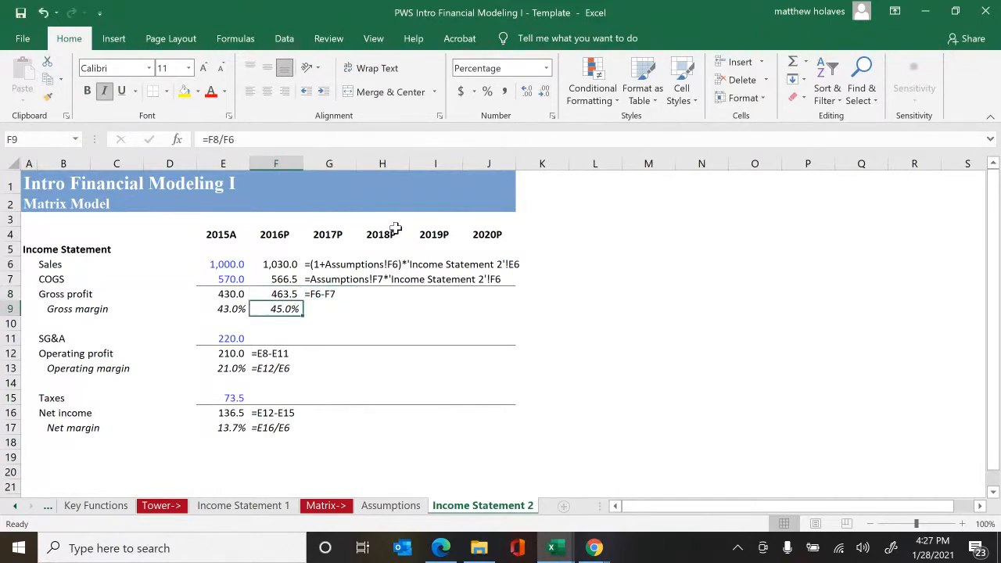
{"action": "key", "text": "Right"}
{"action": "key", "text": "ctrl+shift+f"}
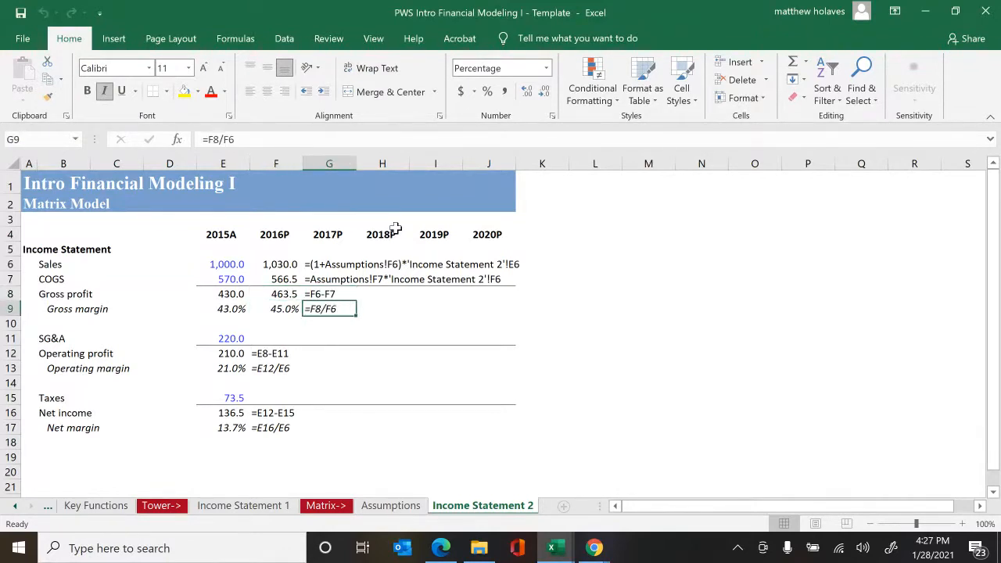
- Clear the 2016P gross profit and gross margin formulas together with their displayed texts in F8:G9
{"action": "key", "text": "Left"}
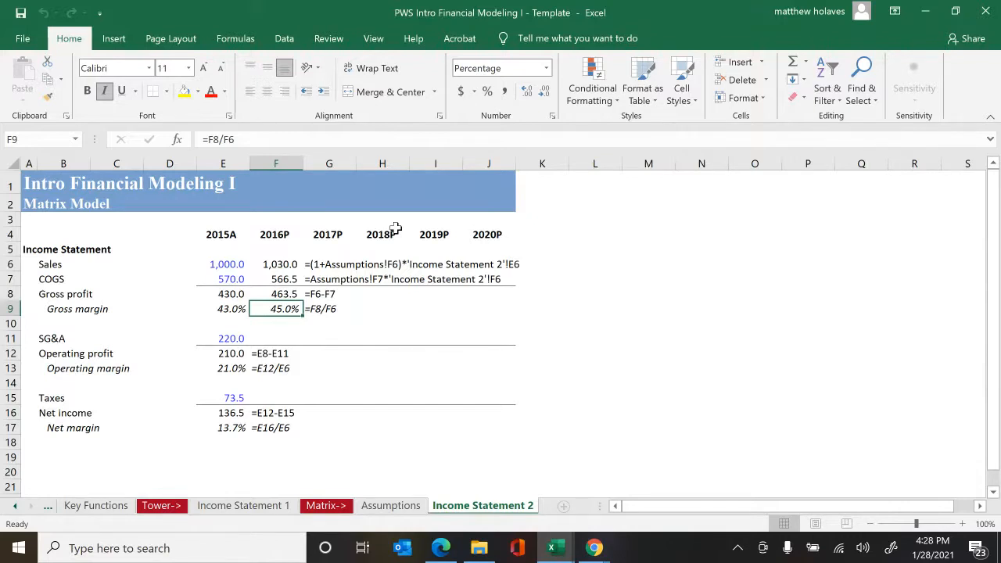
{"action": "key", "text": "Up"}
{"action": "key", "text": "Up"}
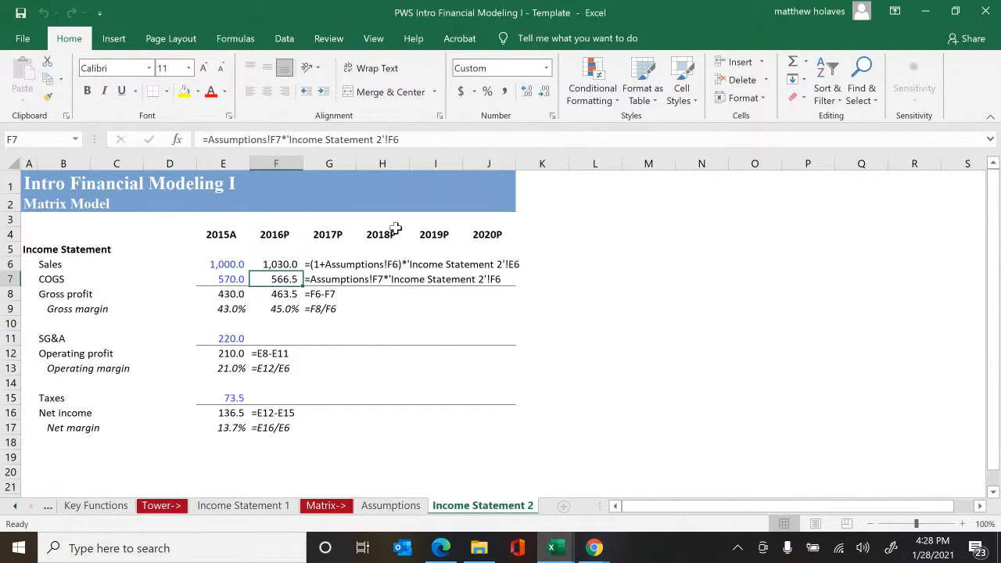
{"action": "key", "text": "Down"}
{"action": "key", "text": "F2"}
{"action": "key", "text": "Escape"}
{"action": "key", "text": "Left"}
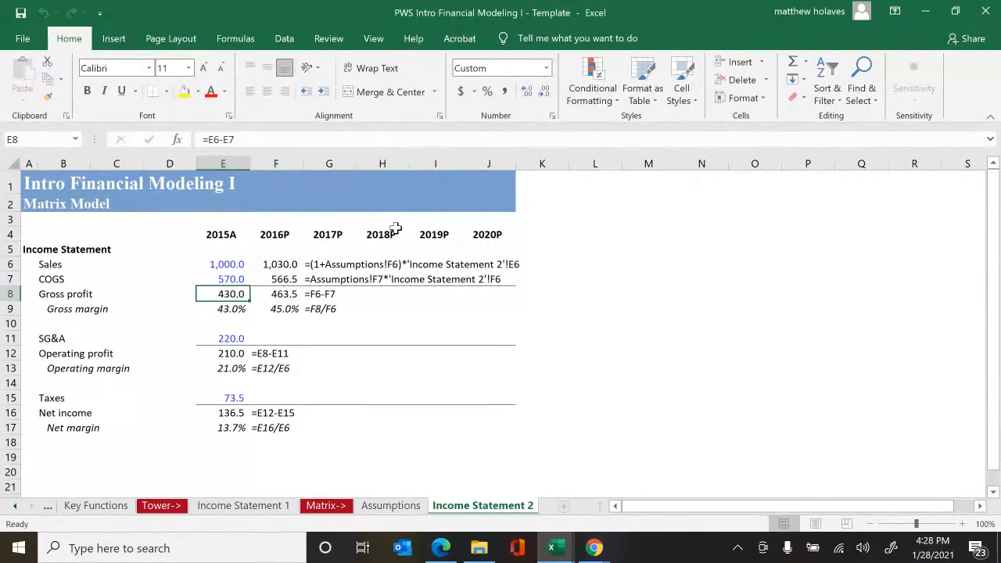
{"action": "key", "text": "Right"}
{"action": "key", "text": "shift+Down"}
{"action": "key", "text": "shift+Right"}
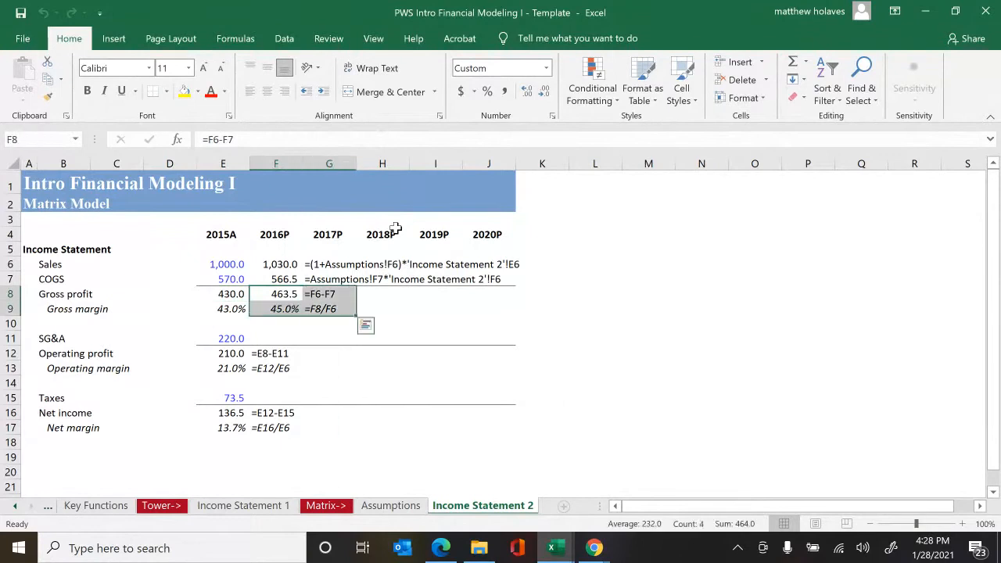
{"action": "key", "text": "Delete"}
- Copy the 2015A gross profit formula across into F8 as =F6-F7 and display its formula text in G8
{"action": "key", "text": "Left"}
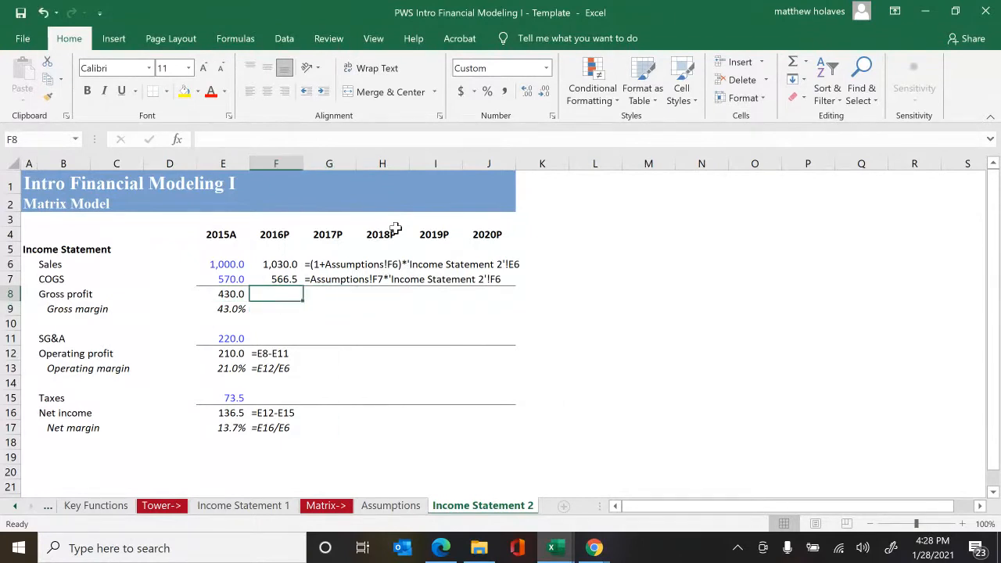
{"action": "key", "text": "ctrl+r"}
{"action": "key", "text": "Left"}
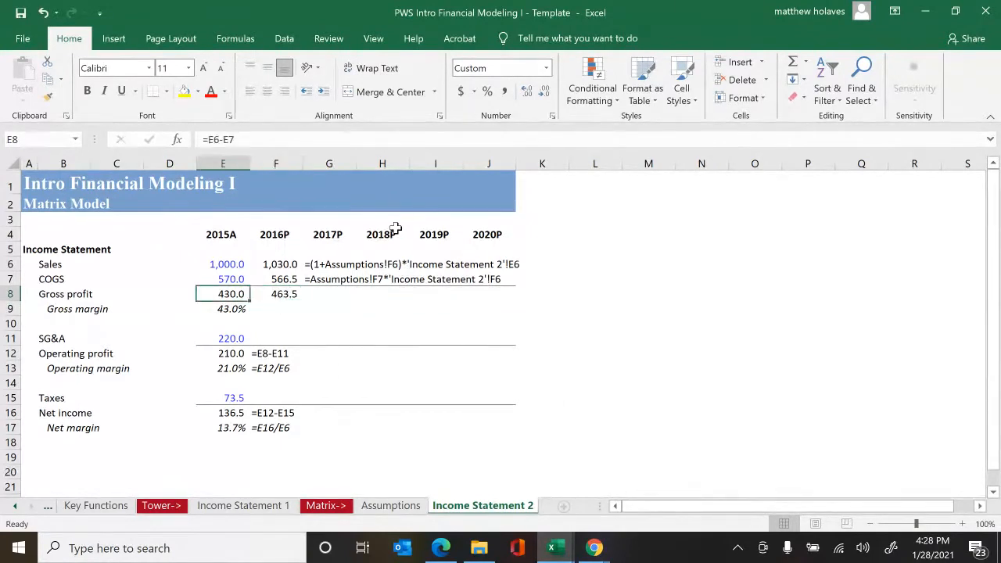
{"action": "key", "text": "F2"}
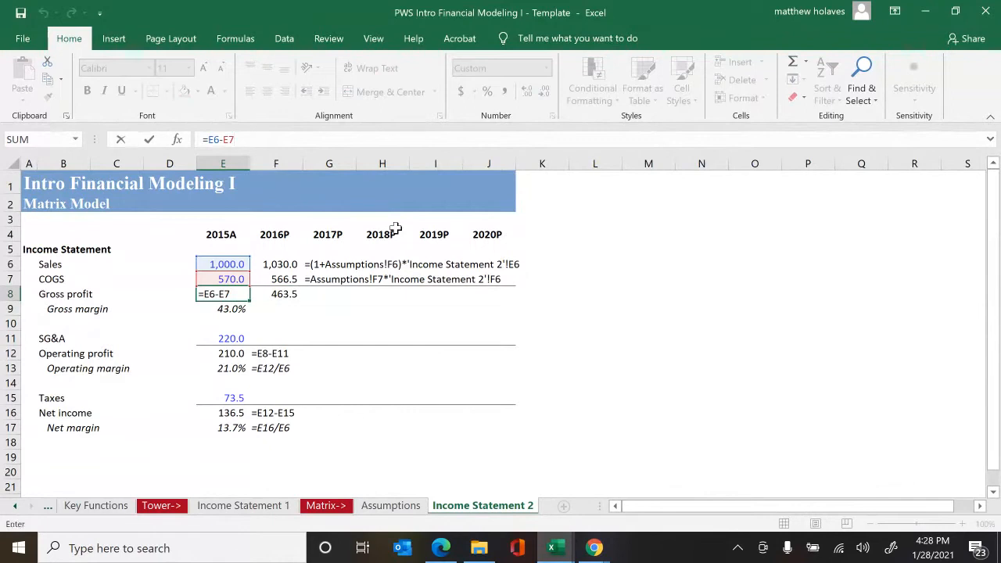
{"action": "key", "text": "Escape"}
{"action": "key", "text": "Right"}
{"action": "key", "text": "F2"}
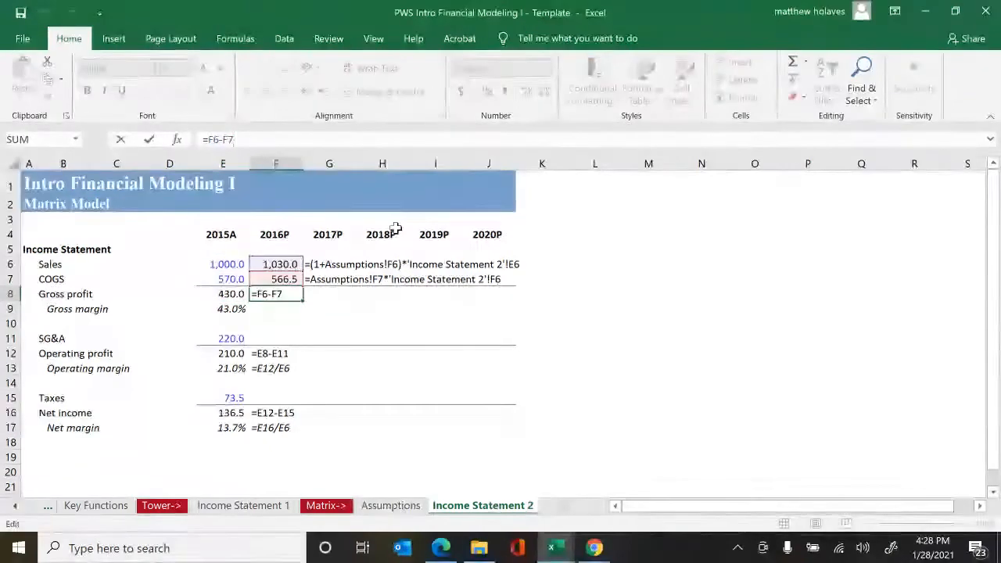
{"action": "key", "text": "F2"}
{"action": "key", "text": "Right"}
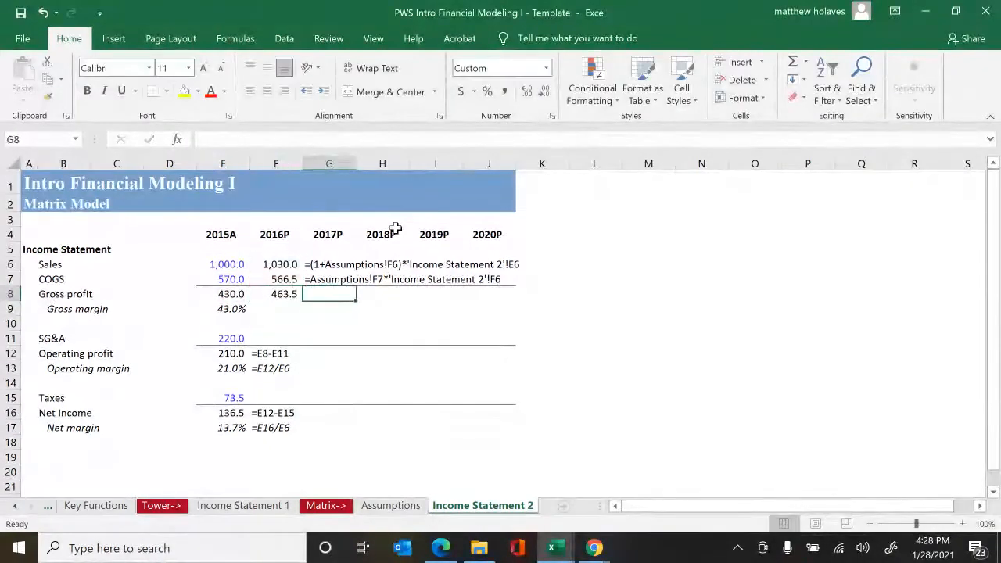
{"action": "type", "text": "=F6-F7"}
- Copy the 2015A gross margin formula across into F9 as =F8/F6 and display its formula text in G9
{"action": "key", "text": "Left"}
{"action": "key", "text": "Left"}
{"action": "key", "text": "Down"}
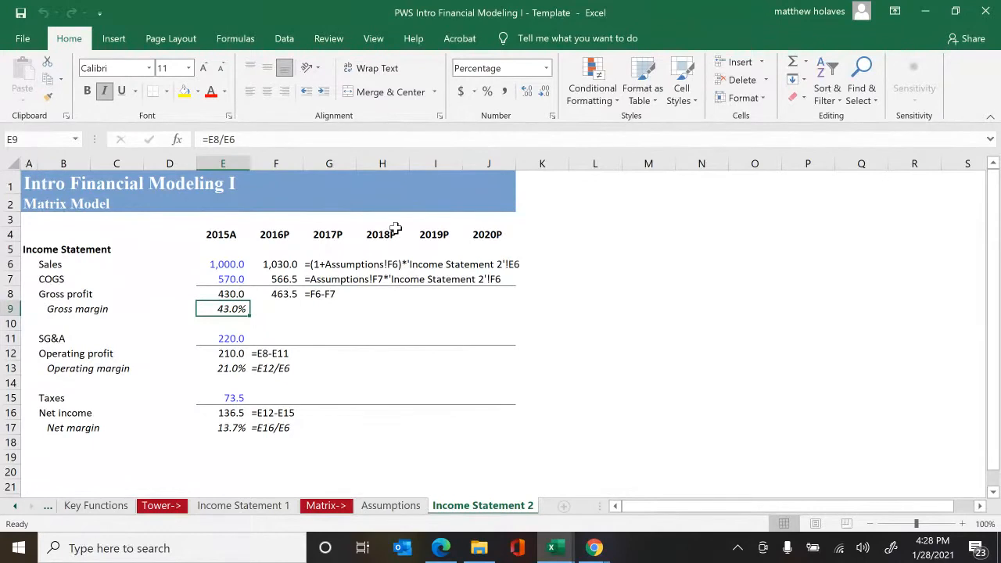
{"action": "key", "text": "F2"}
{"action": "key", "text": "Escape"}
{"action": "key", "text": "Right"}
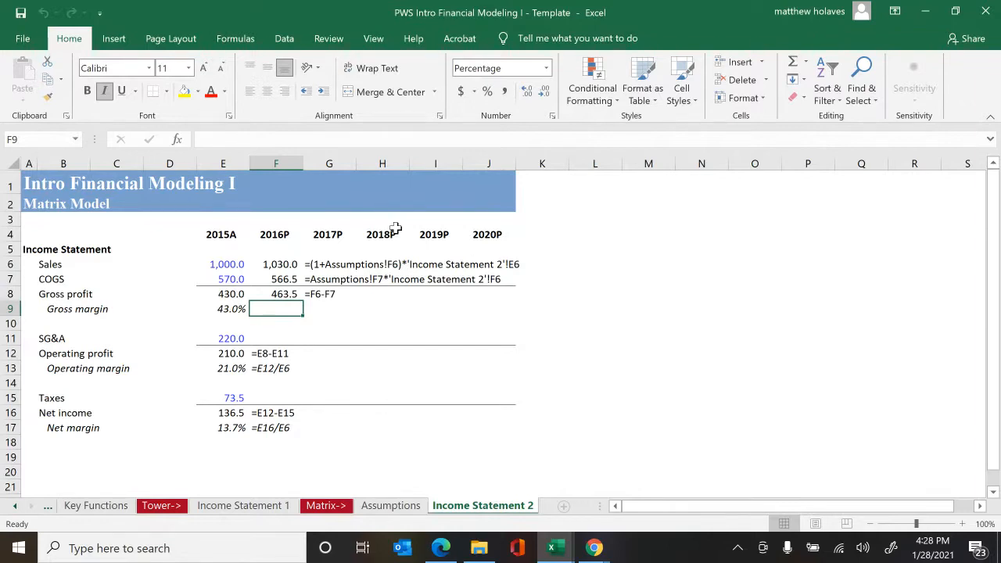
{"action": "key", "text": "Up"}
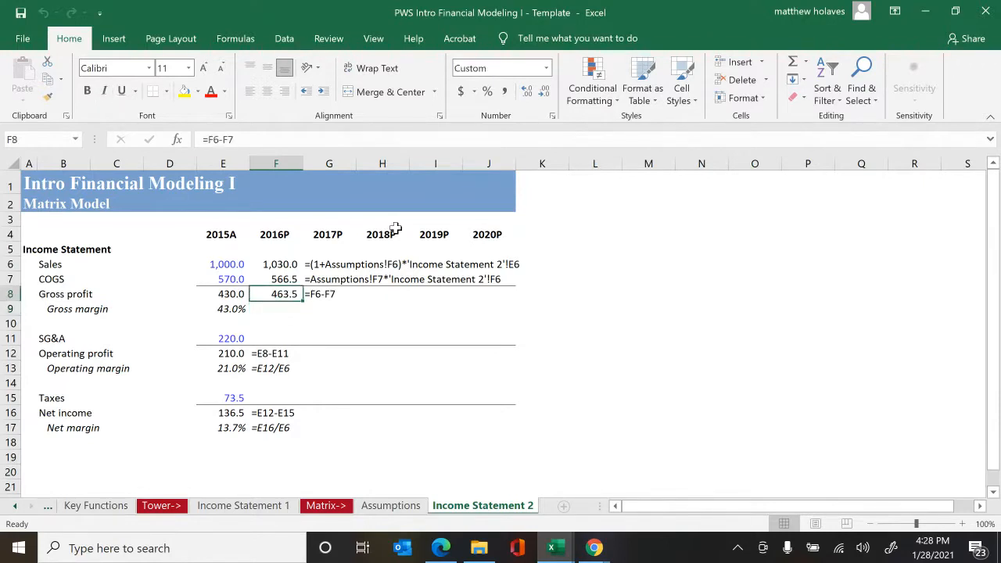
{"action": "key", "text": "F2"}
{"action": "key", "text": "Return"}
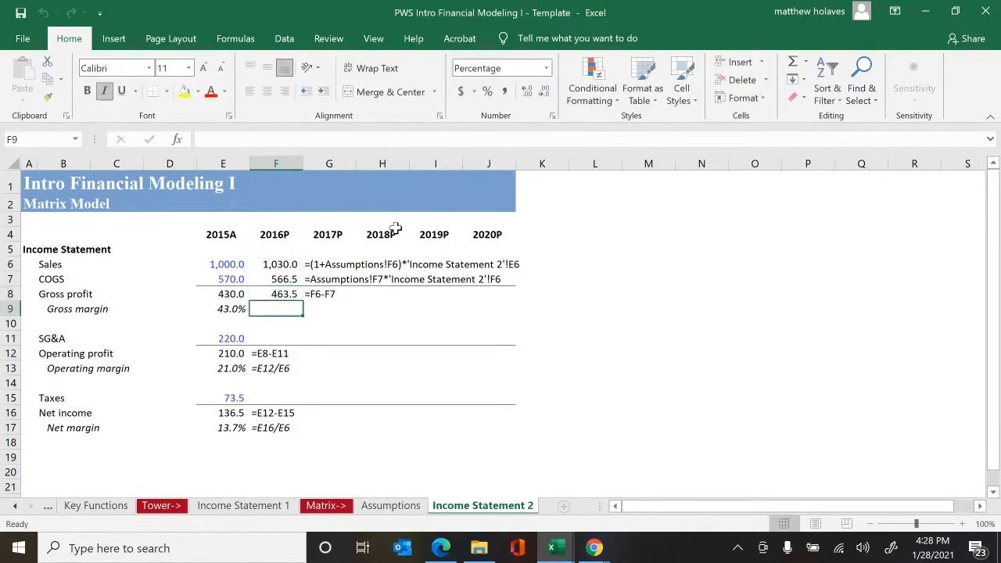
{"action": "key", "text": "F2"}
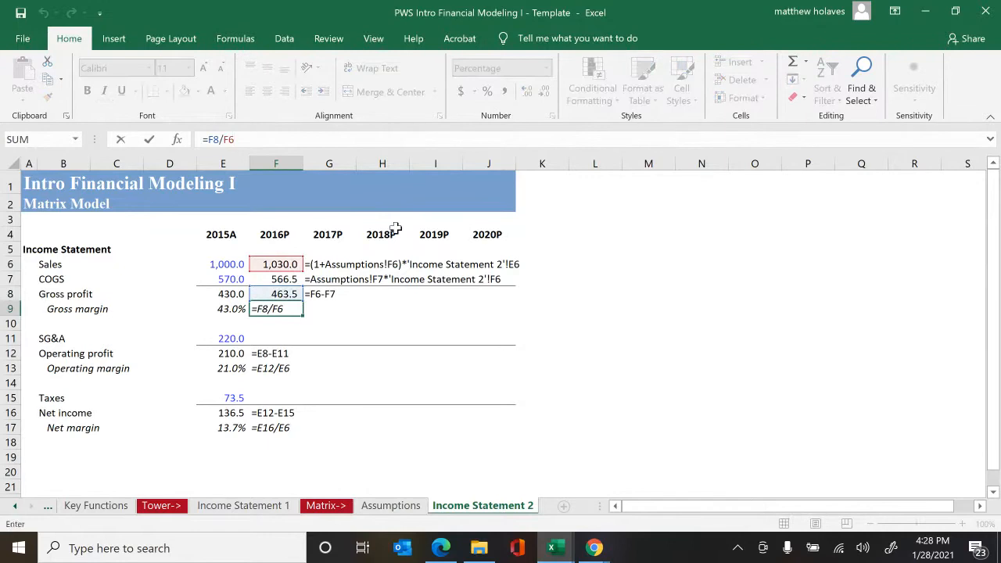
{"action": "key", "text": "Tab"}
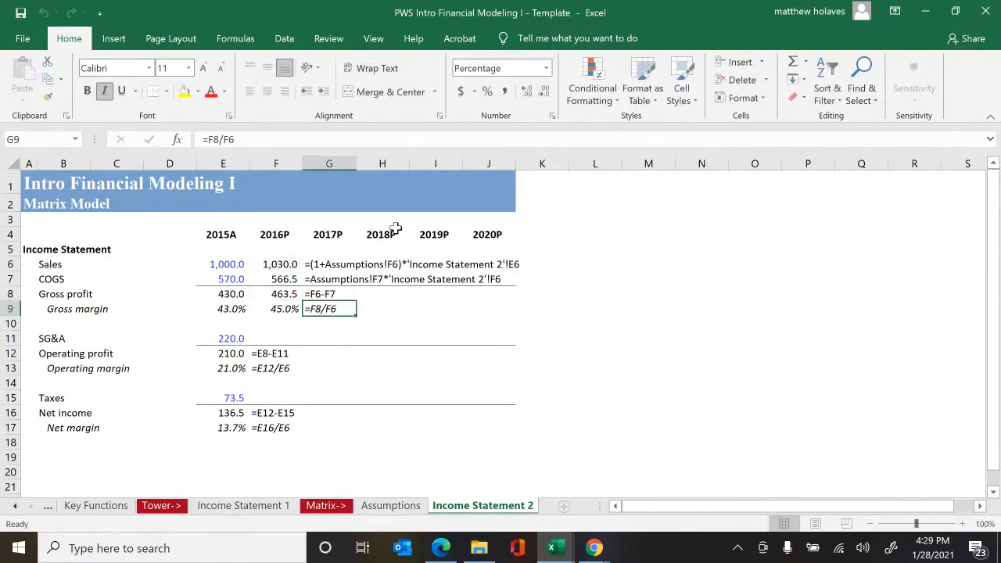
- Examine the cell references in the 2016P sales and COGS formulas in F6 and F7
{"action": "key", "text": "Left"}
{"action": "key", "text": "Up"}
{"action": "key", "text": "Up"}
{"action": "key", "text": "Up"}
{"action": "key", "text": "F2"}
{"action": "key", "text": "Escape"}
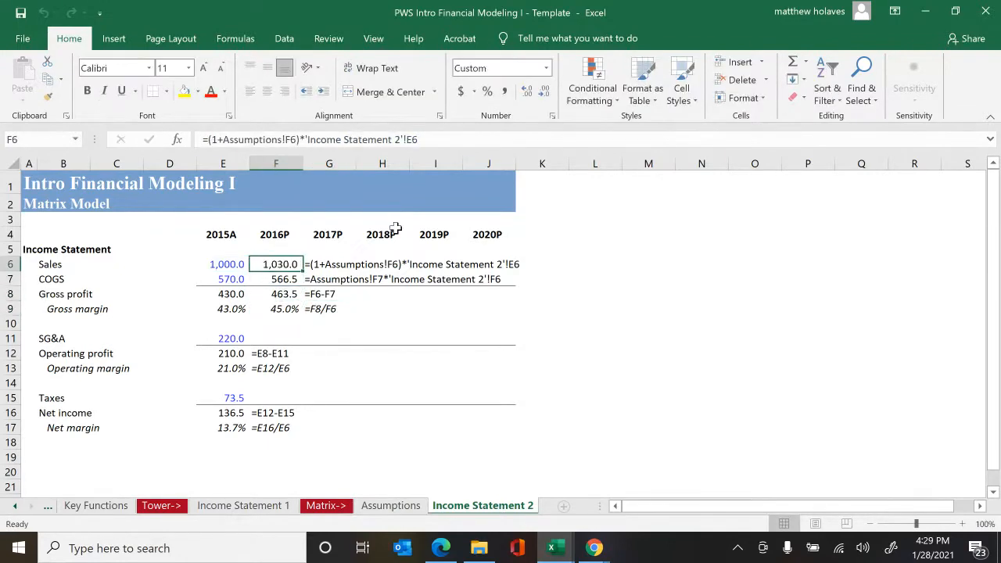
{"action": "key", "text": "Down"}
{"action": "key", "text": "F2"}
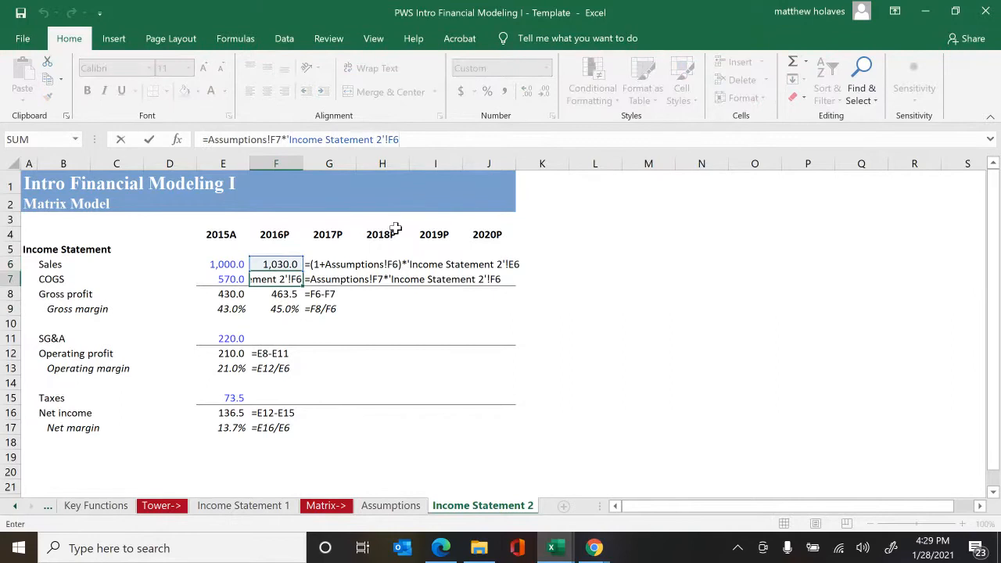
{"action": "key", "text": "Escape"}
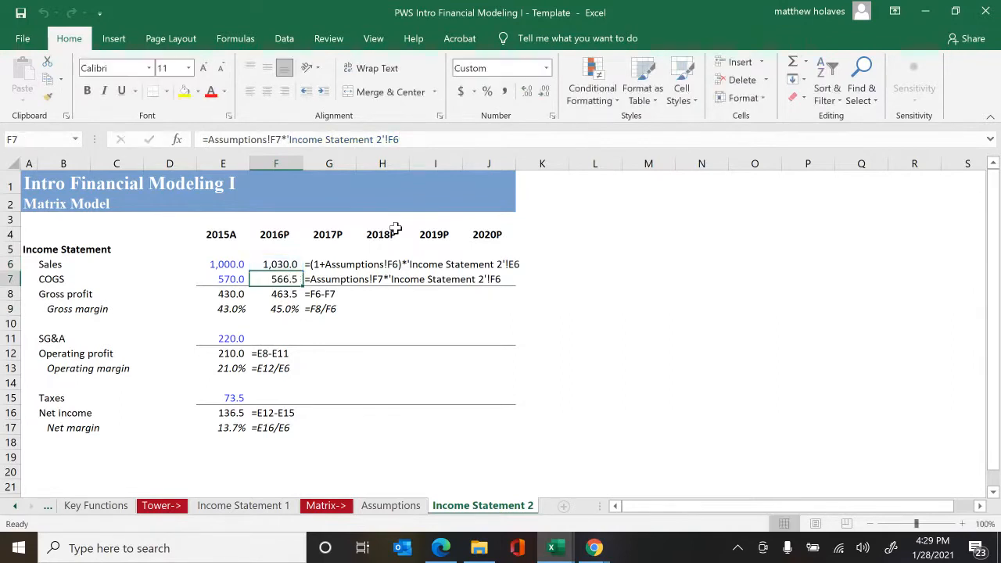
- Trace the 2016P COGS formula to its source percentage on the Assumptions sheet, return to it and recheck its references
{"action": "key", "text": "ctrl+bracketleft"}
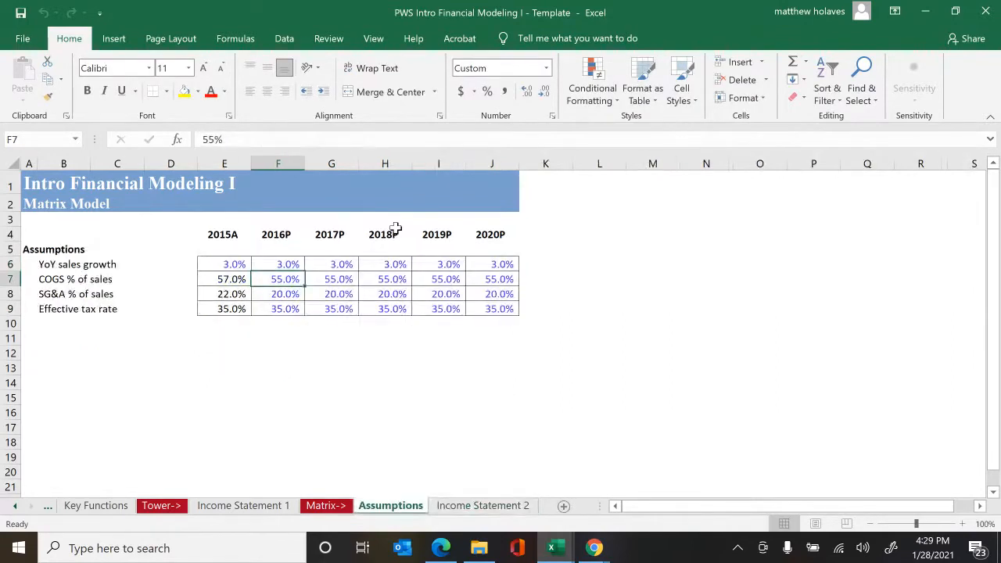
{"action": "key", "text": "F5"}
{"action": "key", "text": "Return"}
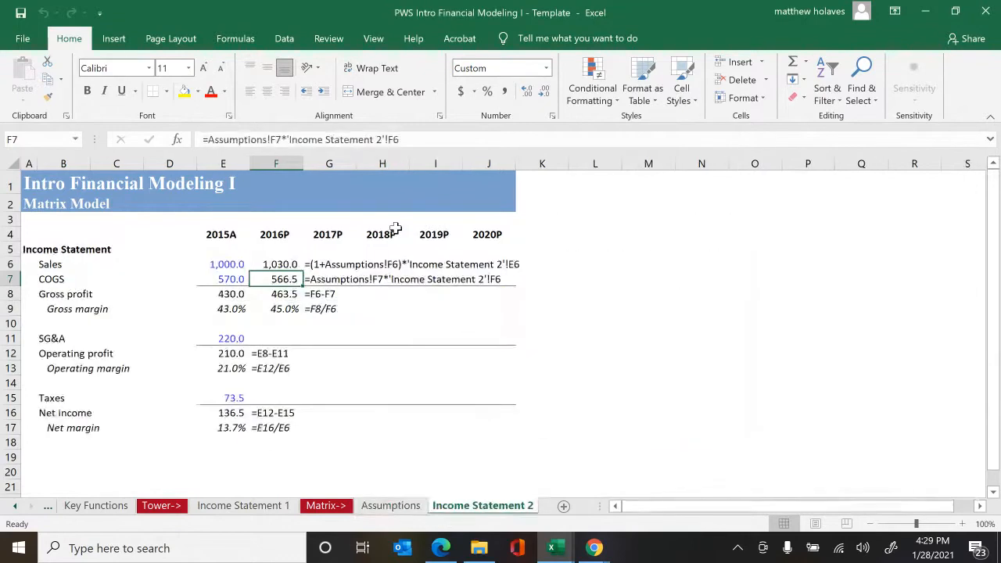
{"action": "key", "text": "F2"}
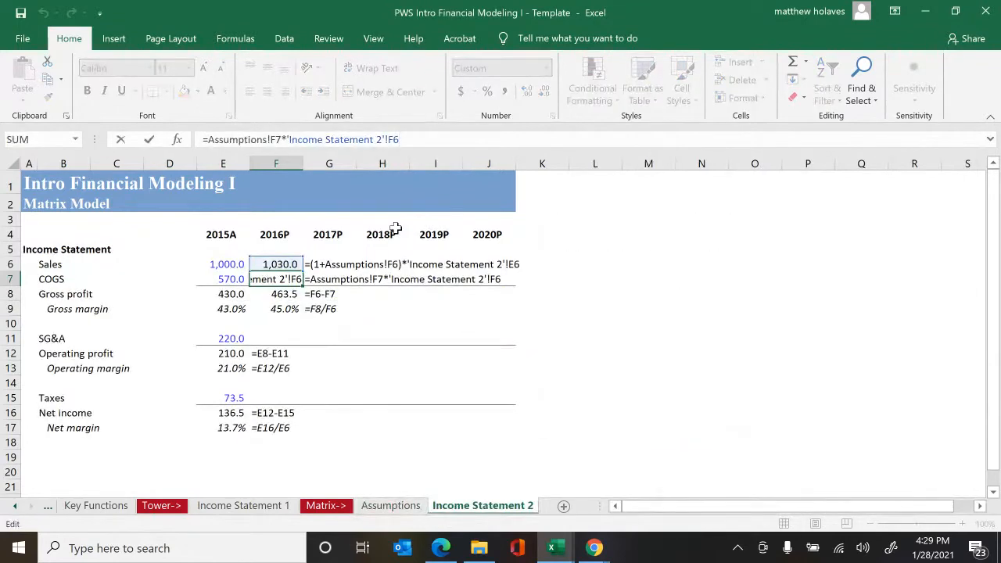
{"action": "key", "text": "Escape"}
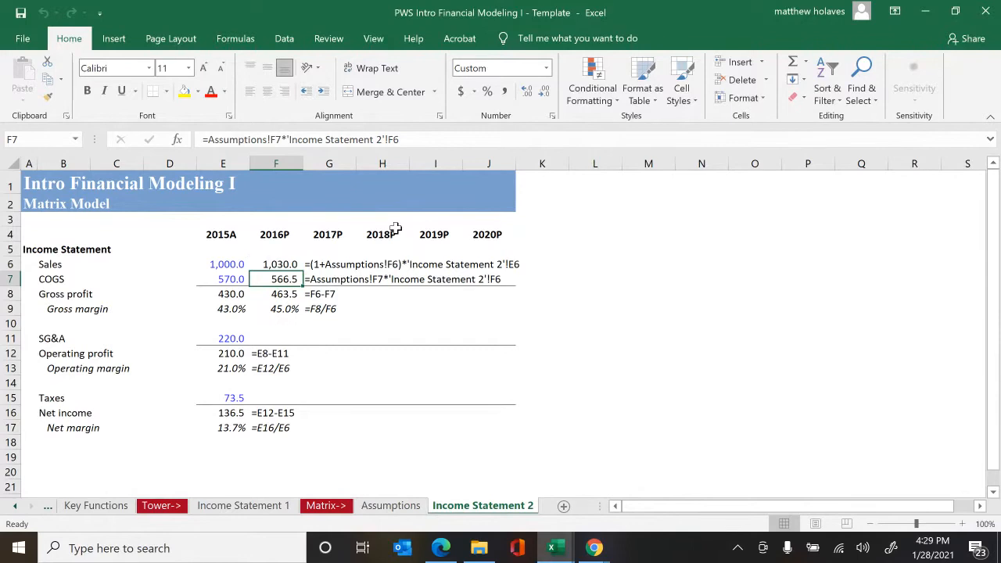
{"action": "key", "text": "F2"}
{"action": "key", "text": "Escape"}
{"action": "key", "text": "Up"}
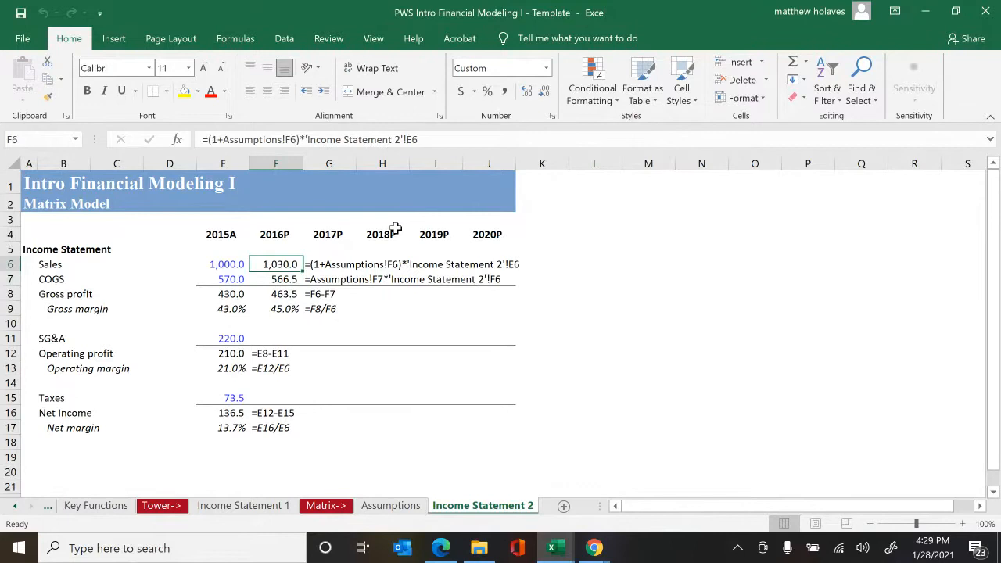
{"action": "key", "text": "Down"}
{"action": "key", "text": "Down"}
{"action": "key", "text": "Down"}
{"action": "key", "text": "Down"}
{"action": "key", "text": "Down"}
{"action": "key", "text": "Down"}
{"action": "key", "text": "Down"}
{"action": "key", "text": "Down"}
{"action": "key", "text": "Down"}
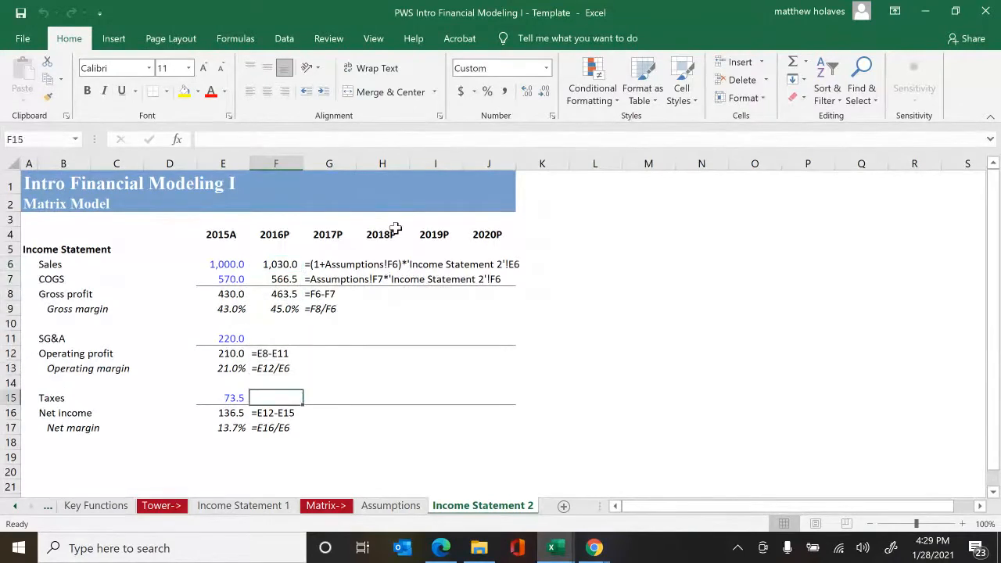
{"action": "key", "text": "Down"}
{"action": "key", "text": "Down"}
{"action": "key", "text": "Up"}
{"action": "key", "text": "Up"}
{"action": "key", "text": "Up"}
{"action": "key", "text": "Up"}
{"action": "key", "text": "Up"}
{"action": "key", "text": "Up"}
{"action": "key", "text": "Up"}
{"action": "key", "text": "Up"}
{"action": "key", "text": "Up"}
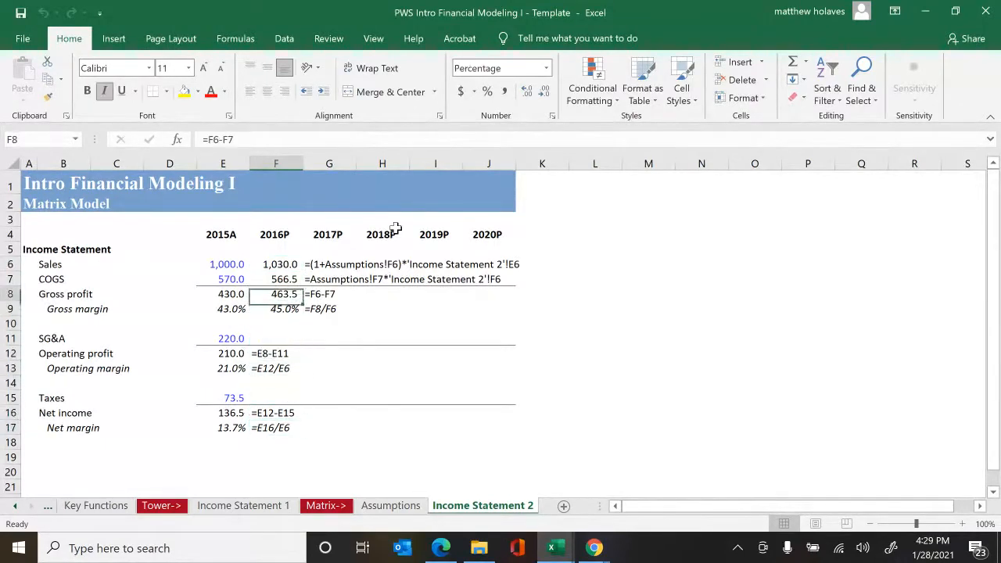
- Examine the cell references in the 2016P sales formula in F6
{"action": "key", "text": "Up"}
{"action": "key", "text": "Up"}
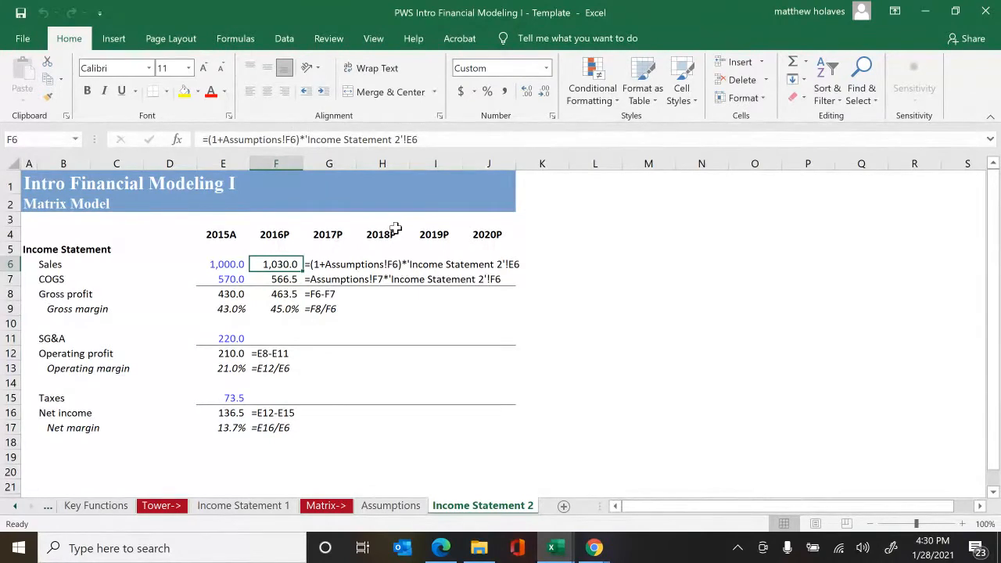
{"action": "key", "text": "F2"}
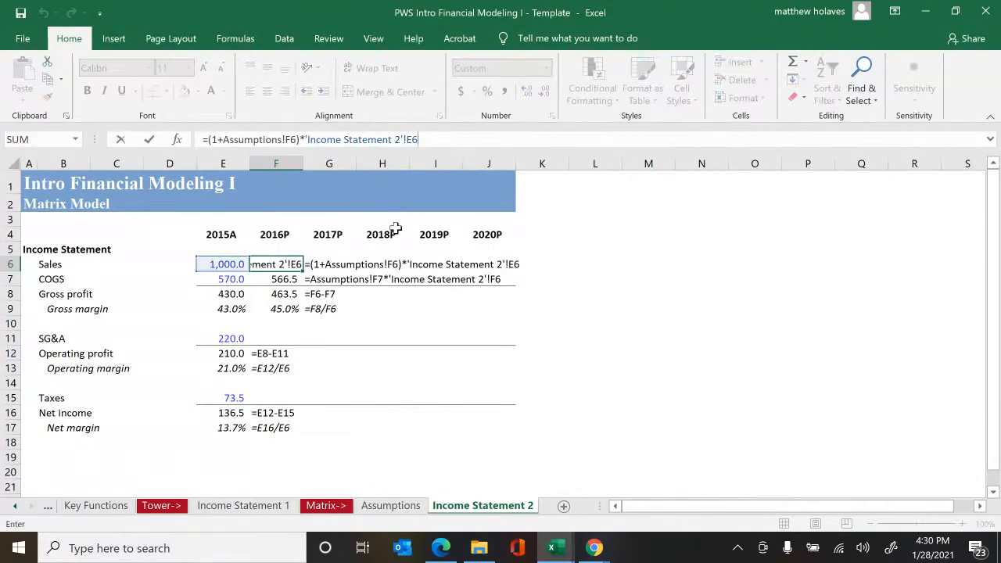
{"action": "key", "text": "Escape"}
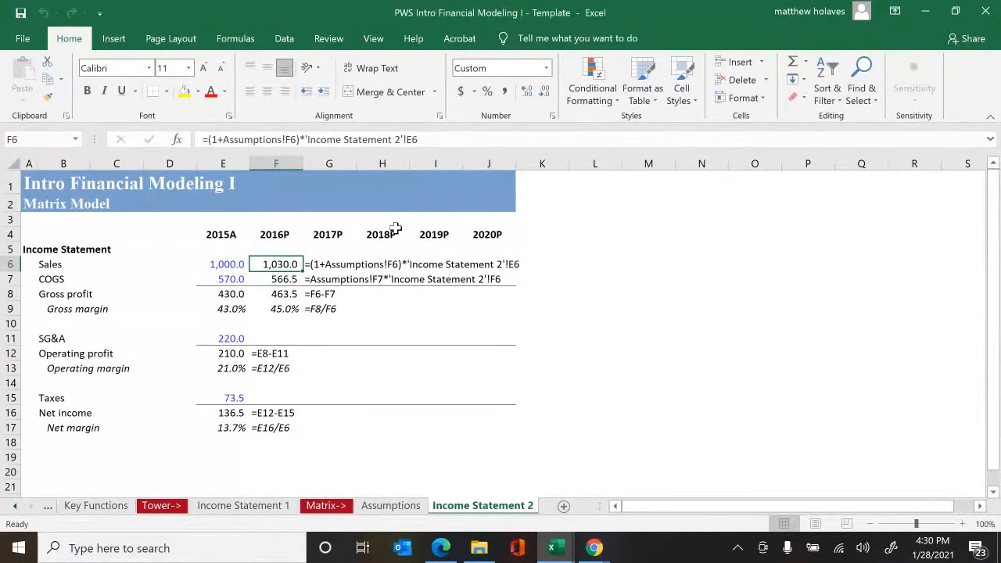
- Enter the 2016P SG&A formula =Assumptions!F8*'Income Statement 2'!F6 in F11 and display its formula text in G11
{"action": "key", "text": "Down"}
{"action": "key", "text": "Down"}
{"action": "key", "text": "Down"}
{"action": "key", "text": "Down"}
{"action": "key", "text": "Down"}
{"action": "type", "text": "="}
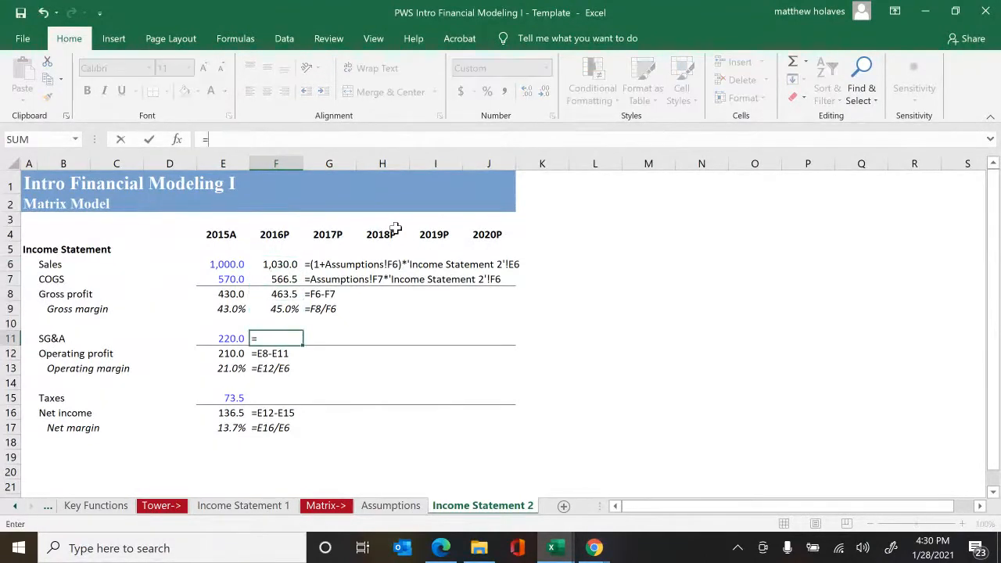
{"action": "key", "text": "ctrl+Page_Up"}
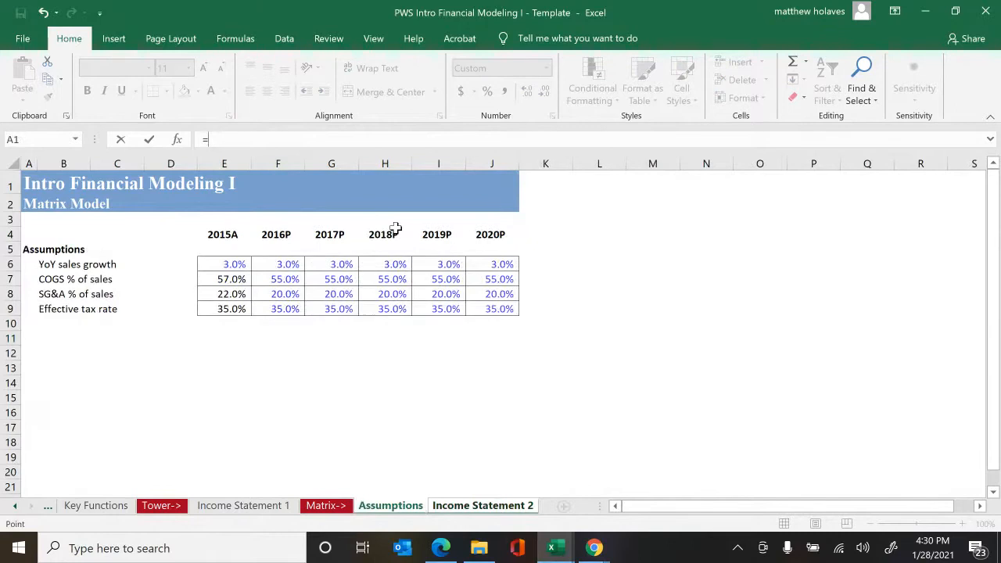
{"action": "key", "text": "Down"}
{"action": "key", "text": "Down"}
{"action": "key", "text": "Down"}
{"action": "key", "text": "Down"}
{"action": "key", "text": "Down"}
{"action": "key", "text": "Down"}
{"action": "key", "text": "Down"}
{"action": "key", "text": "Right"}
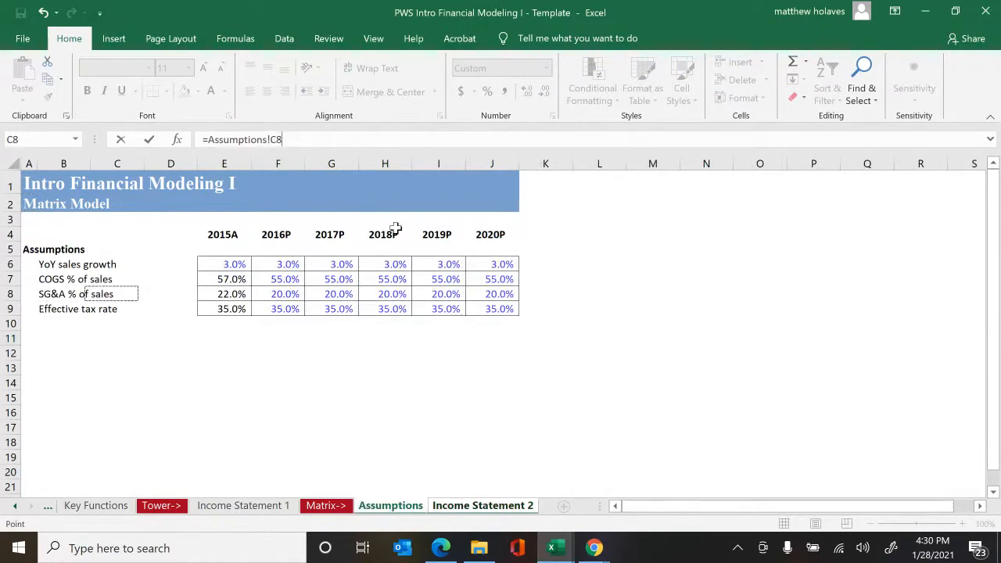
{"action": "key", "text": "Right"}
{"action": "key", "text": "Right"}
{"action": "key", "text": "Right"}
{"action": "key", "text": "Right"}
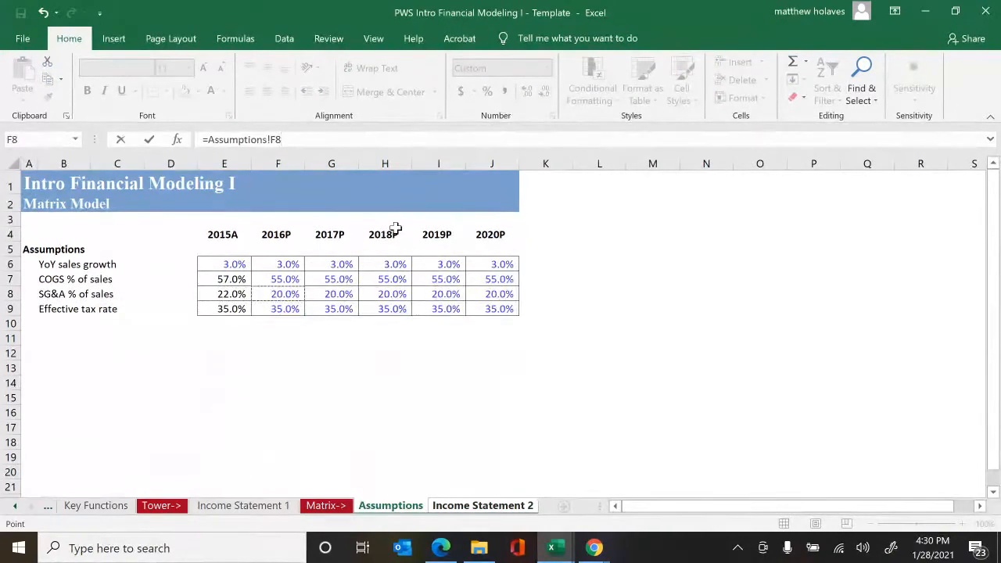
{"action": "type", "text": "*"}
{"action": "key", "text": "ctrl+Page_Down"}
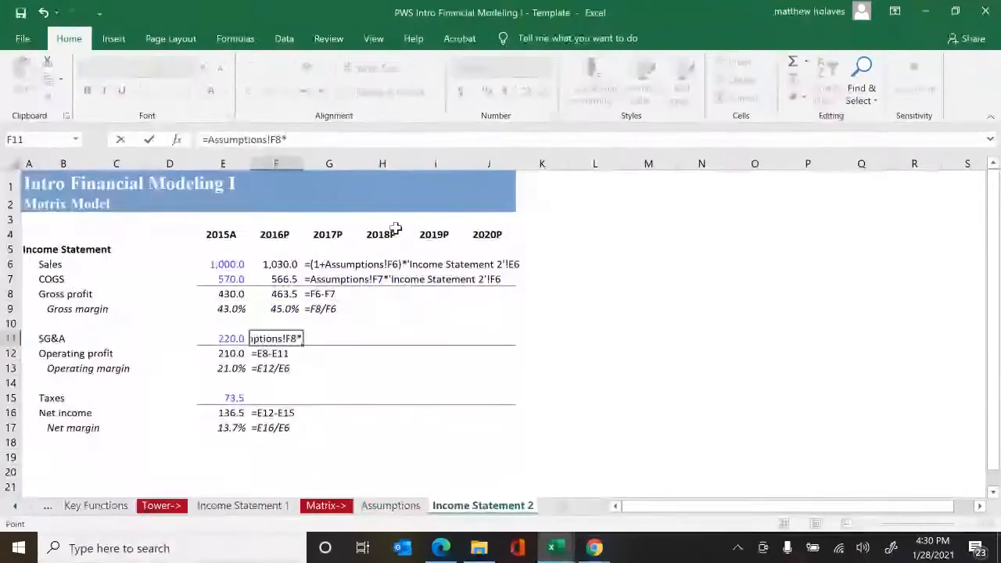
{"action": "key", "text": "Up"}
{"action": "key", "text": "Up"}
{"action": "key", "text": "Up"}
{"action": "key", "text": "Up"}
{"action": "key", "text": "Up"}
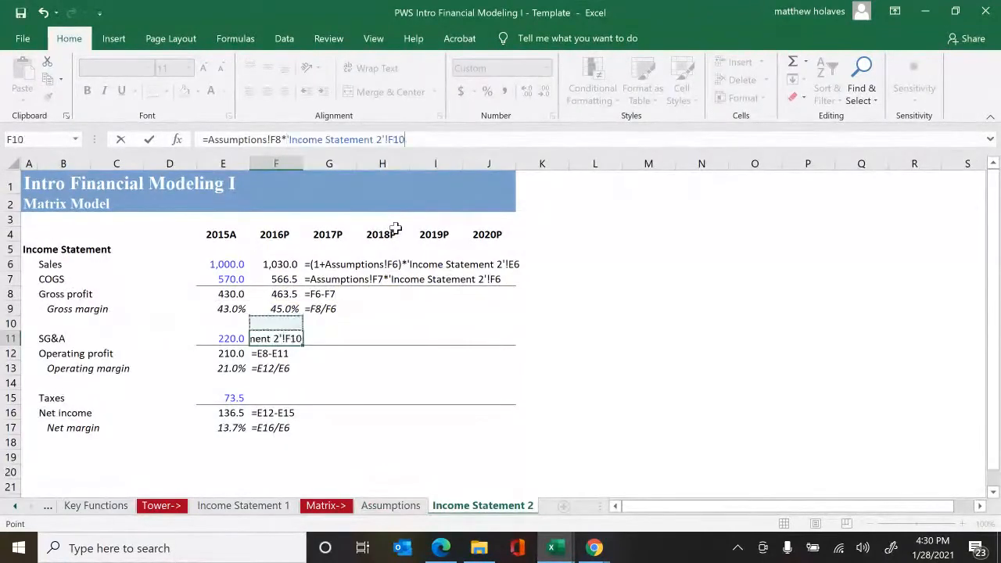
{"action": "key", "text": "Tab"}
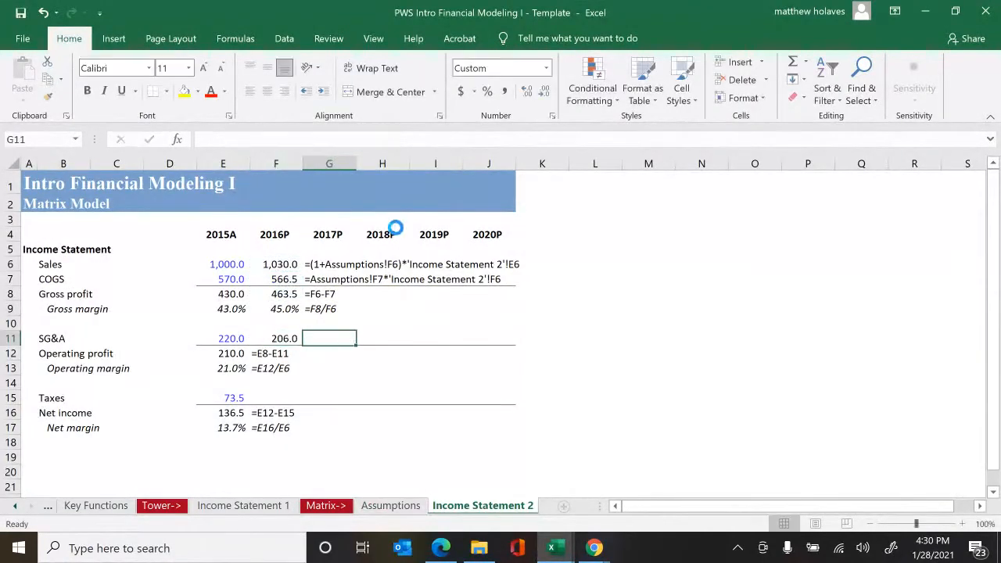
{"action": "key", "text": "Left"}
- Copy the 2015A operating profit formula across into F12 as =F8-F11 and display its formula text in G12
{"action": "key", "text": "Down"}
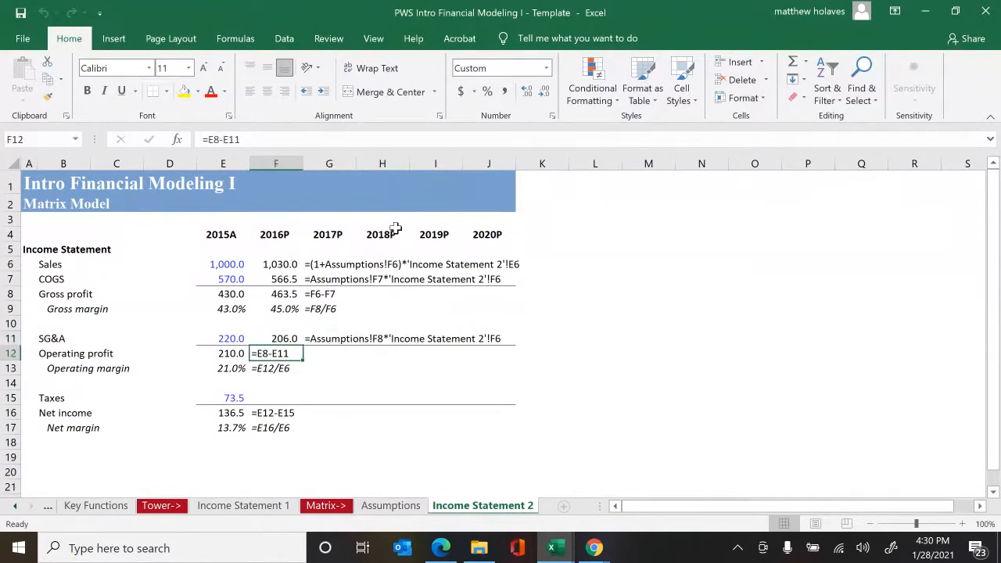
{"action": "key", "text": "ctrl+r"}
{"action": "key", "text": "Tab"}
{"action": "key", "text": "Left"}
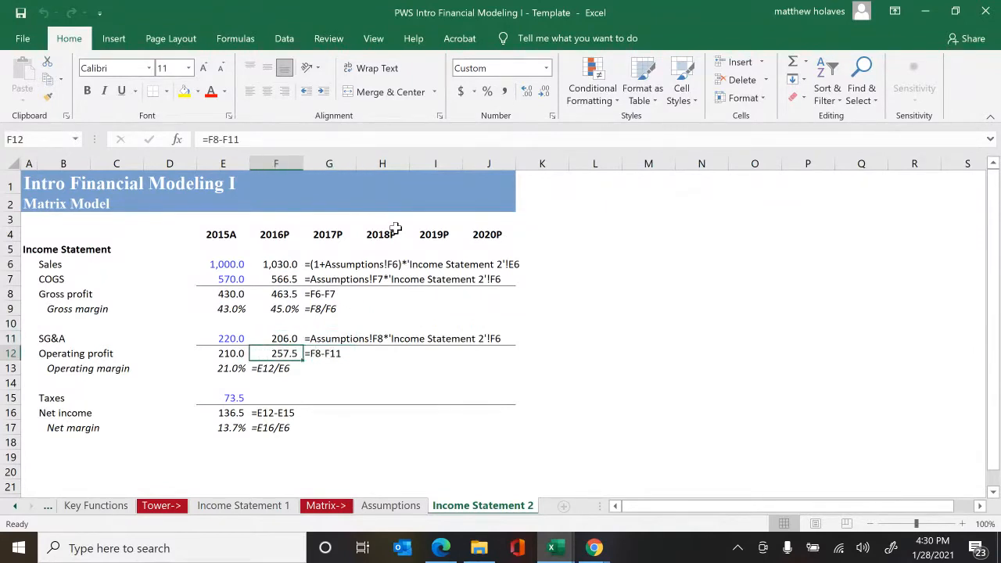
- Copy the 2015A operating margin formula across into F13 as =F12/F6 and display its formula text in G13
{"action": "key", "text": "Down"}
{"action": "key", "text": "ctrl+r"}
{"action": "key", "text": "Tab"}
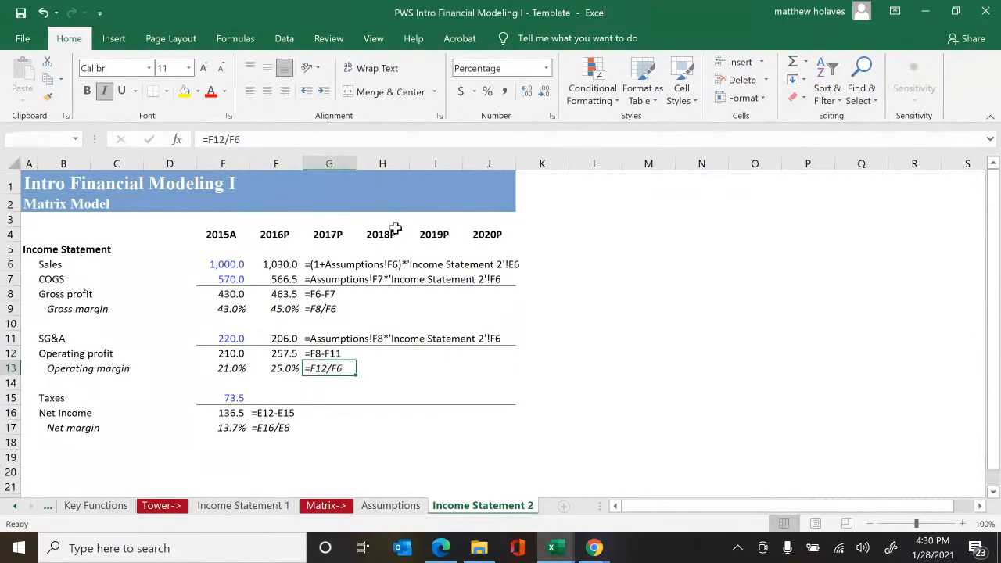
{"action": "key", "text": "Left"}
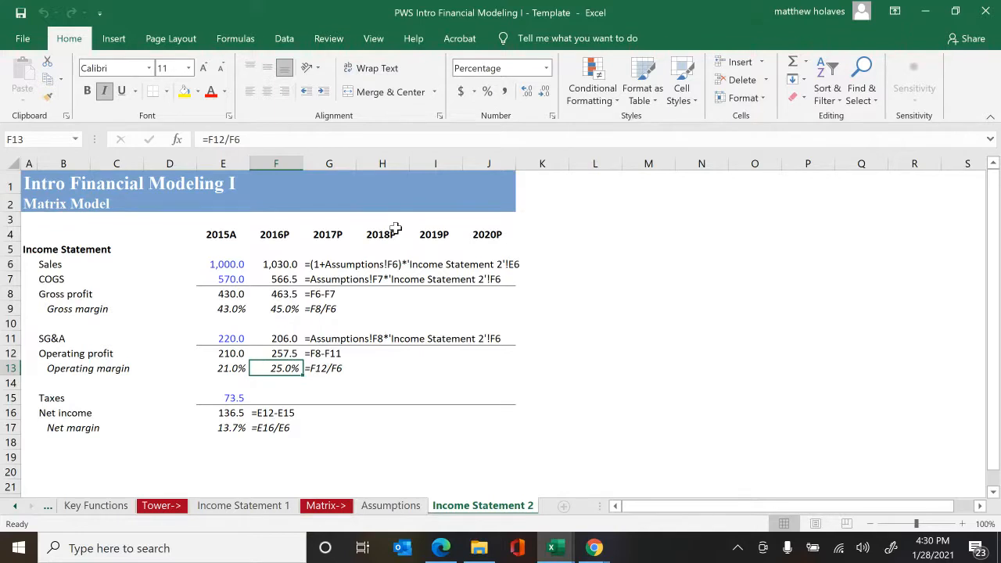
- Enter the 2016P taxes formula =Assumptions!F9*'Income Statement 2'!F12 in F15 and display its formula text in G15
{"action": "key", "text": "Down"}
{"action": "key", "text": "Down"}
{"action": "type", "text": "="}
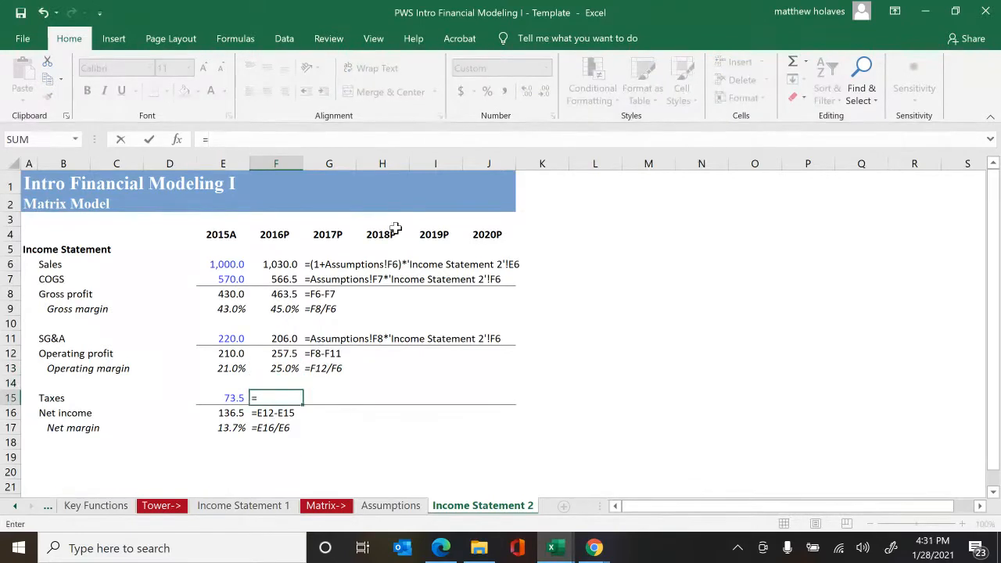
{"action": "key", "text": "ctrl+Page_Up"}
{"action": "key", "text": "Down"}
{"action": "key", "text": "Down"}
{"action": "key", "text": "Down"}
{"action": "key", "text": "Down"}
{"action": "key", "text": "Down"}
{"action": "key", "text": "Down"}
{"action": "key", "text": "Down"}
{"action": "key", "text": "Down"}
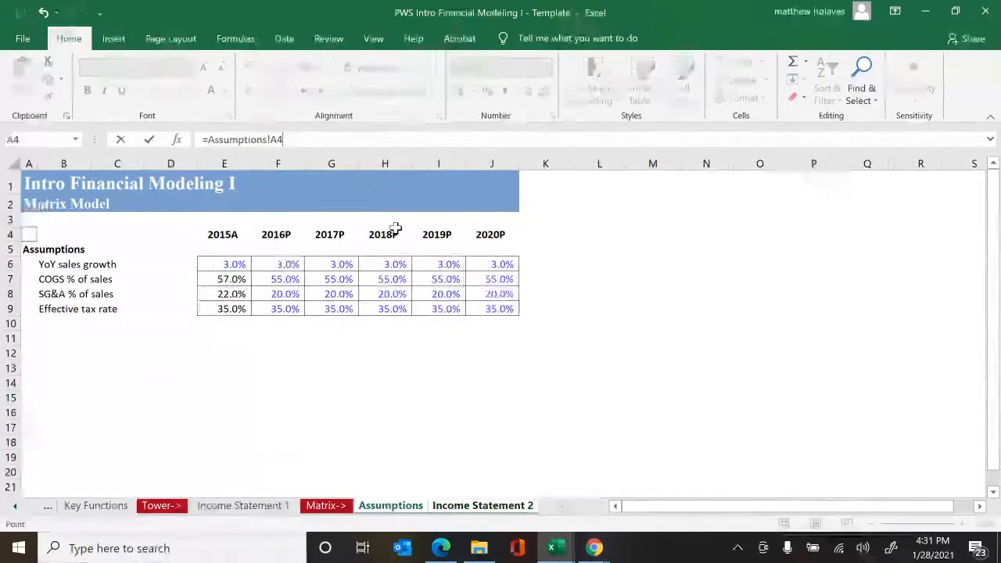
{"action": "key", "text": "Right"}
{"action": "key", "text": "Right"}
{"action": "key", "text": "Right"}
{"action": "key", "text": "Right"}
{"action": "key", "text": "Right"}
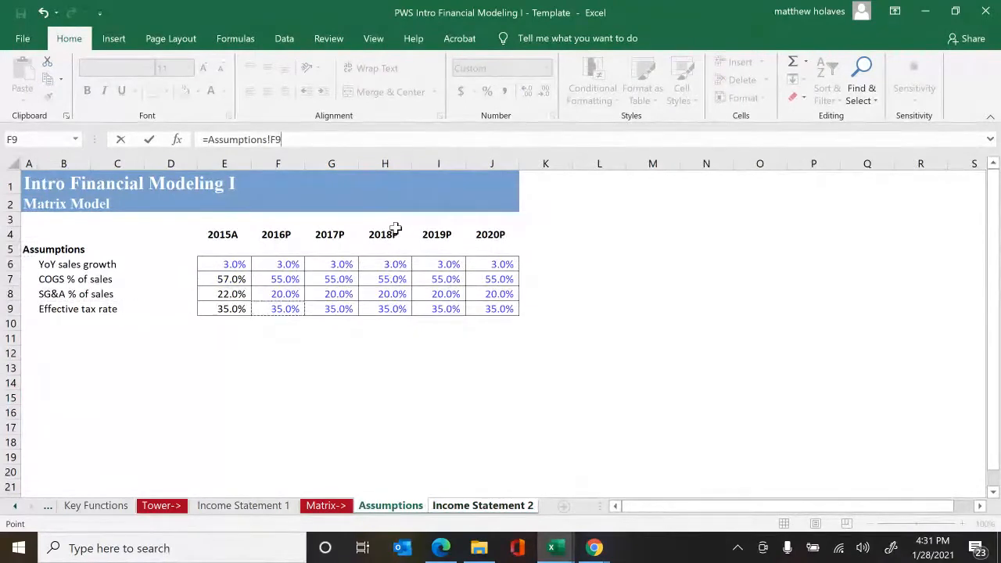
{"action": "type", "text": "*"}
{"action": "key", "text": "ctrl+Page_Down"}
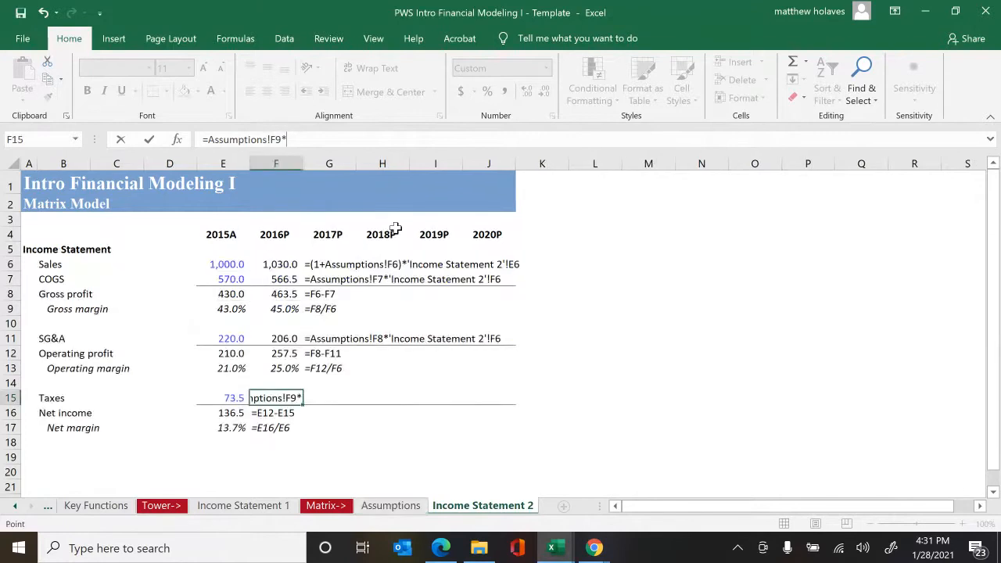
{"action": "key", "text": "Up"}
{"action": "key", "text": "Up"}
{"action": "key", "text": "Up"}
{"action": "key", "text": "ctrl+Return"}
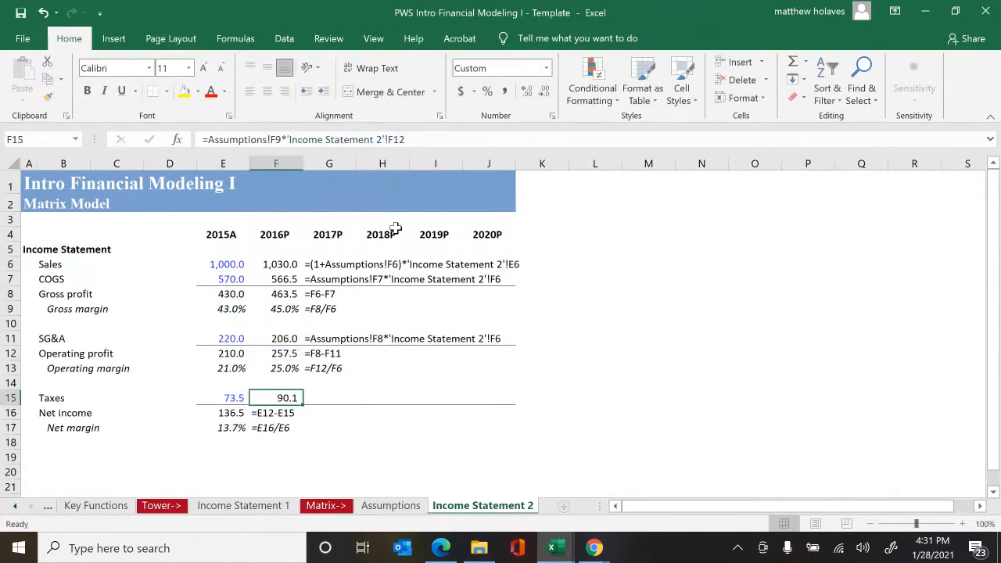
{"action": "key", "text": "Right"}
{"action": "key", "text": "ctrl+shift+f"}
{"action": "key", "text": "Left"}
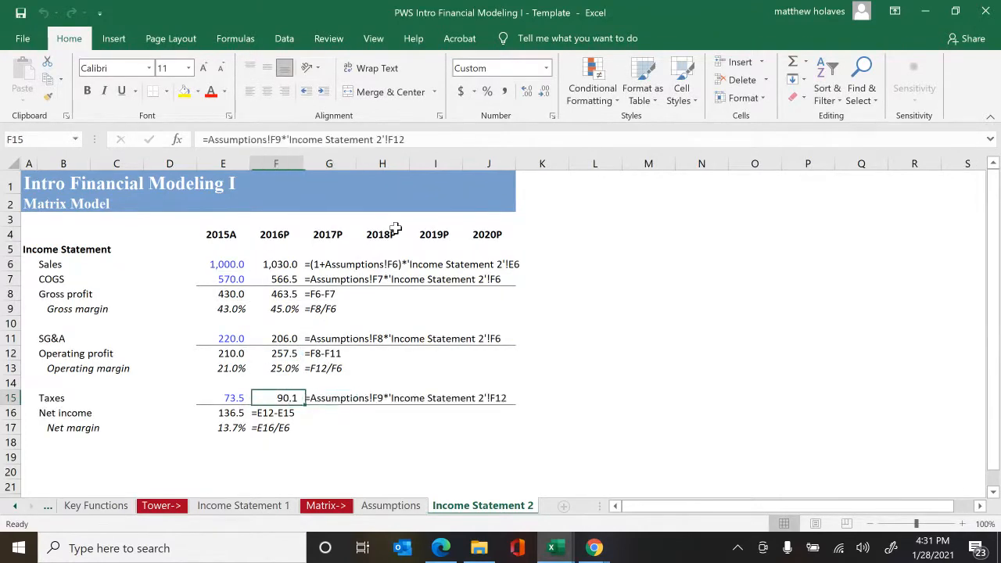
- Copy the net income and net margin formulas across into F16 and F17 as =F12-F15 and =F16/F6, and display their formula text in G16 and G17
{"action": "key", "text": "Down"}
{"action": "key", "text": "shift+Down"}
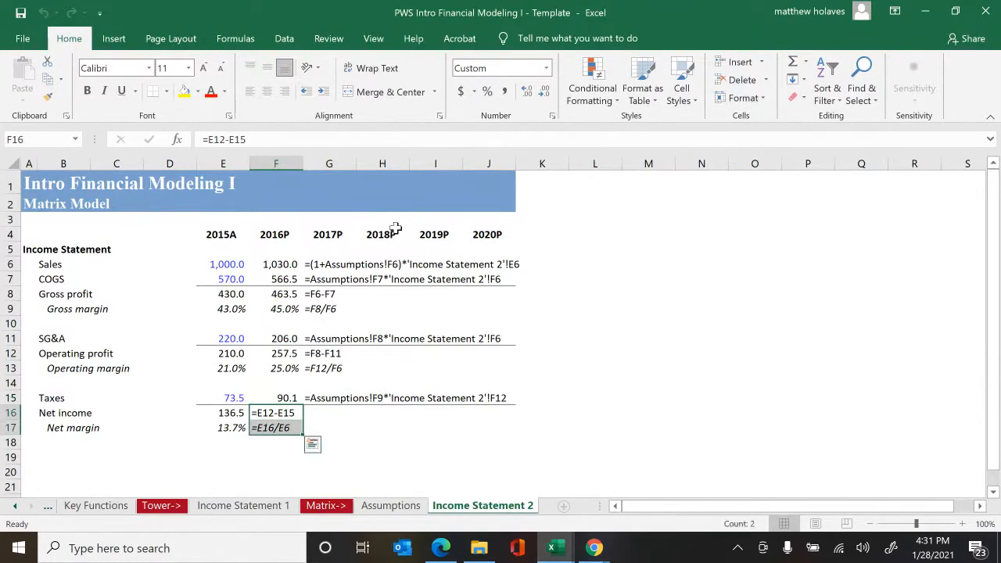
{"action": "key", "text": "ctrl+r"}
{"action": "key", "text": "Right"}
{"action": "key", "text": "ctrl+shift+f"}
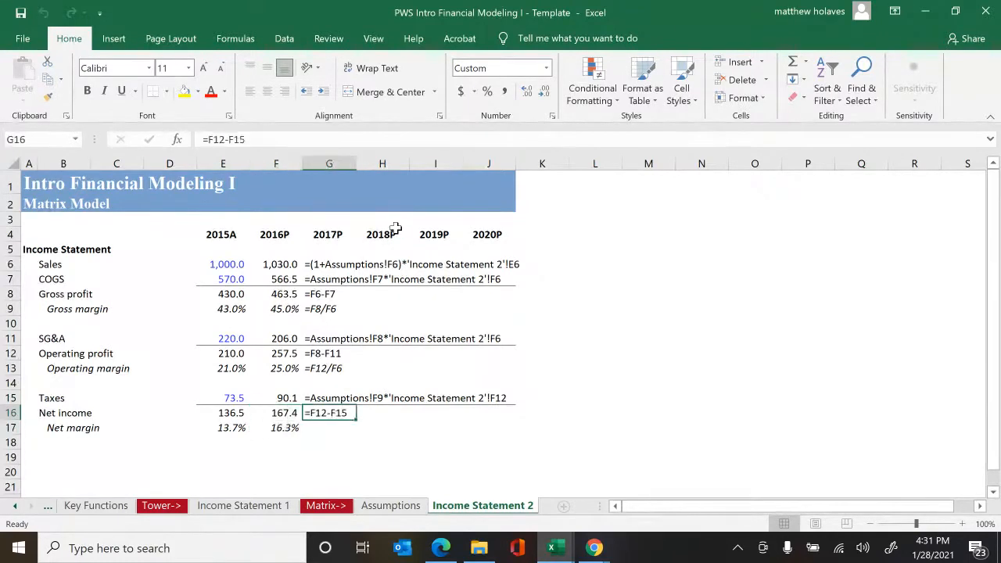
{"action": "key", "text": "Down"}
{"action": "key", "text": "ctrl+shift+f"}
{"action": "key", "text": "Left"}
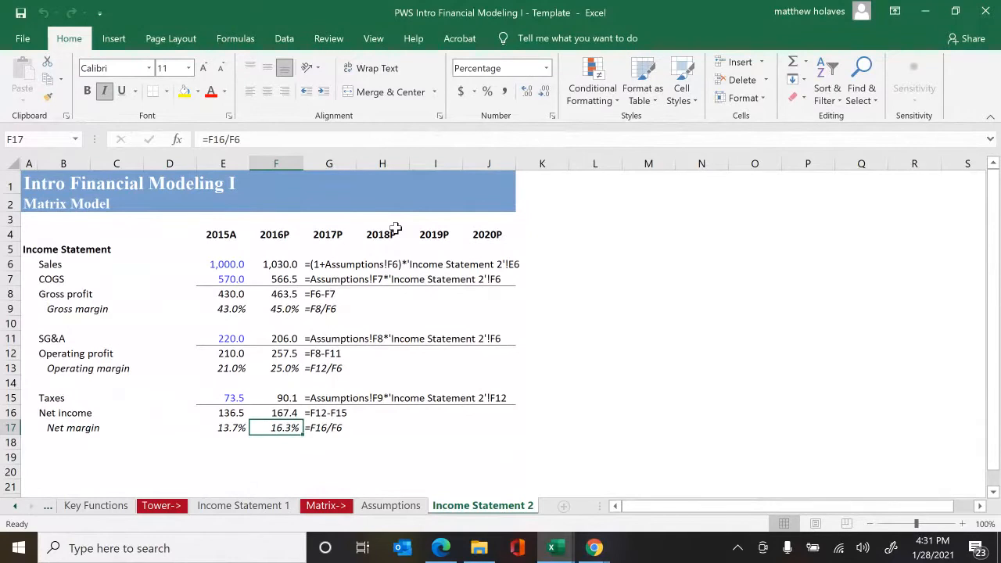
- Clear the 2016P formulas and formula text from SG&A down to net margin in F11:G17
{"action": "key", "text": "Up"}
{"action": "key", "text": "Up"}
{"action": "key", "text": "Up"}
{"action": "key", "text": "Up"}
{"action": "key", "text": "Up"}
{"action": "key", "text": "Up"}
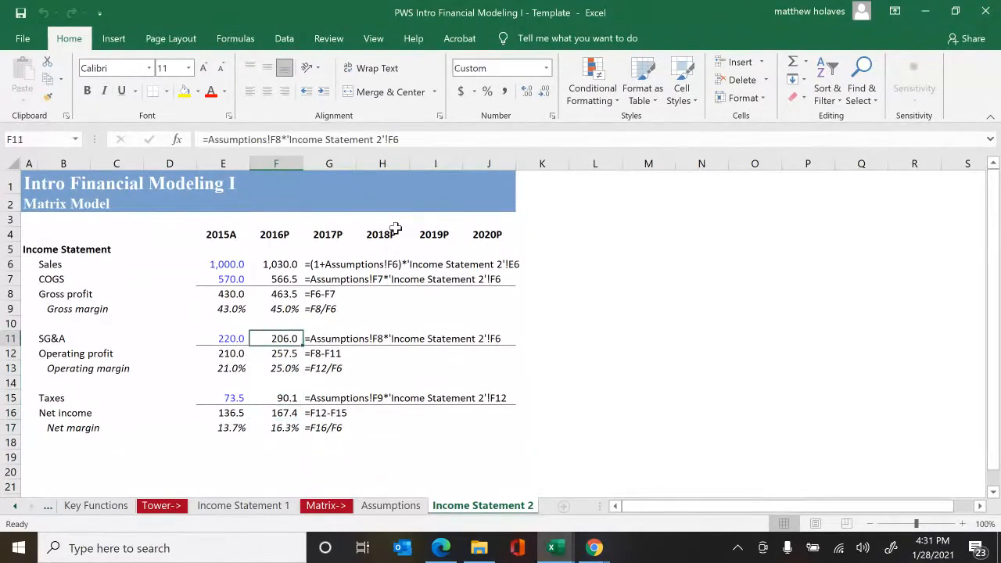
{"action": "key", "text": "shift+Down"}
{"action": "key", "text": "shift+Down"}
{"action": "key", "text": "shift+Down"}
{"action": "key", "text": "shift+Down"}
{"action": "key", "text": "shift+Down"}
{"action": "key", "text": "shift+Down"}
{"action": "key", "text": "shift+Right"}
{"action": "key", "text": "Delete"}
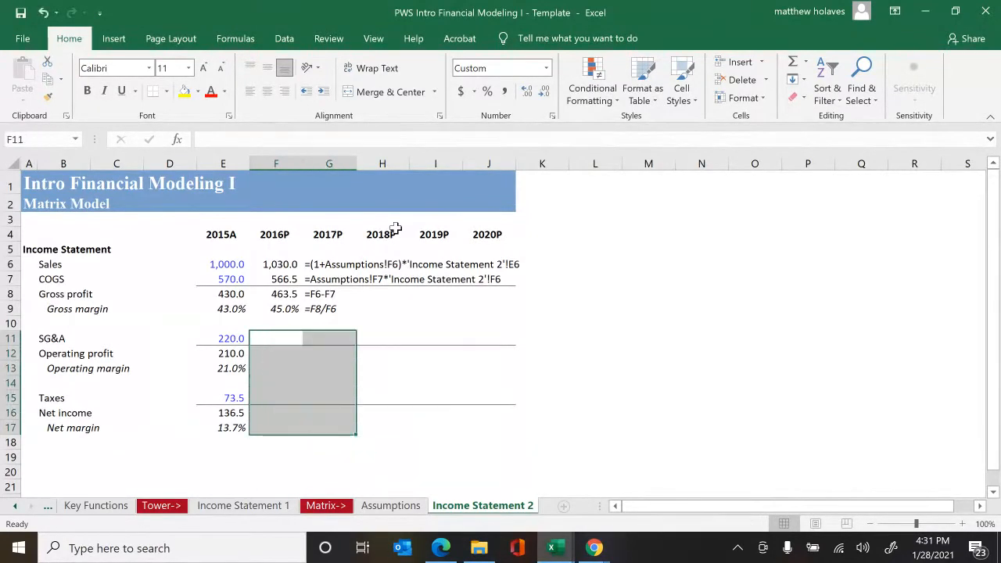
- Re-enter the 2016P SG&A formula in F11 as =Assumptions!F8*'Income Statement 2'!F6 and display its formula text in G11
{"action": "key", "text": "Left"}
{"action": "key", "text": "Right"}
{"action": "type", "text": "="}
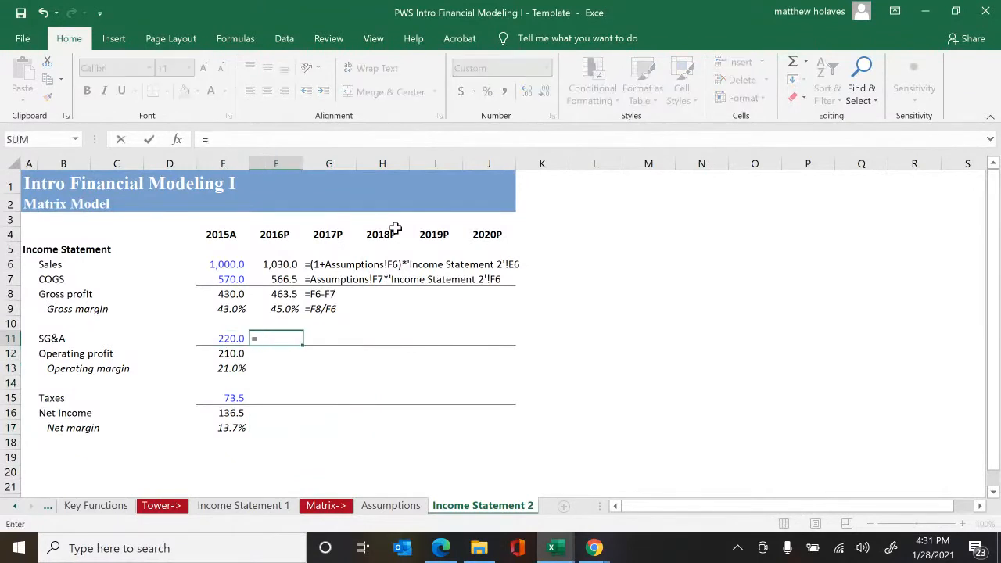
{"action": "key", "text": "ctrl+Page_Up"}
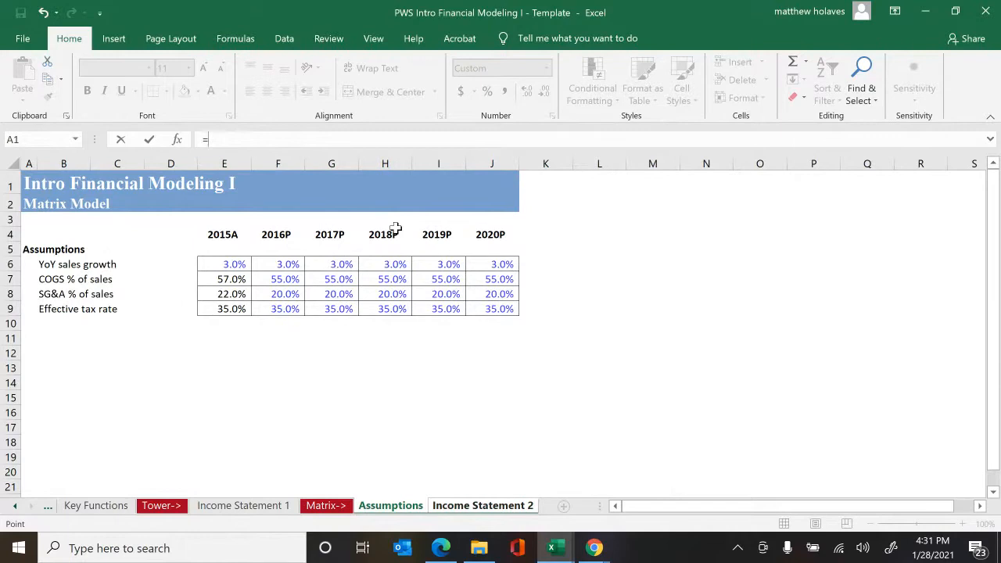
{"action": "key", "text": "Down"}
{"action": "key", "text": "Down"}
{"action": "key", "text": "Down"}
{"action": "key", "text": "Down"}
{"action": "key", "text": "Down"}
{"action": "key", "text": "Down"}
{"action": "key", "text": "Down"}
{"action": "key", "text": "Right"}
{"action": "key", "text": "Right"}
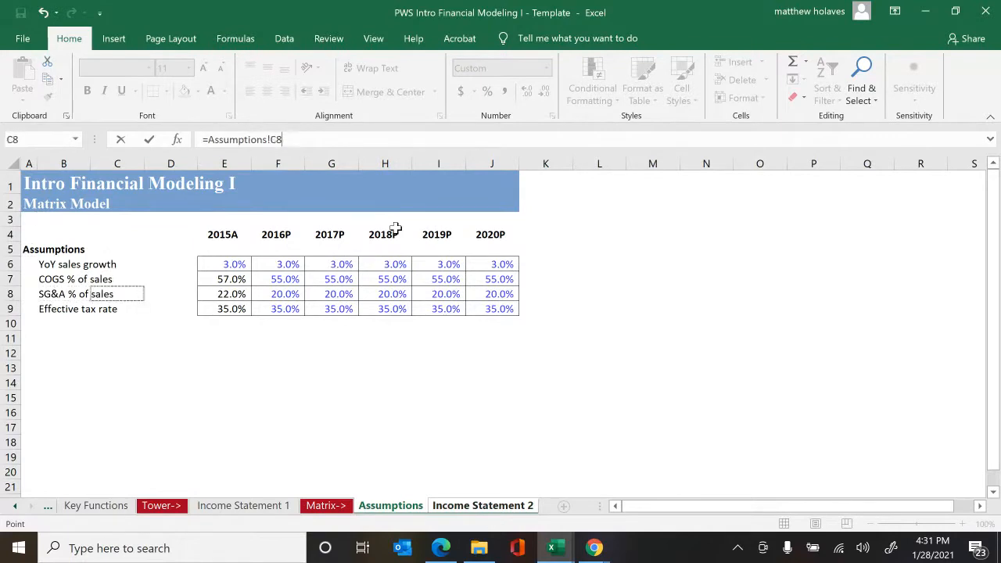
{"action": "key", "text": "Right"}
{"action": "key", "text": "Right"}
{"action": "key", "text": "Right"}
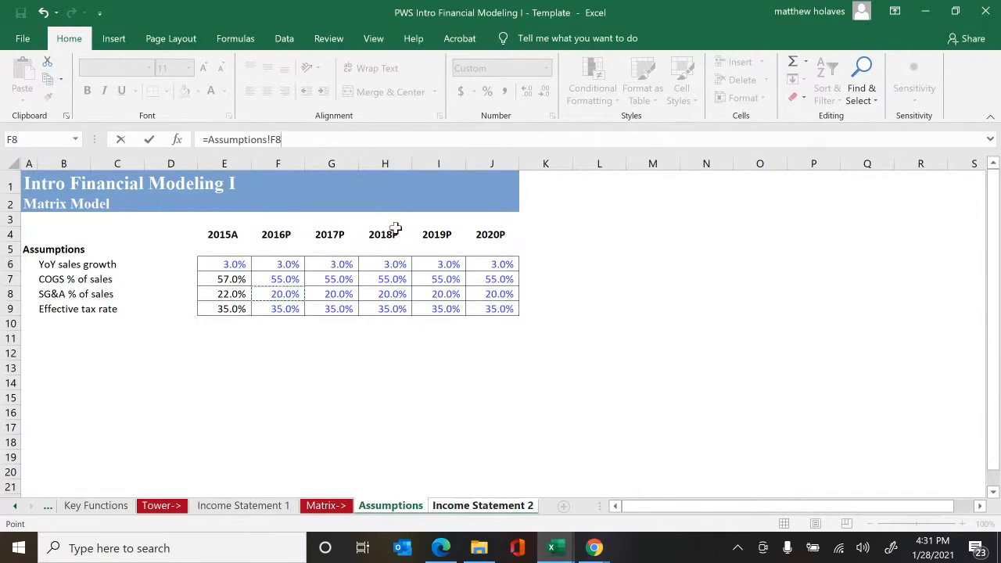
{"action": "type", "text": "*"}
{"action": "key", "text": "ctrl+Page_Down"}
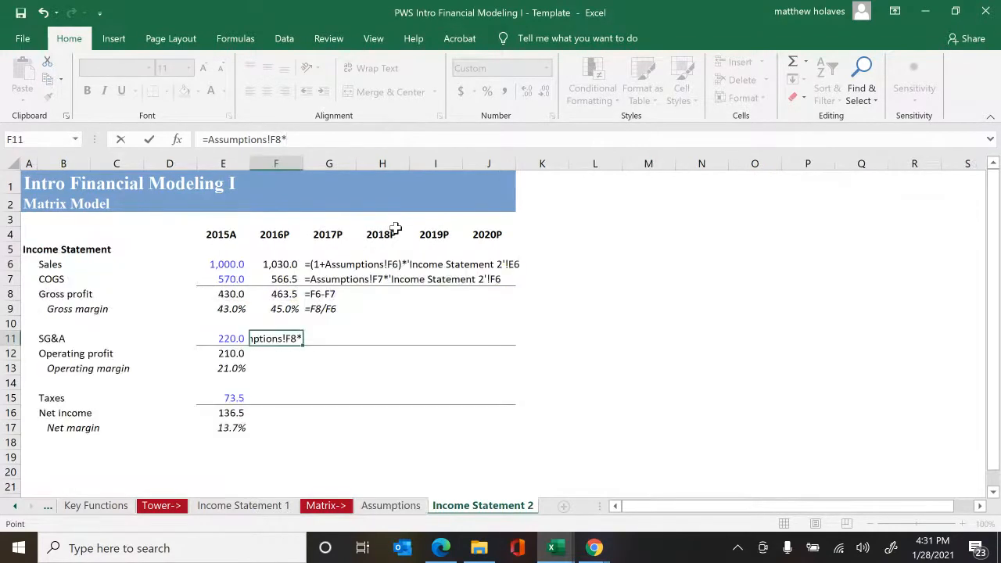
{"action": "key", "text": "Up"}
{"action": "key", "text": "Up"}
{"action": "key", "text": "Up"}
{"action": "key", "text": "Up"}
{"action": "key", "text": "Up"}
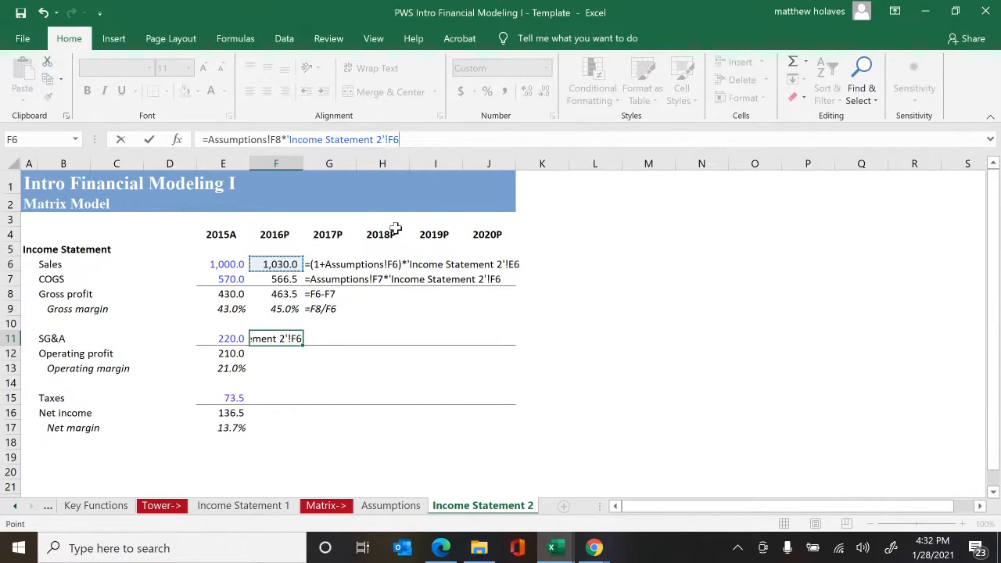
{"action": "key", "text": "ctrl+Return"}
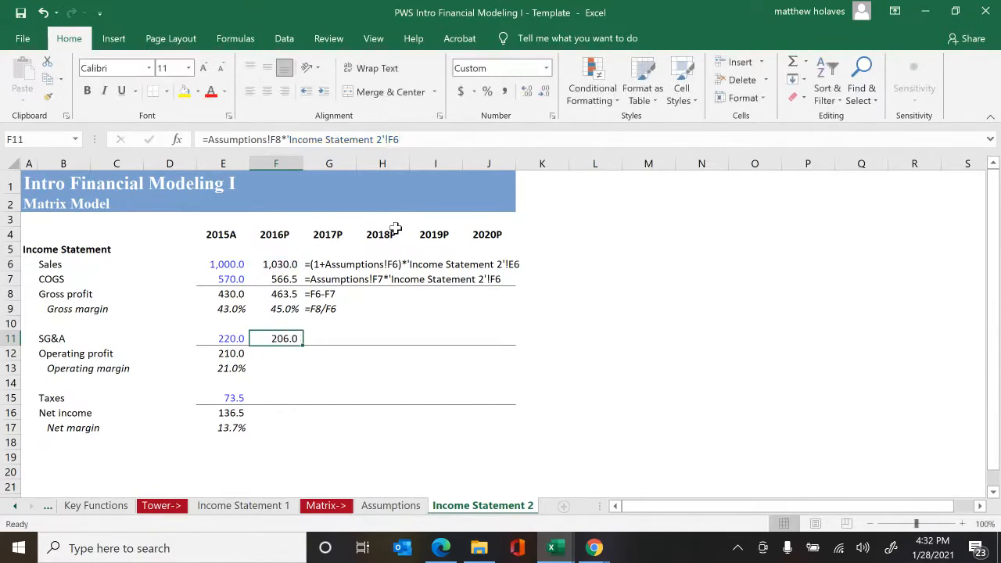
{"action": "key", "text": "Right"}
{"action": "key", "text": "ctrl+v"}
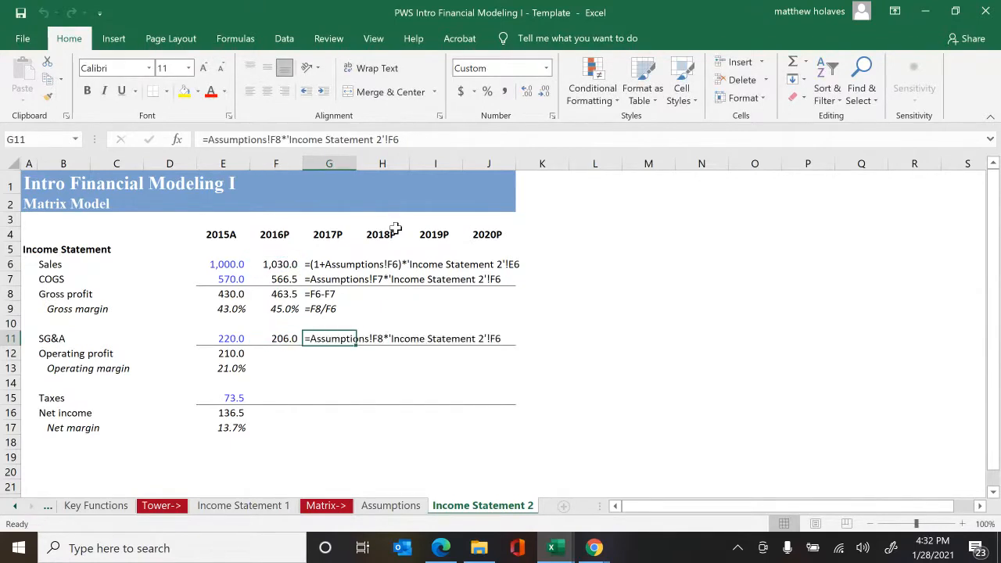
{"action": "key", "text": "Left"}
- Copy the 2015A operating profit and operating margin formulas across into F12 as =F8-F11 and F13 as =F12/F6
{"action": "key", "text": "Down"}
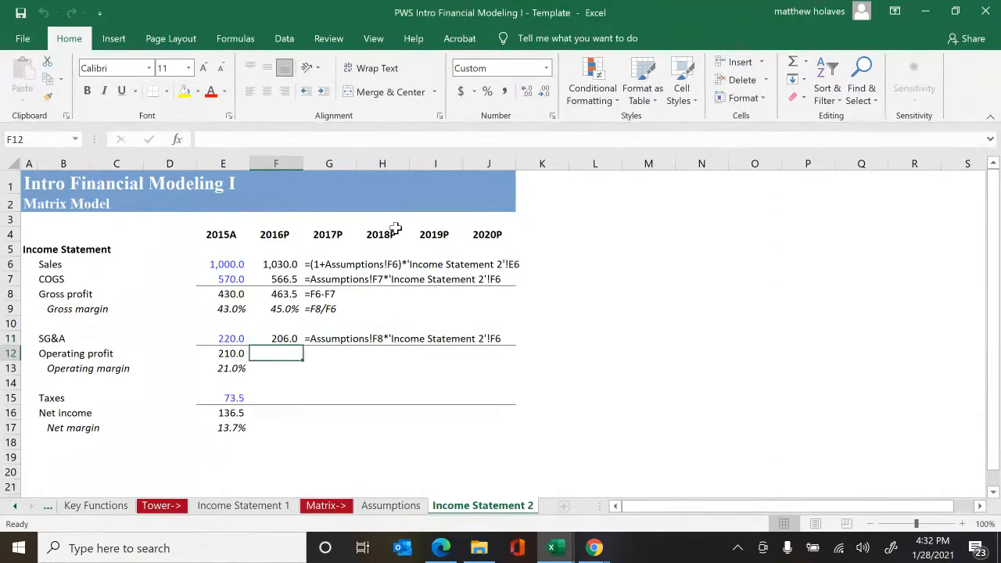
{"action": "key", "text": "ctrl+r"}
{"action": "key", "text": "Down"}
{"action": "key", "text": "ctrl+r"}
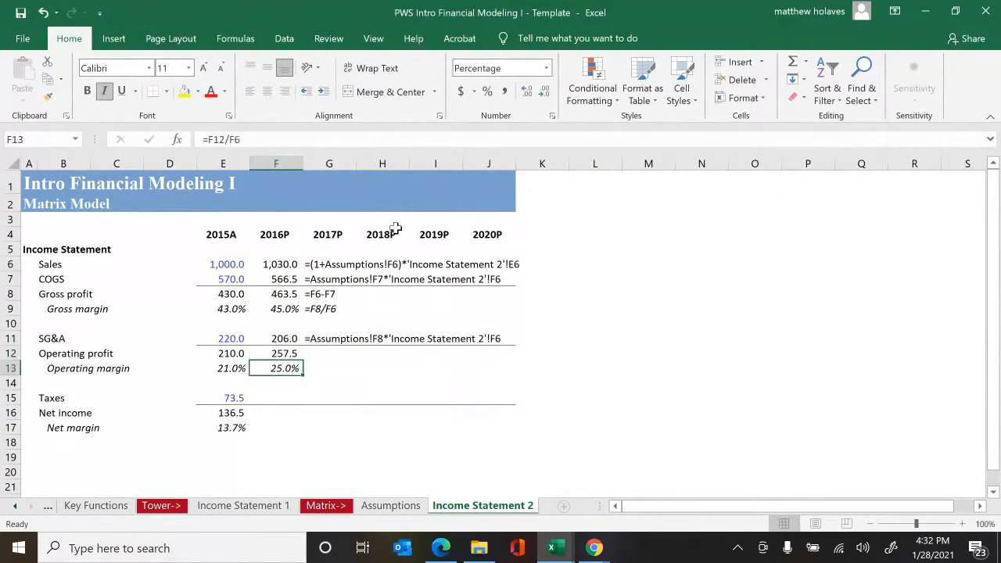
- Display the formula text of the 2016P operating profit and operating margin in G12 and G13
{"action": "key", "text": "Up"}
{"action": "key", "text": "Right"}
{"action": "key", "text": "ctrl+v"}
{"action": "key", "text": "Down"}
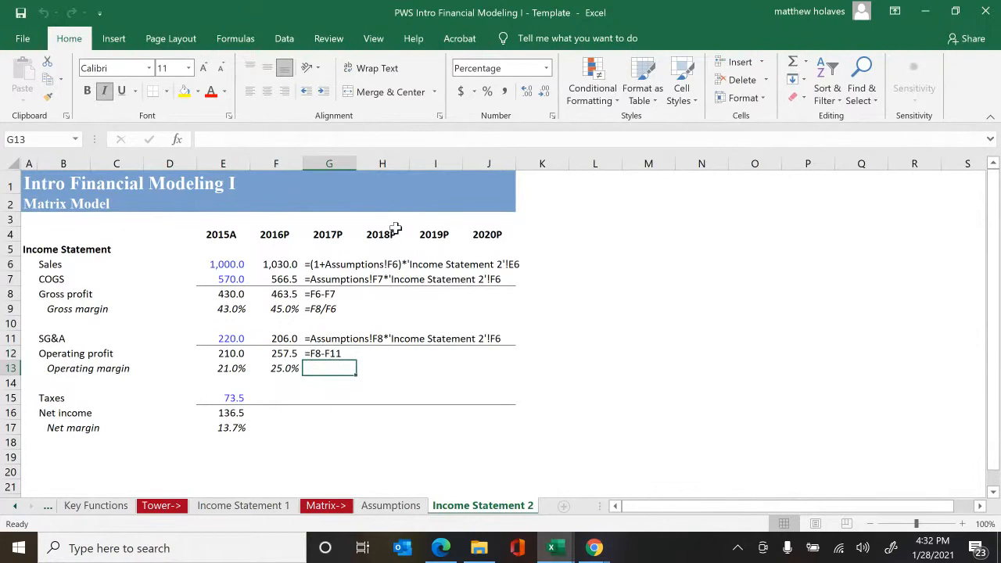
{"action": "key", "text": "ctrl+v"}
- Enter the 2016P taxes formula in F15 as =Assumptions!F9*'Income Statement 2'!F12
{"action": "key", "text": "Left"}
{"action": "key", "text": "Down"}
{"action": "key", "text": "Down"}
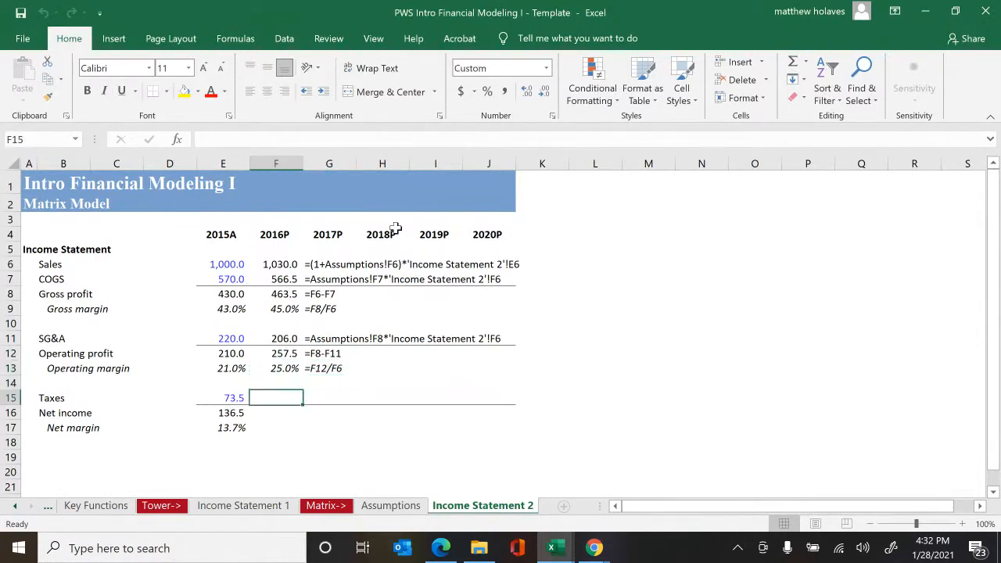
{"action": "type", "text": "="}
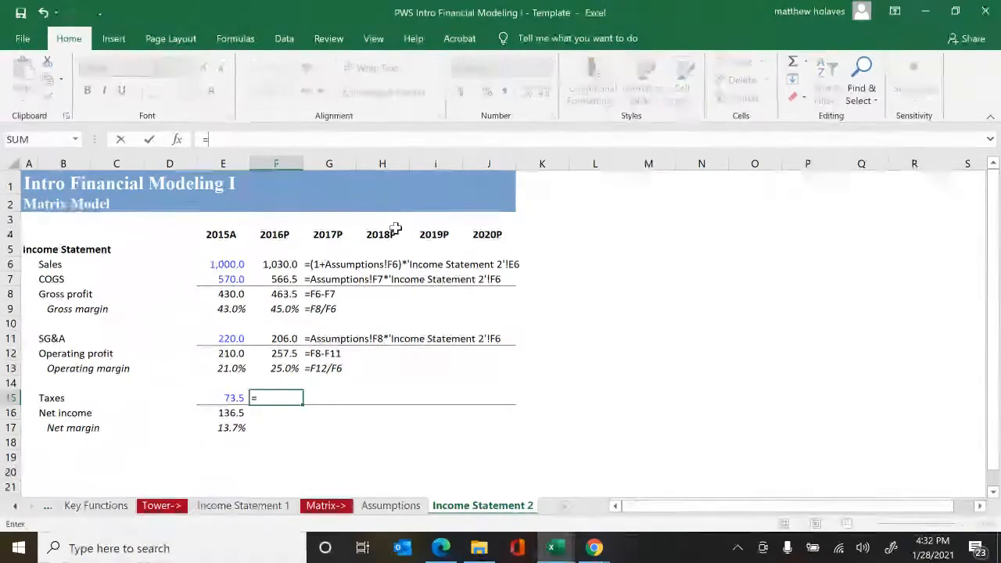
{"action": "key", "text": "ctrl+Page_Up"}
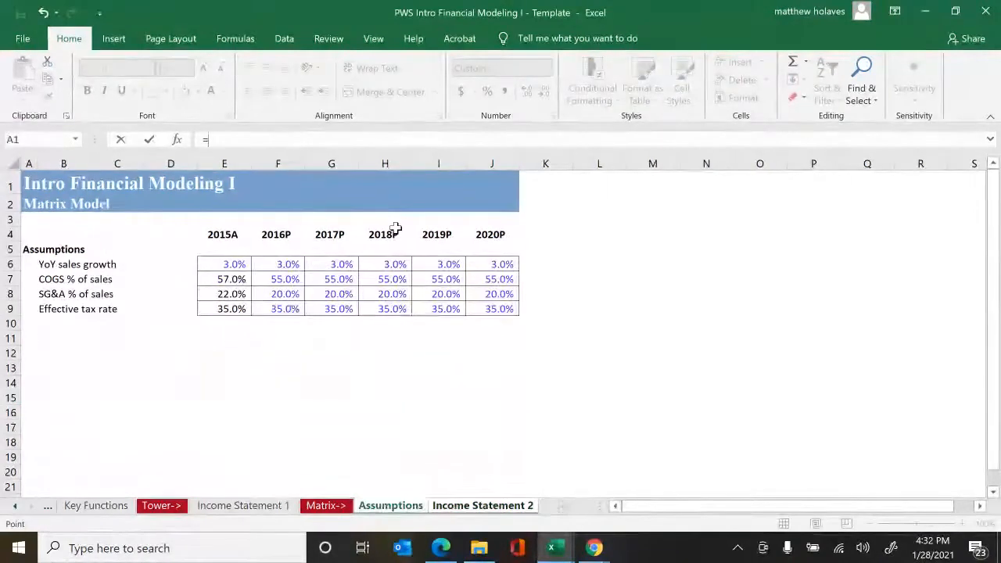
{"action": "key", "text": "Down"}
{"action": "key", "text": "Down"}
{"action": "key", "text": "Down"}
{"action": "key", "text": "Down"}
{"action": "key", "text": "Down"}
{"action": "key", "text": "Down"}
{"action": "key", "text": "Down"}
{"action": "key", "text": "Down"}
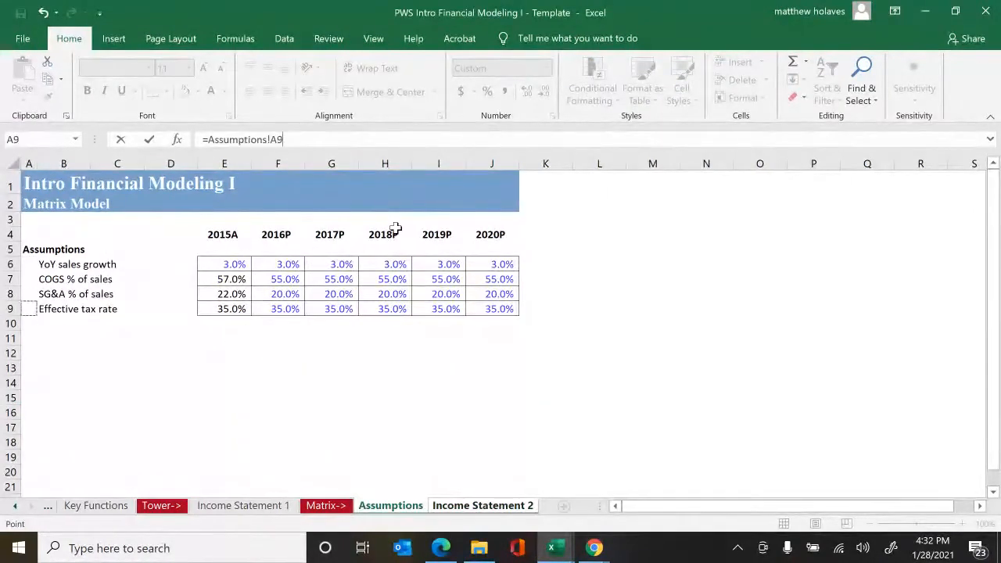
{"action": "key", "text": "Right"}
{"action": "key", "text": "Right"}
{"action": "key", "text": "Right"}
{"action": "key", "text": "Right"}
{"action": "key", "text": "Right"}
{"action": "type", "text": "*"}
{"action": "key", "text": "ctrl+Page_Down"}
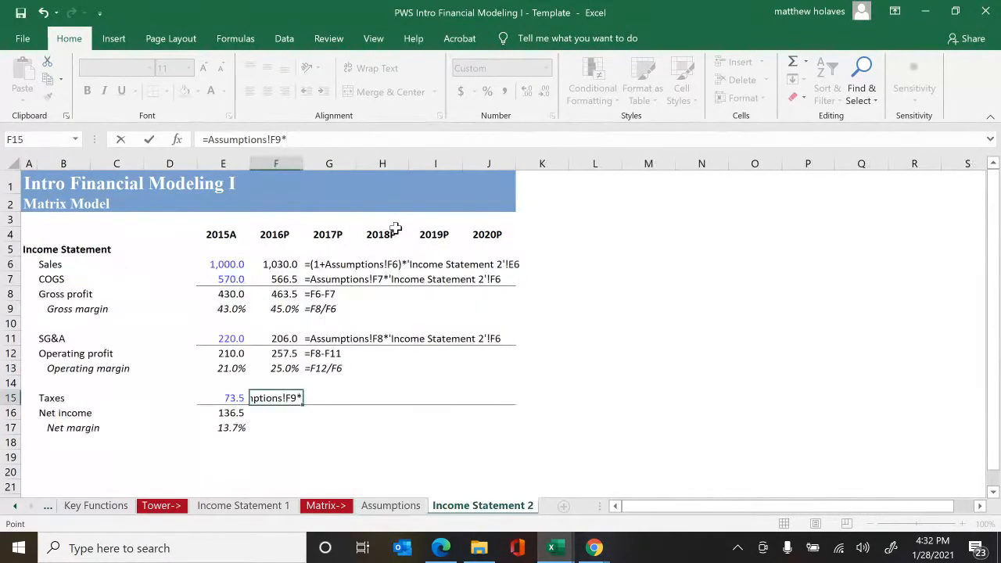
{"action": "key", "text": "Up"}
{"action": "key", "text": "Up"}
{"action": "key", "text": "Up"}
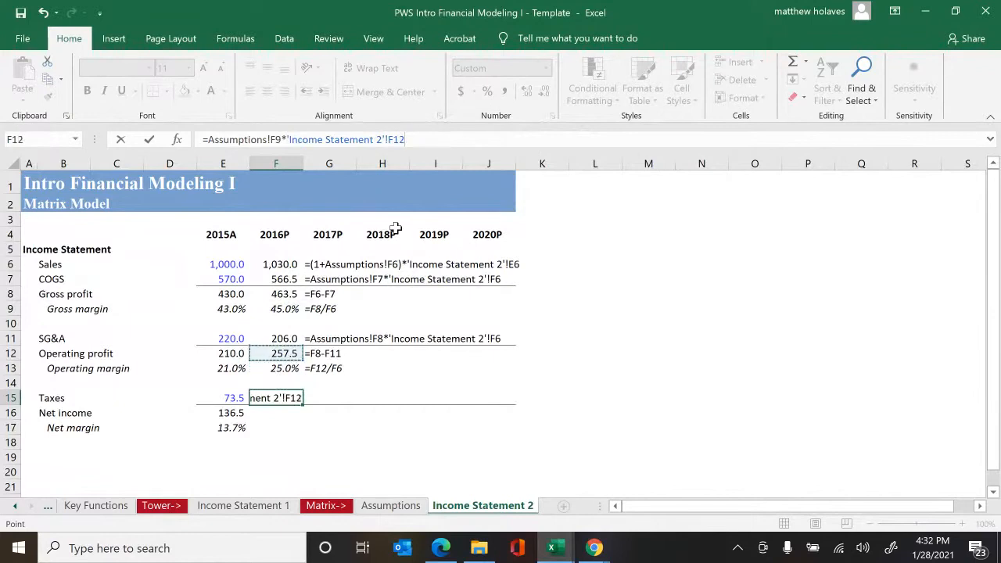
{"action": "key", "text": "ctrl+Return"}
- Display the 2016P taxes formula text in G15 and check the cell references used in F15
{"action": "key", "text": "Right"}
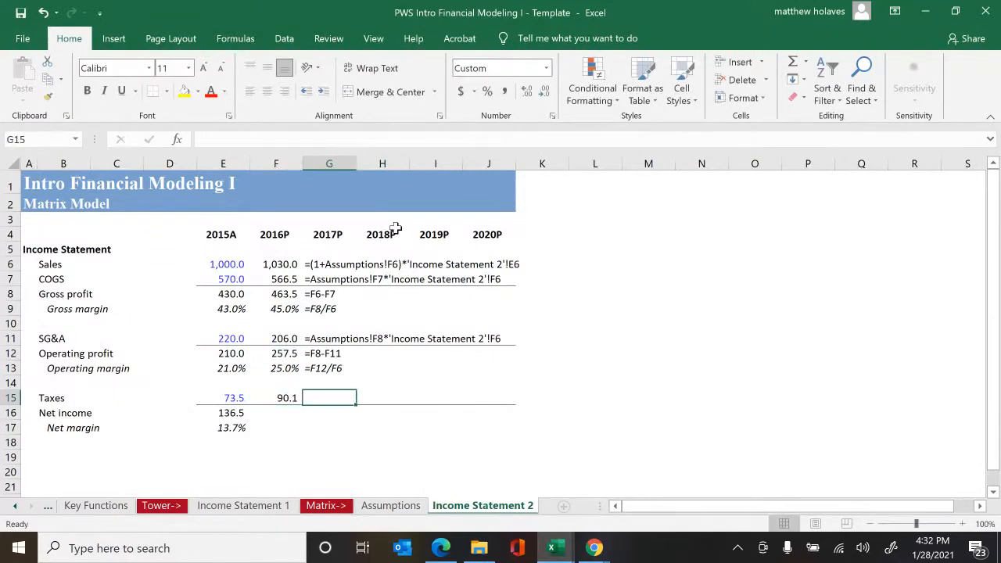
{"action": "key", "text": "ctrl+v"}
{"action": "key", "text": "Left"}
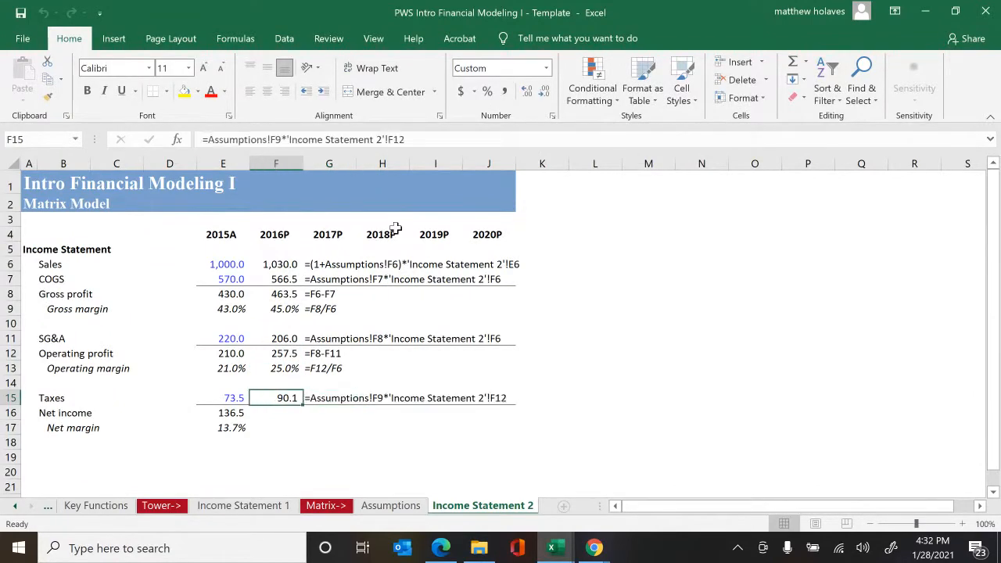
{"action": "key", "text": "F2"}
{"action": "key", "text": "F2"}
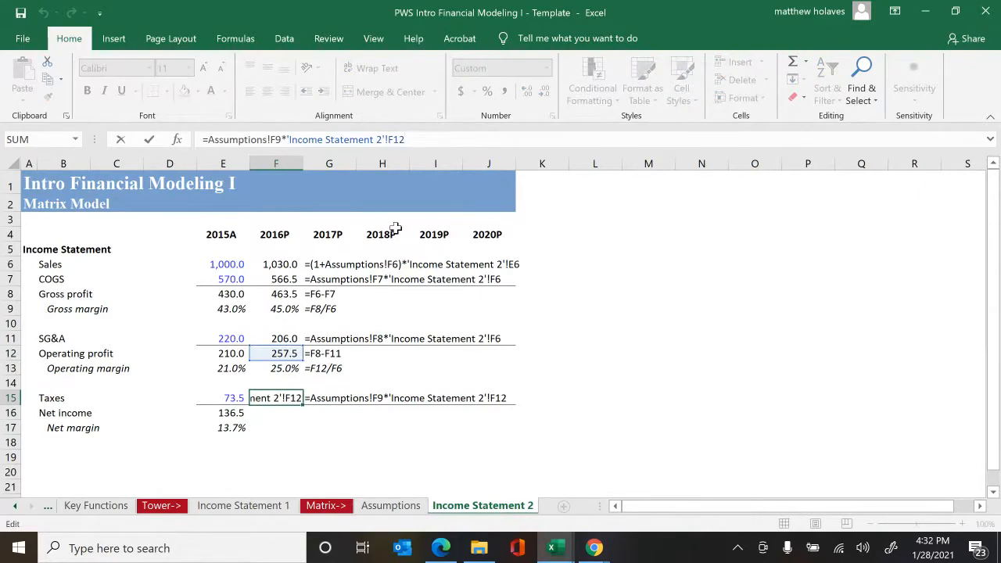
{"action": "key", "text": "Return"}
- Copy the 2015A net income and net margin formulas across into F16 and F17, and display their formula text in G16 and G17
{"action": "key", "text": "shift+Down"}
{"action": "key", "text": "ctrl+r"}
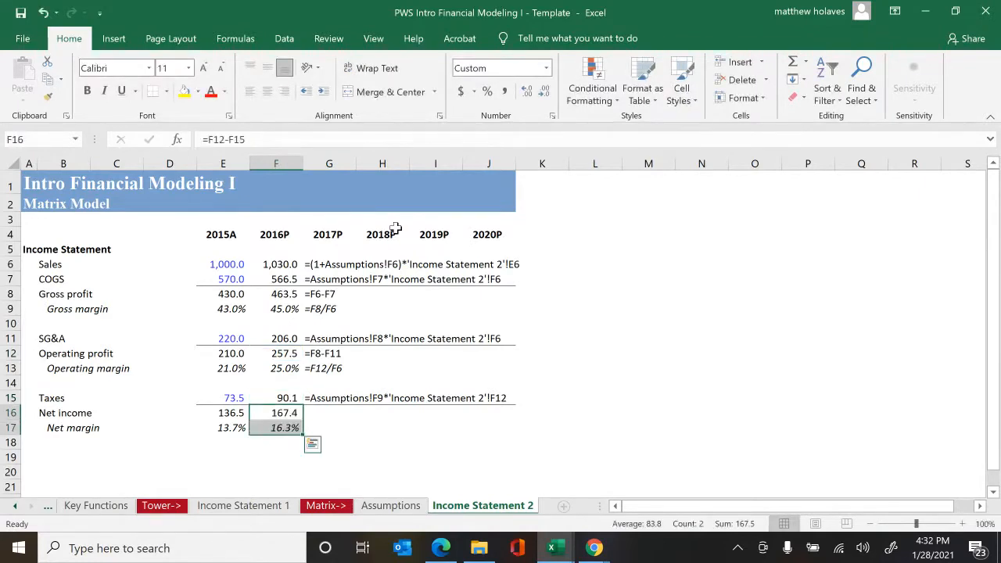
{"action": "key", "text": "Right"}
{"action": "key", "text": "ctrl+v"}
{"action": "key", "text": "Down"}
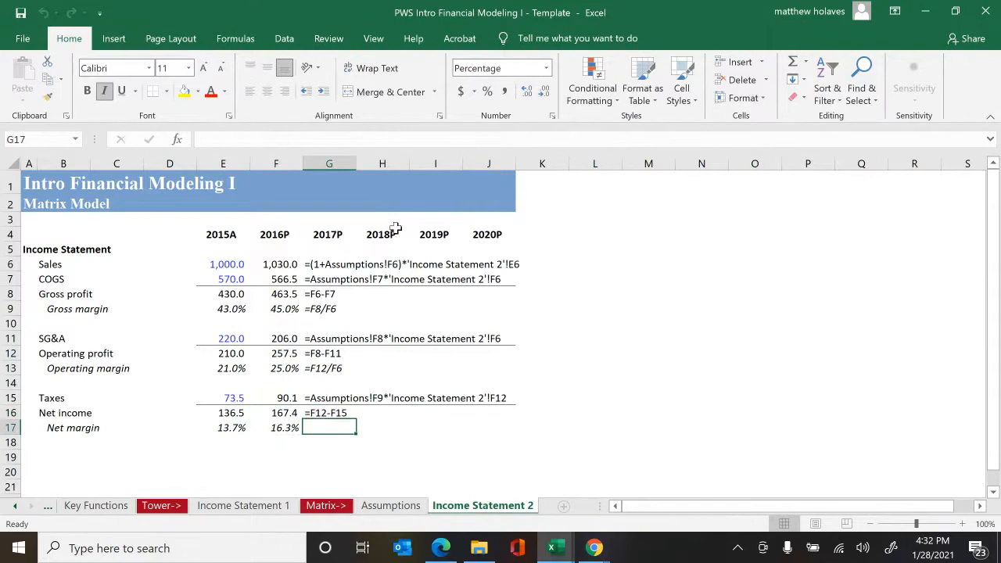
{"action": "key", "text": "ctrl+v"}
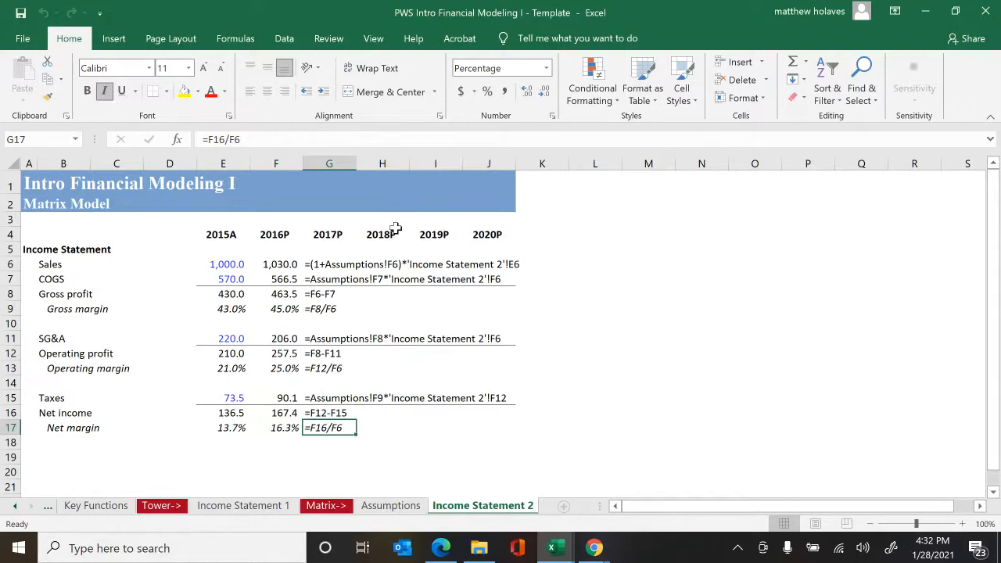
- Fill the 2016P formulas in F6:F17 across through 2020P in column J, overwriting the formula text in column G
{"action": "key", "text": "Left"}
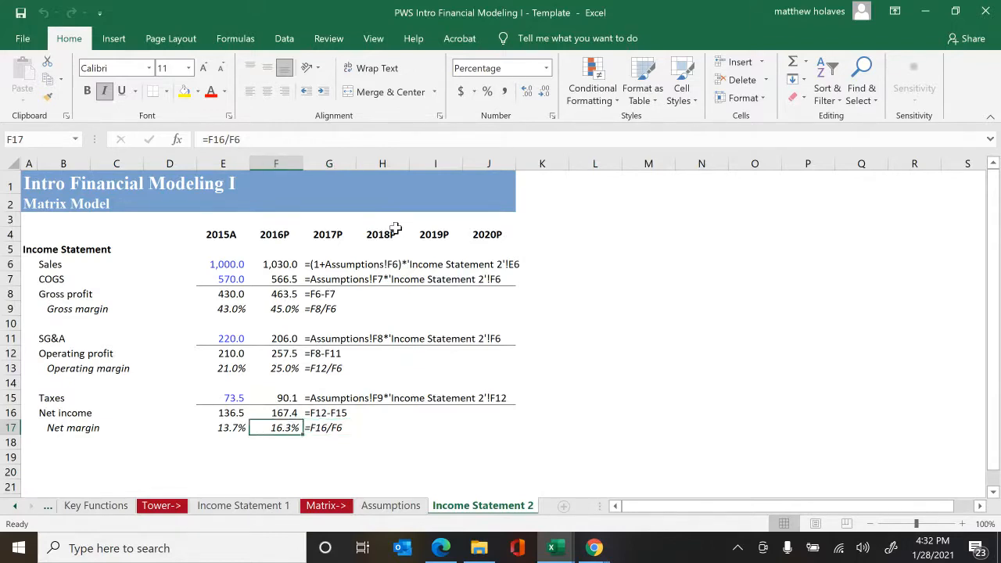
{"action": "key", "text": "Up"}
{"action": "key", "text": "Up"}
{"action": "key", "text": "Up"}
{"action": "key", "text": "Up"}
{"action": "key", "text": "Up"}
{"action": "key", "text": "Up"}
{"action": "key", "text": "Up"}
{"action": "key", "text": "Up"}
{"action": "key", "text": "Up"}
{"action": "key", "text": "Up"}
{"action": "key", "text": "Up"}
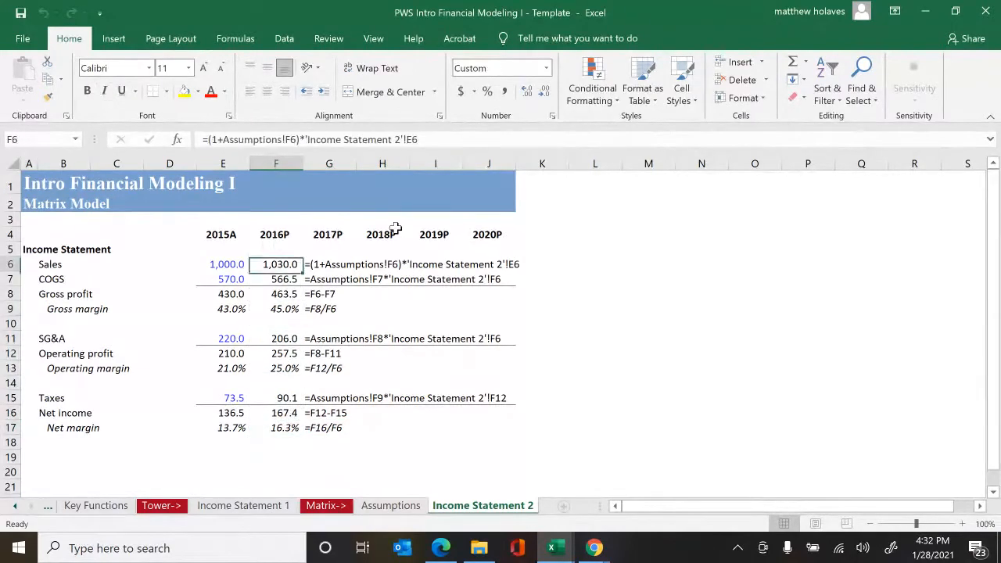
{"action": "key", "text": "shift+Down"}
{"action": "key", "text": "shift+Down"}
{"action": "key", "text": "shift+Down"}
{"action": "key", "text": "shift+Down"}
{"action": "key", "text": "shift+Down"}
{"action": "key", "text": "shift+Down"}
{"action": "key", "text": "shift+Down"}
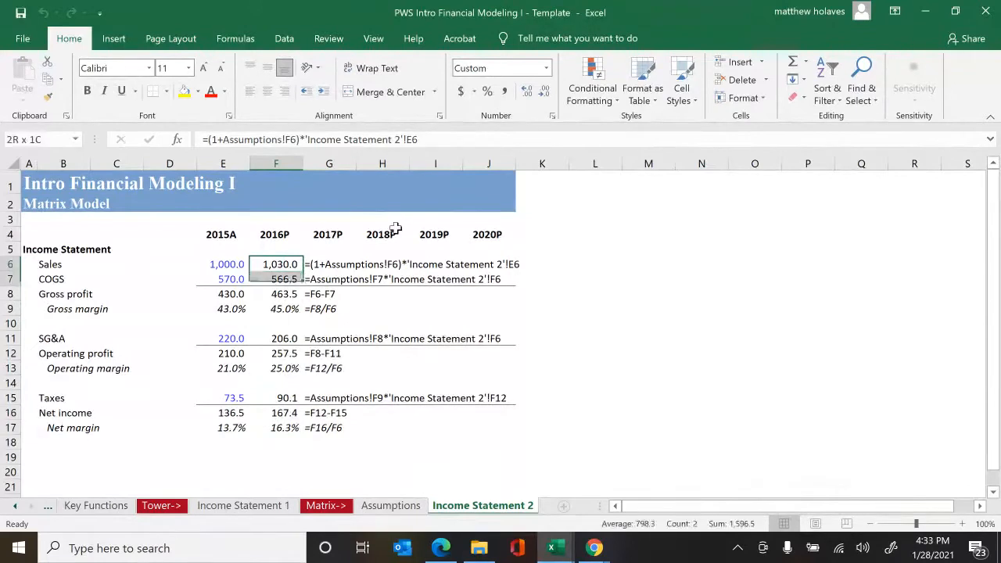
{"action": "key", "text": "shift+Down"}
{"action": "key", "text": "shift+Down"}
{"action": "key", "text": "shift+Down"}
{"action": "key", "text": "shift+Down"}
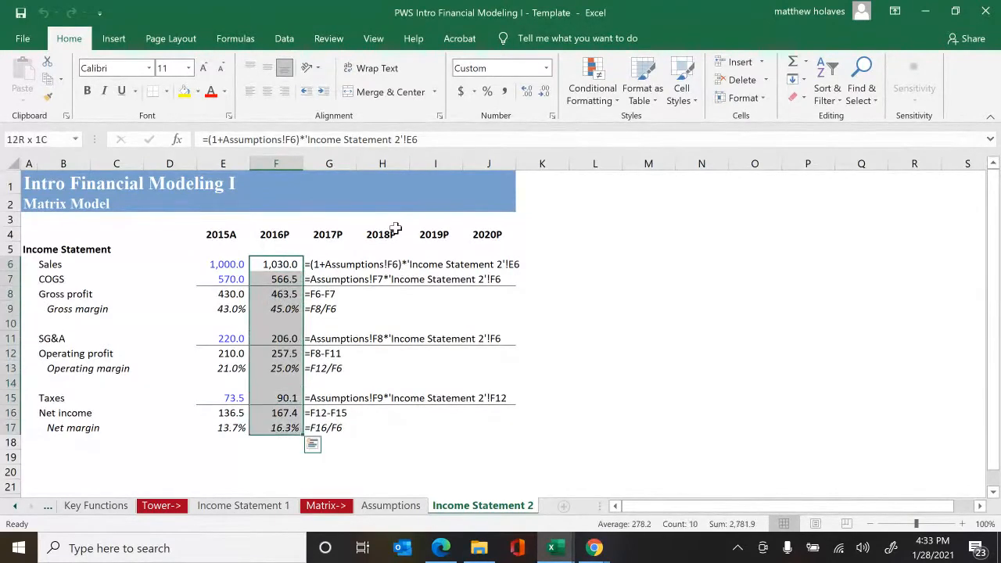
{"action": "key", "text": "shift+Right"}
{"action": "key", "text": "shift+Right"}
{"action": "key", "text": "shift+Right"}
{"action": "key", "text": "shift+Right"}
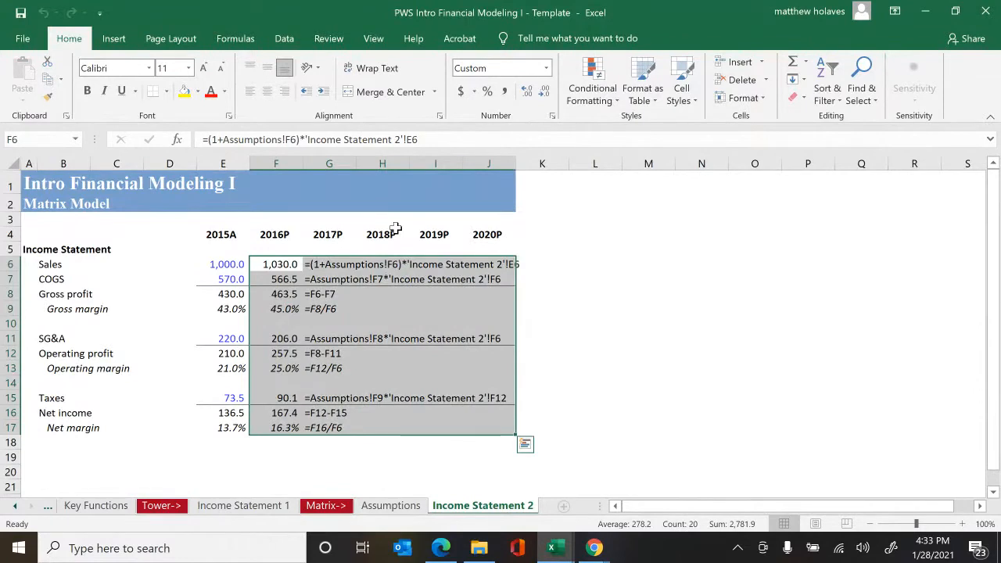
{"action": "key", "text": "ctrl+r"}
- Enter =fr(J6) in K6 and fill it down to K17 to display the 2020P formula text
{"action": "key", "text": "Right"}
{"action": "key", "text": "Right"}
{"action": "key", "text": "Right"}
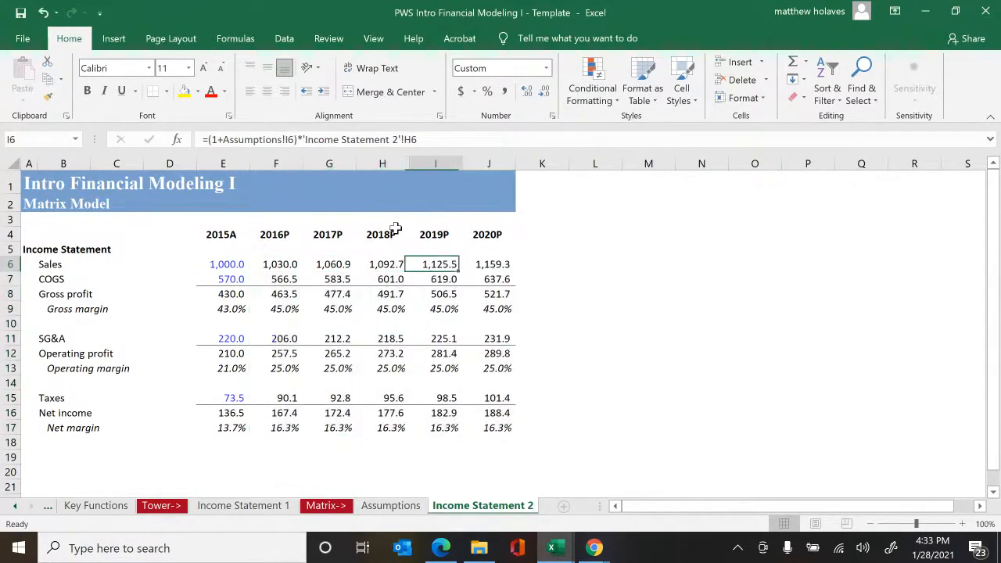
{"action": "key", "text": "Right"}
{"action": "key", "text": "Right"}
{"action": "type", "text": "=fr(J6)"}
{"action": "key", "text": "ctrl+Return"}
{"action": "key", "text": "shift+Down"}
{"action": "key", "text": "shift+Down"}
{"action": "key", "text": "shift+Down"}
{"action": "key", "text": "shift+Down"}
{"action": "key", "text": "shift+Down"}
{"action": "key", "text": "shift+Down"}
{"action": "key", "text": "shift+Down"}
{"action": "key", "text": "shift+Down"}
{"action": "key", "text": "shift+Down"}
{"action": "key", "text": "shift+Down"}
{"action": "key", "text": "shift+Down"}
{"action": "key", "text": "shift+Down"}
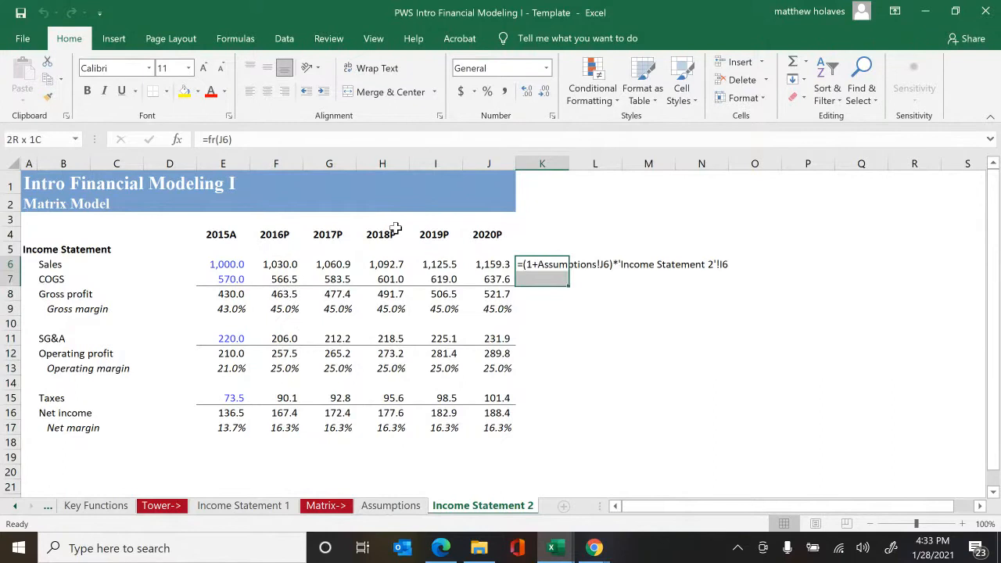
{"action": "key", "text": "ctrl+d"}
- Examine the cell references in the 2016P sales and COGS formulas in F6 and F7
{"action": "key", "text": "Left"}
{"action": "key", "text": "Left"}
{"action": "key", "text": "Left"}
{"action": "key", "text": "Left"}
{"action": "key", "text": "Left"}
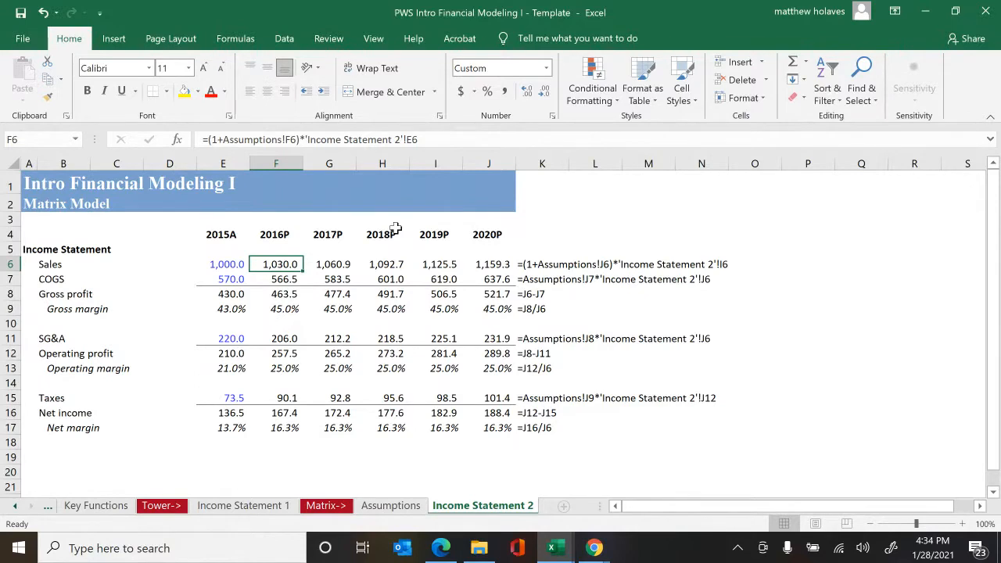
{"action": "key", "text": "F2"}
{"action": "key", "text": "Escape"}
{"action": "key", "text": "Right"}
{"action": "key", "text": "Left"}
{"action": "key", "text": "Down"}
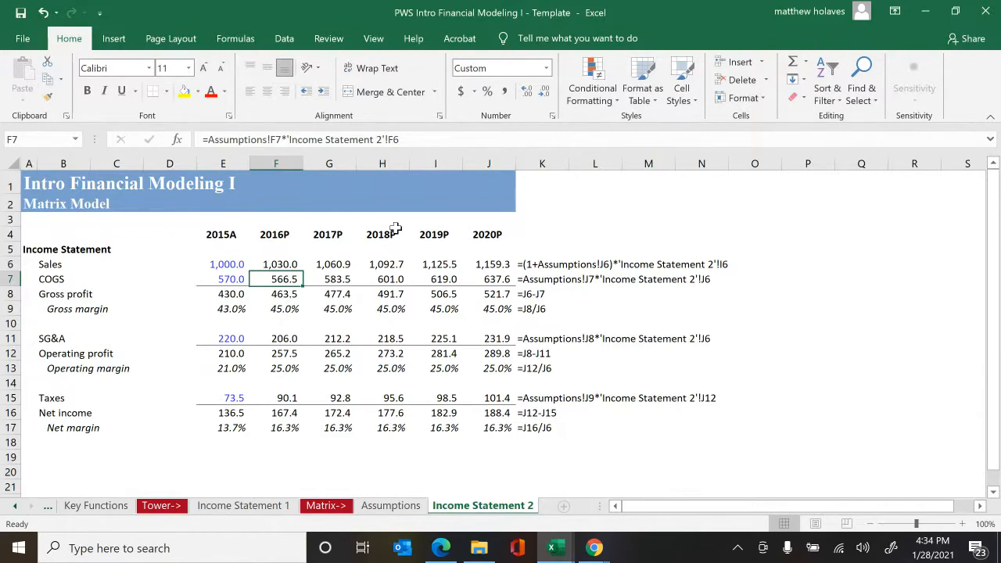
{"action": "key", "text": "F2"}
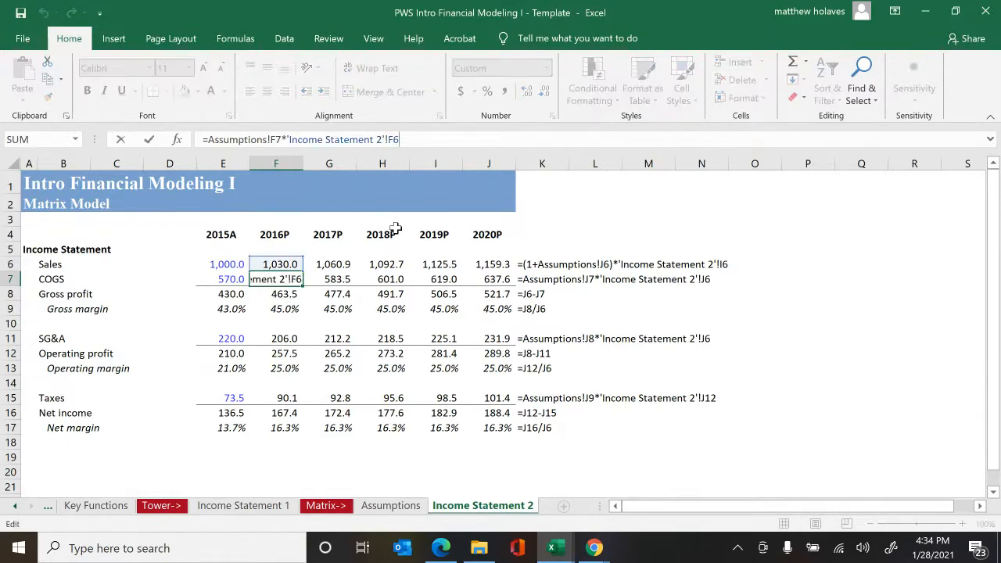
{"action": "key", "text": "Escape"}
{"action": "key", "text": "F2"}
{"action": "key", "text": "ctrl+Return"}
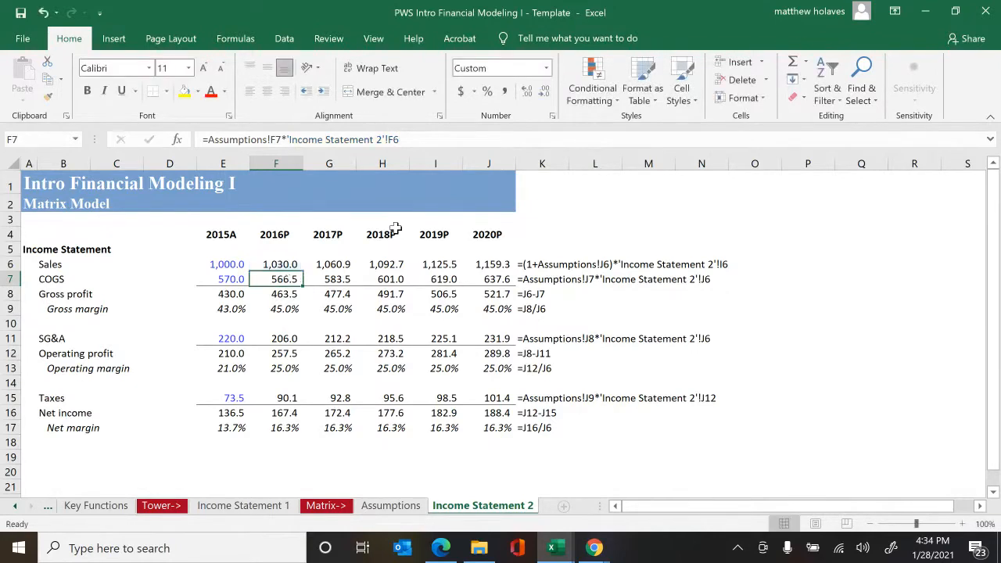
- Re-enter the 2016P COGS formula in F7 as =Assumptions!F7*'Income Statement 2'!F6
{"action": "type", "text": "="}
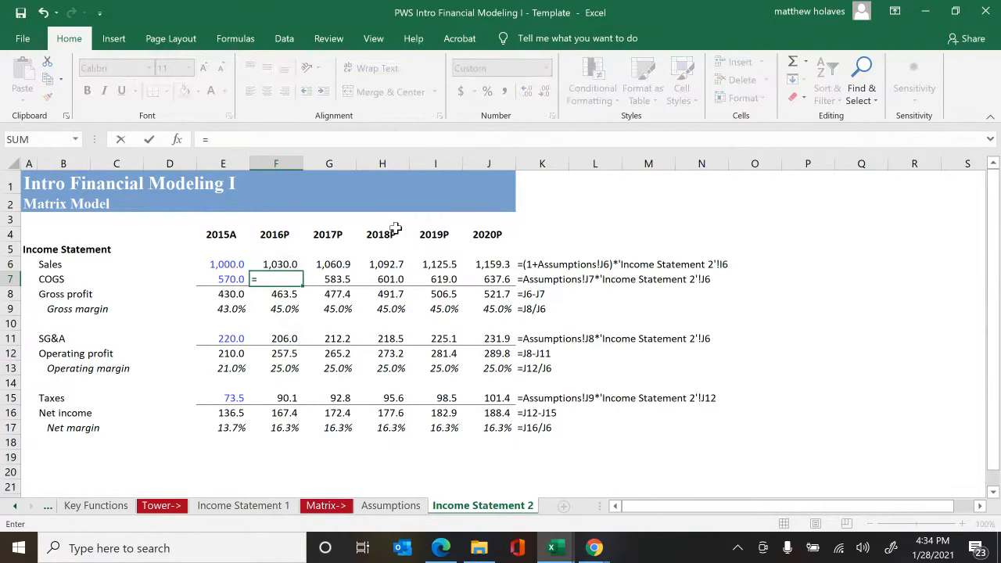
{"action": "key", "text": "ctrl+Page_Up"}
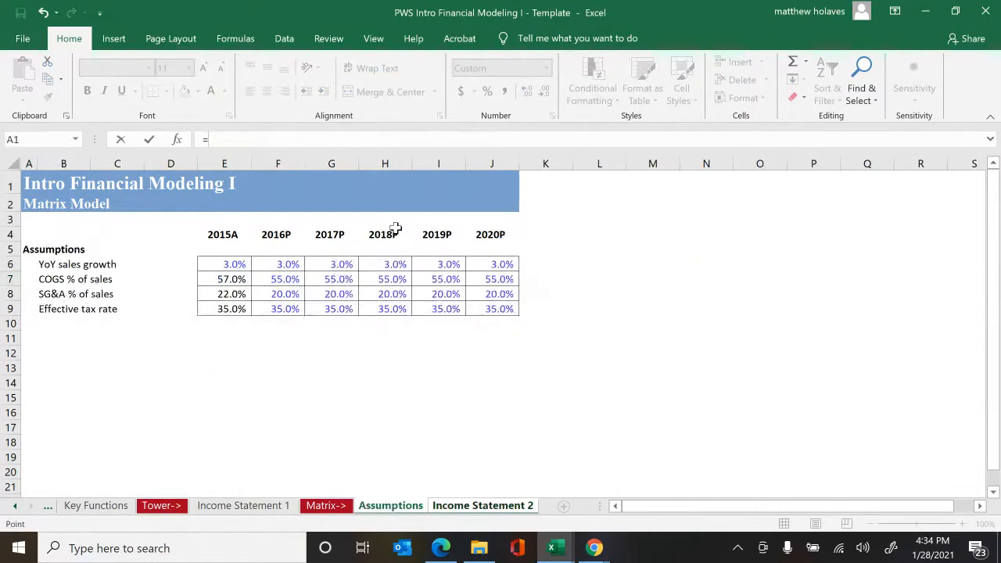
{"action": "key", "text": "Down"}
{"action": "key", "text": "Down"}
{"action": "key", "text": "Down"}
{"action": "key", "text": "Down"}
{"action": "key", "text": "Down"}
{"action": "key", "text": "Down"}
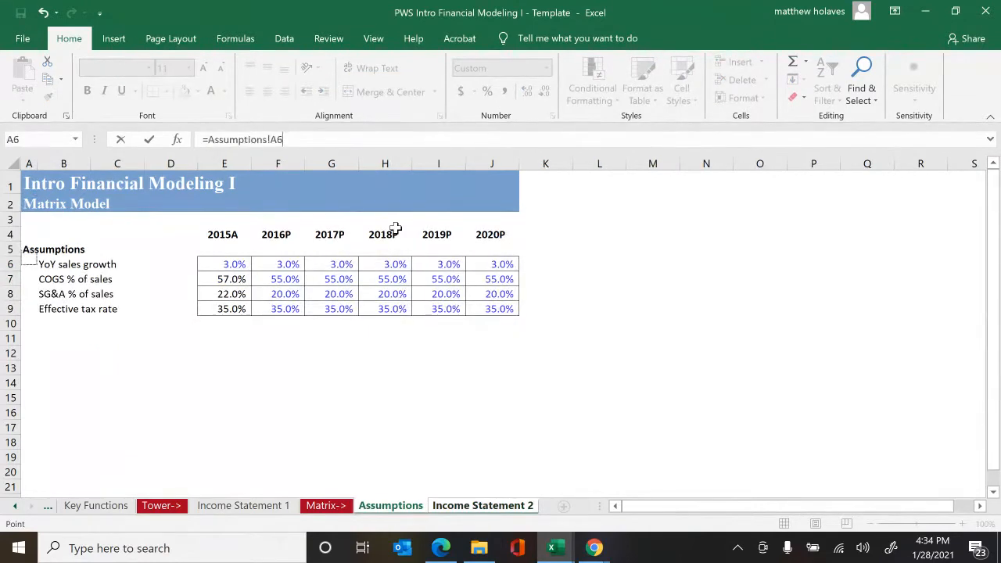
{"action": "key", "text": "Right"}
{"action": "key", "text": "Right"}
{"action": "key", "text": "Right"}
{"action": "key", "text": "Right"}
{"action": "key", "text": "Right"}
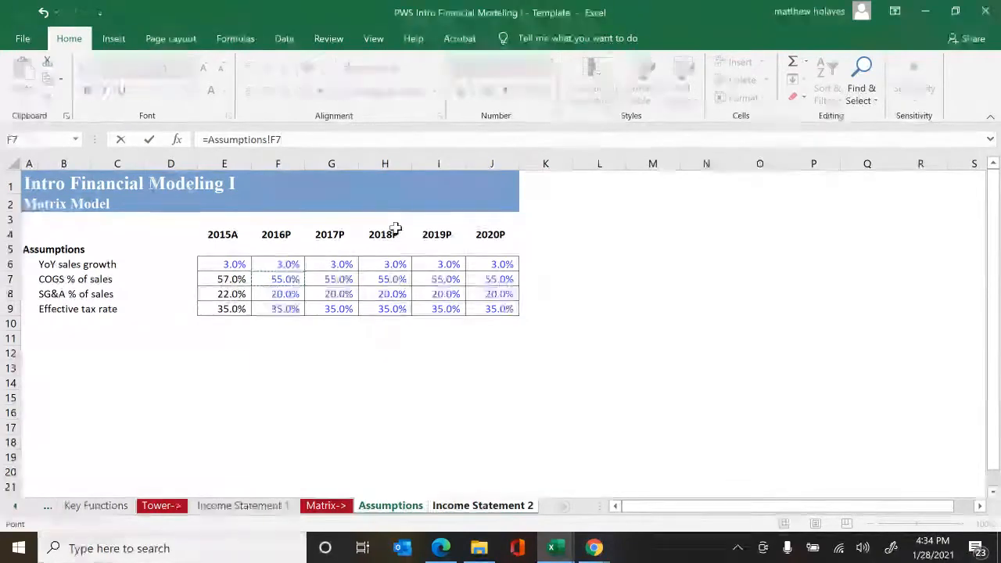
{"action": "type", "text": "*"}
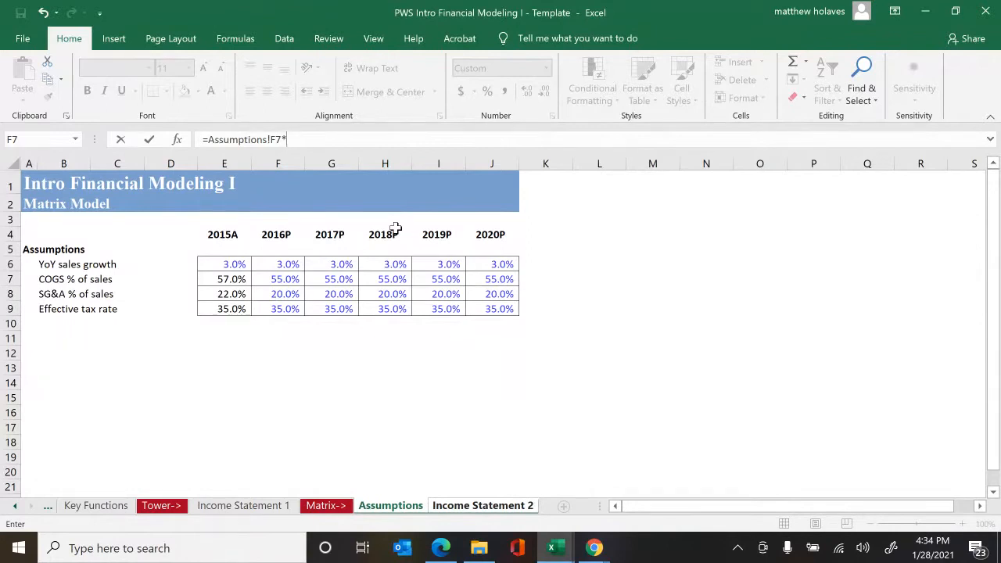
{"action": "key", "text": "ctrl+Page_Down"}
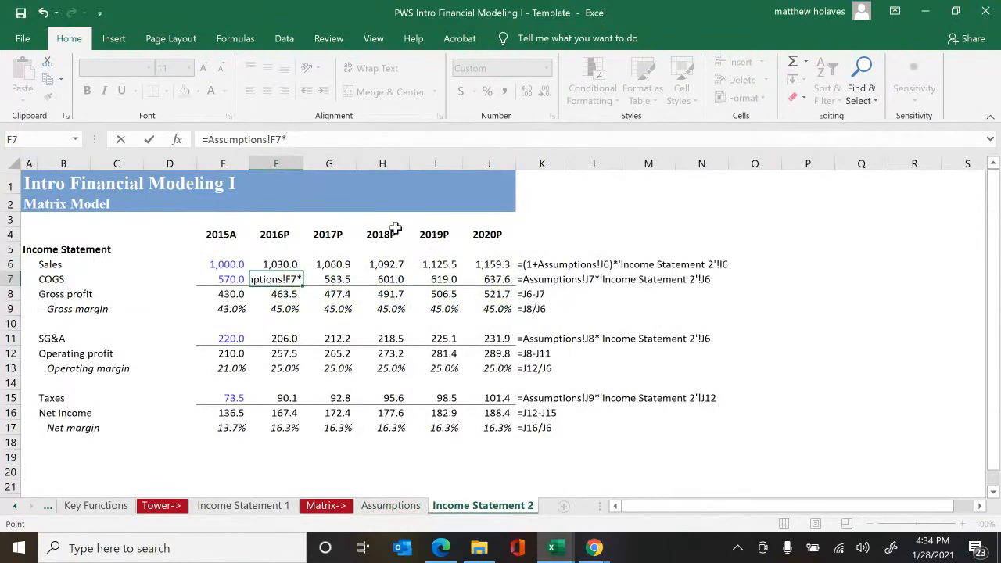
{"action": "key", "text": "Up"}
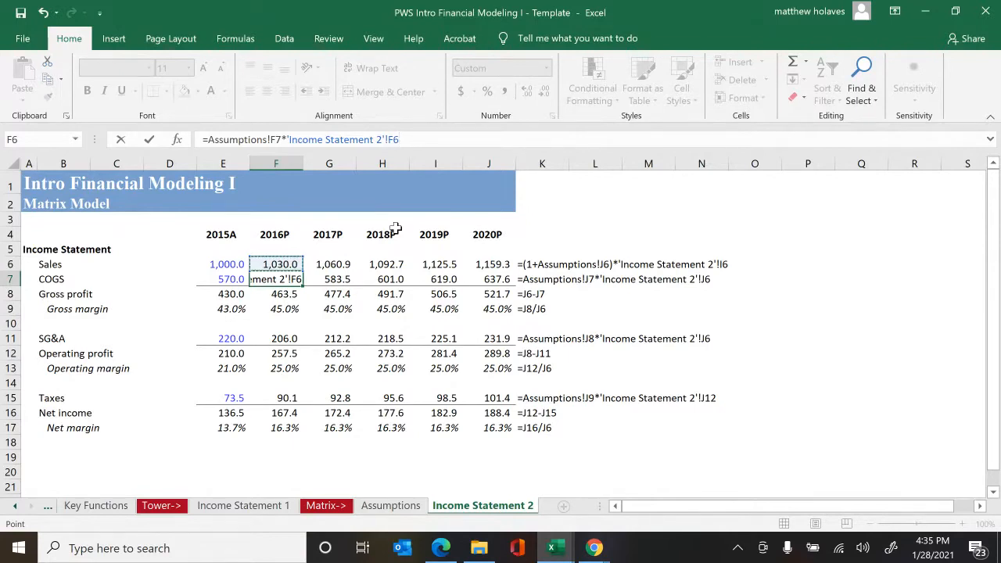
{"action": "key", "text": "ctrl+Return"}
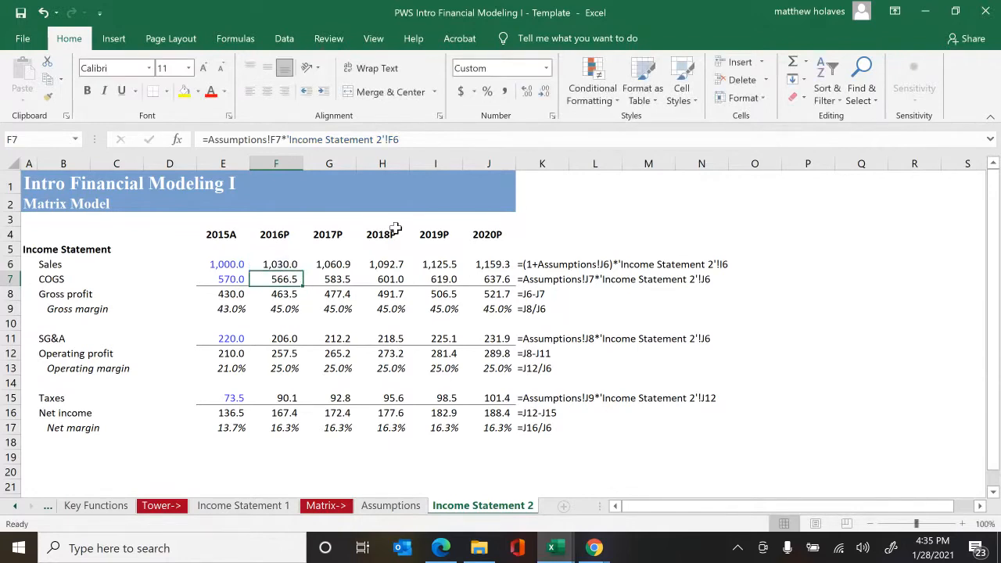
- Review the 2016P gross profit and SG&A formulas in F8 and F11
{"action": "key", "text": "Down"}
{"action": "key", "text": "Down"}
{"action": "key", "text": "Down"}
{"action": "key", "text": "Down"}
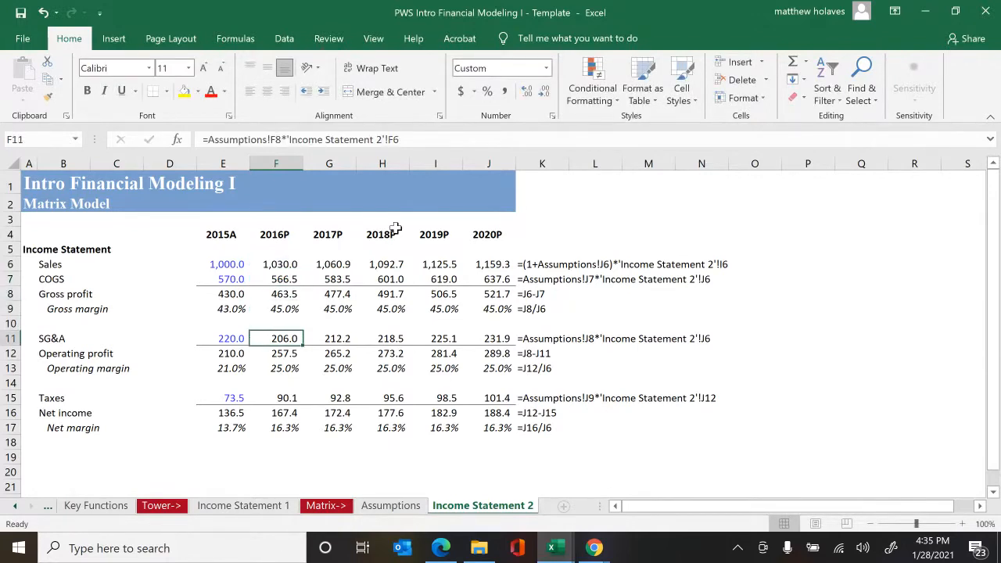
{"action": "key", "text": "Up"}
{"action": "key", "text": "Up"}
{"action": "key", "text": "Up"}
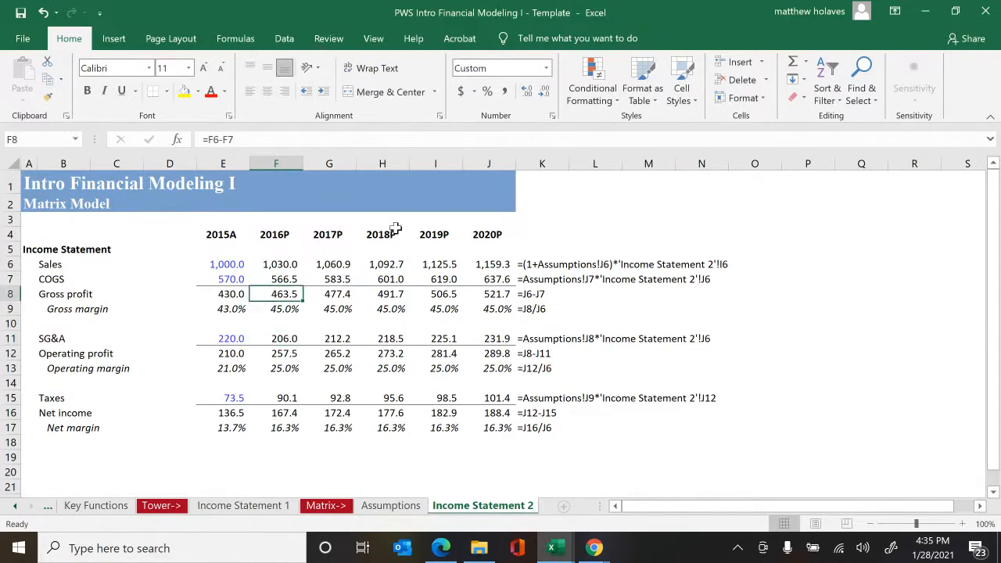
{"action": "key", "text": "Down"}
{"action": "key", "text": "Down"}
{"action": "key", "text": "Down"}
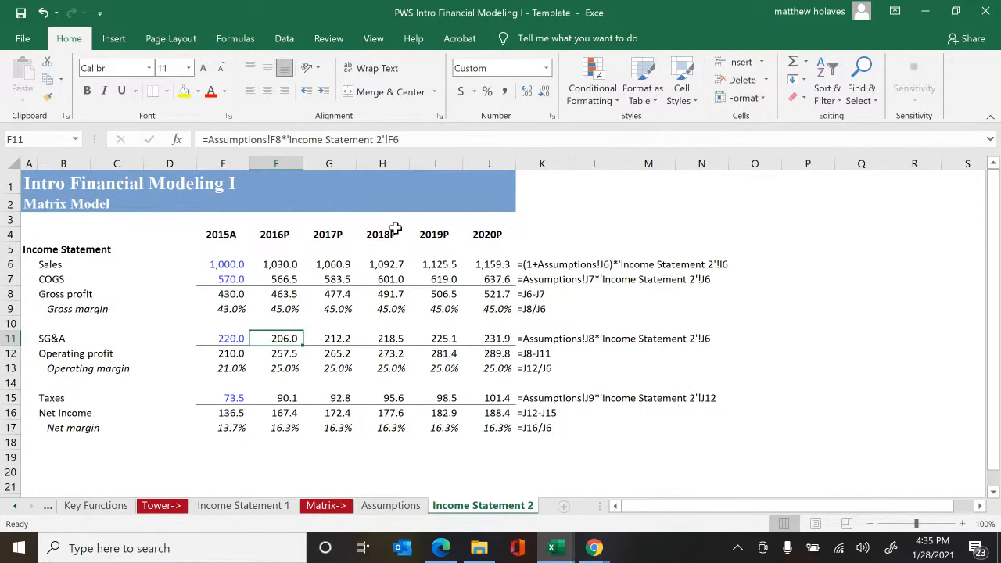
- Re-enter the 2016P SG&A formula in F11 as =Assumptions!F8*'Income Statement 2'!F6
{"action": "type", "text": "="}
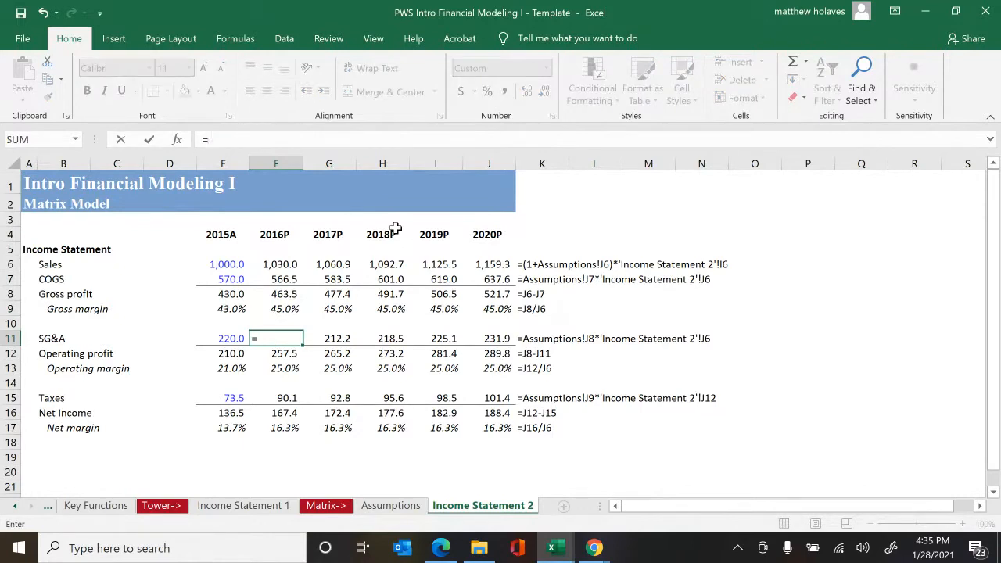
{"action": "key", "text": "ctrl+Page_Up"}
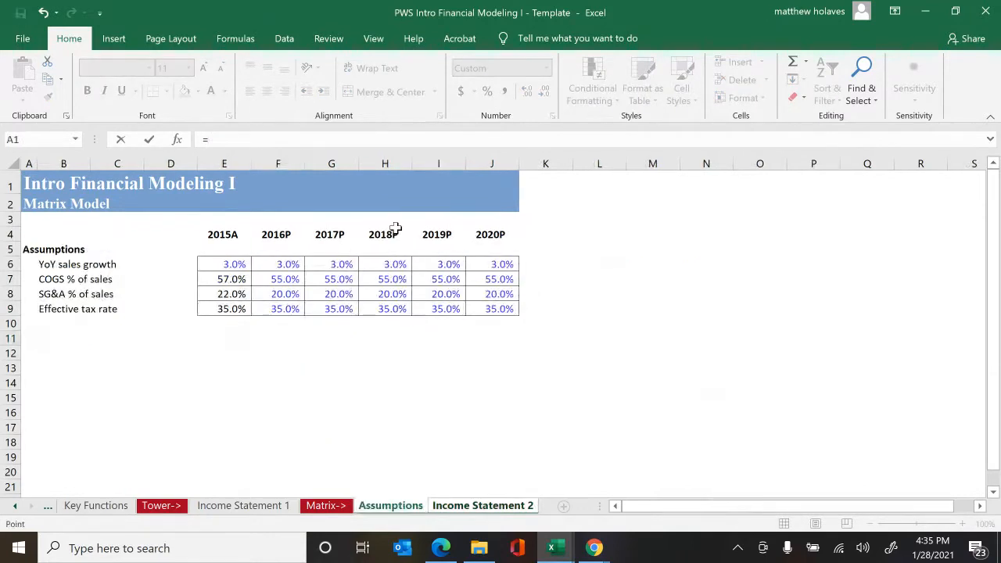
{"action": "key", "text": "Down"}
{"action": "key", "text": "Down"}
{"action": "key", "text": "Down"}
{"action": "key", "text": "Down"}
{"action": "key", "text": "Down"}
{"action": "key", "text": "Down"}
{"action": "key", "text": "Down"}
{"action": "key", "text": "Right"}
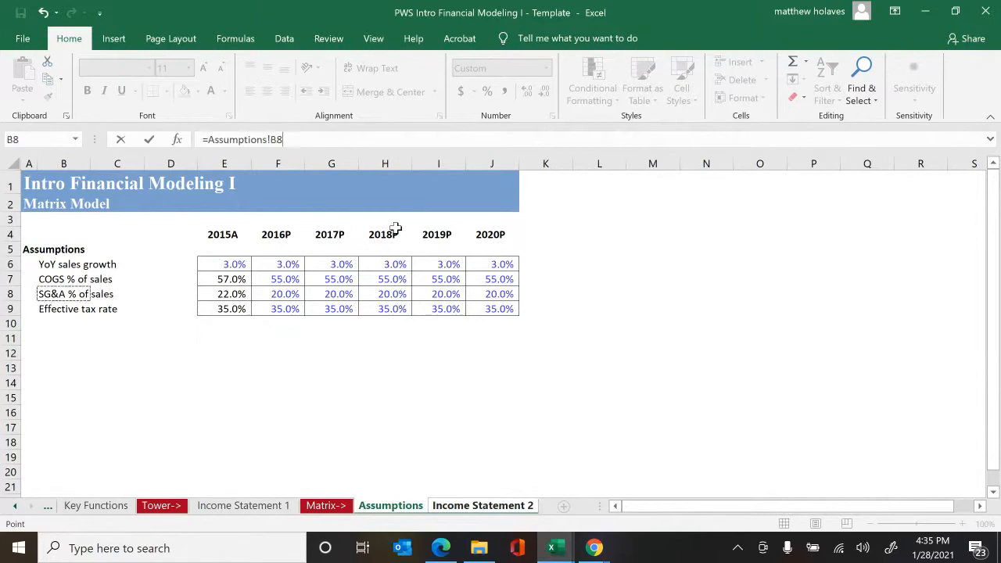
{"action": "key", "text": "Right"}
{"action": "key", "text": "Right"}
{"action": "key", "text": "Right"}
{"action": "key", "text": "Right"}
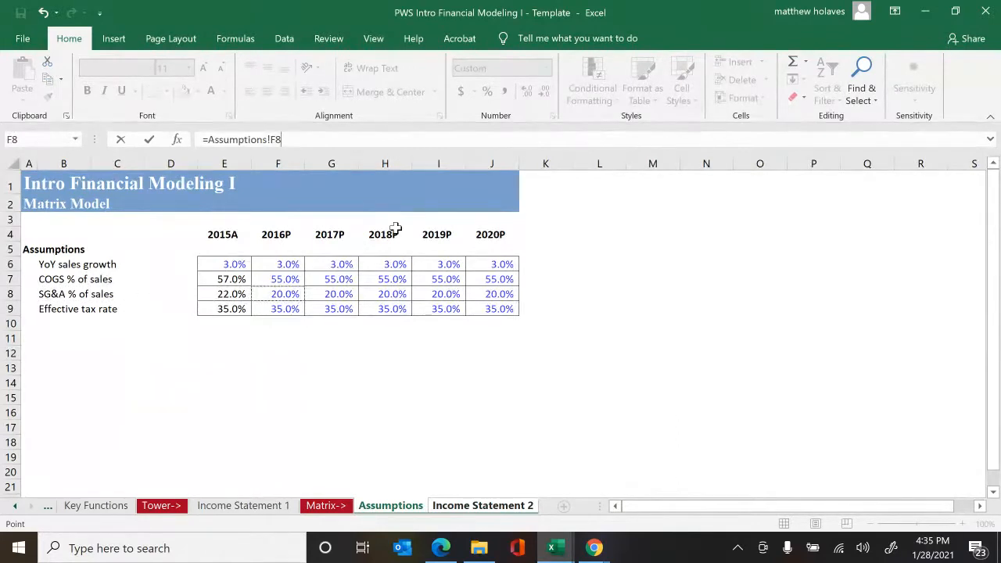
{"action": "type", "text": "*"}
{"action": "key", "text": "ctrl+Page_Down"}
{"action": "key", "text": "Up"}
{"action": "key", "text": "Up"}
{"action": "key", "text": "Up"}
{"action": "key", "text": "Up"}
{"action": "key", "text": "Up"}
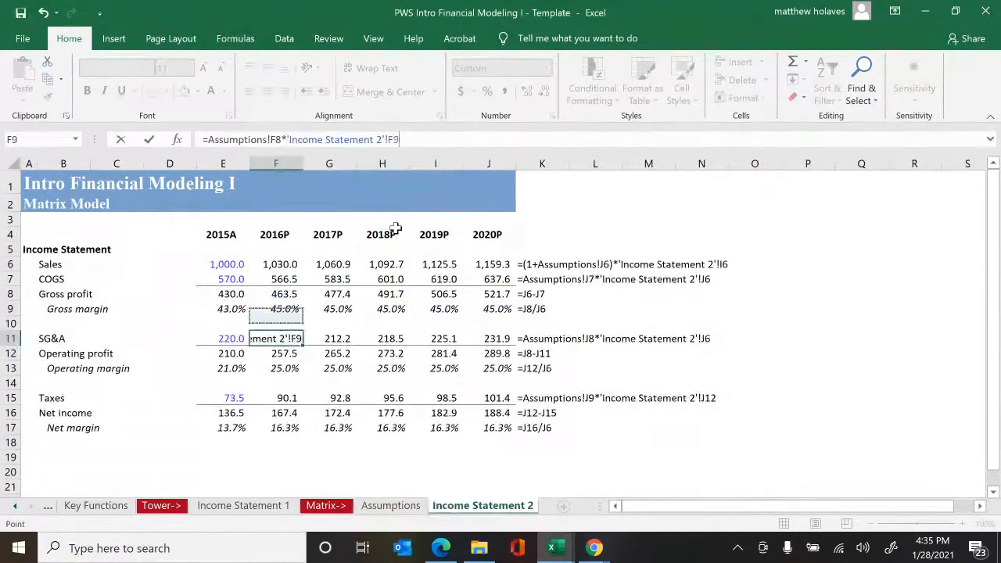
{"action": "key", "text": "ctrl+Return"}
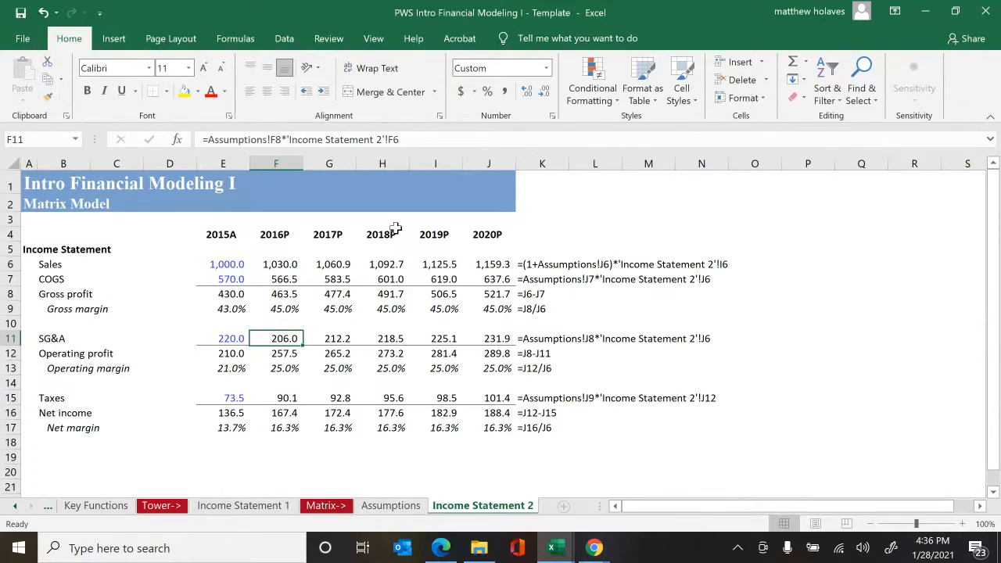
- Close the PWS Intro Financial Modeling I - Template workbook without saving its changes
{"action": "key", "text": "ctrl+w"}
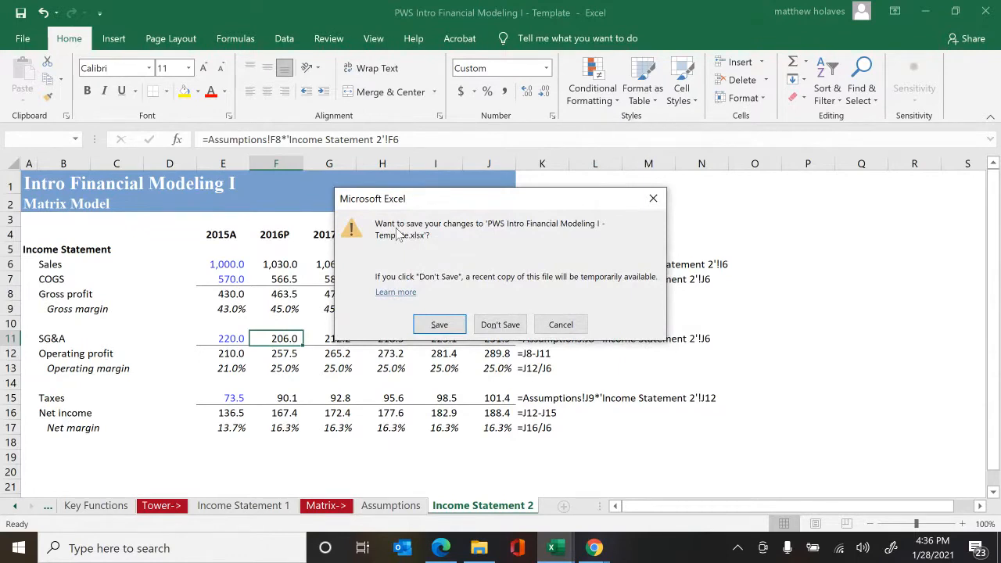
{"action": "key", "text": "Tab"}
{"action": "key", "text": "Return"}
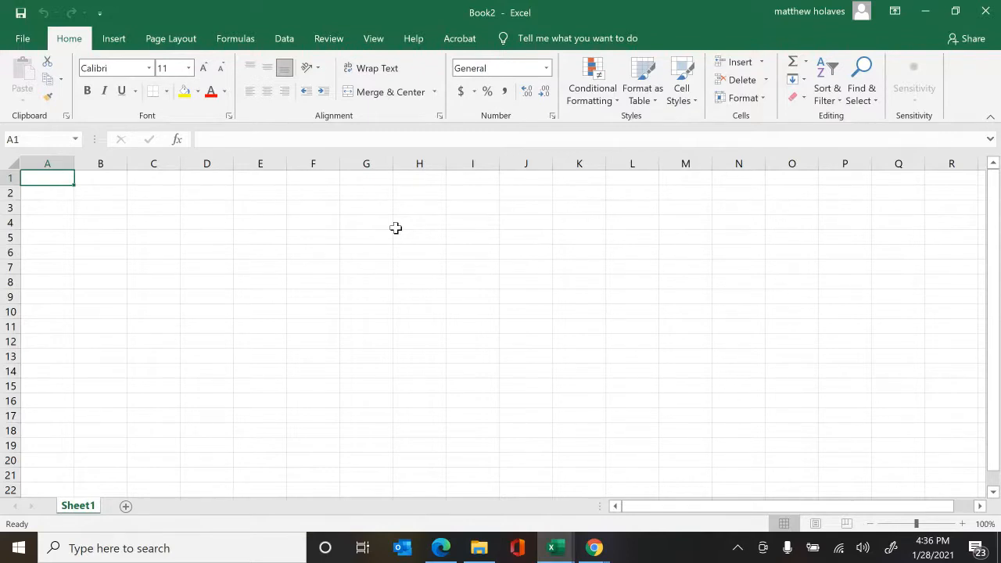
- Switch to File Explorer and open the PWS Intro Financial Modeling II - Template workbook
{"action": "key", "text": "alt+Tab"}
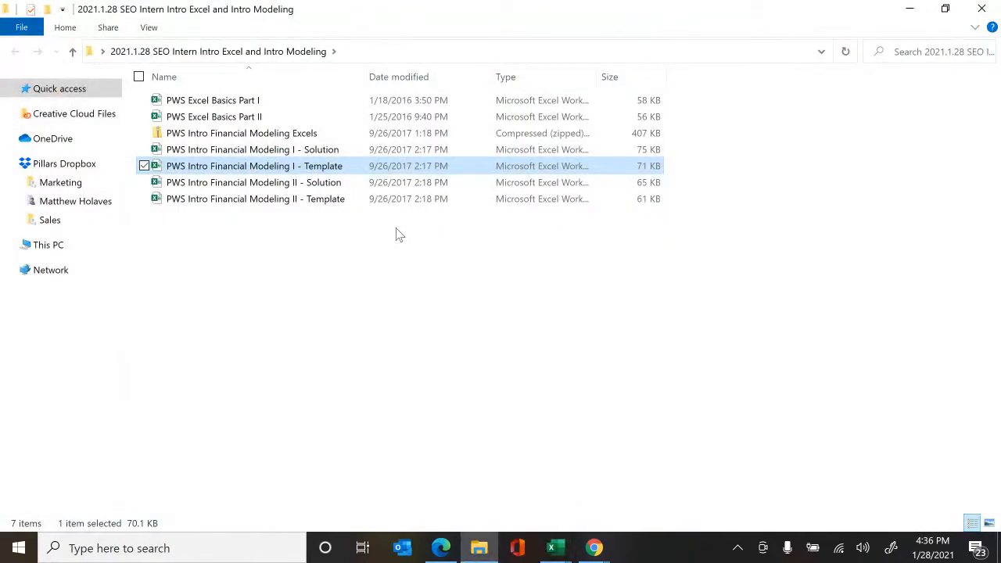
{"action": "key", "text": "Down"}
{"action": "key", "text": "Down"}
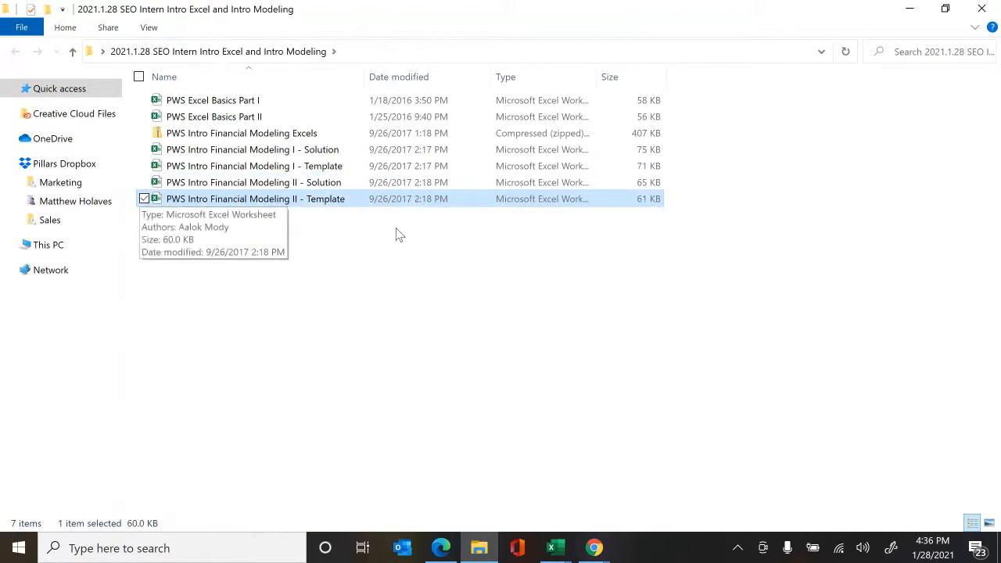
{"action": "key", "text": "Return"}
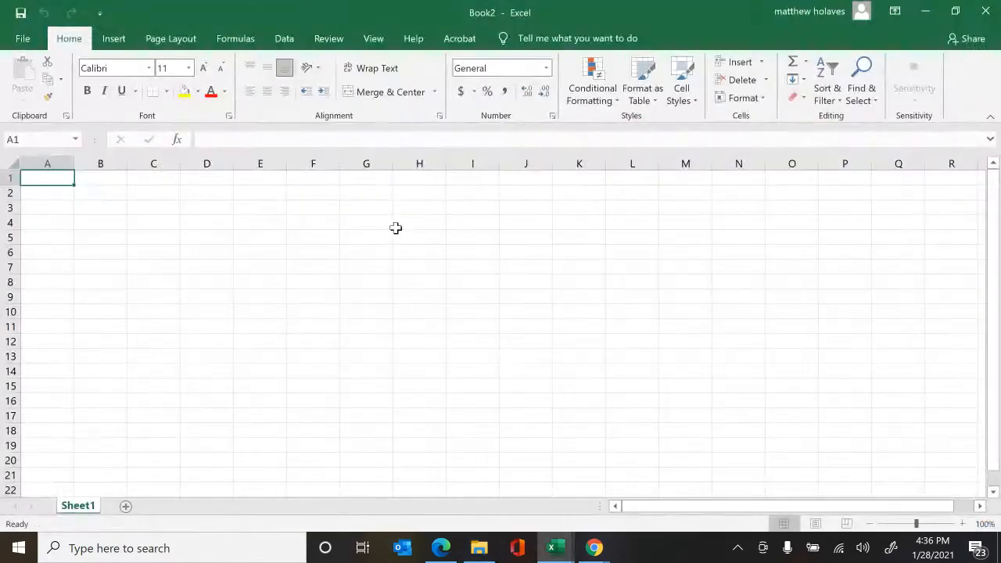
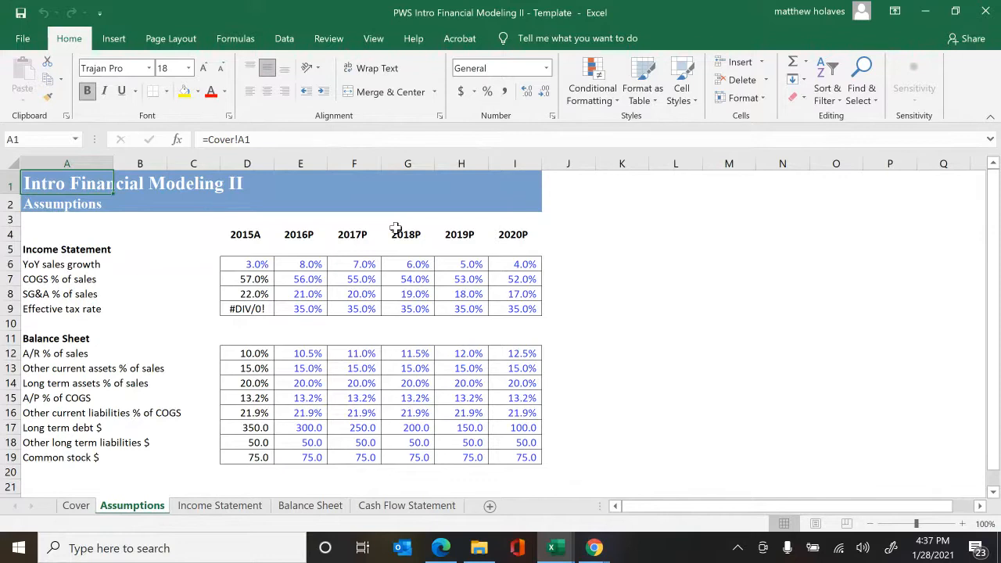
- On the Income Statement sheet, calculate 2015A gross profit in D8 as =D6-D7 and display its formula text in E8
{"action": "key", "text": "ctrl+Page_Down"}
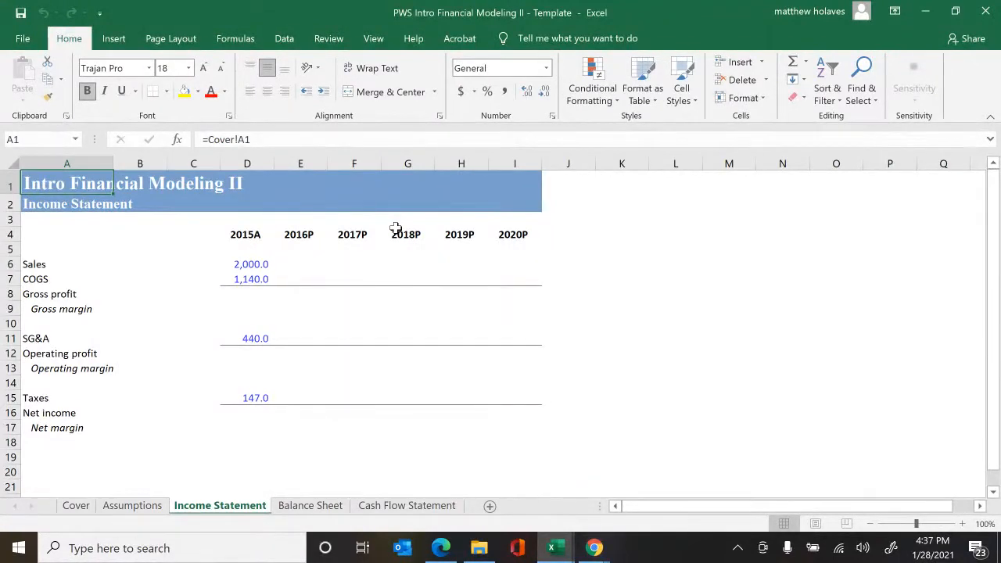
{"action": "key", "text": "Down"}
{"action": "key", "text": "Down"}
{"action": "key", "text": "Down"}
{"action": "key", "text": "Down"}
{"action": "key", "text": "Down"}
{"action": "key", "text": "Down"}
{"action": "key", "text": "Down"}
{"action": "key", "text": "Right"}
{"action": "key", "text": "Right"}
{"action": "key", "text": "Right"}
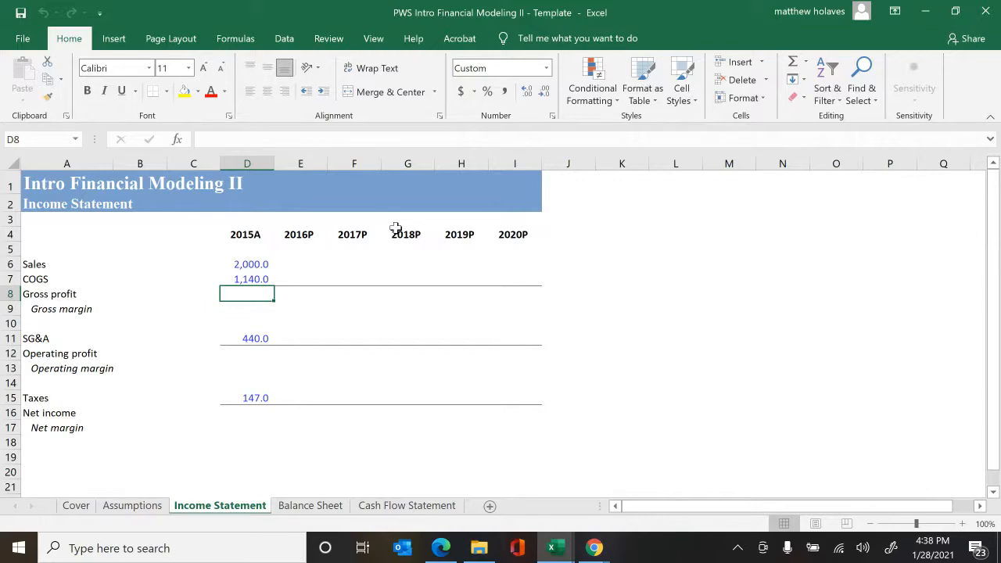
{"action": "type", "text": "="}
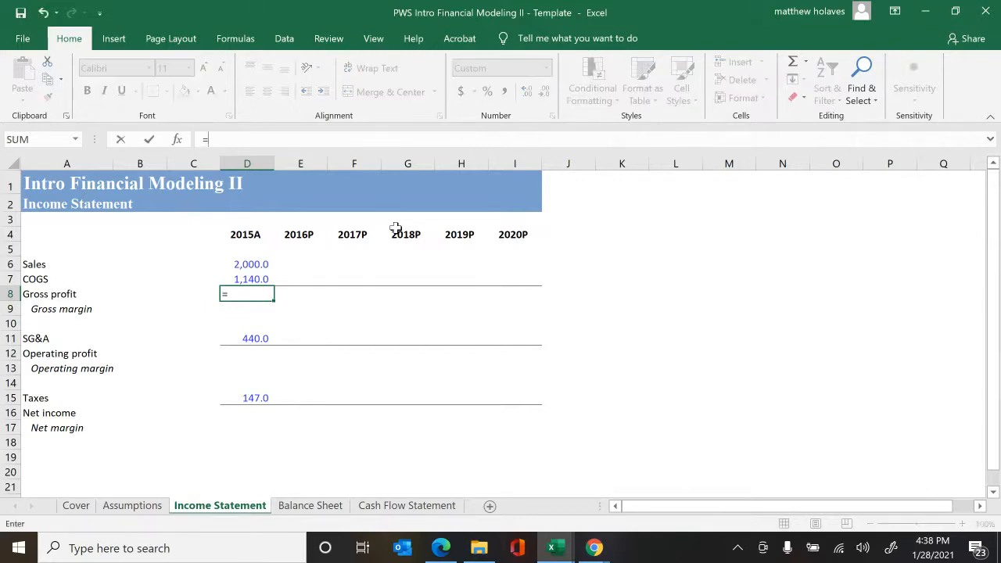
{"action": "key", "text": "Up"}
{"action": "key", "text": "Up"}
{"action": "type", "text": "-"}
{"action": "key", "text": "Up"}
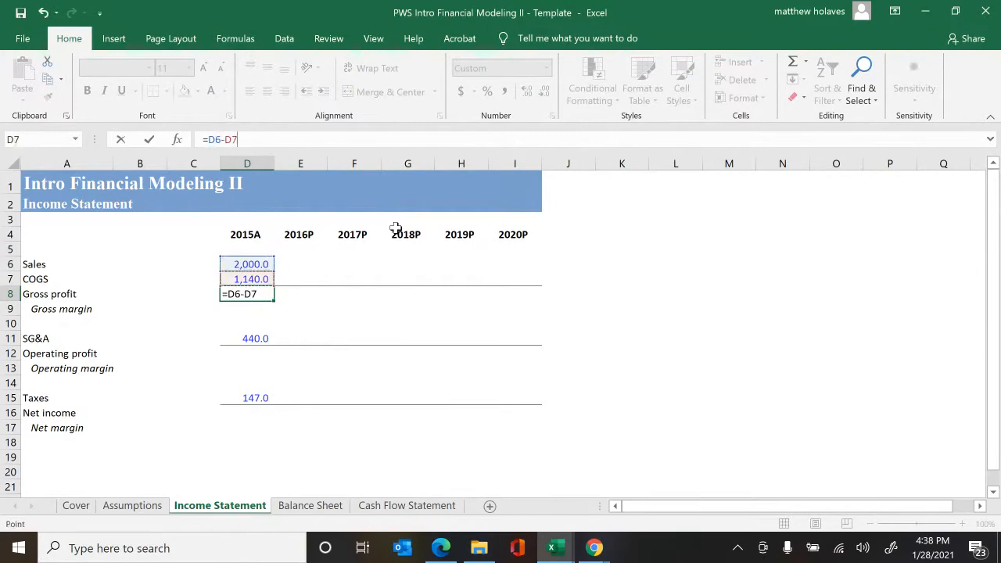
{"action": "key", "text": "ctrl+Return"}
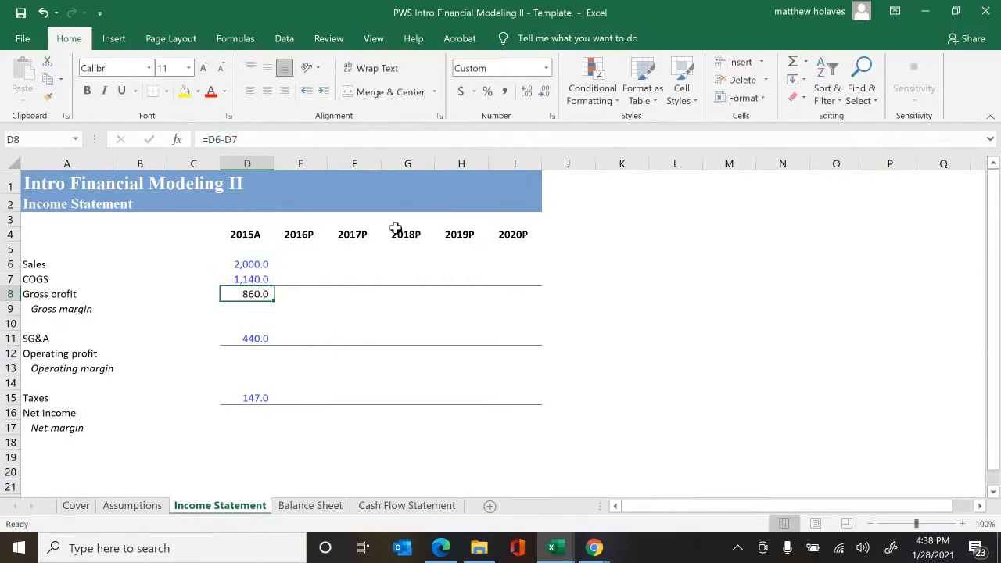
{"action": "key", "text": "Right"}
{"action": "type", "text": "'=D6-D7"}
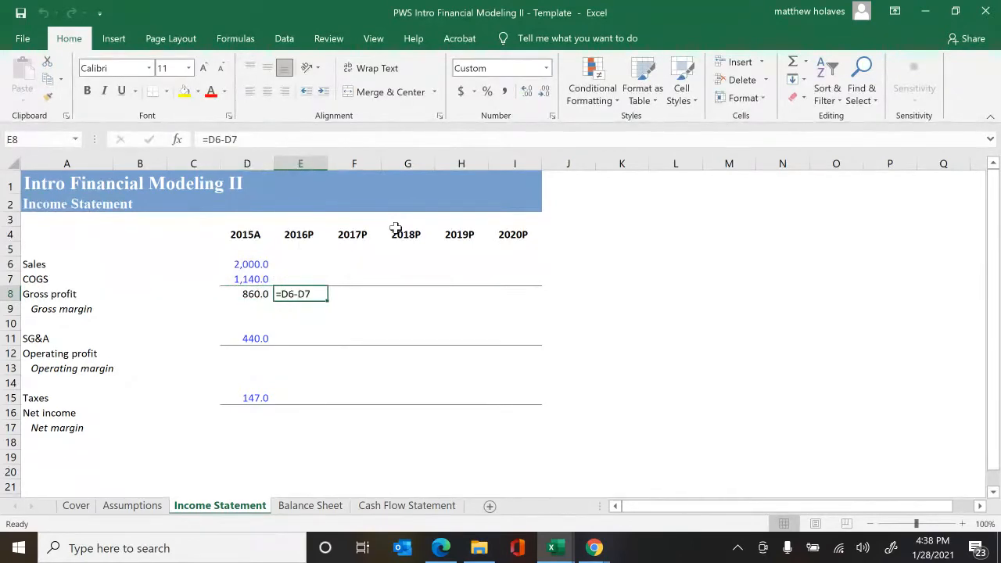
- Calculate the 2015A gross margin in D9 as =D8/D6 and display its formula text in E9
{"action": "key", "text": "Left"}
{"action": "key", "text": "Down"}
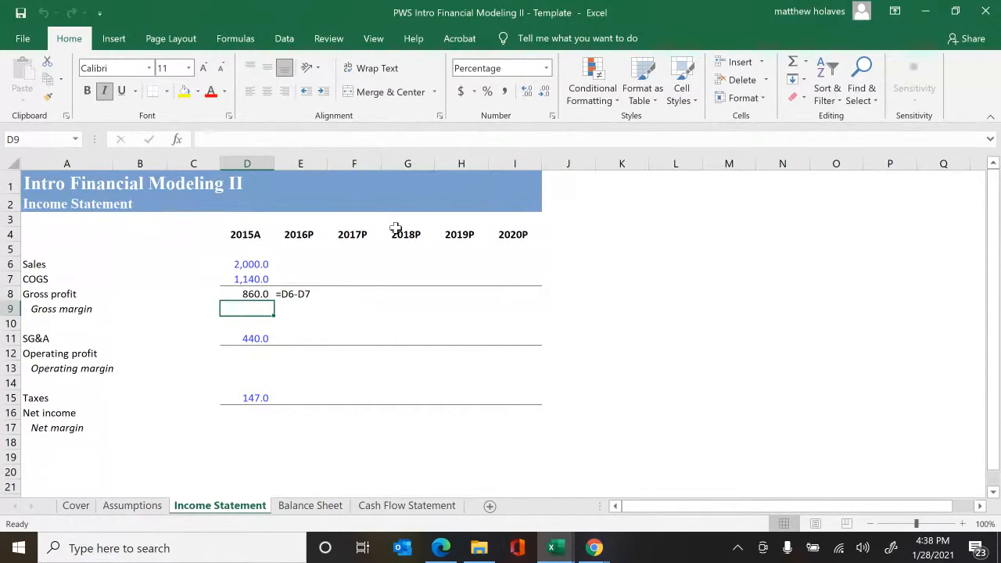
{"action": "type", "text": "="}
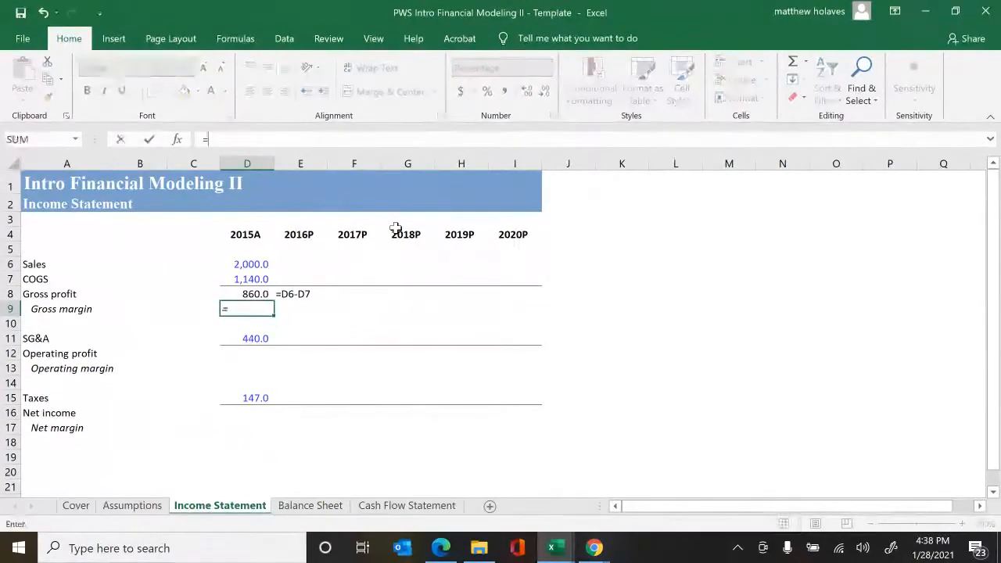
{"action": "key", "text": "Up"}
{"action": "type", "text": "/"}
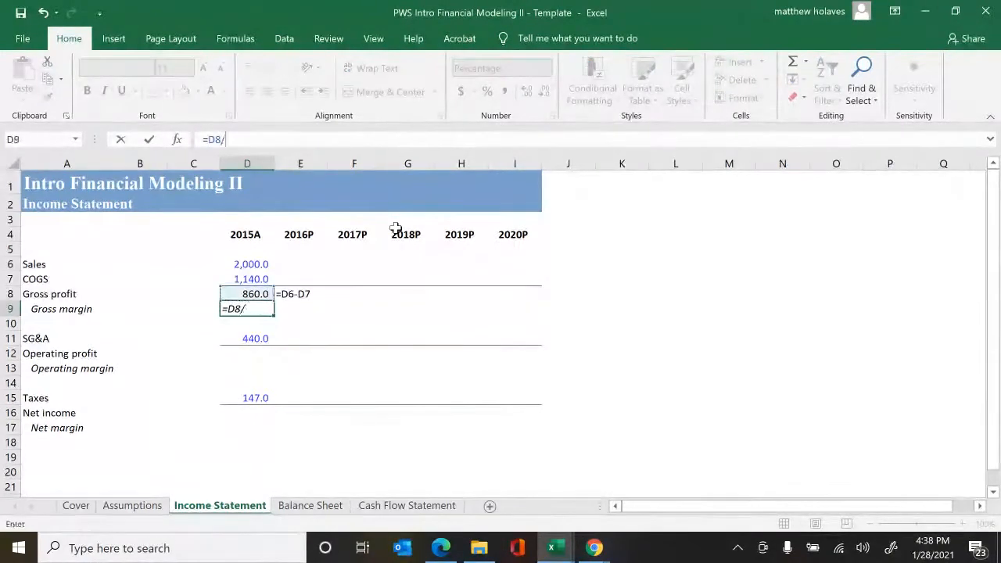
{"action": "key", "text": "Up"}
{"action": "key", "text": "Up"}
{"action": "key", "text": "Up"}
{"action": "key", "text": "Up"}
{"action": "key", "text": "Down"}
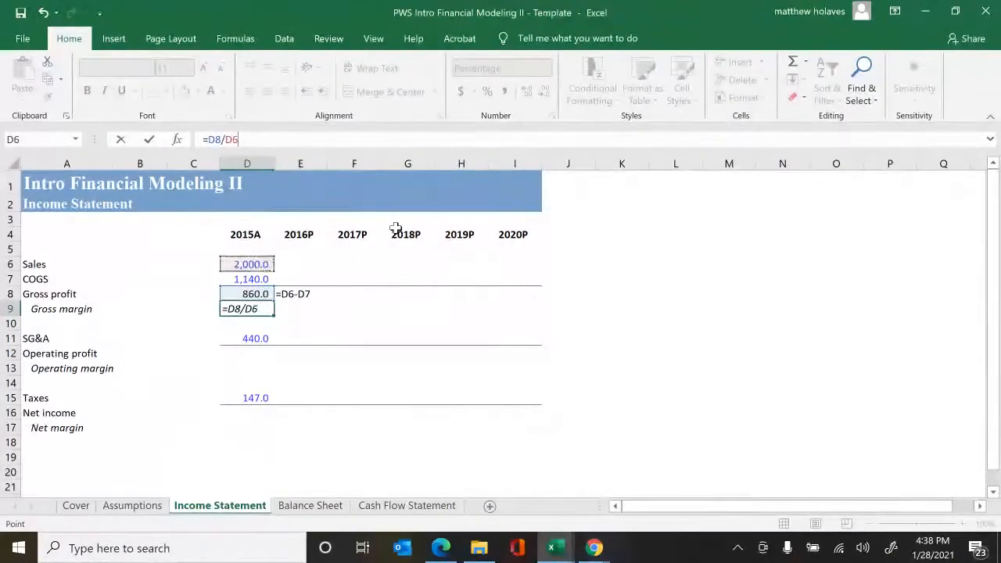
{"action": "key", "text": "Return"}
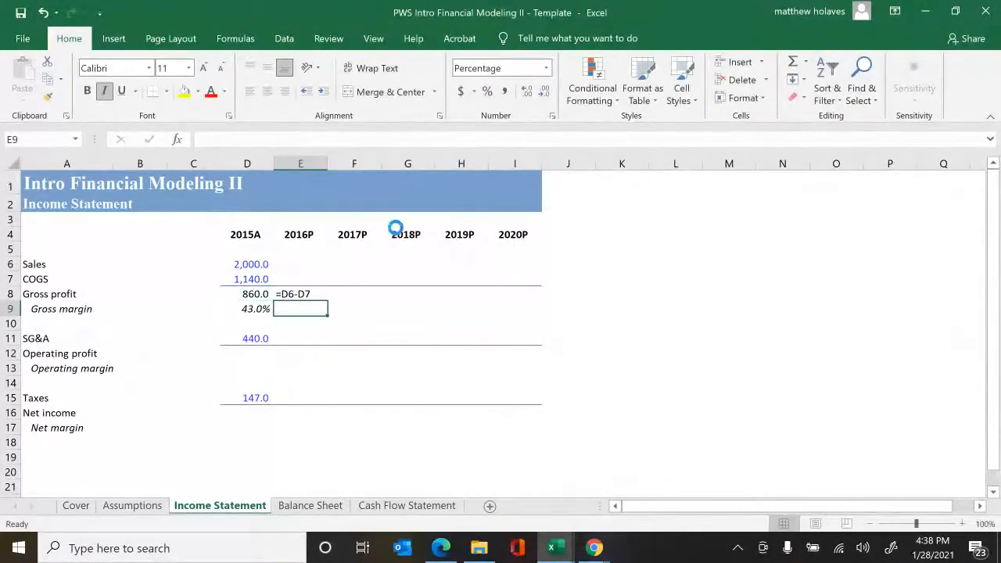
- Calculate the 2015A operating profit in D12 as =D8-D11 and display its formula text in E12
{"action": "key", "text": "Down"}
{"action": "key", "text": "Down"}
{"action": "key", "text": "Down"}
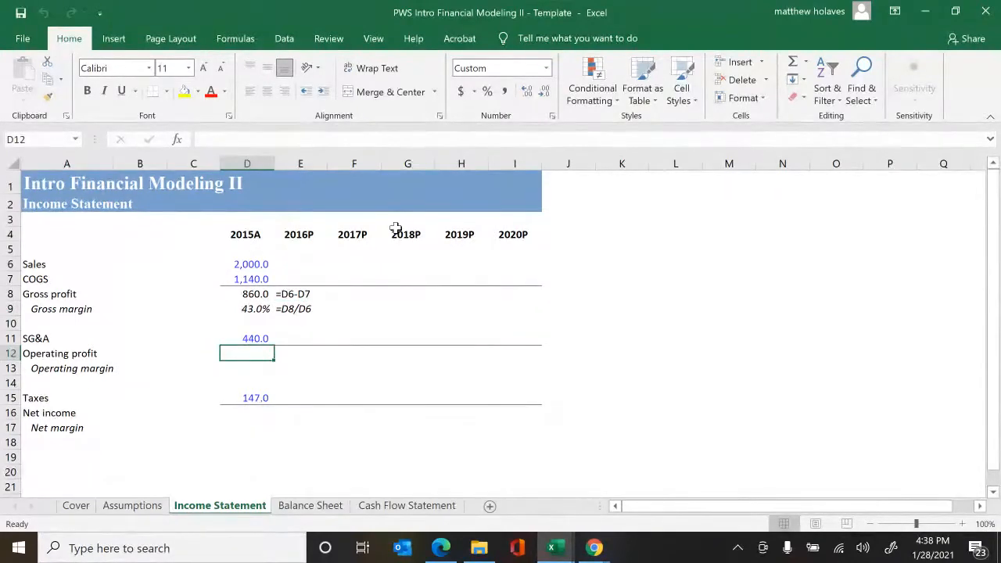
{"action": "type", "text": "="}
{"action": "key", "text": "Up"}
{"action": "key", "text": "Up"}
{"action": "key", "text": "Up"}
{"action": "key", "text": "Up"}
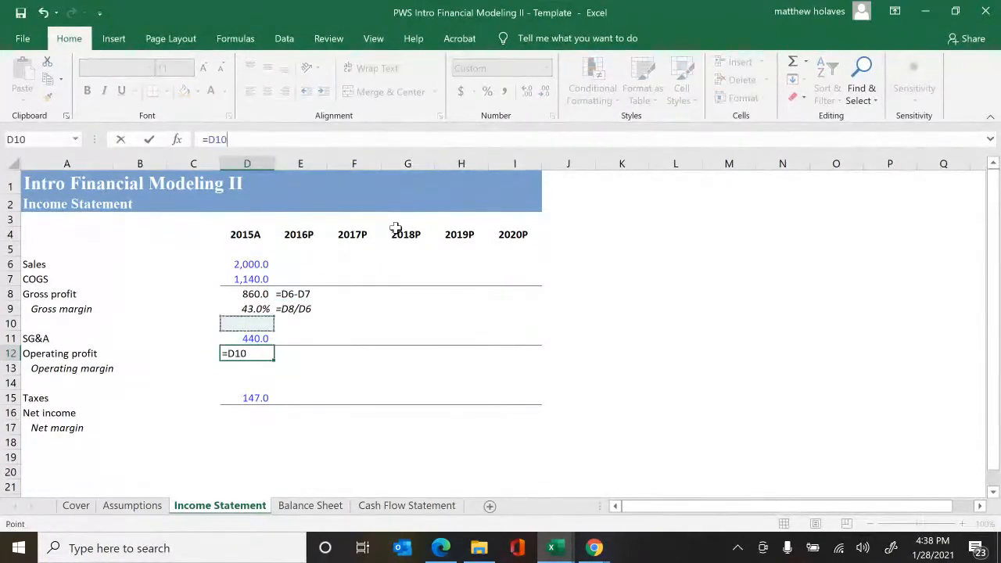
{"action": "type", "text": "-"}
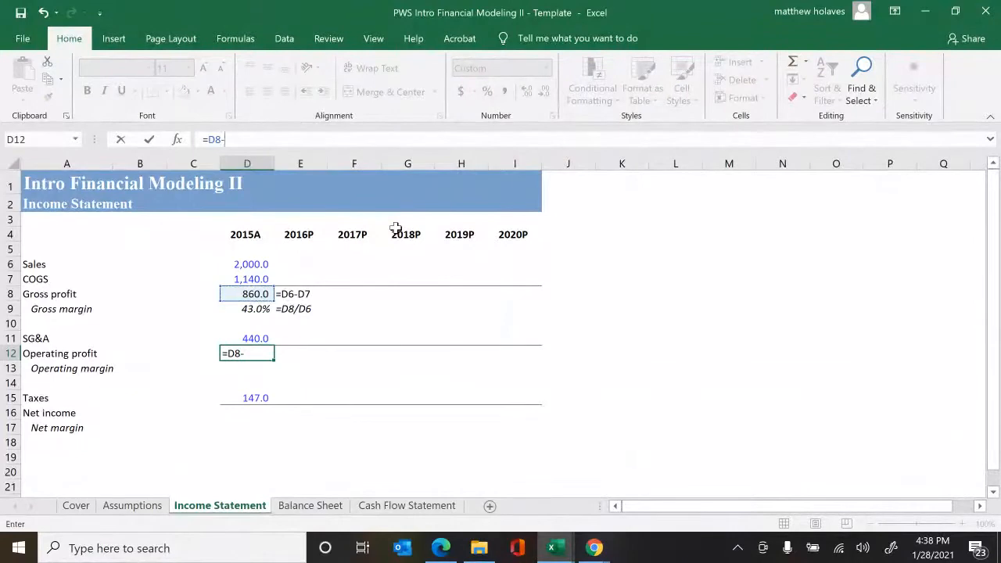
{"action": "key", "text": "Up"}
{"action": "key", "text": "ctrl+Return"}
{"action": "key", "text": "Right"}
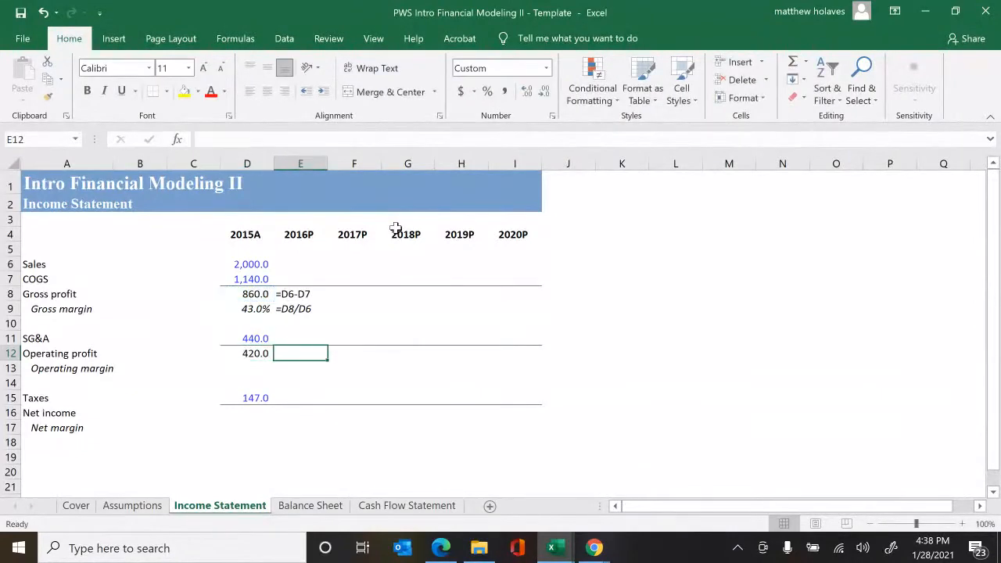
{"action": "key", "text": "ctrl+shift+f"}
- Calculate the 2015A operating margin in D13 as =D12/D6 and display its formula text in E13
{"action": "key", "text": "Down"}
{"action": "key", "text": "Left"}
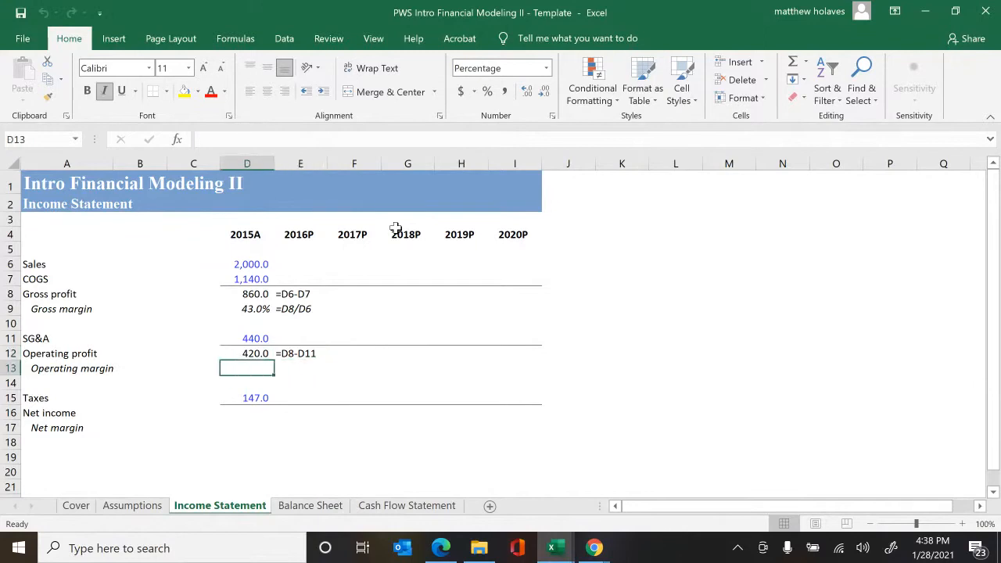
{"action": "type", "text": "="}
{"action": "key", "text": "Up"}
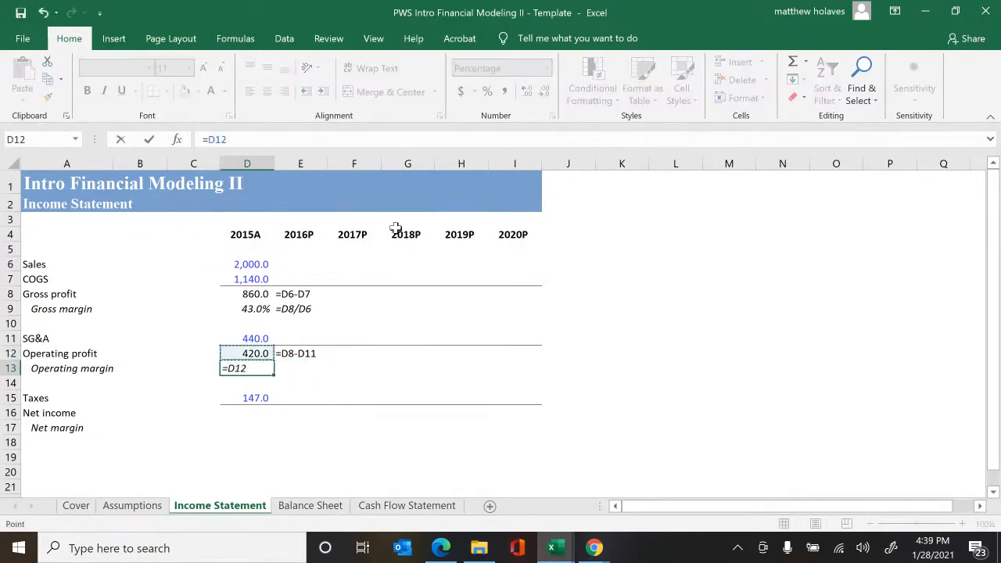
{"action": "type", "text": "/"}
{"action": "key", "text": "Up"}
{"action": "key", "text": "Up"}
{"action": "key", "text": "Up"}
{"action": "key", "text": "Up"}
{"action": "key", "text": "Up"}
{"action": "key", "text": "Up"}
{"action": "key", "text": "Up"}
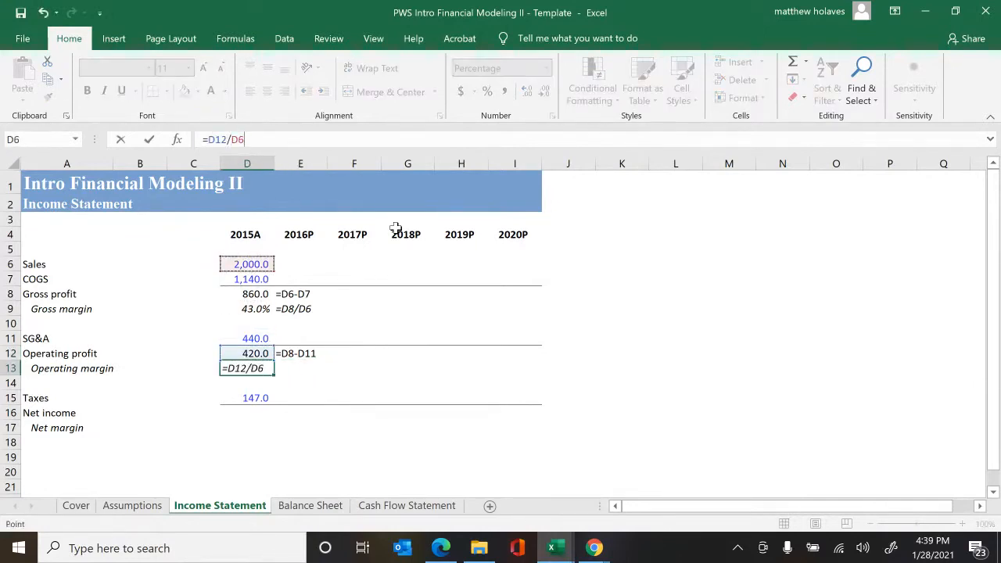
{"action": "key", "text": "Return"}
{"action": "key", "text": "Right"}
{"action": "key", "text": "ctrl+shift+f"}
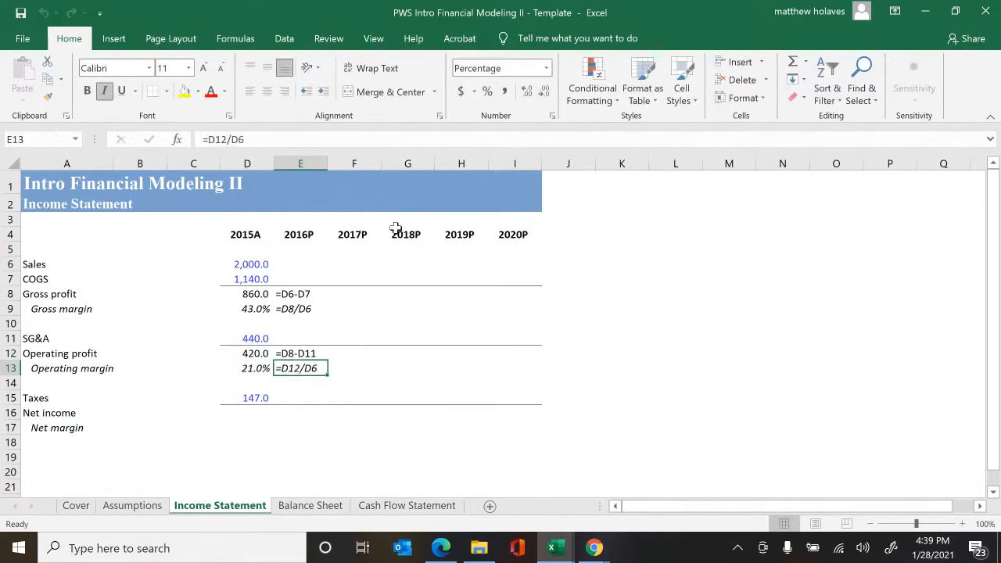
- Calculate the 2015A net income in D16 as operating profit minus taxes, =D12-D15
{"action": "key", "text": "Left"}
{"action": "key", "text": "Down"}
{"action": "key", "text": "Down"}
{"action": "key", "text": "Down"}
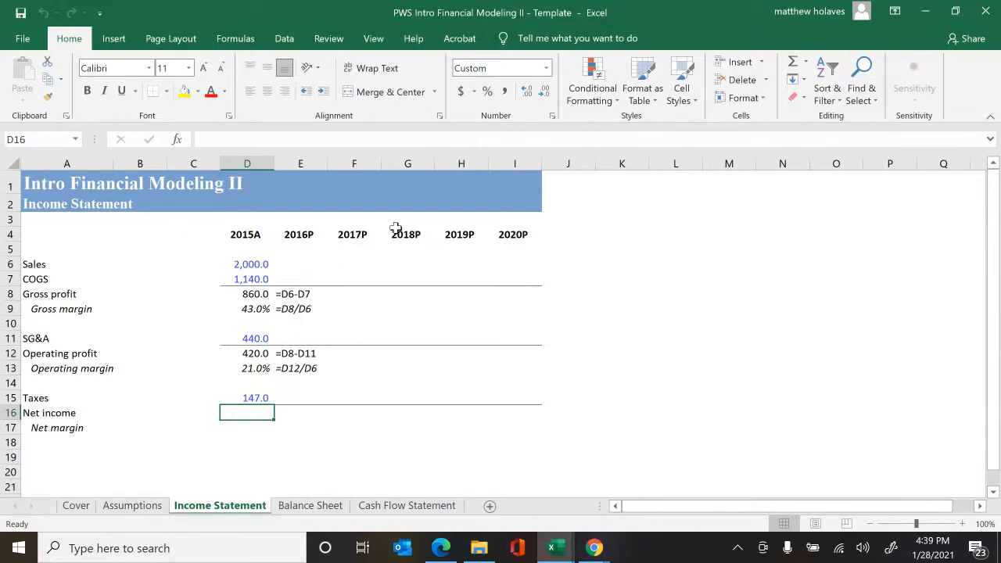
{"action": "type", "text": "="}
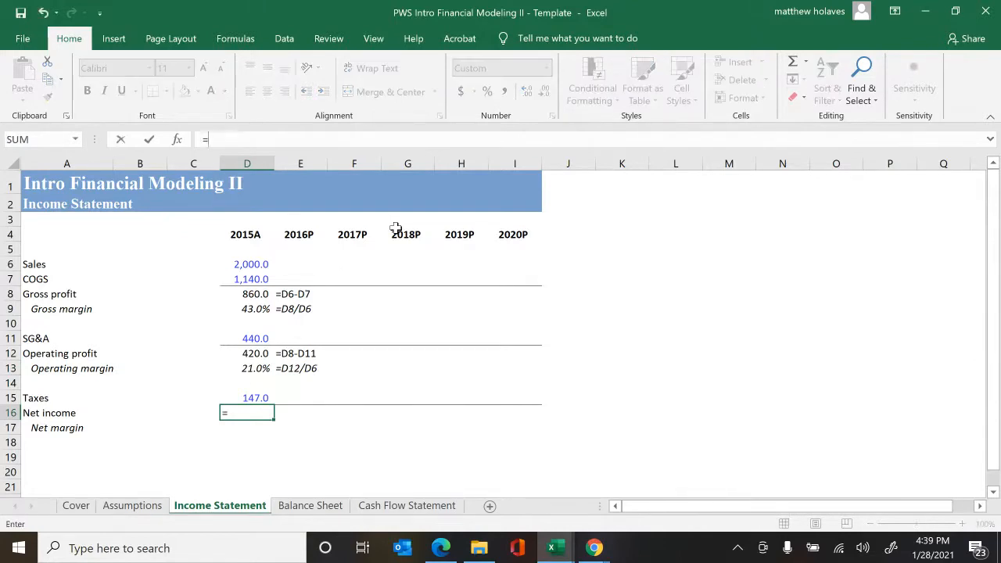
{"action": "key", "text": "Up"}
{"action": "key", "text": "Up"}
{"action": "key", "text": "Up"}
{"action": "key", "text": "Up"}
{"action": "type", "text": "-"}
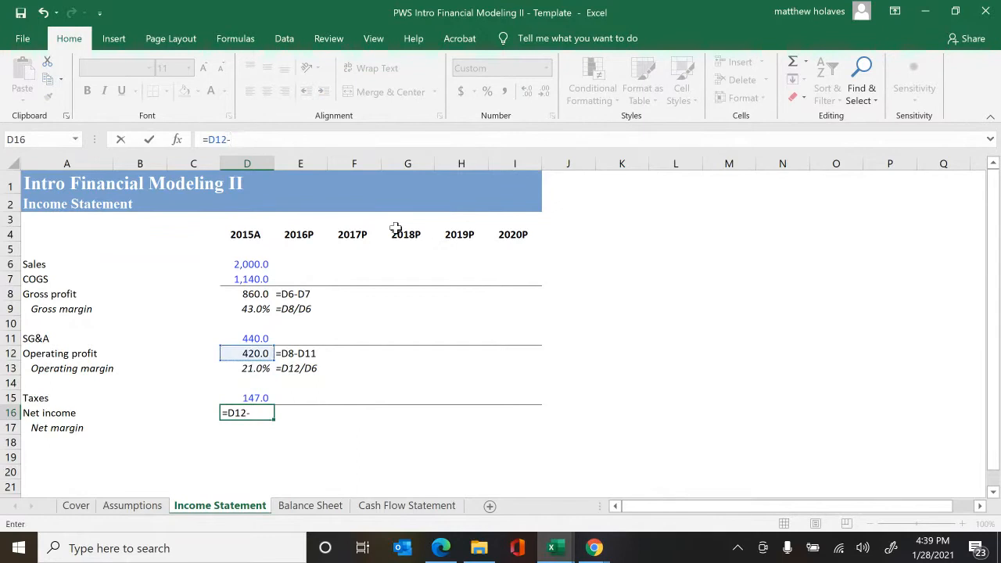
{"action": "key", "text": "Up"}
{"action": "key", "text": "ctrl+Return"}
{"action": "key", "text": "Right"}
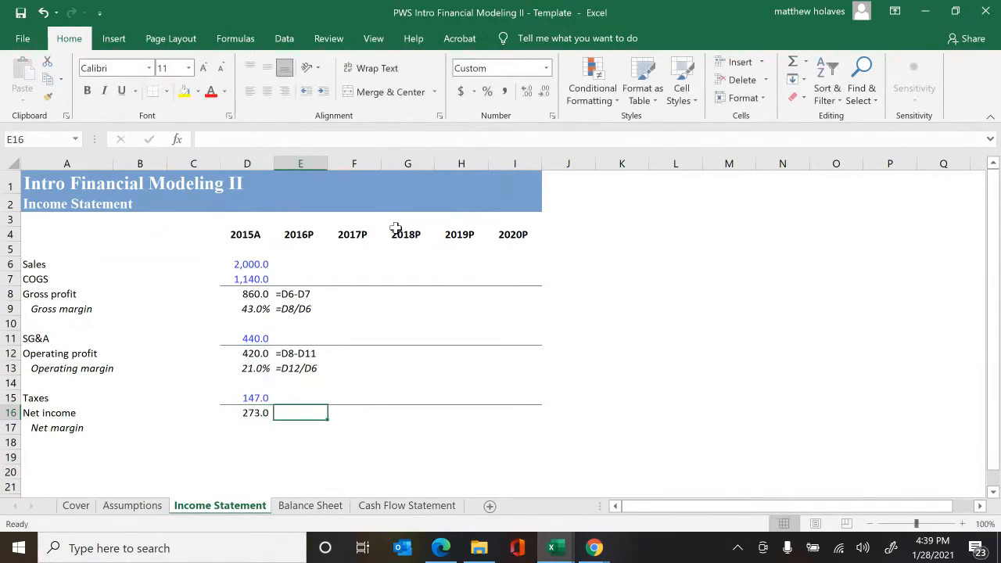
- Display the net income formula text in E16 and calculate the 2015A net margin in D17 as =D16/D6
{"action": "key", "text": "ctrl+v"}
{"action": "key", "text": "Down"}
{"action": "key", "text": "Left"}
{"action": "type", "text": "="}
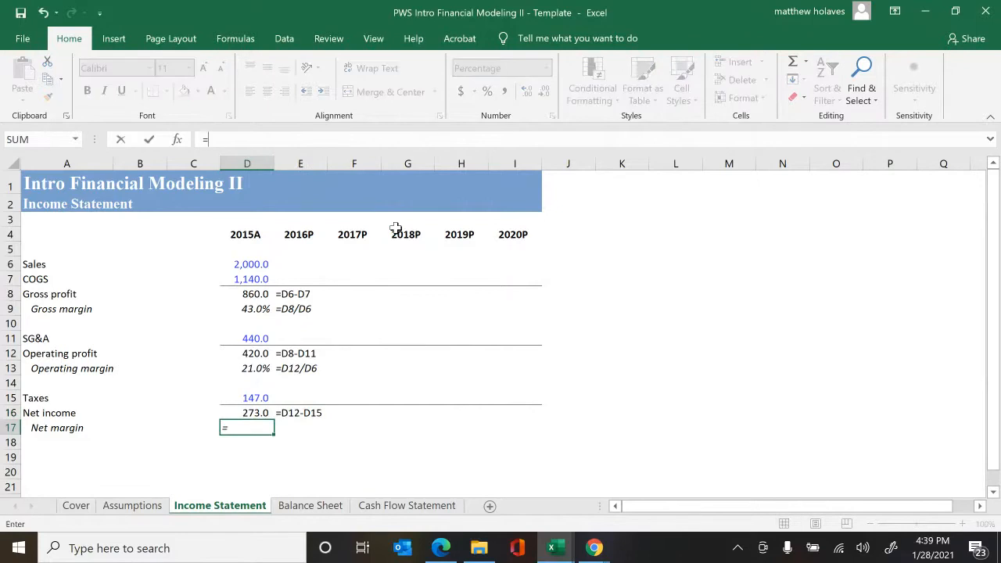
{"action": "key", "text": "Up"}
{"action": "type", "text": "/"}
{"action": "key", "text": "Up"}
{"action": "key", "text": "Up"}
{"action": "key", "text": "Up"}
{"action": "key", "text": "Up"}
{"action": "key", "text": "Up"}
{"action": "key", "text": "Up"}
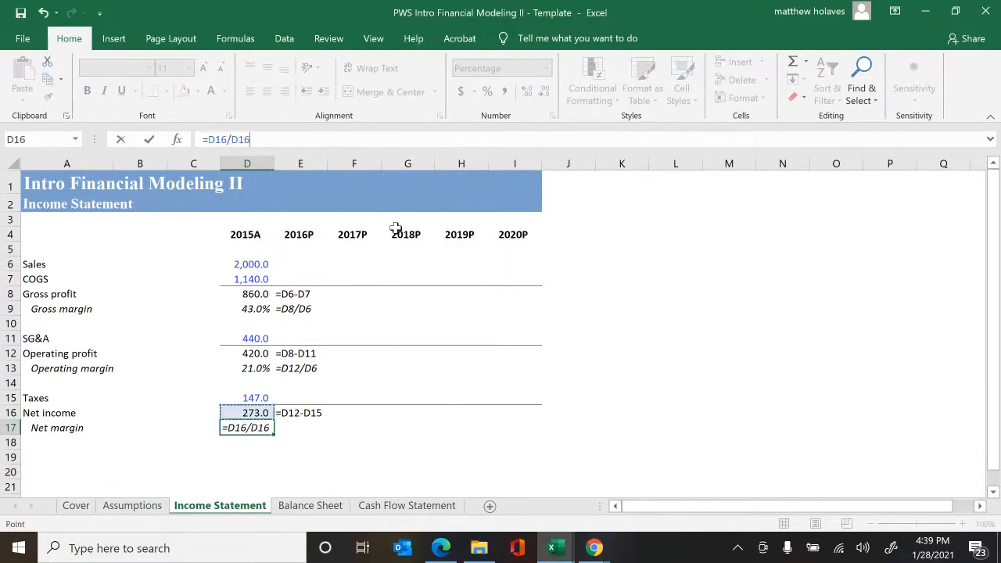
{"action": "key", "text": "Up"}
{"action": "key", "text": "Up"}
{"action": "key", "text": "Up"}
{"action": "key", "text": "Up"}
{"action": "key", "text": "Up"}
{"action": "key", "text": "ctrl+Return"}
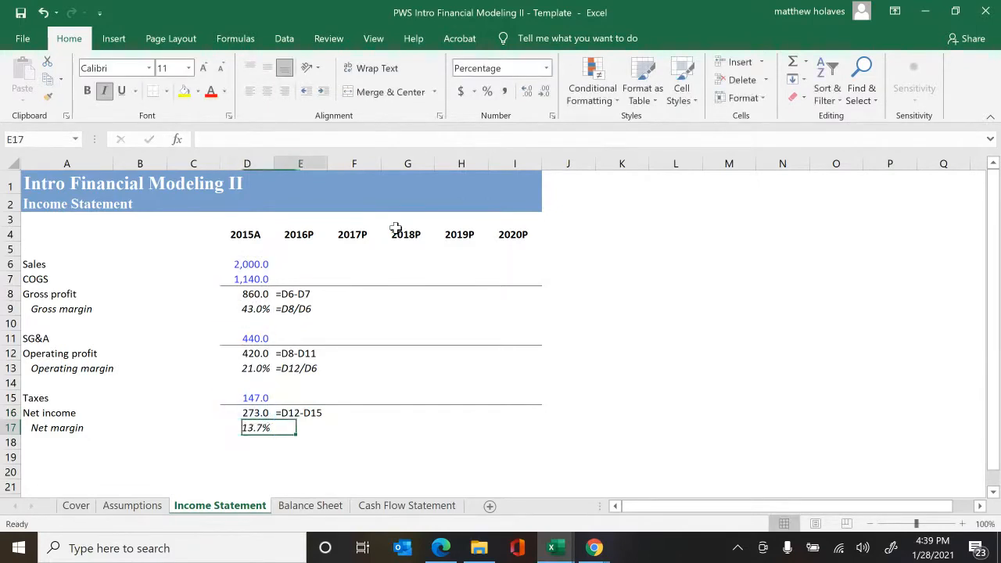
- Display the 2015A net margin formula text =D16/D6 in E17
{"action": "key", "text": "Right"}
{"action": "type", "text": "=D16/D6"}
{"action": "key", "text": "Left"}
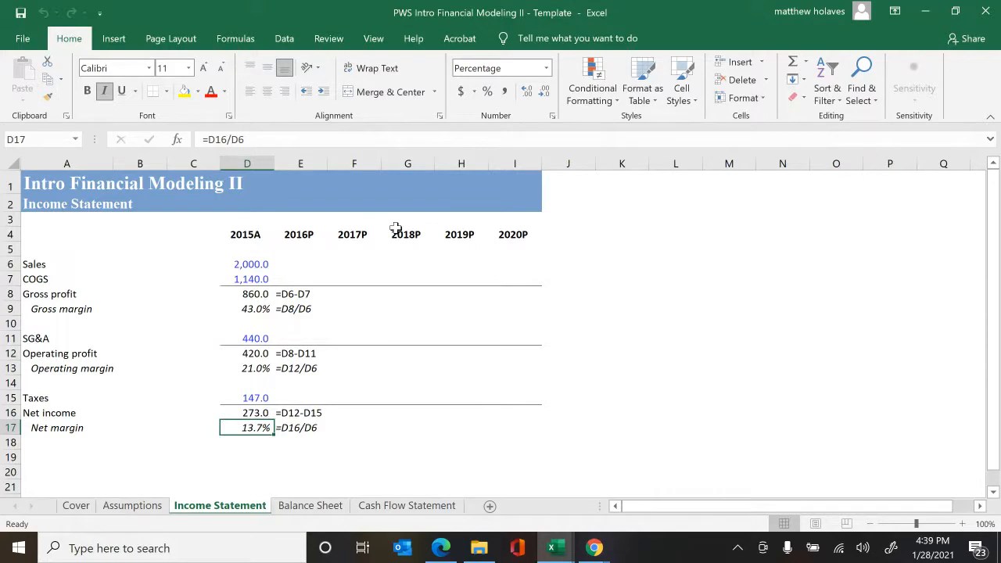
- Project 2016P sales in E6 from the assumed growth rate and prior-year sales, using =(1+Assumptions!E6)*'Income Statement'!D6
{"action": "key", "text": "Up"}
{"action": "key", "text": "Up"}
{"action": "key", "text": "Up"}
{"action": "key", "text": "Up"}
{"action": "key", "text": "Up"}
{"action": "key", "text": "Up"}
{"action": "key", "text": "Up"}
{"action": "key", "text": "Up"}
{"action": "key", "text": "Up"}
{"action": "key", "text": "Up"}
{"action": "key", "text": "Up"}
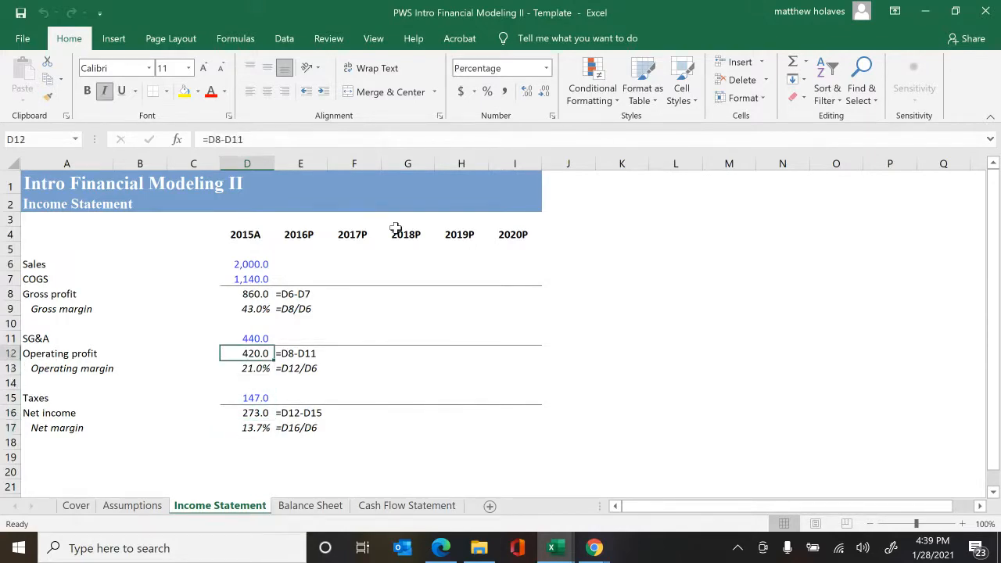
{"action": "key", "text": "Right"}
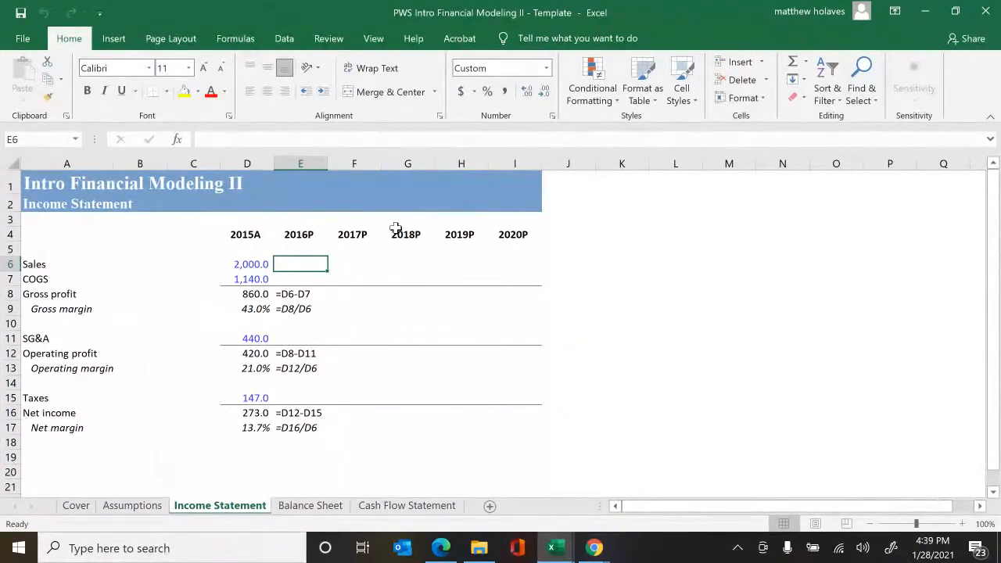
{"action": "type", "text": "="}
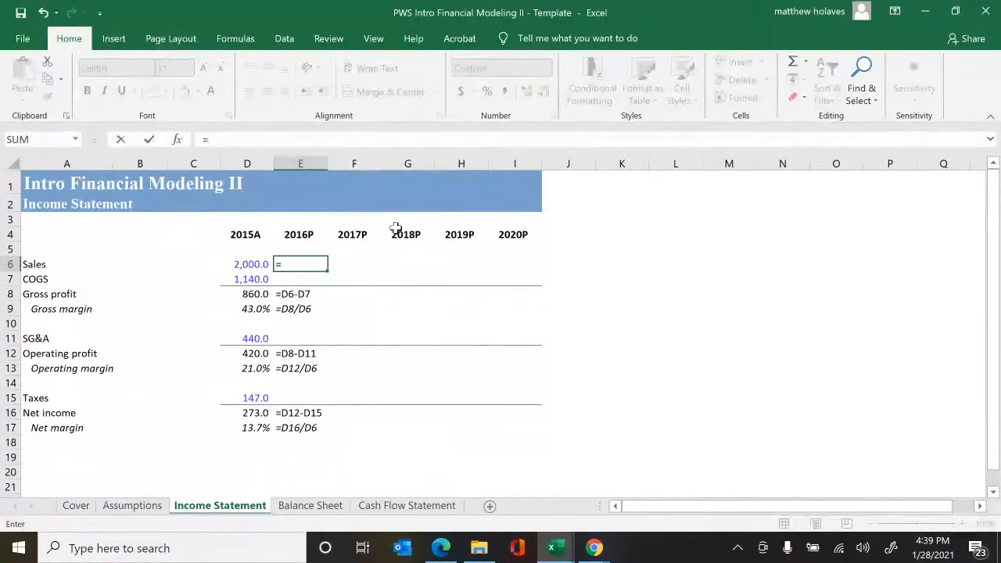
{"action": "type", "text": "(1+"}
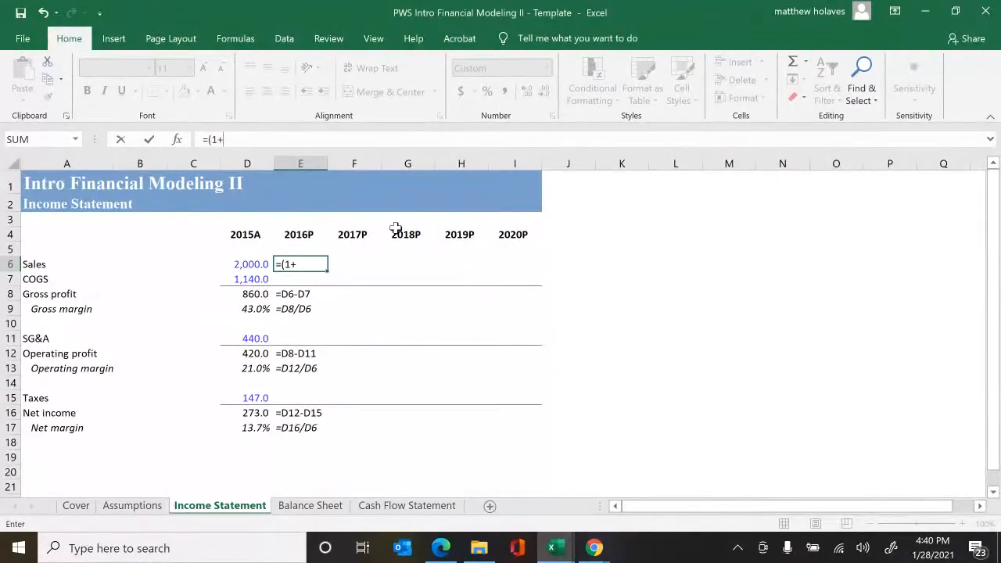
{"action": "key", "text": "ctrl+Page_Up"}
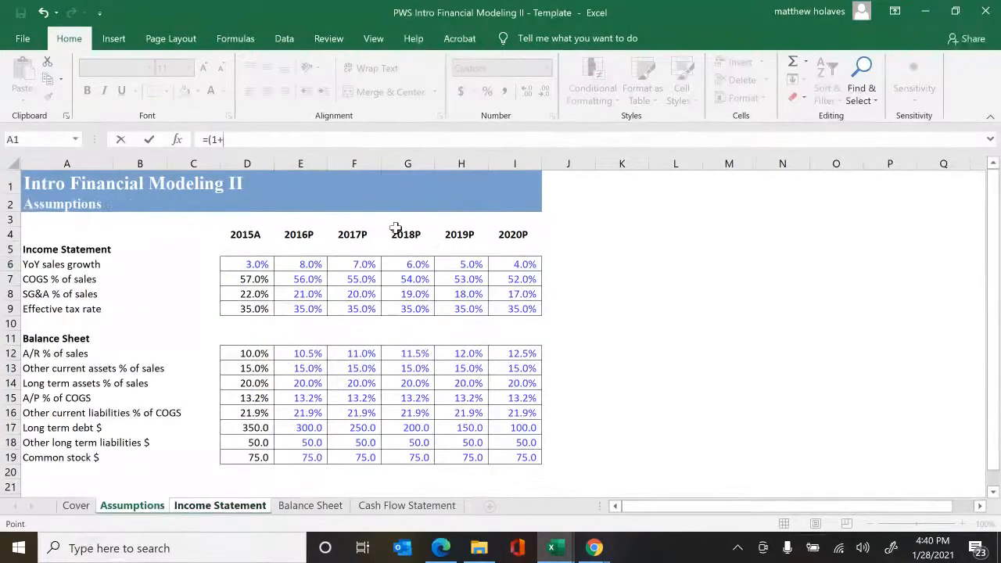
{"action": "key", "text": "Down"}
{"action": "key", "text": "Down"}
{"action": "key", "text": "Down"}
{"action": "key", "text": "Down"}
{"action": "key", "text": "Down"}
{"action": "key", "text": "Right"}
{"action": "key", "text": "Right"}
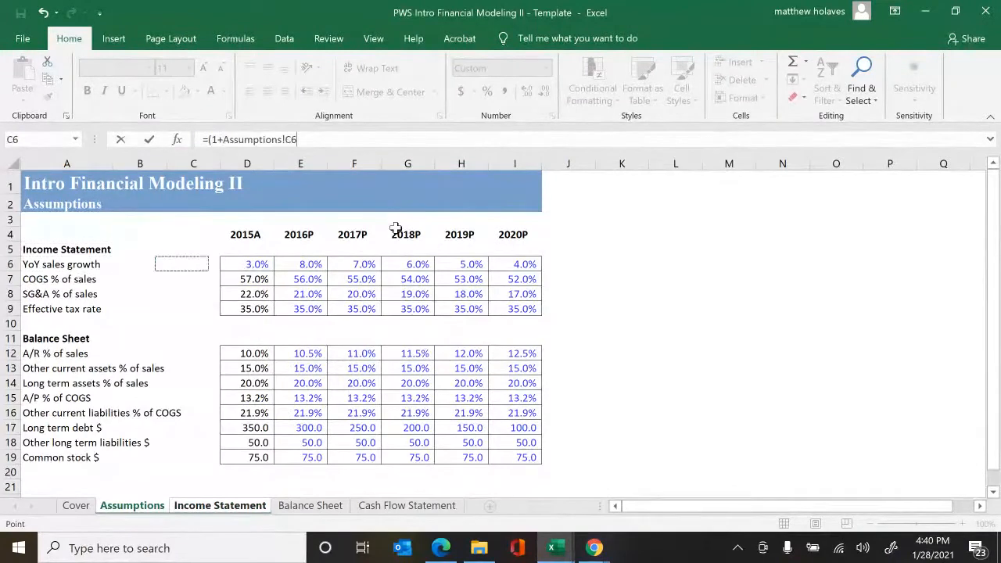
{"action": "key", "text": "Right"}
{"action": "key", "text": "Right"}
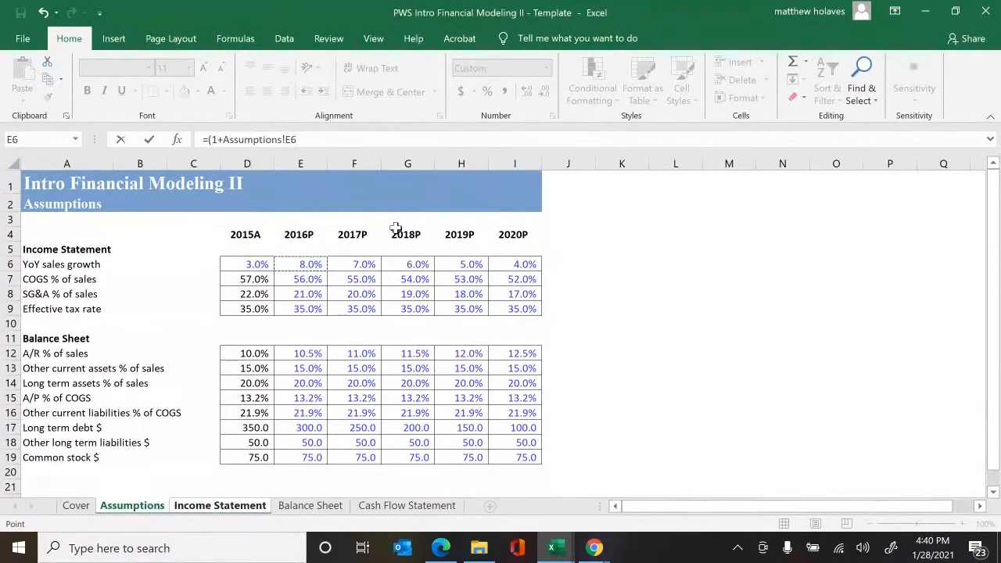
{"action": "type", "text": ")"}
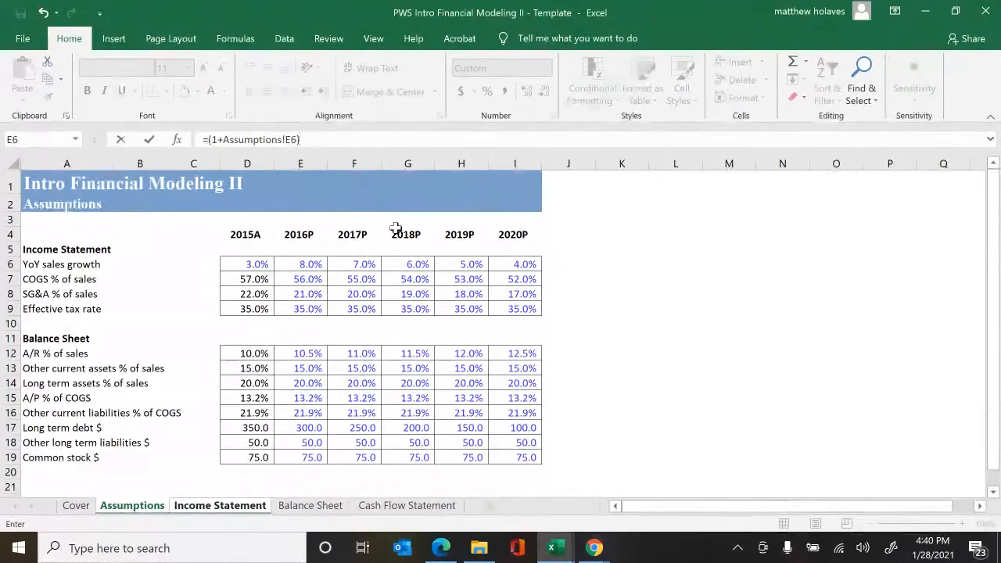
{"action": "type", "text": "*"}
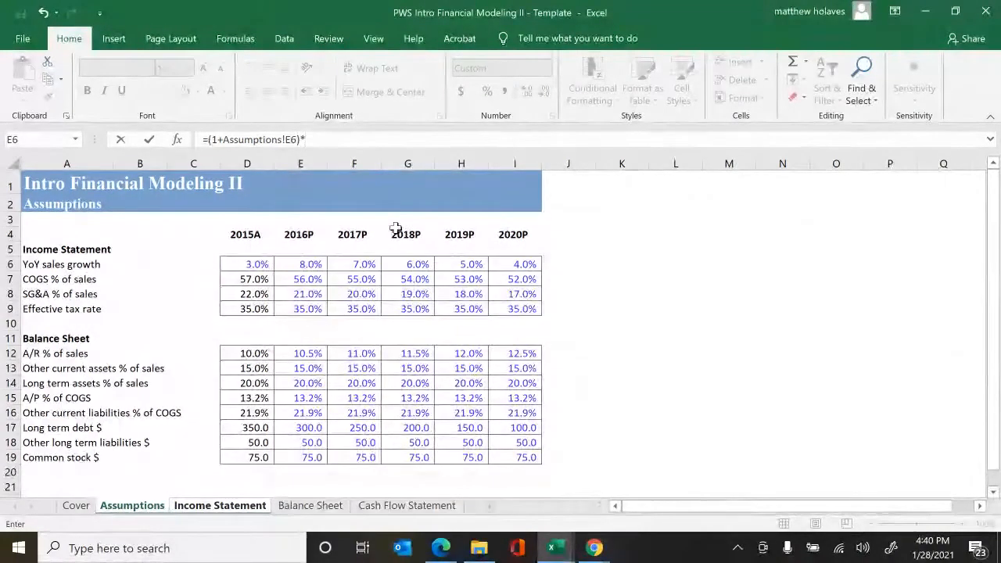
{"action": "key", "text": "ctrl+Page_Down"}
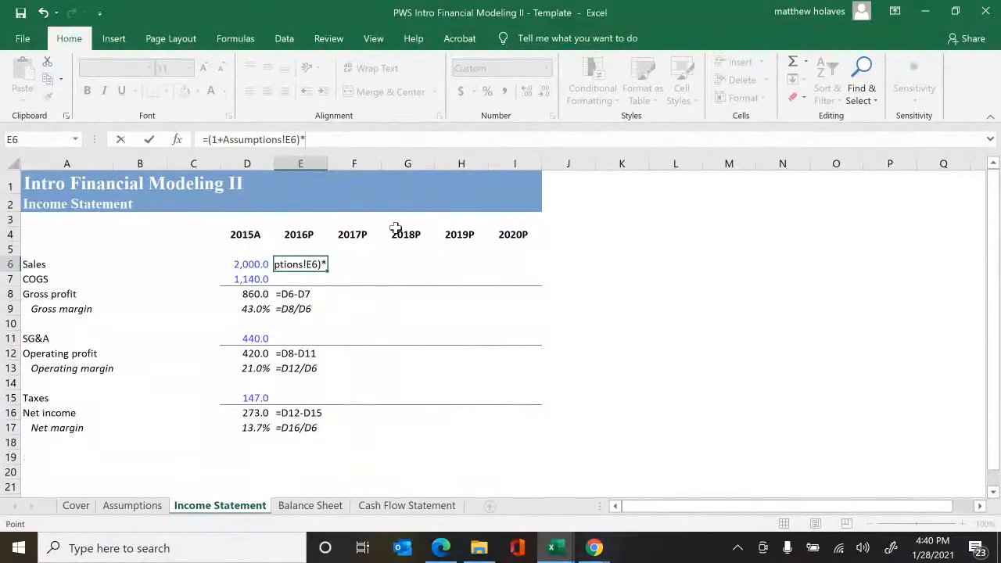
{"action": "key", "text": "Left"}
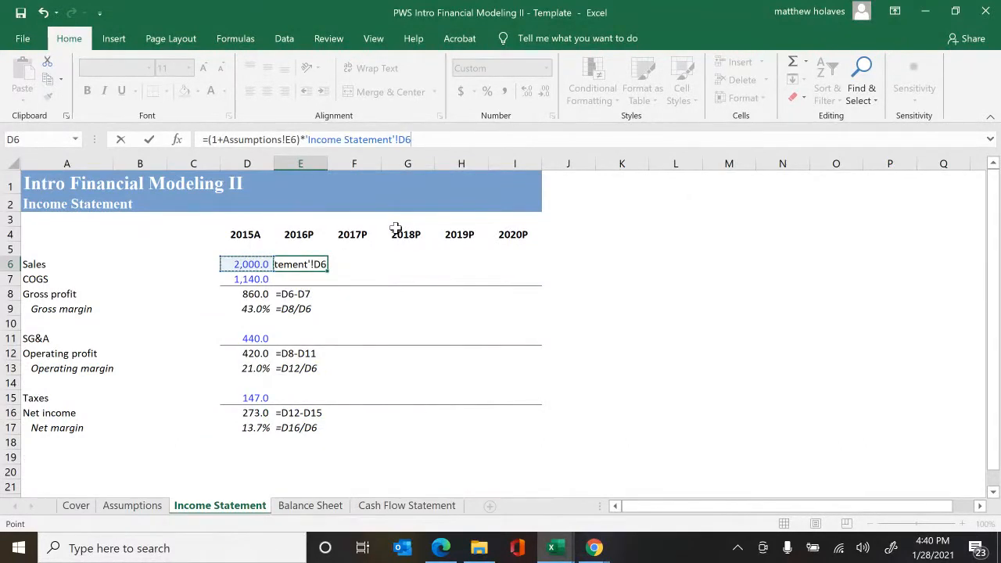
{"action": "key", "text": "Tab"}
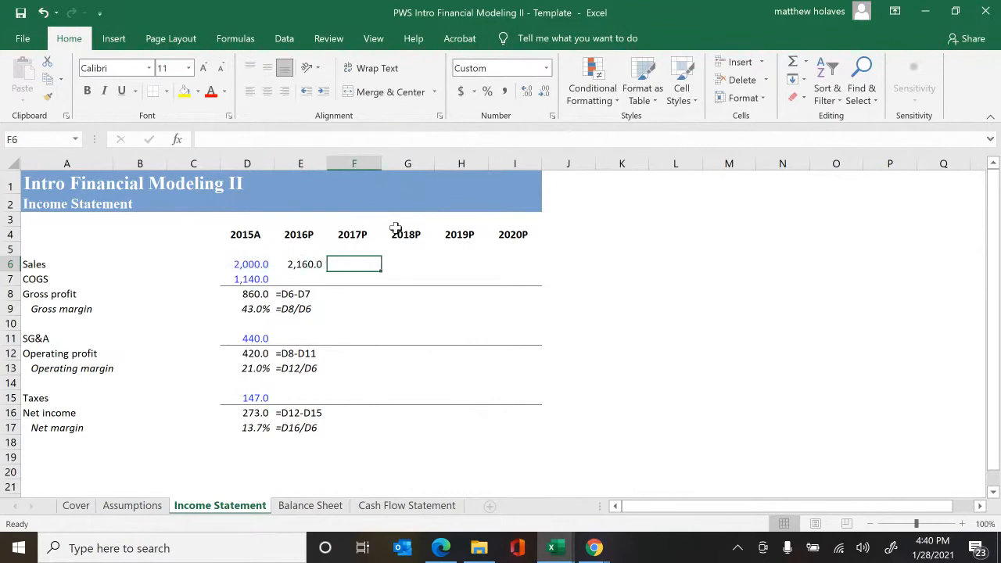
- Display the 2016P sales formula text in F6
{"action": "key", "text": "ctrl+shift+f"}
{"action": "key", "text": "Left"}
{"action": "key", "text": "Down"}
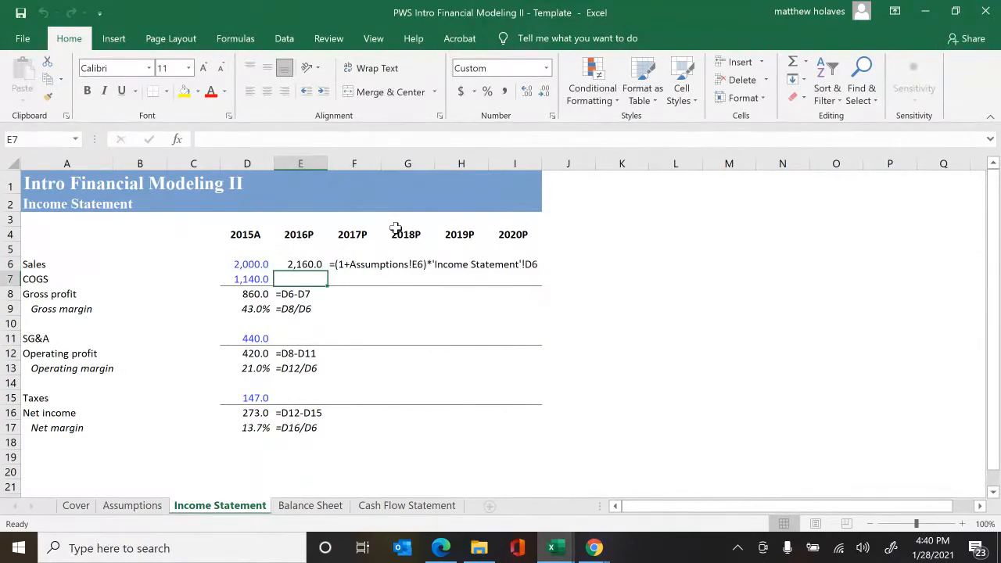
- Trace the 2016P sales formula to its growth rate on the Assumptions sheet and return to the sales cell
{"action": "key", "text": "Up"}
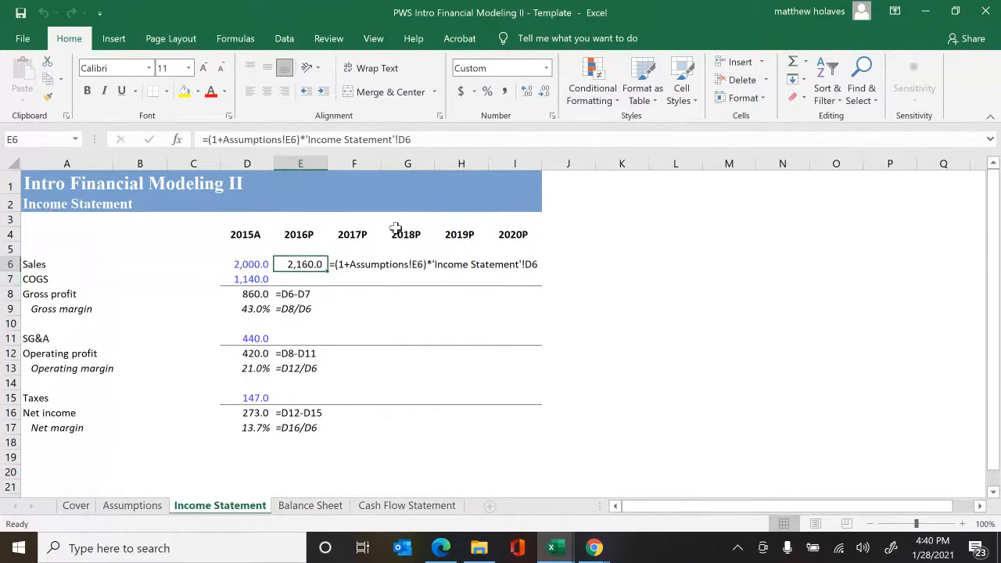
{"action": "key", "text": "ctrl+bracketleft"}
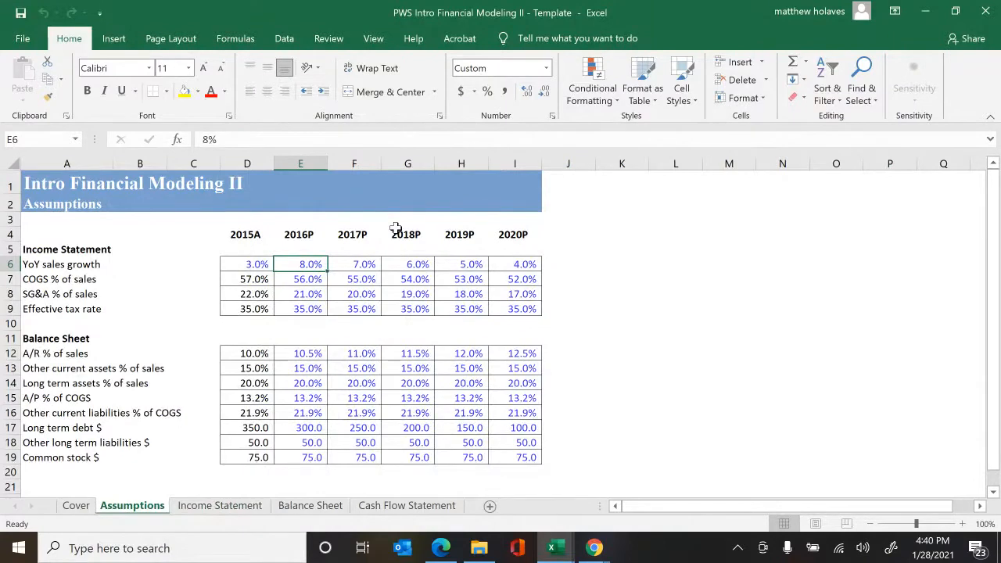
{"action": "key", "text": "F5"}
{"action": "key", "text": "Return"}
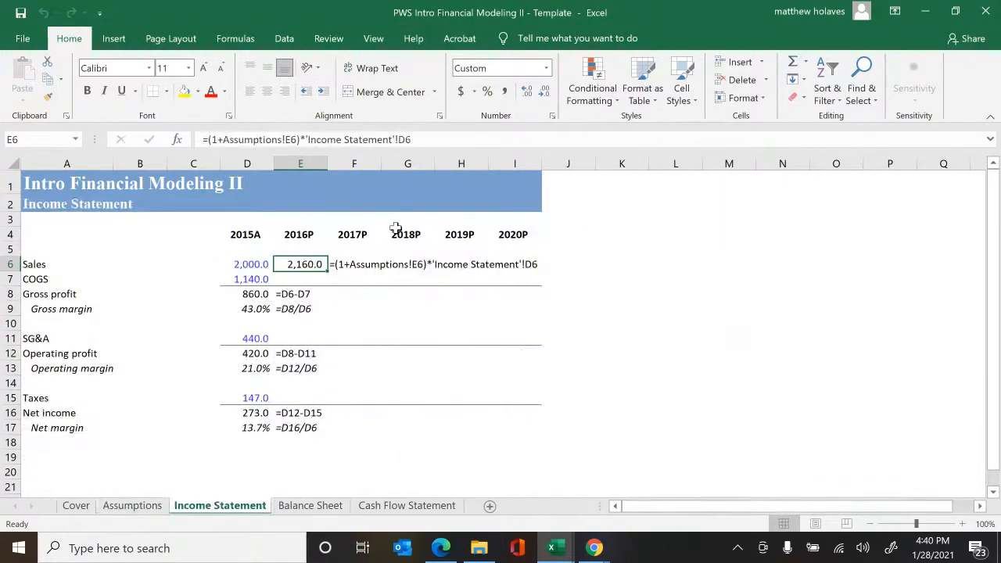
- Project 2016P COGS in E7 as the assumed COGS percentage times 2016P sales, using =Assumptions!E7*'Income Statement'!E6
{"action": "key", "text": "Down"}
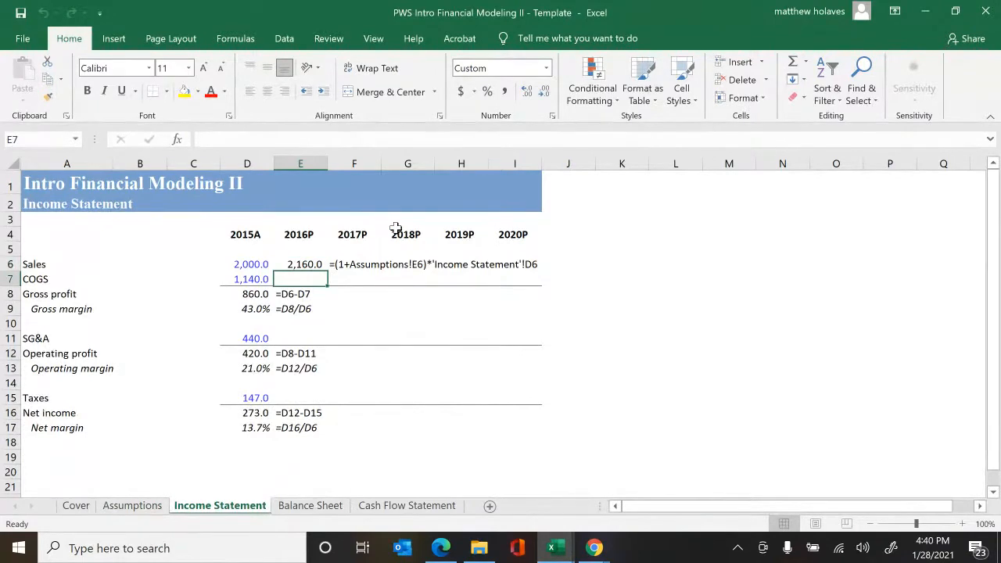
{"action": "type", "text": "="}
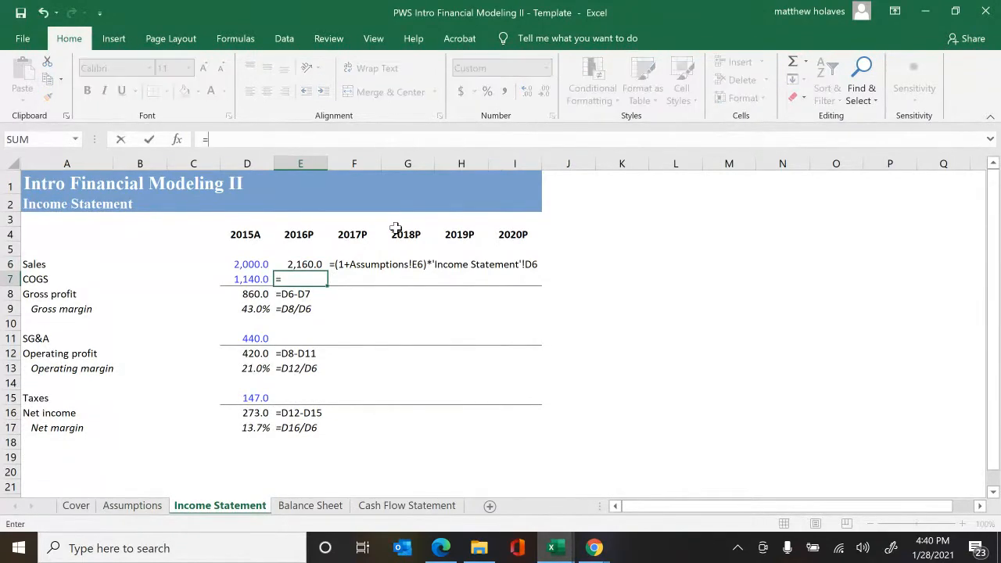
{"action": "key", "text": "ctrl+Page_Up"}
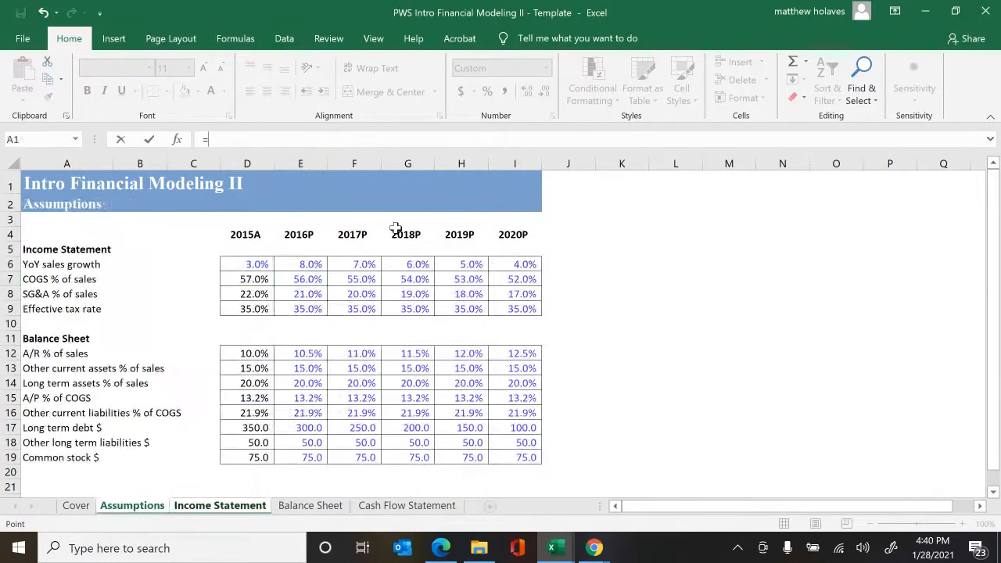
{"action": "key", "text": "Down"}
{"action": "key", "text": "Down"}
{"action": "key", "text": "Down"}
{"action": "key", "text": "Down"}
{"action": "key", "text": "Down"}
{"action": "key", "text": "Down"}
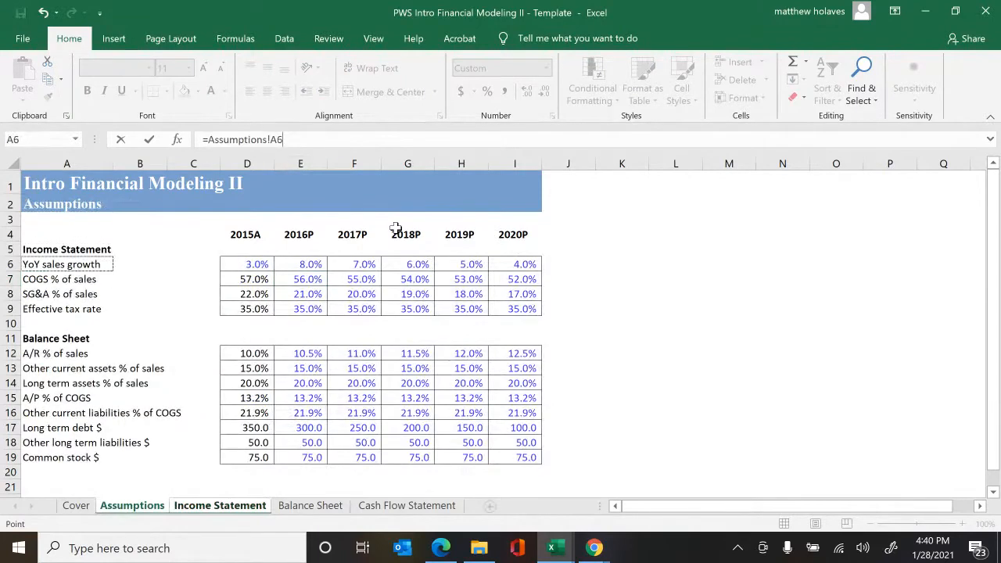
{"action": "key", "text": "Right"}
{"action": "key", "text": "Right"}
{"action": "key", "text": "Right"}
{"action": "key", "text": "Right"}
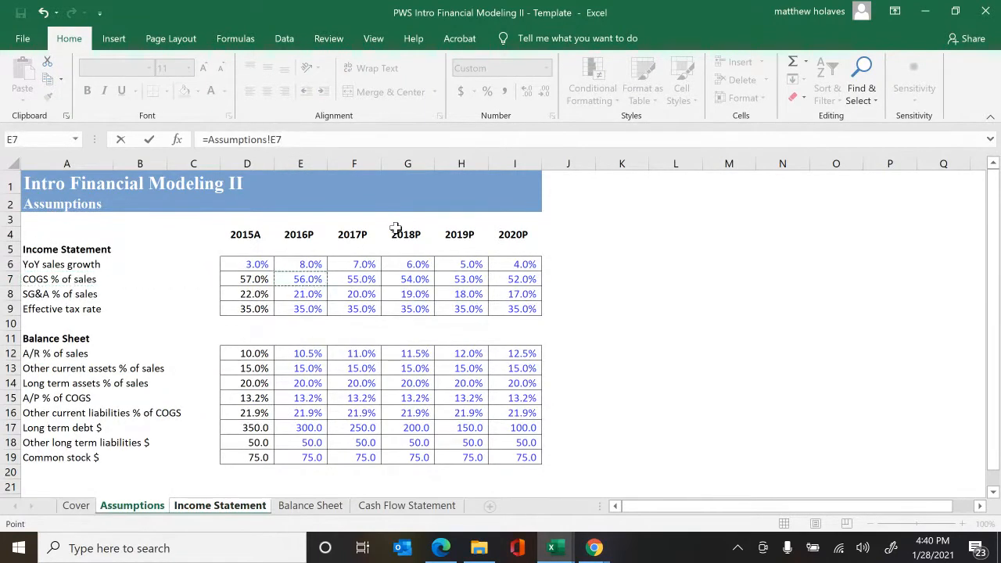
{"action": "type", "text": "*"}
{"action": "key", "text": "ctrl+Page_Down"}
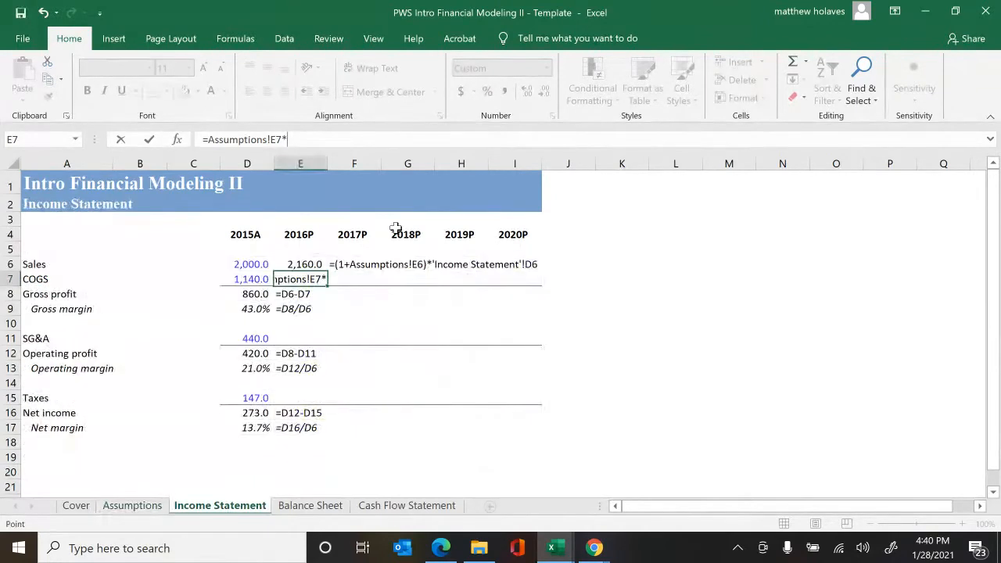
{"action": "key", "text": "Up"}
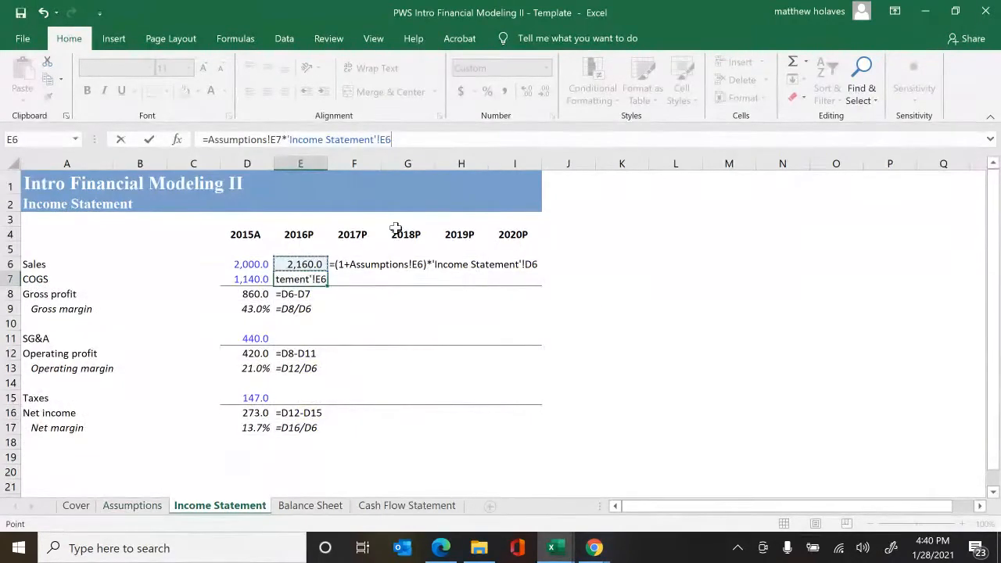
{"action": "key", "text": "ctrl+Return"}
- Display the 2016P COGS formula text in F7
{"action": "key", "text": "Right"}
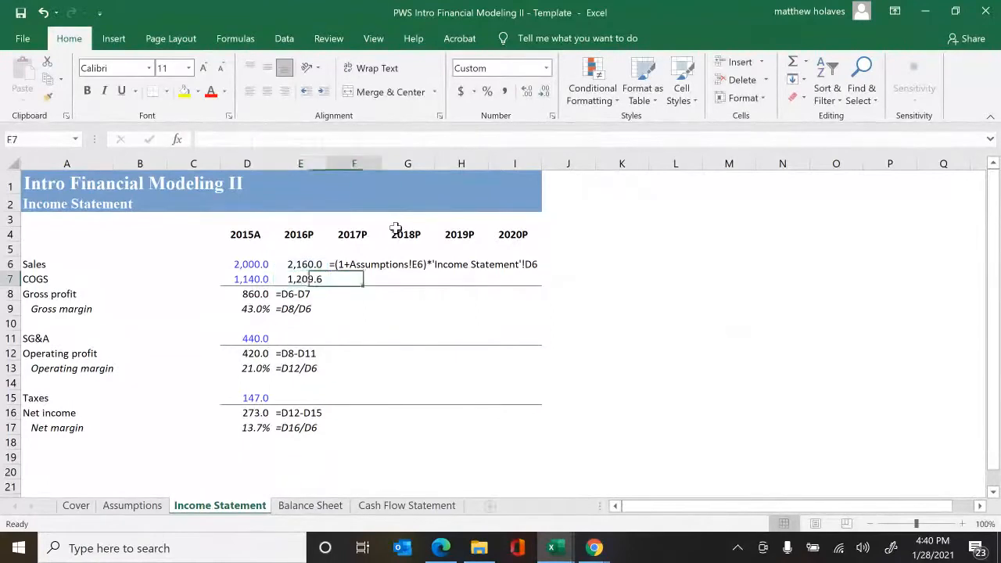
{"action": "key", "text": "ctrl+shift+f"}
{"action": "key", "text": "Left"}
{"action": "key", "text": "Down"}
{"action": "key", "text": "Down"}
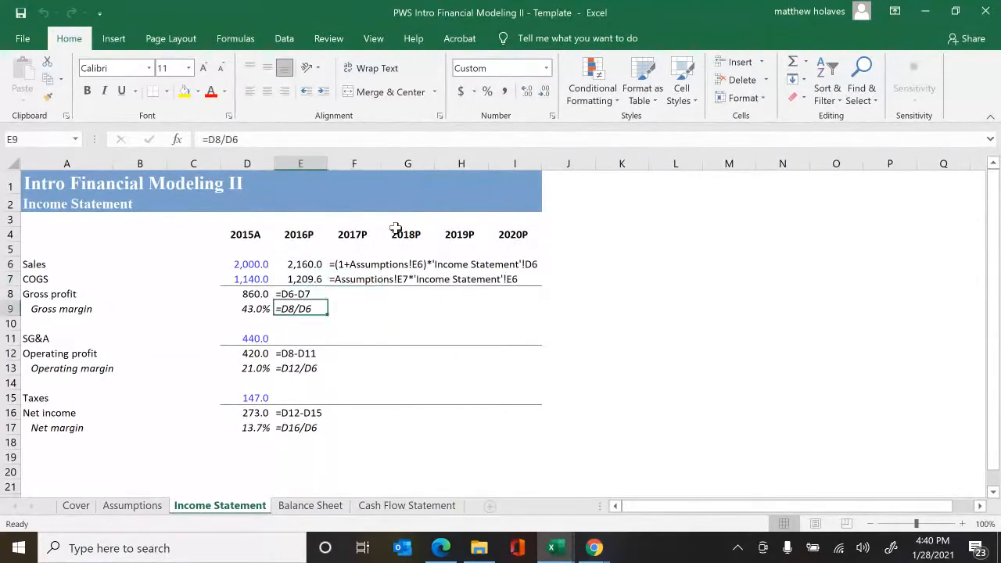
- Inspect the cell references in the 2016P COGS formula in E7 without changing it
{"action": "key", "text": "Up"}
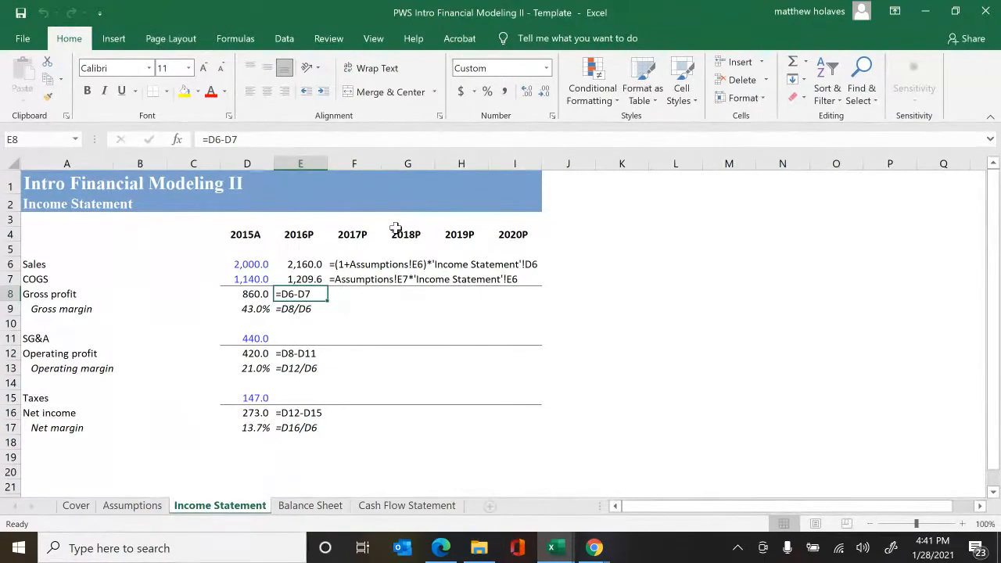
{"action": "key", "text": "Up"}
{"action": "key", "text": "F2"}
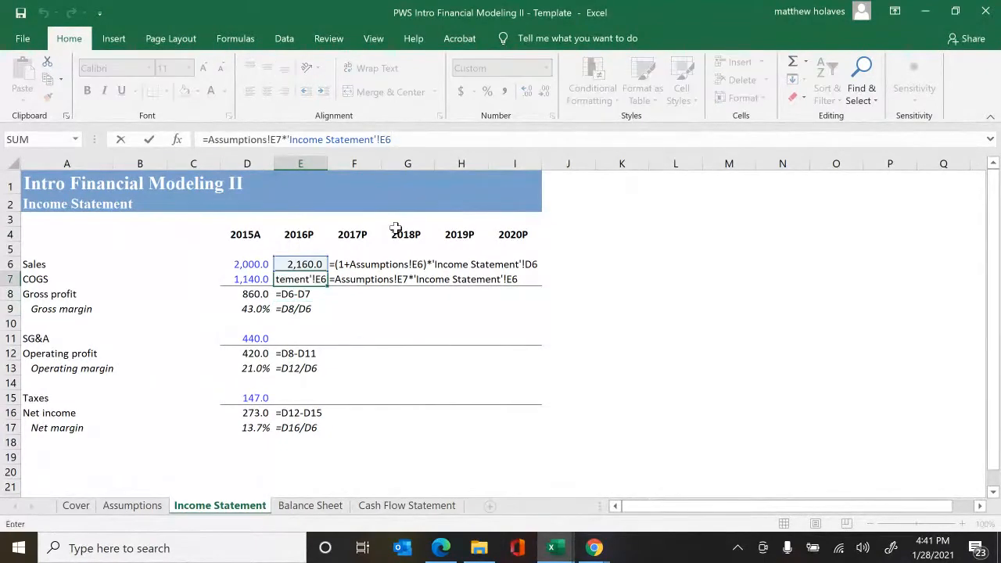
{"action": "key", "text": "F2"}
{"action": "key", "text": "F2"}
{"action": "key", "text": "F2"}
{"action": "key", "text": "F2"}
{"action": "key", "text": "F2"}
{"action": "key", "text": "ctrl+Return"}
- Calculate the 2016P gross profit in E8 as =E6-E7 and the gross margin in E9 as =E8/E6
{"action": "key", "text": "Down"}
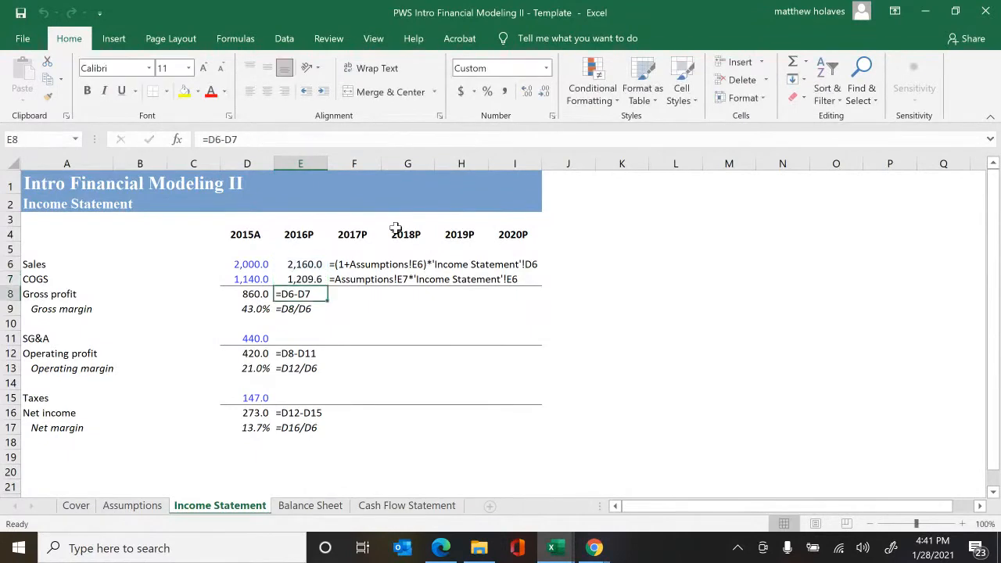
{"action": "key", "text": "F2"}
{"action": "key", "text": "ctrl+Return"}
{"action": "key", "text": "Down"}
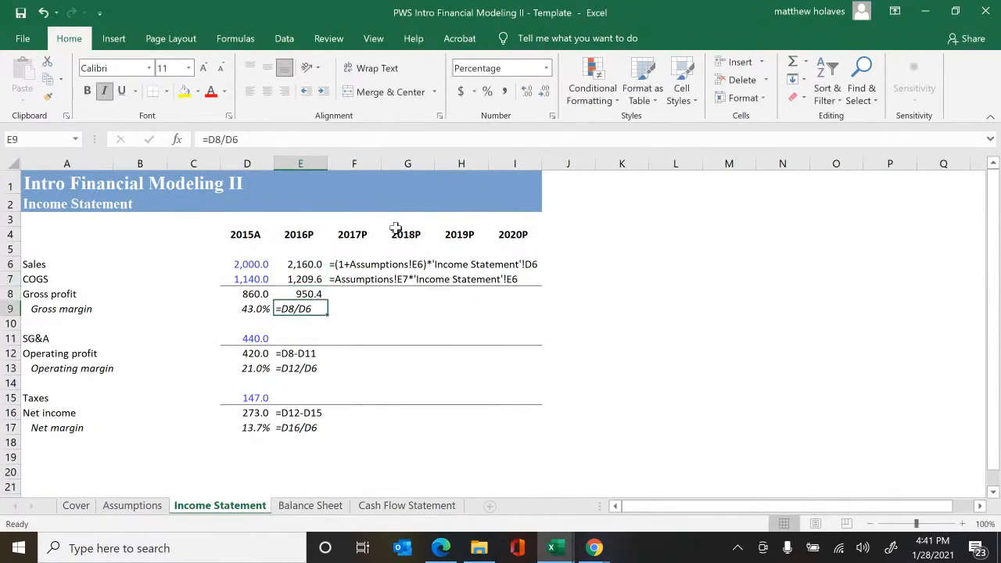
{"action": "key", "text": "F2"}
{"action": "key", "text": "ctrl+Return"}
- Display the 2016P gross profit and gross margin formula texts in F8 and F9
{"action": "key", "text": "Up"}
{"action": "key", "text": "Right"}
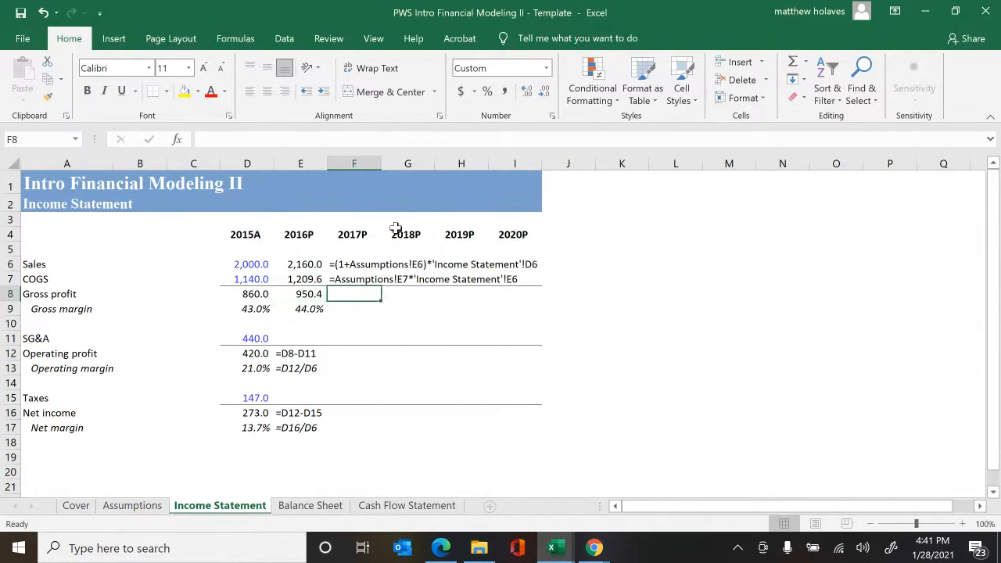
{"action": "type", "text": "=E6-E7"}
{"action": "key", "text": "Return"}
{"action": "type", "text": "=E8/E6"}
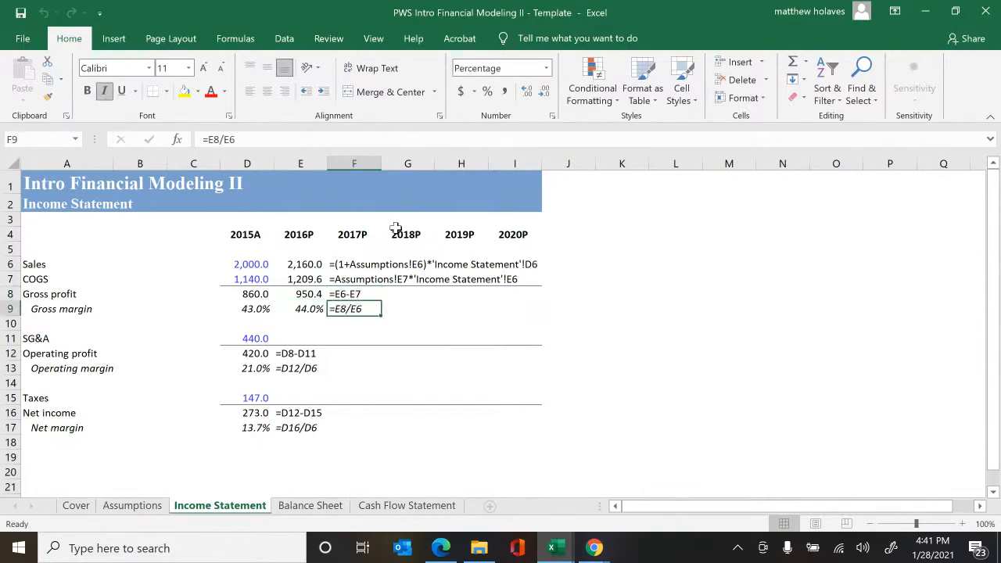
- Calculate the 2016P SG&A in E11 as =Assumptions!E8*'Income Statement'!E6
{"action": "key", "text": "Return"}
{"action": "key", "text": "Left"}
{"action": "key", "text": "Down"}
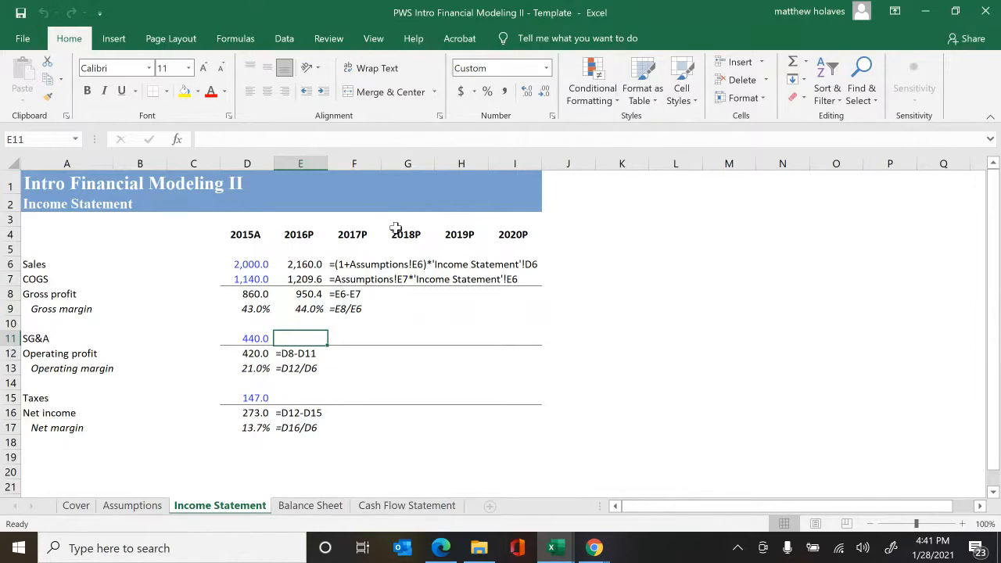
{"action": "type", "text": "="}
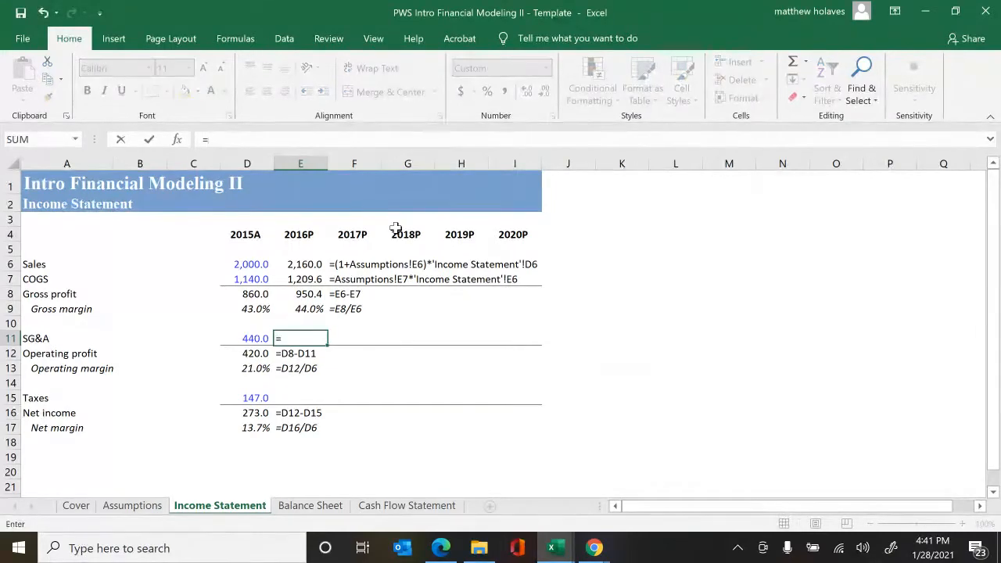
{"action": "key", "text": "ctrl+Page_Up"}
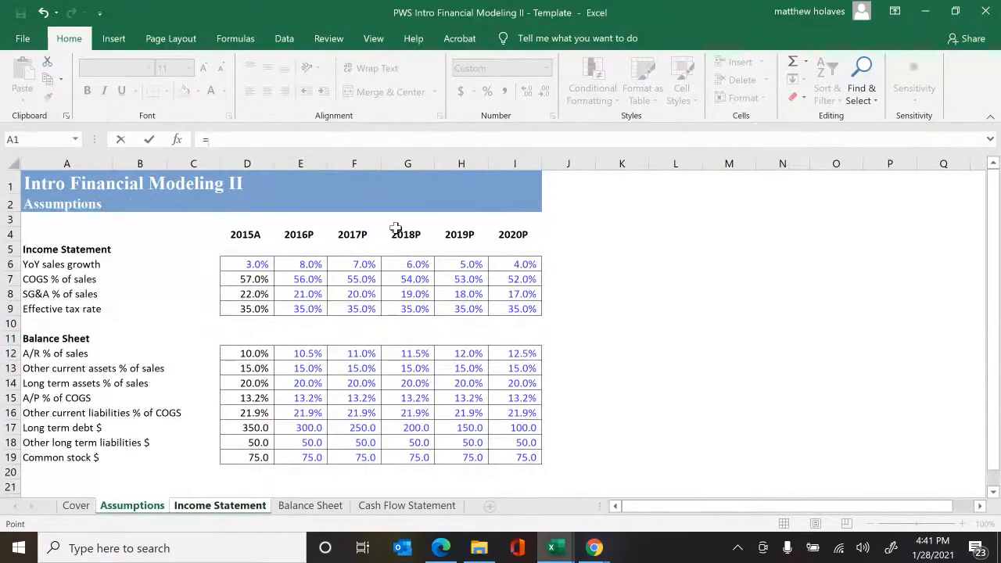
{"action": "key", "text": "Down"}
{"action": "key", "text": "Down"}
{"action": "key", "text": "Down"}
{"action": "key", "text": "Down"}
{"action": "key", "text": "Down"}
{"action": "key", "text": "Down"}
{"action": "key", "text": "Down"}
{"action": "key", "text": "Right"}
{"action": "key", "text": "Right"}
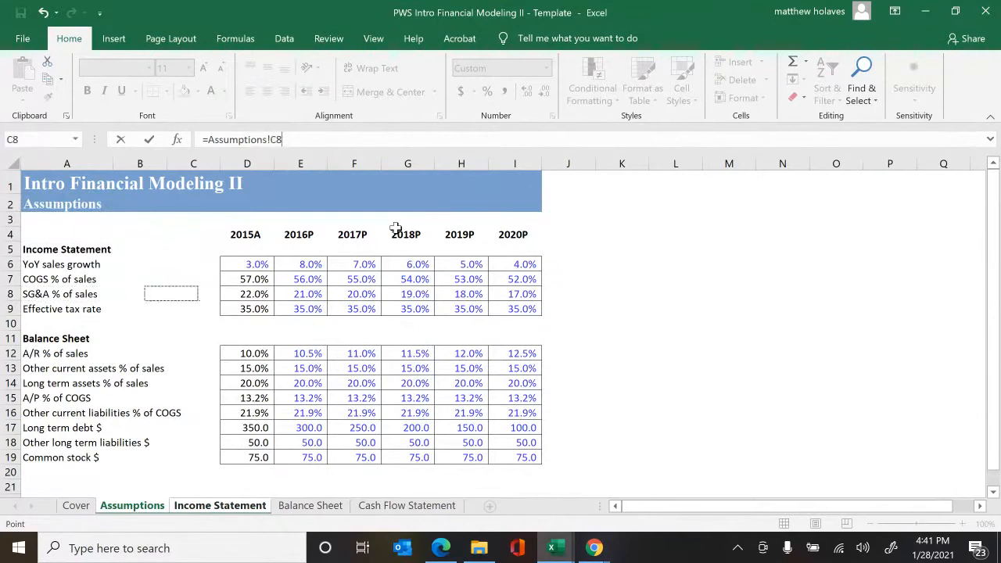
{"action": "key", "text": "Right"}
{"action": "key", "text": "Right"}
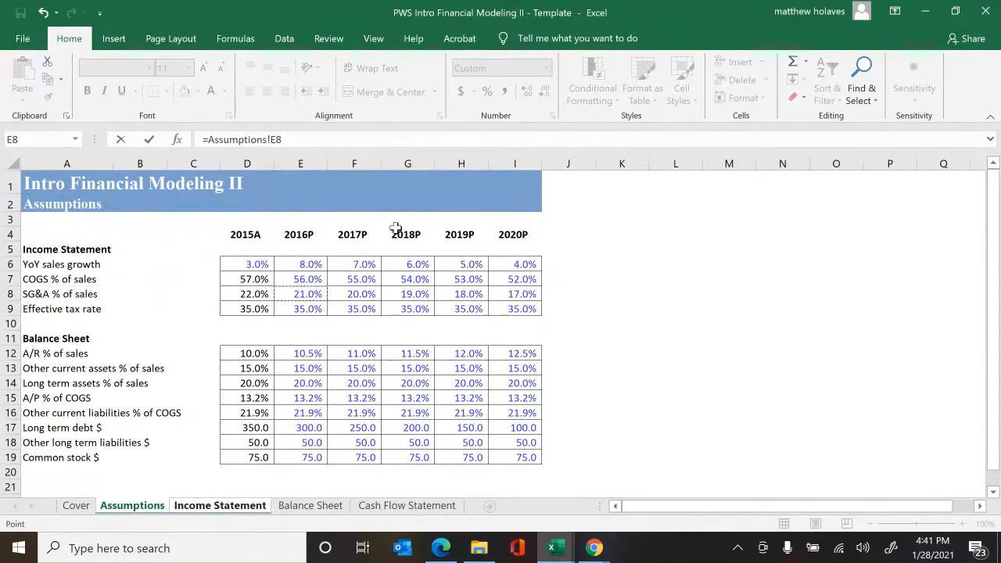
{"action": "type", "text": "*"}
{"action": "key", "text": "ctrl+Page_Down"}
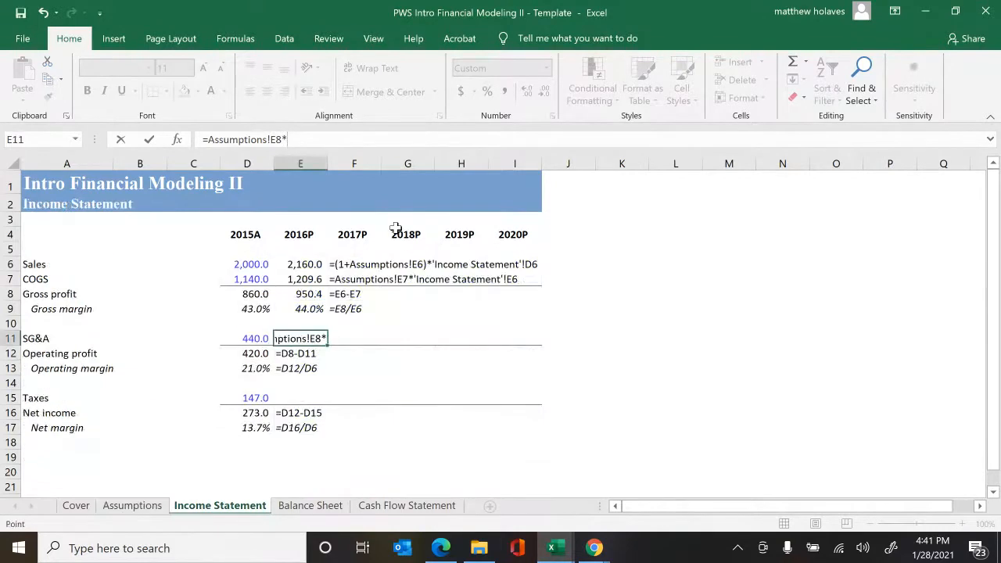
{"action": "key", "text": "Up"}
{"action": "key", "text": "Up"}
{"action": "key", "text": "Up"}
{"action": "key", "text": "Up"}
{"action": "key", "text": "Up"}
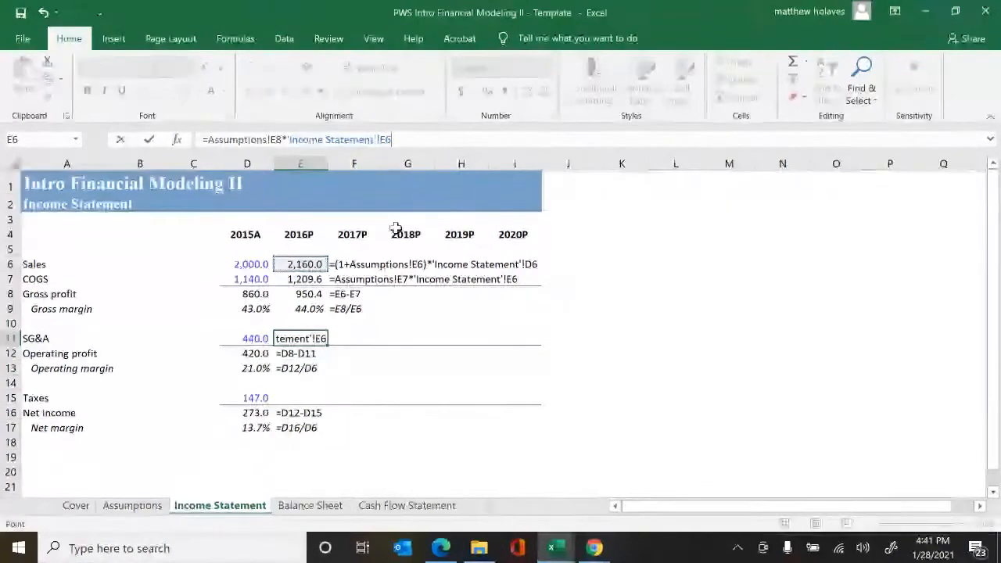
{"action": "key", "text": "ctrl+Return"}
- Display the 2016P SG&A formula text in F11
{"action": "key", "text": "Right"}
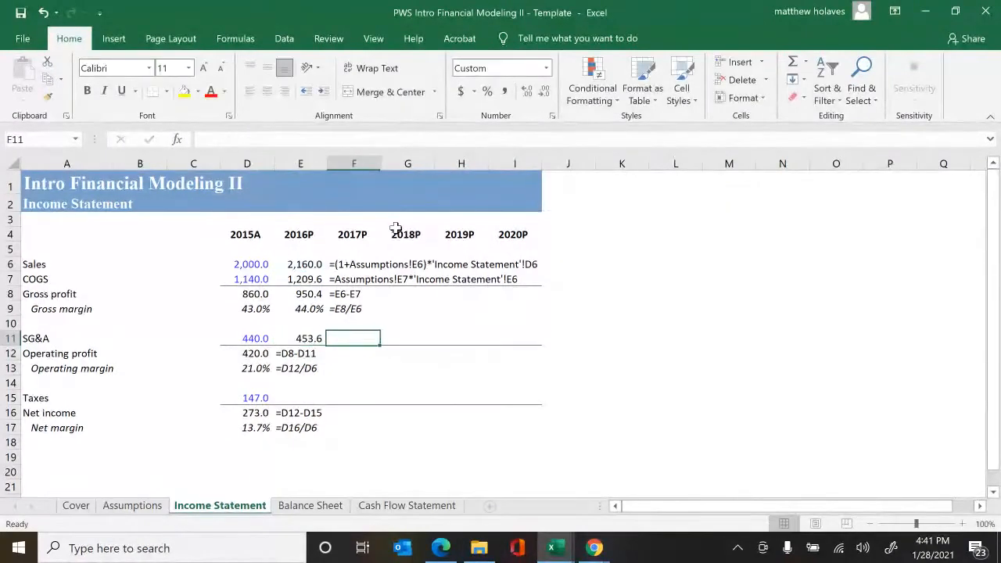
{"action": "key", "text": "ctrl+r"}
{"action": "key", "text": "Left"}
- Calculate the 2016P operating profit in E12 as =E8-E11 and the operating margin in E13 as =E12/E6
{"action": "key", "text": "Down"}
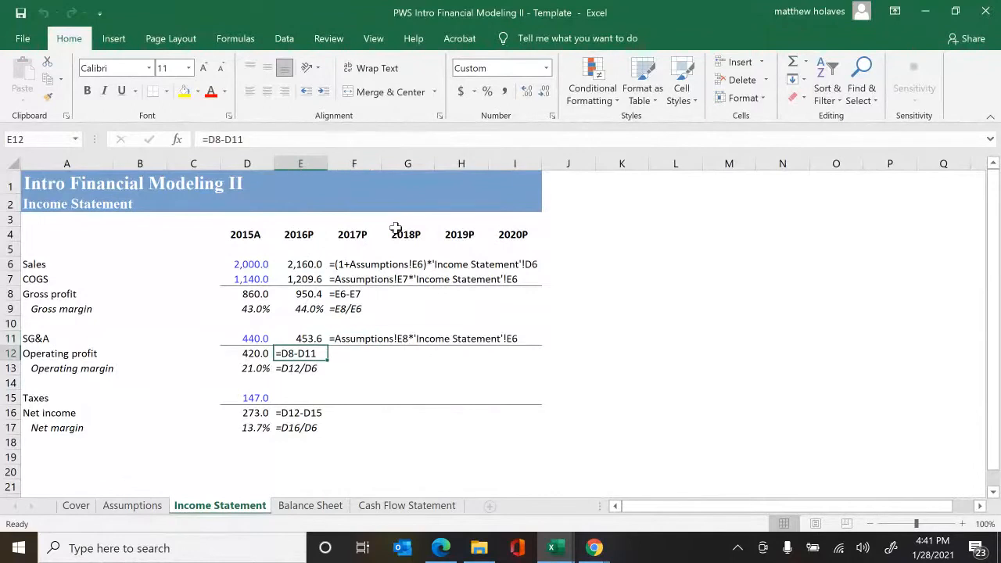
{"action": "key", "text": "ctrl+r"}
{"action": "key", "text": "Down"}
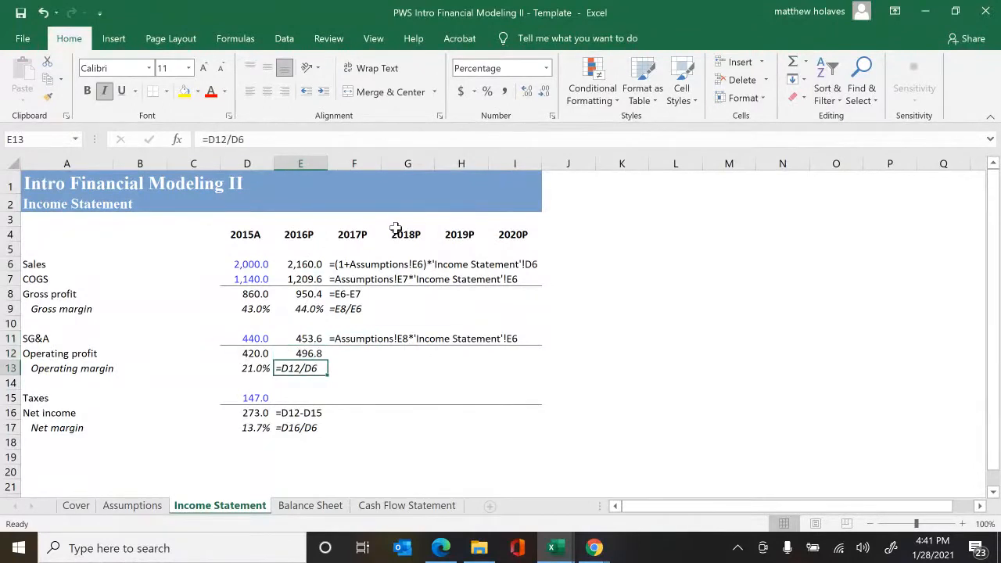
{"action": "key", "text": "ctrl+r"}
- Display the 2016P operating profit and operating margin formula texts in F12 and F13, ending on the 2016P taxes cell E15
{"action": "key", "text": "Right"}
{"action": "key", "text": "Up"}
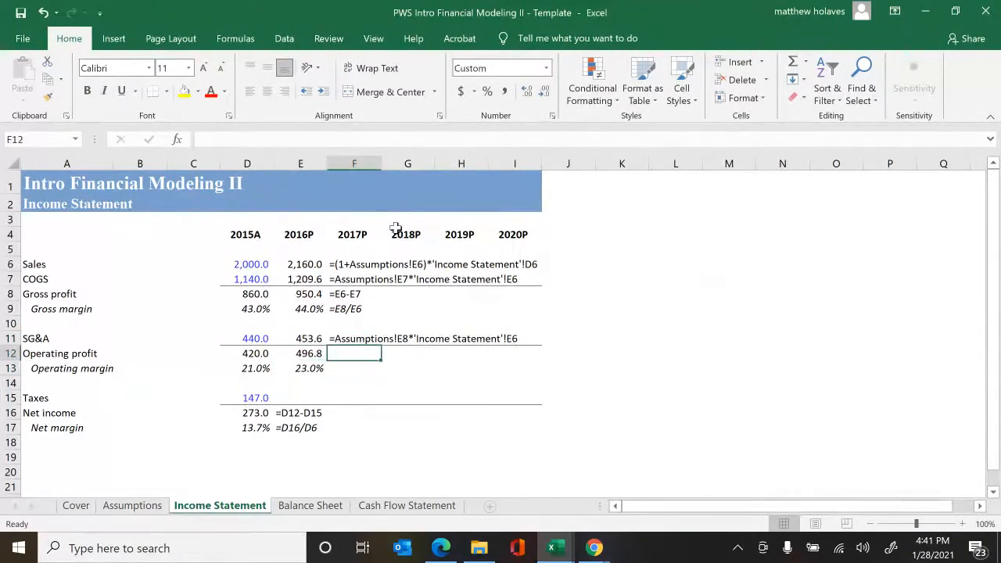
{"action": "key", "text": "ctrl+r"}
{"action": "key", "text": "Down"}
{"action": "key", "text": "ctrl+r"}
{"action": "key", "text": "Left"}
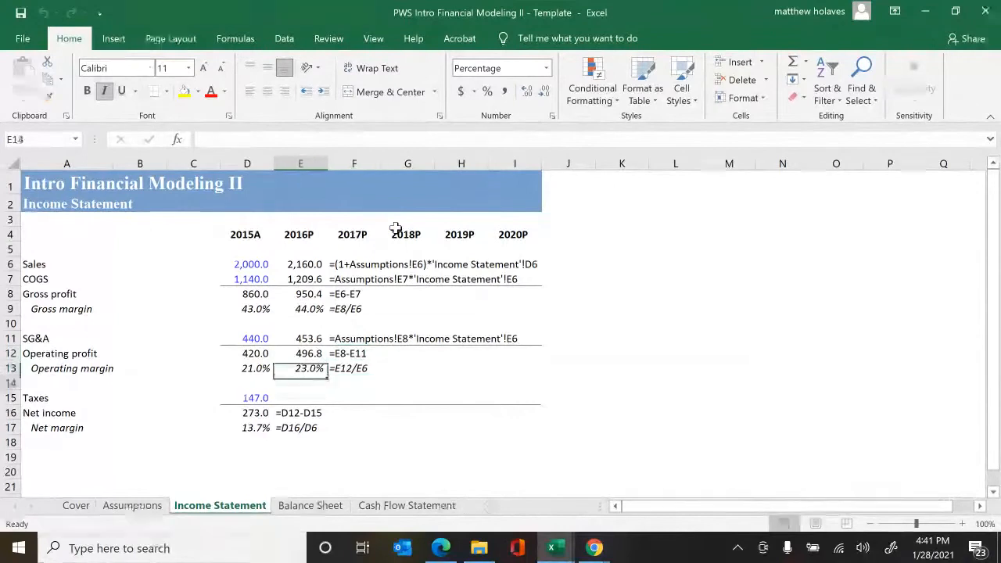
{"action": "key", "text": "Down"}
{"action": "key", "text": "Down"}
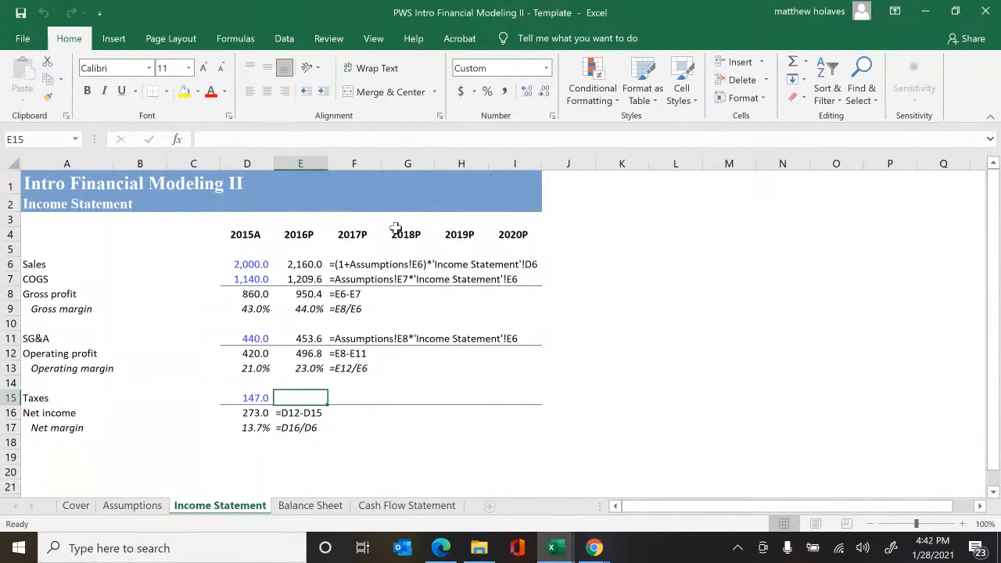
- Review the sales growth, COGS and SG&A assumption rows on the Assumptions sheet, then return to the Income Statement sheet
{"action": "key", "text": "ctrl+Page_Up"}
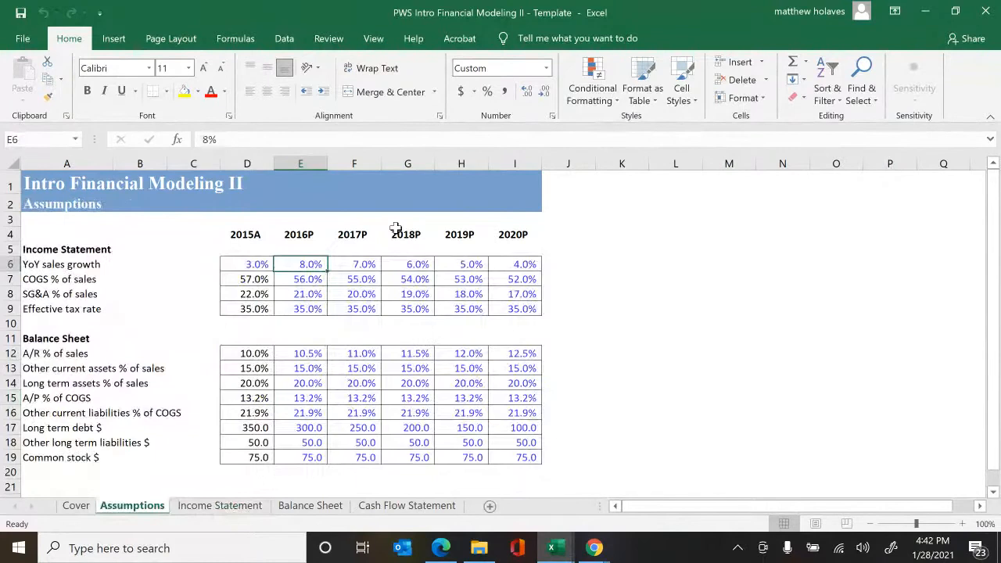
{"action": "key", "text": "Left"}
{"action": "key", "text": "Left"}
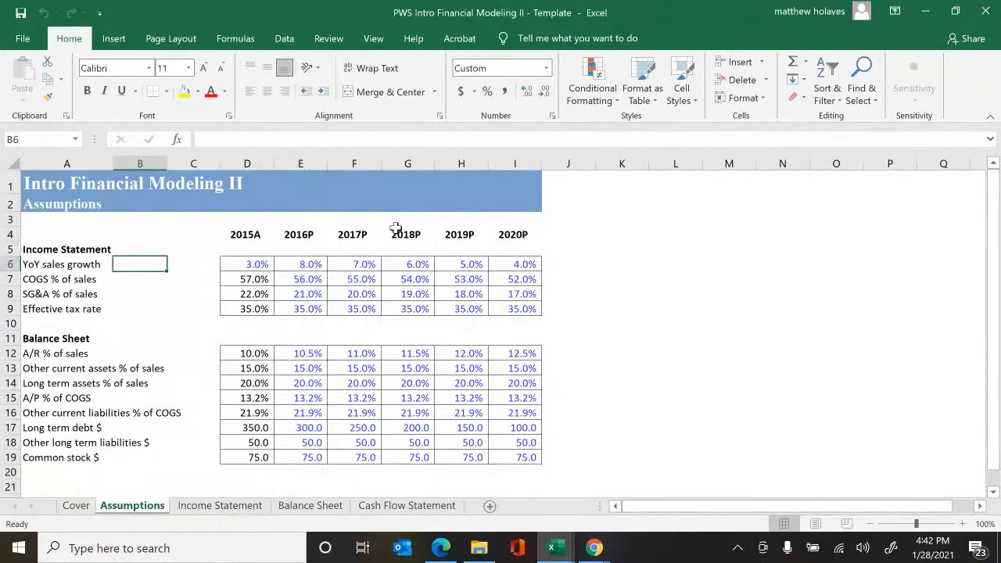
{"action": "key", "text": "Left"}
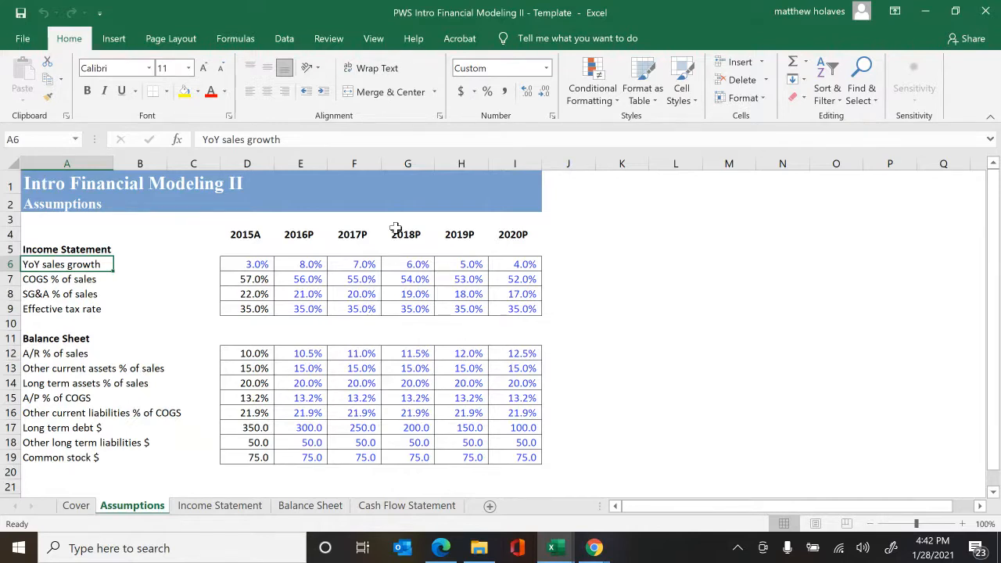
{"action": "key", "text": "Down"}
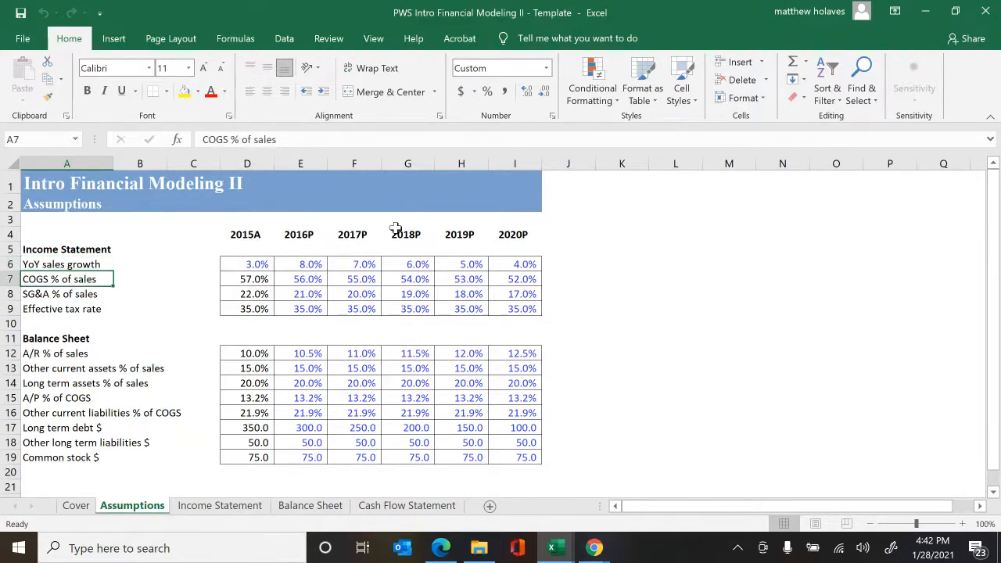
{"action": "key", "text": "Up"}
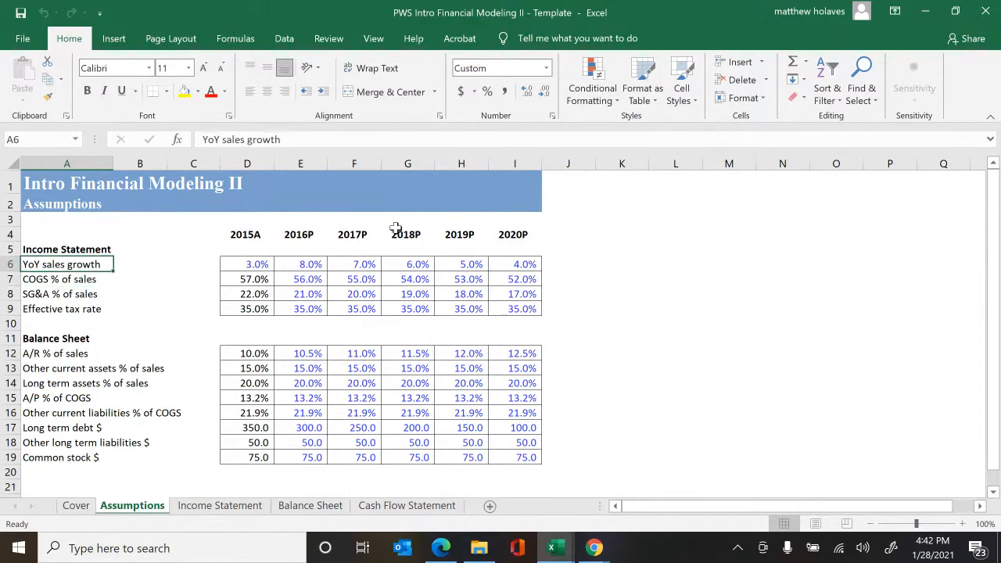
{"action": "key", "text": "Down"}
{"action": "key", "text": "Down"}
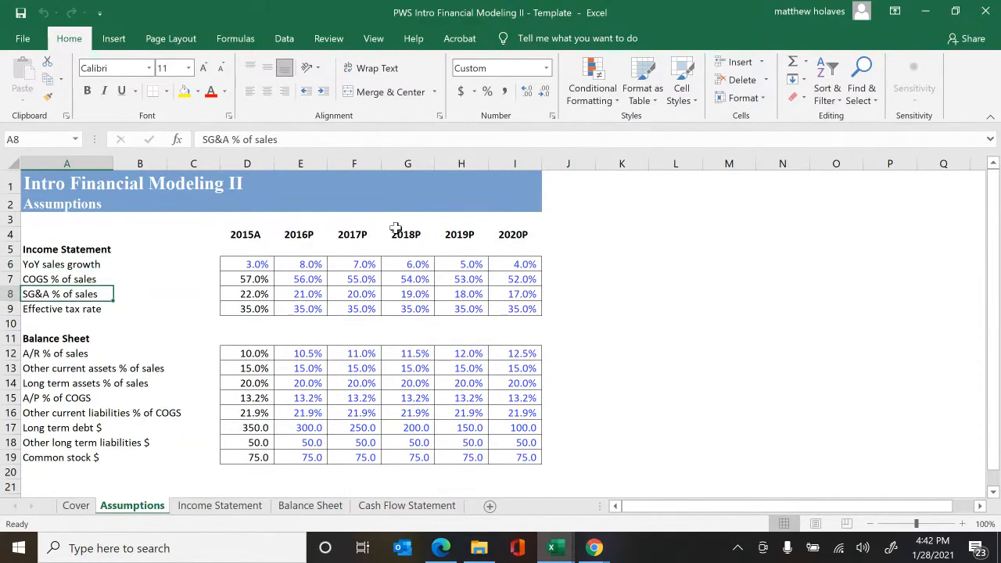
{"action": "key", "text": "ctrl+Page_Down"}
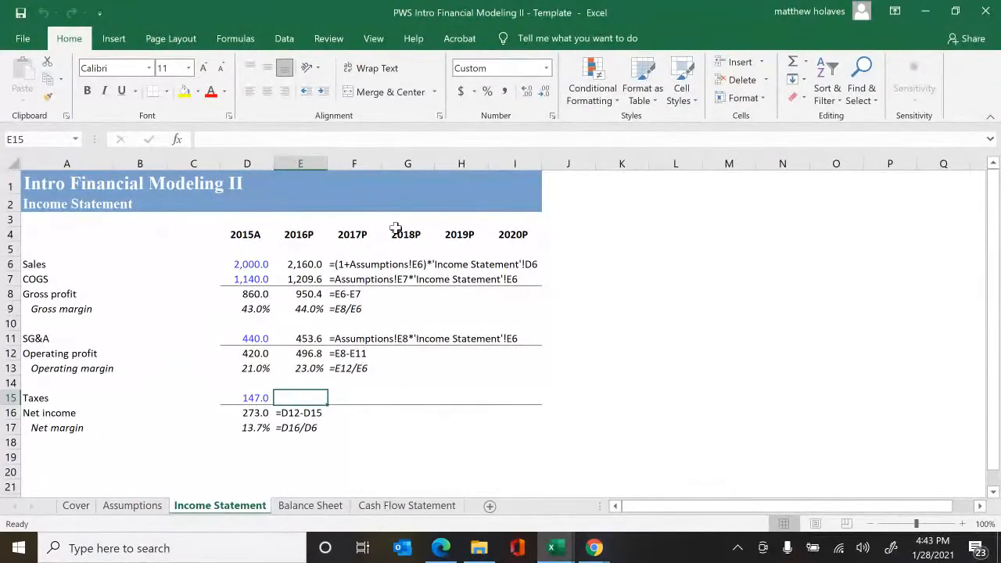
- Calculate the 2016P taxes in E15 as =Assumptions!E9*'Income Statement'!E12
{"action": "type", "text": "="}
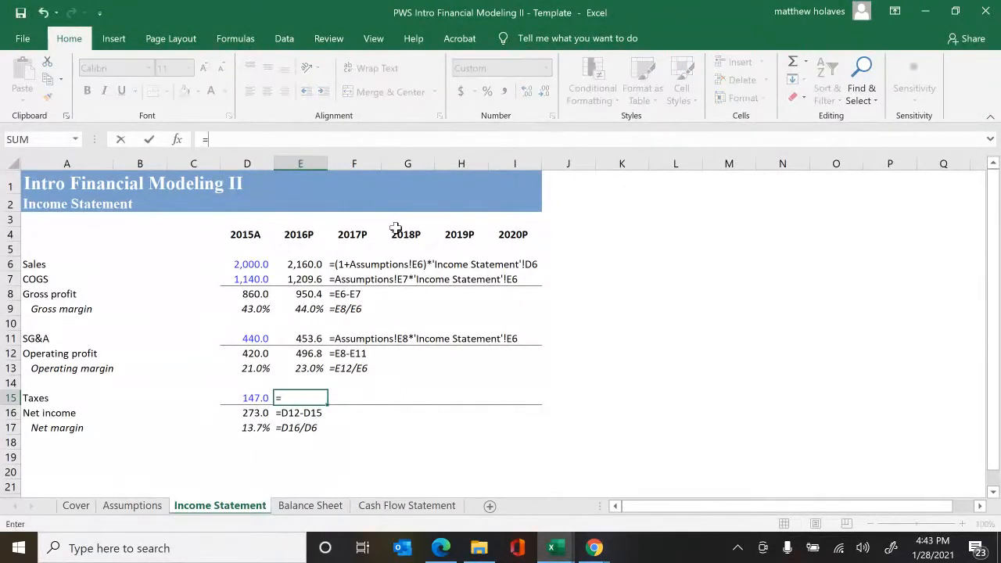
{"action": "key", "text": "ctrl+Page_Up"}
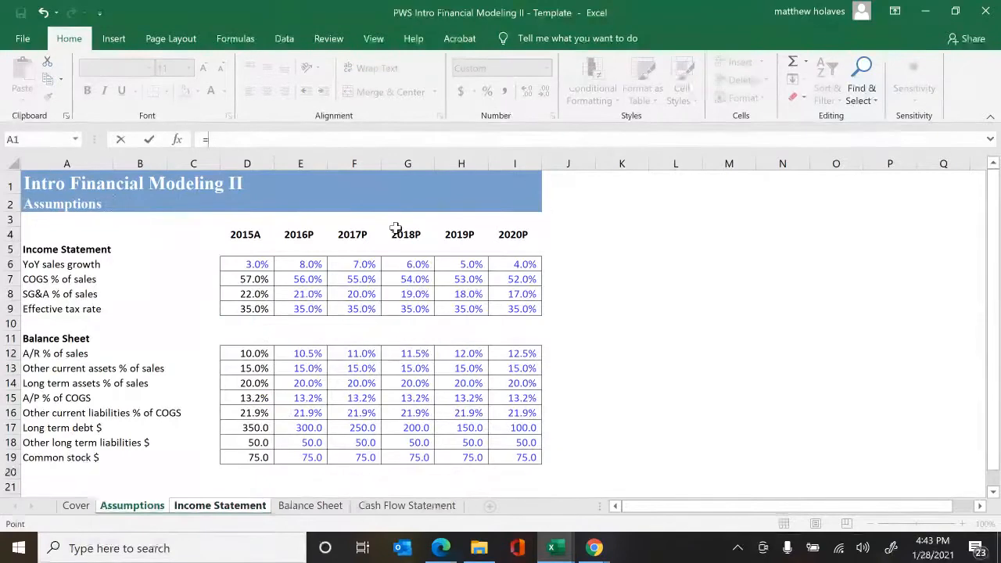
{"action": "key", "text": "Down"}
{"action": "key", "text": "Down"}
{"action": "key", "text": "Down"}
{"action": "key", "text": "Down"}
{"action": "key", "text": "Down"}
{"action": "key", "text": "Down"}
{"action": "key", "text": "Down"}
{"action": "key", "text": "Down"}
{"action": "key", "text": "Right"}
{"action": "key", "text": "Right"}
{"action": "key", "text": "Right"}
{"action": "key", "text": "Right"}
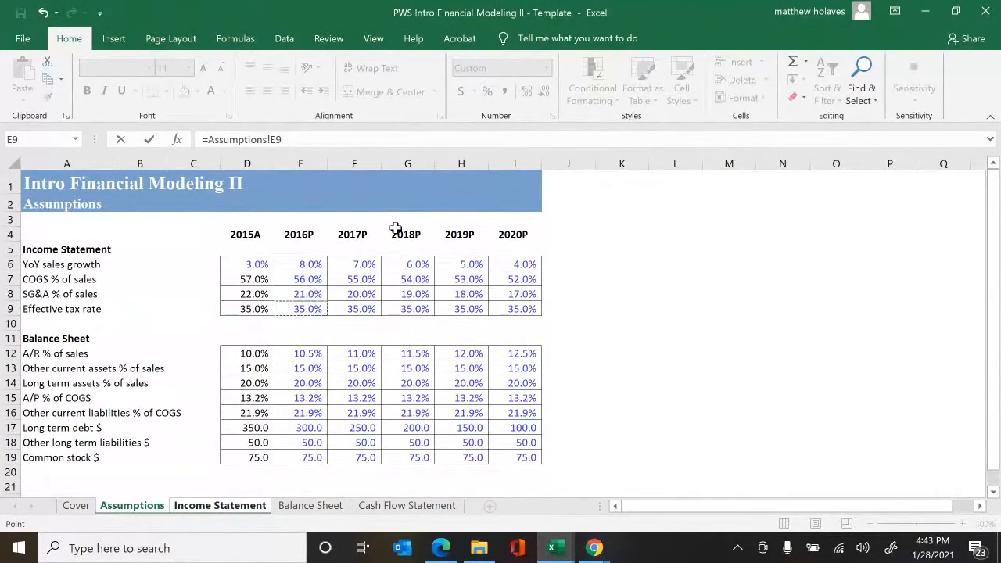
{"action": "type", "text": "*"}
{"action": "key", "text": "ctrl+Page_Down"}
{"action": "key", "text": "Up"}
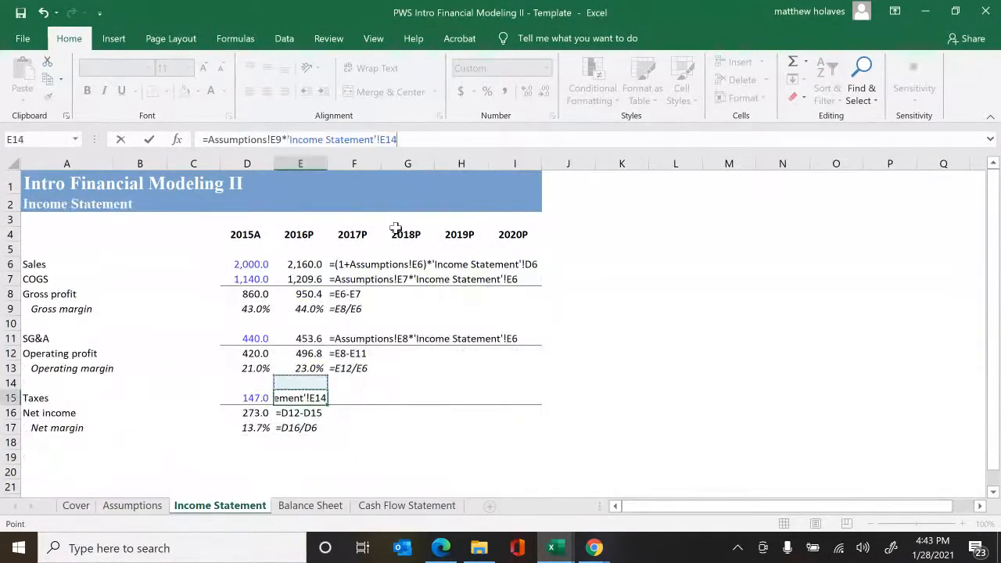
{"action": "key", "text": "Up"}
{"action": "key", "text": "Up"}
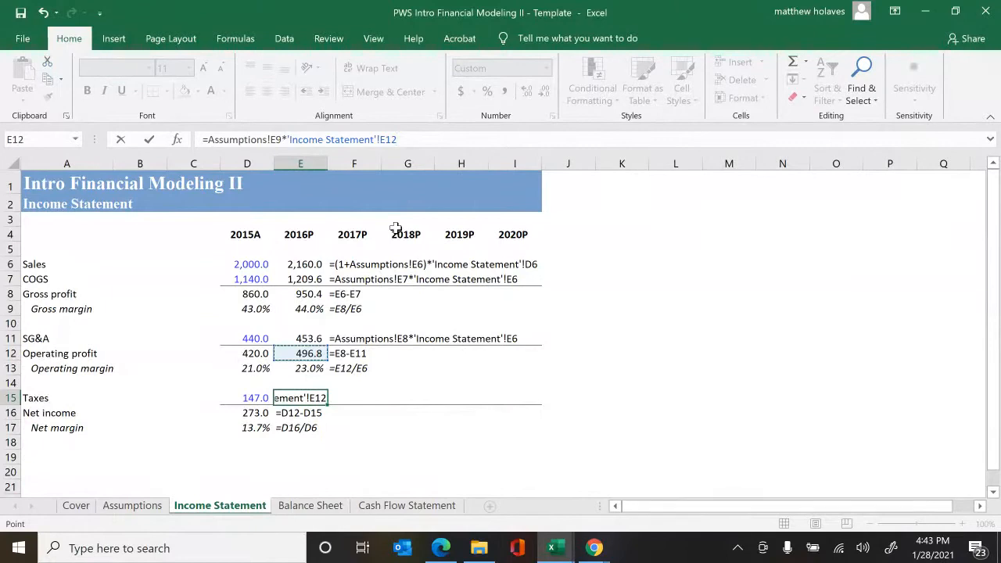
{"action": "key", "text": "Tab"}
- Display the 2016P taxes formula text =Assumptions!E9*'Income Statement'!E12 in F15
{"action": "type", "text": "=Assumptions!E9*'Income Statement'!E12"}
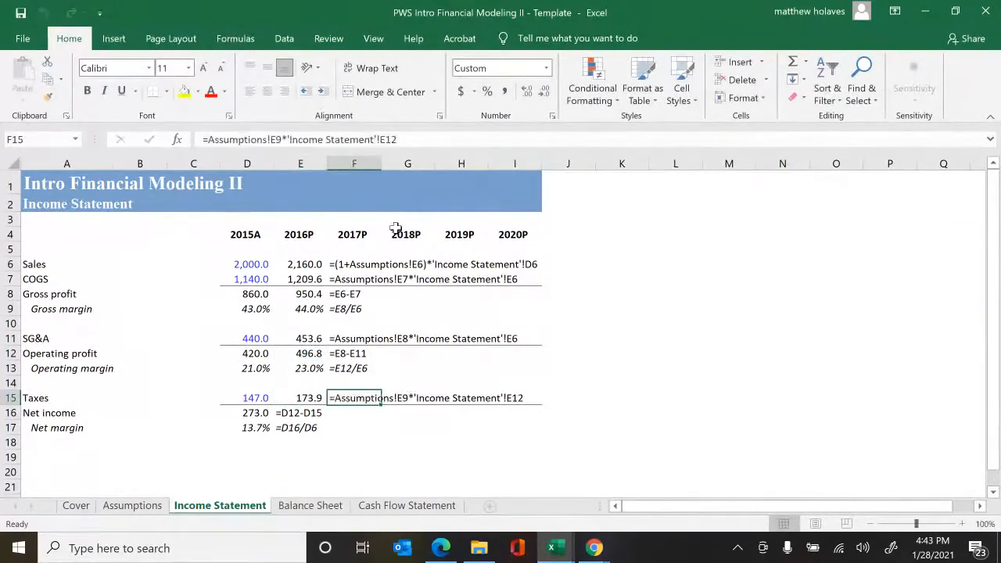
{"action": "key", "text": "Left"}
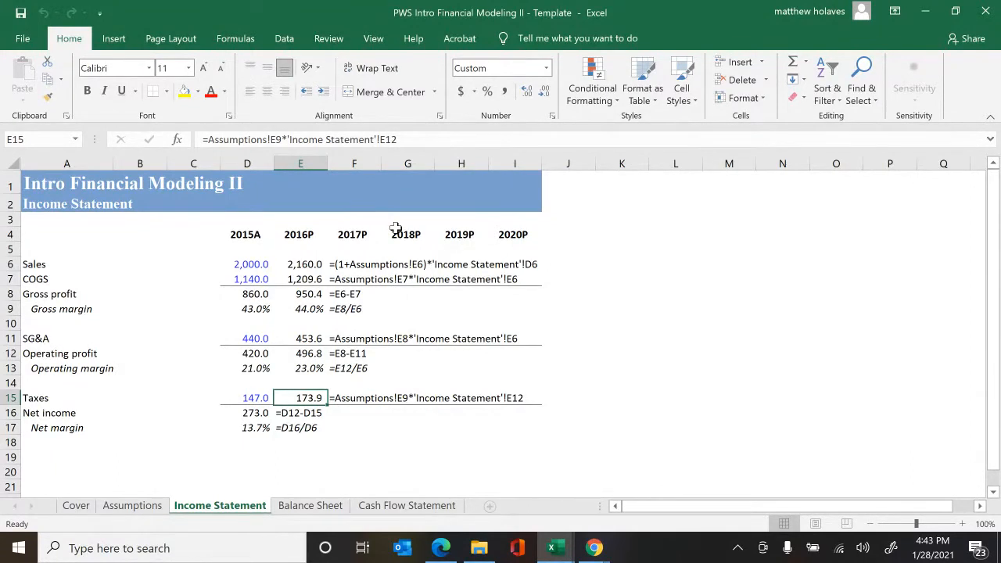
- Calculate the 2016P net income in E16 as =E12-E15 and the net margin in E17 as =E16/E6
{"action": "key", "text": "Down"}
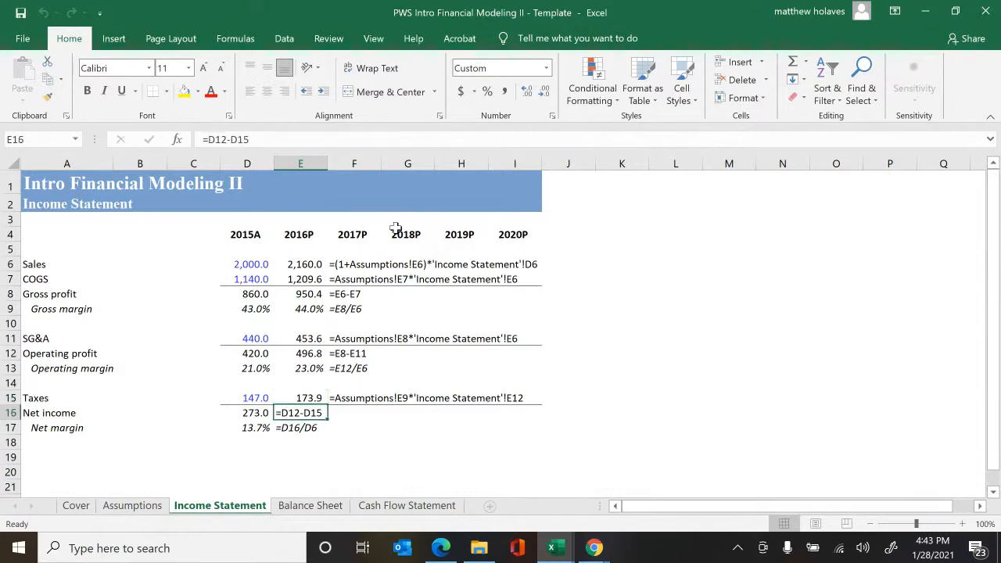
{"action": "key", "text": "shift+Down"}
{"action": "key", "text": "ctrl+v"}
- Display the 2016P net income and net margin formula texts in F16 and F17
{"action": "key", "text": "Right"}
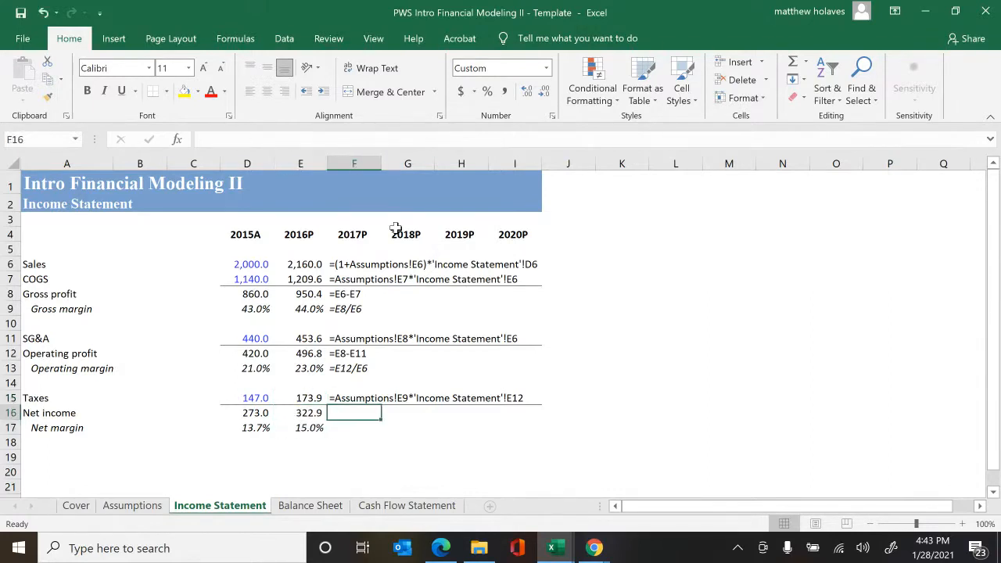
{"action": "type", "text": "'=E12-E15"}
{"action": "key", "text": "Return"}
{"action": "type", "text": "'=E16/E6"}
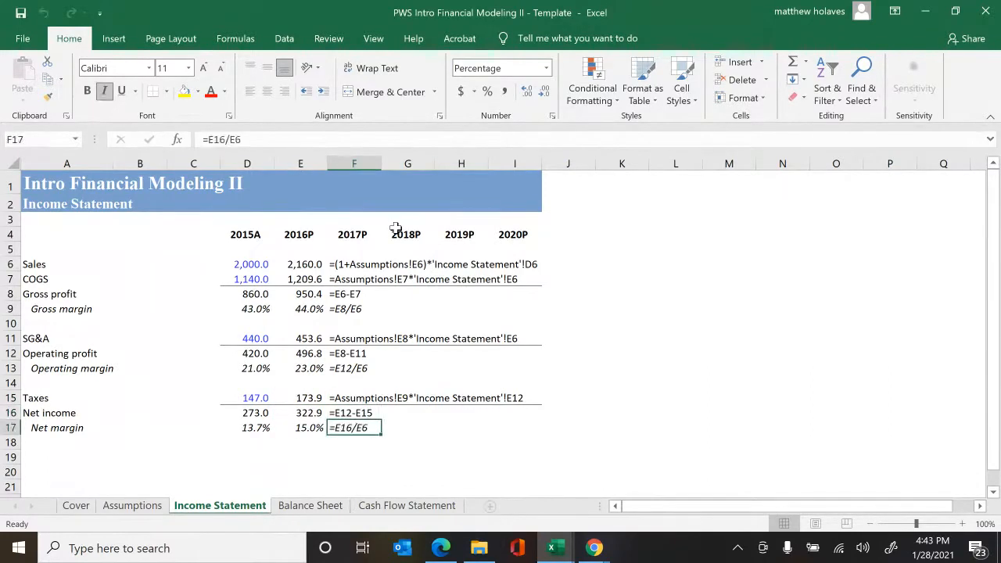
- Fill the 2016P income statement formulas in E6:E17 across the 2017P to 2020P columns through I17
{"action": "key", "text": "Left"}
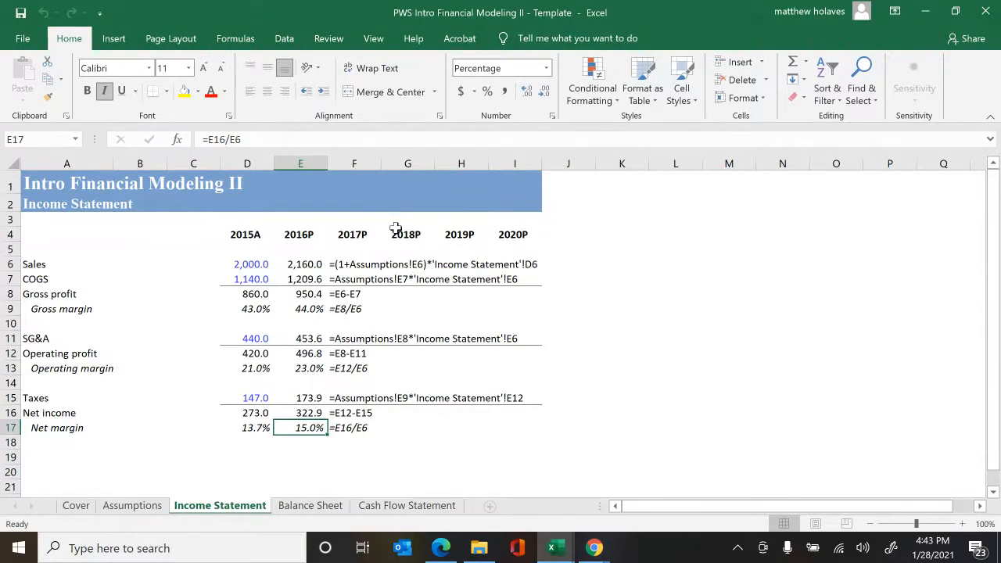
{"action": "key", "text": "Up"}
{"action": "key", "text": "Up"}
{"action": "key", "text": "Up"}
{"action": "key", "text": "Up"}
{"action": "key", "text": "Up"}
{"action": "key", "text": "Up"}
{"action": "key", "text": "Up"}
{"action": "key", "text": "Up"}
{"action": "key", "text": "Up"}
{"action": "key", "text": "Up"}
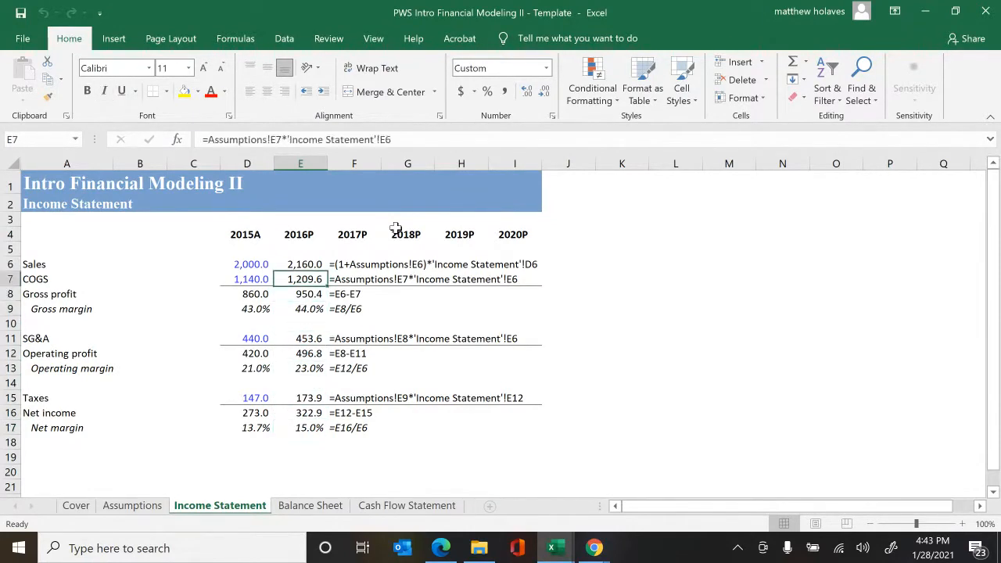
{"action": "key", "text": "Up"}
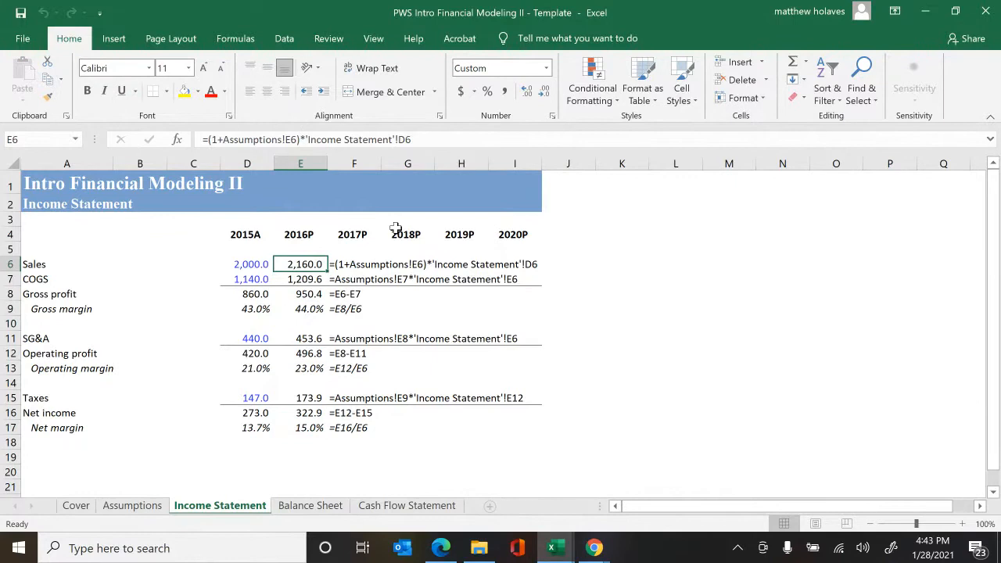
{"action": "key", "text": "shift+Down"}
{"action": "key", "text": "shift+Down"}
{"action": "key", "text": "shift+Down"}
{"action": "key", "text": "shift+Down"}
{"action": "key", "text": "shift+Down"}
{"action": "key", "text": "shift+Down"}
{"action": "key", "text": "shift+Down"}
{"action": "key", "text": "shift+Down"}
{"action": "key", "text": "shift+Down"}
{"action": "key", "text": "shift+Down"}
{"action": "key", "text": "shift+Down"}
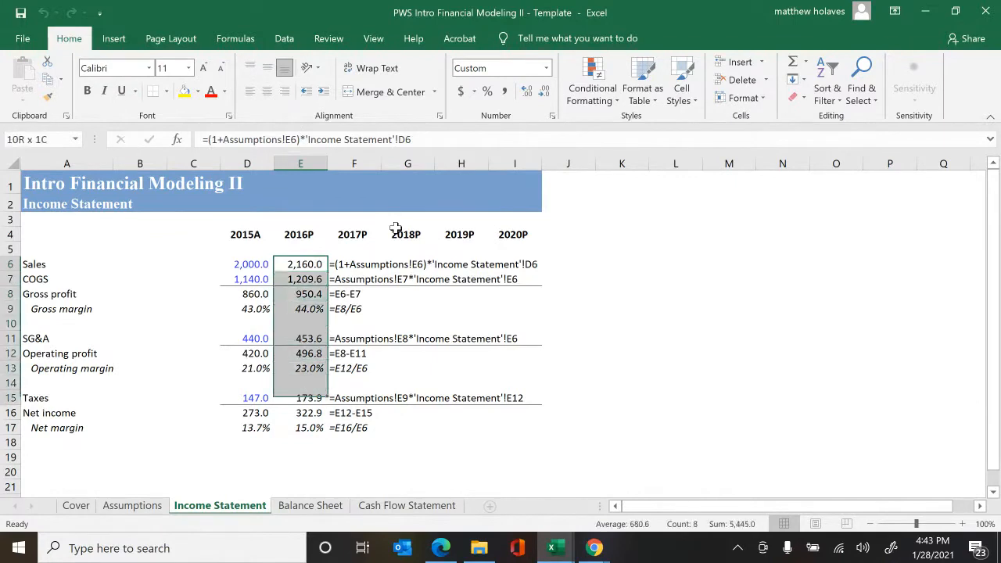
{"action": "key", "text": "shift+Right"}
{"action": "key", "text": "shift+Right"}
{"action": "key", "text": "shift+Right"}
{"action": "key", "text": "shift+Right"}
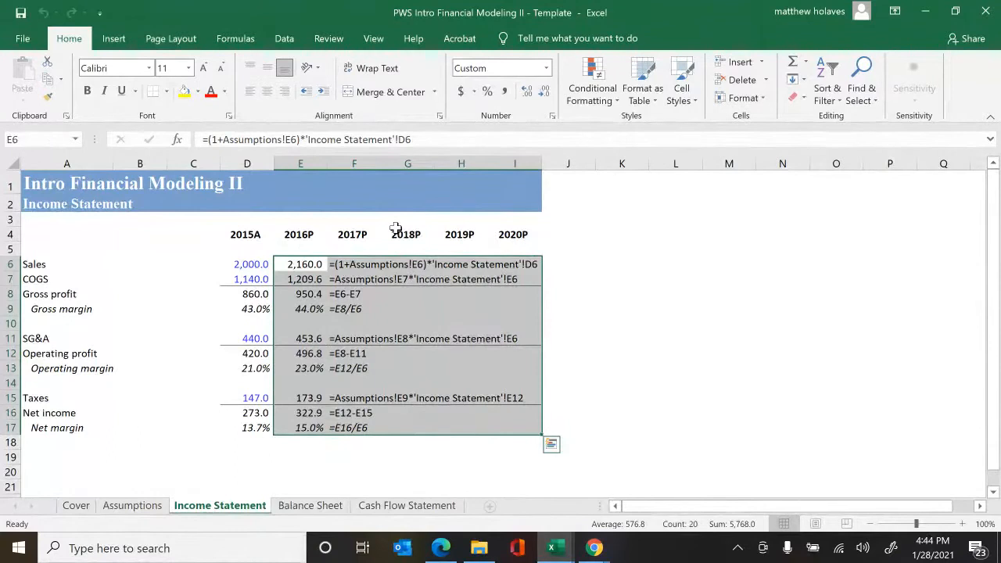
{"action": "key", "text": "ctrl+r"}
- Display the 2020P formula texts beside the income statement by entering =fr(I6) in J6 and filling it down to J18
{"action": "key", "text": "Right"}
{"action": "key", "text": "Right"}
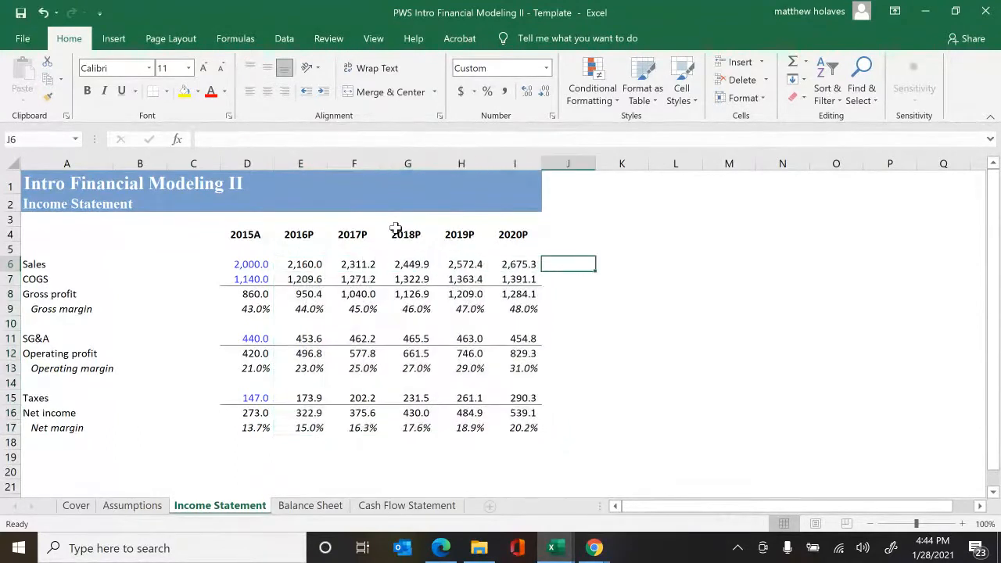
{"action": "key", "text": "ctrl+shift+f"}
{"action": "key", "text": "shift+Down"}
{"action": "key", "text": "shift+Down"}
{"action": "key", "text": "shift+Down"}
{"action": "key", "text": "shift+Down"}
{"action": "key", "text": "shift+Down"}
{"action": "key", "text": "shift+Down"}
{"action": "key", "text": "shift+Down"}
{"action": "key", "text": "shift+Down"}
{"action": "key", "text": "shift+Down"}
{"action": "key", "text": "shift+Down"}
{"action": "key", "text": "shift+Down"}
{"action": "key", "text": "shift+Down"}
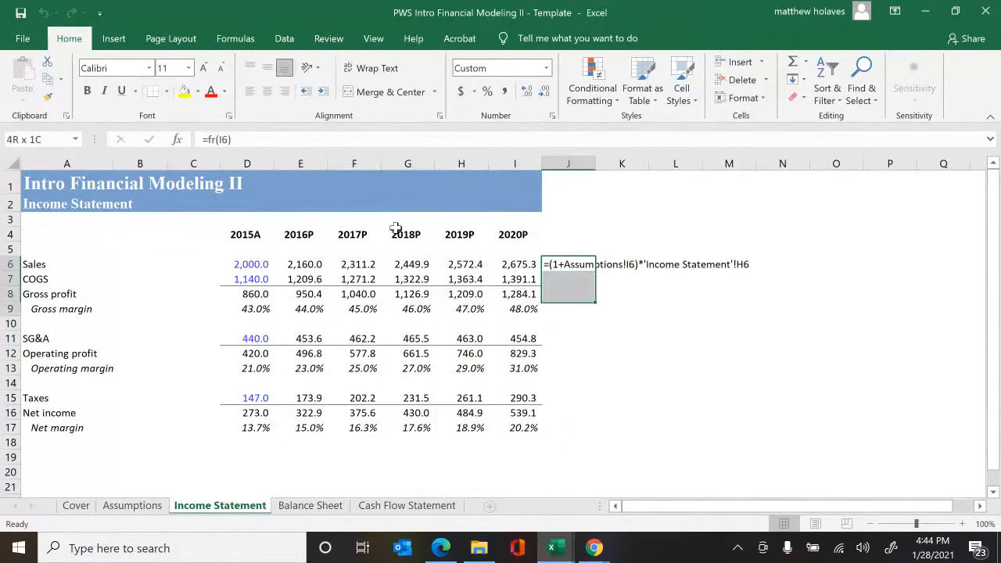
{"action": "key", "text": "ctrl+d"}
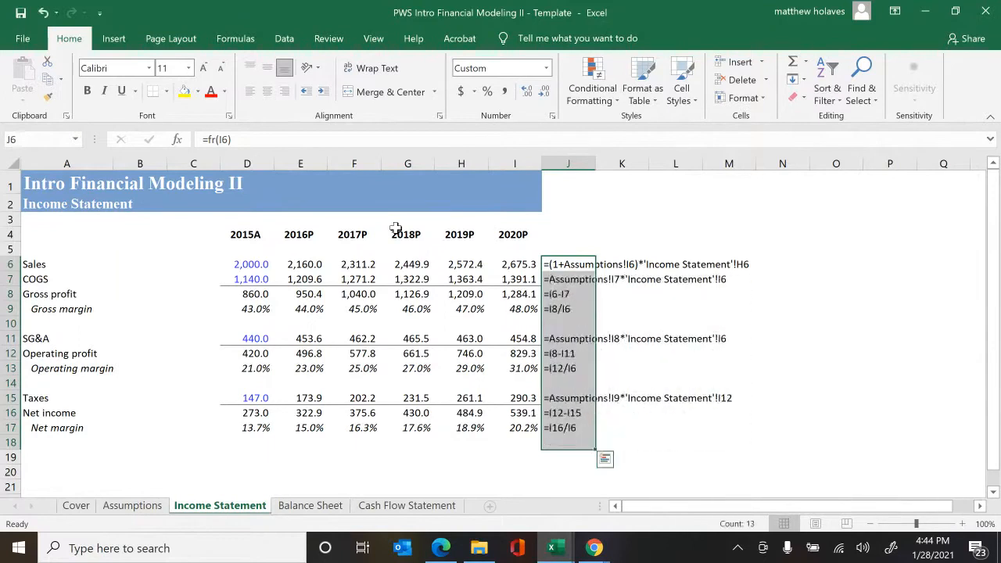
{"action": "key", "text": "Left"}
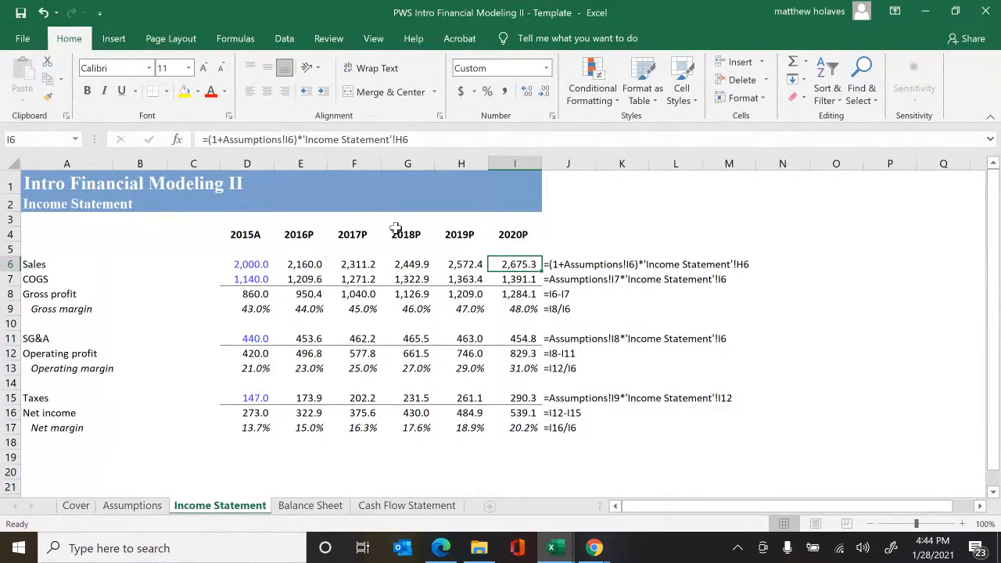
- Delete the 2020P formula texts from J6:J17
{"action": "key", "text": "Right"}
{"action": "key", "text": "shift+Down"}
{"action": "key", "text": "shift+Down"}
{"action": "key", "text": "shift+Down"}
{"action": "key", "text": "shift+Down"}
{"action": "key", "text": "shift+Down"}
{"action": "key", "text": "shift+Down"}
{"action": "key", "text": "shift+Down"}
{"action": "key", "text": "shift+Down"}
{"action": "key", "text": "shift+Down"}
{"action": "key", "text": "shift+Down"}
{"action": "key", "text": "shift+Down"}
{"action": "key", "text": "ctrl+c"}
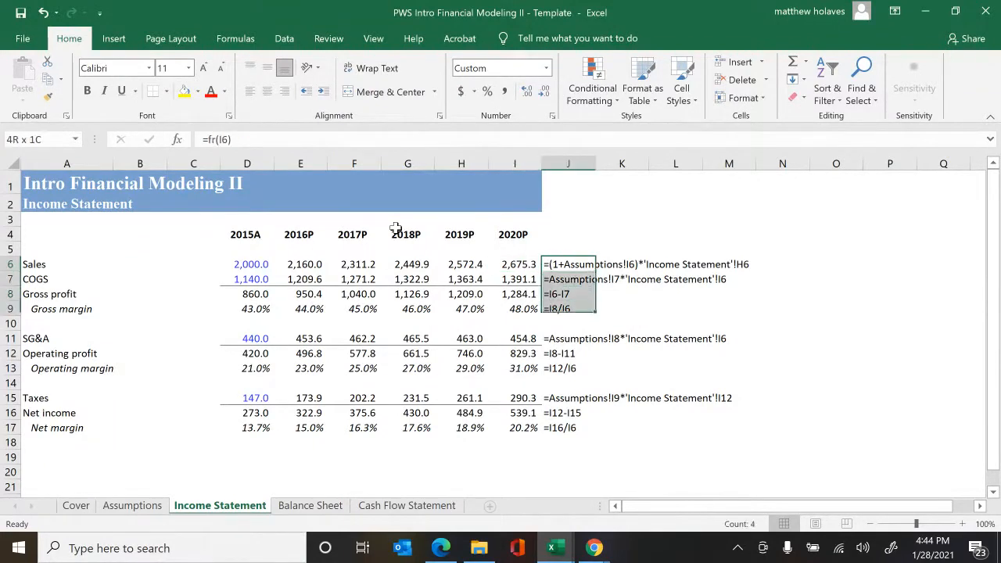
{"action": "key", "text": "Delete"}
- Clear the 2017P to 2020P projections in F6:I17
{"action": "key", "text": "Left"}
{"action": "key", "text": "Left"}
{"action": "key", "text": "Left"}
{"action": "key", "text": "Left"}
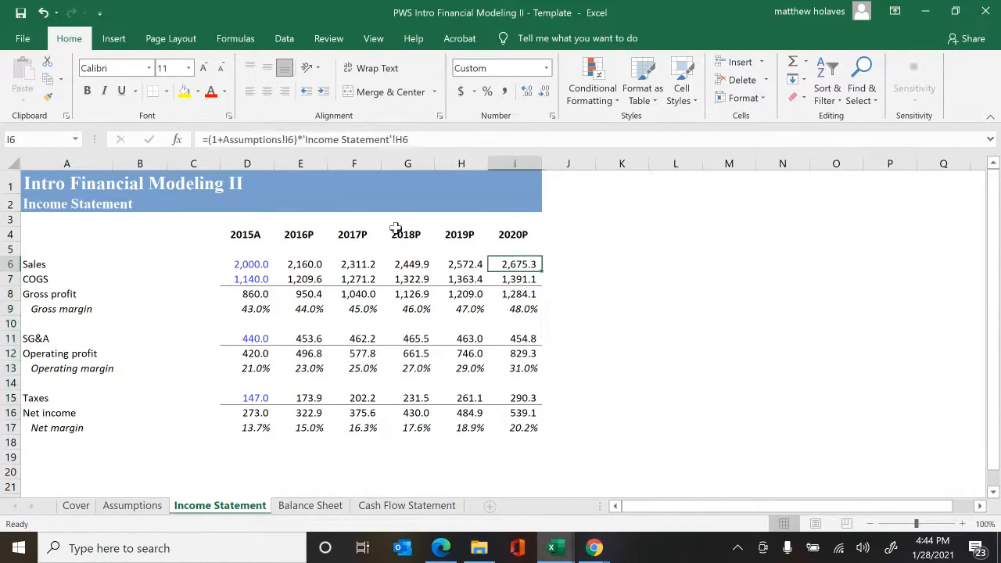
{"action": "key", "text": "shift+Down"}
{"action": "key", "text": "shift+Down"}
{"action": "key", "text": "shift+Down"}
{"action": "key", "text": "shift+Down"}
{"action": "key", "text": "shift+Down"}
{"action": "key", "text": "shift+Down"}
{"action": "key", "text": "shift+Down"}
{"action": "key", "text": "shift+Down"}
{"action": "key", "text": "shift+Down"}
{"action": "key", "text": "shift+Down"}
{"action": "key", "text": "shift+Down"}
{"action": "key", "text": "shift+Right"}
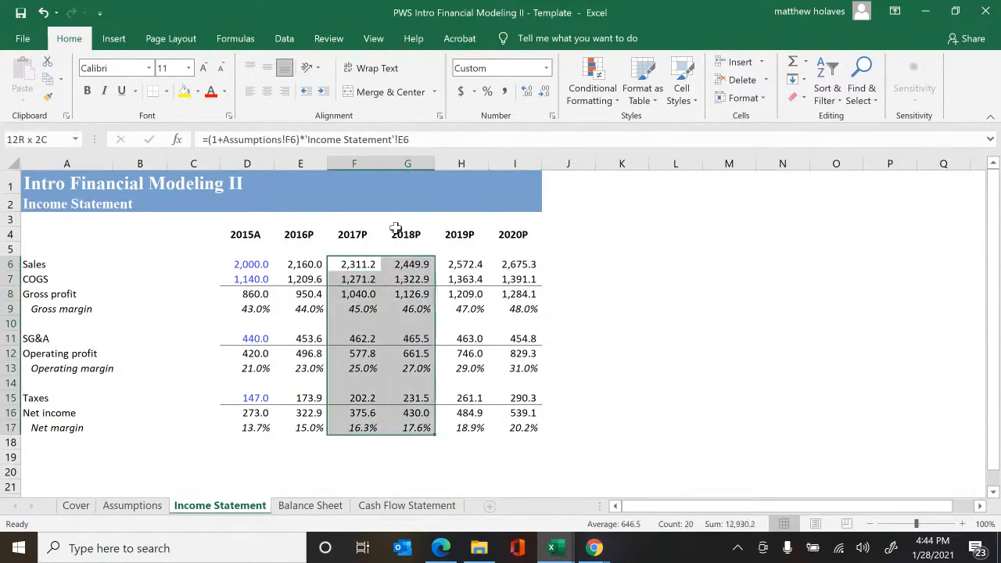
{"action": "key", "text": "shift+Right"}
{"action": "key", "text": "shift+Right"}
{"action": "key", "text": "Delete"}
- Extend the 2016P income statement formulas from E6:E17 across 2017P to 2020P, filling F6:I17
{"action": "key", "text": "Left"}
{"action": "key", "text": "shift+Down"}
{"action": "key", "text": "shift+Down"}
{"action": "key", "text": "shift+Down"}
{"action": "key", "text": "shift+Down"}
{"action": "key", "text": "shift+Down"}
{"action": "key", "text": "shift+Down"}
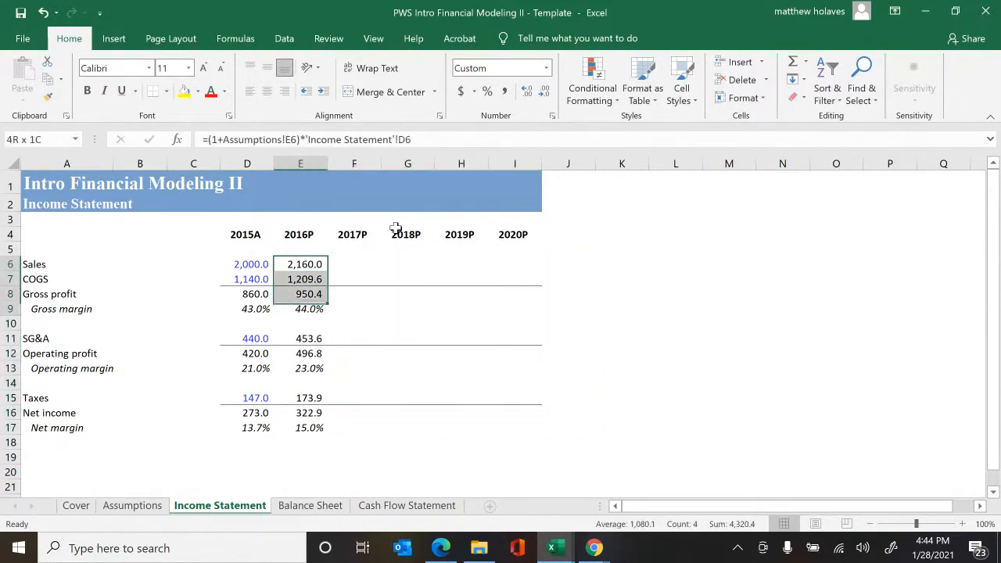
{"action": "key", "text": "Right"}
{"action": "key", "text": "Left"}
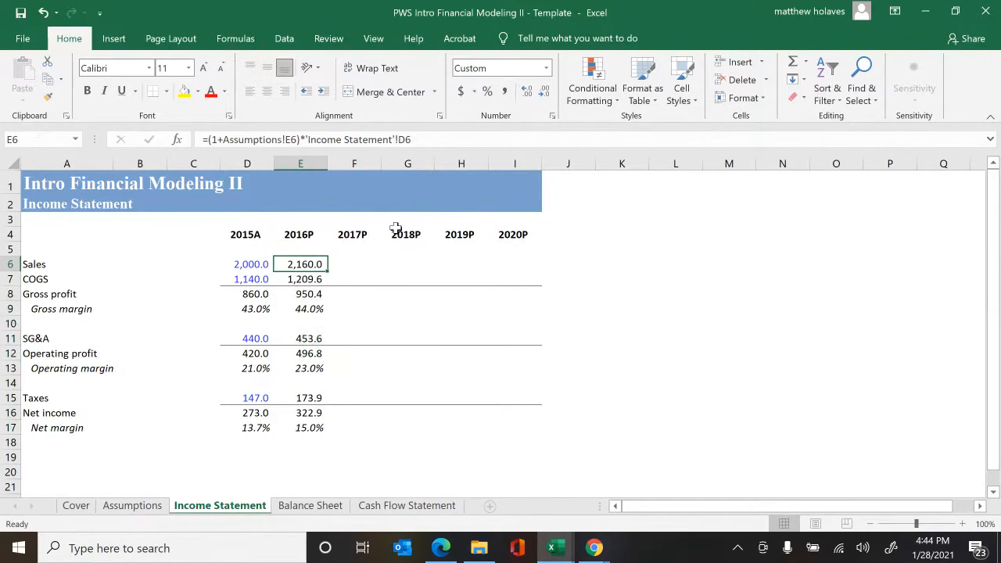
{"action": "key", "text": "shift+Down"}
{"action": "key", "text": "shift+Down"}
{"action": "key", "text": "shift+Down"}
{"action": "key", "text": "shift+Down"}
{"action": "key", "text": "shift+Down"}
{"action": "key", "text": "shift+Down"}
{"action": "key", "text": "shift+Down"}
{"action": "key", "text": "shift+Down"}
{"action": "key", "text": "shift+Down"}
{"action": "key", "text": "shift+Down"}
{"action": "key", "text": "shift+Down"}
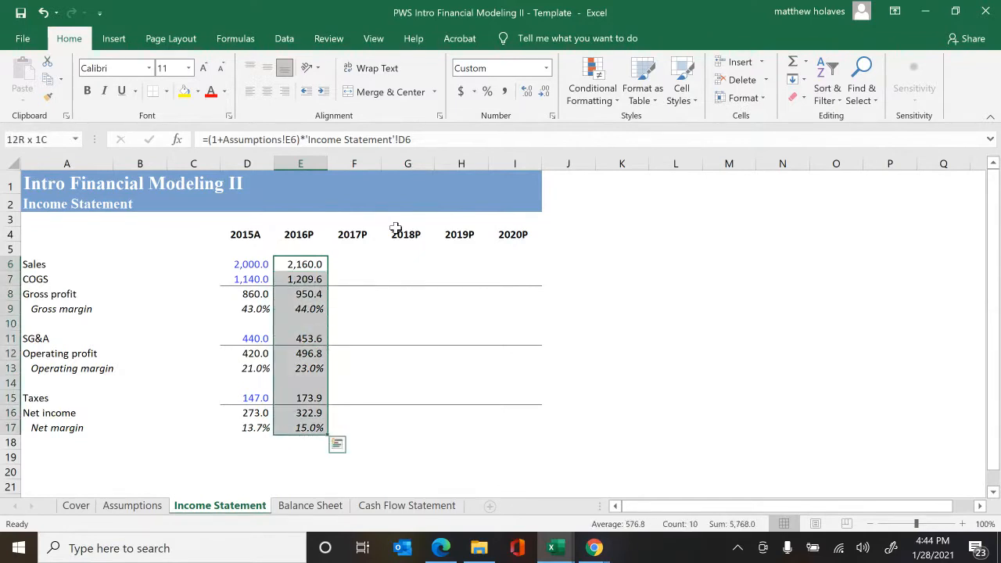
{"action": "key", "text": "shift+Right"}
{"action": "key", "text": "shift+Right"}
{"action": "key", "text": "shift+Right"}
{"action": "key", "text": "shift+Right"}
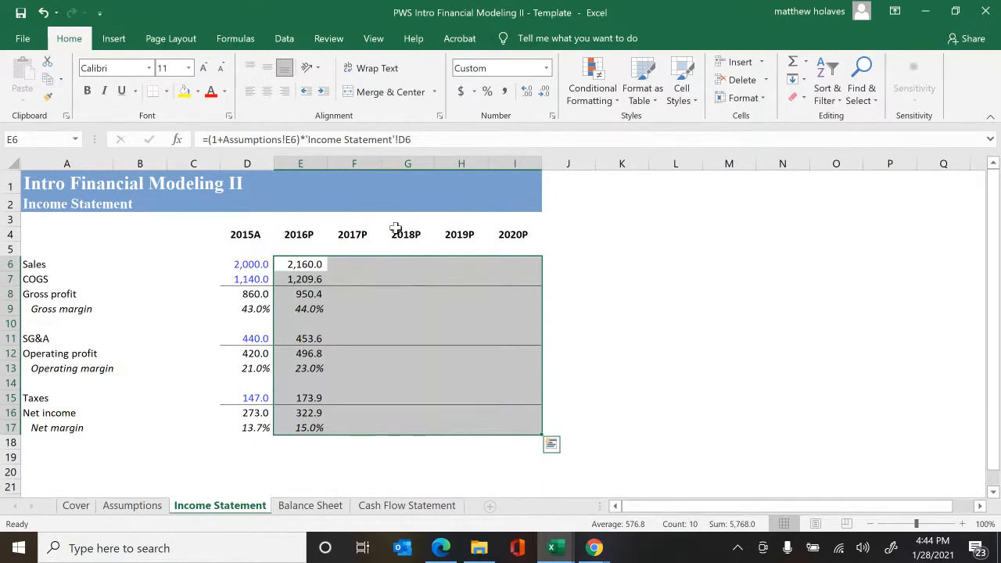
{"action": "key", "text": "ctrl+r"}
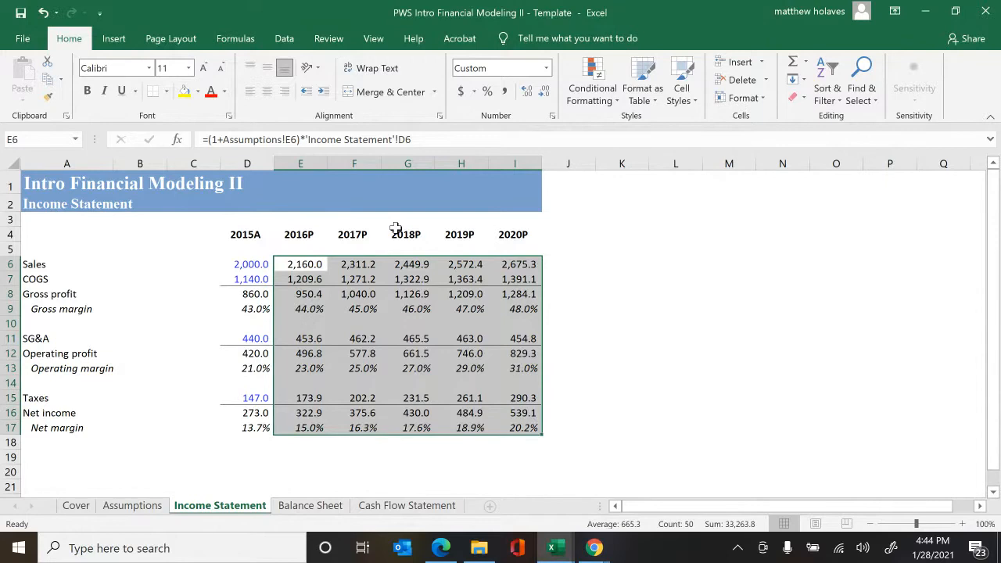
- Show the 2020P formula texts in J6:J17 by entering =fr(I6) in J6 and copying it down to the net margin row
{"action": "key", "text": "Right"}
{"action": "key", "text": "Right"}
{"action": "key", "text": "Right"}
{"action": "key", "text": "Right"}
{"action": "key", "text": "Right"}
{"action": "key", "text": "Right"}
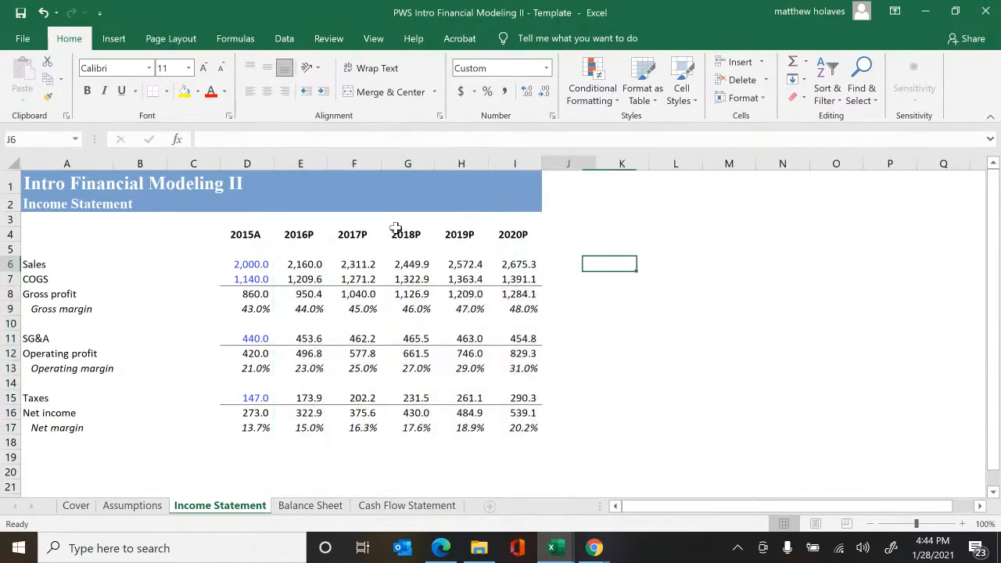
{"action": "key", "text": "Left"}
{"action": "type", "text": "=(1+Assumptions!I6)*'Income Statement'!H6"}
{"action": "key", "text": "shift+Down"}
{"action": "key", "text": "shift+Down"}
{"action": "key", "text": "shift+Down"}
{"action": "key", "text": "shift+Down"}
{"action": "key", "text": "shift+Down"}
{"action": "key", "text": "shift+Down"}
{"action": "key", "text": "shift+Down"}
{"action": "key", "text": "shift+Down"}
{"action": "key", "text": "shift+Down"}
{"action": "key", "text": "shift+Down"}
{"action": "key", "text": "shift+Down"}
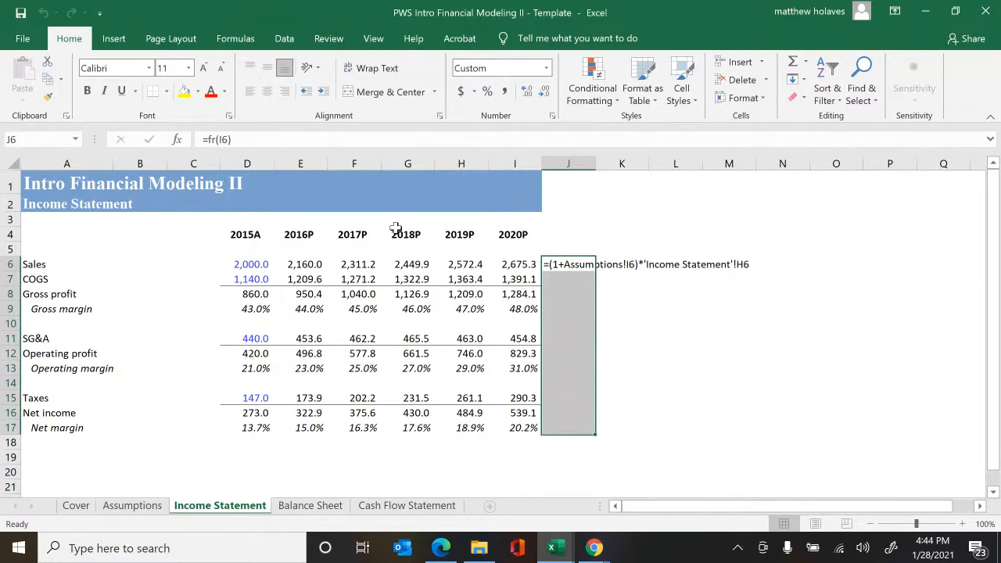
{"action": "key", "text": "ctrl+v"}
{"action": "key", "text": "Left"}
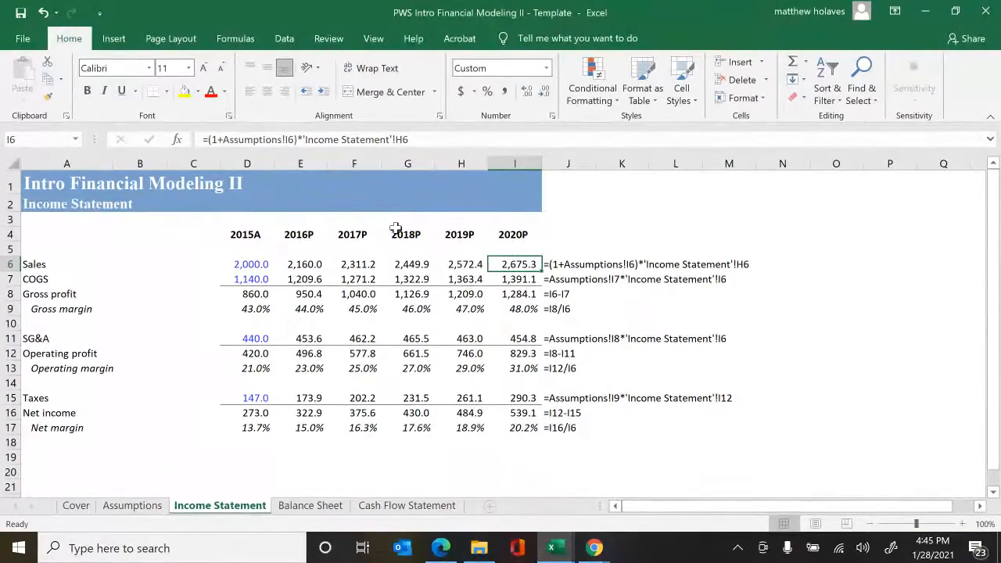
- On the Balance Sheet, total 2015A current assets in D9 with =SUM(D6:D8) and show its formula text in E9
{"action": "key", "text": "ctrl+Page_Down"}
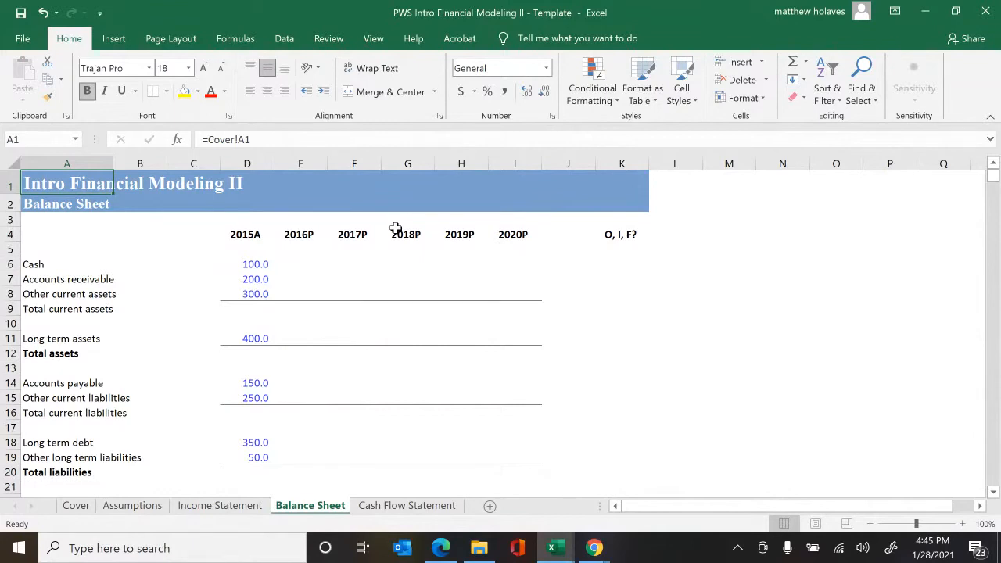
{"action": "key", "text": "Down"}
{"action": "key", "text": "Down"}
{"action": "key", "text": "Down"}
{"action": "key", "text": "Down"}
{"action": "key", "text": "Down"}
{"action": "key", "text": "Down"}
{"action": "key", "text": "Down"}
{"action": "key", "text": "Down"}
{"action": "key", "text": "Right"}
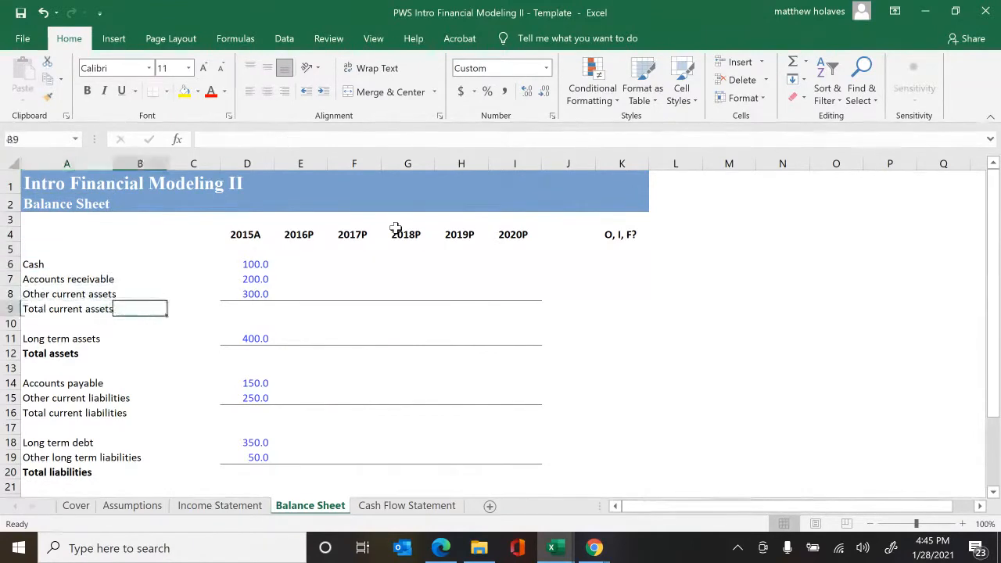
{"action": "key", "text": "Right"}
{"action": "key", "text": "Right"}
{"action": "key", "text": "alt+equal"}
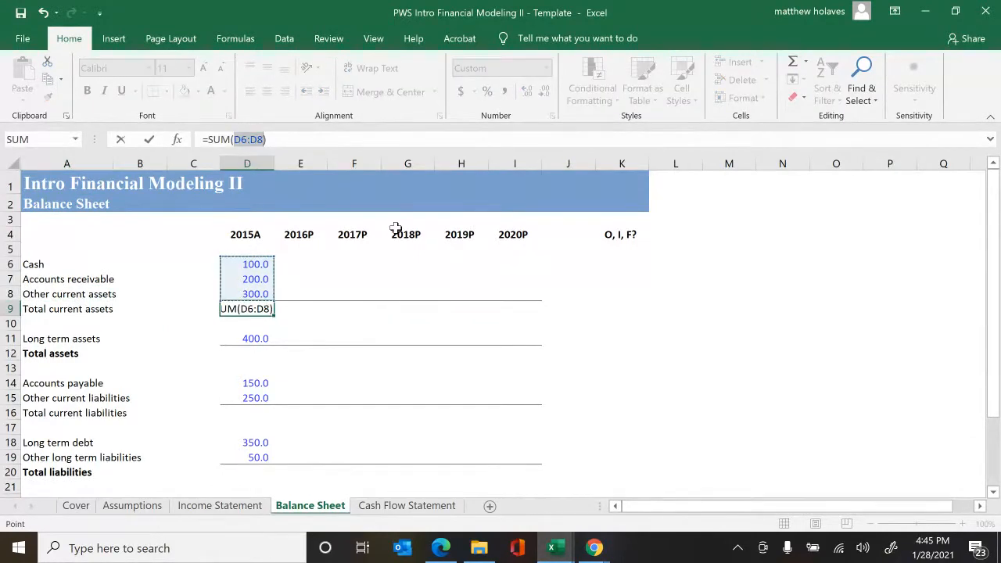
{"action": "key", "text": "ctrl+Return"}
{"action": "key", "text": "Right"}
{"action": "key", "text": "Left"}
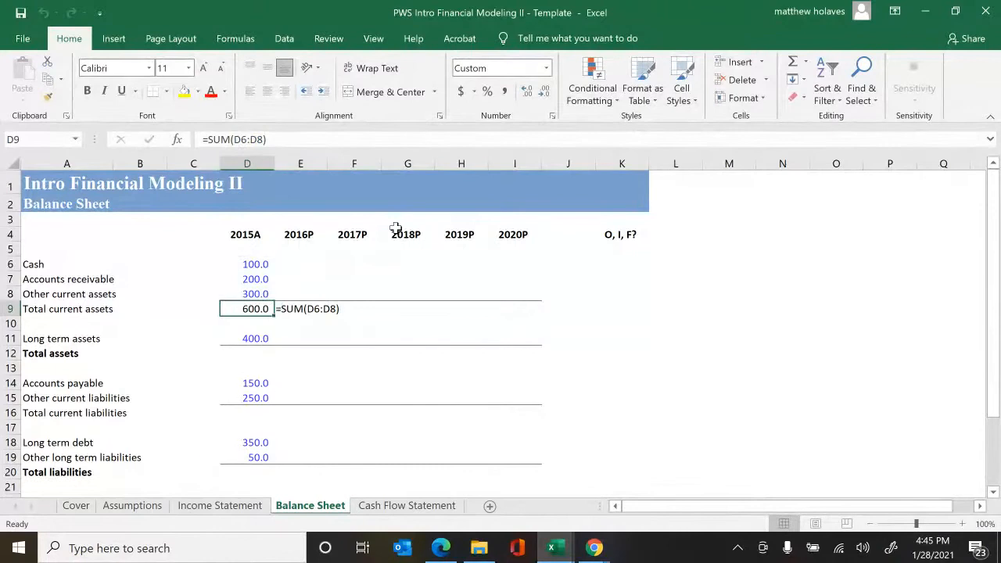
- Calculate 2015A total assets in D12 as =D9+D11 and show its formula text in E12
{"action": "key", "text": "Down"}
{"action": "key", "text": "Down"}
{"action": "key", "text": "Down"}
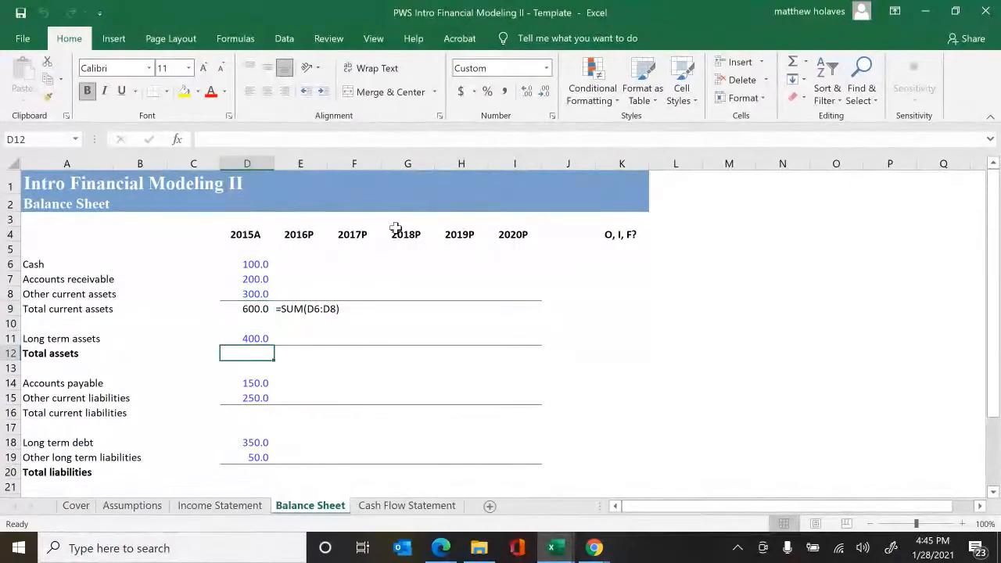
{"action": "type", "text": "="}
{"action": "key", "text": "Up"}
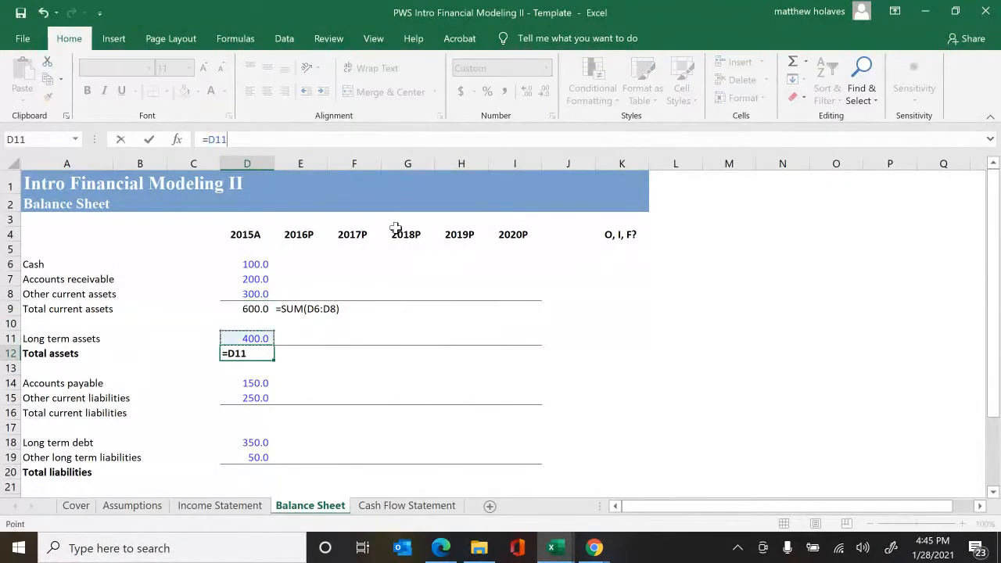
{"action": "key", "text": "Up"}
{"action": "key", "text": "Up"}
{"action": "type", "text": "+"}
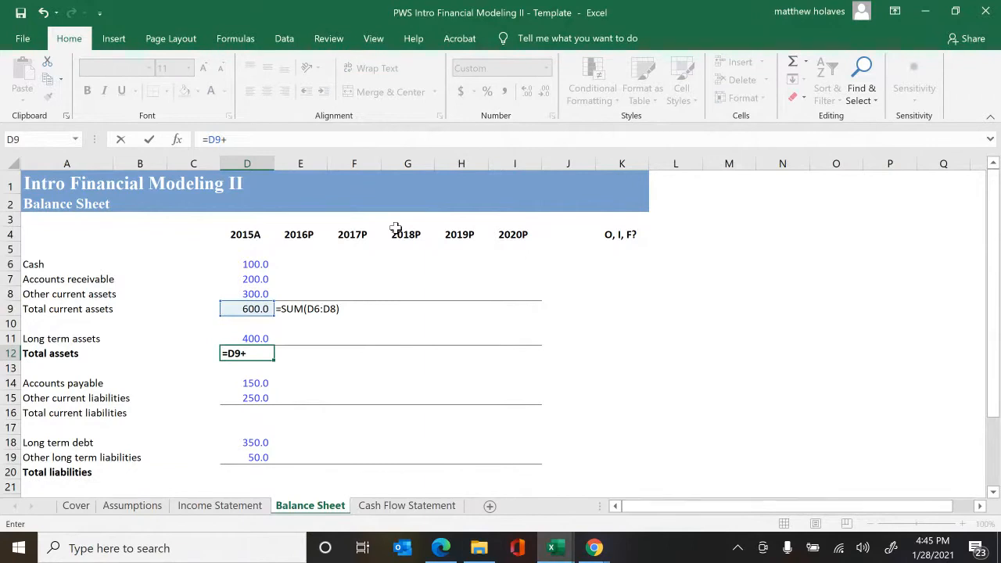
{"action": "key", "text": "Up"}
{"action": "key", "text": "ctrl+Return"}
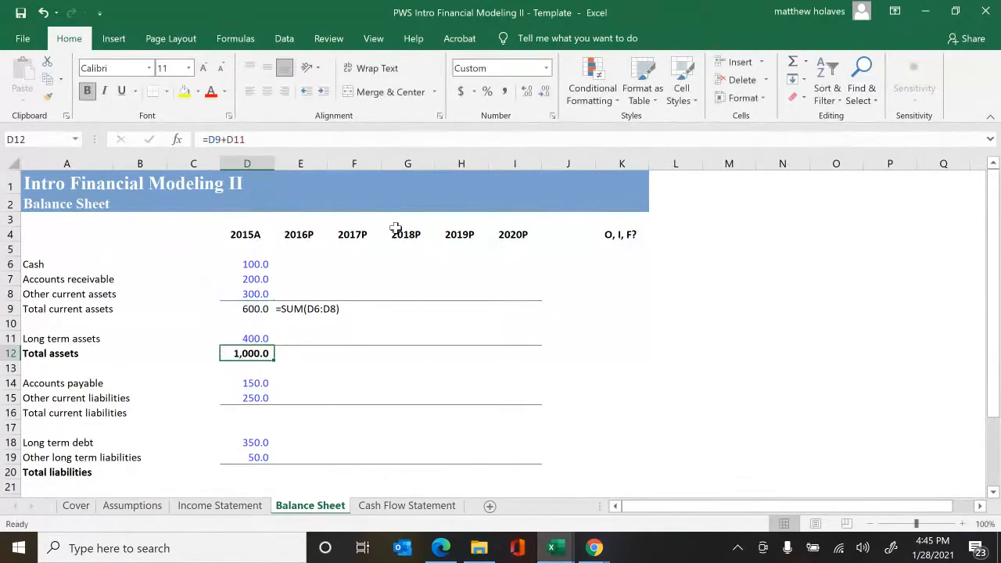
{"action": "key", "text": "Right"}
{"action": "type", "text": "=fr(D12)"}
- Total 2015A current liabilities in D16 with =SUM(D14:D15) and show its formula text in E16
{"action": "key", "text": "Left"}
{"action": "key", "text": "Down"}
{"action": "key", "text": "Down"}
{"action": "key", "text": "Down"}
{"action": "key", "text": "Down"}
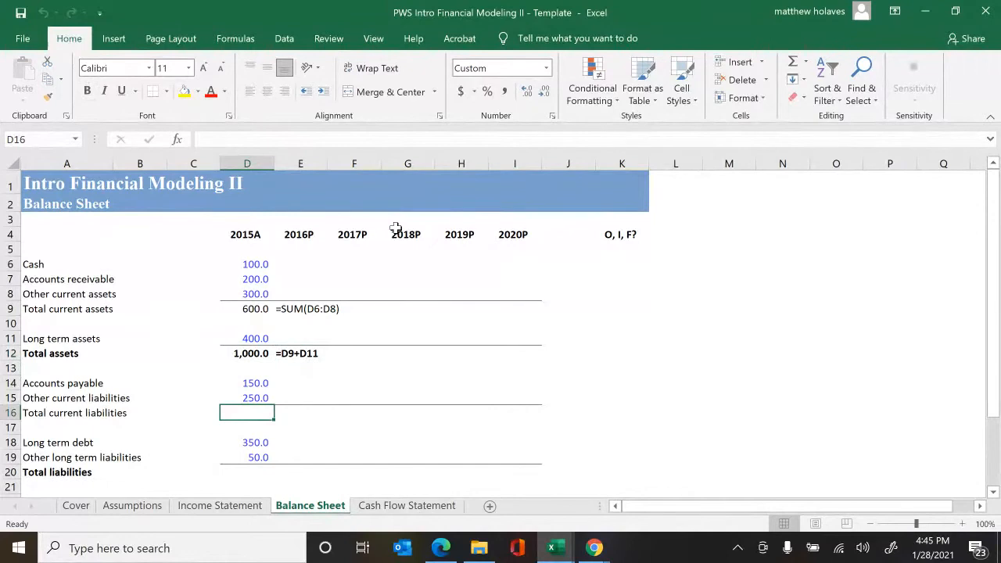
{"action": "type", "text": "=SUM("}
{"action": "key", "text": "Up"}
{"action": "key", "text": "shift+Up"}
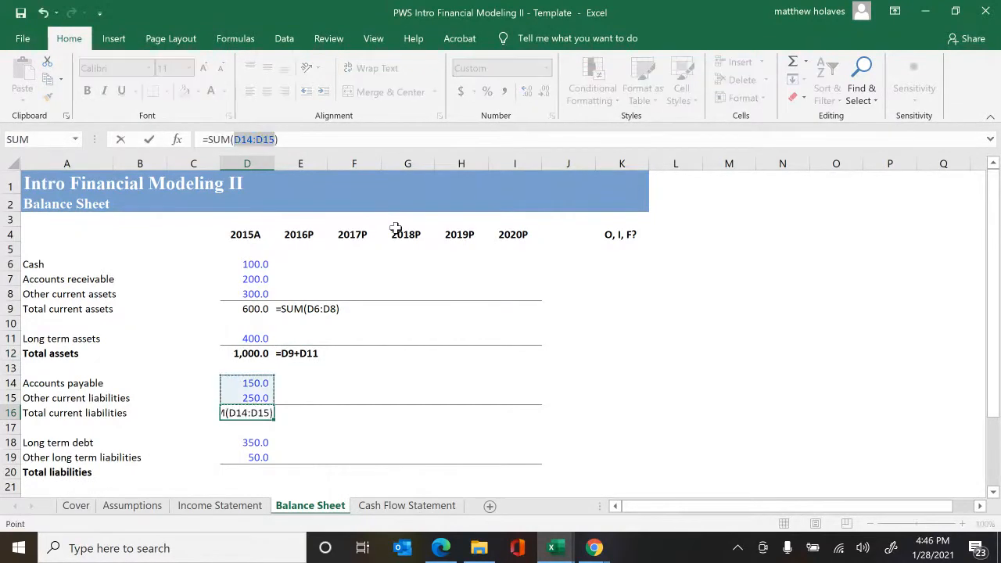
{"action": "key", "text": "Tab"}
{"action": "type", "text": "=SUM(D14:D15)"}
{"action": "key", "text": "Return"}
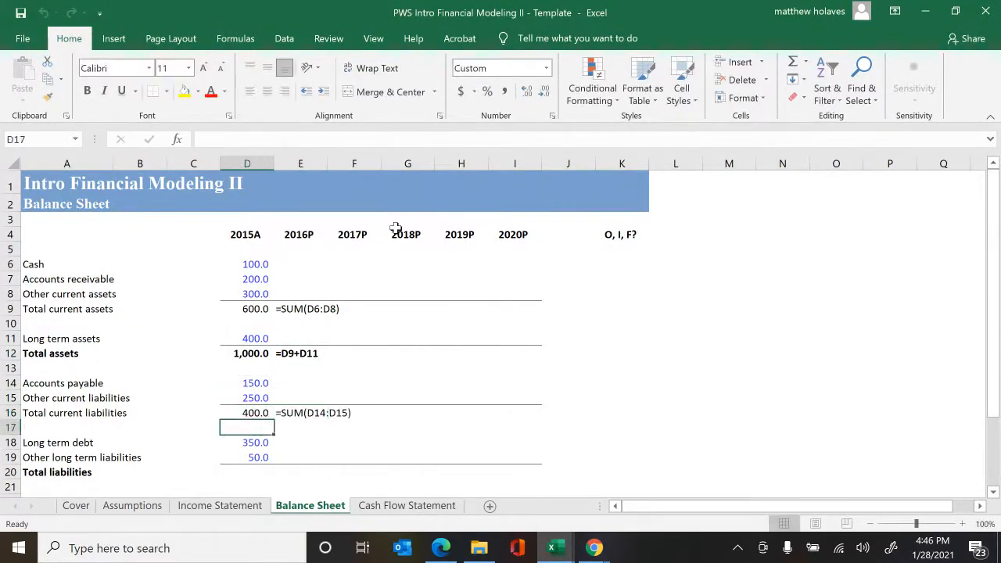
- Calculate 2015A total liabilities in D20 as =D16+SUM(D18:D19) and show its formula text in E20
{"action": "key", "text": "Down"}
{"action": "key", "text": "Down"}
{"action": "key", "text": "Down"}
{"action": "key", "text": "ctrl+b"}
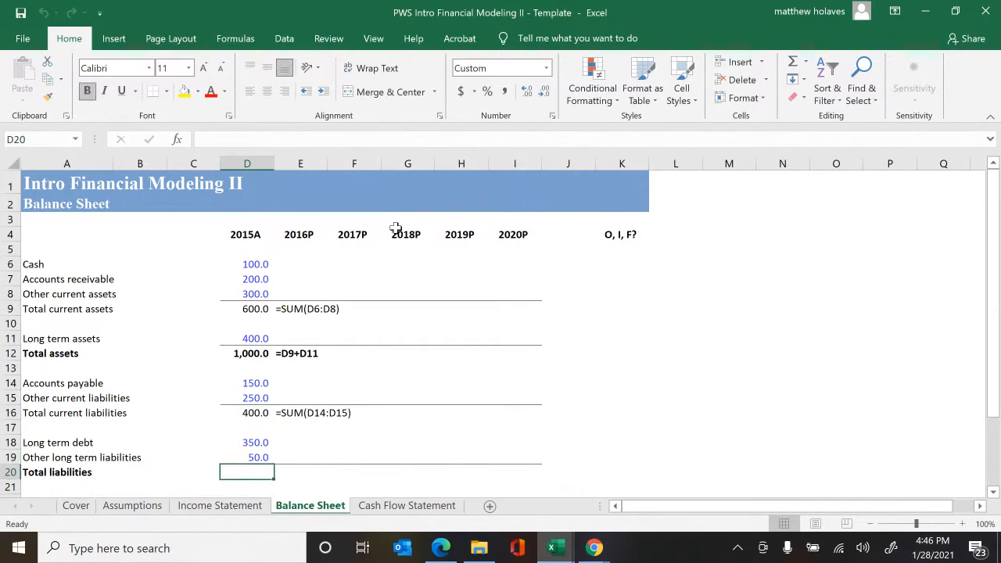
{"action": "type", "text": "="}
{"action": "key", "text": "Up"}
{"action": "key", "text": "Up"}
{"action": "key", "text": "Up"}
{"action": "key", "text": "Up"}
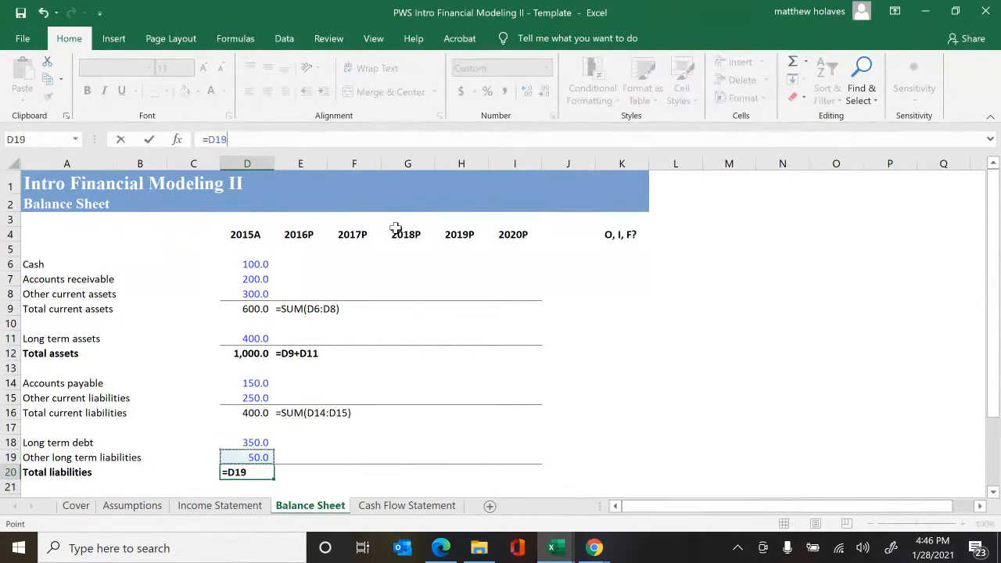
{"action": "type", "text": "+"}
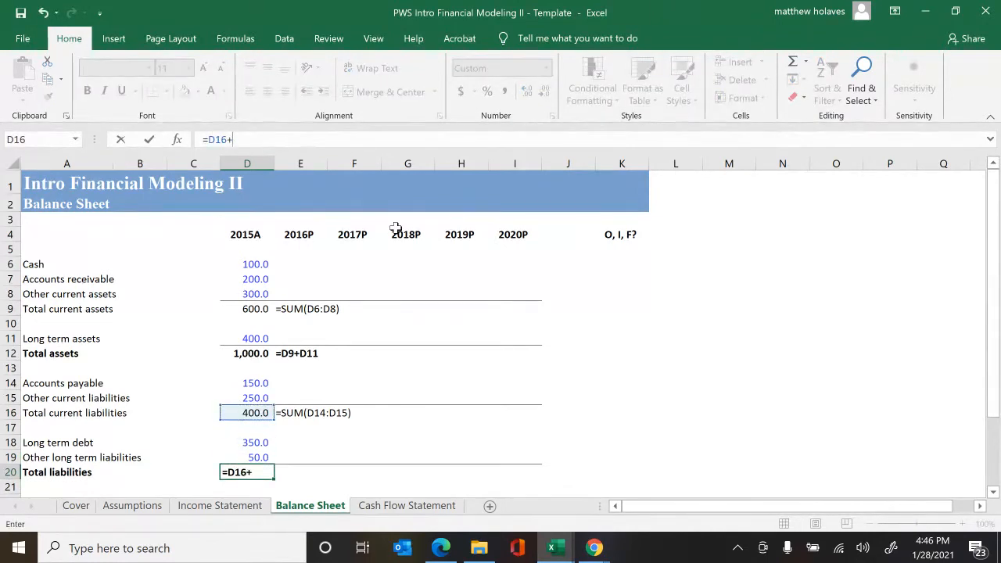
{"action": "type", "text": "sum("}
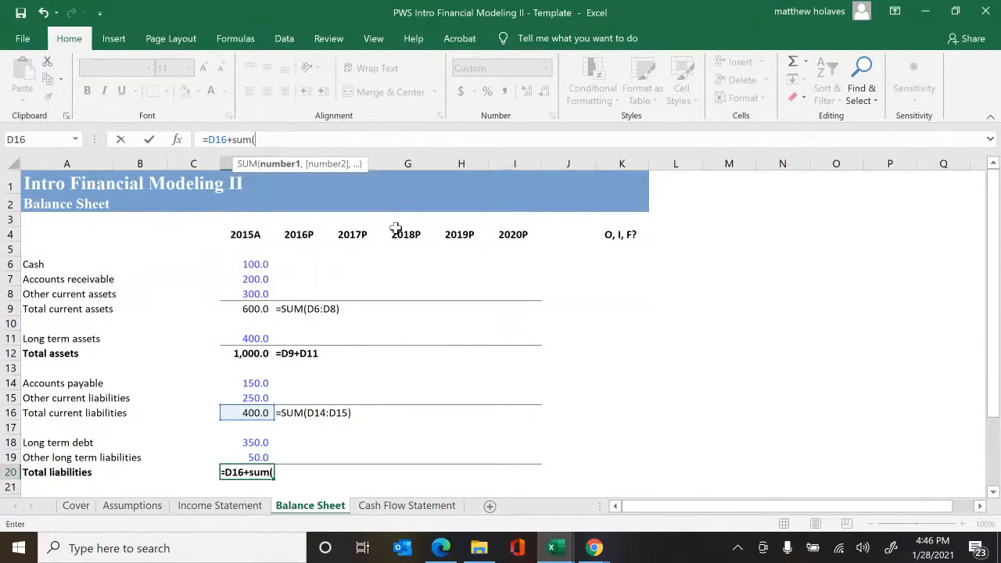
{"action": "key", "text": "Up"}
{"action": "key", "text": "Up"}
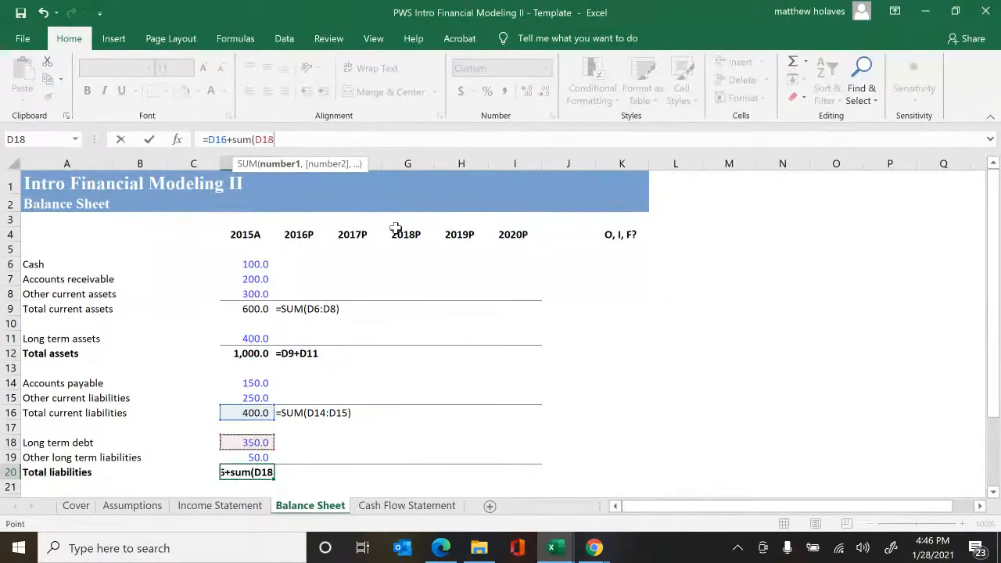
{"action": "key", "text": "shift+Down"}
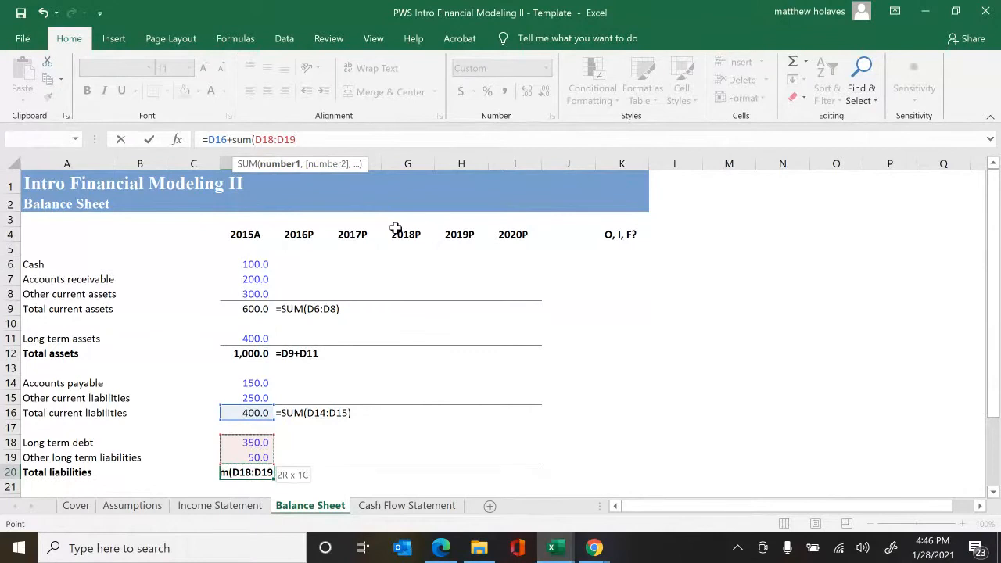
{"action": "type", "text": ")"}
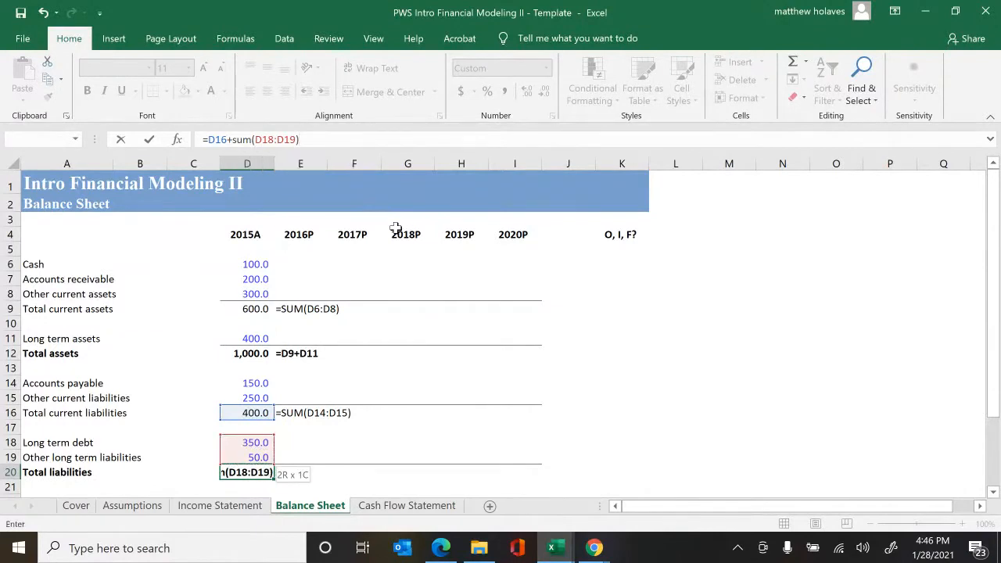
{"action": "key", "text": "Return"}
{"action": "key", "text": "Up"}
{"action": "key", "text": "Right"}
{"action": "key", "text": "ctrl+shift+f"}
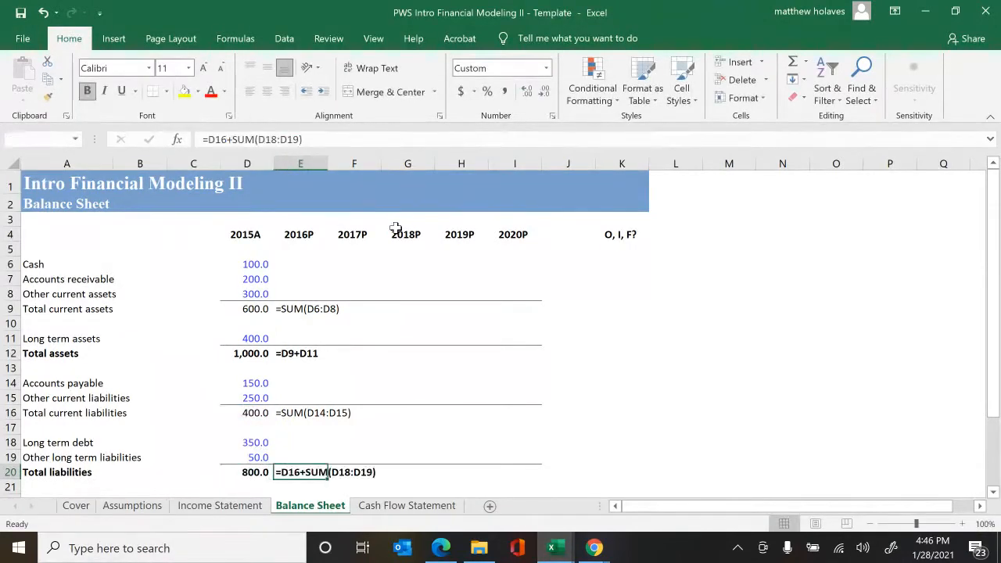
- Total 2015A equity in D24 with =SUM(D22:D23) and show its formula text in E24
{"action": "key", "text": "Left"}
{"action": "key", "text": "Down"}
{"action": "key", "text": "Down"}
{"action": "key", "text": "Down"}
{"action": "key", "text": "Down"}
{"action": "key", "text": "Down"}
{"action": "key", "text": "Down"}
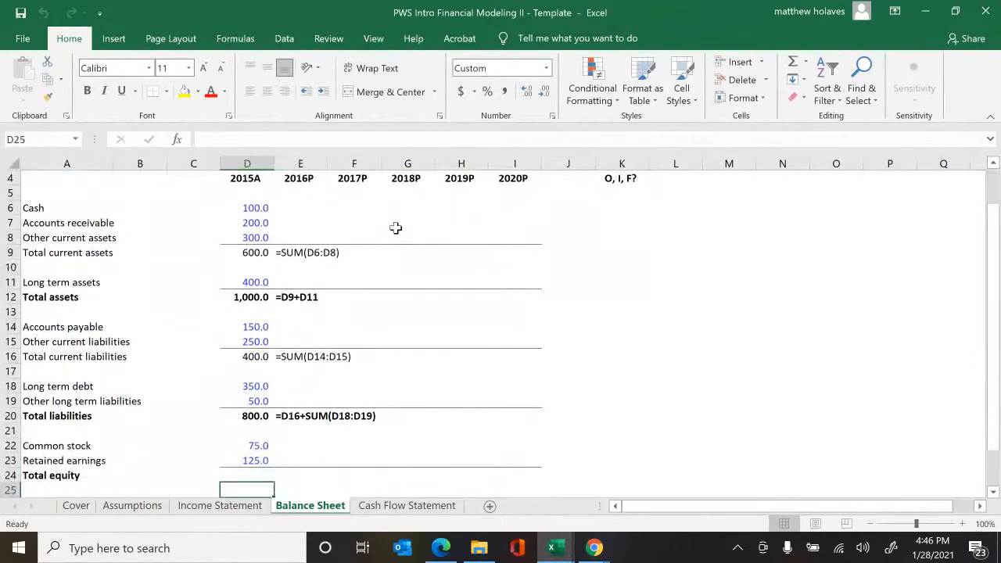
{"action": "key", "text": "Down"}
{"action": "key", "text": "Down"}
{"action": "key", "text": "Up"}
{"action": "key", "text": "Up"}
{"action": "key", "text": "Up"}
{"action": "key", "text": "Up"}
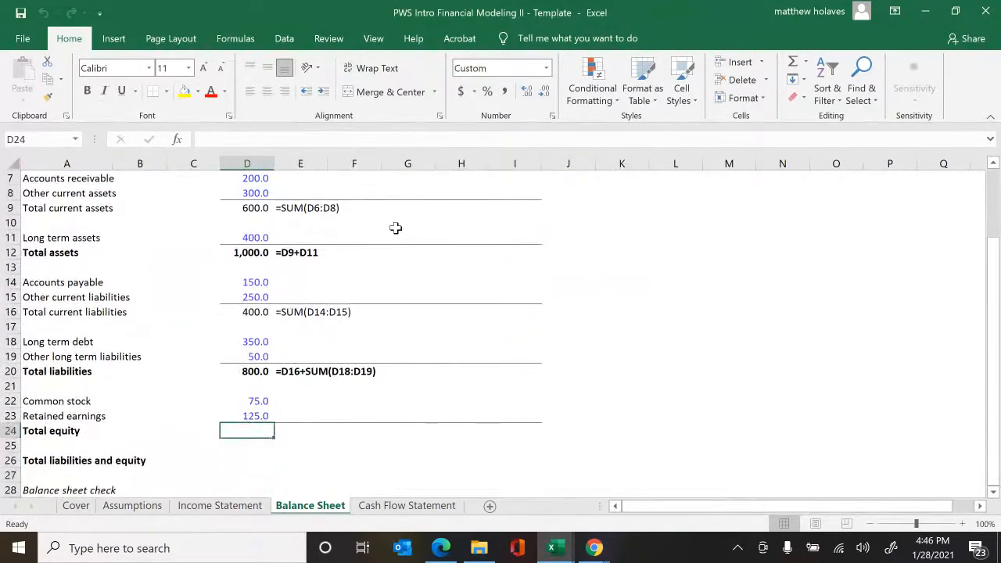
{"action": "key", "text": "alt+equal"}
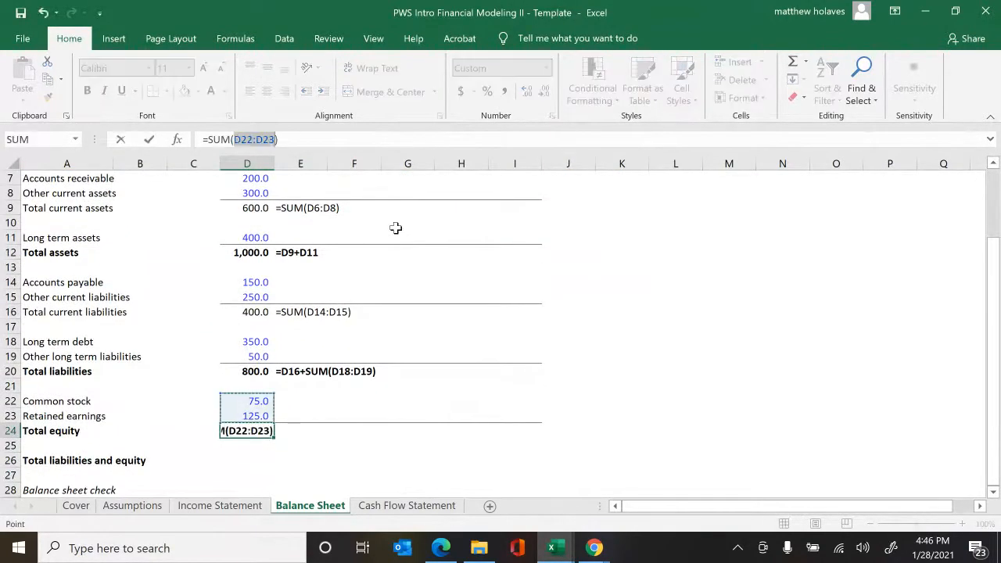
{"action": "key", "text": "Tab"}
{"action": "type", "text": "=SUM(D22:D23)"}
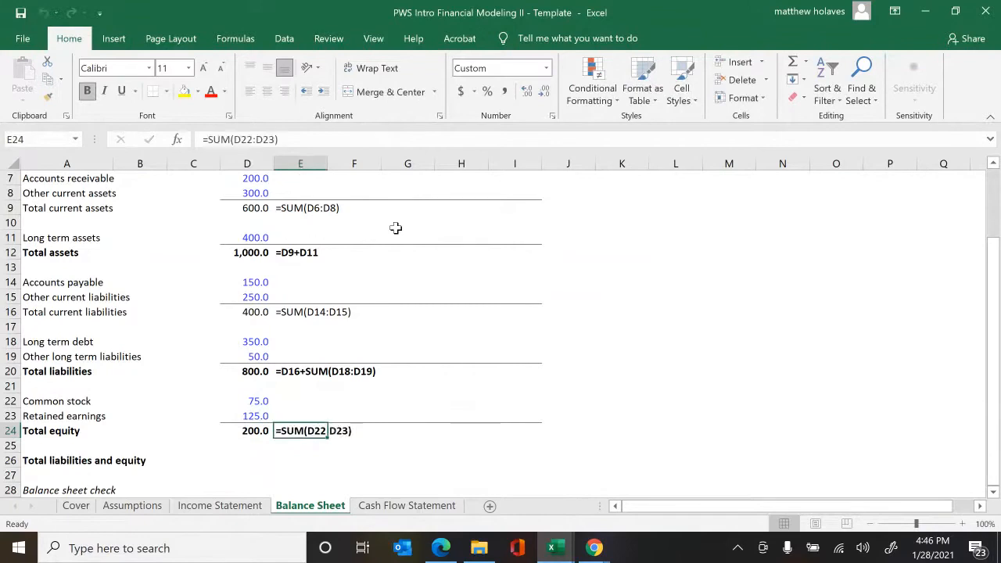
- Calculate 2015A total liabilities and equity in D26 as =D20+D24 and show its formula text in E26
{"action": "key", "text": "Return"}
{"action": "key", "text": "Down"}
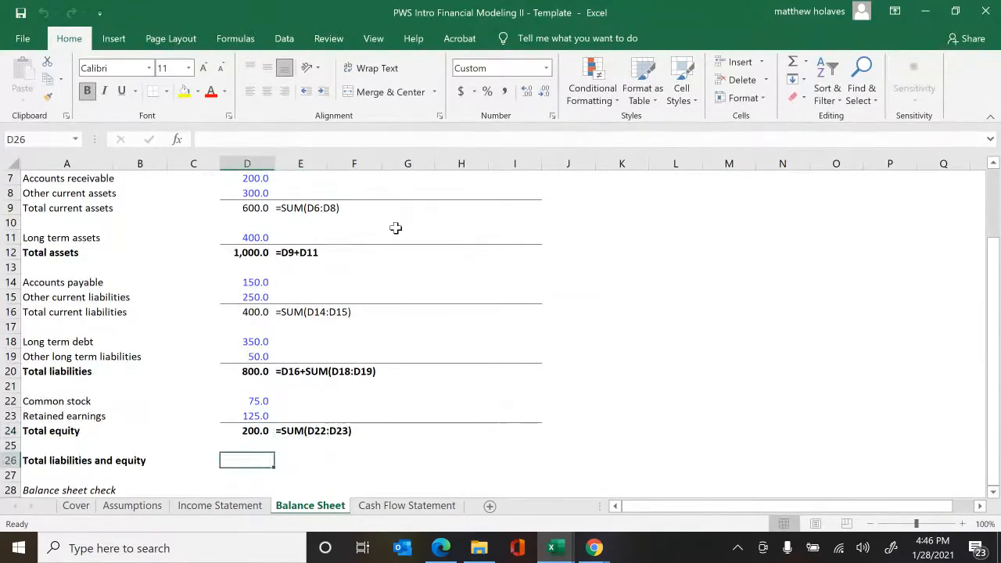
{"action": "type", "text": "="}
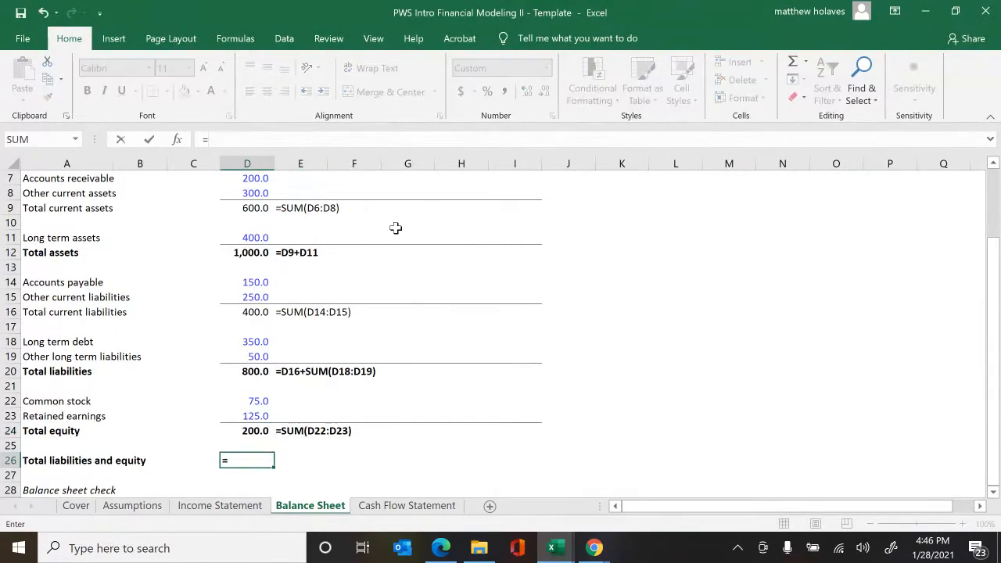
{"action": "key", "text": "Up"}
{"action": "key", "text": "Up"}
{"action": "key", "text": "Up"}
{"action": "key", "text": "Up"}
{"action": "key", "text": "Up"}
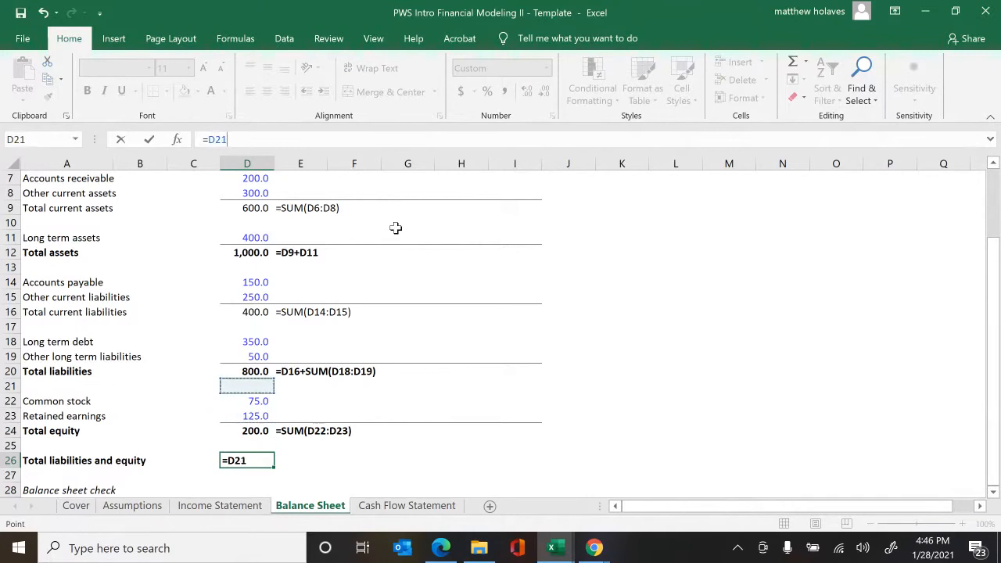
{"action": "key", "text": "Up"}
{"action": "type", "text": "+"}
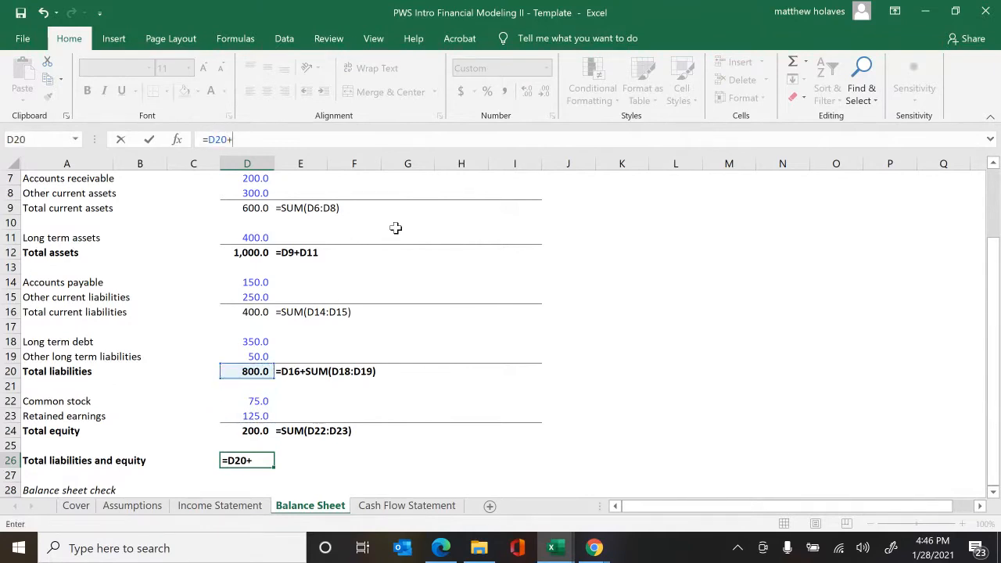
{"action": "key", "text": "Up"}
{"action": "key", "text": "Up"}
{"action": "key", "text": "Tab"}
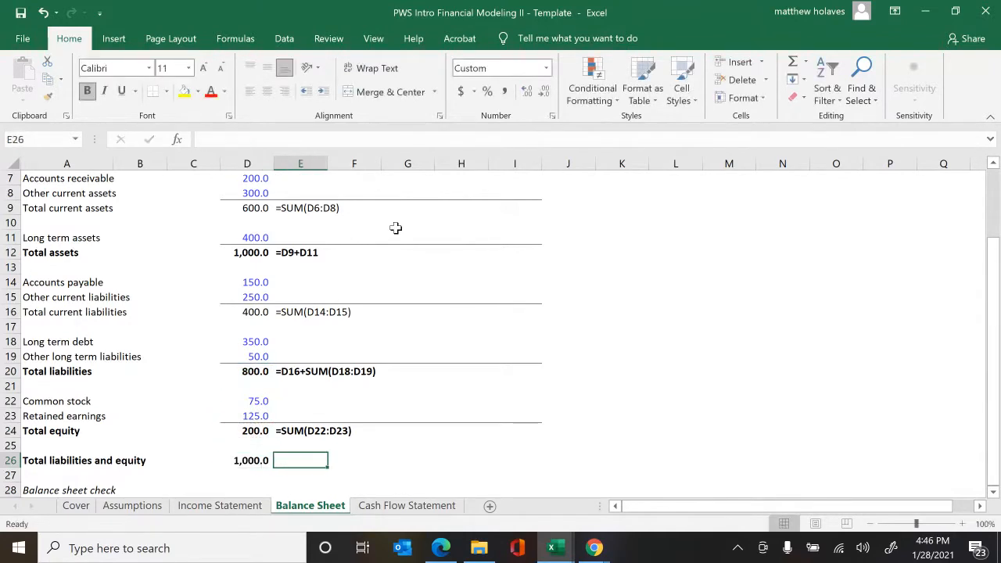
{"action": "key", "text": "ctrl+shift+f"}
- Build the 2015A balance sheet check in D28 as =D26-D12 and show its formula text in E28
{"action": "key", "text": "Left"}
{"action": "key", "text": "Down"}
{"action": "key", "text": "Down"}
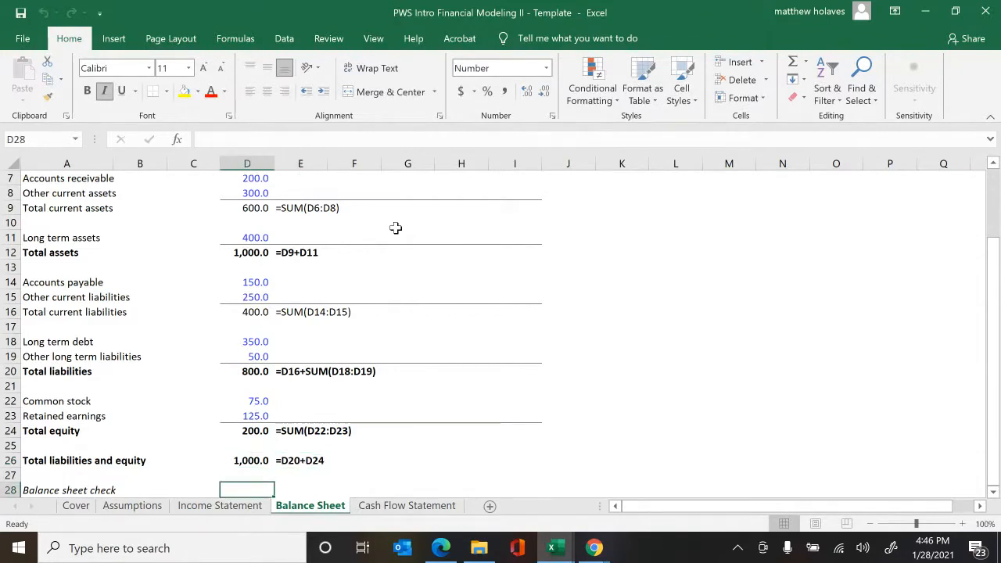
{"action": "type", "text": "="}
{"action": "key", "text": "Up"}
{"action": "key", "text": "Up"}
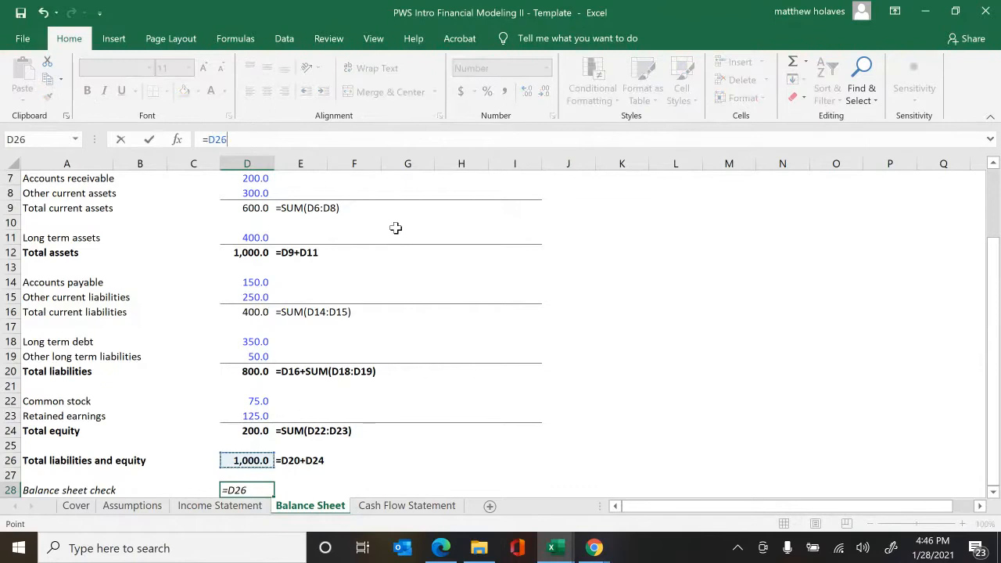
{"action": "type", "text": "-"}
{"action": "key", "text": "Up"}
{"action": "key", "text": "Up"}
{"action": "key", "text": "Up"}
{"action": "key", "text": "Up"}
{"action": "key", "text": "Up"}
{"action": "key", "text": "Up"}
{"action": "key", "text": "Up"}
{"action": "key", "text": "Up"}
{"action": "key", "text": "Up"}
{"action": "key", "text": "Up"}
{"action": "key", "text": "Up"}
{"action": "key", "text": "Up"}
{"action": "key", "text": "Up"}
{"action": "key", "text": "Up"}
{"action": "key", "text": "Up"}
{"action": "key", "text": "Up"}
{"action": "key", "text": "Up"}
{"action": "key", "text": "Up"}
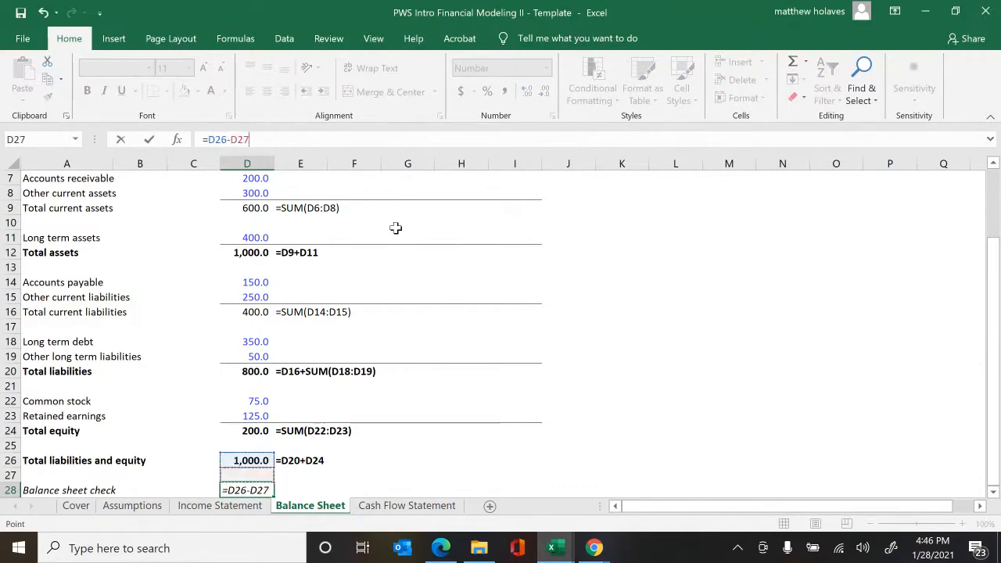
{"action": "key", "text": "Down"}
{"action": "key", "text": "Down"}
{"action": "key", "text": "ctrl+Return"}
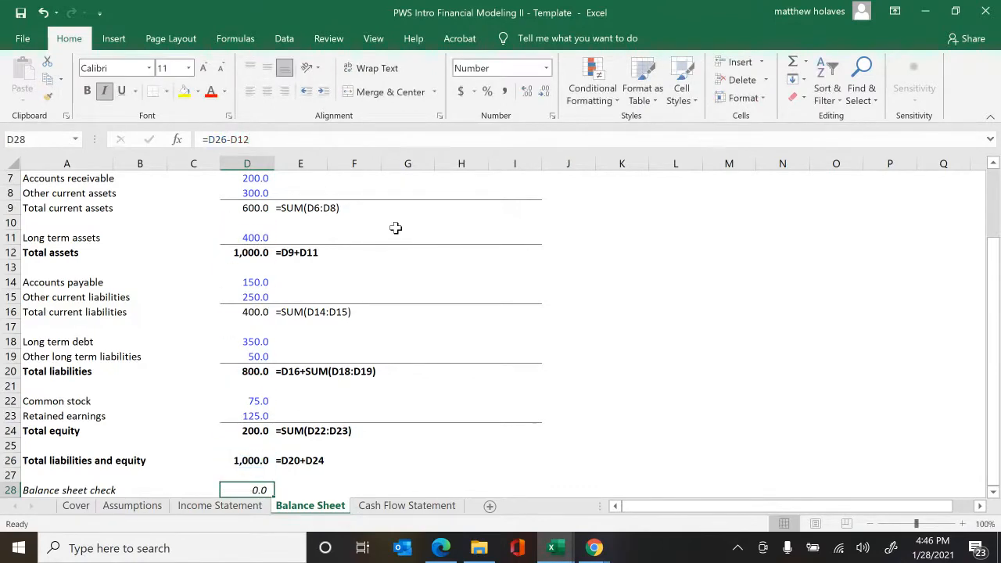
{"action": "key", "text": "Right"}
{"action": "key", "text": "ctrl+shift+f"}
- Review the 2015A column from the balance sheet check up to the headings and back to total current assets
{"action": "key", "text": "Left"}
{"action": "key", "text": "Up"}
{"action": "key", "text": "Up"}
{"action": "key", "text": "Up"}
{"action": "key", "text": "Up"}
{"action": "key", "text": "Up"}
{"action": "key", "text": "Up"}
{"action": "key", "text": "Up"}
{"action": "key", "text": "Up"}
{"action": "key", "text": "Up"}
{"action": "key", "text": "Up"}
{"action": "key", "text": "Up"}
{"action": "key", "text": "Up"}
{"action": "key", "text": "Up"}
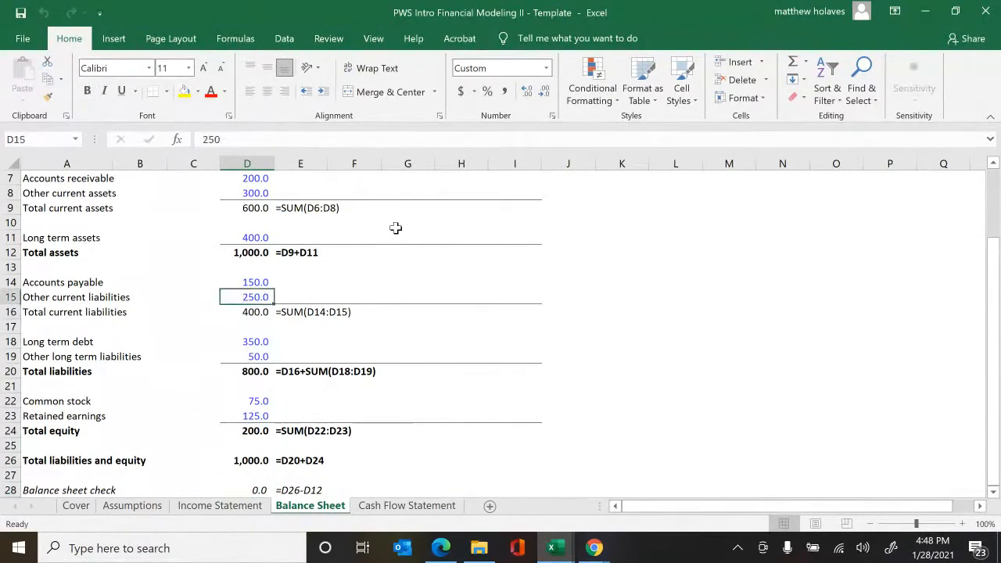
{"action": "key", "text": "Up"}
{"action": "key", "text": "Up"}
{"action": "key", "text": "Up"}
{"action": "key", "text": "Up"}
{"action": "key", "text": "Up"}
{"action": "key", "text": "Up"}
{"action": "key", "text": "Up"}
{"action": "key", "text": "Up"}
{"action": "key", "text": "Up"}
{"action": "key", "text": "Up"}
{"action": "key", "text": "Up"}
{"action": "key", "text": "Up"}
{"action": "key", "text": "Up"}
{"action": "key", "text": "Up"}
{"action": "key", "text": "Down"}
{"action": "key", "text": "Down"}
{"action": "key", "text": "Down"}
{"action": "key", "text": "Down"}
{"action": "key", "text": "Down"}
{"action": "key", "text": "Down"}
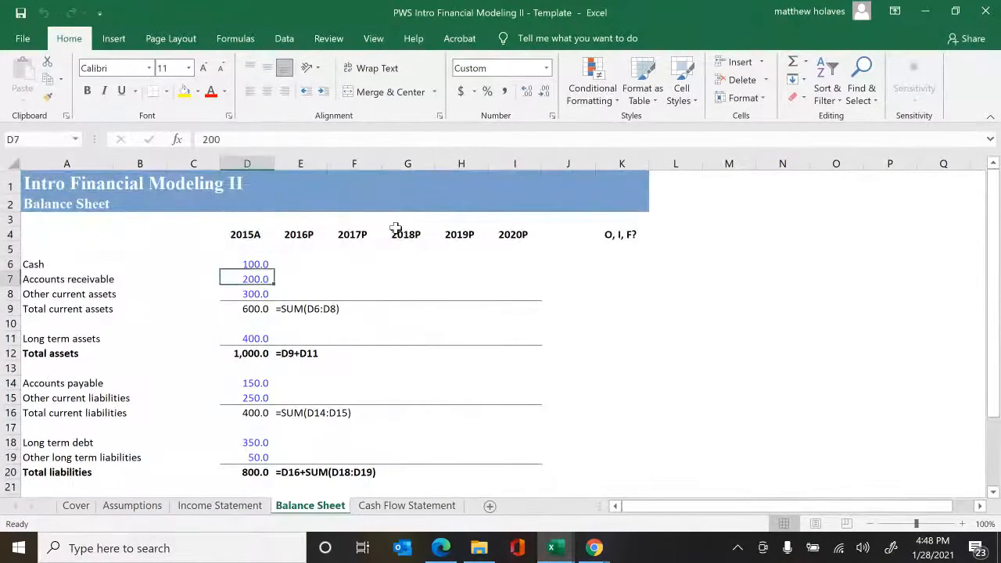
{"action": "key", "text": "Down"}
{"action": "key", "text": "Down"}
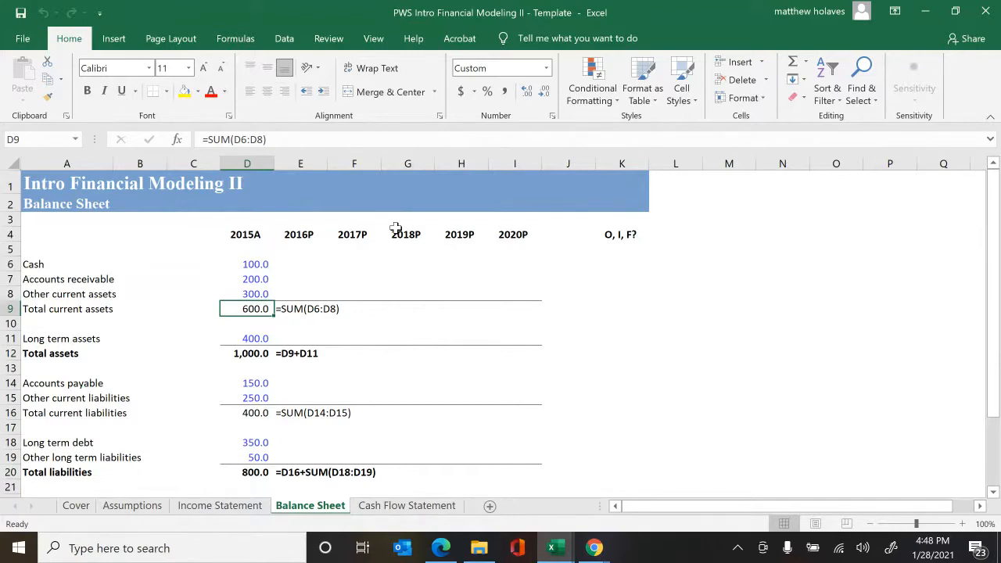
{"action": "key", "text": "F2"}
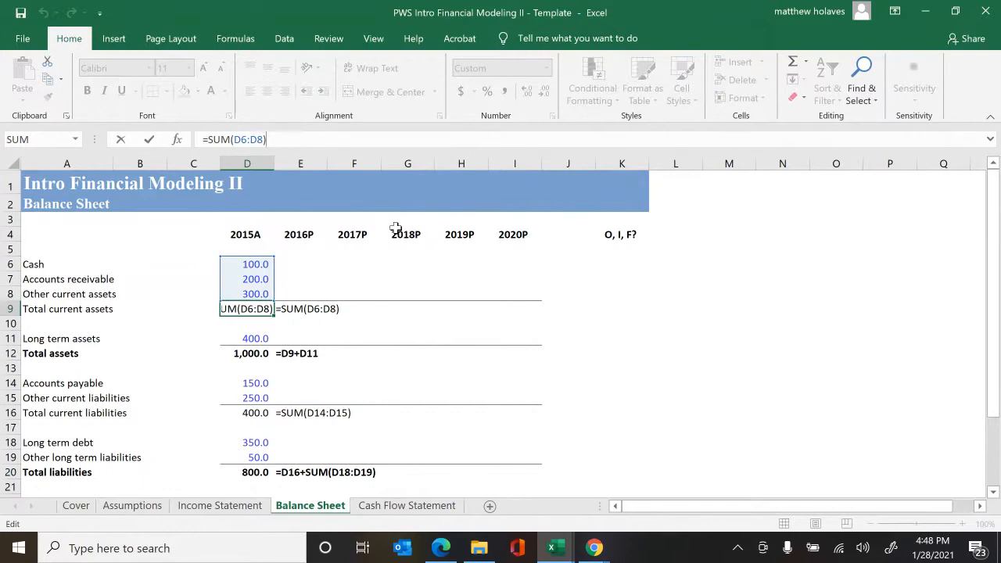
{"action": "type", "text": "+"}
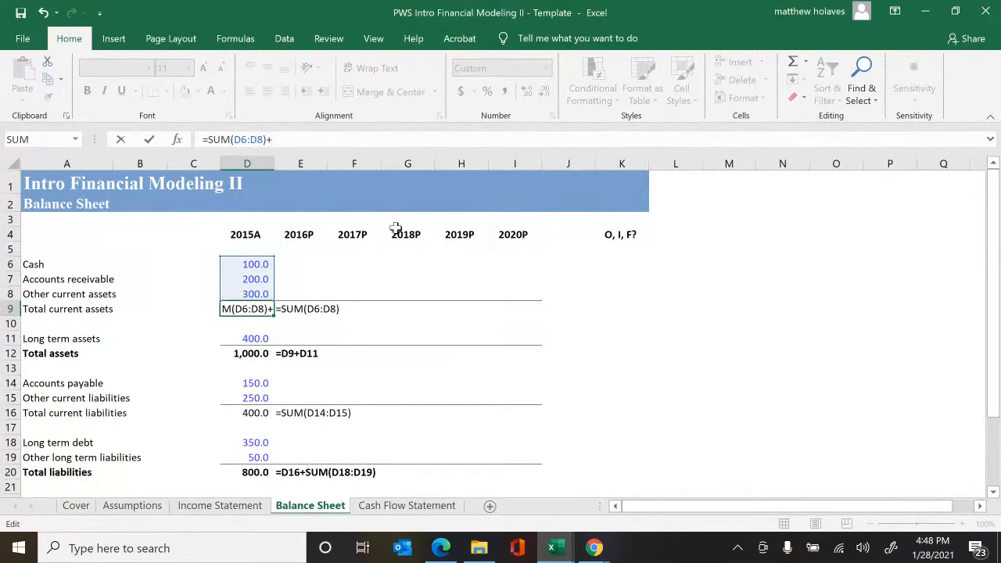
{"action": "key", "text": "F2"}
{"action": "key", "text": "Down"}
{"action": "key", "text": "Right"}
{"action": "key", "text": "Right"}
{"action": "key", "text": "Right"}
{"action": "key", "text": "Up"}
{"action": "key", "text": "Up"}
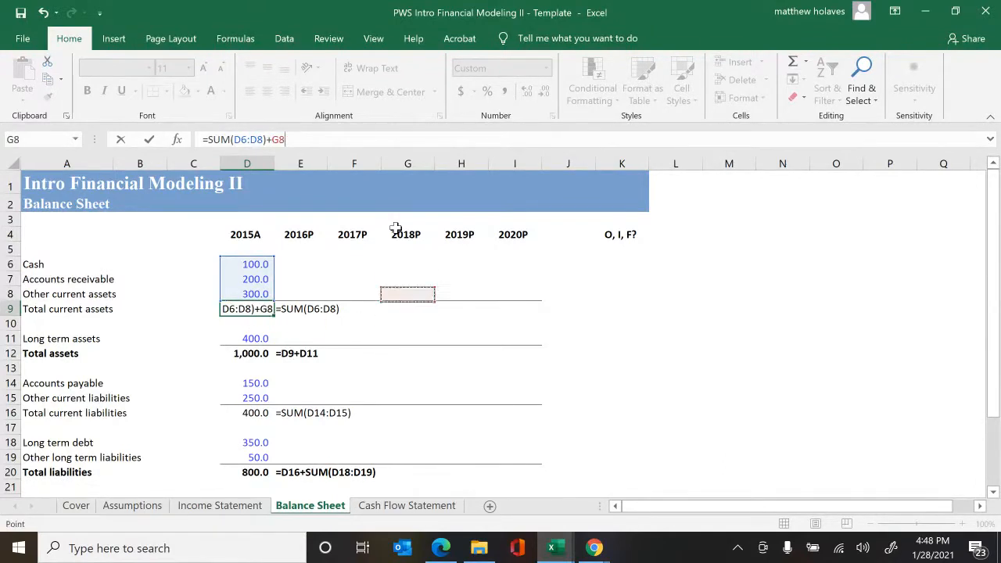
{"action": "key", "text": "Up"}
{"action": "key", "text": "Right"}
{"action": "key", "text": "Right"}
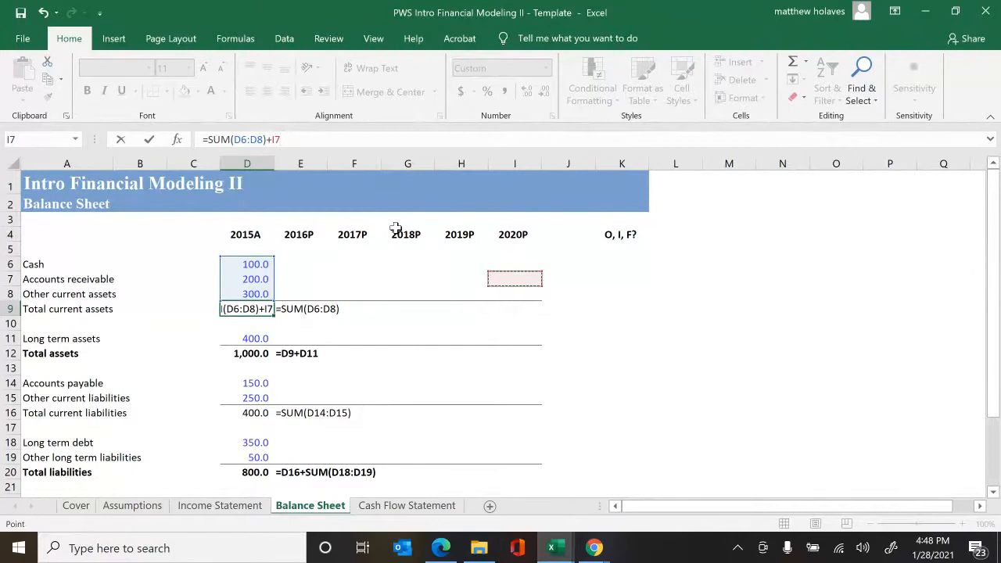
{"action": "key", "text": "Escape"}
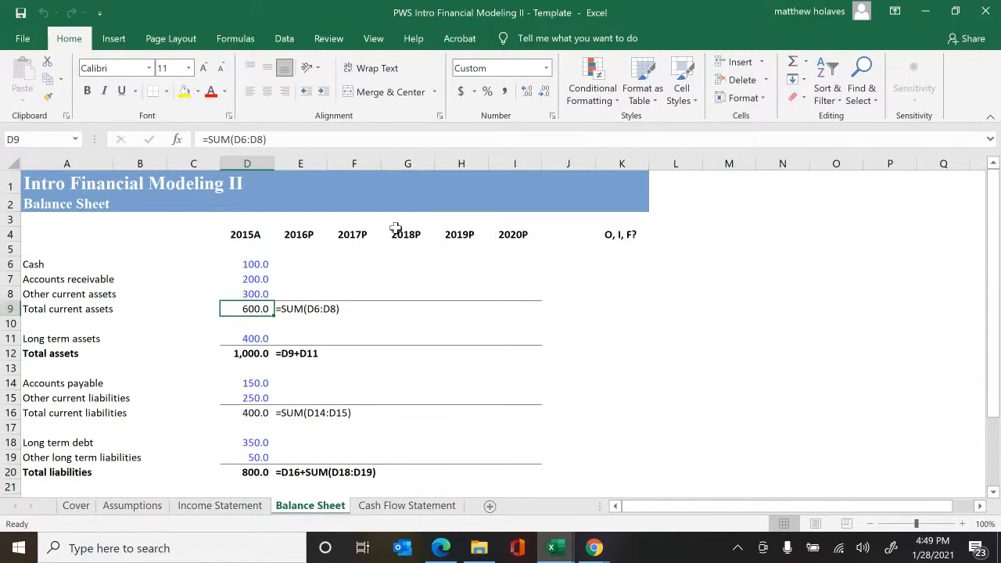
- Calculate 2016P accounts receivable in E7 as =Assumptions!E12*'Income Statement'!E6
{"action": "key", "text": "Up"}
{"action": "key", "text": "Up"}
{"action": "key", "text": "Up"}
{"action": "key", "text": "Right"}
{"action": "key", "text": "Down"}
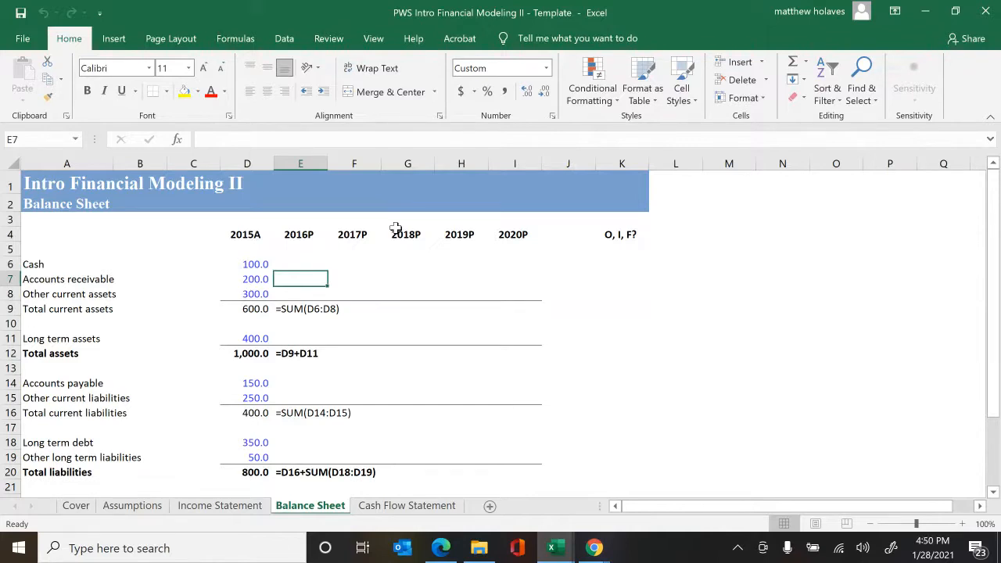
{"action": "type", "text": "="}
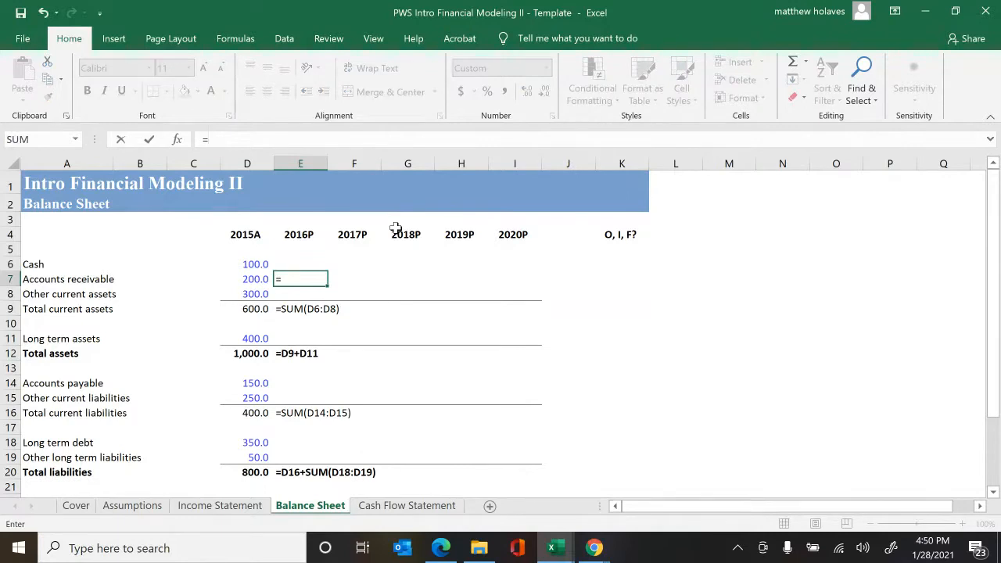
{"action": "key", "text": "ctrl+Page_Up"}
{"action": "key", "text": "ctrl+Page_Up"}
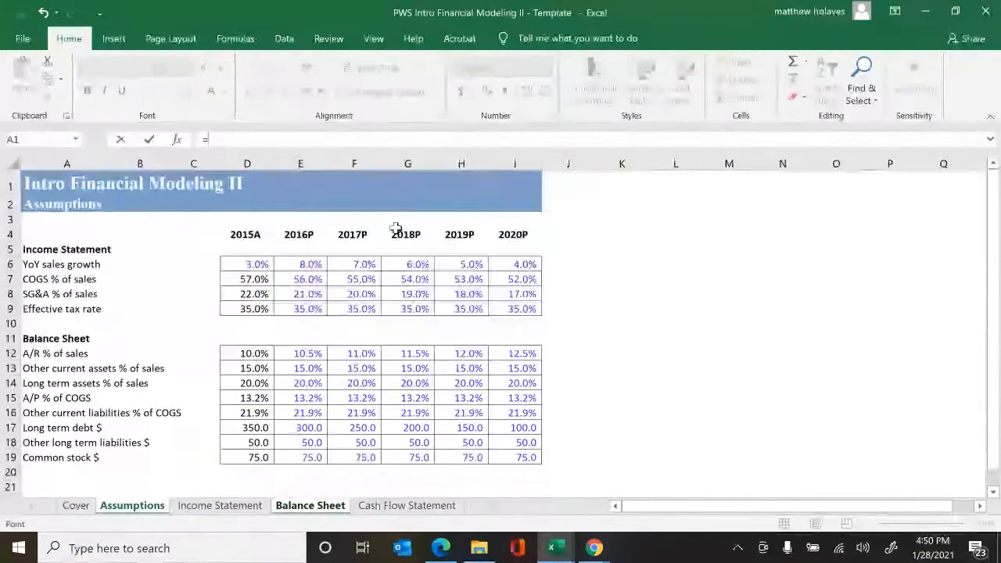
{"action": "key", "text": "Down"}
{"action": "key", "text": "Down"}
{"action": "key", "text": "Down"}
{"action": "key", "text": "Down"}
{"action": "key", "text": "Down"}
{"action": "key", "text": "Down"}
{"action": "key", "text": "Down"}
{"action": "key", "text": "Down"}
{"action": "key", "text": "Down"}
{"action": "key", "text": "Down"}
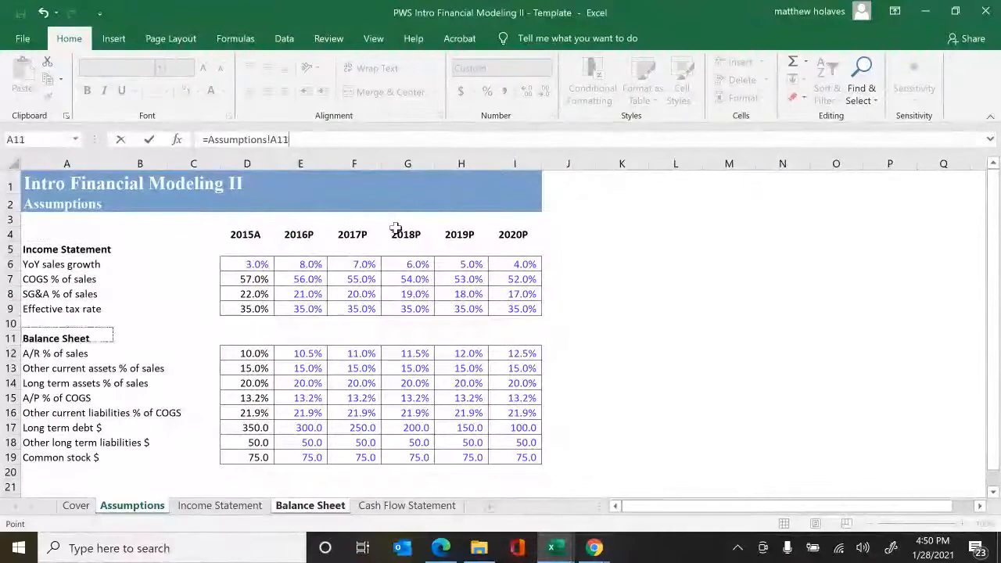
{"action": "key", "text": "Right"}
{"action": "key", "text": "Right"}
{"action": "key", "text": "Right"}
{"action": "key", "text": "Right"}
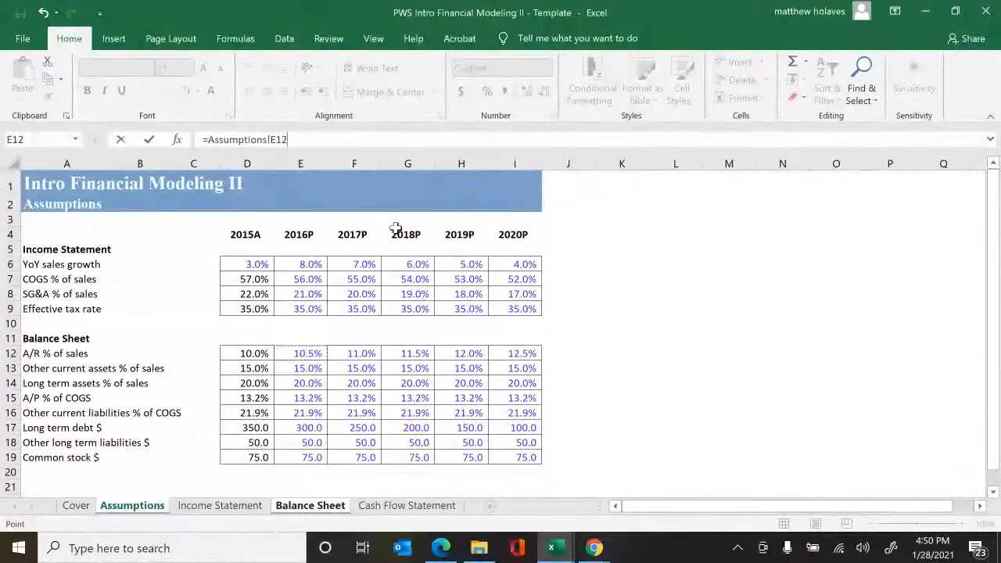
{"action": "type", "text": "*"}
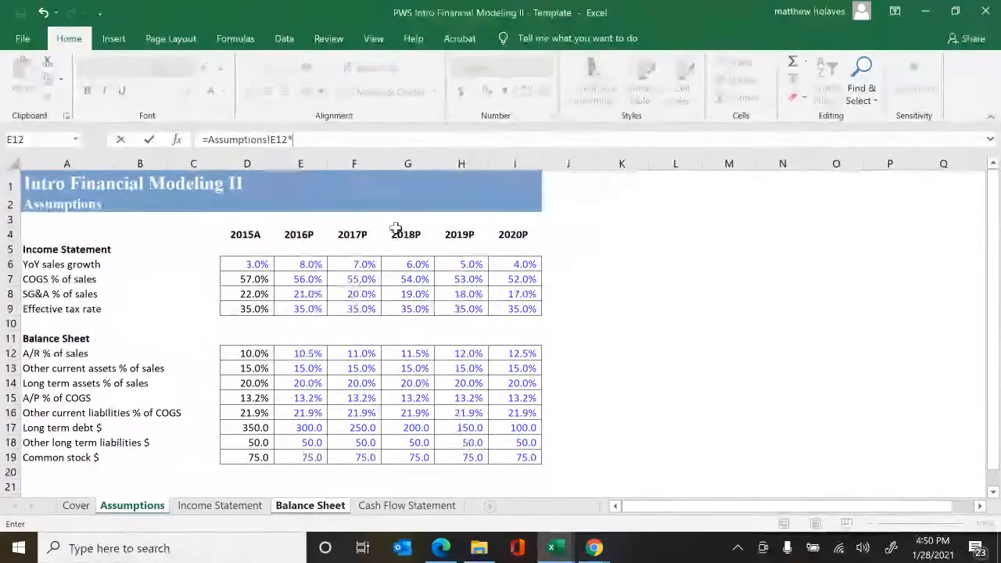
{"action": "key", "text": "ctrl+Page_Down"}
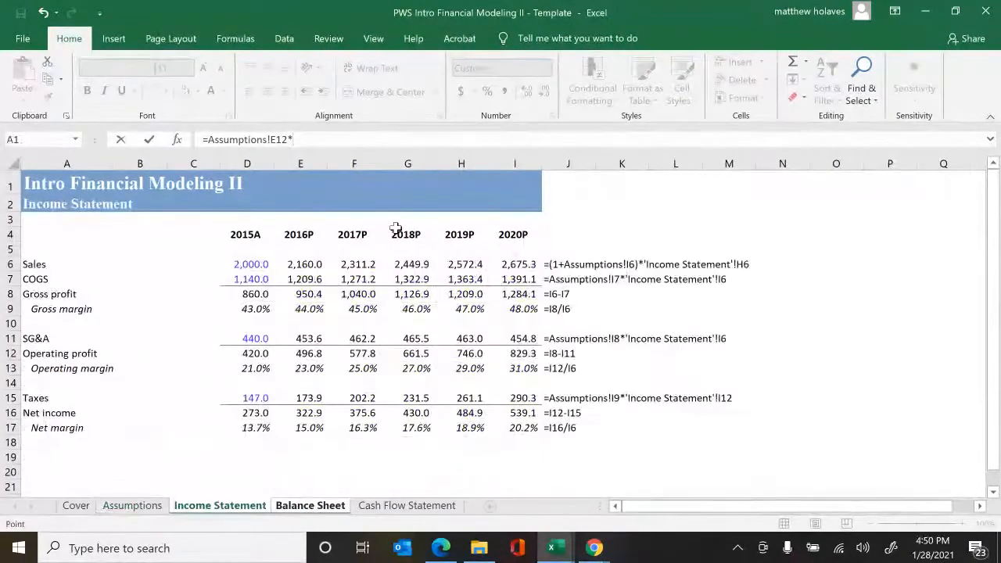
{"action": "key", "text": "Down"}
{"action": "key", "text": "Down"}
{"action": "key", "text": "Down"}
{"action": "key", "text": "Down"}
{"action": "key", "text": "Down"}
{"action": "key", "text": "Right"}
{"action": "key", "text": "Right"}
{"action": "key", "text": "Right"}
{"action": "key", "text": "Right"}
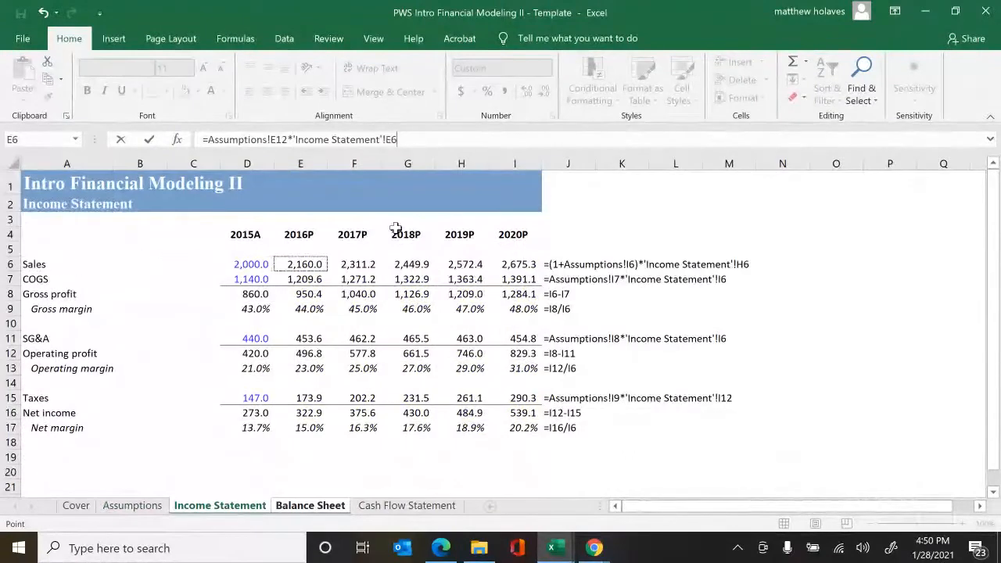
{"action": "key", "text": "ctrl+Return"}
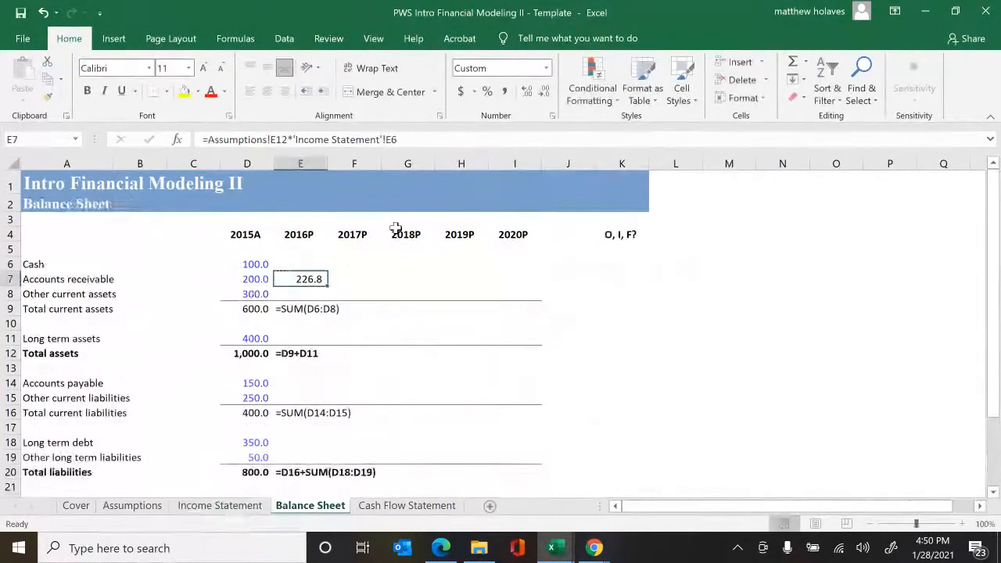
- Show the 2016P accounts receivable formula as text in F7, =Assumptions!E12*'Income Statement'!E6
{"action": "key", "text": "Right"}
{"action": "left_click", "coordinate": [396, 227]}
{"action": "key", "text": "Down"}
{"action": "key", "text": "Down"}
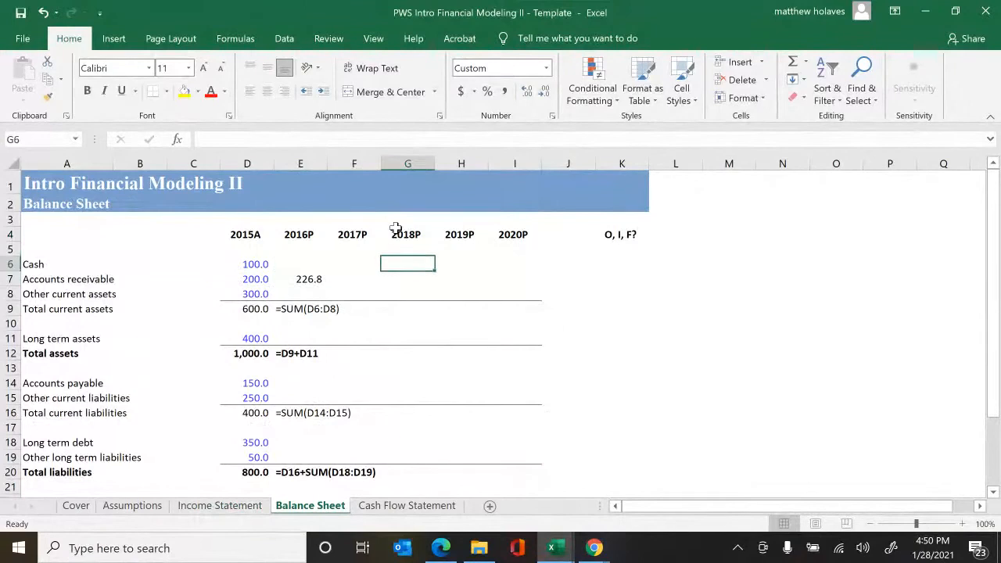
{"action": "key", "text": "Left"}
{"action": "key", "text": "Down"}
{"action": "type", "text": "=Assumptions!E12*'Income Statement'!E6"}
{"action": "key", "text": "Left"}
- Calculate 2016P other current assets in E8 as =Assumptions!E13*'Income Statement'!E6 and show its formula text in F8
{"action": "key", "text": "Down"}
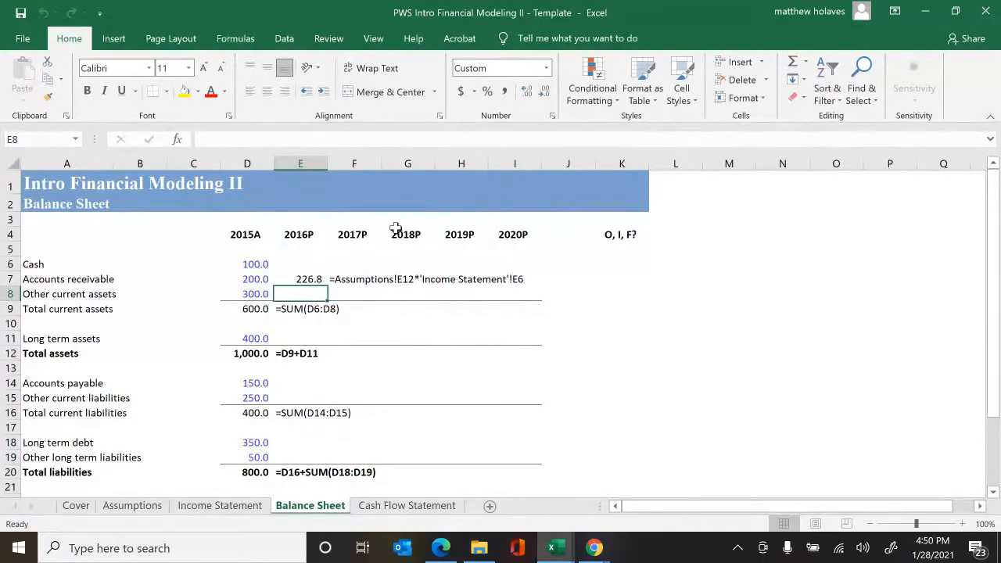
{"action": "type", "text": "="}
{"action": "key", "text": "ctrl+Page_Up"}
{"action": "key", "text": "ctrl+Page_Up"}
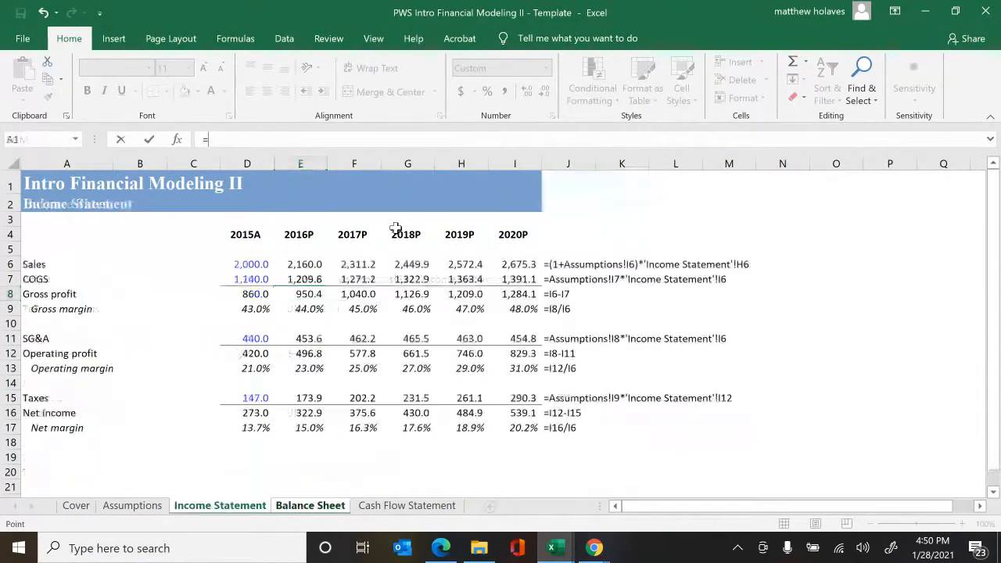
{"action": "key", "text": "Down"}
{"action": "key", "text": "Down"}
{"action": "key", "text": "Down"}
{"action": "key", "text": "Down"}
{"action": "key", "text": "Down"}
{"action": "key", "text": "Down"}
{"action": "key", "text": "Down"}
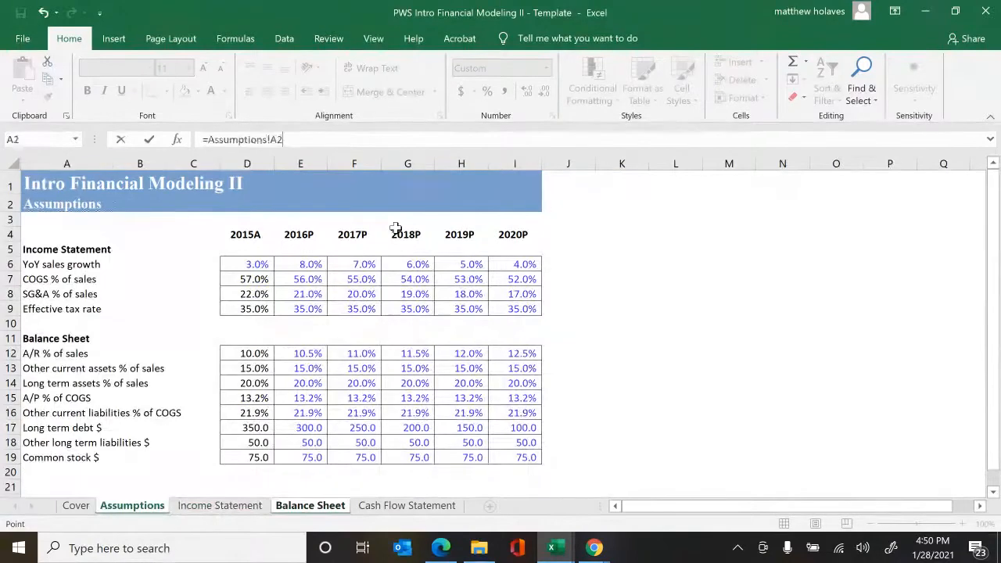
{"action": "key", "text": "Down"}
{"action": "key", "text": "Down"}
{"action": "key", "text": "Down"}
{"action": "key", "text": "Down"}
{"action": "key", "text": "Down"}
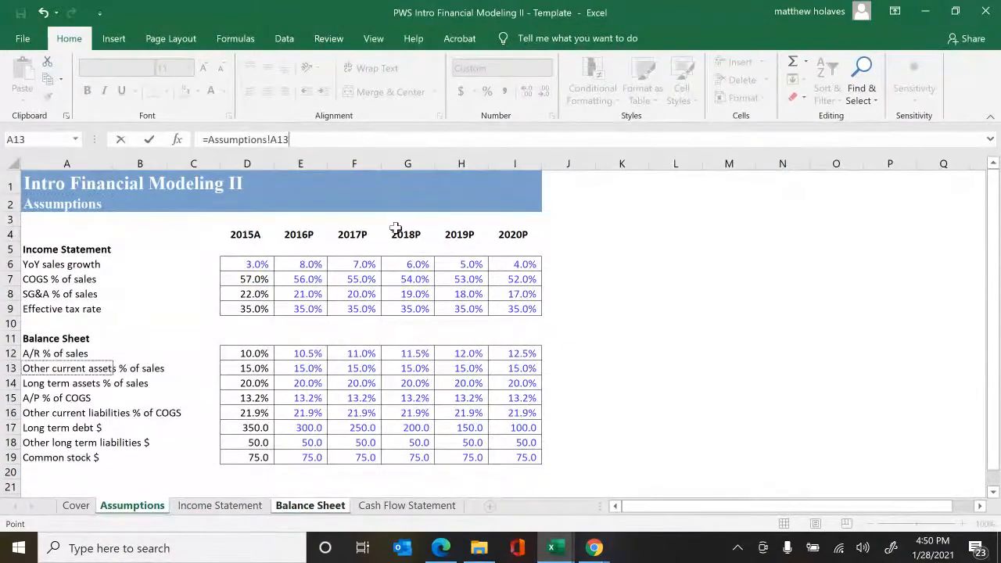
{"action": "key", "text": "Right"}
{"action": "key", "text": "Right"}
{"action": "key", "text": "Right"}
{"action": "key", "text": "Right"}
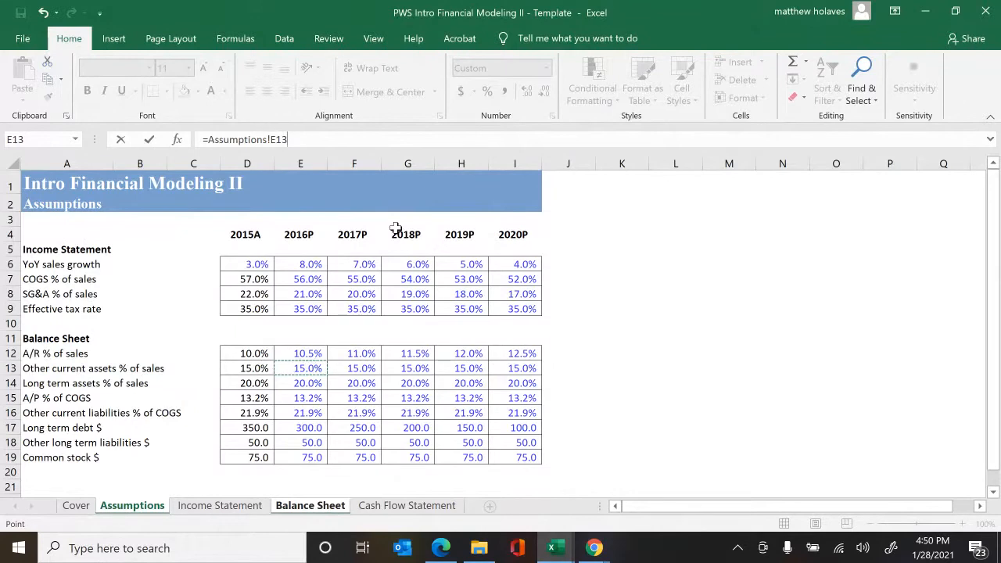
{"action": "type", "text": "*"}
{"action": "key", "text": "ctrl+Page_Down"}
{"action": "key", "text": "Down"}
{"action": "key", "text": "Down"}
{"action": "key", "text": "Down"}
{"action": "key", "text": "Down"}
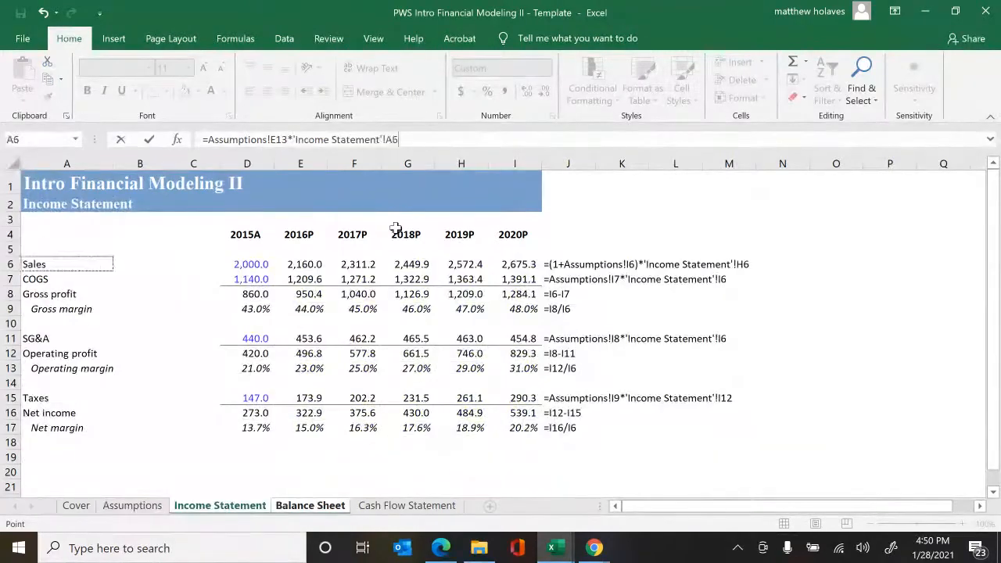
{"action": "key", "text": "Right"}
{"action": "key", "text": "Right"}
{"action": "key", "text": "Right"}
{"action": "key", "text": "Right"}
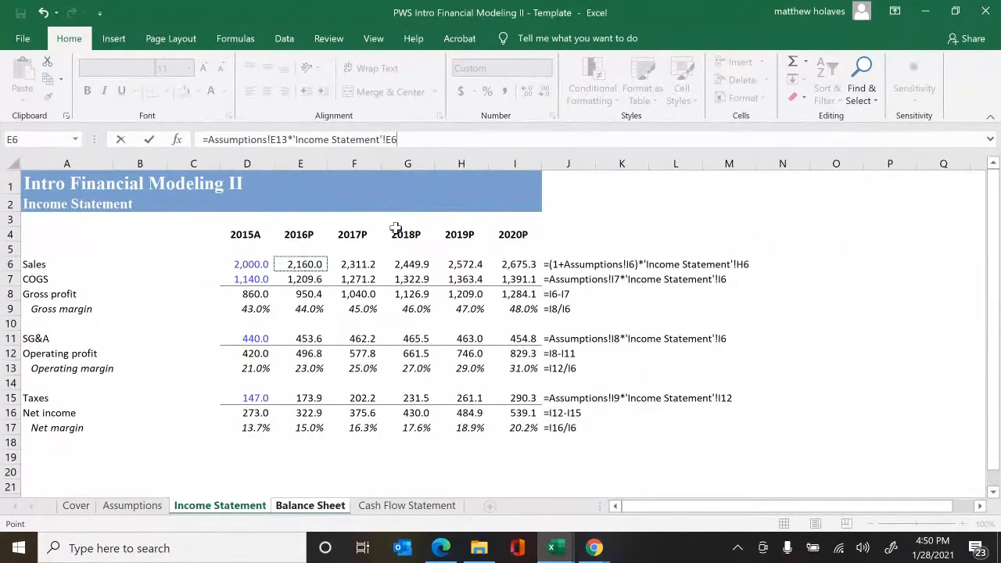
{"action": "key", "text": "Return"}
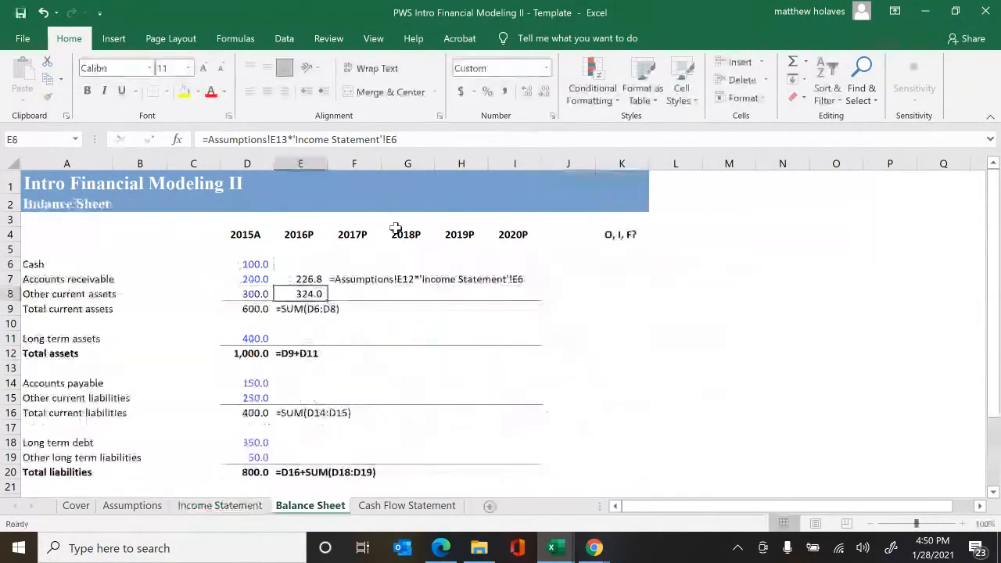
{"action": "key", "text": "Right"}
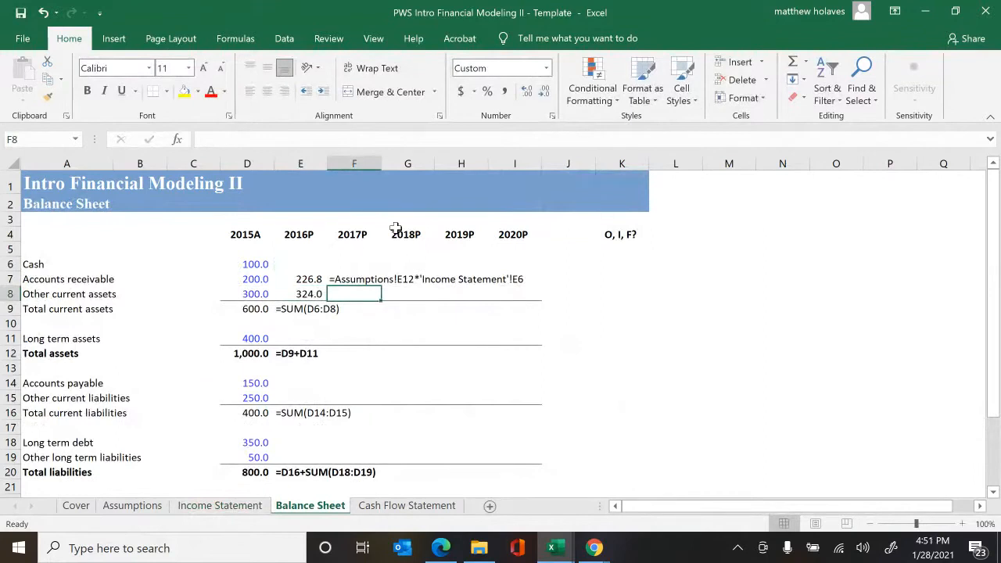
{"action": "key", "text": "ctrl+v"}
{"action": "key", "text": "Left"}
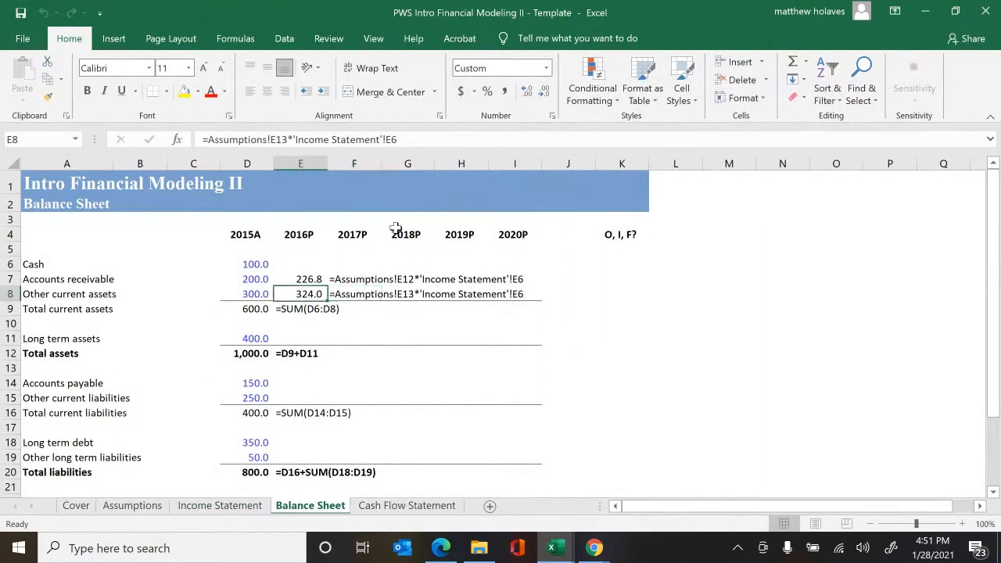
- Copy the total current assets formula from D9 into E9 as =SUM(E6:E8) and show its formula text in F9
{"action": "key", "text": "Down"}
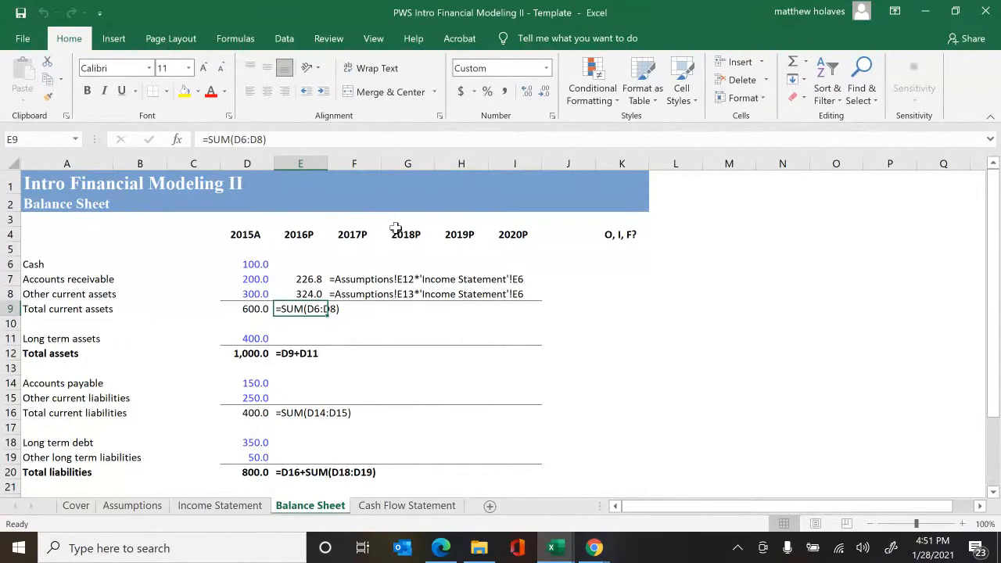
{"action": "key", "text": "ctrl+r"}
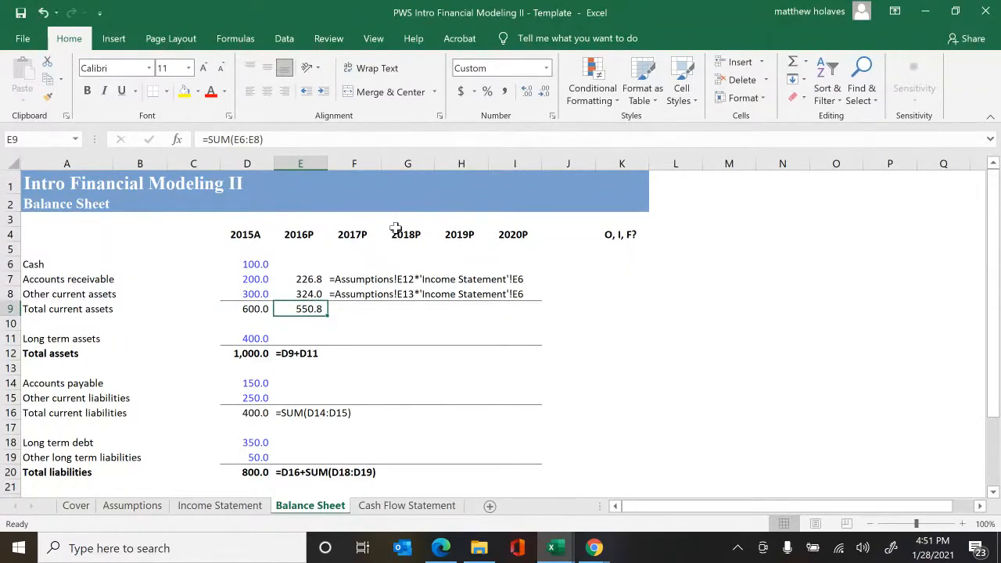
{"action": "key", "text": "F2"}
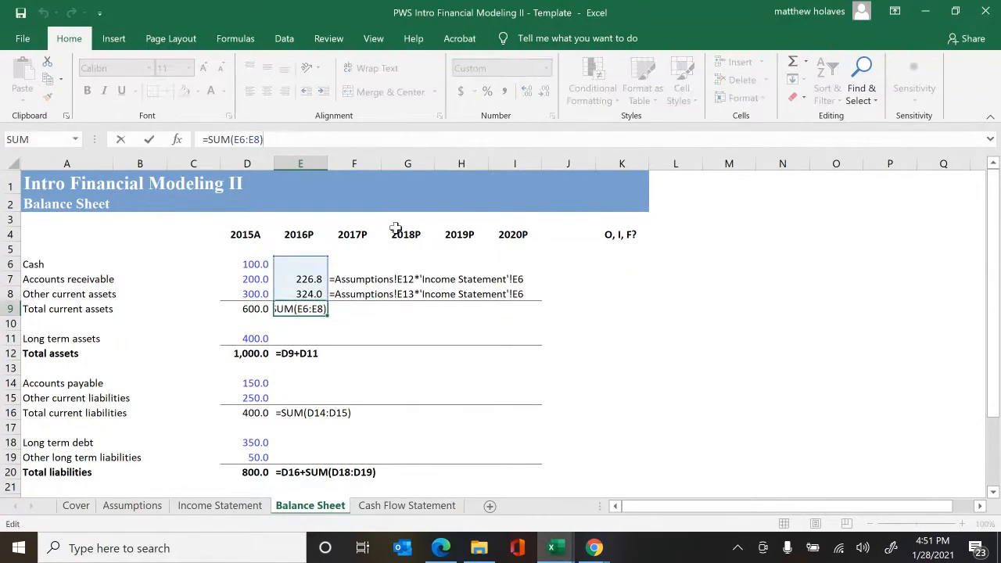
{"action": "key", "text": "Escape"}
{"action": "key", "text": "Right"}
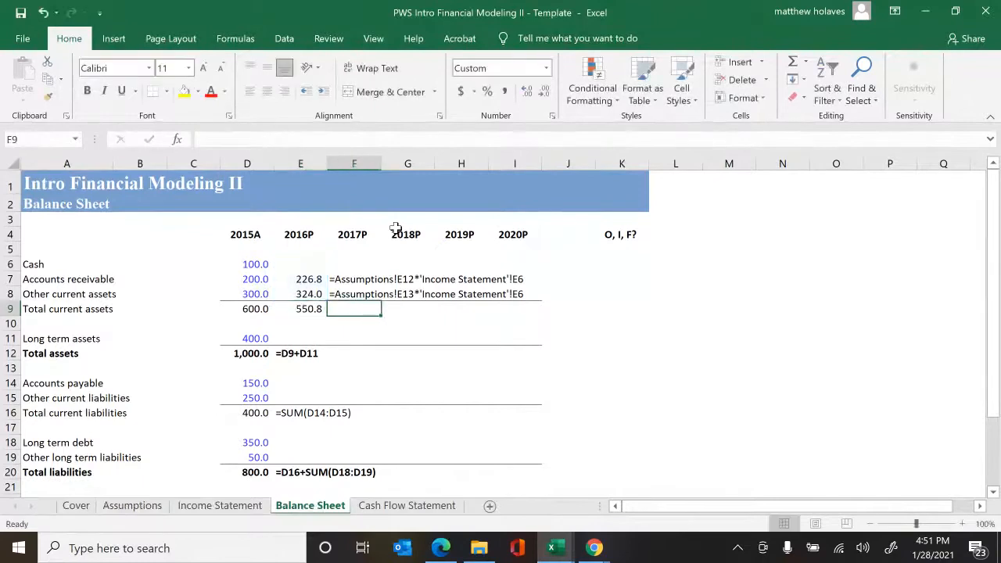
{"action": "key", "text": "ctrl+v"}
{"action": "key", "text": "Left"}
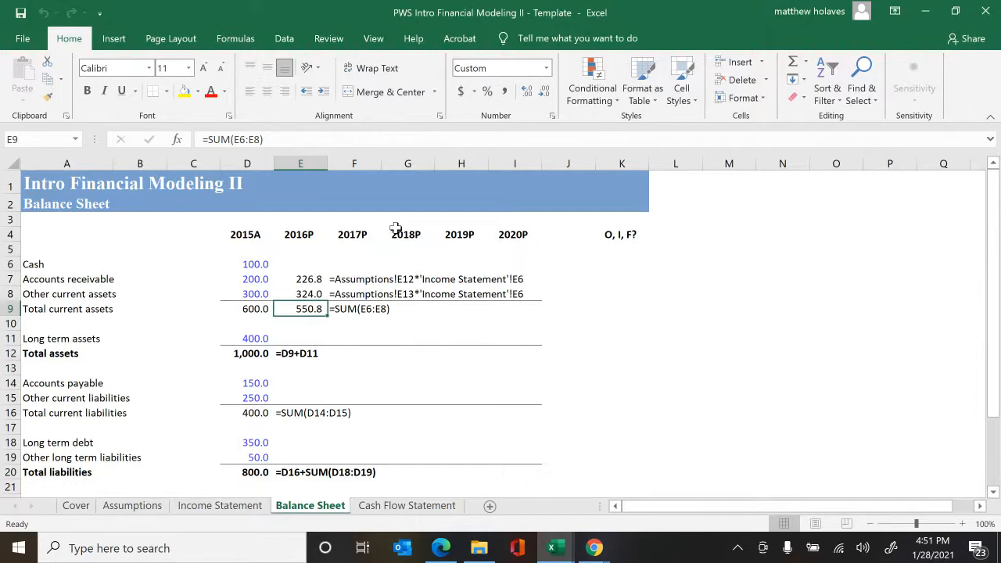
- Calculate 2016P long term assets in E11 as =Assumptions!E14*'Income Statement'!E6 and show its formula text in F11
{"action": "key", "text": "Down"}
{"action": "key", "text": "Down"}
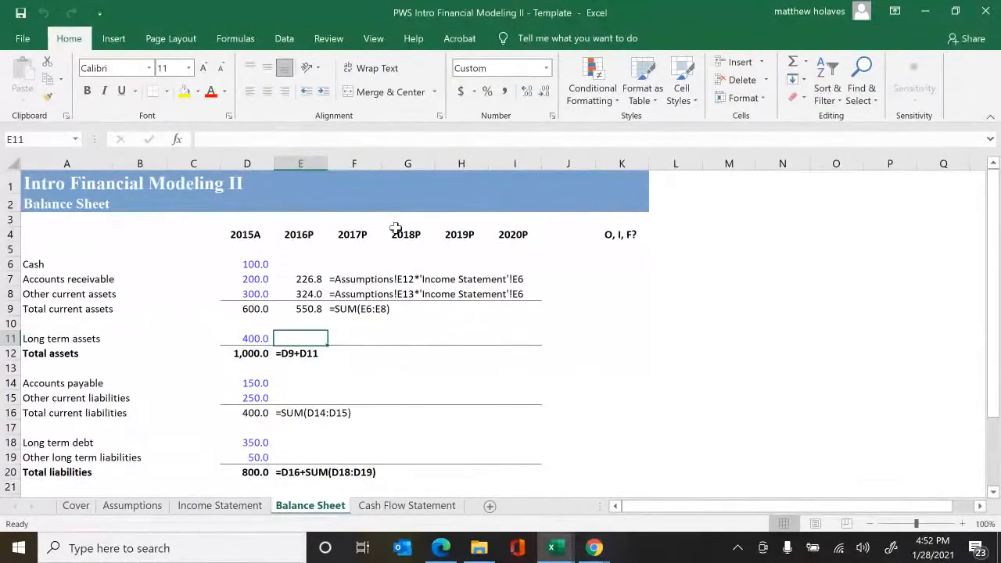
{"action": "type", "text": "="}
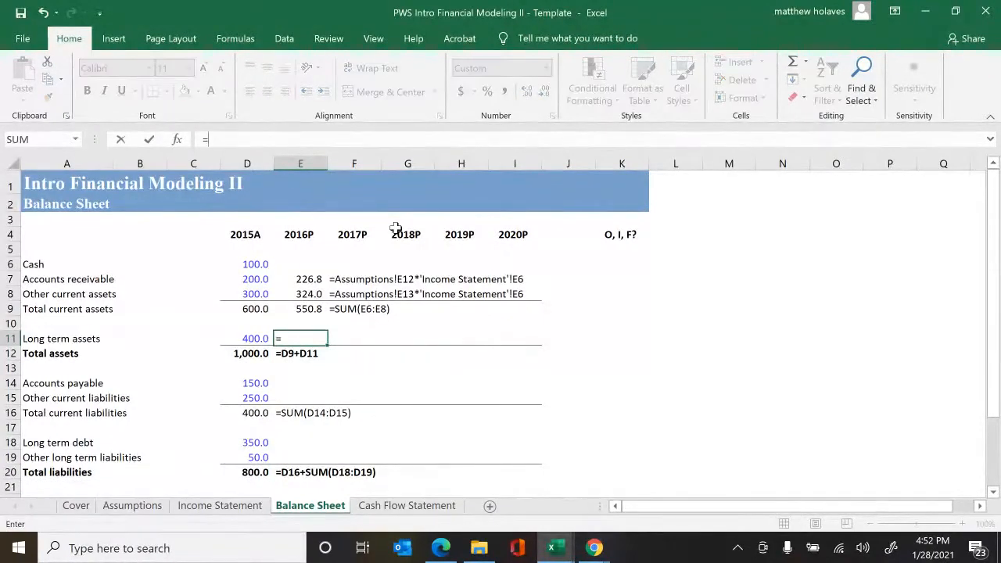
{"action": "key", "text": "ctrl+Page_Up"}
{"action": "key", "text": "ctrl+Page_Up"}
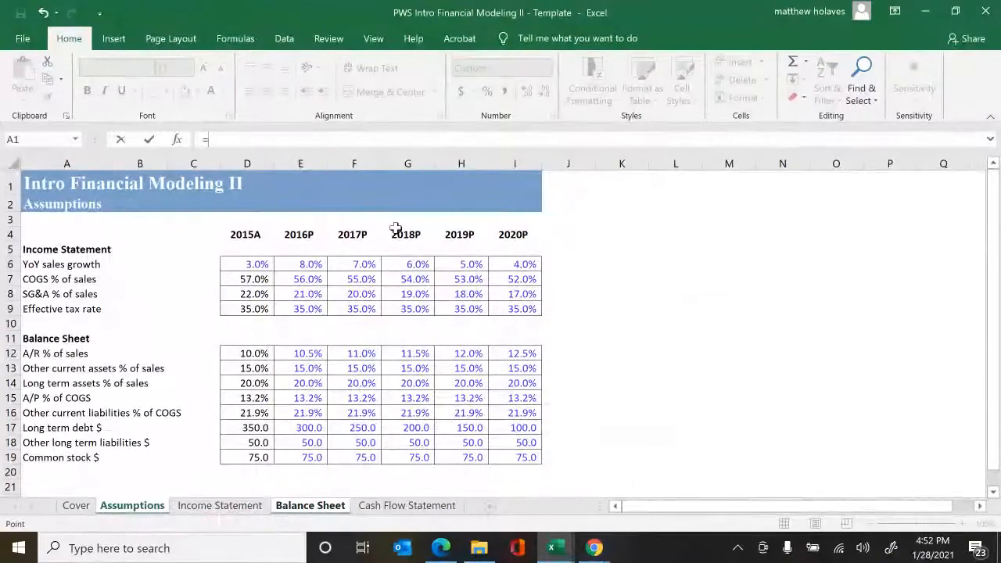
{"action": "key", "text": "Down"}
{"action": "key", "text": "Down"}
{"action": "key", "text": "Down"}
{"action": "key", "text": "Down"}
{"action": "key", "text": "Down"}
{"action": "key", "text": "Down"}
{"action": "key", "text": "Down"}
{"action": "key", "text": "Down"}
{"action": "key", "text": "Down"}
{"action": "key", "text": "Down"}
{"action": "key", "text": "Down"}
{"action": "key", "text": "Down"}
{"action": "key", "text": "Down"}
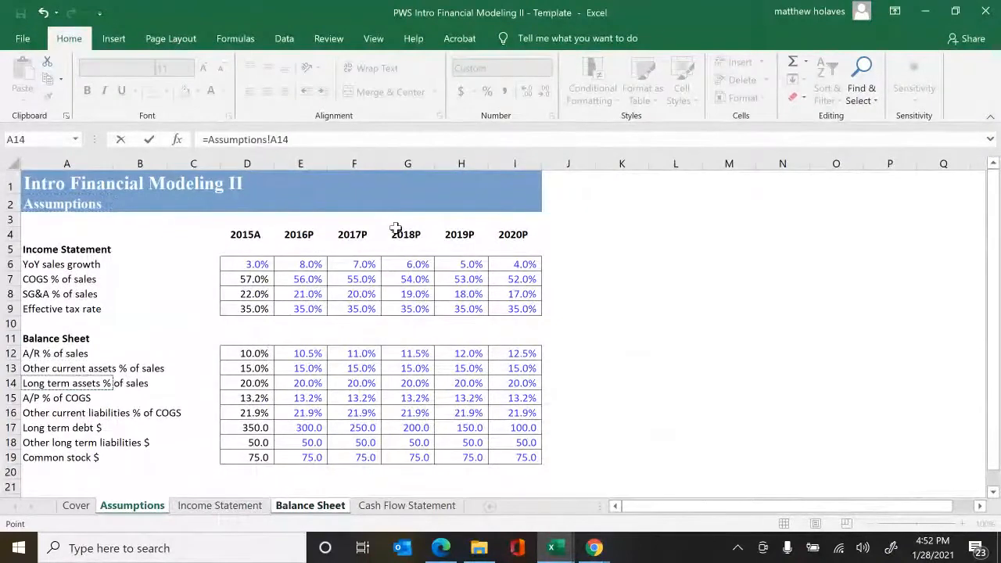
{"action": "key", "text": "Right"}
{"action": "key", "text": "Right"}
{"action": "key", "text": "Right"}
{"action": "key", "text": "Right"}
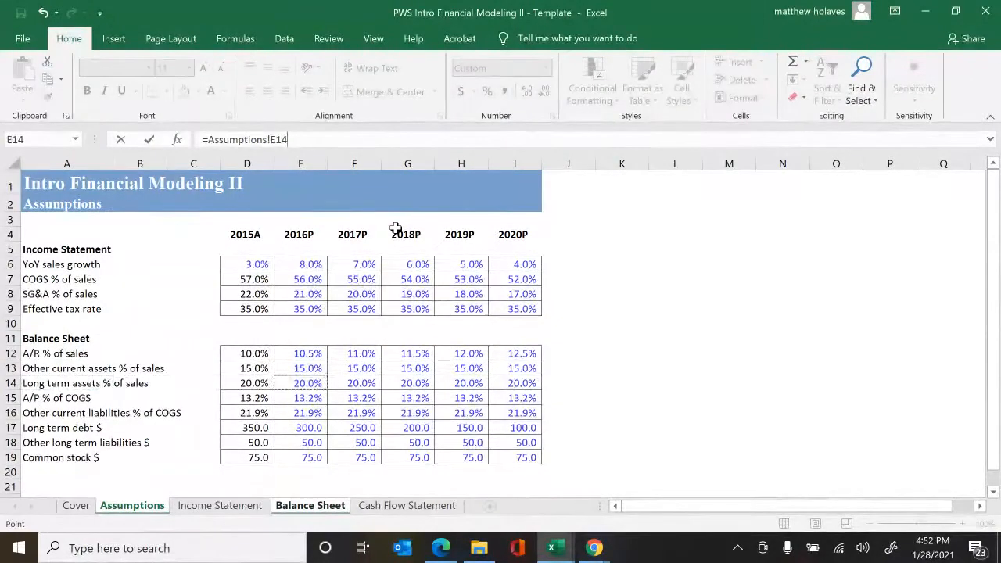
{"action": "type", "text": "*"}
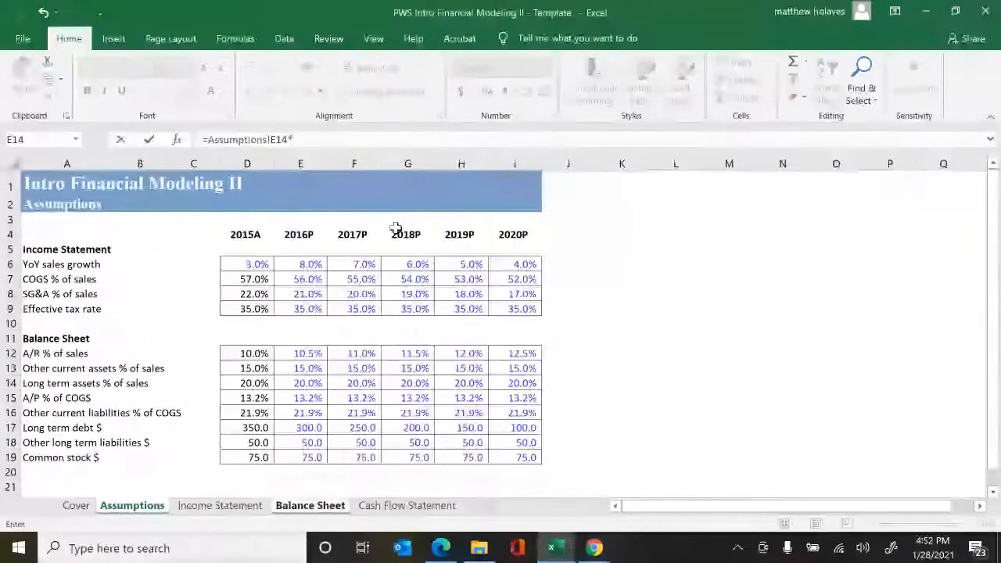
{"action": "key", "text": "ctrl+Page_Down"}
{"action": "key", "text": "Down"}
{"action": "key", "text": "Down"}
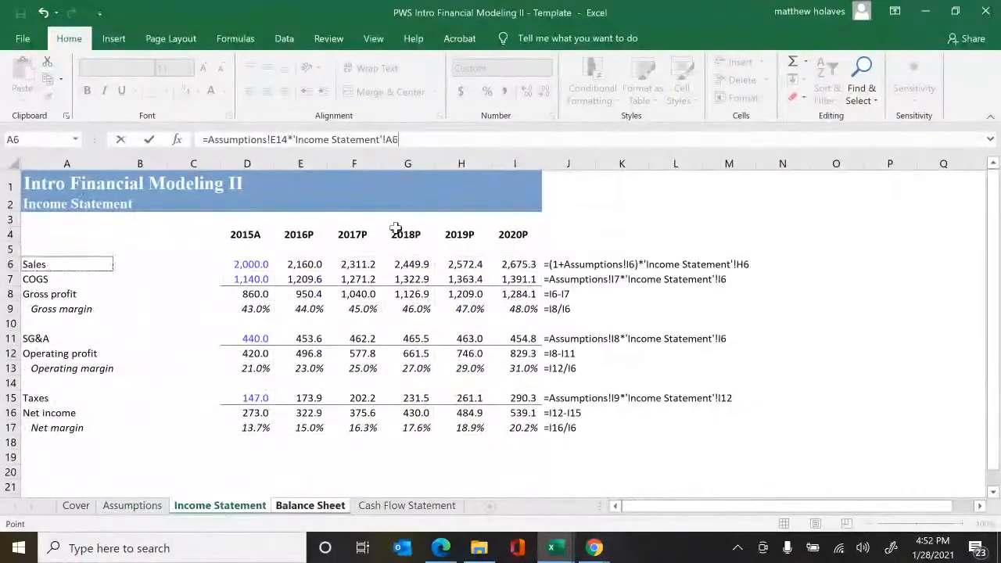
{"action": "key", "text": "Right"}
{"action": "key", "text": "Right"}
{"action": "key", "text": "Right"}
{"action": "key", "text": "Right"}
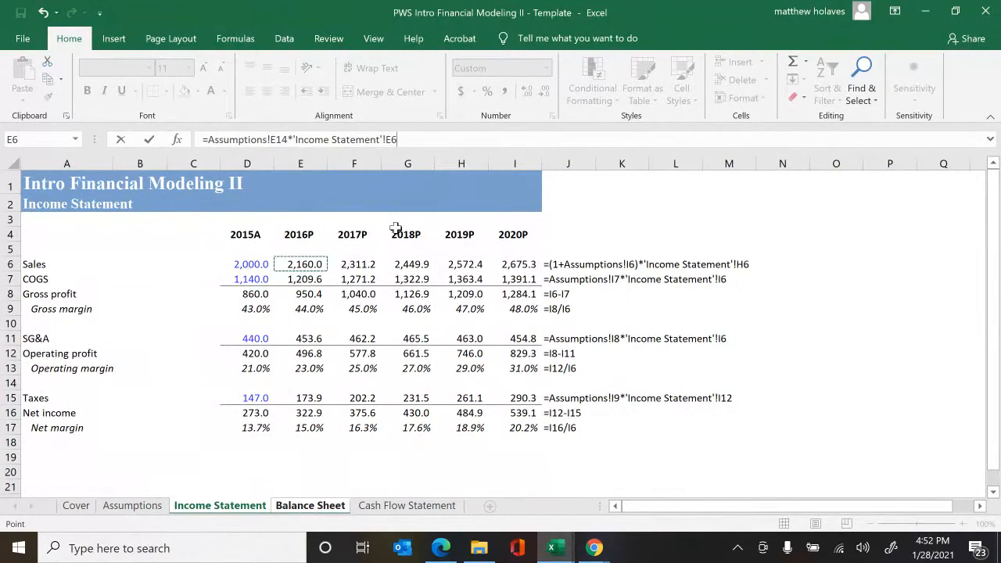
{"action": "key", "text": "Tab"}
{"action": "key", "text": "ctrl+v"}
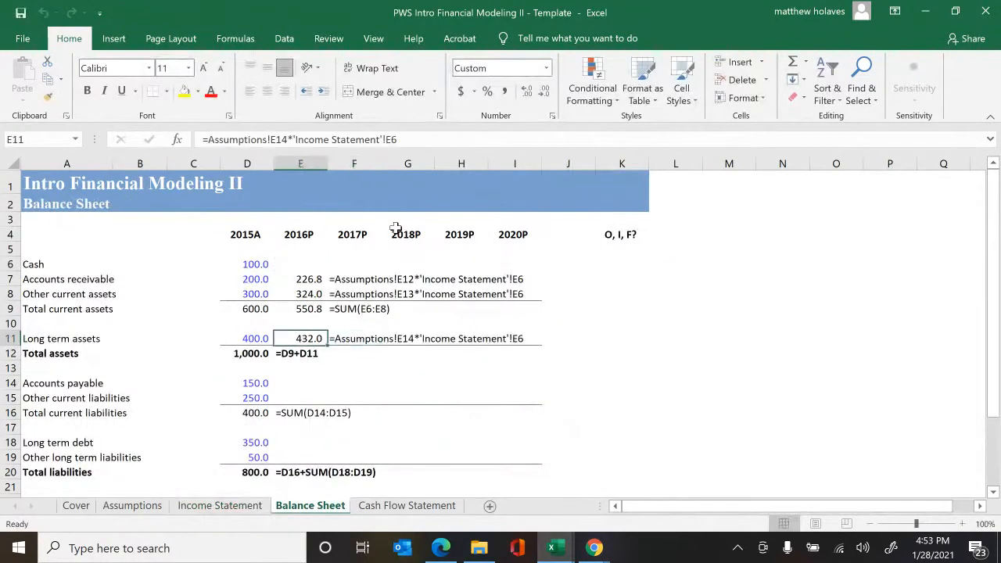
- Copy the total assets formula from D12 into E12 as =E9+E11 and show its formula text in F12
{"action": "key", "text": "Return"}
{"action": "key", "text": "ctrl+v"}
{"action": "key", "text": "Tab"}
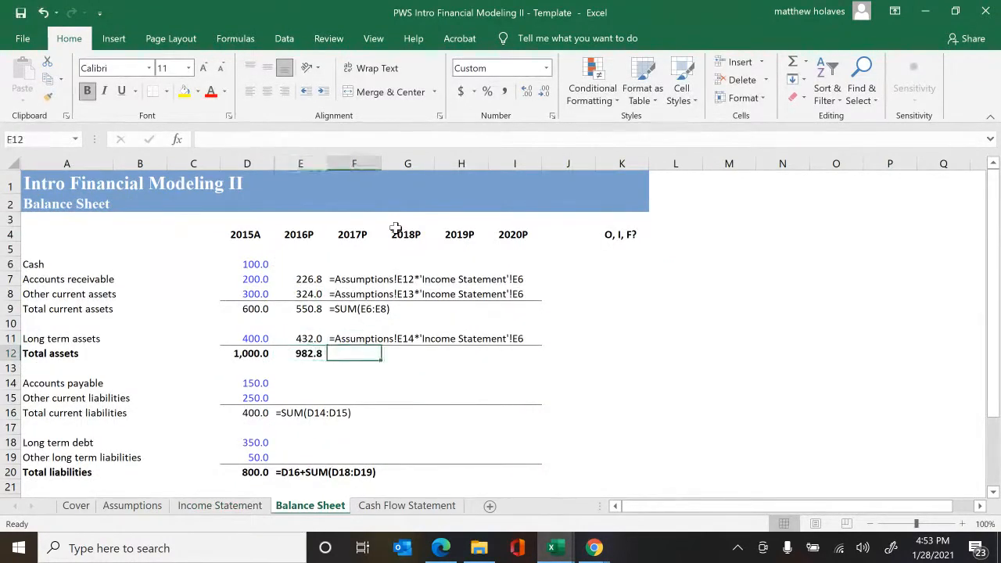
{"action": "key", "text": "ctrl+v"}
{"action": "key", "text": "Return"}
{"action": "key", "text": "Escape"}
- Calculate 2016P accounts payable in E14 as =Assumptions!E15*'Income Statement'!E7 and show its formula text in F14
{"action": "key", "text": "Down"}
{"action": "key", "text": "Down"}
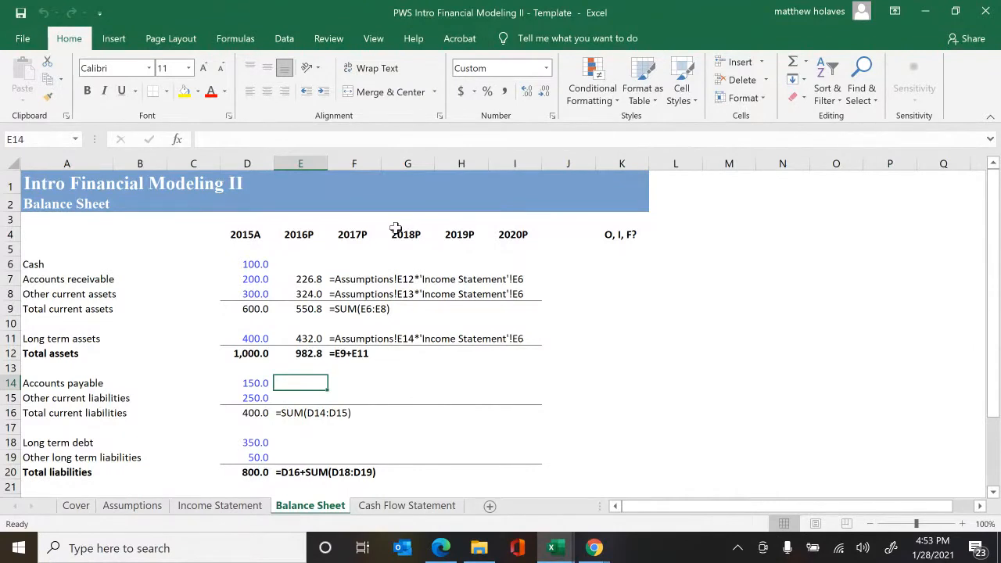
{"action": "type", "text": "="}
{"action": "key", "text": "ctrl+Page_Up"}
{"action": "key", "text": "ctrl+Page_Up"}
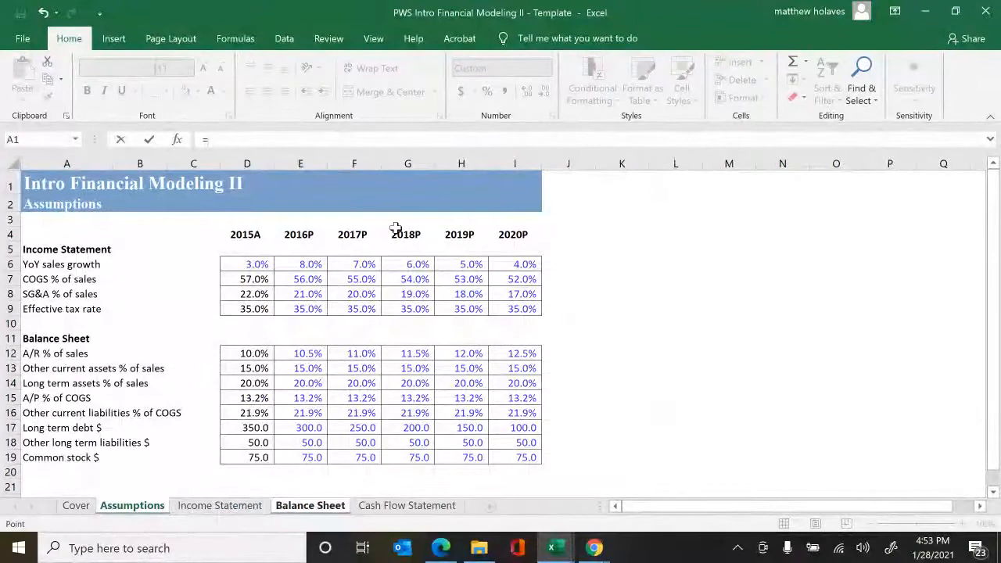
{"action": "key", "text": "Down"}
{"action": "key", "text": "Down"}
{"action": "key", "text": "Down"}
{"action": "key", "text": "Down"}
{"action": "key", "text": "Down"}
{"action": "key", "text": "Down"}
{"action": "key", "text": "Down"}
{"action": "key", "text": "Down"}
{"action": "key", "text": "Down"}
{"action": "key", "text": "Down"}
{"action": "key", "text": "Down"}
{"action": "key", "text": "Down"}
{"action": "key", "text": "Down"}
{"action": "key", "text": "Down"}
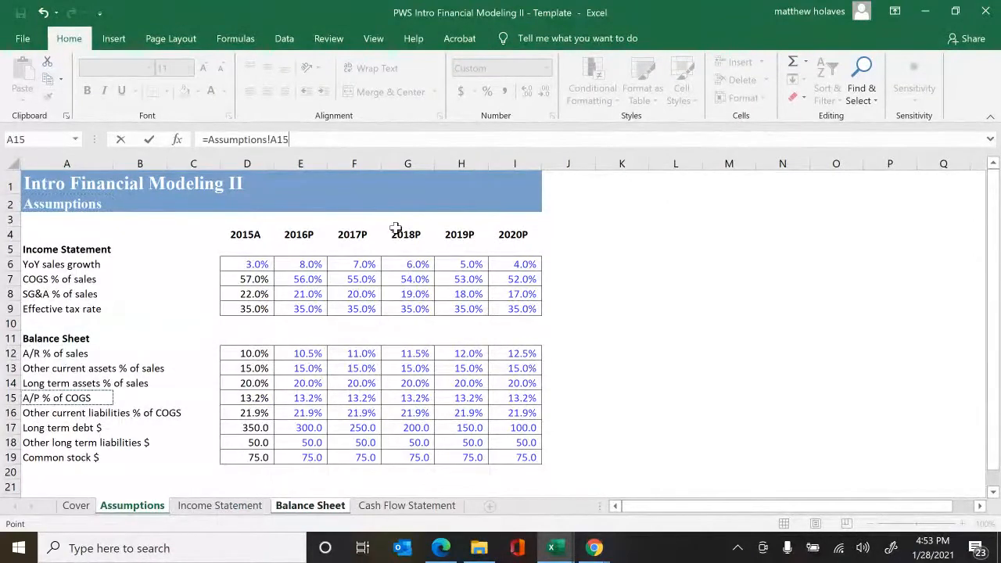
{"action": "key", "text": "Right"}
{"action": "key", "text": "Right"}
{"action": "key", "text": "Right"}
{"action": "key", "text": "Right"}
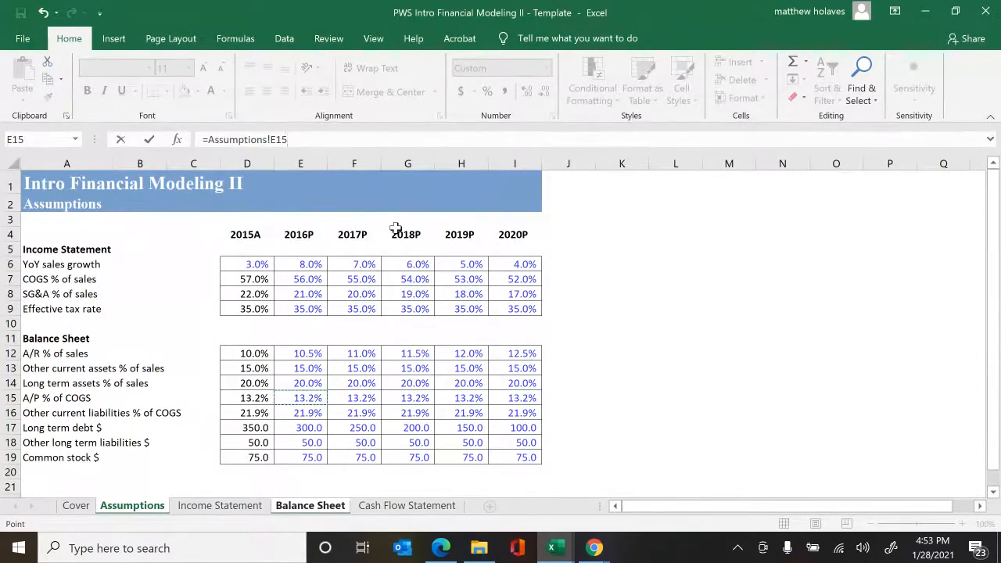
{"action": "type", "text": "*"}
{"action": "key", "text": "ctrl+Page_Down"}
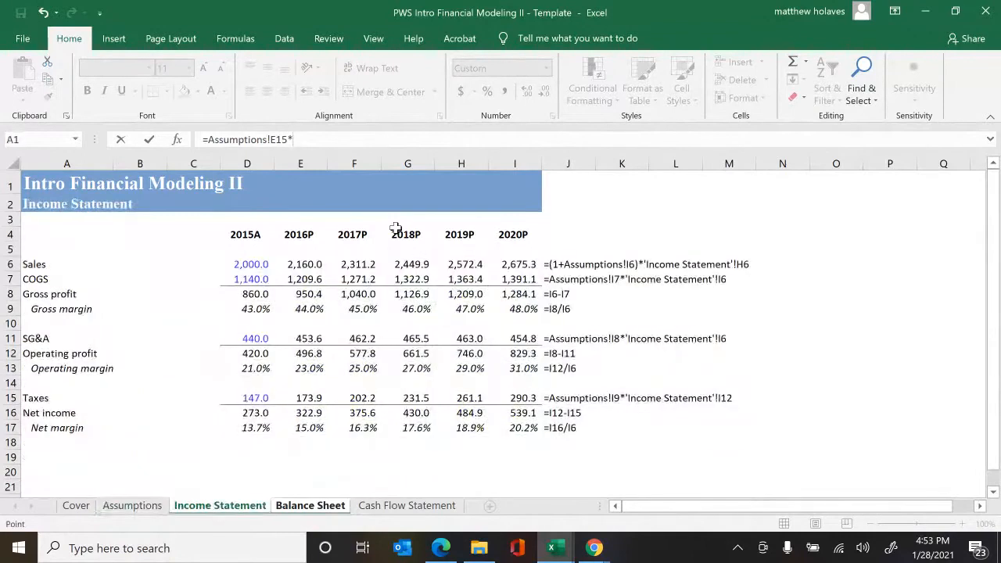
{"action": "key", "text": "Down"}
{"action": "key", "text": "Down"}
{"action": "key", "text": "Down"}
{"action": "key", "text": "Down"}
{"action": "key", "text": "Down"}
{"action": "key", "text": "Right"}
{"action": "key", "text": "Right"}
{"action": "key", "text": "Right"}
{"action": "key", "text": "Right"}
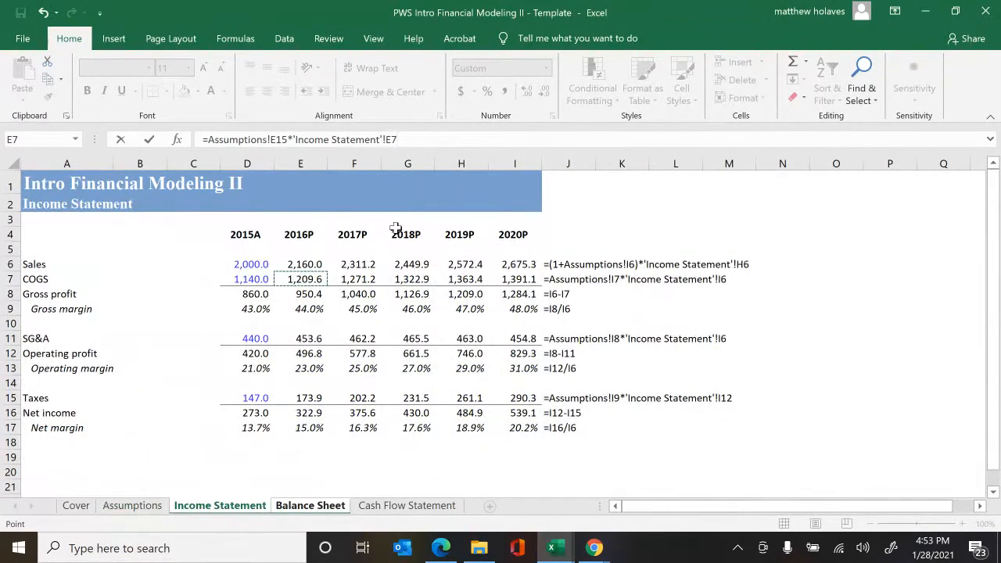
{"action": "key", "text": "Tab"}
{"action": "key", "text": "ctrl+v"}
{"action": "key", "text": "Left"}
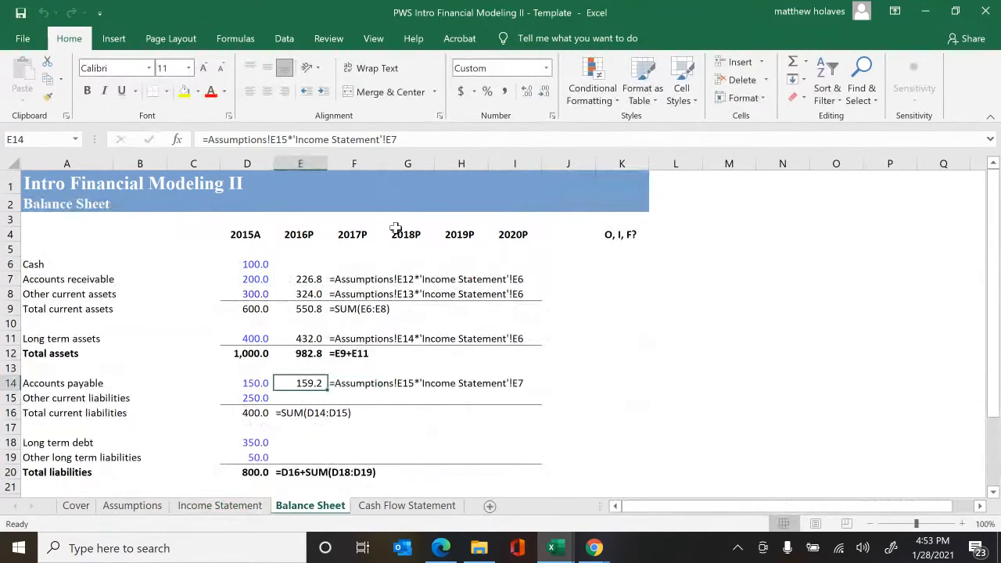
- Calculate 2016P other current liabilities in E15 as =Assumptions!E16*'Income Statement'!E7 and show its formula text in F15
{"action": "key", "text": "Down"}
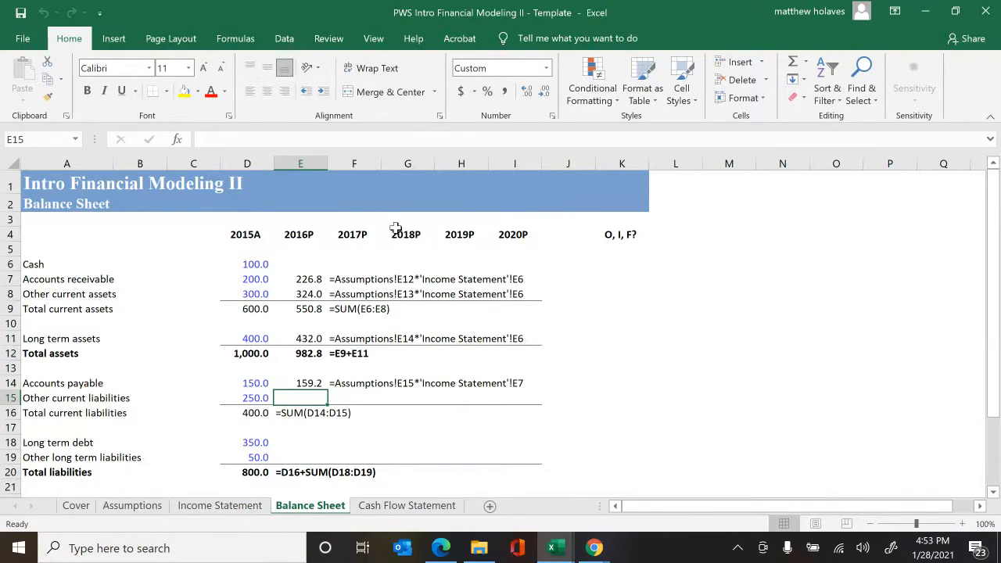
{"action": "type", "text": "="}
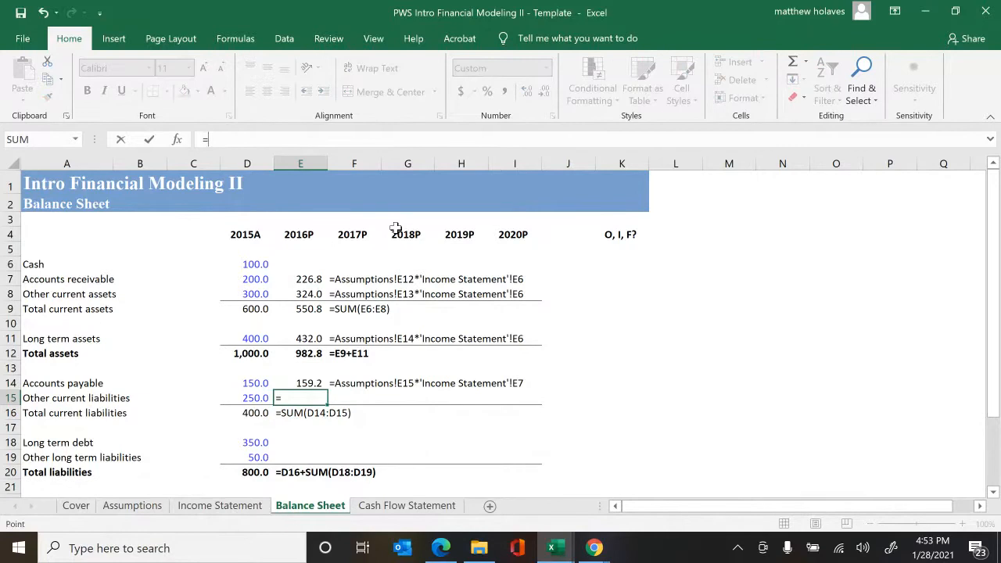
{"action": "key", "text": "ctrl+Page_Up"}
{"action": "key", "text": "ctrl+Page_Up"}
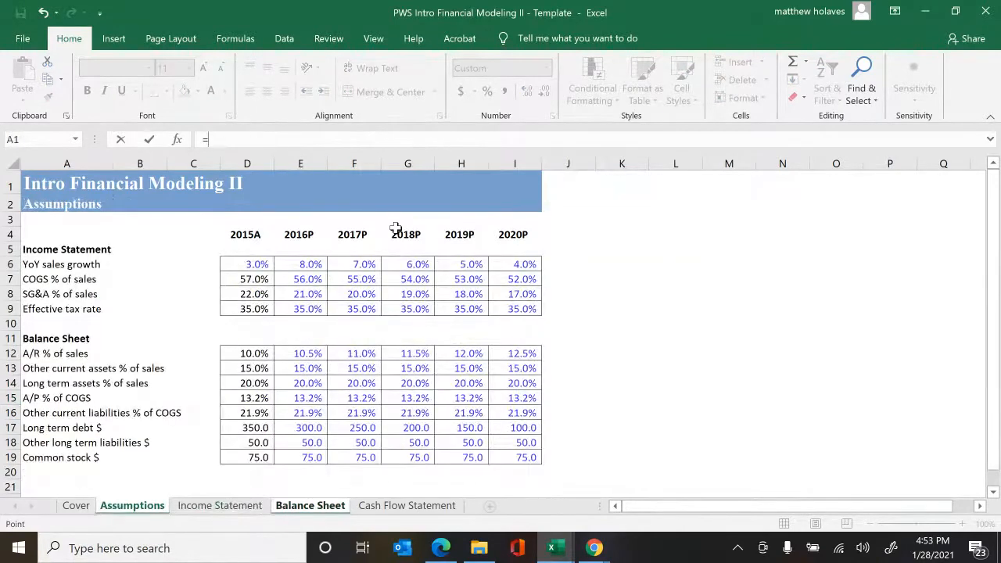
{"action": "key", "text": "Down"}
{"action": "key", "text": "Down"}
{"action": "key", "text": "Down"}
{"action": "key", "text": "Down"}
{"action": "key", "text": "Down"}
{"action": "key", "text": "Down"}
{"action": "key", "text": "Down"}
{"action": "key", "text": "Down"}
{"action": "key", "text": "Down"}
{"action": "key", "text": "Down"}
{"action": "key", "text": "Down"}
{"action": "key", "text": "Down"}
{"action": "key", "text": "Down"}
{"action": "key", "text": "Down"}
{"action": "key", "text": "Down"}
{"action": "key", "text": "Right"}
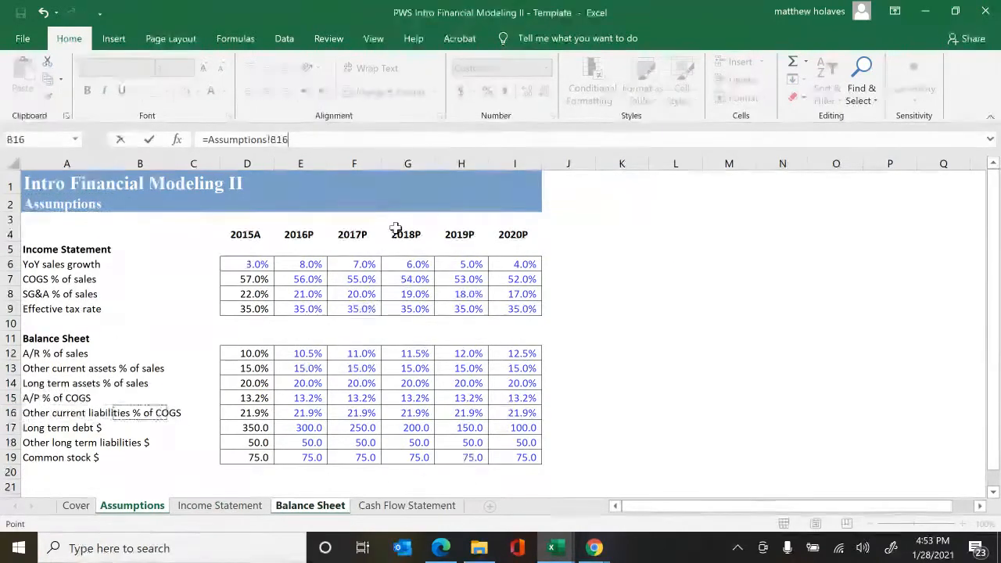
{"action": "key", "text": "Right"}
{"action": "key", "text": "Right"}
{"action": "key", "text": "Right"}
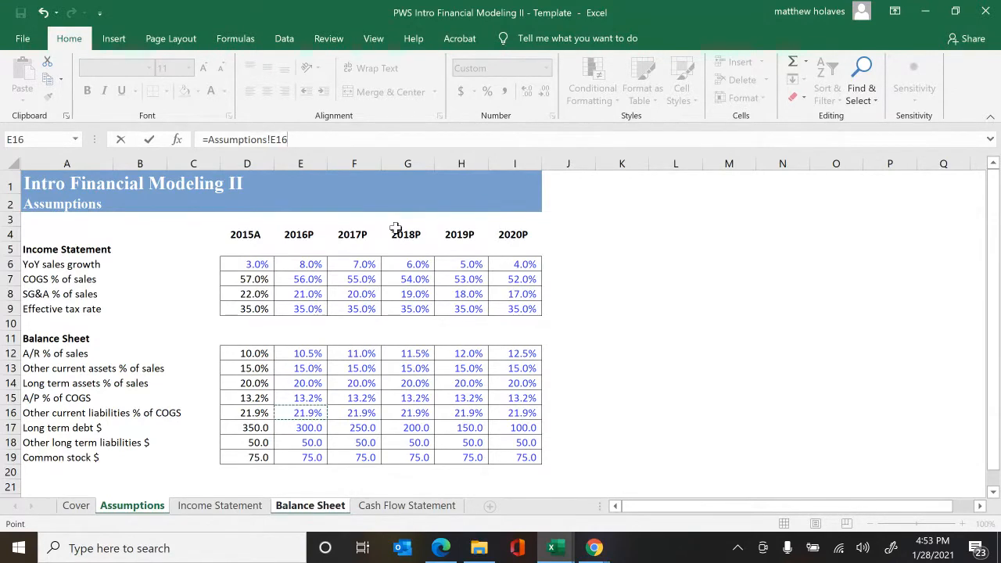
{"action": "type", "text": "*"}
{"action": "key", "text": "ctrl+Page_Down"}
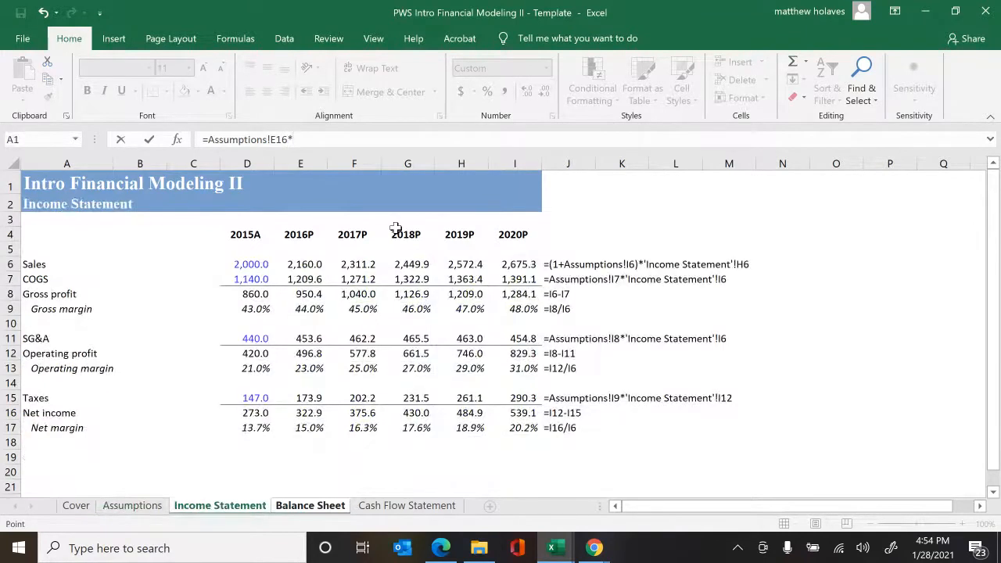
{"action": "key", "text": "Down"}
{"action": "key", "text": "Down"}
{"action": "key", "text": "Down"}
{"action": "key", "text": "Down"}
{"action": "key", "text": "Down"}
{"action": "key", "text": "Down"}
{"action": "key", "text": "Right"}
{"action": "key", "text": "Right"}
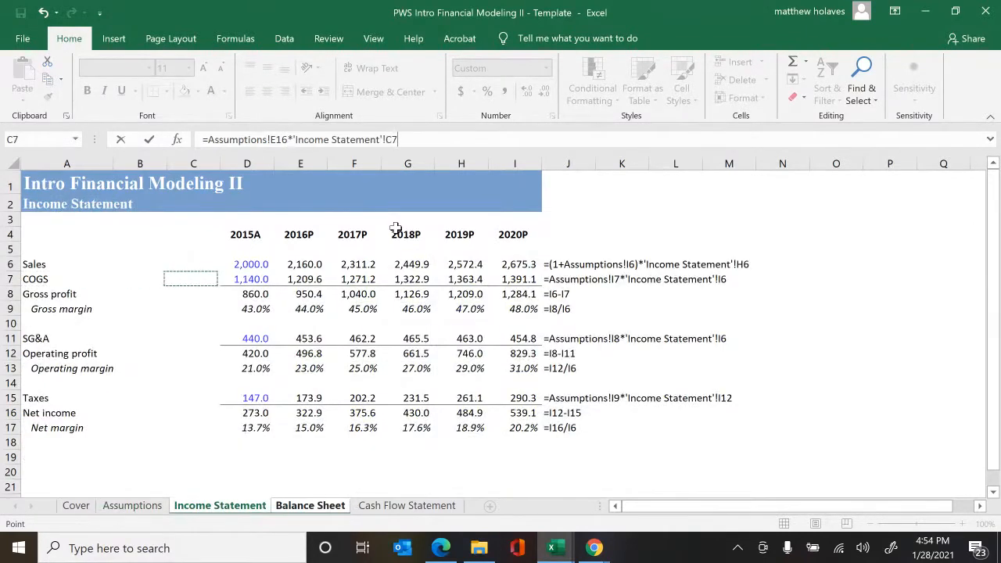
{"action": "key", "text": "Right"}
{"action": "key", "text": "Right"}
{"action": "key", "text": "Return"}
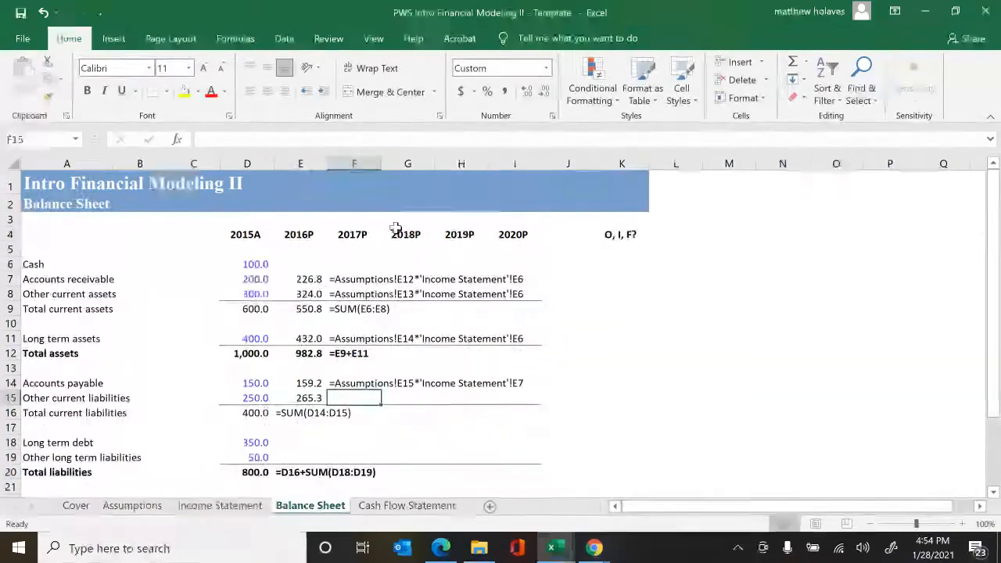
{"action": "key", "text": "ctrl+shift+f"}
{"action": "key", "text": "Left"}
- Copy the total current liabilities formula from D16 into E16 as =SUM(E14:E15) and show its formula text in F16
{"action": "key", "text": "Down"}
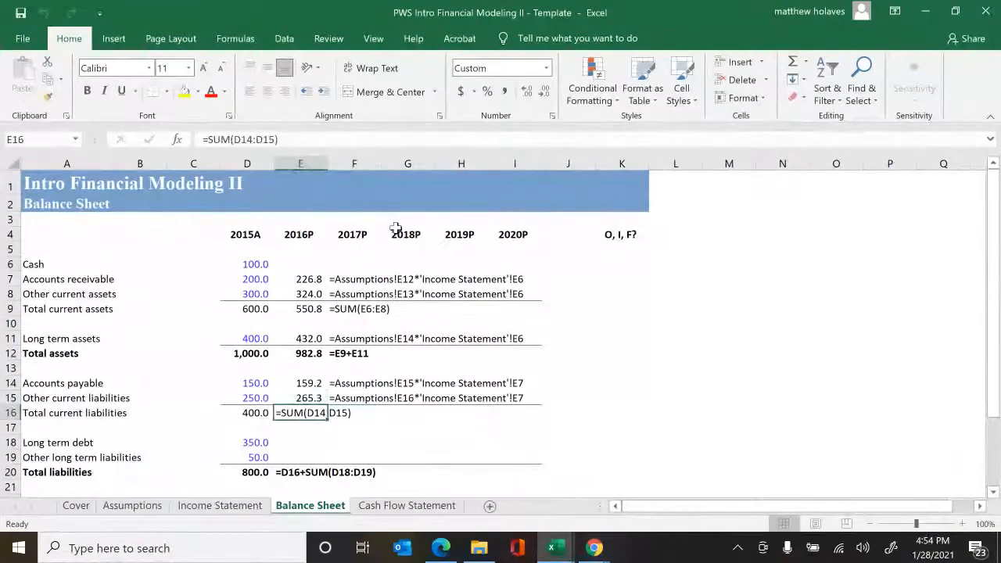
{"action": "key", "text": "ctrl+r"}
{"action": "key", "text": "Right"}
{"action": "key", "text": "ctrl+shift+f"}
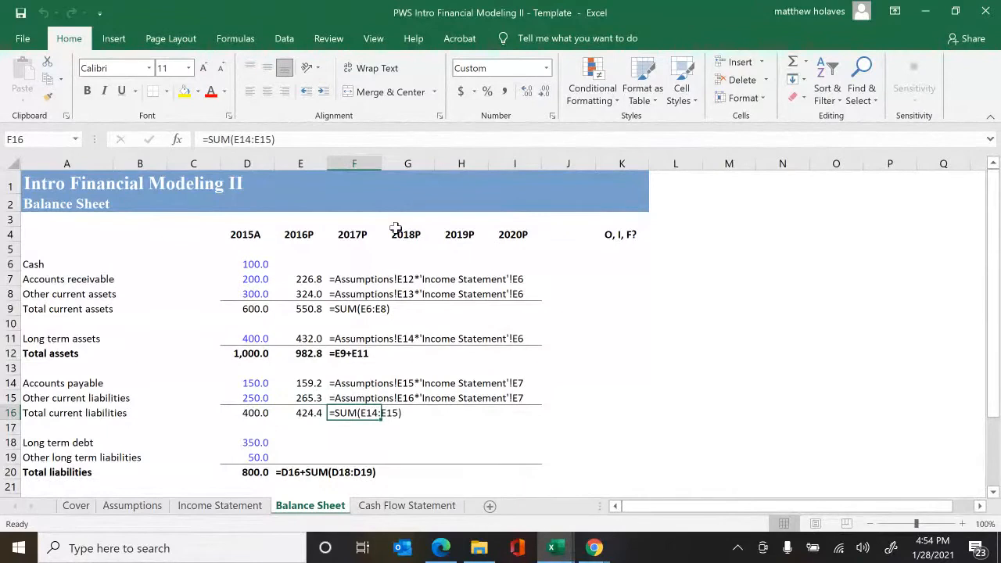
- Link 2016P long term debt in E18 to the assumptions as =Assumptions!E17 and show its formula text in F18
{"action": "key", "text": "Left"}
{"action": "key", "text": "Down"}
{"action": "key", "text": "Down"}
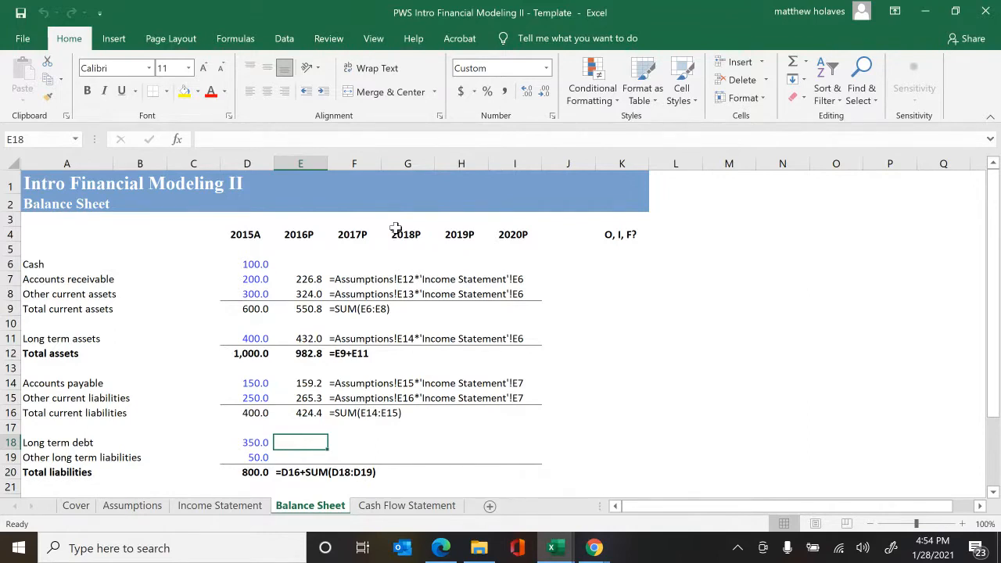
{"action": "type", "text": "="}
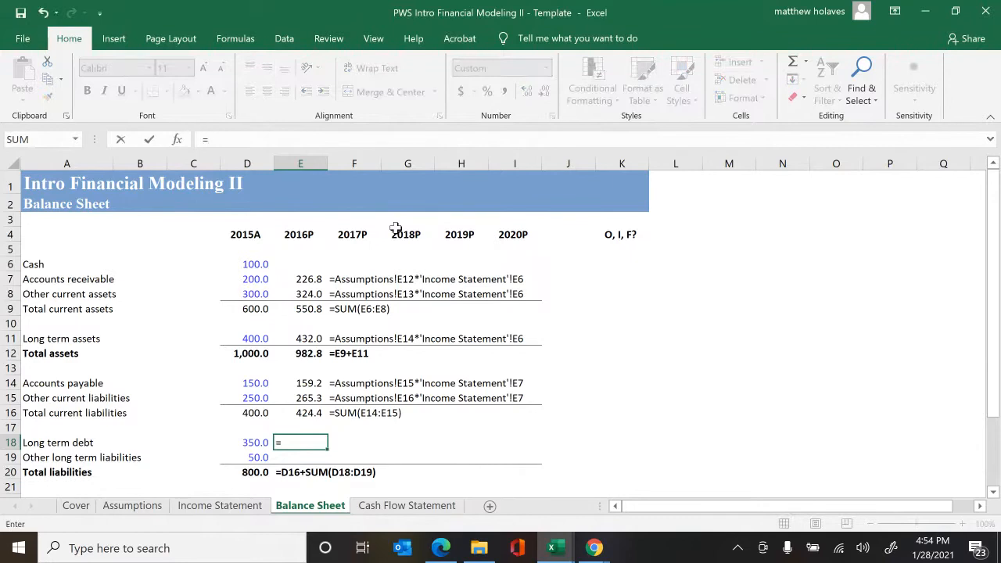
{"action": "key", "text": "ctrl+Page_Up"}
{"action": "key", "text": "ctrl+Page_Up"}
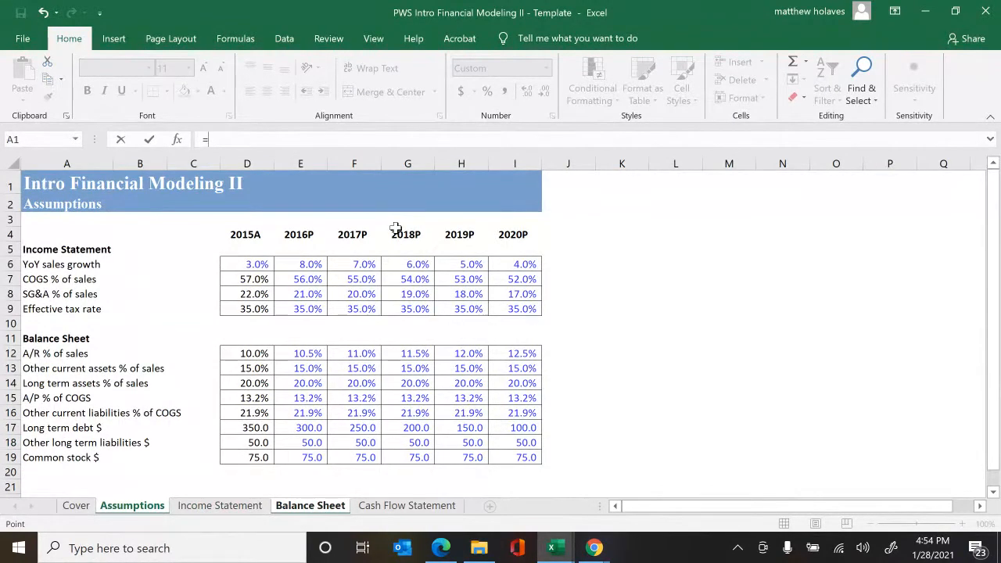
{"action": "key", "text": "Down"}
{"action": "key", "text": "Down"}
{"action": "key", "text": "Down"}
{"action": "key", "text": "Down"}
{"action": "key", "text": "Down"}
{"action": "key", "text": "Down"}
{"action": "key", "text": "Down"}
{"action": "key", "text": "Down"}
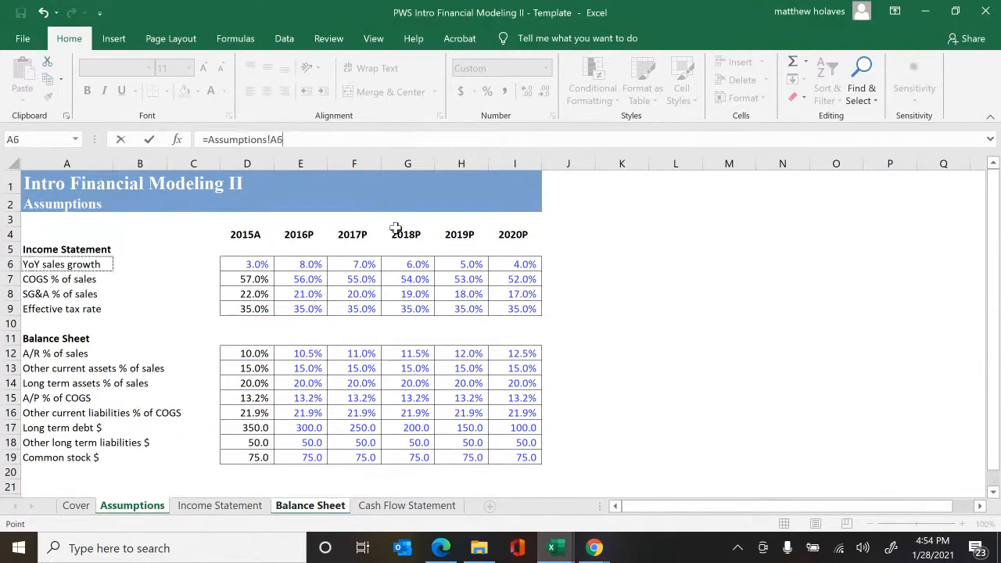
{"action": "key", "text": "Down"}
{"action": "key", "text": "Down"}
{"action": "key", "text": "Down"}
{"action": "key", "text": "Down"}
{"action": "key", "text": "Down"}
{"action": "key", "text": "Down"}
{"action": "key", "text": "Down"}
{"action": "key", "text": "Down"}
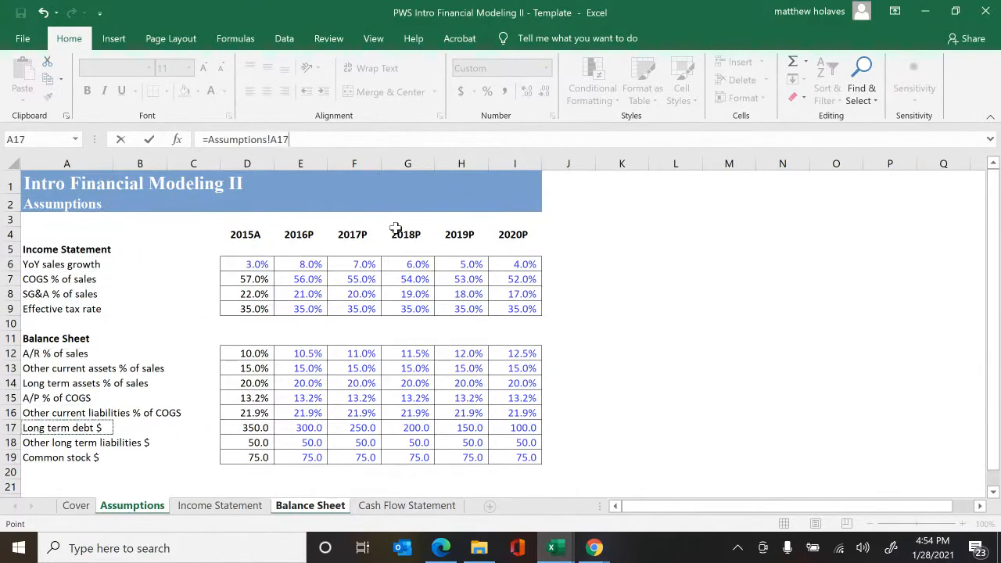
{"action": "key", "text": "Right"}
{"action": "key", "text": "Right"}
{"action": "key", "text": "Right"}
{"action": "key", "text": "Right"}
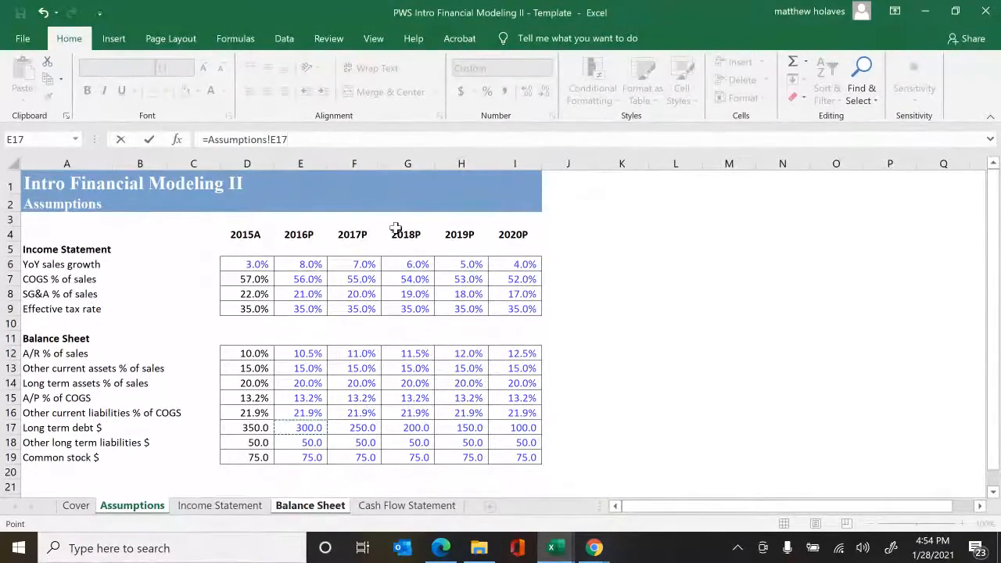
{"action": "key", "text": "Return"}
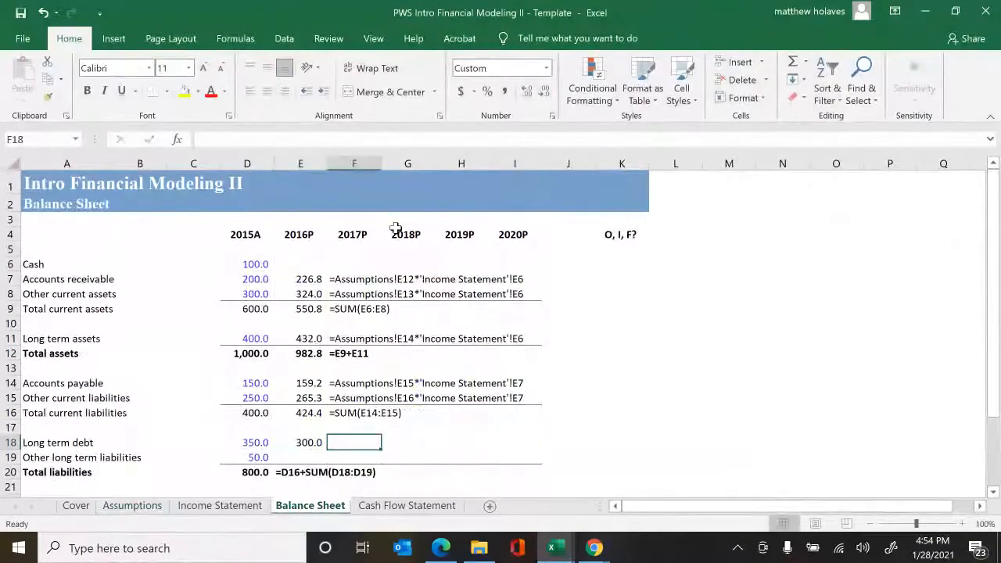
{"action": "key", "text": "Left"}
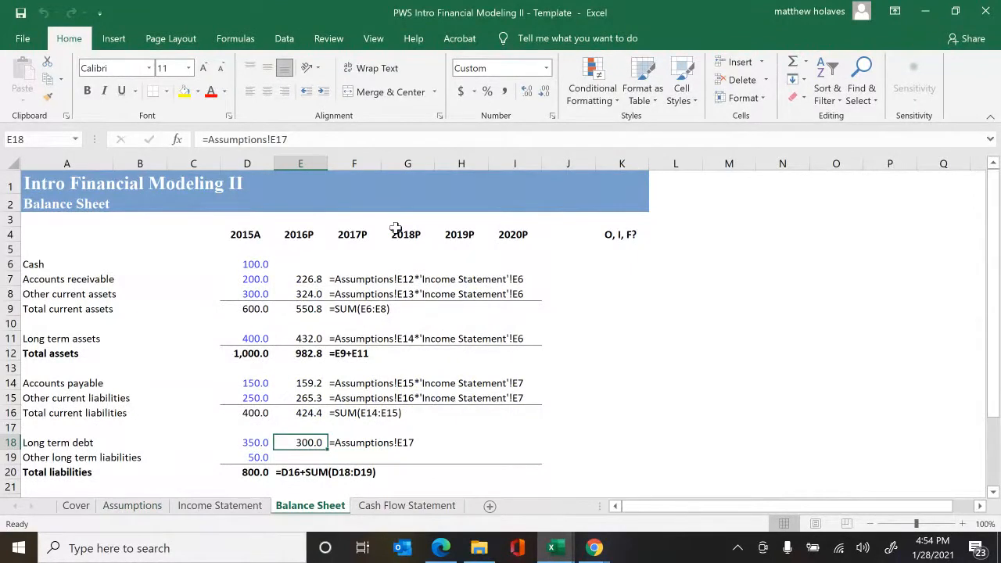
- Link 2016P other long term liabilities in E19 to the assumptions as =Assumptions!E18 and show its formula text in F19
{"action": "key", "text": "Down"}
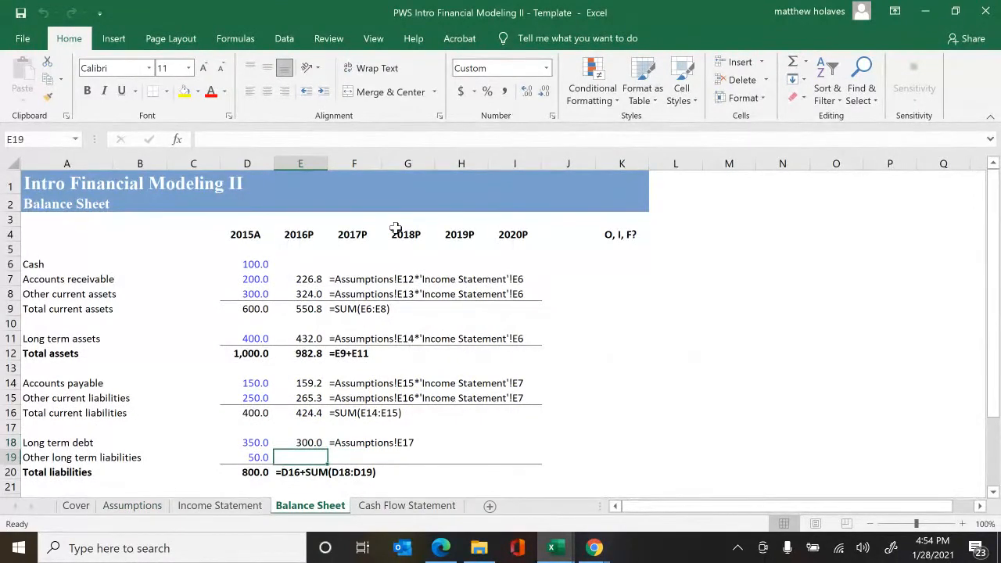
{"action": "type", "text": "="}
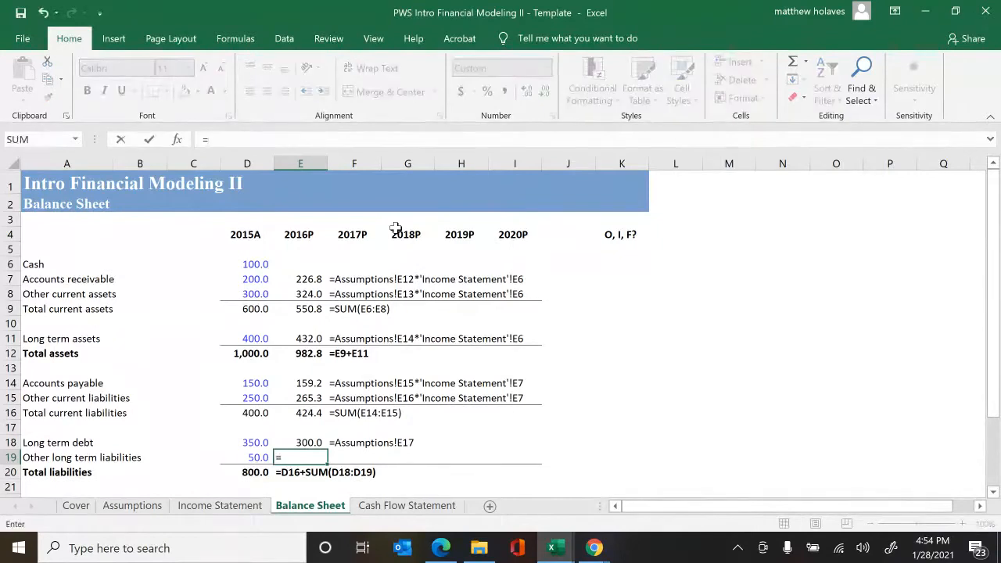
{"action": "key", "text": "ctrl+Page_Up"}
{"action": "key", "text": "ctrl+Page_Up"}
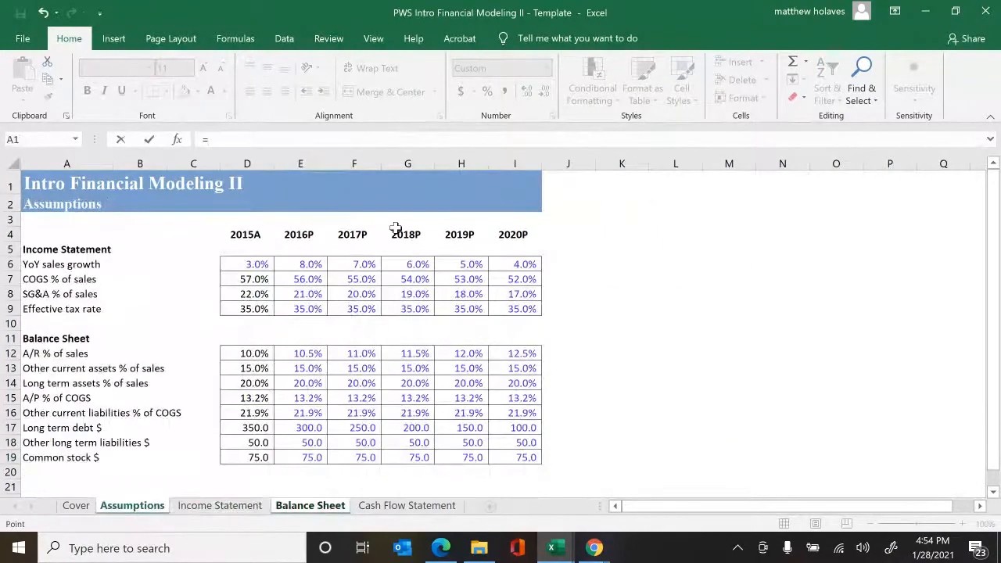
{"action": "key", "text": "Down"}
{"action": "key", "text": "Down"}
{"action": "key", "text": "Down"}
{"action": "key", "text": "Down"}
{"action": "key", "text": "Down"}
{"action": "key", "text": "Down"}
{"action": "key", "text": "Down"}
{"action": "key", "text": "Down"}
{"action": "key", "text": "Down"}
{"action": "key", "text": "Down"}
{"action": "key", "text": "Down"}
{"action": "key", "text": "Down"}
{"action": "key", "text": "Down"}
{"action": "key", "text": "Down"}
{"action": "key", "text": "Down"}
{"action": "key", "text": "Down"}
{"action": "key", "text": "Down"}
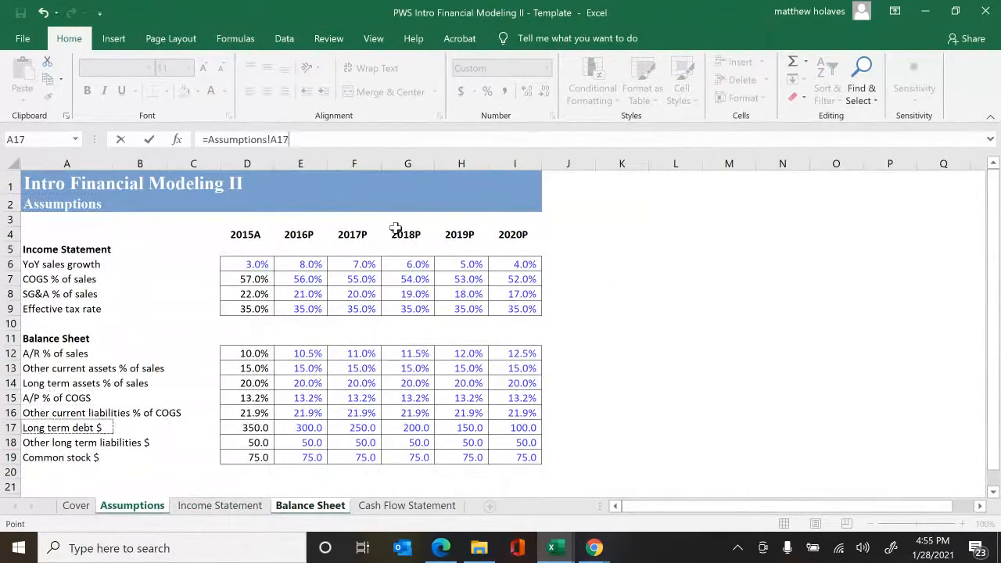
{"action": "key", "text": "Right"}
{"action": "key", "text": "Right"}
{"action": "key", "text": "Right"}
{"action": "key", "text": "Right"}
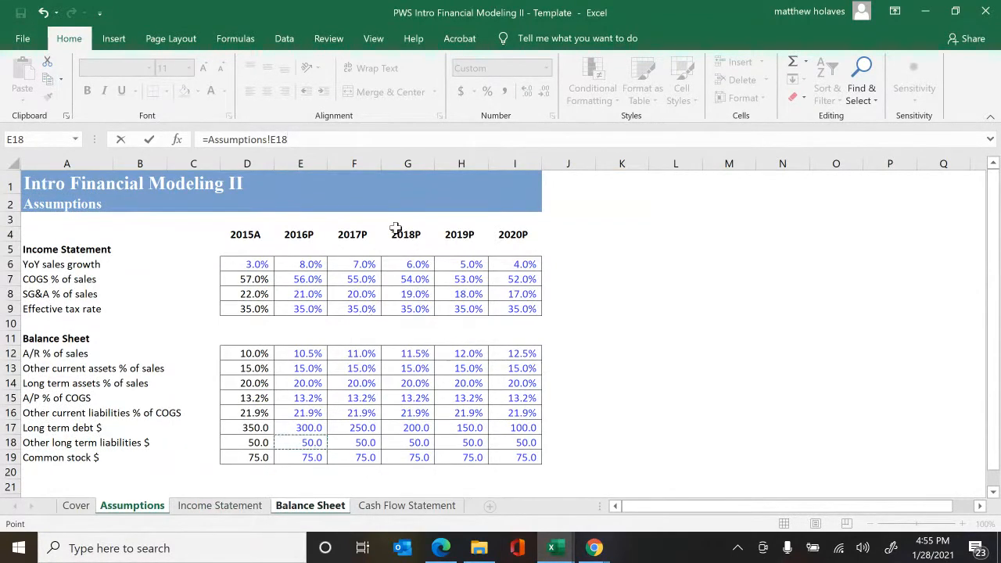
{"action": "key", "text": "ctrl+Return"}
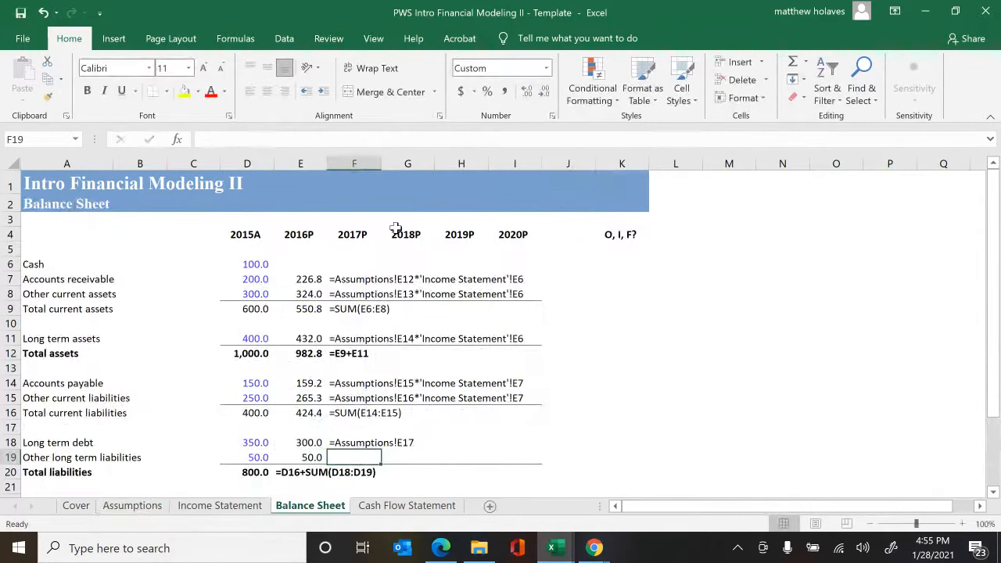
{"action": "key", "text": "Left"}
- Copy the total liabilities formula from D20 into E20 as =E16+SUM(E18:E19) and show its formula text in F20
{"action": "key", "text": "Down"}
{"action": "key", "text": "Down"}
{"action": "key", "text": "Down"}
{"action": "key", "text": "Down"}
{"action": "key", "text": "Down"}
{"action": "key", "text": "Down"}
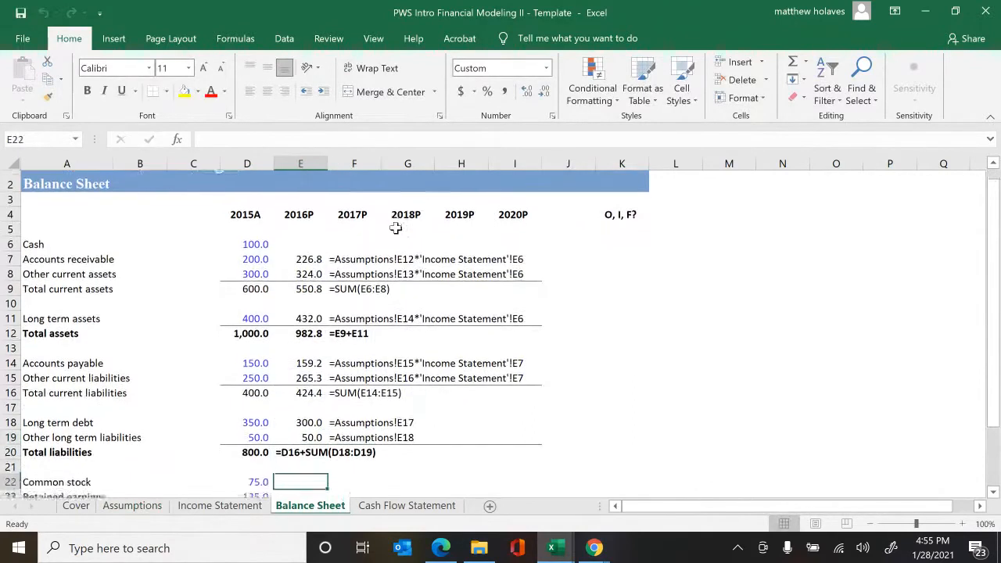
{"action": "key", "text": "Down"}
{"action": "key", "text": "Down"}
{"action": "key", "text": "Down"}
{"action": "key", "text": "Down"}
{"action": "key", "text": "Up"}
{"action": "key", "text": "Up"}
{"action": "key", "text": "Up"}
{"action": "key", "text": "Up"}
{"action": "key", "text": "Up"}
{"action": "key", "text": "Up"}
{"action": "key", "text": "Up"}
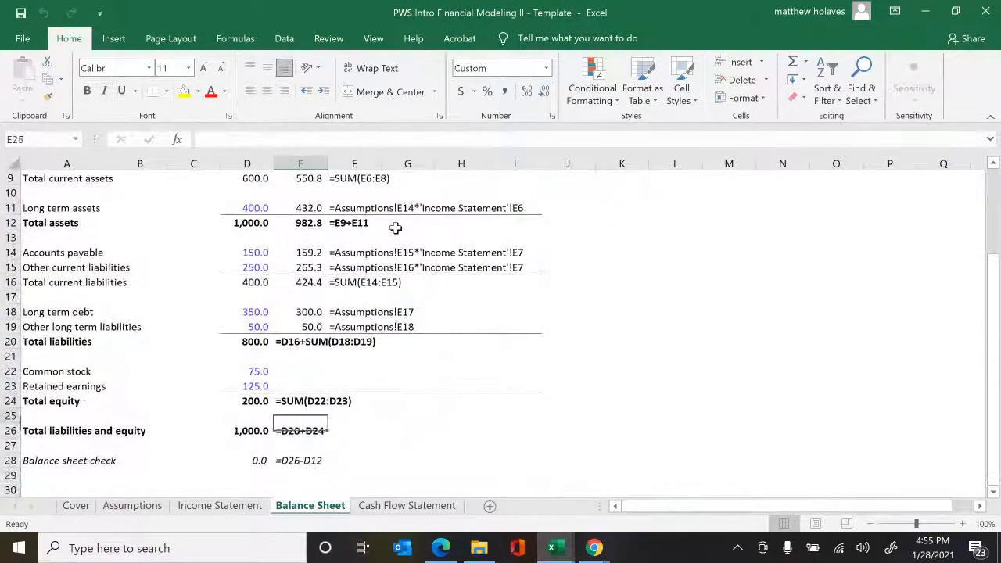
{"action": "key", "text": "Up"}
{"action": "key", "text": "Up"}
{"action": "key", "text": "F2"}
{"action": "key", "text": "ctrl+Return"}
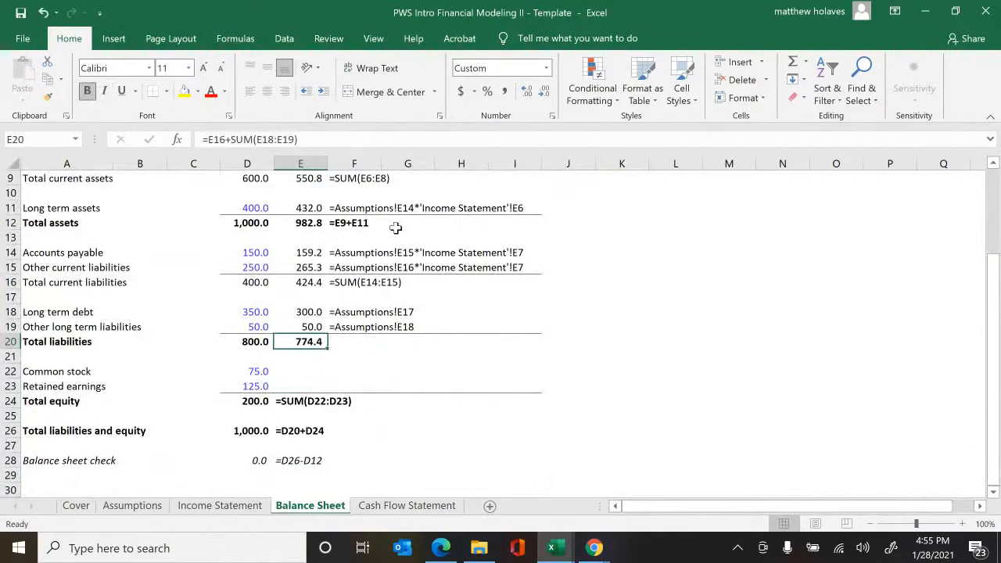
{"action": "key", "text": "Right"}
{"action": "key", "text": "ctrl+d"}
{"action": "key", "text": "Left"}
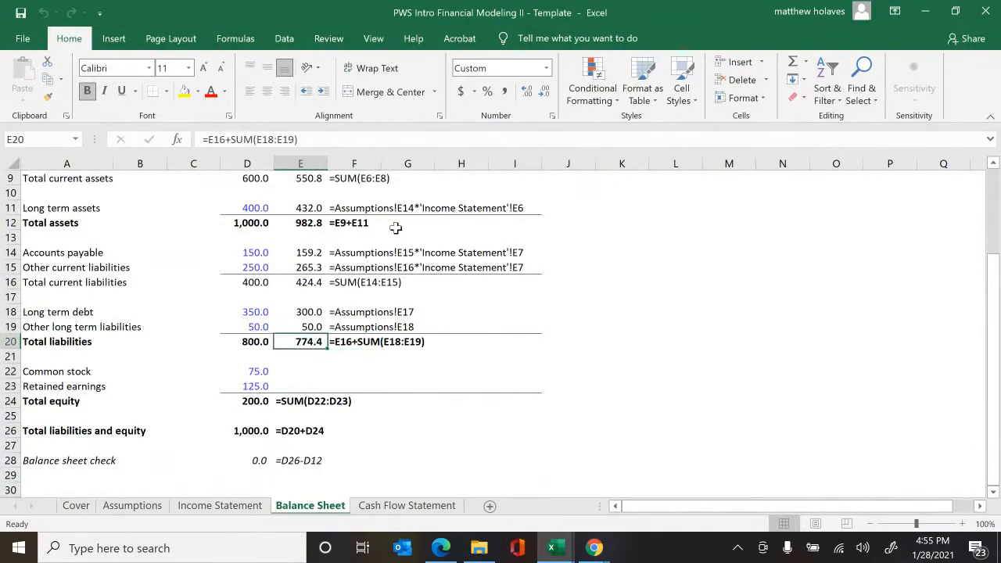
- Link 2016P common stock in E22 to the assumptions as =Assumptions!E19 and show its formula text in F22
{"action": "key", "text": "Down"}
{"action": "key", "text": "Down"}
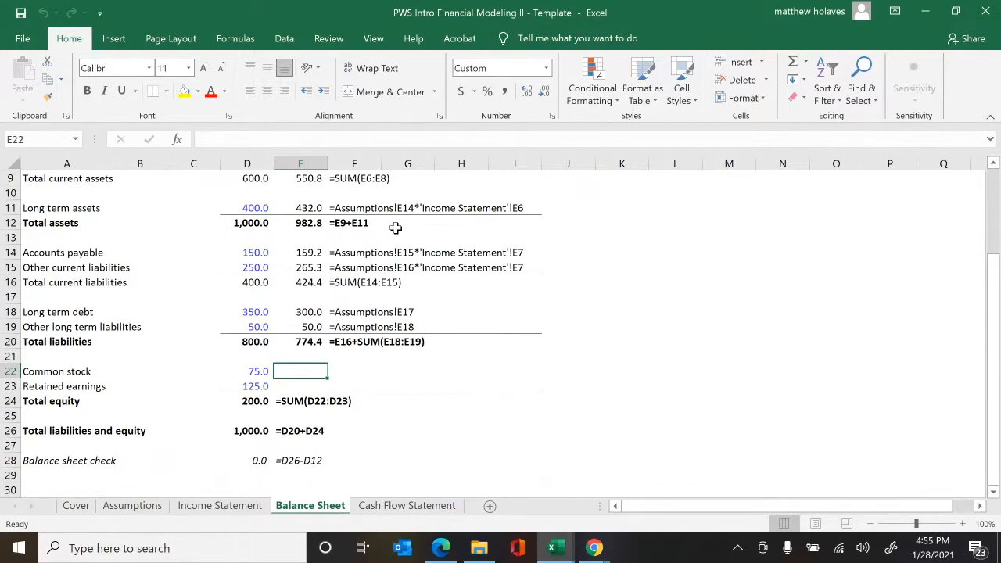
{"action": "type", "text": "="}
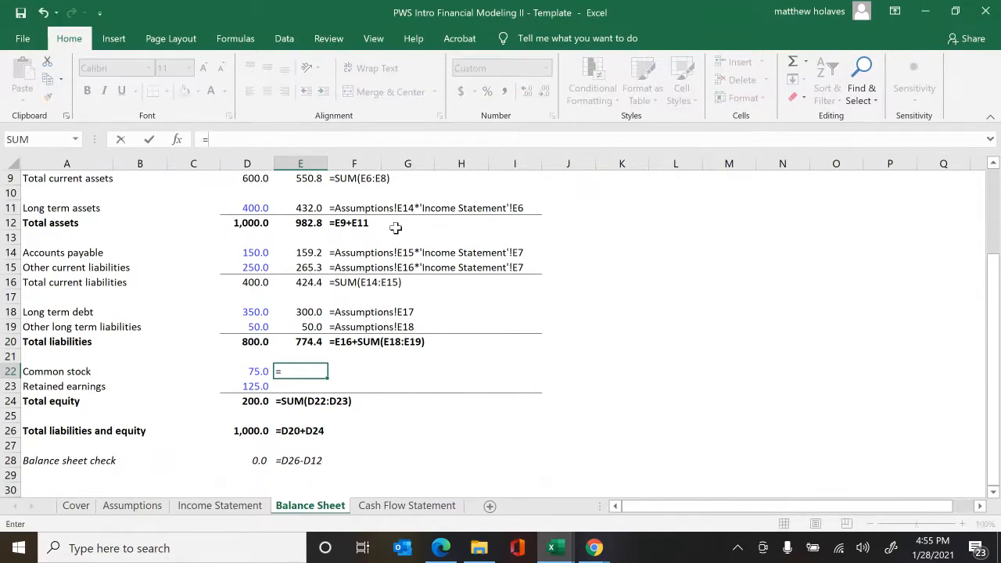
{"action": "key", "text": "ctrl+Page_Up"}
{"action": "key", "text": "ctrl+Page_Up"}
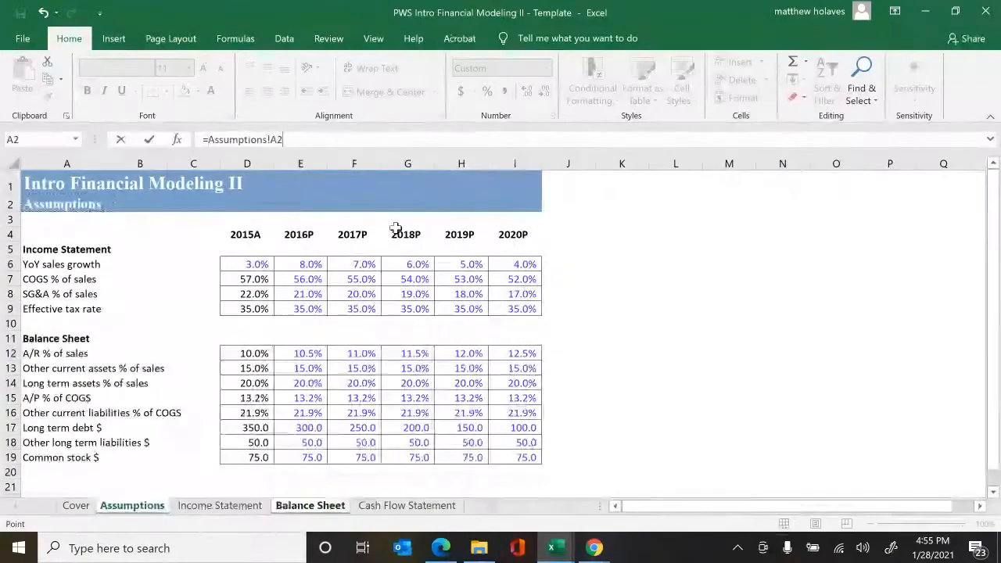
{"action": "key", "text": "Down"}
{"action": "key", "text": "Down"}
{"action": "key", "text": "Down"}
{"action": "key", "text": "Down"}
{"action": "key", "text": "Down"}
{"action": "key", "text": "Down"}
{"action": "key", "text": "Down"}
{"action": "key", "text": "Down"}
{"action": "key", "text": "Down"}
{"action": "key", "text": "Down"}
{"action": "key", "text": "Down"}
{"action": "key", "text": "Down"}
{"action": "key", "text": "Down"}
{"action": "key", "text": "Down"}
{"action": "key", "text": "Down"}
{"action": "key", "text": "Down"}
{"action": "key", "text": "Down"}
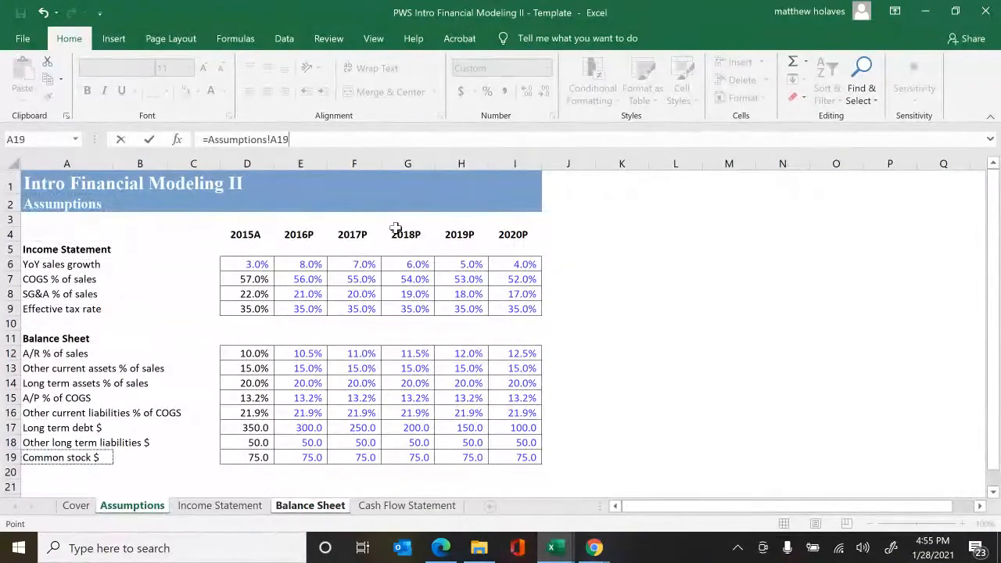
{"action": "key", "text": "Right"}
{"action": "key", "text": "Right"}
{"action": "key", "text": "Right"}
{"action": "key", "text": "Right"}
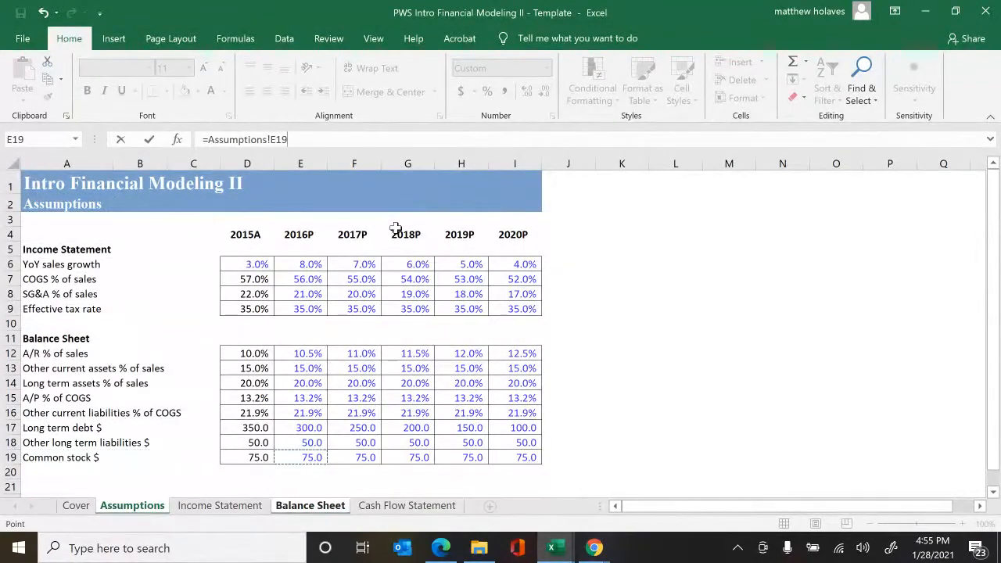
{"action": "key", "text": "Return"}
{"action": "key", "text": "Right"}
{"action": "type", "text": "=Assumptions!E19"}
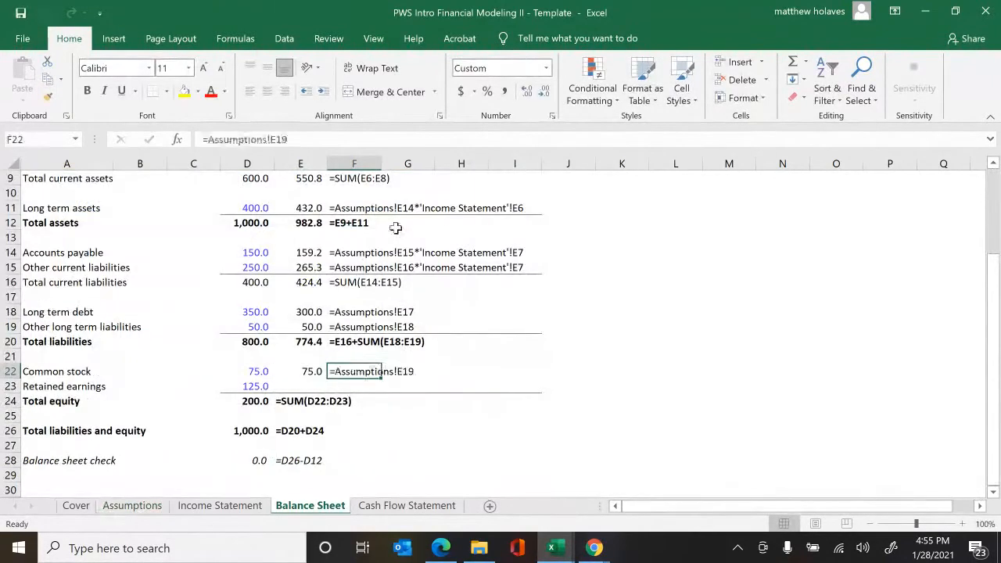
{"action": "key", "text": "Left"}
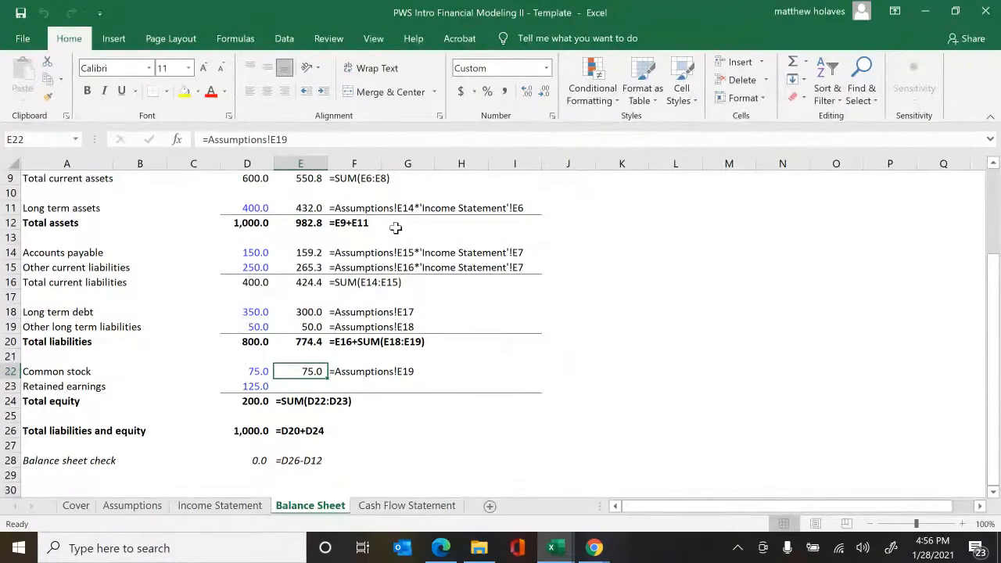
- Calculate 2016P retained earnings in E23 as ='Income Statement'!E16+'Balance Sheet'!D23 and show its formula text in F23
{"action": "key", "text": "Down"}
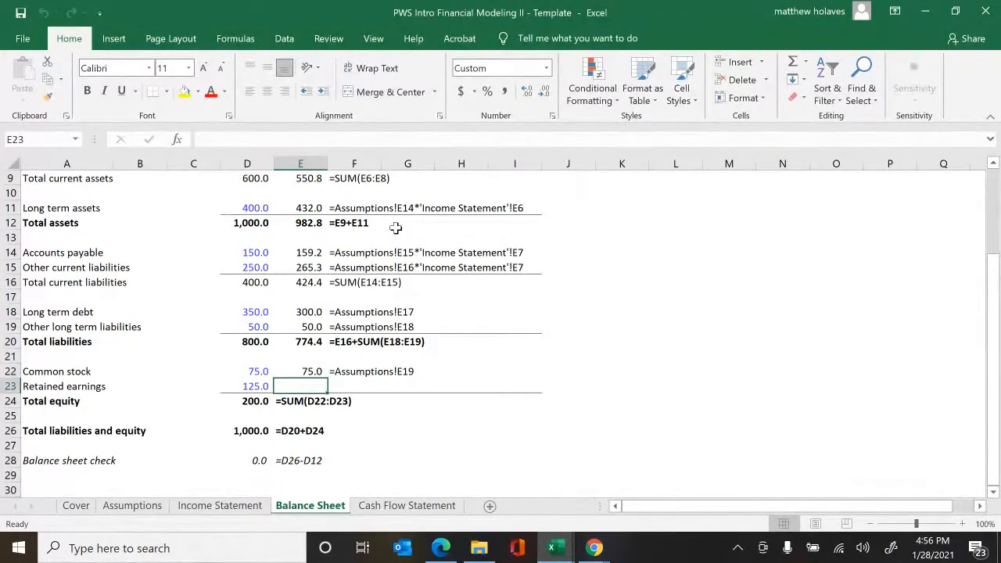
{"action": "type", "text": "="}
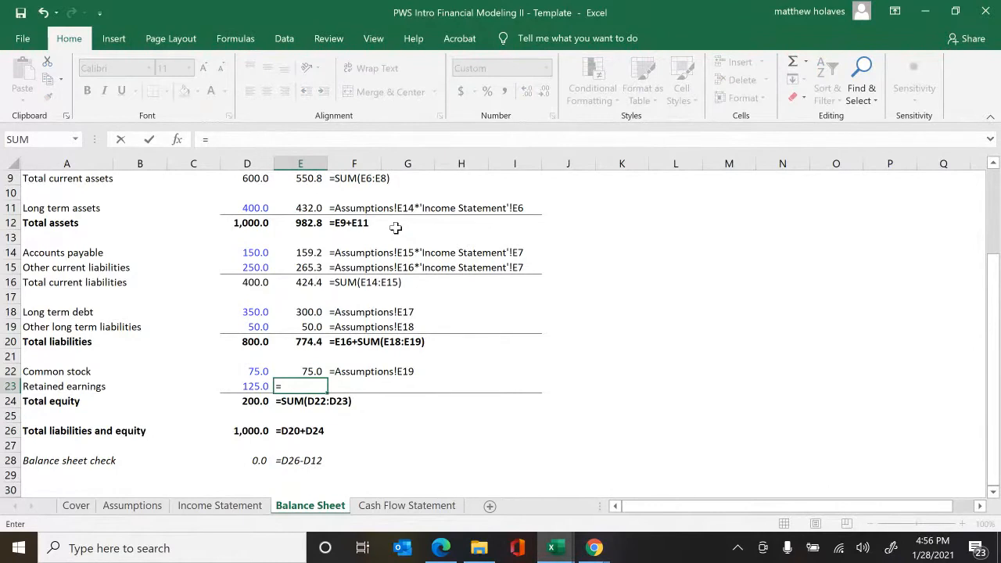
{"action": "key", "text": "ctrl+Page_Up"}
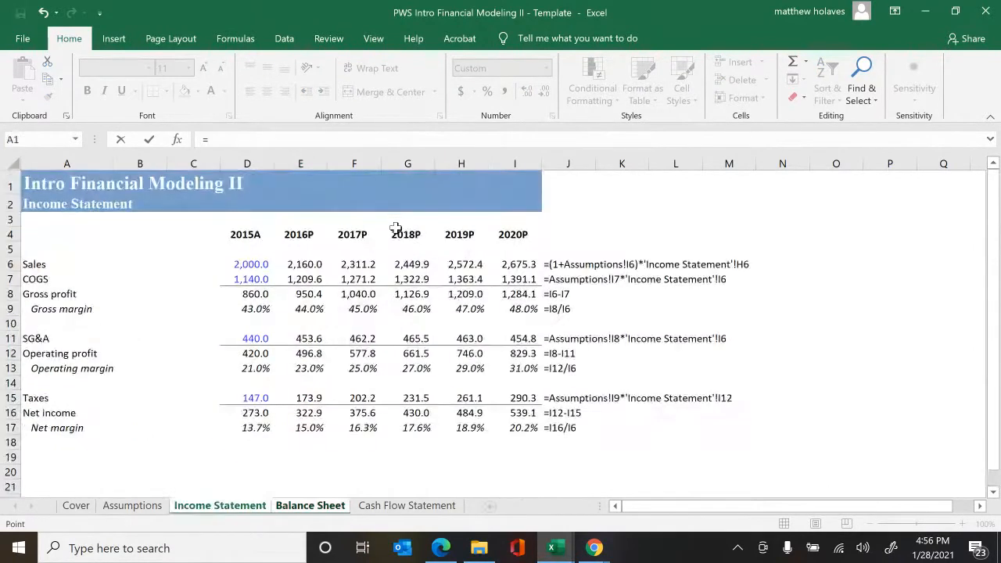
{"action": "key", "text": "Down"}
{"action": "key", "text": "Down"}
{"action": "key", "text": "Down"}
{"action": "key", "text": "Down"}
{"action": "key", "text": "Down"}
{"action": "key", "text": "Down"}
{"action": "key", "text": "Down"}
{"action": "key", "text": "Down"}
{"action": "key", "text": "Down"}
{"action": "key", "text": "Down"}
{"action": "key", "text": "Down"}
{"action": "key", "text": "Down"}
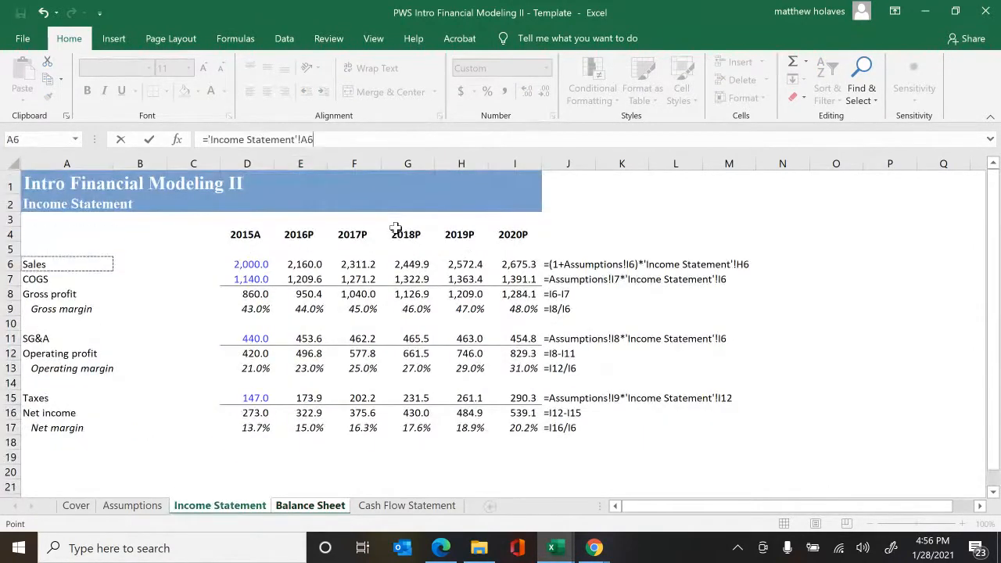
{"action": "key", "text": "Down"}
{"action": "key", "text": "Down"}
{"action": "key", "text": "Down"}
{"action": "key", "text": "Right"}
{"action": "key", "text": "Right"}
{"action": "key", "text": "Right"}
{"action": "key", "text": "Right"}
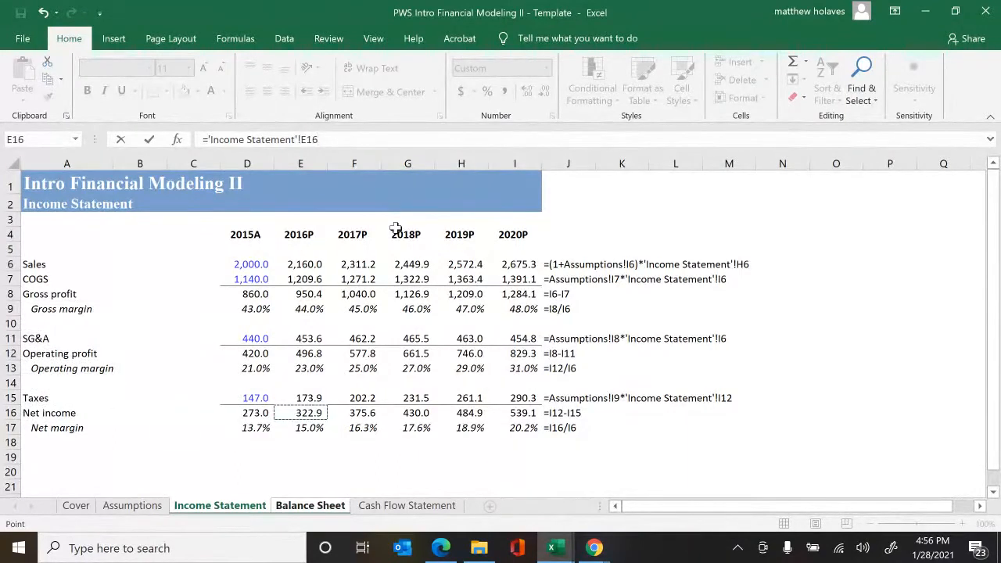
{"action": "type", "text": "+"}
{"action": "key", "text": "ctrl+Page_Down"}
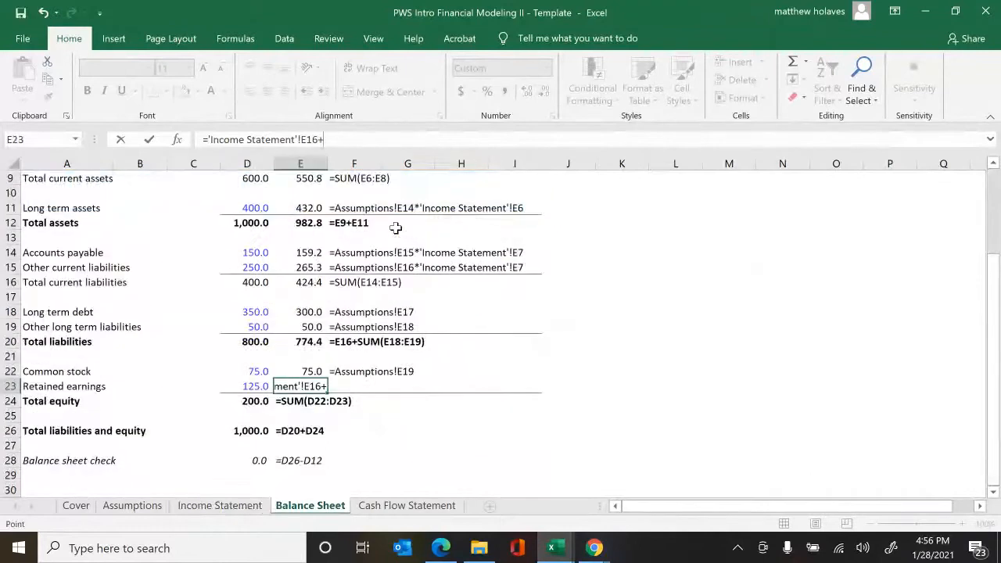
{"action": "key", "text": "Left"}
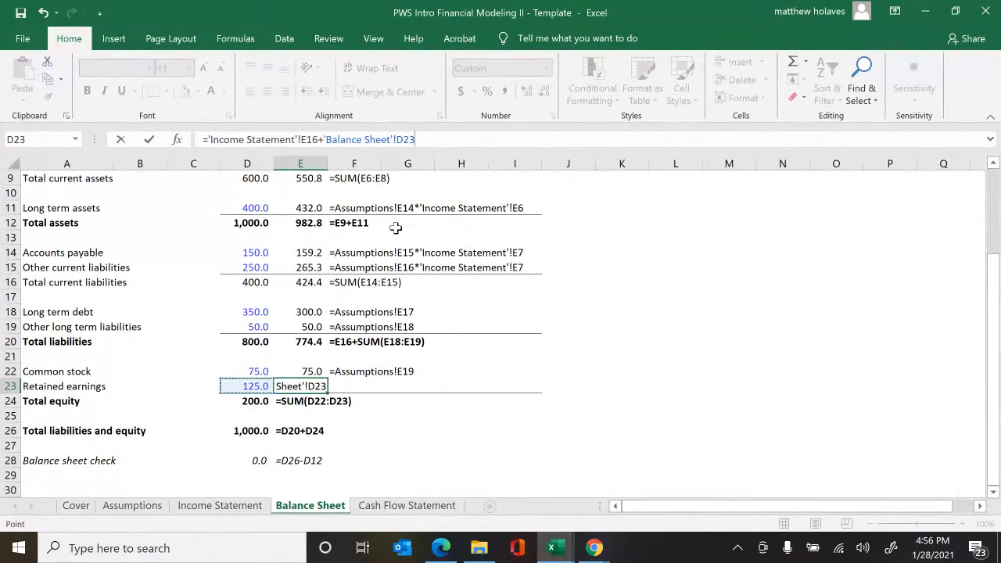
{"action": "key", "text": "ctrl+Return"}
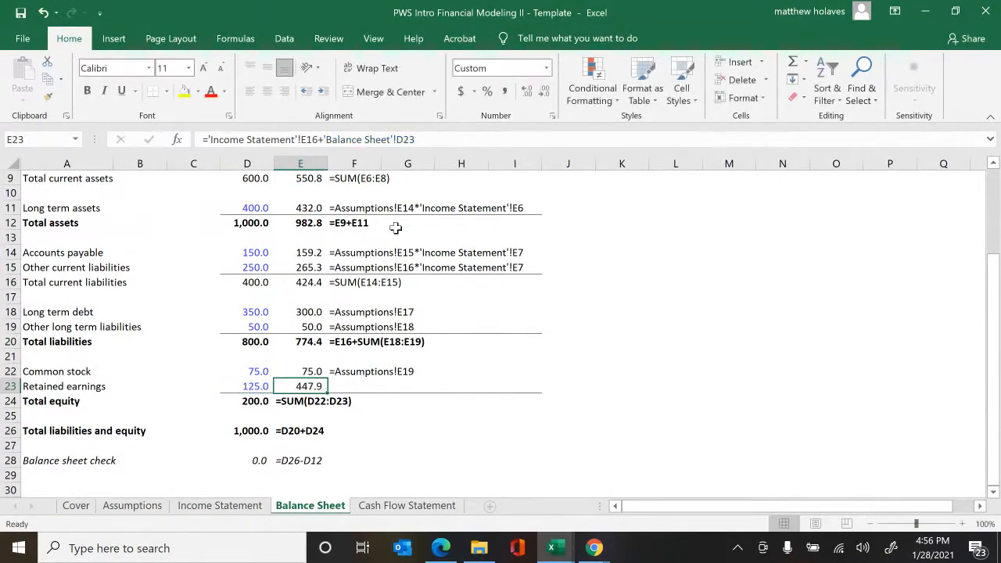
{"action": "key", "text": "Right"}
{"action": "key", "text": "ctrl+v"}
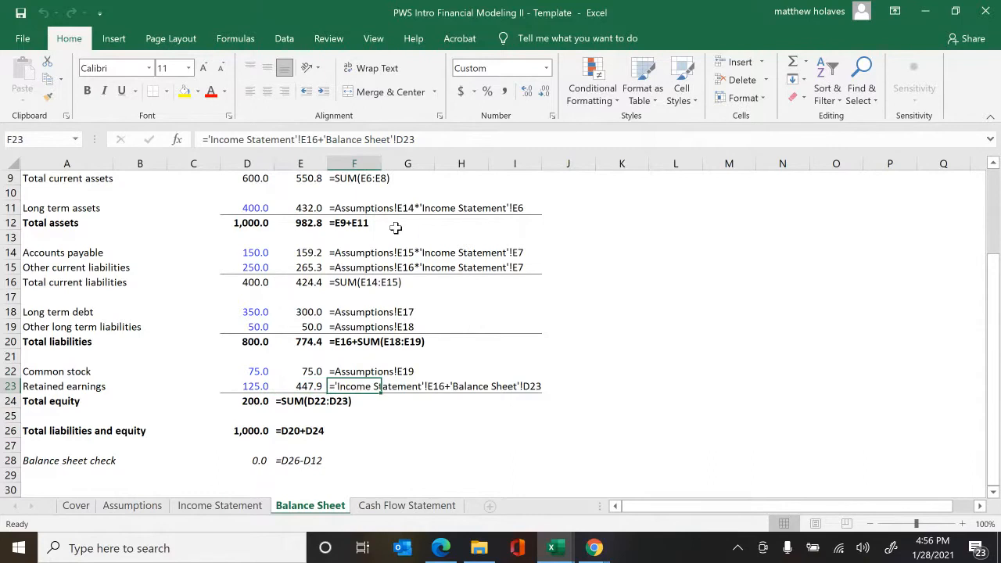
{"action": "key", "text": "Left"}
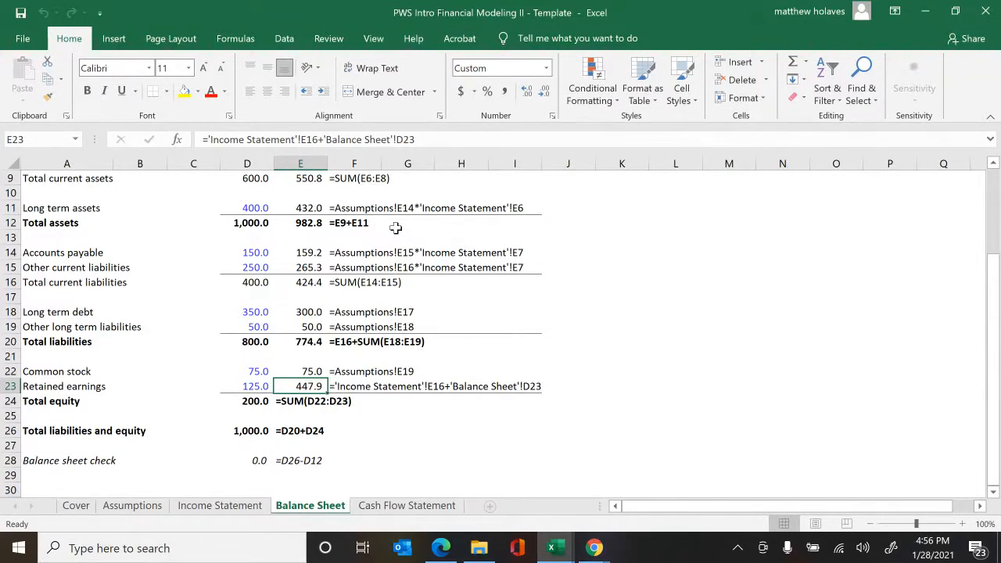
- Copy the total equity, total liabilities and equity, and balance sheet check formulas from D24:D28 into E24:E28
{"action": "key", "text": "Down"}
{"action": "key", "text": "shift+Down"}
{"action": "key", "text": "shift+Down"}
{"action": "key", "text": "shift+Down"}
{"action": "key", "text": "shift+Down"}
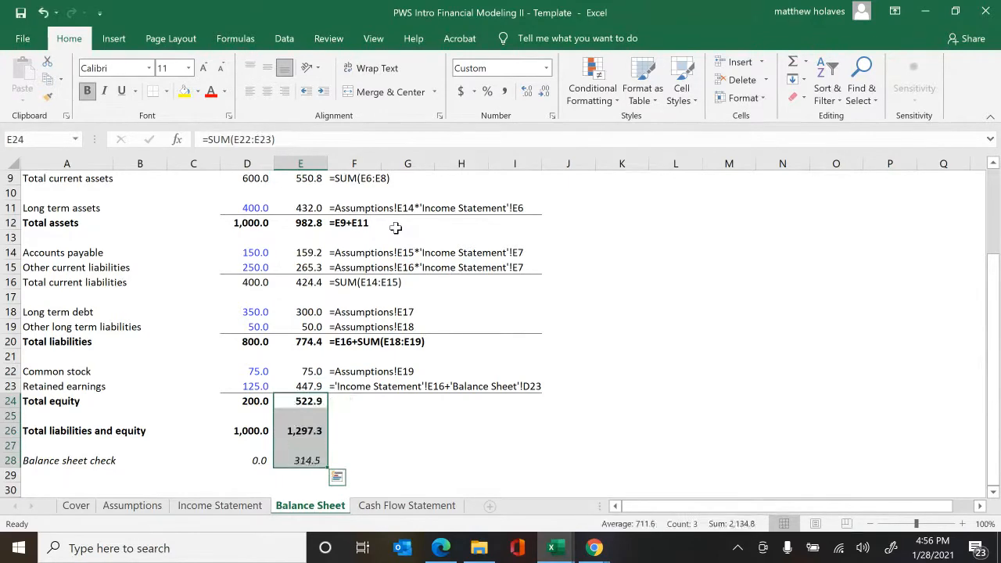
- Show the formula text of E24, E26 and E28 beside them in F24, F26 and F28
{"action": "key", "text": "Right"}
{"action": "key", "text": "ctrl+v"}
{"action": "key", "text": "Return"}
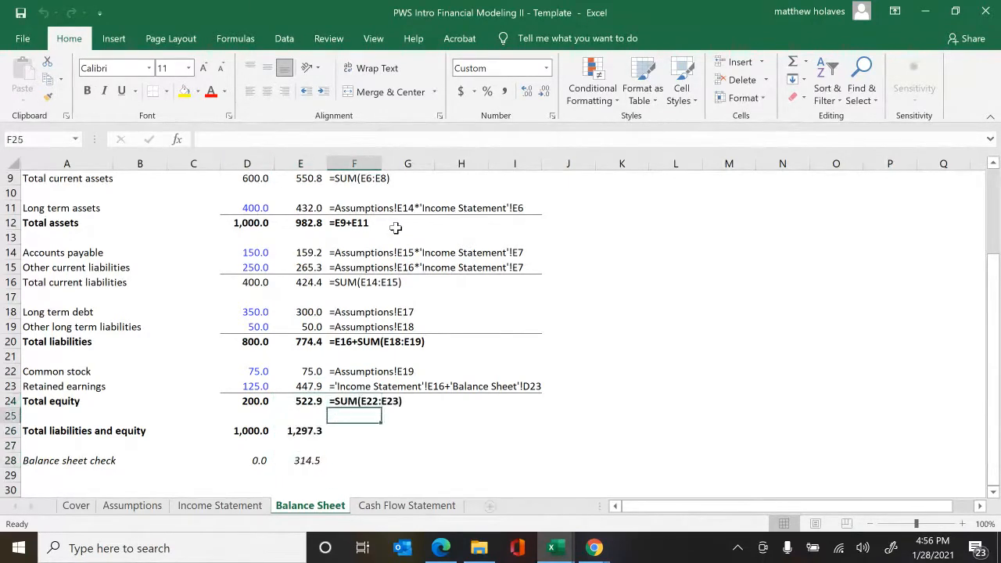
{"action": "key", "text": "Return"}
{"action": "key", "text": "ctrl+v"}
{"action": "key", "text": "Return"}
{"action": "key", "text": "Return"}
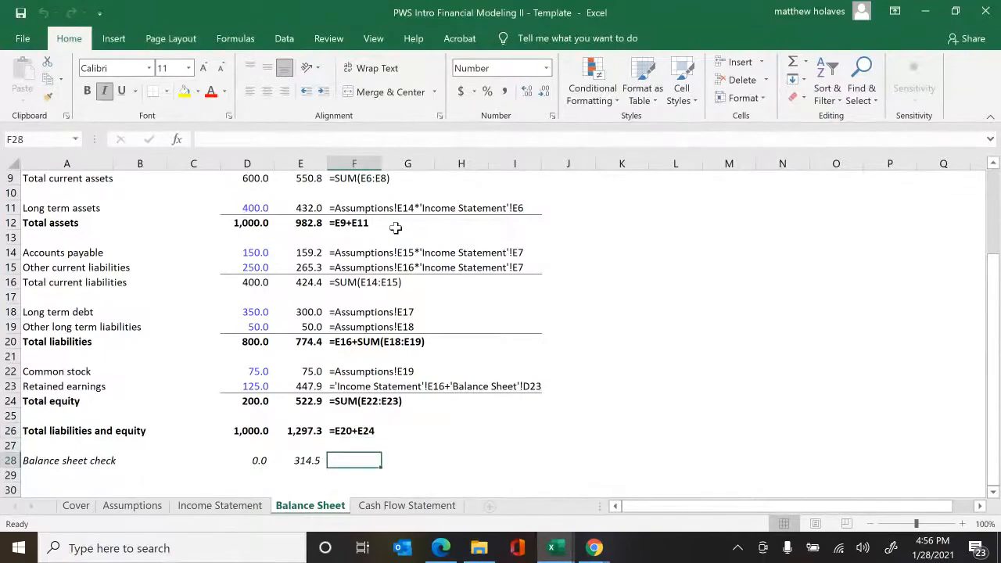
{"action": "key", "text": "ctrl+v"}
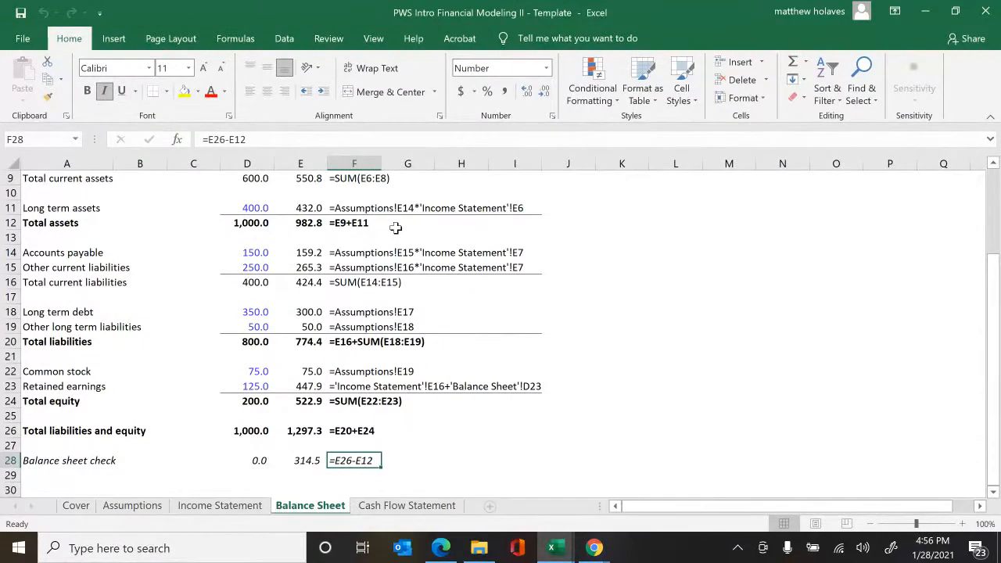
- Enter the letters B, A, S and E down cells B31 to B34, below the balance sheet check
{"action": "key", "text": "Left"}
{"action": "key", "text": "Left"}
{"action": "key", "text": "Down"}
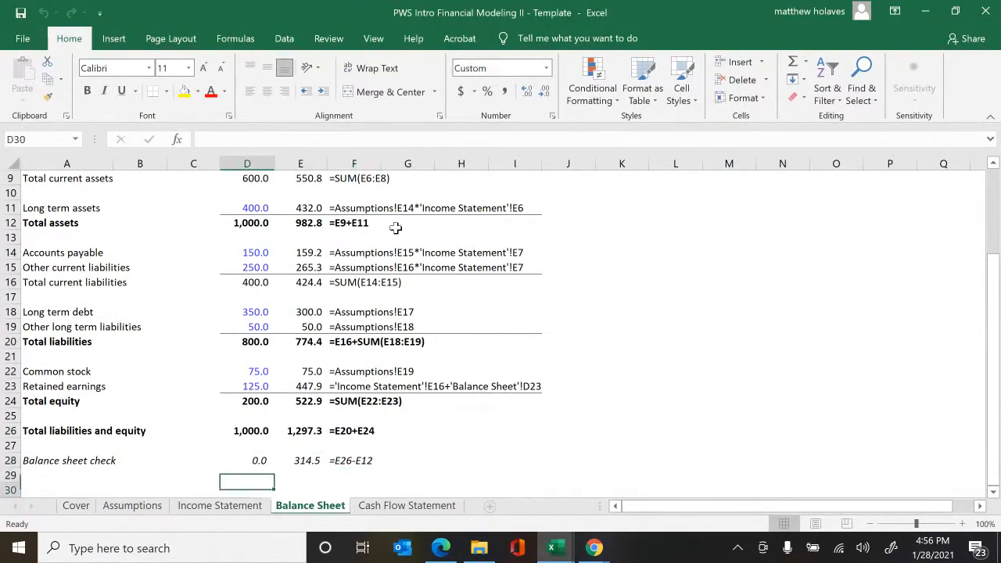
{"action": "key", "text": "Down"}
{"action": "key", "text": "Down"}
{"action": "key", "text": "Down"}
{"action": "key", "text": "Down"}
{"action": "key", "text": "Left"}
{"action": "key", "text": "Left"}
{"action": "key", "text": "Up"}
{"action": "key", "text": "Up"}
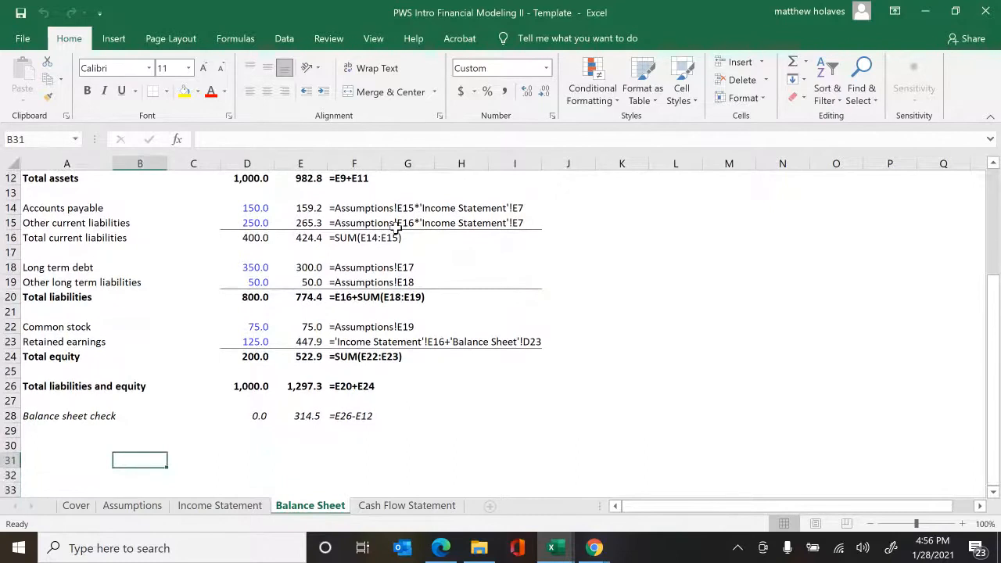
{"action": "type", "text": "B"}
{"action": "key", "text": "Return"}
{"action": "key", "text": "Return"}
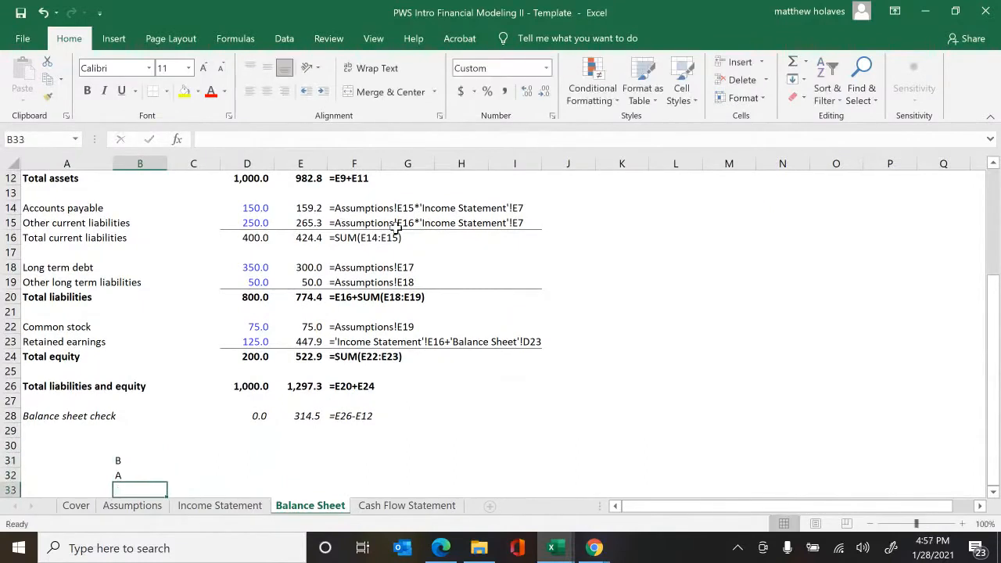
{"action": "type", "text": "S"}
{"action": "key", "text": "Return"}
{"action": "type", "text": "E"}
{"action": "key", "text": "Up"}
{"action": "key", "text": "Up"}
{"action": "key", "text": "Up"}
{"action": "key", "text": "Right"}
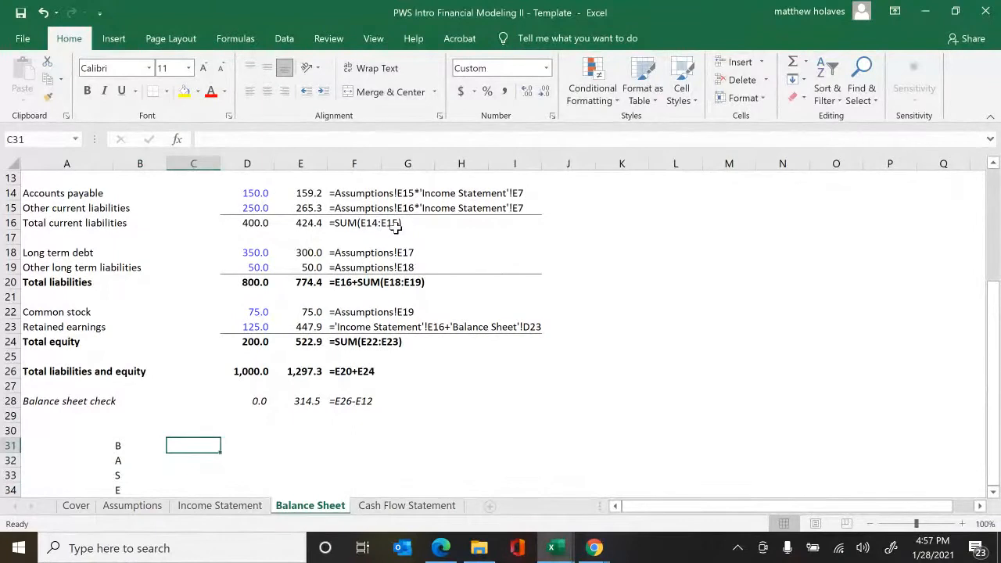
- Enter the labels RE, Net income, Dividends and RE in C31:C34 beside the letters B, A, S and E
{"action": "type", "text": "RE"}
{"action": "key", "text": "Return"}
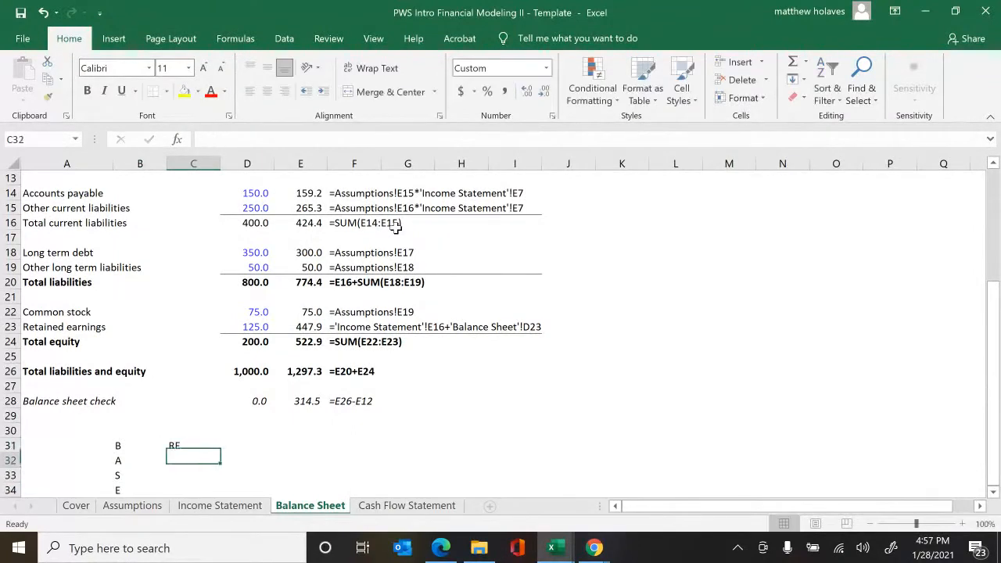
{"action": "type", "text": "N"}
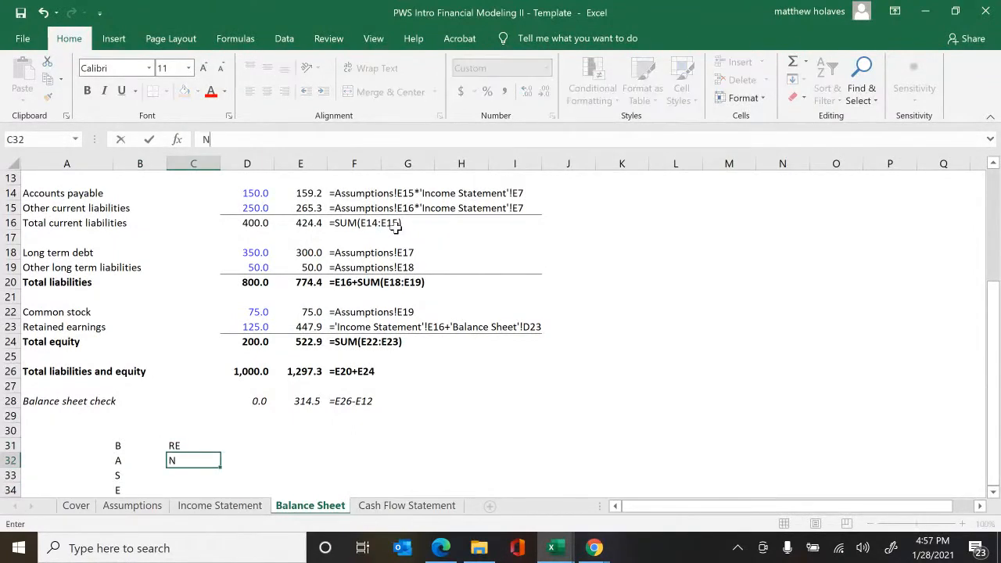
{"action": "type", "text": "et income"}
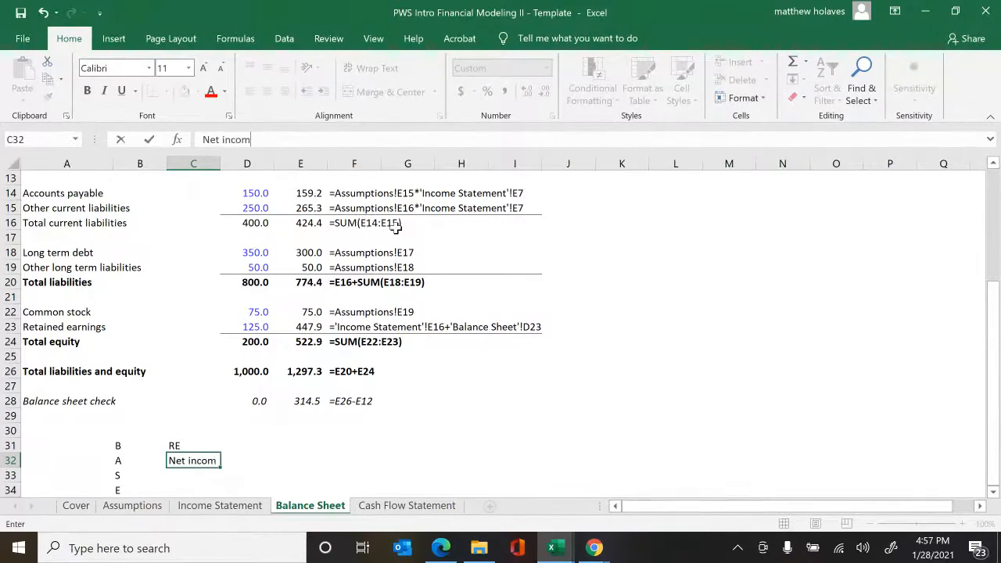
{"action": "key", "text": "Return"}
{"action": "type", "text": "Dividem"}
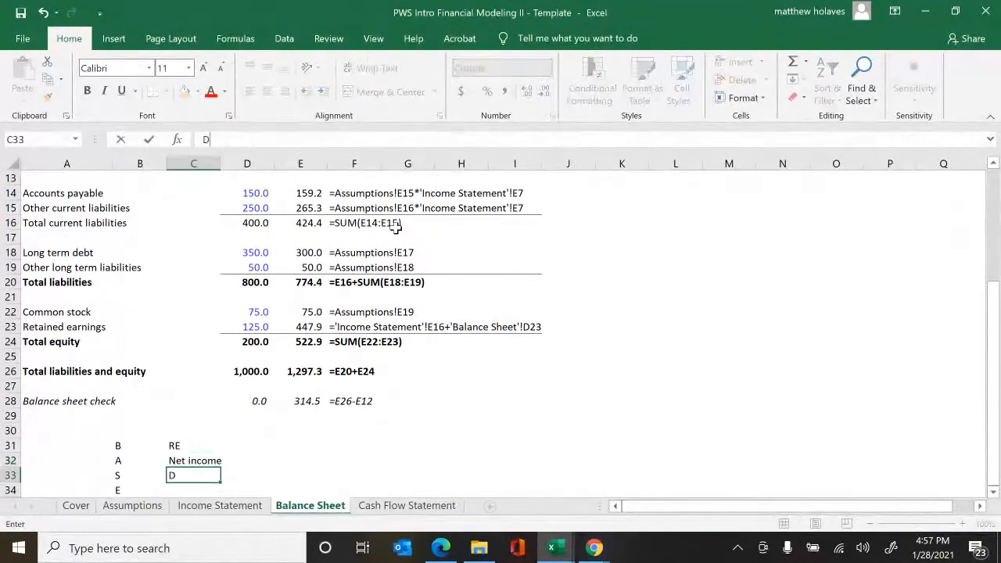
{"action": "key", "text": "BackSpace"}
{"action": "type", "text": "ds"}
{"action": "key", "text": "BackSpace"}
{"action": "key", "text": "BackSpace"}
{"action": "type", "text": "ns"}
{"action": "key", "text": "Return"}
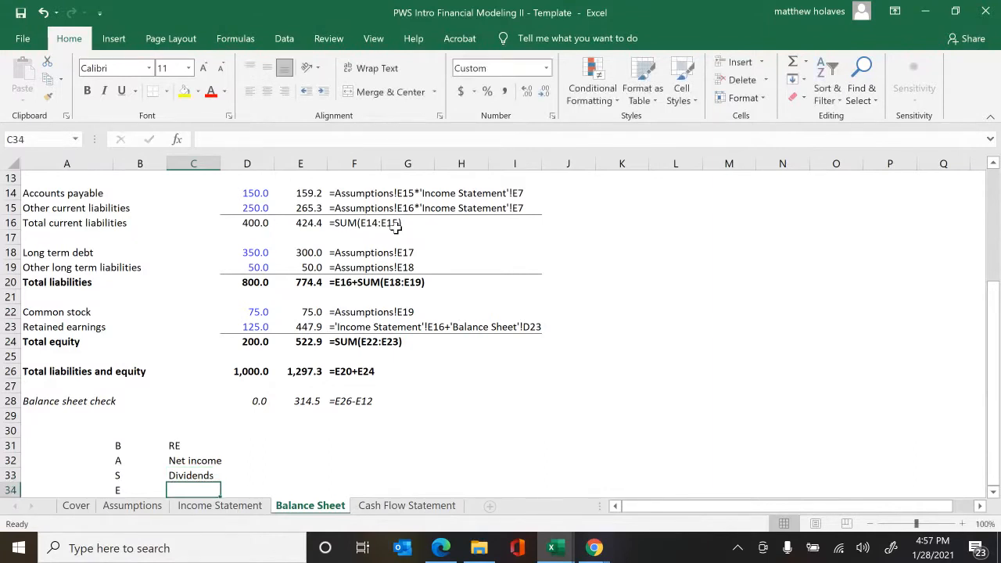
{"action": "type", "text": "RE"}
{"action": "key", "text": "Up"}
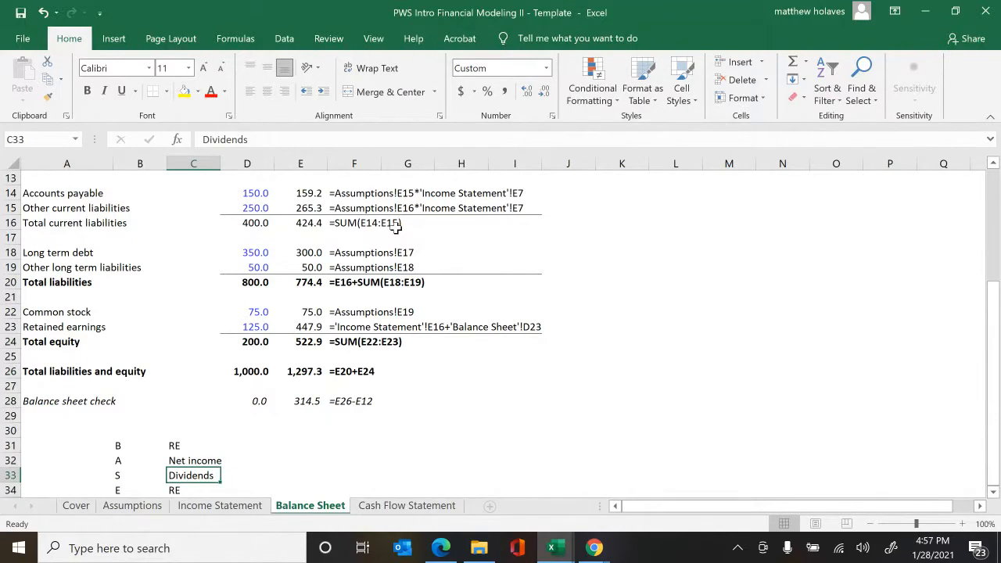
- Replace the Dividends label in C33 with 0
{"action": "type", "text": "0"}
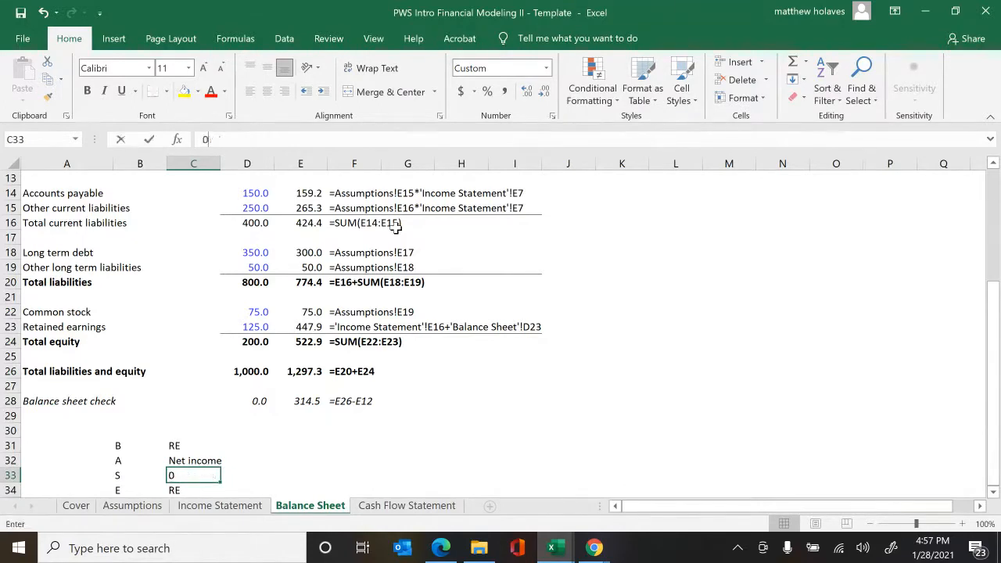
{"action": "key", "text": "ctrl+Return"}
{"action": "key", "text": "Up"}
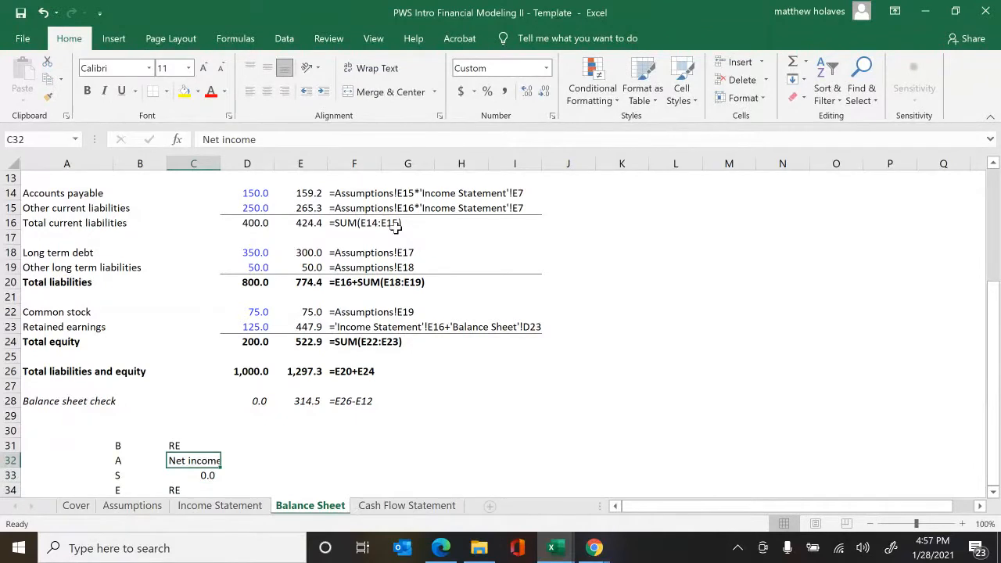
- Trace the 2016P retained earnings formula in E23 to net income on the Income Statement, then review its references on the Balance Sheet
{"action": "key", "text": "Up"}
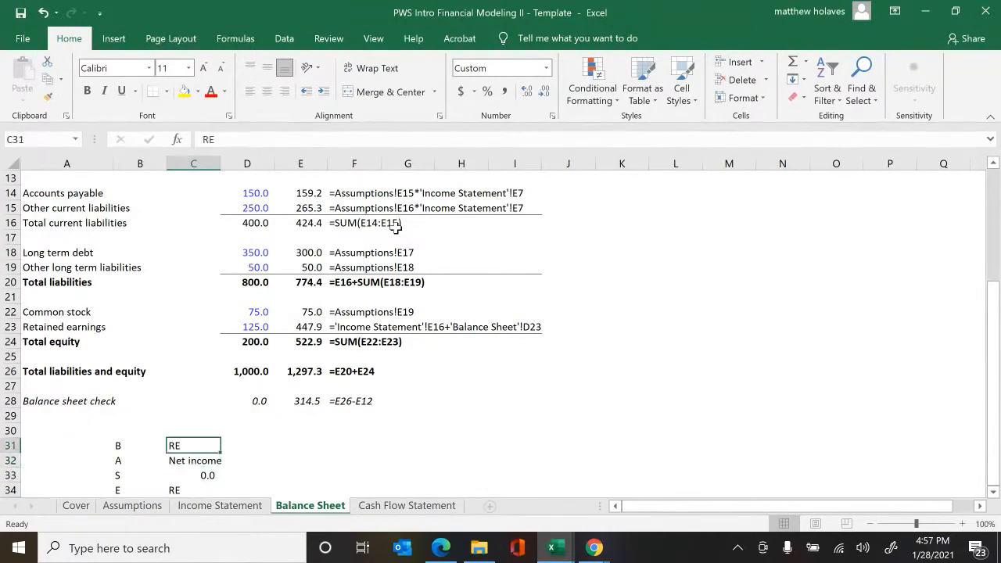
{"action": "key", "text": "Up"}
{"action": "key", "text": "Up"}
{"action": "key", "text": "Up"}
{"action": "key", "text": "Up"}
{"action": "key", "text": "Up"}
{"action": "key", "text": "Up"}
{"action": "key", "text": "Up"}
{"action": "key", "text": "Up"}
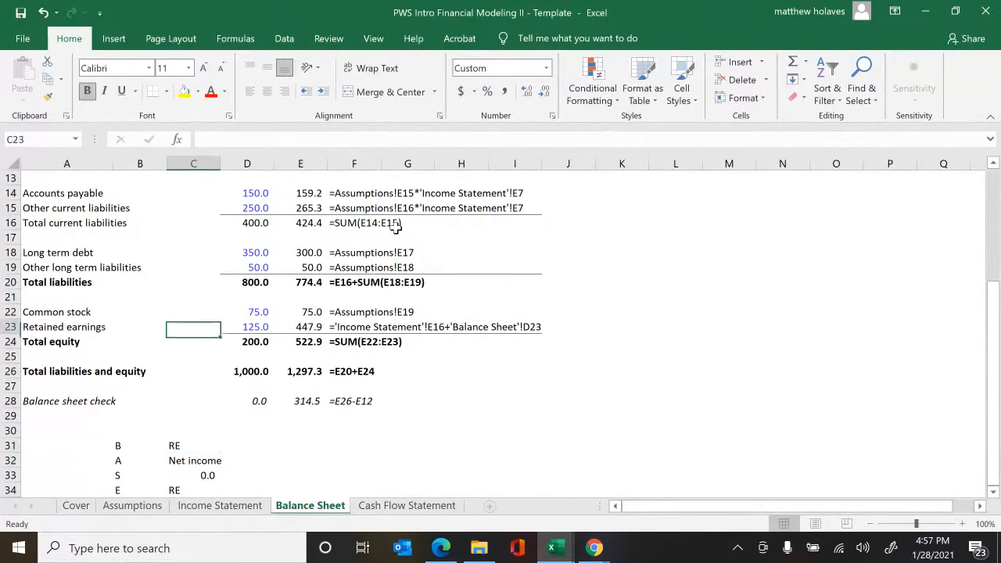
{"action": "key", "text": "Right"}
{"action": "key", "text": "Right"}
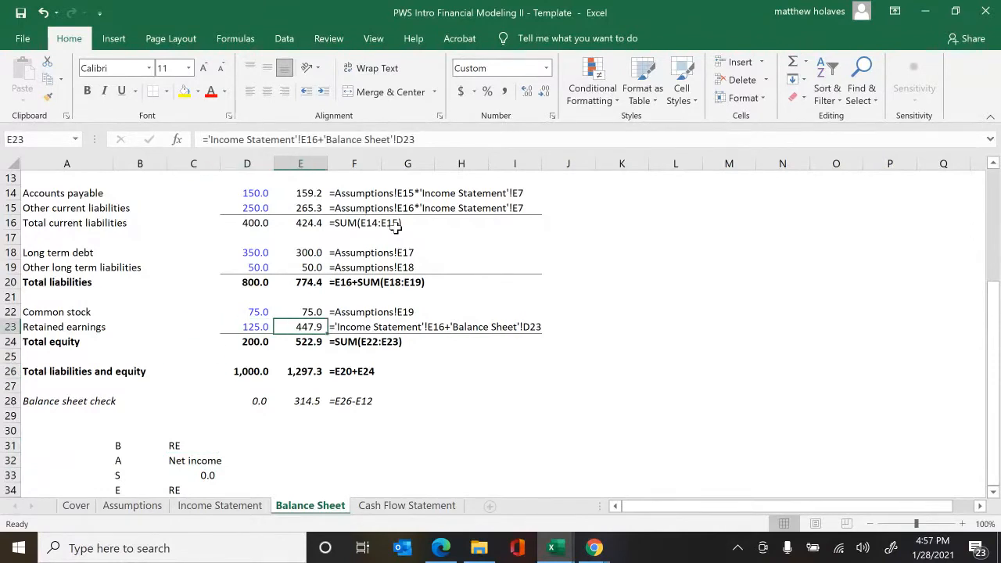
{"action": "key", "text": "ctrl+bracketleft"}
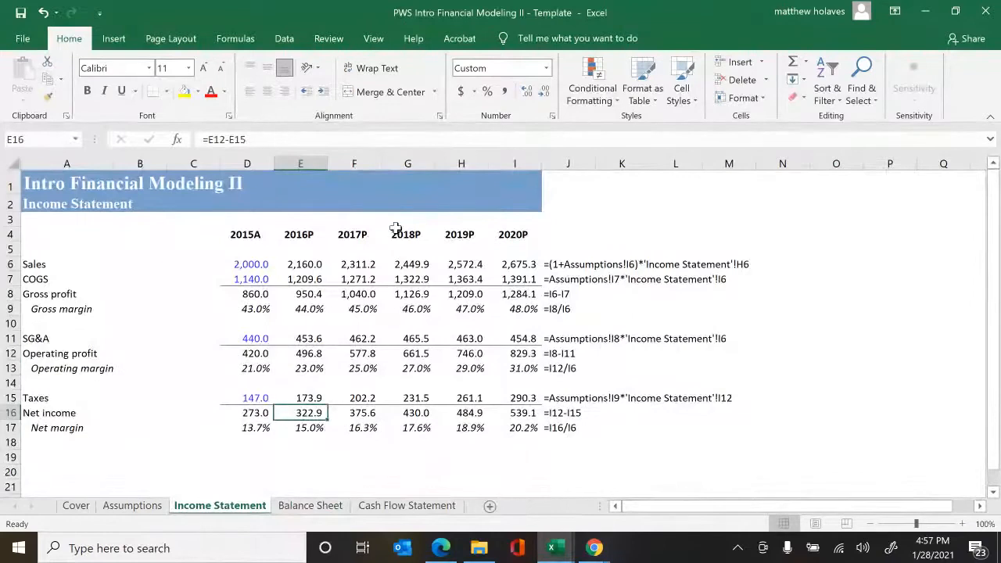
{"action": "key", "text": "F5"}
{"action": "key", "text": "Return"}
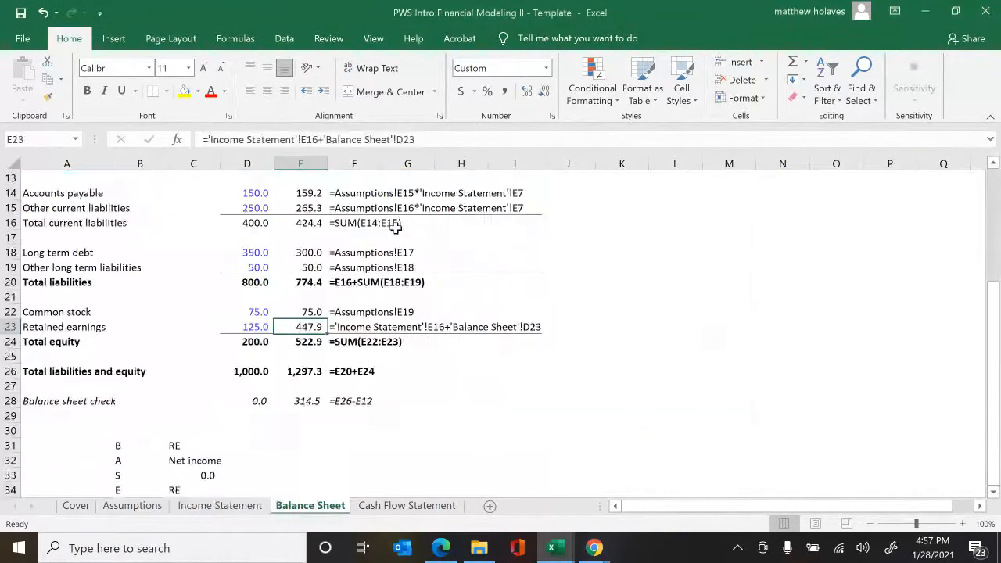
{"action": "key", "text": "F2"}
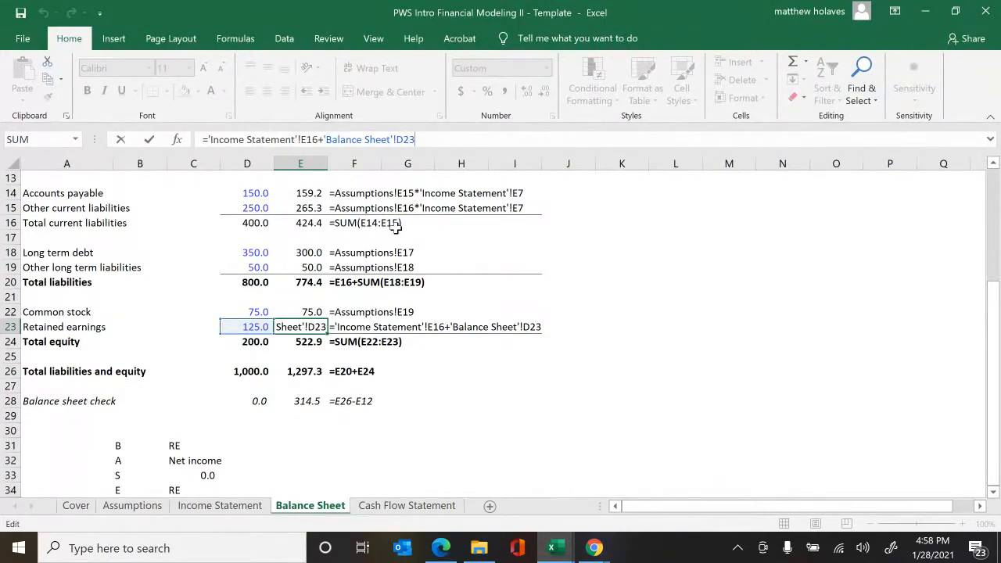
{"action": "key", "text": "Return"}
- Delete the BASE roll-forward notes from columns B and C below the balance sheet check
{"action": "key", "text": "Down"}
{"action": "key", "text": "Down"}
{"action": "key", "text": "Down"}
{"action": "key", "text": "Left"}
{"action": "key", "text": "Left"}
{"action": "key", "text": "Left"}
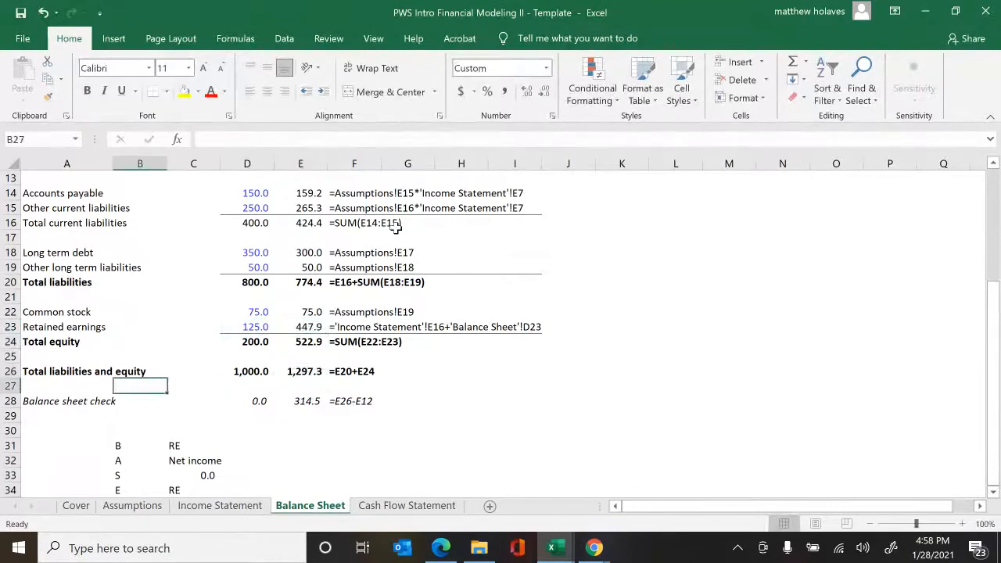
{"action": "key", "text": "Down"}
{"action": "key", "text": "Down"}
{"action": "key", "text": "Down"}
{"action": "key", "text": "Down"}
{"action": "key", "text": "shift+Right"}
{"action": "key", "text": "shift+Down"}
{"action": "key", "text": "shift+Down"}
{"action": "key", "text": "shift+Down"}
{"action": "key", "text": "shift+Down"}
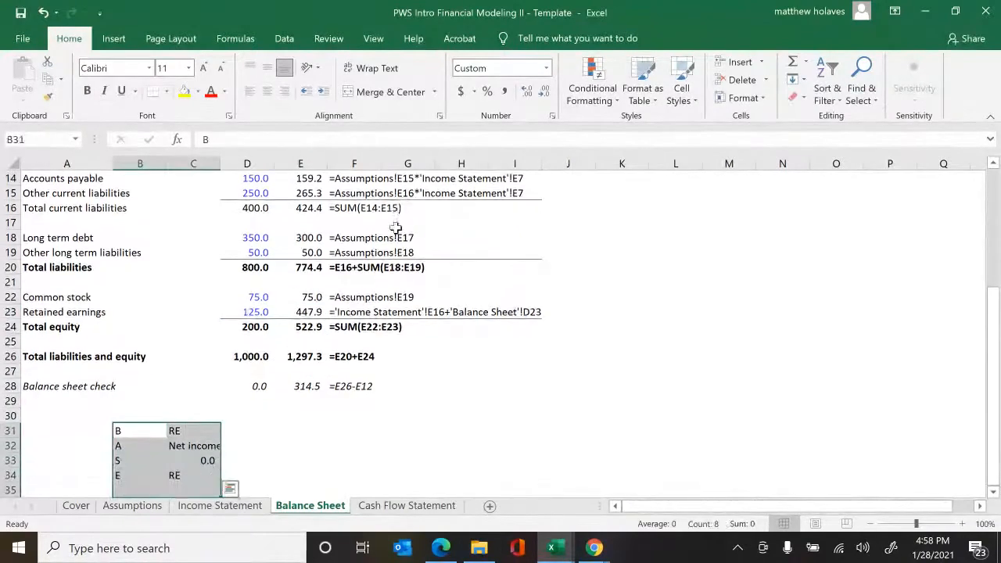
{"action": "key", "text": "Delete"}
- Fill the 2016P balance sheet formulas in E7:E28 across to column I to project 2017P through 2020P
{"action": "key", "text": "Up"}
{"action": "key", "text": "Up"}
{"action": "key", "text": "Up"}
{"action": "key", "text": "Up"}
{"action": "key", "text": "Up"}
{"action": "key", "text": "Up"}
{"action": "key", "text": "Up"}
{"action": "key", "text": "Up"}
{"action": "key", "text": "Up"}
{"action": "key", "text": "Up"}
{"action": "key", "text": "Up"}
{"action": "key", "text": "Up"}
{"action": "key", "text": "Up"}
{"action": "key", "text": "Up"}
{"action": "key", "text": "Up"}
{"action": "key", "text": "Up"}
{"action": "key", "text": "Up"}
{"action": "key", "text": "Up"}
{"action": "key", "text": "Up"}
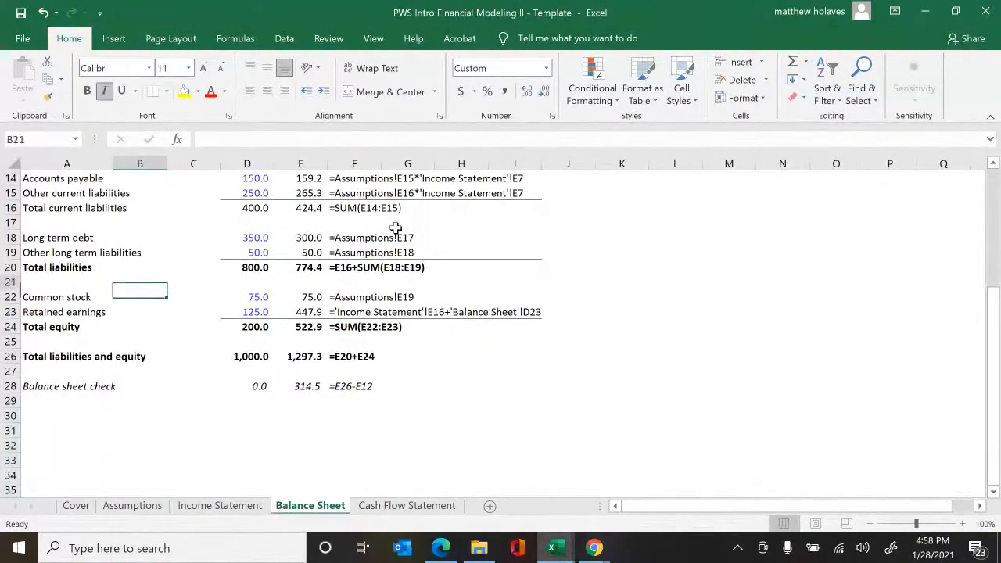
{"action": "key", "text": "Right"}
{"action": "key", "text": "Up"}
{"action": "key", "text": "Up"}
{"action": "key", "text": "Up"}
{"action": "key", "text": "Up"}
{"action": "key", "text": "Up"}
{"action": "key", "text": "Up"}
{"action": "key", "text": "Up"}
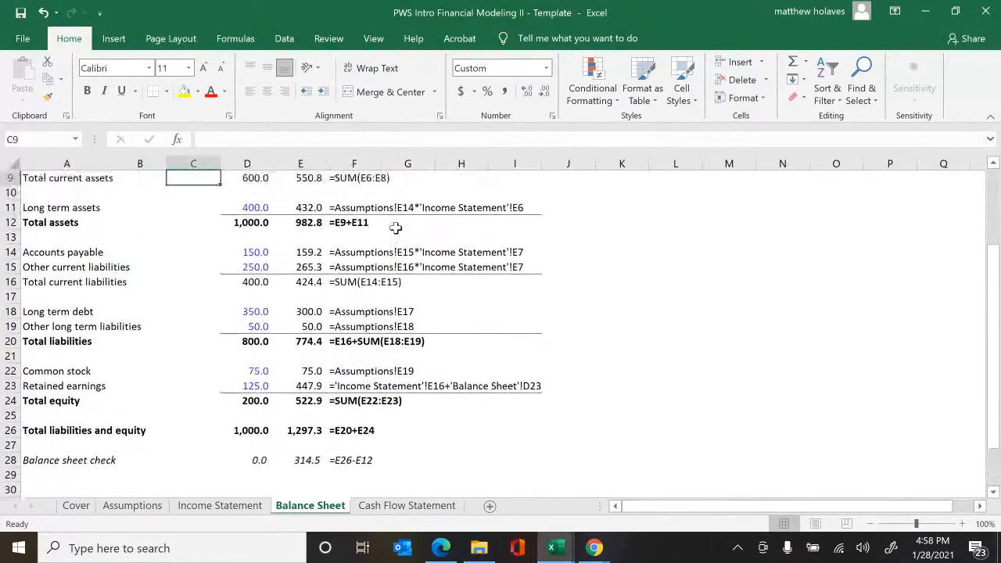
{"action": "key", "text": "Right"}
{"action": "key", "text": "Down"}
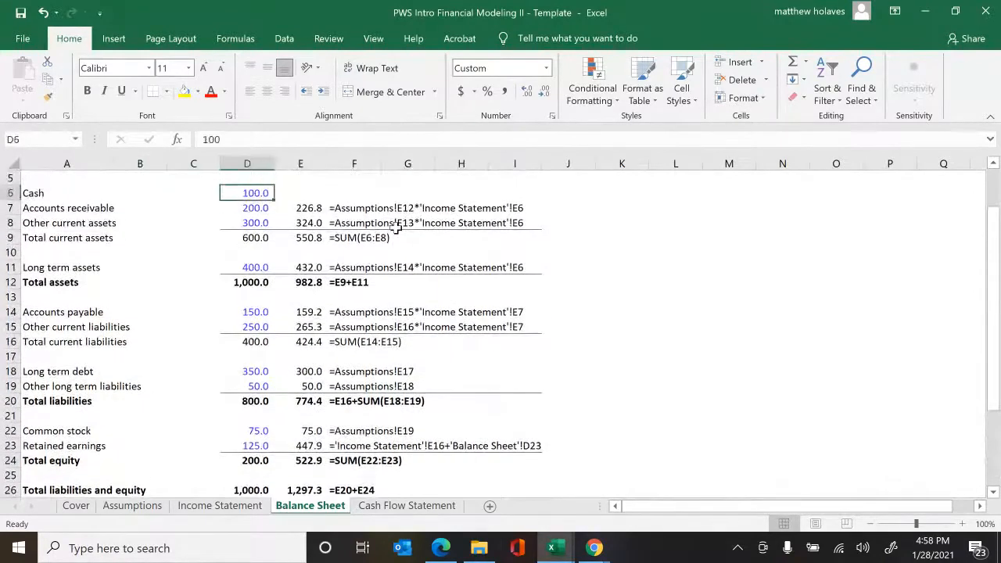
{"action": "key", "text": "Down"}
{"action": "key", "text": "Right"}
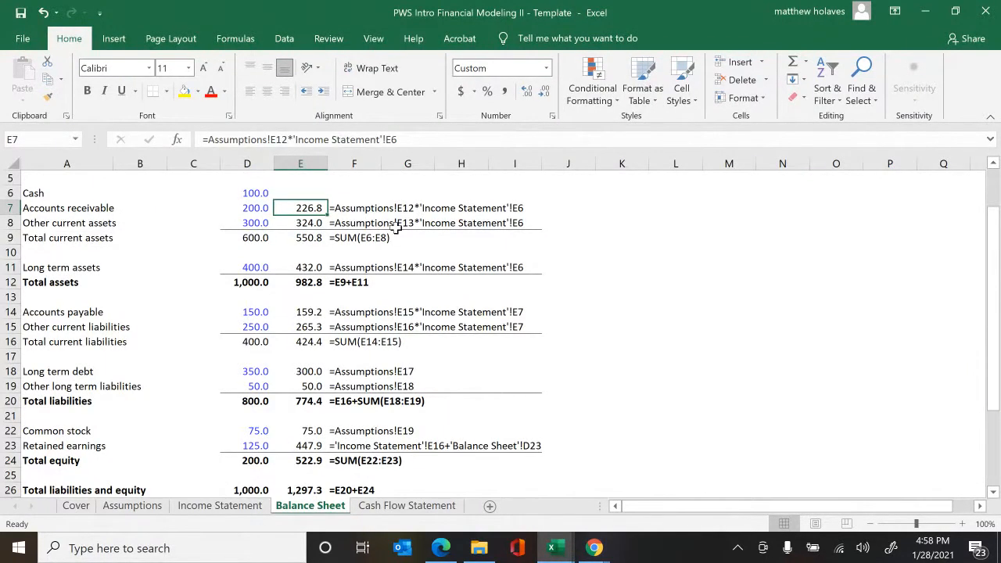
{"action": "key", "text": "shift+Down"}
{"action": "key", "text": "shift+Down"}
{"action": "key", "text": "shift+Down"}
{"action": "key", "text": "shift+Down"}
{"action": "key", "text": "shift+Down"}
{"action": "key", "text": "shift+Down"}
{"action": "key", "text": "shift+Down"}
{"action": "key", "text": "shift+Down"}
{"action": "key", "text": "shift+Down"}
{"action": "key", "text": "shift+Down"}
{"action": "key", "text": "shift+Down"}
{"action": "key", "text": "shift+Down"}
{"action": "key", "text": "shift+Down"}
{"action": "key", "text": "shift+Down"}
{"action": "key", "text": "shift+Down"}
{"action": "key", "text": "shift+Down"}
{"action": "key", "text": "shift+Down"}
{"action": "key", "text": "shift+Down"}
{"action": "key", "text": "shift+Down"}
{"action": "key", "text": "shift+Down"}
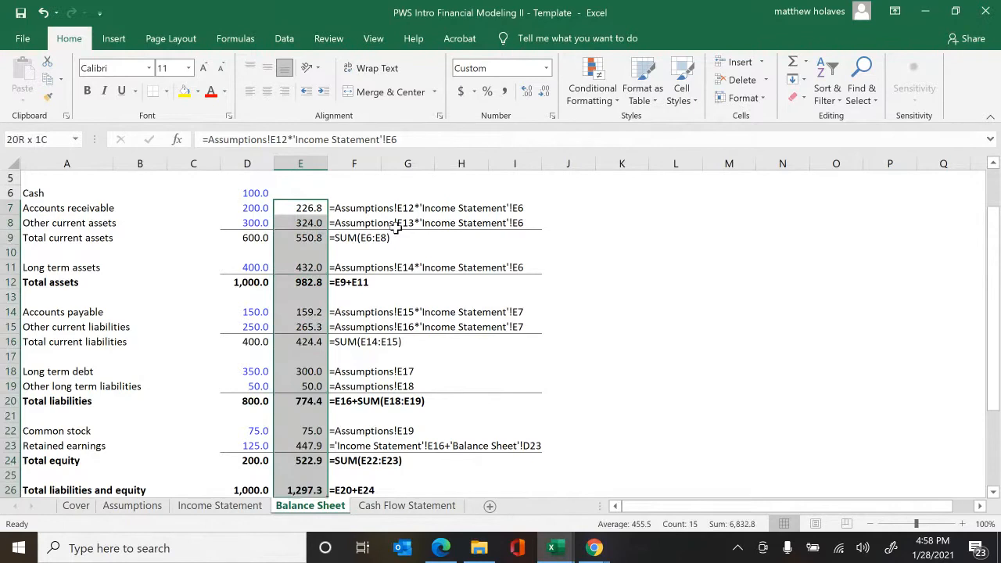
{"action": "key", "text": "shift+Right"}
{"action": "key", "text": "shift+Right"}
{"action": "key", "text": "shift+Right"}
{"action": "key", "text": "shift+Right"}
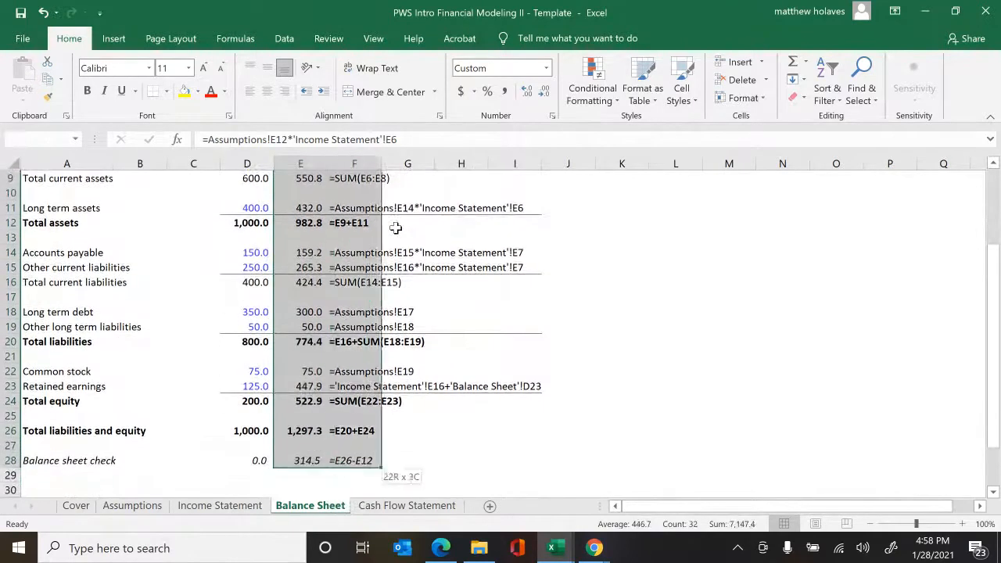
{"action": "key", "text": "ctrl+r"}
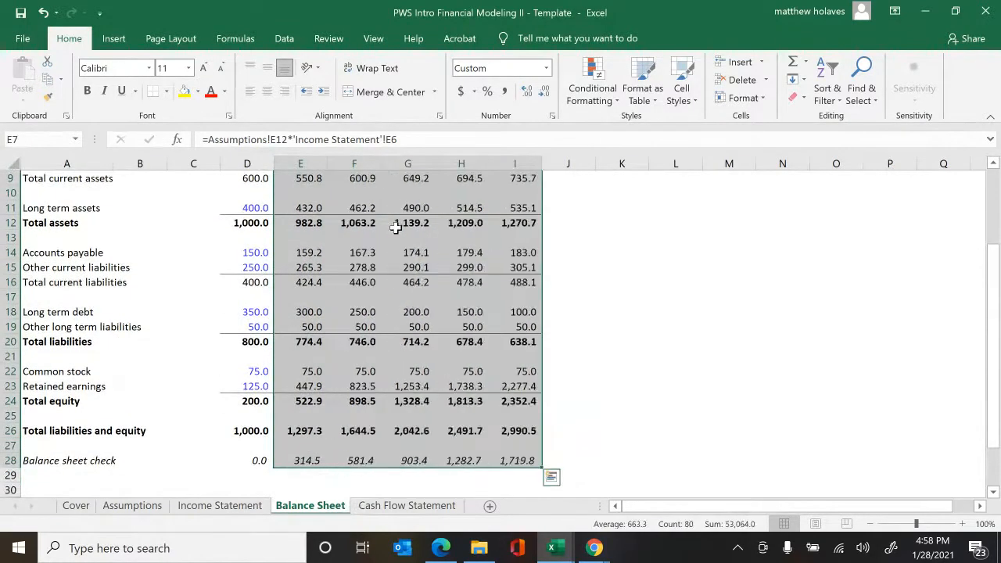
- Enter =fr(I7) in J7 and fill it down past the balance sheet check row to show the 2020P formula text
{"action": "key", "text": "Up"}
{"action": "key", "text": "Up"}
{"action": "key", "text": "Down"}
{"action": "key", "text": "Down"}
{"action": "key", "text": "Right"}
{"action": "key", "text": "Right"}
{"action": "key", "text": "Right"}
{"action": "key", "text": "Right"}
{"action": "key", "text": "Right"}
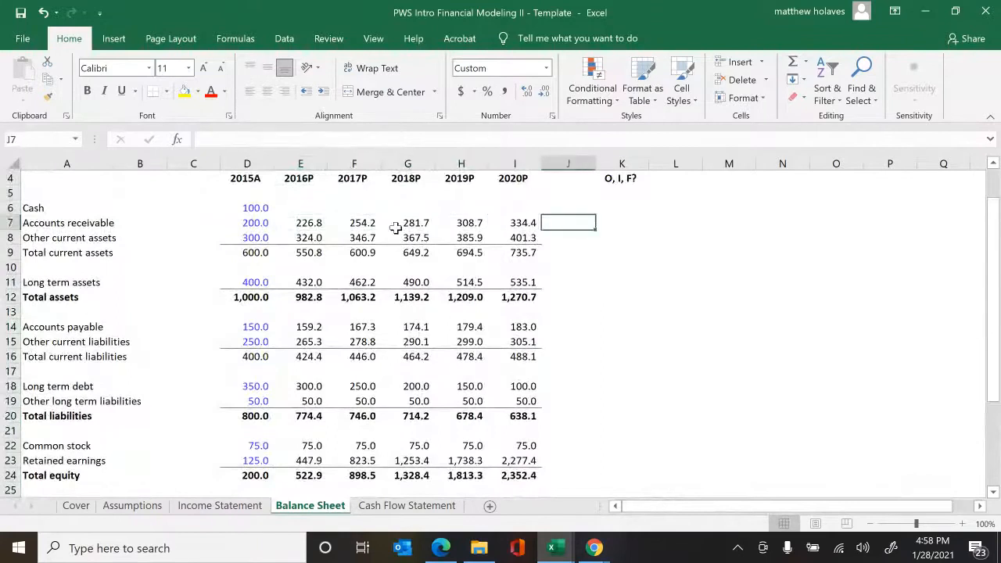
{"action": "type", "text": "=ft(I7)"}
{"action": "key", "text": "shift+Down"}
{"action": "key", "text": "shift+Down"}
{"action": "key", "text": "shift+Down"}
{"action": "key", "text": "shift+Down"}
{"action": "key", "text": "shift+Down"}
{"action": "key", "text": "shift+Down"}
{"action": "key", "text": "shift+Down"}
{"action": "key", "text": "shift+Down"}
{"action": "key", "text": "shift+Down"}
{"action": "key", "text": "shift+Down"}
{"action": "key", "text": "shift+Down"}
{"action": "key", "text": "shift+Down"}
{"action": "key", "text": "shift+Down"}
{"action": "key", "text": "shift+Down"}
{"action": "key", "text": "shift+Down"}
{"action": "key", "text": "shift+Down"}
{"action": "key", "text": "shift+Down"}
{"action": "key", "text": "shift+Down"}
{"action": "key", "text": "shift+Down"}
{"action": "key", "text": "shift+Down"}
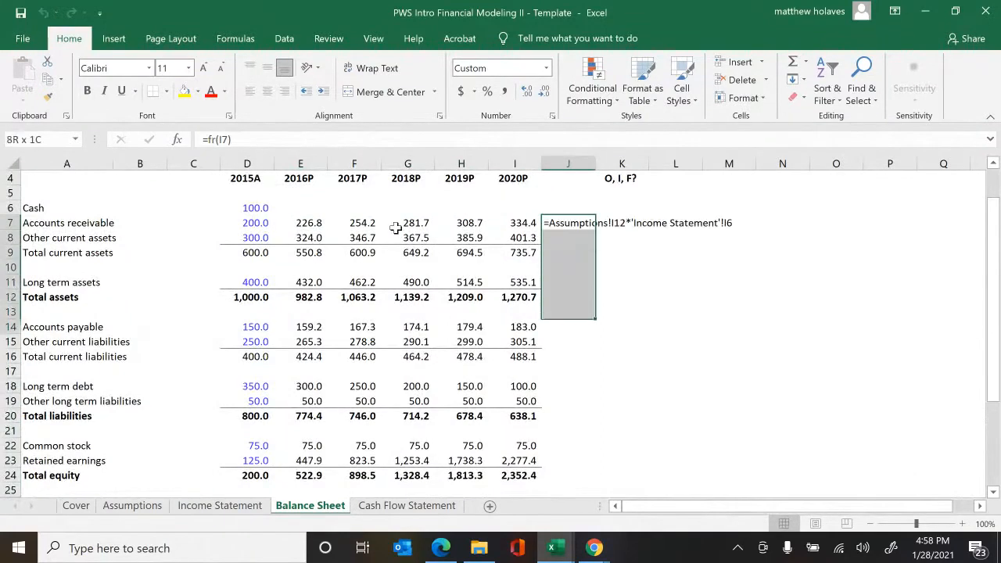
{"action": "key", "text": "ctrl+d"}
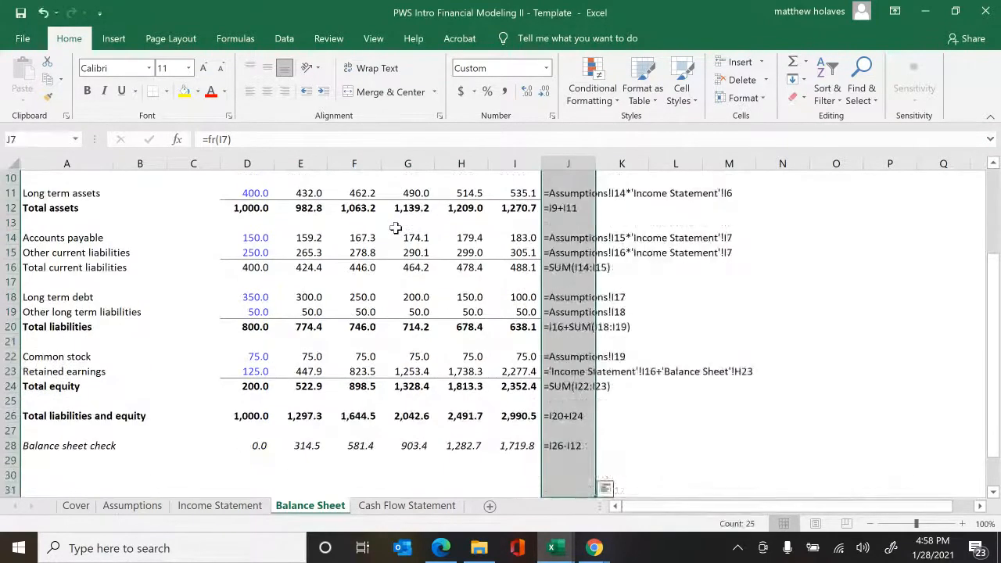
- Review the 2020P formula text in column J from accounts receivable down to the balance sheet check in J28
{"action": "key", "text": "Down"}
{"action": "key", "text": "Down"}
{"action": "key", "text": "Down"}
{"action": "key", "text": "Down"}
{"action": "key", "text": "Down"}
{"action": "key", "text": "Down"}
{"action": "key", "text": "Down"}
{"action": "key", "text": "Down"}
{"action": "key", "text": "Down"}
{"action": "key", "text": "Down"}
{"action": "key", "text": "Down"}
{"action": "key", "text": "Down"}
{"action": "key", "text": "Down"}
{"action": "key", "text": "Down"}
{"action": "key", "text": "Down"}
{"action": "key", "text": "Down"}
{"action": "key", "text": "Down"}
{"action": "key", "text": "Down"}
{"action": "key", "text": "Down"}
{"action": "key", "text": "Down"}
{"action": "key", "text": "Down"}
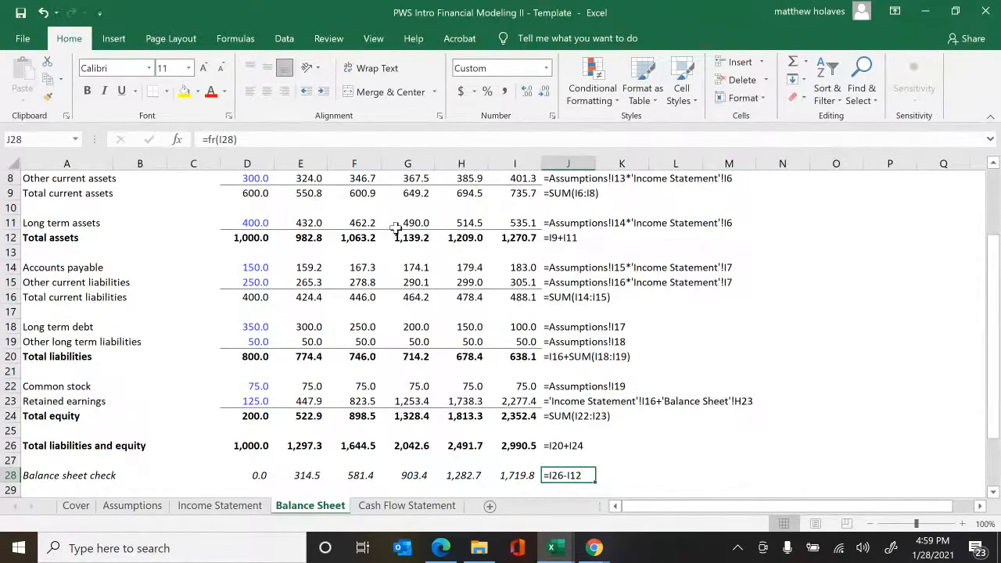
- Examine the 2016P balance sheet check formula in E28 and the cells it references
{"action": "key", "text": "Left"}
{"action": "key", "text": "Left"}
{"action": "key", "text": "Left"}
{"action": "key", "text": "Left"}
{"action": "key", "text": "Left"}
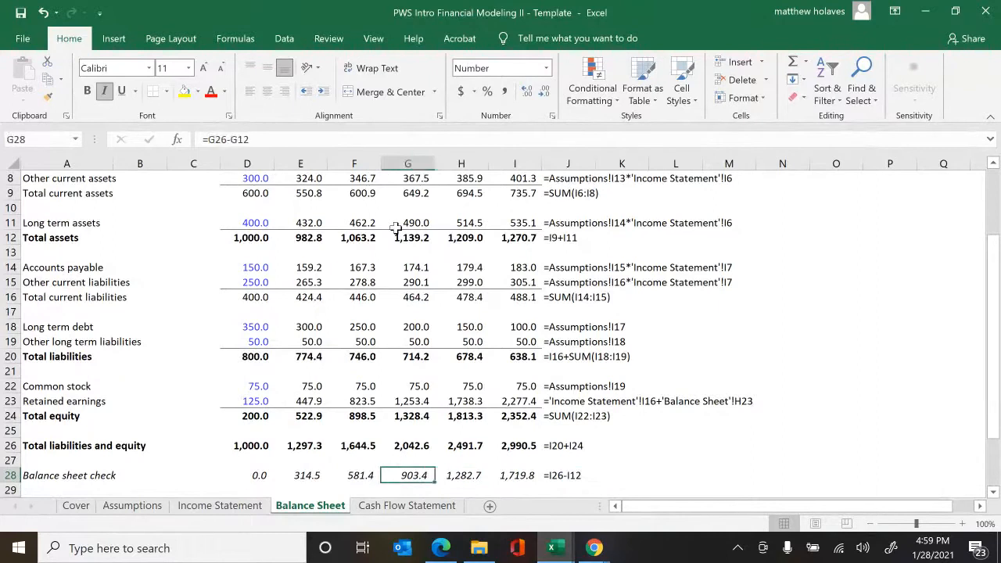
{"action": "key", "text": "F2"}
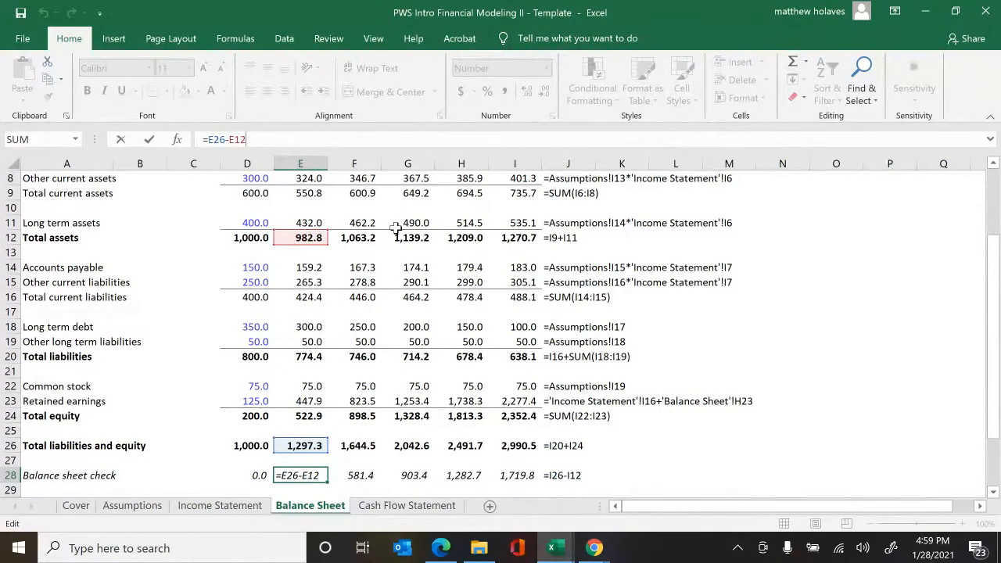
{"action": "key", "text": "ctrl+Return"}
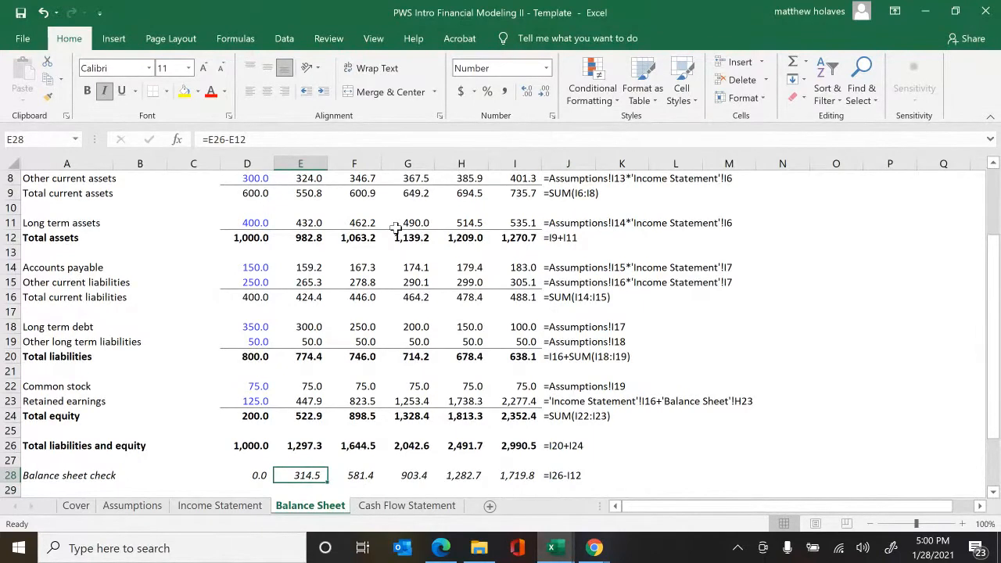
- On the Cash Flow Statement sheet, link 2016P net income in E6 to the Income Statement with ='Income Statement'!E16
{"action": "key", "text": "ctrl+Page_Down"}
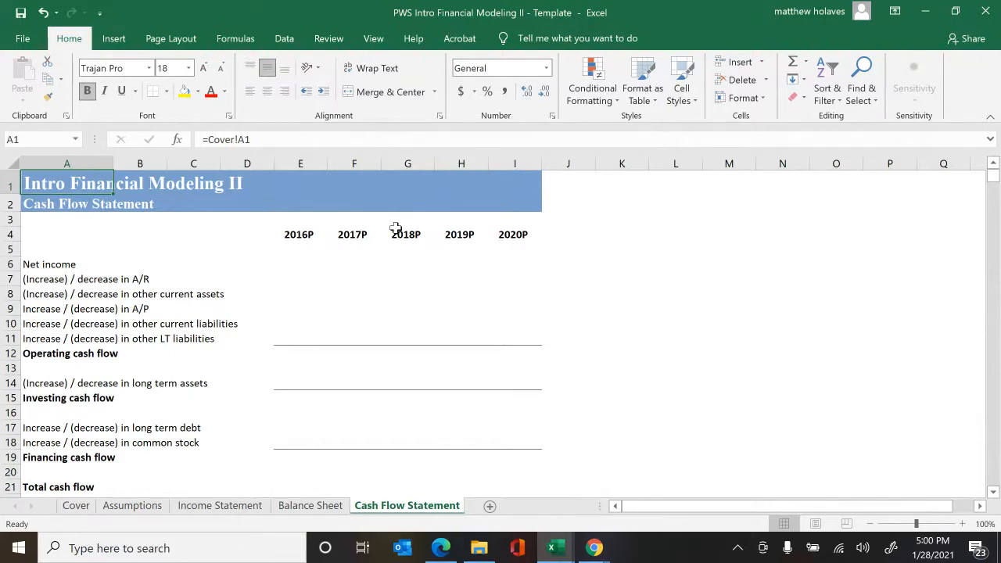
{"action": "key", "text": "Down"}
{"action": "key", "text": "Down"}
{"action": "key", "text": "Down"}
{"action": "key", "text": "Down"}
{"action": "key", "text": "Down"}
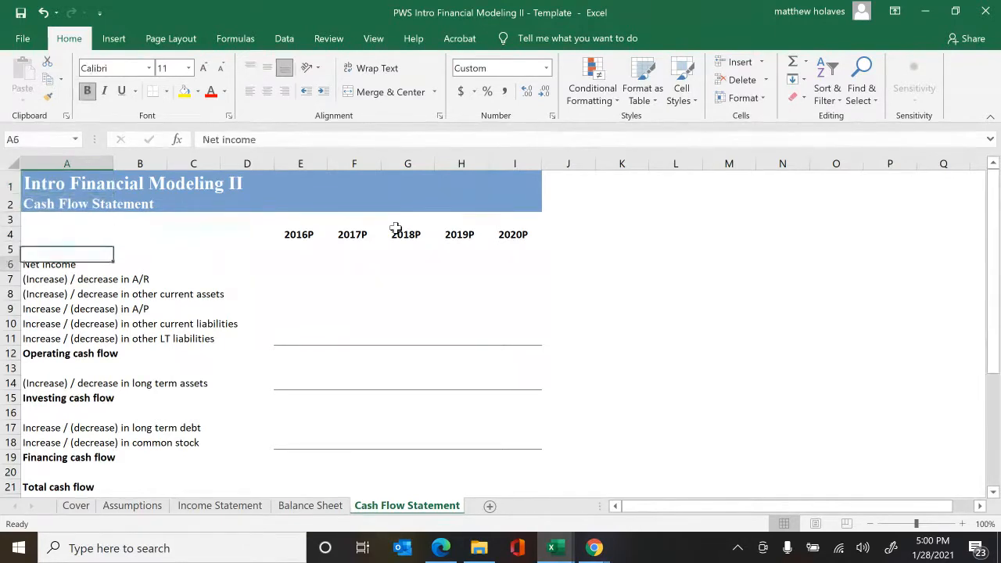
{"action": "key", "text": "Right"}
{"action": "key", "text": "Right"}
{"action": "key", "text": "Right"}
{"action": "key", "text": "Right"}
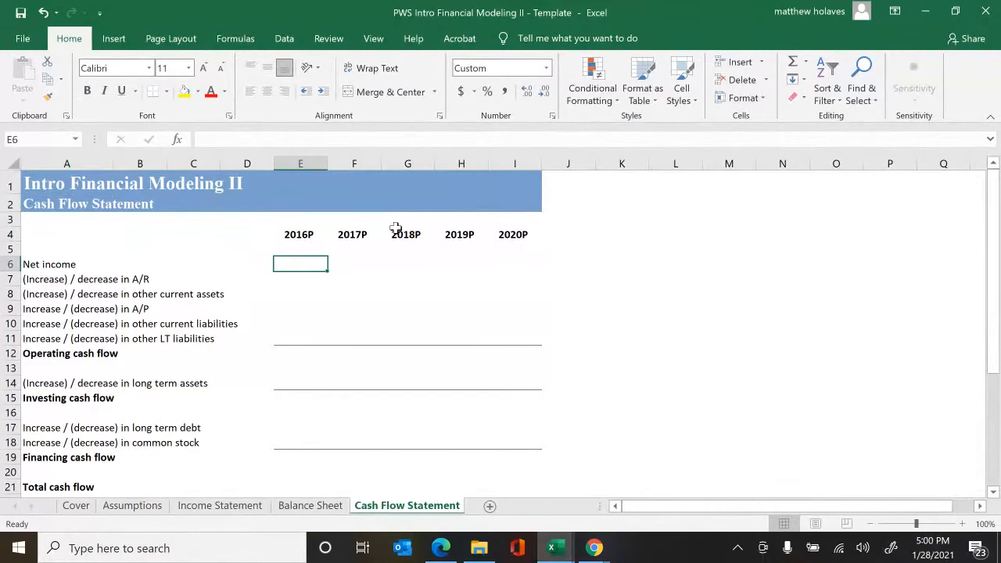
{"action": "type", "text": "="}
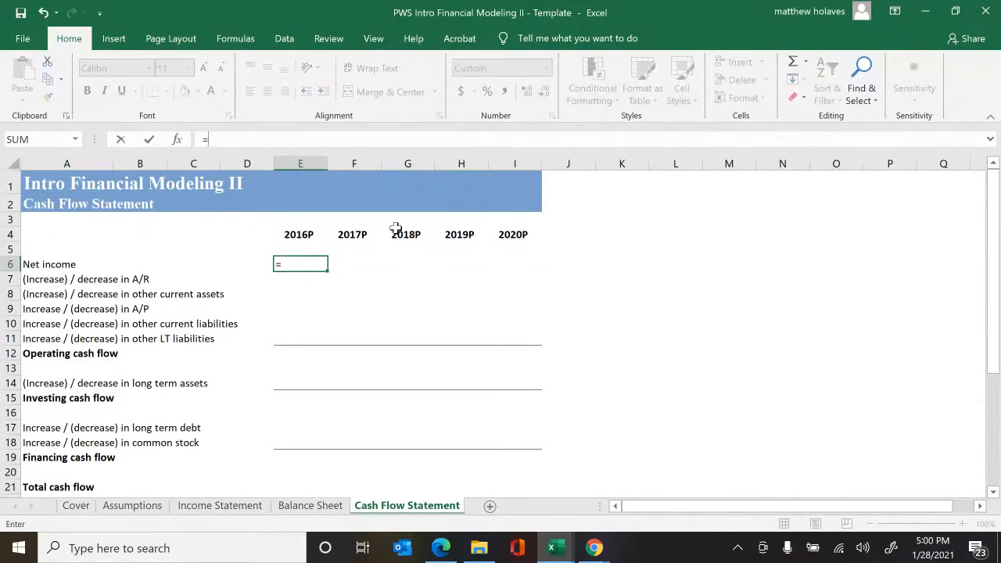
{"action": "key", "text": "ctrl+Page_Up"}
{"action": "key", "text": "ctrl+Page_Up"}
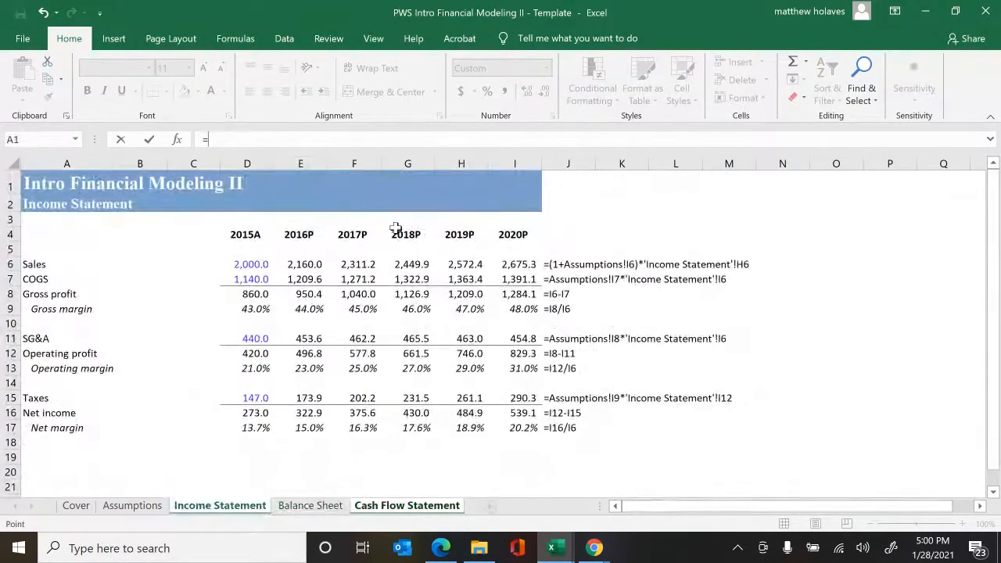
{"action": "key", "text": "Down"}
{"action": "key", "text": "Down"}
{"action": "key", "text": "Down"}
{"action": "key", "text": "Down"}
{"action": "key", "text": "Down"}
{"action": "key", "text": "Down"}
{"action": "key", "text": "Down"}
{"action": "key", "text": "Down"}
{"action": "key", "text": "Down"}
{"action": "key", "text": "Down"}
{"action": "key", "text": "Down"}
{"action": "key", "text": "Down"}
{"action": "key", "text": "Down"}
{"action": "key", "text": "Down"}
{"action": "key", "text": "Down"}
{"action": "key", "text": "Right"}
{"action": "key", "text": "Right"}
{"action": "key", "text": "Right"}
{"action": "key", "text": "Right"}
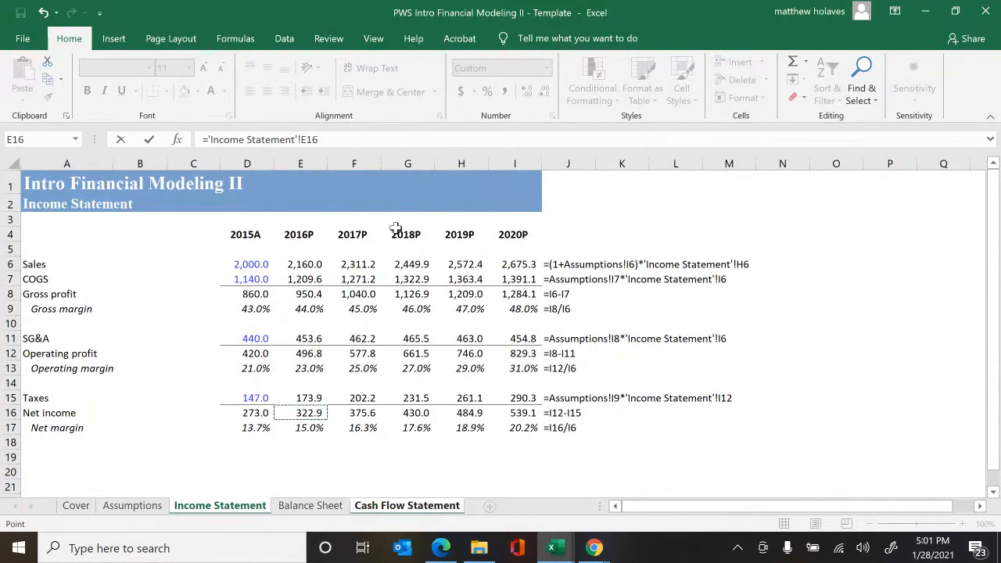
{"action": "key", "text": "Return"}
- Show the formula text of the 2016P net income cell in F6
{"action": "key", "text": "Right"}
{"action": "type", "text": "='Income Statement'!E16"}
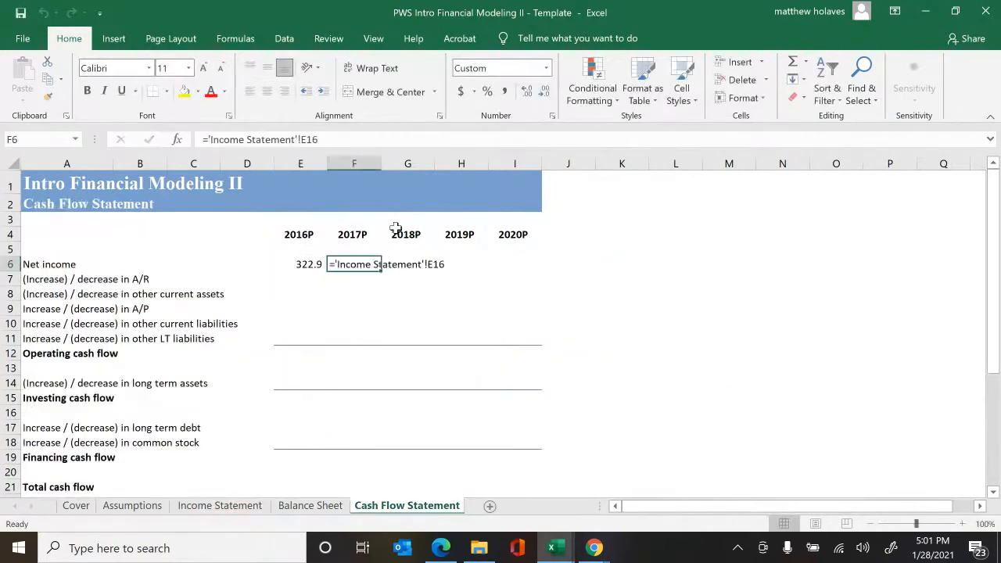
{"action": "key", "text": "Return"}
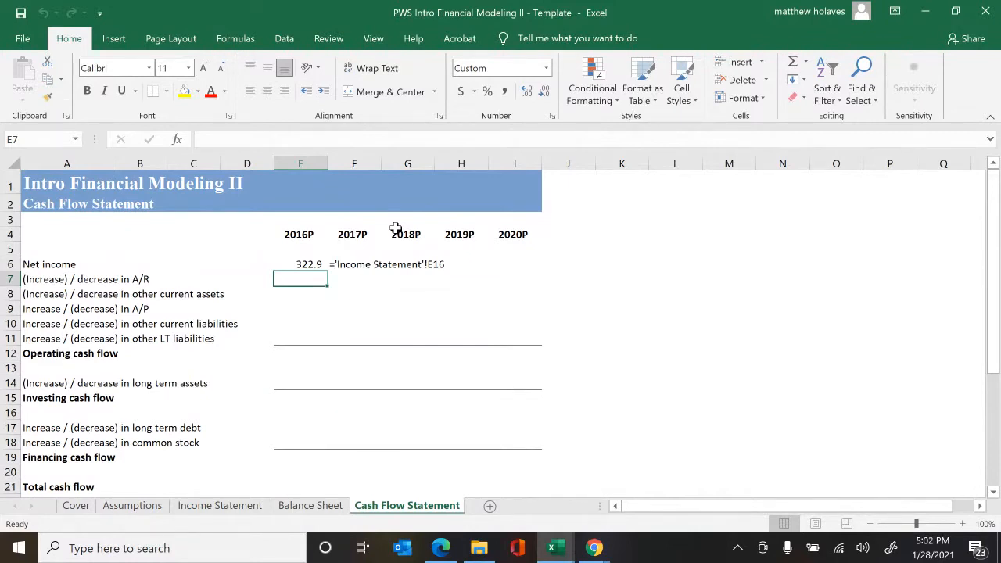
- Enter ='Balance Sheet'!D7-'Balance Sheet'!E7 in E7 for the 2016P change in A/R and show its formula text in F7
{"action": "type", "text": "="}
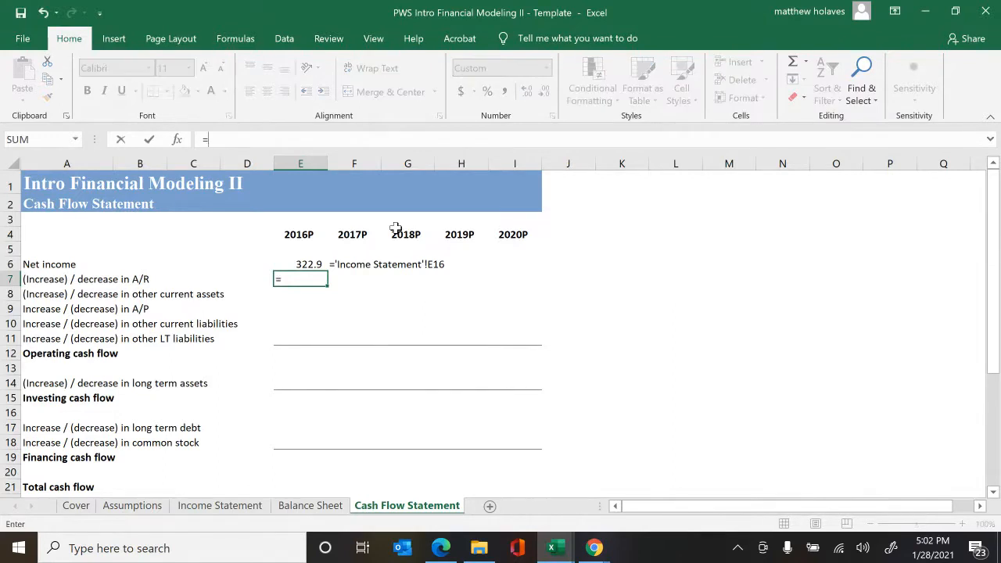
{"action": "key", "text": "ctrl+Page_Up"}
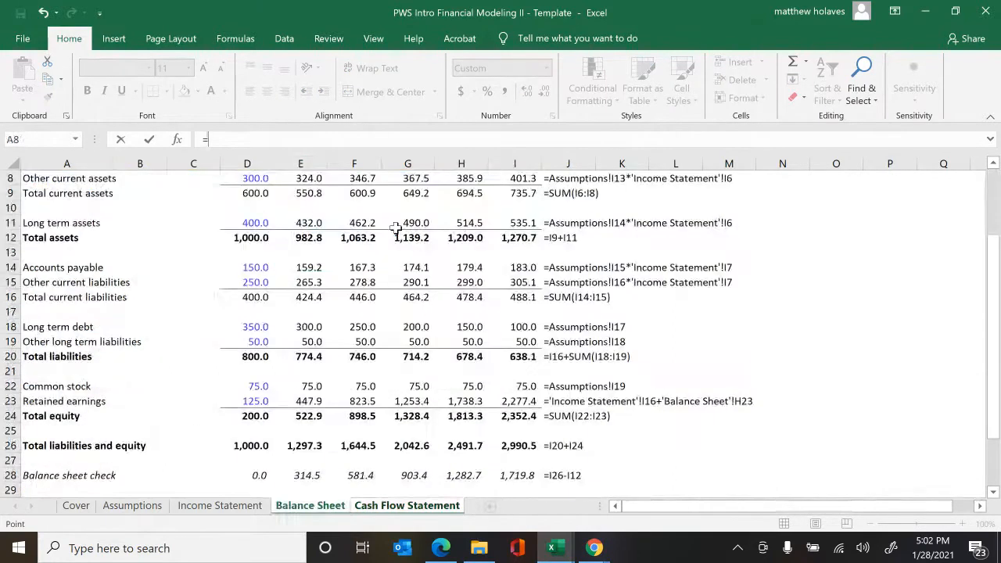
{"action": "key", "text": "Up"}
{"action": "scroll", "coordinate": [396, 227], "scroll_direction": "up", "scroll_amount": 1}
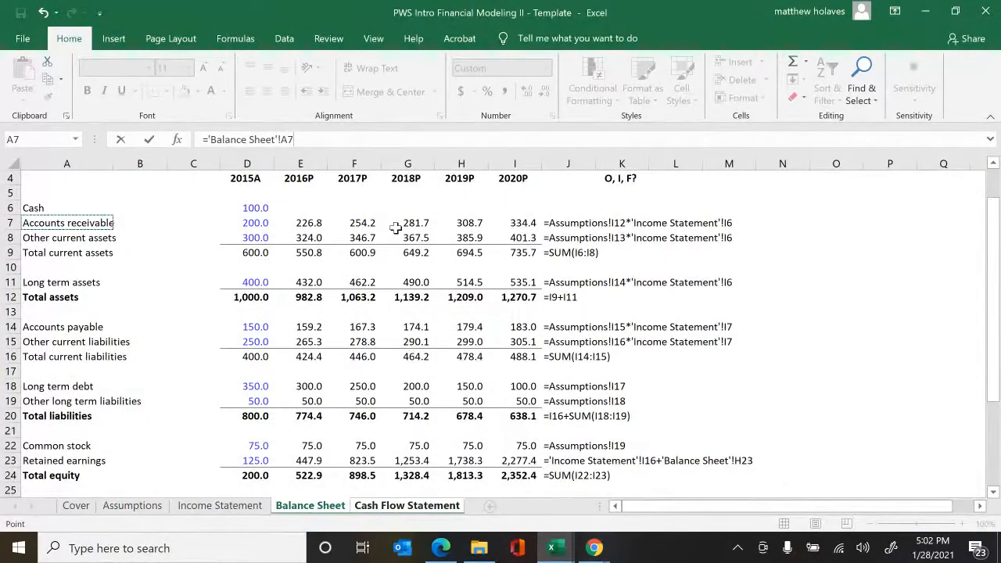
{"action": "key", "text": "Right"}
{"action": "key", "text": "Right"}
{"action": "key", "text": "Right"}
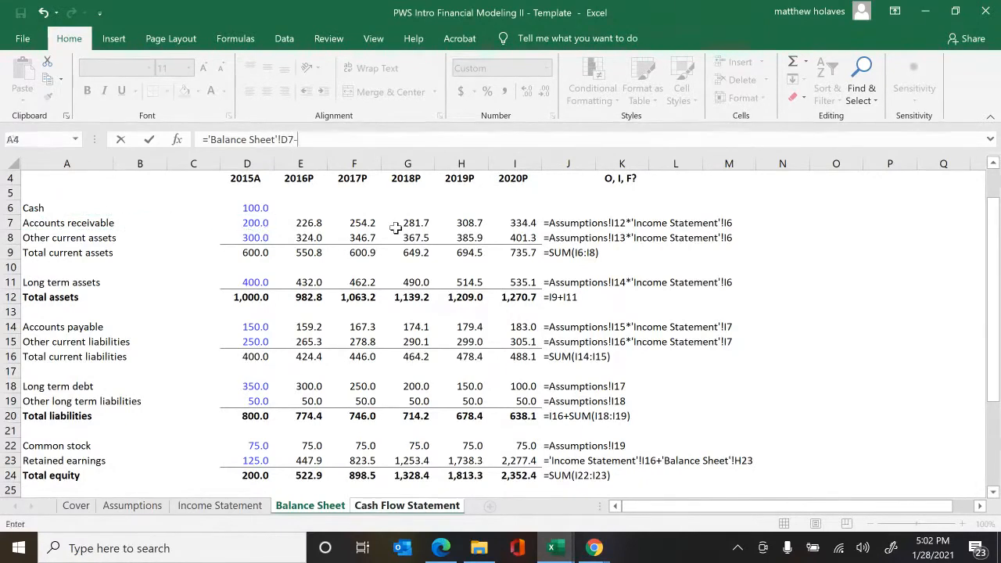
{"action": "type", "text": "-"}
{"action": "key", "text": "Left"}
{"action": "key", "text": "Left"}
{"action": "key", "text": "Left"}
{"action": "key", "text": "Up"}
{"action": "key", "text": "Up"}
{"action": "key", "text": "Down"}
{"action": "key", "text": "Down"}
{"action": "key", "text": "Right"}
{"action": "key", "text": "Right"}
{"action": "key", "text": "Right"}
{"action": "key", "text": "Right"}
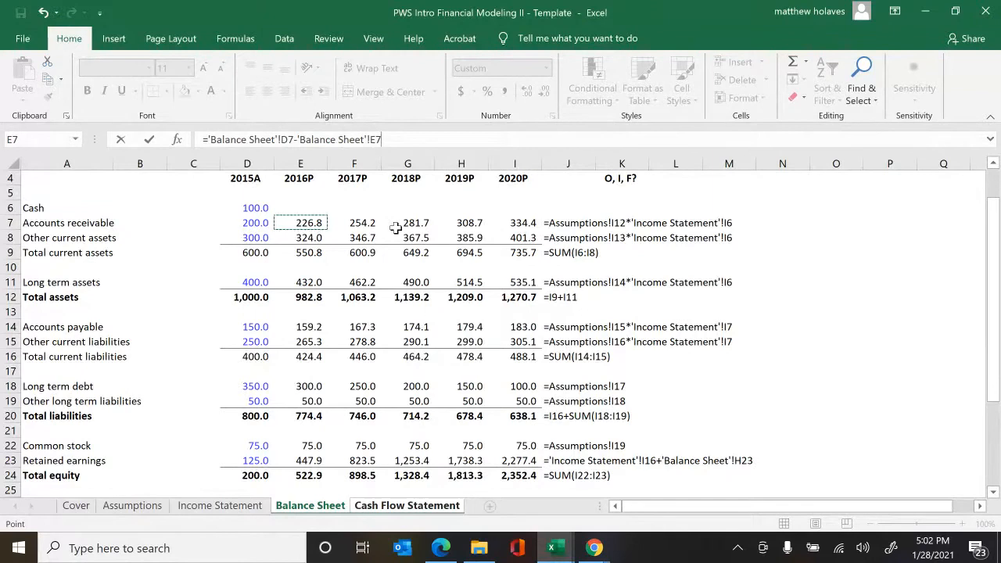
{"action": "key", "text": "Tab"}
{"action": "key", "text": "ctrl+shift+f"}
- Trace the A/R change formula in E7 to its source cells on the Balance Sheet and return to the Cash Flow Statement
{"action": "key", "text": "Left"}
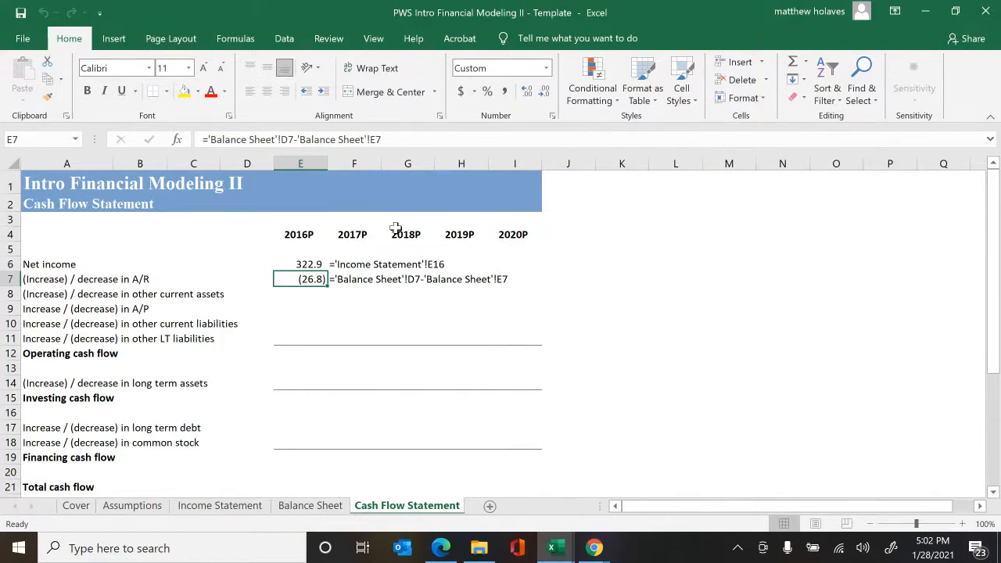
{"action": "key", "text": "ctrl+bracketleft"}
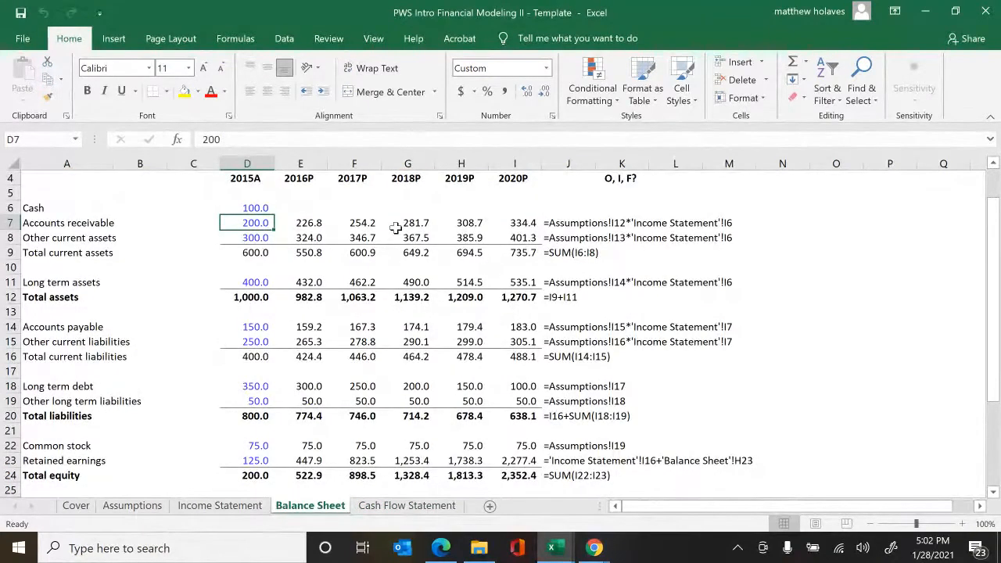
{"action": "key", "text": "F5"}
{"action": "key", "text": "Return"}
{"action": "key", "text": "Return"}
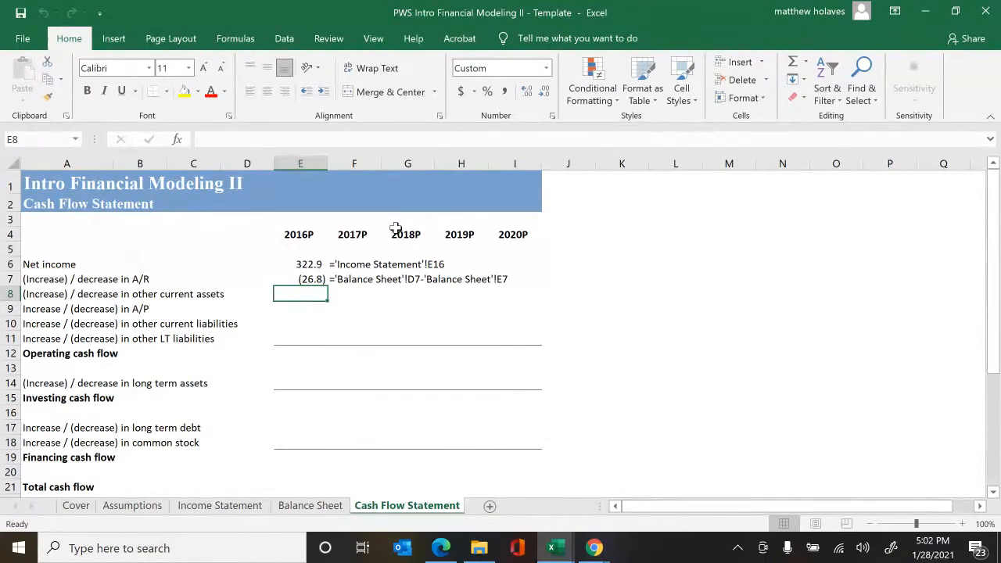
- Copy the A/R change formula and its formula text down to row 8 for other current assets, checking the Balance Sheet source row
{"action": "key", "text": "Up"}
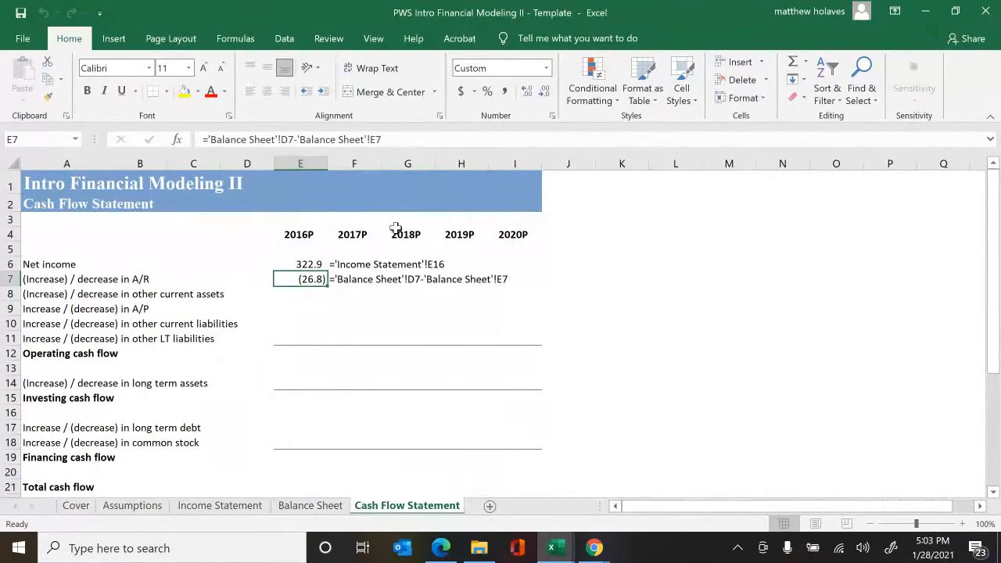
{"action": "key", "text": "Down"}
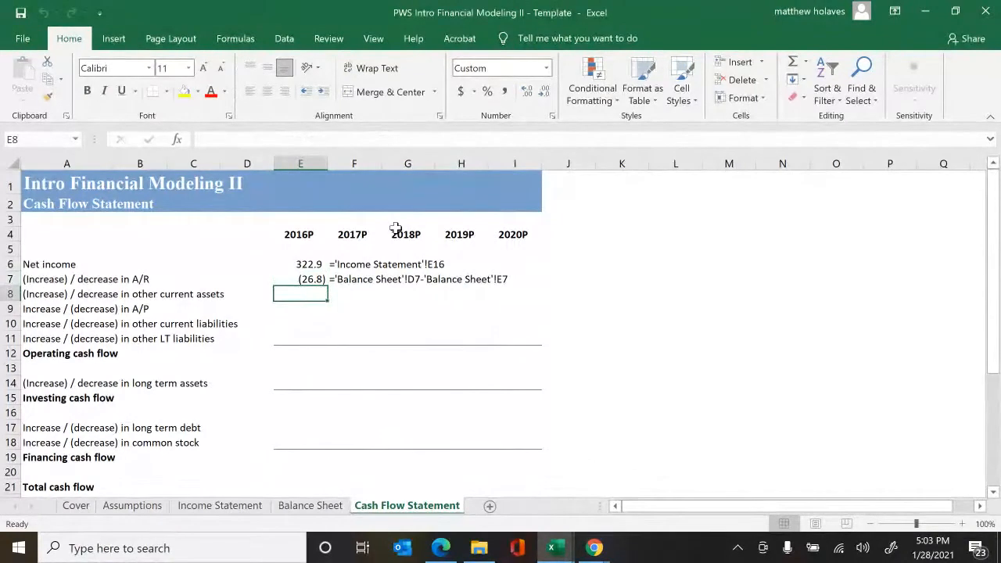
{"action": "key", "text": "ctrl+d"}
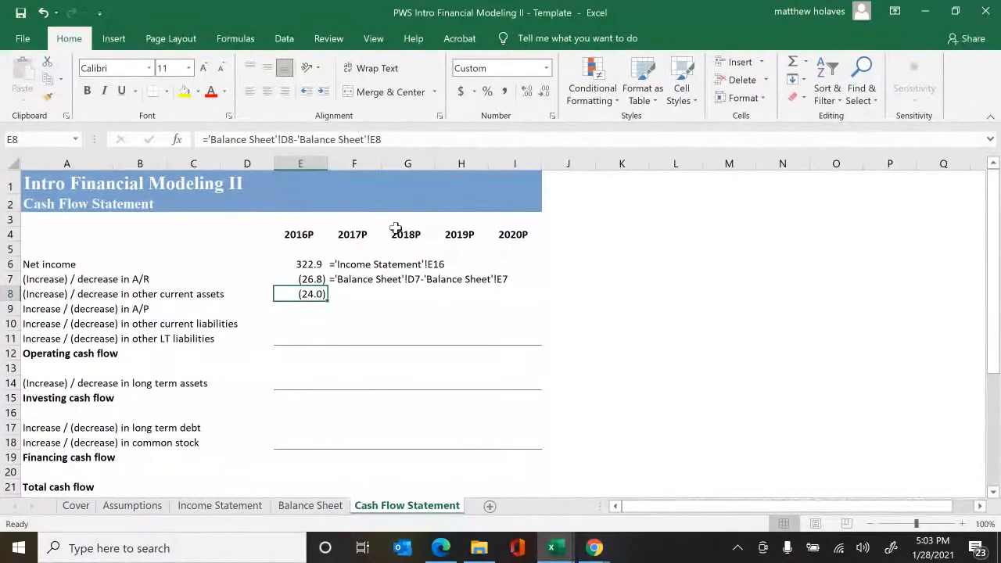
{"action": "key", "text": "Right"}
{"action": "key", "text": "ctrl+d"}
{"action": "key", "text": "Left"}
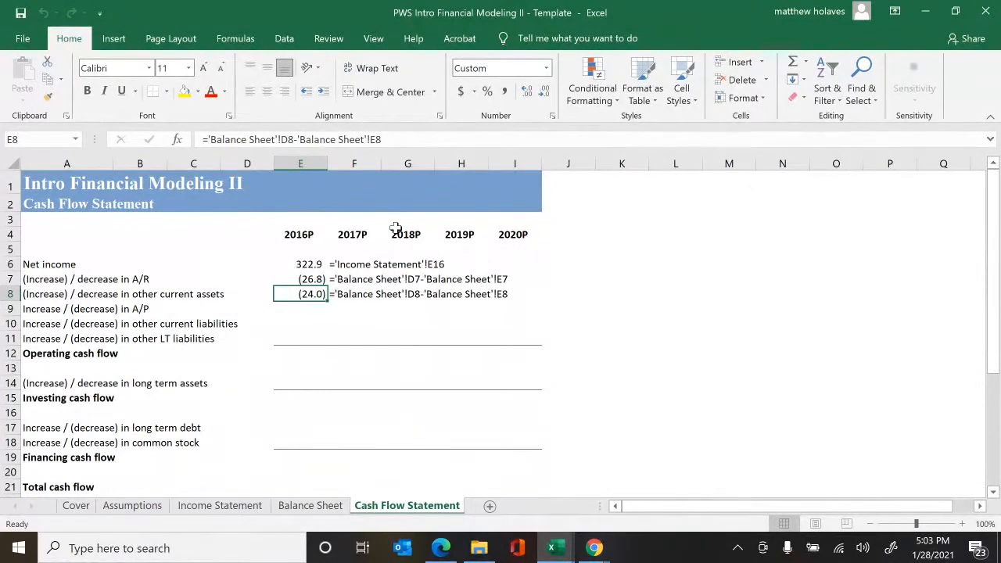
{"action": "key", "text": "ctrl+Page_Up"}
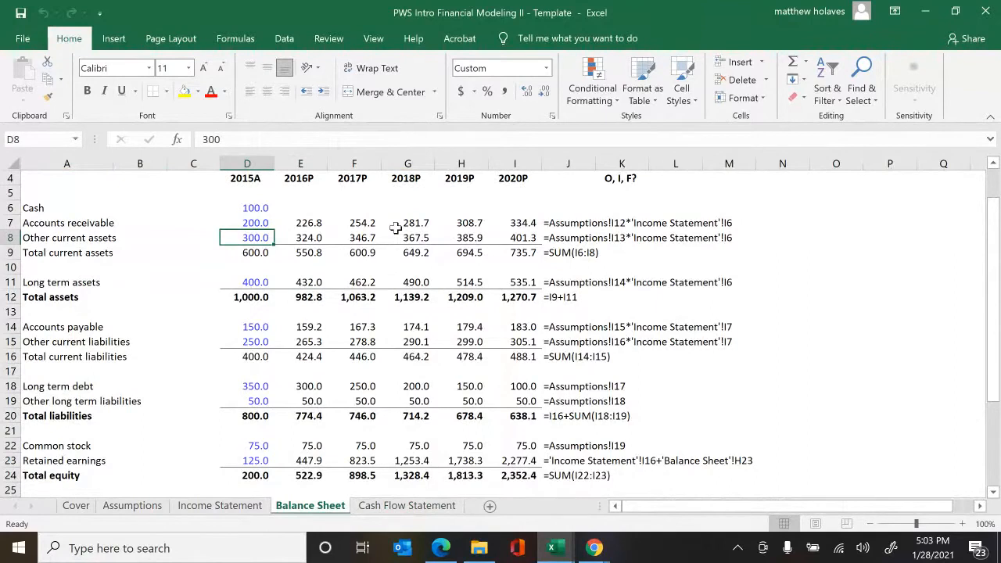
{"action": "key", "text": "ctrl+Page_Down"}
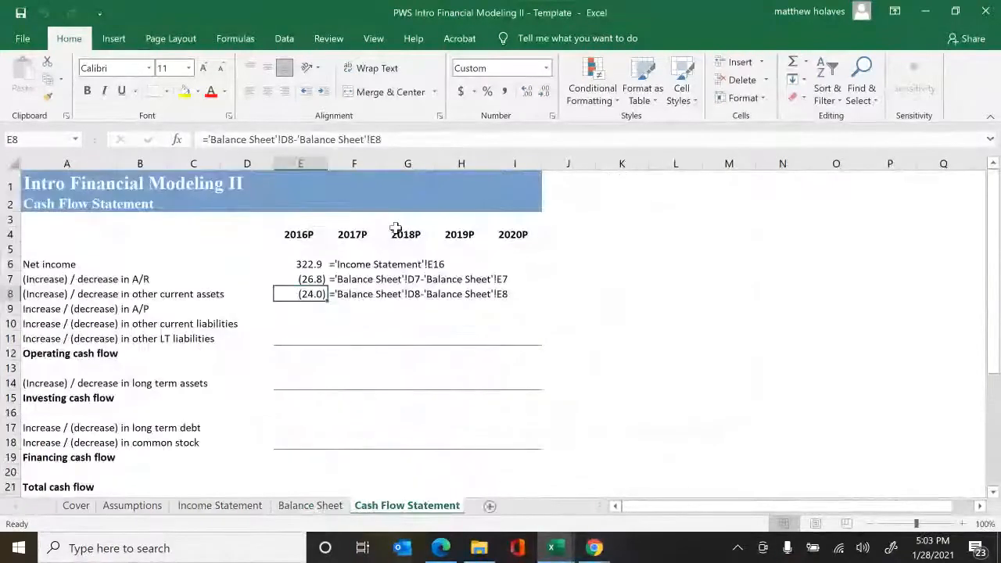
- Enter ='Balance Sheet'!E14-'Balance Sheet'!D14 in E9 for the 2016P change in A/P and show its formula text in F9
{"action": "key", "text": "Down"}
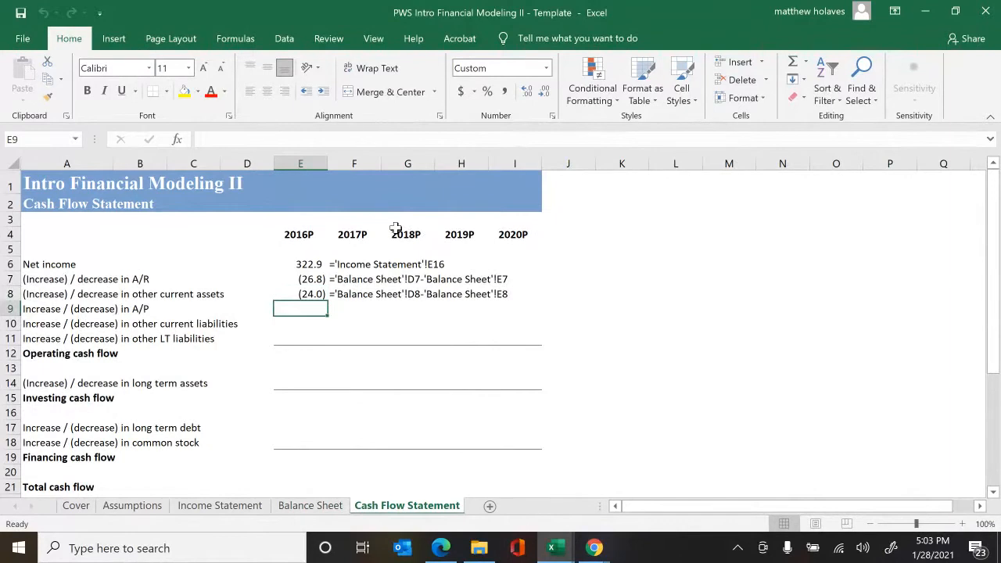
{"action": "type", "text": "="}
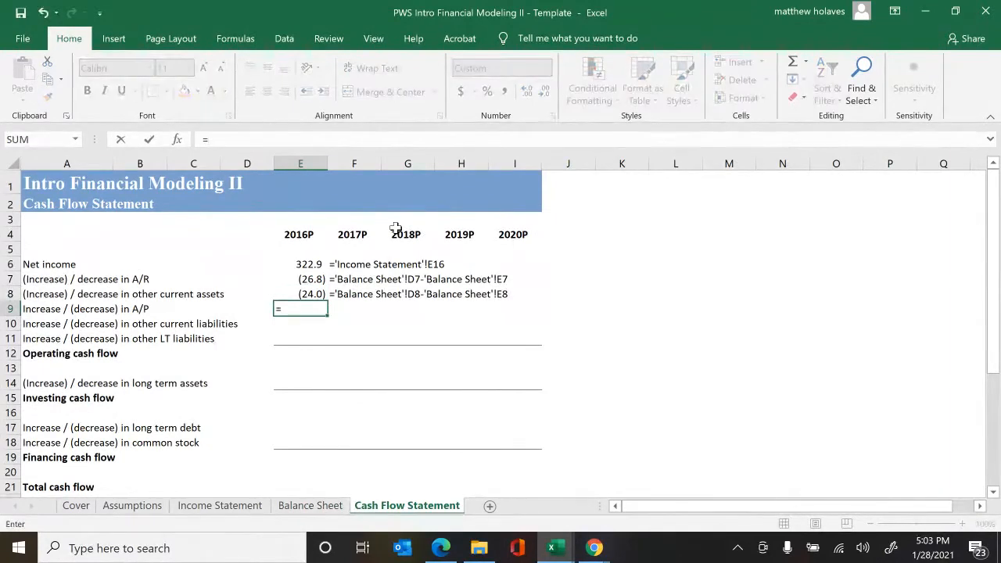
{"action": "key", "text": "ctrl+Page_Up"}
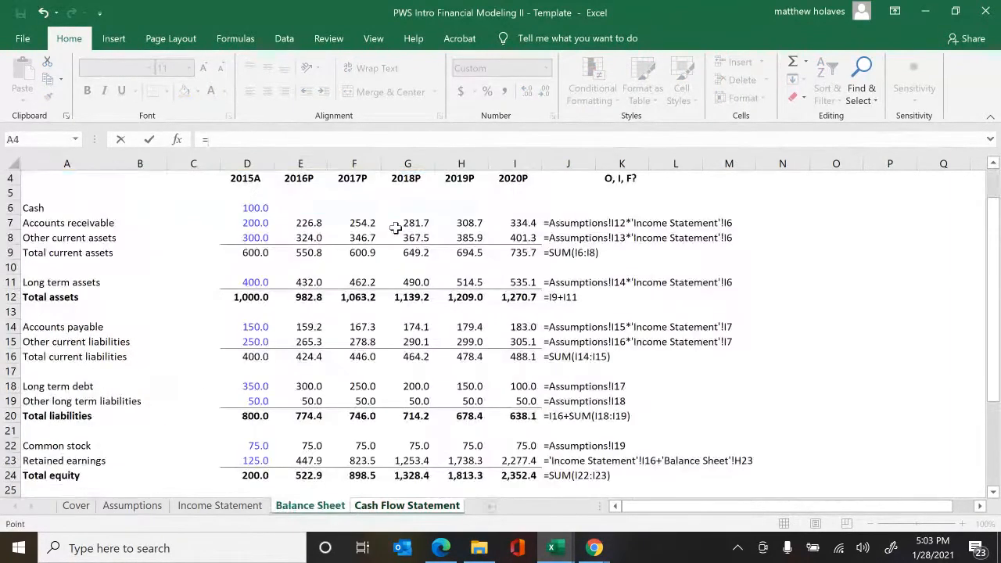
{"action": "key", "text": "Down"}
{"action": "key", "text": "Down"}
{"action": "key", "text": "Down"}
{"action": "key", "text": "Down"}
{"action": "key", "text": "Down"}
{"action": "key", "text": "Down"}
{"action": "key", "text": "Down"}
{"action": "key", "text": "Down"}
{"action": "key", "text": "Down"}
{"action": "key", "text": "Down"}
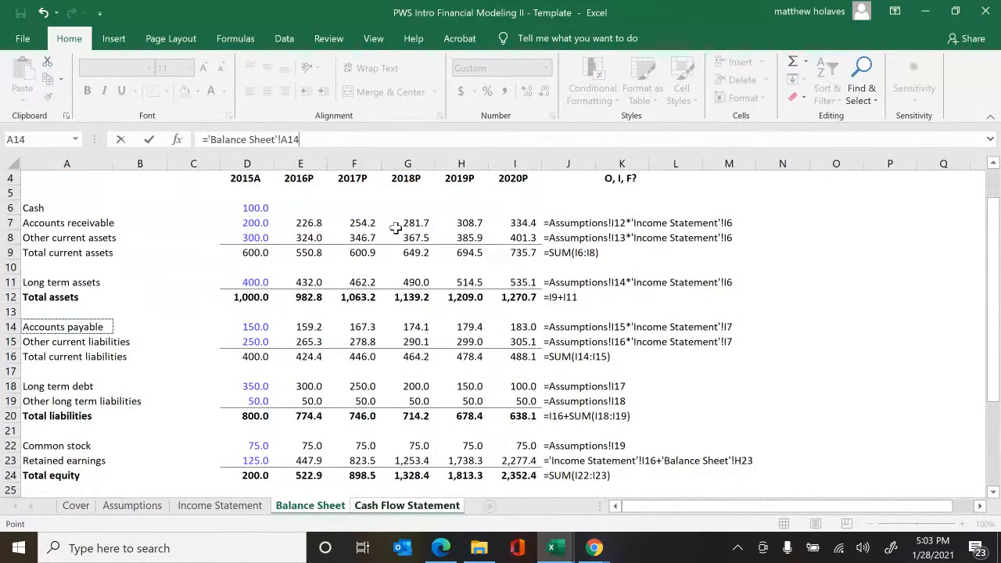
{"action": "key", "text": "Right"}
{"action": "key", "text": "Right"}
{"action": "key", "text": "Right"}
{"action": "key", "text": "Right"}
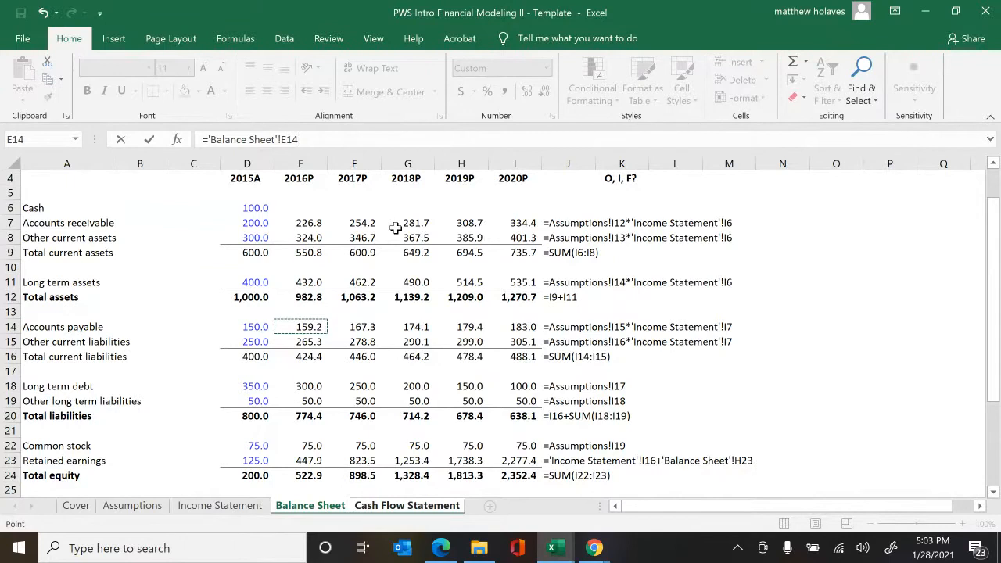
{"action": "type", "text": "-"}
{"action": "key", "text": "Down"}
{"action": "key", "text": "Down"}
{"action": "key", "text": "Down"}
{"action": "key", "text": "Down"}
{"action": "key", "text": "Down"}
{"action": "key", "text": "Down"}
{"action": "key", "text": "Down"}
{"action": "key", "text": "Down"}
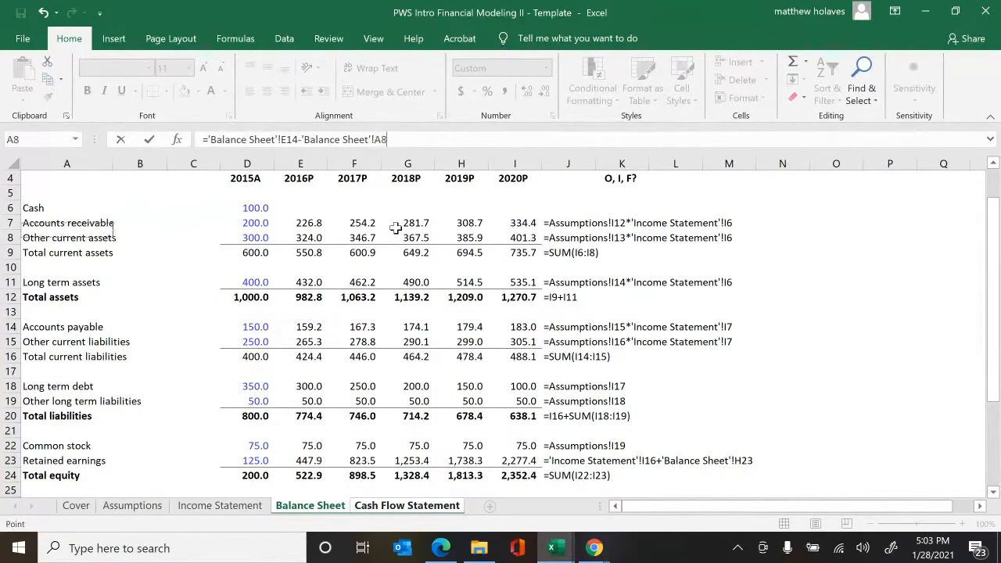
{"action": "key", "text": "Down"}
{"action": "key", "text": "Down"}
{"action": "key", "text": "Down"}
{"action": "key", "text": "Right"}
{"action": "key", "text": "Right"}
{"action": "key", "text": "Right"}
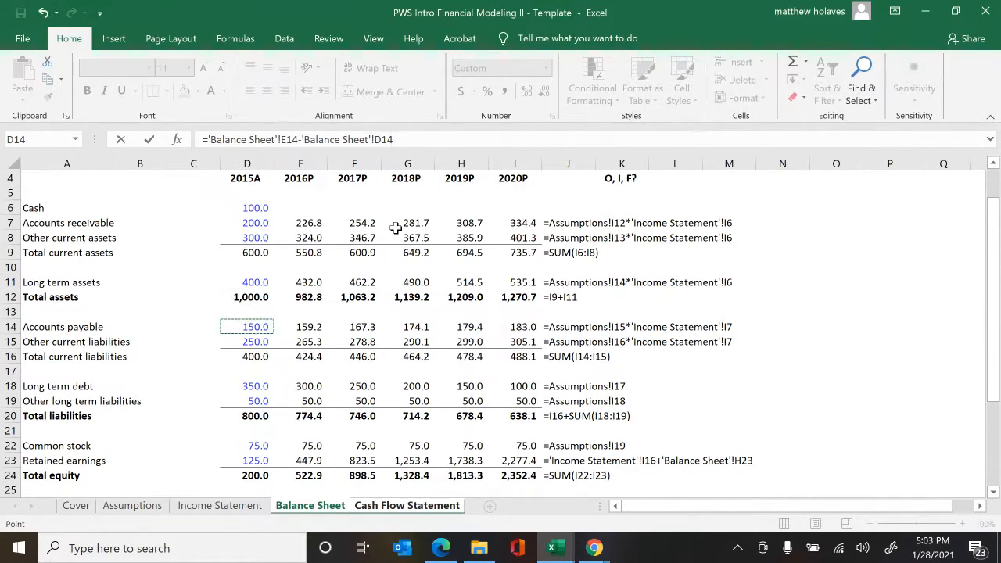
{"action": "key", "text": "ctrl+Return"}
{"action": "key", "text": "Right"}
{"action": "key", "text": "ctrl+shift+f"}
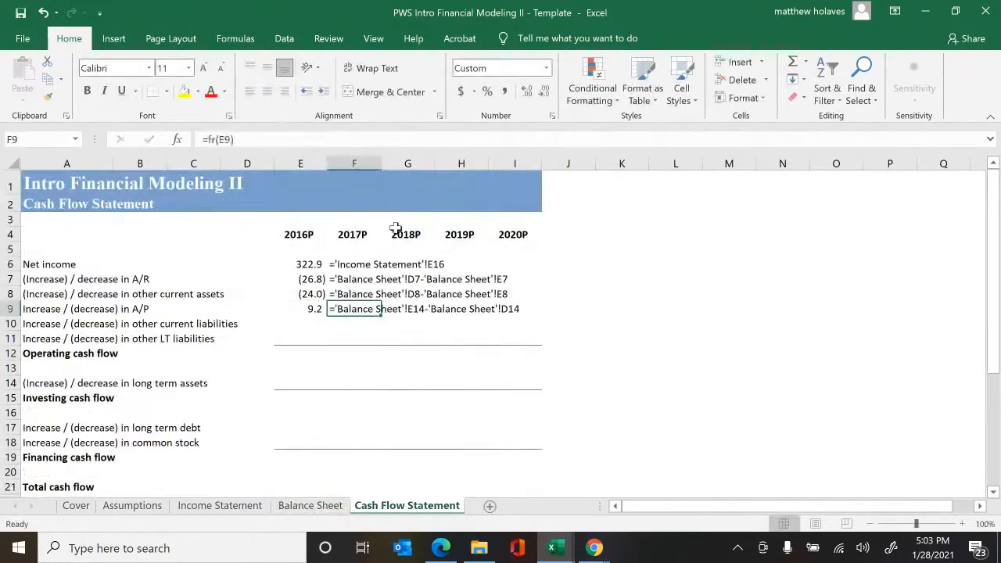
- Trace the A/P change formula in E9 to its source cell on the Balance Sheet and return to the Cash Flow Statement
{"action": "key", "text": "Left"}
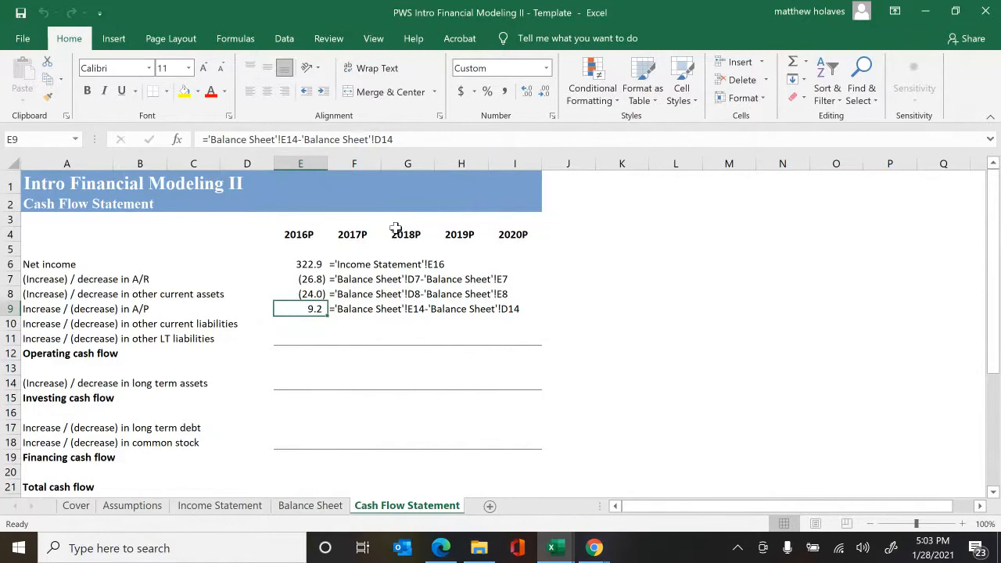
{"action": "key", "text": "ctrl+bracketleft"}
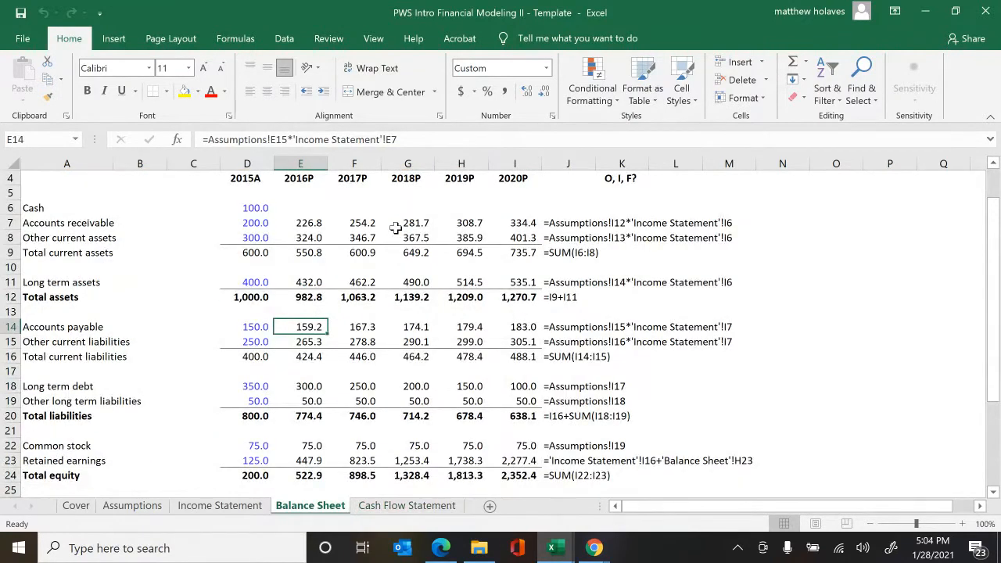
{"action": "key", "text": "F5"}
{"action": "key", "text": "Return"}
- Copy the A/P change formula and its formula text down to row 10 for other current liabilities
{"action": "key", "text": "Down"}
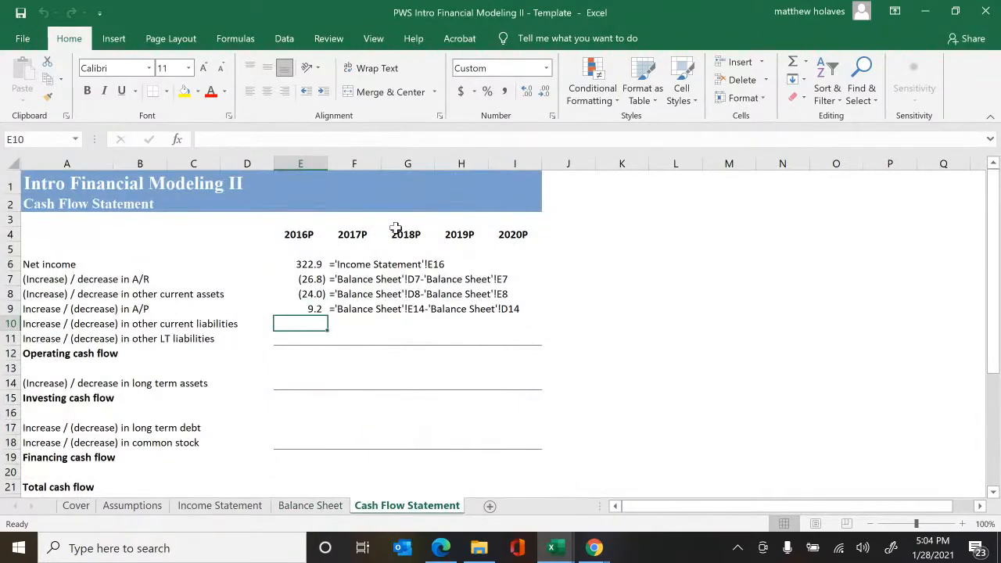
{"action": "key", "text": "ctrl+d"}
{"action": "key", "text": "Right"}
{"action": "key", "text": "ctrl+d"}
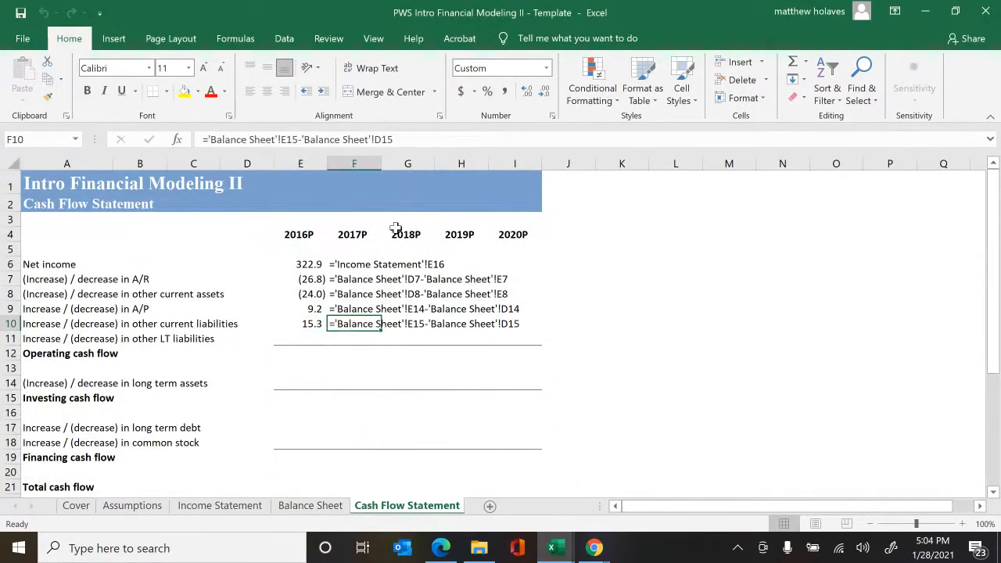
- Enter ='Balance Sheet'!E19-'Balance Sheet'!D19 in E11 for the 2016P change in other LT liabilities and show its formula text in F11
{"action": "key", "text": "Left"}
{"action": "key", "text": "Down"}
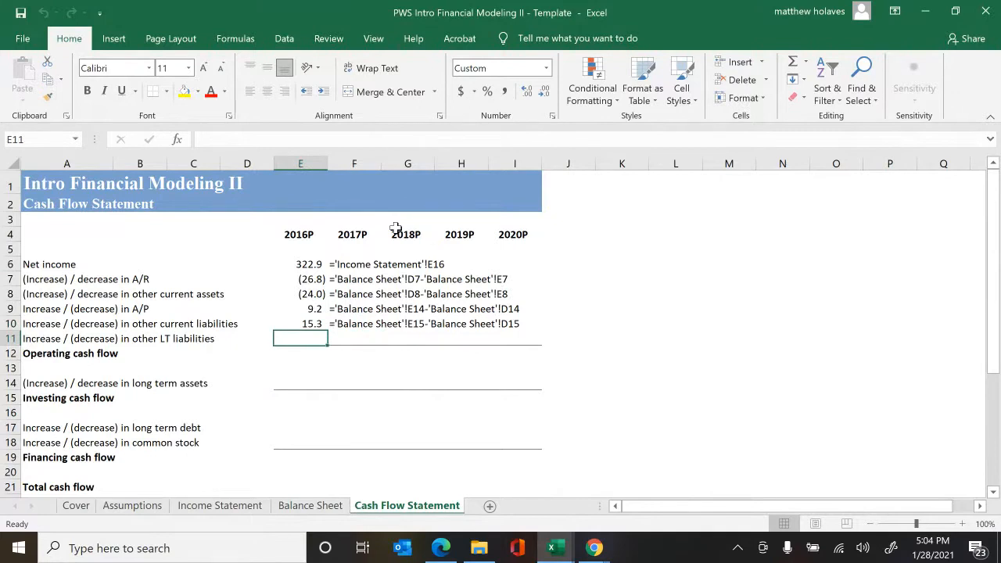
{"action": "type", "text": "="}
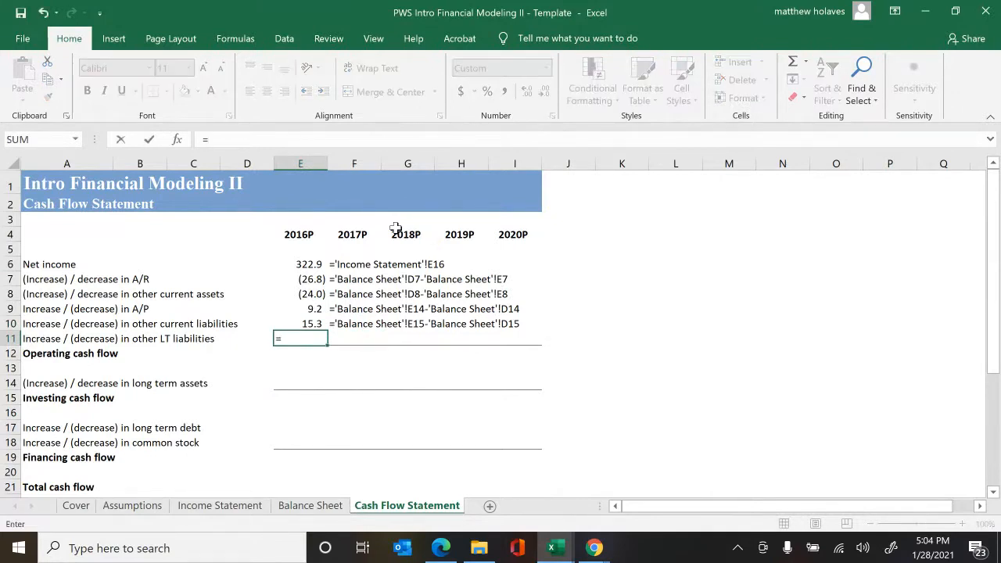
{"action": "key", "text": "ctrl+Page_Up"}
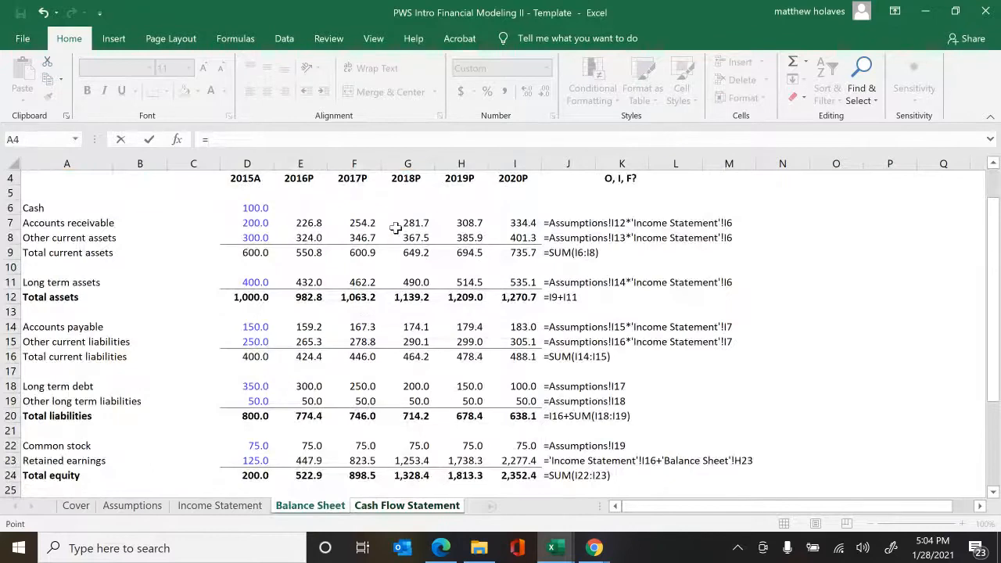
{"action": "key", "text": "Down"}
{"action": "key", "text": "Down"}
{"action": "key", "text": "Down"}
{"action": "key", "text": "Down"}
{"action": "key", "text": "Down"}
{"action": "key", "text": "Down"}
{"action": "key", "text": "Down"}
{"action": "key", "text": "Down"}
{"action": "key", "text": "Down"}
{"action": "key", "text": "Down"}
{"action": "key", "text": "Down"}
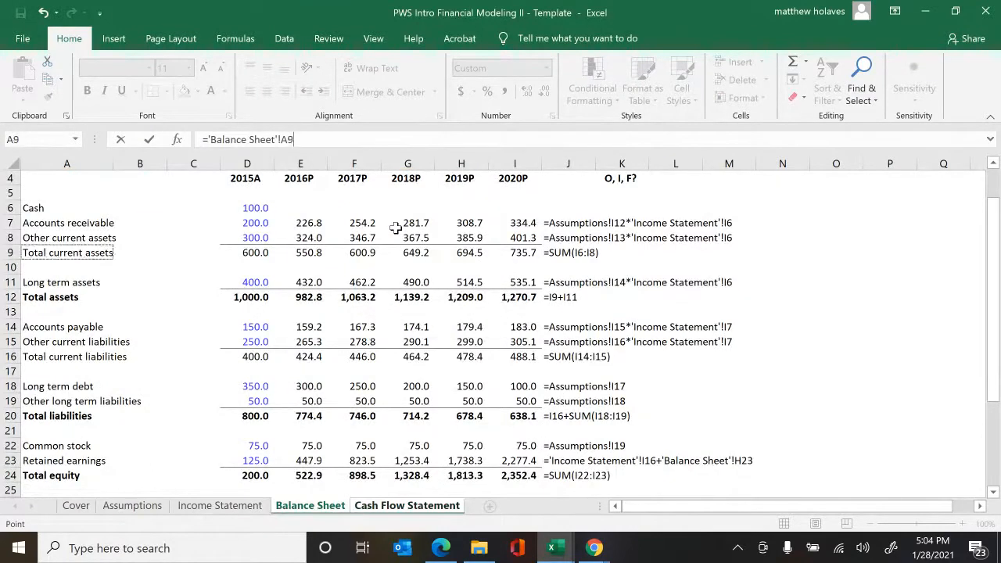
{"action": "key", "text": "Down"}
{"action": "key", "text": "Down"}
{"action": "key", "text": "Down"}
{"action": "key", "text": "Down"}
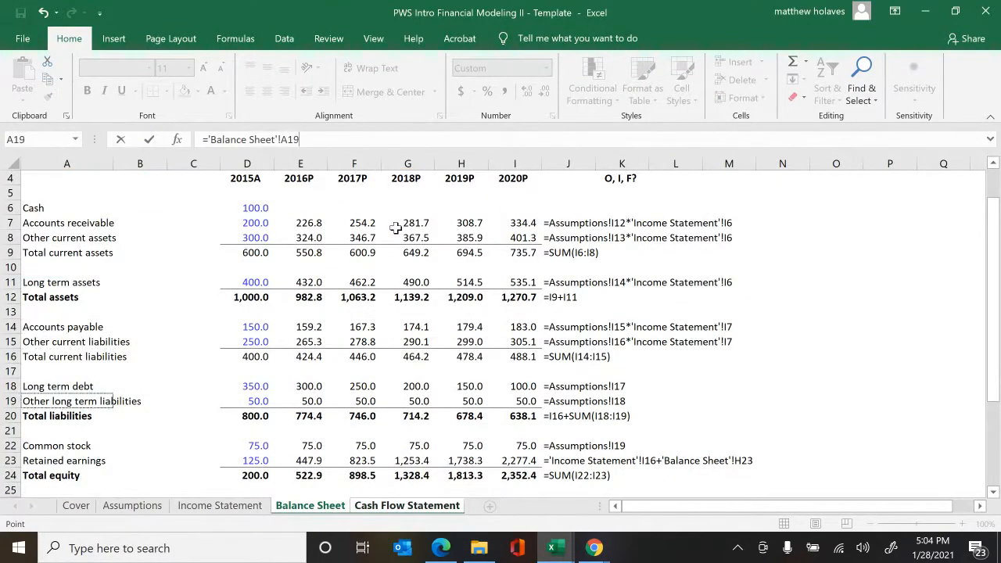
{"action": "key", "text": "Right"}
{"action": "key", "text": "Right"}
{"action": "key", "text": "Right"}
{"action": "key", "text": "Right"}
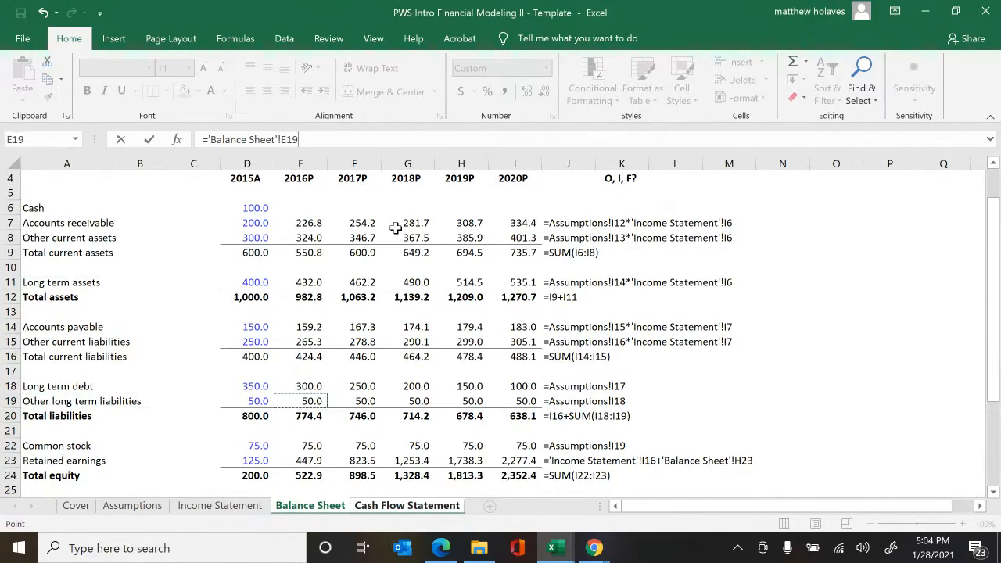
{"action": "type", "text": "-"}
{"action": "key", "text": "Down"}
{"action": "key", "text": "Down"}
{"action": "key", "text": "Down"}
{"action": "key", "text": "Down"}
{"action": "key", "text": "Down"}
{"action": "key", "text": "Down"}
{"action": "key", "text": "Down"}
{"action": "key", "text": "Down"}
{"action": "key", "text": "Down"}
{"action": "key", "text": "Down"}
{"action": "key", "text": "Down"}
{"action": "key", "text": "Down"}
{"action": "key", "text": "Down"}
{"action": "key", "text": "Down"}
{"action": "key", "text": "Down"}
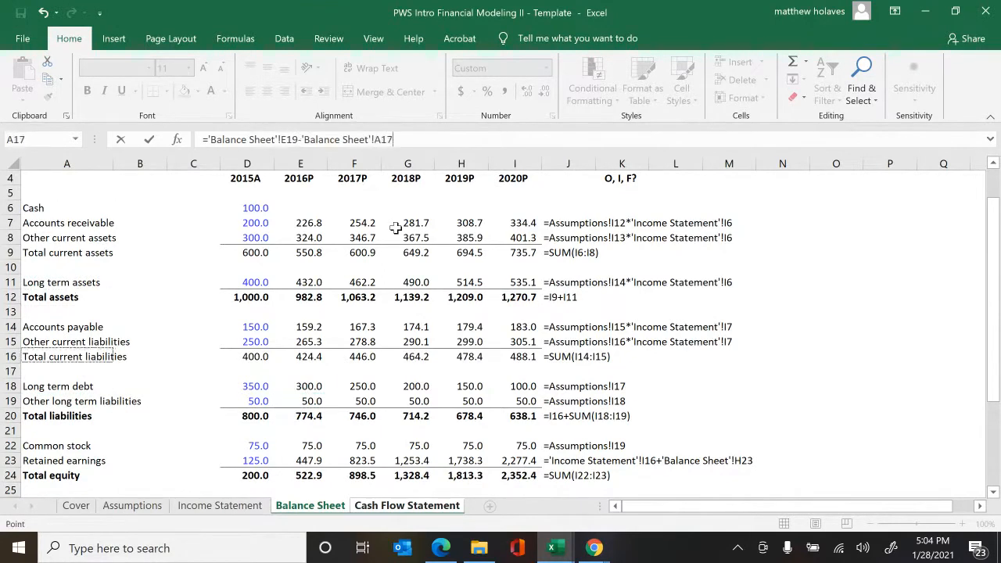
{"action": "key", "text": "Right"}
{"action": "key", "text": "Right"}
{"action": "key", "text": "Right"}
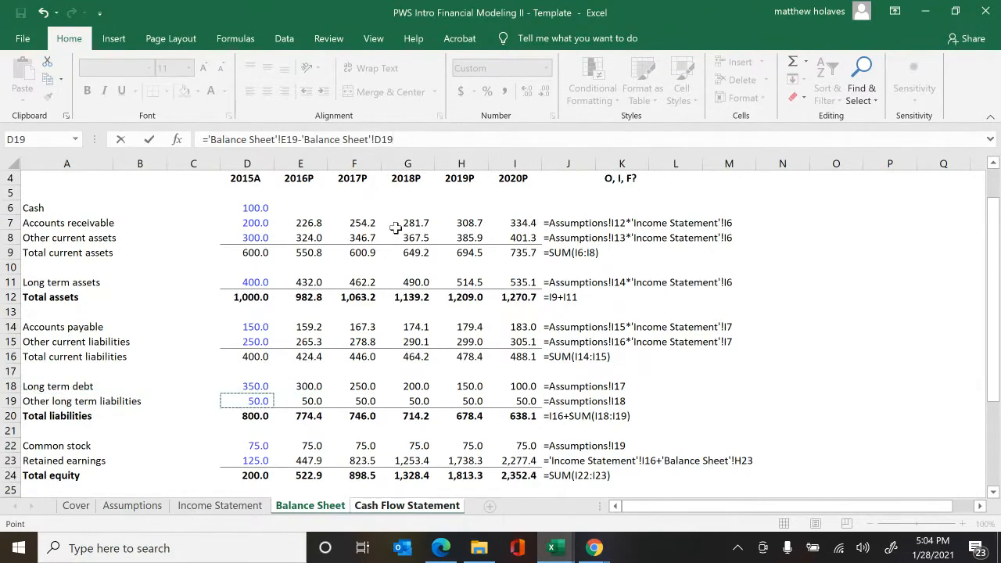
{"action": "key", "text": "Tab"}
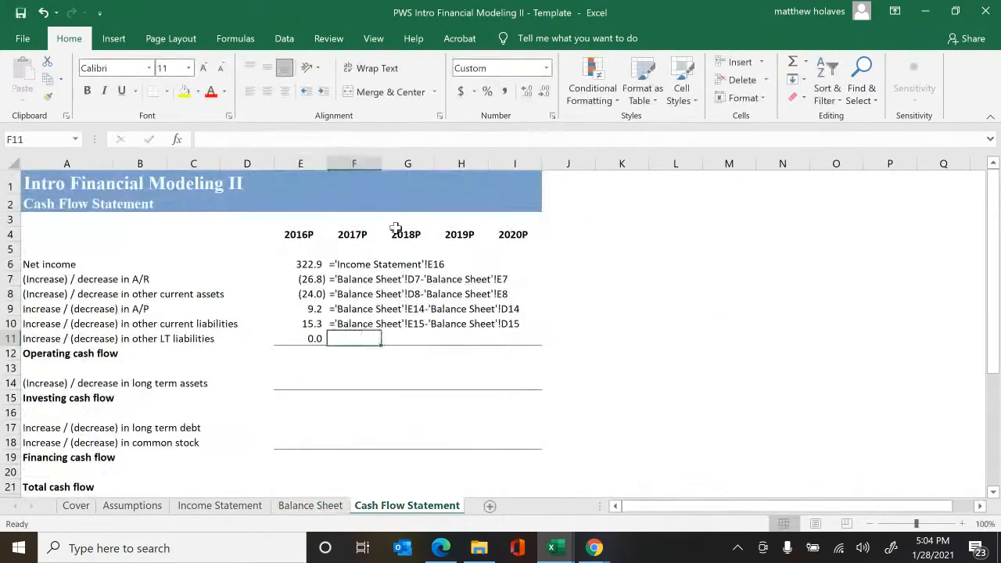
- Total 2016P operating cash flow in E12 with =SUM(E6:E11) and show its formula text in F12
{"action": "key", "text": "Left"}
{"action": "key", "text": "Down"}
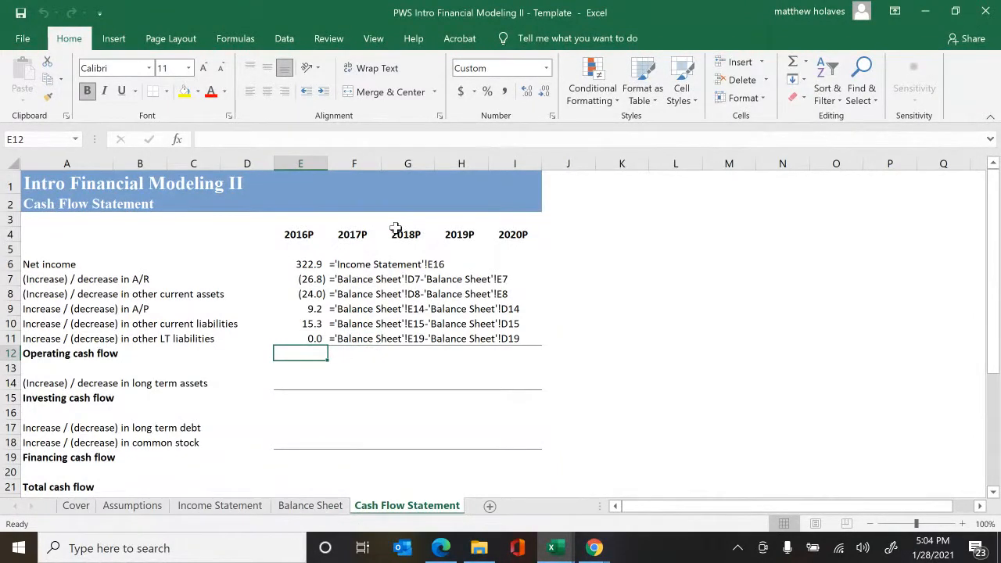
{"action": "key", "text": "alt+equal"}
{"action": "key", "text": "Tab"}
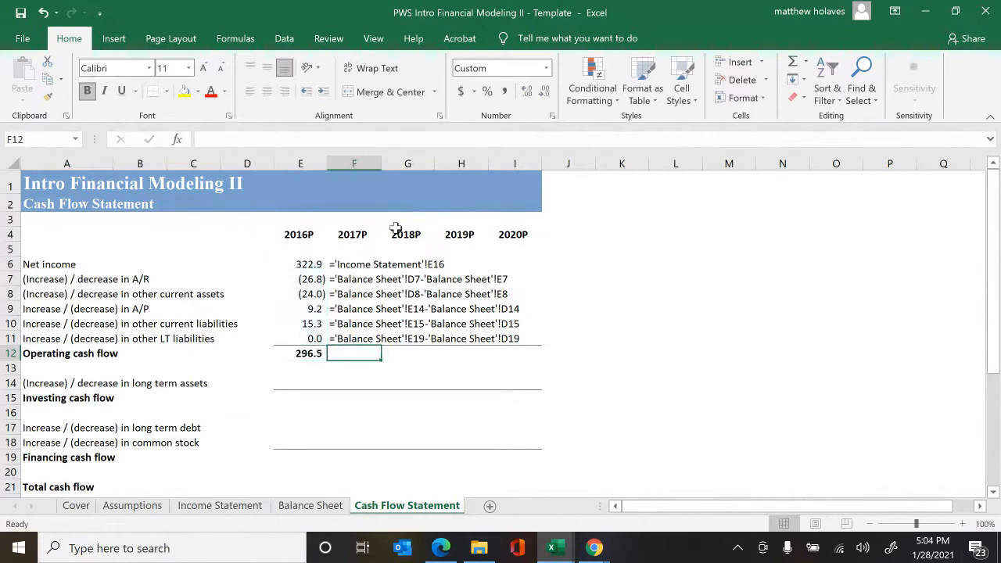
{"action": "key", "text": "ctrl+shift+f"}
{"action": "key", "text": "Left"}
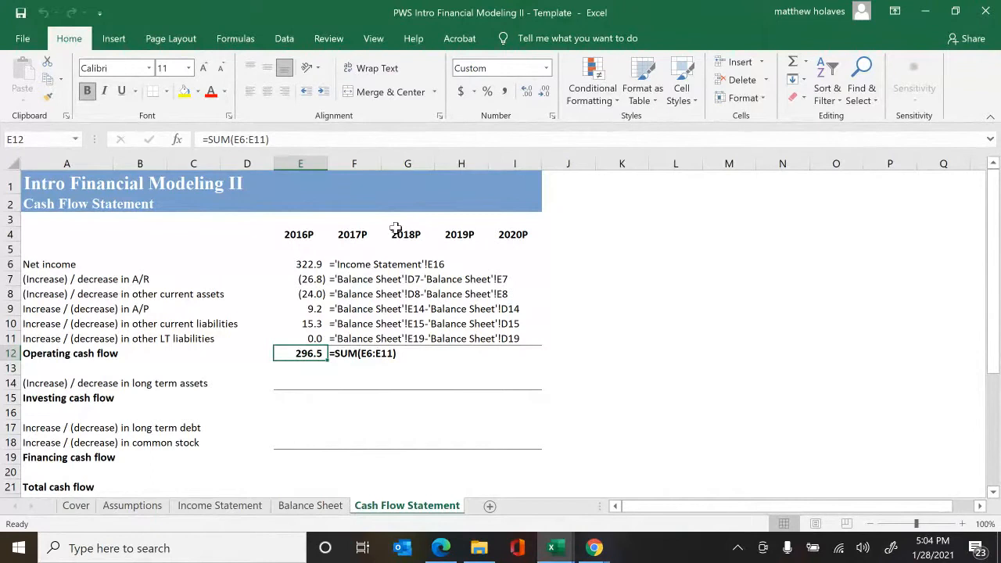
- Enter ='Balance Sheet'!D11-'Balance Sheet'!E11 in E14 for the 2016P change in long term assets and show its formula text in F14
{"action": "key", "text": "Down"}
{"action": "key", "text": "Down"}
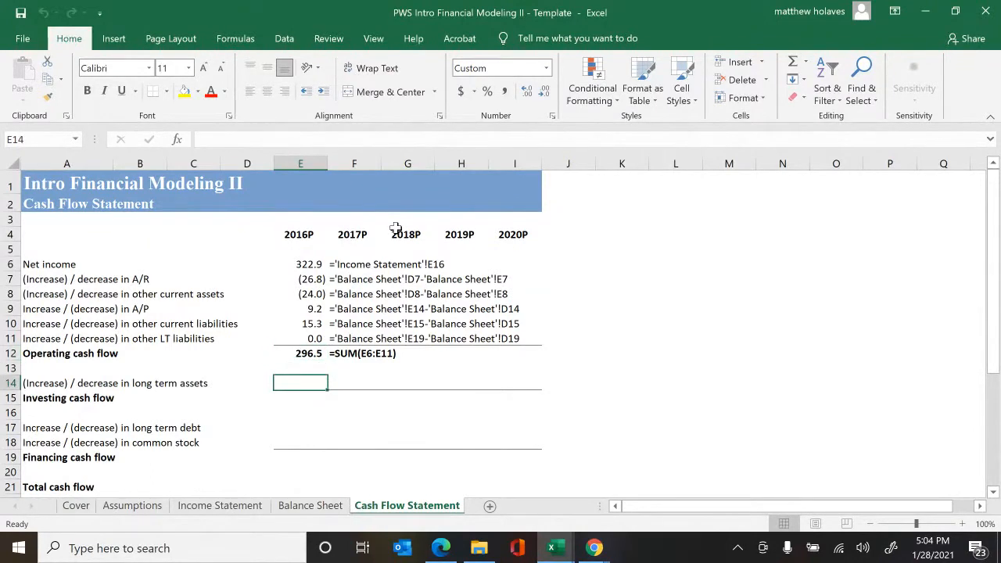
{"action": "type", "text": "="}
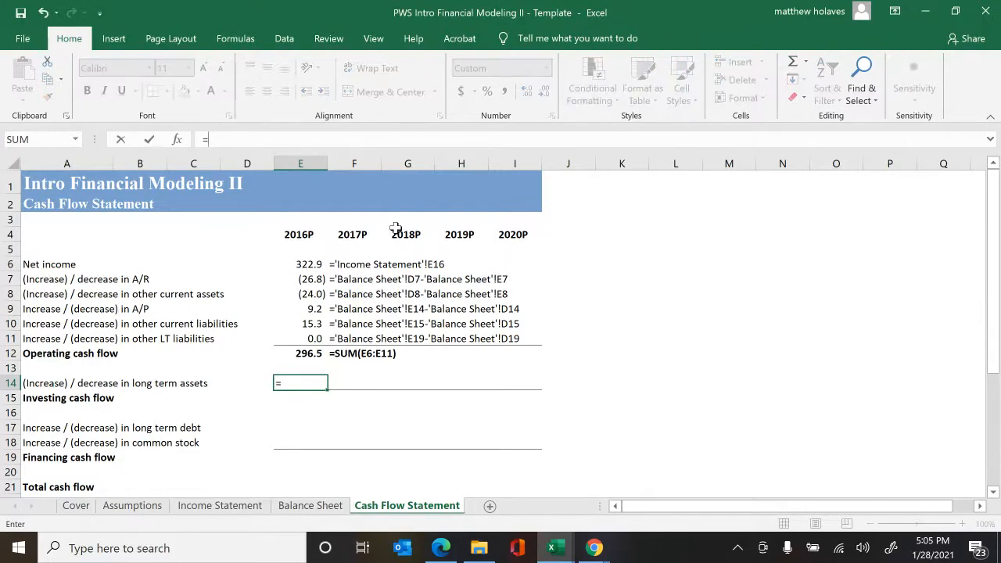
{"action": "key", "text": "ctrl+Page_Up"}
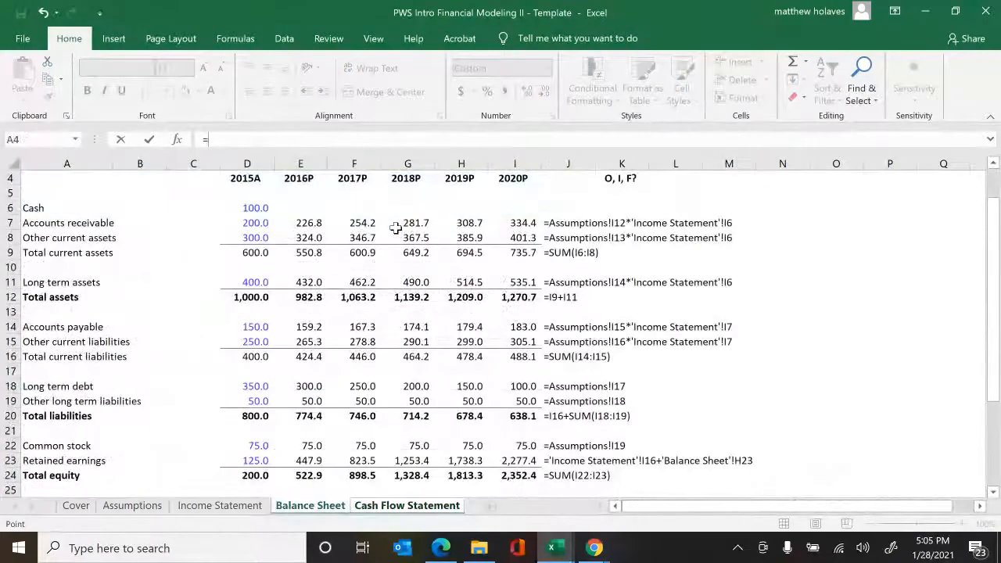
{"action": "key", "text": "Down"}
{"action": "key", "text": "Down"}
{"action": "key", "text": "Down"}
{"action": "key", "text": "Down"}
{"action": "key", "text": "Down"}
{"action": "key", "text": "Down"}
{"action": "key", "text": "Down"}
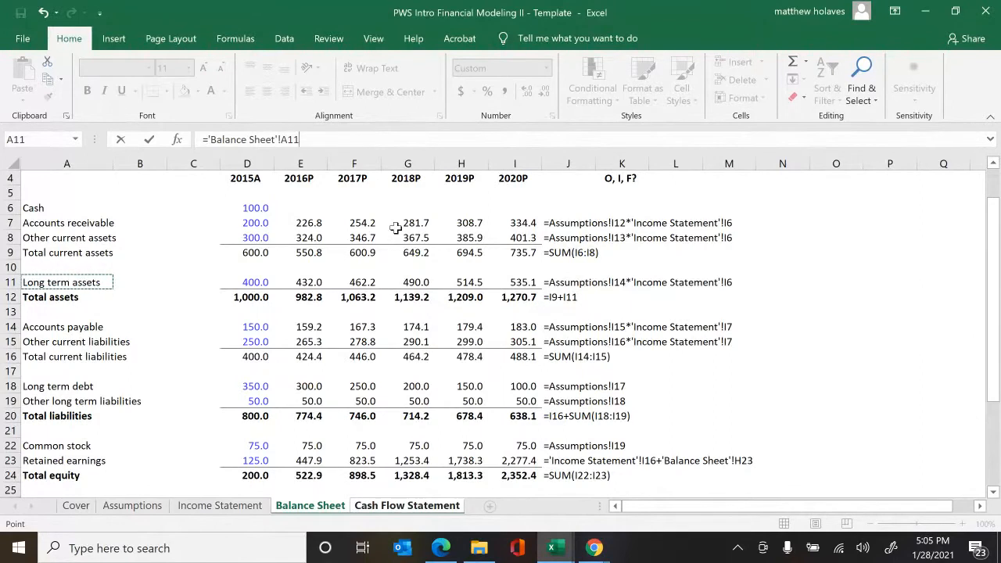
{"action": "key", "text": "Right"}
{"action": "key", "text": "Right"}
{"action": "key", "text": "Right"}
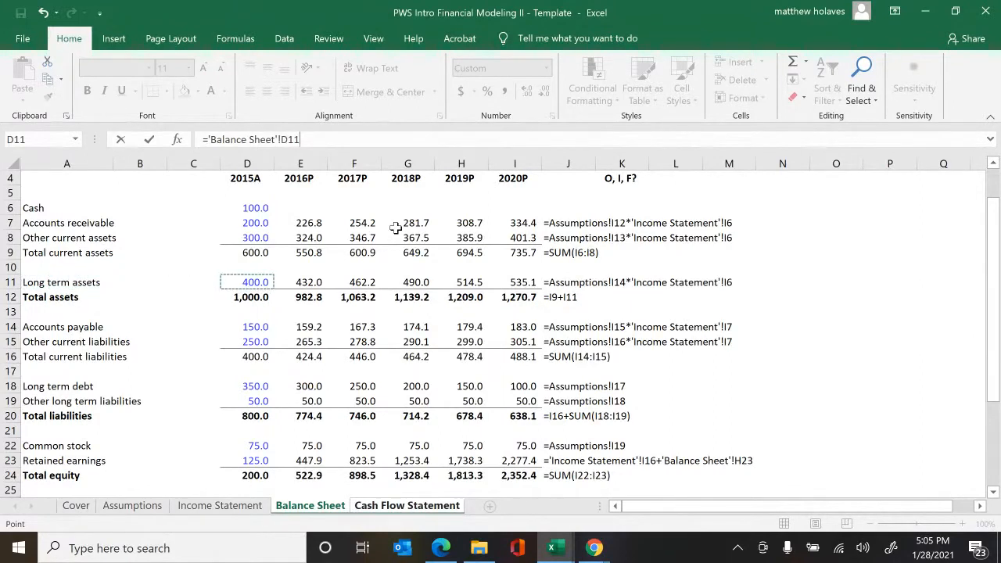
{"action": "type", "text": "-"}
{"action": "key", "text": "Down"}
{"action": "key", "text": "Down"}
{"action": "key", "text": "Down"}
{"action": "key", "text": "Down"}
{"action": "key", "text": "Down"}
{"action": "key", "text": "Down"}
{"action": "key", "text": "Down"}
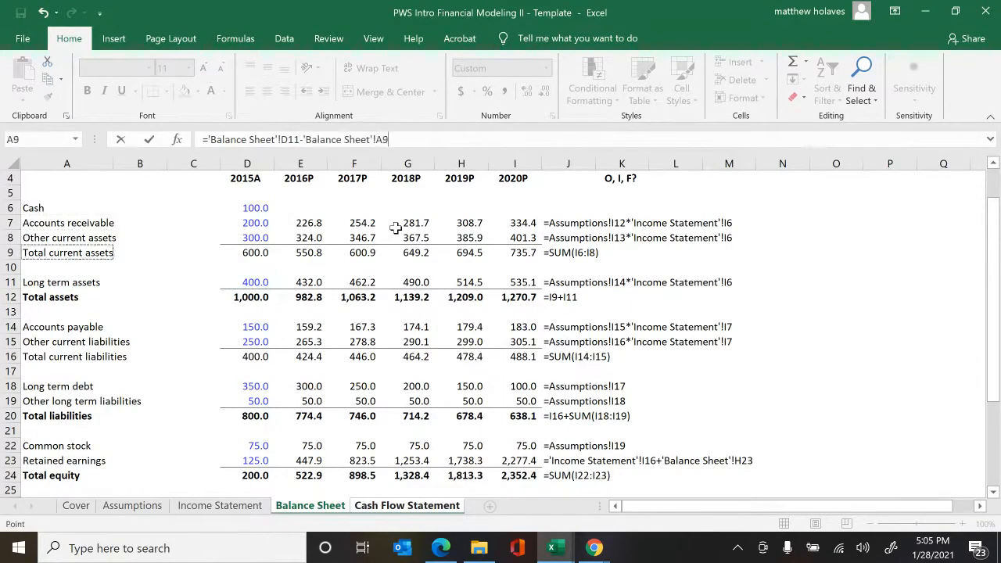
{"action": "key", "text": "Right"}
{"action": "key", "text": "Right"}
{"action": "key", "text": "Right"}
{"action": "key", "text": "Right"}
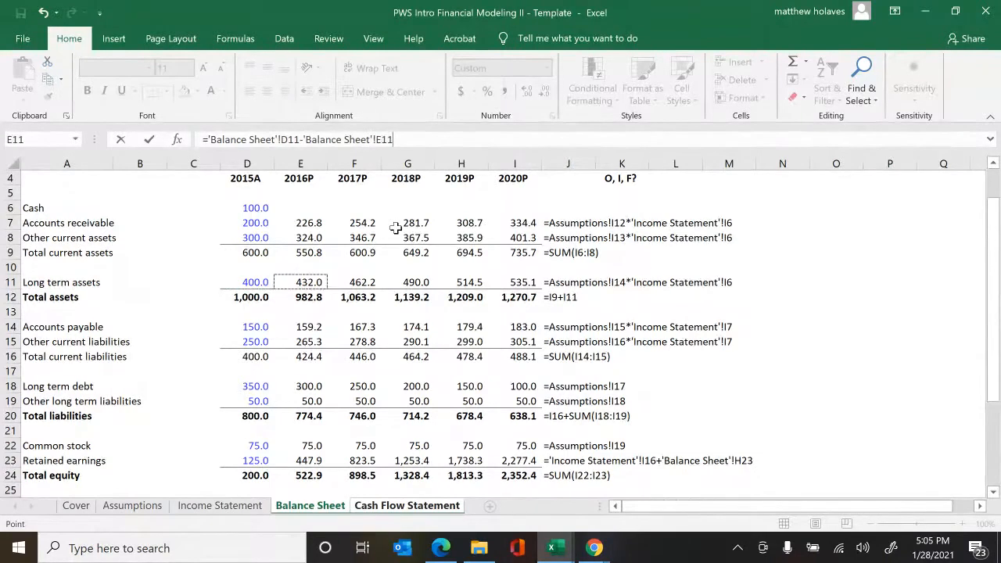
{"action": "key", "text": "Tab"}
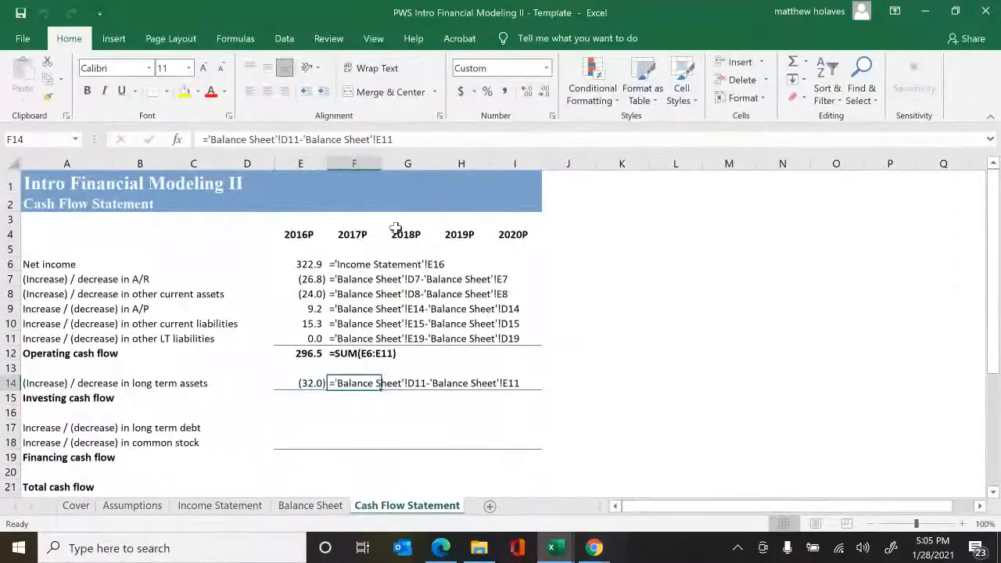
- Total 2016P investing cash flow in E15 with =SUM(E14) and show its formula text in F15
{"action": "key", "text": "Left"}
{"action": "key", "text": "Down"}
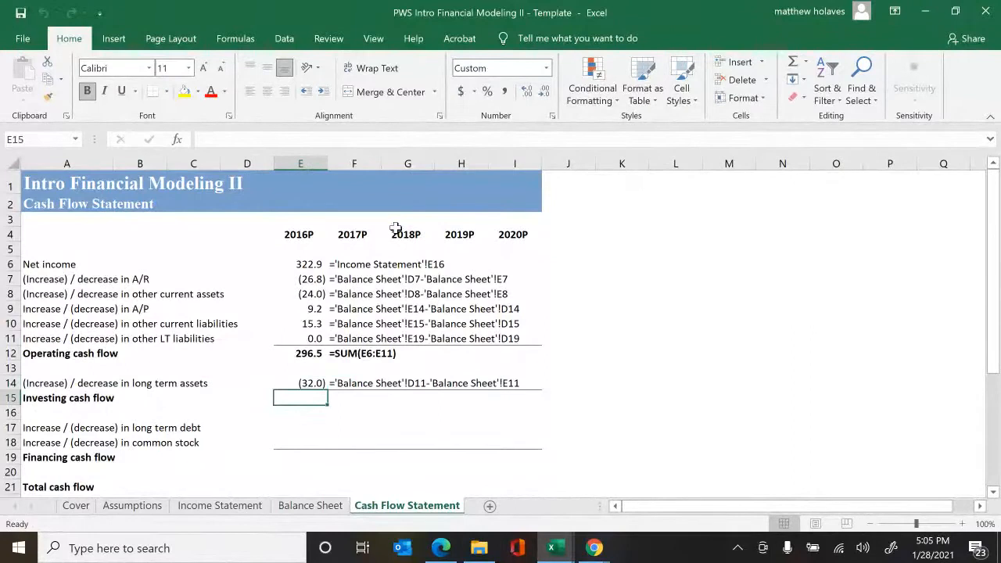
{"action": "key", "text": "alt+equal"}
{"action": "key", "text": "ctrl+Return"}
{"action": "key", "text": "Right"}
{"action": "key", "text": "ctrl+v"}
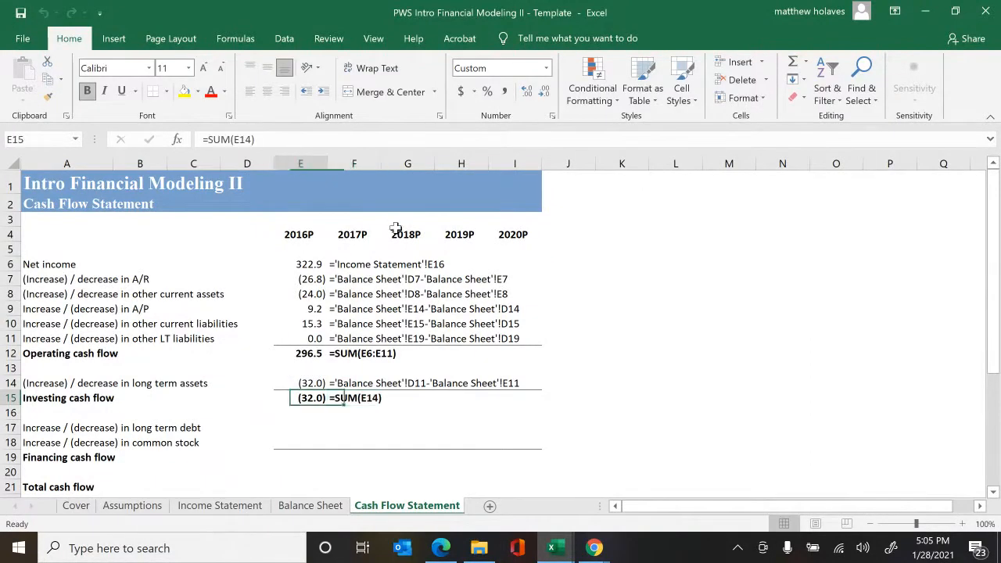
{"action": "key", "text": "Left"}
{"action": "key", "text": "Down"}
{"action": "key", "text": "Down"}
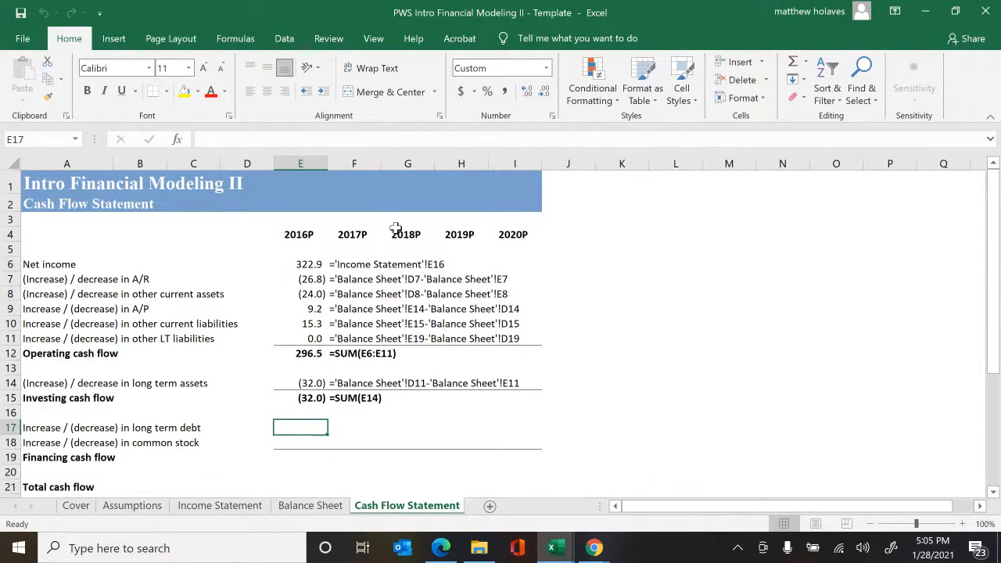
{"action": "key", "text": "Up"}
{"action": "key", "text": "Up"}
{"action": "key", "text": "Up"}
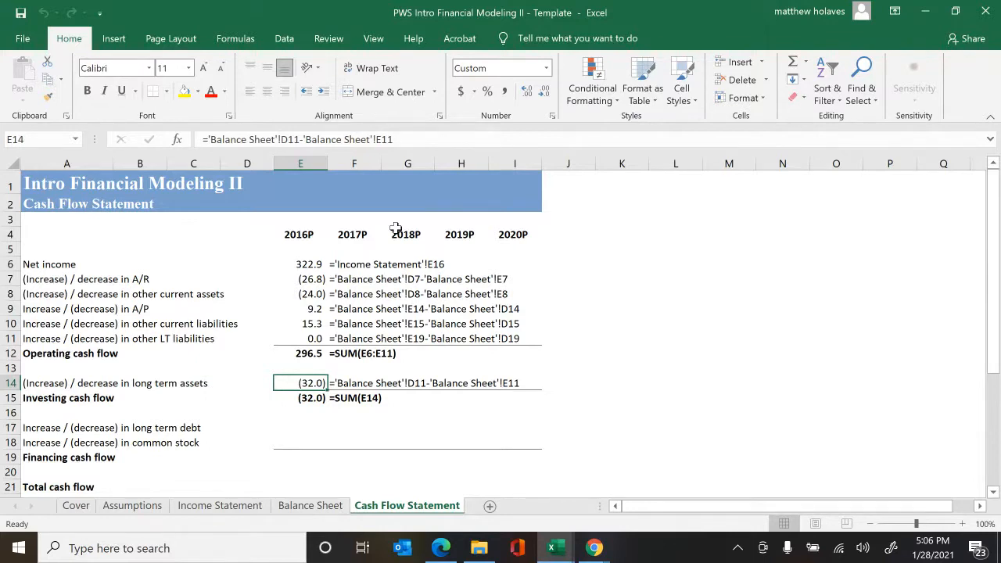
{"action": "key", "text": "Down"}
{"action": "key", "text": "Down"}
{"action": "key", "text": "Down"}
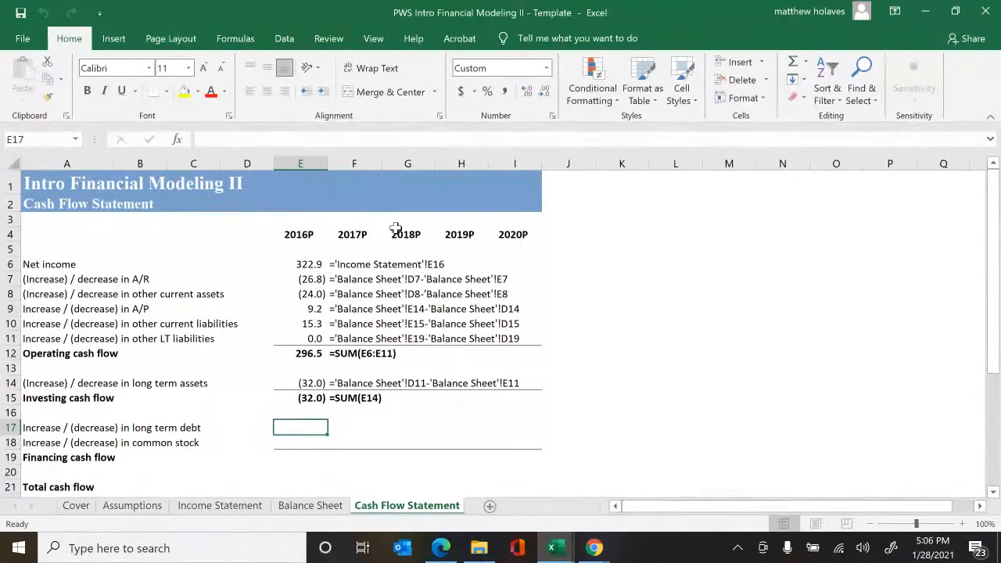
- Enter ='Balance Sheet'!E18-'Balance Sheet'!D18 in E17 for the 2016P change in long term debt and show its formula text in F17
{"action": "type", "text": "="}
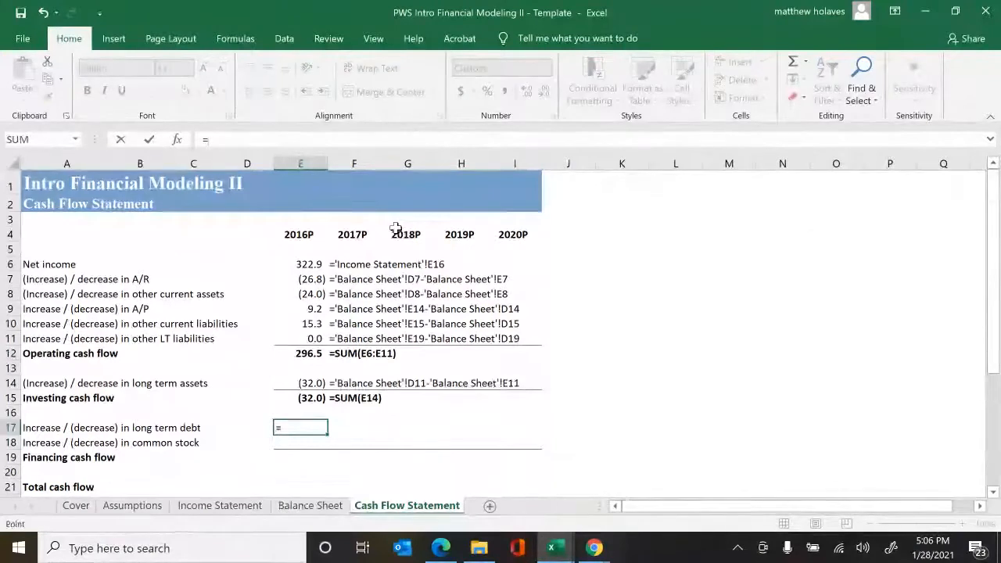
{"action": "key", "text": "ctrl+Page_Up"}
{"action": "key", "text": "Down"}
{"action": "key", "text": "Down"}
{"action": "key", "text": "Down"}
{"action": "key", "text": "Down"}
{"action": "key", "text": "Down"}
{"action": "key", "text": "Down"}
{"action": "key", "text": "Down"}
{"action": "key", "text": "Down"}
{"action": "key", "text": "Down"}
{"action": "key", "text": "Down"}
{"action": "key", "text": "Down"}
{"action": "key", "text": "Down"}
{"action": "key", "text": "Down"}
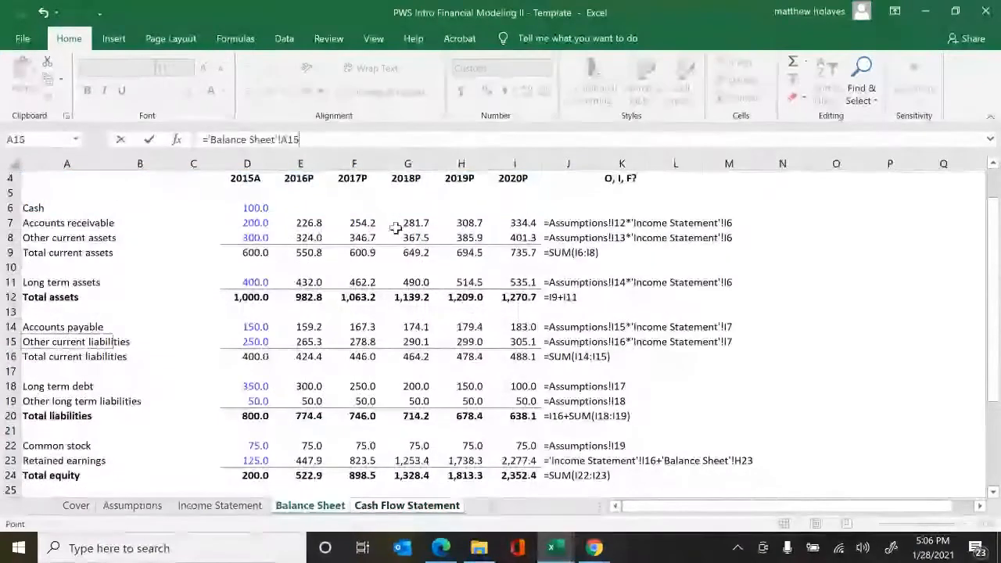
{"action": "key", "text": "Right"}
{"action": "key", "text": "Right"}
{"action": "key", "text": "Right"}
{"action": "key", "text": "Right"}
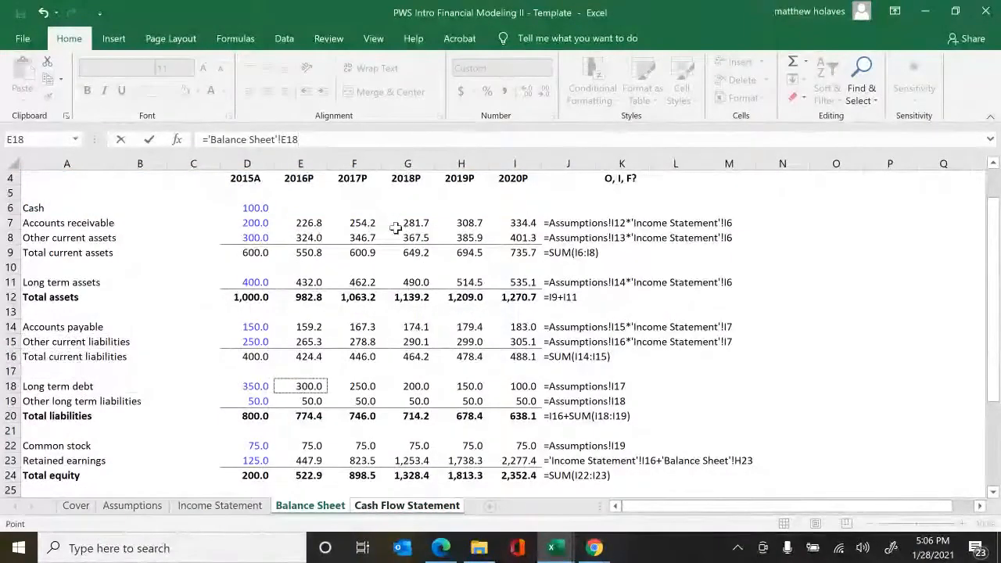
{"action": "type", "text": "-"}
{"action": "key", "text": "Down"}
{"action": "key", "text": "Down"}
{"action": "key", "text": "Down"}
{"action": "key", "text": "Down"}
{"action": "key", "text": "Down"}
{"action": "key", "text": "Down"}
{"action": "key", "text": "Down"}
{"action": "key", "text": "Down"}
{"action": "key", "text": "Down"}
{"action": "key", "text": "Down"}
{"action": "key", "text": "Down"}
{"action": "key", "text": "Down"}
{"action": "key", "text": "Down"}
{"action": "key", "text": "Down"}
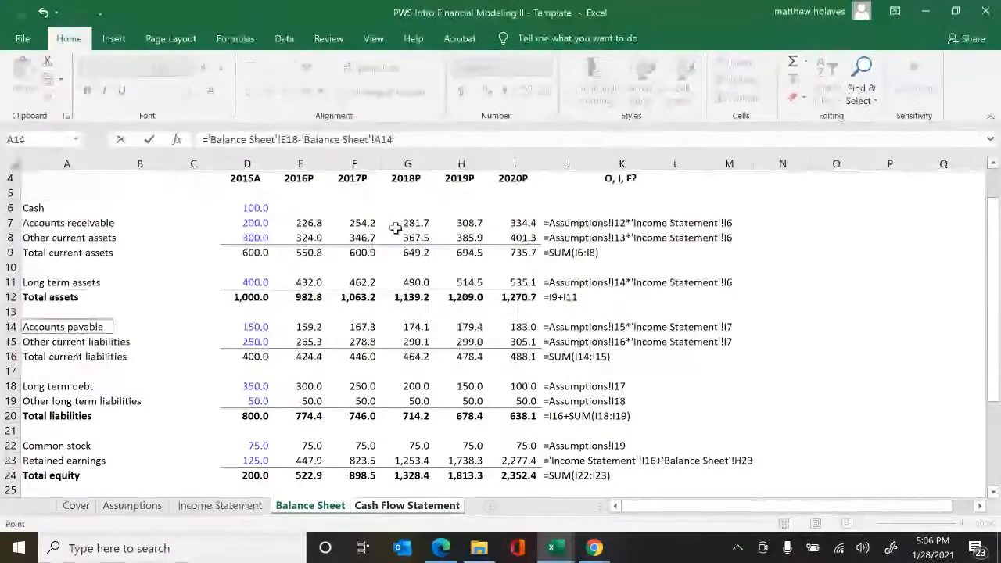
{"action": "key", "text": "Right"}
{"action": "key", "text": "Right"}
{"action": "key", "text": "Right"}
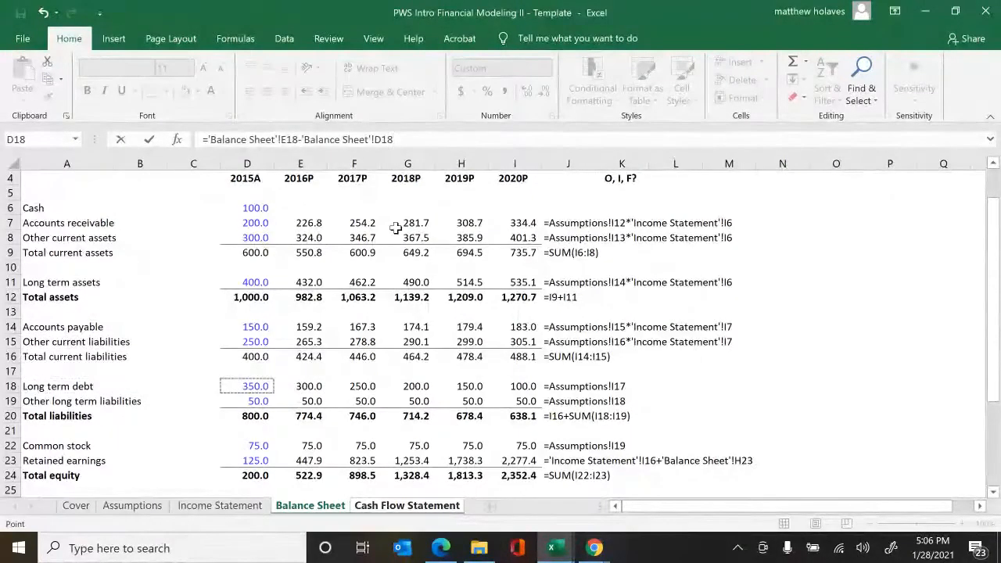
{"action": "key", "text": "Return"}
{"action": "key", "text": "ctrl+v"}
{"action": "key", "text": "Down"}
{"action": "key", "text": "Left"}
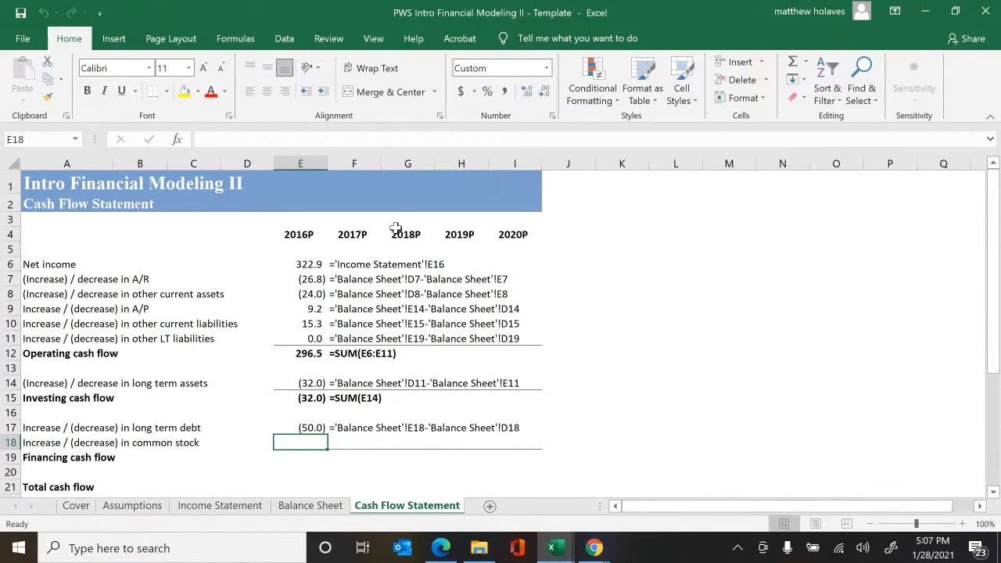
- Enter ='Balance Sheet'!E22-'Balance Sheet'!D22 in E18 for the 2016P change in common stock and show its formula text in F18
{"action": "type", "text": "="}
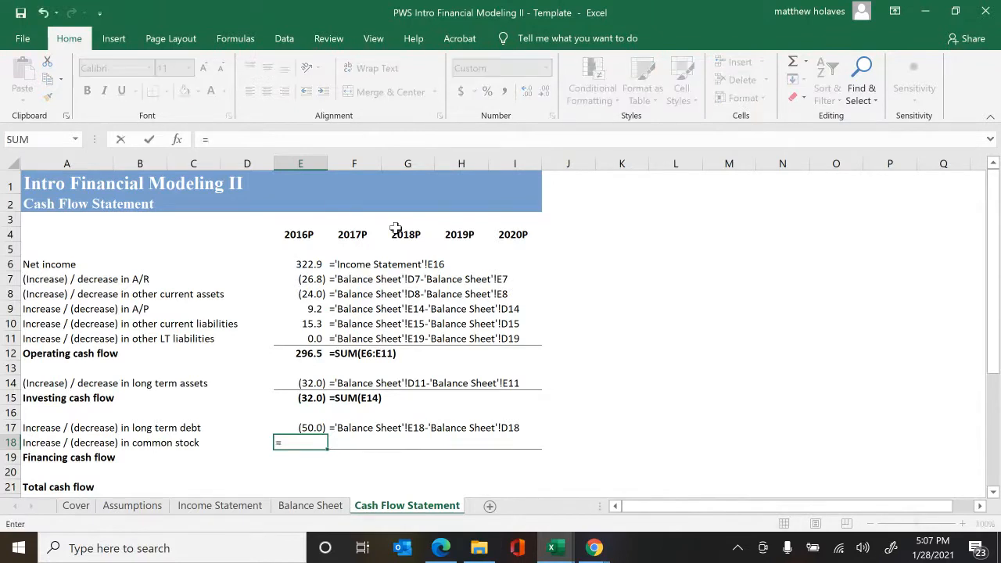
{"action": "key", "text": "ctrl+Page_Up"}
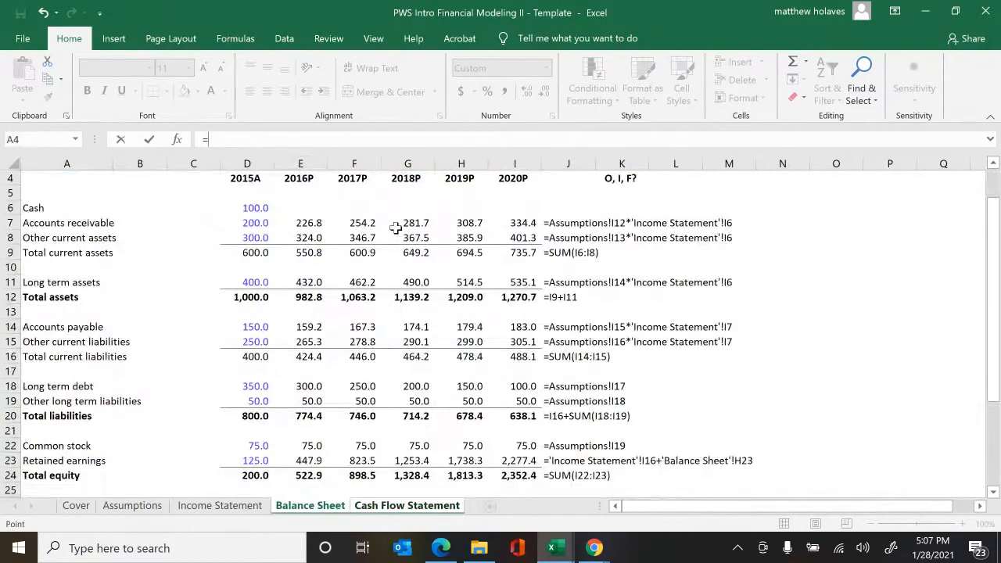
{"action": "key", "text": "Down"}
{"action": "key", "text": "Down"}
{"action": "key", "text": "Down"}
{"action": "key", "text": "Down"}
{"action": "key", "text": "Down"}
{"action": "key", "text": "Down"}
{"action": "key", "text": "Down"}
{"action": "key", "text": "Down"}
{"action": "key", "text": "Down"}
{"action": "key", "text": "Down"}
{"action": "key", "text": "Down"}
{"action": "key", "text": "Down"}
{"action": "key", "text": "Down"}
{"action": "key", "text": "Down"}
{"action": "key", "text": "Down"}
{"action": "key", "text": "Down"}
{"action": "key", "text": "Down"}
{"action": "key", "text": "Down"}
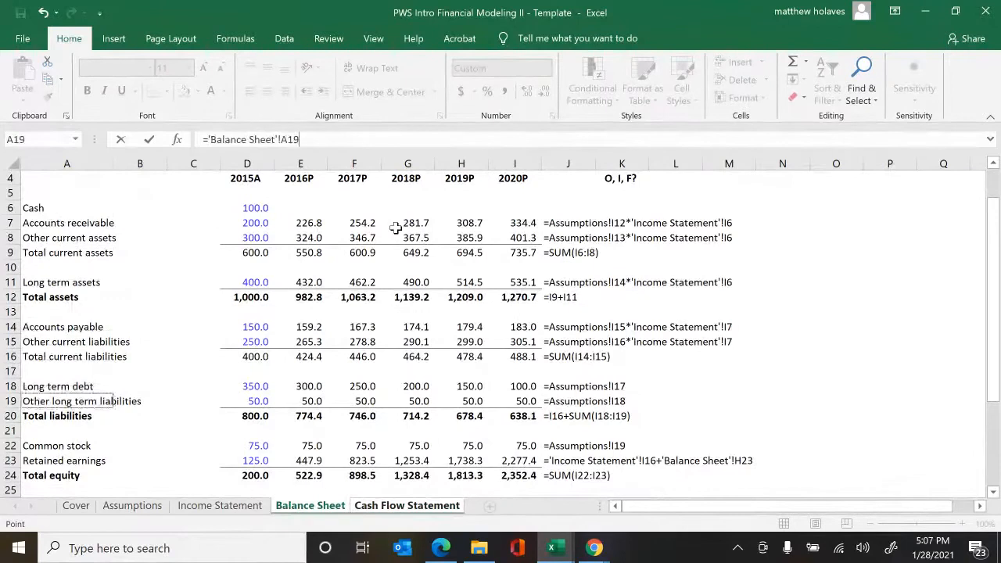
{"action": "key", "text": "Right"}
{"action": "key", "text": "Right"}
{"action": "key", "text": "Right"}
{"action": "key", "text": "Right"}
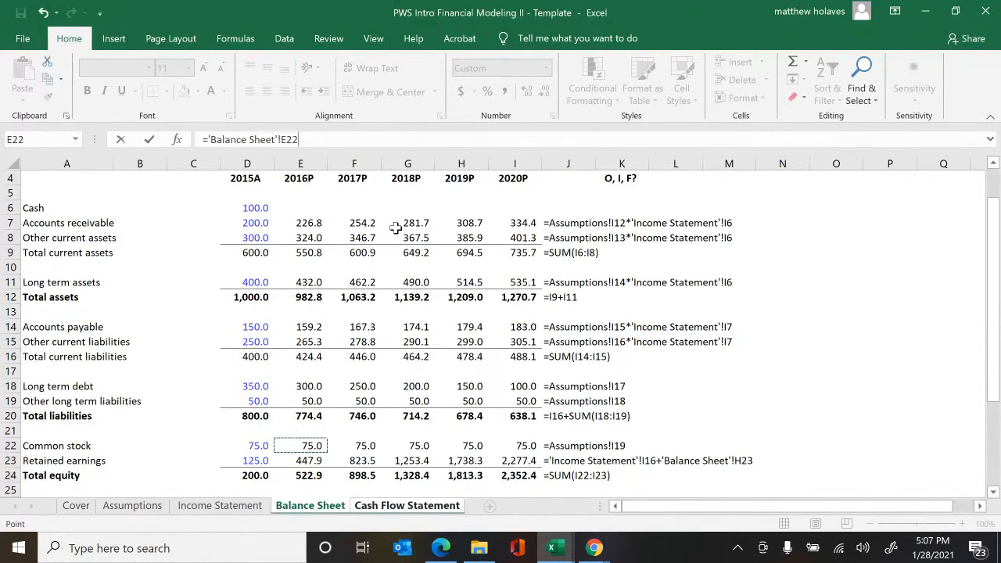
{"action": "type", "text": "-"}
{"action": "key", "text": "Down"}
{"action": "key", "text": "Down"}
{"action": "key", "text": "Down"}
{"action": "key", "text": "Down"}
{"action": "key", "text": "Down"}
{"action": "key", "text": "Down"}
{"action": "key", "text": "Down"}
{"action": "key", "text": "Down"}
{"action": "key", "text": "Down"}
{"action": "key", "text": "Down"}
{"action": "key", "text": "Down"}
{"action": "key", "text": "Down"}
{"action": "key", "text": "Down"}
{"action": "key", "text": "Down"}
{"action": "key", "text": "Down"}
{"action": "key", "text": "Down"}
{"action": "key", "text": "Down"}
{"action": "key", "text": "Down"}
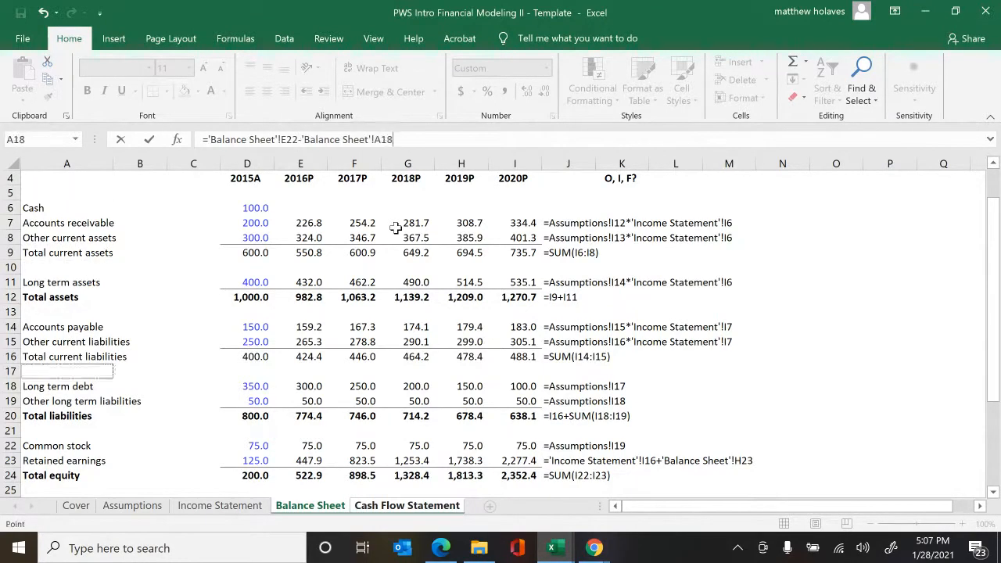
{"action": "key", "text": "Right"}
{"action": "key", "text": "Right"}
{"action": "key", "text": "Right"}
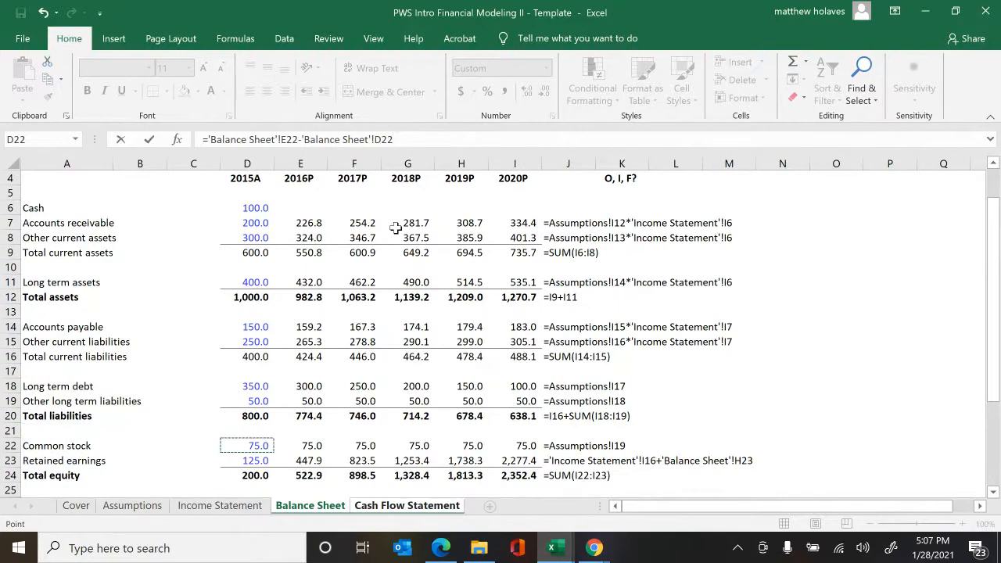
{"action": "key", "text": "Tab"}
- Total 2016P financing cash flow in E19 with =SUM(E17:E18) and show its formula text in F19
{"action": "key", "text": "Left"}
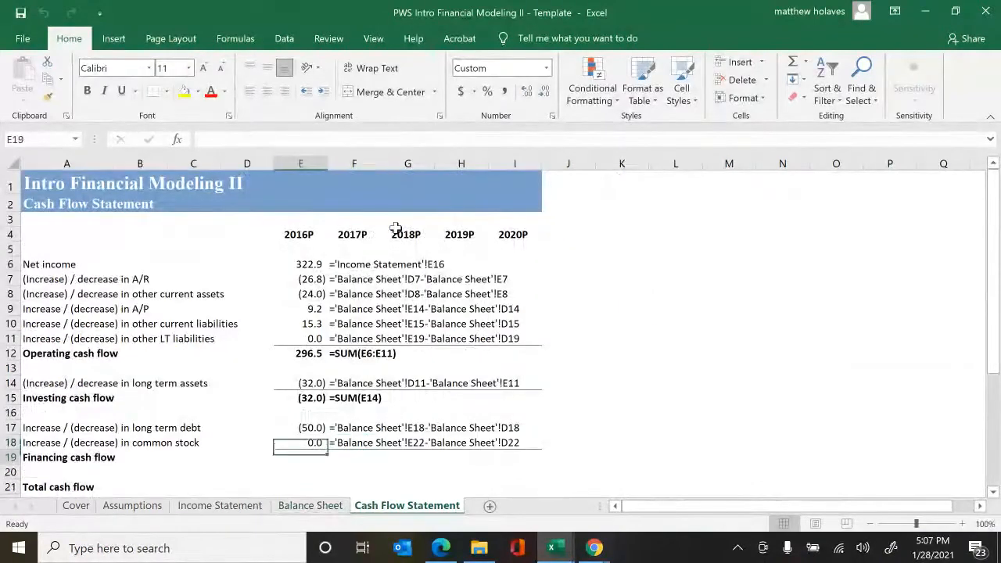
{"action": "key", "text": "Down"}
{"action": "key", "text": "alt+equal"}
{"action": "key", "text": "ctrl+Return"}
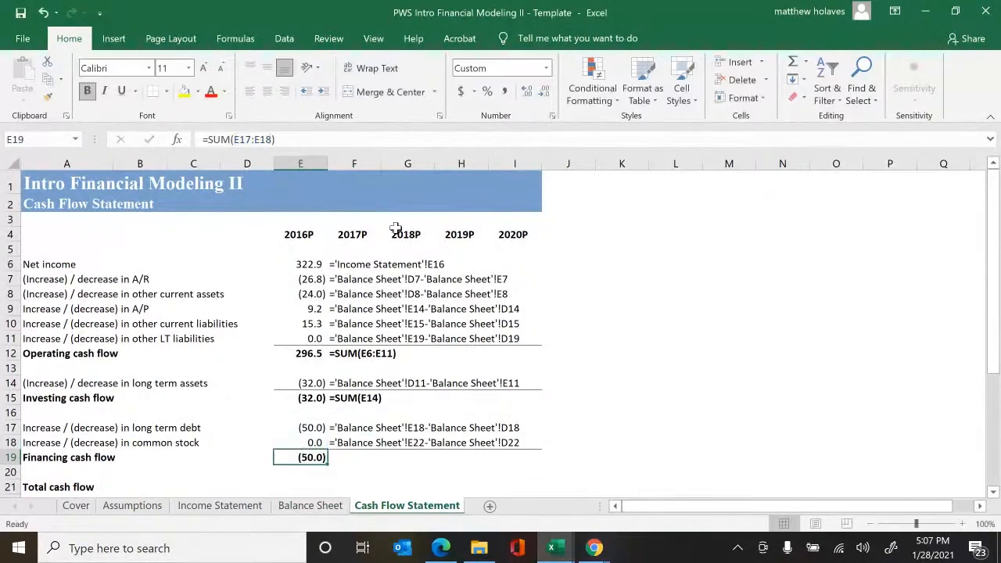
{"action": "key", "text": "Right"}
{"action": "key", "text": "ctrl+shift+f"}
- Enter =E12+E15+E19 in E21 for 2016P total cash flow and show its formula text in F21
{"action": "key", "text": "Left"}
{"action": "key", "text": "Down"}
{"action": "key", "text": "Down"}
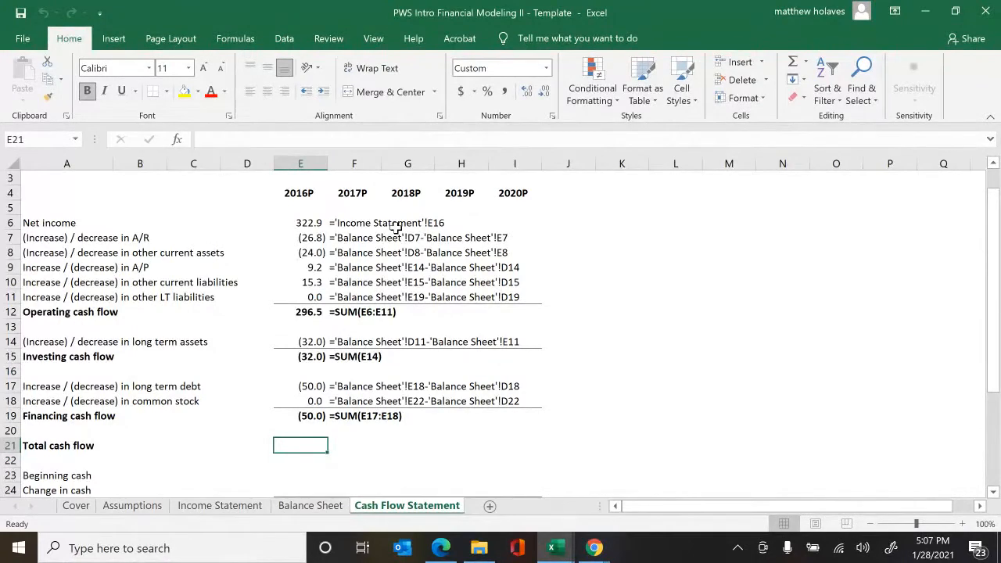
{"action": "type", "text": "="}
{"action": "key", "text": "Up"}
{"action": "key", "text": "Up"}
{"action": "key", "text": "Up"}
{"action": "key", "text": "Up"}
{"action": "key", "text": "Up"}
{"action": "key", "text": "Up"}
{"action": "key", "text": "Up"}
{"action": "key", "text": "Up"}
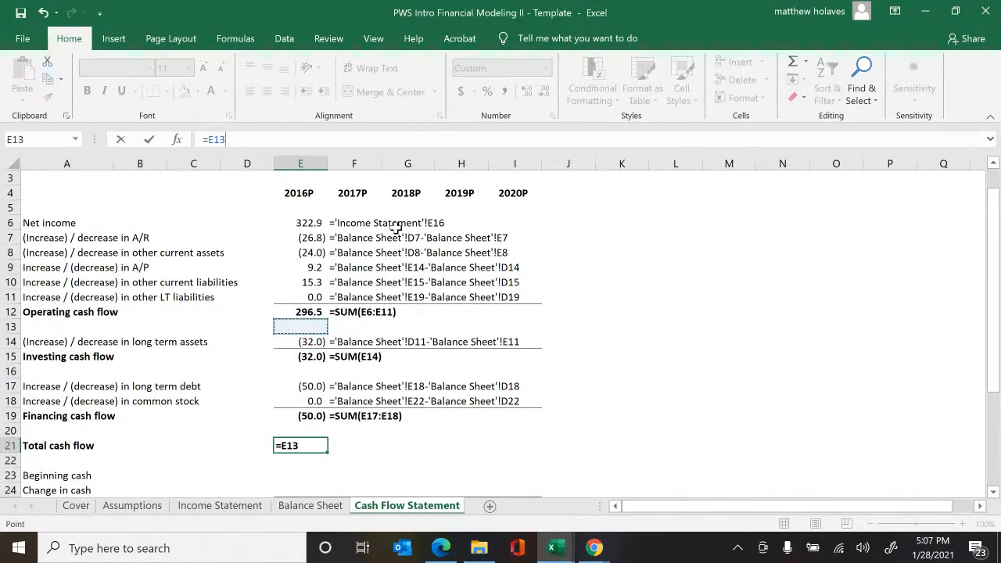
{"action": "key", "text": "Up"}
{"action": "type", "text": "+"}
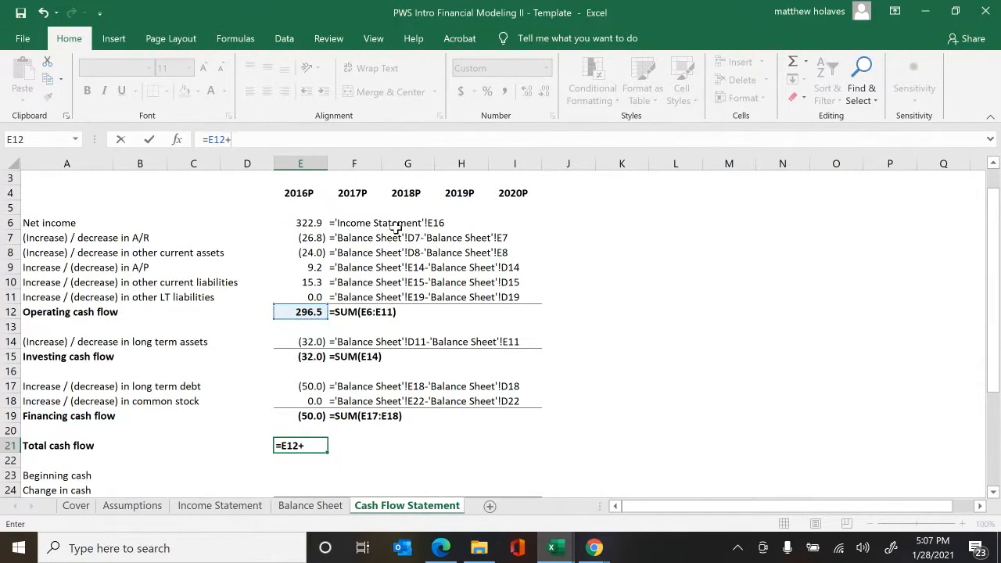
{"action": "key", "text": "Up"}
{"action": "key", "text": "Up"}
{"action": "key", "text": "Up"}
{"action": "key", "text": "Up"}
{"action": "key", "text": "Up"}
{"action": "key", "text": "Up"}
{"action": "type", "text": "+"}
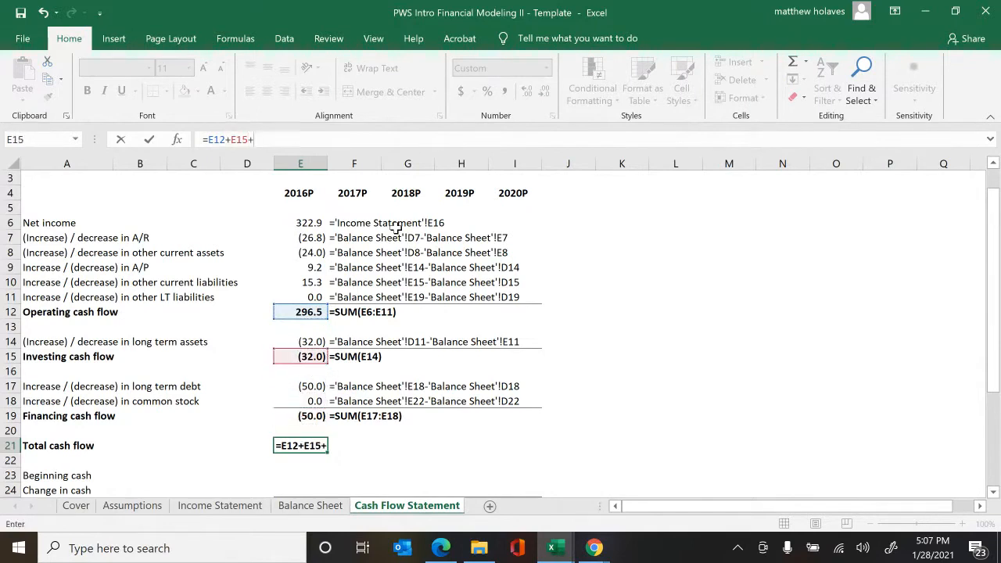
{"action": "key", "text": "Up"}
{"action": "key", "text": "ctrl+Return"}
{"action": "key", "text": "Right"}
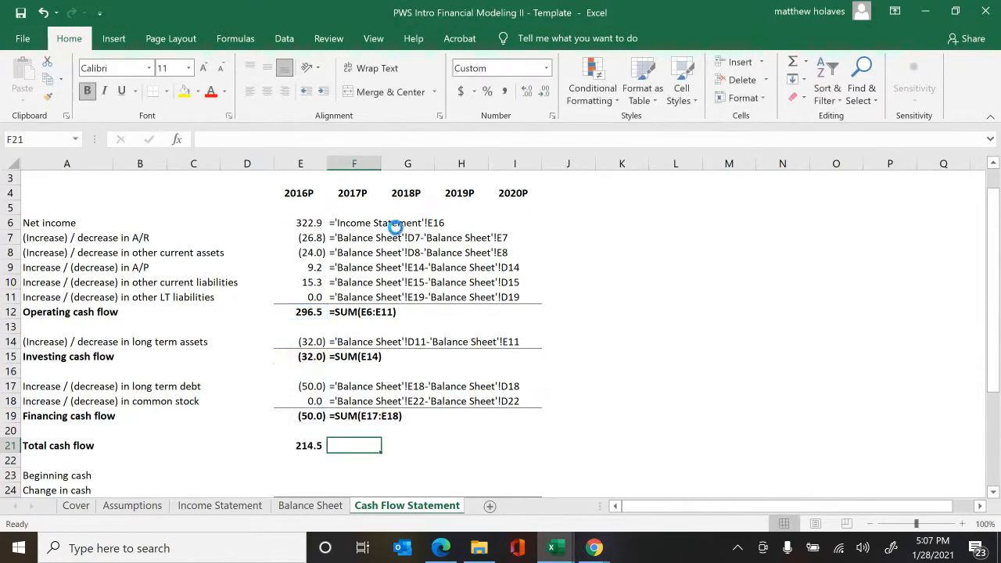
{"action": "key", "text": "ctrl+v"}
- Link the 2015 ending cash in D25 to the balance sheet with ='Balance Sheet'!D6 and show its formula text in E25
{"action": "key", "text": "Left"}
{"action": "key", "text": "Down"}
{"action": "key", "text": "Down"}
{"action": "key", "text": "Down"}
{"action": "key", "text": "Down"}
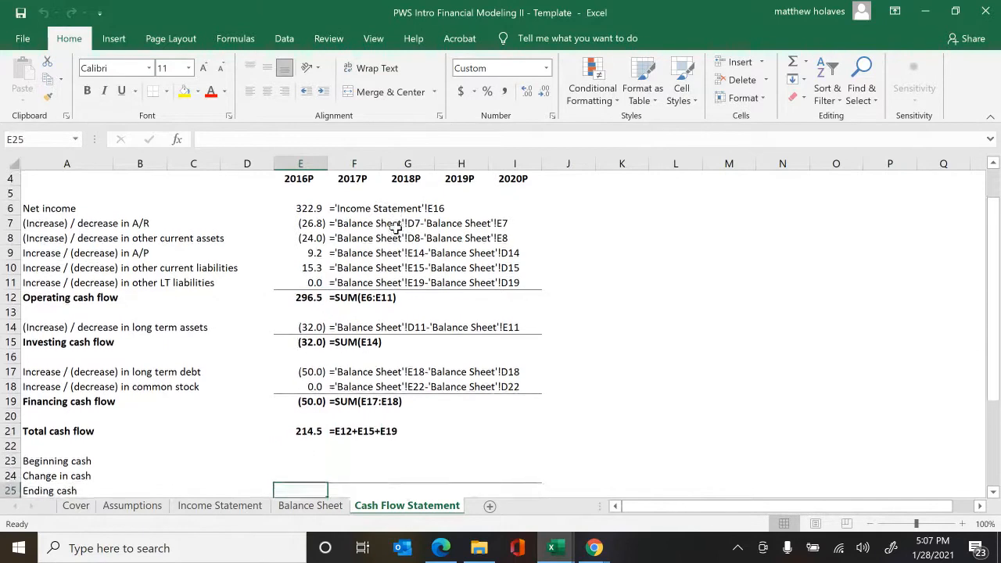
{"action": "key", "text": "Left"}
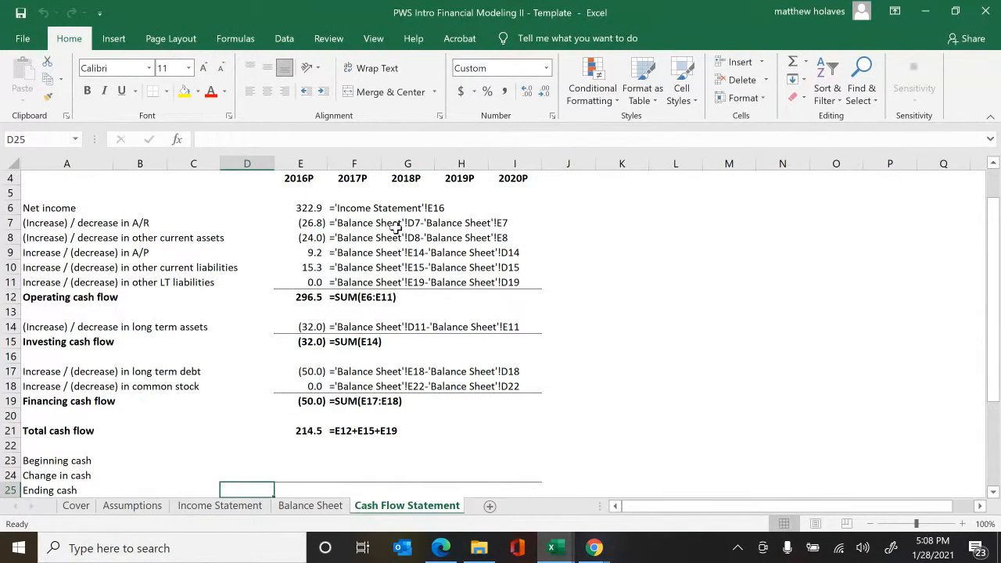
{"action": "type", "text": "="}
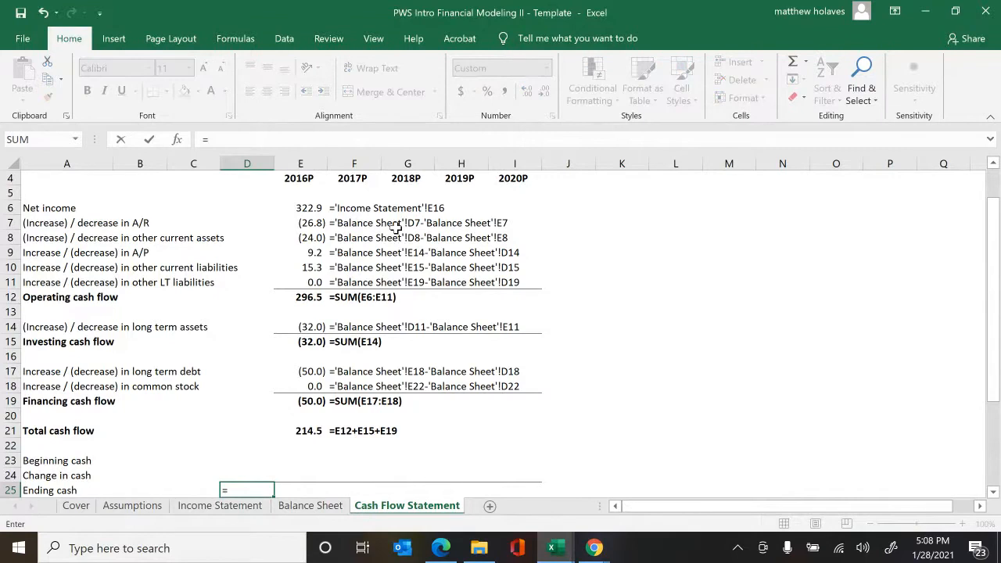
{"action": "key", "text": "ctrl+Page_Up"}
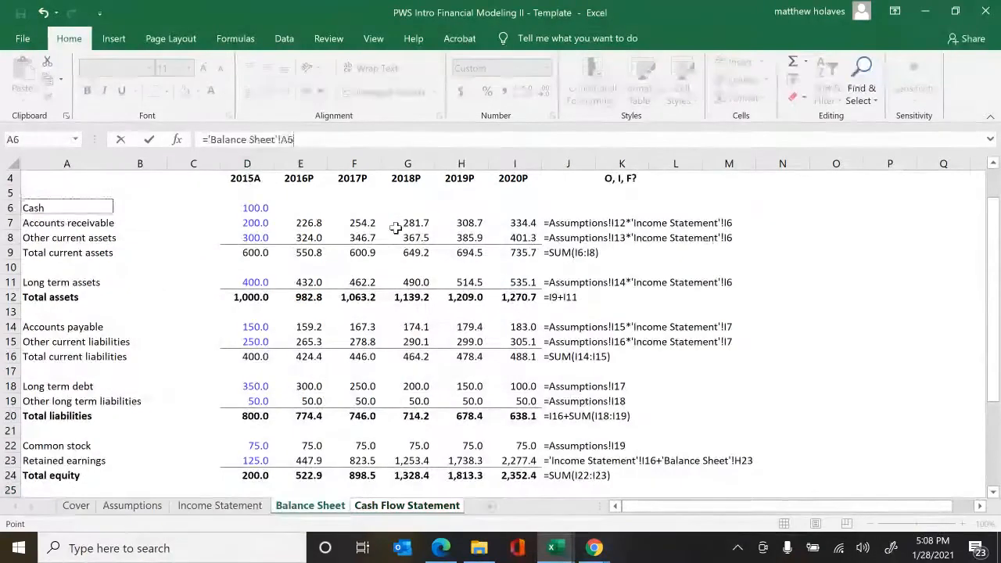
{"action": "key", "text": "Right"}
{"action": "key", "text": "Right"}
{"action": "key", "text": "Right"}
{"action": "key", "text": "Return"}
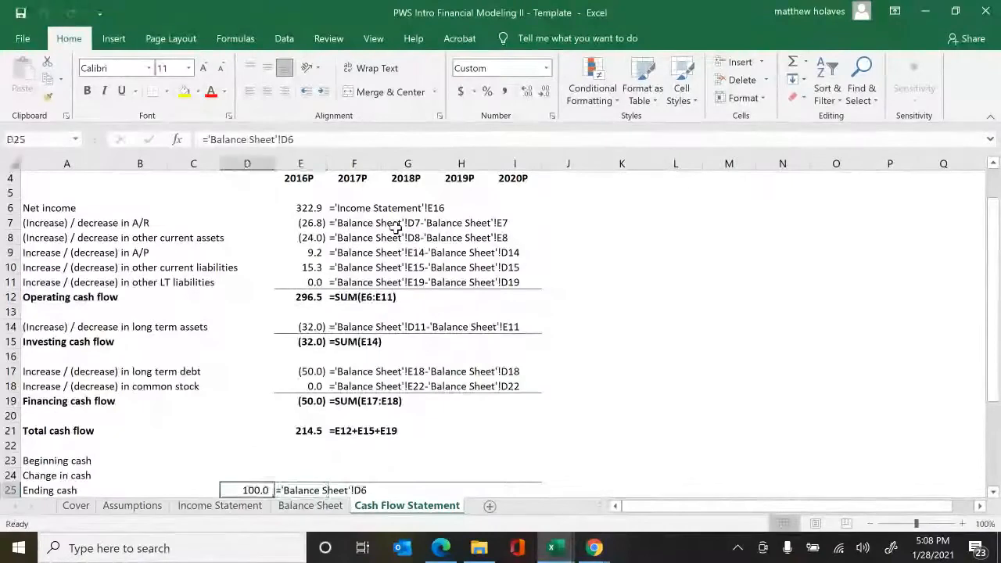
{"action": "scroll", "coordinate": [397, 227], "scroll_direction": "down", "scroll_amount": 1}
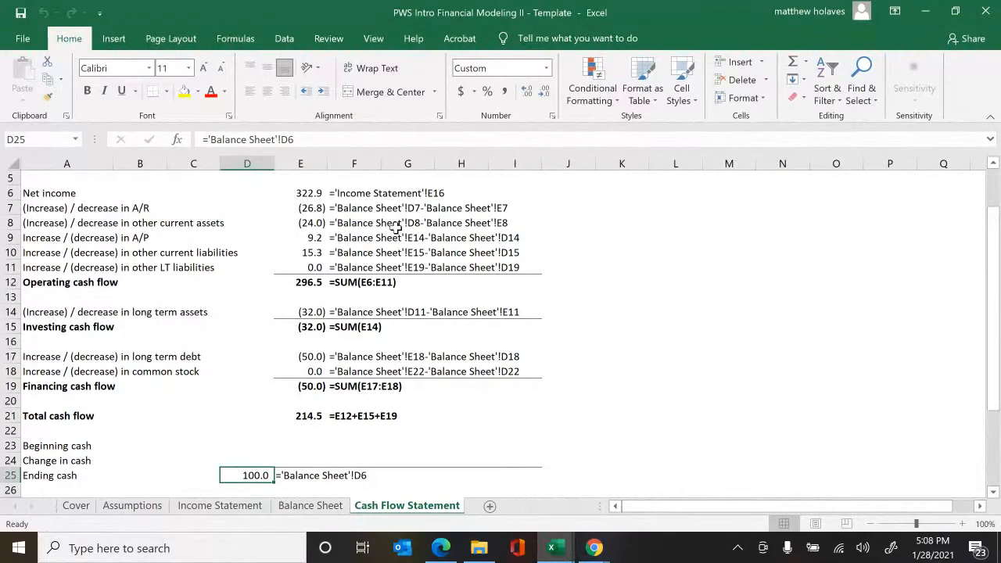
- Enter =D25 in E23 for 2016P beginning cash and show its formula text in F23
{"action": "key", "text": "Up"}
{"action": "key", "text": "Up"}
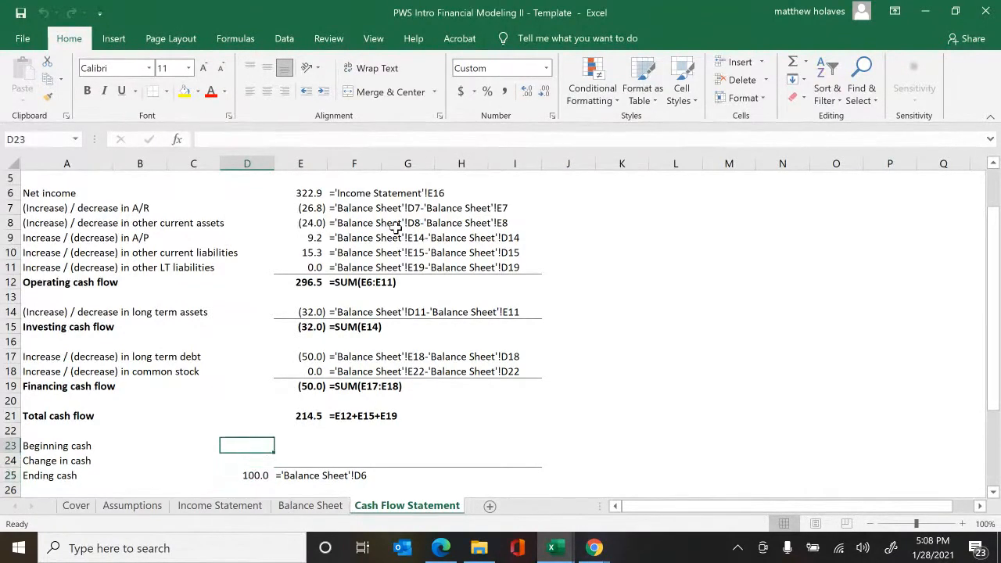
{"action": "key", "text": "Right"}
{"action": "type", "text": "="}
{"action": "key", "text": "Left"}
{"action": "key", "text": "Down"}
{"action": "key", "text": "Down"}
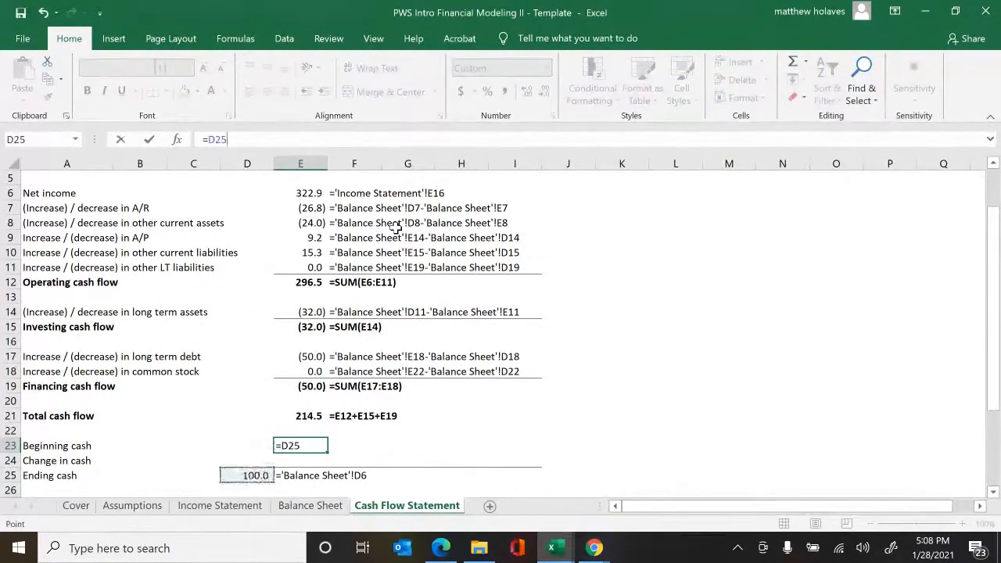
{"action": "key", "text": "ctrl+Return"}
{"action": "key", "text": "Right"}
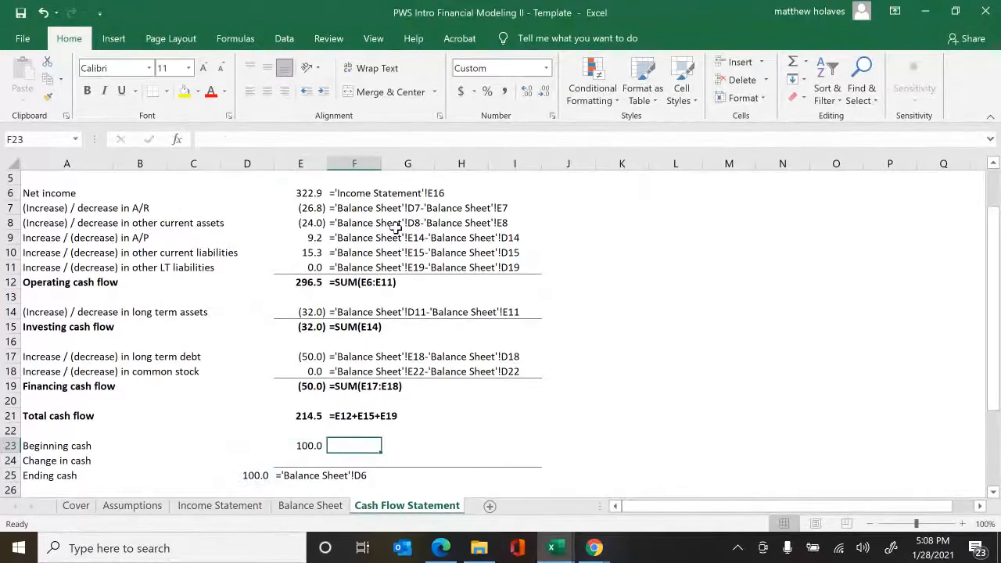
{"action": "type", "text": "=D25"}
{"action": "key", "text": "Return"}
- Enter =E21 in E24 for the 2016P change in cash and show its formula text in F24
{"action": "key", "text": "Left"}
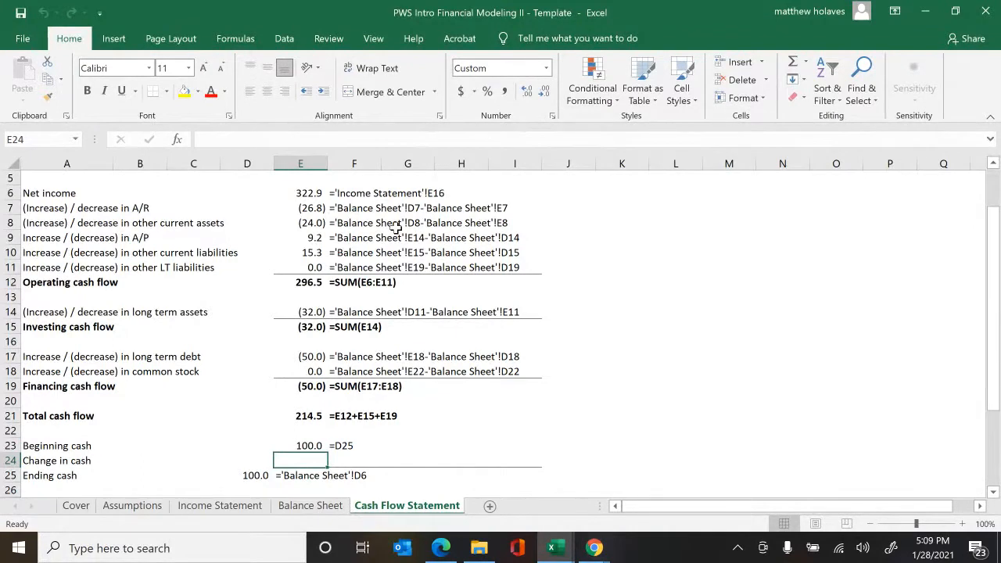
{"action": "type", "text": "="}
{"action": "key", "text": "Up"}
{"action": "key", "text": "Up"}
{"action": "key", "text": "Up"}
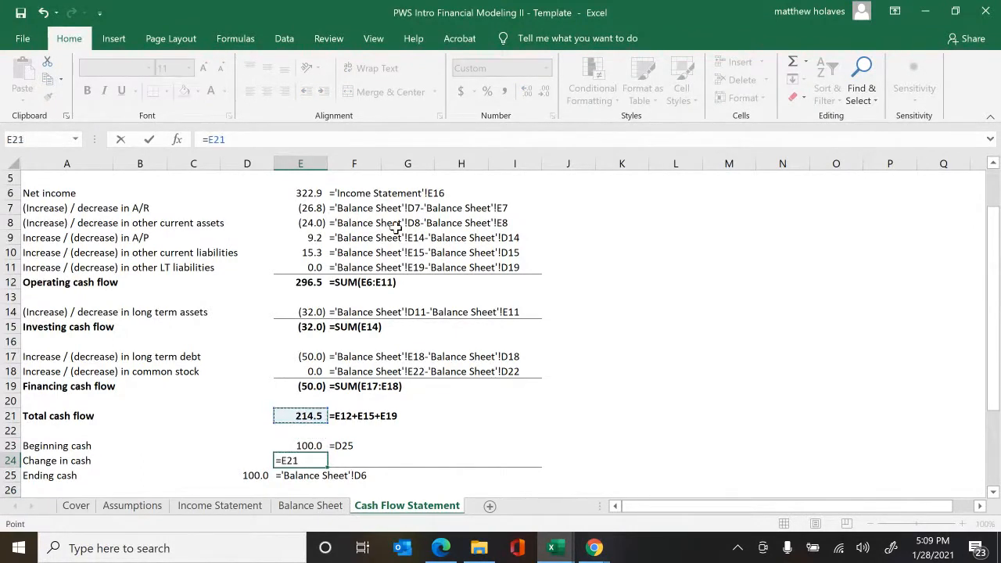
{"action": "key", "text": "Return"}
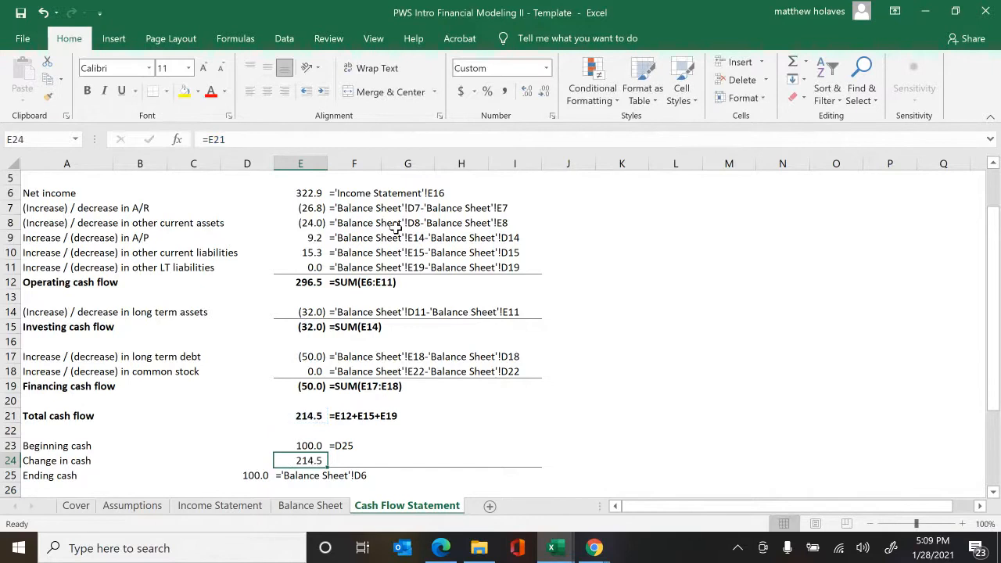
{"action": "key", "text": "Right"}
{"action": "key", "text": "ctrl+shift+f"}
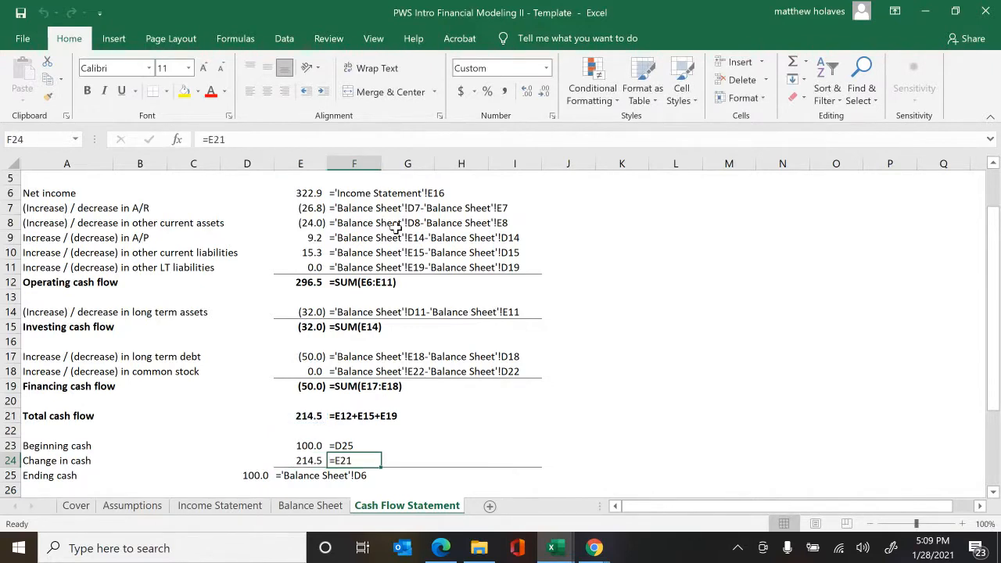
- Replace the formula text in E25 with =SUM(E23:E24) for 2016P ending cash and show its formula text in F25
{"action": "key", "text": "Left"}
{"action": "key", "text": "Down"}
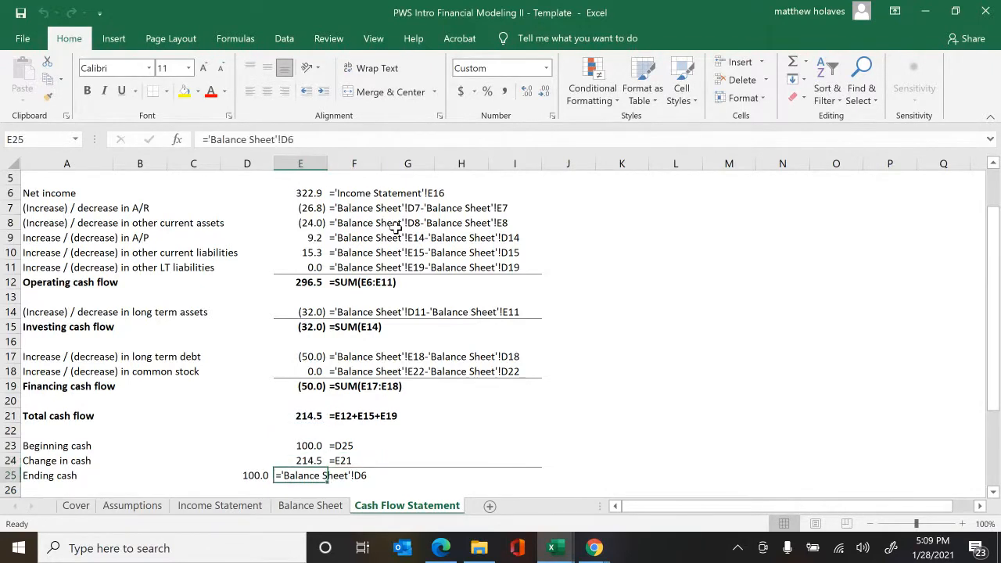
{"action": "key", "text": "alt+="}
{"action": "key", "text": "ctrl+Return"}
{"action": "key", "text": "Right"}
{"action": "key", "text": "ctrl+shift+f"}
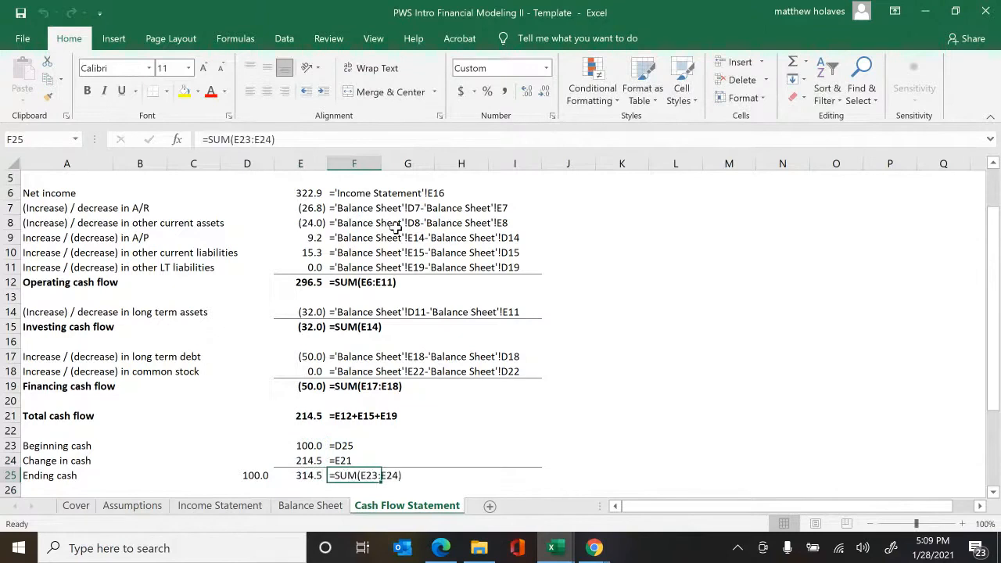
- Compare the 2016P ending cash with the 2016P balance sheet check in E28 of the Balance Sheet
{"action": "key", "text": "Left"}
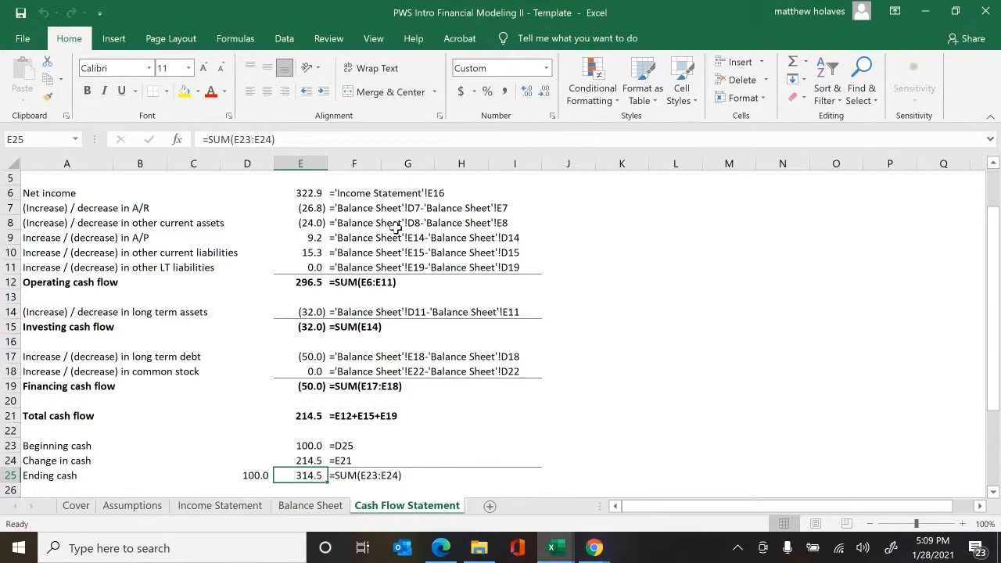
{"action": "key", "text": "ctrl+Page_Up"}
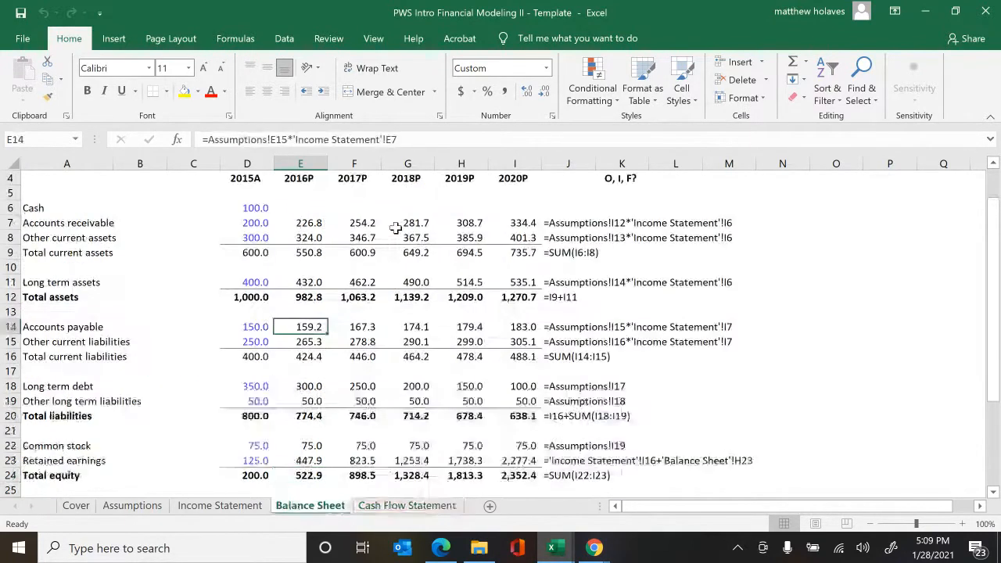
{"action": "key", "text": "Down"}
{"action": "key", "text": "Down"}
{"action": "key", "text": "Down"}
{"action": "key", "text": "Down"}
{"action": "key", "text": "Down"}
{"action": "key", "text": "Down"}
{"action": "key", "text": "Down"}
{"action": "key", "text": "Down"}
{"action": "key", "text": "Down"}
{"action": "key", "text": "Down"}
{"action": "key", "text": "Down"}
{"action": "key", "text": "Down"}
{"action": "key", "text": "Down"}
{"action": "key", "text": "Down"}
{"action": "key", "text": "Down"}
{"action": "key", "text": "Down"}
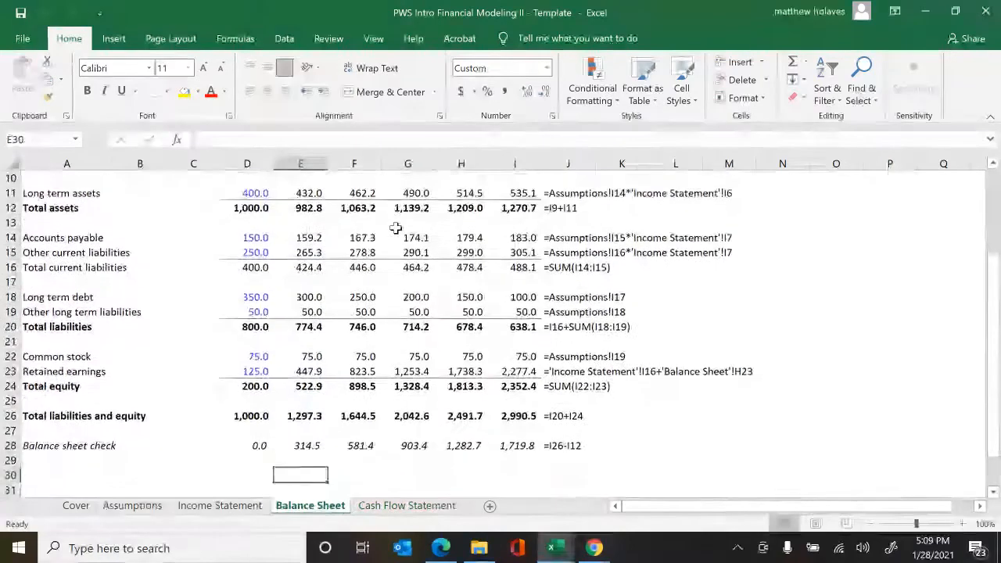
{"action": "key", "text": "Up"}
{"action": "key", "text": "Up"}
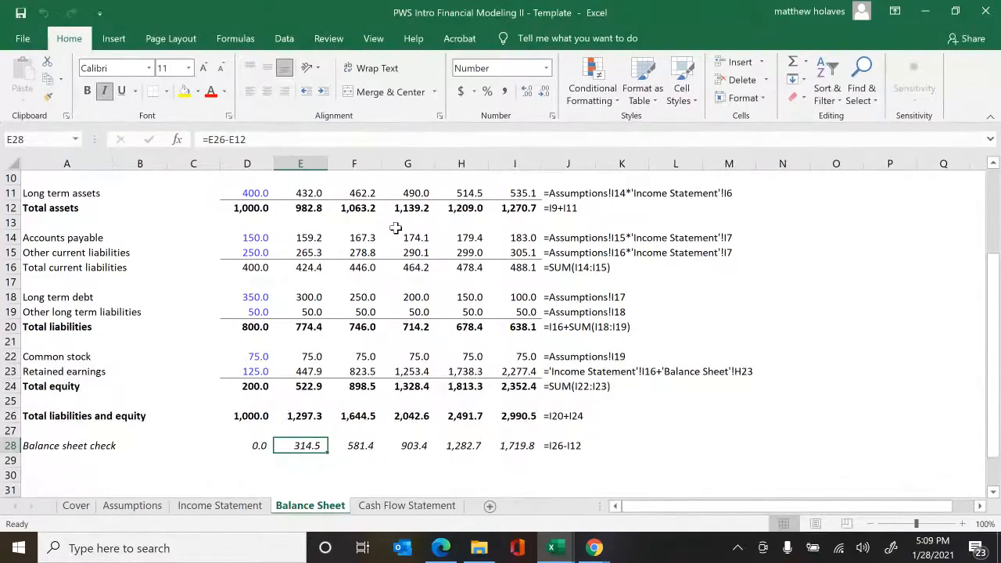
- Fill the 2016P cash flow formulas in E6:E25 of the Cash Flow Statement across through column I
{"action": "key", "text": "ctrl+Page_Down"}
{"action": "key", "text": "Up"}
{"action": "key", "text": "Up"}
{"action": "key", "text": "Up"}
{"action": "key", "text": "Up"}
{"action": "key", "text": "Up"}
{"action": "key", "text": "Up"}
{"action": "key", "text": "Up"}
{"action": "key", "text": "Up"}
{"action": "key", "text": "Up"}
{"action": "key", "text": "Up"}
{"action": "key", "text": "Up"}
{"action": "key", "text": "Up"}
{"action": "key", "text": "Up"}
{"action": "key", "text": "Up"}
{"action": "key", "text": "Up"}
{"action": "key", "text": "Up"}
{"action": "key", "text": "Up"}
{"action": "key", "text": "Up"}
{"action": "key", "text": "Up"}
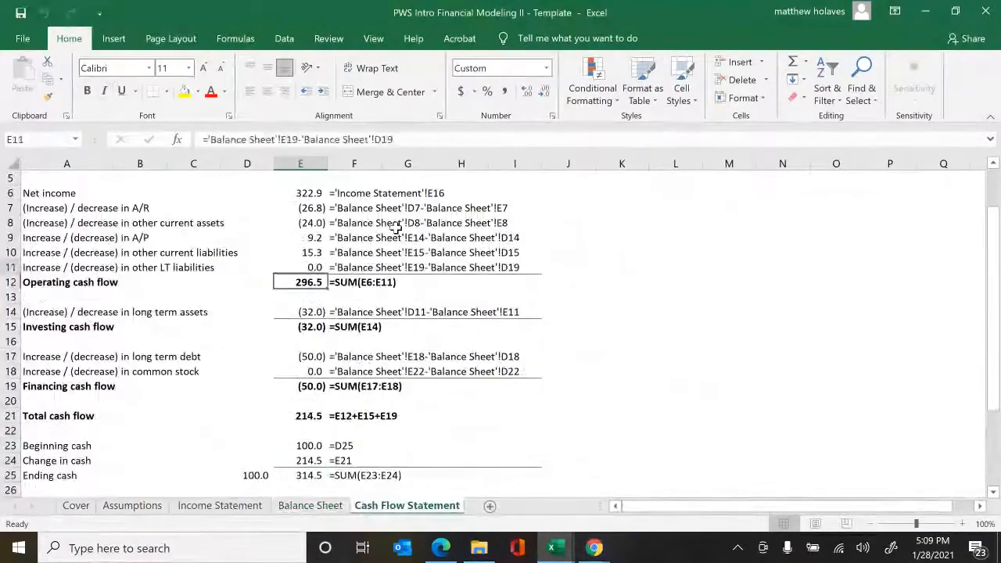
{"action": "key", "text": "shift+Down"}
{"action": "key", "text": "shift+Down"}
{"action": "key", "text": "shift+Down"}
{"action": "key", "text": "shift+Down"}
{"action": "key", "text": "shift+Down"}
{"action": "key", "text": "shift+Down"}
{"action": "key", "text": "shift+Down"}
{"action": "key", "text": "shift+Down"}
{"action": "key", "text": "shift+Down"}
{"action": "key", "text": "shift+Down"}
{"action": "key", "text": "shift+Down"}
{"action": "key", "text": "shift+Down"}
{"action": "key", "text": "shift+Down"}
{"action": "key", "text": "shift+Down"}
{"action": "key", "text": "shift+Down"}
{"action": "key", "text": "shift+Down"}
{"action": "key", "text": "shift+Down"}
{"action": "key", "text": "shift+Down"}
{"action": "key", "text": "shift+Down"}
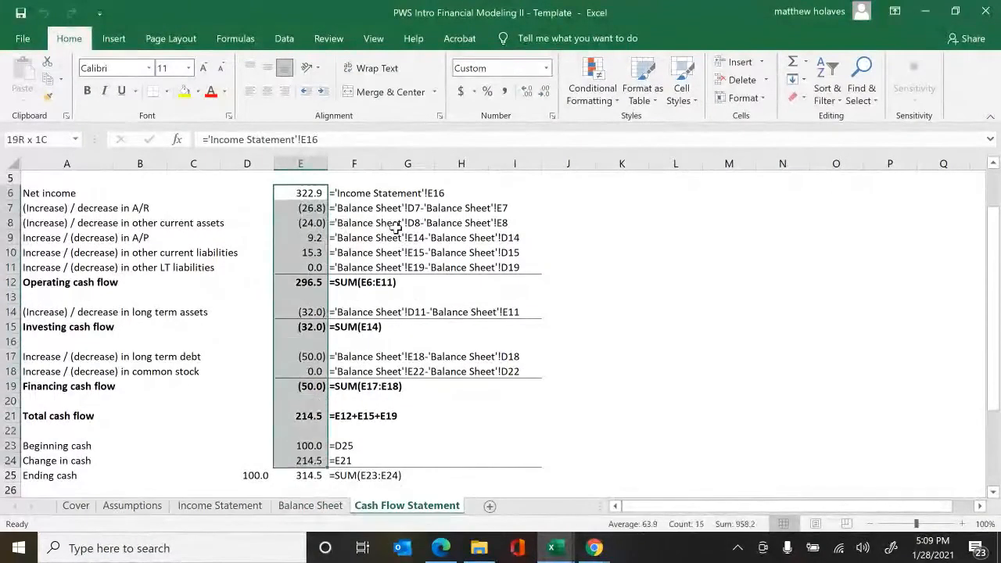
{"action": "key", "text": "shift+Right"}
{"action": "key", "text": "shift+Right"}
{"action": "key", "text": "shift+Right"}
{"action": "key", "text": "shift+Right"}
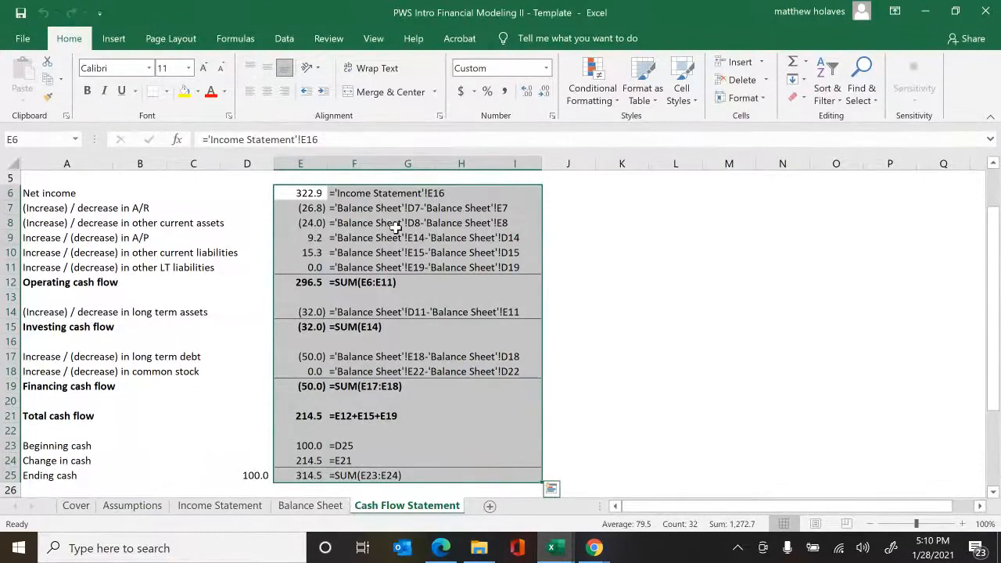
{"action": "key", "text": "ctrl+r"}
- Show the formula text of column I in J6:J25 by filling =fr(I6) down from J6
{"action": "key", "text": "Right"}
{"action": "key", "text": "Right"}
{"action": "key", "text": "Right"}
{"action": "key", "text": "Right"}
{"action": "key", "text": "Right"}
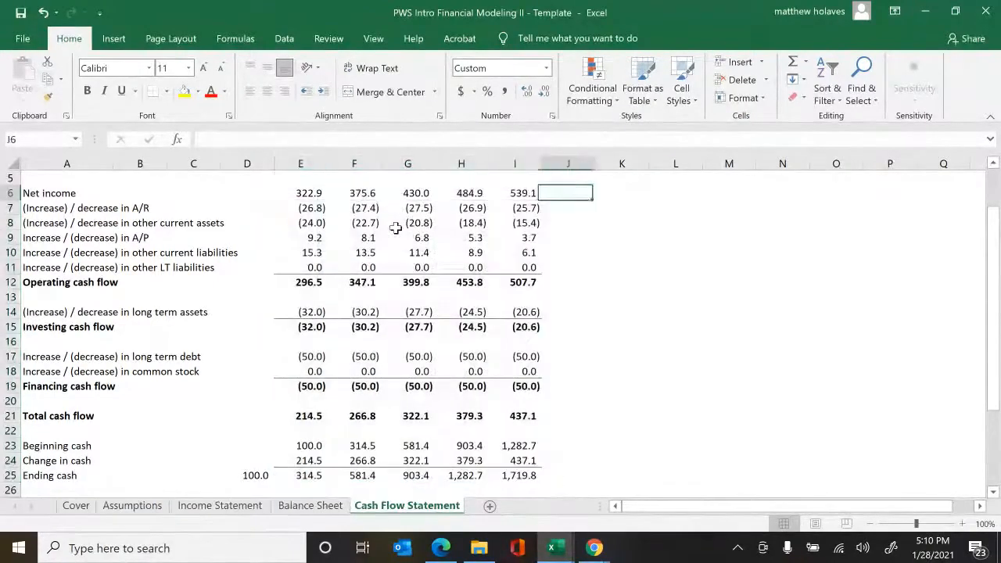
{"action": "key", "text": "shift+Down"}
{"action": "key", "text": "shift+Down"}
{"action": "key", "text": "shift+Down"}
{"action": "key", "text": "shift+Down"}
{"action": "key", "text": "shift+Down"}
{"action": "key", "text": "shift+Down"}
{"action": "key", "text": "shift+Down"}
{"action": "key", "text": "shift+Down"}
{"action": "key", "text": "shift+Down"}
{"action": "key", "text": "shift+Down"}
{"action": "key", "text": "shift+Down"}
{"action": "key", "text": "shift+Down"}
{"action": "key", "text": "shift+Down"}
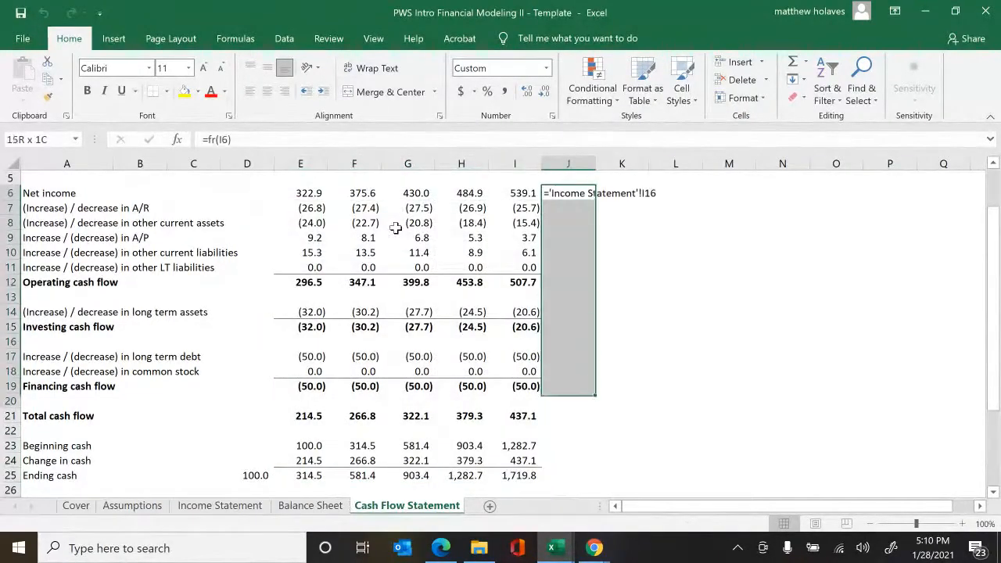
{"action": "key", "text": "shift+Down"}
{"action": "key", "text": "shift+Down"}
{"action": "key", "text": "shift+Down"}
{"action": "key", "text": "shift+Down"}
{"action": "key", "text": "shift+Down"}
{"action": "key", "text": "shift+Down"}
{"action": "key", "text": "ctrl+d"}
- Examine the 2016P cash flow column from net income down to the ending cash formula in E25
{"action": "key", "text": "Left"}
{"action": "key", "text": "Left"}
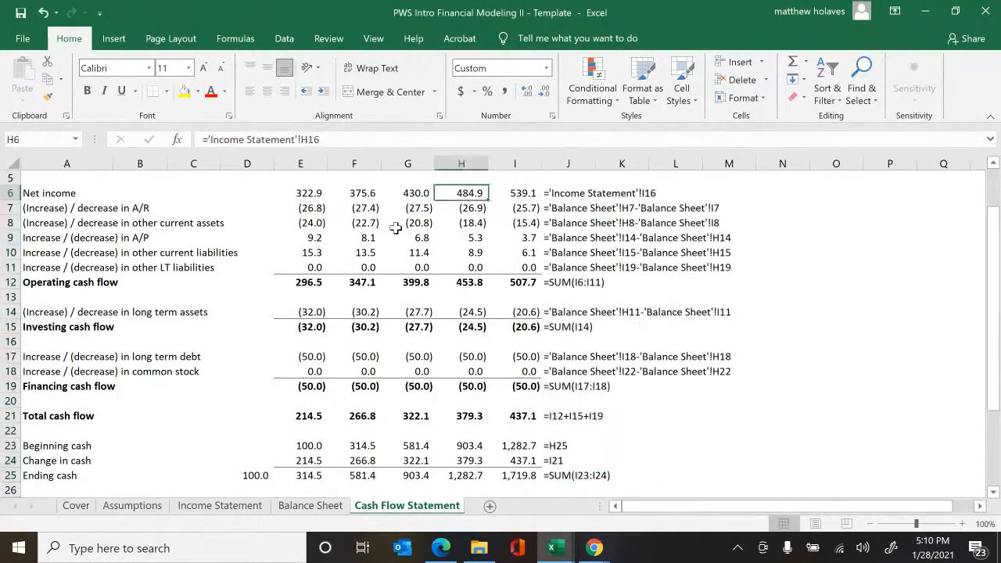
{"action": "key", "text": "Left"}
{"action": "key", "text": "Left"}
{"action": "key", "text": "Left"}
{"action": "key", "text": "Down"}
{"action": "key", "text": "Down"}
{"action": "key", "text": "Down"}
{"action": "key", "text": "Down"}
{"action": "key", "text": "Down"}
{"action": "key", "text": "Down"}
{"action": "key", "text": "Down"}
{"action": "key", "text": "Down"}
{"action": "key", "text": "Down"}
{"action": "key", "text": "Down"}
{"action": "key", "text": "Down"}
{"action": "key", "text": "Down"}
{"action": "key", "text": "Down"}
{"action": "key", "text": "Down"}
{"action": "key", "text": "Down"}
{"action": "key", "text": "Down"}
{"action": "key", "text": "Down"}
{"action": "key", "text": "Down"}
{"action": "key", "text": "Down"}
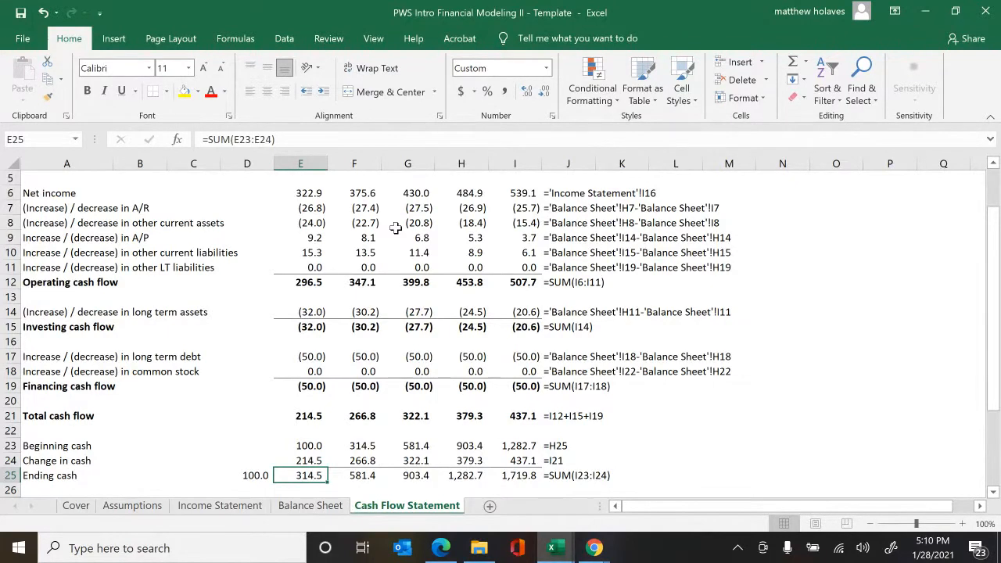
- Review the 2016P operating, investing, financing and total cash flow formulas in E12, E15, E19 and E21
{"action": "key", "text": "Up"}
{"action": "key", "text": "Up"}
{"action": "key", "text": "Up"}
{"action": "key", "text": "Up"}
{"action": "key", "text": "Up"}
{"action": "key", "text": "Up"}
{"action": "key", "text": "Up"}
{"action": "key", "text": "Up"}
{"action": "key", "text": "Up"}
{"action": "key", "text": "Up"}
{"action": "key", "text": "Up"}
{"action": "key", "text": "Up"}
{"action": "key", "text": "Up"}
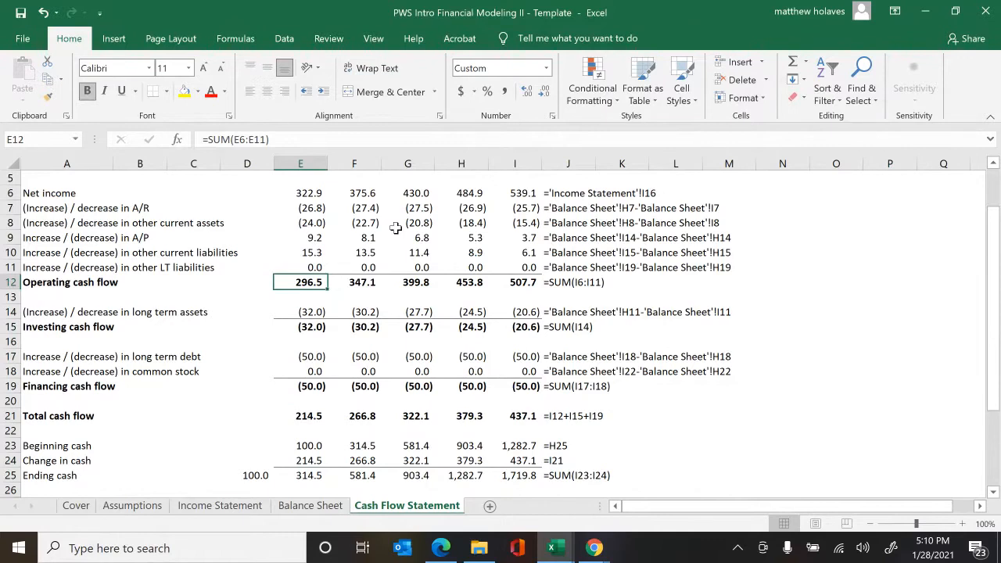
{"action": "key", "text": "Down"}
{"action": "key", "text": "Down"}
{"action": "key", "text": "Down"}
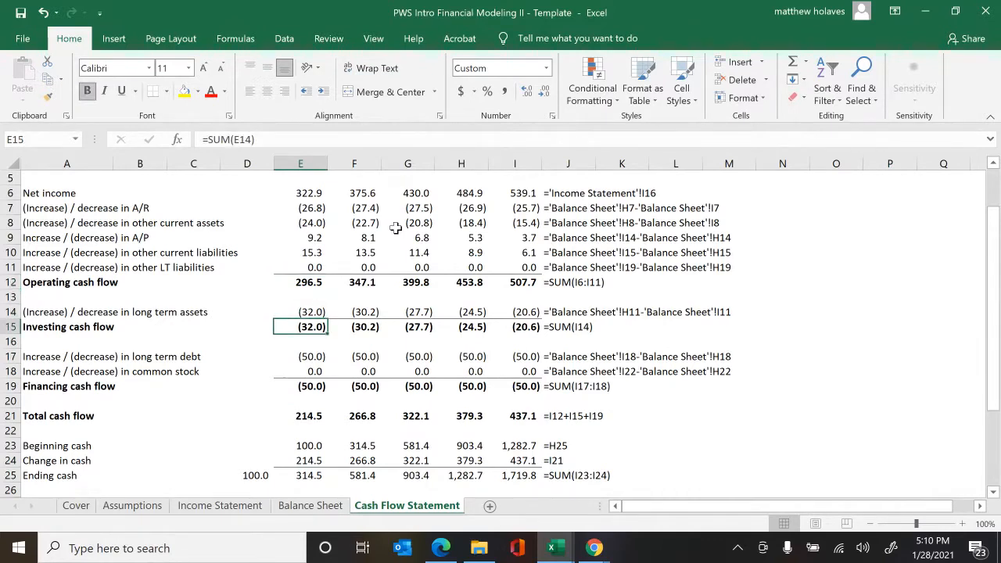
{"action": "key", "text": "Down"}
{"action": "key", "text": "Down"}
{"action": "key", "text": "Down"}
{"action": "key", "text": "Down"}
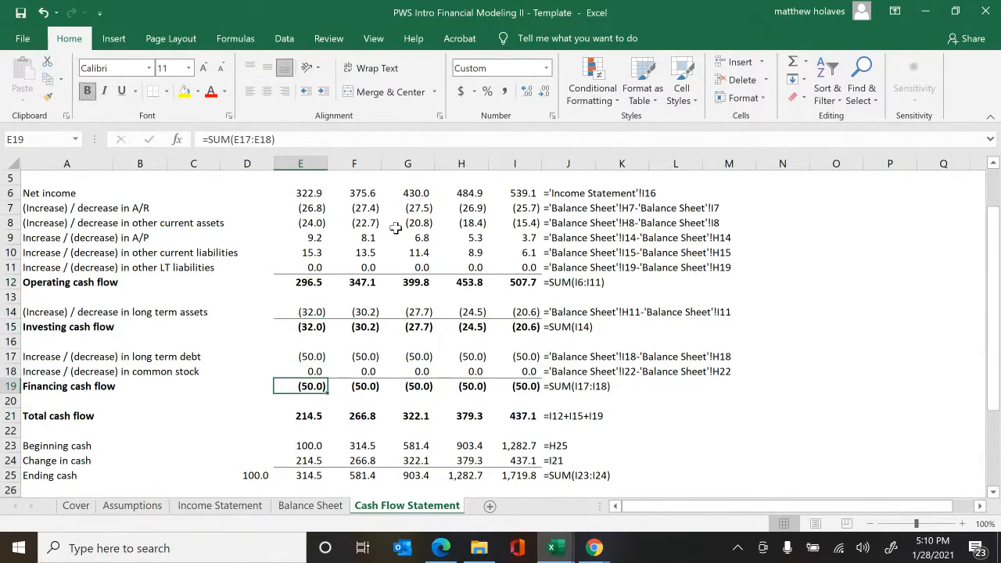
{"action": "key", "text": "Down"}
{"action": "key", "text": "Down"}
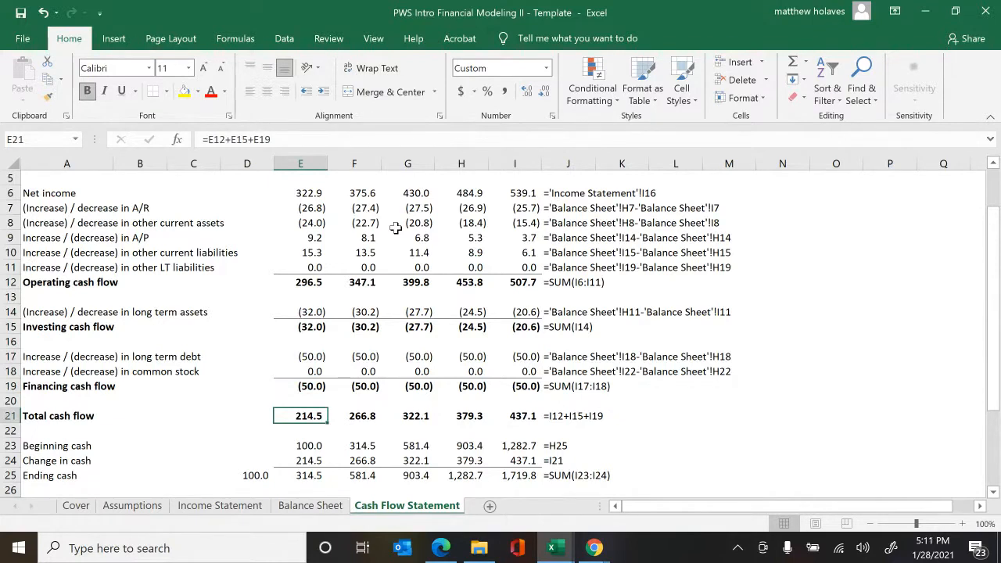
- Compare total cash flow in row 21 across the projection years in columns E to I
{"action": "key", "text": "Right"}
{"action": "key", "text": "Right"}
{"action": "key", "text": "Right"}
{"action": "key", "text": "Right"}
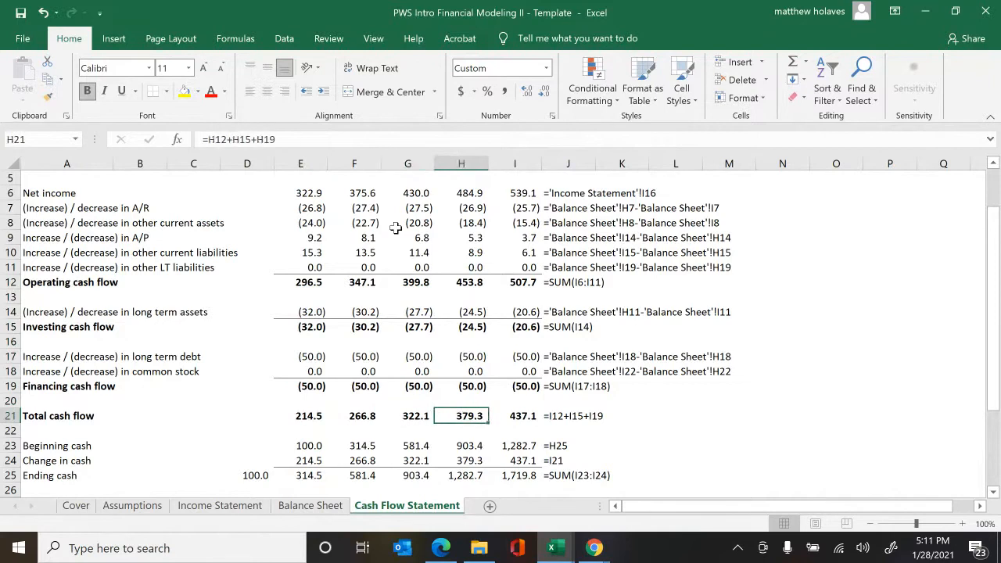
{"action": "key", "text": "ctrl+Left"}
{"action": "key", "text": "Right"}
{"action": "key", "text": "Right"}
{"action": "key", "text": "Right"}
{"action": "key", "text": "Right"}
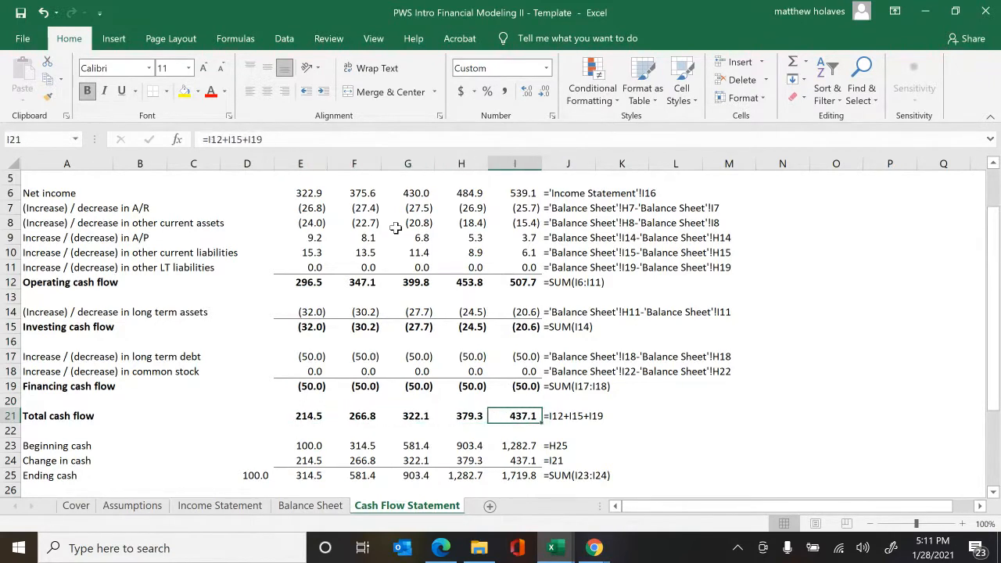
{"action": "key", "text": "Left"}
{"action": "key", "text": "Left"}
{"action": "key", "text": "Left"}
{"action": "key", "text": "Left"}
{"action": "key", "text": "Right"}
{"action": "key", "text": "Right"}
{"action": "key", "text": "Right"}
{"action": "key", "text": "Right"}
{"action": "key", "text": "Left"}
{"action": "key", "text": "Left"}
{"action": "key", "text": "Left"}
{"action": "key", "text": "Left"}
- Check the 2016P change in cash formula in E24 and the opening-year ending cash in D25
{"action": "key", "text": "Down"}
{"action": "key", "text": "Down"}
{"action": "key", "text": "Down"}
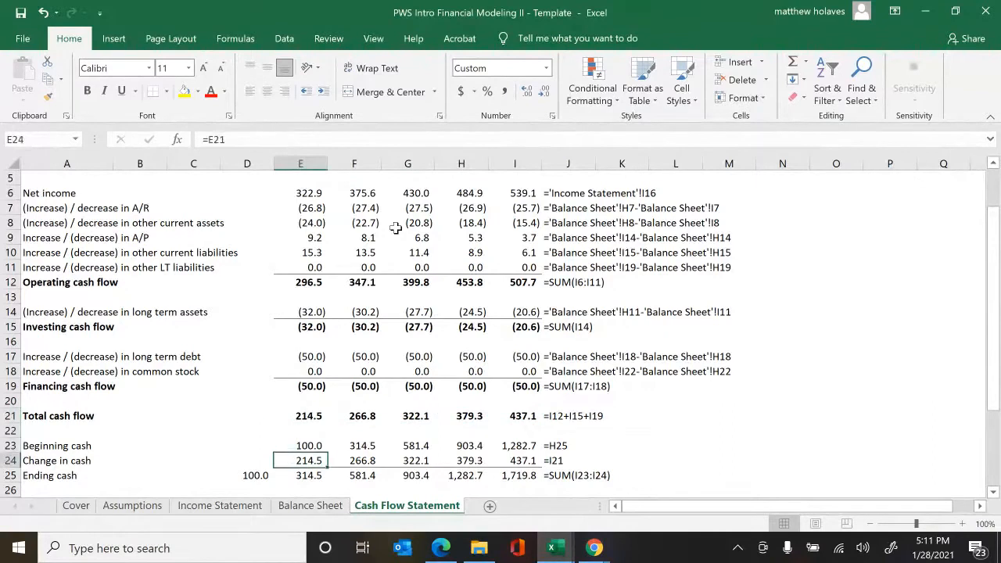
{"action": "key", "text": "Left"}
{"action": "key", "text": "Down"}
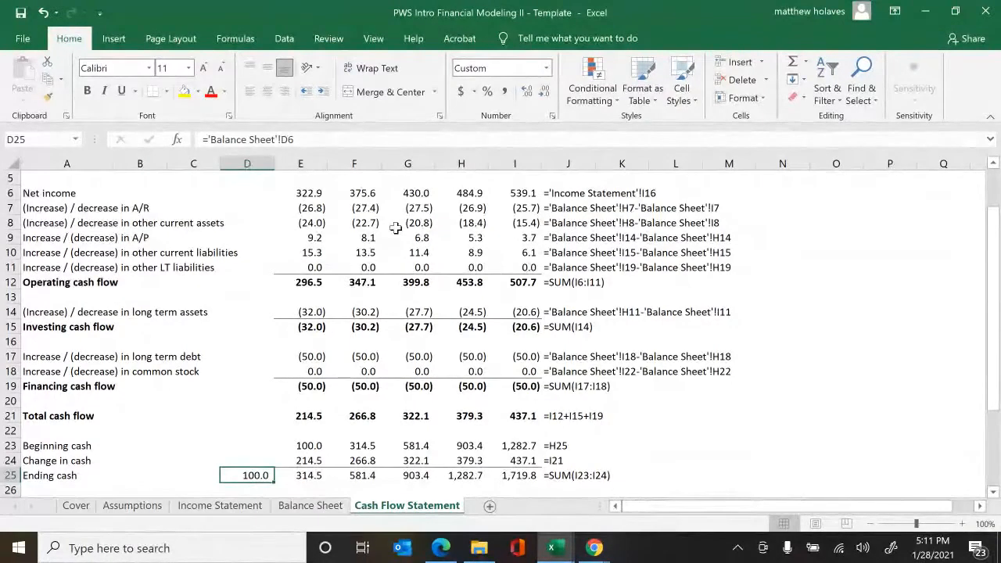
- Re-enter the 2016P beginning cash link in E23 as =D25
{"action": "key", "text": "Up"}
{"action": "key", "text": "Up"}
{"action": "key", "text": "Right"}
{"action": "type", "text": "="}
{"action": "key", "text": "Left"}
{"action": "key", "text": "Down"}
{"action": "key", "text": "Down"}
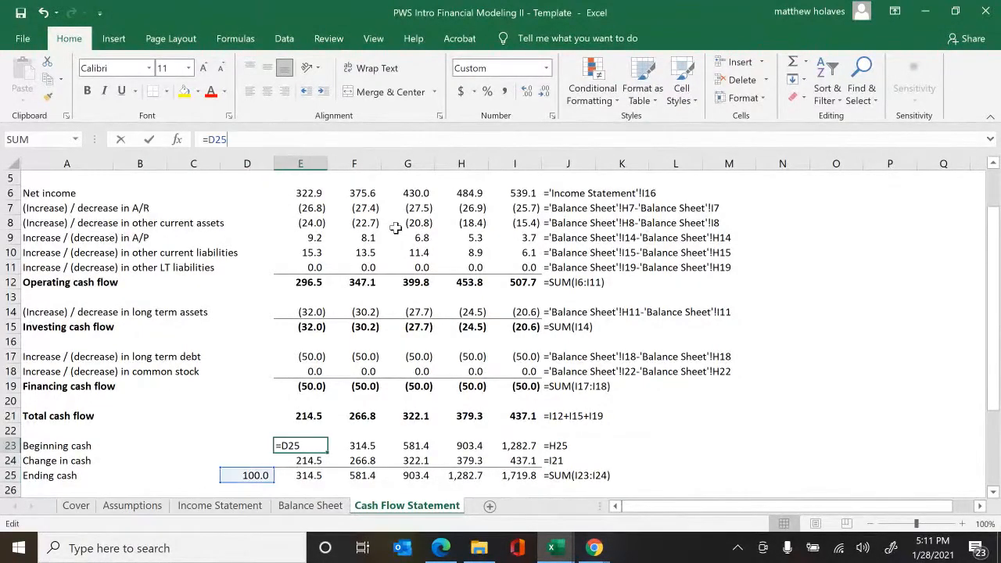
{"action": "key", "text": "ctrl+Return"}
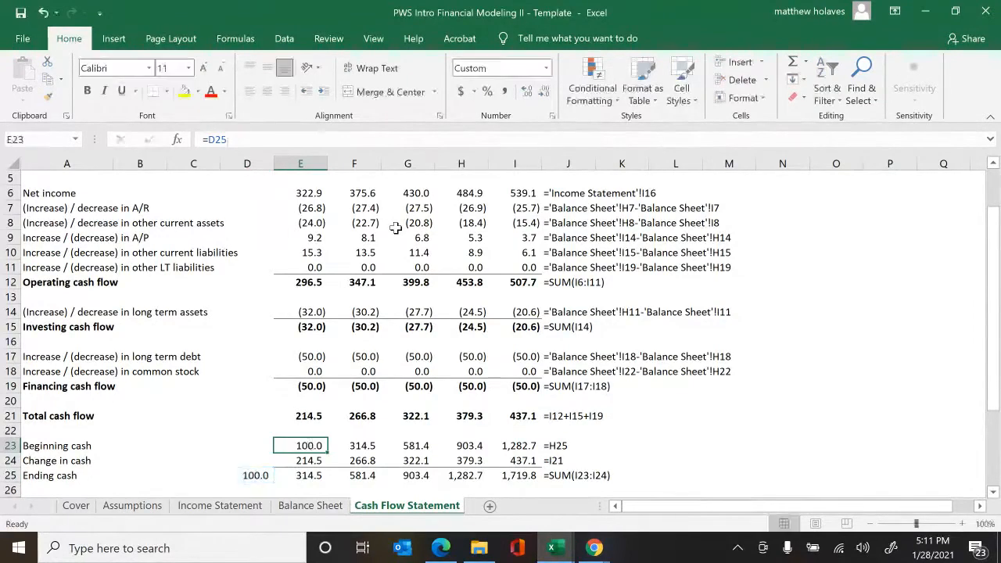
- Trace the ending cash link in D25 to its source cell on the Balance Sheet and return to D25
{"action": "key", "text": "Left"}
{"action": "key", "text": "Down"}
{"action": "key", "text": "Down"}
{"action": "key", "text": "ctrl+bracketleft"}
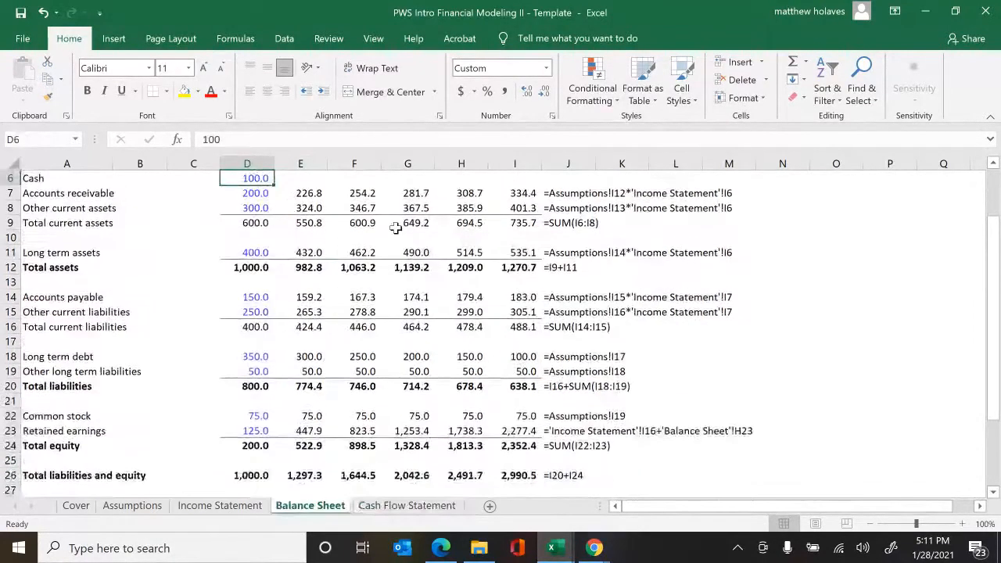
{"action": "key", "text": "F5"}
{"action": "key", "text": "Return"}
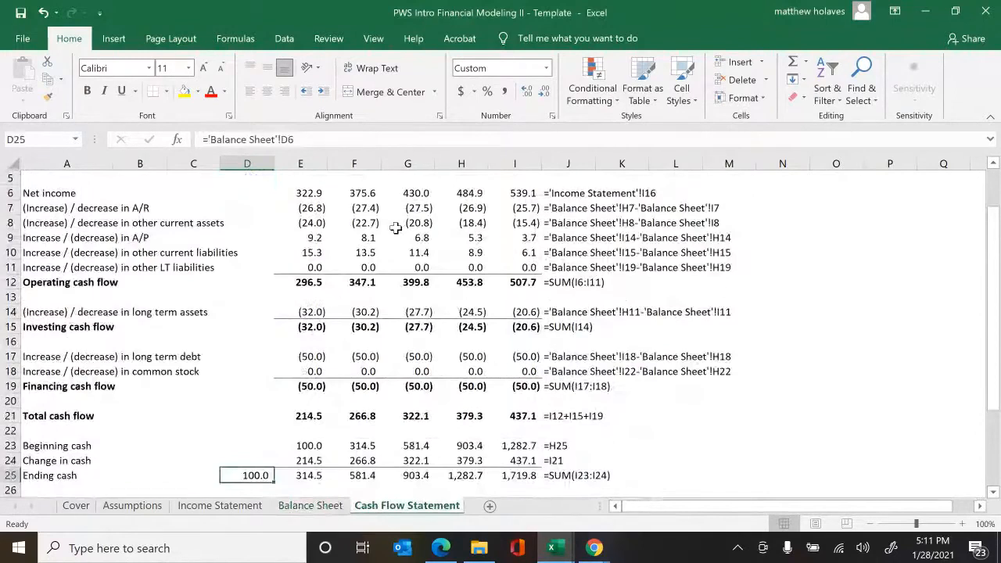
- Clear the 2016P beginning cash in E23 and link it again to the prior year's ending cash with =D25
{"action": "key", "text": "Up"}
{"action": "key", "text": "Up"}
{"action": "key", "text": "Right"}
{"action": "key", "text": "Delete"}
{"action": "type", "text": "="}
{"action": "key", "text": "Left"}
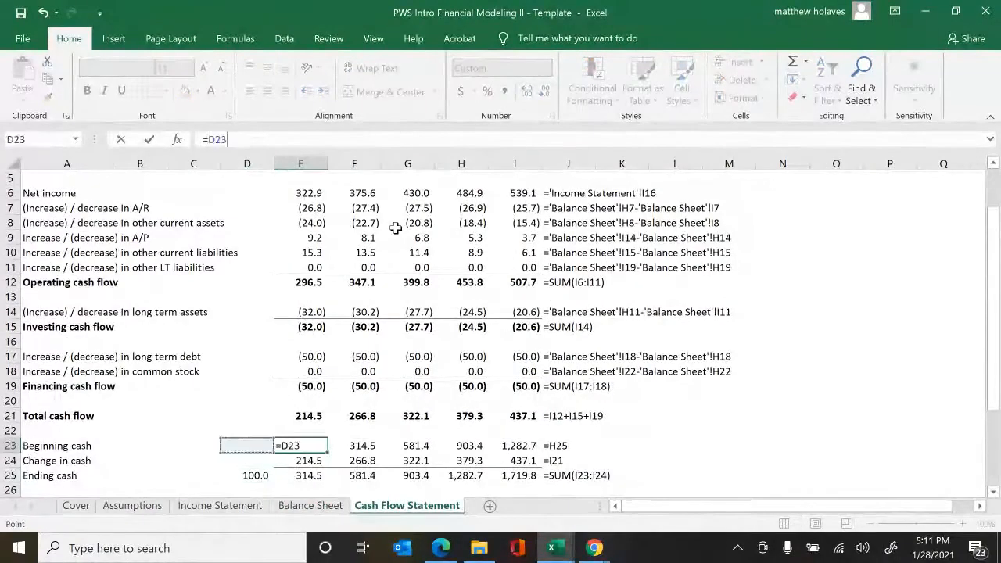
{"action": "key", "text": "Down"}
{"action": "key", "text": "Down"}
{"action": "key", "text": "Return"}
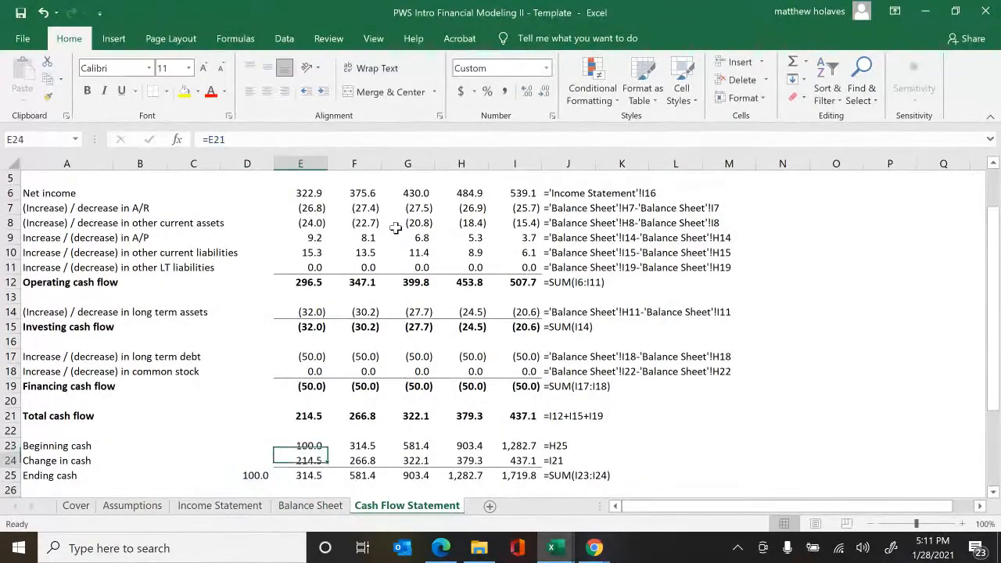
- Check the cell references behind the 2016P change in cash in E24 and ending cash in E25
{"action": "key", "text": "F2"}
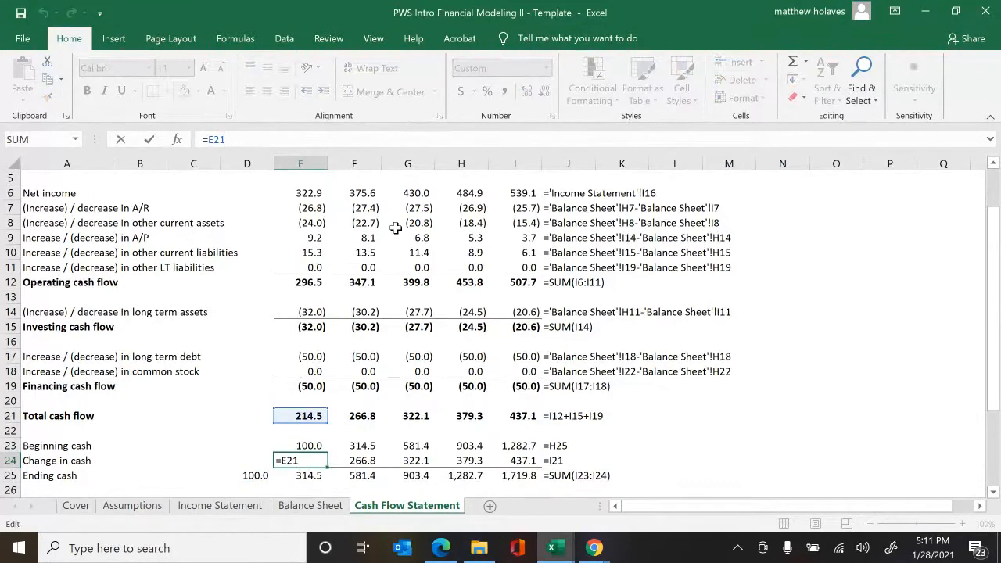
{"action": "key", "text": "Escape"}
{"action": "key", "text": "Down"}
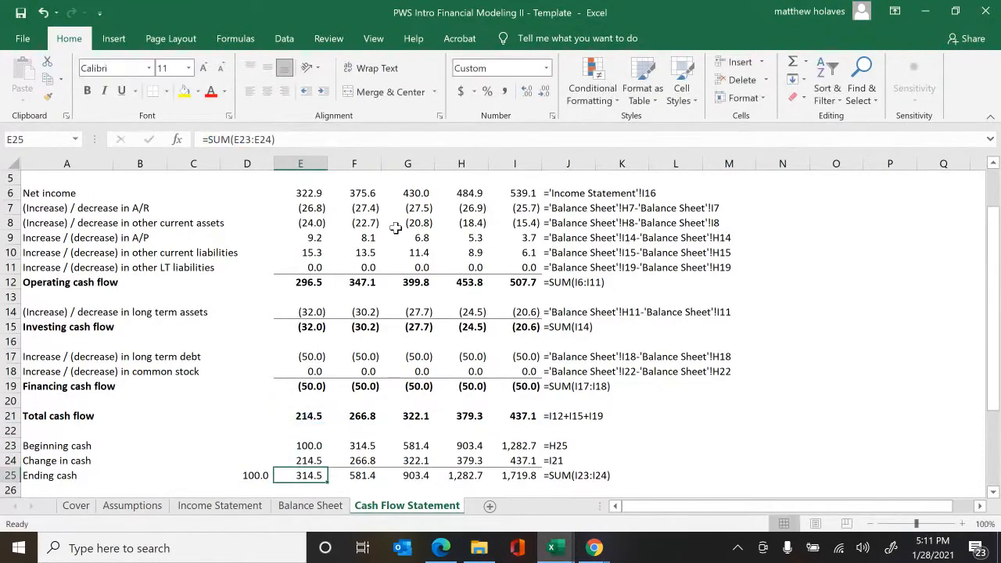
{"action": "key", "text": "F2"}
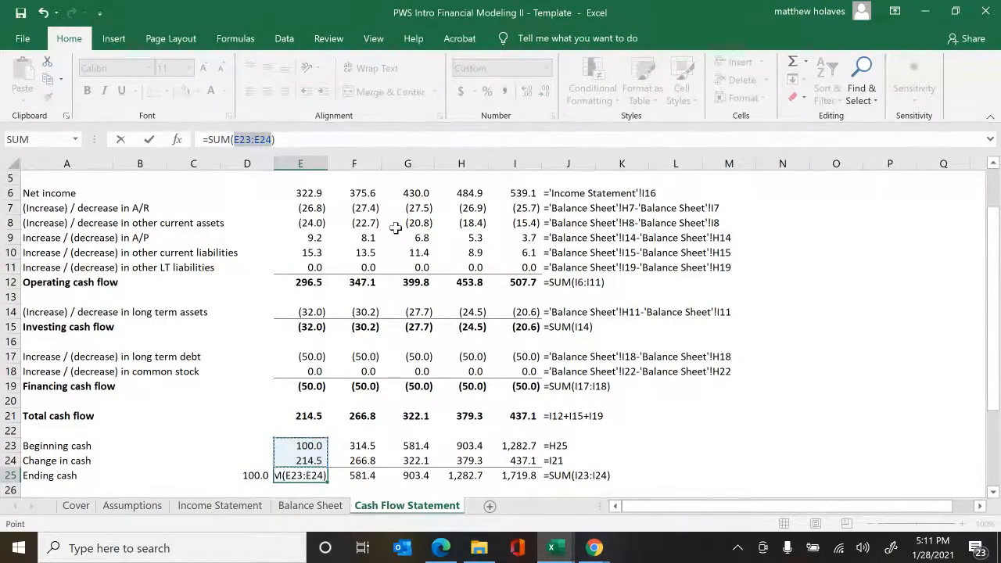
{"action": "key", "text": "Escape"}
- Check that the beginning cash formulas in F23 to I23 each refer to the prior year's ending cash
{"action": "key", "text": "Down"}
{"action": "key", "text": "Up"}
{"action": "key", "text": "Up"}
{"action": "key", "text": "Up"}
{"action": "key", "text": "Right"}
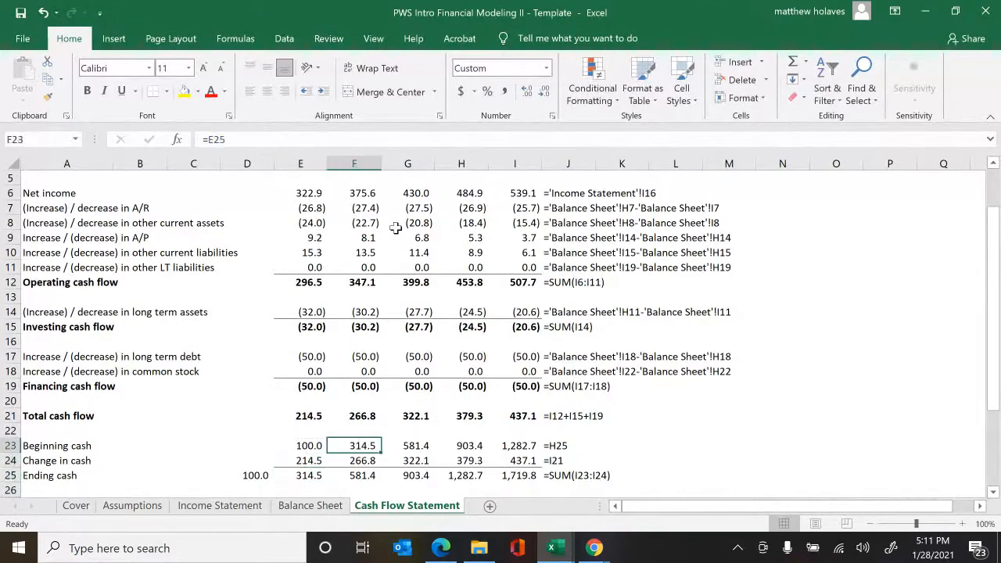
{"action": "key", "text": "F2"}
{"action": "key", "text": "Escape"}
{"action": "key", "text": "Right"}
{"action": "key", "text": "F2"}
{"action": "key", "text": "Escape"}
{"action": "key", "text": "Right"}
{"action": "key", "text": "F2"}
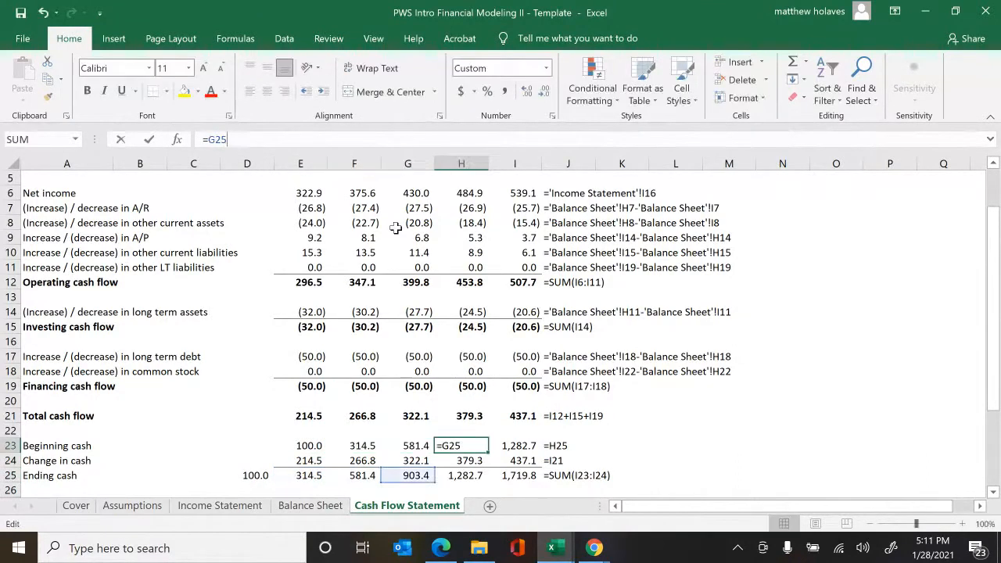
{"action": "key", "text": "Escape"}
{"action": "key", "text": "Right"}
{"action": "key", "text": "F2"}
{"action": "key", "text": "Escape"}
{"action": "key", "text": "Left"}
{"action": "key", "text": "Left"}
{"action": "key", "text": "Left"}
{"action": "key", "text": "Left"}
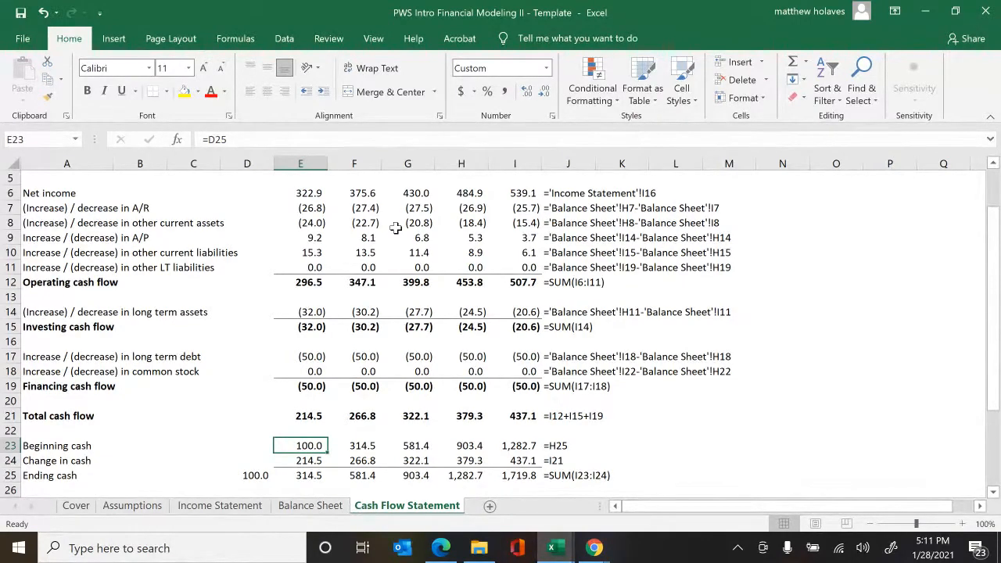
- Link the 2016P cash in E6 of the Balance Sheet to the ending cash with ='Cash Flow Statement'!E25
{"action": "key", "text": "ctrl+Page_Up"}
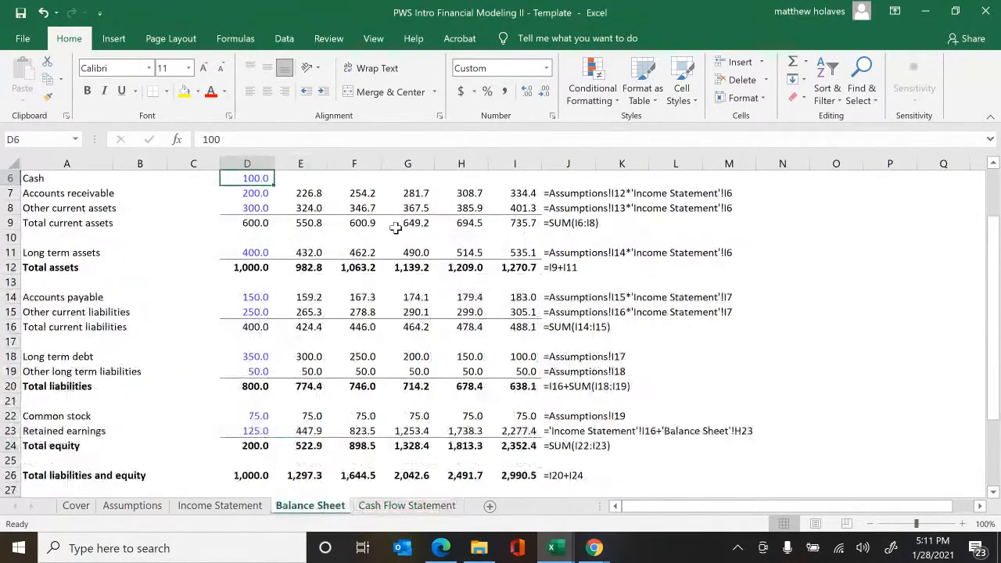
{"action": "key", "text": "Down"}
{"action": "key", "text": "Right"}
{"action": "key", "text": "Up"}
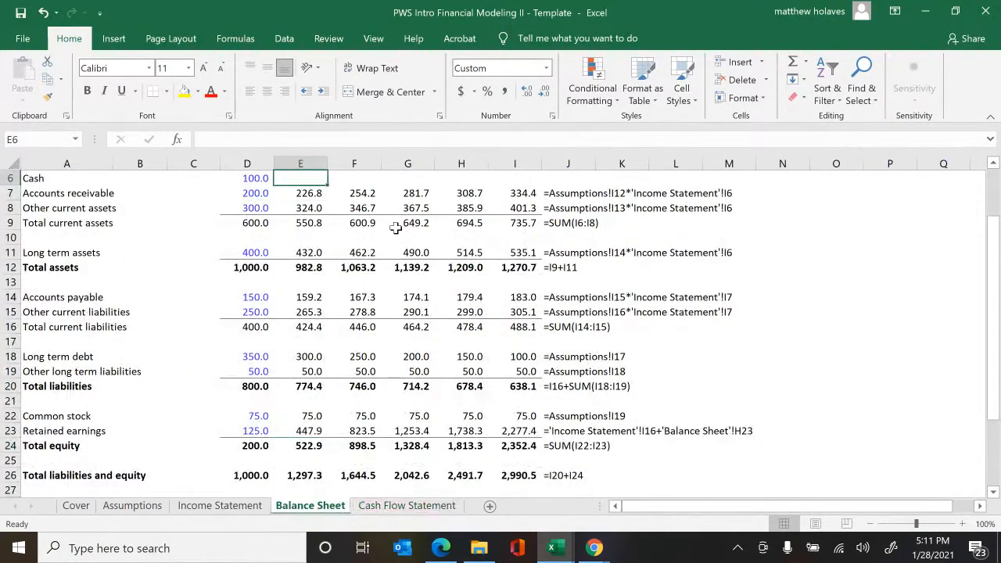
{"action": "type", "text": "="}
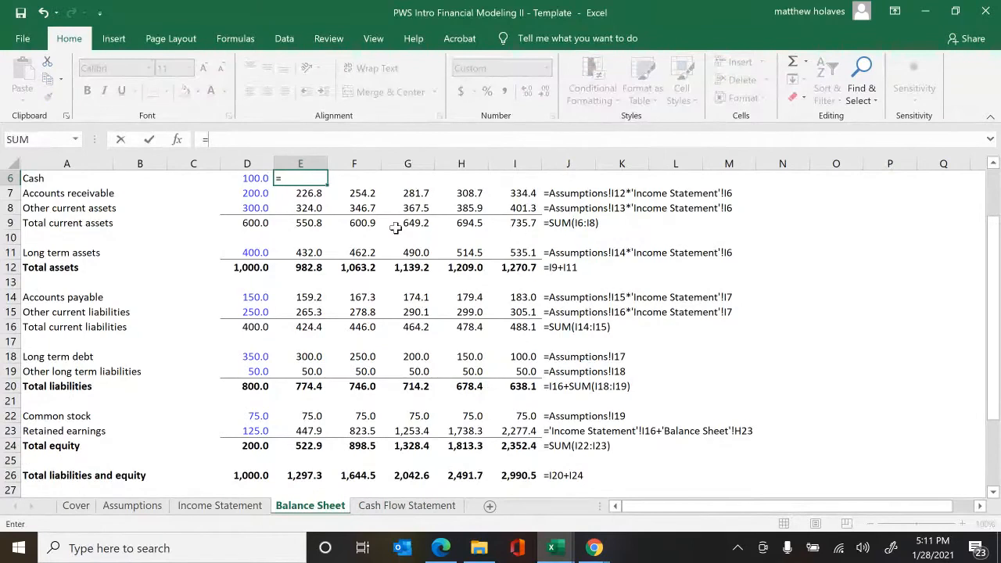
{"action": "key", "text": "ctrl+Page_Down"}
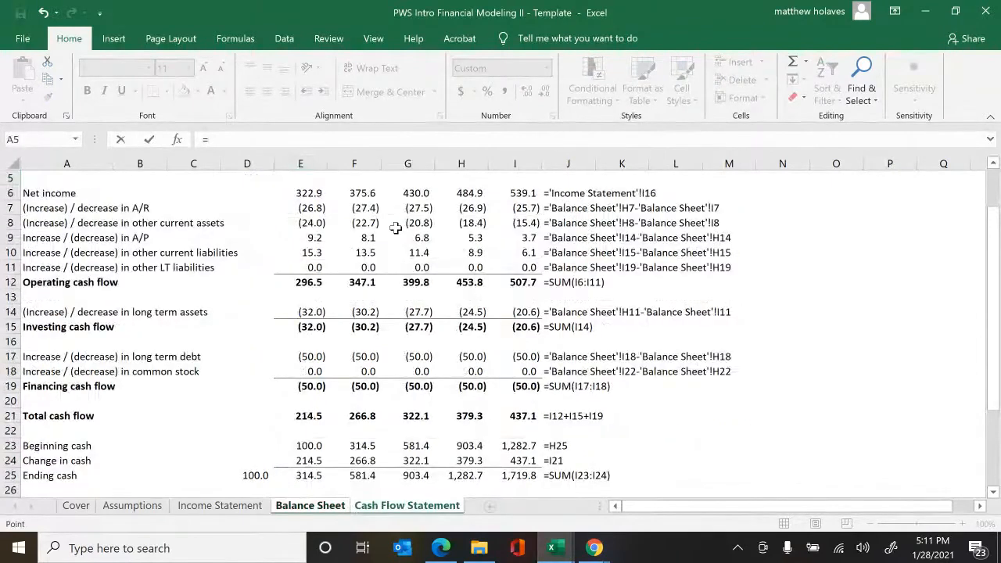
{"action": "key", "text": "Down"}
{"action": "key", "text": "Down"}
{"action": "key", "text": "Down"}
{"action": "key", "text": "Down"}
{"action": "key", "text": "Down"}
{"action": "key", "text": "Down"}
{"action": "key", "text": "Down"}
{"action": "key", "text": "Down"}
{"action": "key", "text": "Down"}
{"action": "key", "text": "Down"}
{"action": "key", "text": "Down"}
{"action": "key", "text": "Down"}
{"action": "key", "text": "Down"}
{"action": "key", "text": "Down"}
{"action": "key", "text": "Down"}
{"action": "key", "text": "Down"}
{"action": "key", "text": "Down"}
{"action": "key", "text": "Down"}
{"action": "key", "text": "Down"}
{"action": "key", "text": "Down"}
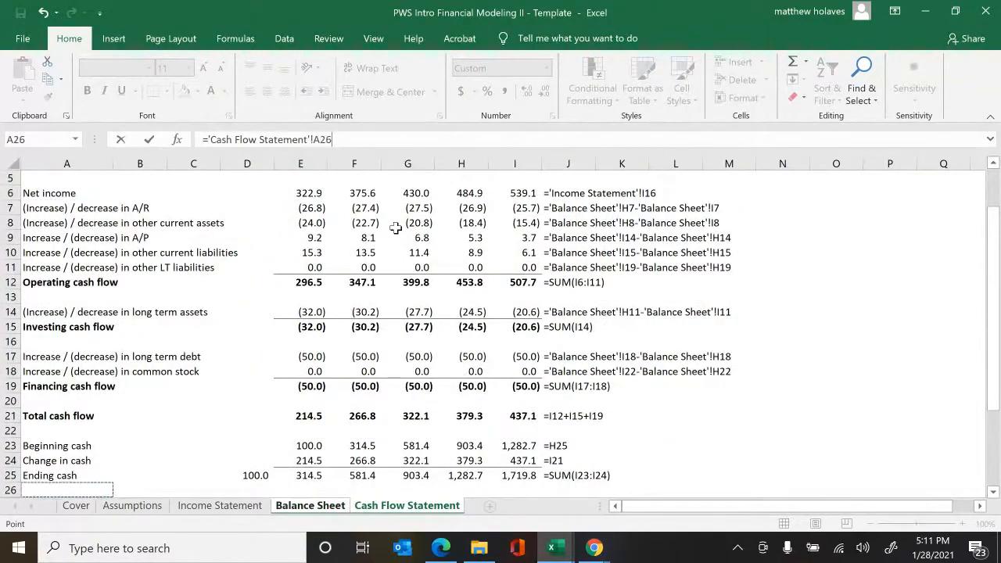
{"action": "key", "text": "Right"}
{"action": "key", "text": "Right"}
{"action": "key", "text": "Right"}
{"action": "key", "text": "Right"}
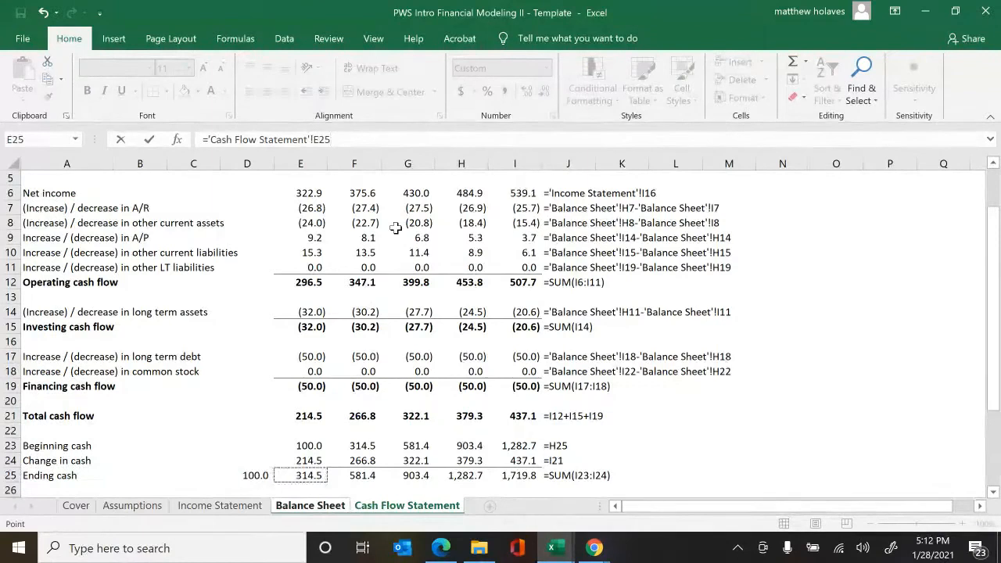
{"action": "key", "text": "Return"}
- Fill the cash link from E6 across to I6 and show the formula text ='Cash Flow Statement'!I25 in J6
{"action": "key", "text": "shift+Right"}
{"action": "key", "text": "shift+Right"}
{"action": "key", "text": "shift+Right"}
{"action": "key", "text": "shift+Right"}
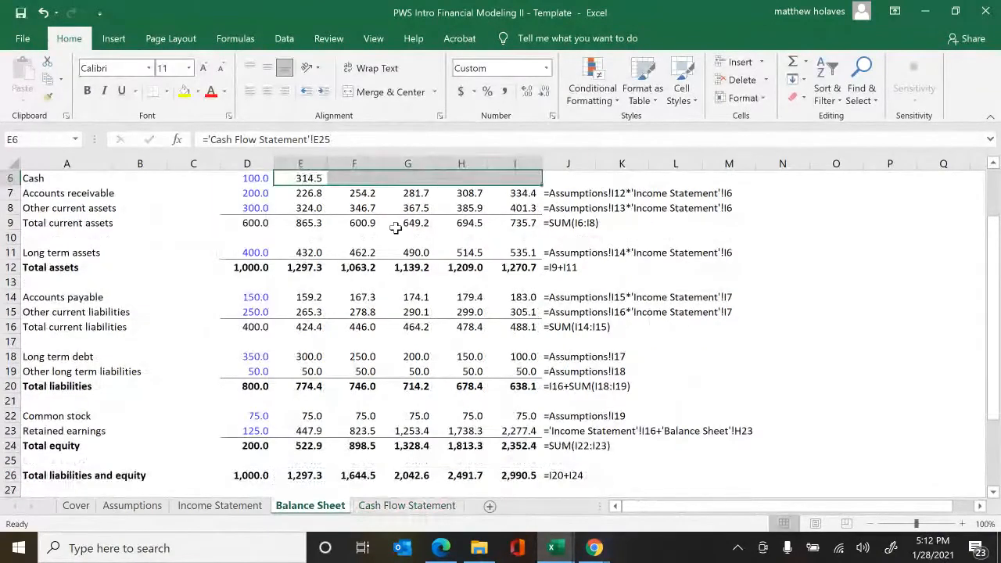
{"action": "key", "text": "ctrl+r"}
{"action": "key", "text": "Right"}
{"action": "key", "text": "Right"}
{"action": "key", "text": "Right"}
{"action": "key", "text": "Right"}
{"action": "key", "text": "Right"}
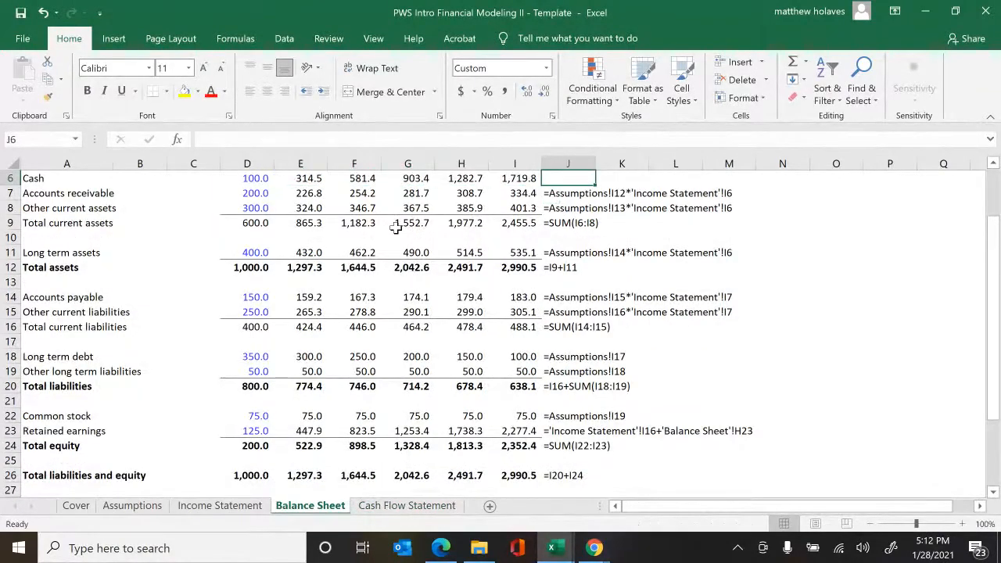
- Examine the balance sheet check in row 28 across all years, then return to the cash line
{"action": "key", "text": "Left"}
{"action": "key", "text": "Left"}
{"action": "key", "text": "Left"}
{"action": "key", "text": "Left"}
{"action": "key", "text": "Down"}
{"action": "key", "text": "Down"}
{"action": "key", "text": "Down"}
{"action": "key", "text": "Down"}
{"action": "key", "text": "Down"}
{"action": "key", "text": "Down"}
{"action": "key", "text": "Down"}
{"action": "key", "text": "Down"}
{"action": "key", "text": "Down"}
{"action": "key", "text": "Down"}
{"action": "key", "text": "Down"}
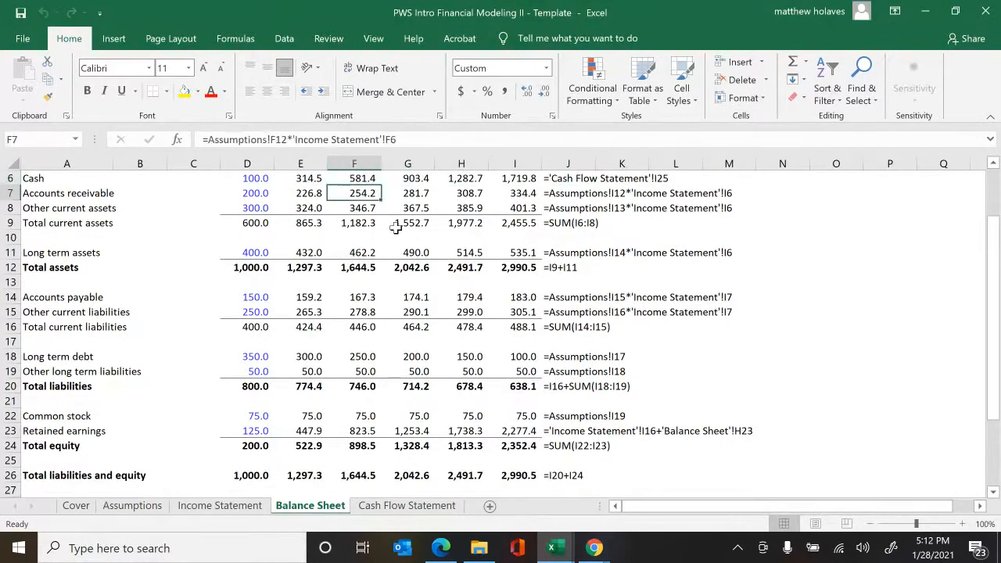
{"action": "key", "text": "Down"}
{"action": "key", "text": "Down"}
{"action": "key", "text": "Down"}
{"action": "key", "text": "Down"}
{"action": "key", "text": "Down"}
{"action": "key", "text": "Down"}
{"action": "key", "text": "Down"}
{"action": "key", "text": "Down"}
{"action": "key", "text": "Down"}
{"action": "key", "text": "Down"}
{"action": "key", "text": "Down"}
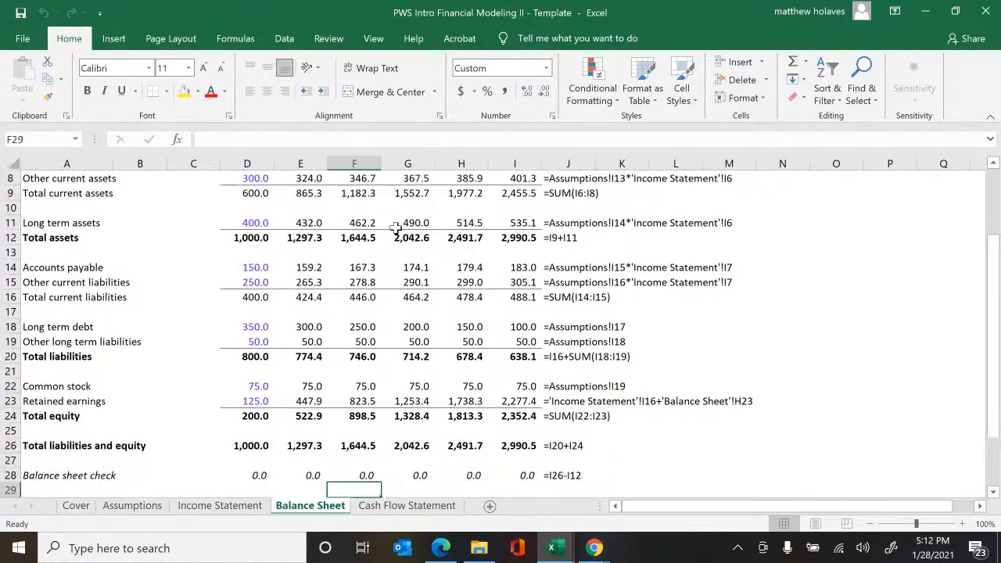
{"action": "key", "text": "Up"}
{"action": "key", "text": "Up"}
{"action": "key", "text": "Up"}
{"action": "key", "text": "Up"}
{"action": "key", "text": "Up"}
{"action": "key", "text": "Up"}
{"action": "key", "text": "Up"}
{"action": "key", "text": "Up"}
{"action": "key", "text": "Up"}
{"action": "key", "text": "Up"}
{"action": "key", "text": "Up"}
{"action": "key", "text": "Up"}
{"action": "key", "text": "Up"}
{"action": "key", "text": "Up"}
{"action": "key", "text": "Up"}
{"action": "key", "text": "Up"}
{"action": "key", "text": "Up"}
{"action": "key", "text": "Up"}
{"action": "key", "text": "Up"}
{"action": "key", "text": "Up"}
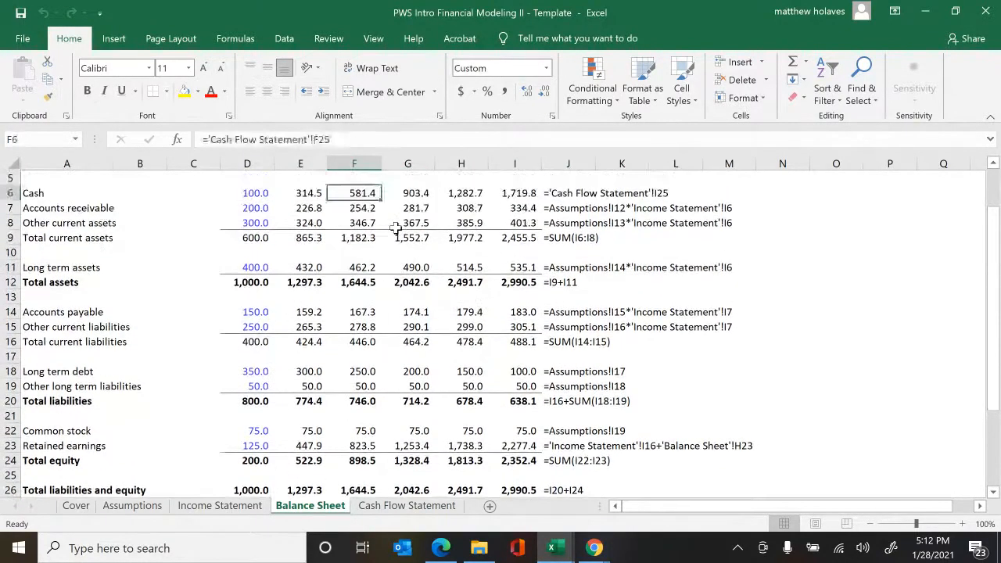
- Review the 2016P balance sheet in column E from cash down to the balance sheet check
{"action": "key", "text": "Left"}
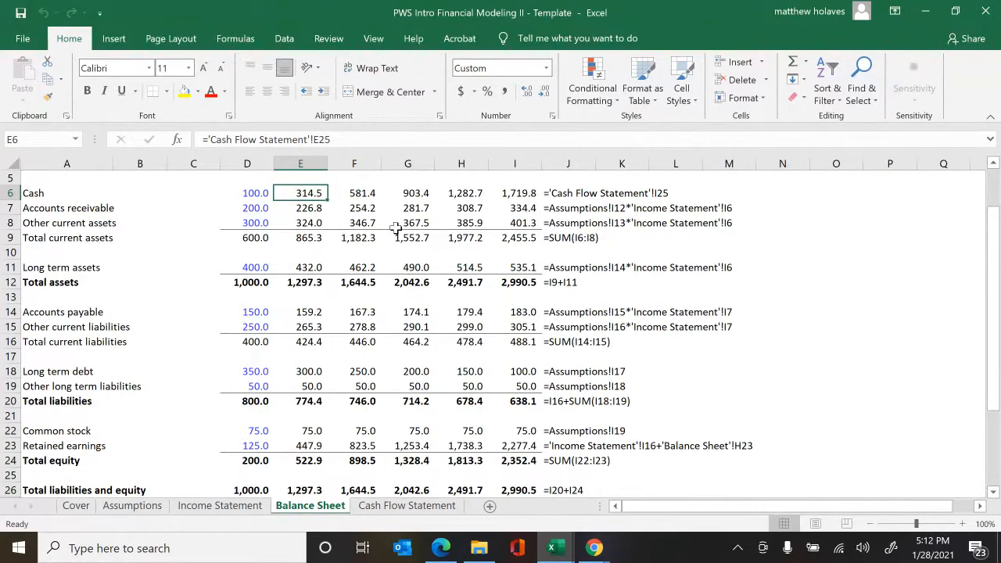
{"action": "key", "text": "Down"}
{"action": "key", "text": "Down"}
{"action": "key", "text": "Down"}
{"action": "key", "text": "Down"}
{"action": "key", "text": "Down"}
{"action": "key", "text": "Down"}
{"action": "key", "text": "Down"}
{"action": "key", "text": "Down"}
{"action": "key", "text": "Down"}
{"action": "key", "text": "Down"}
{"action": "key", "text": "Down"}
{"action": "key", "text": "Down"}
{"action": "key", "text": "Down"}
{"action": "key", "text": "Down"}
{"action": "key", "text": "Down"}
{"action": "key", "text": "Down"}
{"action": "key", "text": "Down"}
{"action": "key", "text": "Down"}
{"action": "key", "text": "Down"}
{"action": "key", "text": "Down"}
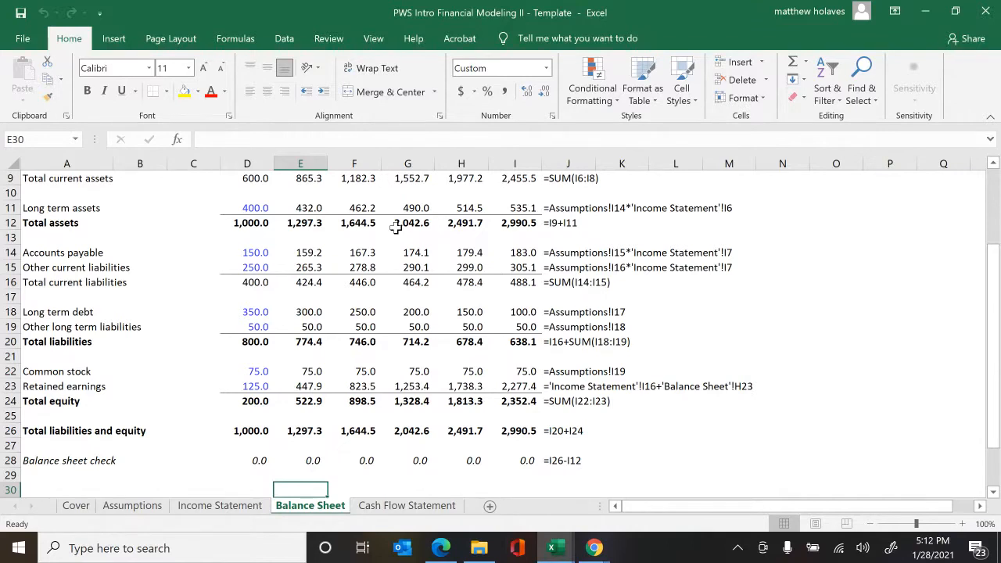
- Review net income on the Income Statement and the cash roll-forward on the Cash Flow Statement
{"action": "key", "text": "ctrl+Page_Up"}
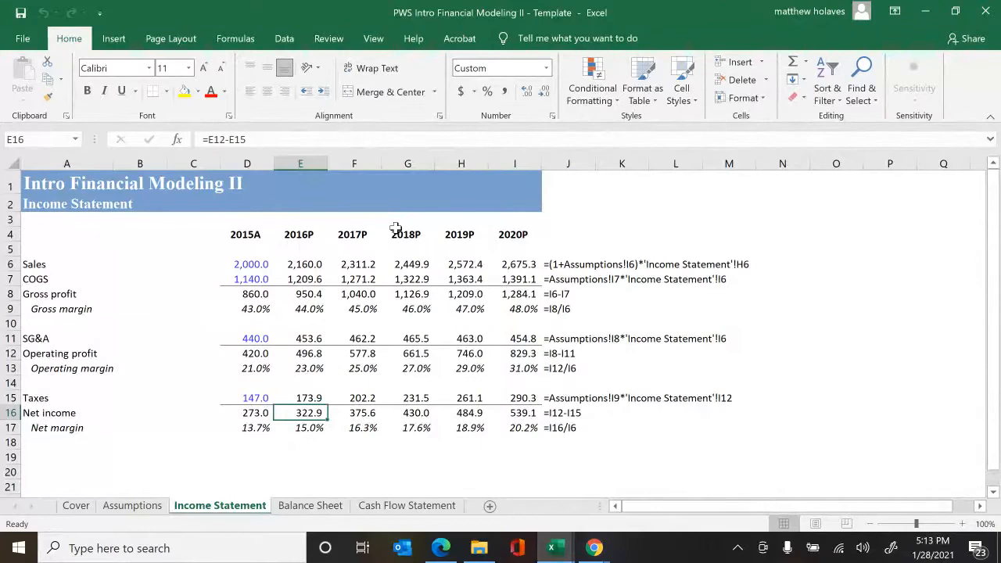
{"action": "key", "text": "ctrl+Page_Down"}
{"action": "key", "text": "ctrl+Page_Down"}
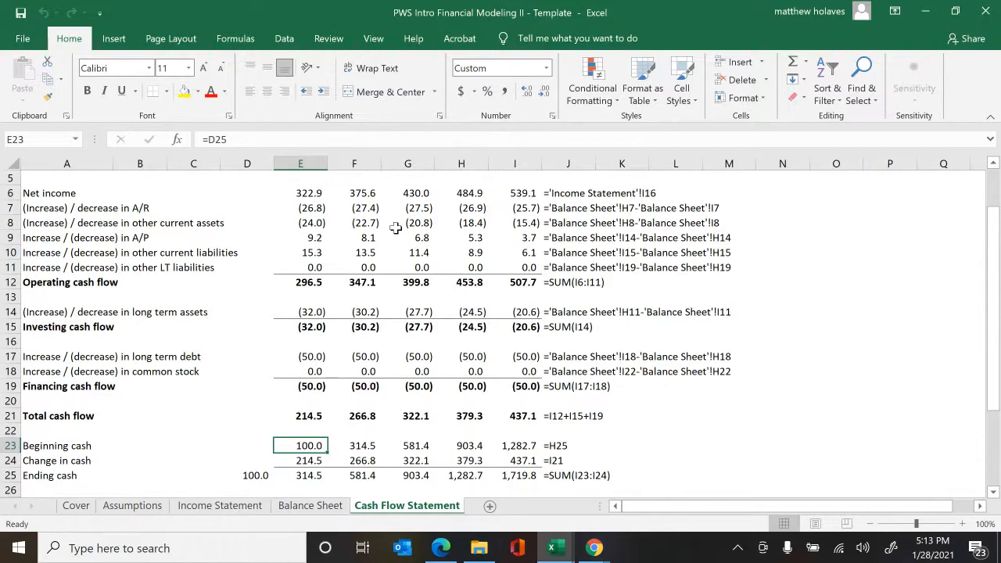
- Review the YoY sales growth assumptions for 2016P and 2017P on the Assumptions sheet
{"action": "key", "text": "ctrl+Page_Up"}
{"action": "key", "text": "ctrl+Page_Up"}
{"action": "key", "text": "ctrl+Page_Up"}
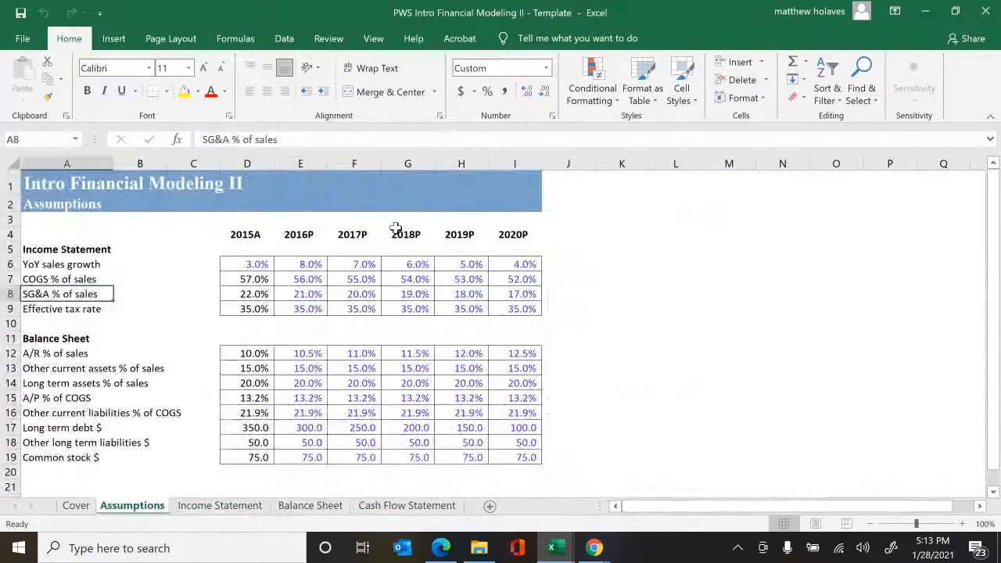
{"action": "key", "text": "Up"}
{"action": "key", "text": "Up"}
{"action": "key", "text": "Right"}
{"action": "key", "text": "Right"}
{"action": "key", "text": "Right"}
{"action": "key", "text": "Right"}
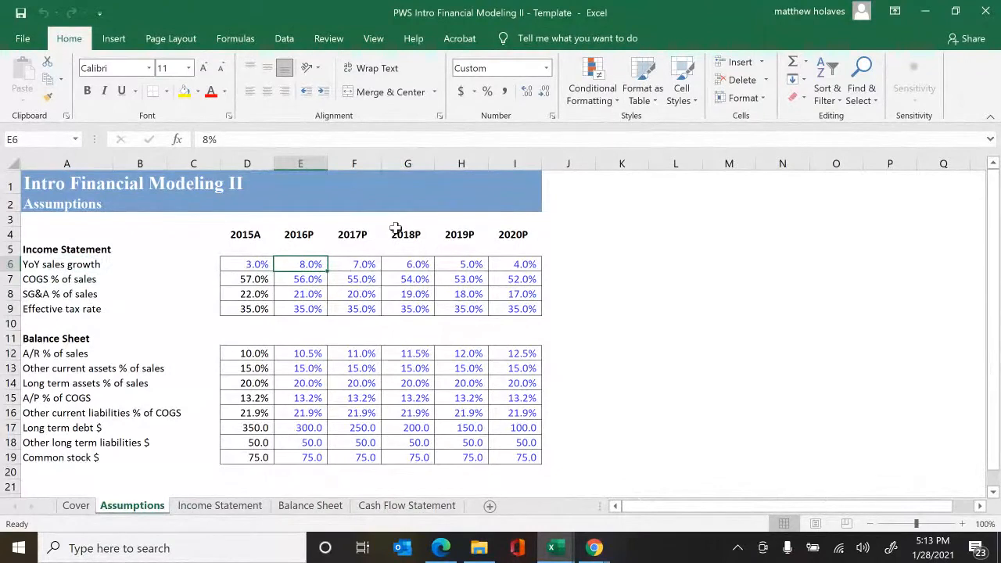
{"action": "key", "text": "Right"}
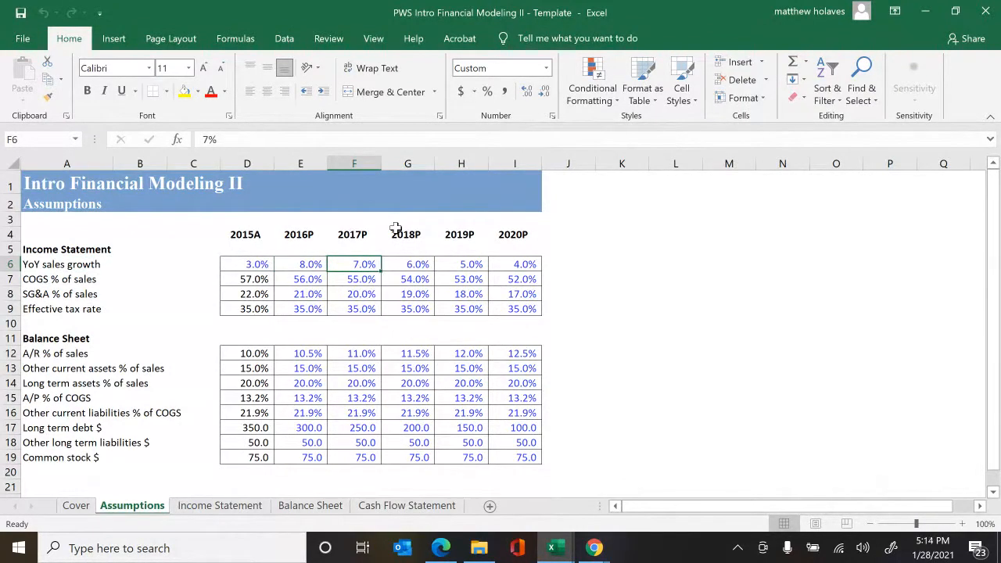
- Set COGS % of sales to 90% for 2016P in E7 and fill it across to 2020P in I7
{"action": "key", "text": "Left"}
{"action": "key", "text": "Down"}
{"action": "type", "text": "90"}
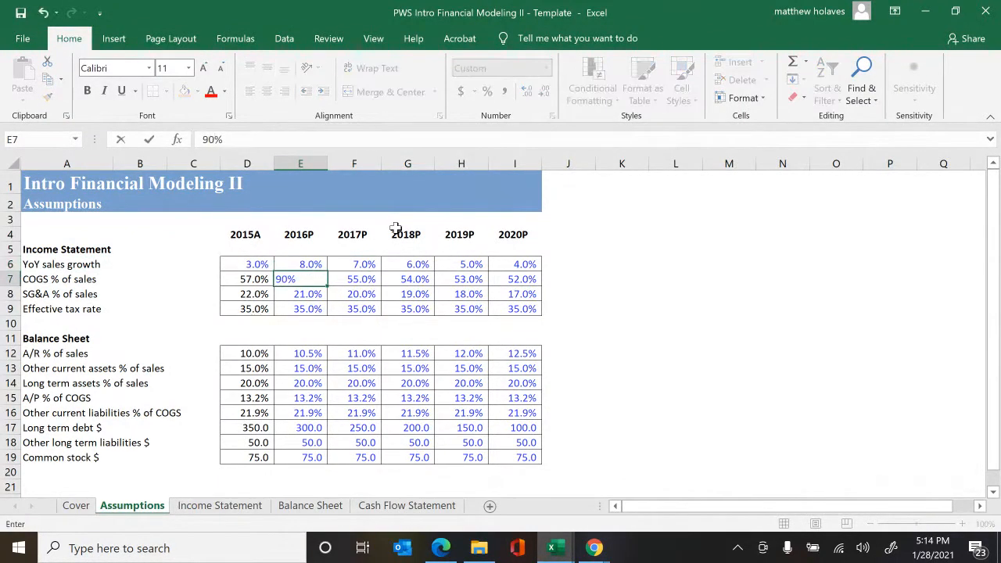
{"action": "key", "text": "ctrl+Return"}
{"action": "key", "text": "shift+Right"}
{"action": "key", "text": "shift+Right"}
{"action": "key", "text": "shift+Right"}
{"action": "key", "text": "shift+Right"}
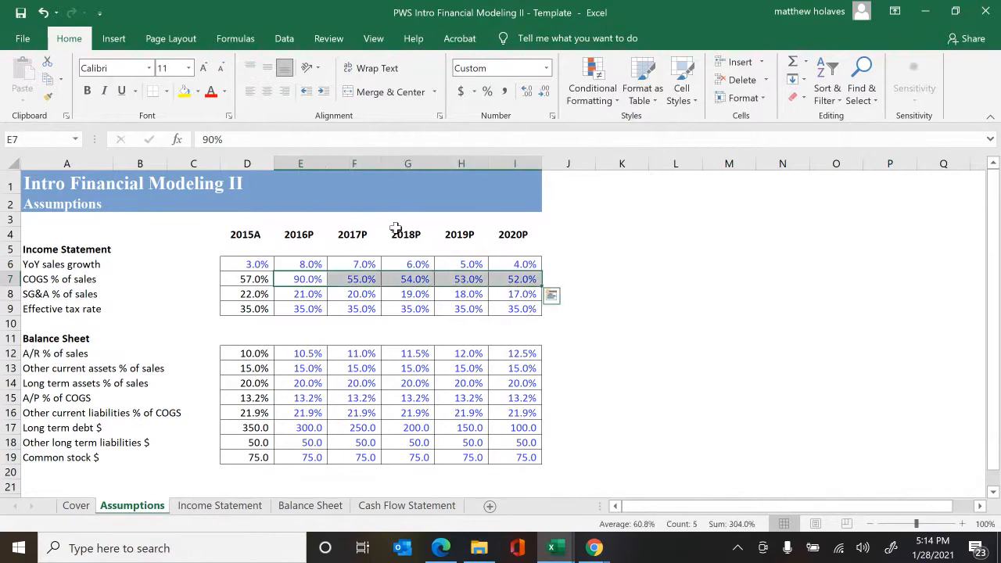
{"action": "key", "text": "ctrl+r"}
- Review the balance sheet check and the Income Statement under the new COGS assumption, finishing on the Balance Sheet
{"action": "key", "text": "ctrl+Page_Down"}
{"action": "key", "text": "ctrl+Page_Down"}
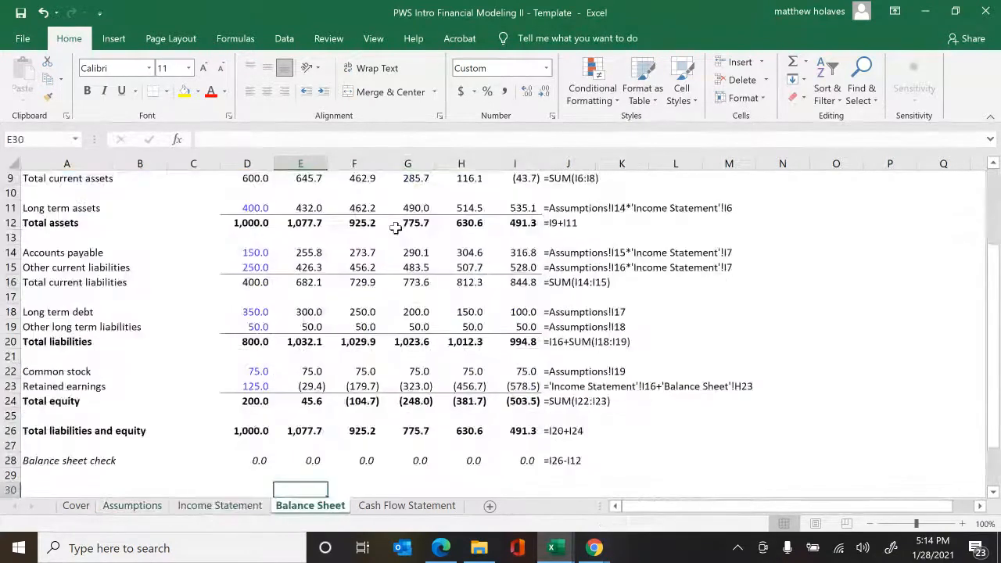
{"action": "key", "text": "ctrl+Page_Up"}
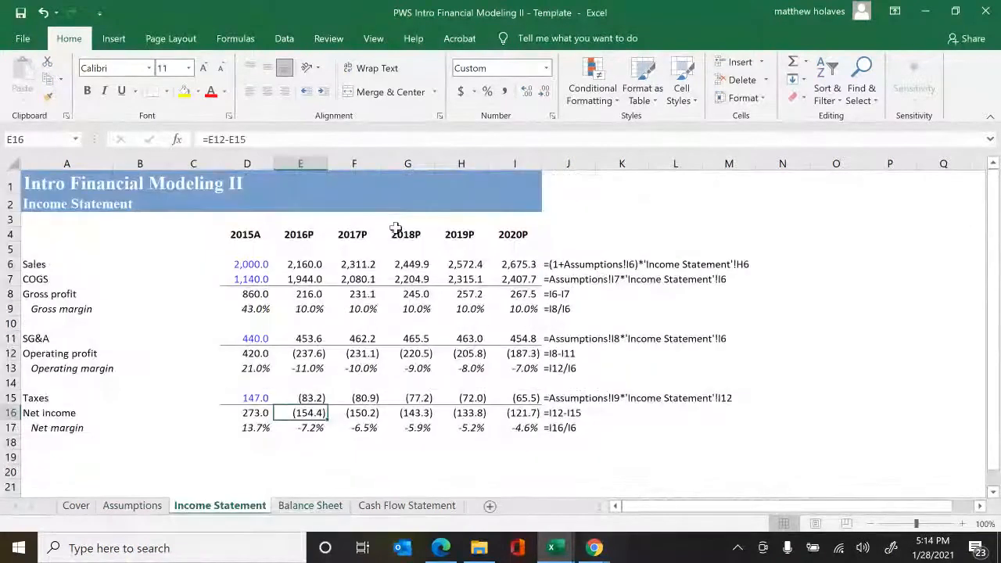
{"action": "key", "text": "ctrl+Page_Down"}
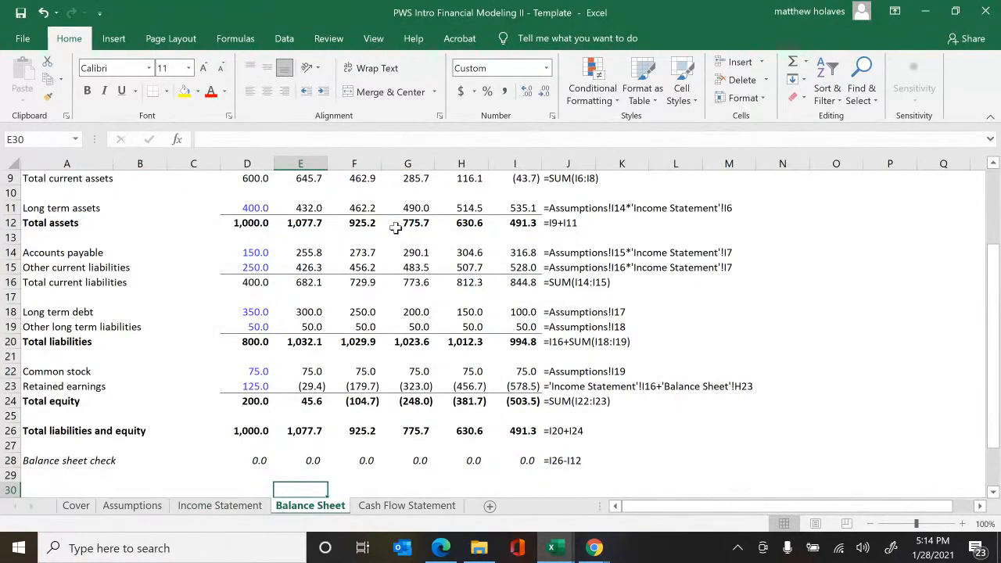
- Examine the projected cash line in row 6 of the Balance Sheet from 2016P to 2019P
{"action": "key", "text": "Up"}
{"action": "key", "text": "Up"}
{"action": "key", "text": "Up"}
{"action": "key", "text": "Up"}
{"action": "key", "text": "Up"}
{"action": "key", "text": "Up"}
{"action": "key", "text": "Up"}
{"action": "key", "text": "Up"}
{"action": "key", "text": "Up"}
{"action": "key", "text": "Up"}
{"action": "key", "text": "Up"}
{"action": "key", "text": "Up"}
{"action": "key", "text": "Up"}
{"action": "key", "text": "Up"}
{"action": "key", "text": "Up"}
{"action": "key", "text": "Up"}
{"action": "key", "text": "Up"}
{"action": "key", "text": "Up"}
{"action": "key", "text": "Up"}
{"action": "key", "text": "Up"}
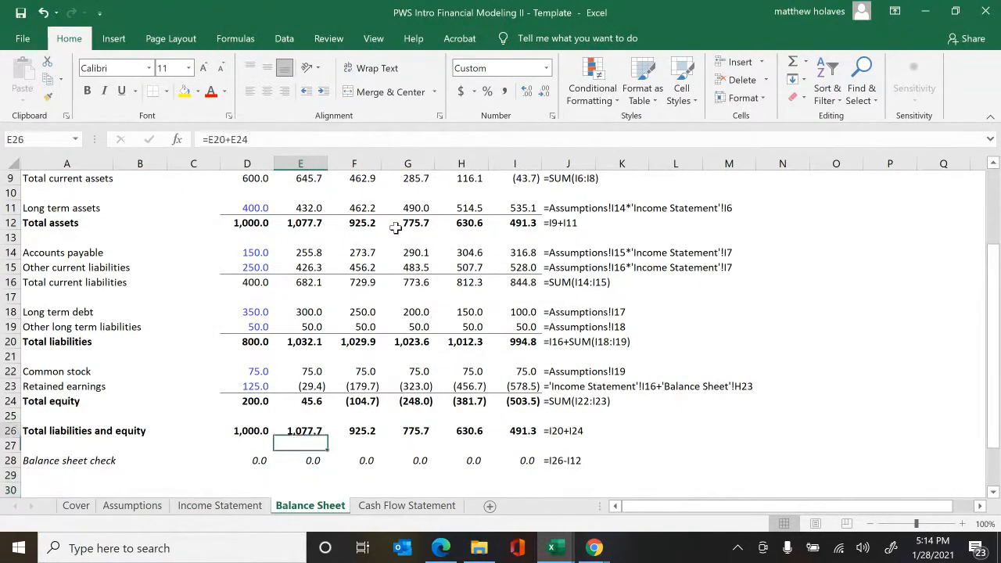
{"action": "key", "text": "Up"}
{"action": "key", "text": "Up"}
{"action": "key", "text": "Up"}
{"action": "key", "text": "Up"}
{"action": "key", "text": "Down"}
{"action": "key", "text": "Down"}
{"action": "key", "text": "Down"}
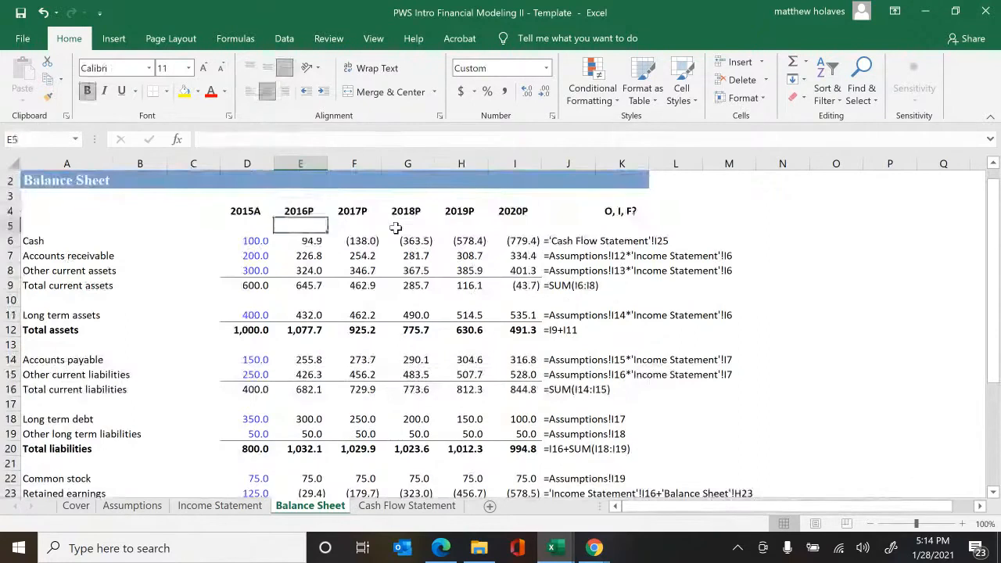
{"action": "key", "text": "Right"}
{"action": "key", "text": "Right"}
{"action": "key", "text": "Right"}
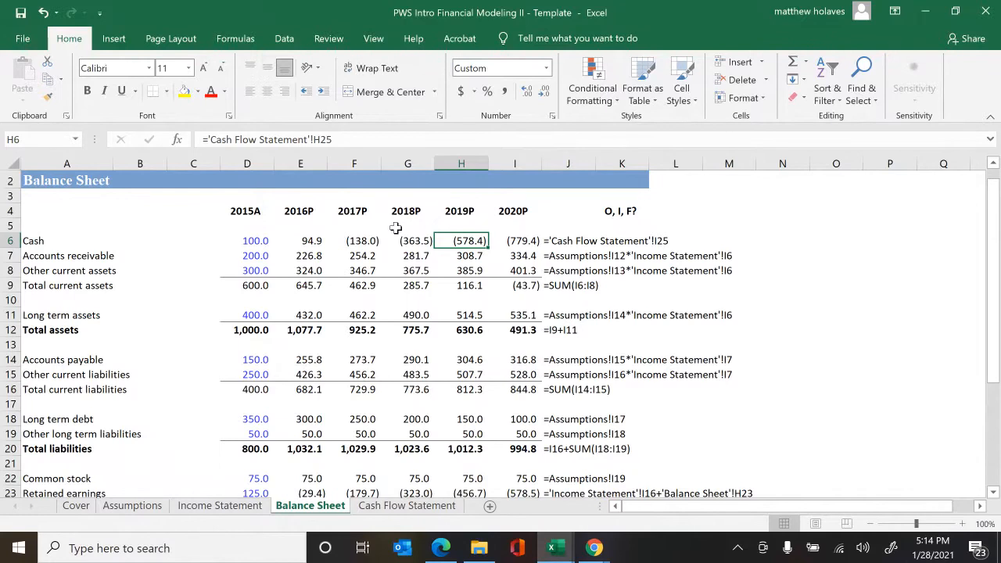
- Switch to File Explorer and open the zipped folder PWS Intro Financial Modeling Excels to view its workbooks
{"action": "key", "text": "alt+Tab"}
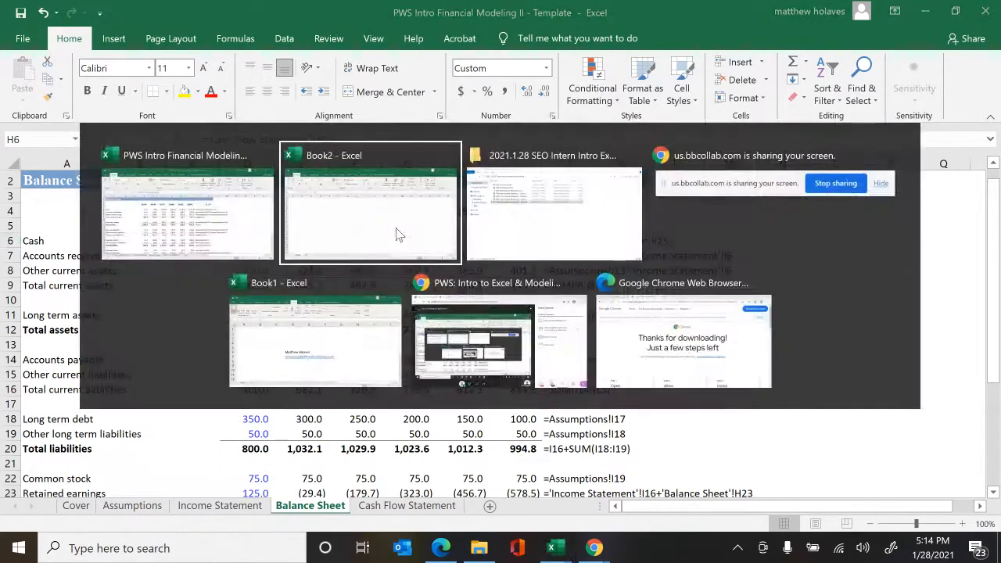
{"action": "key", "text": "alt+Tab"}
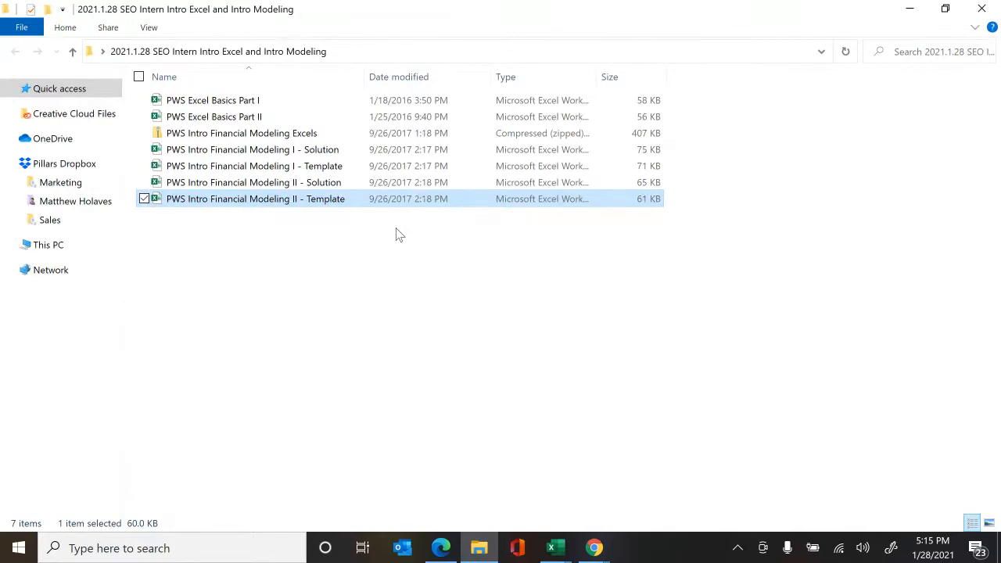
{"action": "key", "text": "Up"}
{"action": "key", "text": "Up"}
{"action": "key", "text": "Up"}
{"action": "key", "text": "Up"}
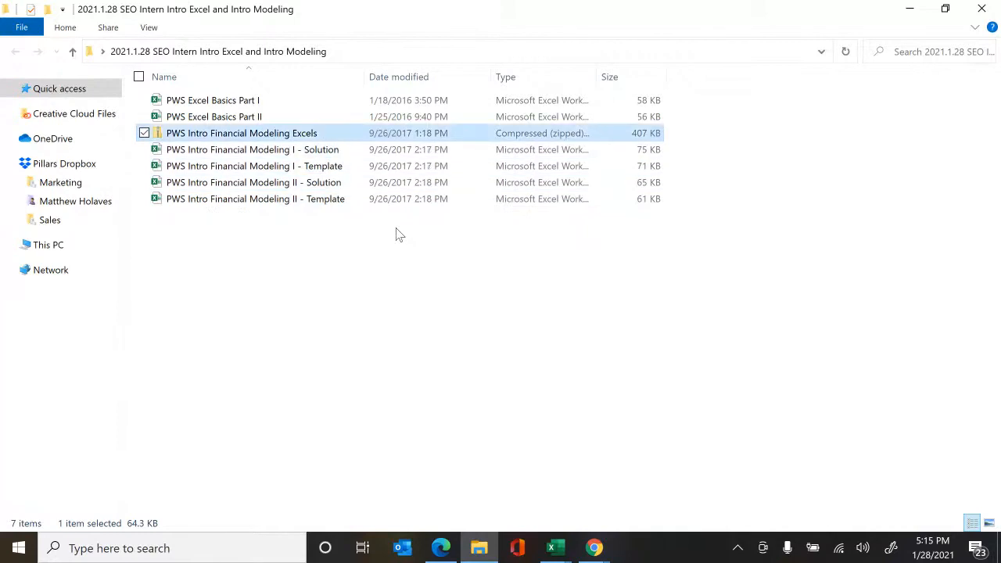
{"action": "key", "text": "Return"}
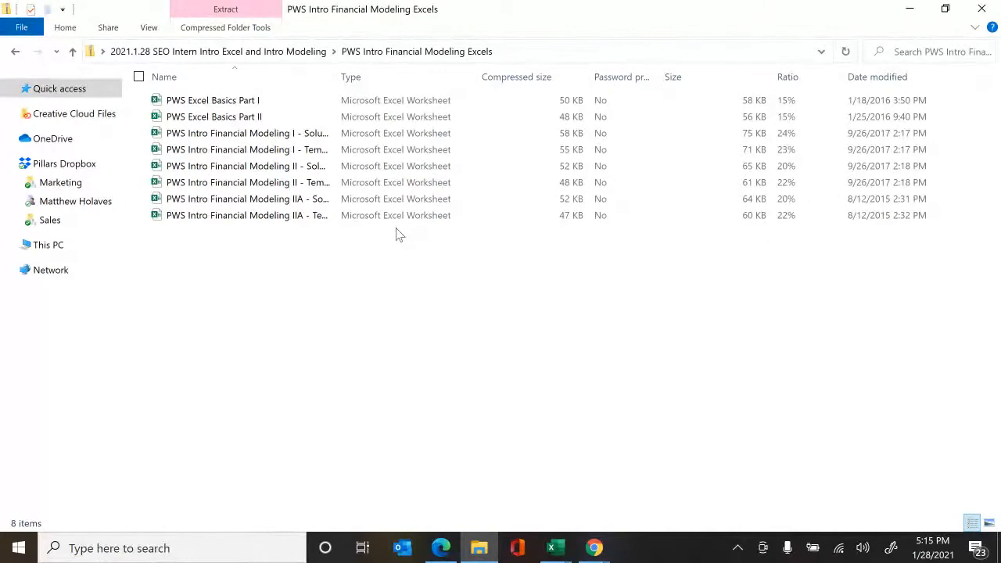
- Switch back to Excel and bring up the Book1 workbook containing the instructor's contact details
{"action": "key", "text": "alt+Tab"}
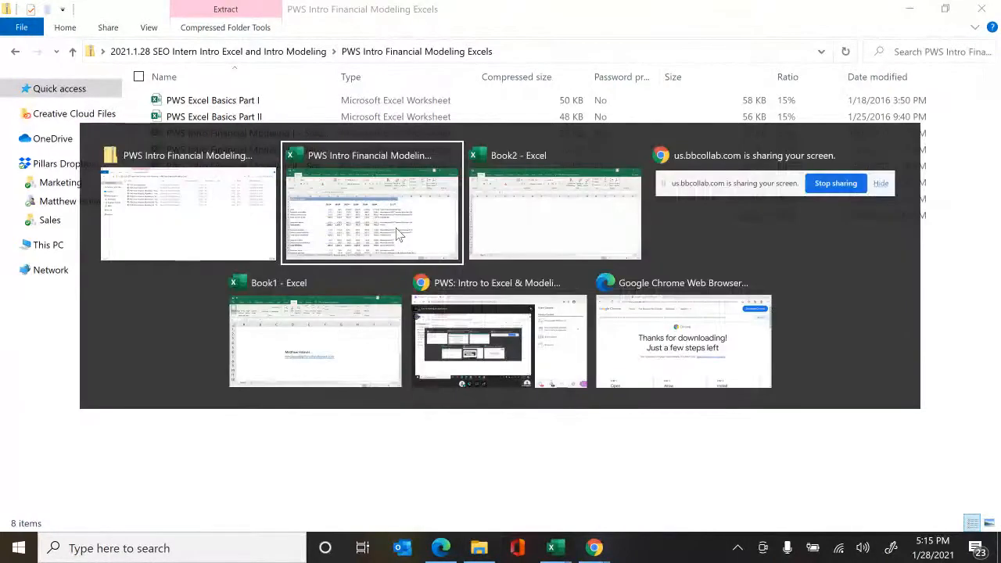
{"action": "left_click", "coordinate": [397, 233]}
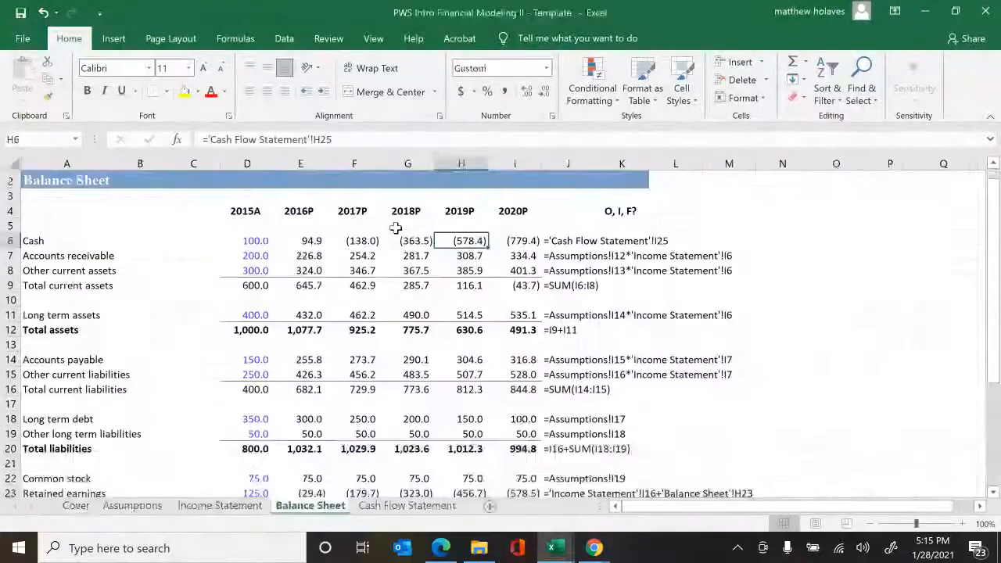
{"action": "key", "text": "alt+Tab"}
{"action": "key", "text": "alt+Tab"}
{"action": "key", "text": "alt+Tab"}
{"action": "key", "text": "alt+Tab"}
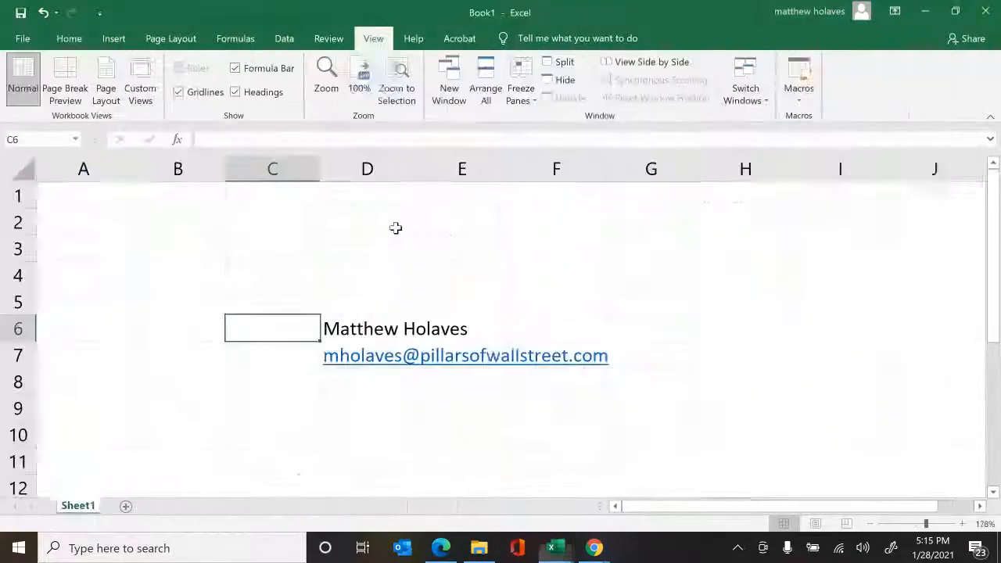